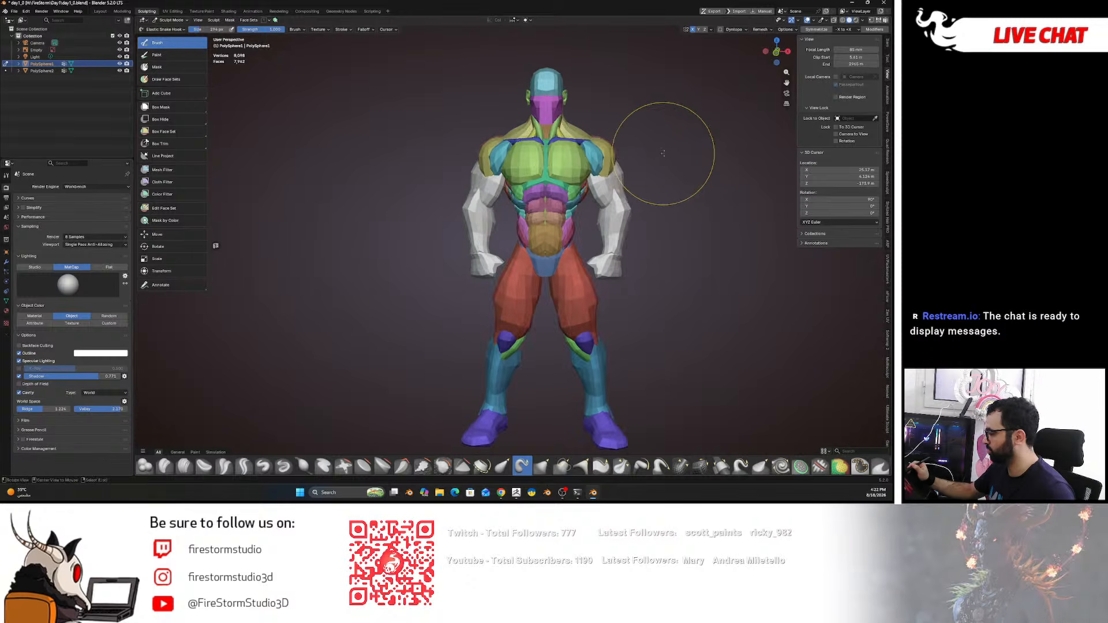
- Examine the low-poly muscular figure's proportions from the front, side and back, including the separate arms object
{"action": "mouse_move", "coordinate": [656, 149]}
{"action": "middle_mouse_down", "text": "ctrl"}
{"action": "mouse_move", "coordinate": [659, 170]}
{"action": "mouse_move", "coordinate": [623, 119]}
{"action": "mouse_move", "coordinate": [633, 140]}
{"action": "mouse_move", "coordinate": [606, 137]}
{"action": "middle_mouse_up", "text": "ctrl"}
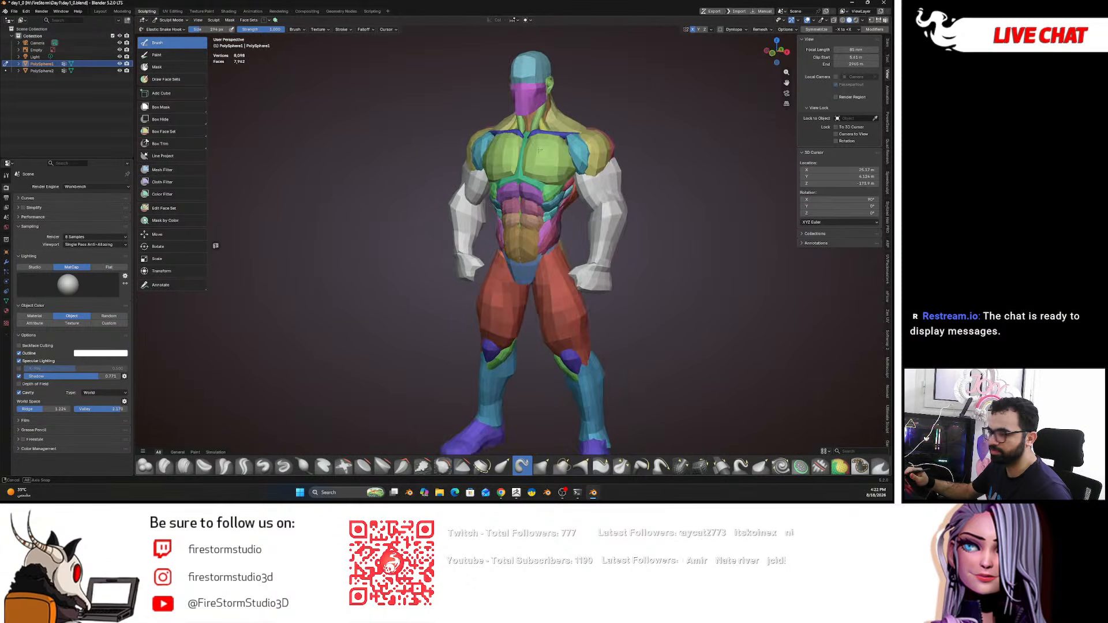
{"action": "middle_click_drag", "start_coordinate": [582, 133], "coordinate": [612, 106], "text": "ctrl"}
{"action": "middle_click_drag", "start_coordinate": [692, 193], "coordinate": [612, 242]}
{"action": "middle_click_drag", "start_coordinate": [600, 197], "coordinate": [661, 186]}
{"action": "middle_click_drag", "start_coordinate": [661, 185], "coordinate": [588, 186], "text": "shift"}
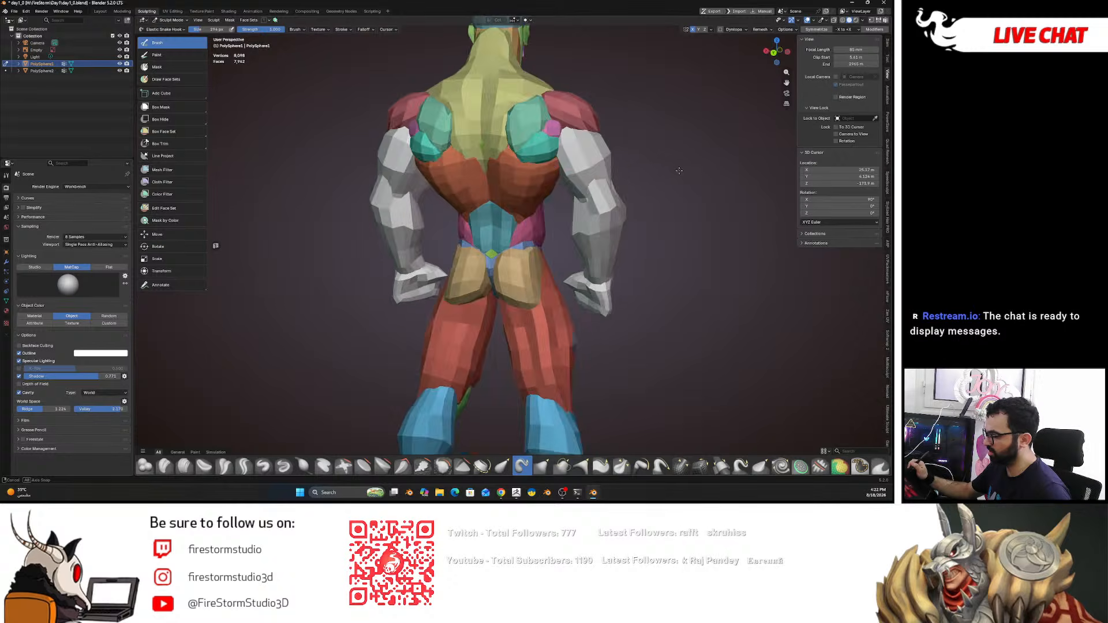
{"action": "mouse_move", "coordinate": [646, 143]}
{"action": "middle_mouse_down"}
{"action": "mouse_move", "coordinate": [649, 118]}
{"action": "mouse_move", "coordinate": [660, 165]}
{"action": "mouse_move", "coordinate": [696, 154]}
{"action": "mouse_move", "coordinate": [697, 184]}
{"action": "mouse_move", "coordinate": [668, 161]}
{"action": "mouse_move", "coordinate": [710, 151]}
{"action": "mouse_move", "coordinate": [638, 148]}
{"action": "mouse_move", "coordinate": [638, 218]}
{"action": "mouse_move", "coordinate": [579, 234]}
{"action": "mouse_move", "coordinate": [606, 247]}
{"action": "middle_mouse_up"}
{"action": "scroll", "coordinate": [710, 151], "scroll_direction": "down", "scroll_amount": 3}
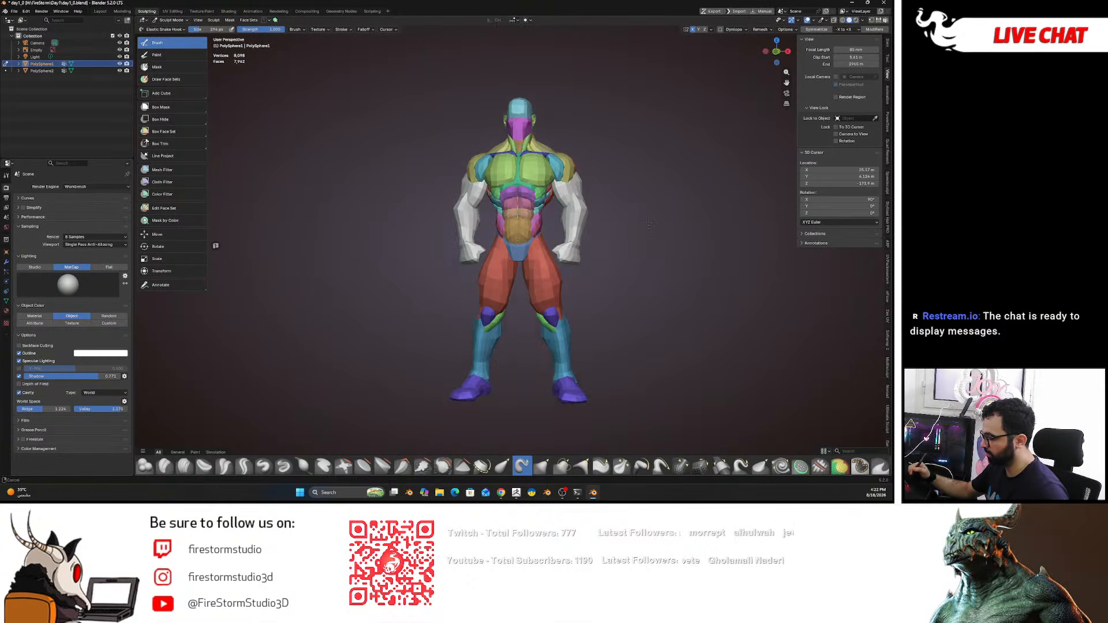
{"action": "mouse_move", "coordinate": [632, 208]}
{"action": "middle_mouse_down", "text": "ctrl"}
{"action": "mouse_move", "coordinate": [665, 231]}
{"action": "mouse_move", "coordinate": [635, 193]}
{"action": "mouse_move", "coordinate": [668, 233]}
{"action": "mouse_move", "coordinate": [656, 187]}
{"action": "middle_mouse_up", "text": "ctrl"}
{"action": "key", "text": "alt+q"}
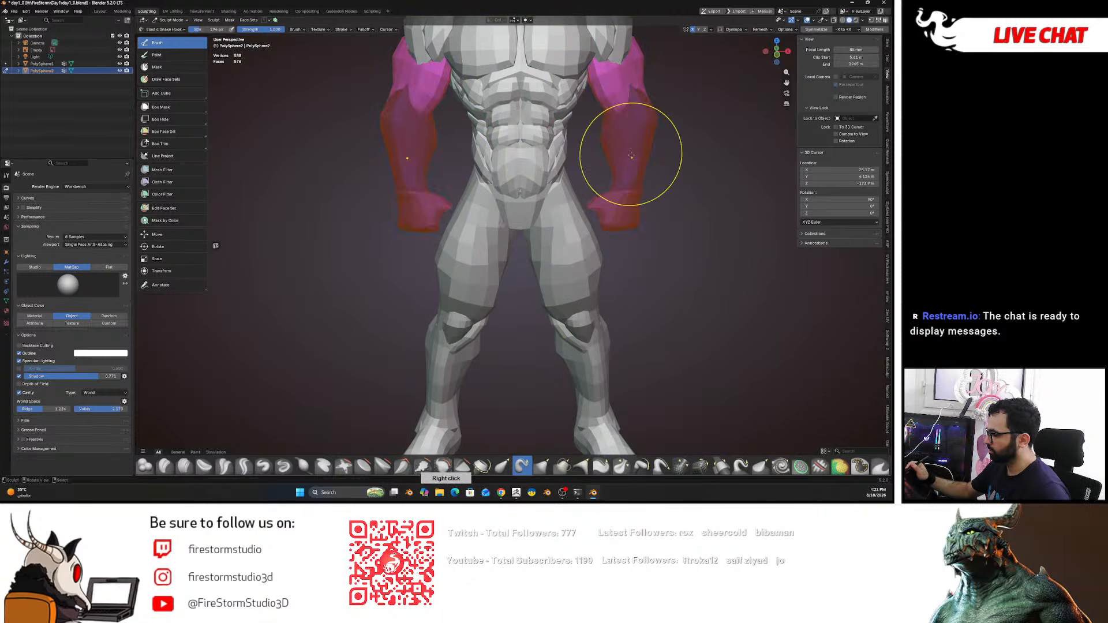
{"action": "key", "text": "alt+q"}
{"action": "middle_click_drag", "start_coordinate": [650, 196], "coordinate": [663, 122], "text": "ctrl"}
{"action": "mouse_move", "coordinate": [665, 172]}
{"action": "middle_mouse_down", "text": "shift"}
{"action": "mouse_move", "coordinate": [643, 188]}
{"action": "mouse_move", "coordinate": [606, 181]}
{"action": "middle_mouse_up", "text": "shift"}
{"action": "mouse_move", "coordinate": [606, 181]}
{"action": "middle_mouse_down", "text": "ctrl"}
{"action": "mouse_move", "coordinate": [630, 228]}
{"action": "mouse_move", "coordinate": [646, 198]}
{"action": "middle_mouse_up", "text": "ctrl"}
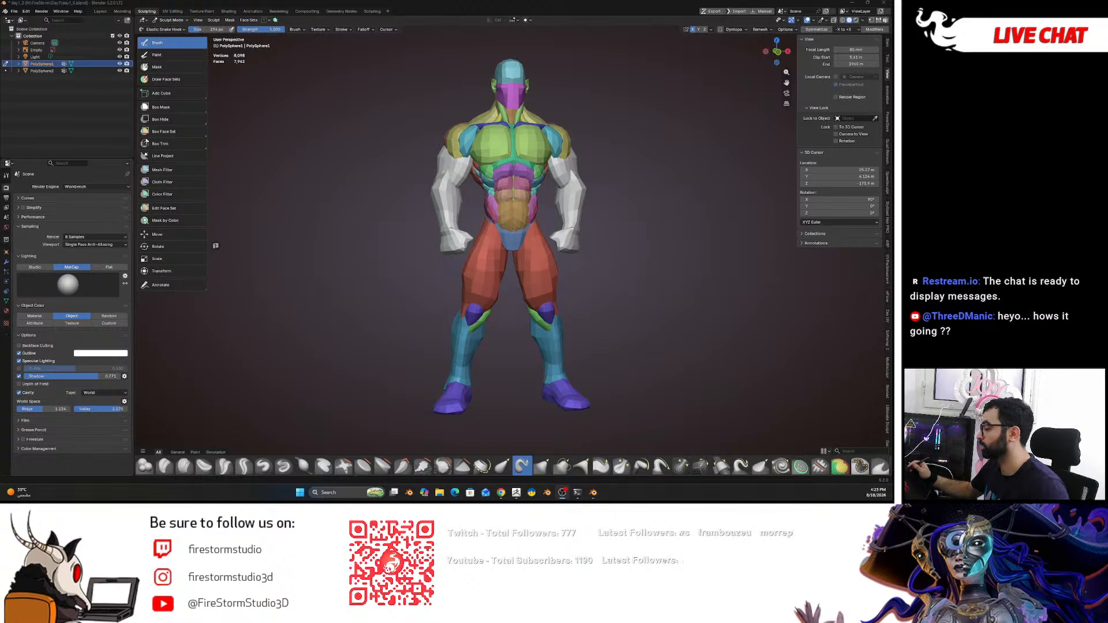
{"action": "middle_click_drag", "start_coordinate": [621, 192], "coordinate": [568, 180]}
{"action": "middle_click_drag", "start_coordinate": [616, 150], "coordinate": [640, 236], "text": "shift"}
{"action": "middle_click_drag", "start_coordinate": [632, 237], "coordinate": [638, 186], "text": "ctrl"}
{"action": "mouse_move", "coordinate": [640, 193]}
{"action": "middle_mouse_down"}
{"action": "mouse_move", "coordinate": [603, 203]}
{"action": "mouse_move", "coordinate": [635, 207]}
{"action": "mouse_move", "coordinate": [660, 239]}
{"action": "mouse_move", "coordinate": [621, 200]}
{"action": "mouse_move", "coordinate": [663, 200]}
{"action": "mouse_move", "coordinate": [638, 199]}
{"action": "mouse_move", "coordinate": [657, 189]}
{"action": "mouse_move", "coordinate": [631, 185]}
{"action": "mouse_move", "coordinate": [662, 189]}
{"action": "middle_mouse_up"}
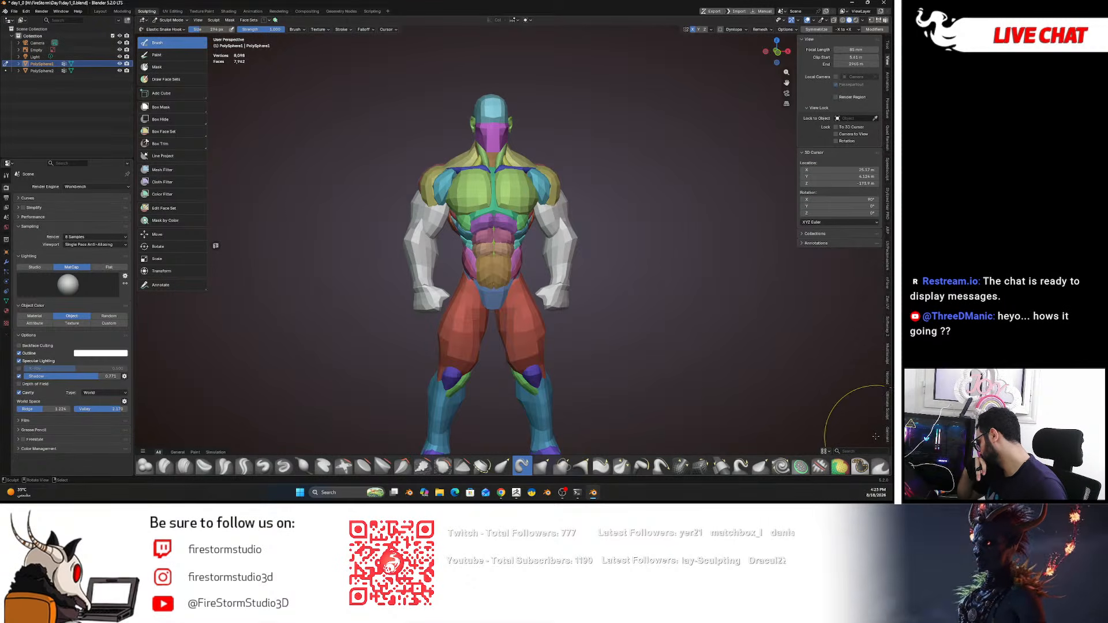
{"action": "scroll", "coordinate": [863, 398], "scroll_direction": "down", "scroll_amount": 2}
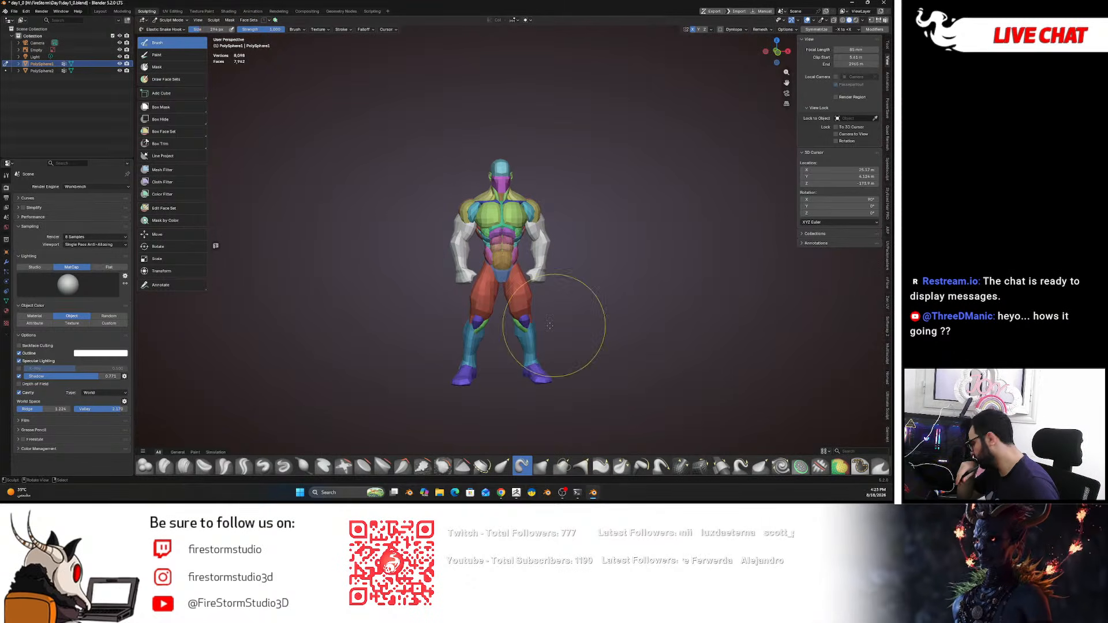
{"action": "scroll", "coordinate": [531, 314], "scroll_direction": "up", "scroll_amount": 3}
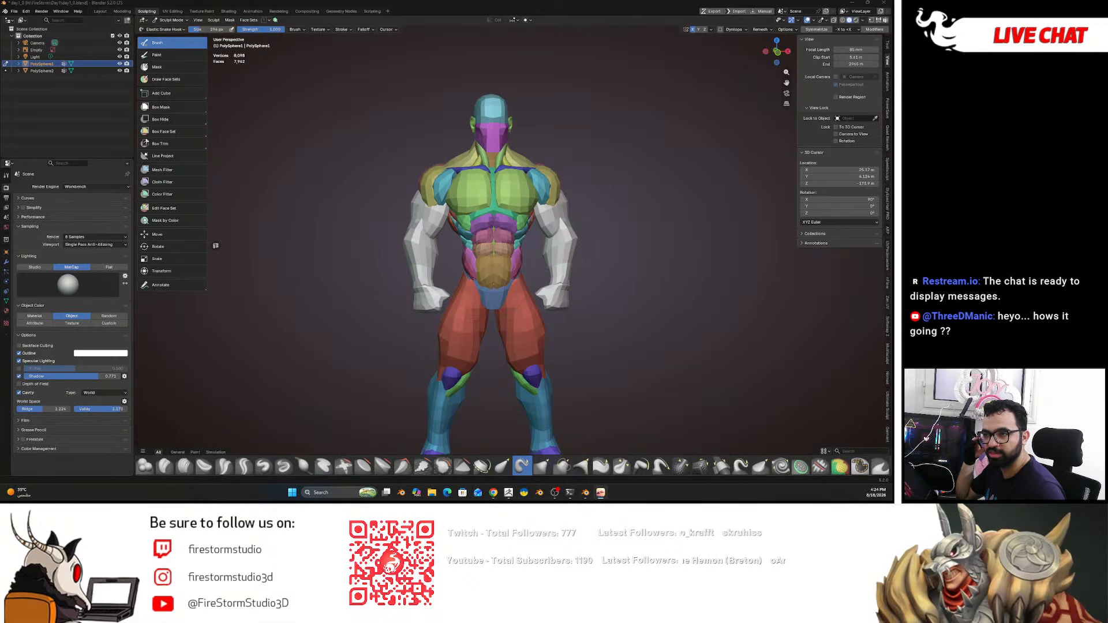
- Switch to Nomad and examine the open creature sculpt's full body from several angles
{"action": "key", "text": "alt+Tab"}
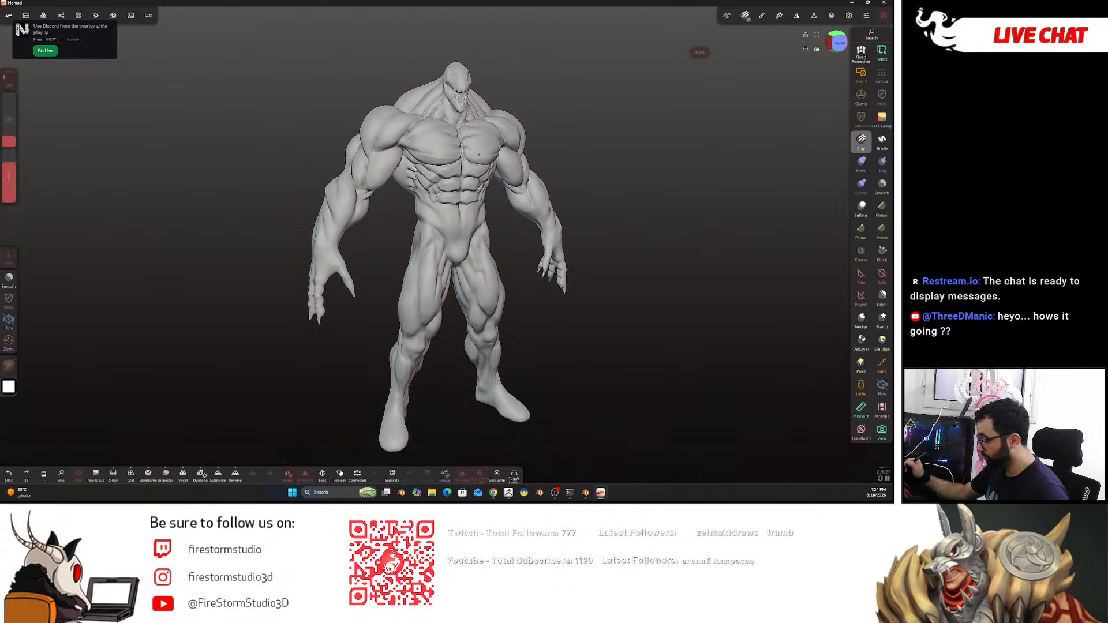
{"action": "middle_click_drag", "start_coordinate": [475, 152], "coordinate": [497, 165]}
{"action": "left_click_drag", "start_coordinate": [657, 117], "coordinate": [834, 147]}
{"action": "mouse_move", "coordinate": [444, 167]}
{"action": "left_mouse_down"}
{"action": "mouse_move", "coordinate": [604, 168]}
{"action": "mouse_move", "coordinate": [554, 159]}
{"action": "mouse_move", "coordinate": [534, 163]}
{"action": "mouse_move", "coordinate": [655, 191]}
{"action": "mouse_move", "coordinate": [520, 184]}
{"action": "left_mouse_up"}
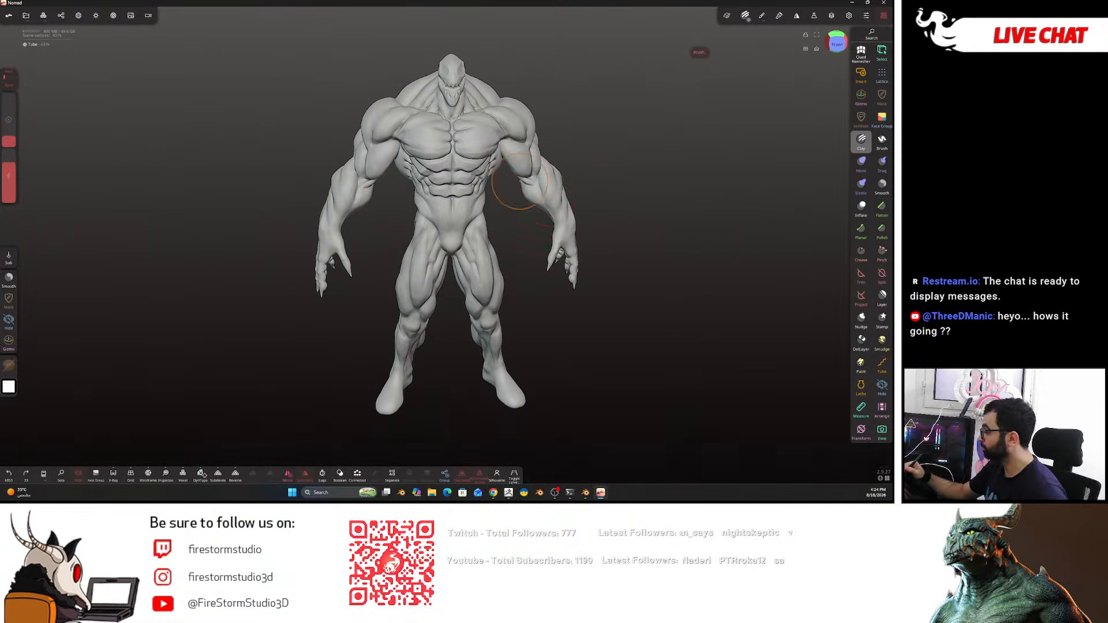
{"action": "left_click_drag", "start_coordinate": [594, 296], "coordinate": [590, 272]}
{"action": "right_click_drag", "start_coordinate": [580, 199], "coordinate": [572, 136], "text": "ctrl"}
{"action": "mouse_move", "coordinate": [541, 177]}
{"action": "right_mouse_down", "text": "ctrl"}
{"action": "mouse_move", "coordinate": [520, 200]}
{"action": "mouse_move", "coordinate": [547, 207]}
{"action": "mouse_move", "coordinate": [541, 140]}
{"action": "mouse_move", "coordinate": [529, 212]}
{"action": "right_mouse_up", "text": "ctrl"}
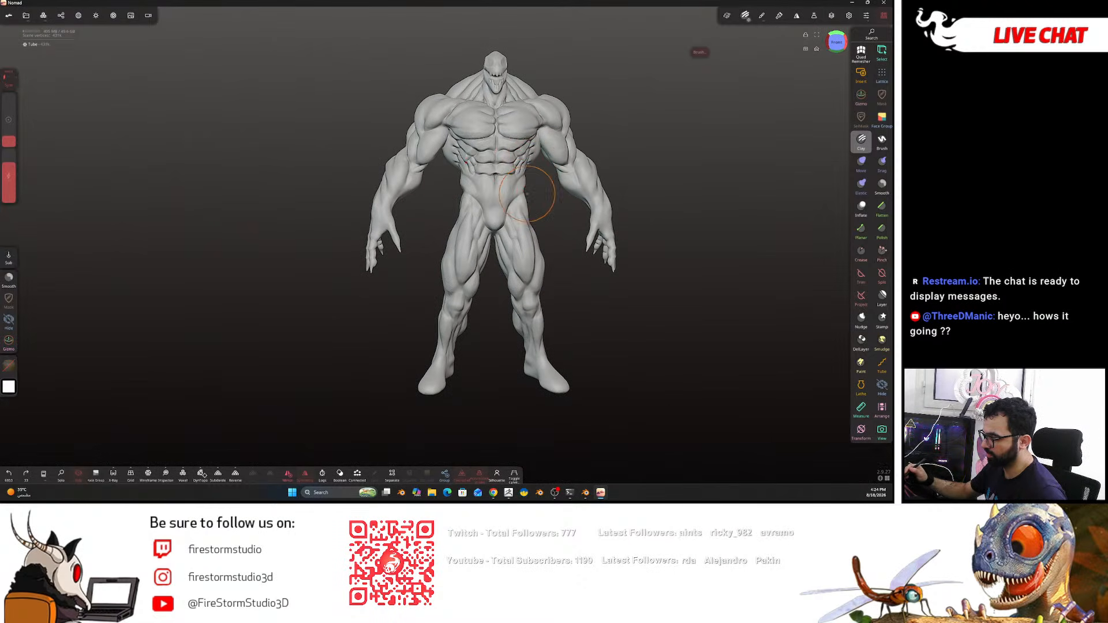
{"action": "right_click_drag", "start_coordinate": [606, 104], "coordinate": [524, 198]}
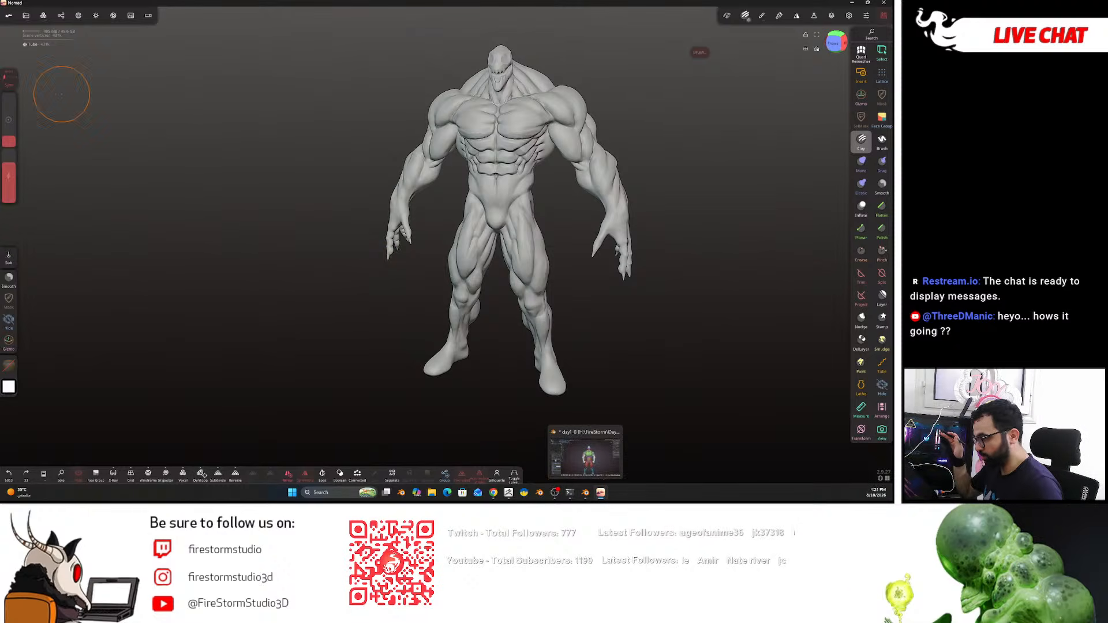
- Create a new scene to replace the open creature project, resetting background, environment, MatCap and X-Ray
{"action": "left_click", "coordinate": [26, 16]}
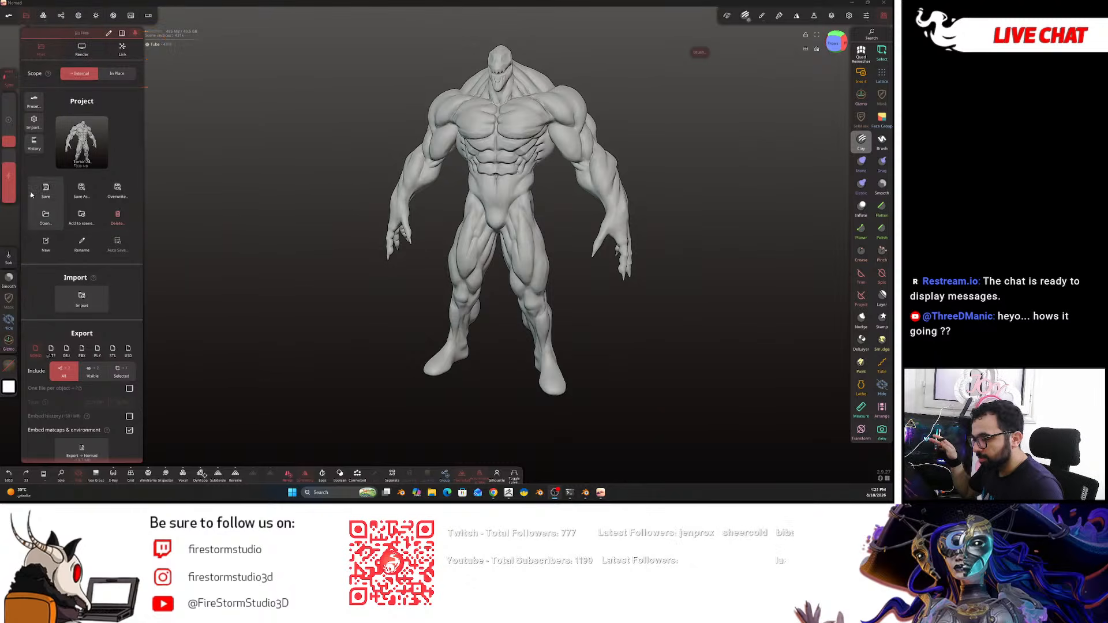
{"action": "left_click", "coordinate": [45, 244]}
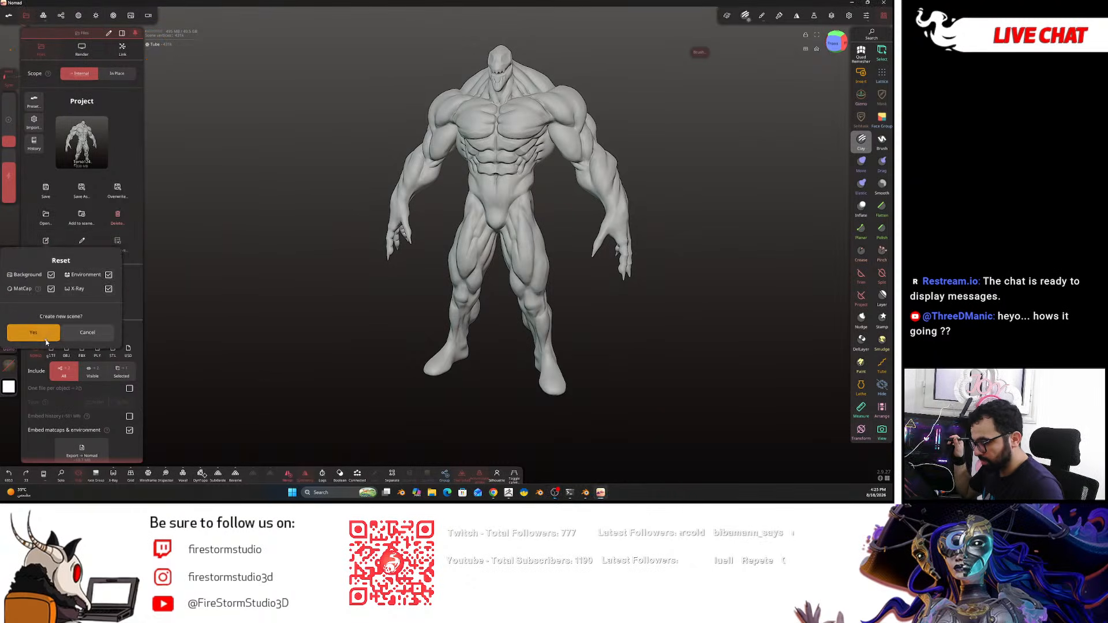
{"action": "left_click", "coordinate": [45, 339]}
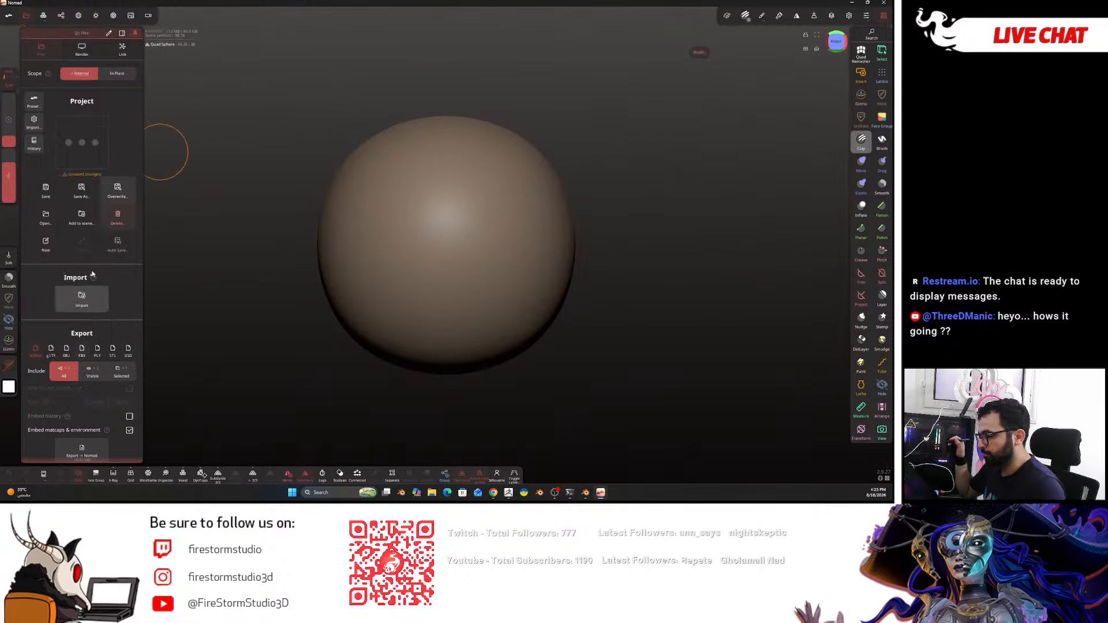
- Change the default sphere's MatCap from brown to a light grey one
{"action": "left_click", "coordinate": [96, 15]}
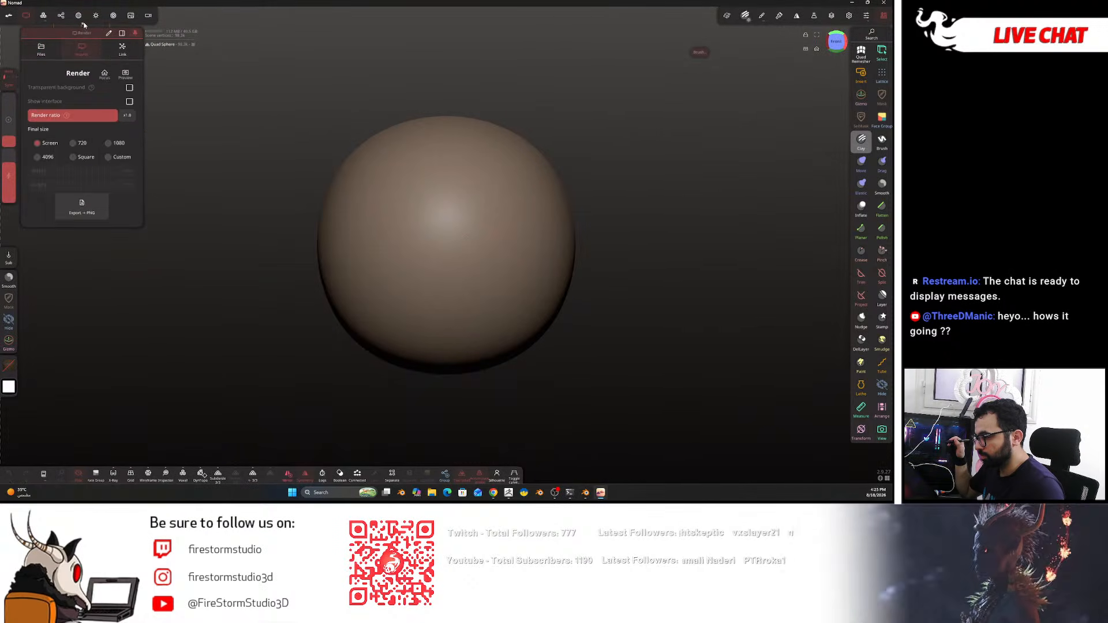
{"action": "left_click", "coordinate": [78, 156]}
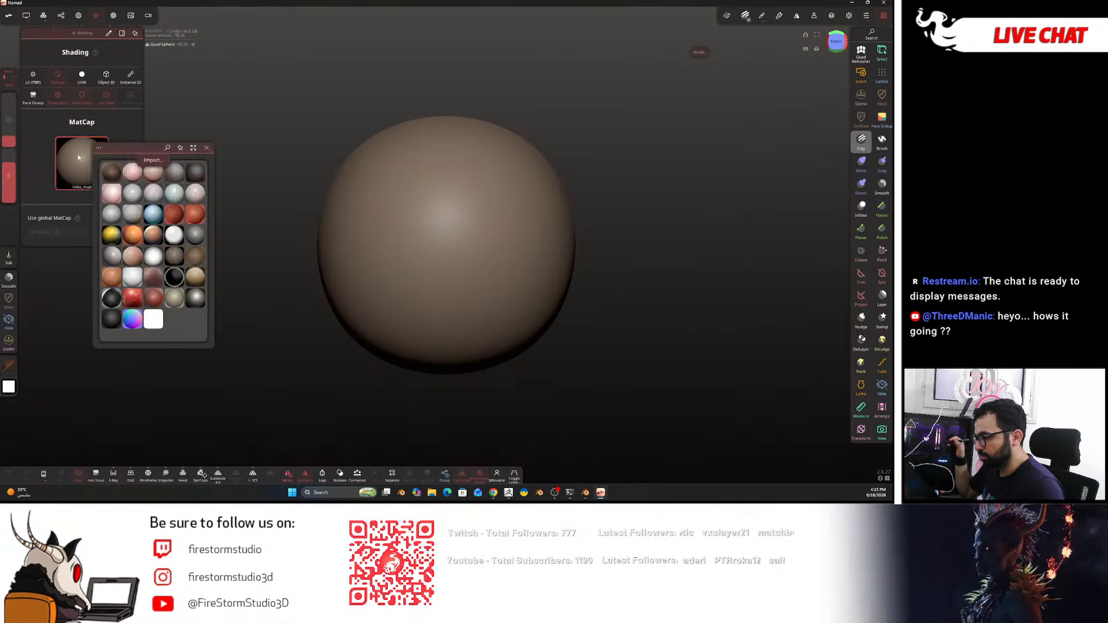
{"action": "left_click", "coordinate": [134, 213]}
{"action": "left_click", "coordinate": [333, 106]}
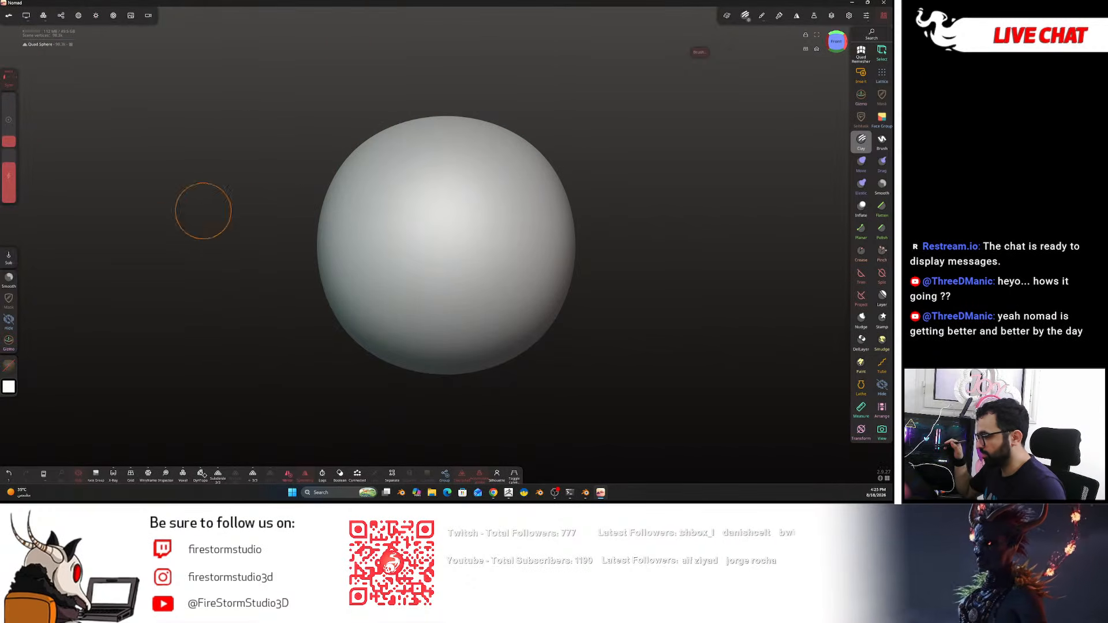
{"action": "right_click_drag", "start_coordinate": [508, 259], "coordinate": [499, 218], "text": "ctrl"}
{"action": "right_click_drag", "start_coordinate": [465, 255], "coordinate": [500, 330], "text": "ctrl"}
- Switch to Blender and connect the Nomad Blender Link to host 127.0.0.1, with the whole figure in view
{"action": "mouse_move", "coordinate": [586, 494]}
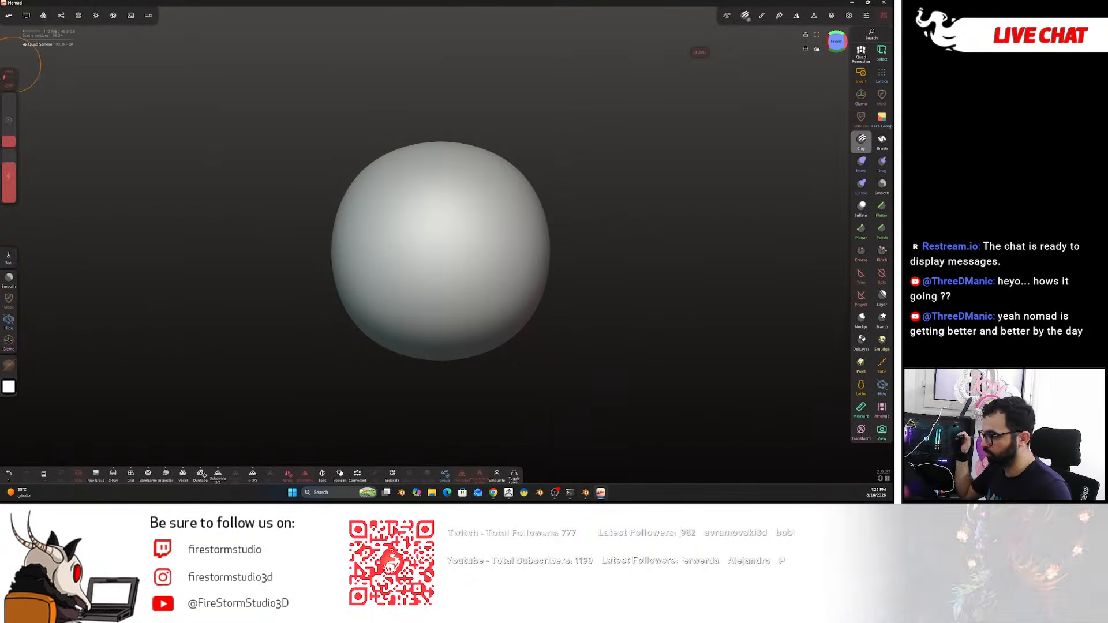
{"action": "left_click", "coordinate": [585, 494]}
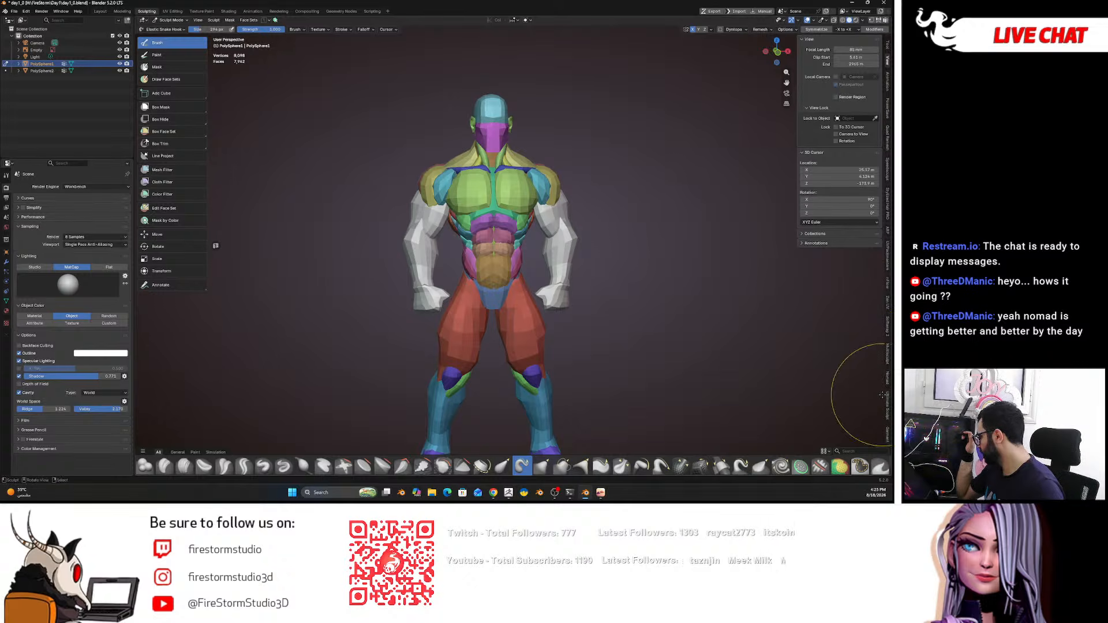
{"action": "left_click", "coordinate": [887, 376]}
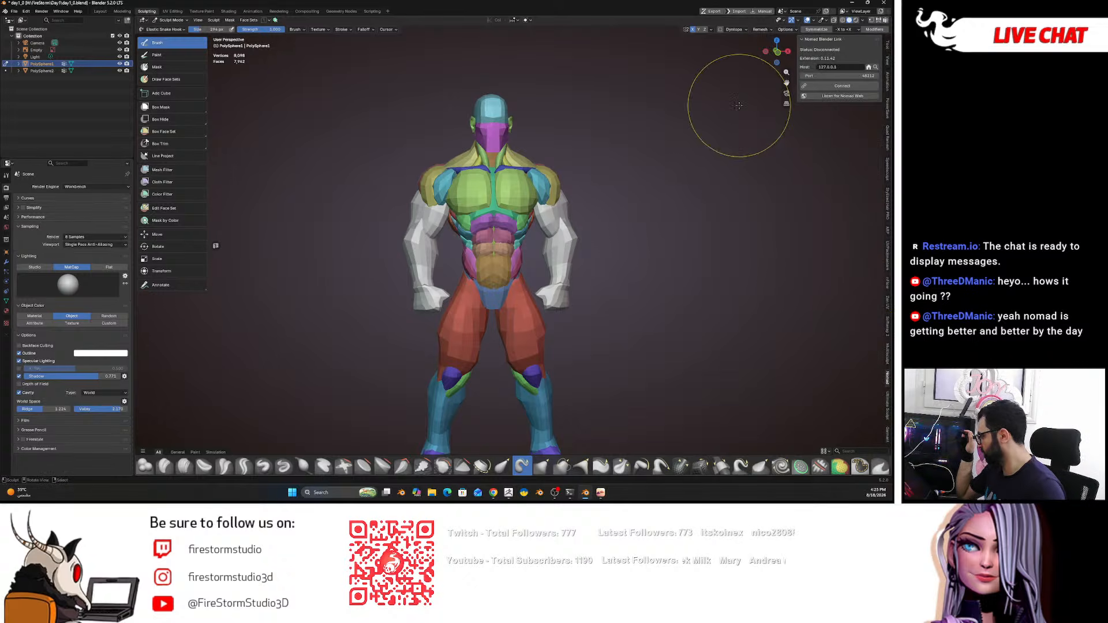
{"action": "left_click", "coordinate": [829, 86]}
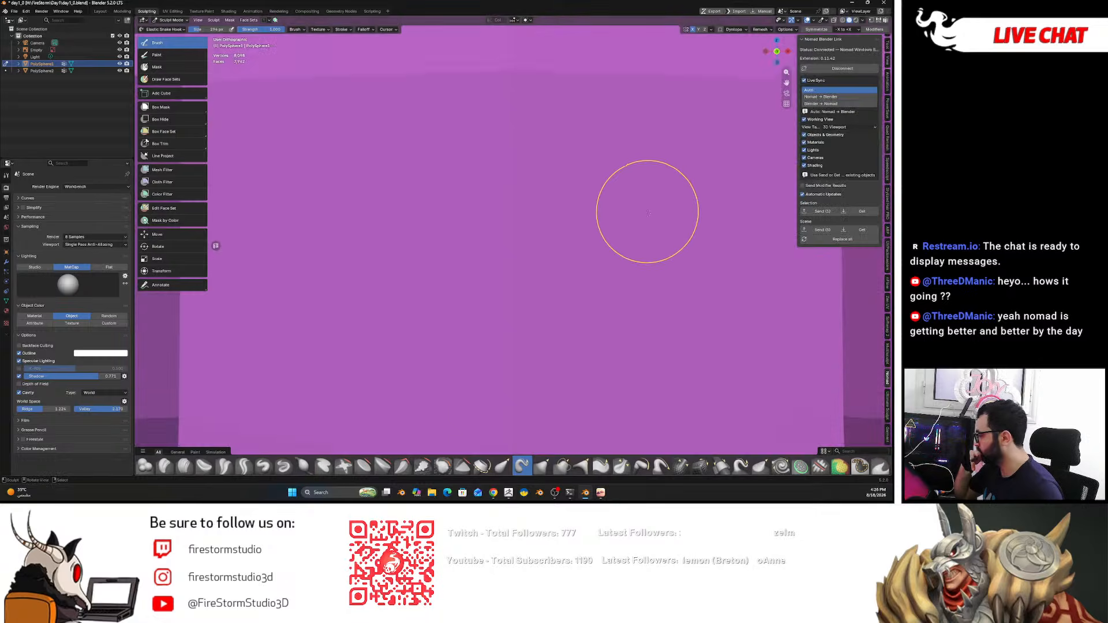
{"action": "scroll", "coordinate": [648, 213], "scroll_direction": "down", "scroll_amount": 10}
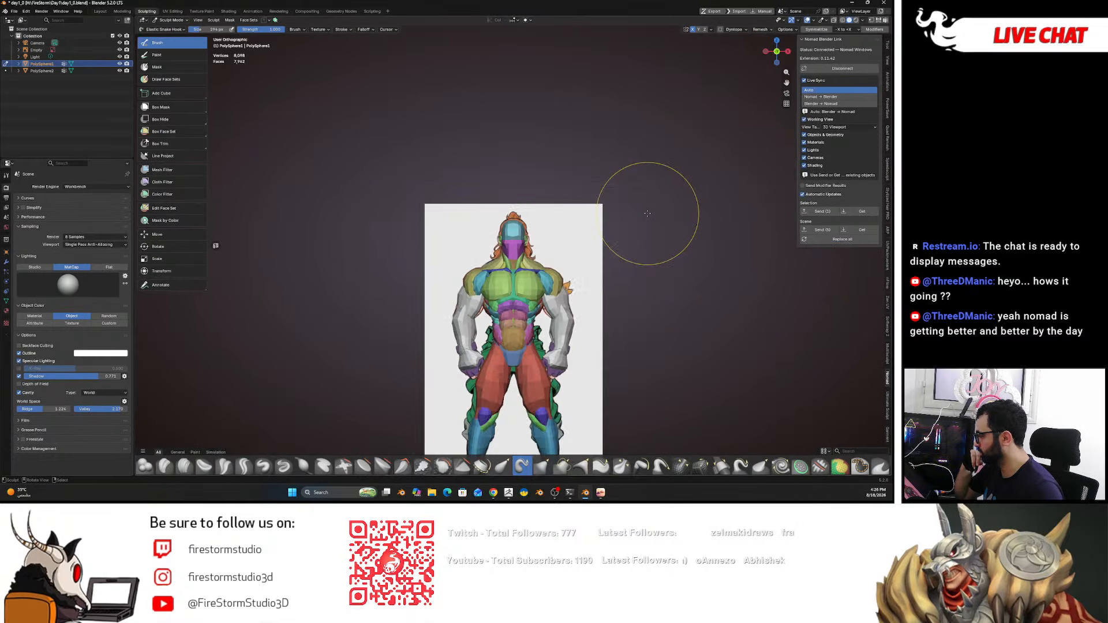
- Switch to Nomad and get the selected body mesh from Blender through the Link
{"action": "left_click_drag", "start_coordinate": [584, 9], "coordinate": [0, 191]}
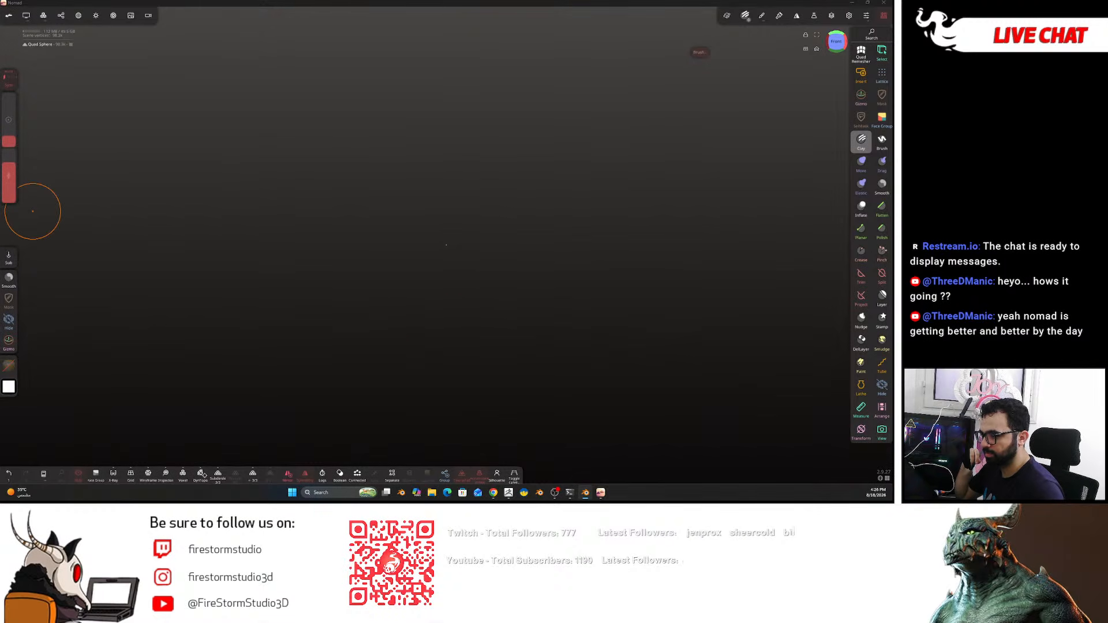
{"action": "left_click", "coordinate": [26, 16]}
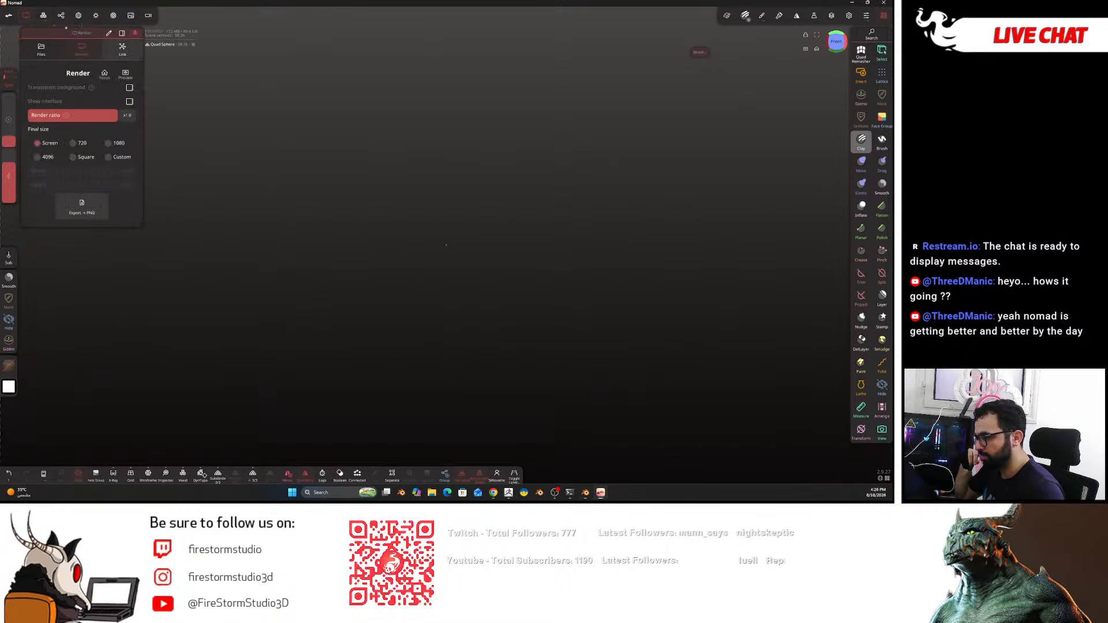
{"action": "left_click", "coordinate": [122, 52]}
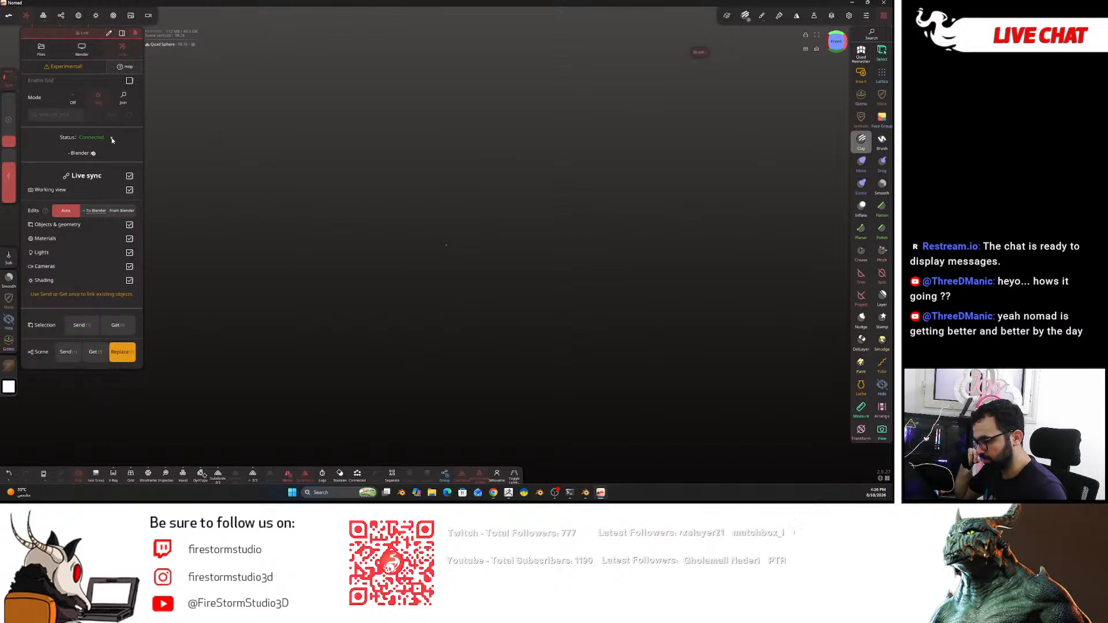
{"action": "left_click", "coordinate": [118, 325]}
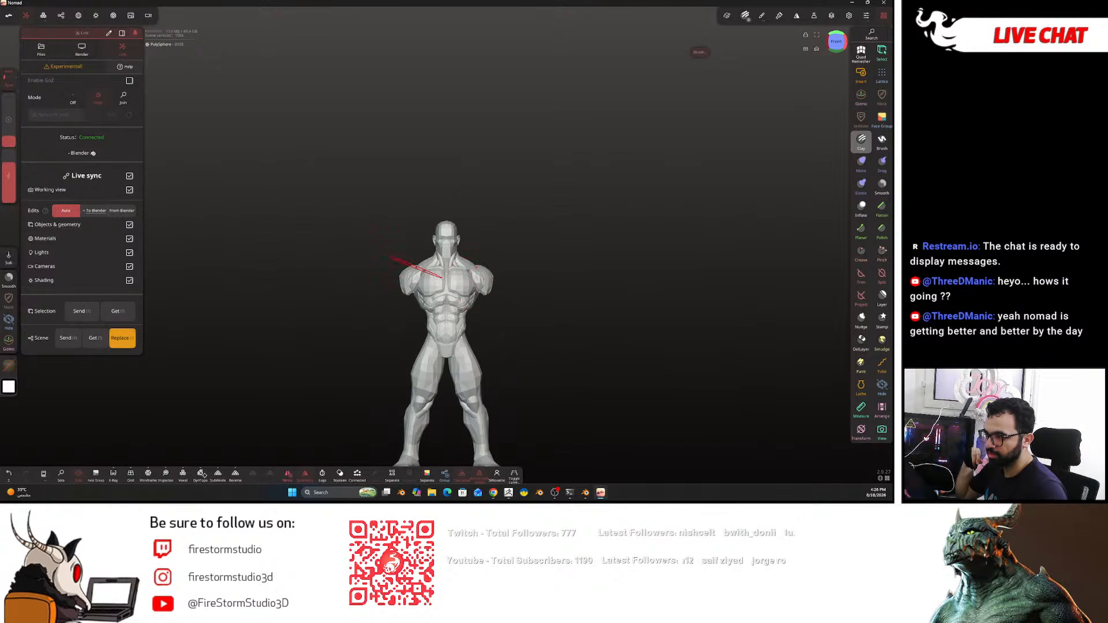
- Display the wireframe and the face group colours on the body mesh received from Blender
{"action": "middle_click_drag", "start_coordinate": [375, 319], "coordinate": [384, 307]}
{"action": "scroll", "coordinate": [385, 321], "scroll_direction": "up", "scroll_amount": 3}
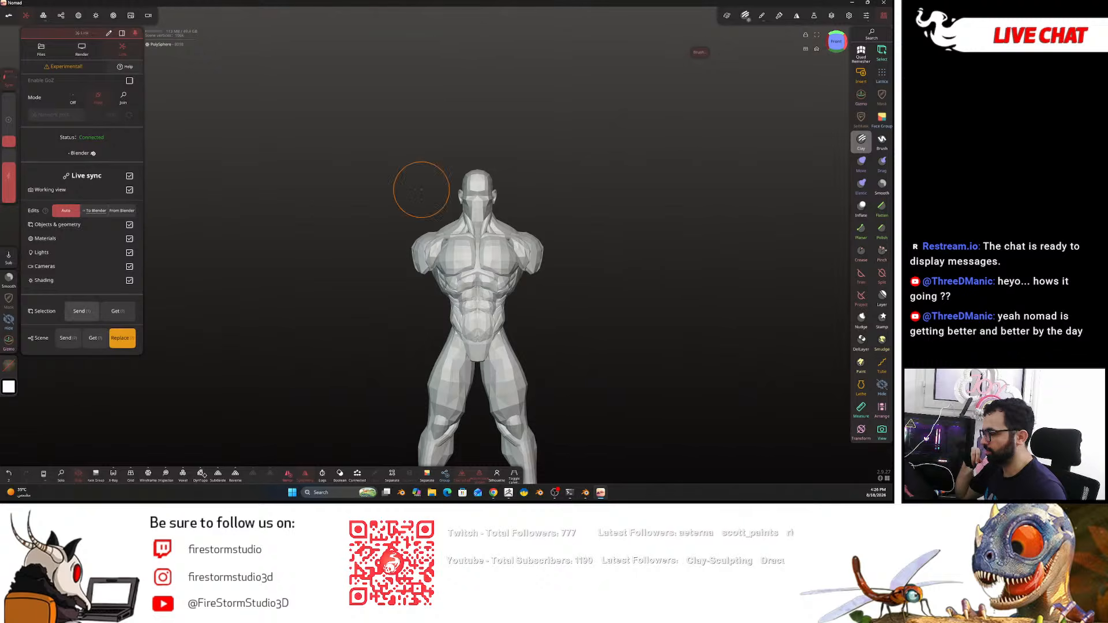
{"action": "middle_click_drag", "start_coordinate": [255, 9], "coordinate": [262, 5]}
{"action": "middle_click_drag", "start_coordinate": [238, 45], "coordinate": [254, 38]}
{"action": "scroll", "coordinate": [479, 282], "scroll_direction": "up", "scroll_amount": 5}
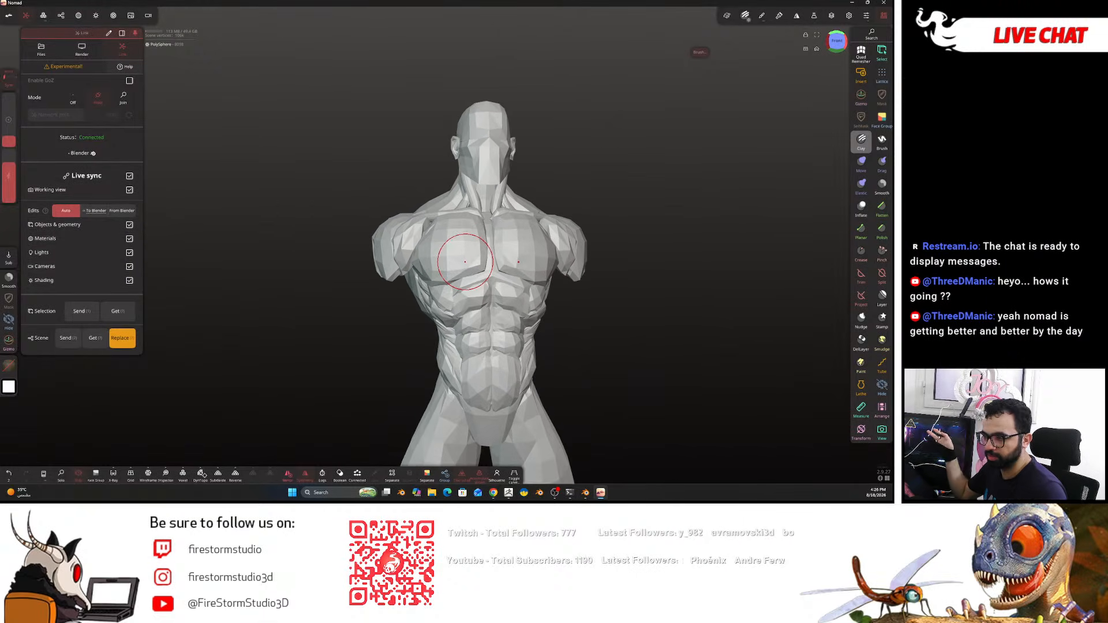
{"action": "scroll", "coordinate": [469, 262], "scroll_direction": "up", "scroll_amount": 1}
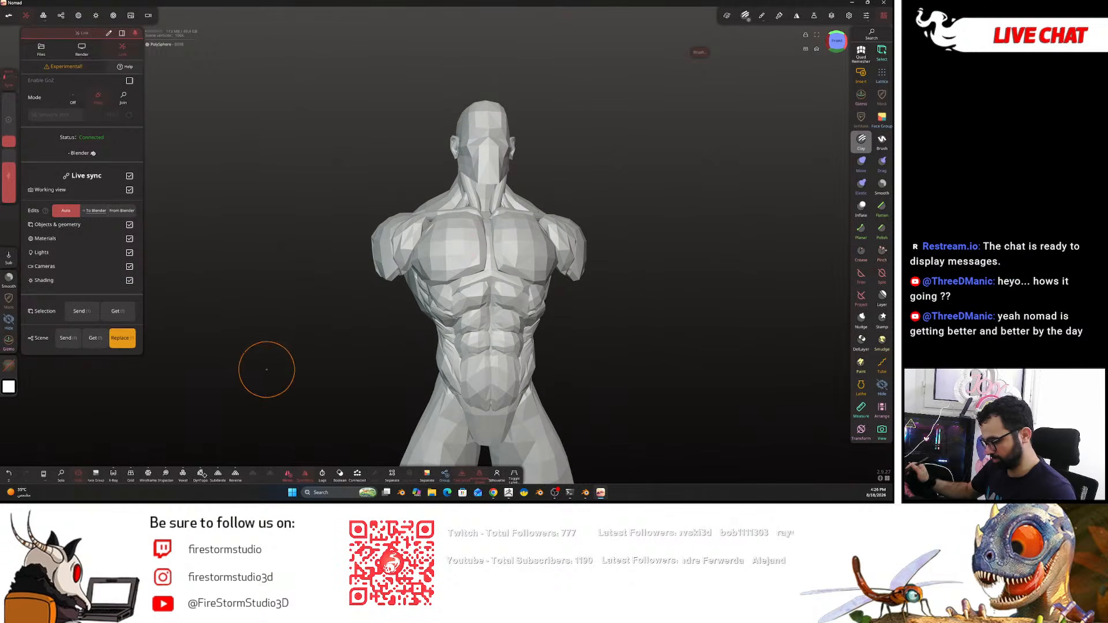
{"action": "key", "text": "w"}
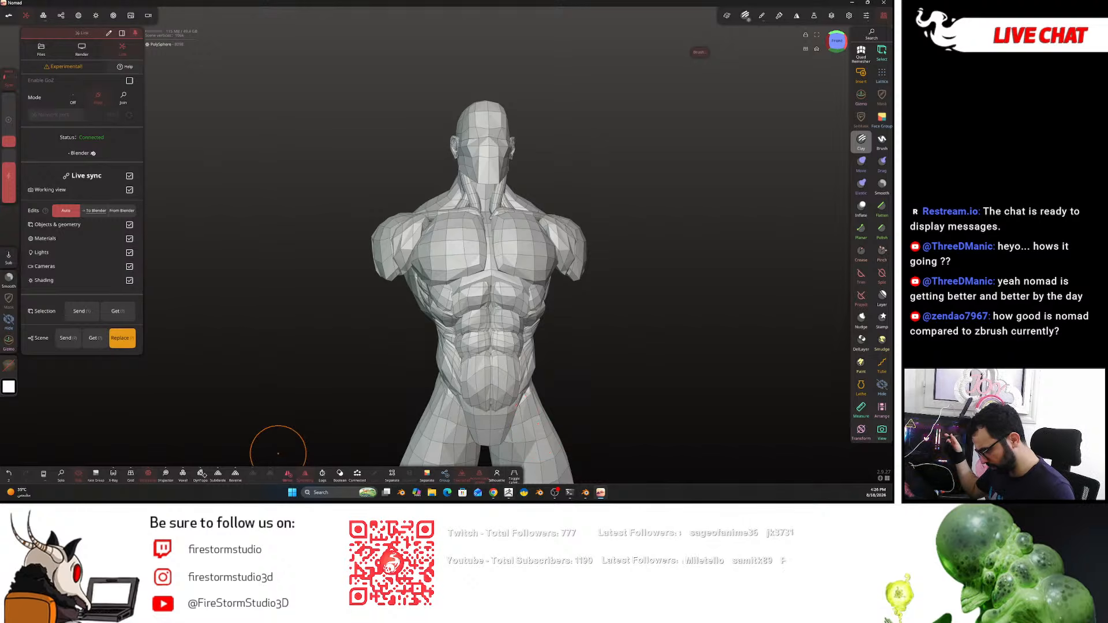
{"action": "left_click", "coordinate": [97, 477]}
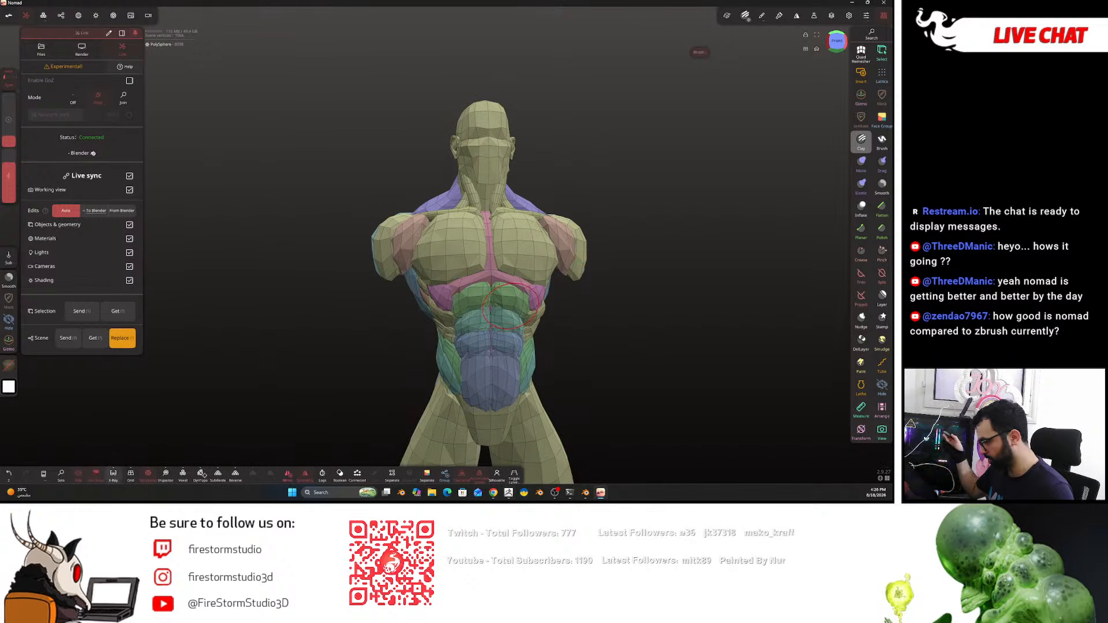
- Examine the coloured face groups and topology across the whole transferred body
{"action": "mouse_move", "coordinate": [650, 232]}
{"action": "left_mouse_down"}
{"action": "mouse_move", "coordinate": [659, 238]}
{"action": "mouse_move", "coordinate": [674, 196]}
{"action": "mouse_move", "coordinate": [621, 188]}
{"action": "mouse_move", "coordinate": [618, 254]}
{"action": "left_mouse_up"}
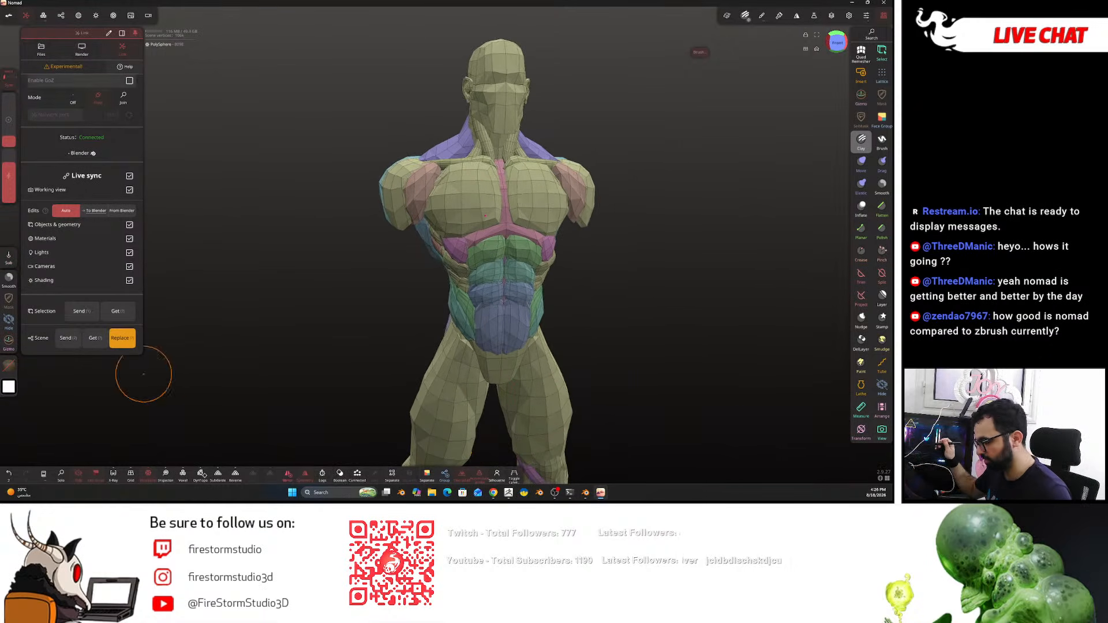
{"action": "left_click_drag", "start_coordinate": [653, 251], "coordinate": [581, 284]}
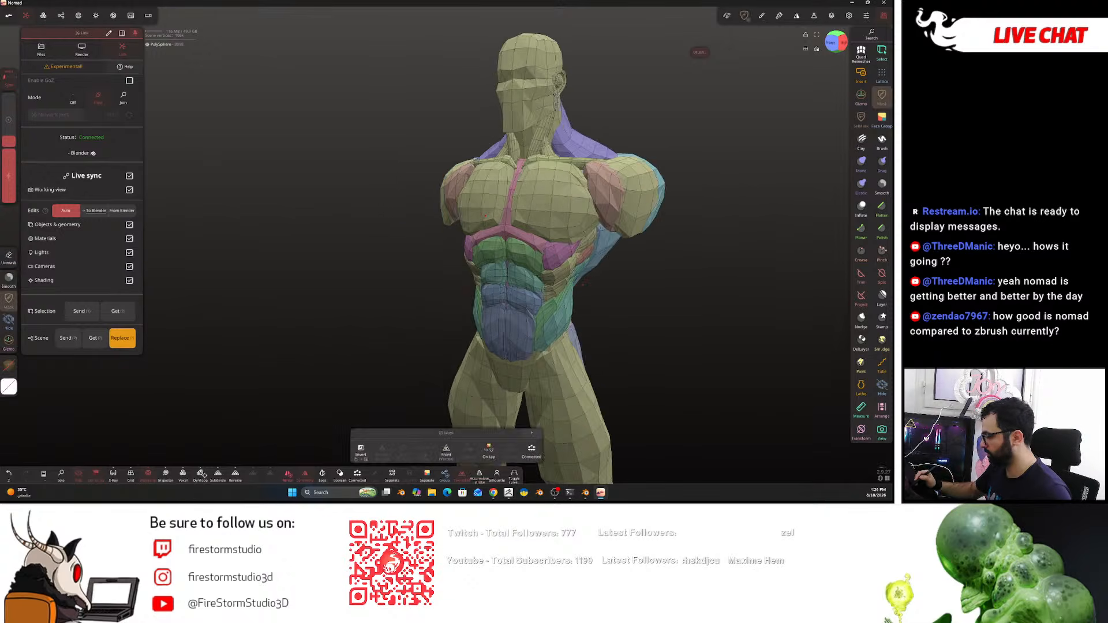
{"action": "right_click_drag", "start_coordinate": [582, 285], "coordinate": [573, 228], "text": "ctrl"}
{"action": "left_click_drag", "start_coordinate": [574, 228], "coordinate": [591, 214]}
{"action": "mouse_move", "coordinate": [591, 214]}
{"action": "right_mouse_down"}
{"action": "mouse_move", "coordinate": [681, 214]}
{"action": "mouse_move", "coordinate": [638, 213]}
{"action": "right_mouse_up"}
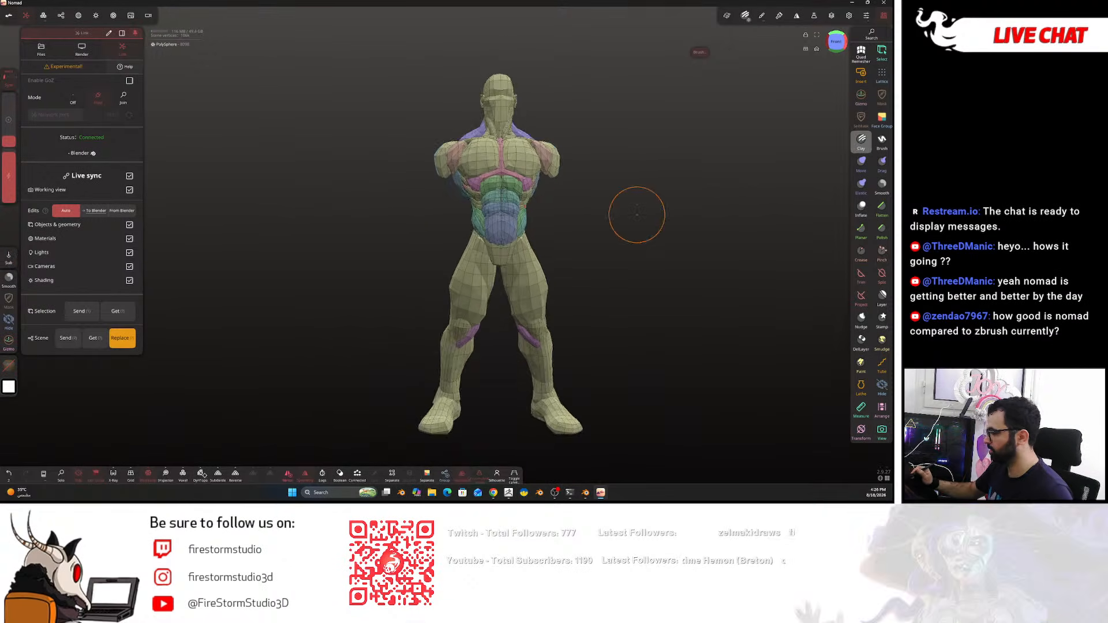
- Arrange Blender and Nomad side by side, hiding Blender's sidebar and Nomad's Link settings
{"action": "left_click_drag", "start_coordinate": [341, 8], "coordinate": [399, 26]}
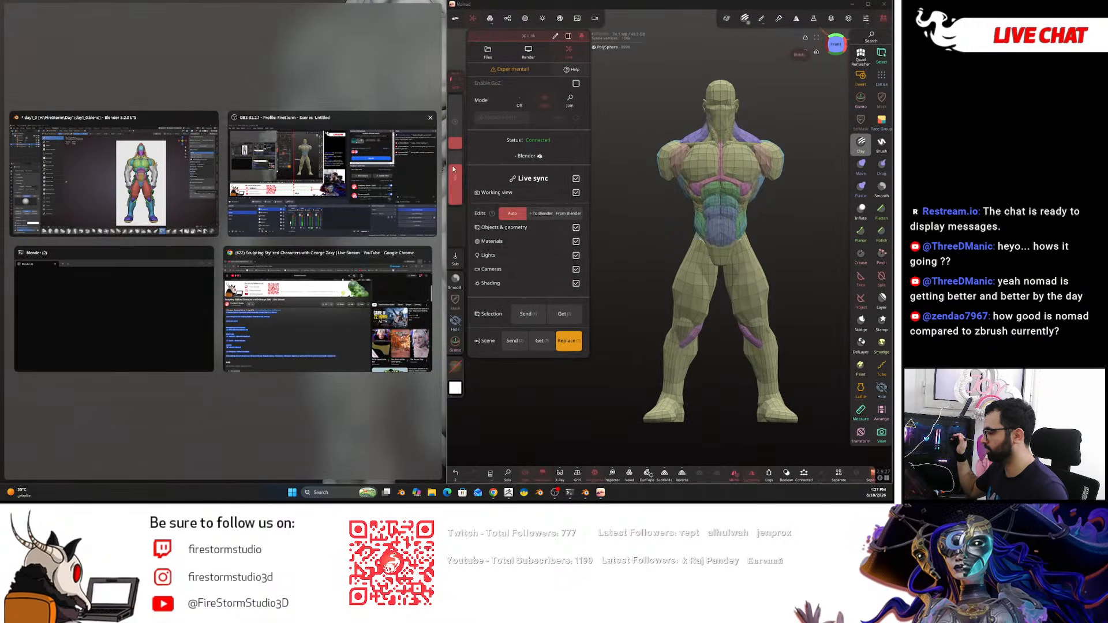
{"action": "left_click", "coordinate": [97, 168]}
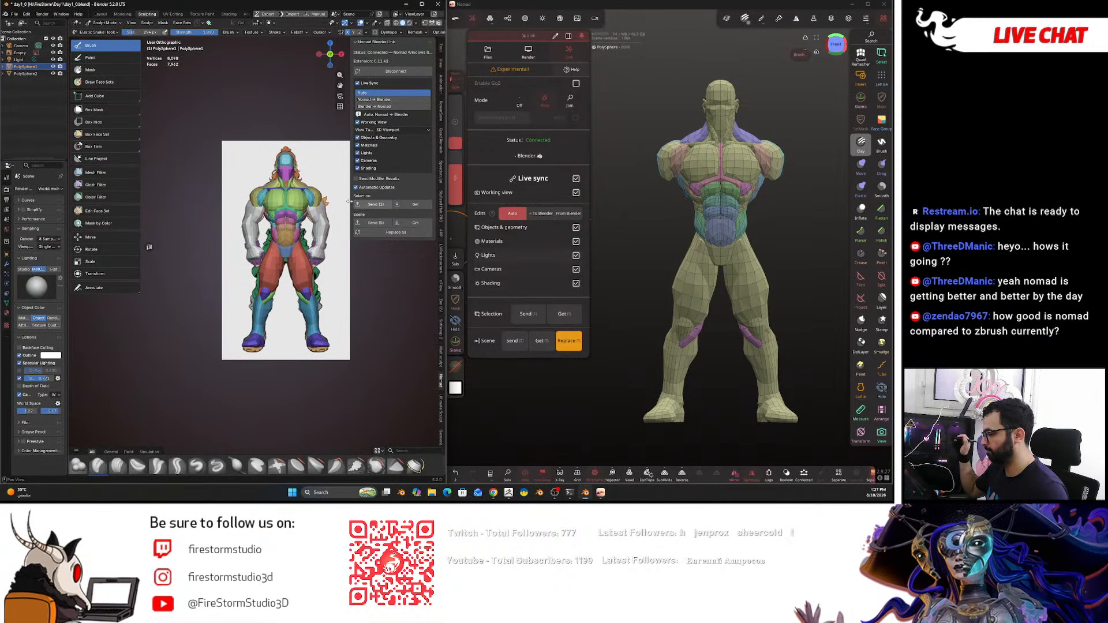
{"action": "key", "text": "n"}
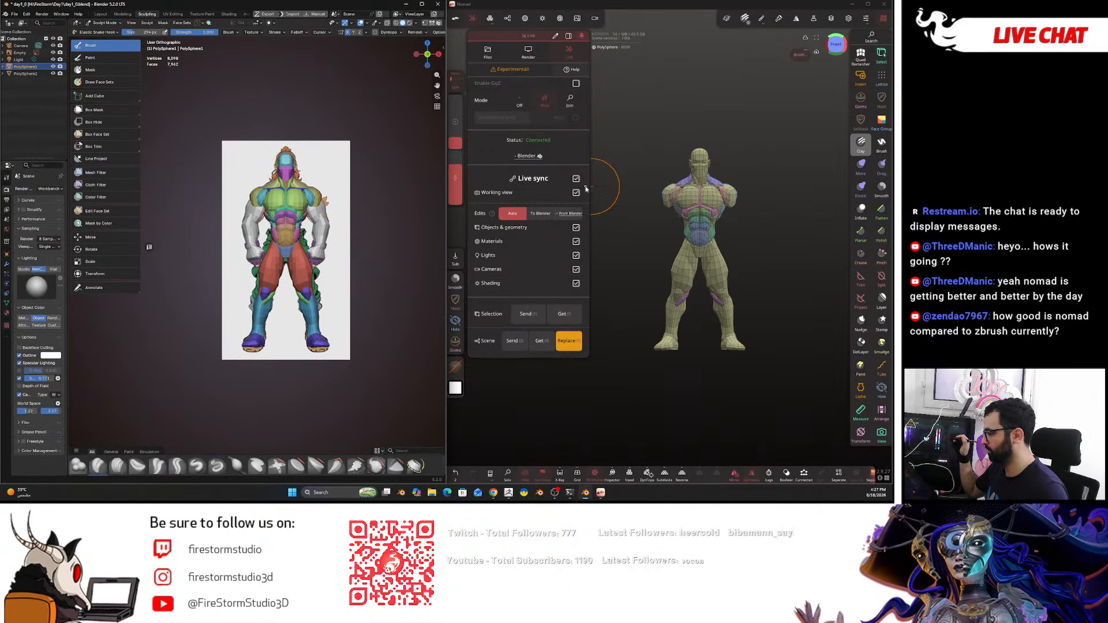
{"action": "left_click", "coordinate": [472, 18]}
- Frame the figure's upper body through the shared working view and hide Blender's sculpt toolbar
{"action": "right_click_drag", "start_coordinate": [741, 175], "coordinate": [685, 259], "text": "alt"}
{"action": "right_click_drag", "start_coordinate": [685, 259], "coordinate": [735, 260]}
{"action": "right_click_drag", "start_coordinate": [592, 248], "coordinate": [662, 248], "text": "alt"}
{"action": "right_click_drag", "start_coordinate": [662, 249], "coordinate": [660, 336], "text": "ctrl"}
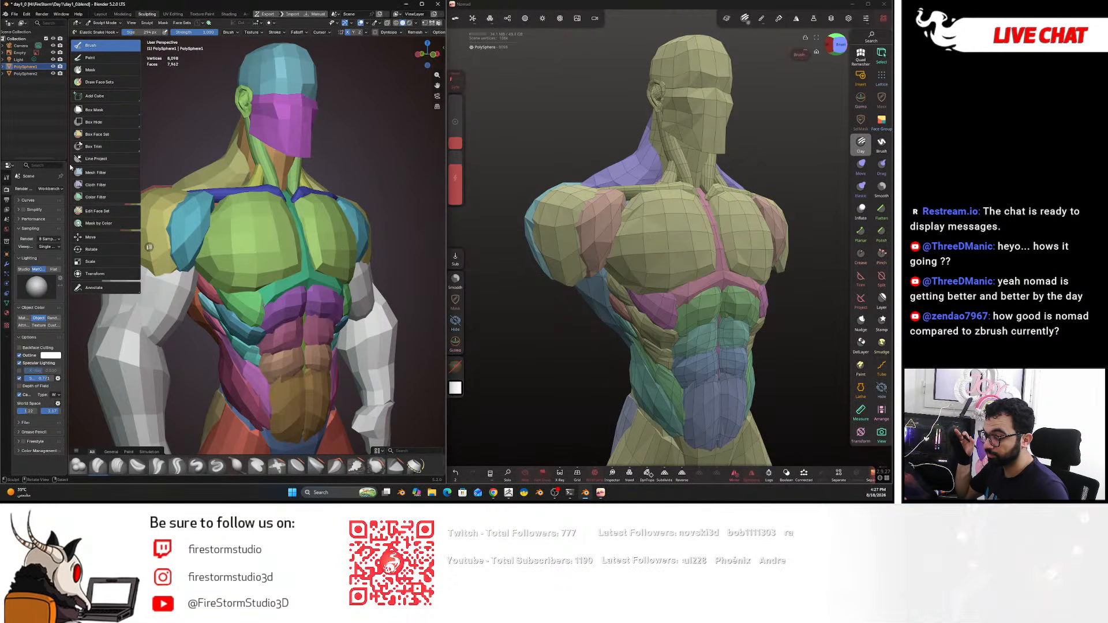
{"action": "left_click_drag", "start_coordinate": [142, 152], "coordinate": [72, 153]}
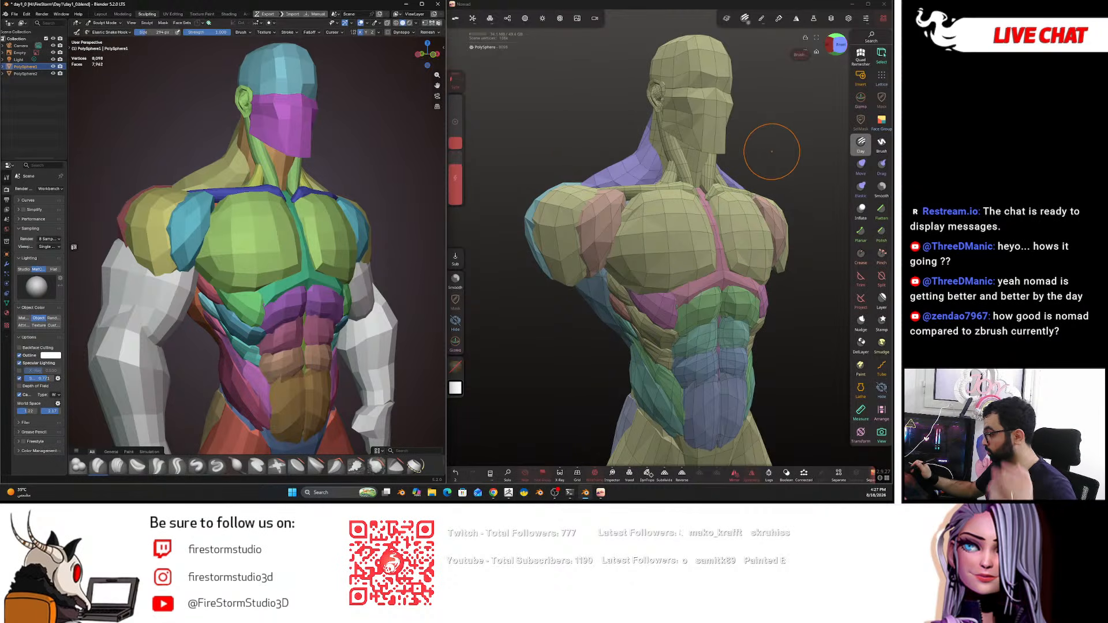
- Try to pull the side of the head outward with the Move brush in Nomad
{"action": "right_click_drag", "start_coordinate": [772, 155], "coordinate": [692, 173]}
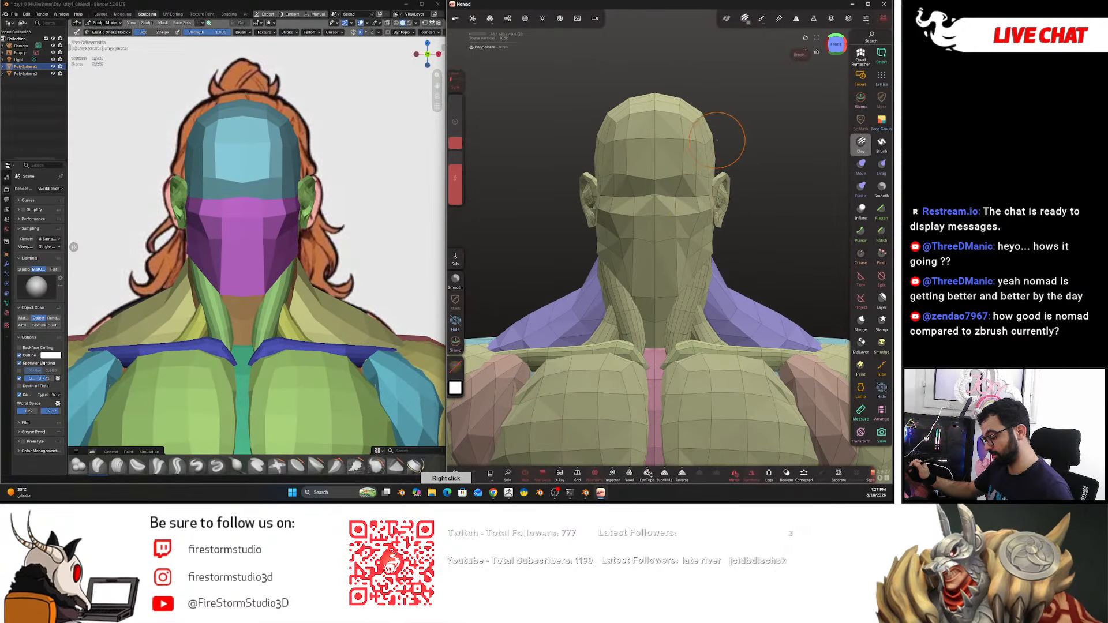
{"action": "key", "text": "g"}
{"action": "key", "text": "x"}
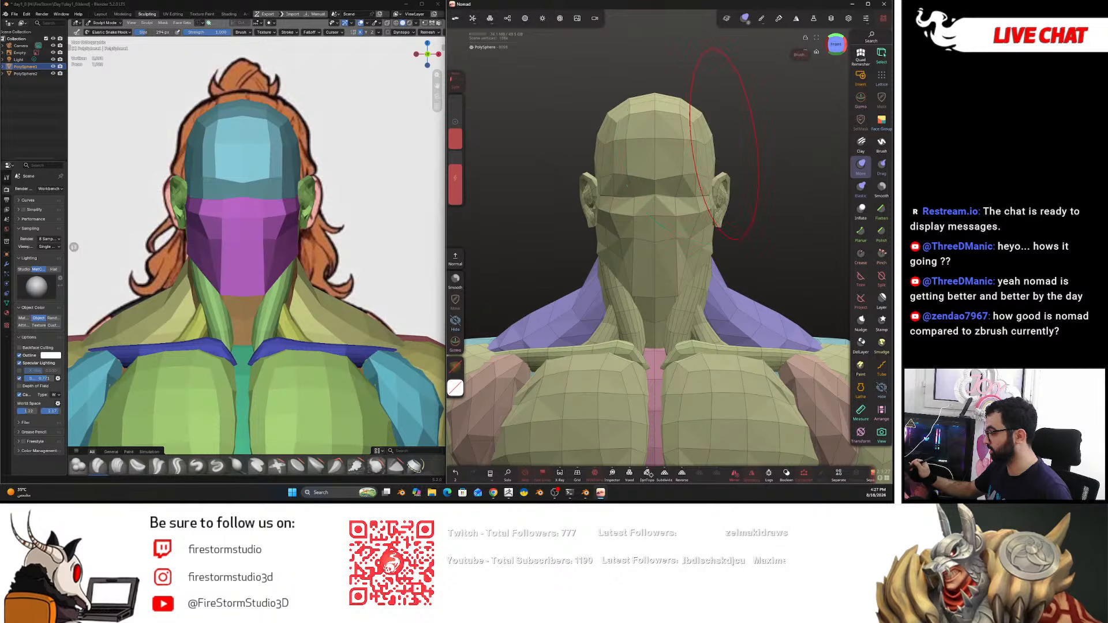
{"action": "left_click_drag", "start_coordinate": [714, 140], "coordinate": [725, 137]}
{"action": "key", "text": "ctrl+z"}
{"action": "right_click_drag", "start_coordinate": [781, 144], "coordinate": [725, 151]}
{"action": "left_click_drag", "start_coordinate": [725, 150], "coordinate": [735, 137]}
{"action": "key", "text": "ctrl+z"}
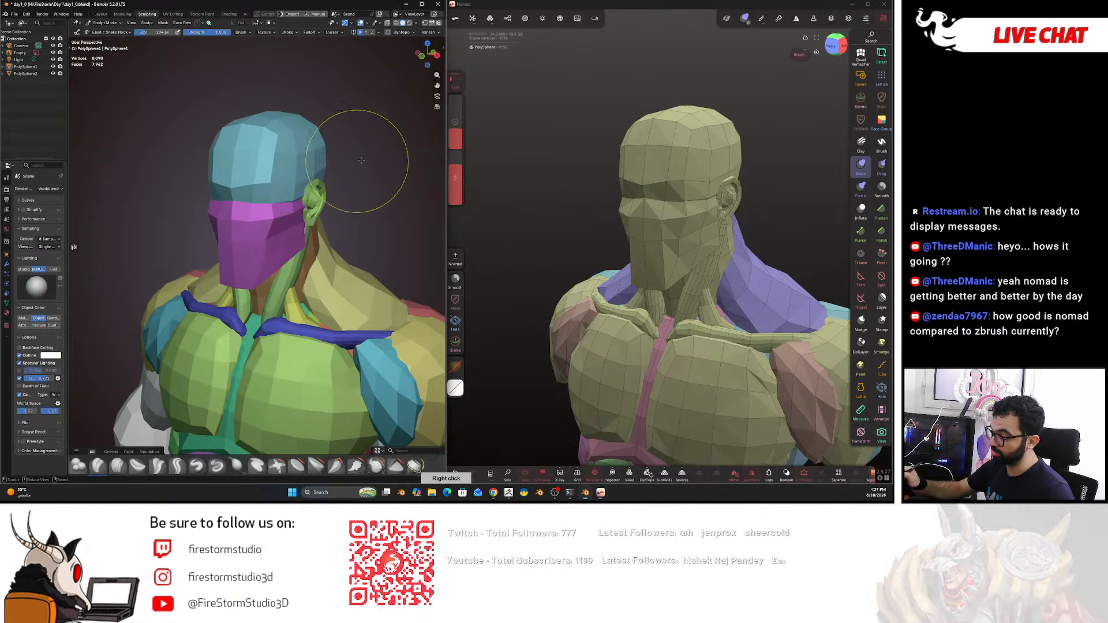
- Switch to the Grab brush in Blender and resize it with the figure in front view
{"action": "right_click_drag", "start_coordinate": [366, 185], "coordinate": [399, 185]}
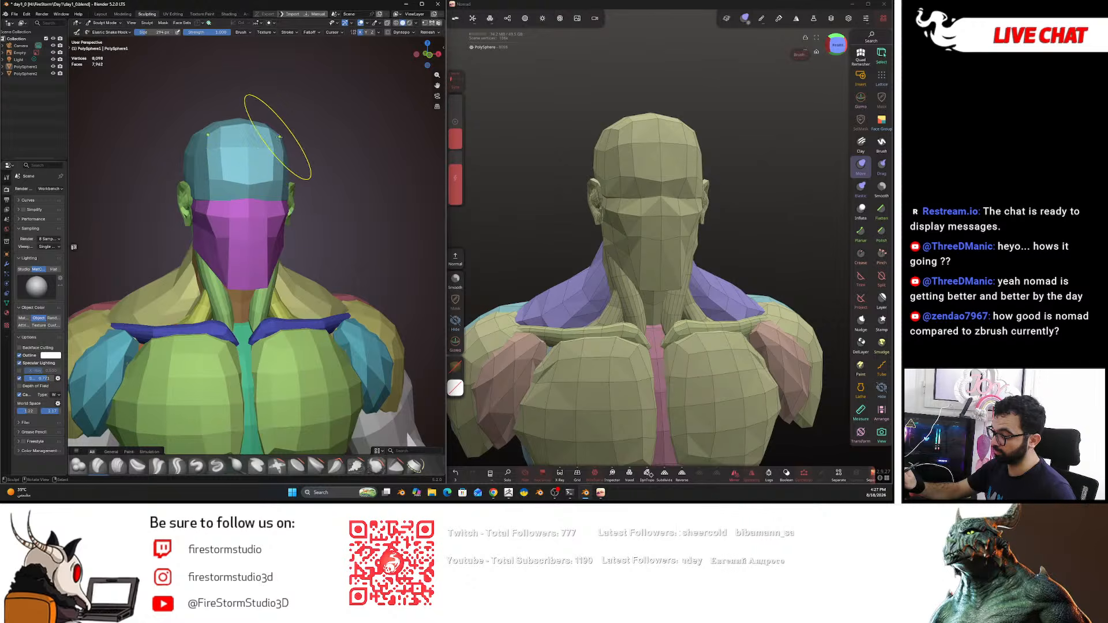
{"action": "key", "text": "g"}
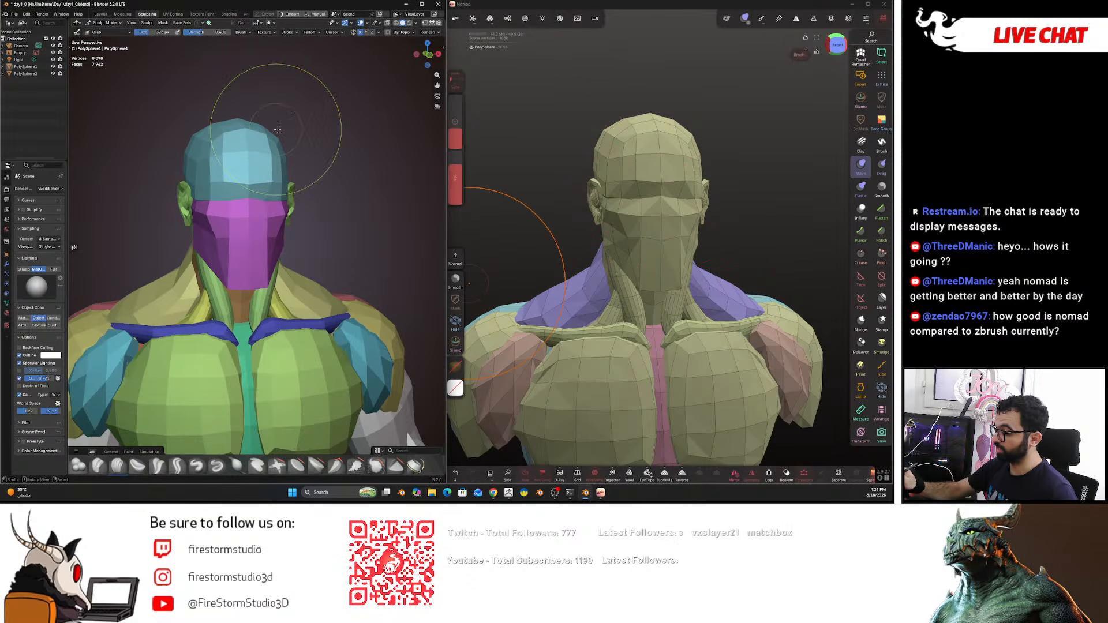
{"action": "middle_click_drag", "start_coordinate": [342, 151], "coordinate": [299, 145]}
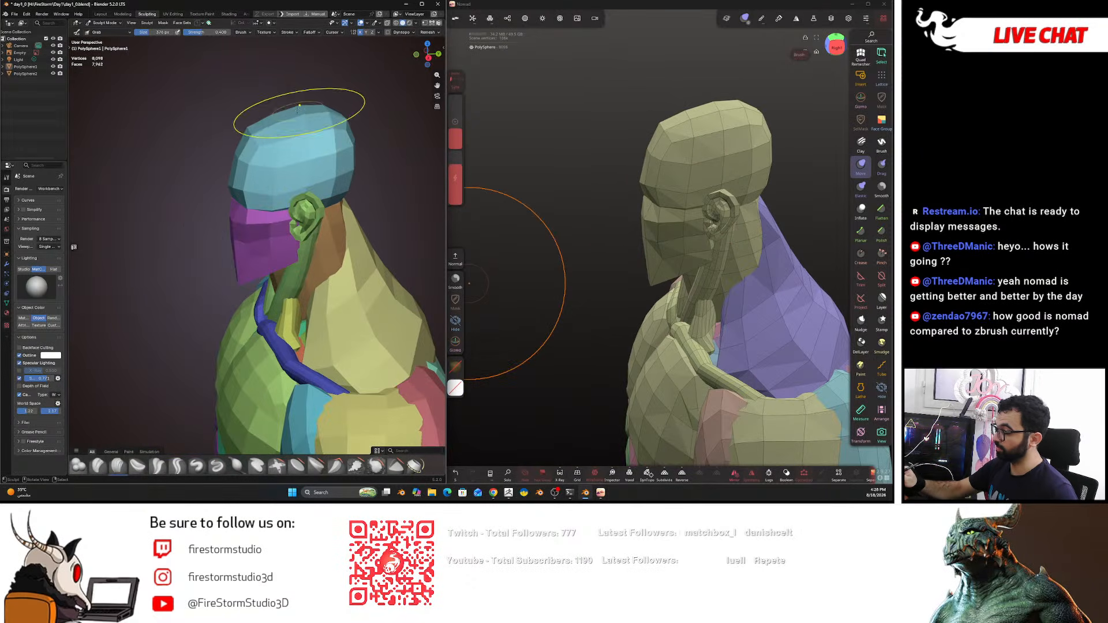
{"action": "middle_click_drag", "start_coordinate": [392, 138], "coordinate": [368, 116]}
{"action": "middle_click_drag", "start_coordinate": [381, 157], "coordinate": [372, 214]}
{"action": "key", "text": "KP_1"}
{"action": "key", "text": "alt+z"}
{"action": "key", "text": "f"}
{"action": "left_click_drag", "start_coordinate": [360, 226], "coordinate": [375, 218]}
{"action": "left_click", "coordinate": [350, 223]}
{"action": "key", "text": "f"}
{"action": "left_click", "coordinate": [353, 221]}
{"action": "key", "text": "alt+z"}
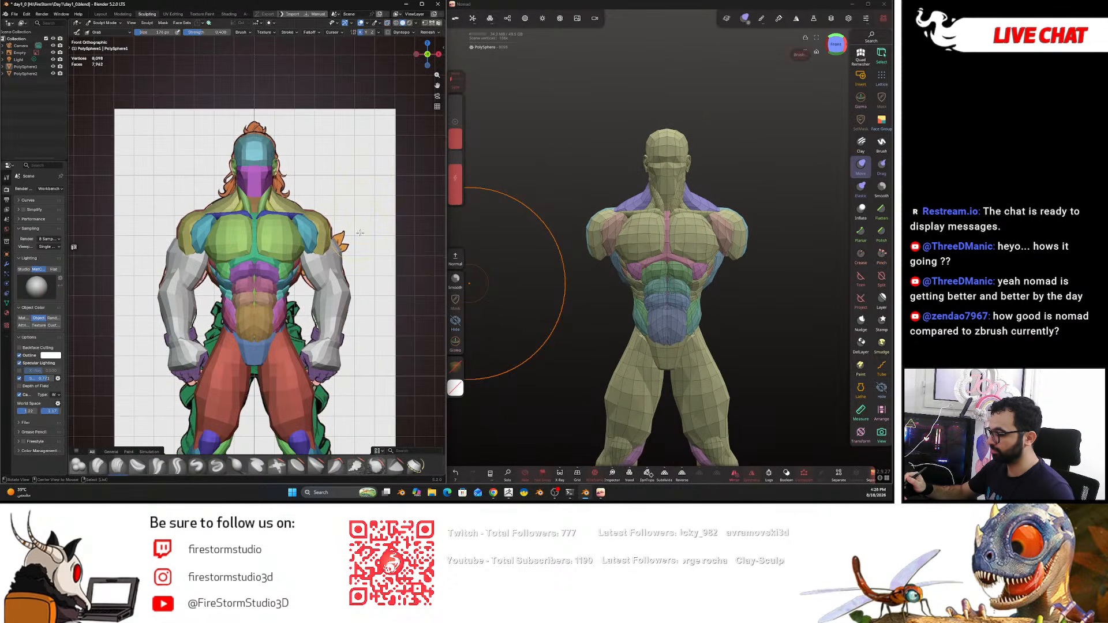
- Examine the torso, arms and legs in Blender while comparing them with Nomad's synchronised view
{"action": "scroll", "coordinate": [378, 251], "scroll_direction": "up", "scroll_amount": 3}
{"action": "middle_click_drag", "start_coordinate": [381, 261], "coordinate": [367, 288]}
{"action": "key", "text": "f"}
{"action": "left_click", "coordinate": [379, 282]}
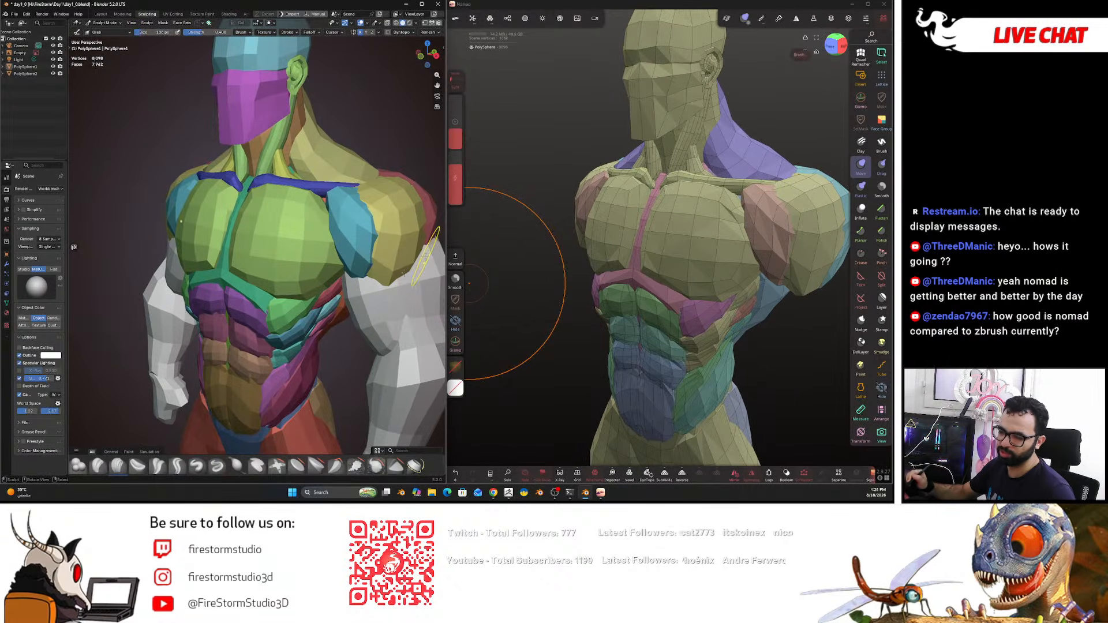
{"action": "scroll", "coordinate": [414, 299], "scroll_direction": "down", "scroll_amount": 5}
{"action": "middle_click_drag", "start_coordinate": [369, 214], "coordinate": [396, 277]}
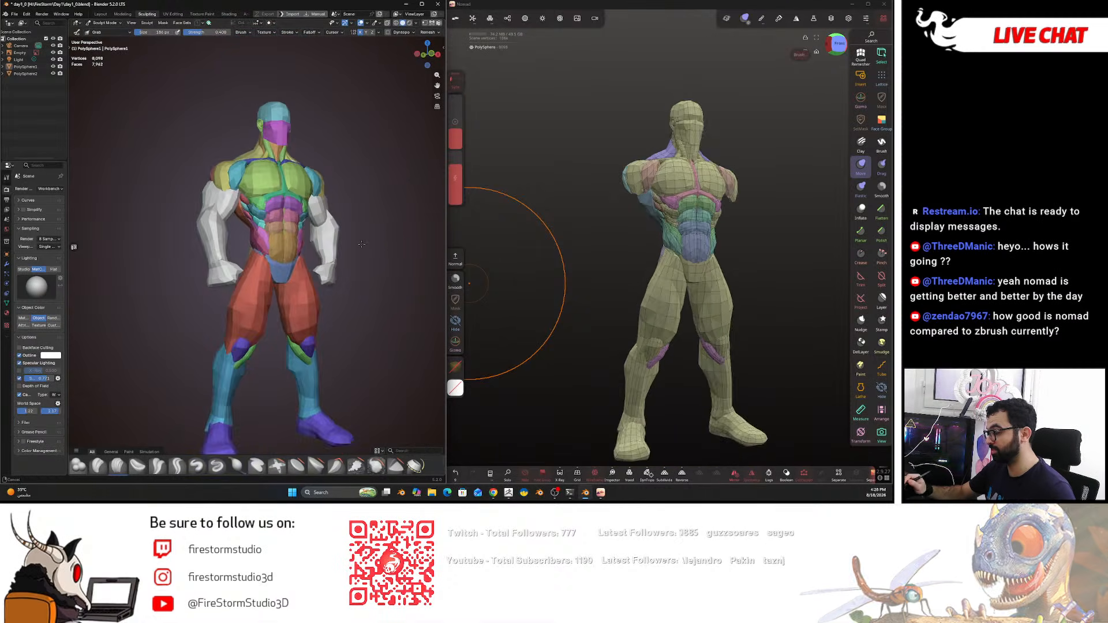
{"action": "scroll", "coordinate": [390, 286], "scroll_direction": "up", "scroll_amount": 3}
{"action": "scroll", "coordinate": [369, 254], "scroll_direction": "up", "scroll_amount": 5}
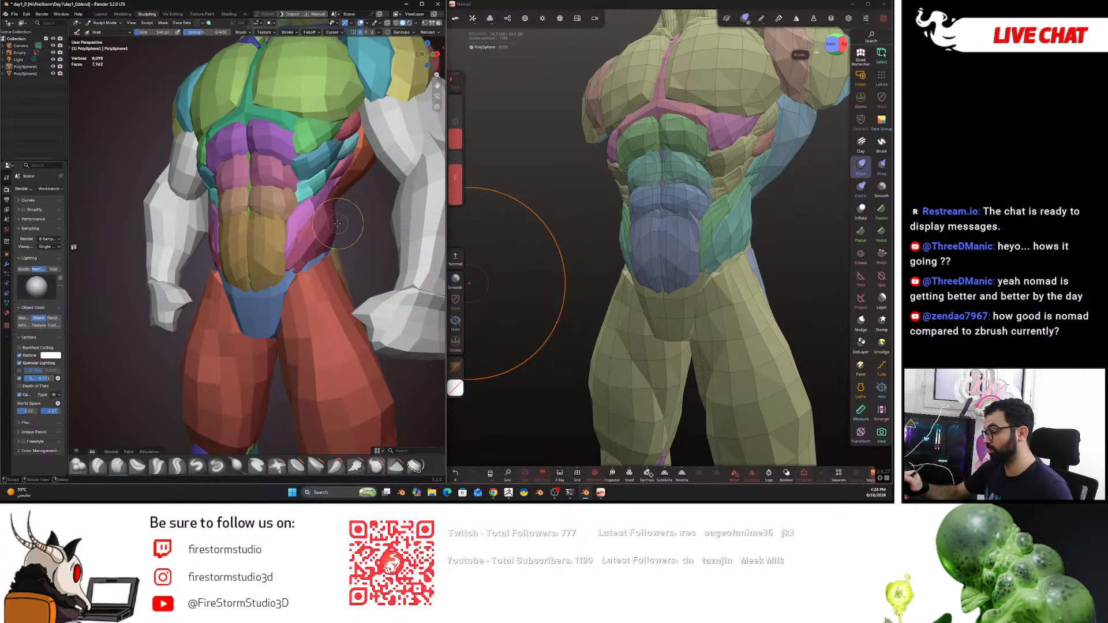
{"action": "middle_click_drag", "start_coordinate": [333, 222], "coordinate": [372, 227]}
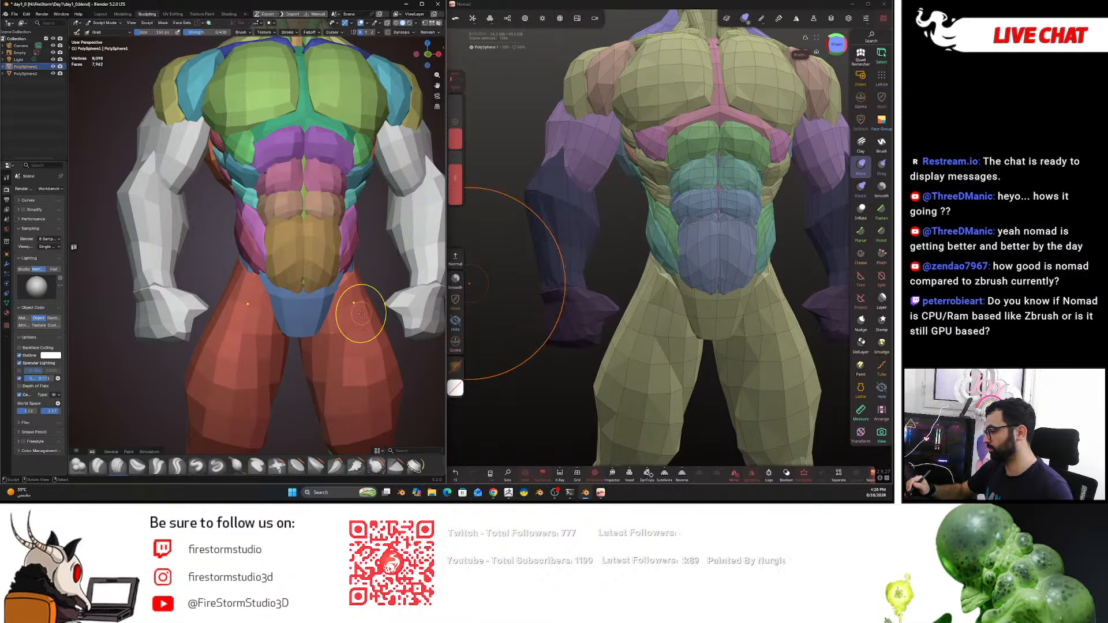
- Switch Blender to Object Mode, select all objects and send the selection to Nomad
{"action": "left_click", "coordinate": [105, 22]}
{"action": "left_click", "coordinate": [104, 32]}
{"action": "scroll", "coordinate": [355, 248], "scroll_direction": "down", "scroll_amount": 6}
{"action": "key", "text": "a"}
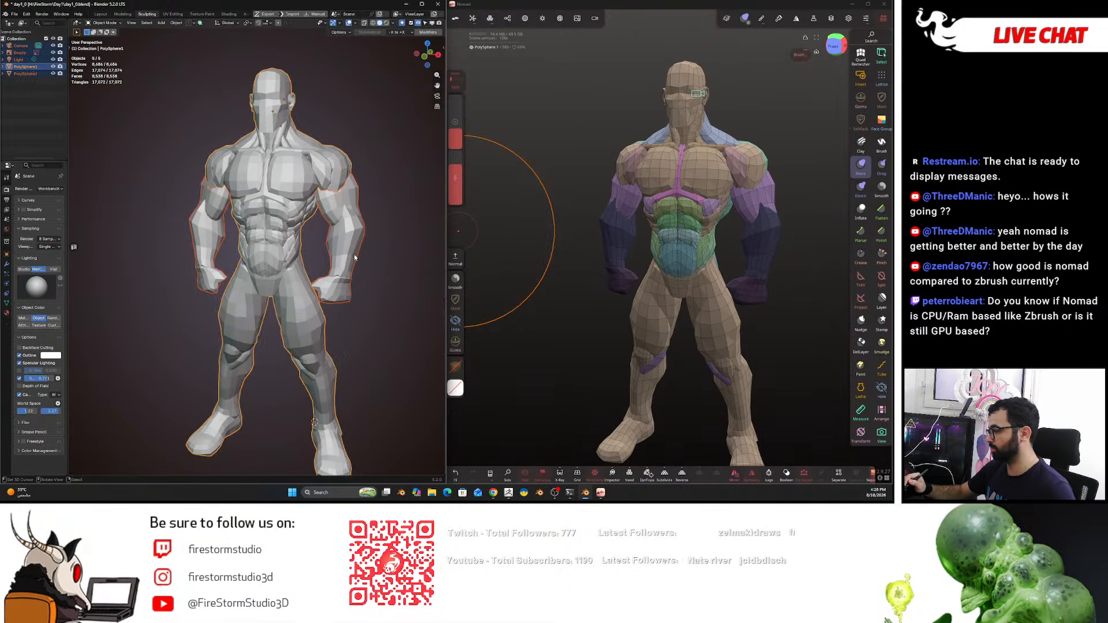
{"action": "left_click", "coordinate": [443, 48]}
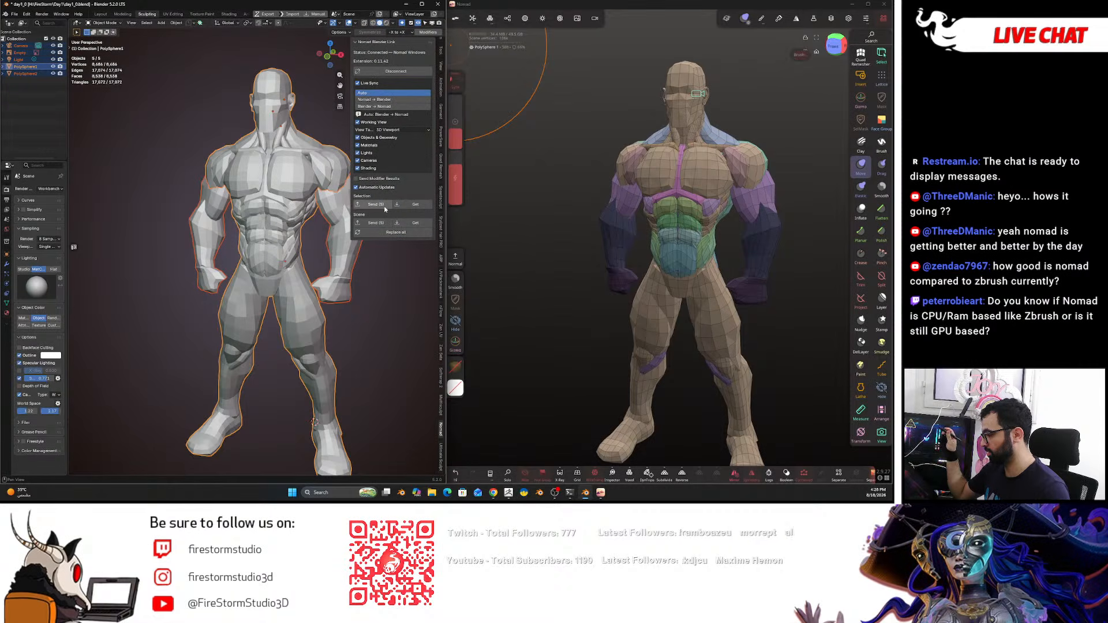
{"action": "left_click", "coordinate": [372, 205]}
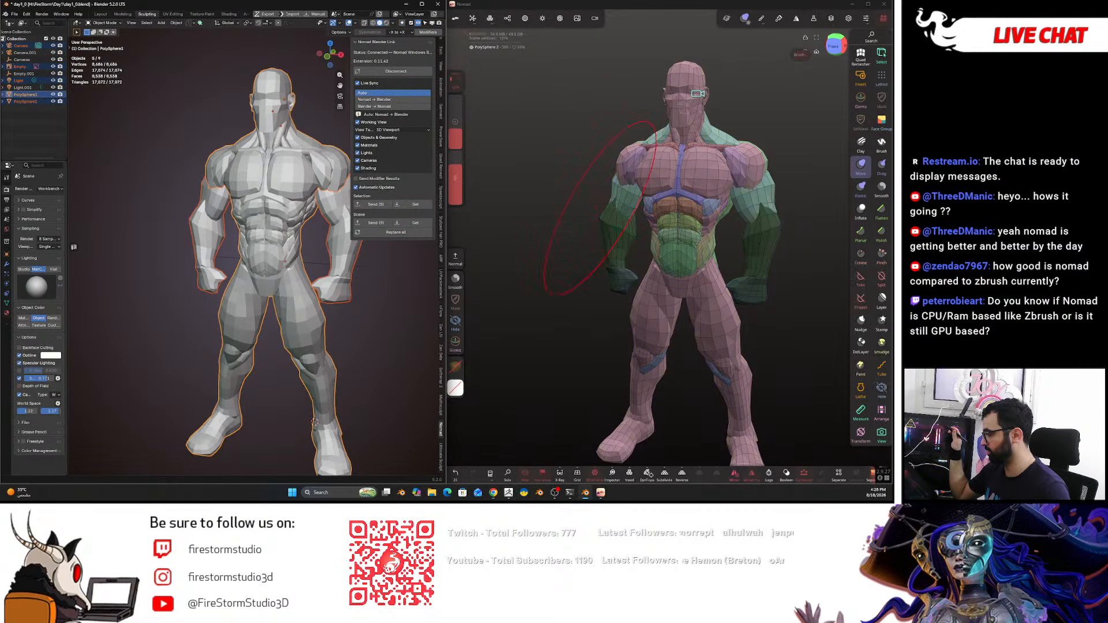
- Delete every object from Nomad's scene list with Live sync enabled
{"action": "left_click", "coordinate": [473, 19]}
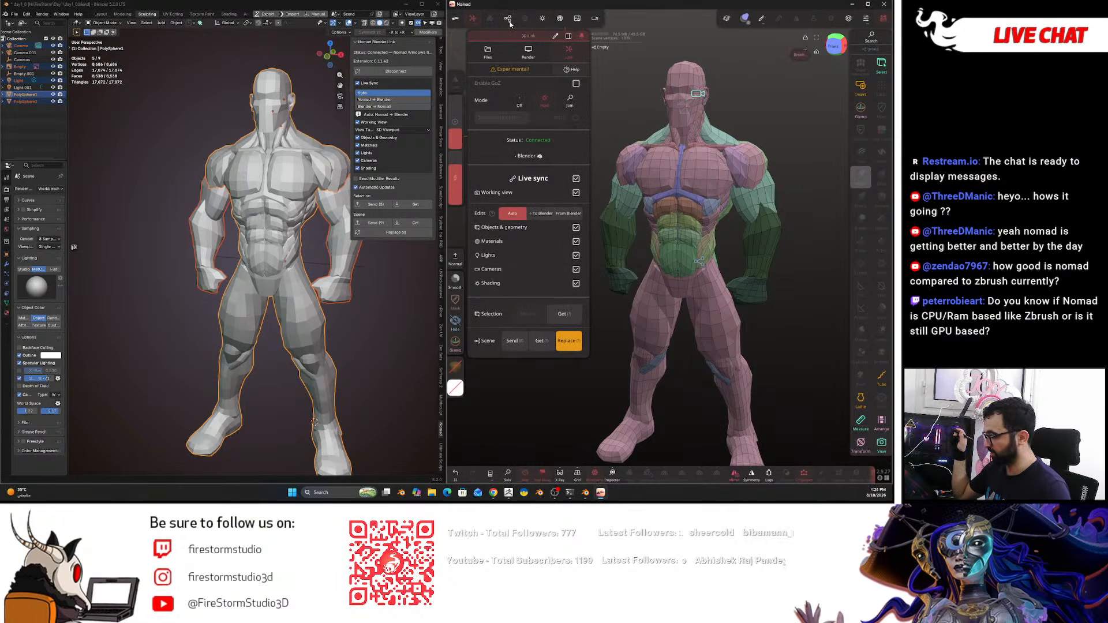
{"action": "left_click", "coordinate": [509, 19]}
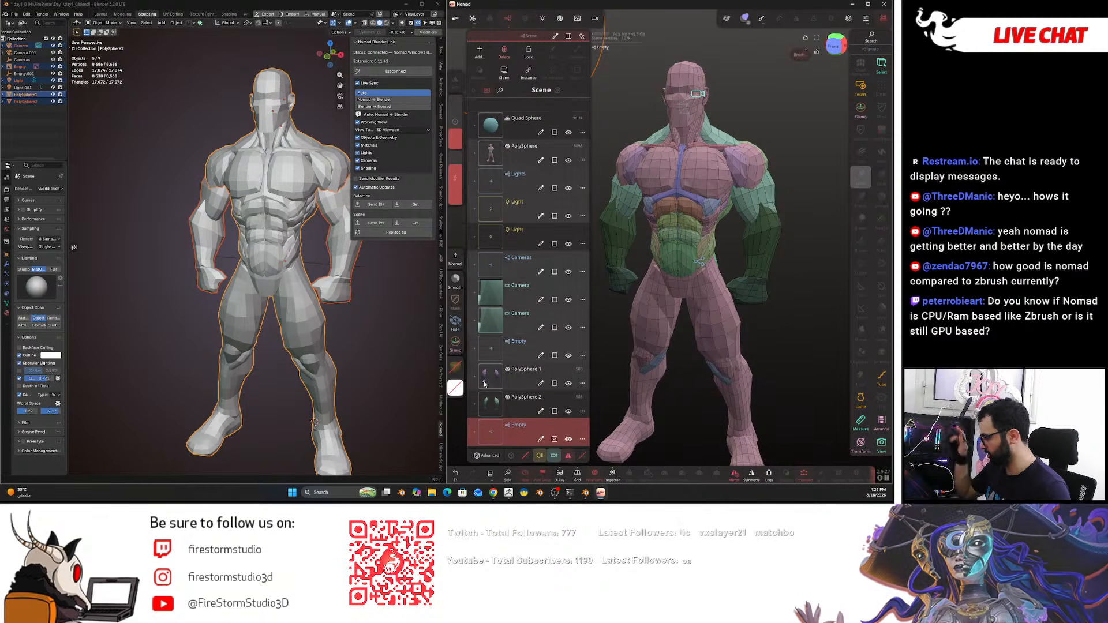
{"action": "key", "text": "Delete"}
{"action": "key", "text": "Delete"}
{"action": "key", "text": "Delete"}
{"action": "key", "text": "Delete"}
{"action": "key", "text": "Delete"}
{"action": "key", "text": "Delete"}
{"action": "key", "text": "Delete"}
{"action": "key", "text": "Delete"}
{"action": "key", "text": "Delete"}
{"action": "key", "text": "Delete"}
{"action": "key", "text": "Delete"}
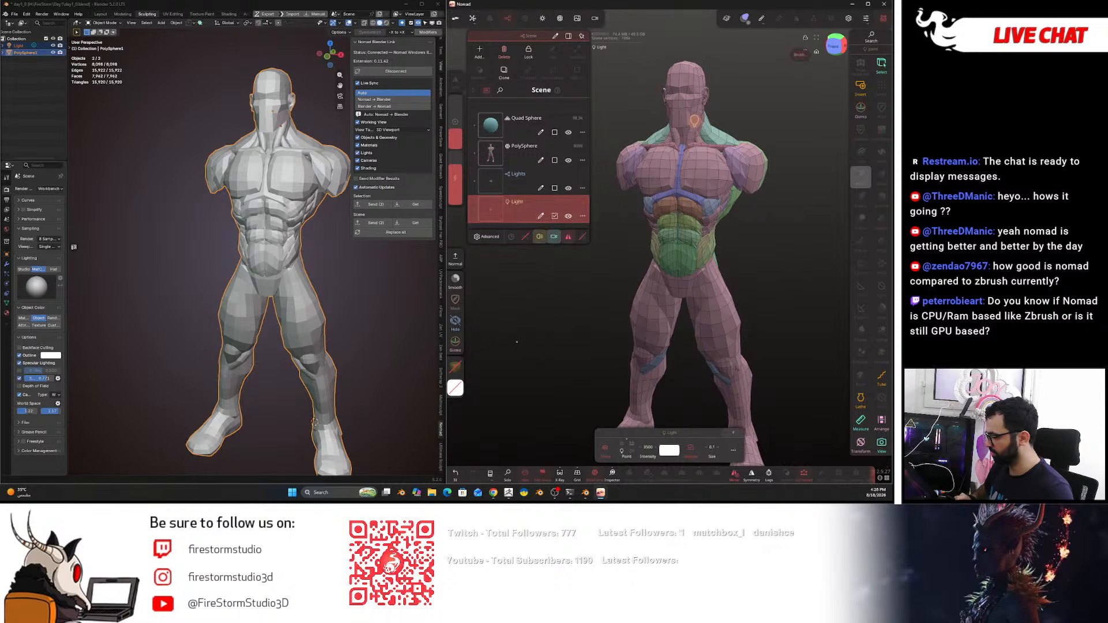
{"action": "key", "text": "Delete"}
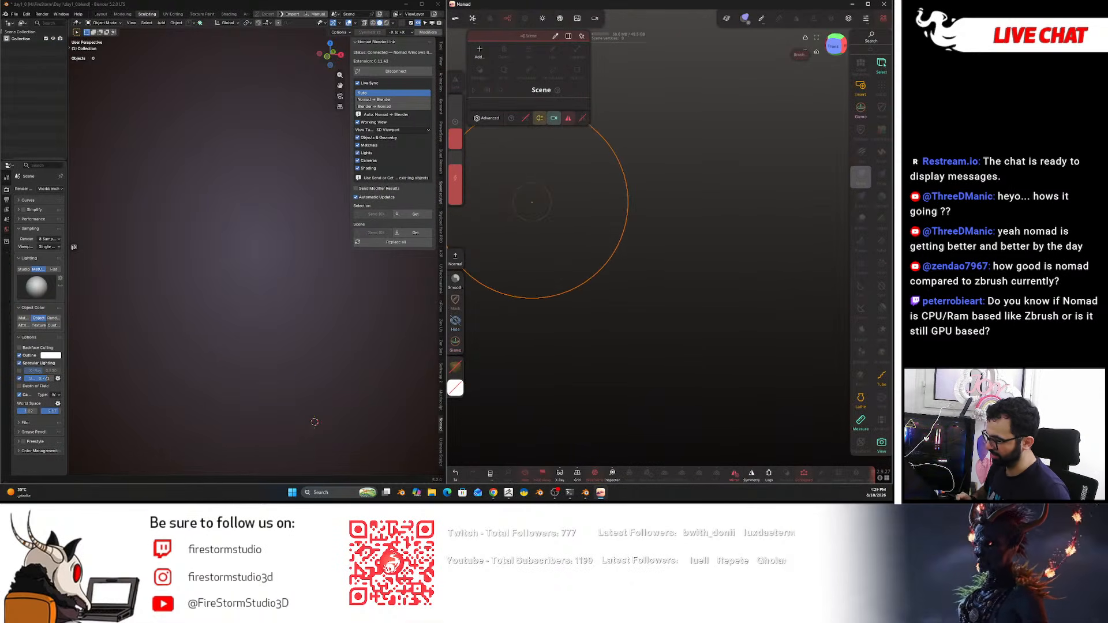
- Undo the object deletions in Nomad, back to the body and both arm meshes
{"action": "key", "text": "ctrl+z"}
{"action": "key", "text": "ctrl+z"}
{"action": "key", "text": "ctrl+z"}
{"action": "key", "text": "ctrl+z"}
{"action": "key", "text": "ctrl+z"}
{"action": "key", "text": "ctrl+z"}
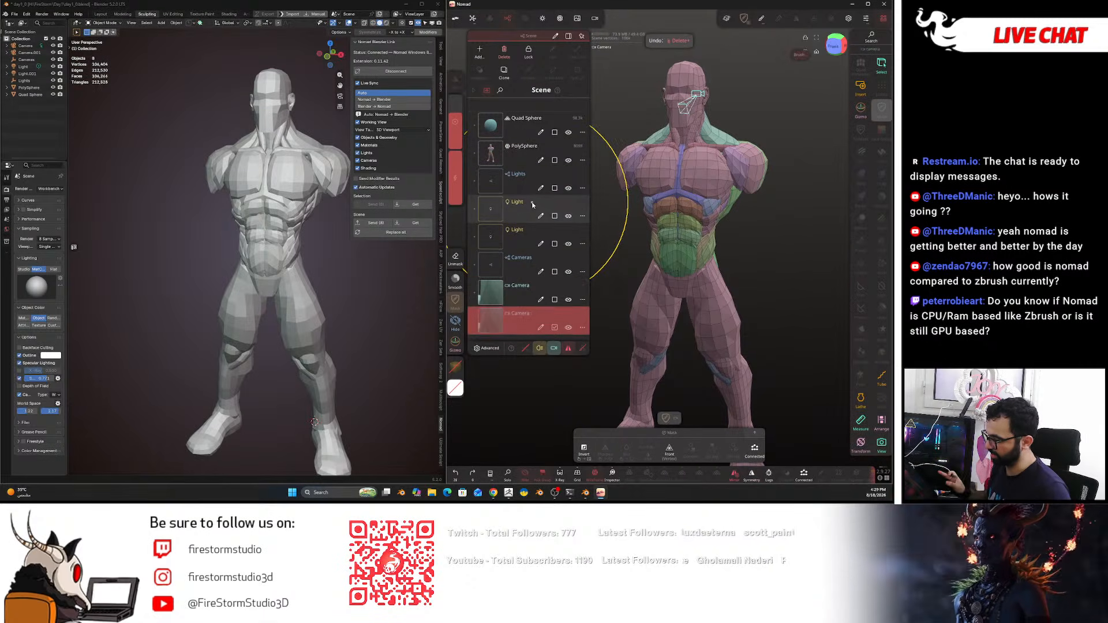
{"action": "key", "text": "ctrl+z"}
{"action": "key", "text": "ctrl+z"}
{"action": "key", "text": "ctrl+z"}
{"action": "key", "text": "ctrl+z"}
{"action": "key", "text": "ctrl+z"}
{"action": "key", "text": "ctrl+z"}
{"action": "key", "text": "ctrl+z"}
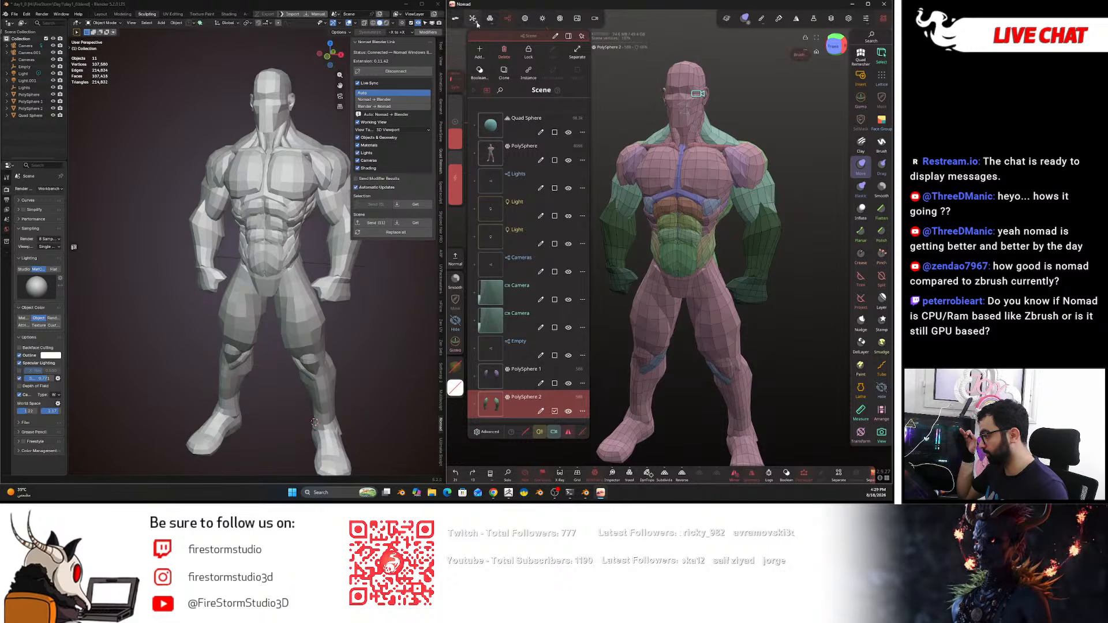
- Turn off Live sync in Nomad and delete all objects from Nomad's scene, starting with the Quad Sphere
{"action": "left_click", "coordinate": [476, 22]}
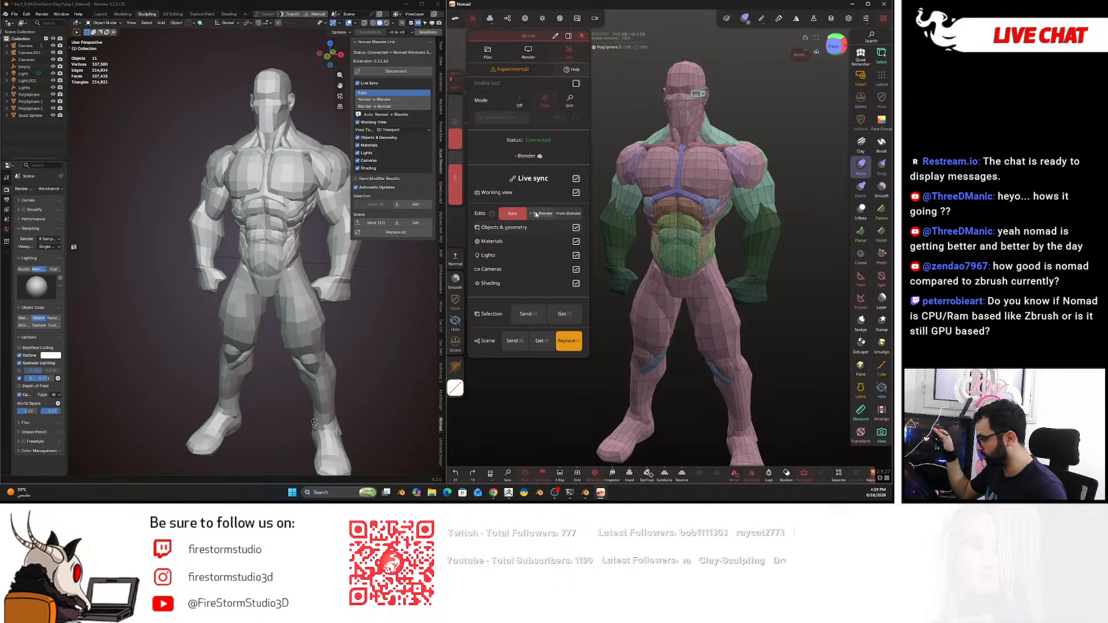
{"action": "left_click", "coordinate": [577, 179]}
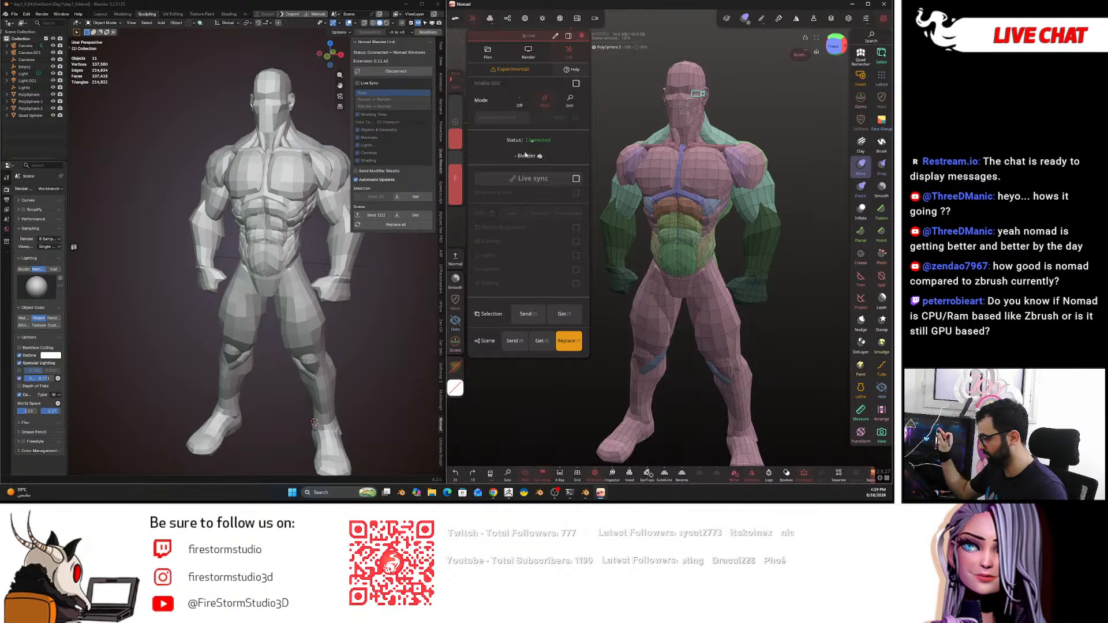
{"action": "left_click", "coordinate": [490, 18]}
{"action": "left_click", "coordinate": [507, 18]}
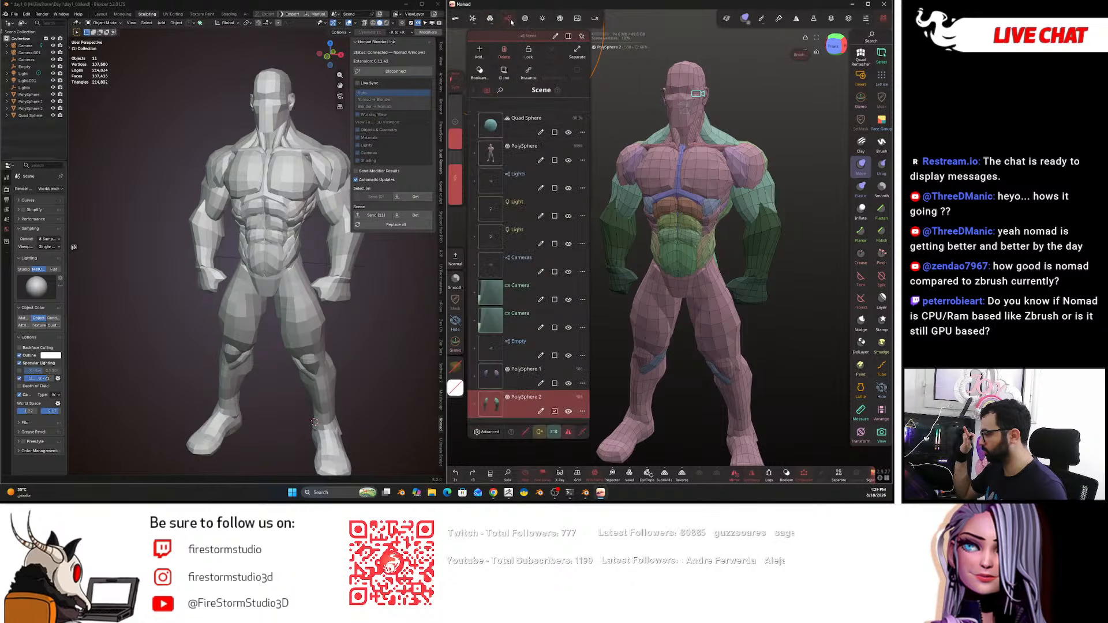
{"action": "left_click", "coordinate": [520, 134]}
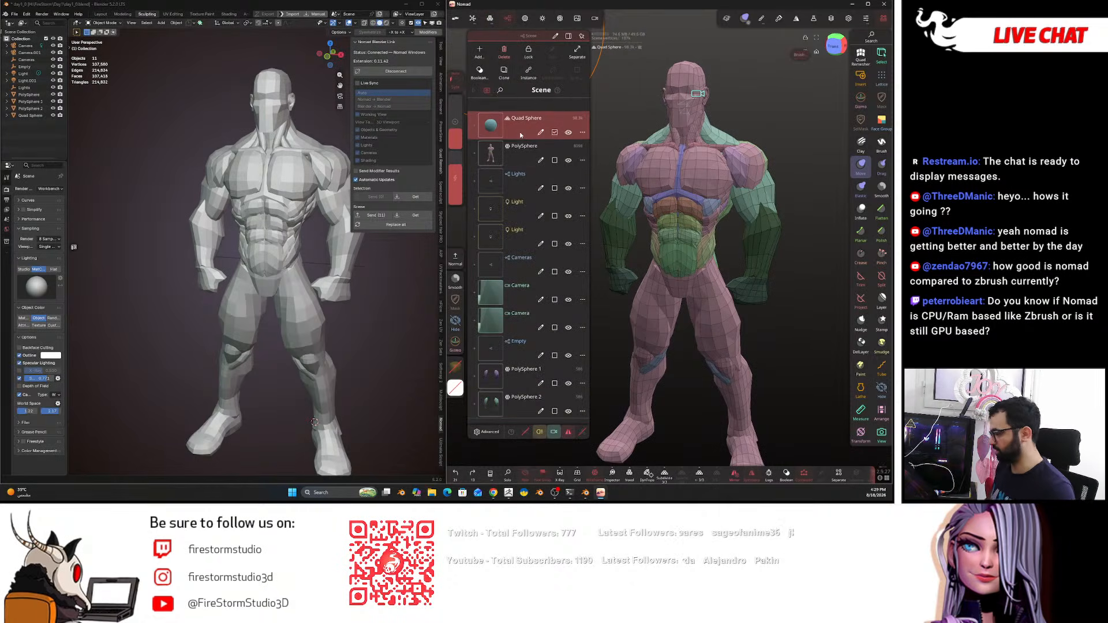
{"action": "key", "text": "Delete"}
{"action": "key", "text": "Delete"}
{"action": "key", "text": "Delete"}
{"action": "key", "text": "Delete"}
{"action": "key", "text": "Delete"}
{"action": "key", "text": "Delete"}
{"action": "key", "text": "Delete"}
{"action": "key", "text": "Delete"}
{"action": "key", "text": "Delete"}
{"action": "key", "text": "Delete"}
{"action": "key", "text": "Delete"}
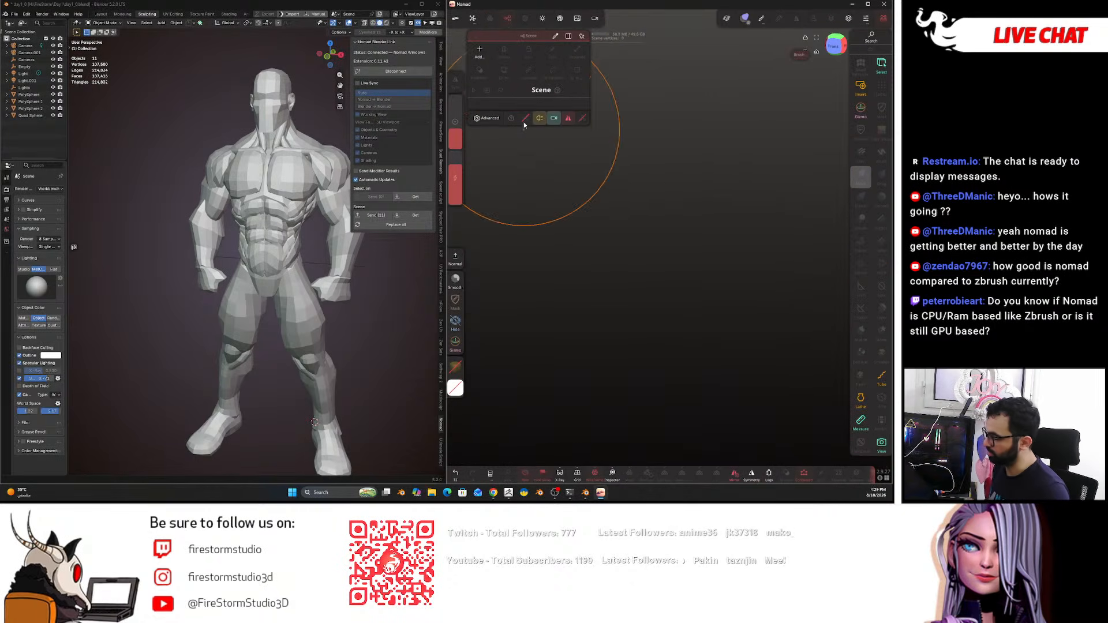
- Turn Live sync back on, select all objects in Blender and send the selection to the empty Nomad scene
{"action": "left_click", "coordinate": [473, 21]}
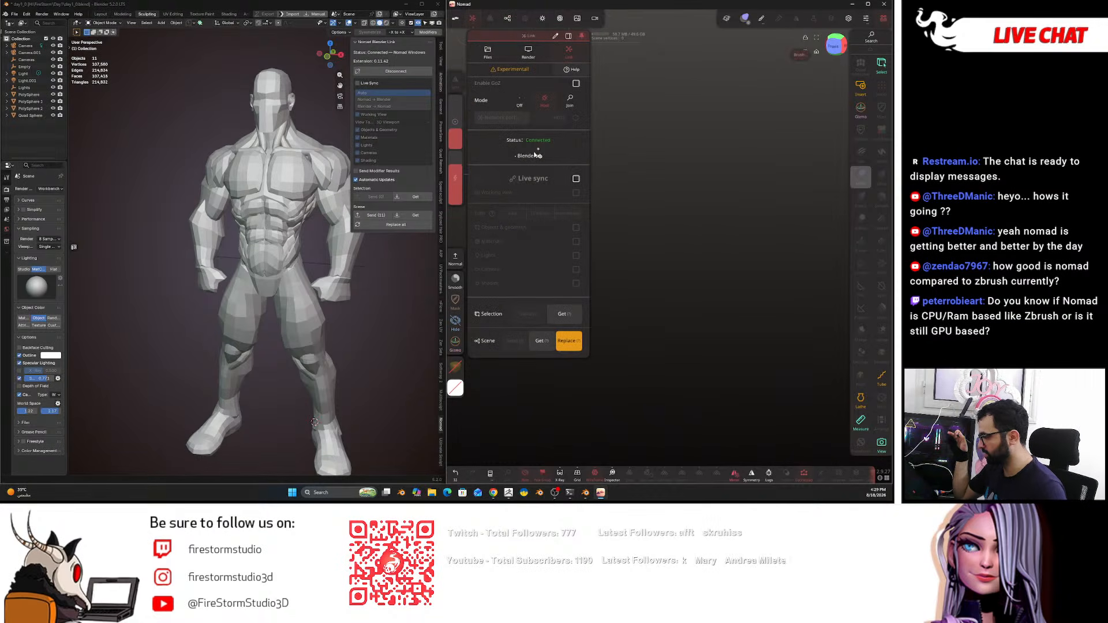
{"action": "left_click", "coordinate": [576, 178]}
{"action": "left_click", "coordinate": [289, 183]}
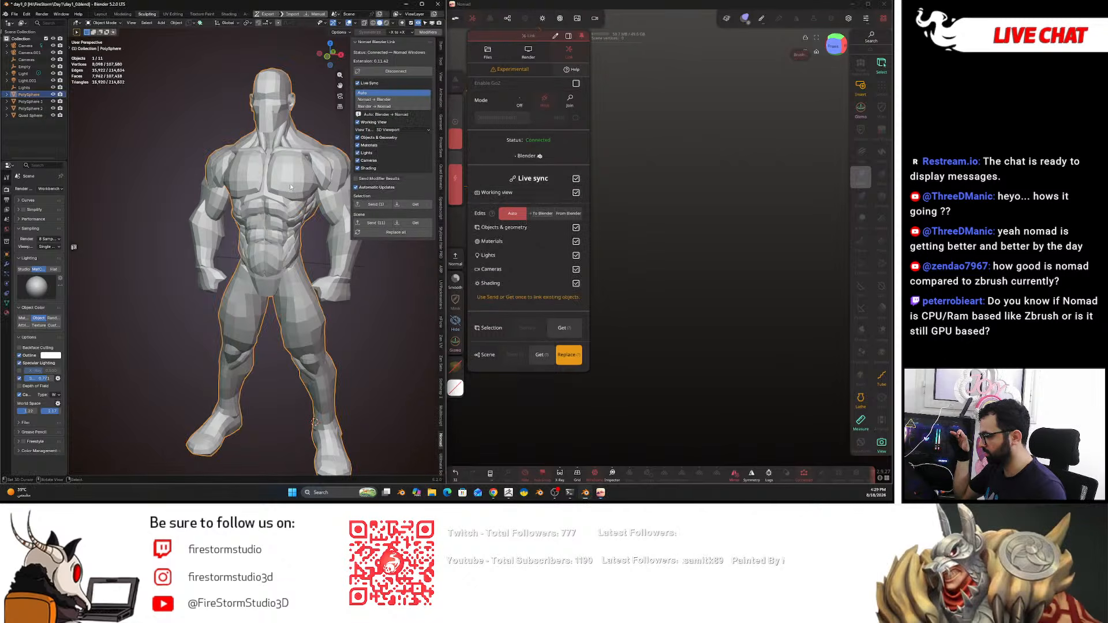
{"action": "key", "text": "a"}
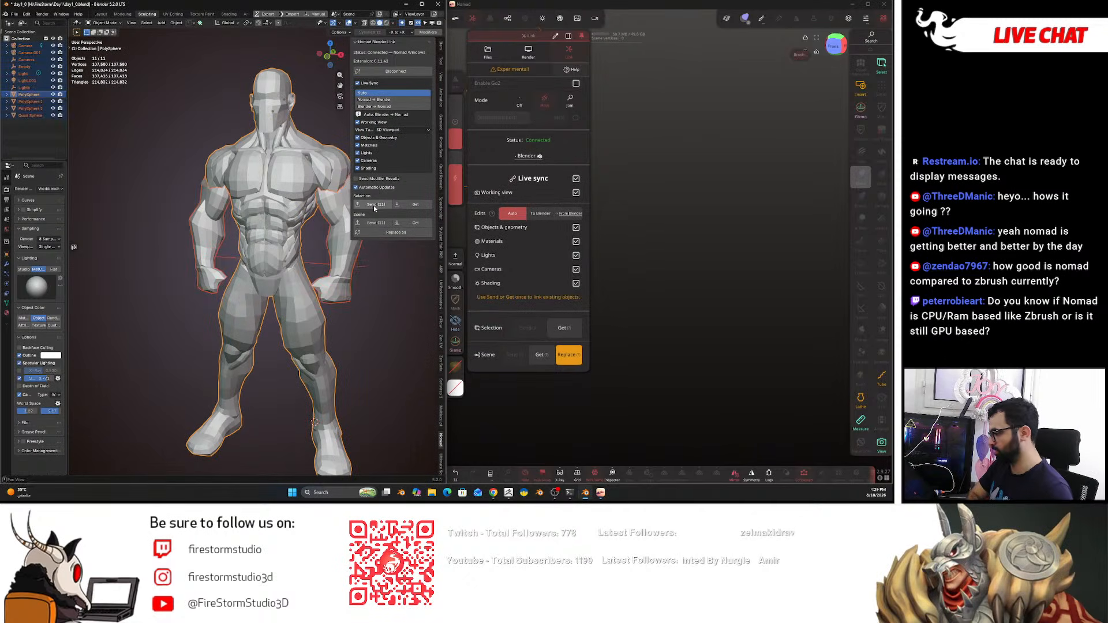
{"action": "left_click", "coordinate": [374, 206]}
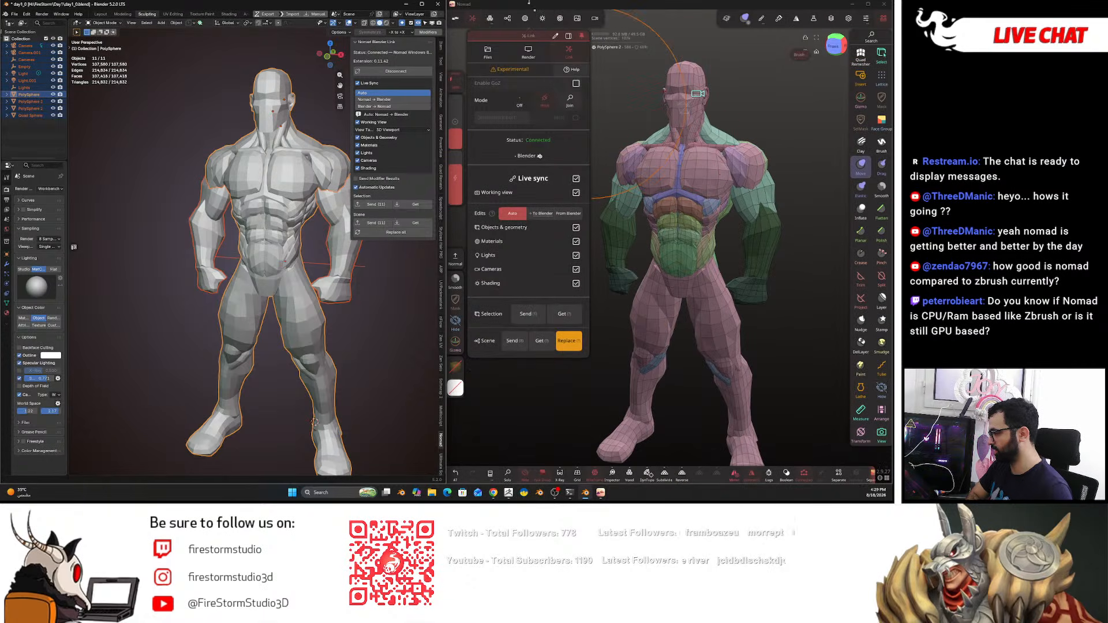
{"action": "left_click", "coordinate": [473, 18]}
{"action": "mouse_move", "coordinate": [586, 132]}
{"action": "left_mouse_down"}
{"action": "mouse_move", "coordinate": [661, 135]}
{"action": "mouse_move", "coordinate": [603, 136]}
{"action": "left_mouse_up"}
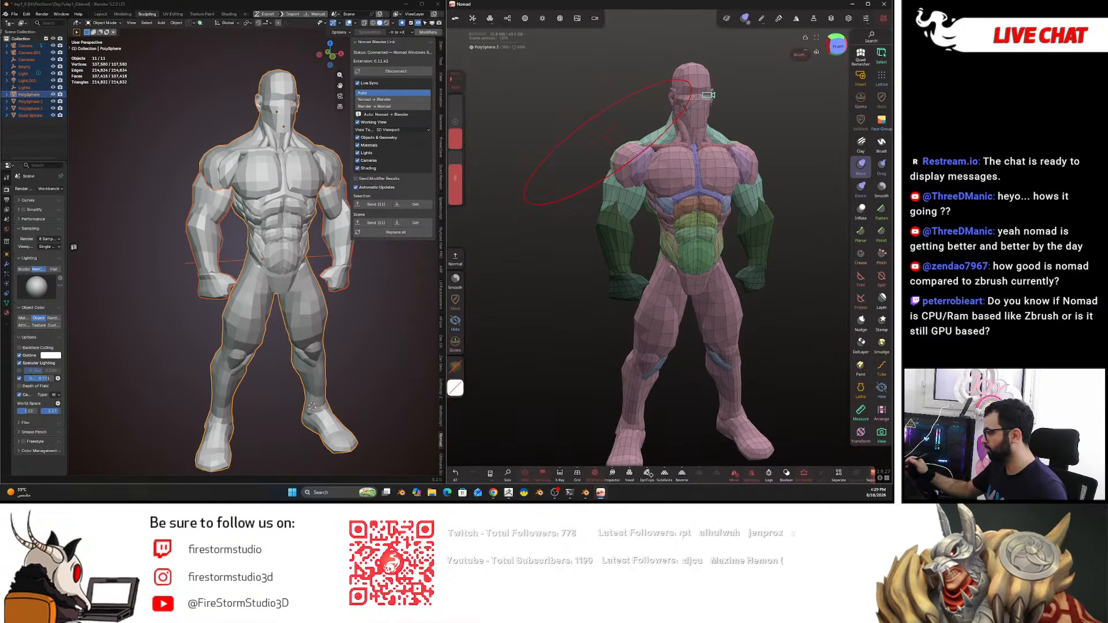
- Delete Light, Cameras, Camera.001 and Camera from Nomad's scene list
{"action": "left_click", "coordinate": [508, 18]}
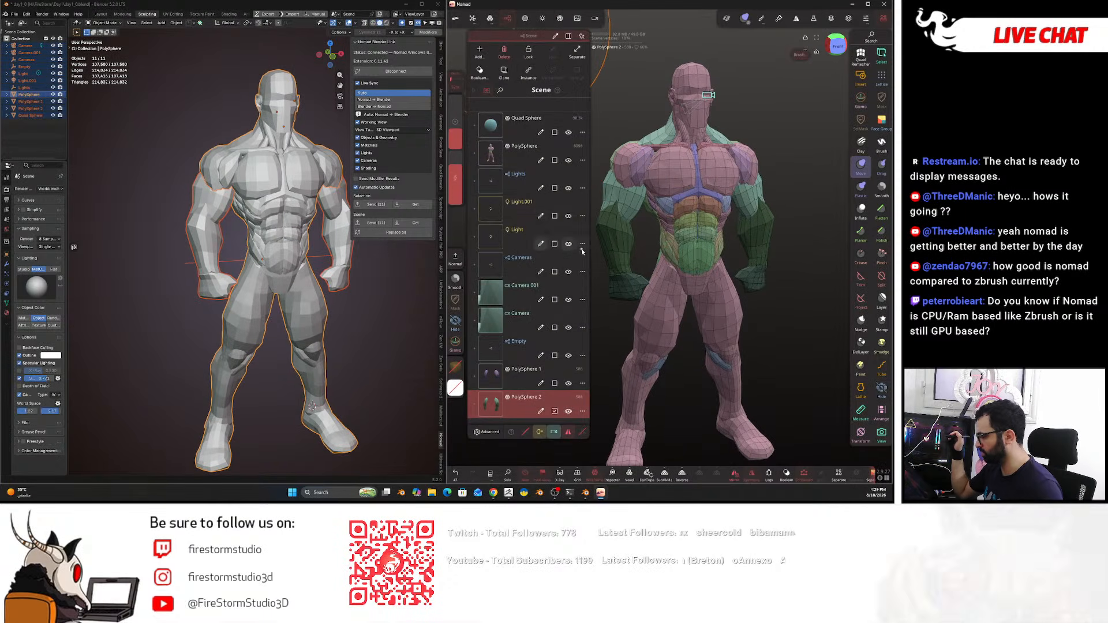
{"action": "left_click", "coordinate": [582, 243]}
{"action": "left_click", "coordinate": [556, 291]}
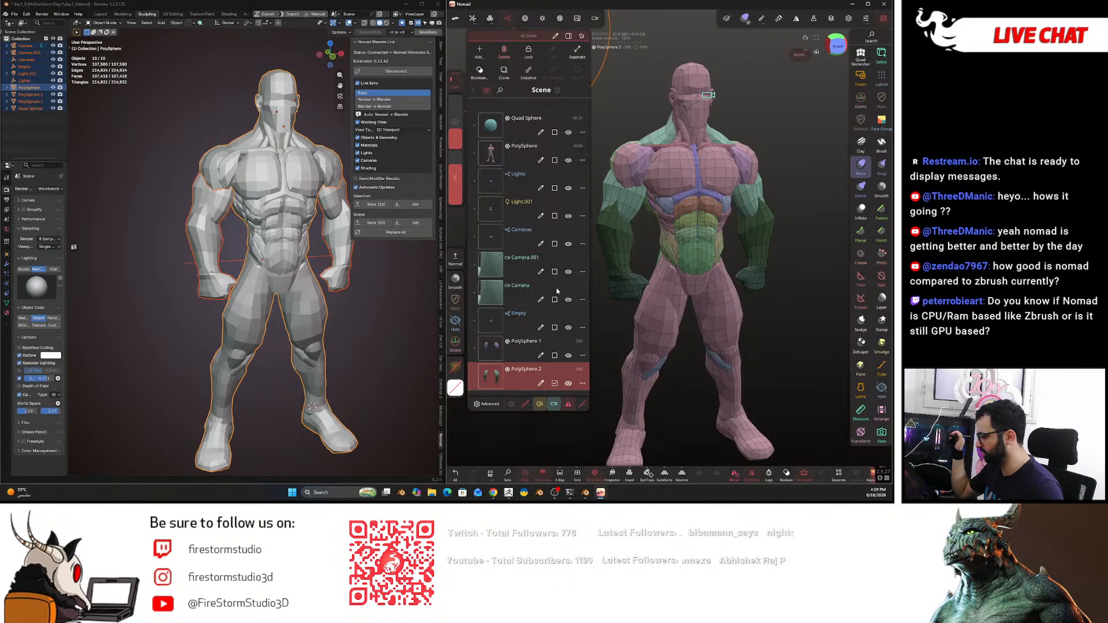
{"action": "left_click", "coordinate": [583, 243]}
{"action": "left_click", "coordinate": [552, 295]}
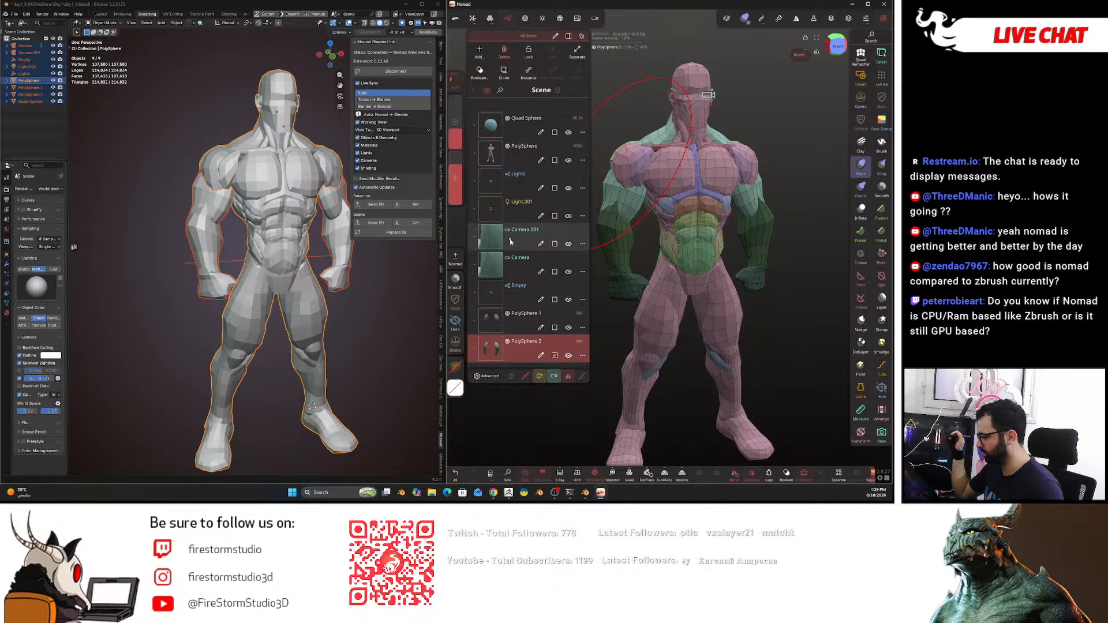
{"action": "left_click", "coordinate": [582, 244]}
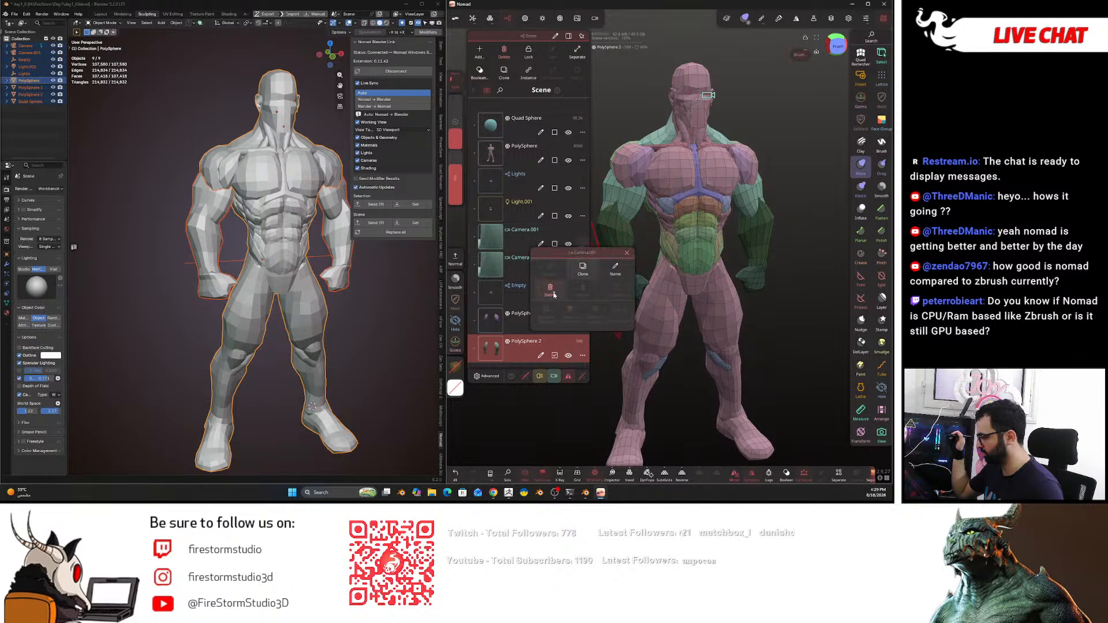
{"action": "left_click", "coordinate": [550, 289]}
{"action": "left_click", "coordinate": [582, 243]}
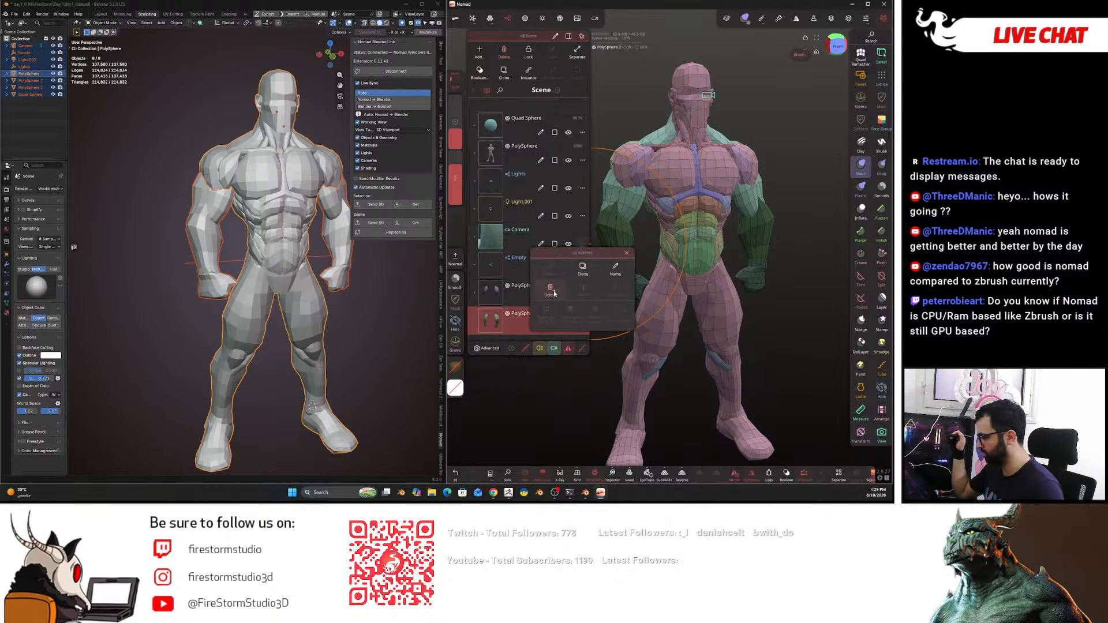
{"action": "left_click", "coordinate": [554, 292]}
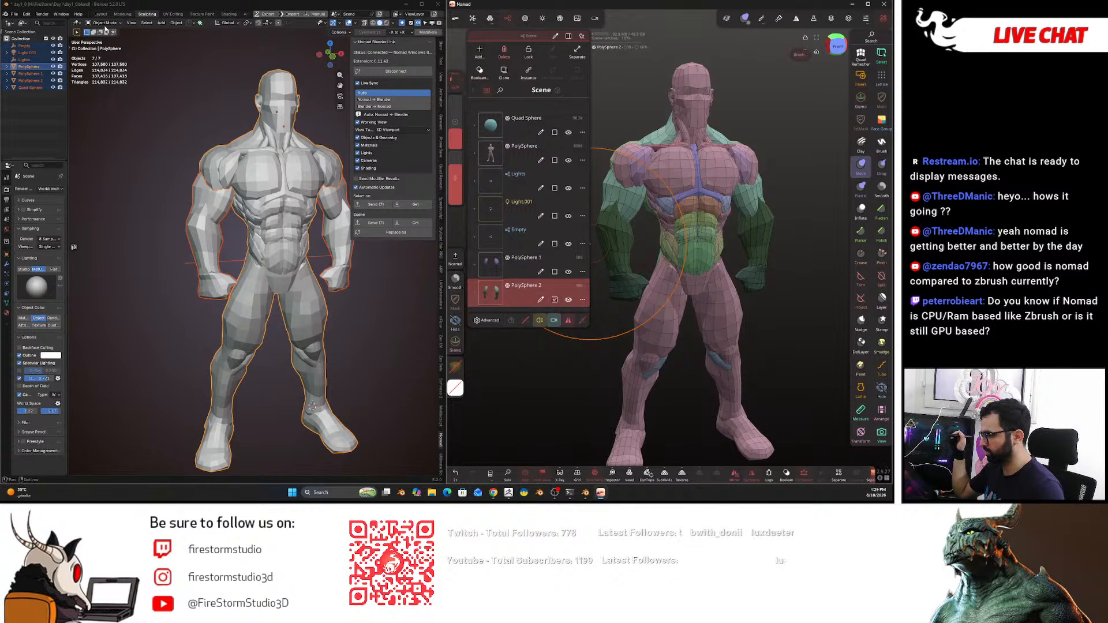
- Delete the duplicate arm mesh PolySphere 1 in Blender from the front view, leaving the body selected
{"action": "scroll", "coordinate": [316, 225], "scroll_direction": "down", "scroll_amount": 2}
{"action": "left_click", "coordinate": [316, 225]}
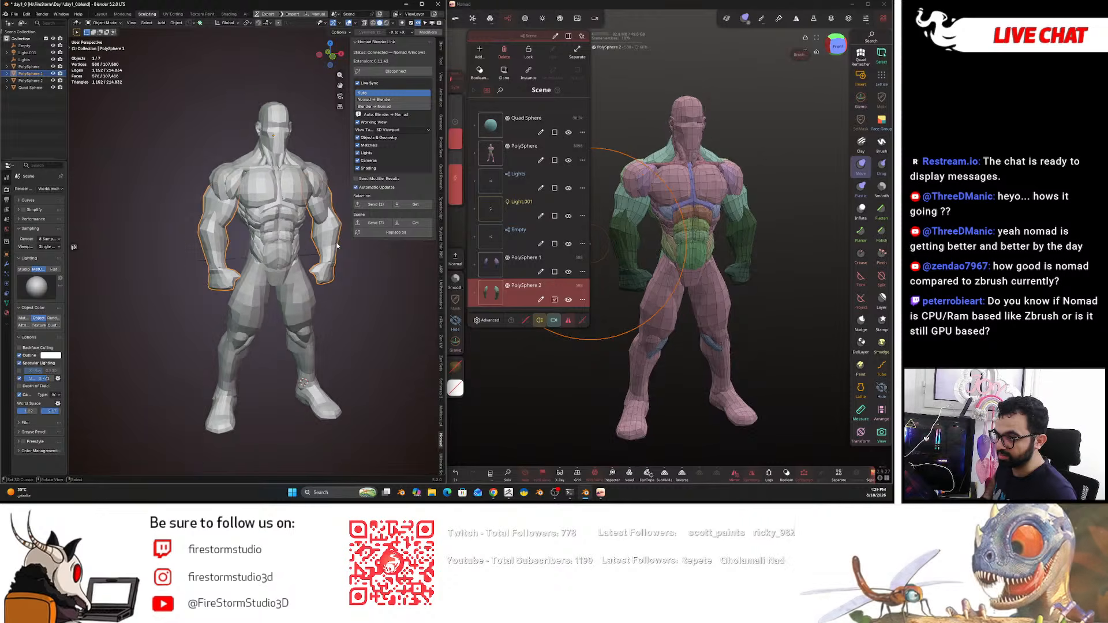
{"action": "key", "text": "KP_1"}
{"action": "scroll", "coordinate": [337, 245], "scroll_direction": "up", "scroll_amount": 2}
{"action": "middle_click_drag", "start_coordinate": [337, 245], "coordinate": [295, 252], "text": "shift"}
{"action": "scroll", "coordinate": [290, 248], "scroll_direction": "down", "scroll_amount": 1}
{"action": "key", "text": "g"}
{"action": "right_click", "coordinate": [330, 184]}
{"action": "key", "text": "Delete"}
{"action": "left_click", "coordinate": [245, 337]}
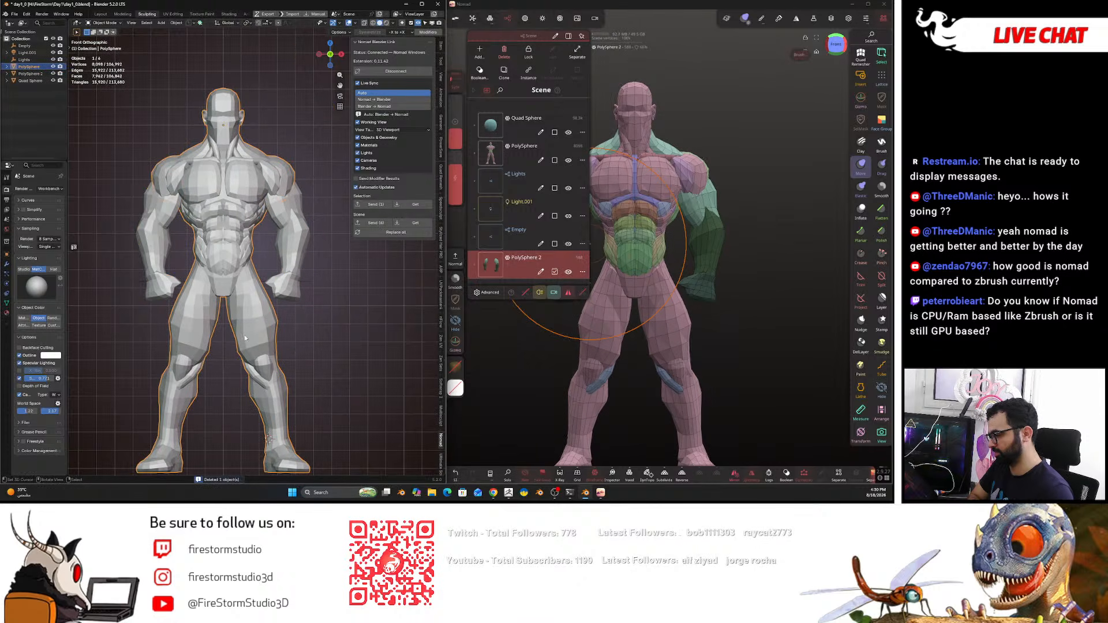
- Delete the Quad Sphere, Empty, Light.001 and Lights objects from Blender's scene collection
{"action": "left_click", "coordinate": [496, 234]}
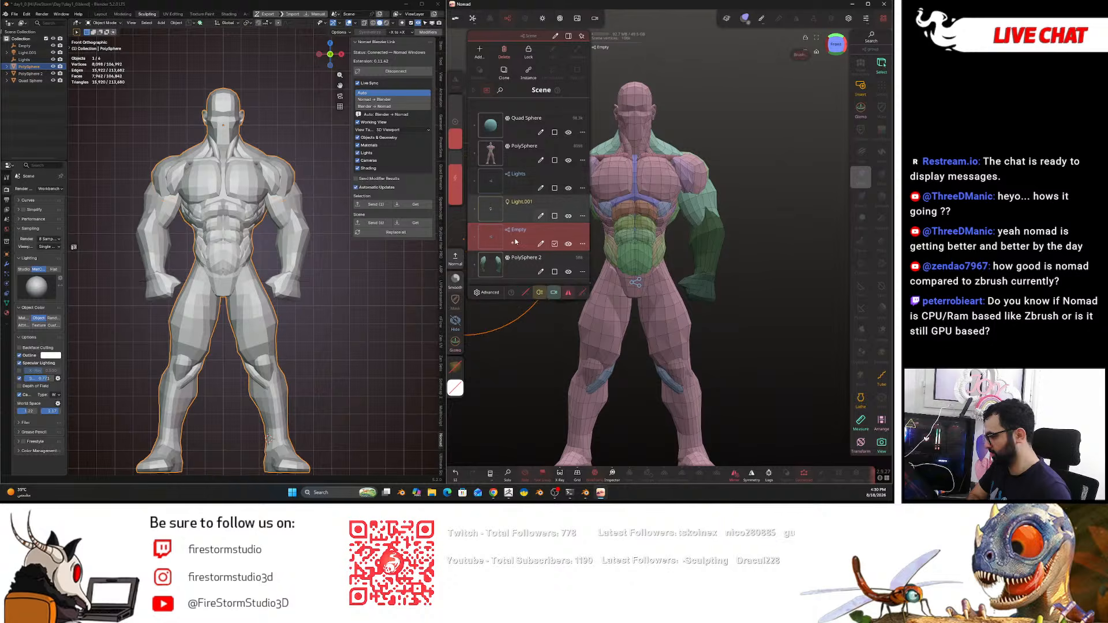
{"action": "left_click", "coordinate": [304, 263]}
{"action": "left_click", "coordinate": [253, 353]}
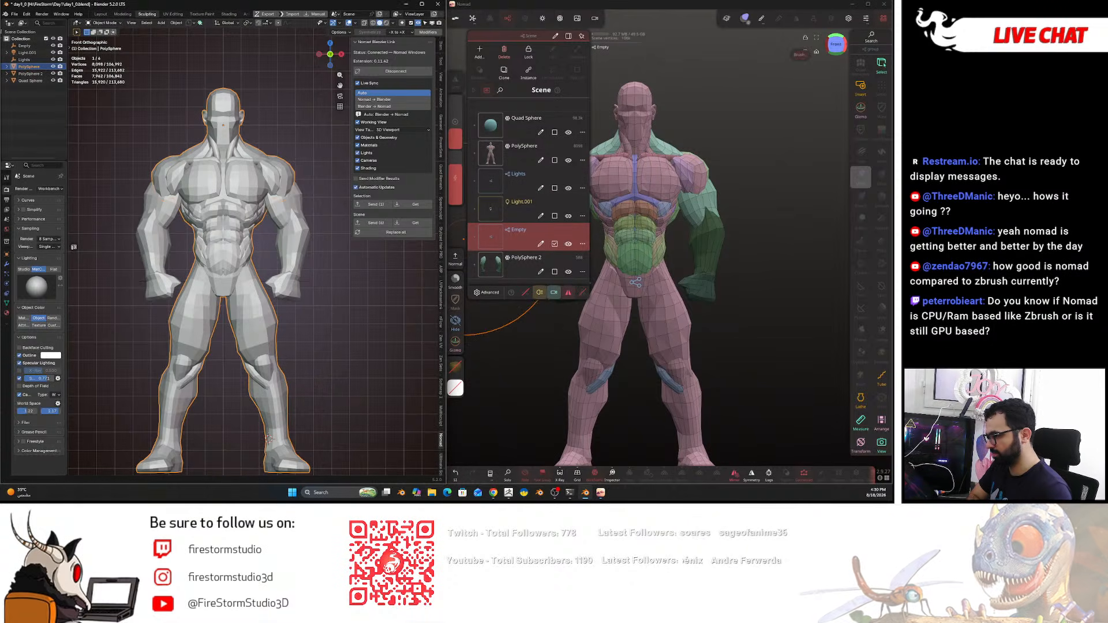
{"action": "left_click", "coordinate": [35, 80]}
{"action": "key", "text": "Delete"}
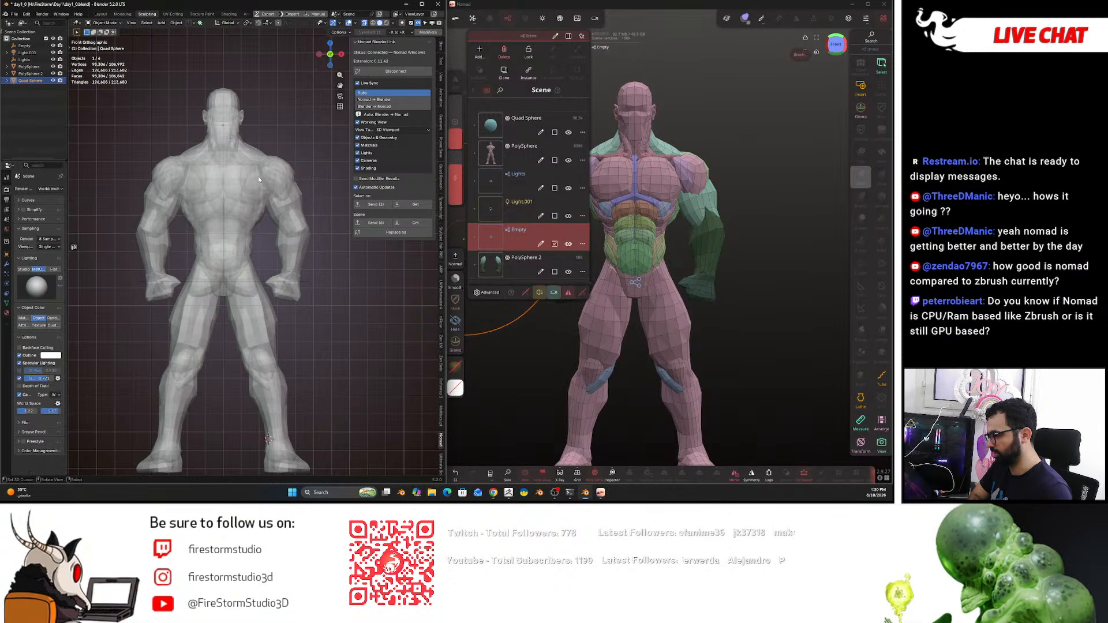
{"action": "left_click", "coordinate": [33, 59]}
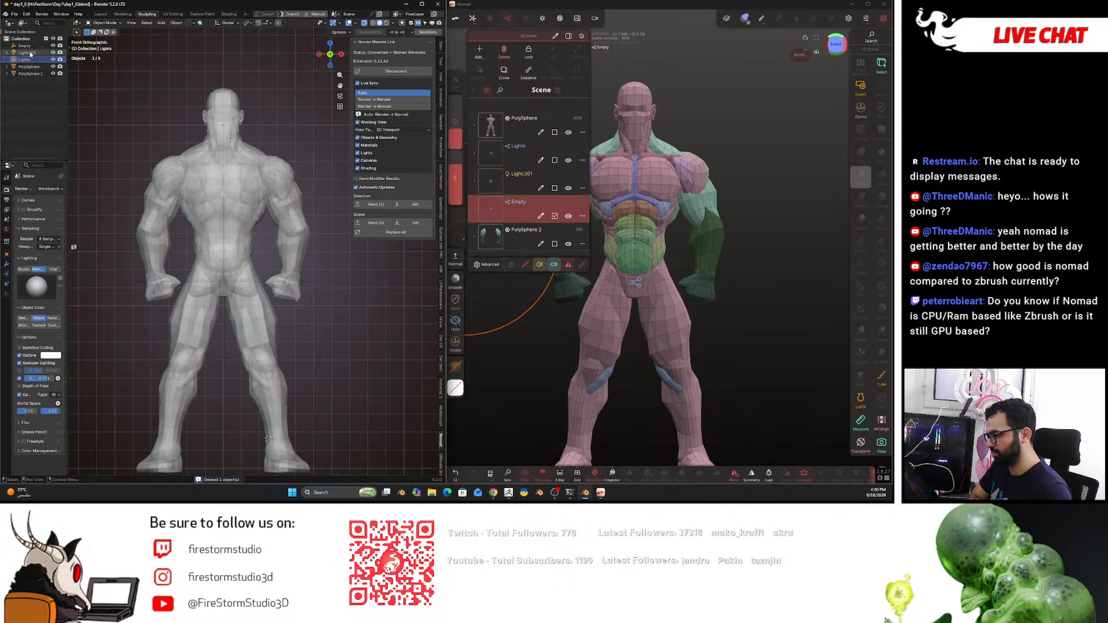
{"action": "key", "text": "Delete"}
{"action": "left_click", "coordinate": [30, 48]}
{"action": "key", "text": "Delete"}
{"action": "left_click", "coordinate": [30, 48]}
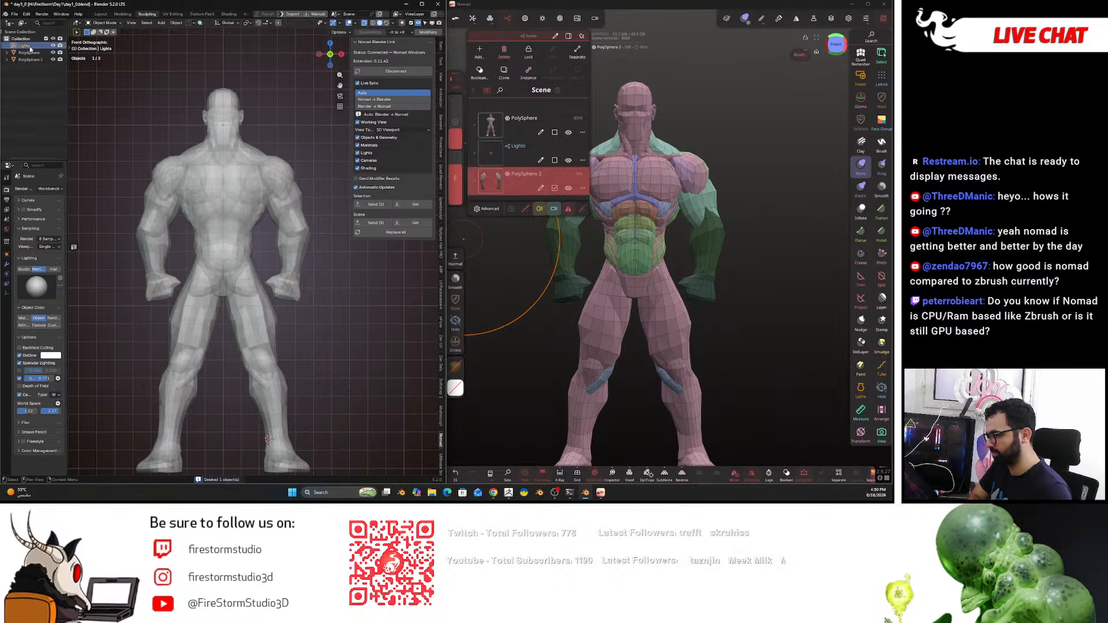
{"action": "key", "text": "Delete"}
- Check the two remaining PolySphere meshes in Blender by selecting them in turn, and clear the selection
{"action": "left_click", "coordinate": [30, 46]}
{"action": "left_click", "coordinate": [30, 53]}
{"action": "left_click", "coordinate": [30, 46]}
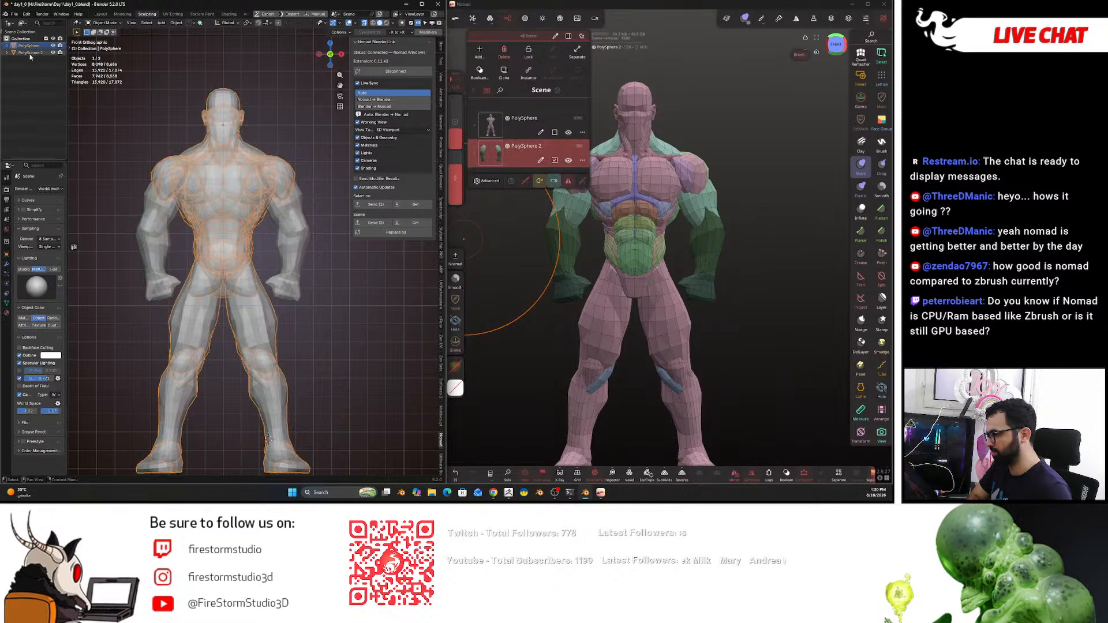
{"action": "left_click", "coordinate": [29, 52]}
{"action": "left_click", "coordinate": [28, 47]}
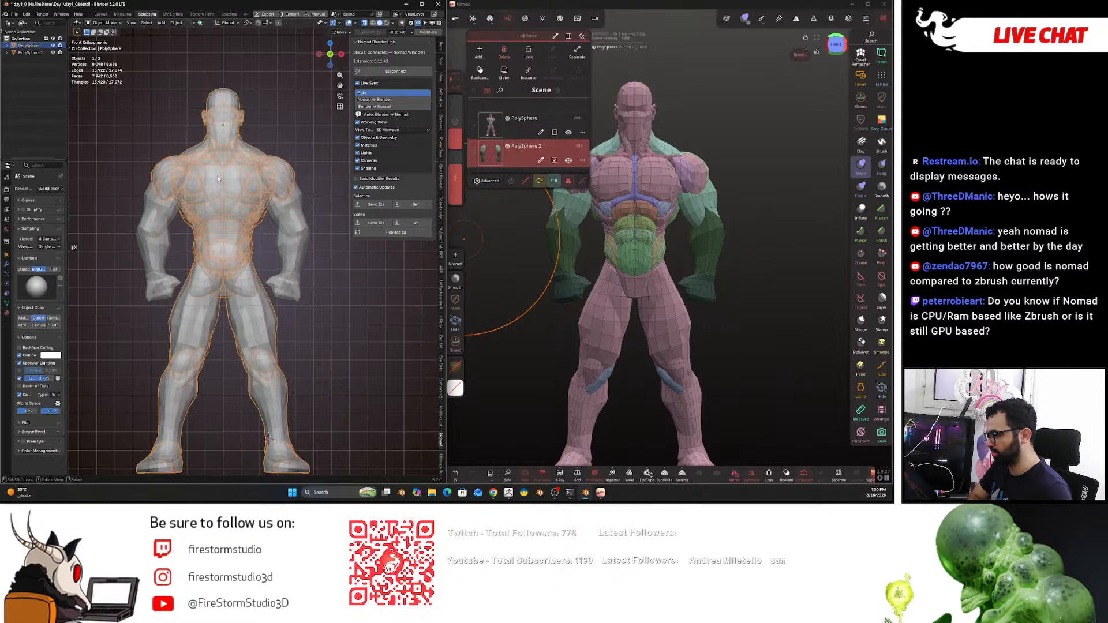
{"action": "key", "text": "alt+a"}
{"action": "middle_click_drag", "start_coordinate": [233, 189], "coordinate": [336, 210]}
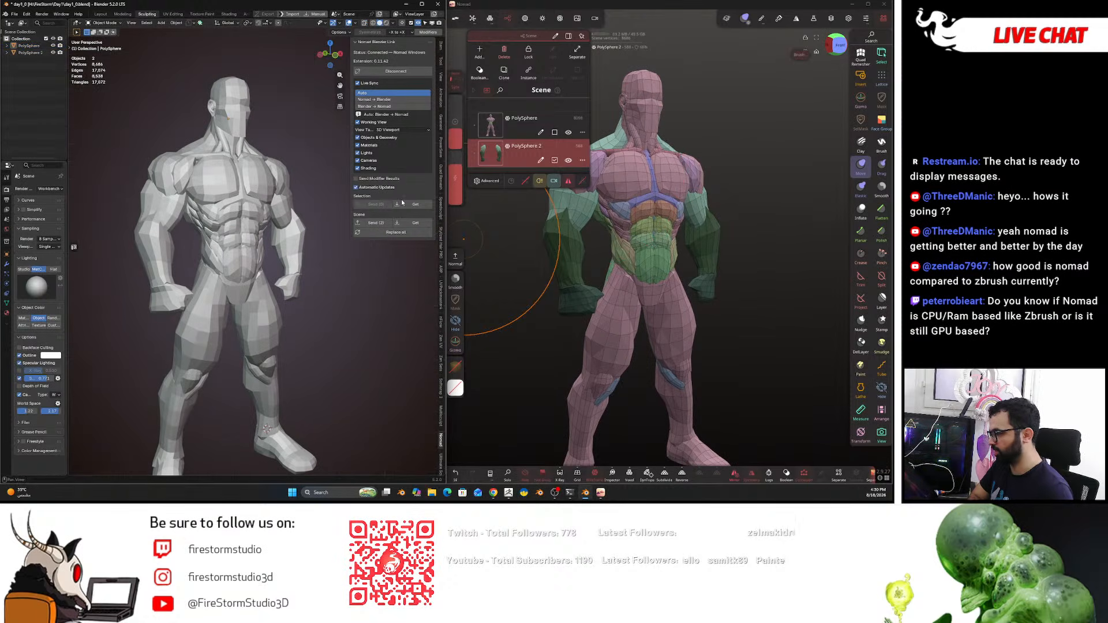
- Turn off Live sync in Nomad and delete the PolySphere body and PolySphere 2 arms from its scene
{"action": "left_click", "coordinate": [472, 17]}
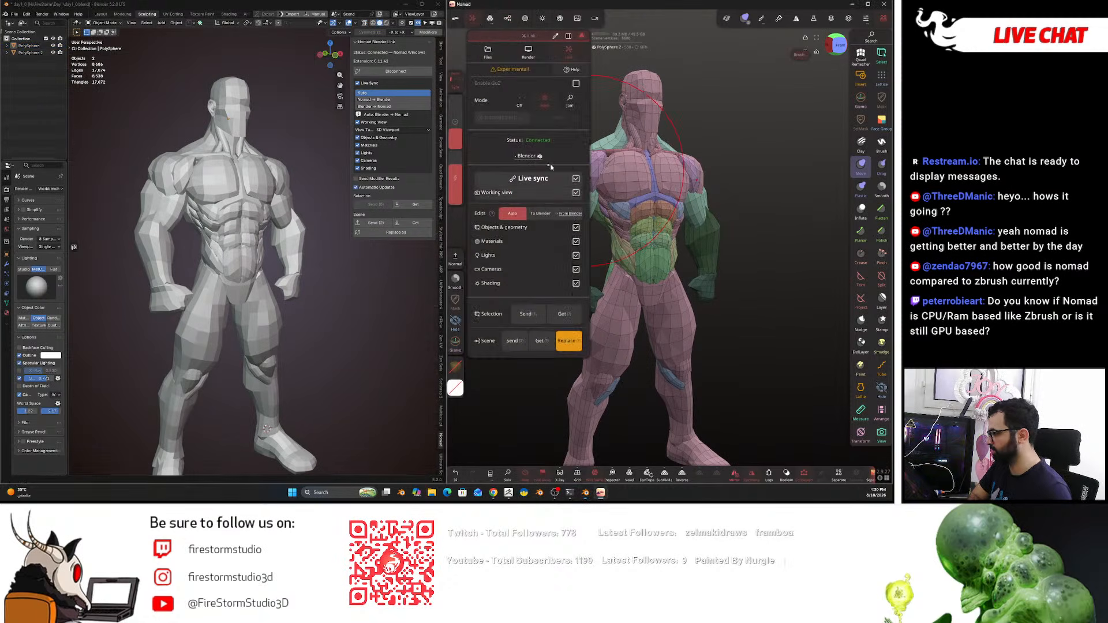
{"action": "left_click", "coordinate": [576, 179]}
{"action": "left_click", "coordinate": [508, 19]}
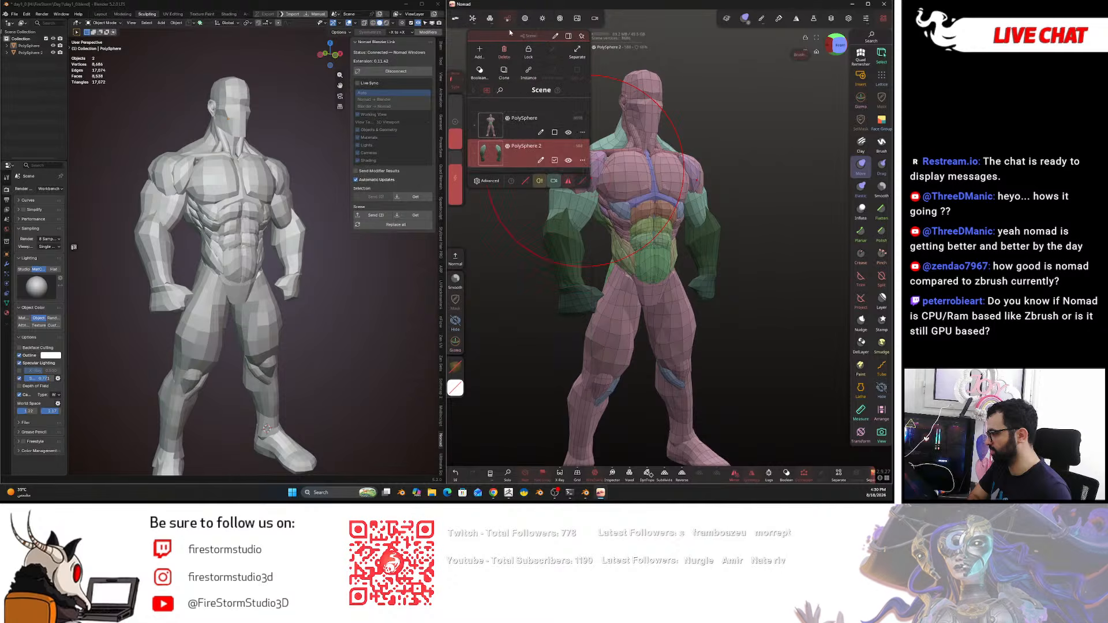
{"action": "left_click", "coordinate": [582, 134]}
{"action": "left_click", "coordinate": [554, 180]}
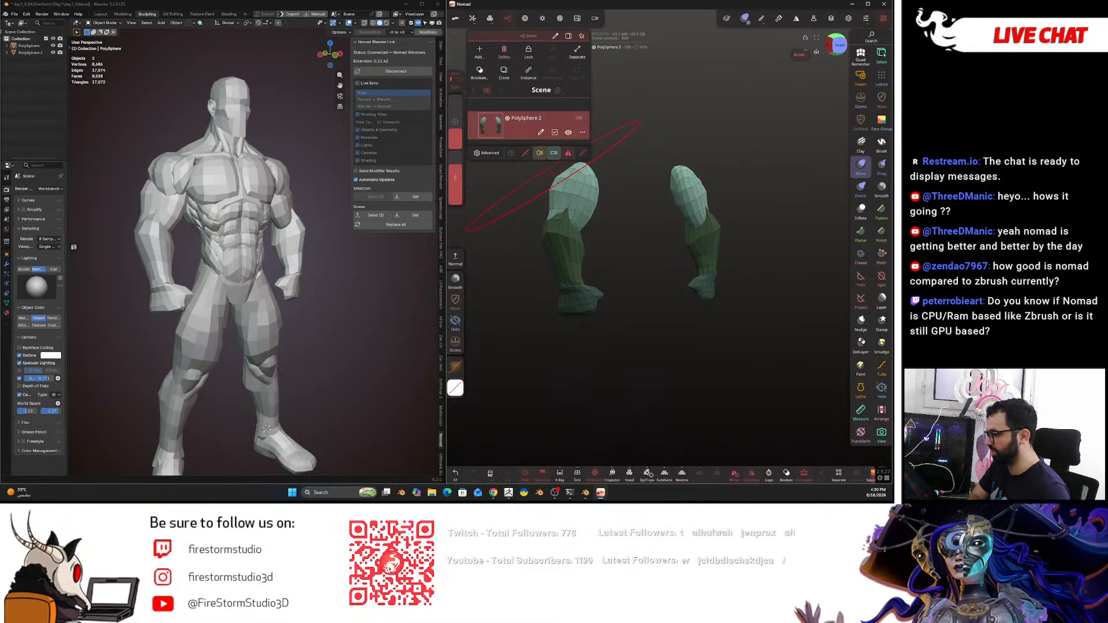
{"action": "left_click", "coordinate": [584, 132]}
{"action": "left_click", "coordinate": [549, 175]}
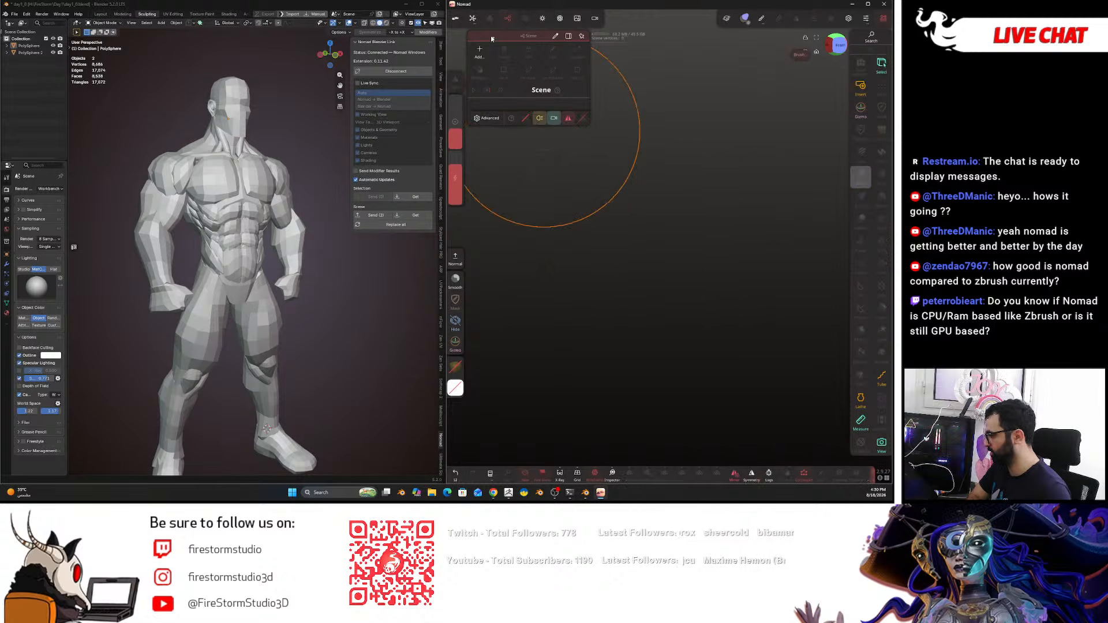
- Turn Live sync back on in Nomad and replace its empty scene with the Blender scene
{"action": "left_click", "coordinate": [474, 19]}
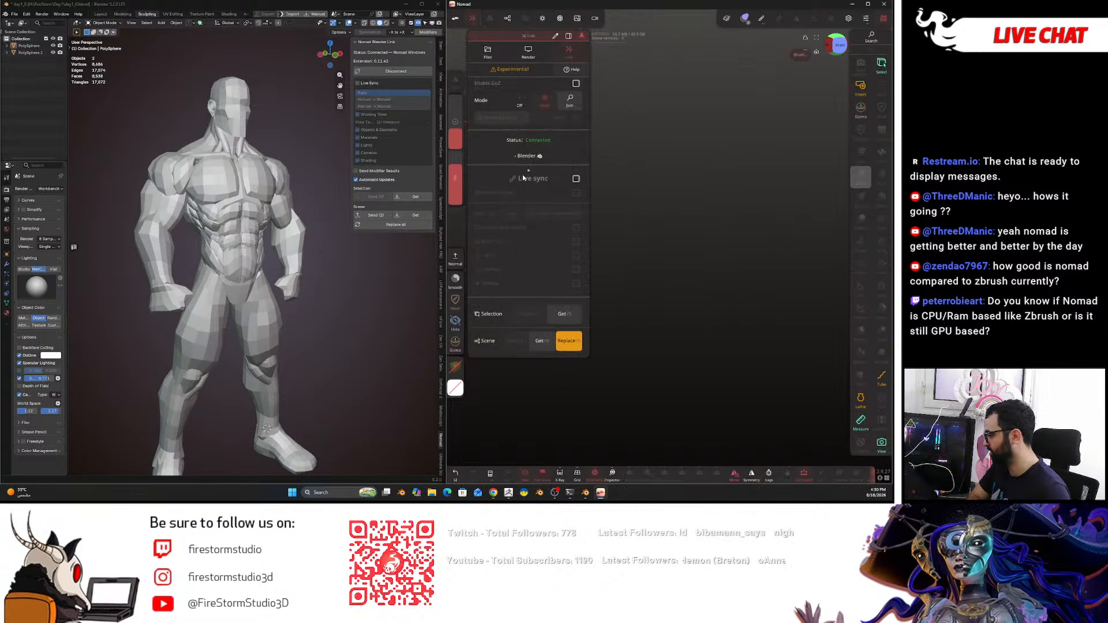
{"action": "left_click", "coordinate": [576, 179]}
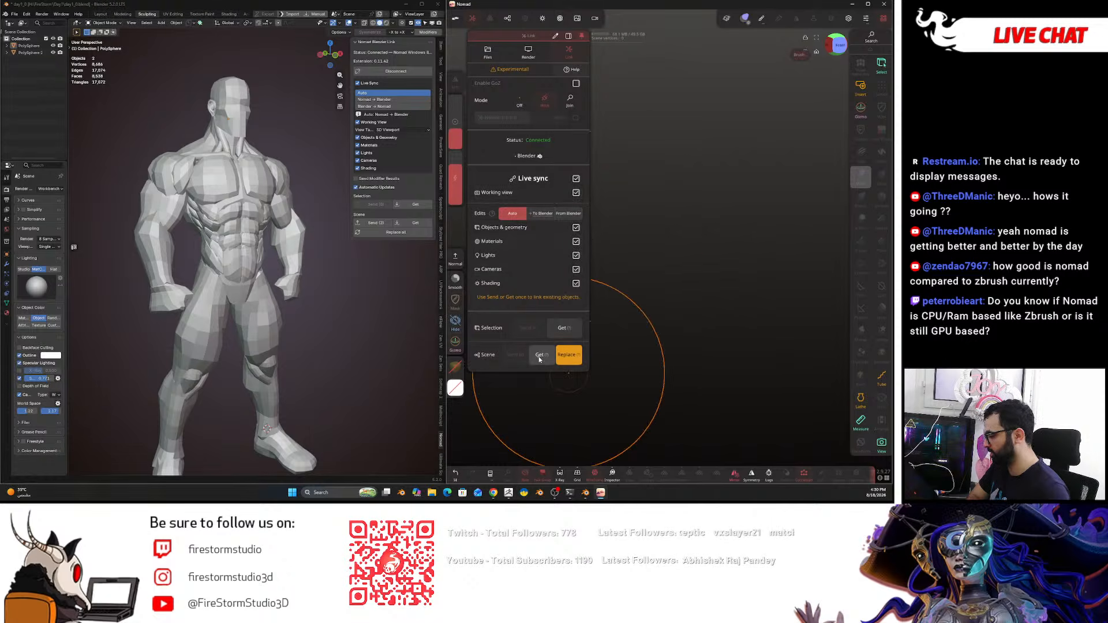
{"action": "left_click", "coordinate": [580, 363]}
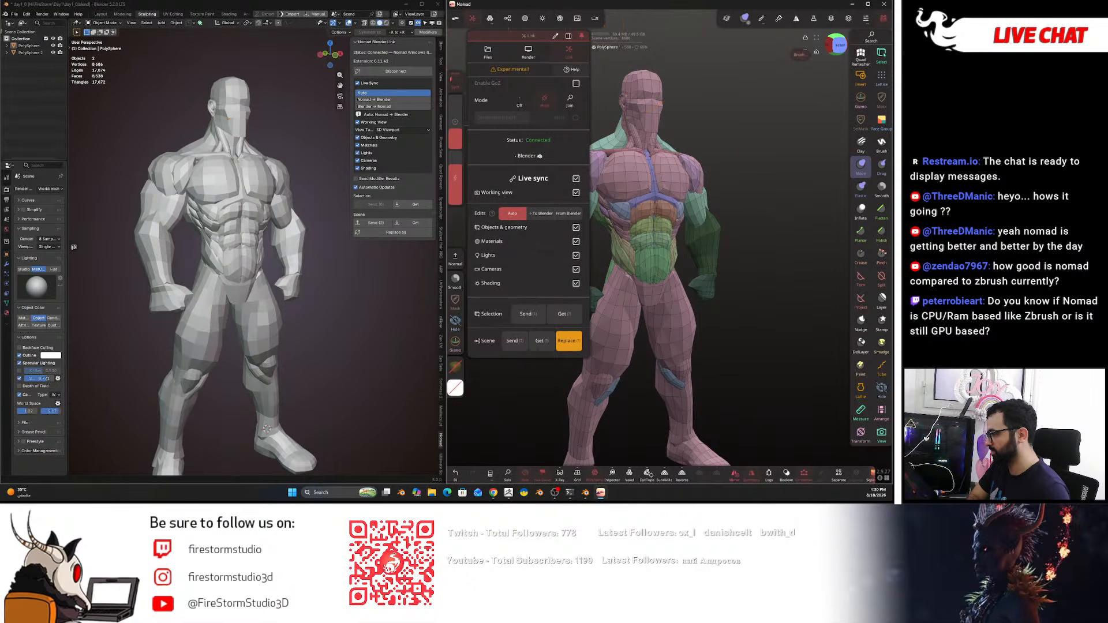
{"action": "left_click", "coordinate": [473, 18]}
- Check the synchronised view while selecting the arms and body in Nomad, and undo the last Move stroke
{"action": "left_click_drag", "start_coordinate": [710, 83], "coordinate": [680, 215]}
{"action": "right_click", "coordinate": [707, 213]}
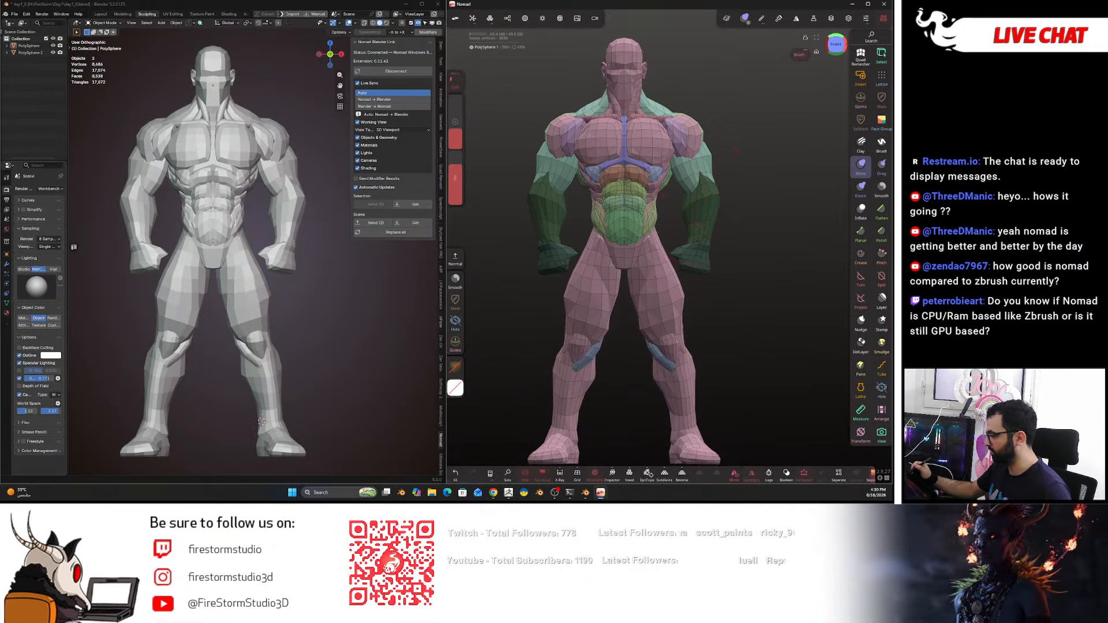
{"action": "left_click", "coordinate": [645, 157]}
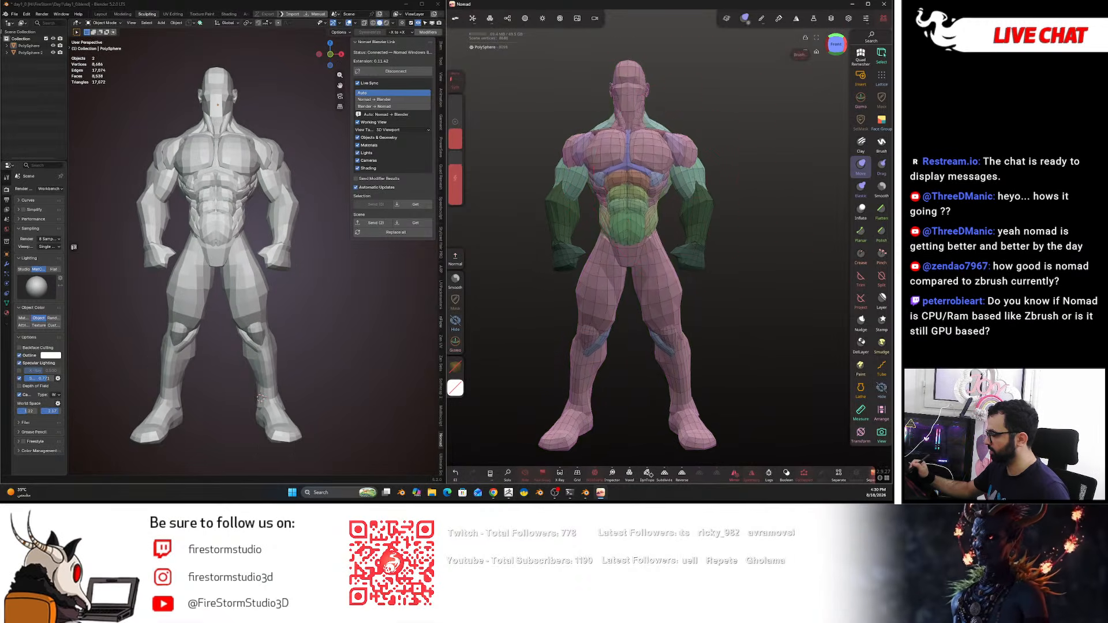
{"action": "left_click", "coordinate": [696, 195]}
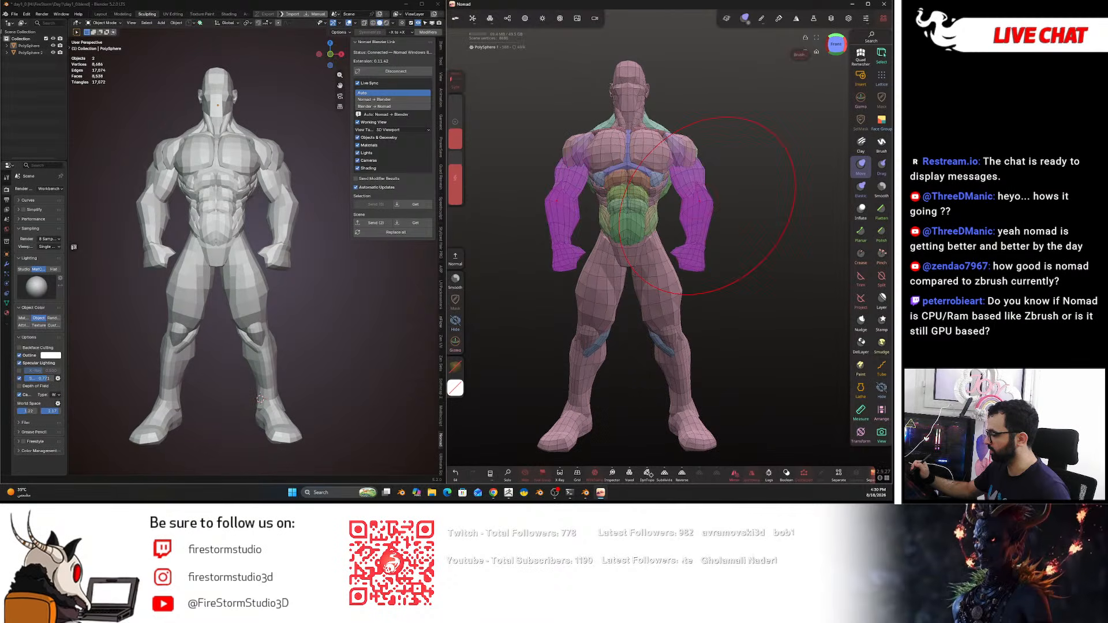
{"action": "left_click", "coordinate": [663, 158]}
{"action": "left_click_drag", "start_coordinate": [713, 143], "coordinate": [741, 163]}
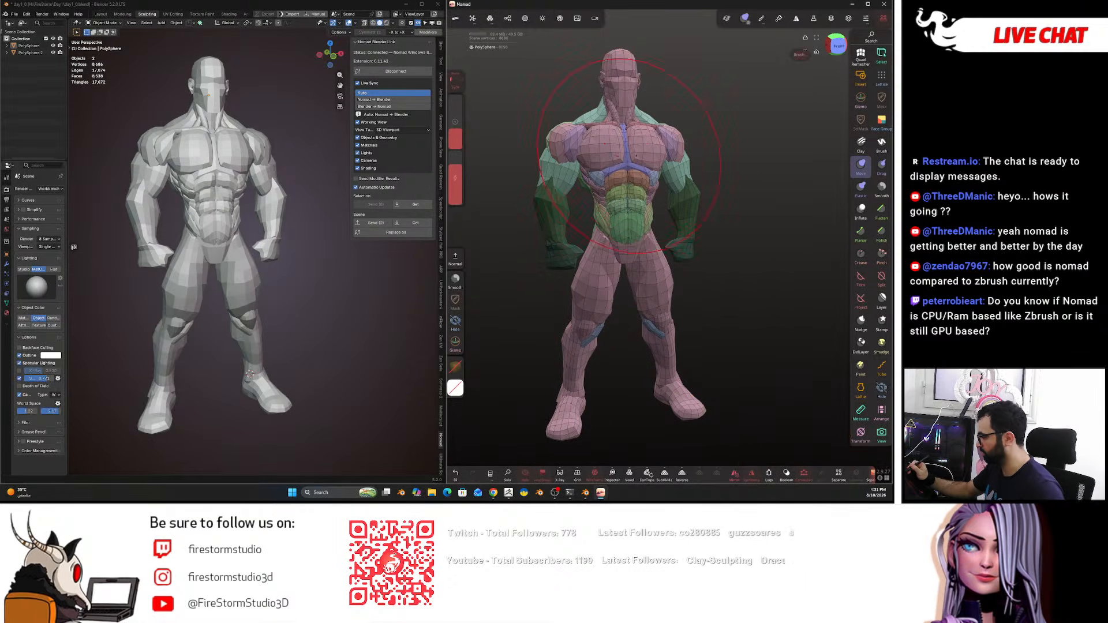
{"action": "key", "text": "ctrl+z"}
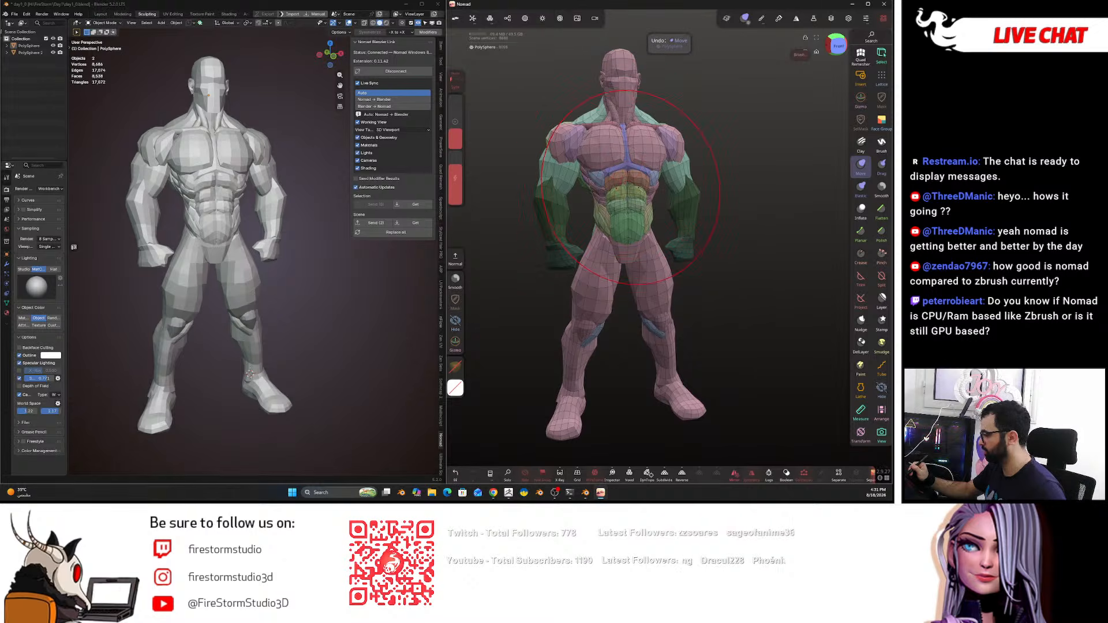
- Toggle the display options in Nomad's Shading settings off and on to check the viewport
{"action": "left_click", "coordinate": [541, 19]}
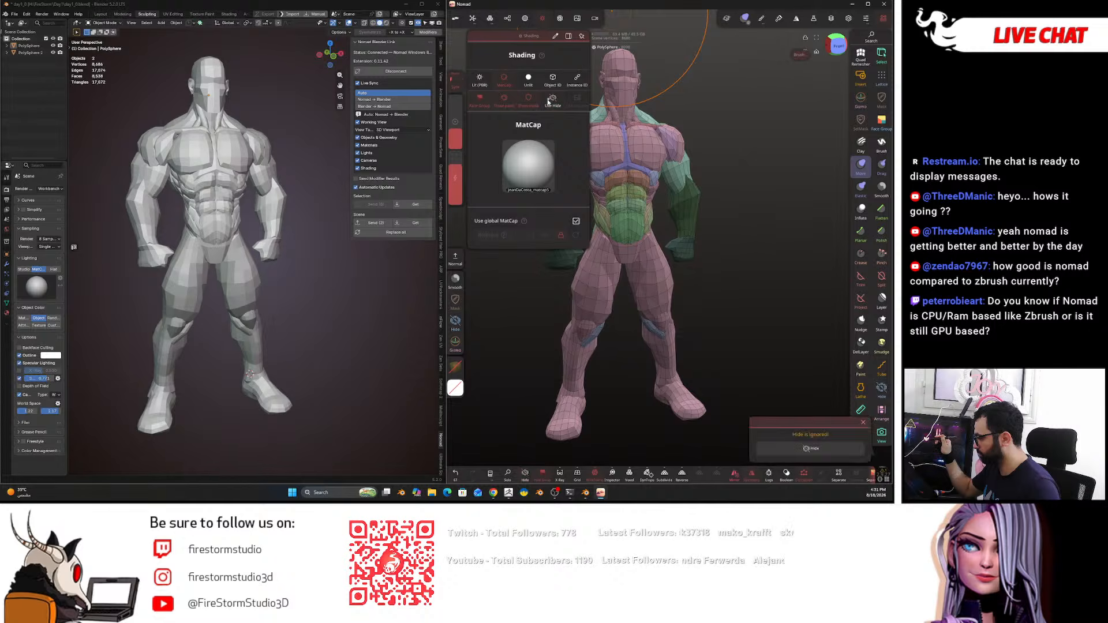
{"action": "left_click", "coordinate": [529, 102]}
{"action": "left_click", "coordinate": [528, 101]}
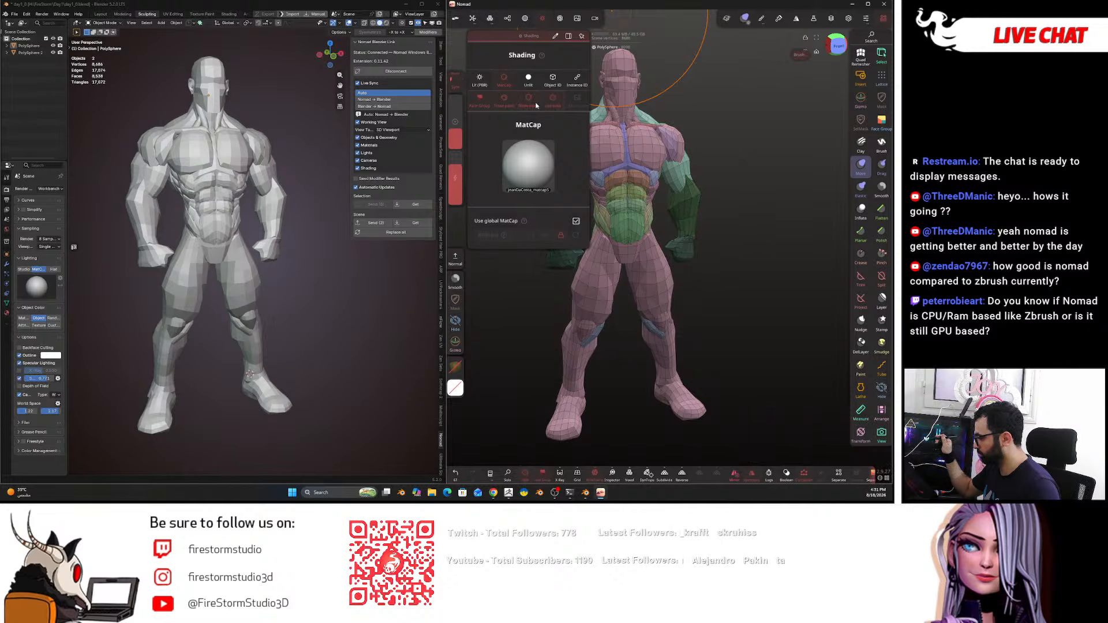
{"action": "left_click", "coordinate": [482, 106]}
{"action": "left_click", "coordinate": [481, 106]}
- Hide the painting in Nomad, look through the MatCap library, and show the paint again
{"action": "left_click", "coordinate": [503, 103]}
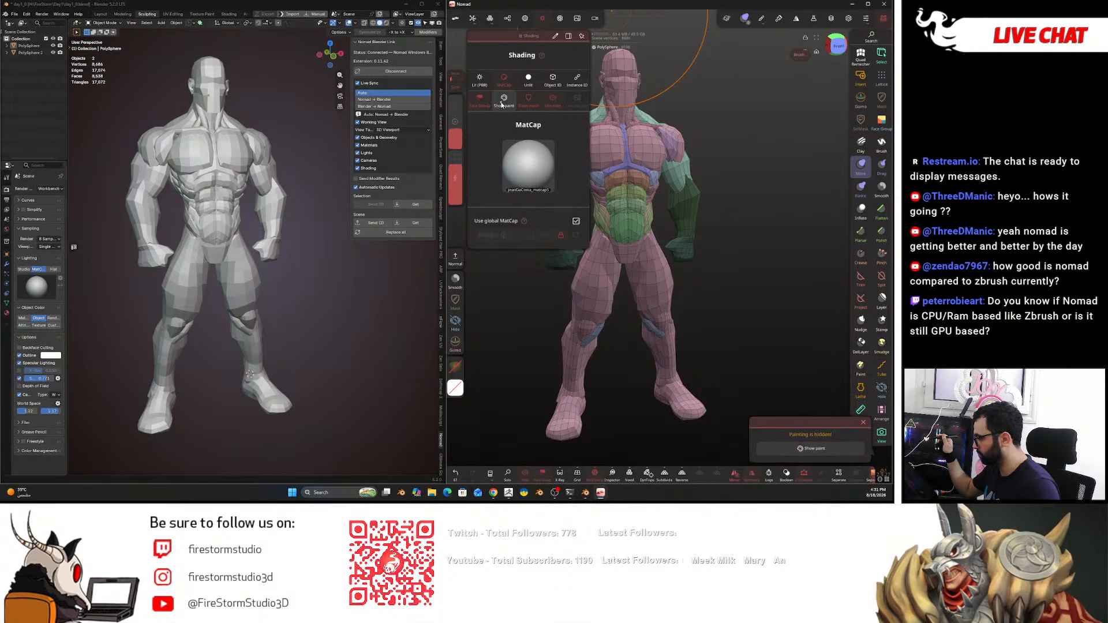
{"action": "left_click", "coordinate": [521, 167]}
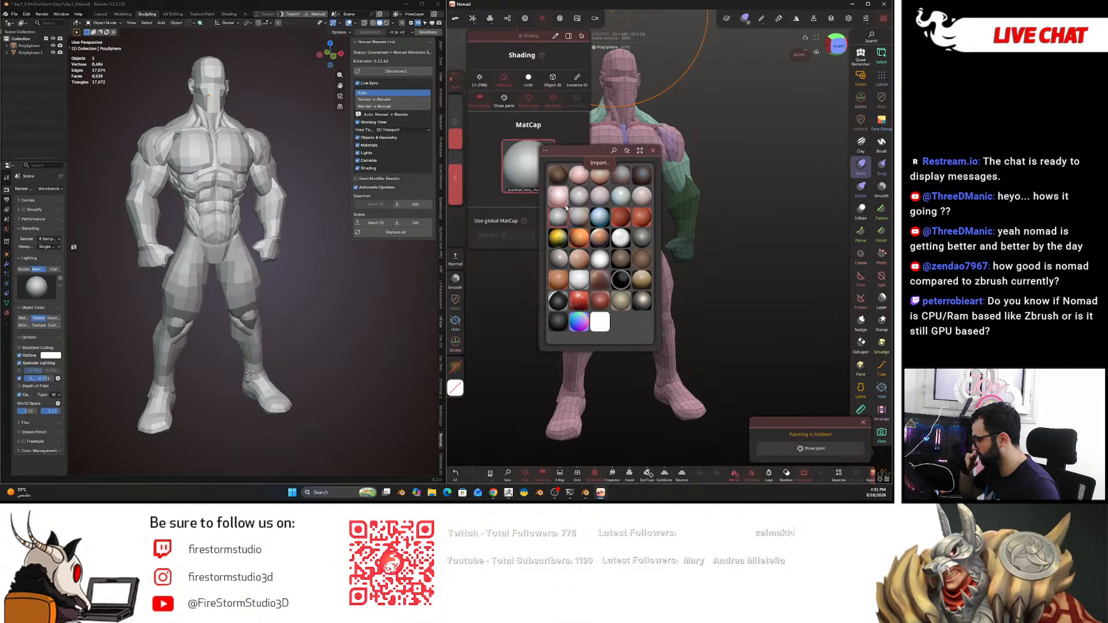
{"action": "left_click", "coordinate": [558, 195]}
{"action": "left_click", "coordinate": [558, 218]}
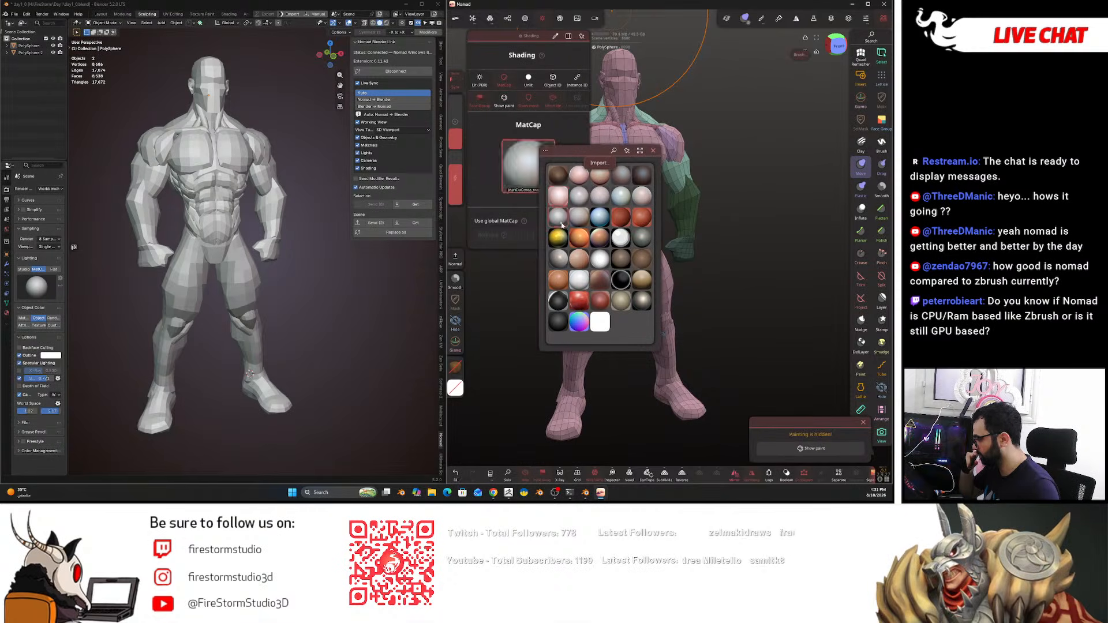
{"action": "left_click", "coordinate": [583, 126]}
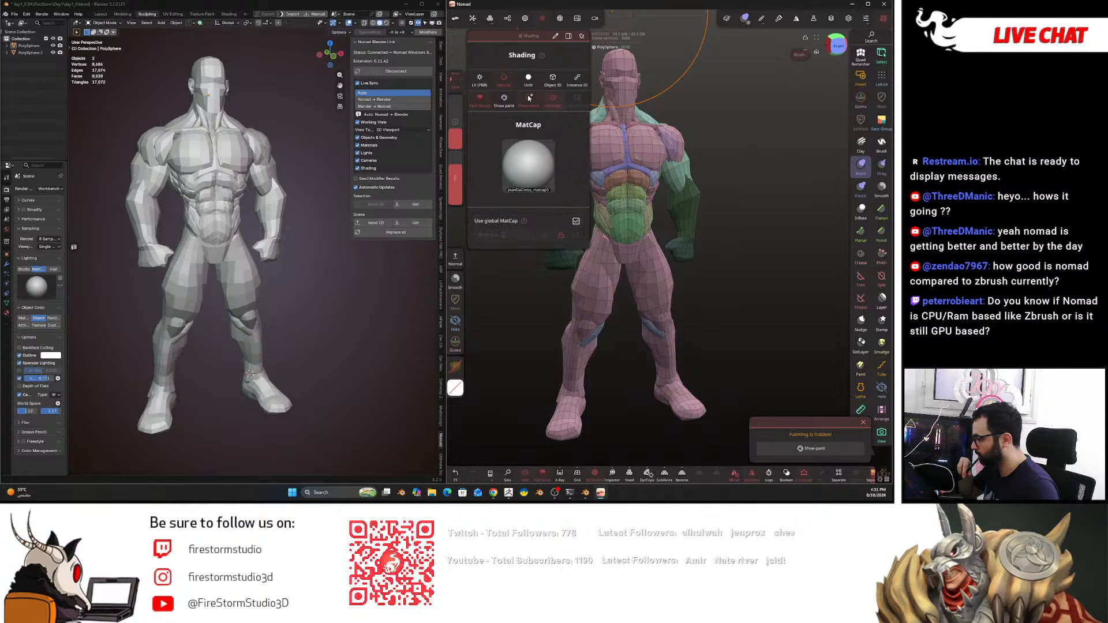
{"action": "left_click", "coordinate": [503, 110]}
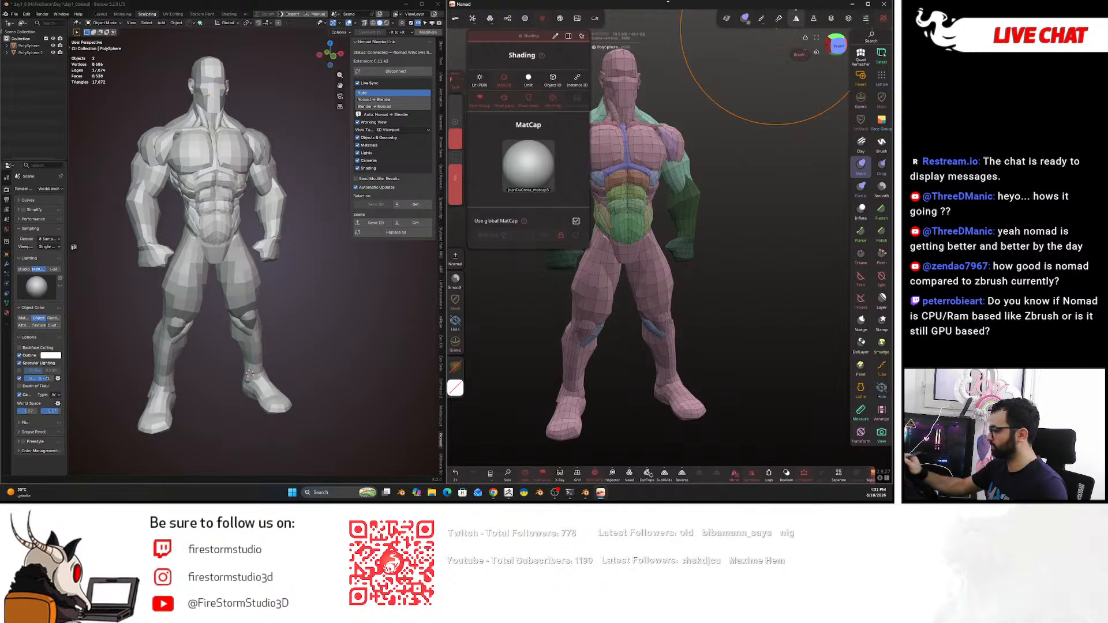
- Close Nomad's Shading settings and hide the sidebar in Blender's 3D viewport
{"action": "left_click", "coordinate": [543, 18]}
{"action": "right_click_drag", "start_coordinate": [738, 149], "coordinate": [675, 167]}
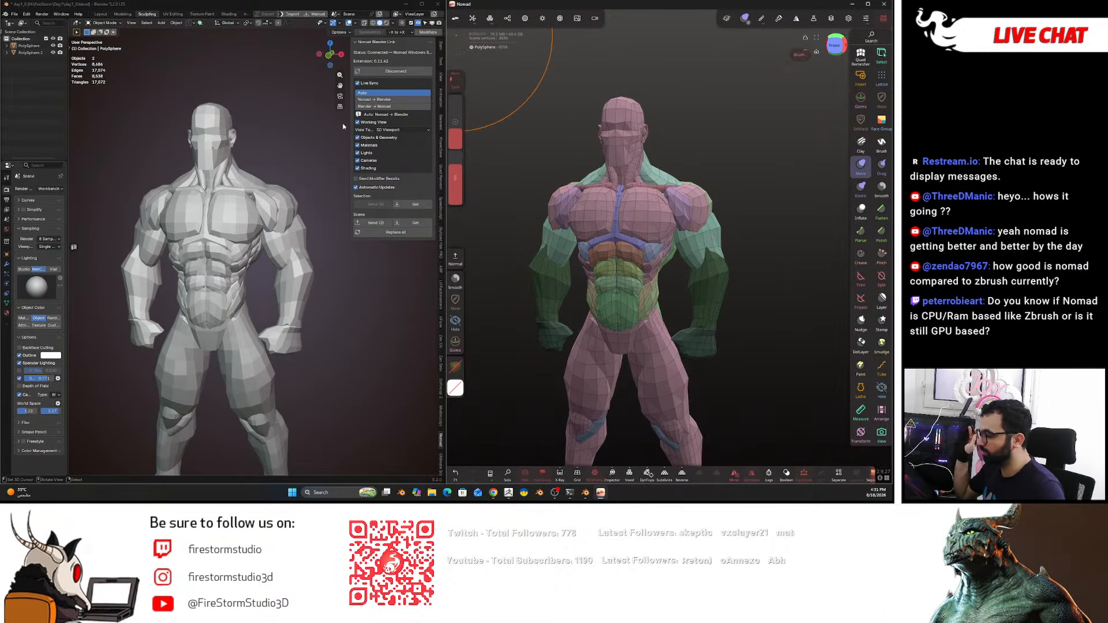
{"action": "key", "text": "n"}
{"action": "scroll", "coordinate": [342, 206], "scroll_direction": "down", "scroll_amount": 2}
{"action": "scroll", "coordinate": [310, 237], "scroll_direction": "up", "scroll_amount": 1}
{"action": "middle_click_drag", "start_coordinate": [309, 243], "coordinate": [352, 175]}
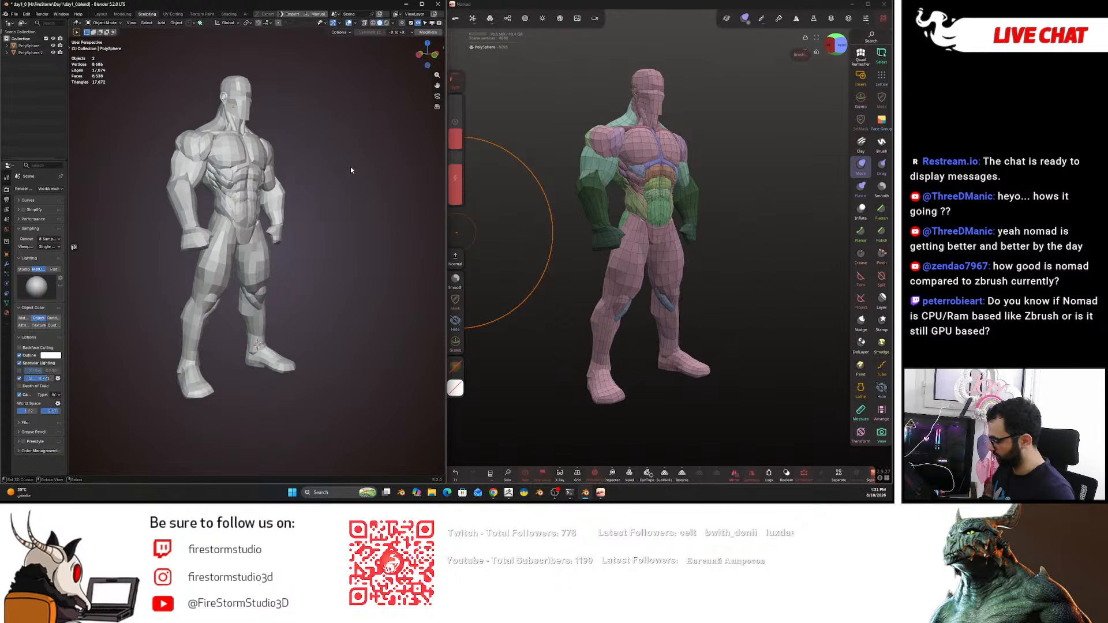
- Switch Blender to the front orthographic view and widen the Outliner and Properties editors
{"action": "key", "text": "KP_1"}
{"action": "scroll", "coordinate": [348, 168], "scroll_direction": "up", "scroll_amount": 3}
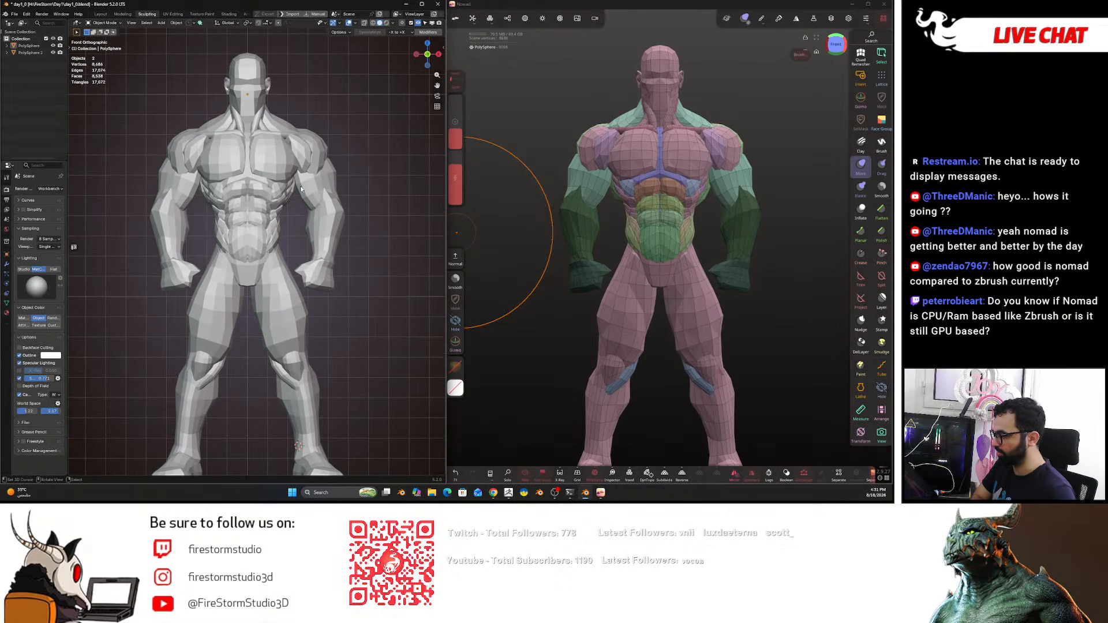
{"action": "scroll", "coordinate": [260, 171], "scroll_direction": "down", "scroll_amount": 2}
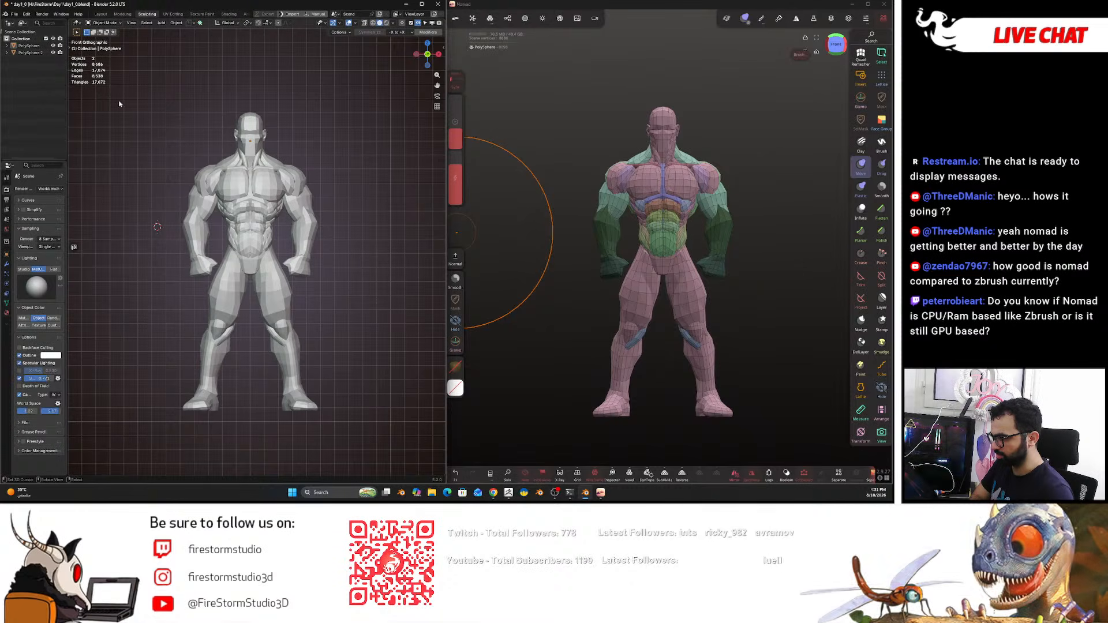
{"action": "left_click_drag", "start_coordinate": [67, 129], "coordinate": [101, 134]}
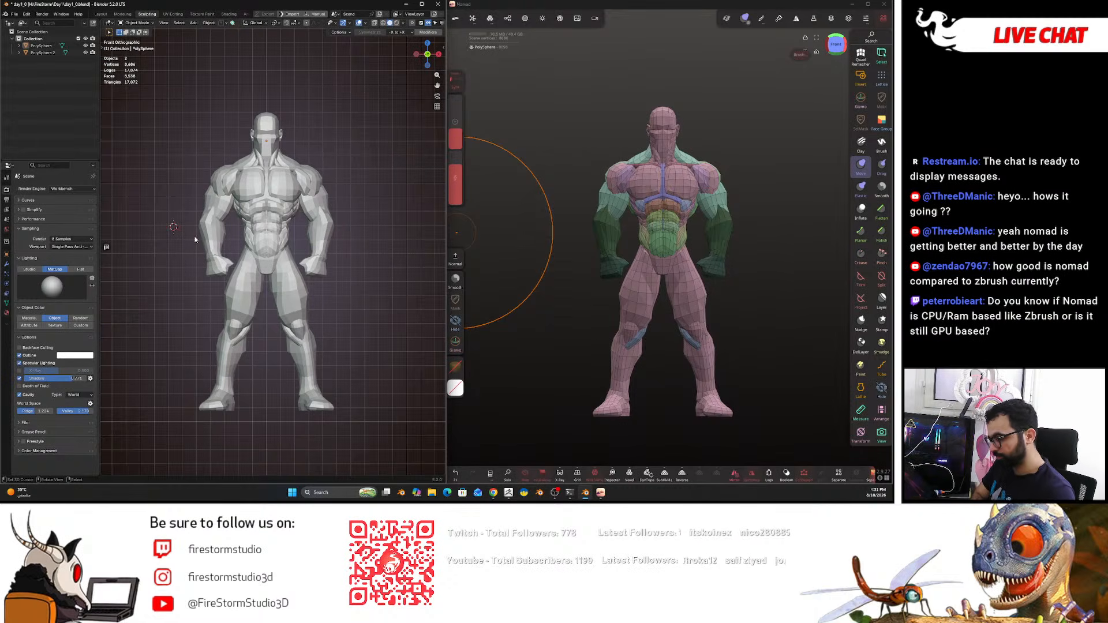
- Snap the 3D cursor to the character's origin and add the front-view character drawing as a reference image
{"action": "key", "text": "shift+s"}
{"action": "left_click", "coordinate": [201, 332]}
{"action": "key", "text": "shift+a"}
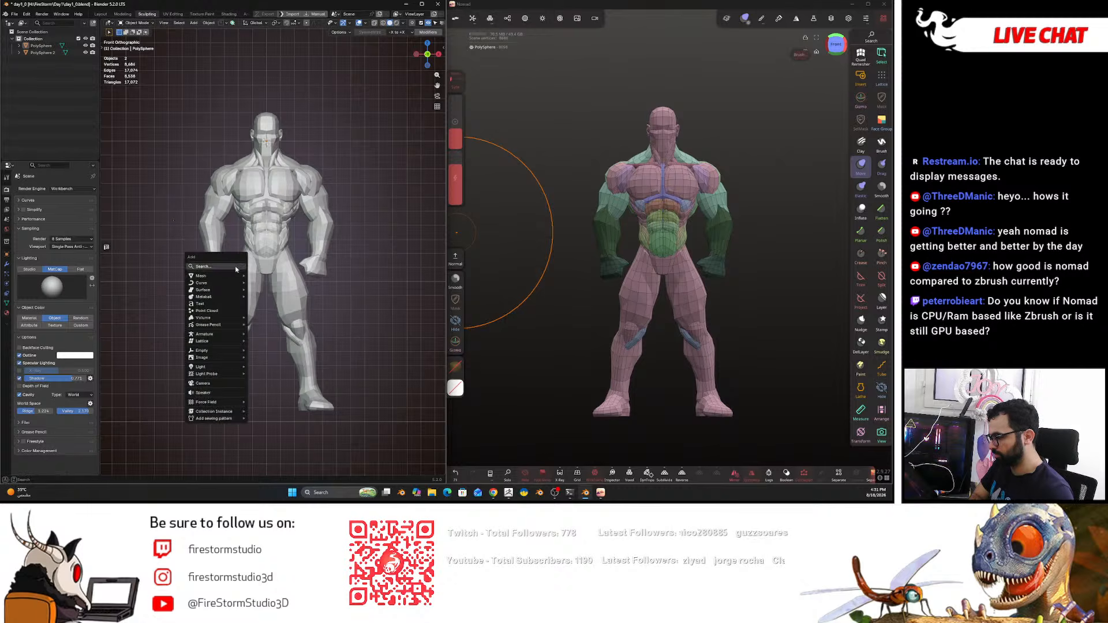
{"action": "mouse_move", "coordinate": [225, 360]}
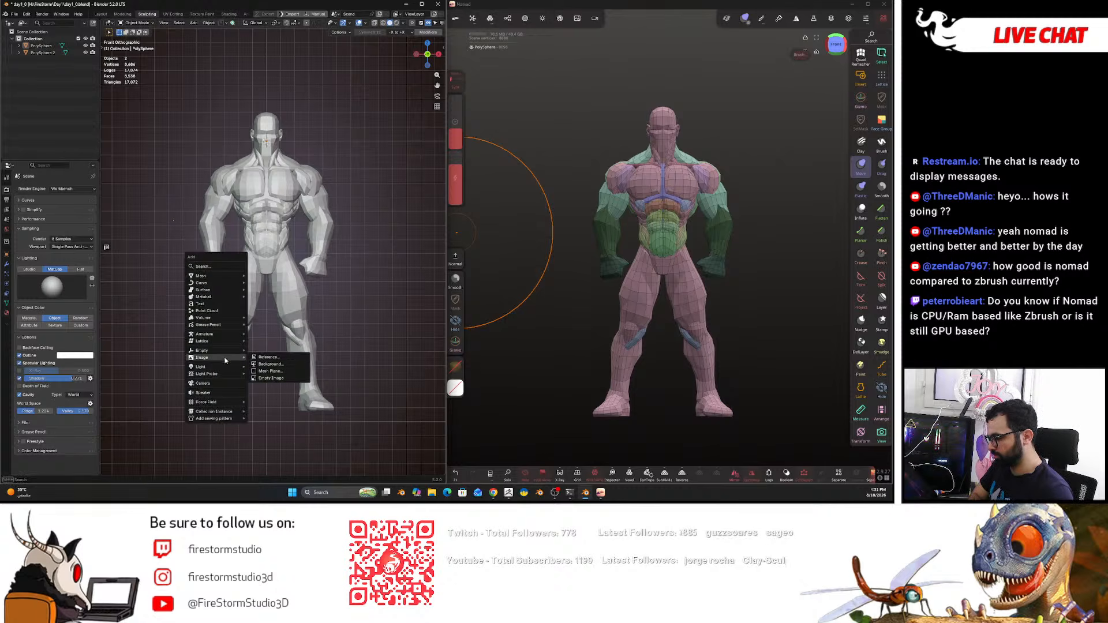
{"action": "left_click", "coordinate": [293, 359]}
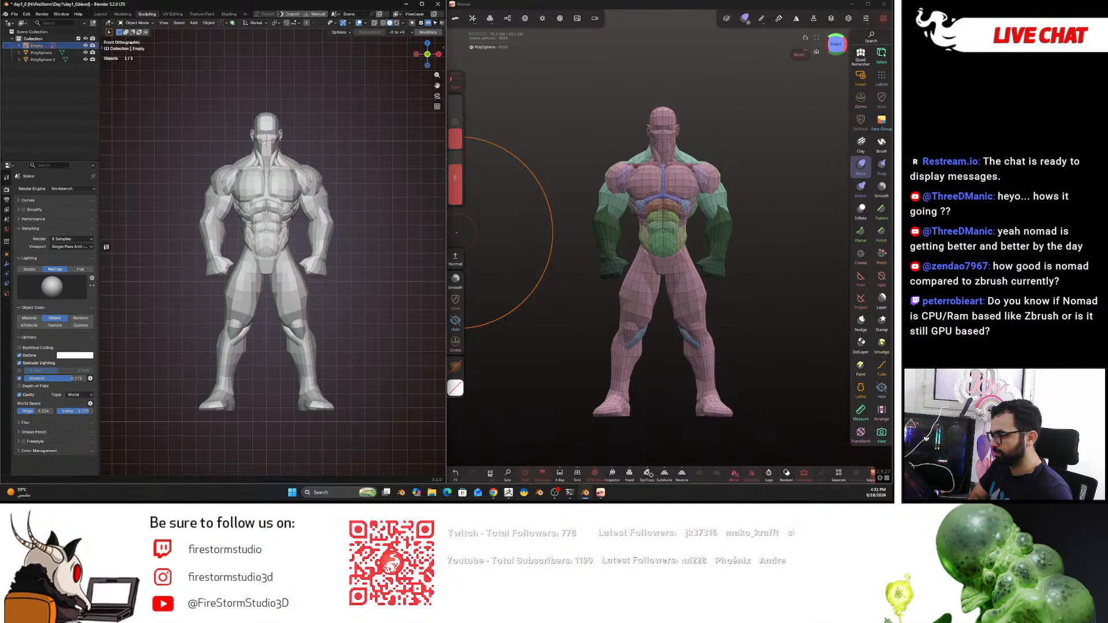
- Turn on X-ray in Blender, then enlarge and lower the reference image to match the model's full height
{"action": "scroll", "coordinate": [277, 208], "scroll_direction": "down", "scroll_amount": 4}
{"action": "scroll", "coordinate": [278, 208], "scroll_direction": "up", "scroll_amount": 4}
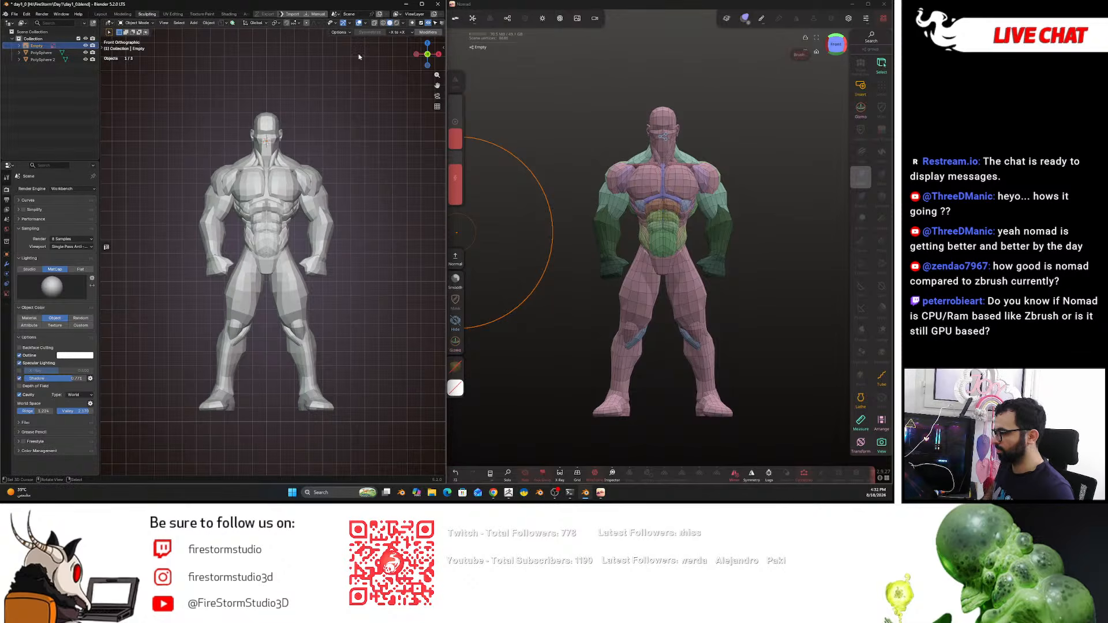
{"action": "key", "text": "alt+z"}
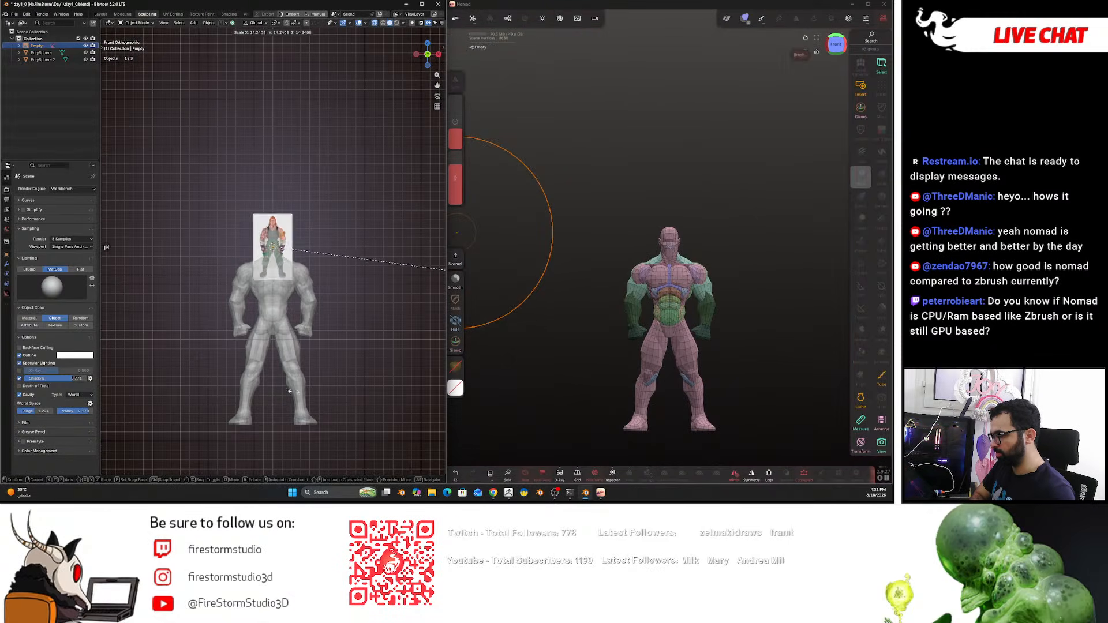
{"action": "left_click", "coordinate": [381, 377]}
{"action": "key", "text": "g"}
{"action": "key", "text": "z"}
{"action": "left_click", "coordinate": [398, 439]}
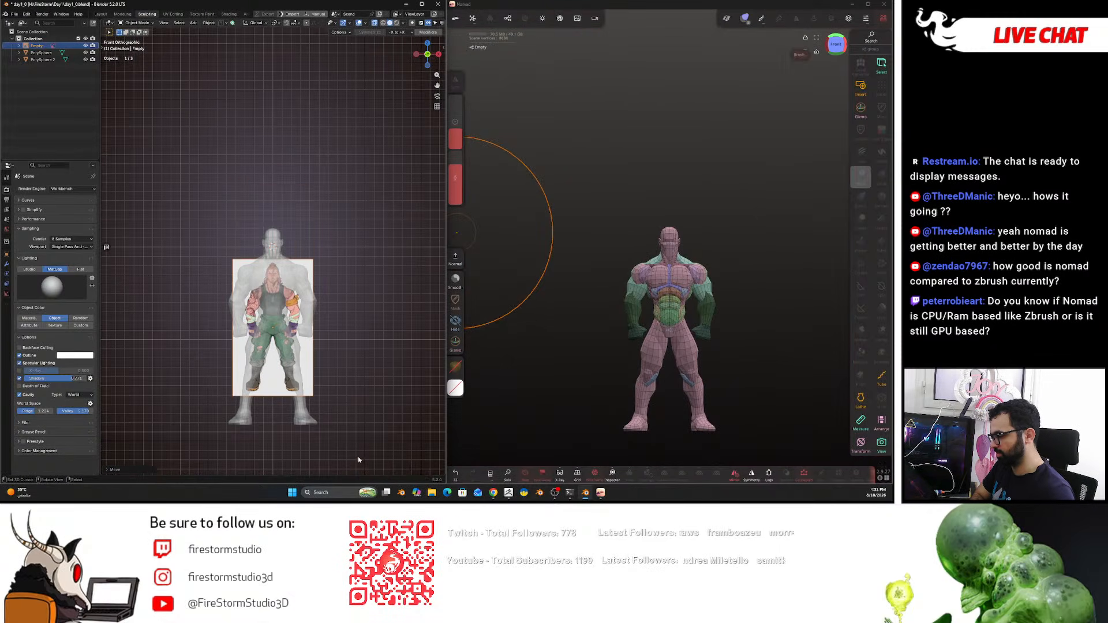
{"action": "key", "text": "s"}
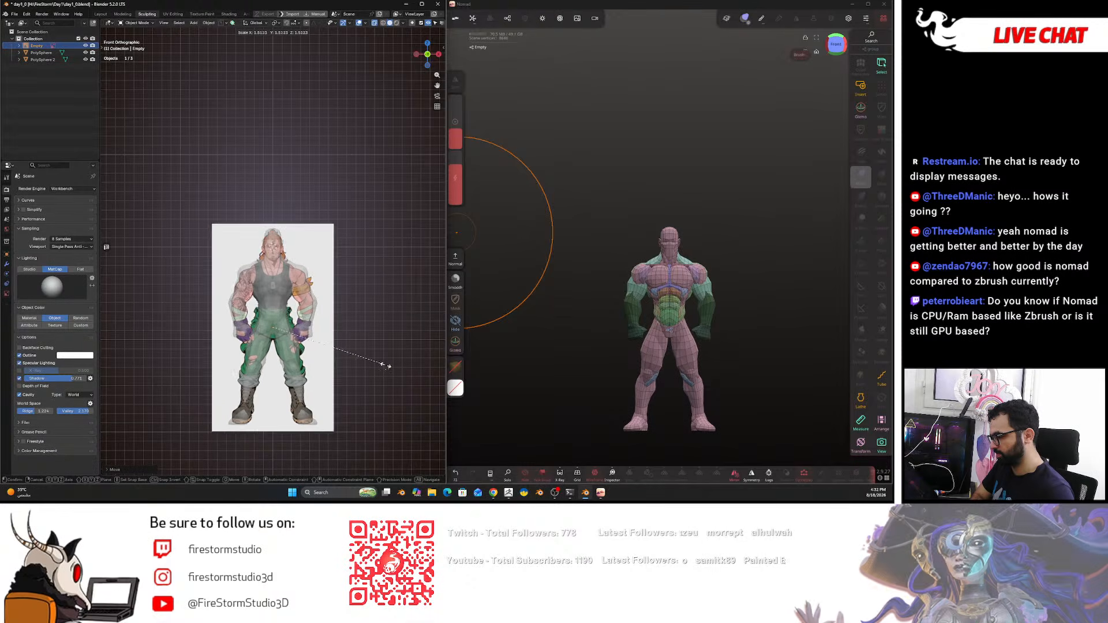
{"action": "key", "text": "s"}
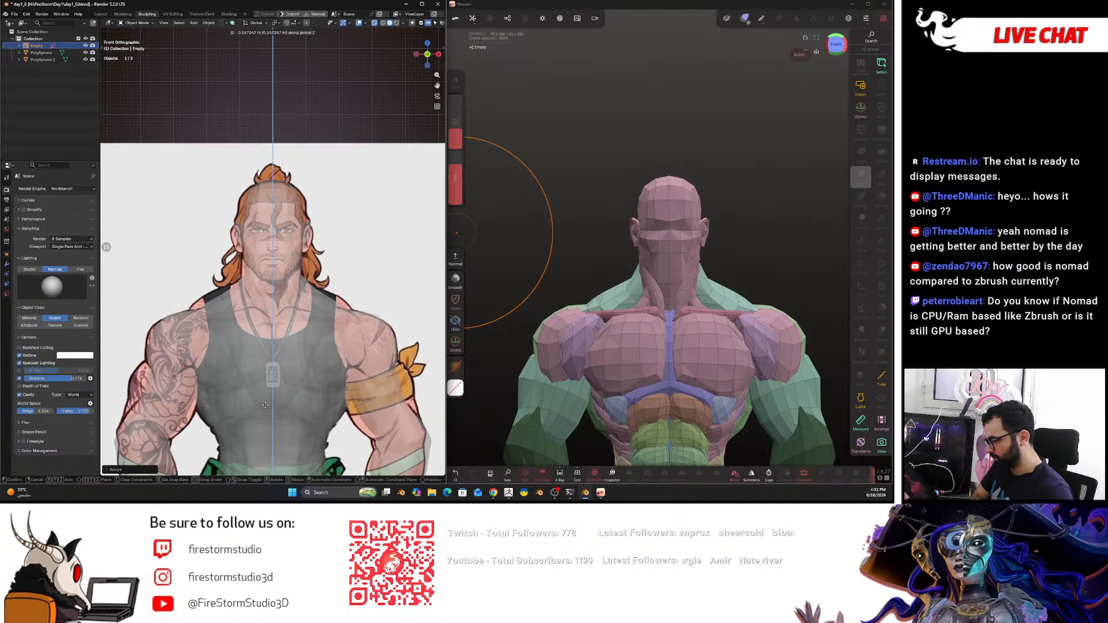
- Adjust the reference image's height along Z until its head and shoulders line up with the model, toggling X-ray to compare
{"action": "left_click", "coordinate": [257, 407]}
{"action": "key", "text": "alt+z"}
{"action": "key", "text": "alt+z"}
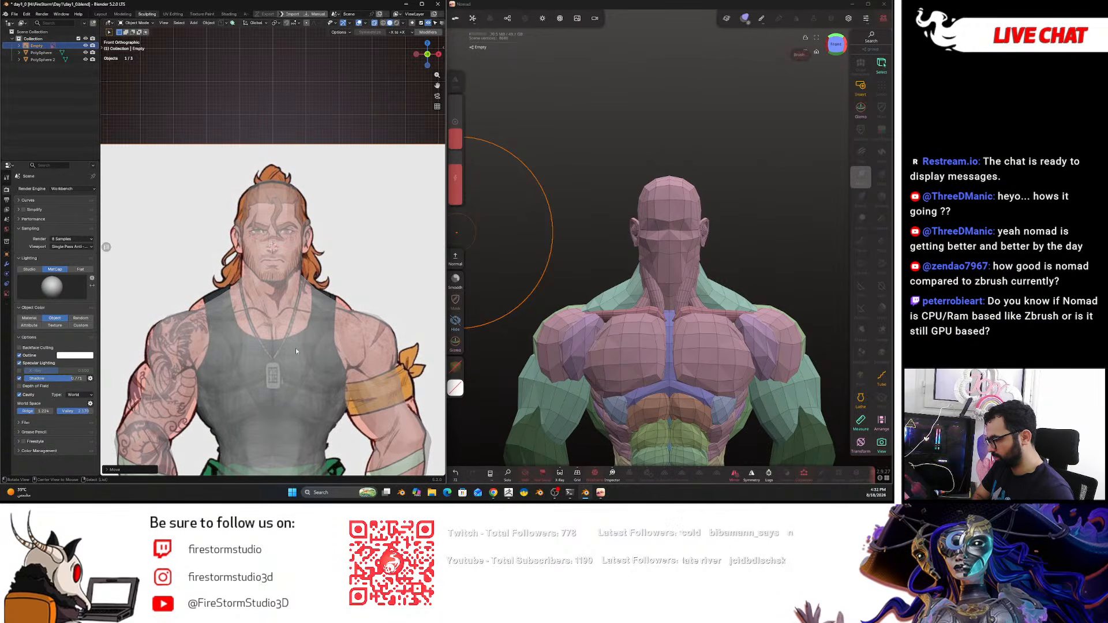
{"action": "key", "text": "alt+z"}
{"action": "key", "text": "g"}
{"action": "key", "text": "z"}
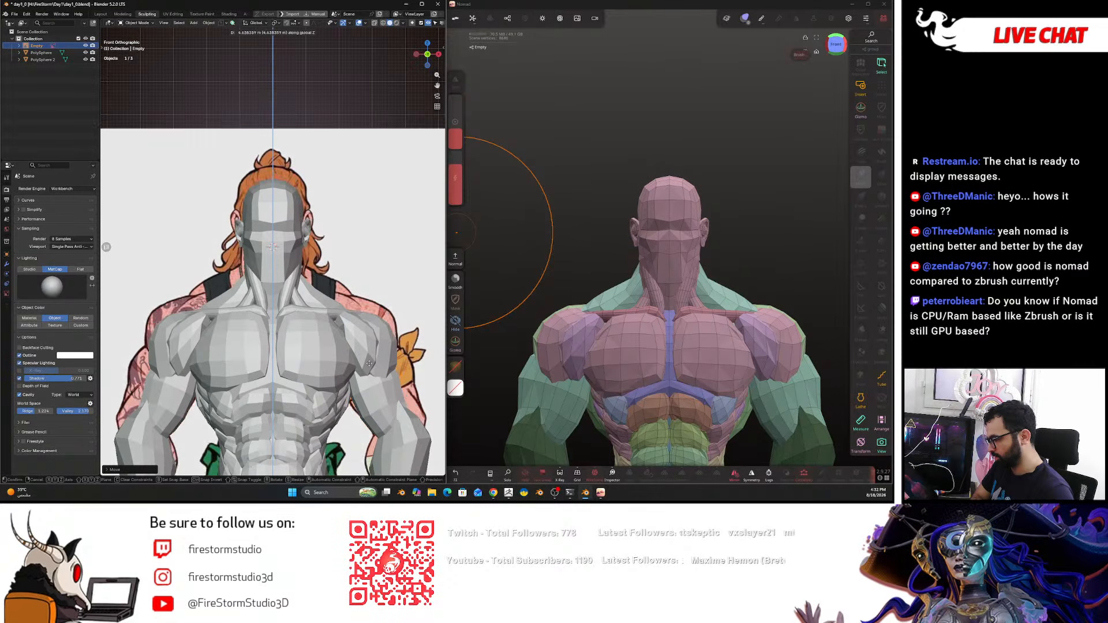
{"action": "left_click", "coordinate": [373, 44]}
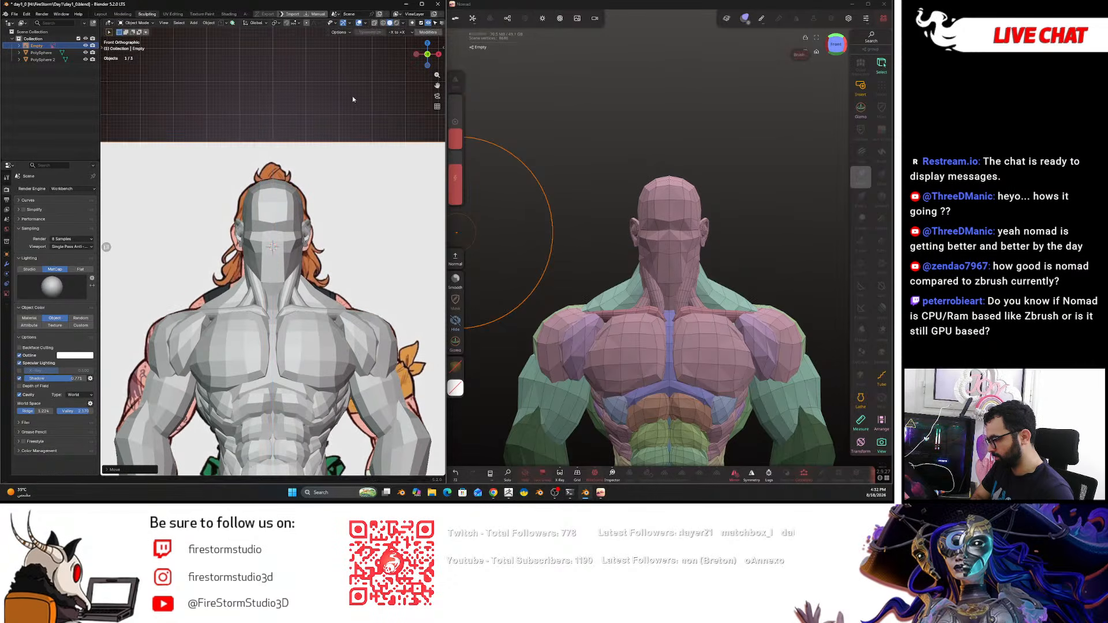
- Fine-tune the reference image along Z so the drawn face aligns with the model's head
{"action": "key", "text": "alt+z"}
{"action": "key", "text": "alt+z"}
{"action": "scroll", "coordinate": [312, 266], "scroll_direction": "up", "scroll_amount": 4}
{"action": "key", "text": "alt+z"}
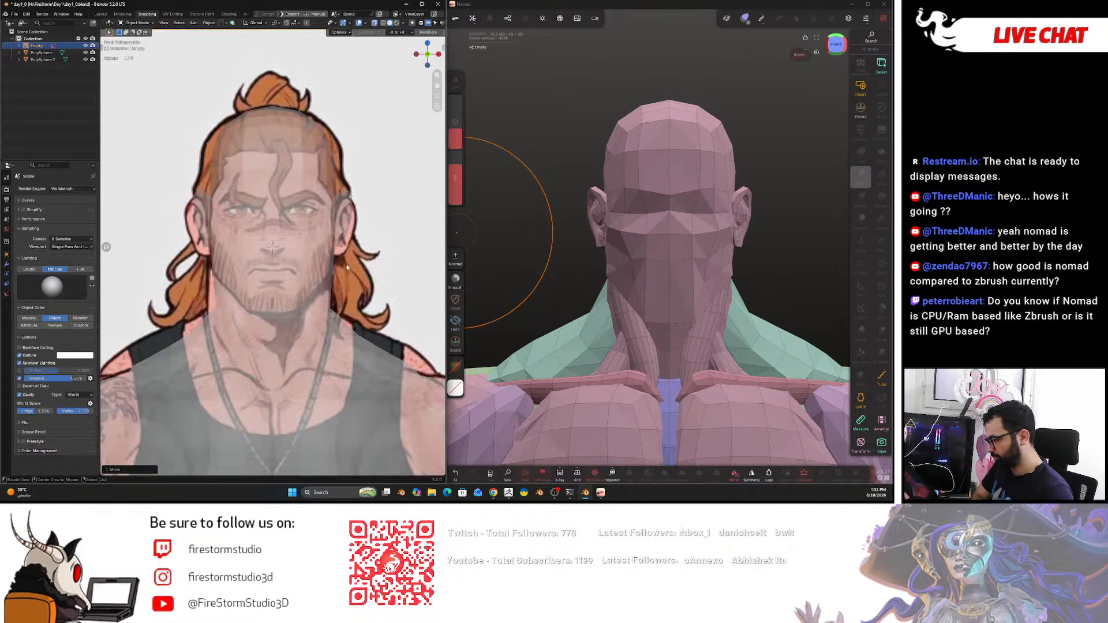
{"action": "key", "text": "alt+z"}
{"action": "key", "text": "g"}
{"action": "key", "text": "z"}
{"action": "left_click", "coordinate": [356, 246]}
{"action": "key", "text": "alt+z"}
{"action": "key", "text": "g"}
{"action": "key", "text": "z"}
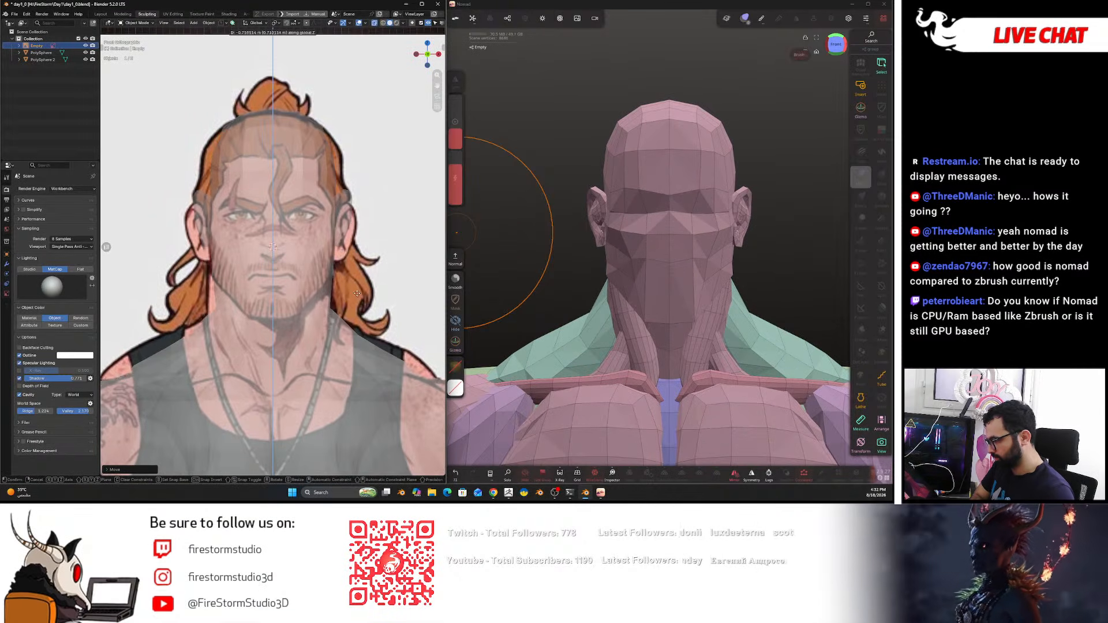
{"action": "left_click", "coordinate": [363, 286]}
{"action": "key", "text": "alt+z"}
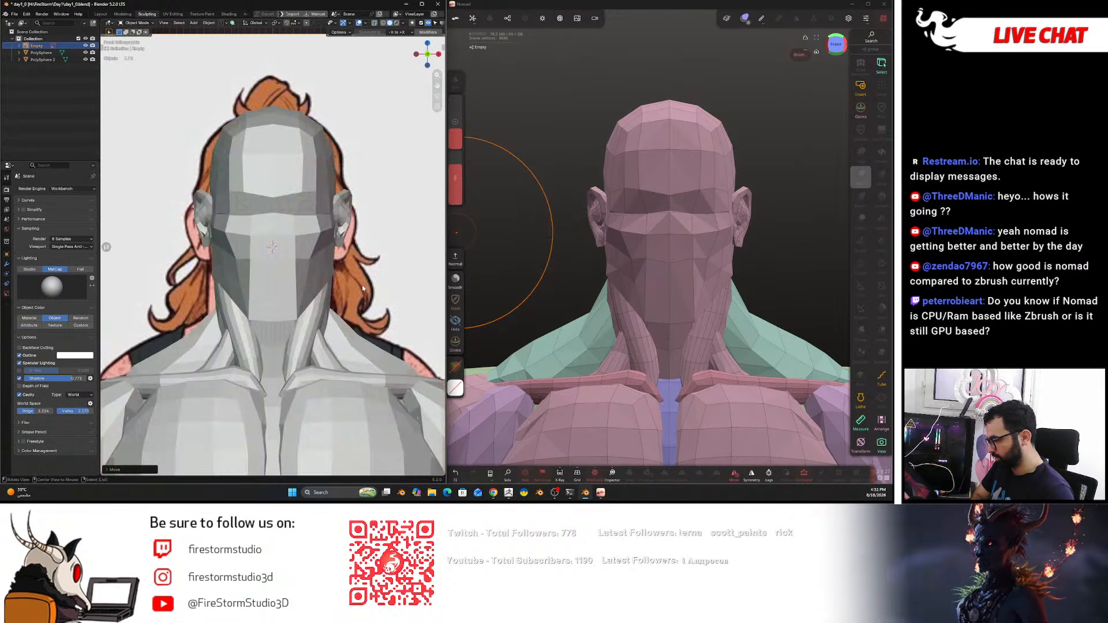
{"action": "key", "text": "alt+z"}
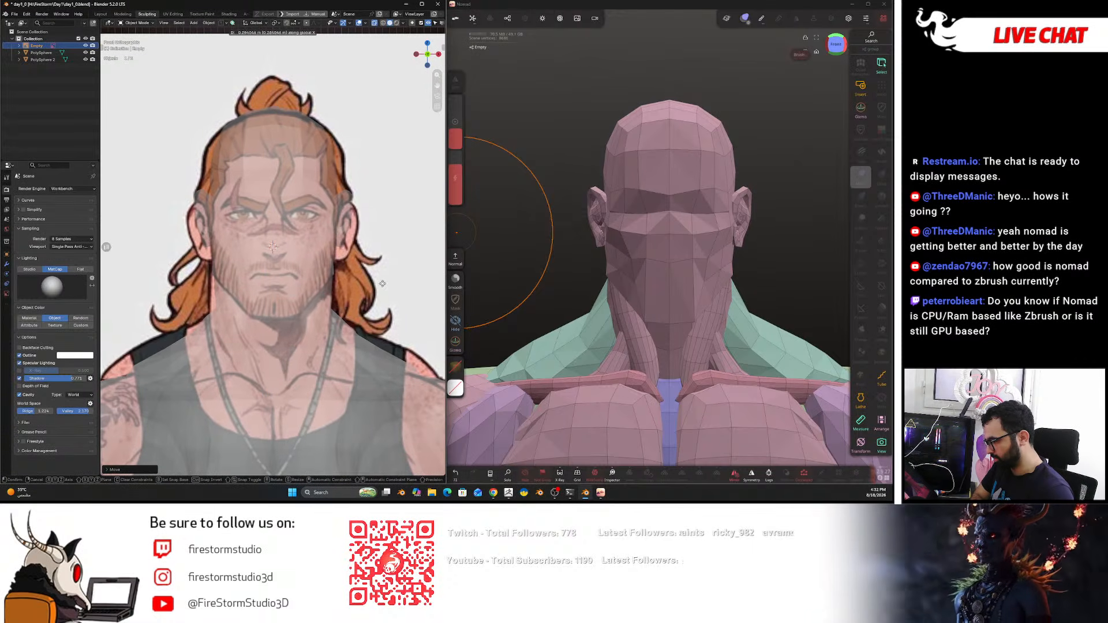
{"action": "left_click", "coordinate": [376, 286]}
- Turn off X-ray in Blender and compare the solid body with the reference image
{"action": "scroll", "coordinate": [376, 286], "scroll_direction": "down", "scroll_amount": 6}
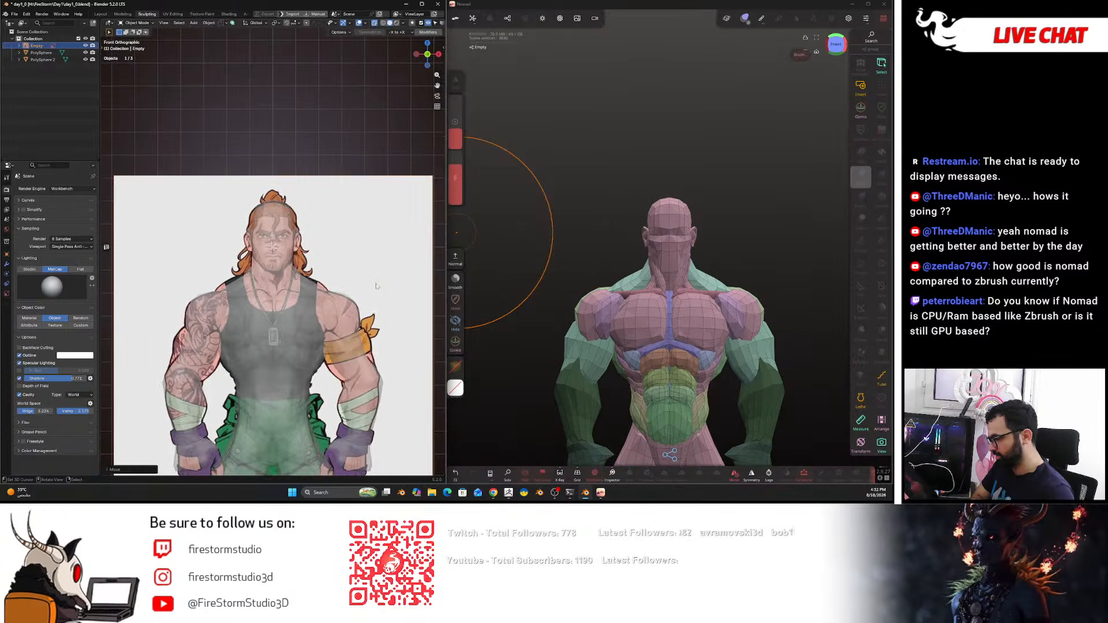
{"action": "key", "text": "alt+z"}
{"action": "scroll", "coordinate": [376, 285], "scroll_direction": "down", "scroll_amount": 3}
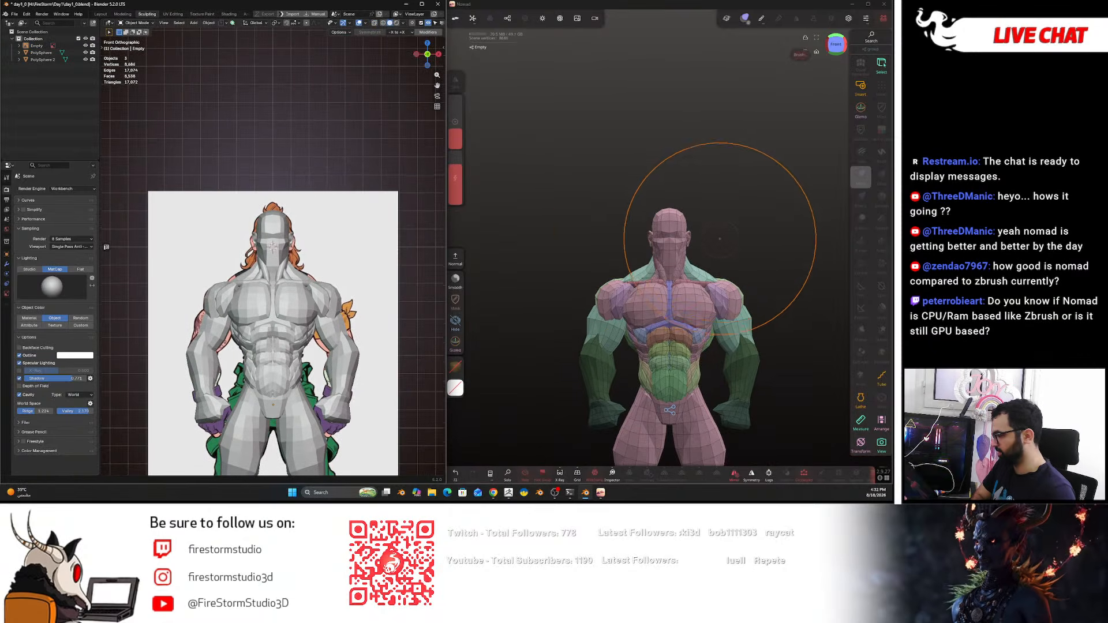
{"action": "scroll", "coordinate": [682, 282], "scroll_direction": "down", "scroll_amount": 1}
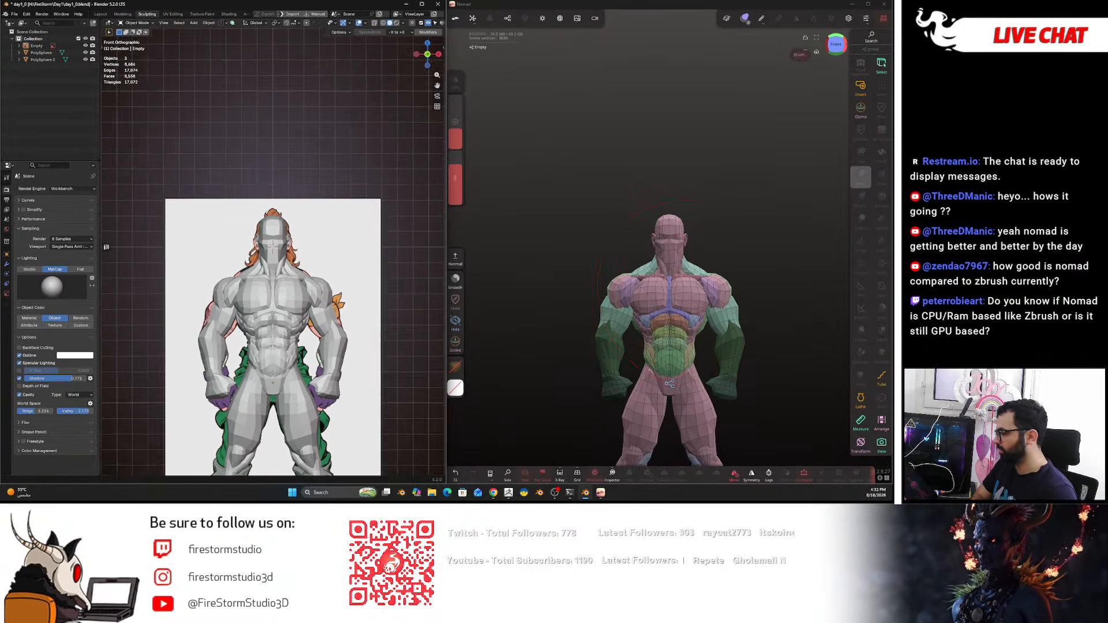
- Select the body mesh in Nomad and turn off its wireframe display
{"action": "left_click", "coordinate": [682, 294]}
{"action": "scroll", "coordinate": [711, 226], "scroll_direction": "up", "scroll_amount": 1}
{"action": "scroll", "coordinate": [711, 225], "scroll_direction": "up", "scroll_amount": 5}
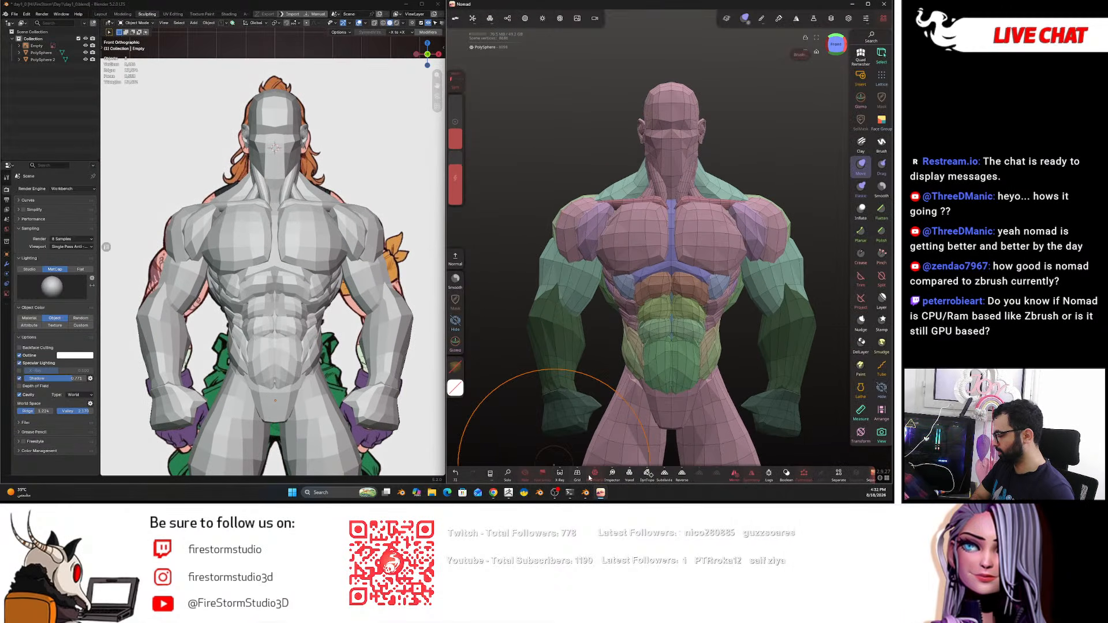
{"action": "scroll", "coordinate": [716, 260], "scroll_direction": "up", "scroll_amount": 3}
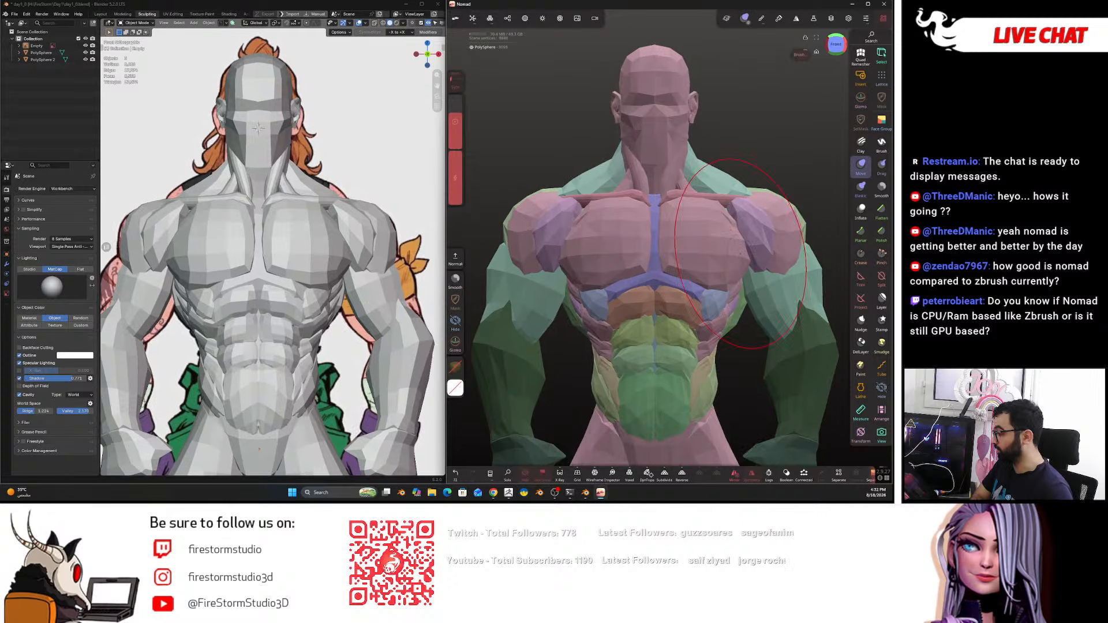
{"action": "middle_click_drag", "start_coordinate": [742, 248], "coordinate": [761, 248]}
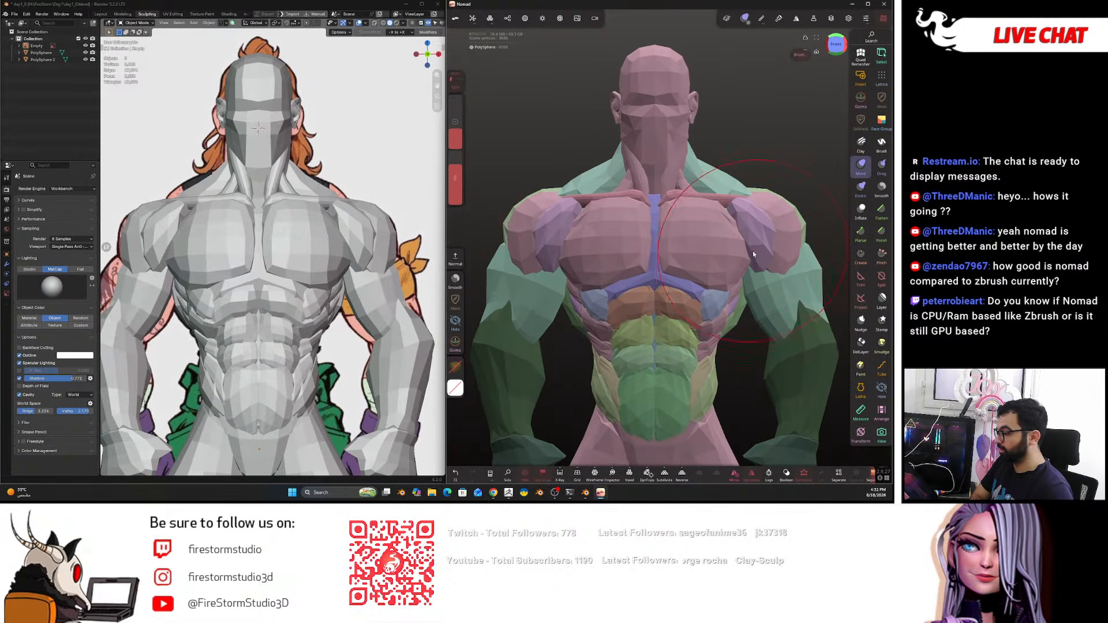
- Move the reference image in Blender back along Y so it stands behind the character
{"action": "scroll", "coordinate": [298, 229], "scroll_direction": "down", "scroll_amount": 7}
{"action": "middle_click_drag", "start_coordinate": [267, 149], "coordinate": [293, 203]}
{"action": "key", "text": "g"}
{"action": "key", "text": "y"}
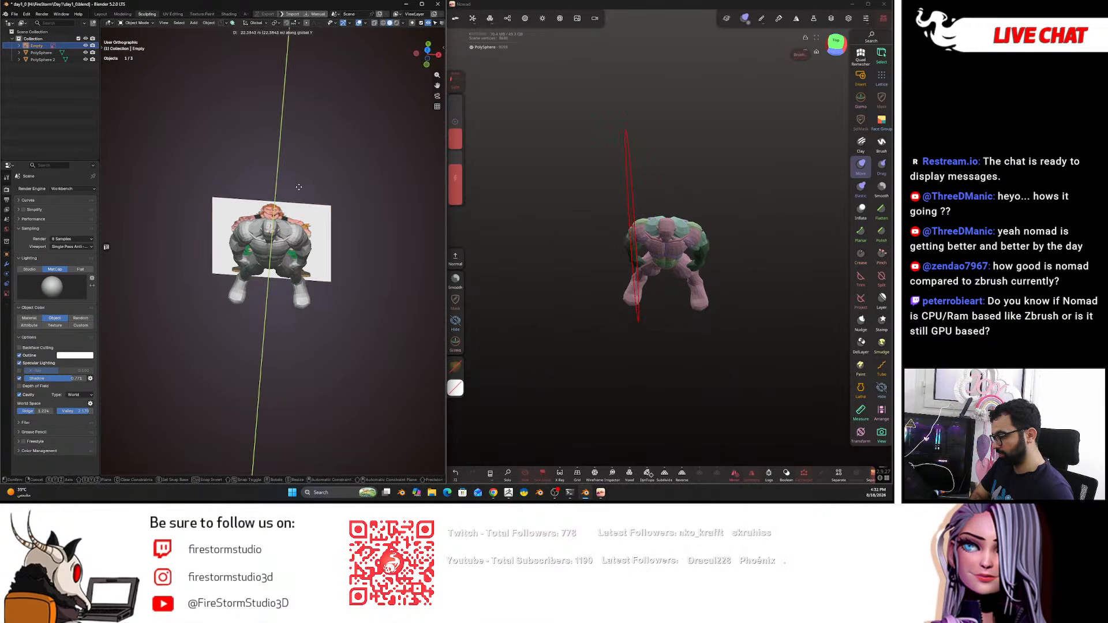
{"action": "left_click", "coordinate": [299, 187]}
- Return Blender to the front view with X-ray on and scale the reference image up slightly to fit the model's proportions
{"action": "key", "text": "KP_1"}
{"action": "scroll", "coordinate": [295, 197], "scroll_direction": "up", "scroll_amount": 6}
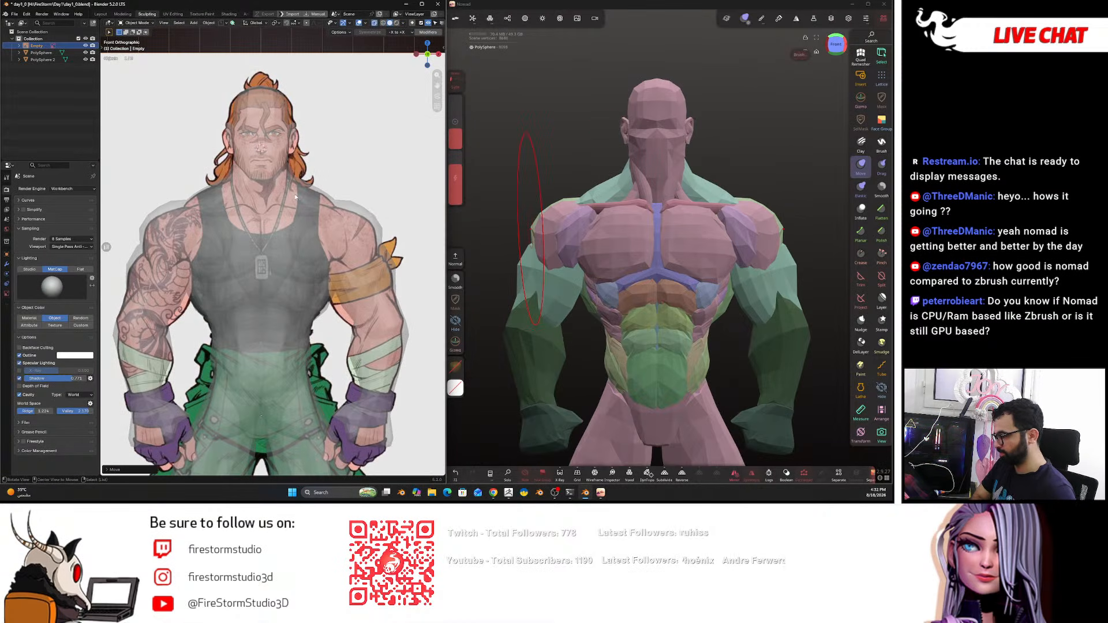
{"action": "key", "text": "s"}
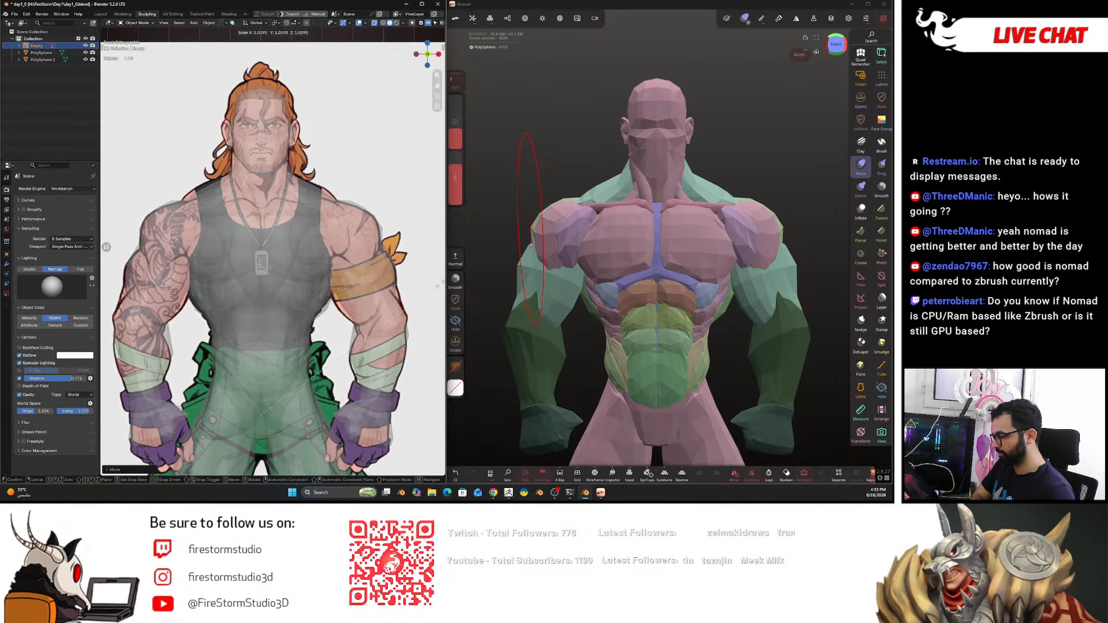
{"action": "left_click", "coordinate": [438, 287]}
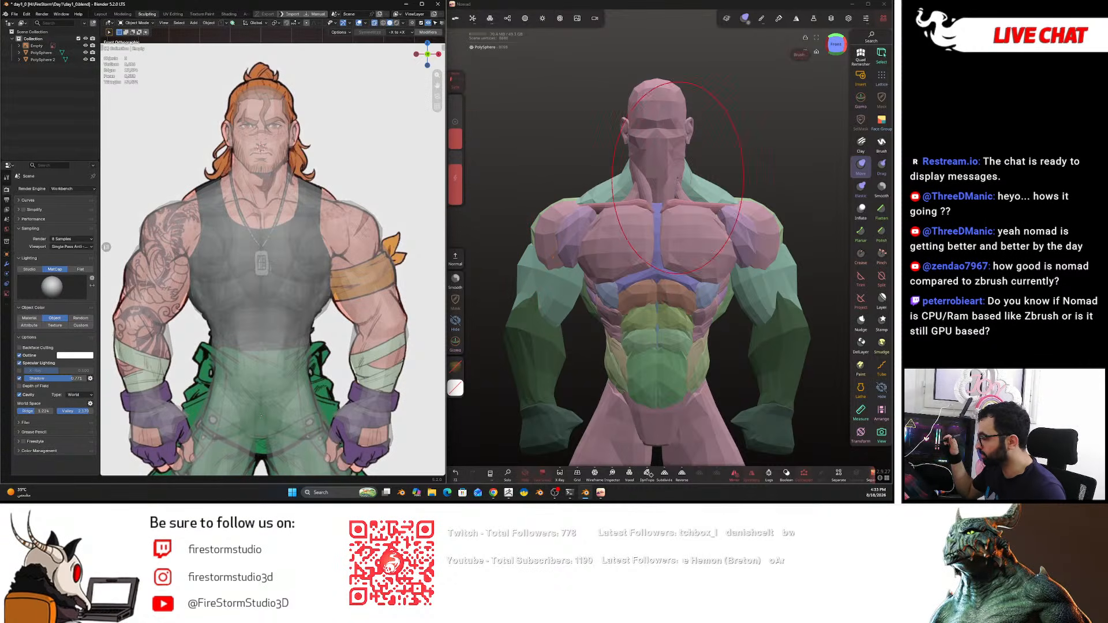
- Turn X-ray off and check the whole figure against the reference image in Blender
{"action": "scroll", "coordinate": [386, 187], "scroll_direction": "down", "scroll_amount": 4}
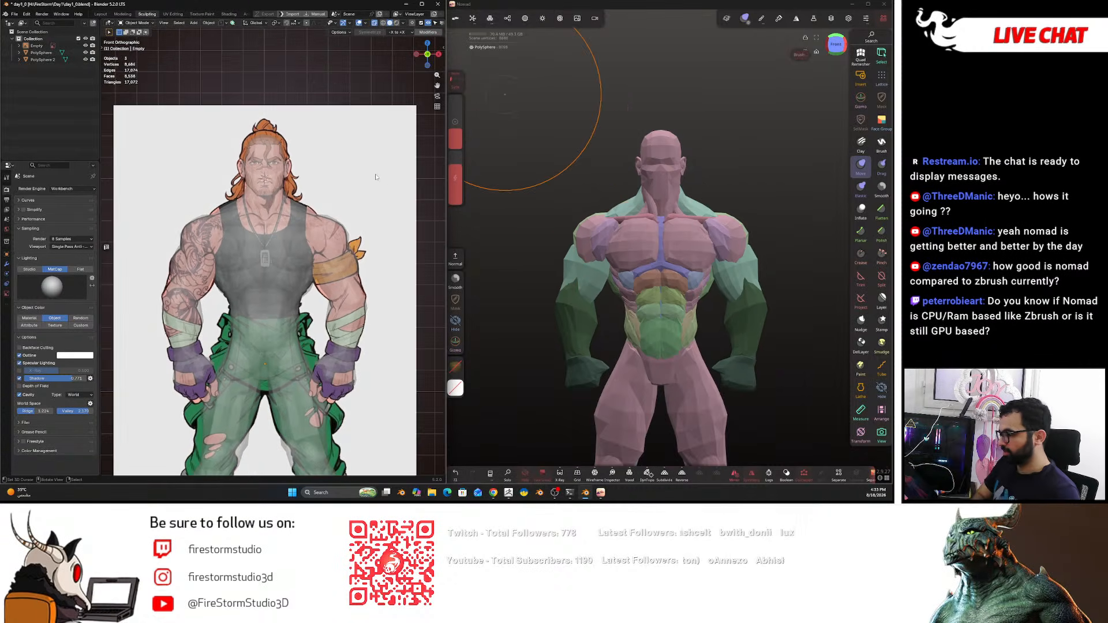
{"action": "key", "text": "alt+z"}
{"action": "scroll", "coordinate": [384, 147], "scroll_direction": "down", "scroll_amount": 2}
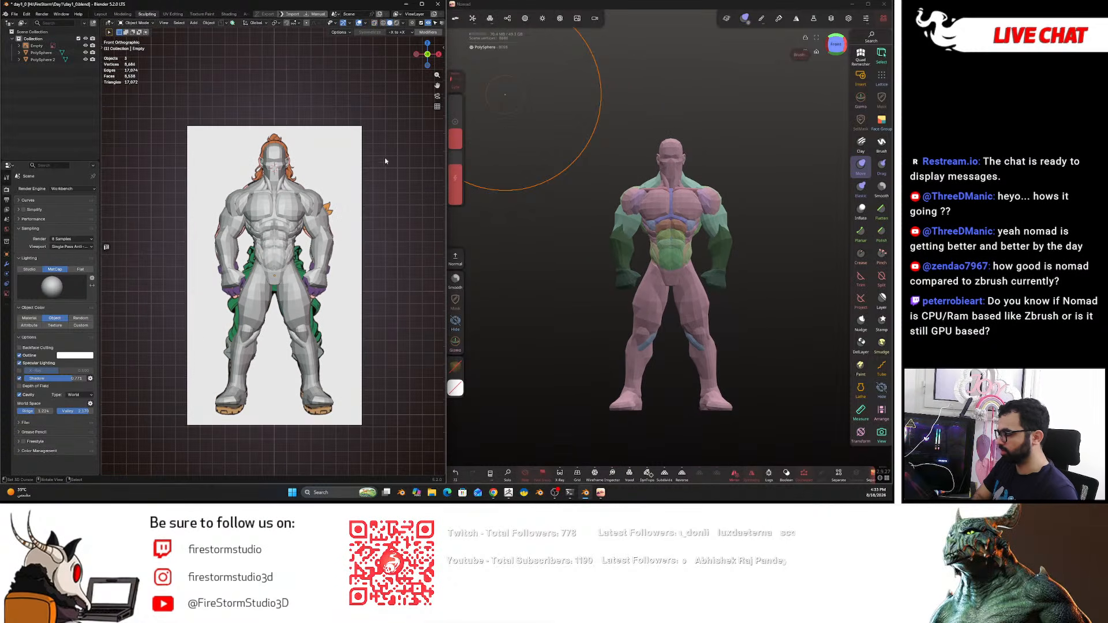
{"action": "scroll", "coordinate": [347, 187], "scroll_direction": "up", "scroll_amount": 1}
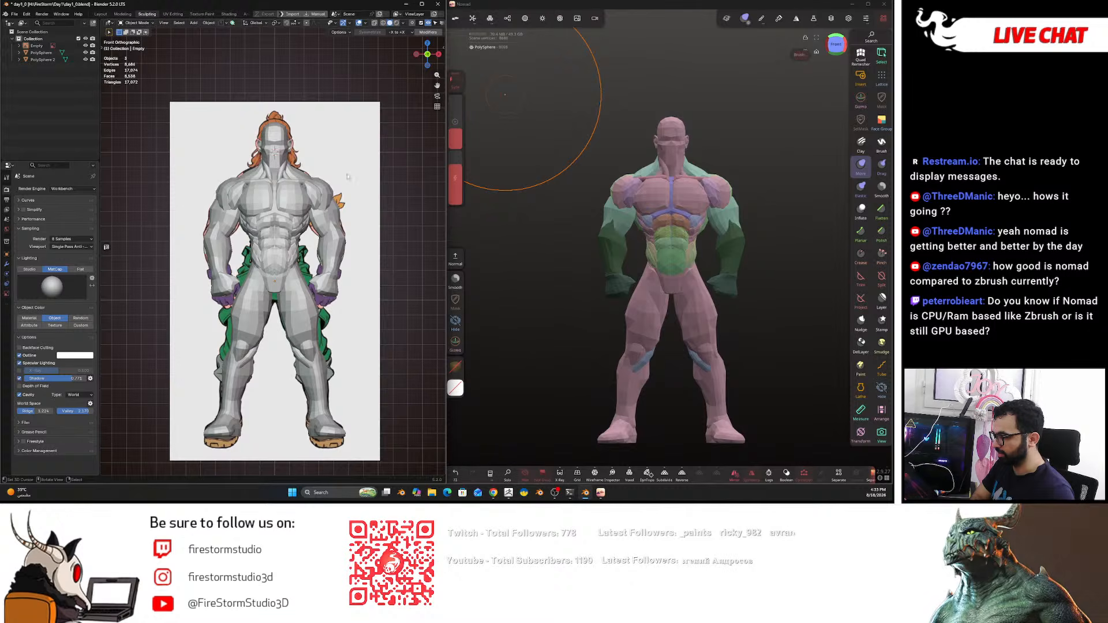
- Turn off Working view syncing in Nomad's Blender link settings and frame the character's upper body
{"action": "left_click", "coordinate": [472, 18]}
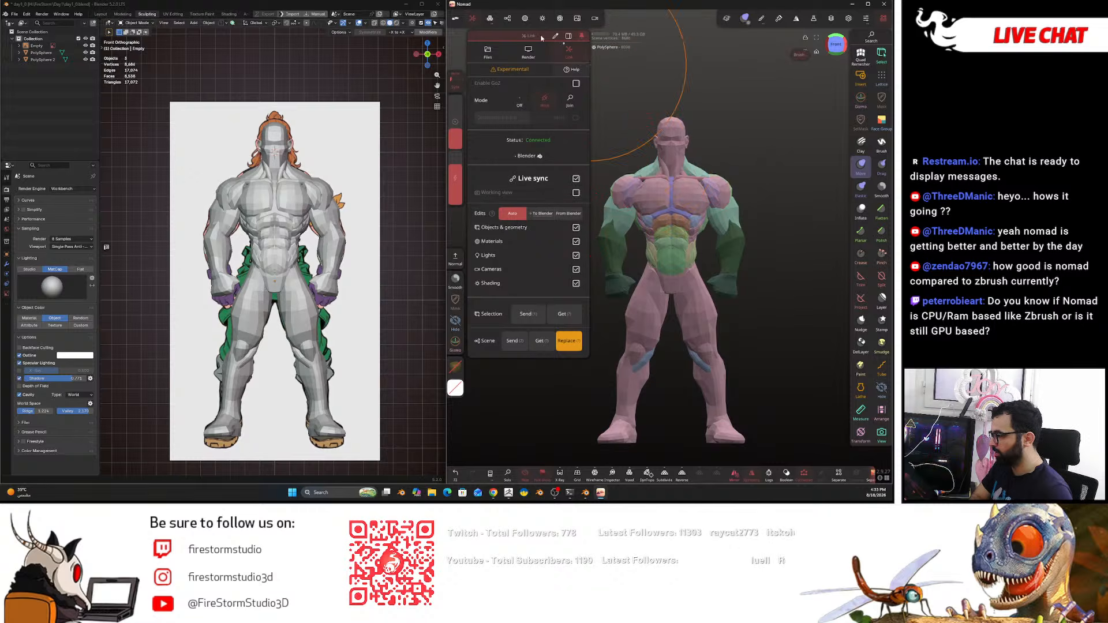
{"action": "left_click", "coordinate": [474, 23]}
{"action": "scroll", "coordinate": [577, 152], "scroll_direction": "up", "scroll_amount": 6}
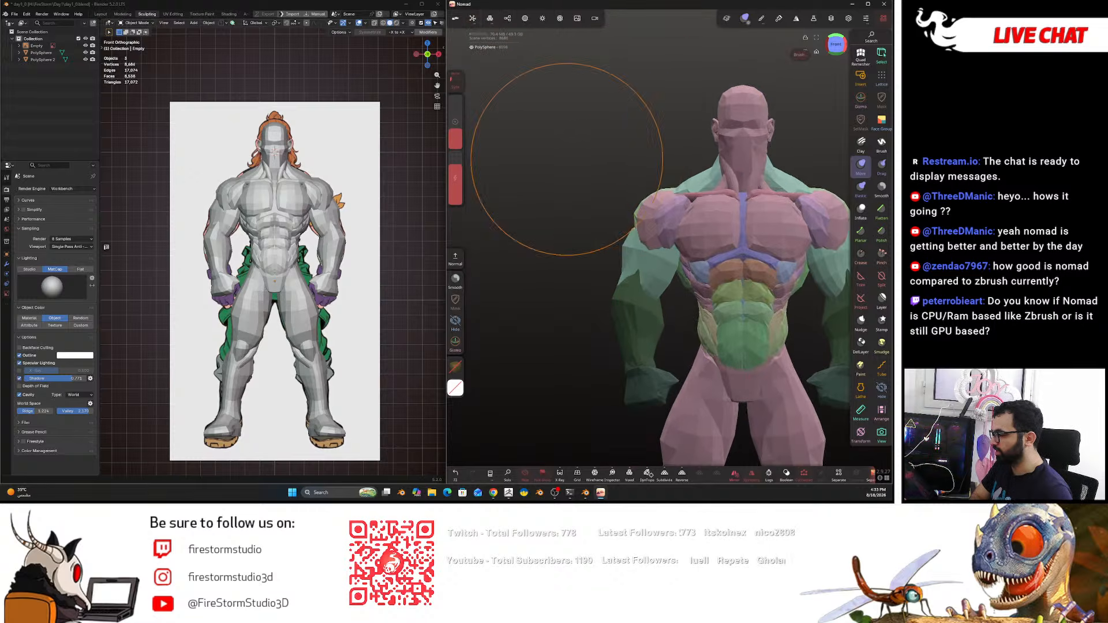
- Select the separate arms object in Nomad and clear the mask from its forearms
{"action": "middle_click_drag", "start_coordinate": [577, 152], "coordinate": [496, 141]}
{"action": "left_click_drag", "start_coordinate": [496, 142], "coordinate": [497, 172]}
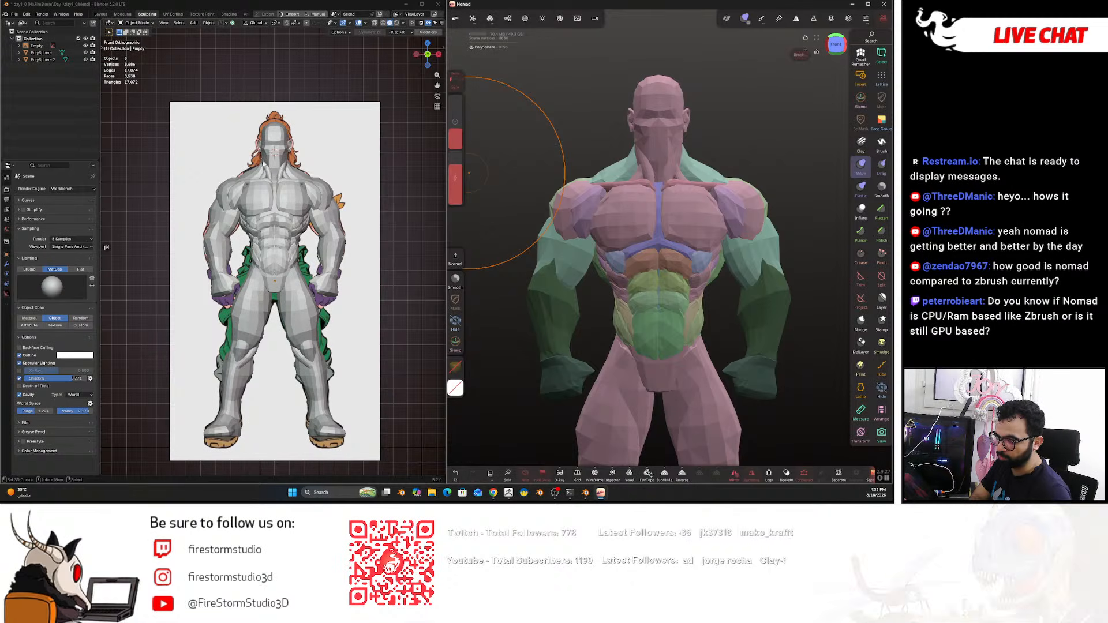
{"action": "middle_click_drag", "start_coordinate": [199, 114], "coordinate": [254, 124]}
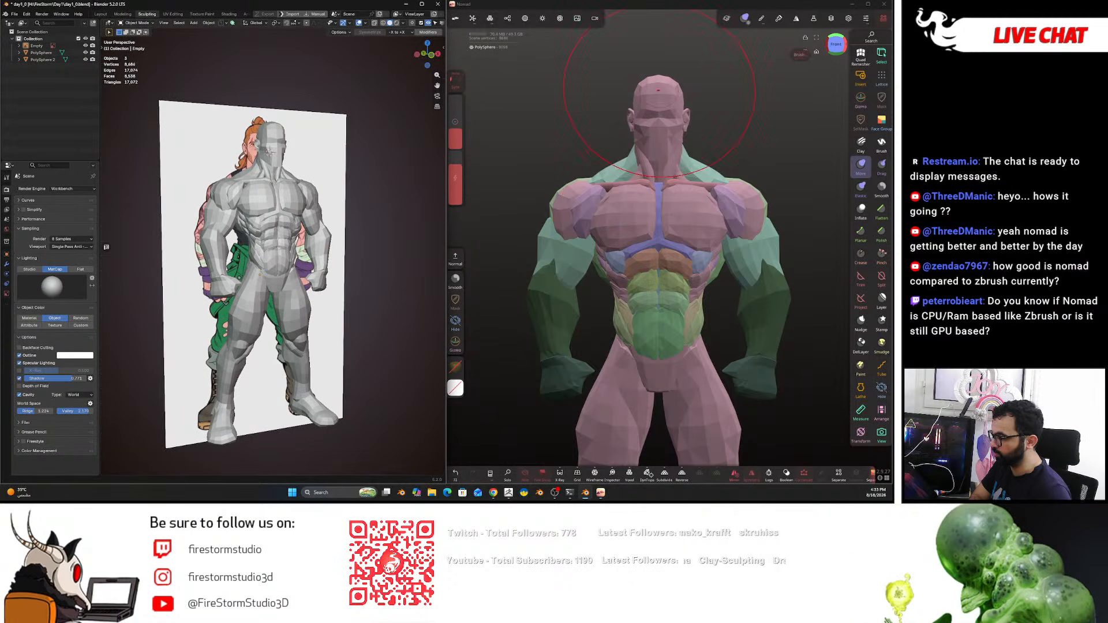
{"action": "scroll", "coordinate": [673, 93], "scroll_direction": "up", "scroll_amount": 6}
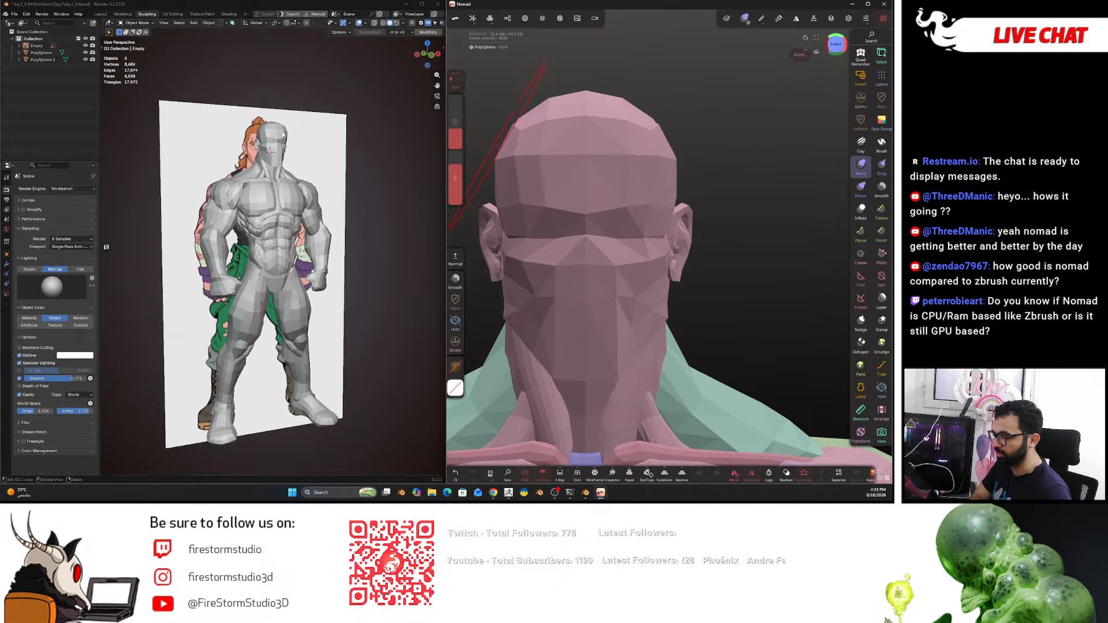
{"action": "key", "text": "ctrl+z"}
{"action": "right_click_drag", "start_coordinate": [759, 247], "coordinate": [762, 320], "text": "ctrl"}
{"action": "right_click_drag", "start_coordinate": [680, 235], "coordinate": [658, 218], "text": "ctrl"}
{"action": "key", "text": "ctrl+z"}
{"action": "mouse_move", "coordinate": [680, 173]}
{"action": "right_mouse_down", "text": "ctrl"}
{"action": "mouse_move", "coordinate": [692, 215]}
{"action": "mouse_move", "coordinate": [665, 182]}
{"action": "right_mouse_up", "text": "ctrl"}
{"action": "left_click", "coordinate": [733, 254]}
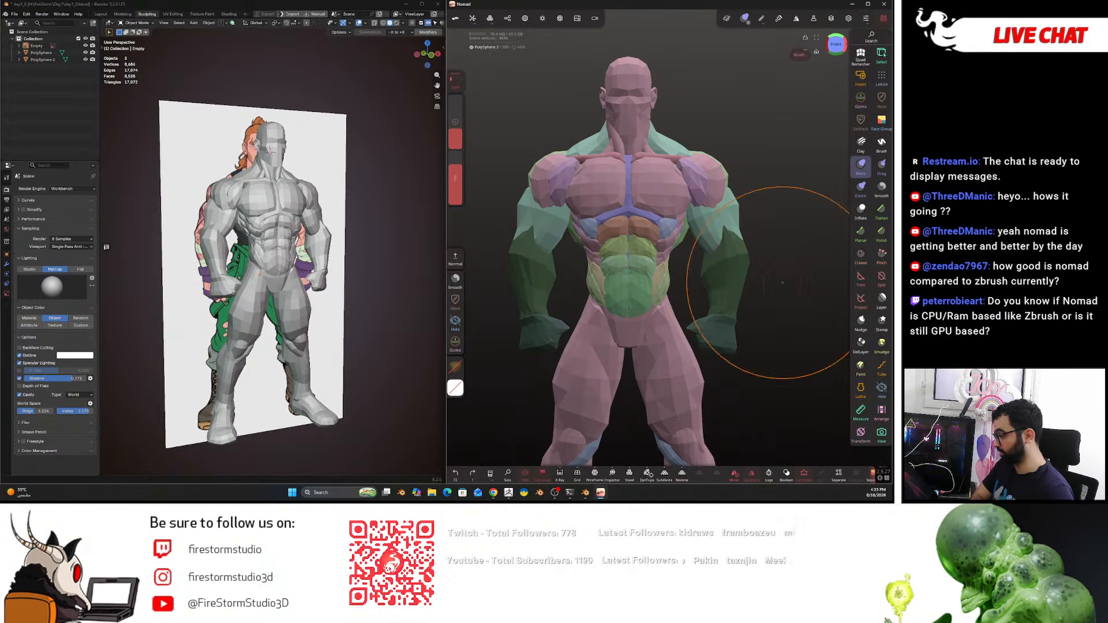
{"action": "left_click_drag", "start_coordinate": [767, 277], "coordinate": [795, 324], "text": "ctrl"}
{"action": "right_click_drag", "start_coordinate": [754, 232], "coordinate": [748, 208], "text": "alt"}
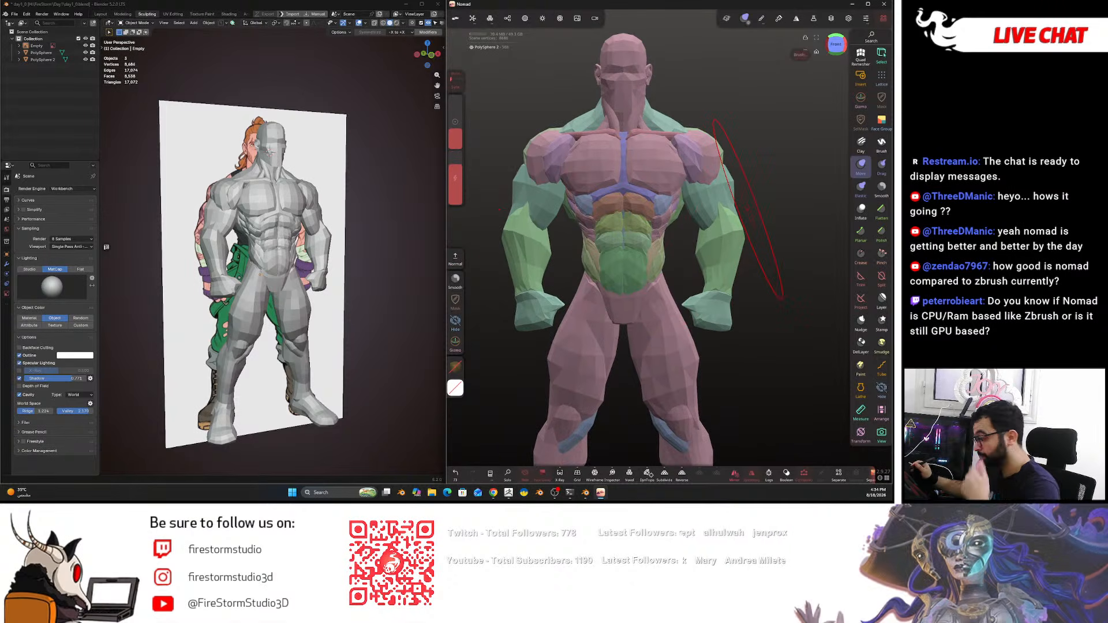
- Turn Working view syncing back on in Nomad's Blender link settings so both viewports follow the same view
{"action": "mouse_move", "coordinate": [755, 128]}
{"action": "right_mouse_down", "text": "alt"}
{"action": "mouse_move", "coordinate": [755, 158]}
{"action": "mouse_move", "coordinate": [707, 159]}
{"action": "mouse_move", "coordinate": [753, 160]}
{"action": "mouse_move", "coordinate": [583, 164]}
{"action": "mouse_move", "coordinate": [588, 181]}
{"action": "right_mouse_up", "text": "alt"}
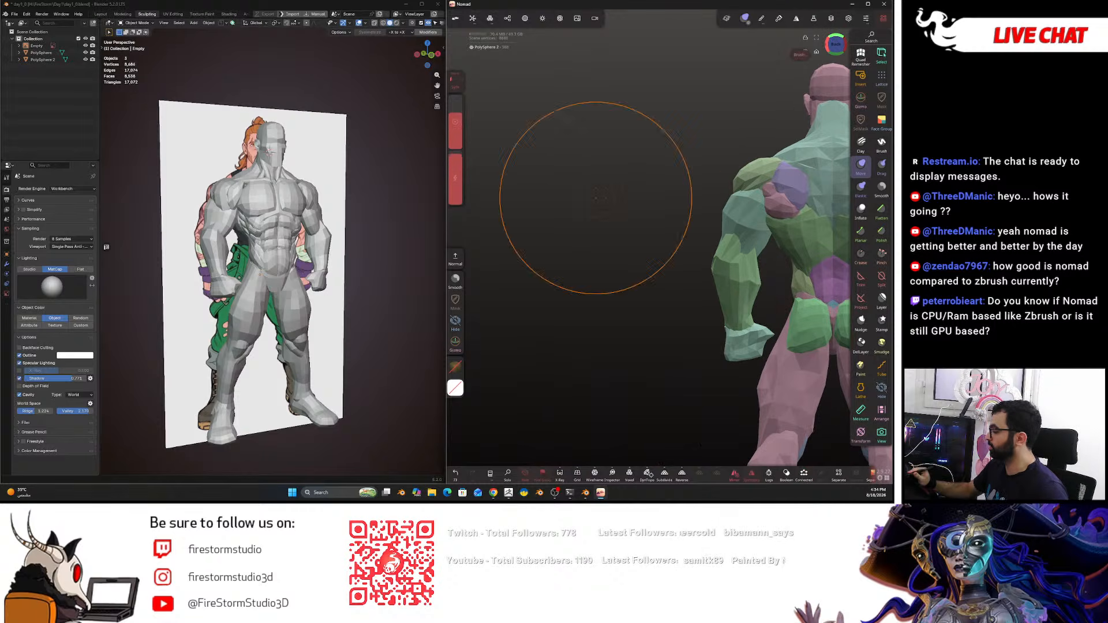
{"action": "mouse_move", "coordinate": [657, 249]}
{"action": "right_mouse_down", "text": "alt"}
{"action": "mouse_move", "coordinate": [567, 275]}
{"action": "mouse_move", "coordinate": [817, 252]}
{"action": "right_mouse_up", "text": "alt"}
{"action": "right_click_drag", "start_coordinate": [585, 280], "coordinate": [650, 238], "text": "alt"}
{"action": "mouse_move", "coordinate": [651, 239]}
{"action": "right_mouse_down"}
{"action": "mouse_move", "coordinate": [628, 236]}
{"action": "mouse_move", "coordinate": [724, 215]}
{"action": "mouse_move", "coordinate": [742, 182]}
{"action": "right_mouse_up"}
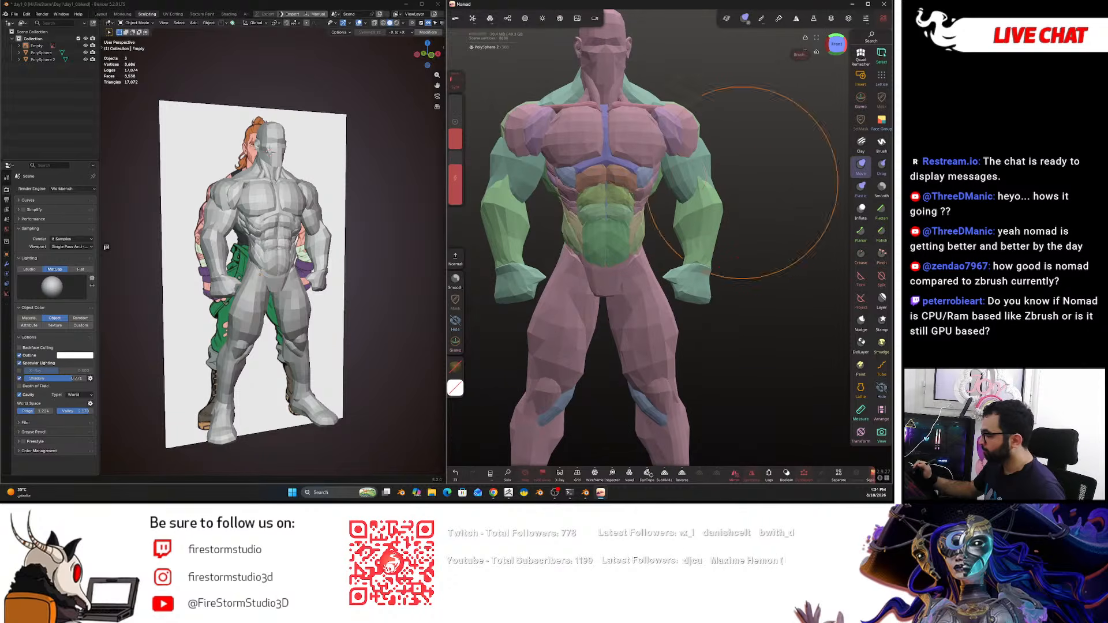
{"action": "left_click", "coordinate": [472, 19]}
{"action": "left_click", "coordinate": [576, 193]}
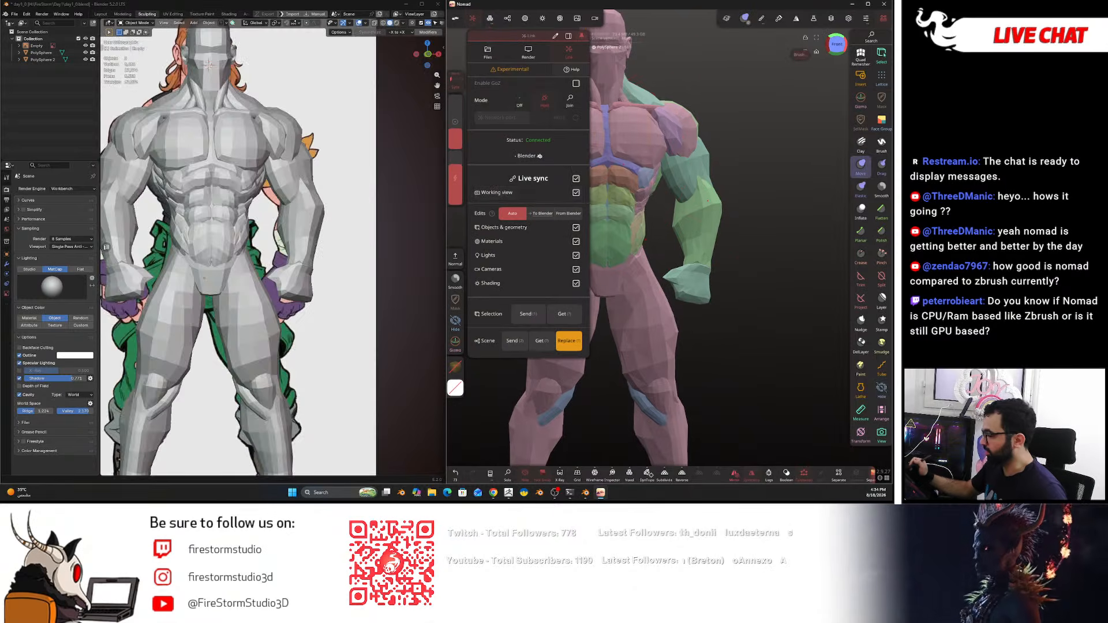
{"action": "right_click_drag", "start_coordinate": [760, 170], "coordinate": [754, 169], "text": "alt"}
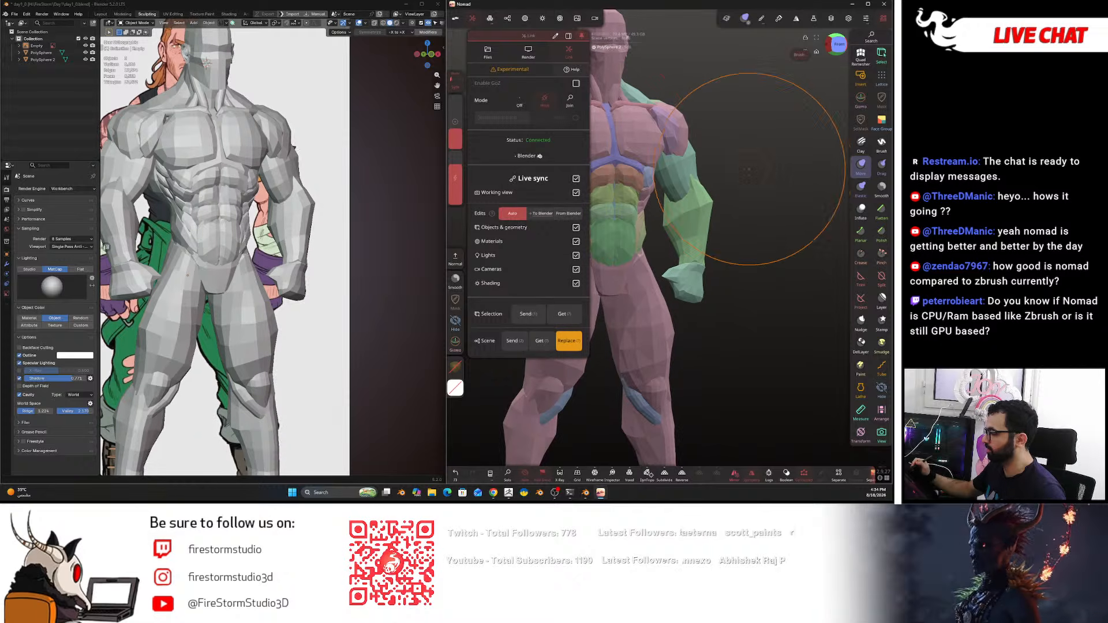
- Turn off Orthographic display for the reference image in Blender and dismiss Nomad's link settings
{"action": "left_click", "coordinate": [309, 96]}
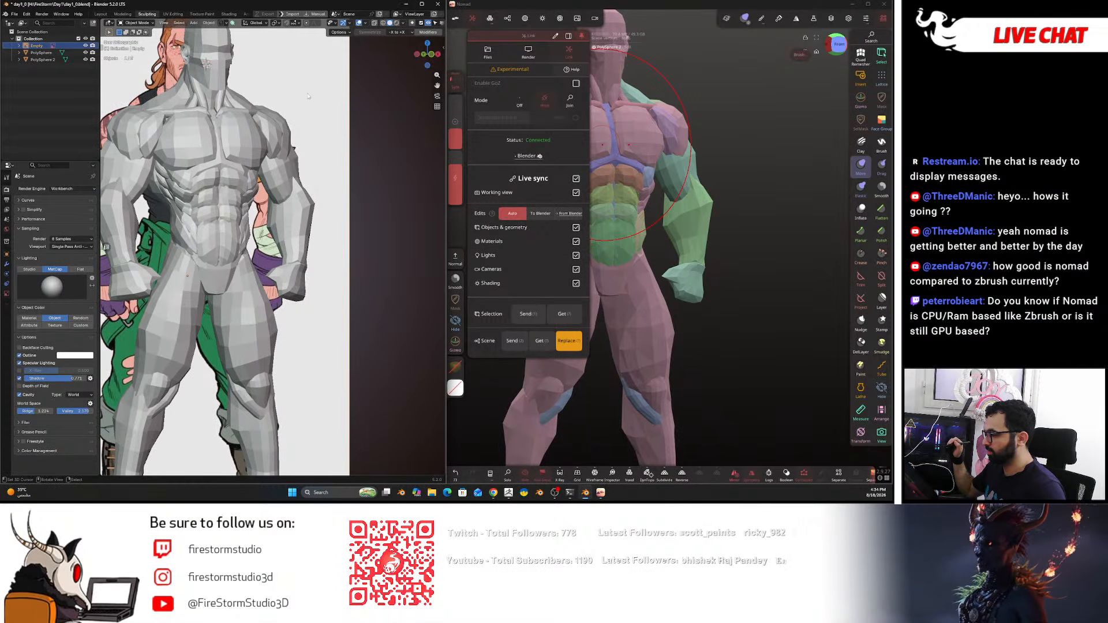
{"action": "left_click", "coordinate": [6, 292]}
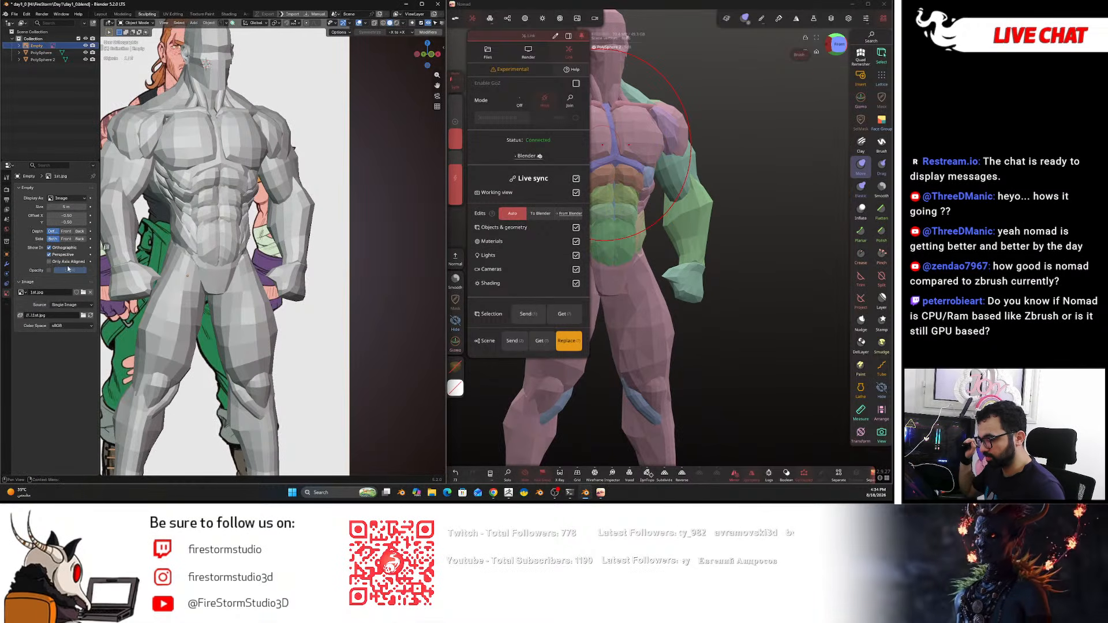
{"action": "left_click", "coordinate": [63, 248]}
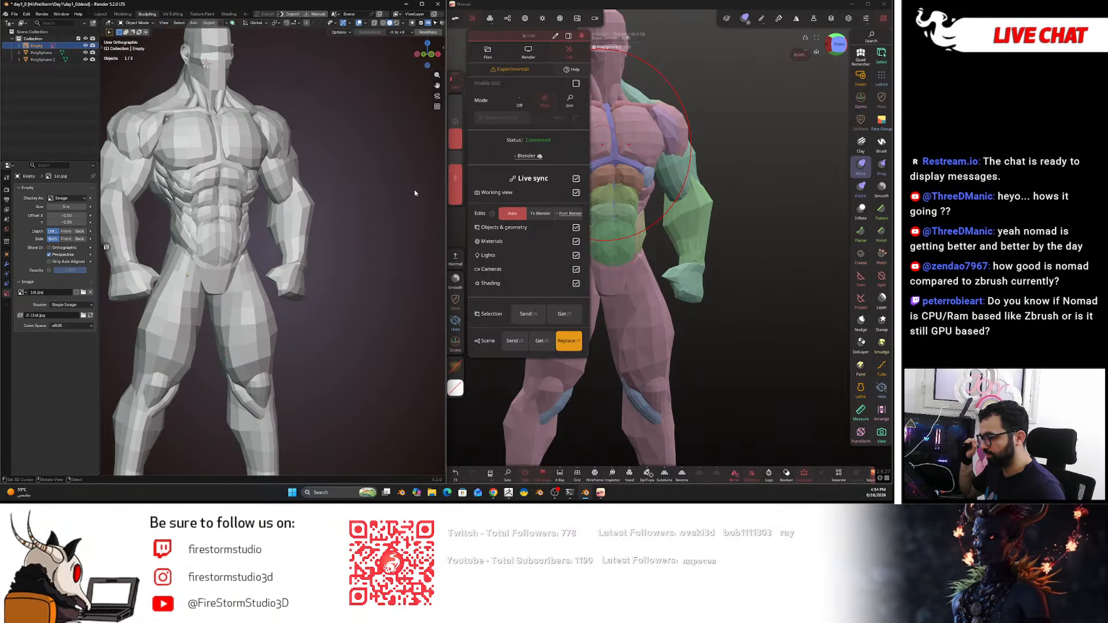
{"action": "left_click", "coordinate": [474, 19]}
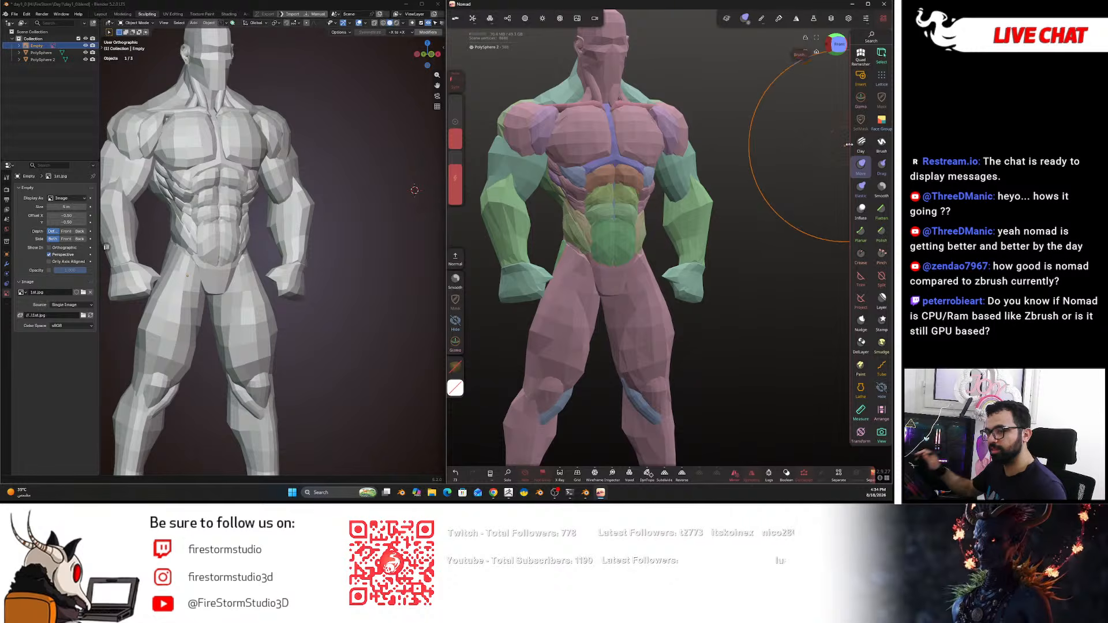
- Select the main body in Nomad and isolate it from the separate arms
{"action": "left_click_drag", "start_coordinate": [745, 174], "coordinate": [741, 172]}
{"action": "middle_click_drag", "start_coordinate": [741, 171], "coordinate": [776, 243]}
{"action": "key", "text": "ctrl+z"}
{"action": "left_click_drag", "start_coordinate": [777, 242], "coordinate": [773, 249]}
{"action": "right_click", "coordinate": [699, 174]}
{"action": "middle_click_drag", "start_coordinate": [699, 174], "coordinate": [690, 120]}
{"action": "key", "text": "i"}
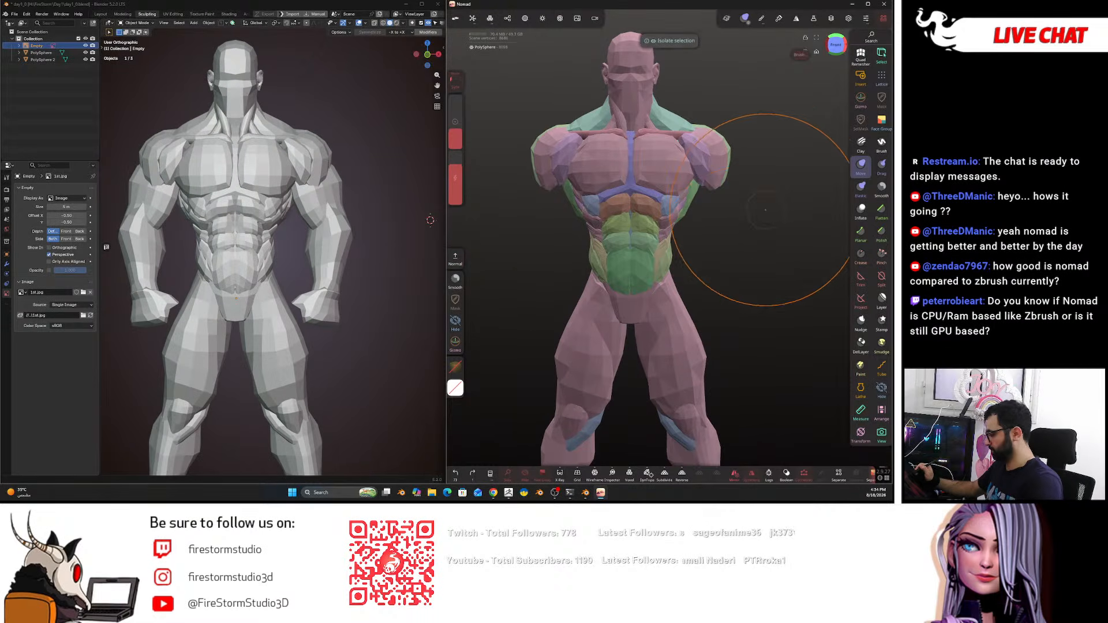
- Try adjusting the character's left thigh with masking and the Move brush, undoing each attempt
{"action": "middle_click_drag", "start_coordinate": [732, 293], "coordinate": [731, 166]}
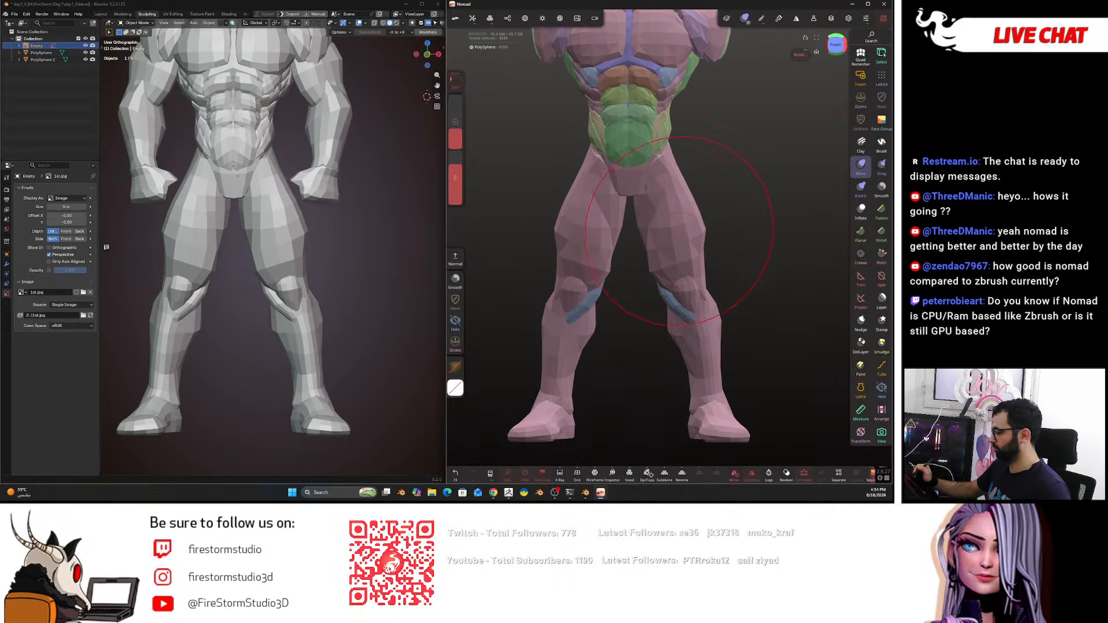
{"action": "left_click", "coordinate": [684, 254], "text": "ctrl"}
{"action": "key", "text": "ctrl+z"}
{"action": "left_click", "coordinate": [702, 327], "text": "ctrl"}
{"action": "key", "text": "ctrl+z"}
{"action": "mouse_move", "coordinate": [708, 242]}
{"action": "left_mouse_down"}
{"action": "mouse_move", "coordinate": [697, 240]}
{"action": "mouse_move", "coordinate": [743, 209]}
{"action": "left_mouse_up"}
{"action": "key", "text": "ctrl+z"}
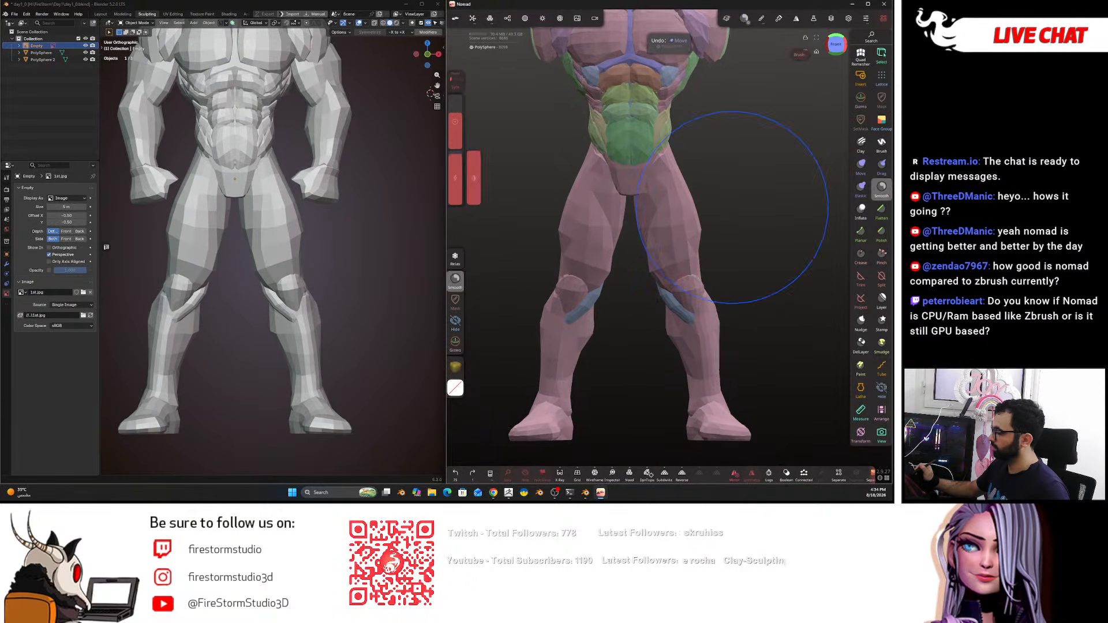
- Try pulling the thigh outward with everything else masked, then undo it and show all objects again
{"action": "right_click_drag", "start_coordinate": [690, 174], "coordinate": [671, 294], "text": "ctrl"}
{"action": "right_click_drag", "start_coordinate": [713, 238], "coordinate": [641, 235]}
{"action": "left_click", "coordinate": [708, 235], "text": "ctrl"}
{"action": "left_click", "coordinate": [786, 204], "text": "ctrl"}
{"action": "left_click_drag", "start_coordinate": [741, 238], "coordinate": [776, 225]}
{"action": "key", "text": "ctrl+z"}
{"action": "left_click", "coordinate": [796, 223], "text": "ctrl"}
{"action": "mouse_move", "coordinate": [796, 223]}
{"action": "right_mouse_down"}
{"action": "mouse_move", "coordinate": [769, 230]}
{"action": "mouse_move", "coordinate": [684, 208]}
{"action": "mouse_move", "coordinate": [482, 233]}
{"action": "mouse_move", "coordinate": [636, 225]}
{"action": "mouse_move", "coordinate": [661, 248]}
{"action": "right_mouse_up"}
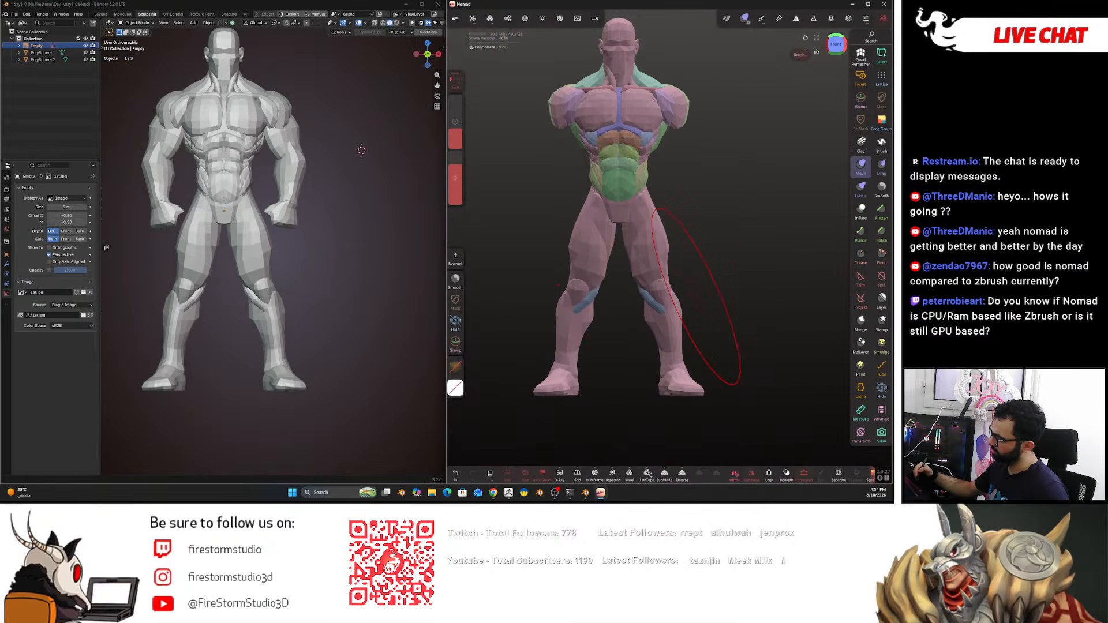
{"action": "left_click", "coordinate": [704, 256], "text": "ctrl+shift"}
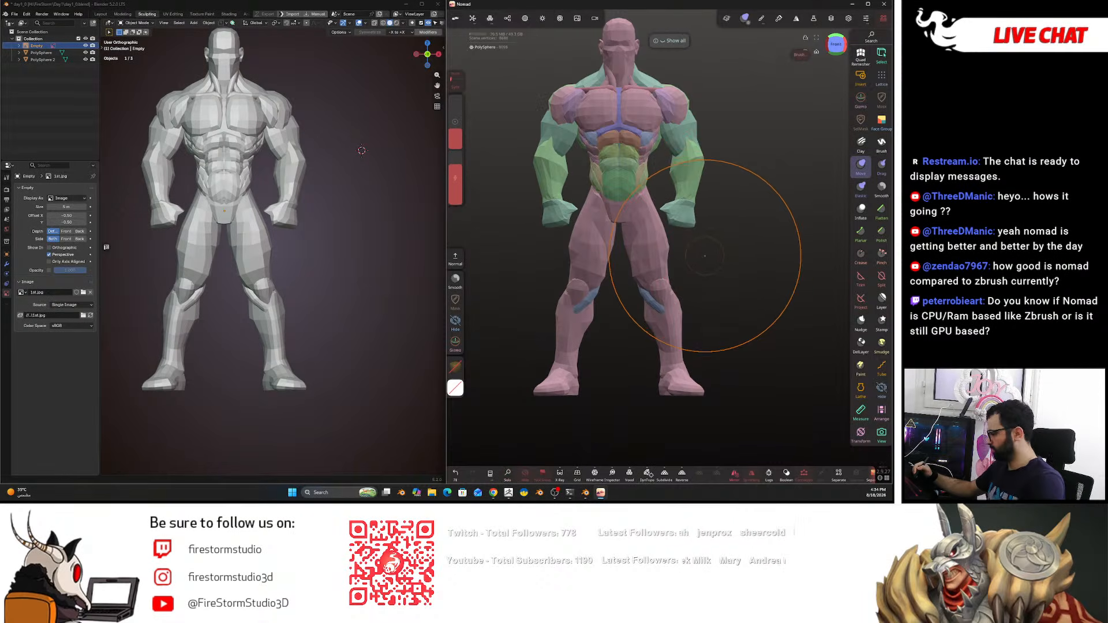
- Isolate the body again and try a Move brush stroke on the outer thigh from an angled view
{"action": "mouse_move", "coordinate": [732, 218]}
{"action": "right_mouse_down"}
{"action": "mouse_move", "coordinate": [693, 251]}
{"action": "mouse_move", "coordinate": [729, 249]}
{"action": "mouse_move", "coordinate": [713, 237]}
{"action": "mouse_move", "coordinate": [748, 202]}
{"action": "right_mouse_up"}
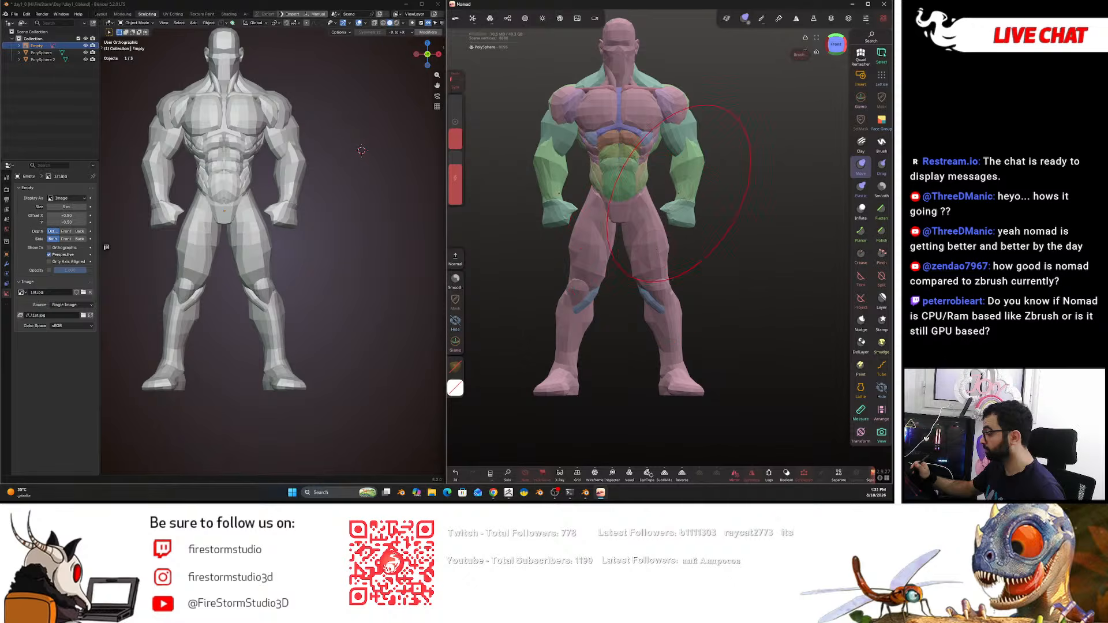
{"action": "key", "text": "i"}
{"action": "mouse_move", "coordinate": [675, 204]}
{"action": "right_mouse_down"}
{"action": "mouse_move", "coordinate": [670, 283]}
{"action": "mouse_move", "coordinate": [687, 291]}
{"action": "mouse_move", "coordinate": [592, 286]}
{"action": "right_mouse_up"}
{"action": "left_click_drag", "start_coordinate": [741, 233], "coordinate": [761, 231]}
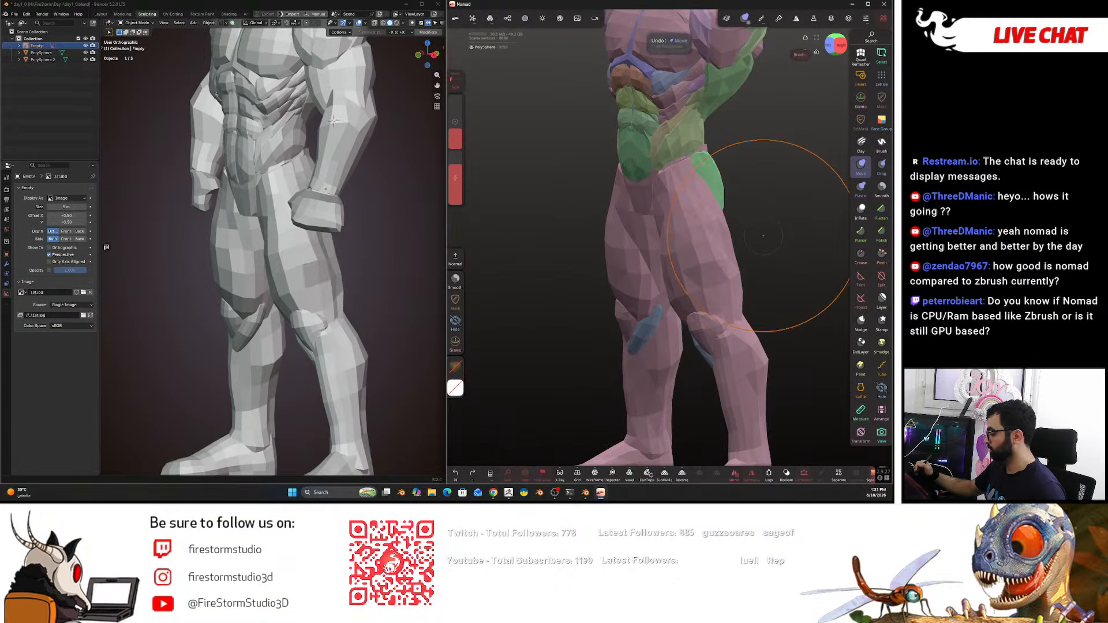
{"action": "right_click_drag", "start_coordinate": [800, 237], "coordinate": [845, 246]}
{"action": "key", "text": "ctrl+z"}
- Mask all of the body except the thighs and try shifting them along the depth axis with the Gizmo in side view
{"action": "right_click_drag", "start_coordinate": [735, 268], "coordinate": [623, 271]}
{"action": "middle_click_drag", "start_coordinate": [283, 98], "coordinate": [160, 72], "text": "shift"}
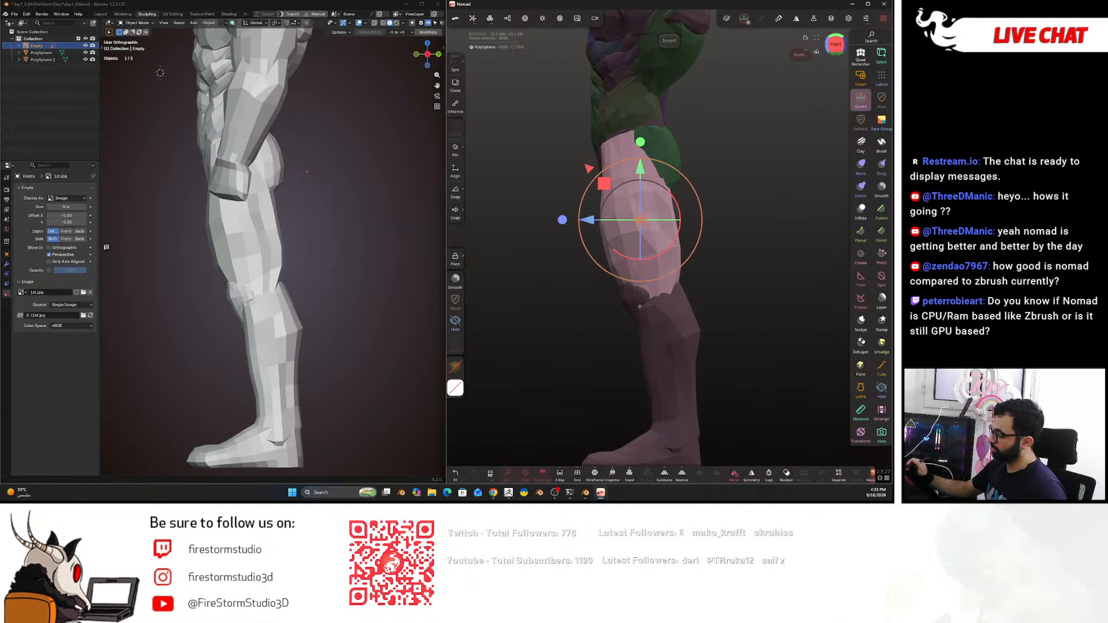
{"action": "key", "text": "ctrl"}
{"action": "left_click_drag", "start_coordinate": [589, 218], "coordinate": [601, 223], "text": "ctrl"}
{"action": "key", "text": "ctrl+z"}
{"action": "key", "text": "ctrl+z"}
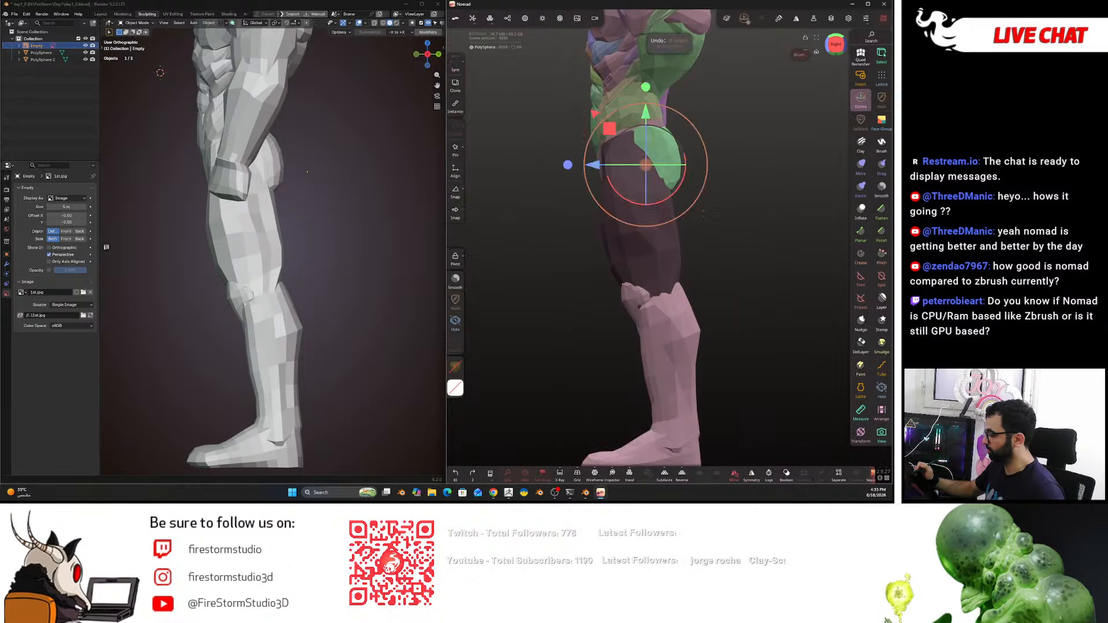
- Invert the mask to free the thighs again and try moving a clone of the body forward with the Gizmo
{"action": "left_click", "coordinate": [718, 209], "text": "ctrl"}
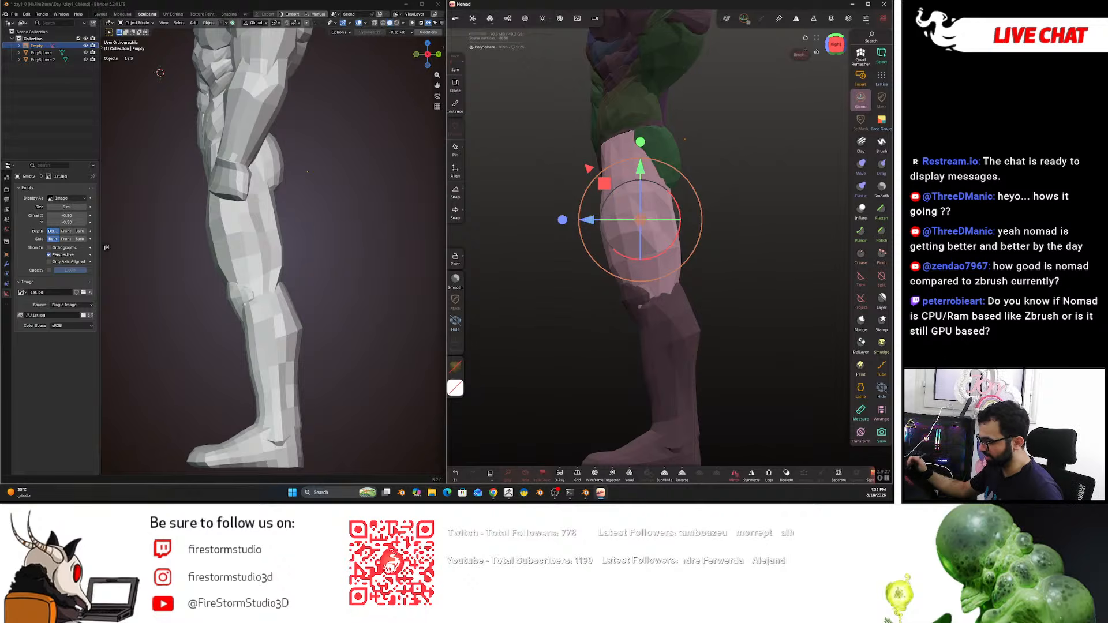
{"action": "left_click", "coordinate": [455, 85]}
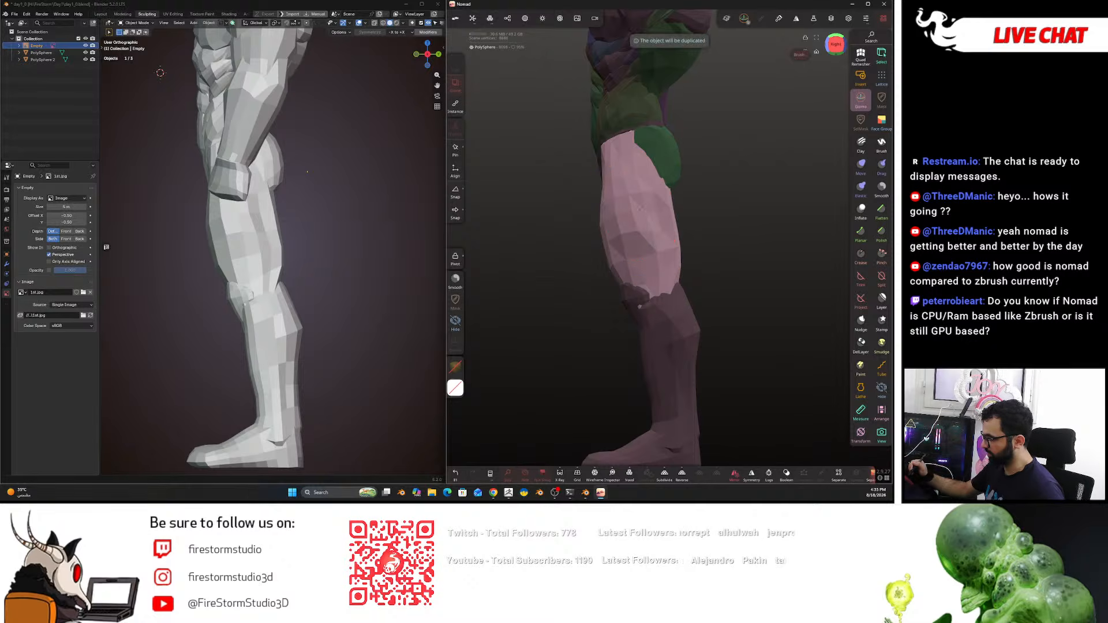
{"action": "left_click", "coordinate": [507, 18]}
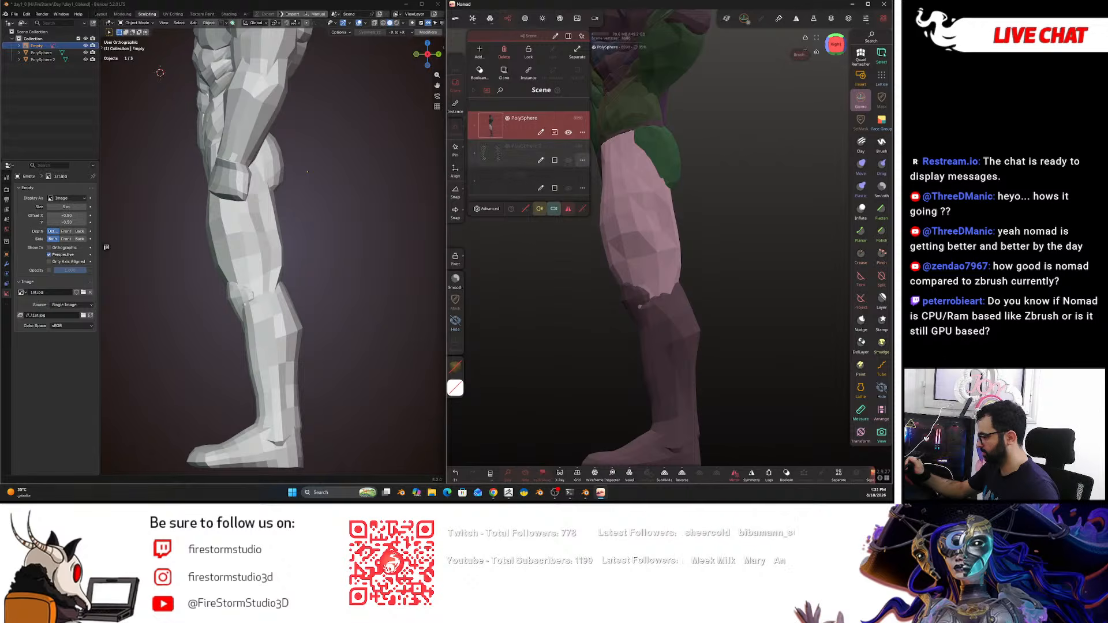
{"action": "left_click", "coordinate": [508, 19]}
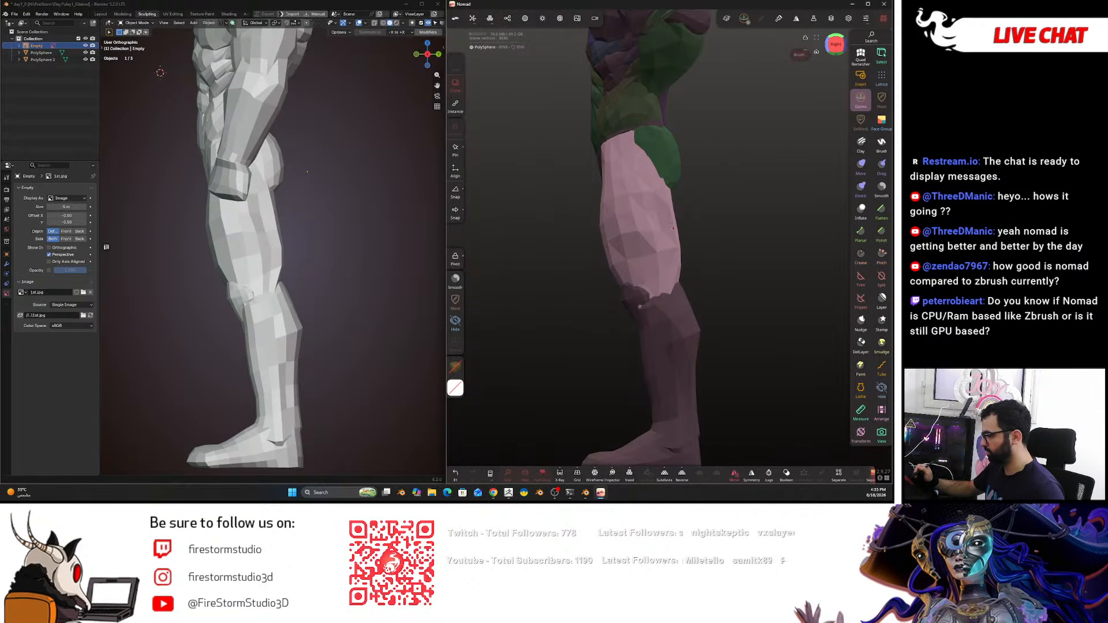
{"action": "mouse_move", "coordinate": [767, 259]}
{"action": "left_mouse_down"}
{"action": "mouse_move", "coordinate": [716, 259]}
{"action": "mouse_move", "coordinate": [767, 260]}
{"action": "left_mouse_up"}
{"action": "left_click_drag", "start_coordinate": [585, 220], "coordinate": [538, 223]}
{"action": "key", "text": "ctrl+z"}
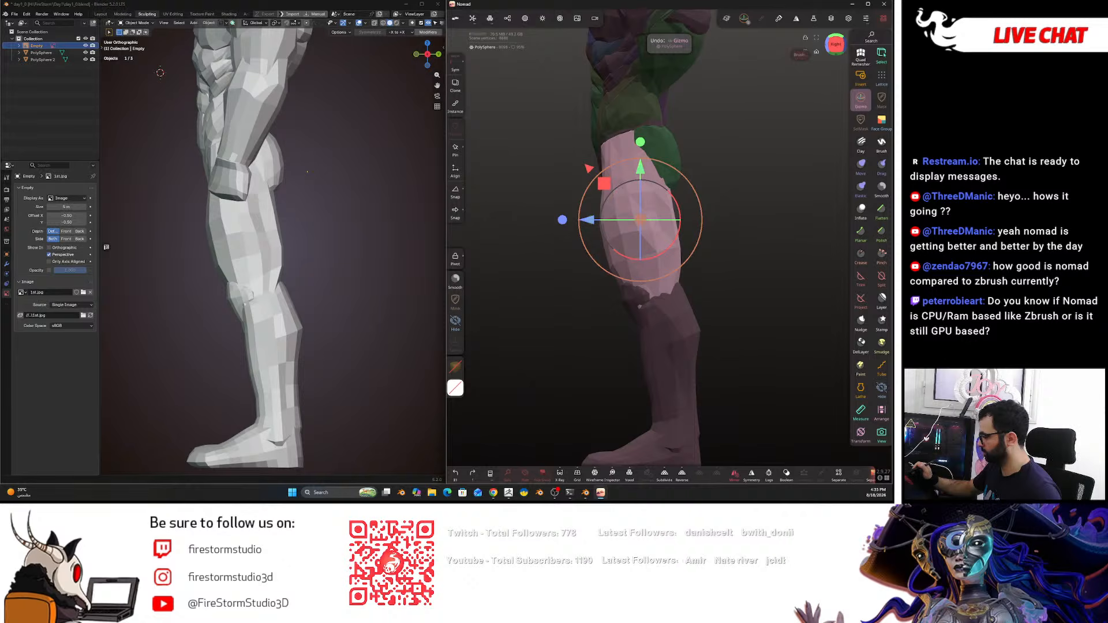
- Try the Gizmo's Clone option once more on the thighs, then undo back to the unmasked body
{"action": "left_click", "coordinate": [456, 85]}
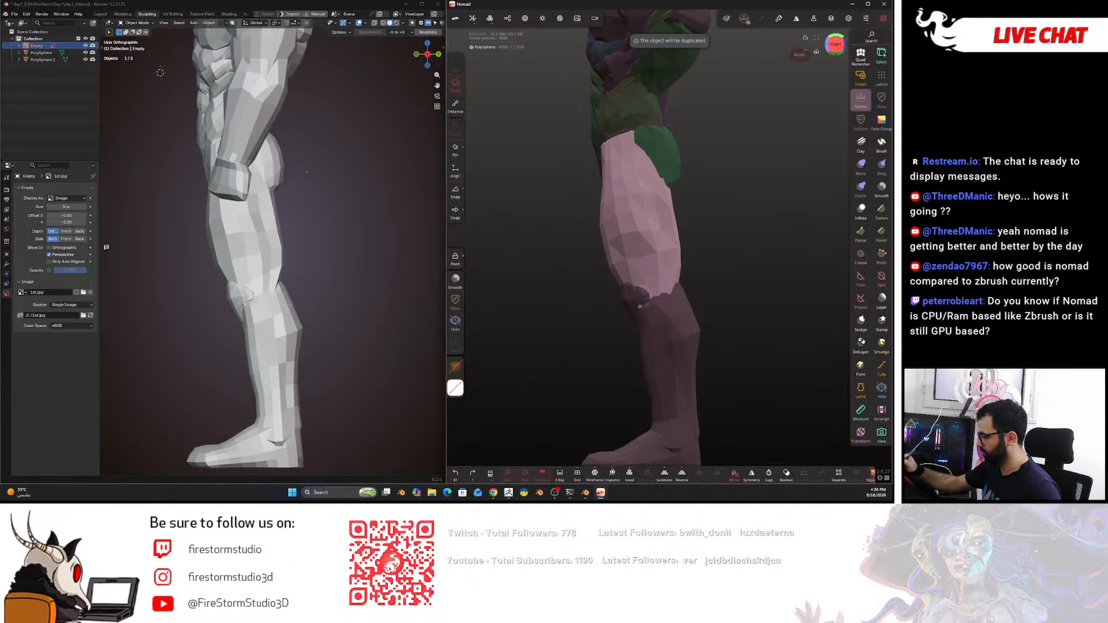
{"action": "left_click_drag", "start_coordinate": [674, 232], "coordinate": [722, 233]}
{"action": "key", "text": "ctrl+z"}
{"action": "key", "text": "ctrl+z"}
{"action": "key", "text": "ctrl+z"}
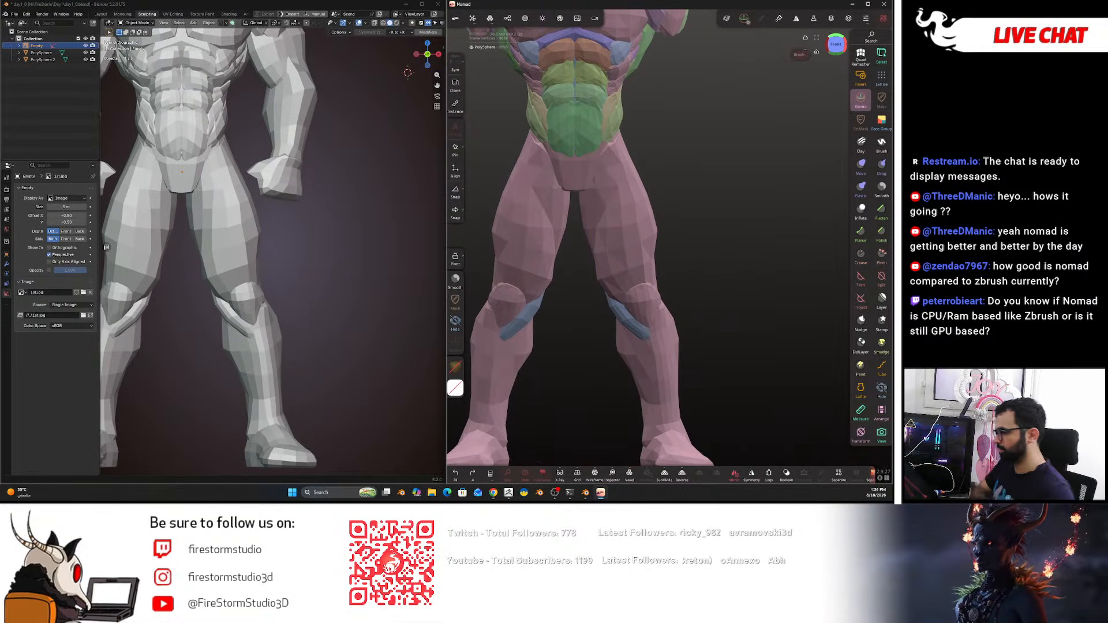
- Show all objects in Nomad again and check the scene's object list
{"action": "middle_click_drag", "start_coordinate": [352, 231], "coordinate": [343, 306], "text": "ctrl"}
{"action": "middle_click_drag", "start_coordinate": [296, 250], "coordinate": [530, 271], "text": "ctrl"}
{"action": "left_click_drag", "start_coordinate": [692, 156], "coordinate": [536, 127]}
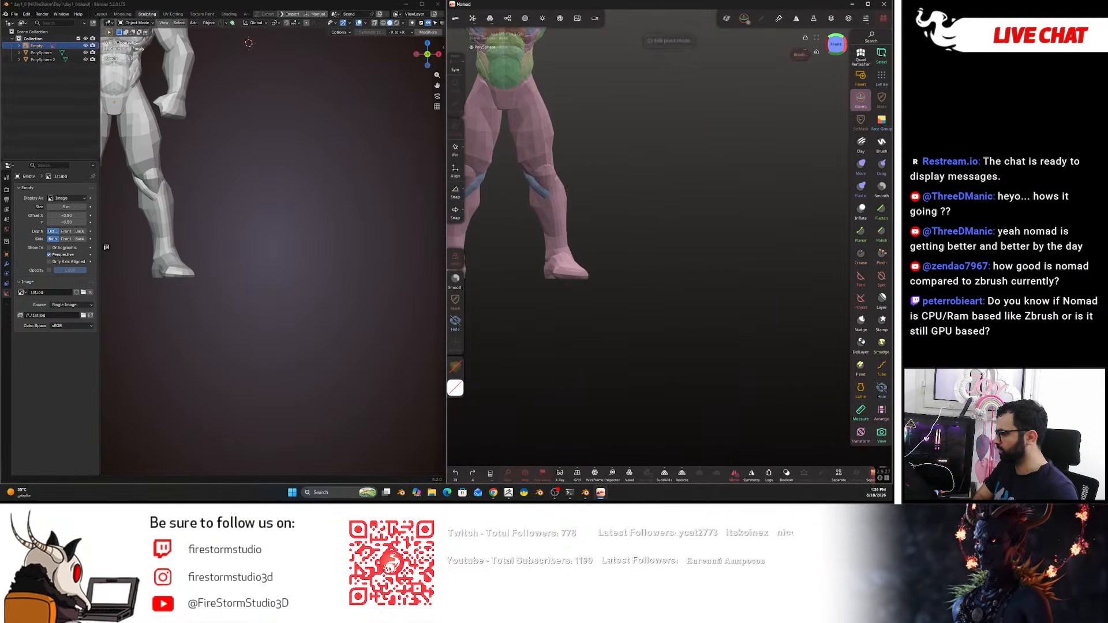
{"action": "left_click_drag", "start_coordinate": [519, 35], "coordinate": [554, 77], "text": "alt"}
{"action": "middle_click_drag", "start_coordinate": [262, 57], "coordinate": [312, 119], "text": "shift"}
{"action": "left_click", "coordinate": [508, 18]}
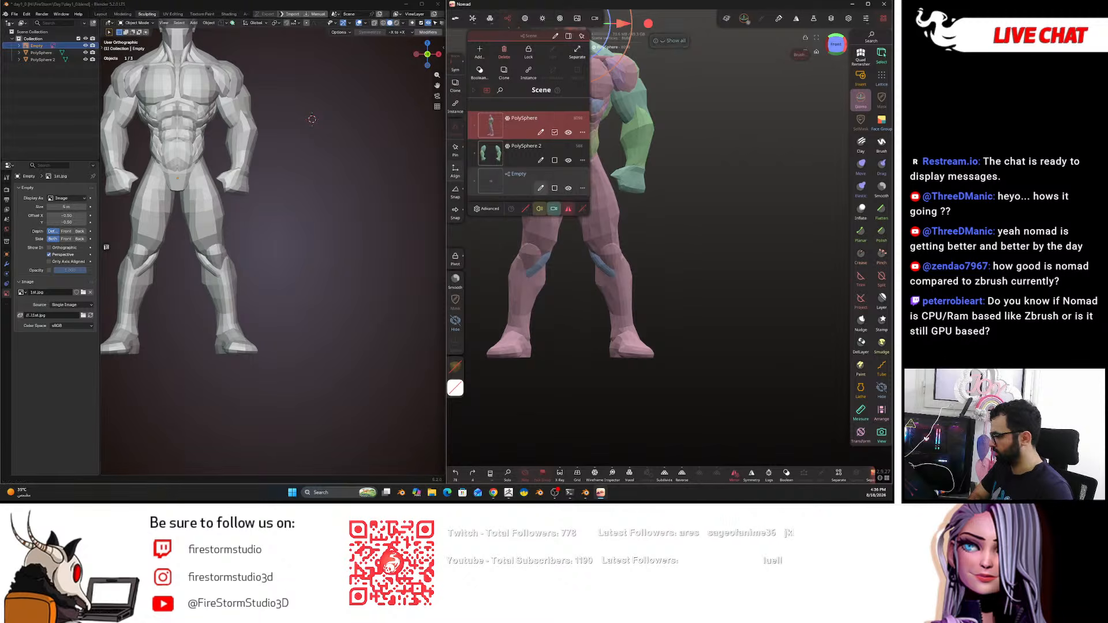
{"action": "left_click", "coordinate": [509, 18]}
- Reposition the Gizmo from the head onto the front of the character's left thigh
{"action": "left_click_drag", "start_coordinate": [730, 167], "coordinate": [794, 284], "text": "alt"}
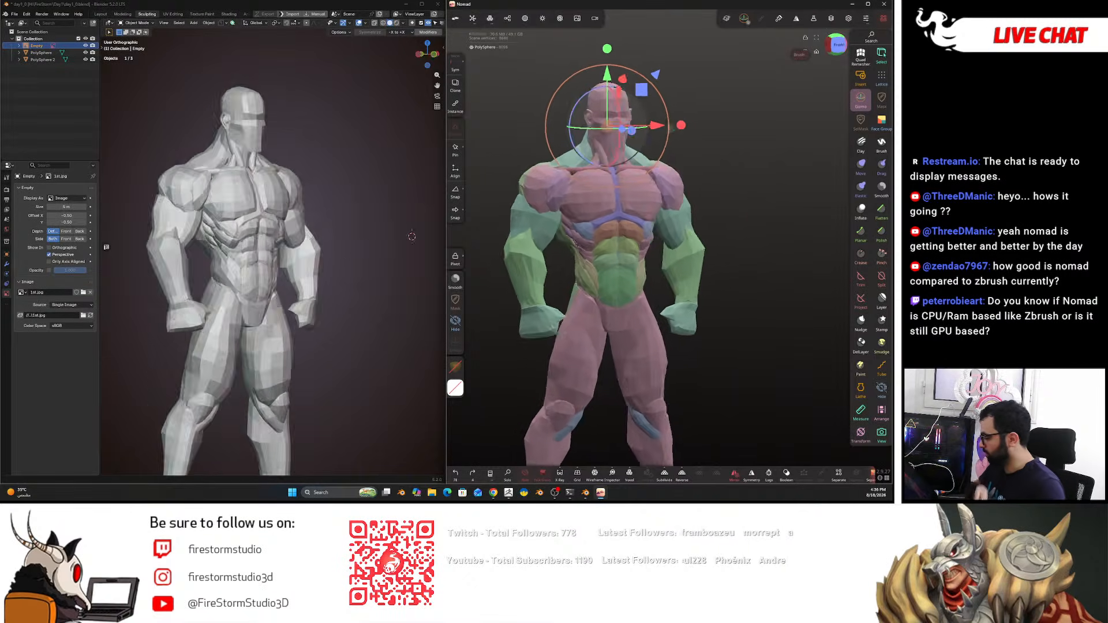
{"action": "key", "text": "alt"}
{"action": "key", "text": "alt"}
{"action": "left_click", "coordinate": [672, 305], "text": "alt"}
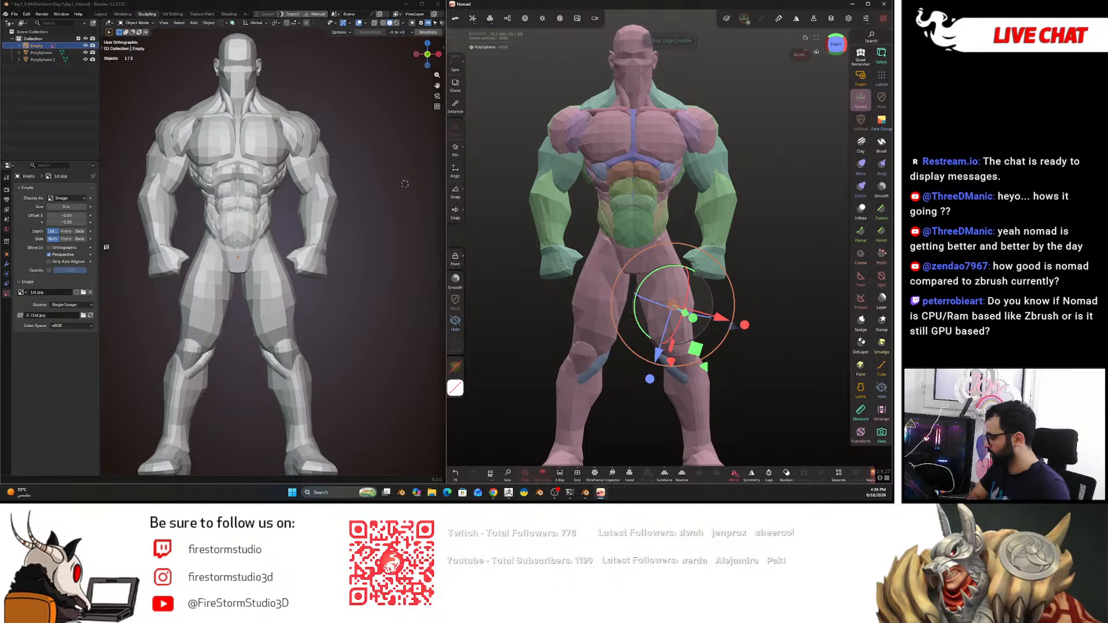
- Switch to the Move brush and mask all of the body except the thighs
{"action": "left_click", "coordinate": [861, 167]}
{"action": "mouse_move", "coordinate": [698, 254]}
{"action": "right_mouse_down", "text": "ctrl"}
{"action": "mouse_move", "coordinate": [658, 291]}
{"action": "mouse_move", "coordinate": [675, 253]}
{"action": "right_mouse_up", "text": "ctrl"}
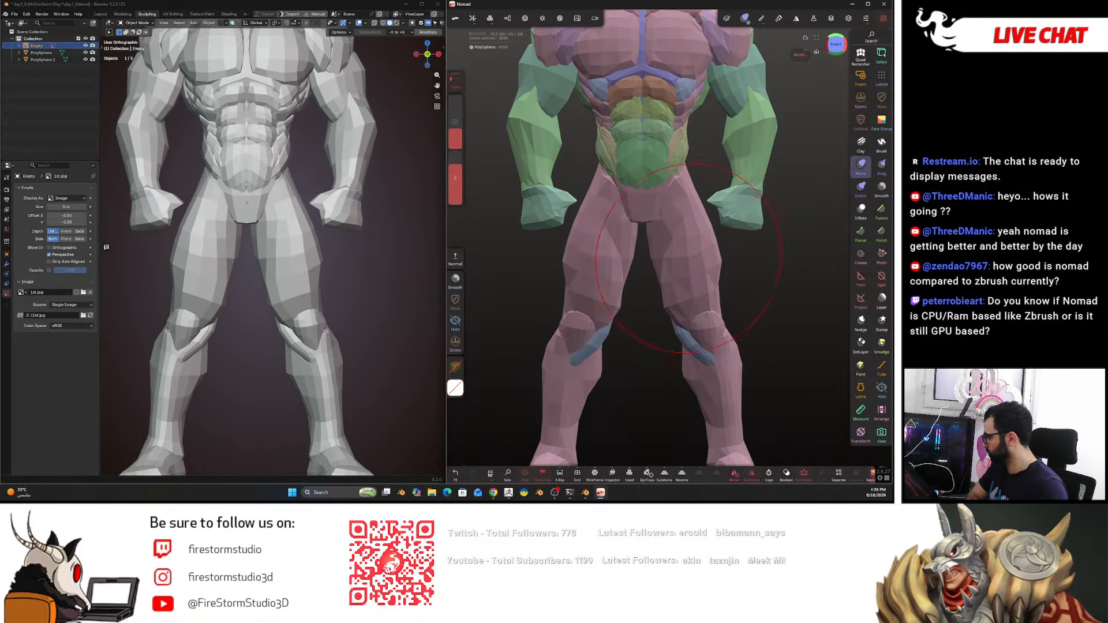
{"action": "left_click", "coordinate": [686, 279], "text": "ctrl"}
{"action": "left_click", "coordinate": [768, 280], "text": "ctrl"}
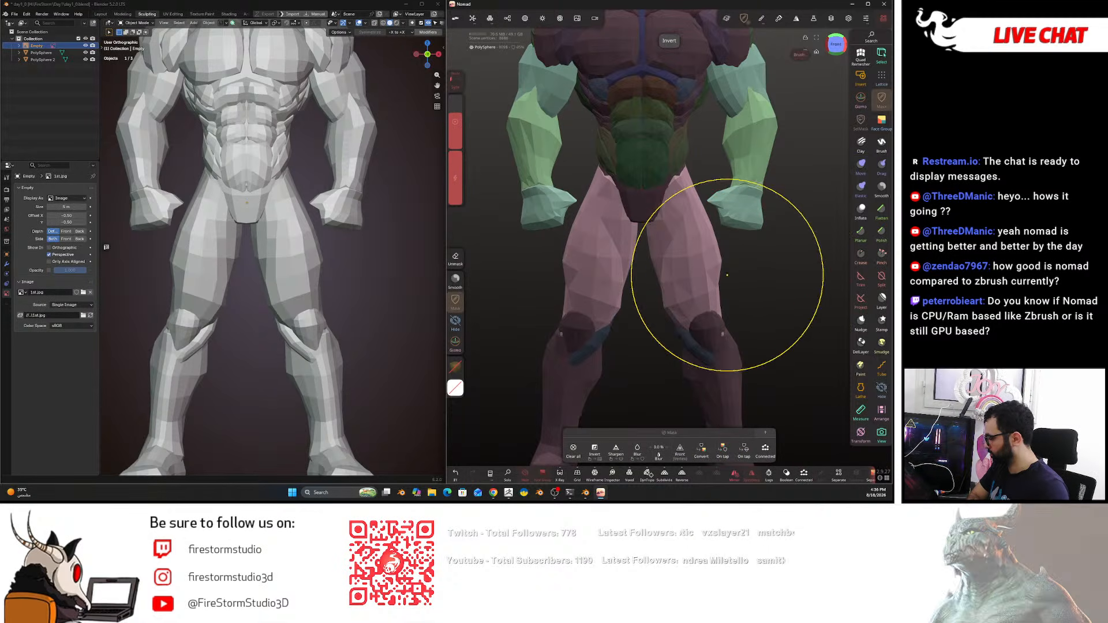
{"action": "key", "text": "ctrl+shift"}
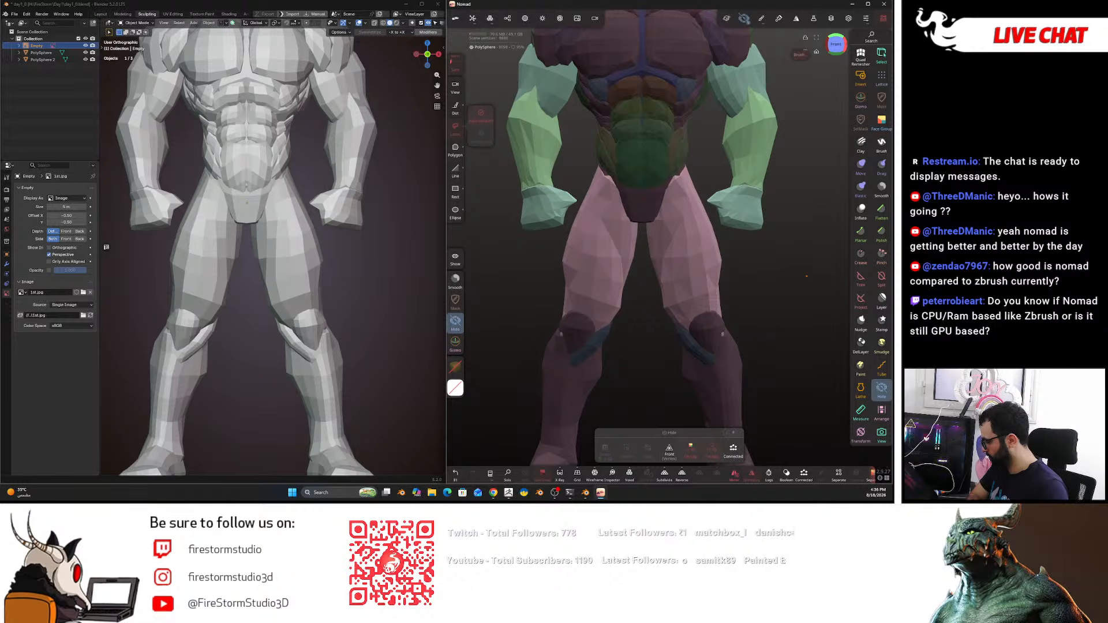
{"action": "key", "text": "ctrl"}
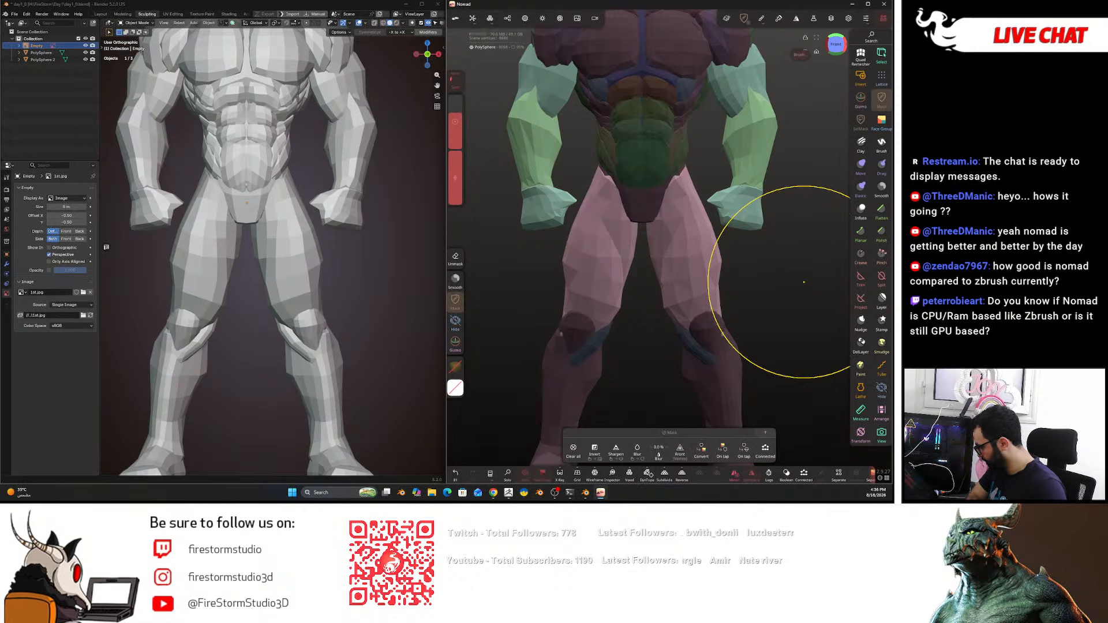
{"action": "left_click_drag", "start_coordinate": [824, 283], "coordinate": [655, 268]}
{"action": "key", "text": "ctrl"}
{"action": "key", "text": "ctrl+shift"}
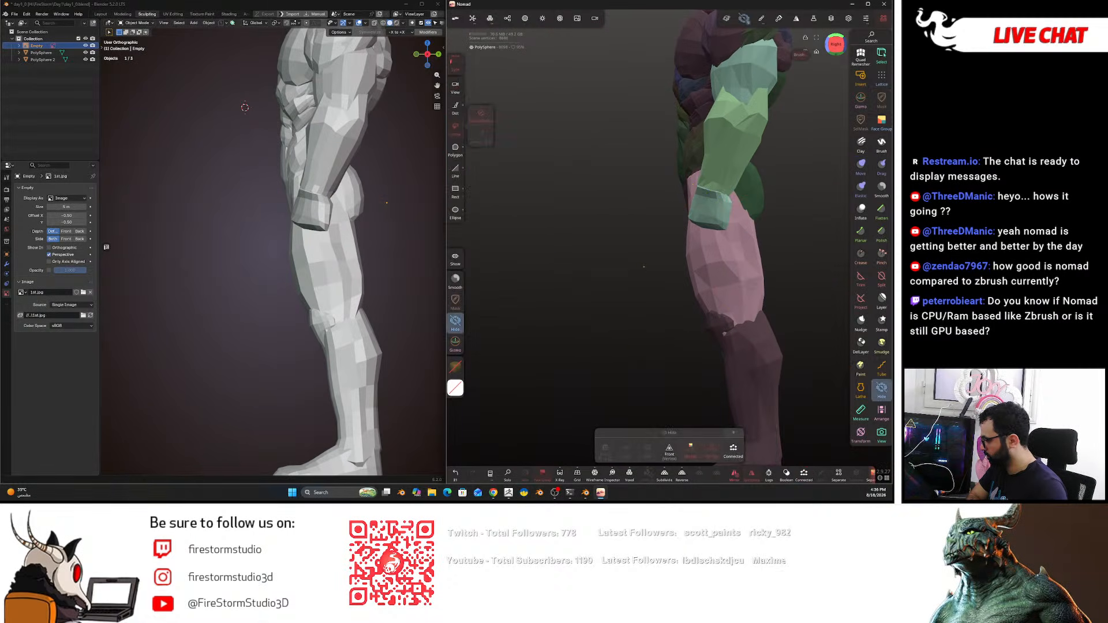
- Examine the options of the Gizmo, Transform, Select, Face Group, Quad Remesher and mask selection tools, with the character seen from the side
{"action": "left_click", "coordinate": [861, 100]}
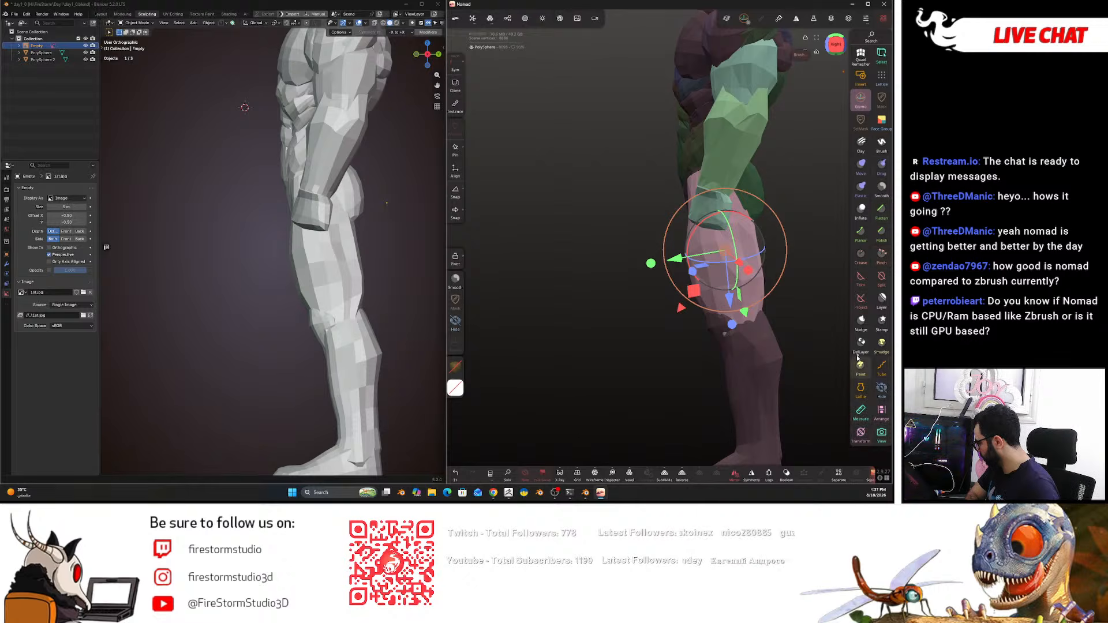
{"action": "left_click", "coordinate": [859, 434]}
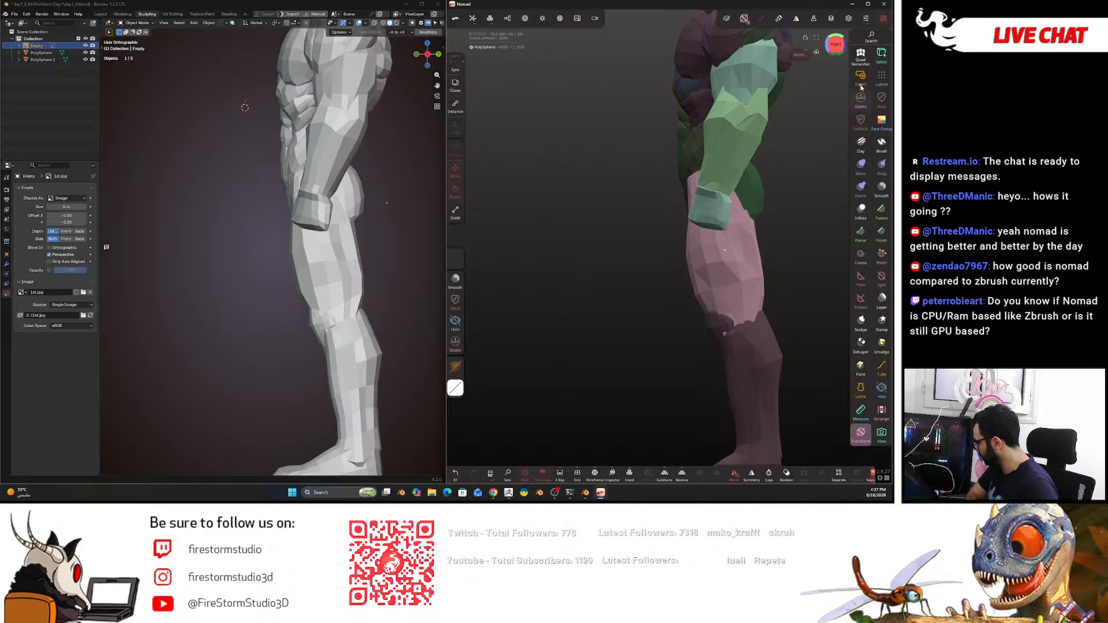
{"action": "left_click", "coordinate": [861, 100]}
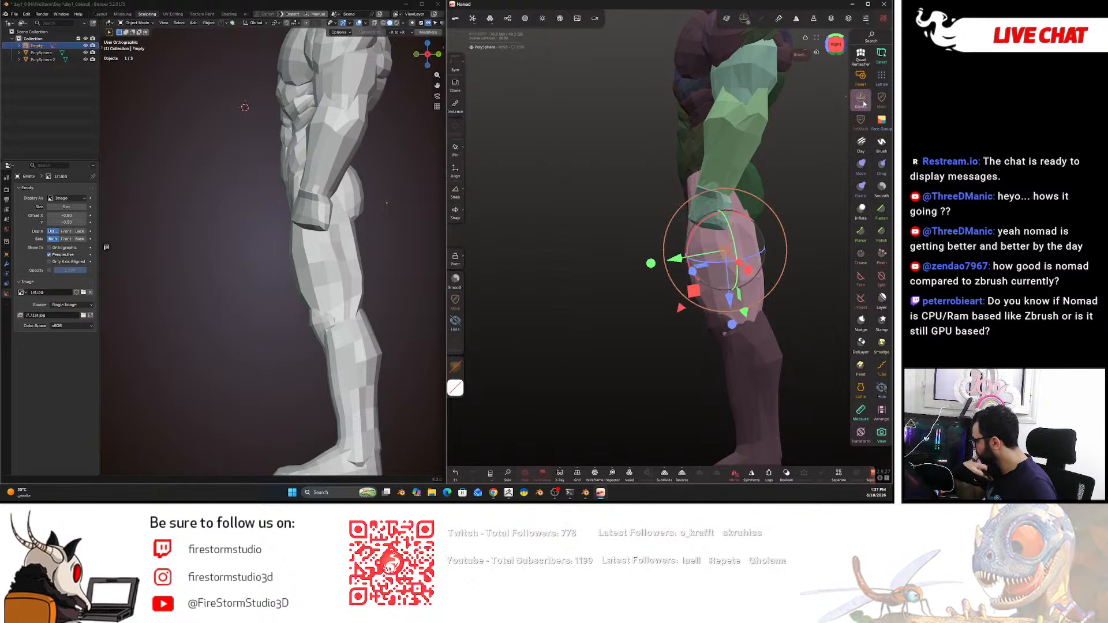
{"action": "left_click", "coordinate": [886, 60]}
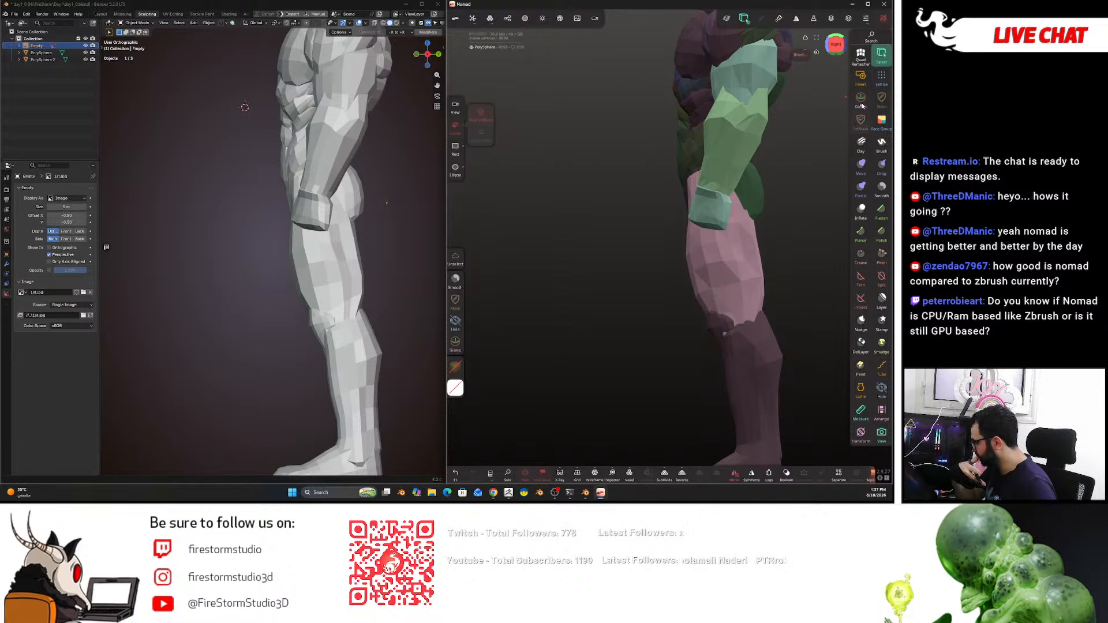
{"action": "left_click", "coordinate": [878, 121]}
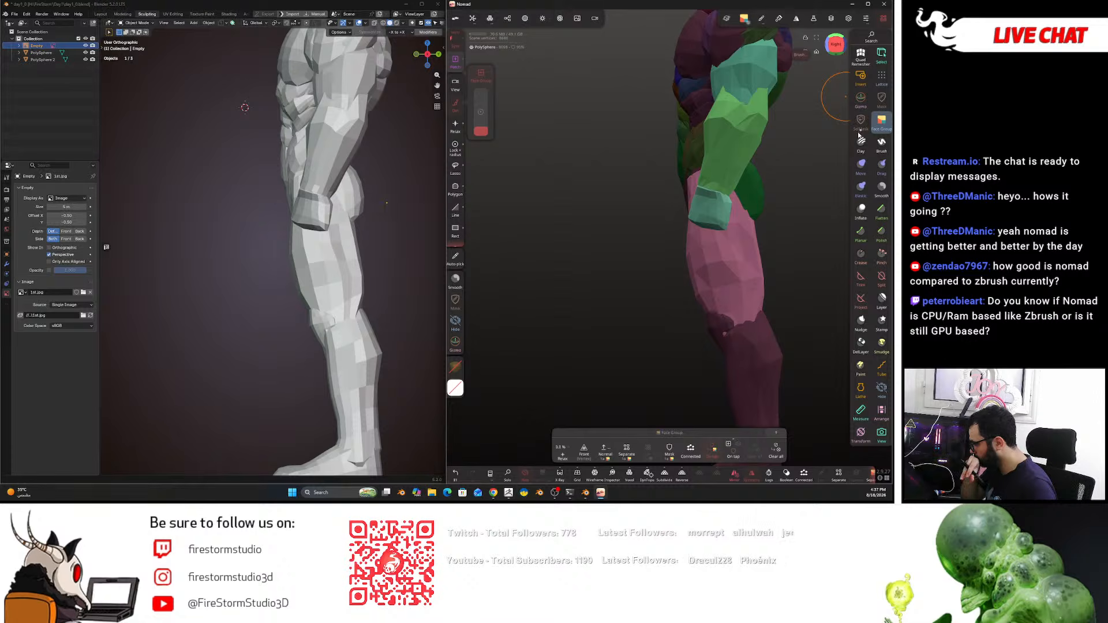
{"action": "left_click", "coordinate": [861, 56]}
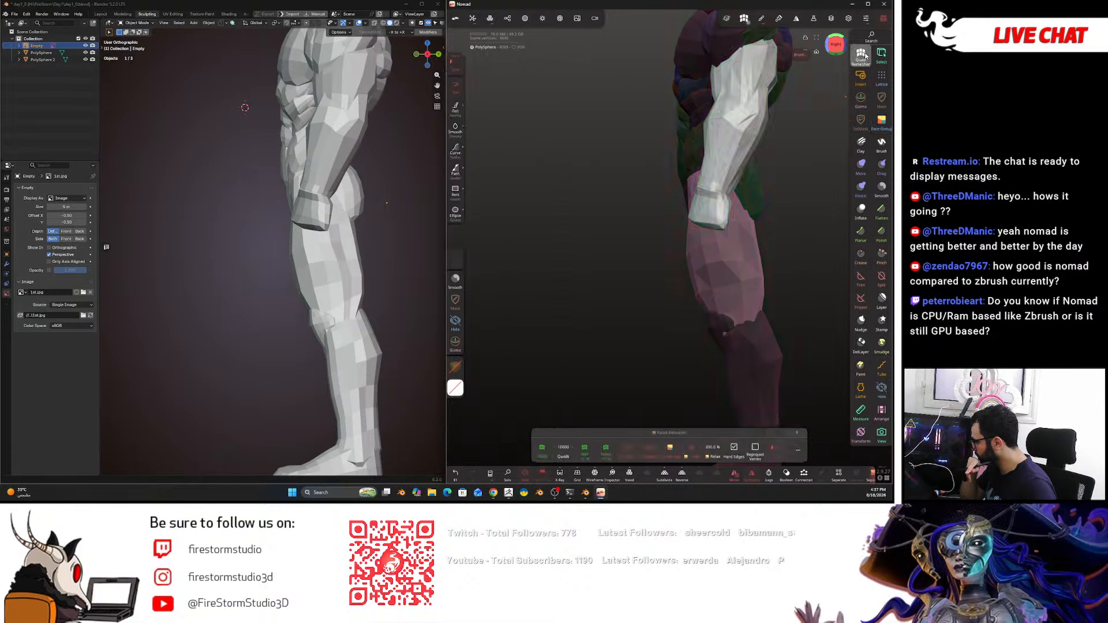
{"action": "left_click", "coordinate": [861, 84]}
{"action": "left_click", "coordinate": [868, 120]}
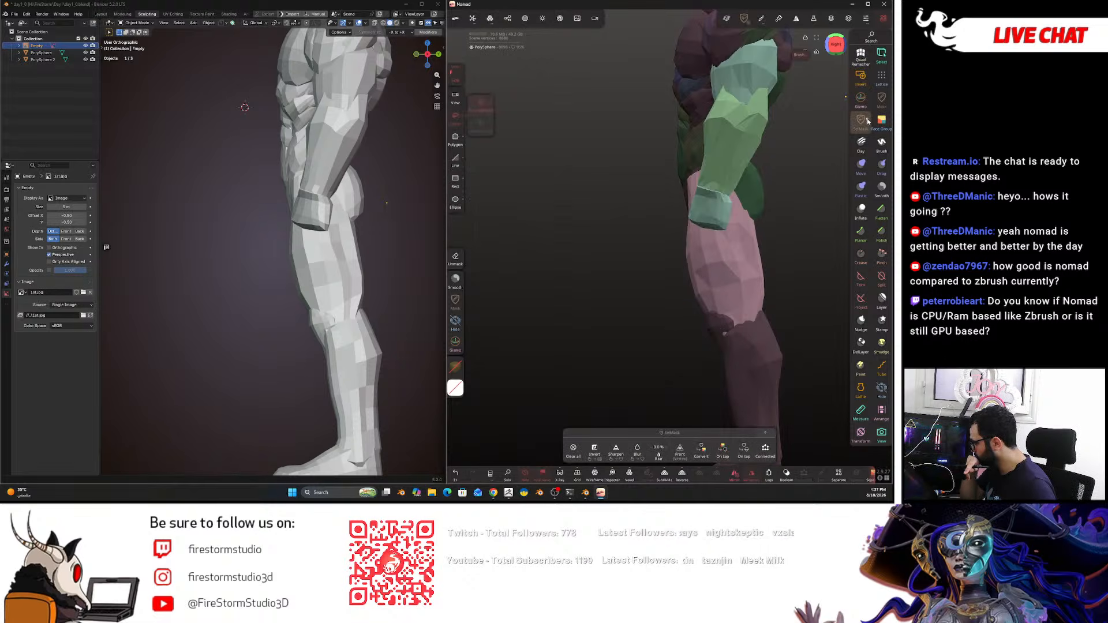
{"action": "left_click", "coordinate": [881, 123]}
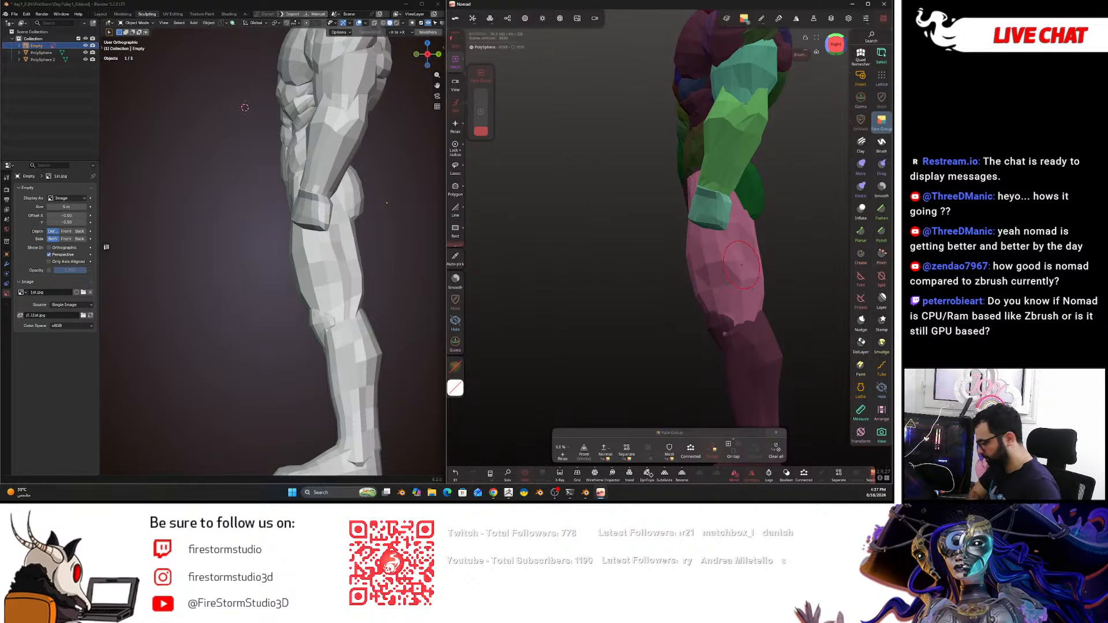
- Activate the Gizmo in the front view and move its pivot from between the thighs to the top of the character's left thigh
{"action": "left_click_drag", "start_coordinate": [585, 259], "coordinate": [733, 259]}
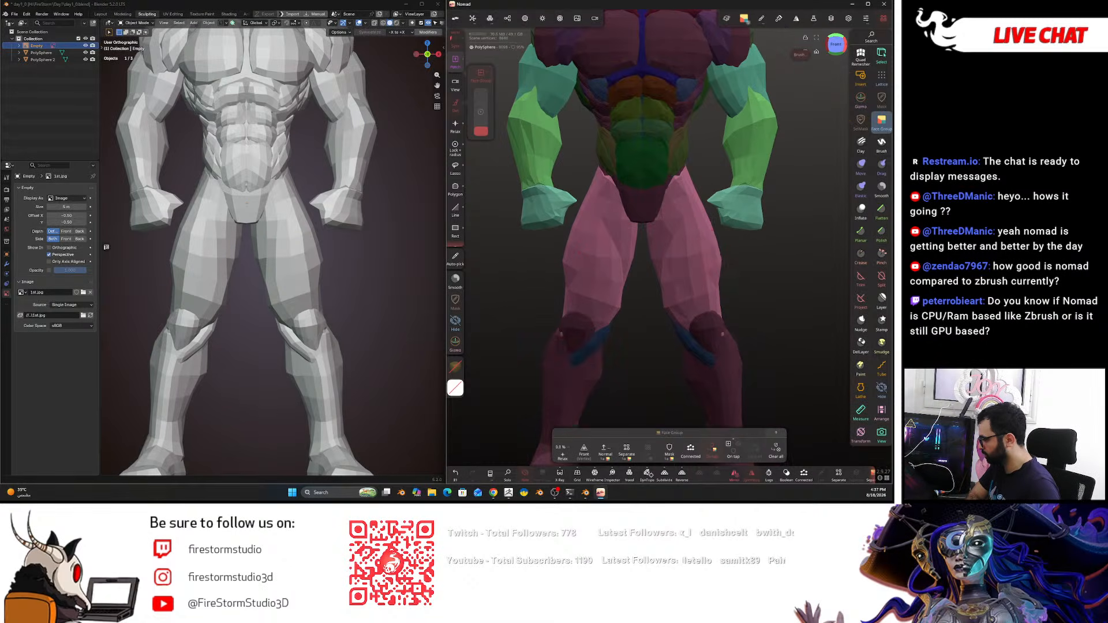
{"action": "key", "text": "w"}
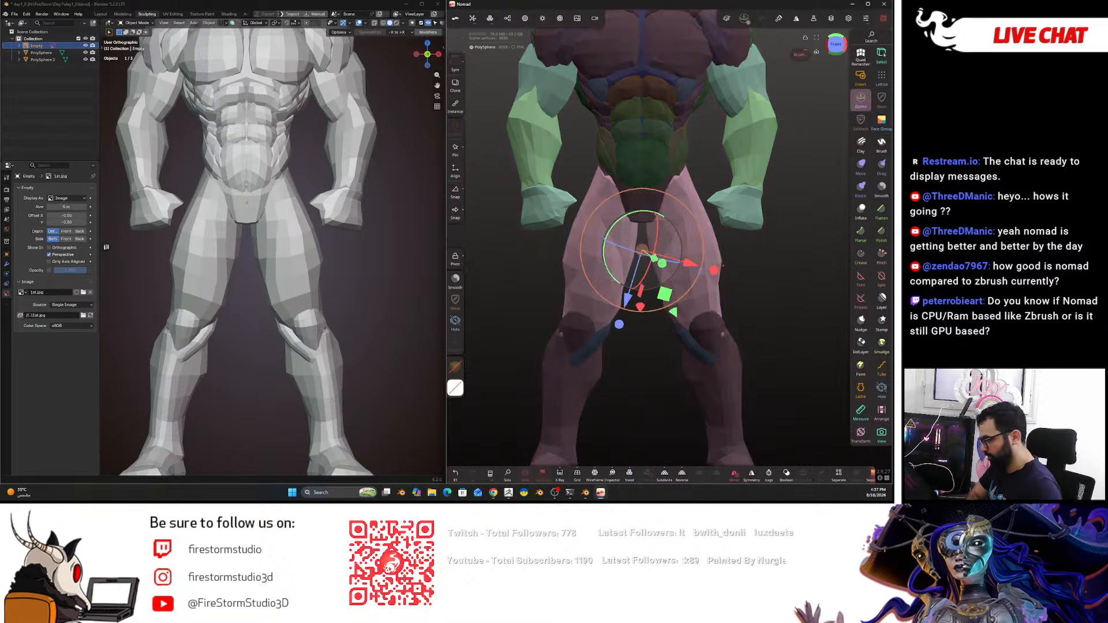
{"action": "key", "text": "w"}
{"action": "scroll", "coordinate": [796, 263], "scroll_direction": "up", "scroll_amount": 2}
{"action": "key", "text": "w"}
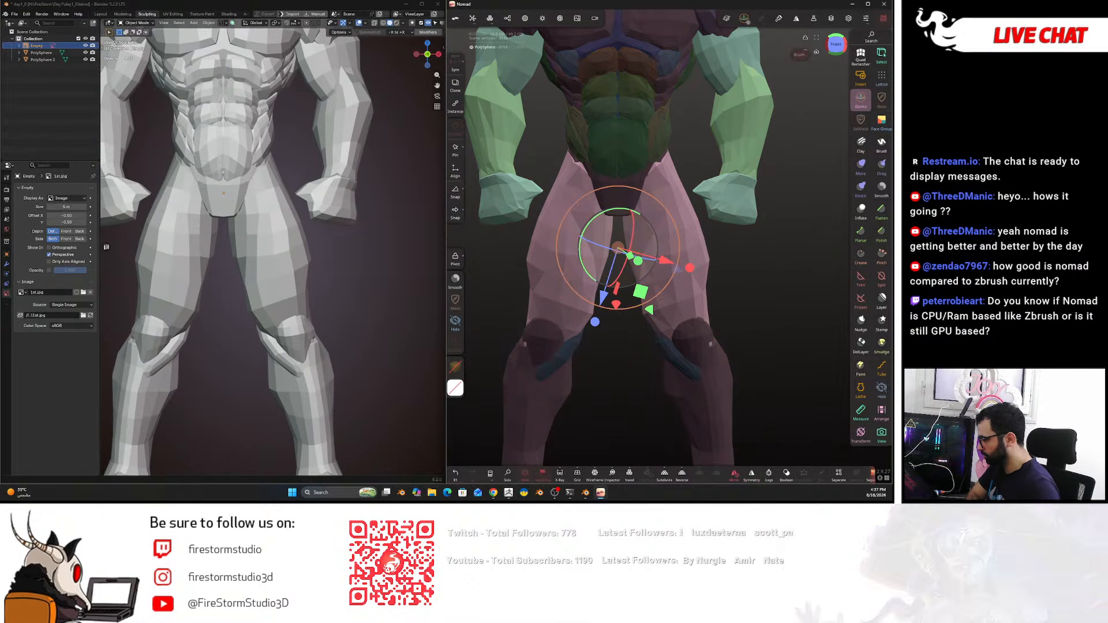
{"action": "key", "text": "alt"}
{"action": "left_click_drag", "start_coordinate": [617, 248], "coordinate": [661, 168]}
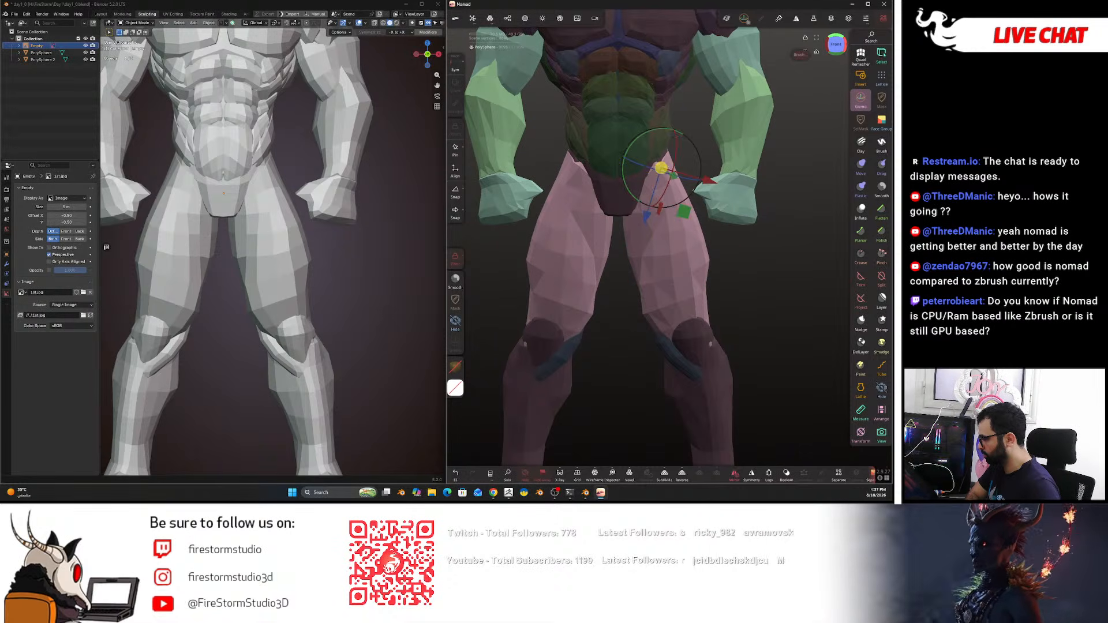
{"action": "key", "text": "alt"}
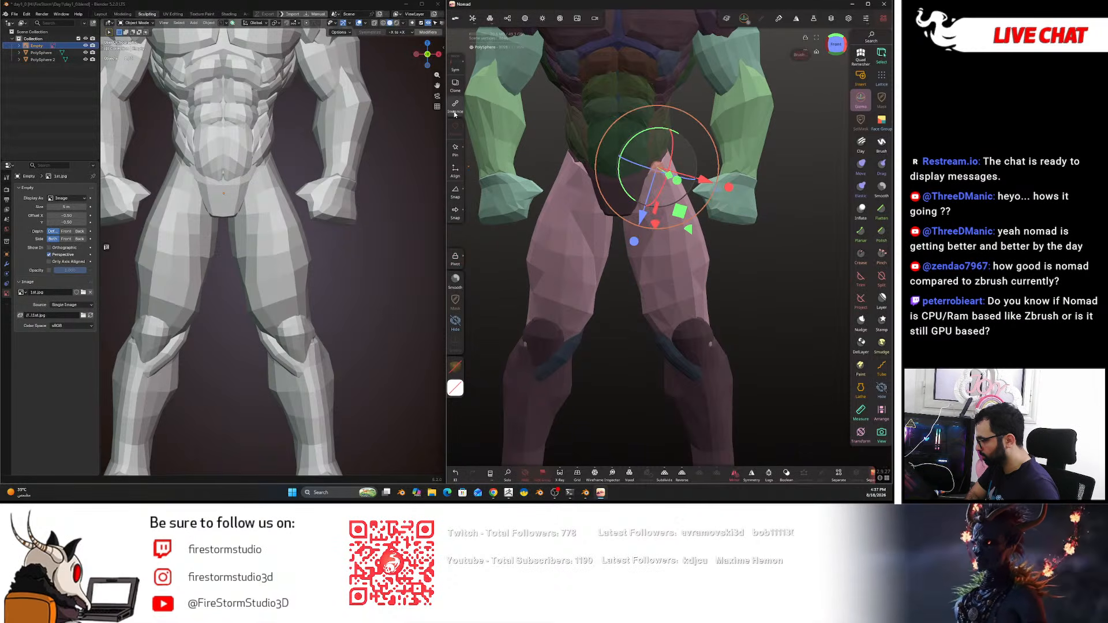
- Try the Object target for the Gizmo, then set the target back to Auto
{"action": "key", "text": "ctrl"}
{"action": "key", "text": "alt"}
{"action": "left_click", "coordinate": [457, 130]}
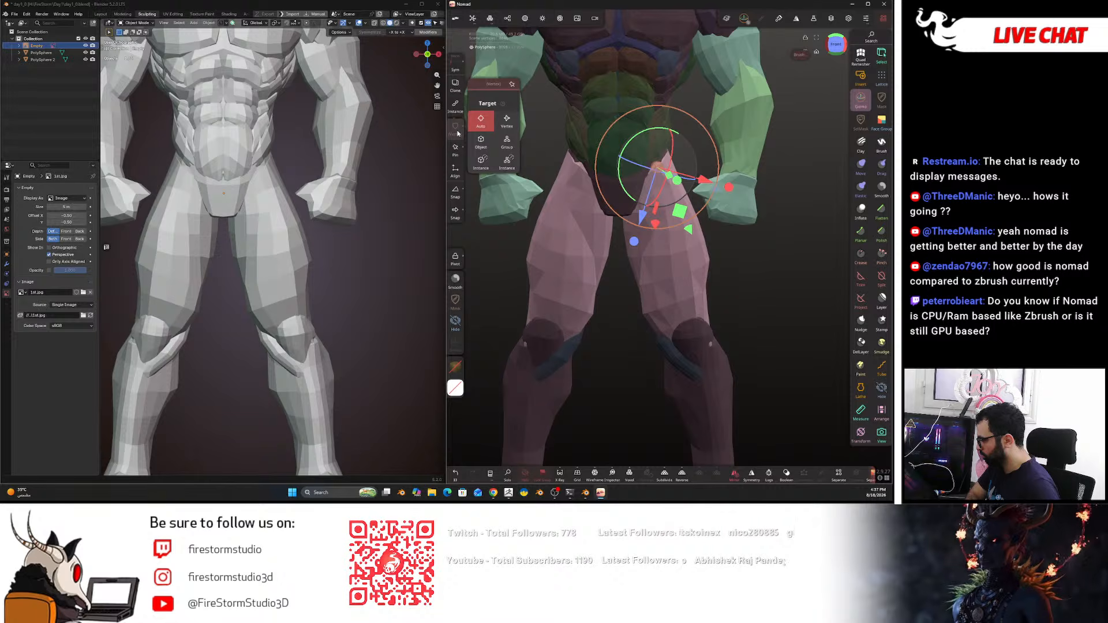
{"action": "left_click", "coordinate": [487, 144]}
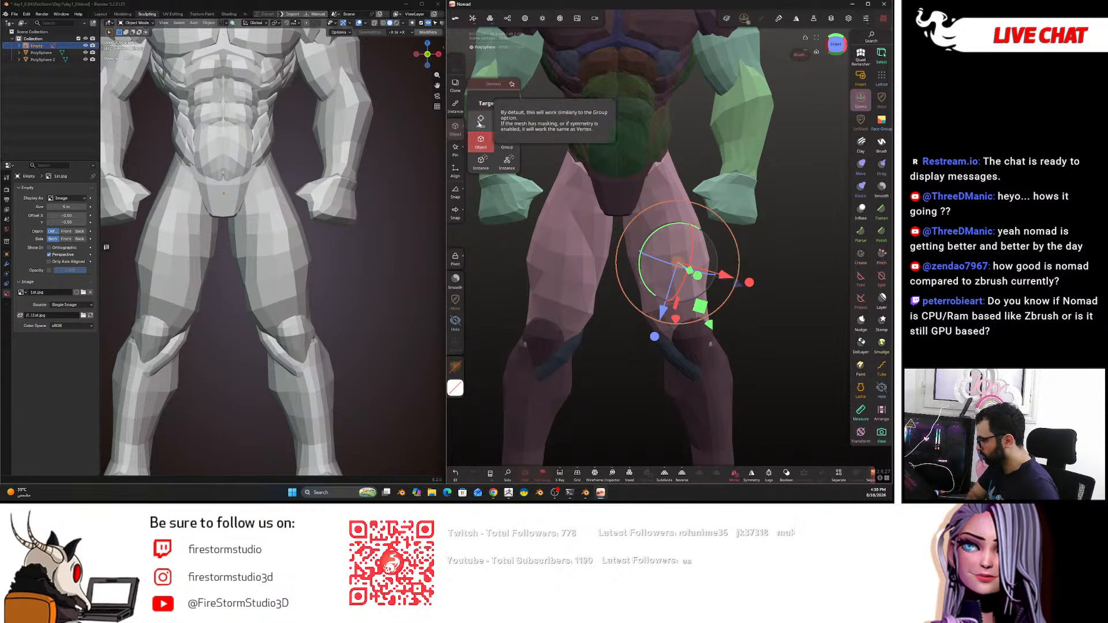
{"action": "left_click", "coordinate": [480, 120]}
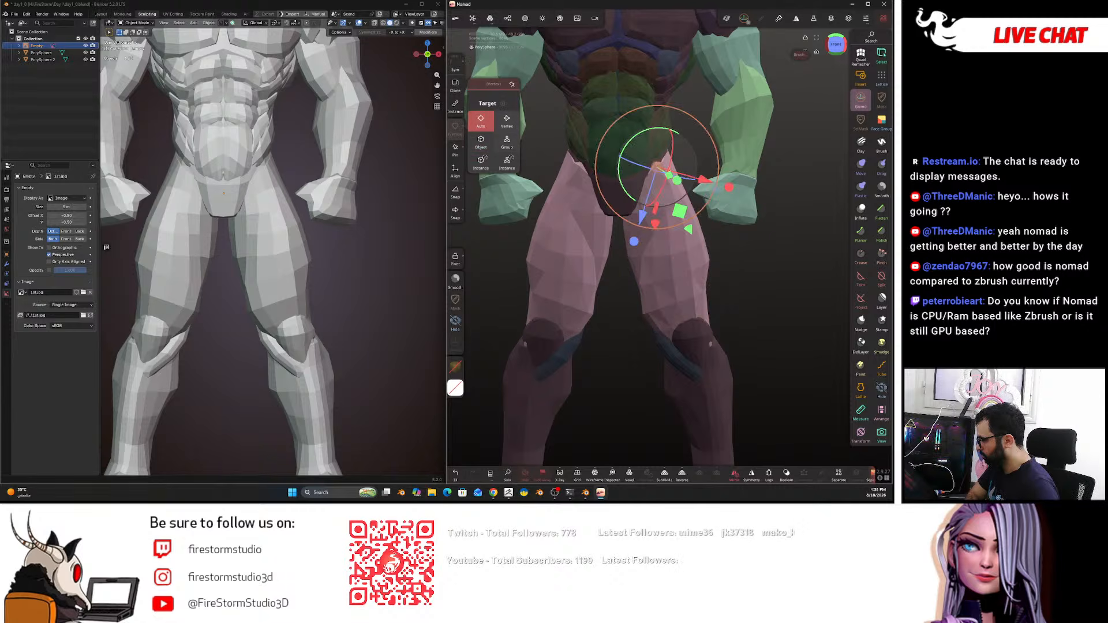
- Try the Gizmo's Clone option on the unmasked thighs, then undo it
{"action": "left_click", "coordinate": [459, 83]}
{"action": "left_click", "coordinate": [457, 87]}
{"action": "left_click", "coordinate": [458, 86]}
{"action": "mouse_move", "coordinate": [819, 288]}
{"action": "left_mouse_down"}
{"action": "mouse_move", "coordinate": [689, 299]}
{"action": "mouse_move", "coordinate": [645, 275]}
{"action": "mouse_move", "coordinate": [610, 290]}
{"action": "left_mouse_up"}
{"action": "key", "text": "ctrl+z"}
- Pull the unmasked thighs forward with the Gizmo in the side view, then undo the move
{"action": "left_click_drag", "start_coordinate": [557, 264], "coordinate": [490, 264]}
{"action": "left_click_drag", "start_coordinate": [600, 264], "coordinate": [484, 267], "text": "alt"}
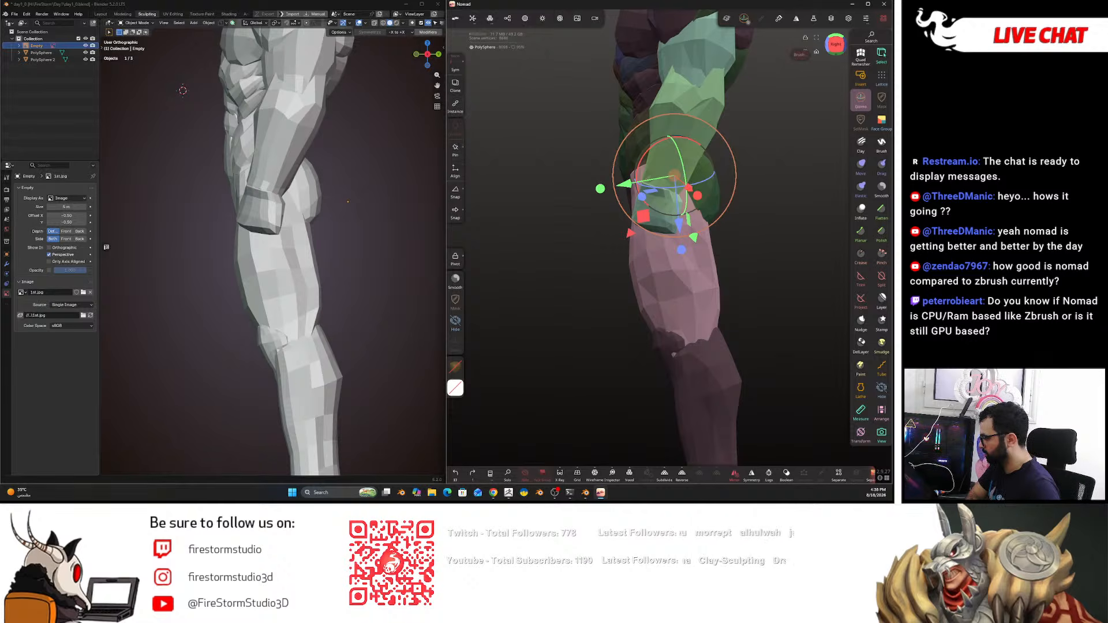
{"action": "left_click_drag", "start_coordinate": [625, 184], "coordinate": [573, 193]}
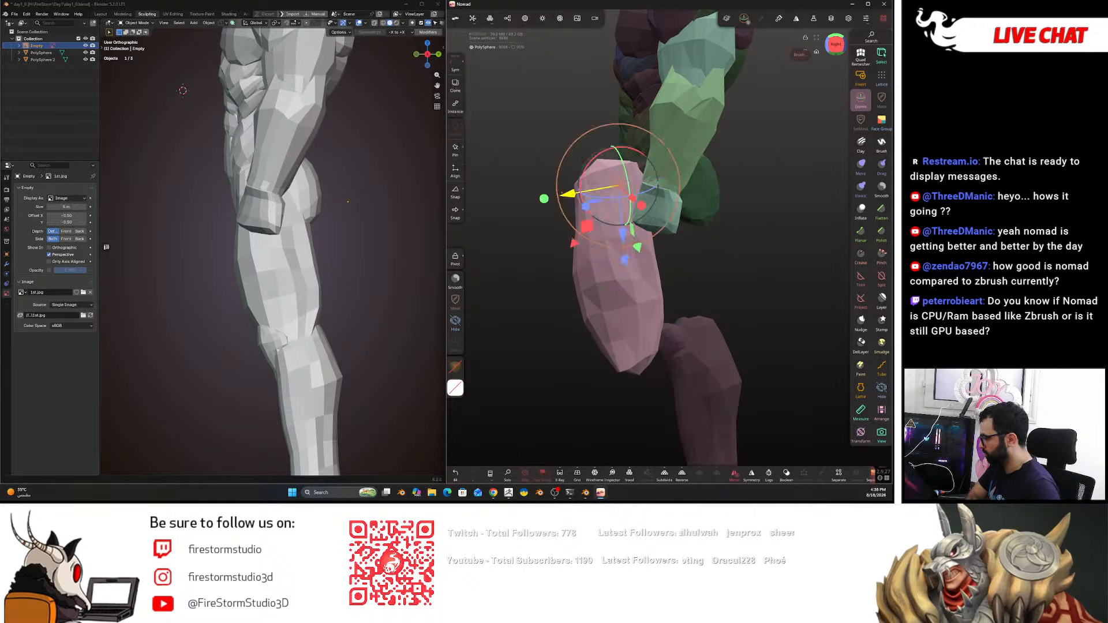
{"action": "key", "text": "ctrl+z"}
- Clone with the Gizmo at the top of the left thigh once more, then undo the result
{"action": "left_click", "coordinate": [455, 85]}
{"action": "mouse_move", "coordinate": [583, 282]}
{"action": "left_mouse_down"}
{"action": "mouse_move", "coordinate": [547, 285]}
{"action": "mouse_move", "coordinate": [664, 283]}
{"action": "left_mouse_up"}
{"action": "key", "text": "ctrl+z"}
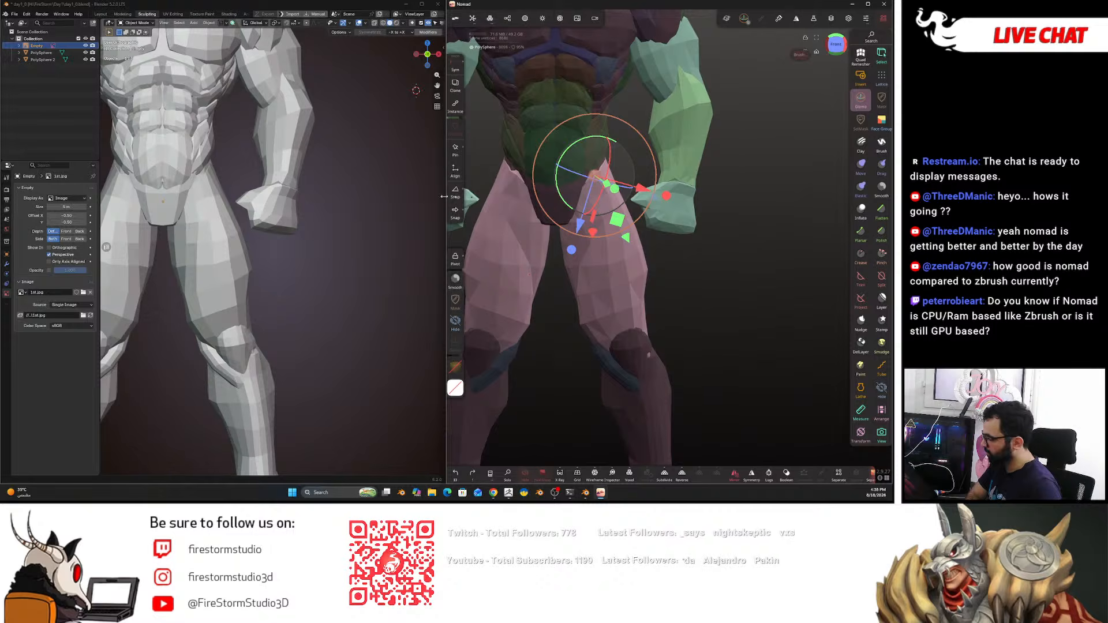
- Switch to Blender in a maximized window, select the body mesh, enter Sculpt Mode and view the legs in front orthographic view
{"action": "scroll", "coordinate": [350, 109], "scroll_direction": "down", "scroll_amount": 4}
{"action": "scroll", "coordinate": [350, 110], "scroll_direction": "up", "scroll_amount": 2}
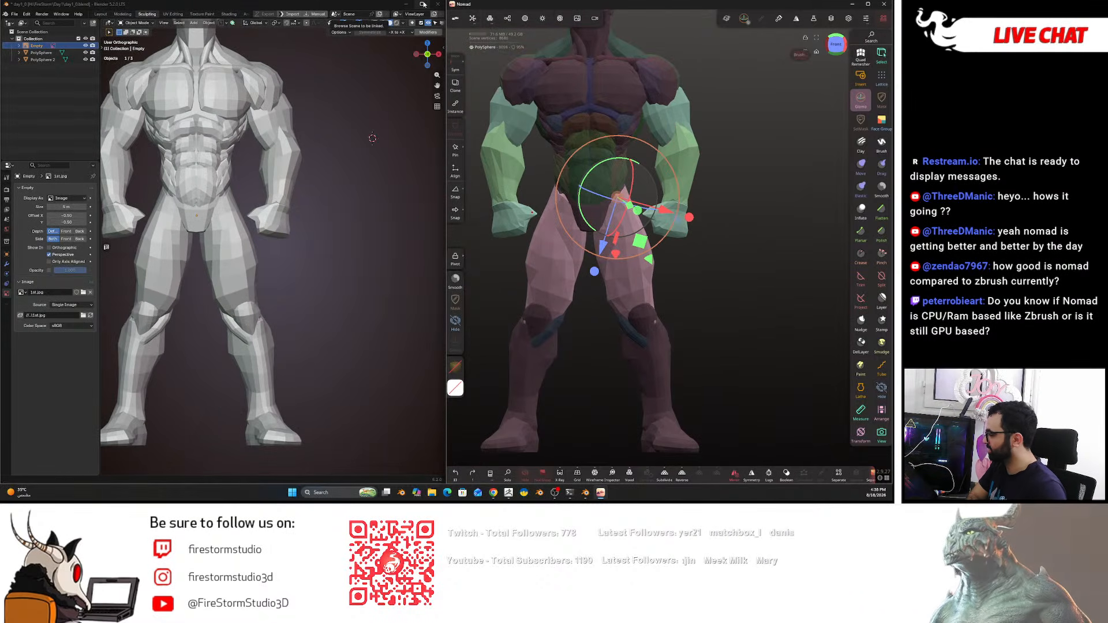
{"action": "left_click", "coordinate": [423, 4]}
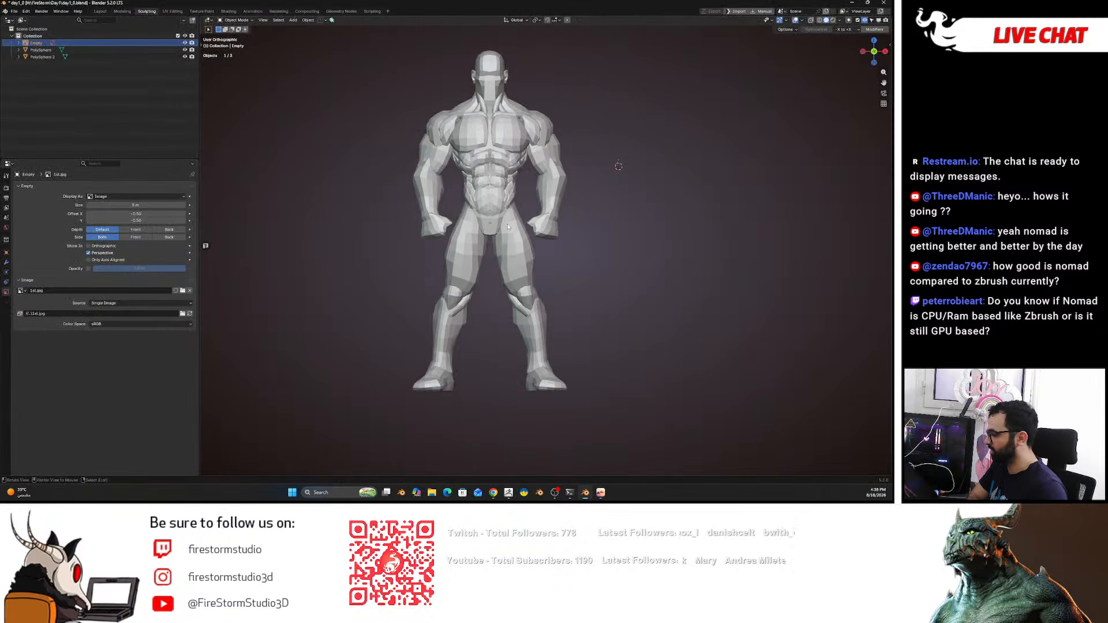
{"action": "left_click", "coordinate": [543, 252]}
{"action": "scroll", "coordinate": [547, 247], "scroll_direction": "up", "scroll_amount": 3}
{"action": "key", "text": "ctrl+Tab"}
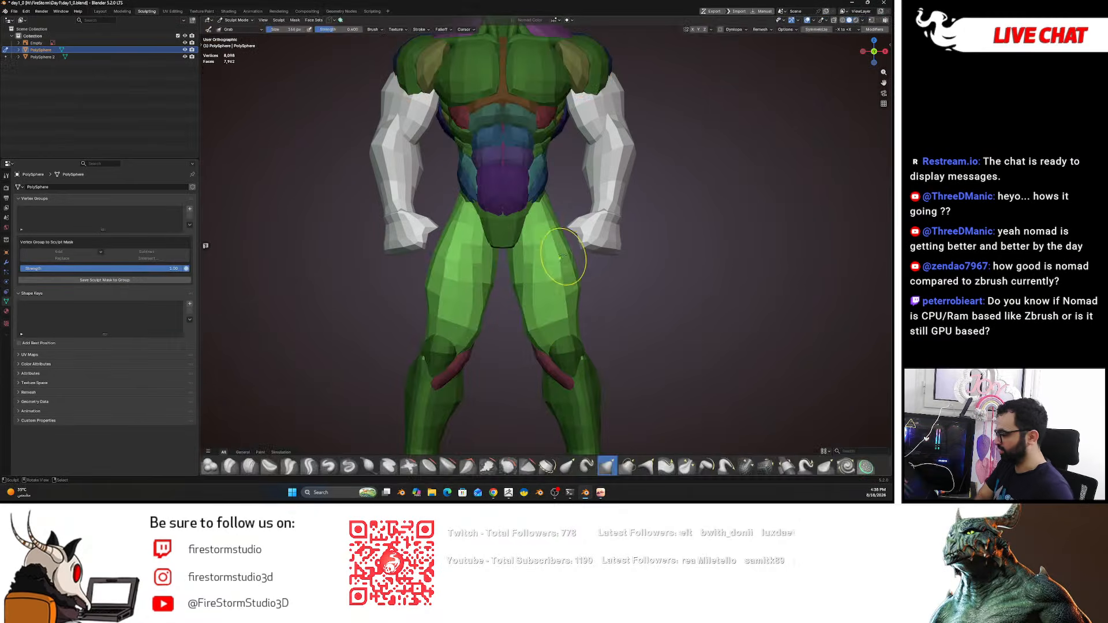
{"action": "middle_click_drag", "start_coordinate": [552, 276], "coordinate": [580, 228], "text": "shift"}
{"action": "scroll", "coordinate": [584, 228], "scroll_direction": "up", "scroll_amount": 1}
{"action": "key", "text": "KP_1"}
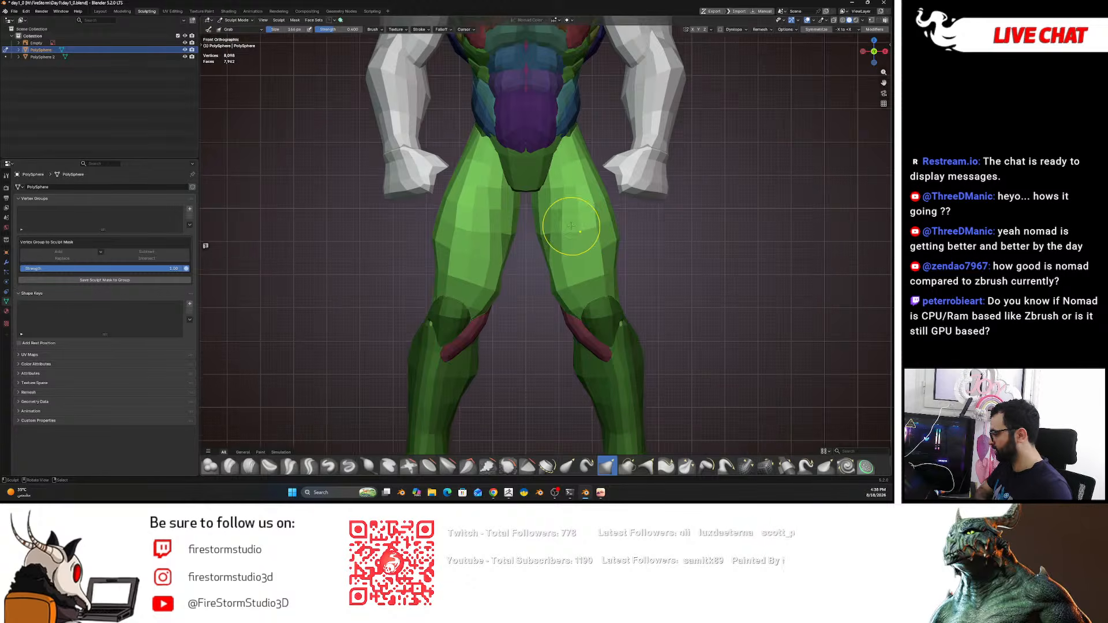
- Show Blender's sculpting tools and the viewport sidebar, and bring up the active tool's settings
{"action": "scroll", "coordinate": [564, 226], "scroll_direction": "down", "scroll_amount": 3}
{"action": "scroll", "coordinate": [542, 224], "scroll_direction": "up", "scroll_amount": 4}
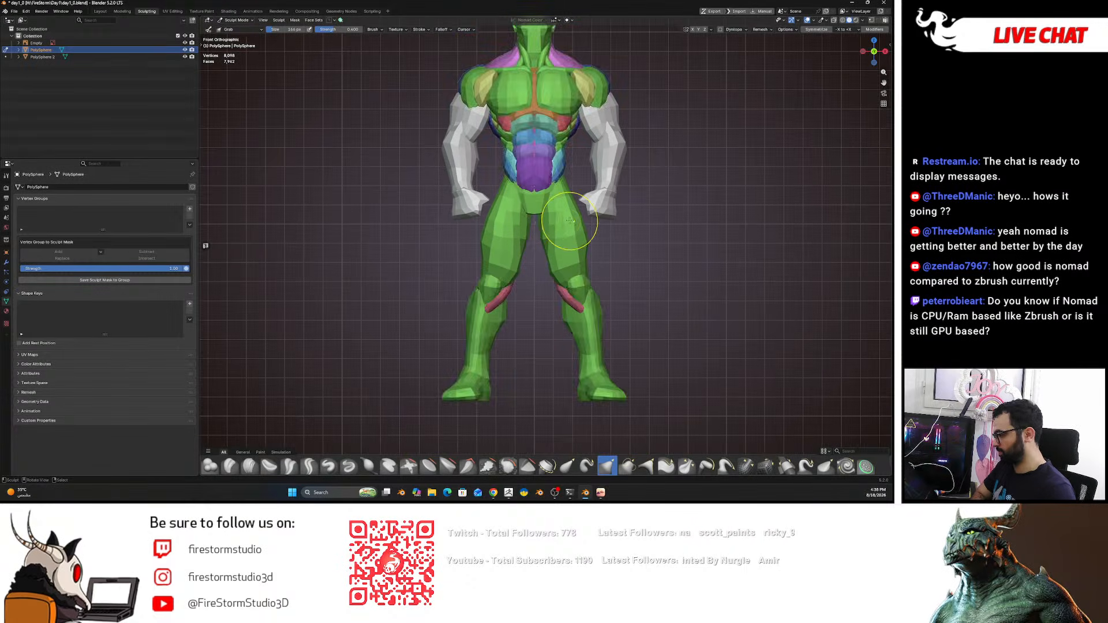
{"action": "left_click", "coordinate": [202, 44]}
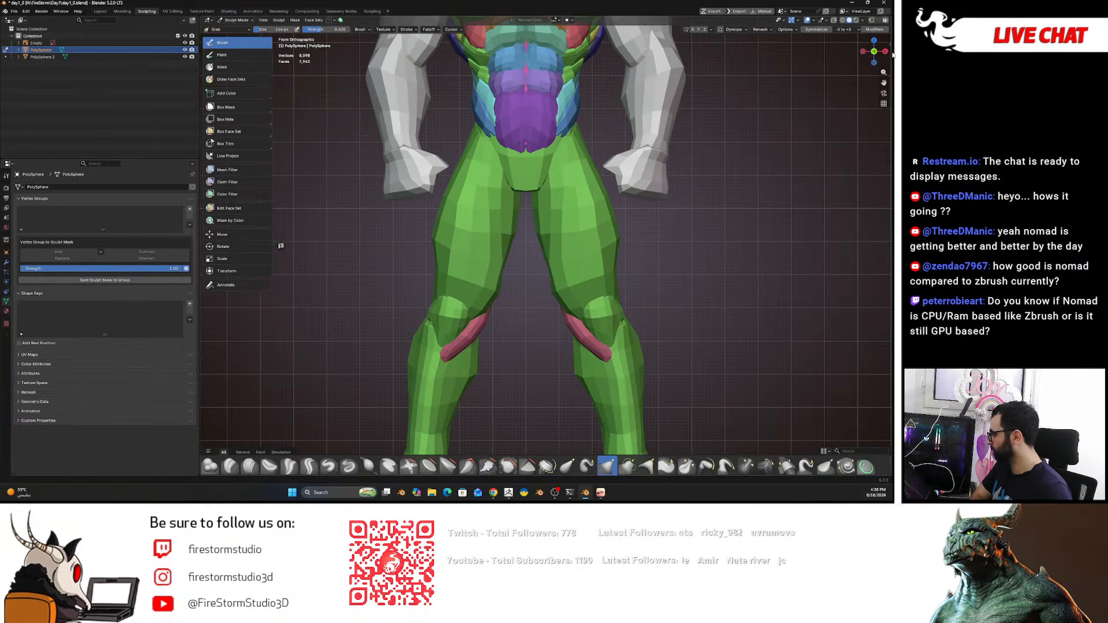
{"action": "left_click", "coordinate": [890, 44]}
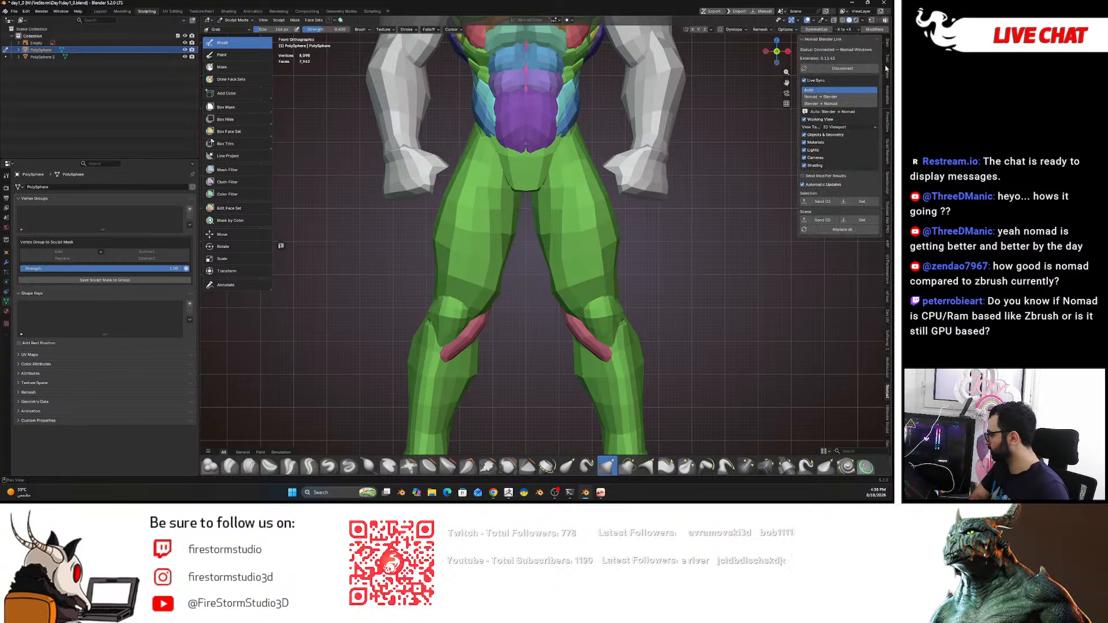
{"action": "left_click", "coordinate": [886, 60]}
- Enter Edit Mode on the body mesh and select only the linked geometry of both thighs
{"action": "scroll", "coordinate": [615, 208], "scroll_direction": "down", "scroll_amount": 3}
{"action": "key", "text": "Tab"}
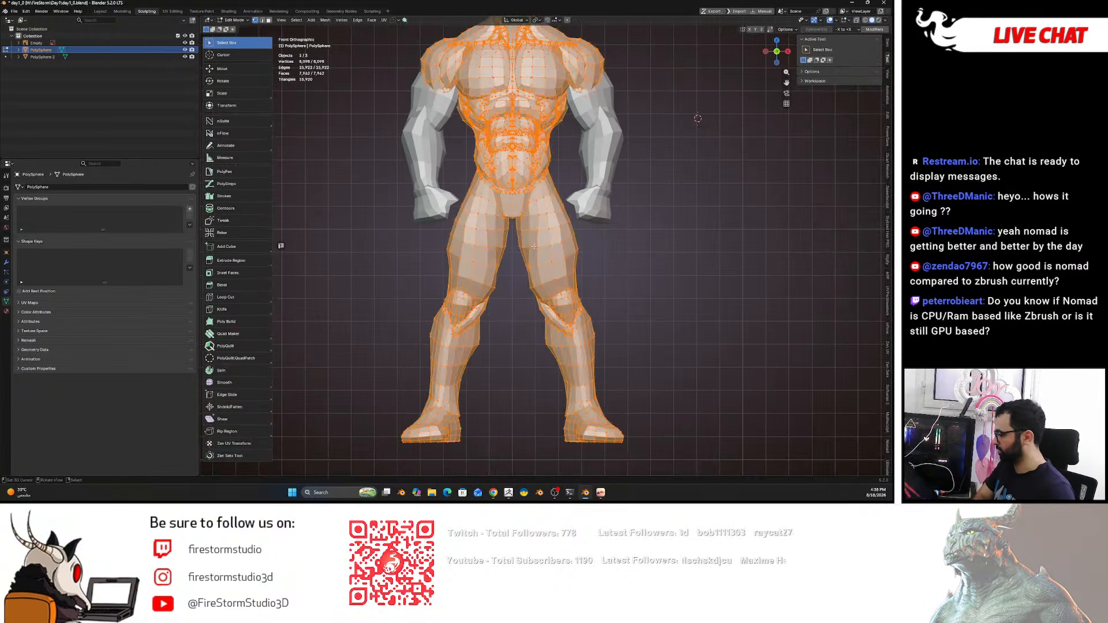
{"action": "key", "text": "l"}
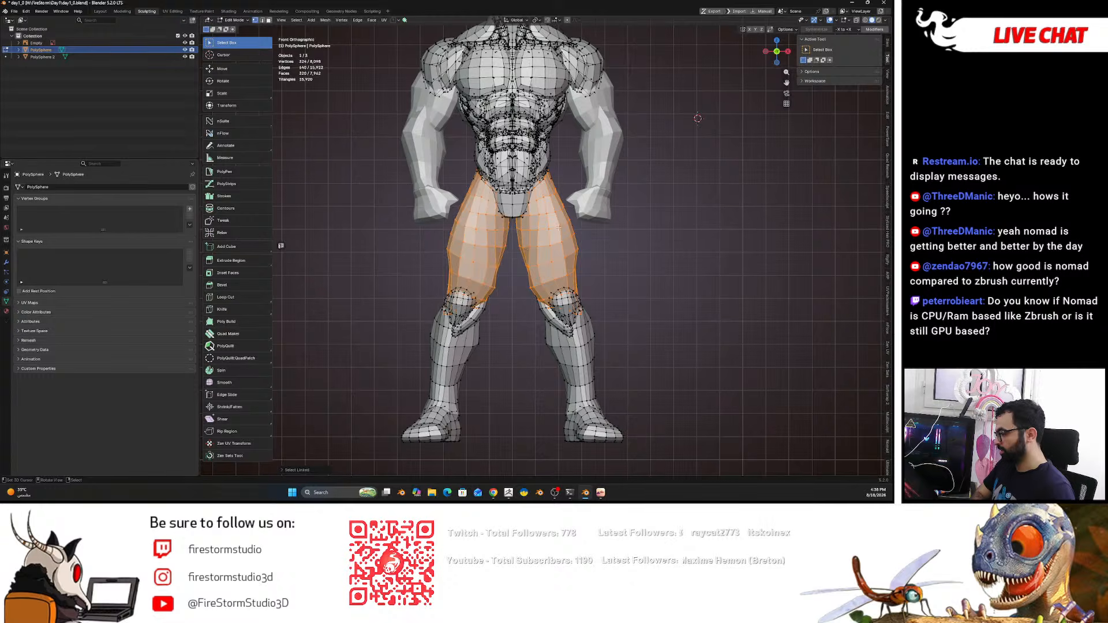
- Examine the selected thighs in perspective, front and right views, checking them with X-ray on and off
{"action": "scroll", "coordinate": [502, 249], "scroll_direction": "up", "scroll_amount": 4}
{"action": "mouse_move", "coordinate": [502, 254]}
{"action": "middle_mouse_down"}
{"action": "mouse_move", "coordinate": [593, 271]}
{"action": "mouse_move", "coordinate": [503, 267]}
{"action": "middle_mouse_up"}
{"action": "scroll", "coordinate": [503, 267], "scroll_direction": "down", "scroll_amount": 5}
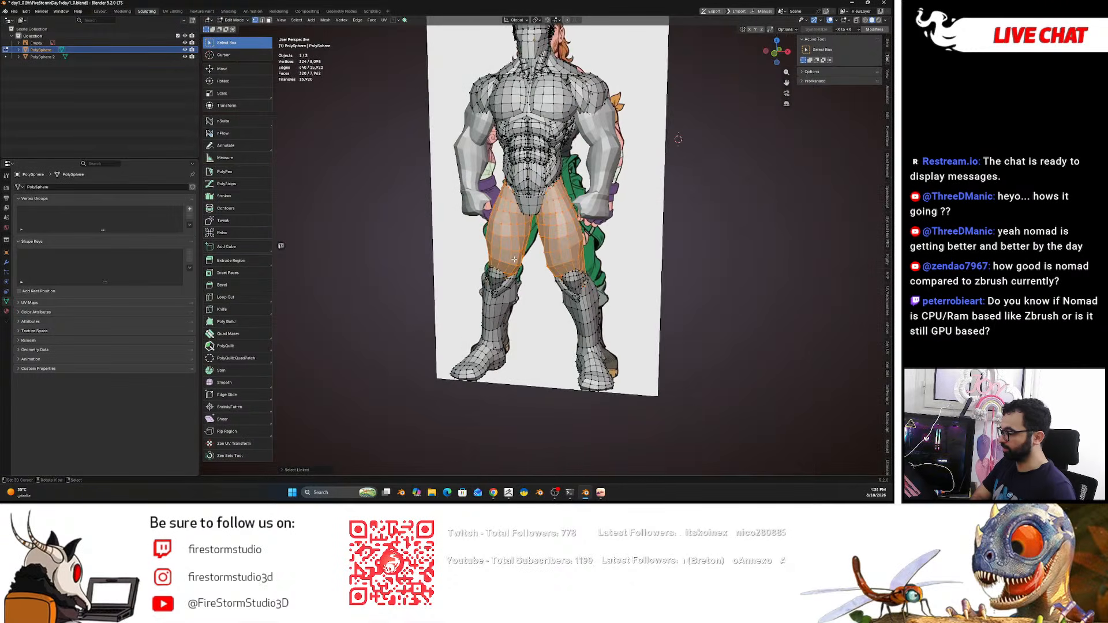
{"action": "key", "text": "alt+z"}
{"action": "key", "text": "KP_1"}
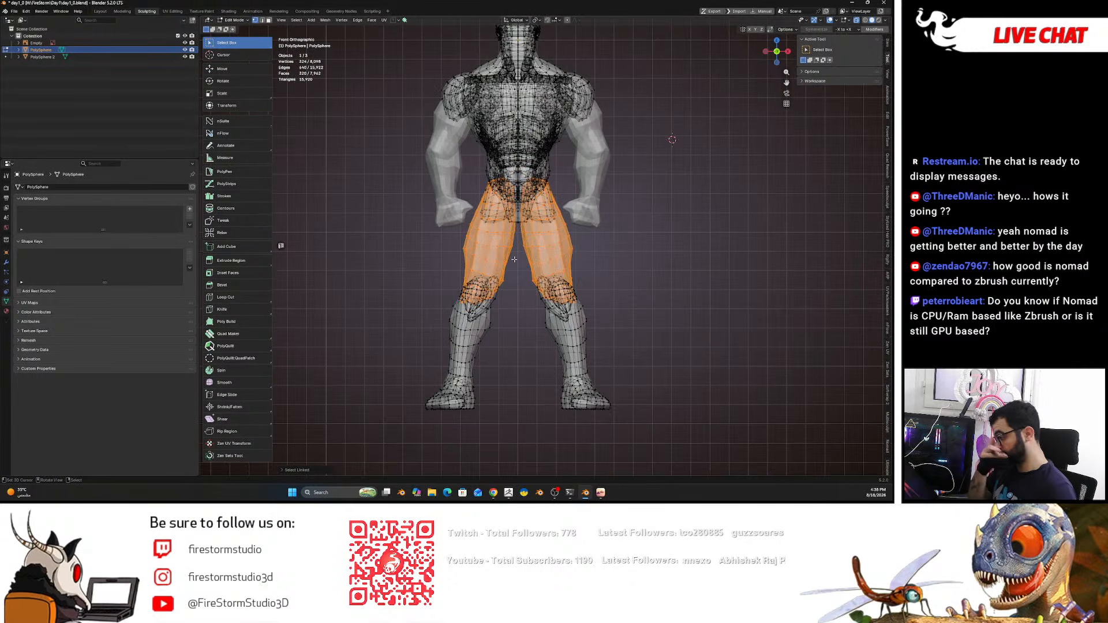
{"action": "key", "text": "alt+z"}
{"action": "scroll", "coordinate": [514, 259], "scroll_direction": "up", "scroll_amount": 4}
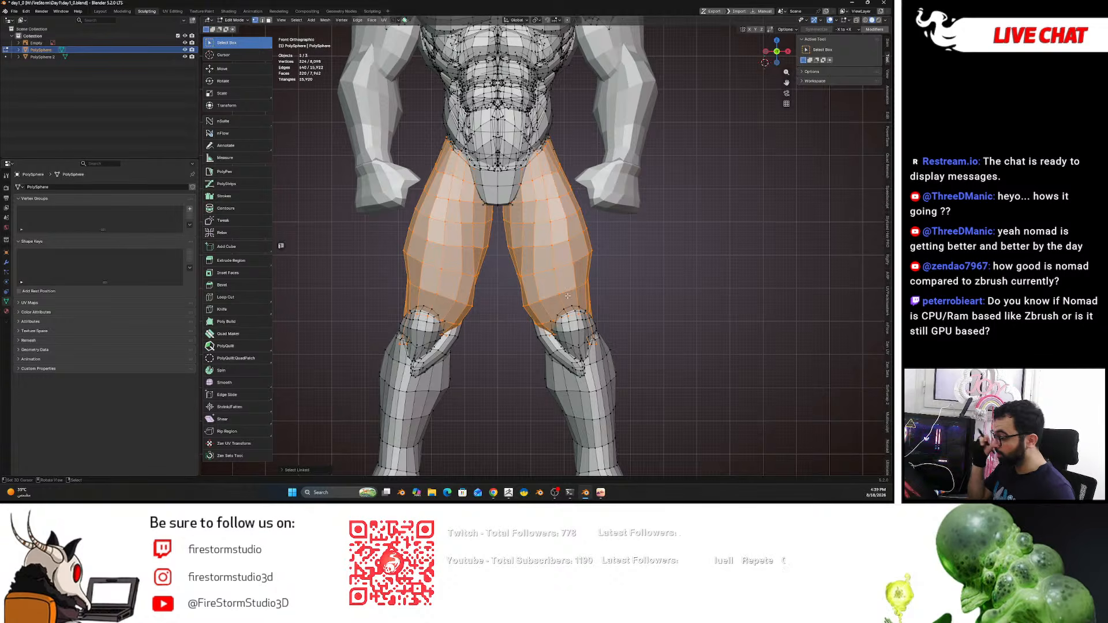
{"action": "key", "text": "KP_3"}
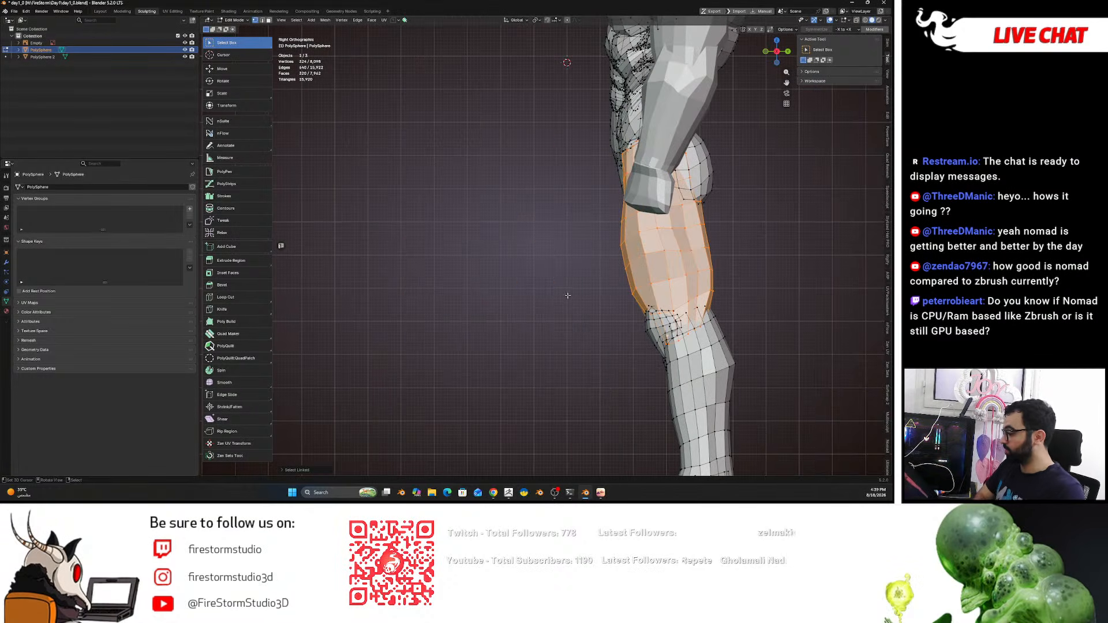
- Duplicate the selected geometry of both thighs in place, with X-ray turned on in the right orthographic view
{"action": "middle_click_drag", "start_coordinate": [641, 267], "coordinate": [516, 266], "text": "shift"}
{"action": "scroll", "coordinate": [513, 267], "scroll_direction": "up", "scroll_amount": 2}
{"action": "key", "text": "alt+z"}
{"action": "scroll", "coordinate": [507, 268], "scroll_direction": "down", "scroll_amount": 4}
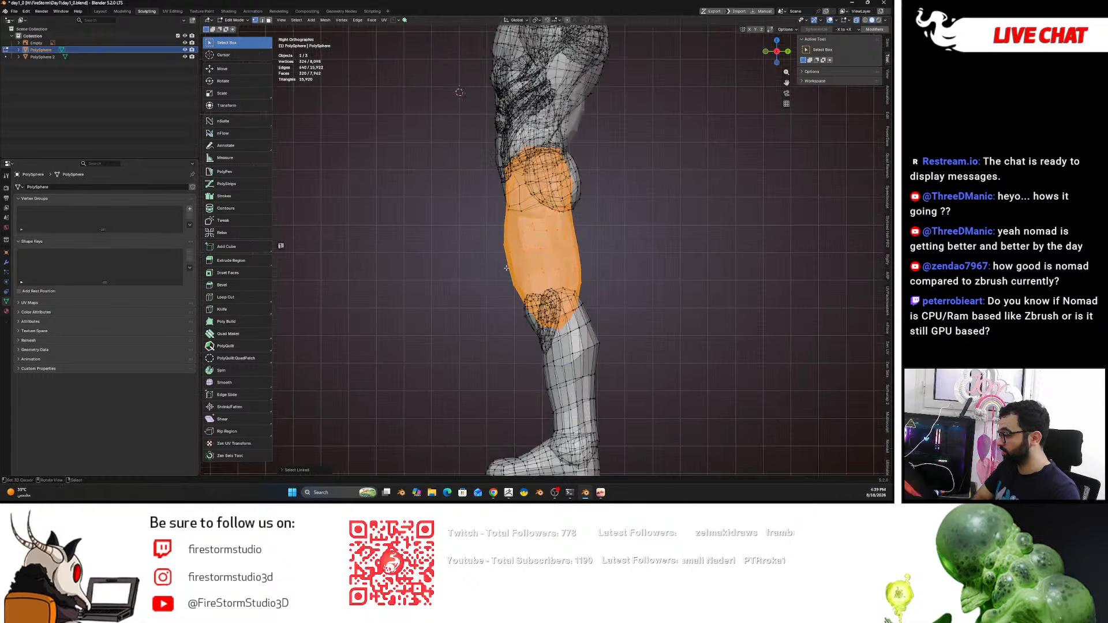
{"action": "key", "text": "shift+d"}
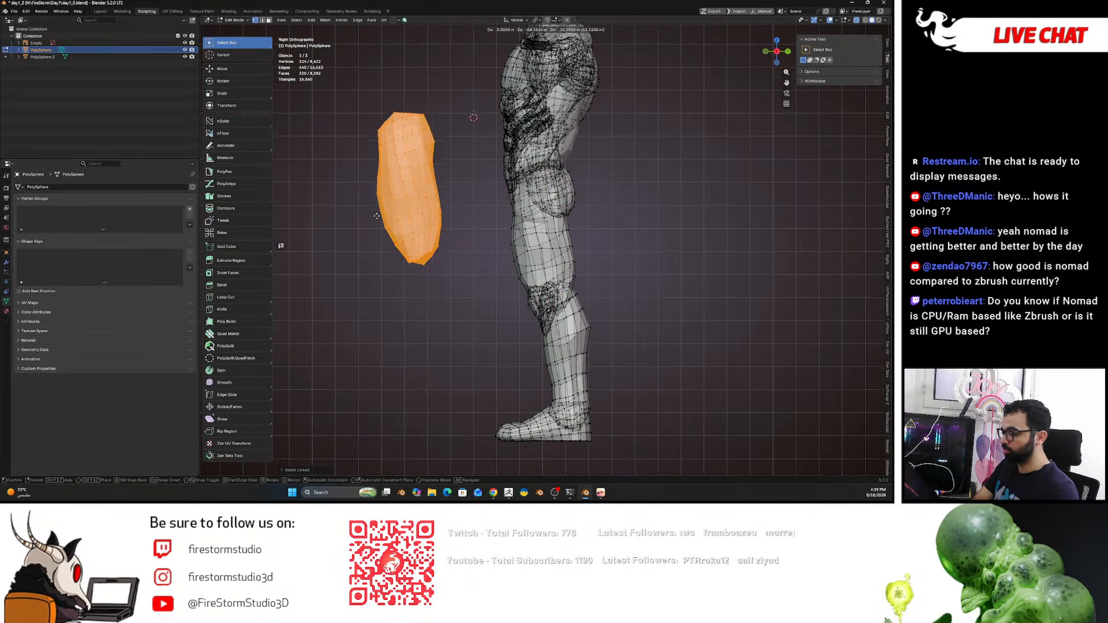
{"action": "key", "text": "Escape"}
{"action": "scroll", "coordinate": [438, 241], "scroll_direction": "up", "scroll_amount": 4}
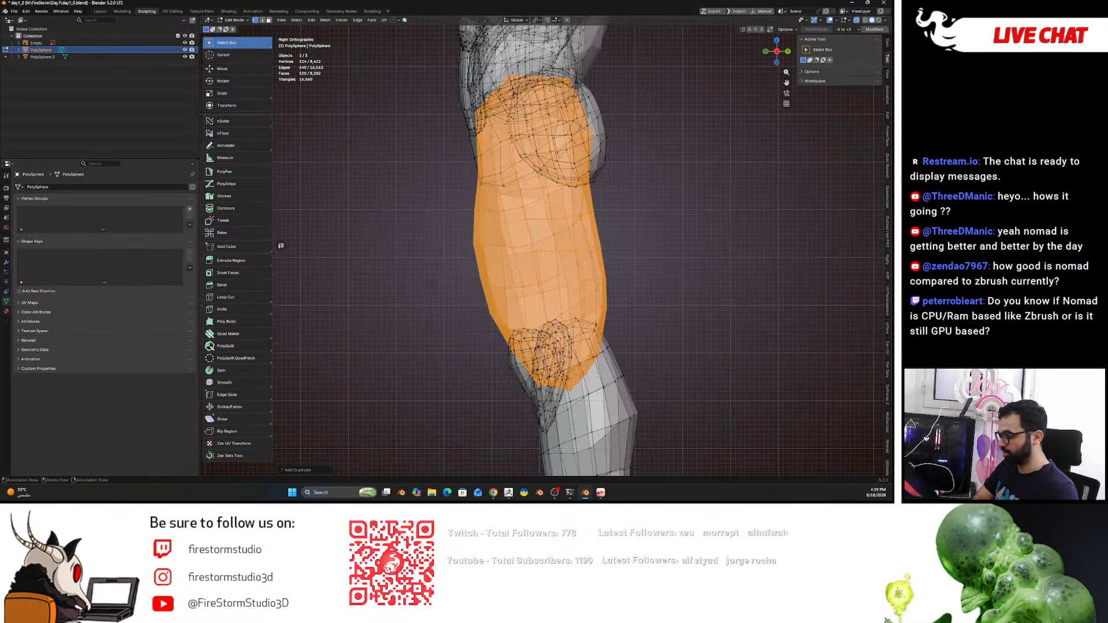
{"action": "key", "text": "g"}
{"action": "key", "text": "x"}
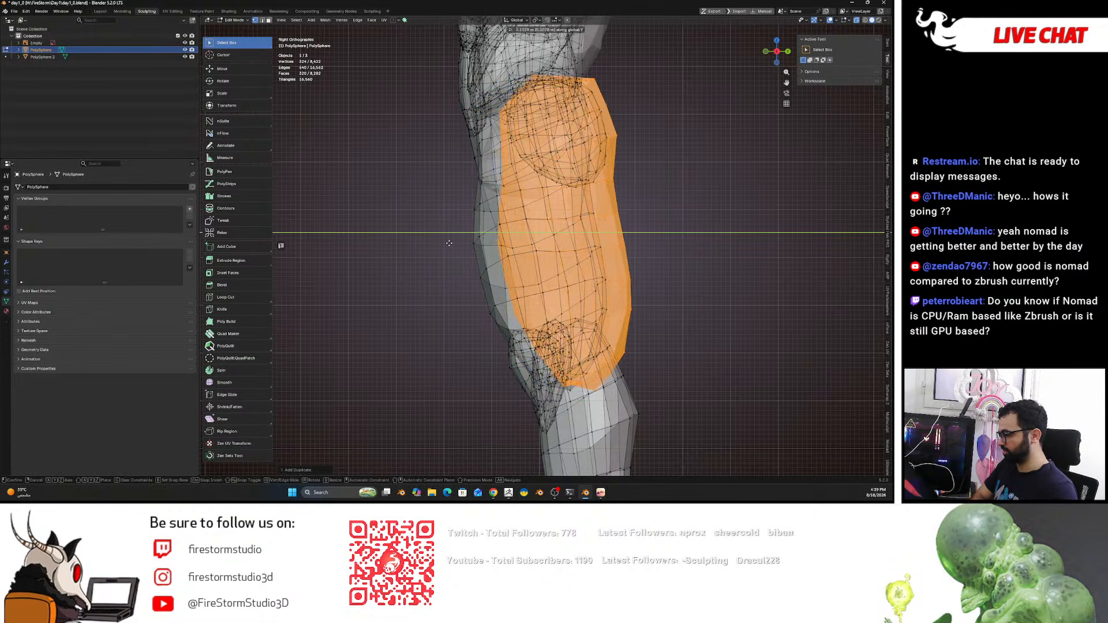
{"action": "key", "text": "Escape"}
- Move the duplicated thighs slightly toward the back of the body along the Y axis and turn X-ray off
{"action": "key", "text": "g"}
{"action": "key", "text": "y"}
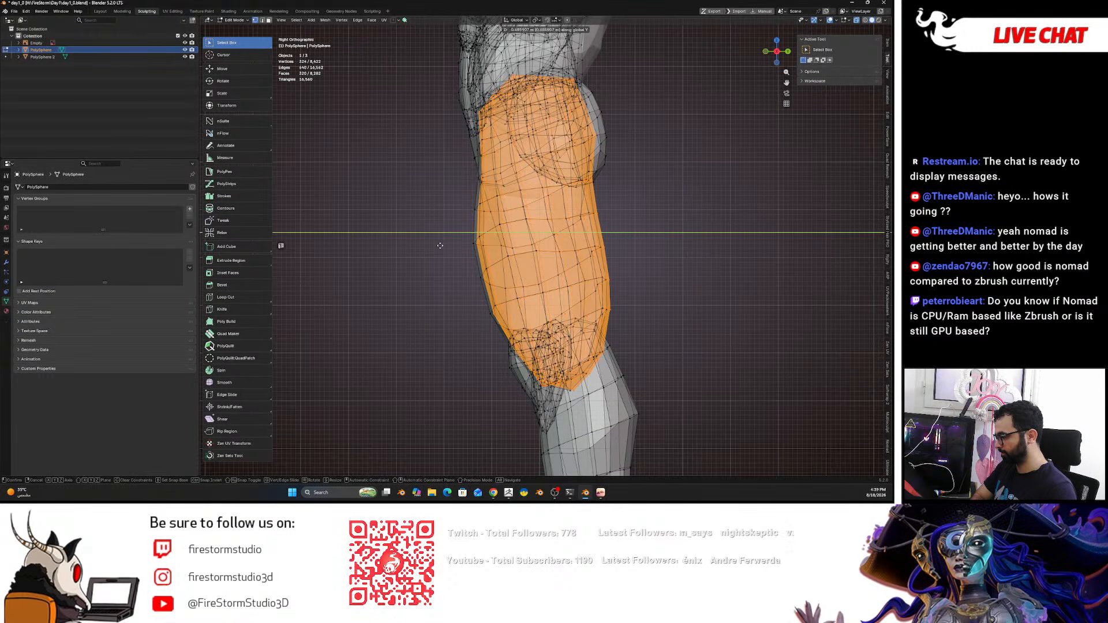
{"action": "left_click", "coordinate": [441, 246]}
{"action": "key", "text": "alt+z"}
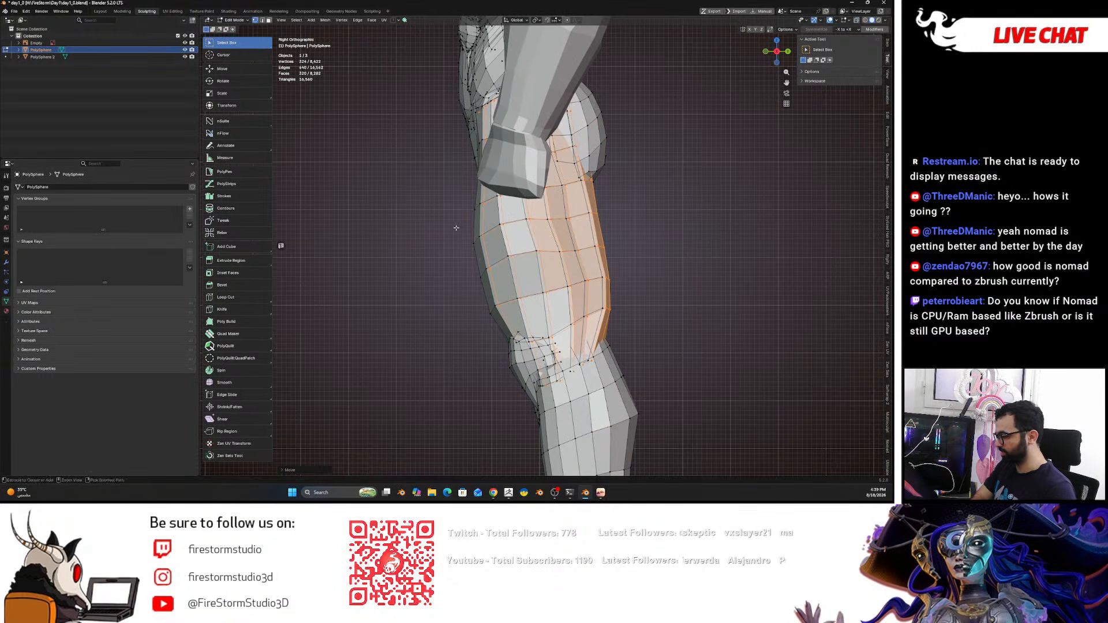
- Return to Sculpt Mode and create a face set from the Edit Mode selection of the duplicated thighs
{"action": "key", "text": "Tab"}
{"action": "left_click", "coordinate": [319, 21]}
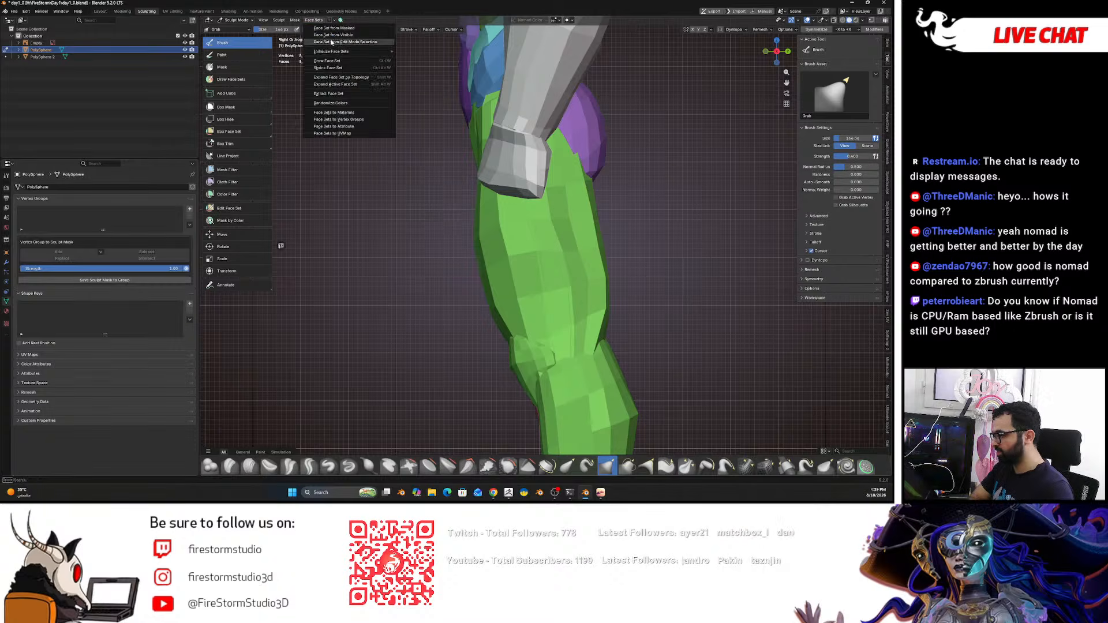
{"action": "left_click", "coordinate": [331, 41]}
{"action": "middle_click_drag", "start_coordinate": [627, 248], "coordinate": [18, 288]}
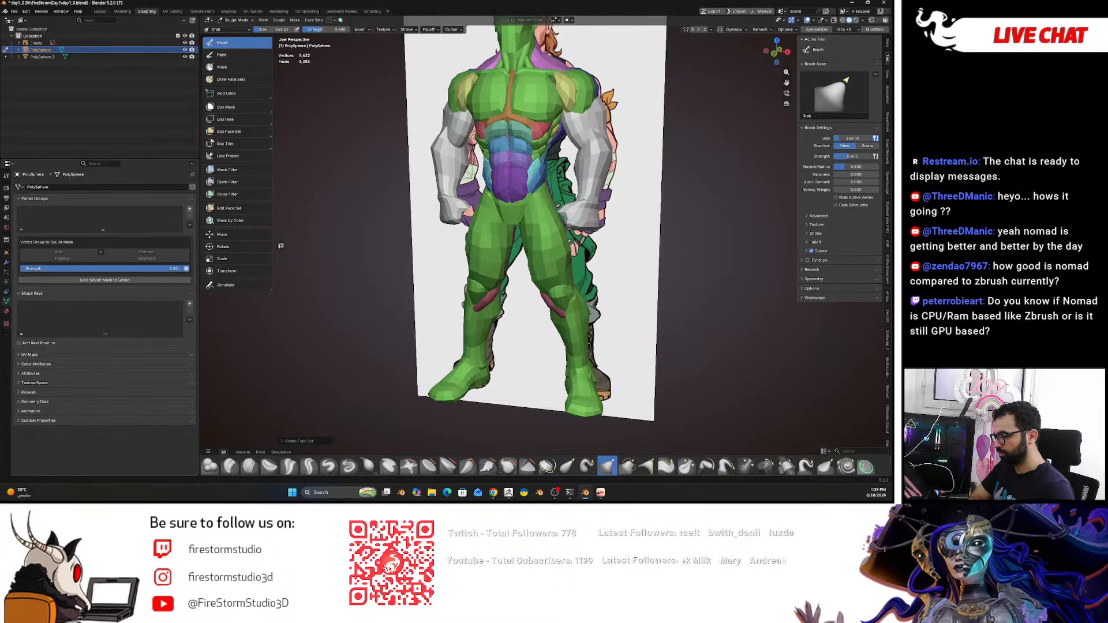
- Switch to Object Mode, select the reference image empty and turn off its display in perspective views
{"action": "left_click", "coordinate": [238, 21]}
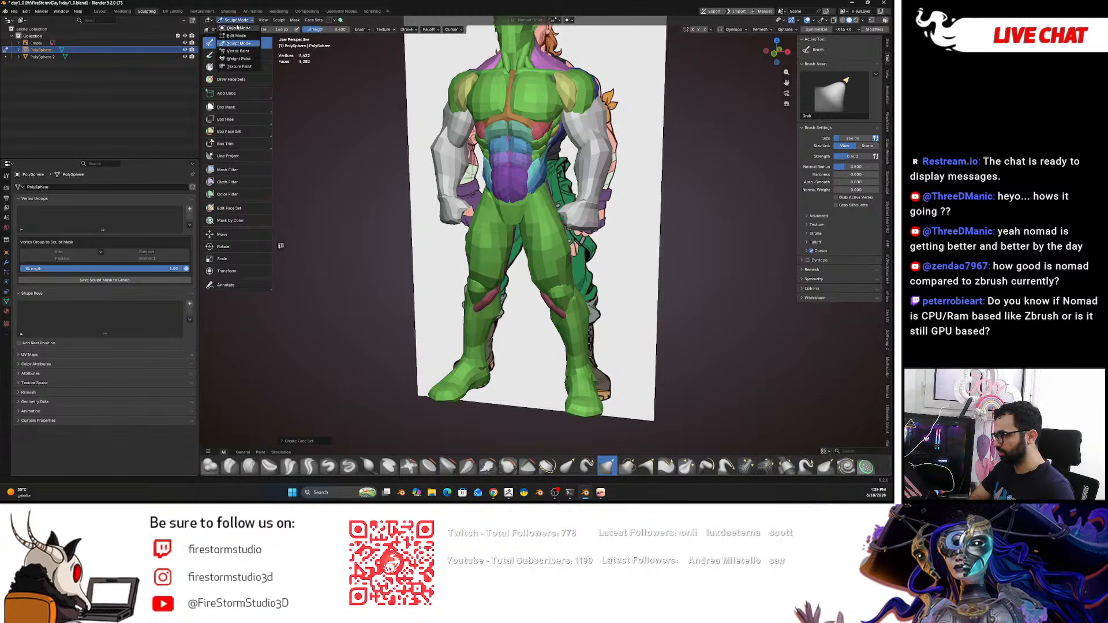
{"action": "left_click", "coordinate": [238, 28]}
{"action": "left_click", "coordinate": [37, 43]}
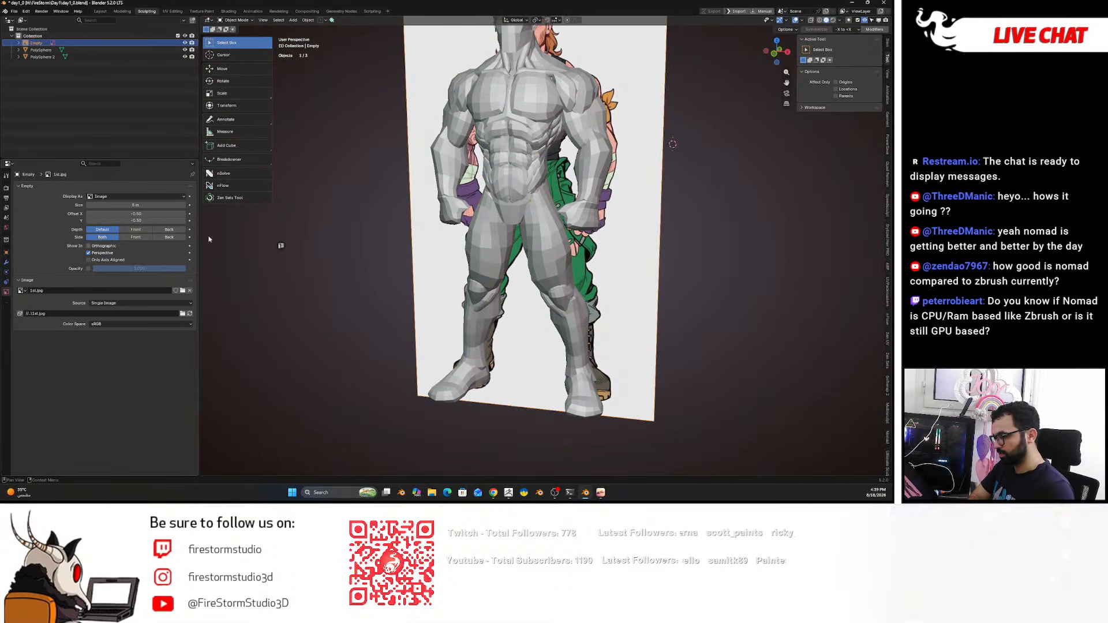
{"action": "middle_click_drag", "start_coordinate": [309, 199], "coordinate": [378, 185]}
{"action": "scroll", "coordinate": [379, 184], "scroll_direction": "down", "scroll_amount": 1}
{"action": "key", "text": "KP_1"}
{"action": "scroll", "coordinate": [392, 188], "scroll_direction": "up", "scroll_amount": 2}
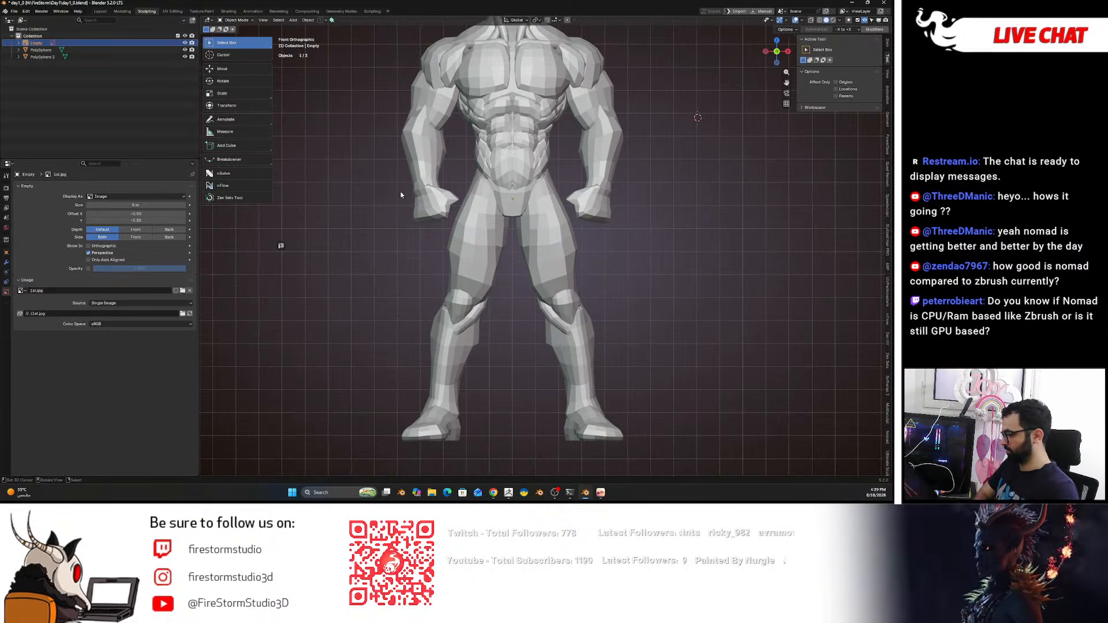
{"action": "middle_click_drag", "start_coordinate": [367, 195], "coordinate": [404, 191]}
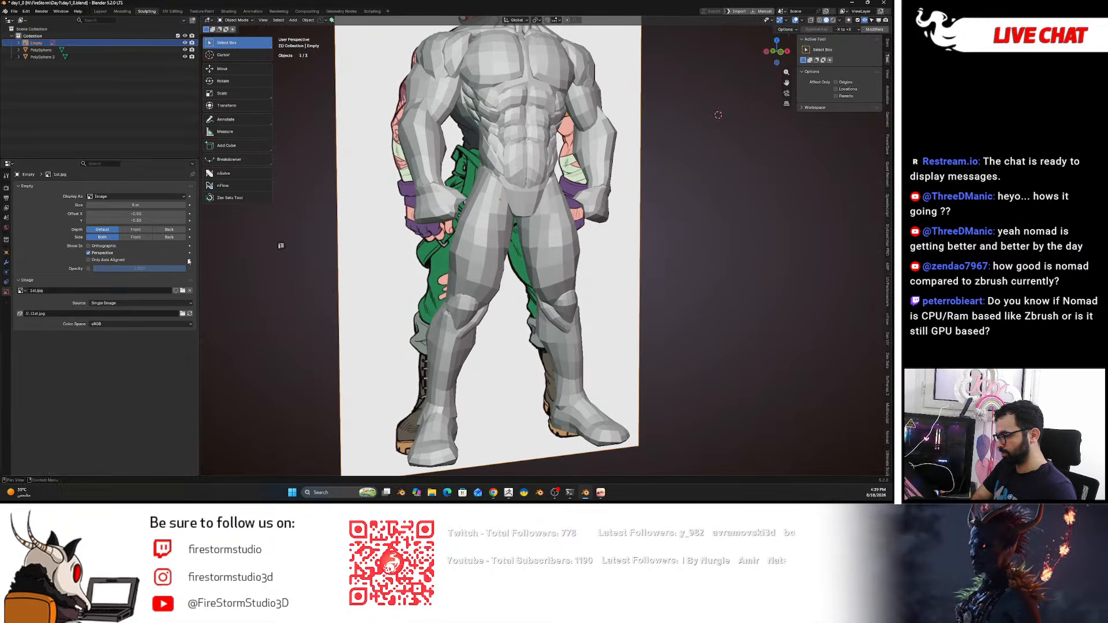
{"action": "left_click", "coordinate": [106, 255]}
{"action": "scroll", "coordinate": [554, 231], "scroll_direction": "up", "scroll_amount": 1}
- Select the body mesh, show it from the right and enter Sculpt Mode
{"action": "middle_click_drag", "start_coordinate": [600, 228], "coordinate": [567, 235]}
{"action": "left_click", "coordinate": [521, 206]}
{"action": "key", "text": "KP_3"}
{"action": "scroll", "coordinate": [561, 256], "scroll_direction": "up", "scroll_amount": 1}
{"action": "key", "text": "ctrl+Tab"}
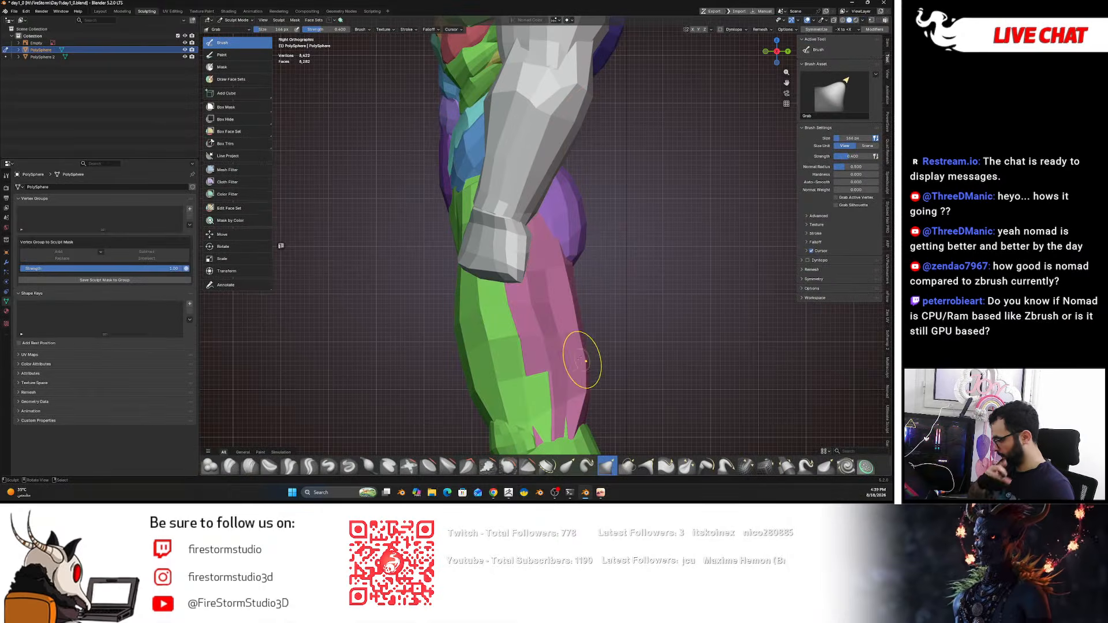
- Bring up the Grab brush's advanced settings and check its Auto-Masking options for face sets
{"action": "left_click", "coordinate": [361, 30]}
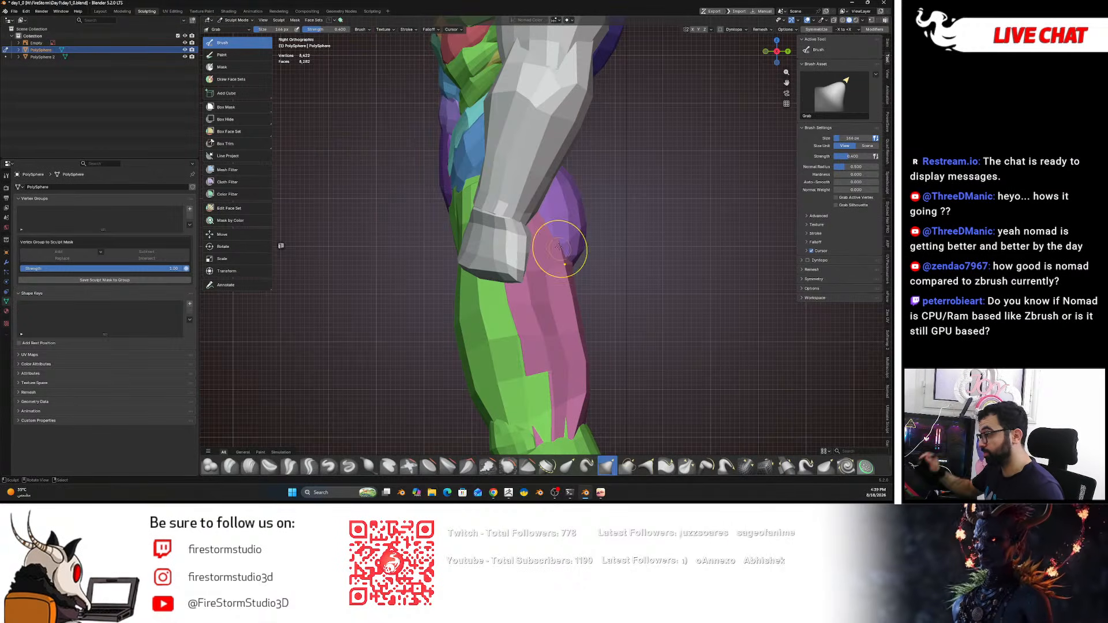
{"action": "left_click", "coordinate": [361, 29]}
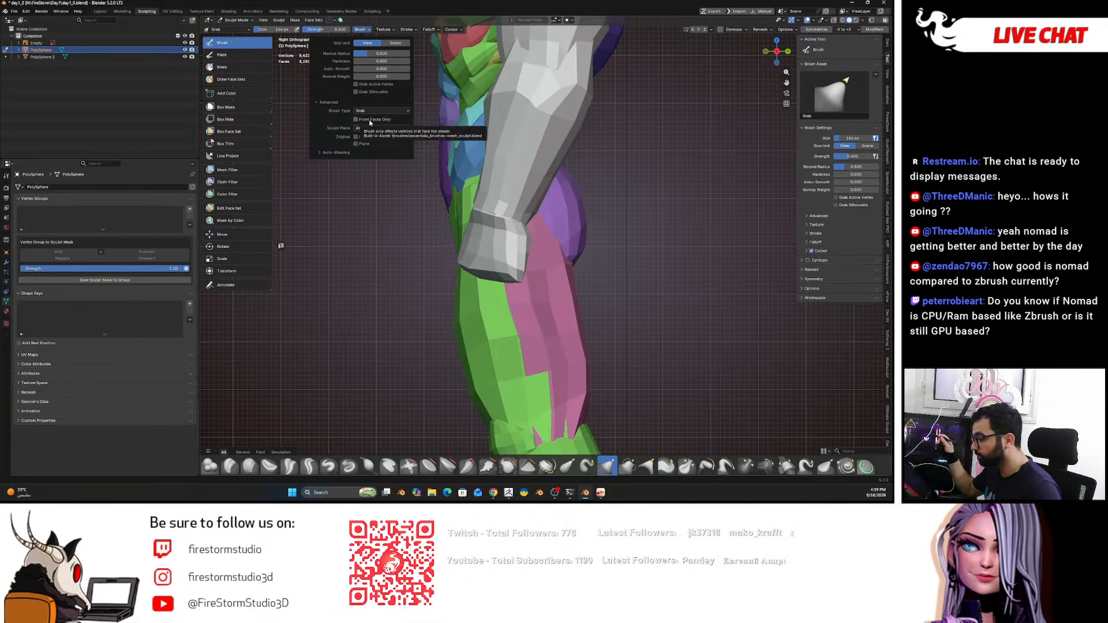
{"action": "left_click", "coordinate": [335, 153]}
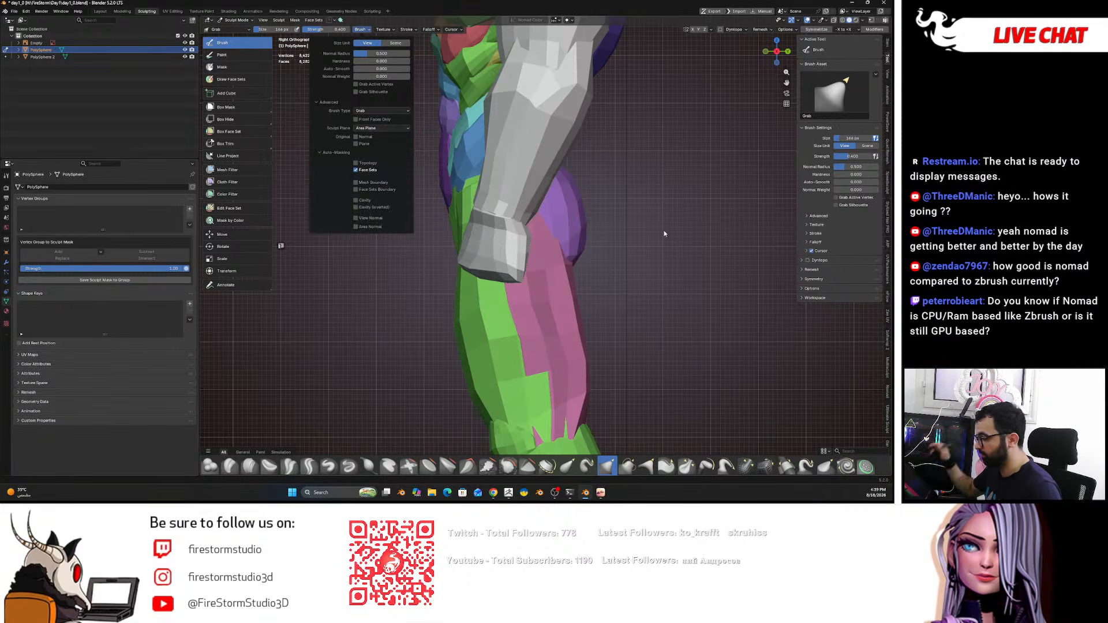
- Resize the Grab brush and reshape the upper outer edge of the pink hamstring geometry behind the thigh
{"action": "middle_click_drag", "start_coordinate": [648, 306], "coordinate": [553, 233]}
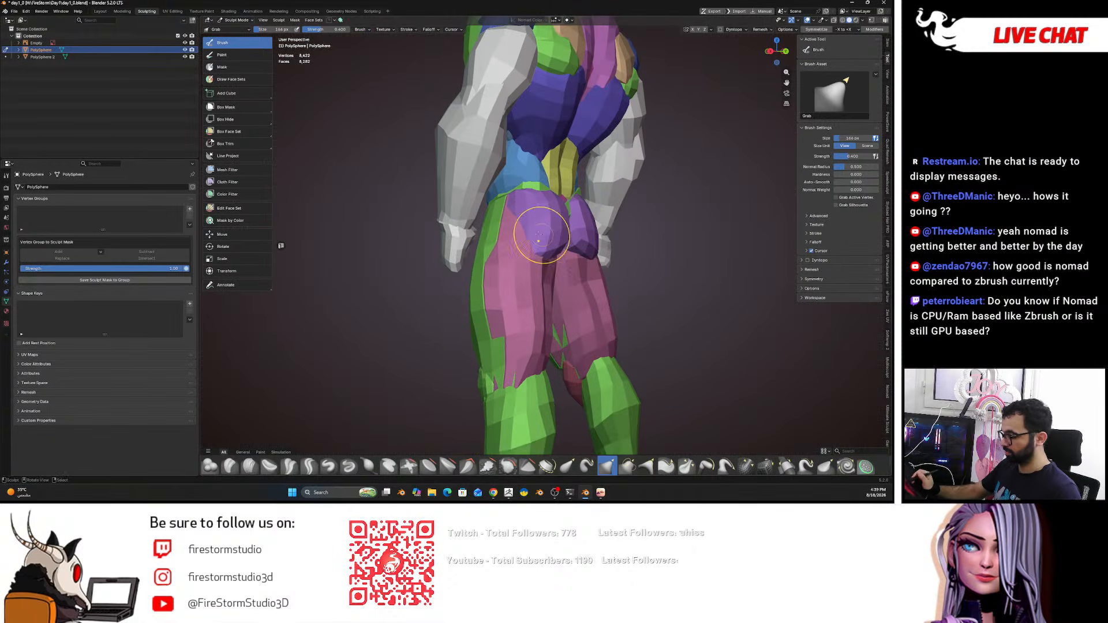
{"action": "key", "text": "f"}
{"action": "left_click", "coordinate": [548, 248]}
{"action": "mouse_move", "coordinate": [525, 245]}
{"action": "left_mouse_down"}
{"action": "mouse_move", "coordinate": [514, 263]}
{"action": "mouse_move", "coordinate": [498, 244]}
{"action": "mouse_move", "coordinate": [521, 237]}
{"action": "mouse_move", "coordinate": [512, 250]}
{"action": "left_mouse_up"}
{"action": "key", "text": "f"}
{"action": "left_click", "coordinate": [562, 250]}
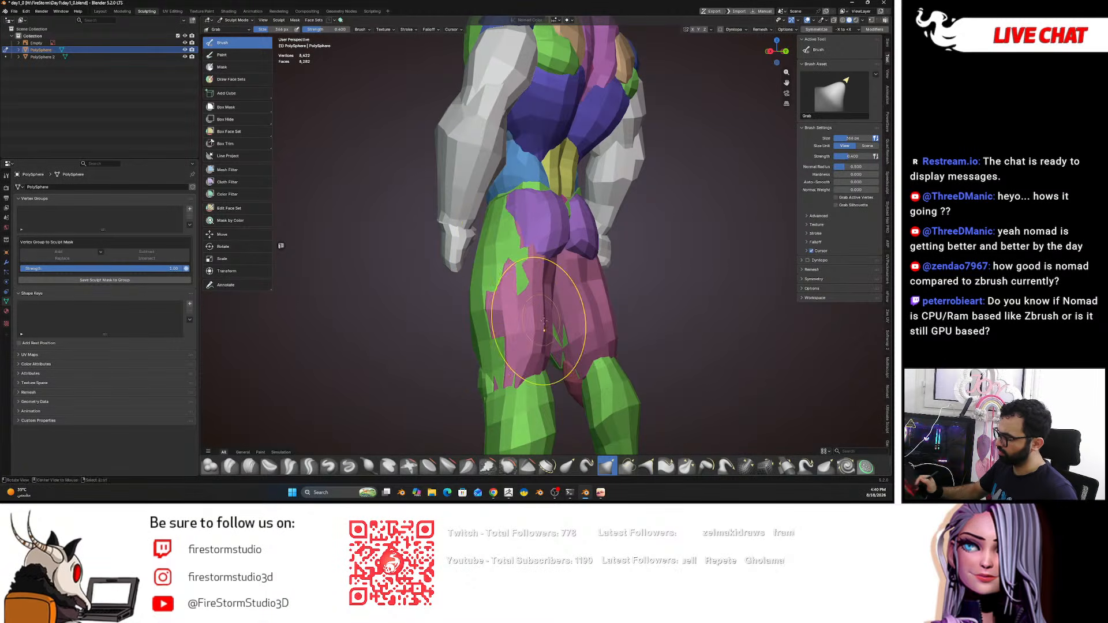
- Adjust the back of the thigh from the side with another Grab stroke, changing the brush size as needed
{"action": "middle_click_drag", "start_coordinate": [533, 313], "coordinate": [643, 298]}
{"action": "key", "text": "f"}
{"action": "left_click", "coordinate": [658, 297]}
{"action": "left_click_drag", "start_coordinate": [582, 301], "coordinate": [600, 298]}
{"action": "middle_click_drag", "start_coordinate": [640, 297], "coordinate": [587, 287]}
{"action": "key", "text": "f"}
{"action": "left_click", "coordinate": [531, 292]}
{"action": "right_click", "coordinate": [540, 299]}
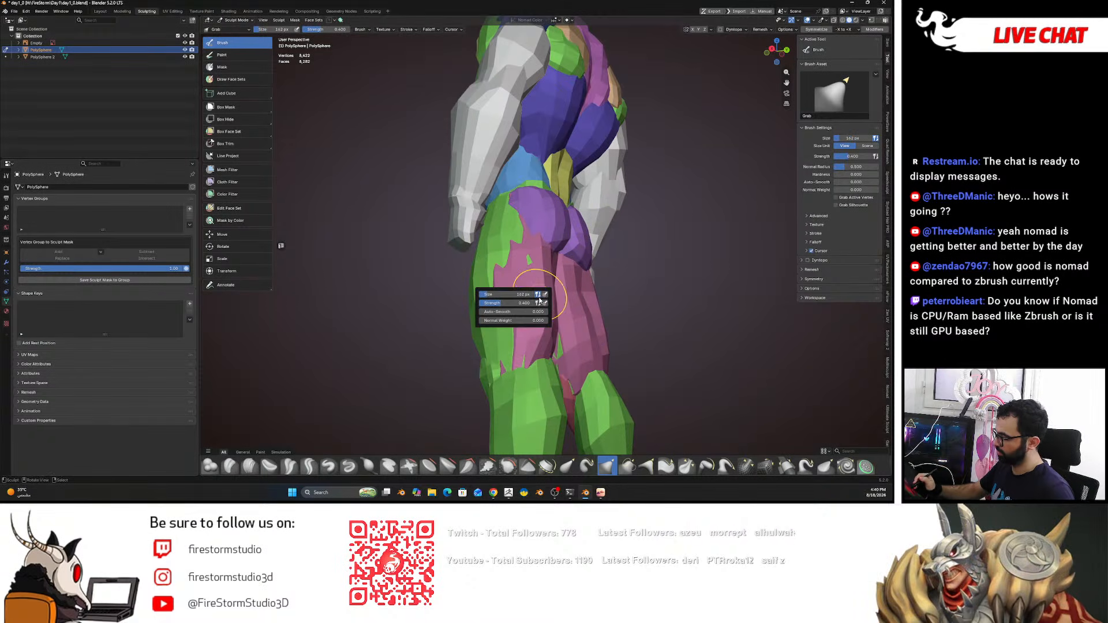
- Isolate the pink face set of the duplicated thighs and mask it
{"action": "mouse_move", "coordinate": [528, 228]}
{"action": "middle_mouse_down"}
{"action": "mouse_move", "coordinate": [708, 257]}
{"action": "mouse_move", "coordinate": [563, 284]}
{"action": "middle_mouse_up"}
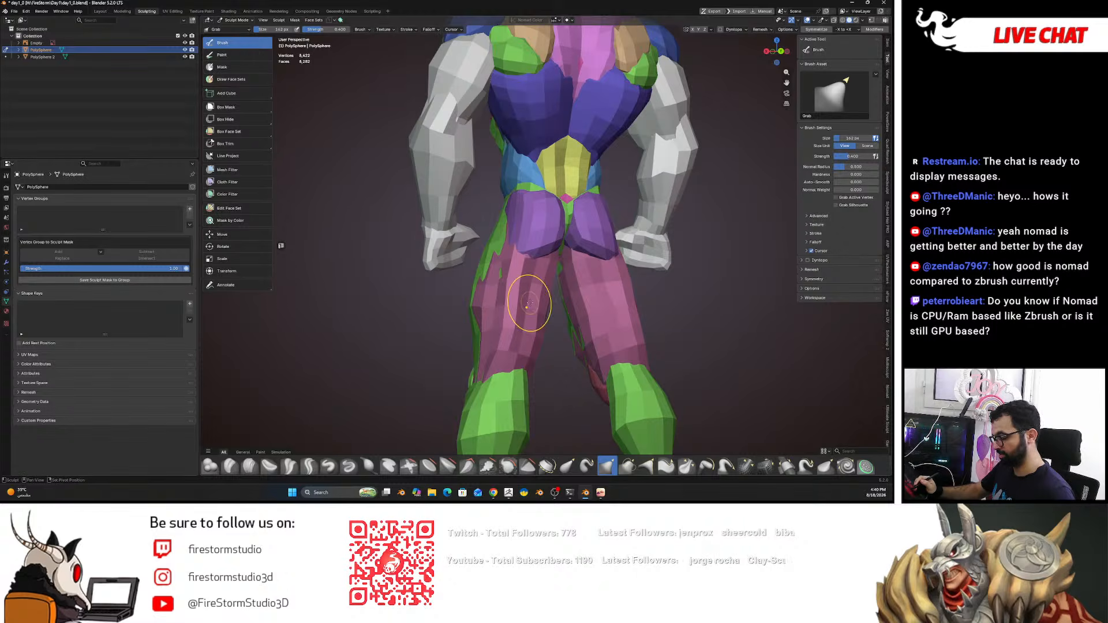
{"action": "key", "text": "shift+h"}
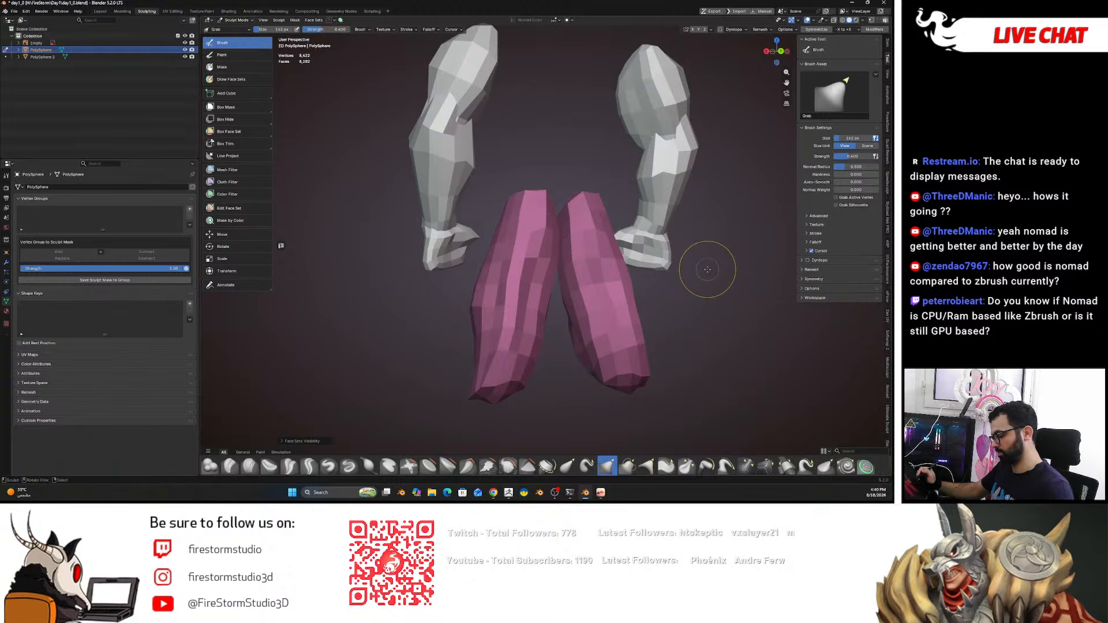
{"action": "key", "text": "ctrl+i"}
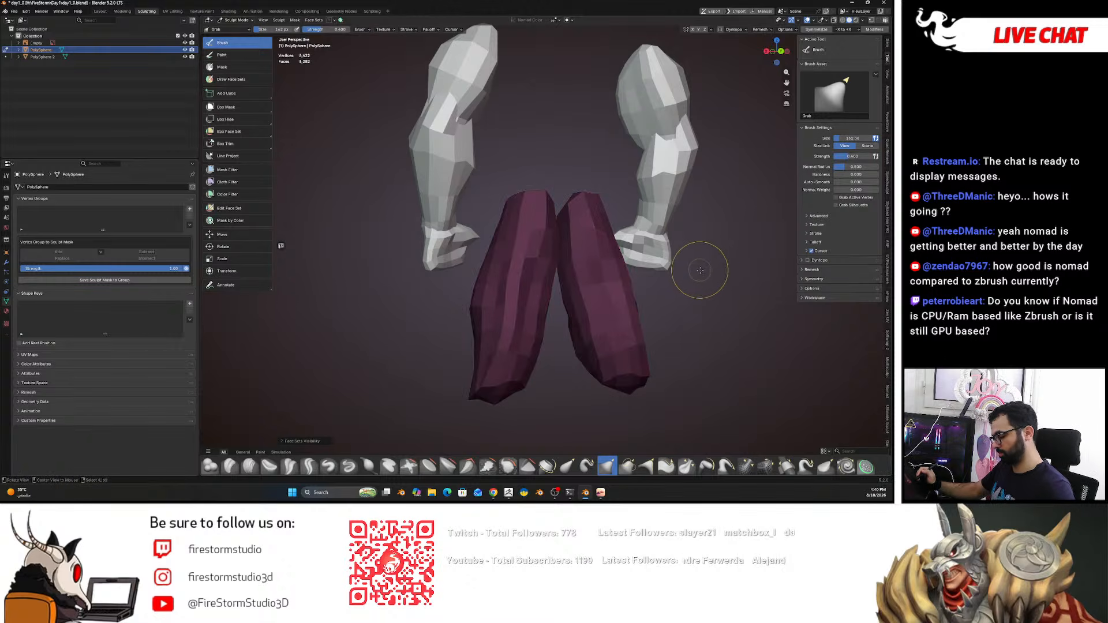
{"action": "key", "text": "ctrl+i"}
{"action": "key", "text": "ctrl+i"}
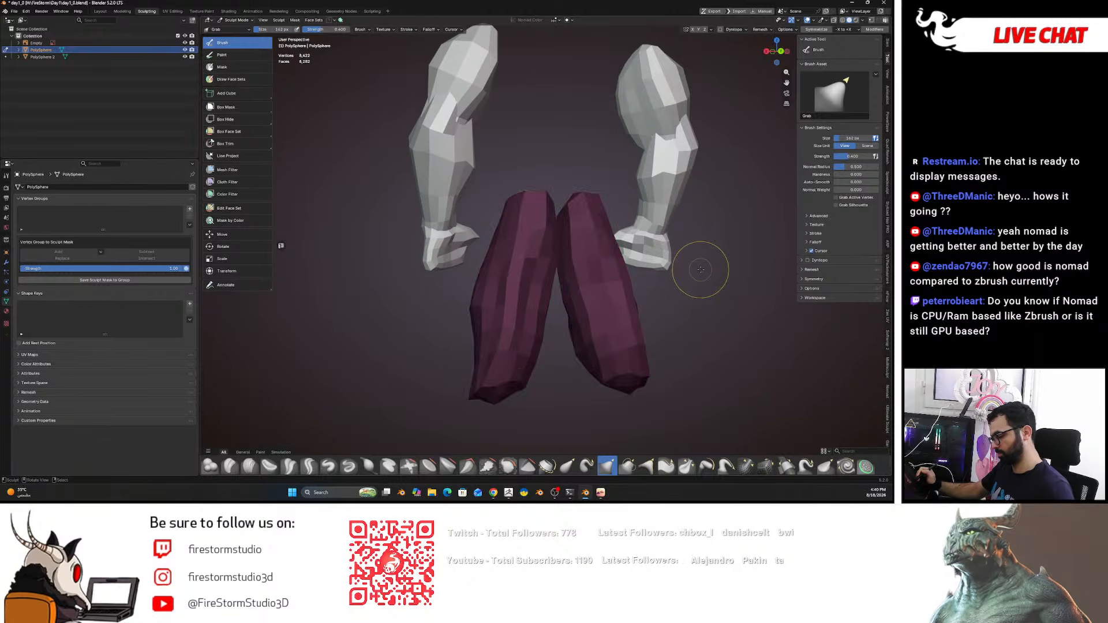
- Reveal the hidden body parts and invert the mask so only the pink thigh geometry remains editable
{"action": "key", "text": "alt+h"}
{"action": "middle_click_drag", "start_coordinate": [663, 268], "coordinate": [702, 276]}
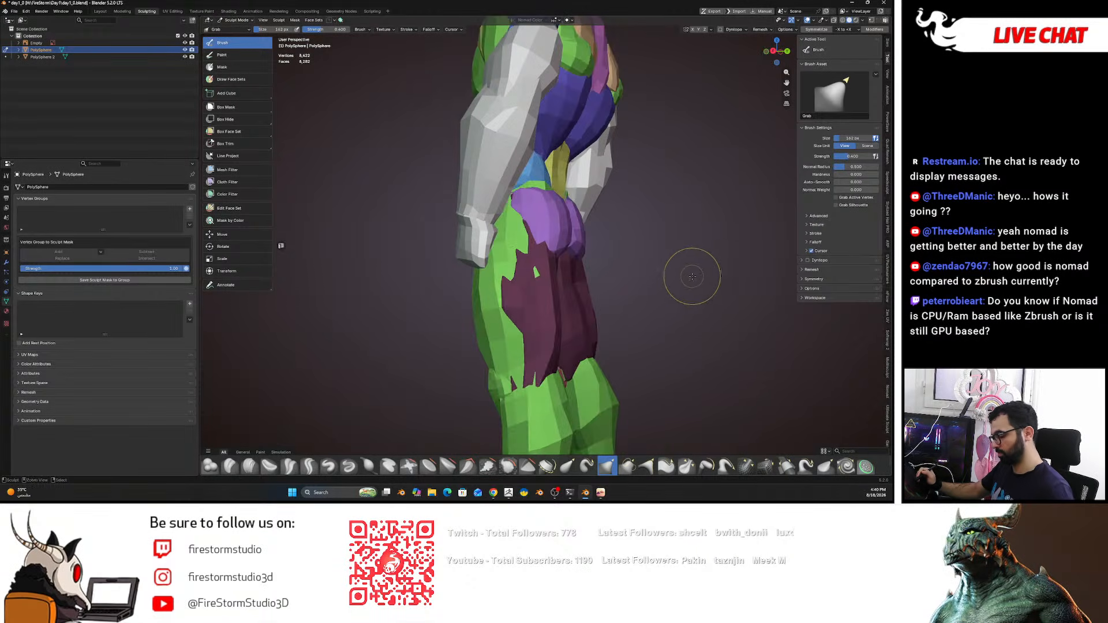
{"action": "key", "text": "ctrl+i"}
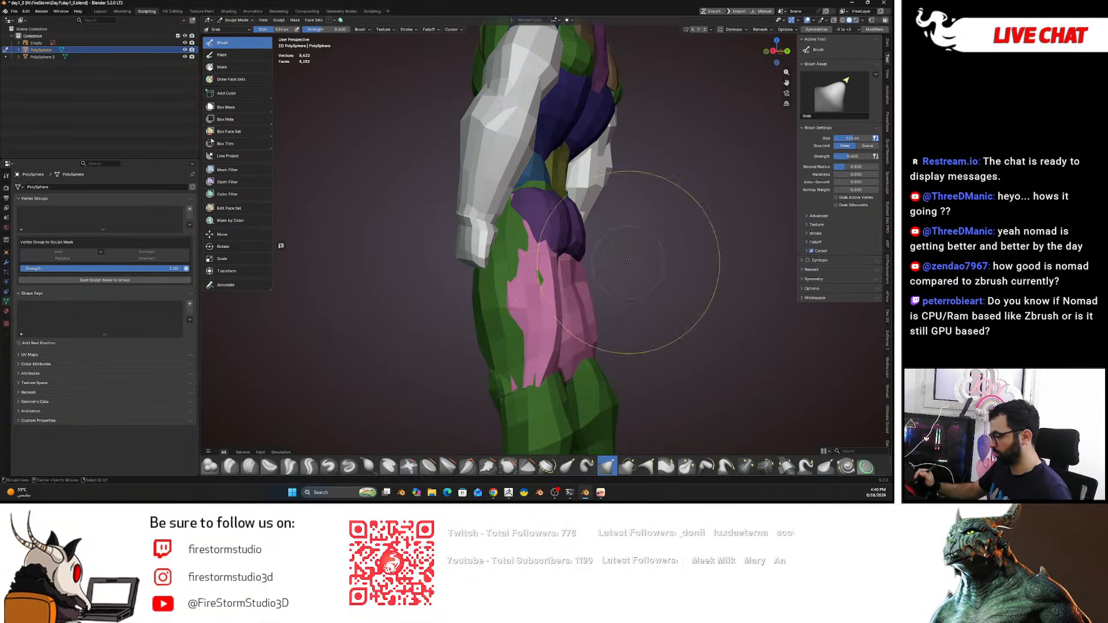
- Pull the outer side of the unmasked hamstring geometry toward the back of the leg with the Grab brush
{"action": "middle_click_drag", "start_coordinate": [648, 205], "coordinate": [490, 277]}
{"action": "middle_click_drag", "start_coordinate": [472, 352], "coordinate": [507, 322]}
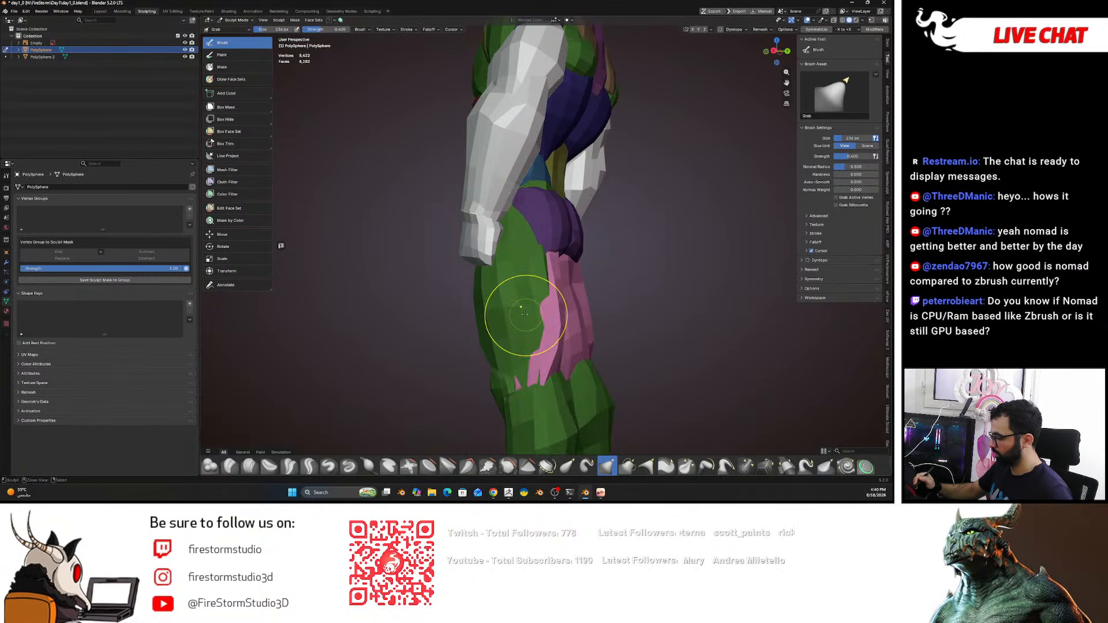
{"action": "middle_click_drag", "start_coordinate": [539, 360], "coordinate": [600, 297]}
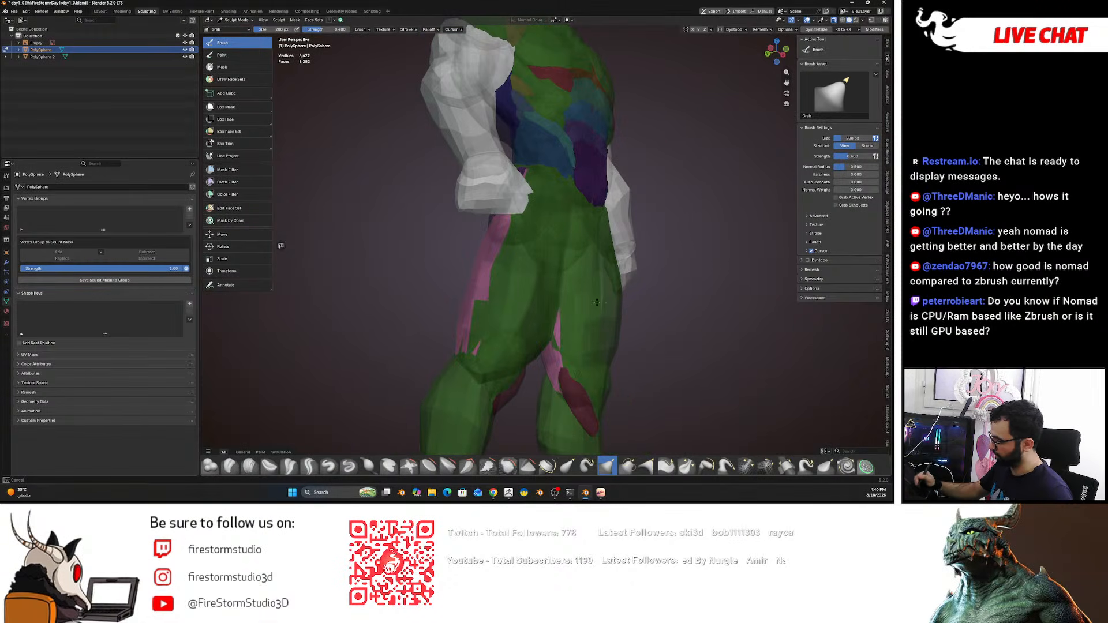
- Adjust the hamstring geometry from the front with a resized Grab brush and return to a rear side view
{"action": "middle_click_drag", "start_coordinate": [622, 342], "coordinate": [594, 331]}
{"action": "key", "text": "f"}
{"action": "left_click_drag", "start_coordinate": [581, 265], "coordinate": [571, 274]}
{"action": "mouse_move", "coordinate": [585, 320]}
{"action": "middle_mouse_down"}
{"action": "mouse_move", "coordinate": [607, 328]}
{"action": "mouse_move", "coordinate": [593, 309]}
{"action": "mouse_move", "coordinate": [702, 341]}
{"action": "mouse_move", "coordinate": [495, 358]}
{"action": "middle_mouse_up"}
{"action": "key", "text": "f"}
{"action": "left_click", "coordinate": [513, 351]}
{"action": "mouse_move", "coordinate": [503, 359]}
{"action": "left_mouse_down", "text": "alt"}
{"action": "mouse_move", "coordinate": [558, 378]}
{"action": "mouse_move", "coordinate": [547, 295]}
{"action": "mouse_move", "coordinate": [626, 277]}
{"action": "mouse_move", "coordinate": [610, 248]}
{"action": "mouse_move", "coordinate": [627, 257]}
{"action": "left_mouse_up", "text": "alt"}
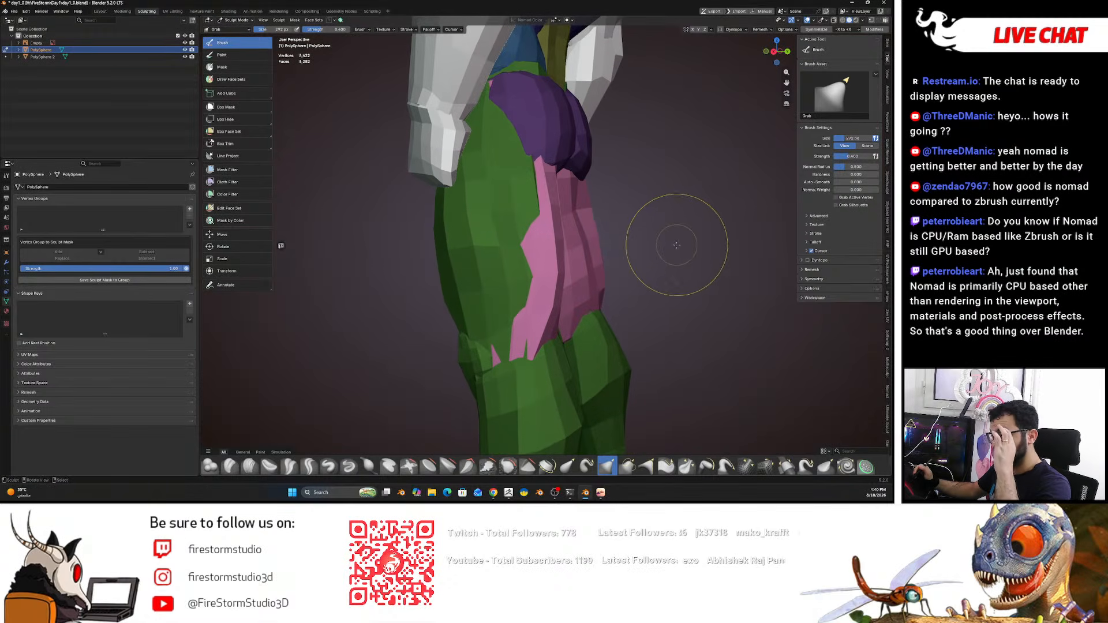
- Enlarge the Grab brush for the lower hamstring and show the thigh in the right orthographic view
{"action": "left_click_drag", "start_coordinate": [674, 249], "coordinate": [615, 270], "text": "alt"}
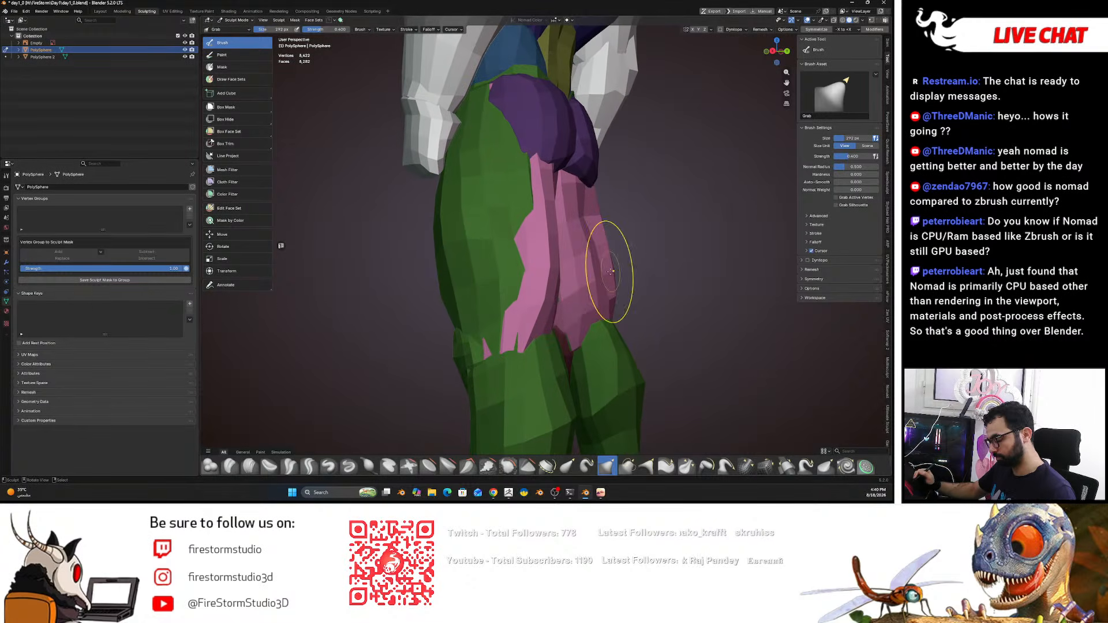
{"action": "key", "text": "f"}
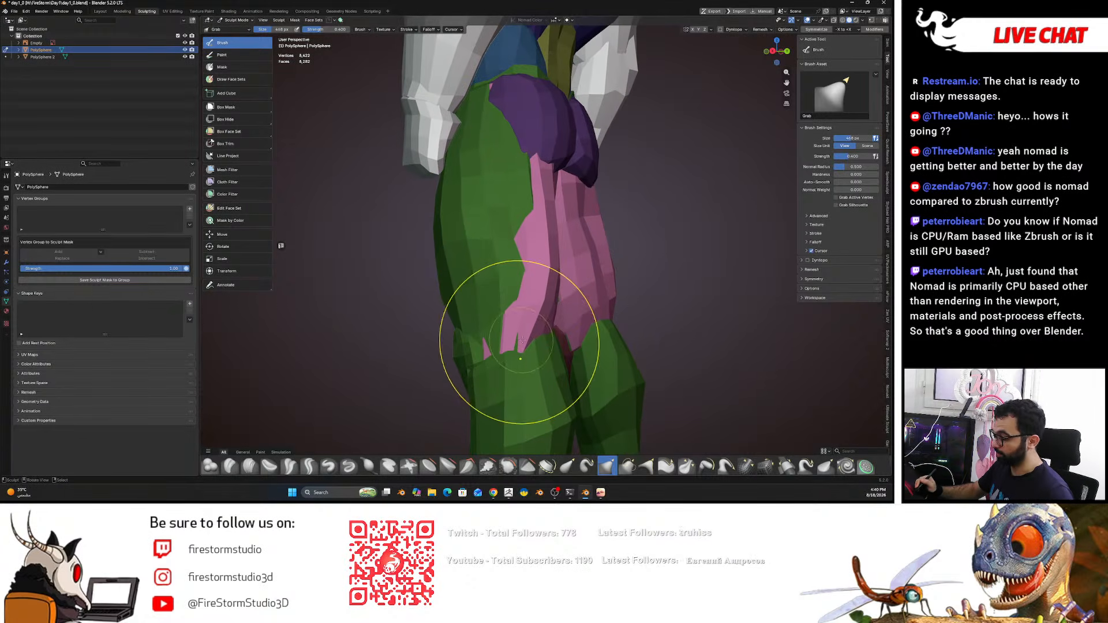
{"action": "mouse_move", "coordinate": [521, 329]}
{"action": "left_mouse_down", "text": "alt"}
{"action": "mouse_move", "coordinate": [560, 320]}
{"action": "mouse_move", "coordinate": [563, 333]}
{"action": "left_mouse_up", "text": "alt"}
{"action": "key", "text": "f"}
{"action": "left_click", "coordinate": [585, 319]}
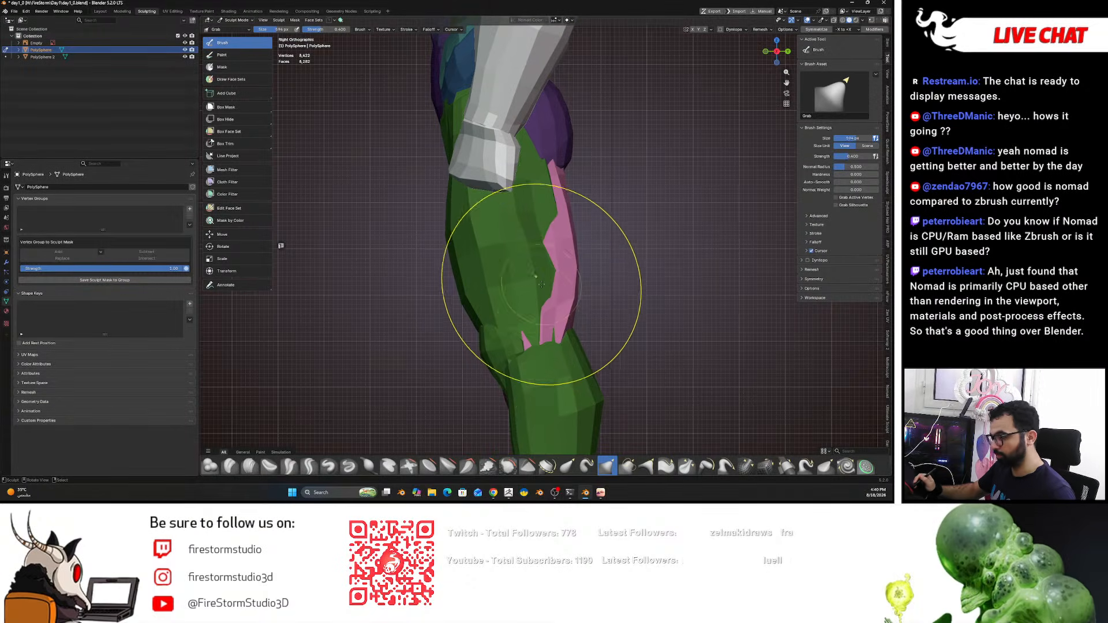
{"action": "key", "text": "f"}
{"action": "left_click", "coordinate": [482, 161]}
- Recheck the Grab brush's Auto-Masking options, try pulling the lower end of the hamstring rearward and undo that stroke
{"action": "left_click", "coordinate": [362, 30]}
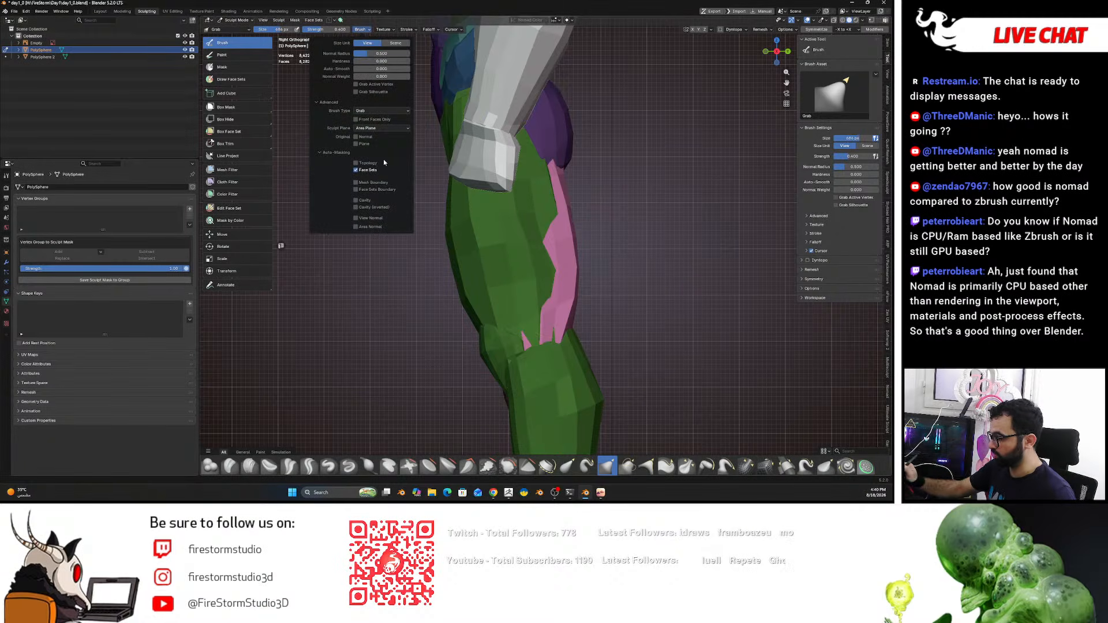
{"action": "key", "text": "f"}
{"action": "mouse_move", "coordinate": [555, 333]}
{"action": "left_mouse_down"}
{"action": "mouse_move", "coordinate": [584, 326]}
{"action": "mouse_move", "coordinate": [571, 333]}
{"action": "left_mouse_up"}
{"action": "key", "text": "ctrl+z"}
{"action": "key", "text": "f"}
{"action": "left_click", "coordinate": [533, 337]}
{"action": "key", "text": "alt+z"}
{"action": "key", "text": "alt+z"}
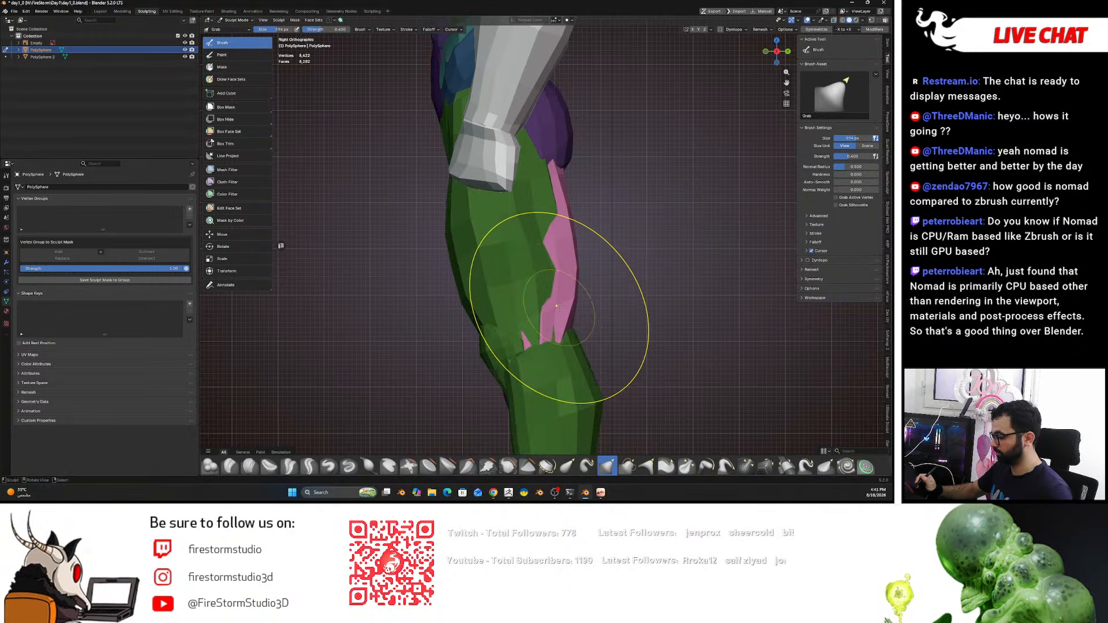
- Isolate the pink thigh face set and pull the lower outer corner of the geometry downward with the Grab brush
{"action": "key", "text": "shift+h"}
{"action": "middle_click_drag", "start_coordinate": [520, 309], "coordinate": [569, 371]}
{"action": "key", "text": "f"}
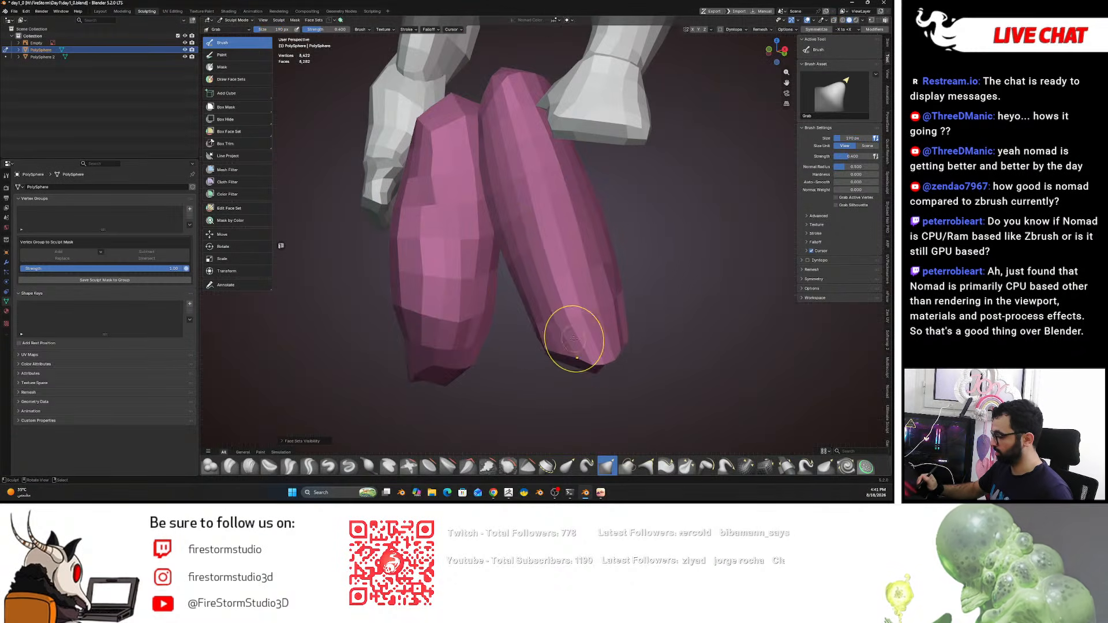
{"action": "left_click_drag", "start_coordinate": [595, 350], "coordinate": [599, 371]}
{"action": "mouse_move", "coordinate": [584, 302]}
{"action": "middle_mouse_down"}
{"action": "mouse_move", "coordinate": [611, 305]}
{"action": "mouse_move", "coordinate": [606, 289]}
{"action": "middle_mouse_up"}
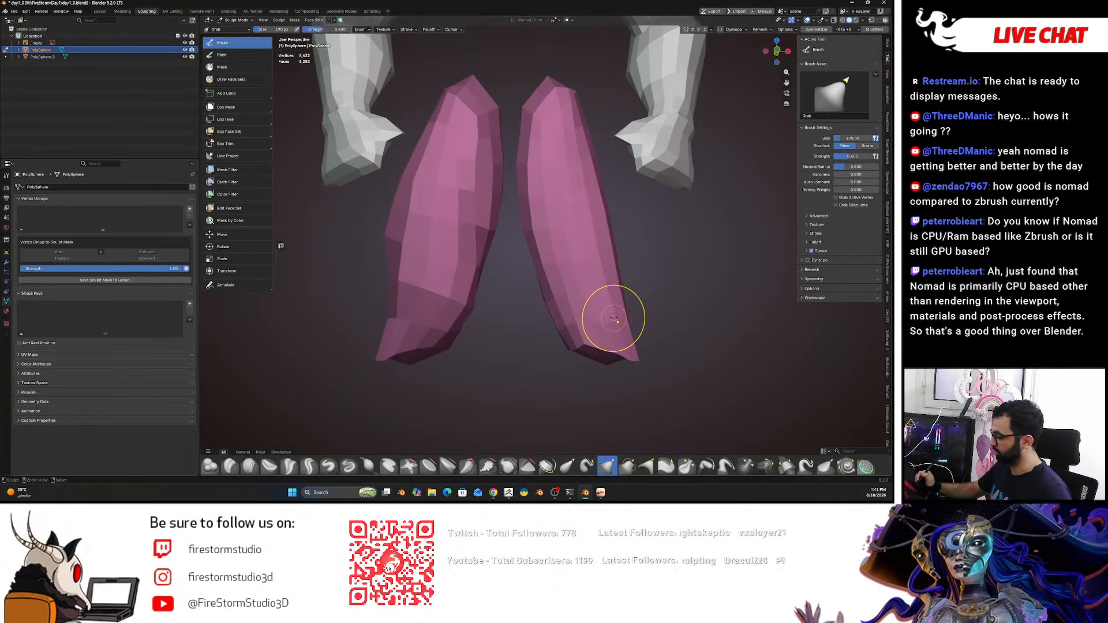
- Reveal the hidden body parts and undo the recent Grab strokes on the hamstring's lower outer corner
{"action": "key", "text": "alt+h"}
{"action": "middle_click_drag", "start_coordinate": [739, 285], "coordinate": [604, 278]}
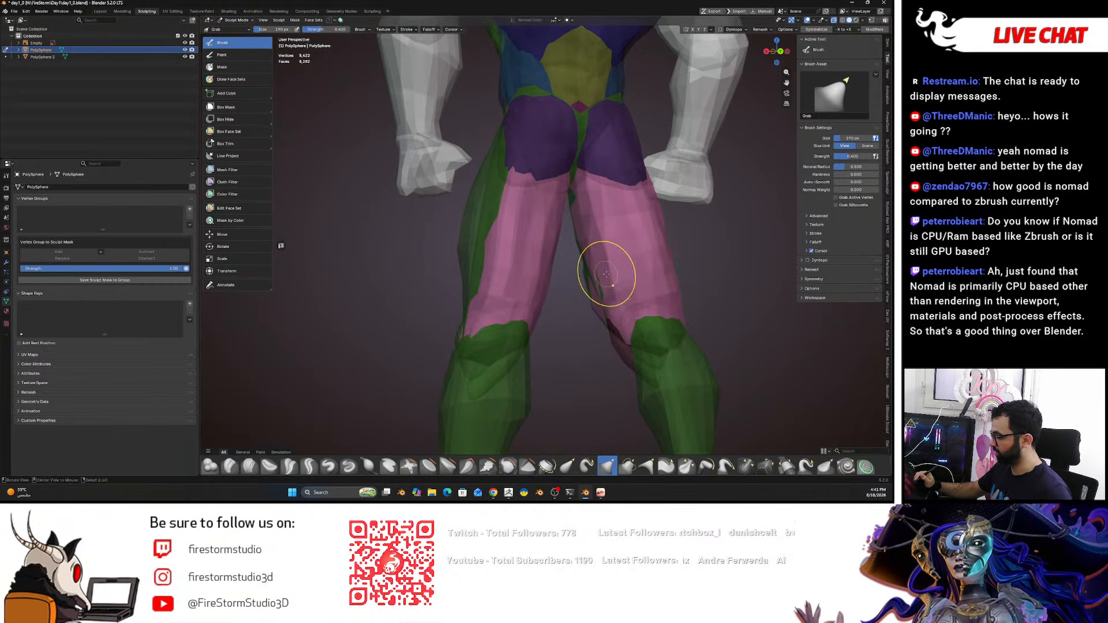
{"action": "key", "text": "ctrl+z"}
{"action": "key", "text": "ctrl+z"}
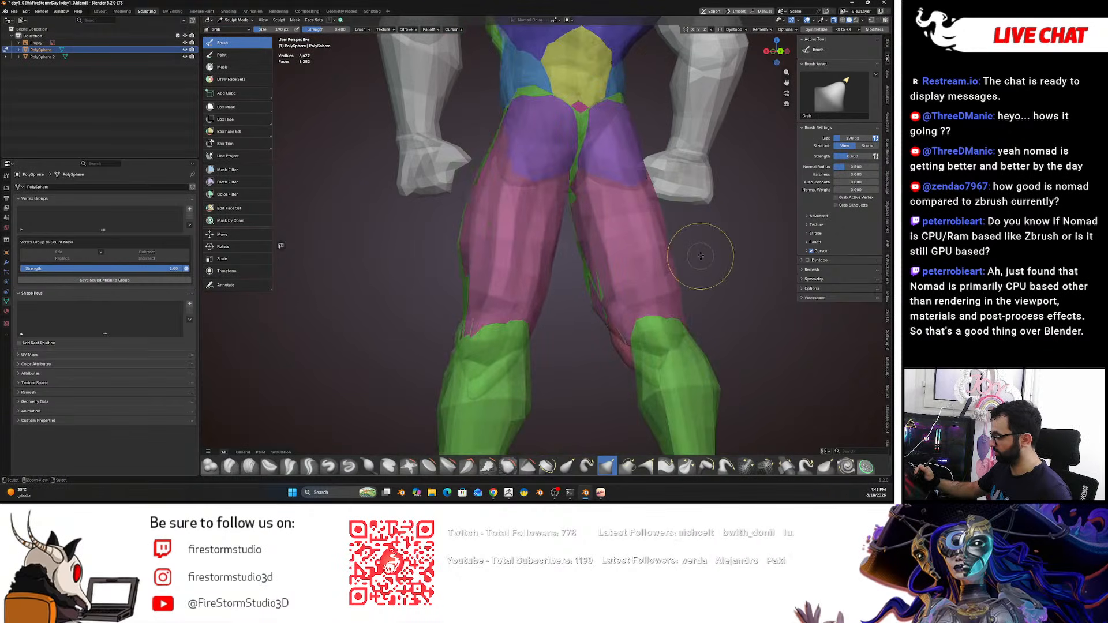
{"action": "key", "text": "ctrl+z"}
{"action": "key", "text": "ctrl+z"}
{"action": "key", "text": "ctrl+z"}
{"action": "key", "text": "ctrl+shift+z"}
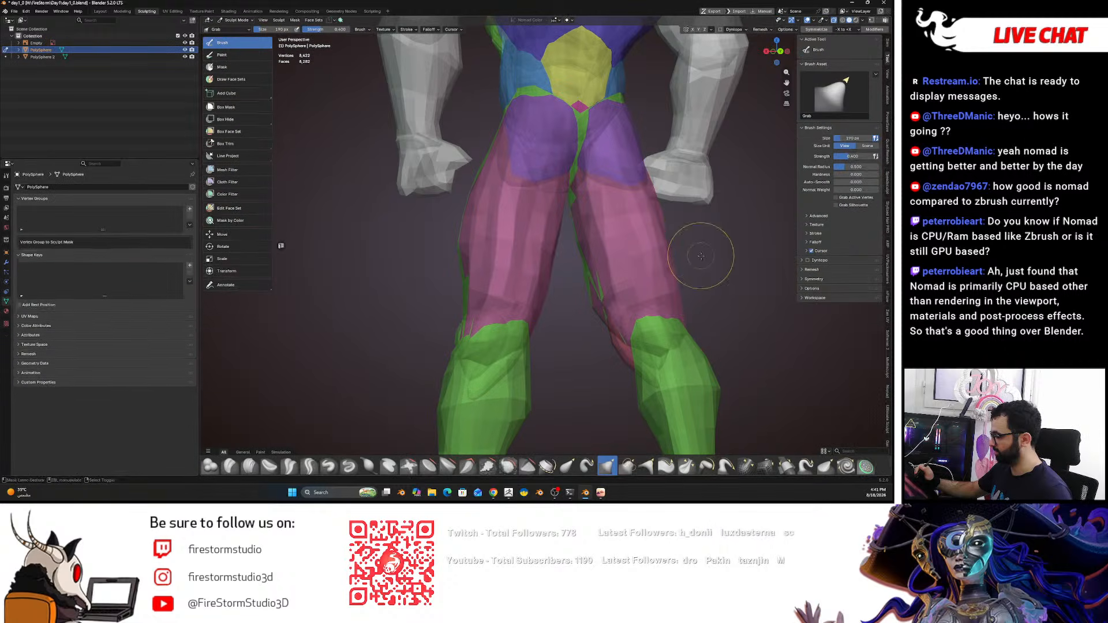
- Smooth the hamstring's outer side along the thigh so the neighbouring green thigh surface covers more of it
{"action": "mouse_move", "coordinate": [674, 113]}
{"action": "middle_mouse_down"}
{"action": "mouse_move", "coordinate": [639, 260]}
{"action": "mouse_move", "coordinate": [583, 242]}
{"action": "middle_mouse_up"}
{"action": "key", "text": "f"}
{"action": "left_click", "coordinate": [539, 231]}
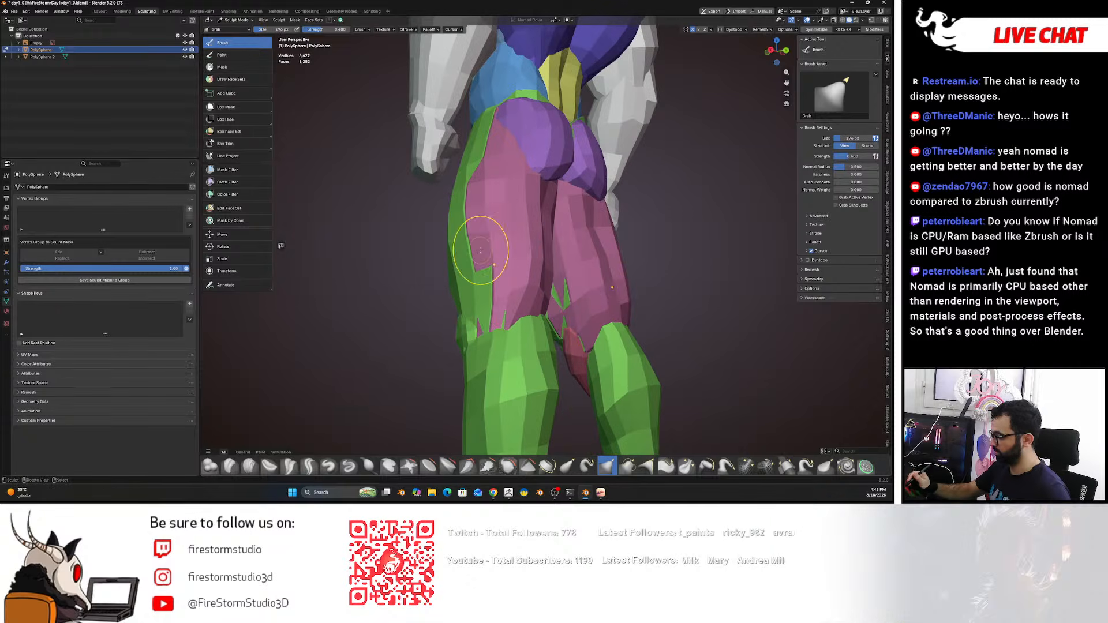
{"action": "key", "text": "h"}
{"action": "key", "text": "ctrl+i"}
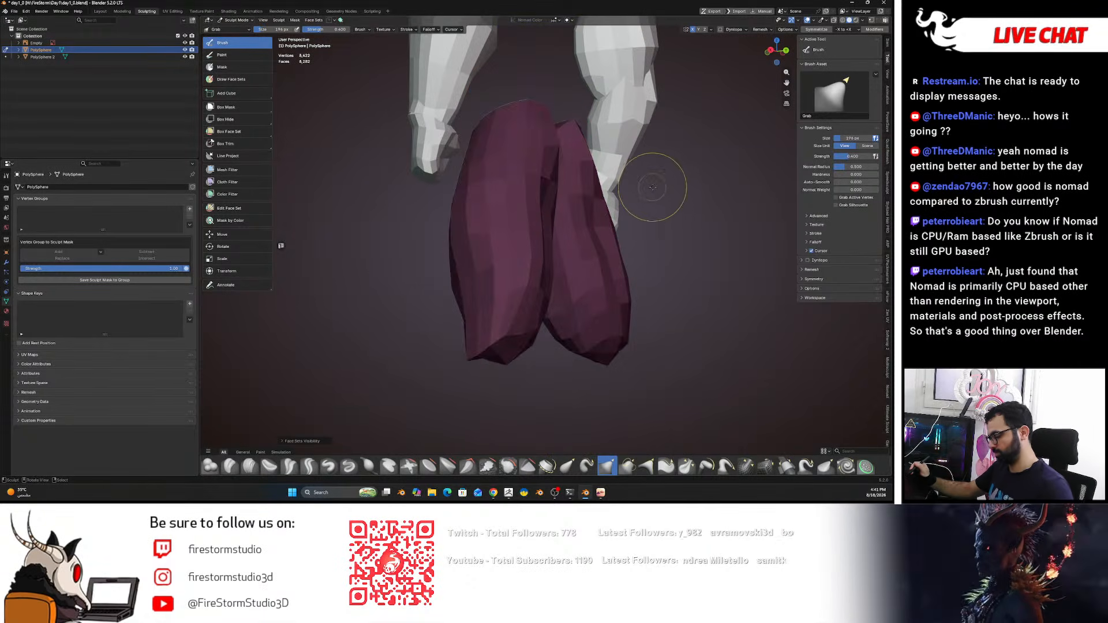
{"action": "key", "text": "h"}
{"action": "middle_click_drag", "start_coordinate": [508, 235], "coordinate": [641, 207]}
{"action": "key", "text": "ctrl+i"}
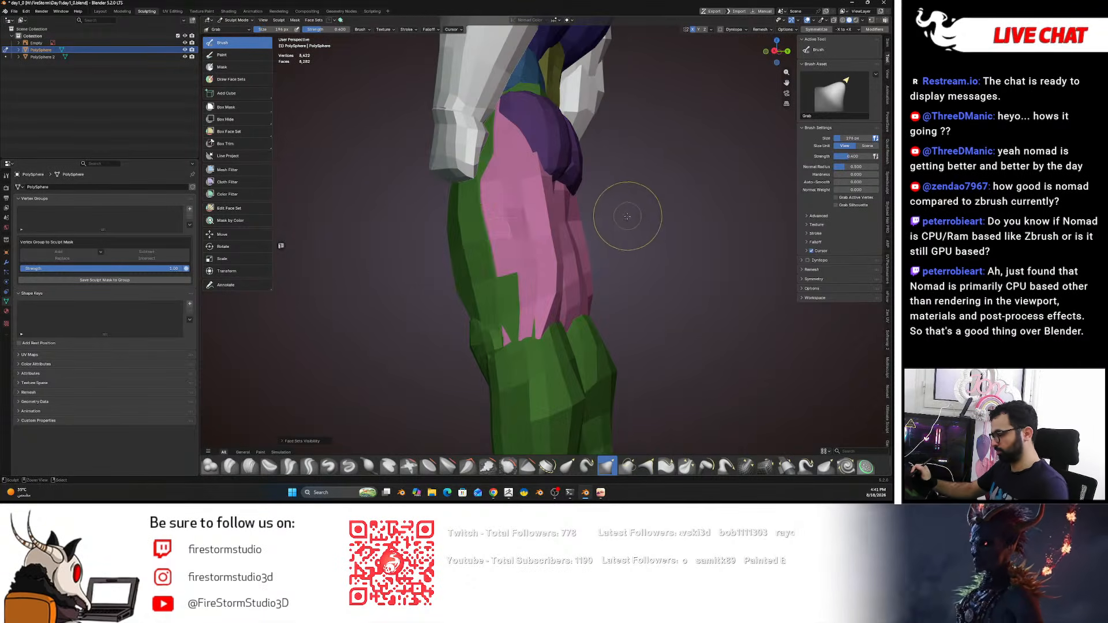
{"action": "left_click_drag", "start_coordinate": [496, 238], "coordinate": [497, 118], "text": "shift"}
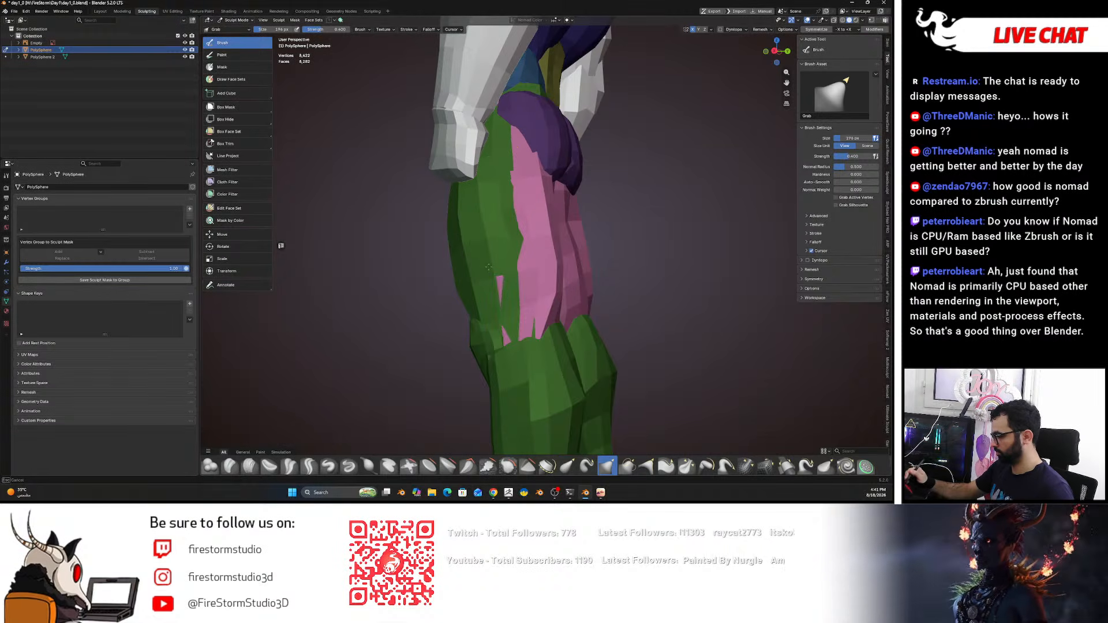
{"action": "middle_click_drag", "start_coordinate": [494, 297], "coordinate": [549, 274]}
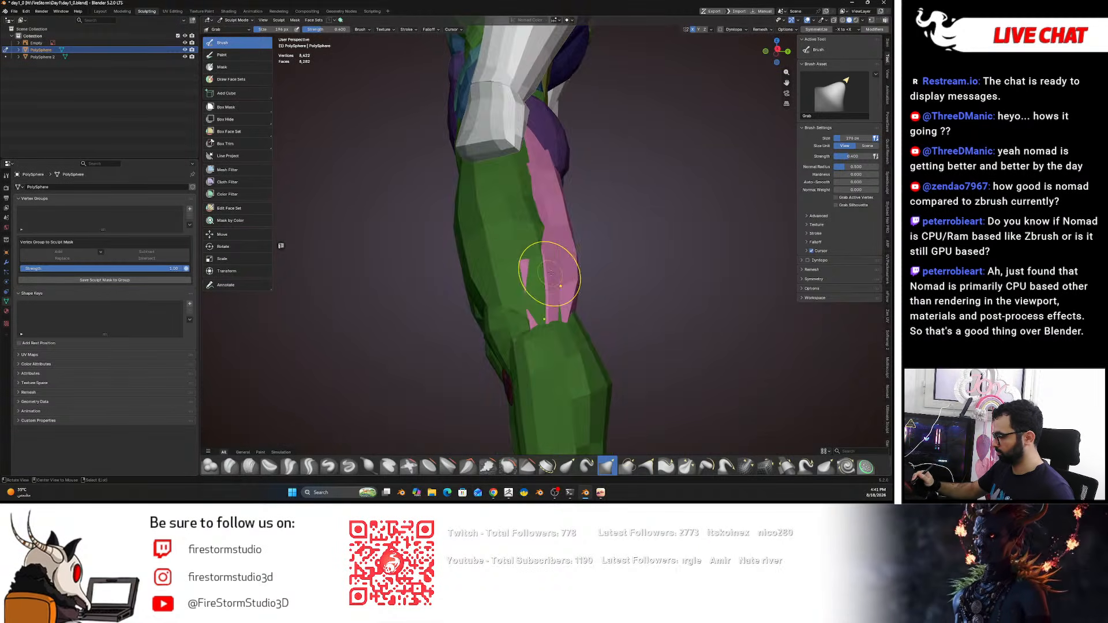
- Isolate the pink hamstring face set and smooth its length, outer side and lower end
{"action": "key", "text": "h"}
{"action": "middle_click_drag", "start_coordinate": [485, 245], "coordinate": [643, 250]}
{"action": "mouse_move", "coordinate": [541, 251]}
{"action": "left_mouse_down", "text": "shift"}
{"action": "mouse_move", "coordinate": [549, 311]}
{"action": "mouse_move", "coordinate": [578, 336]}
{"action": "left_mouse_up", "text": "shift"}
{"action": "middle_click_drag", "start_coordinate": [603, 315], "coordinate": [620, 308]}
{"action": "left_click_drag", "start_coordinate": [623, 302], "coordinate": [622, 342], "text": "shift"}
{"action": "left_click_drag", "start_coordinate": [562, 130], "coordinate": [588, 314], "text": "shift"}
{"action": "left_click_drag", "start_coordinate": [541, 225], "coordinate": [547, 291], "text": "shift"}
{"action": "left_click_drag", "start_coordinate": [624, 334], "coordinate": [622, 341], "text": "shift"}
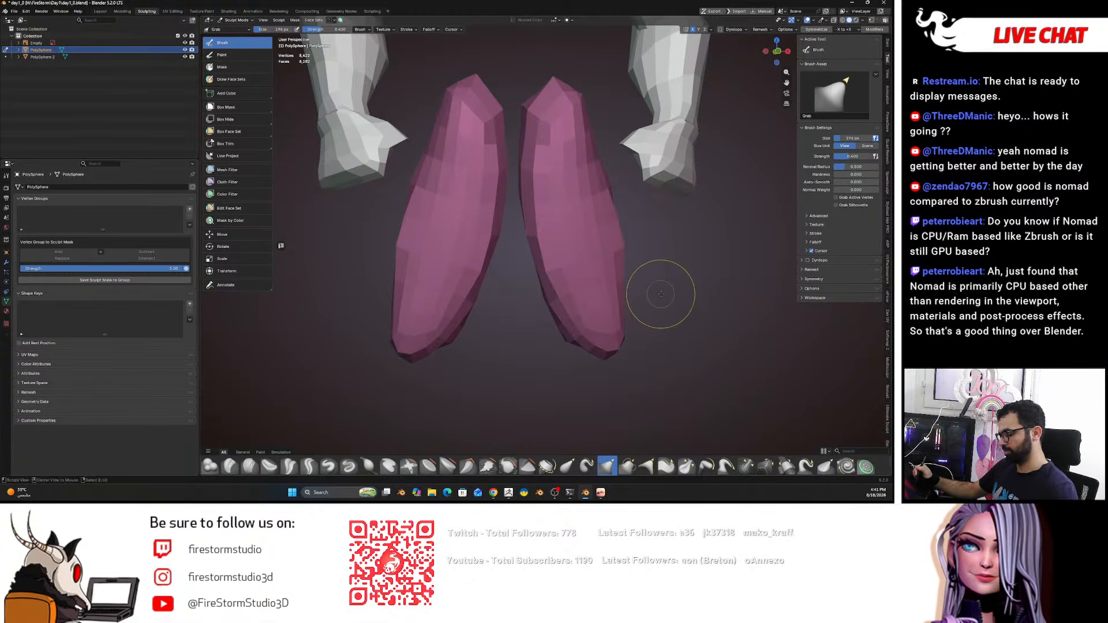
- Reveal the whole body, review the Grab brush's Auto-Masking options and enlarge the brush over the upper thigh
{"action": "key", "text": "alt+h"}
{"action": "middle_click_drag", "start_coordinate": [718, 261], "coordinate": [593, 270]}
{"action": "middle_click_drag", "start_coordinate": [601, 229], "coordinate": [577, 207]}
{"action": "key", "text": "f"}
{"action": "left_click", "coordinate": [535, 141]}
{"action": "middle_click_drag", "start_coordinate": [520, 141], "coordinate": [564, 134]}
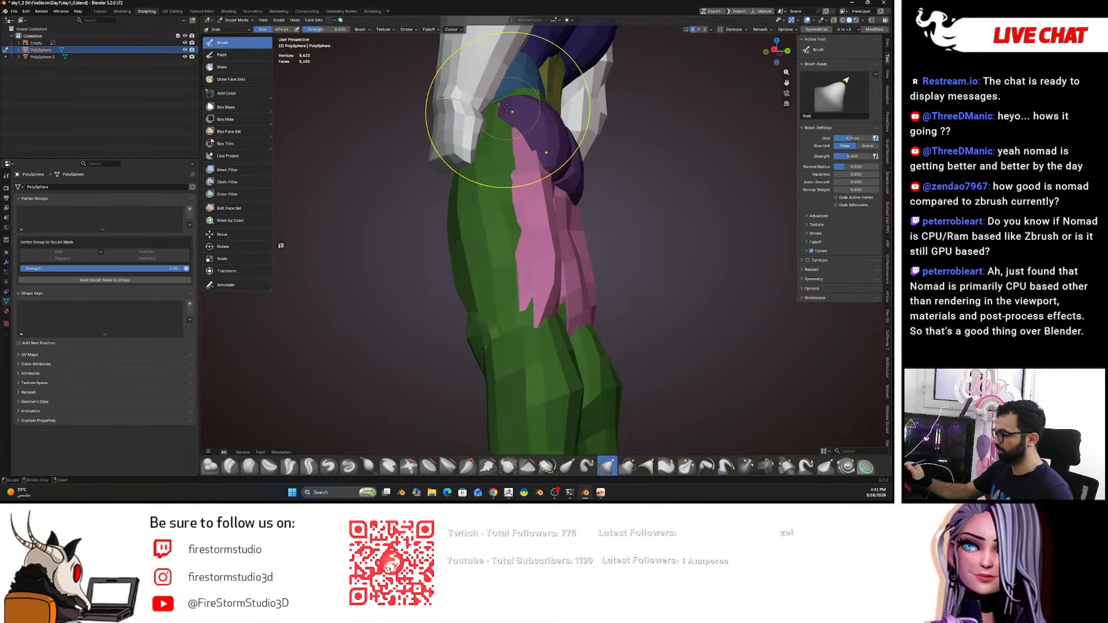
{"action": "left_click", "coordinate": [364, 30]}
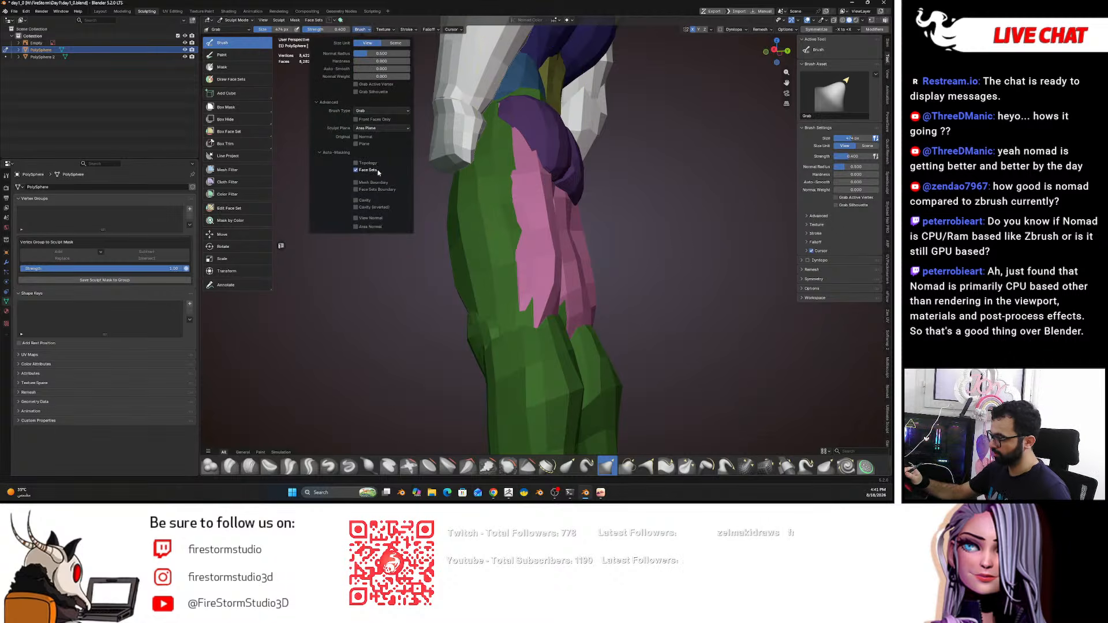
{"action": "mouse_move", "coordinate": [522, 133]}
{"action": "middle_mouse_down"}
{"action": "mouse_move", "coordinate": [512, 134]}
{"action": "mouse_move", "coordinate": [531, 147]}
{"action": "mouse_move", "coordinate": [522, 153]}
{"action": "middle_mouse_up"}
{"action": "key", "text": "f"}
{"action": "left_click", "coordinate": [532, 148]}
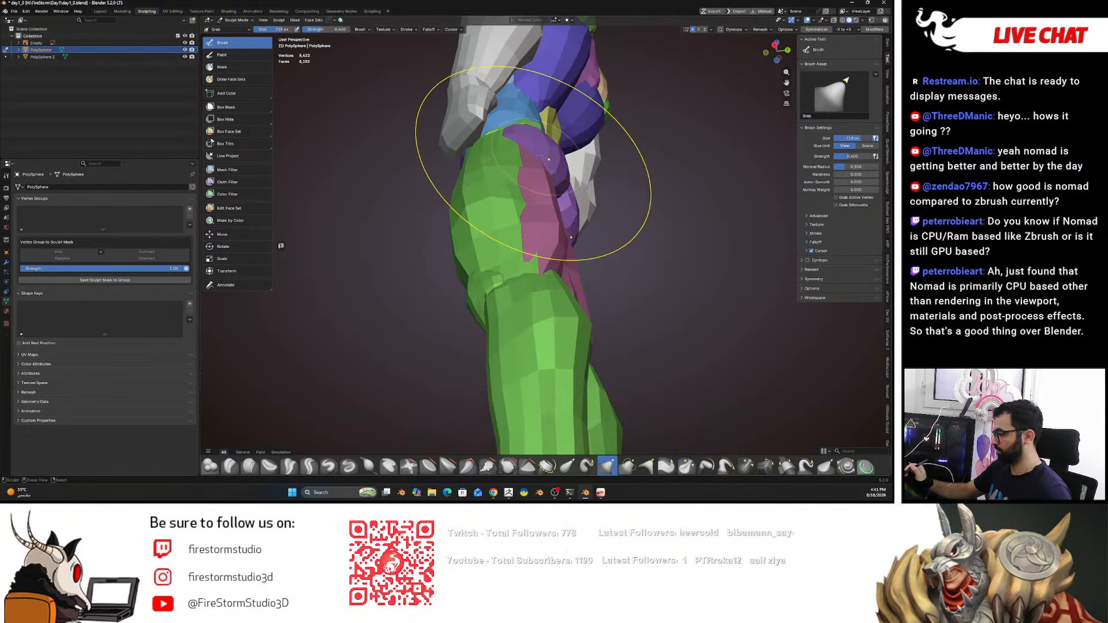
- Isolate the green leg face set and touch up the back of the thigh with a smaller Grab brush, undoing one smoothing stroke
{"action": "mouse_move", "coordinate": [536, 164]}
{"action": "middle_mouse_down"}
{"action": "mouse_move", "coordinate": [526, 206]}
{"action": "mouse_move", "coordinate": [495, 245]}
{"action": "mouse_move", "coordinate": [526, 258]}
{"action": "mouse_move", "coordinate": [510, 272]}
{"action": "middle_mouse_up"}
{"action": "key", "text": "f"}
{"action": "left_click", "coordinate": [444, 208]}
{"action": "key", "text": "shift+h"}
{"action": "key", "text": "f"}
{"action": "left_click", "coordinate": [473, 221]}
{"action": "key", "text": "f"}
{"action": "left_click", "coordinate": [498, 276]}
{"action": "mouse_move", "coordinate": [496, 292]}
{"action": "left_mouse_down", "text": "shift"}
{"action": "mouse_move", "coordinate": [492, 272]}
{"action": "mouse_move", "coordinate": [501, 316]}
{"action": "mouse_move", "coordinate": [521, 156]}
{"action": "mouse_move", "coordinate": [520, 303]}
{"action": "mouse_move", "coordinate": [545, 277]}
{"action": "left_mouse_up", "text": "shift"}
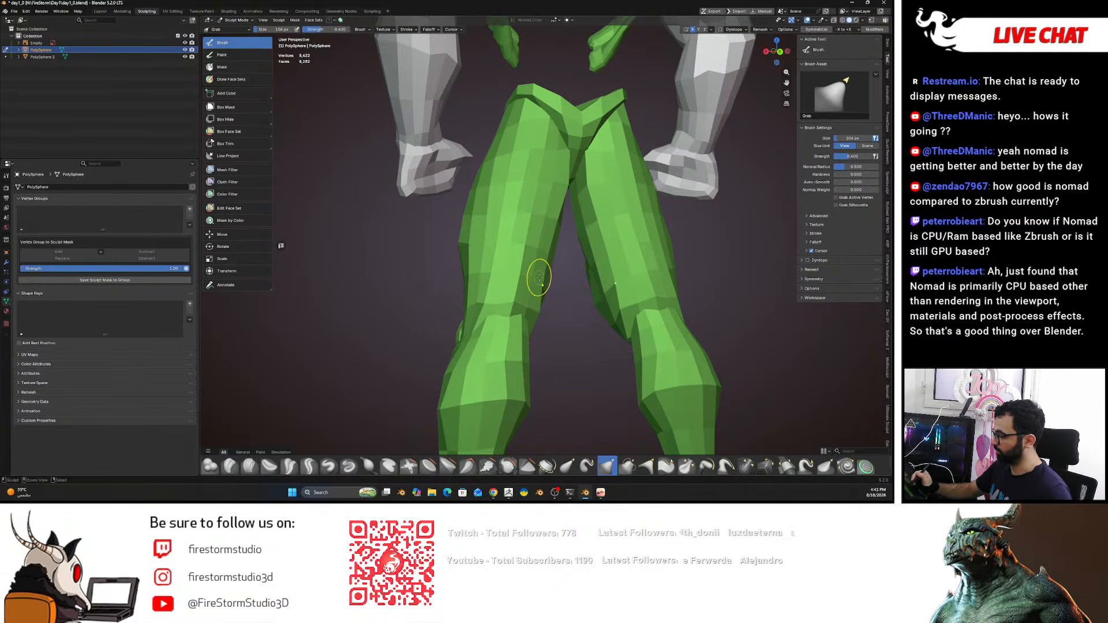
{"action": "key", "text": "ctrl+z"}
{"action": "left_click_drag", "start_coordinate": [548, 130], "coordinate": [547, 128]}
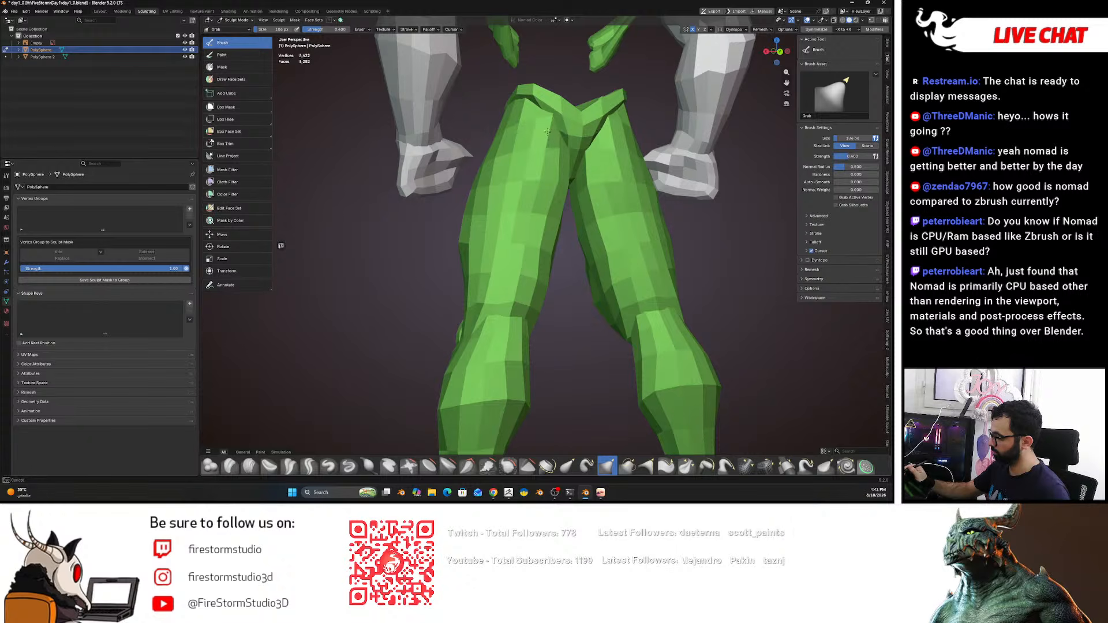
{"action": "middle_click_drag", "start_coordinate": [549, 289], "coordinate": [511, 294]}
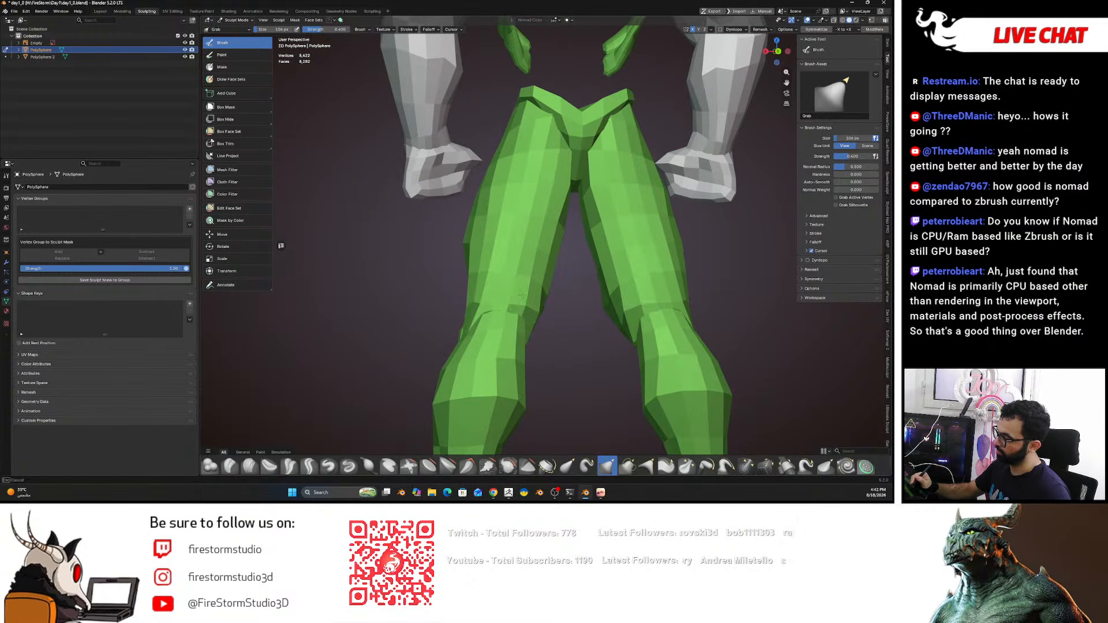
- Isolate the pink hamstring face set, adjust its outer edge with the Grab brush and reveal the whole body again
{"action": "key", "text": "alt+h"}
{"action": "middle_click_drag", "start_coordinate": [584, 239], "coordinate": [512, 273]}
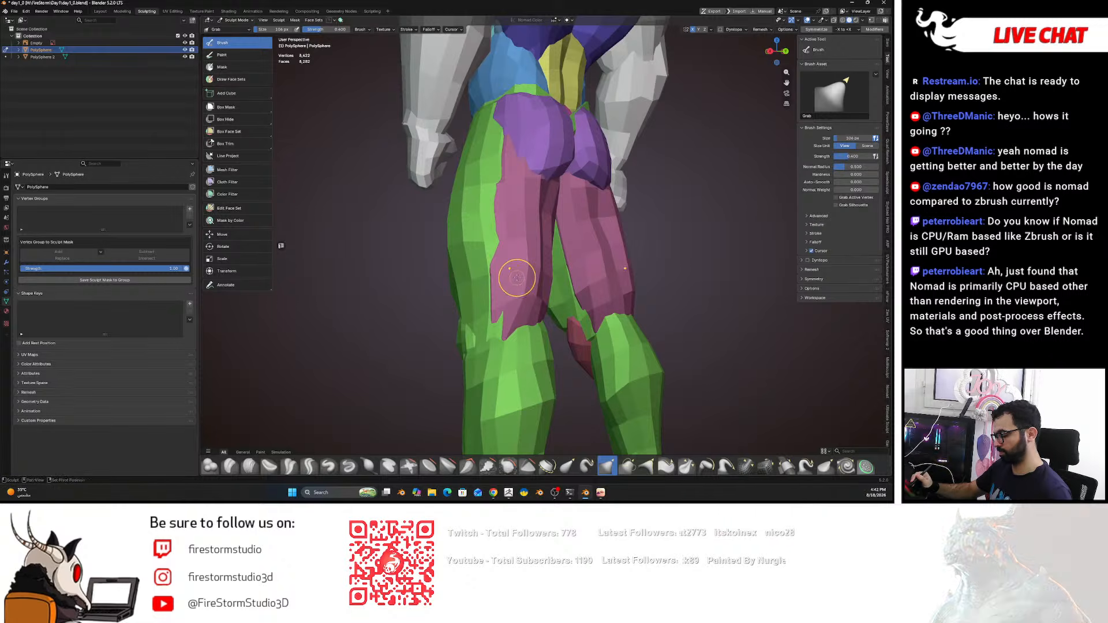
{"action": "key", "text": "shift+h"}
{"action": "left_click_drag", "start_coordinate": [487, 211], "coordinate": [483, 216]}
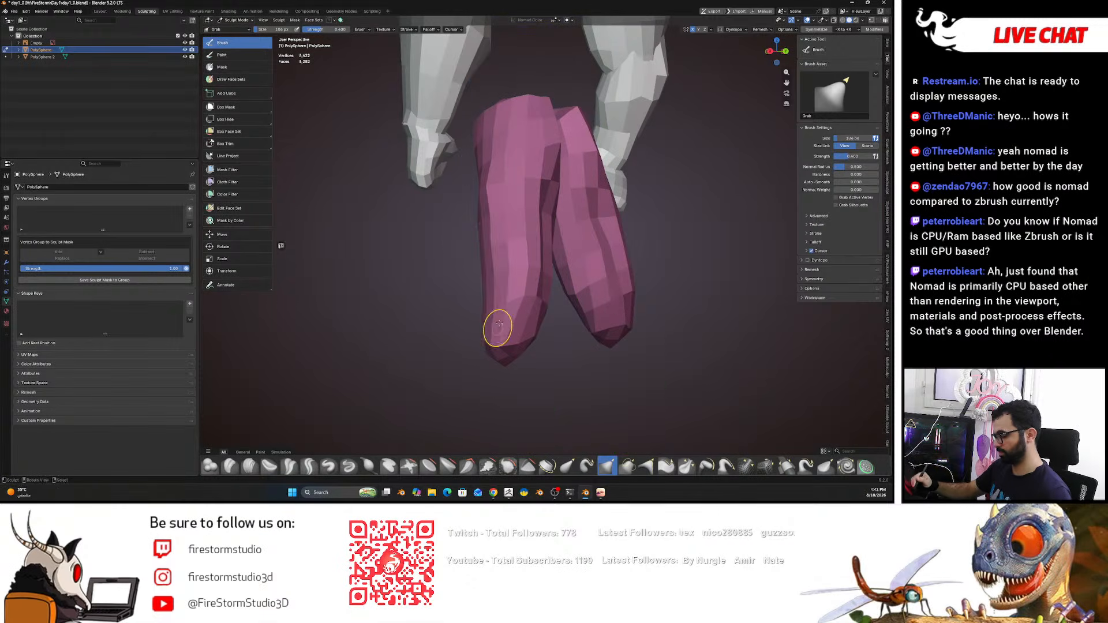
{"action": "key", "text": "alt+h"}
{"action": "middle_click_drag", "start_coordinate": [496, 331], "coordinate": [482, 278]}
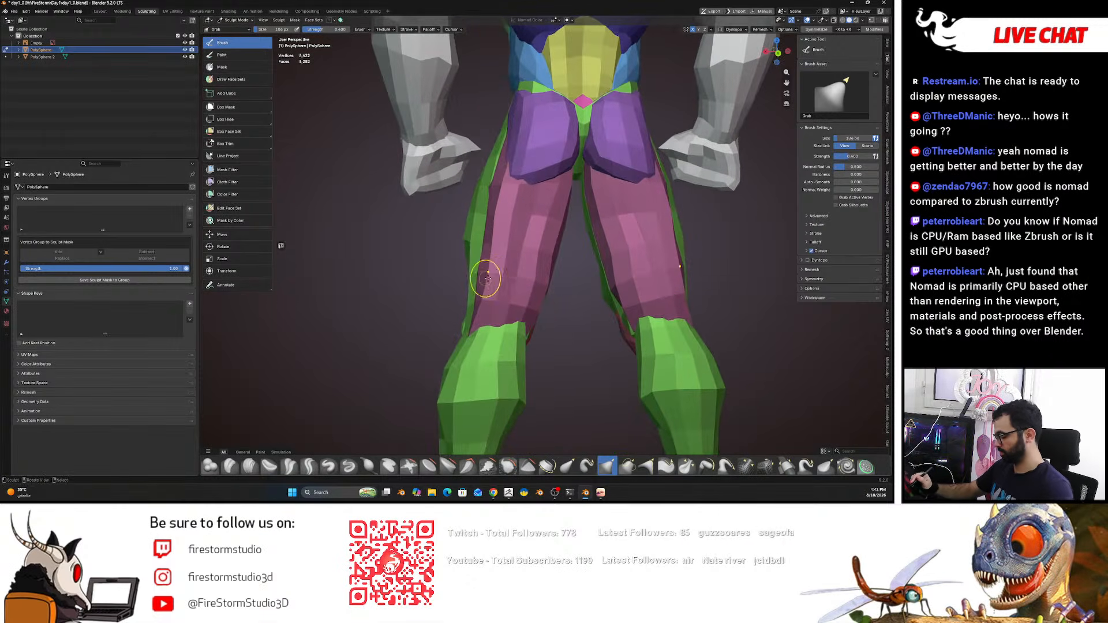
- Pull the hamstring's lower outer end down along the outside of the knee with a resized Grab brush
{"action": "key", "text": "ctrl+KP_1"}
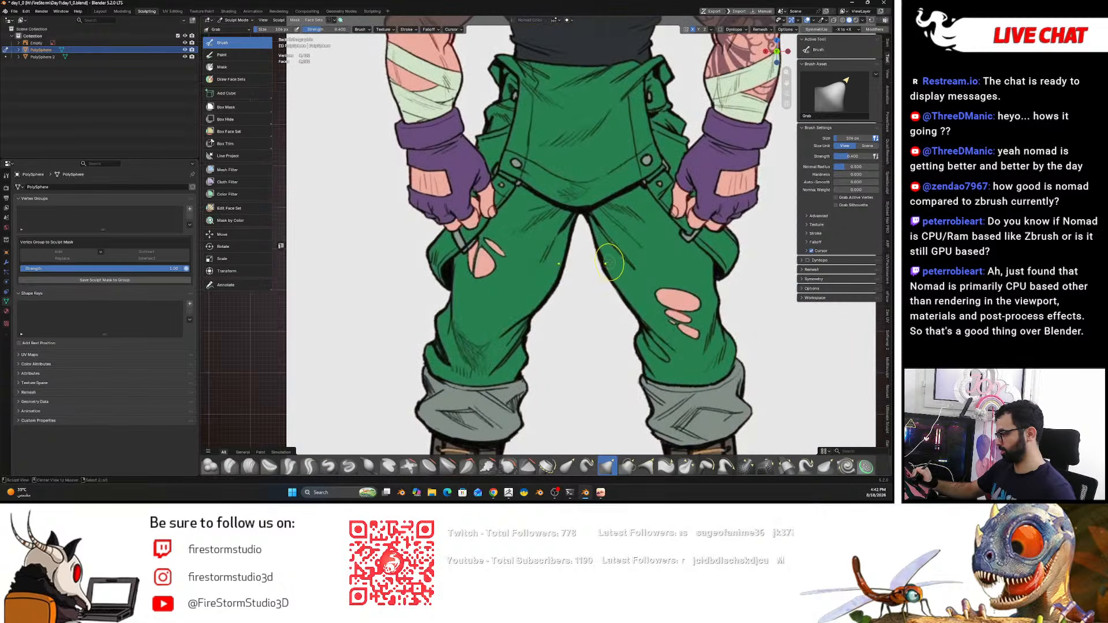
{"action": "middle_click_drag", "start_coordinate": [611, 262], "coordinate": [557, 239]}
{"action": "left_click", "coordinate": [500, 201]}
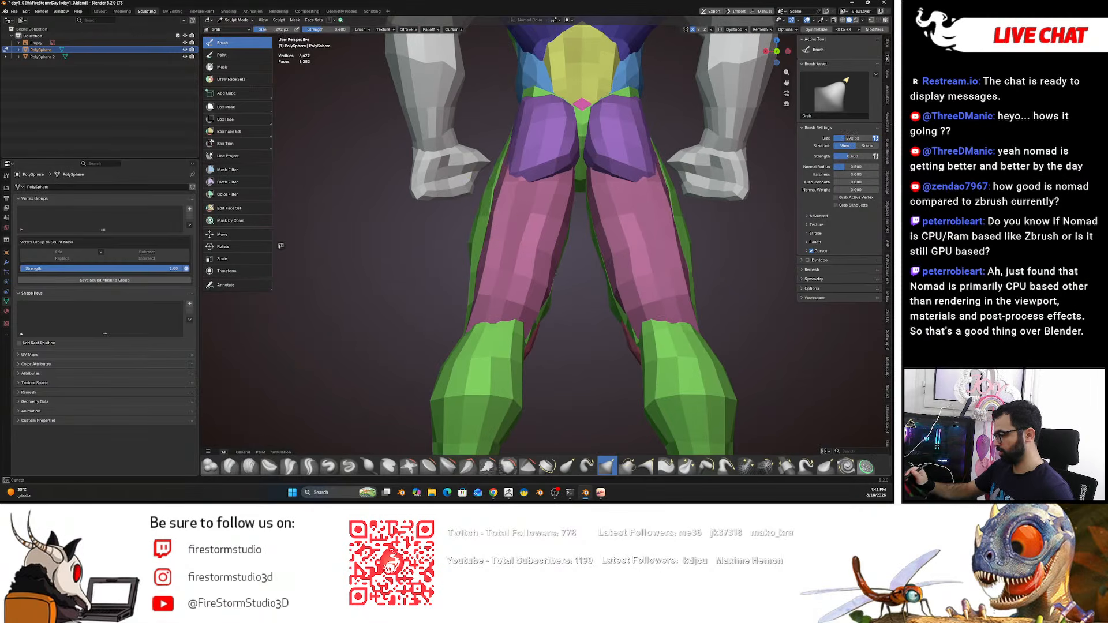
{"action": "middle_click_drag", "start_coordinate": [487, 286], "coordinate": [524, 295]}
{"action": "key", "text": "f"}
{"action": "left_click", "coordinate": [509, 339]}
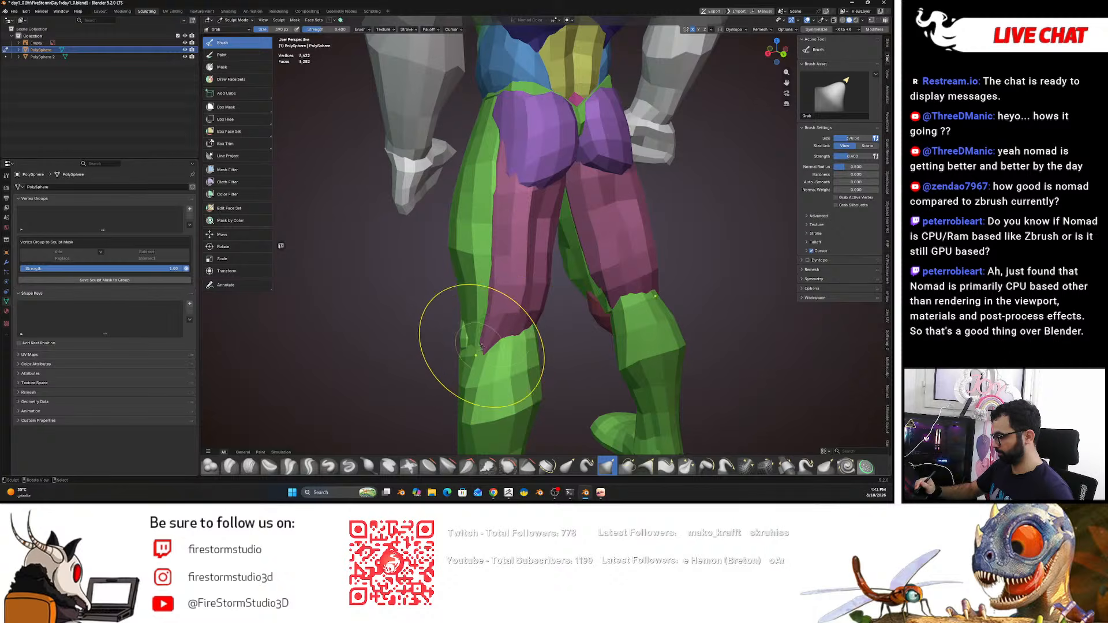
{"action": "middle_click_drag", "start_coordinate": [479, 346], "coordinate": [511, 345]}
{"action": "key", "text": "f"}
{"action": "left_click", "coordinate": [565, 344]}
{"action": "left_click_drag", "start_coordinate": [509, 348], "coordinate": [499, 345]}
{"action": "middle_click_drag", "start_coordinate": [500, 342], "coordinate": [489, 295]}
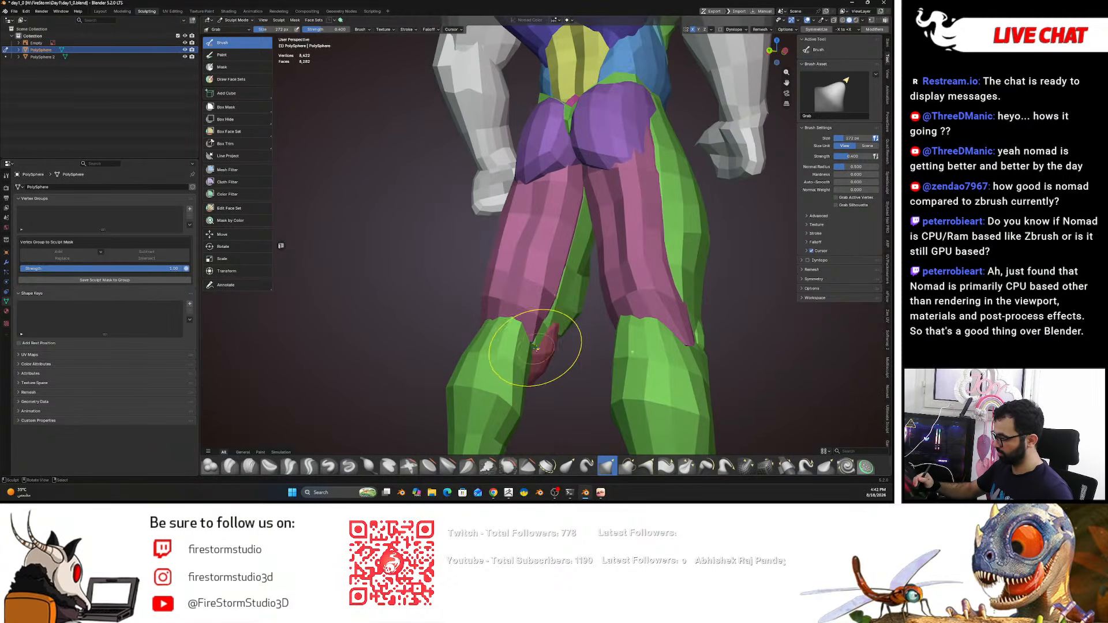
- Reshape the hamstring's inner lower end beside the knee with several Grab brush sizes
{"action": "key", "text": "f"}
{"action": "left_click", "coordinate": [538, 342]}
{"action": "left_click_drag", "start_coordinate": [544, 345], "coordinate": [539, 333]}
{"action": "mouse_move", "coordinate": [538, 333]}
{"action": "middle_mouse_down"}
{"action": "mouse_move", "coordinate": [494, 327]}
{"action": "mouse_move", "coordinate": [549, 335]}
{"action": "mouse_move", "coordinate": [545, 324]}
{"action": "mouse_move", "coordinate": [542, 361]}
{"action": "mouse_move", "coordinate": [508, 326]}
{"action": "mouse_move", "coordinate": [427, 330]}
{"action": "mouse_move", "coordinate": [589, 314]}
{"action": "mouse_move", "coordinate": [557, 341]}
{"action": "mouse_move", "coordinate": [569, 350]}
{"action": "mouse_move", "coordinate": [478, 334]}
{"action": "mouse_move", "coordinate": [539, 335]}
{"action": "mouse_move", "coordinate": [541, 304]}
{"action": "middle_mouse_up"}
{"action": "key", "text": "f"}
{"action": "left_click", "coordinate": [536, 340]}
{"action": "key", "text": "f"}
{"action": "left_click", "coordinate": [537, 332]}
{"action": "key", "text": "f"}
{"action": "left_click", "coordinate": [548, 325]}
{"action": "key", "text": "f"}
{"action": "left_click", "coordinate": [554, 346]}
- Refine the hamstring's lower outer end from the side of the leg with the Grab brush
{"action": "left_click_drag", "start_coordinate": [462, 318], "coordinate": [546, 336], "text": "alt"}
{"action": "left_click_drag", "start_coordinate": [583, 300], "coordinate": [581, 300]}
{"action": "key", "text": "f"}
{"action": "left_click", "coordinate": [581, 341]}
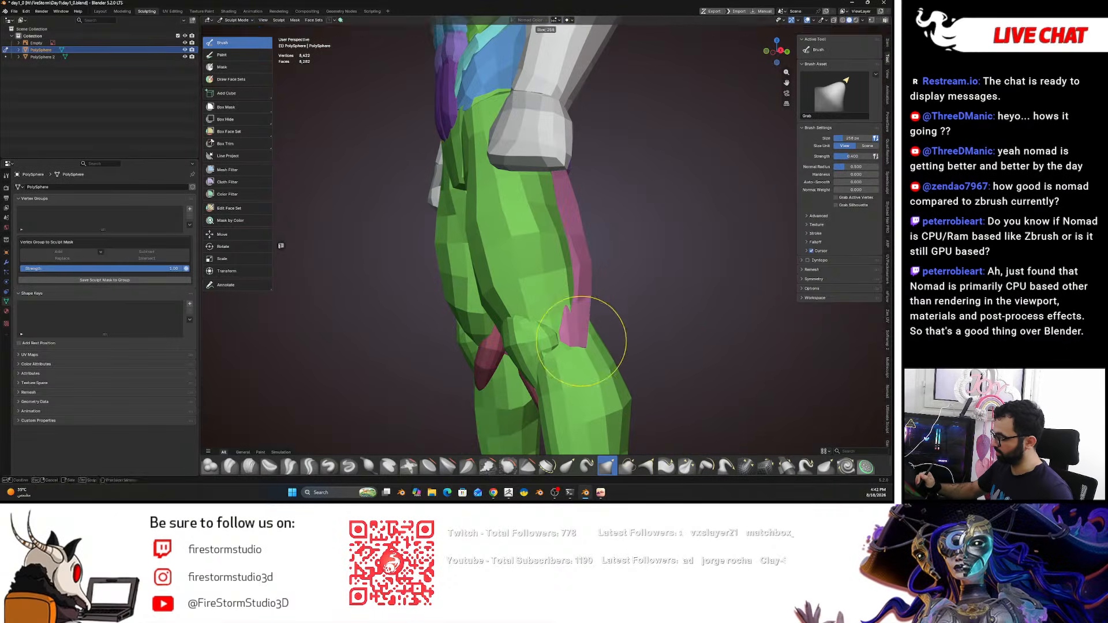
{"action": "mouse_move", "coordinate": [568, 344]}
{"action": "middle_mouse_down"}
{"action": "mouse_move", "coordinate": [627, 340]}
{"action": "mouse_move", "coordinate": [638, 326]}
{"action": "mouse_move", "coordinate": [602, 338]}
{"action": "mouse_move", "coordinate": [633, 288]}
{"action": "mouse_move", "coordinate": [565, 260]}
{"action": "middle_mouse_up"}
- Select both linked front thigh pieces in Edit Mode and create a face set from that selection
{"action": "key", "text": "Tab"}
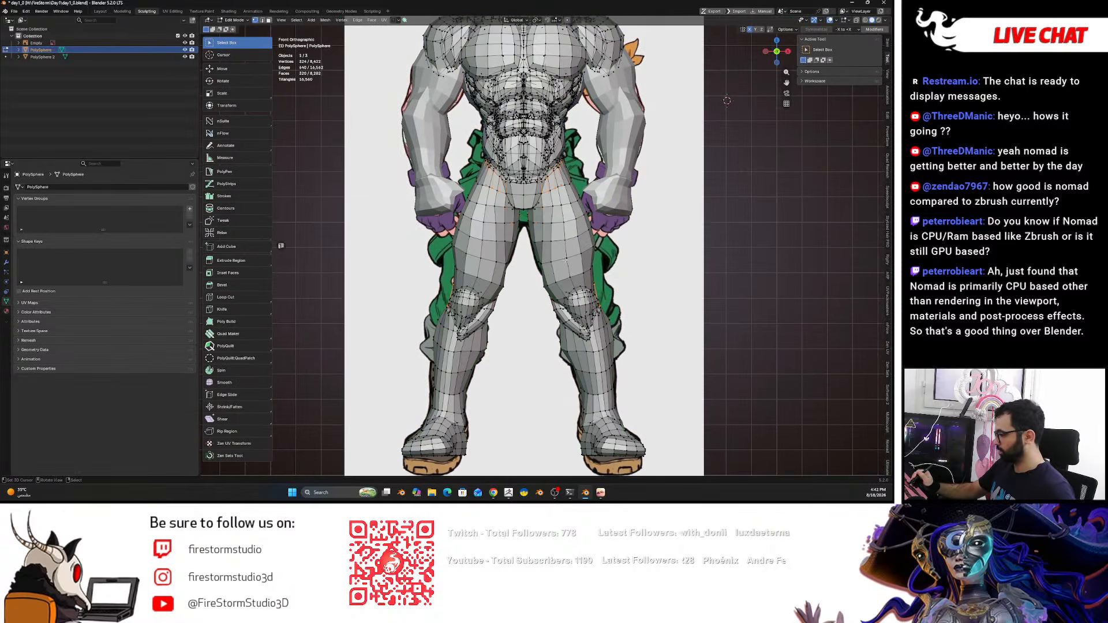
{"action": "key", "text": "l"}
{"action": "key", "text": "l"}
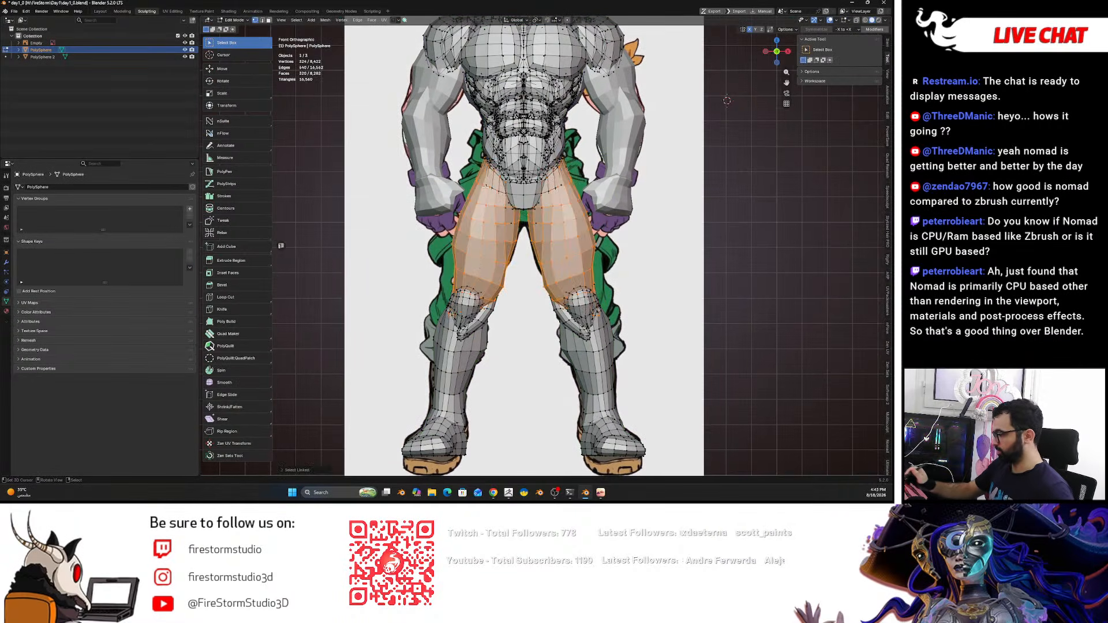
{"action": "key", "text": "Tab"}
{"action": "left_click", "coordinate": [318, 22]}
{"action": "left_click", "coordinate": [368, 52]}
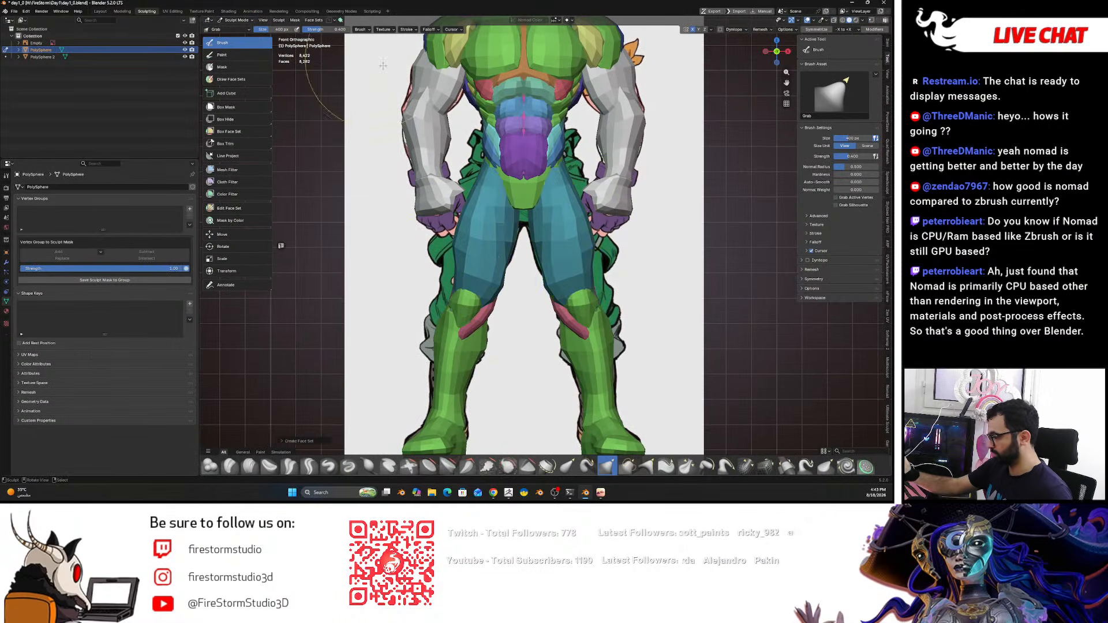
- Select both linked kneecap pieces and create a separate face set from the Edit Mode selection
{"action": "key", "text": "Tab"}
{"action": "key", "text": "alt+a"}
{"action": "key", "text": "l"}
{"action": "key", "text": "l"}
{"action": "key", "text": "Tab"}
{"action": "left_click", "coordinate": [318, 22]}
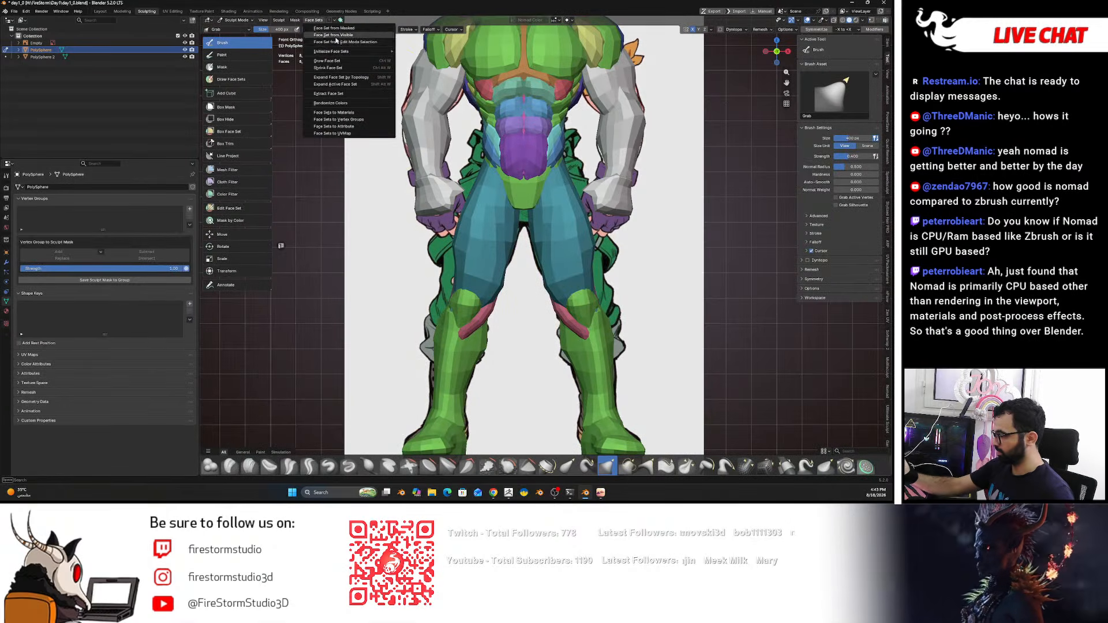
{"action": "left_click", "coordinate": [367, 52]}
- Select both linked lower-leg pieces and create their own face set from the Edit Mode selection
{"action": "key", "text": "Tab"}
{"action": "key", "text": "alt+a"}
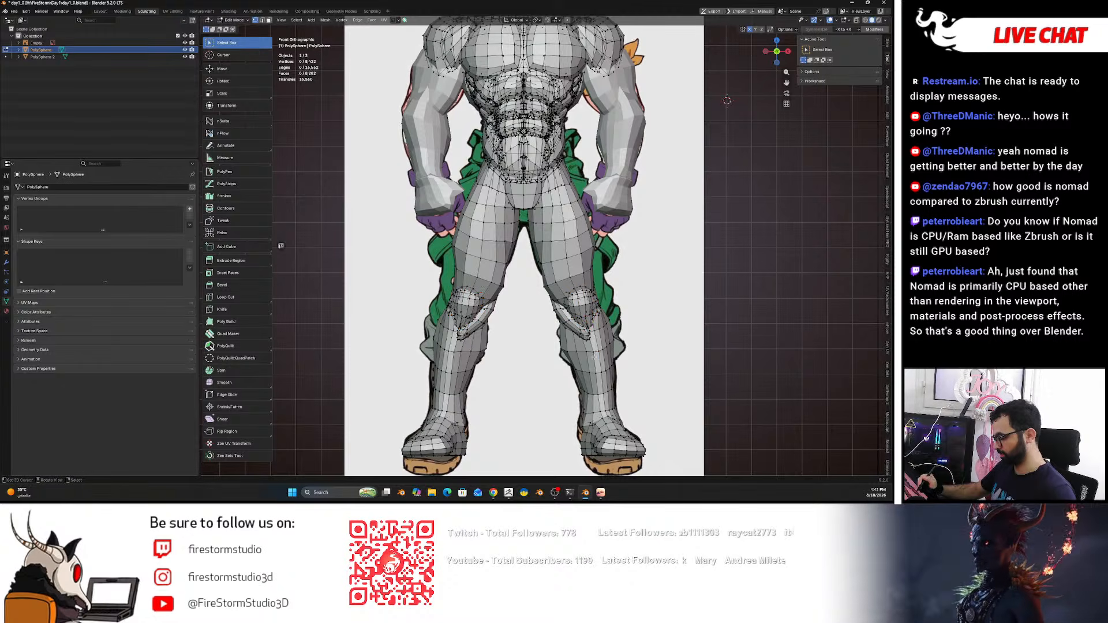
{"action": "key", "text": "l"}
{"action": "key", "text": "l"}
{"action": "key", "text": "Tab"}
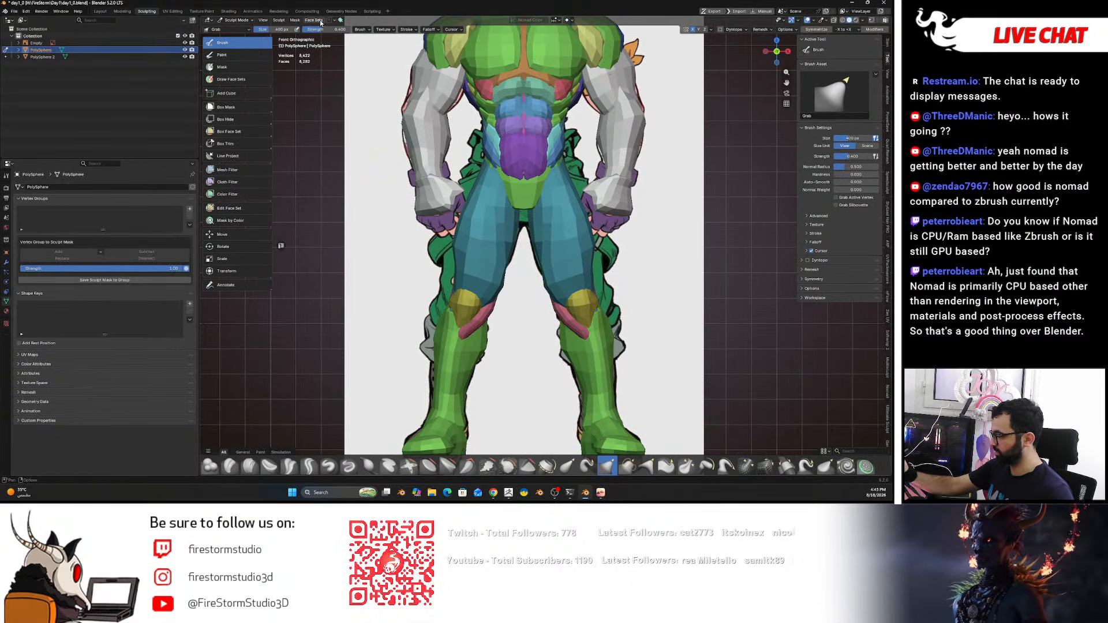
{"action": "left_click", "coordinate": [317, 21]}
{"action": "left_click", "coordinate": [335, 41]}
- Select both linked boot pieces and create a face set from the Edit Mode selection
{"action": "scroll", "coordinate": [629, 332], "scroll_direction": "down", "scroll_amount": 2}
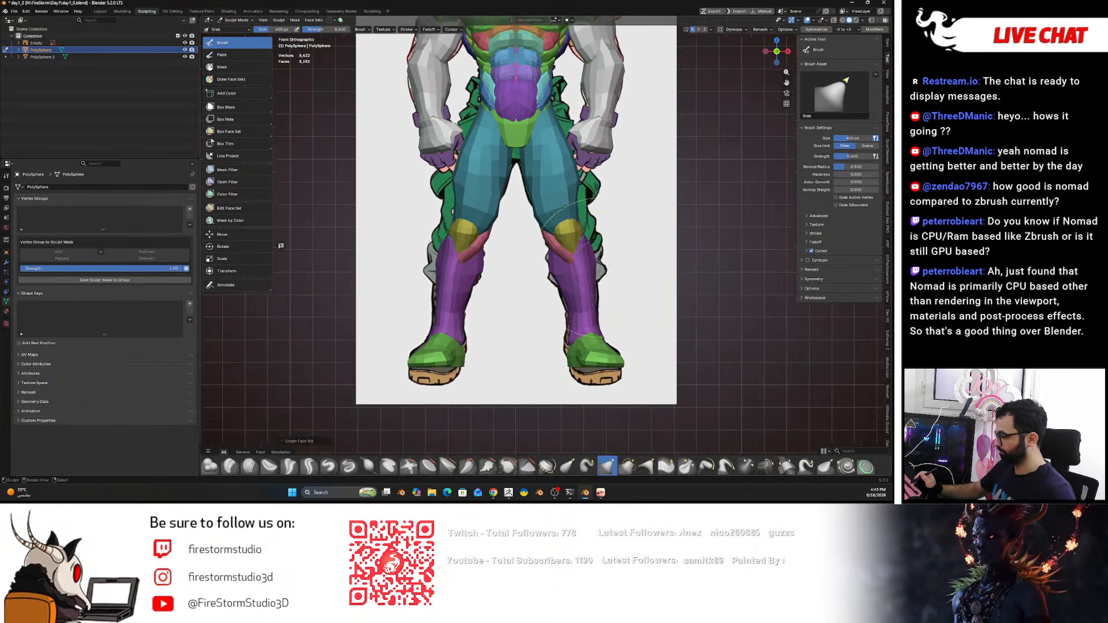
{"action": "key", "text": "Tab"}
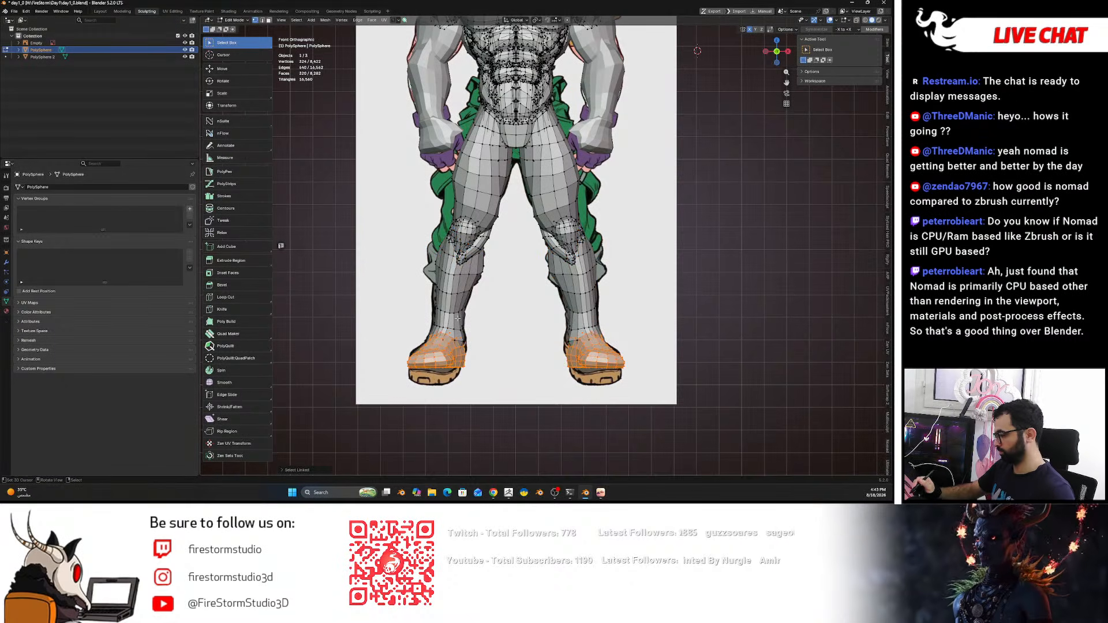
{"action": "key", "text": "Tab"}
{"action": "left_click", "coordinate": [319, 22]}
{"action": "left_click", "coordinate": [336, 41]}
- Examine the newly coloured thighs, knees and lower legs from the front, side and below
{"action": "mouse_move", "coordinate": [612, 245]}
{"action": "left_mouse_down", "text": "ctrl+alt"}
{"action": "mouse_move", "coordinate": [610, 222]}
{"action": "mouse_move", "coordinate": [587, 207]}
{"action": "mouse_move", "coordinate": [608, 264]}
{"action": "mouse_move", "coordinate": [555, 254]}
{"action": "mouse_move", "coordinate": [585, 206]}
{"action": "mouse_move", "coordinate": [548, 202]}
{"action": "mouse_move", "coordinate": [503, 226]}
{"action": "mouse_move", "coordinate": [584, 226]}
{"action": "mouse_move", "coordinate": [578, 254]}
{"action": "left_mouse_up", "text": "ctrl+alt"}
{"action": "key", "text": "Tab"}
{"action": "key", "text": "Tab"}
{"action": "left_click_drag", "start_coordinate": [557, 115], "coordinate": [554, 225], "text": "alt+shift"}
{"action": "mouse_move", "coordinate": [554, 225]}
{"action": "left_mouse_down", "text": "alt"}
{"action": "mouse_move", "coordinate": [520, 228]}
{"action": "mouse_move", "coordinate": [545, 173]}
{"action": "mouse_move", "coordinate": [540, 203]}
{"action": "mouse_move", "coordinate": [508, 223]}
{"action": "mouse_move", "coordinate": [574, 211]}
{"action": "mouse_move", "coordinate": [525, 214]}
{"action": "mouse_move", "coordinate": [502, 238]}
{"action": "mouse_move", "coordinate": [508, 259]}
{"action": "mouse_move", "coordinate": [491, 269]}
{"action": "mouse_move", "coordinate": [605, 281]}
{"action": "mouse_move", "coordinate": [688, 260]}
{"action": "left_mouse_up", "text": "alt"}
{"action": "key", "text": "f"}
{"action": "left_click", "coordinate": [568, 271]}
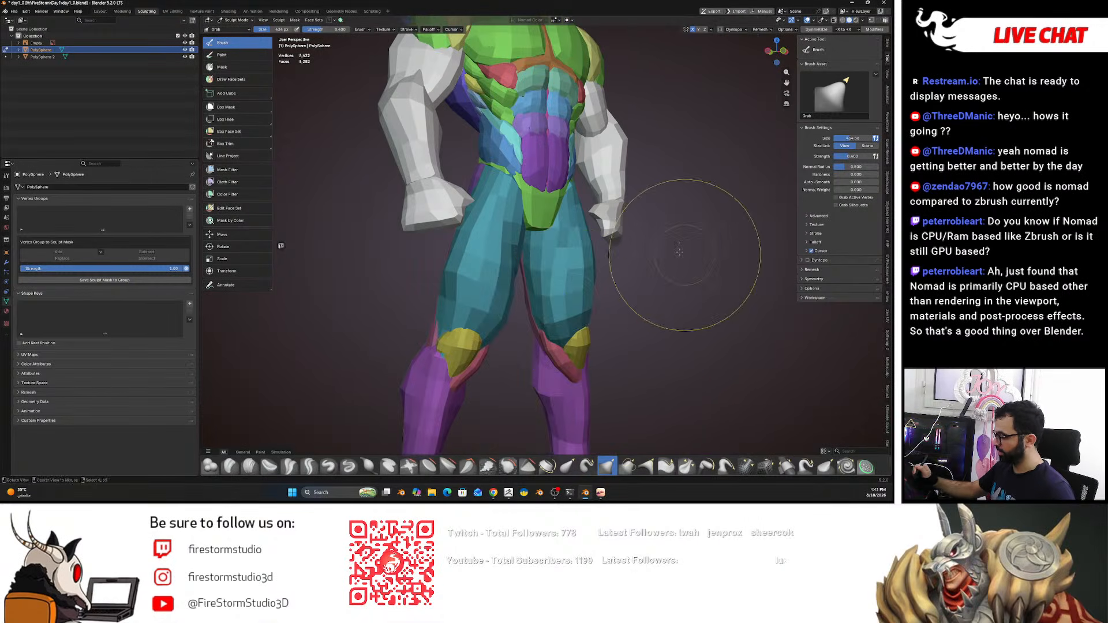
{"action": "key", "text": "KP_1"}
{"action": "left_click_drag", "start_coordinate": [539, 283], "coordinate": [542, 202], "text": "alt"}
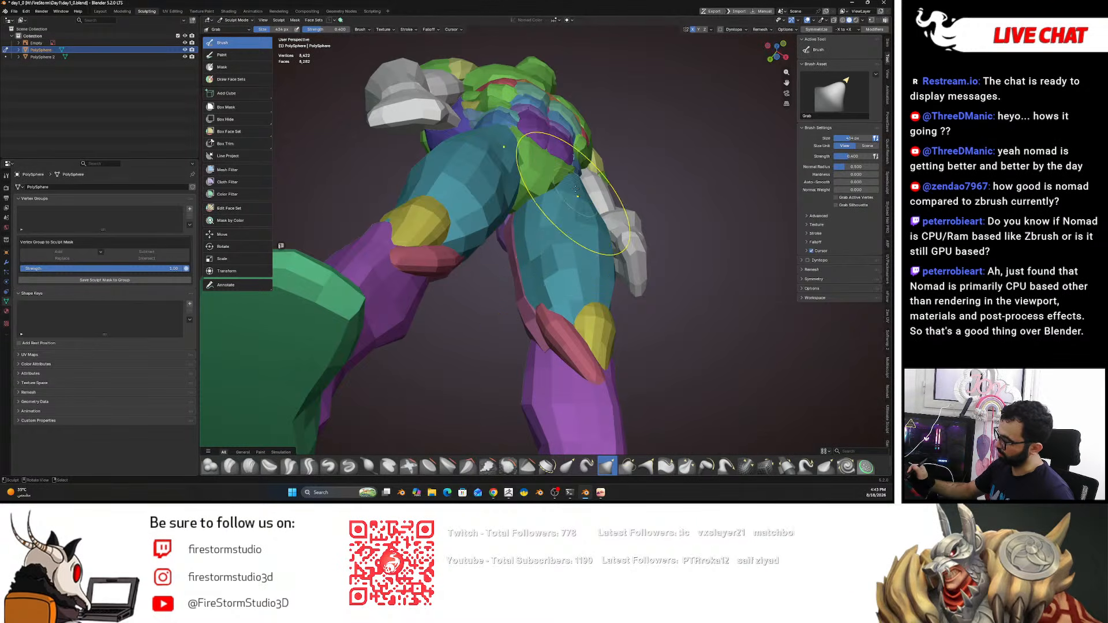
{"action": "mouse_move", "coordinate": [573, 242]}
{"action": "left_mouse_down", "text": "alt"}
{"action": "mouse_move", "coordinate": [549, 182]}
{"action": "mouse_move", "coordinate": [482, 247]}
{"action": "mouse_move", "coordinate": [513, 276]}
{"action": "left_mouse_up", "text": "alt"}
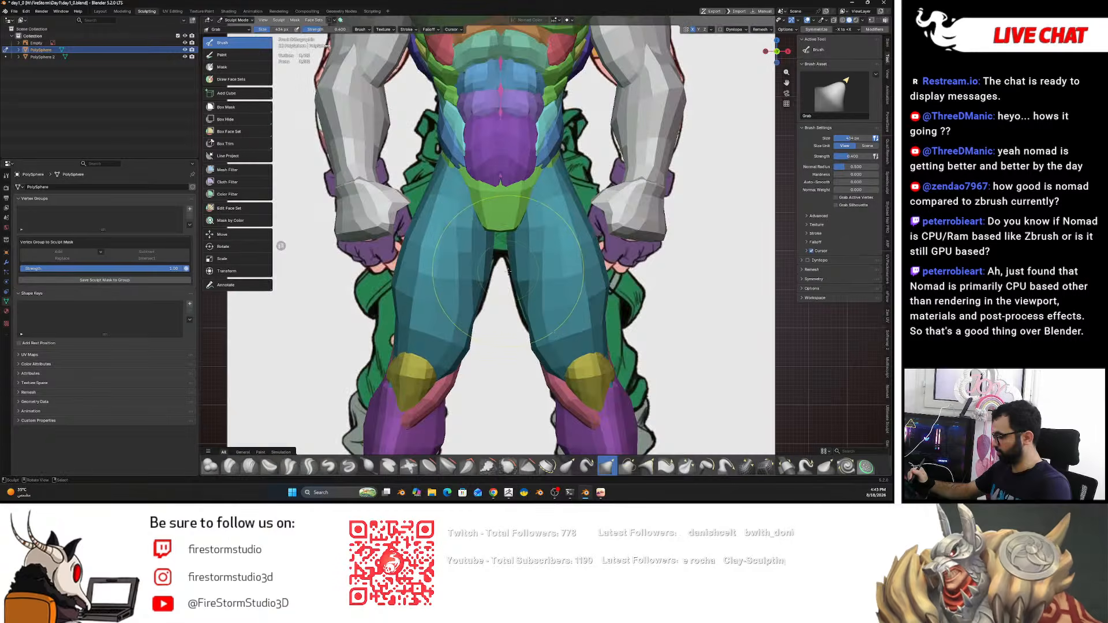
- Select both linked thigh pieces in Edit Mode and duplicate them in place
{"action": "key", "text": "Tab"}
{"action": "left_click_drag", "start_coordinate": [597, 280], "coordinate": [602, 252], "text": "alt"}
{"action": "key", "text": "alt+a"}
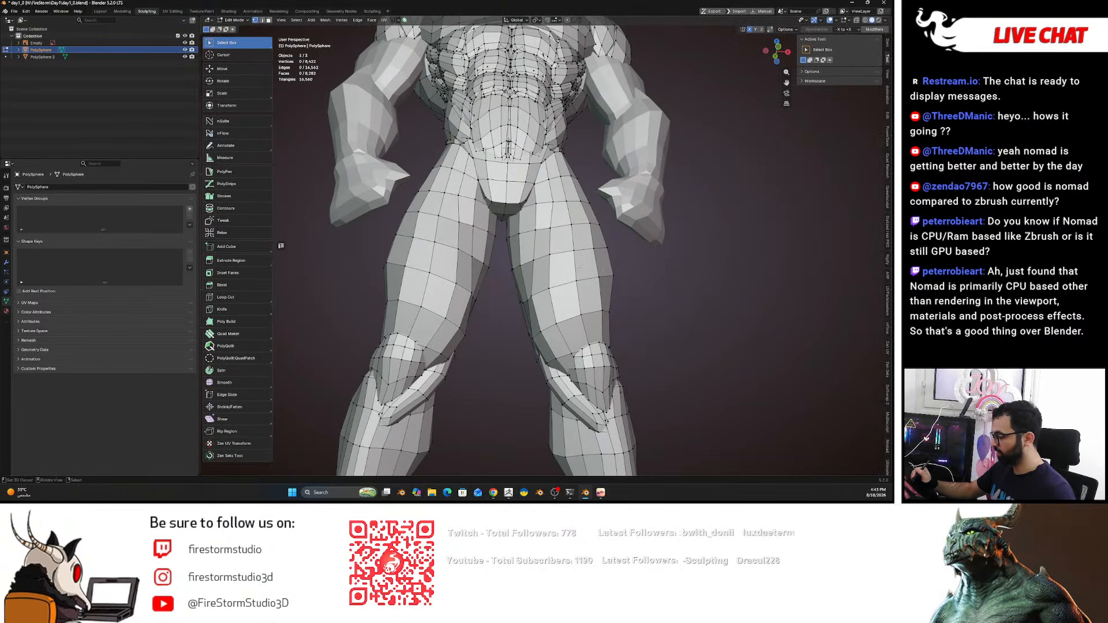
{"action": "key", "text": "l"}
{"action": "key", "text": "shift+d"}
{"action": "right_click", "coordinate": [466, 253]}
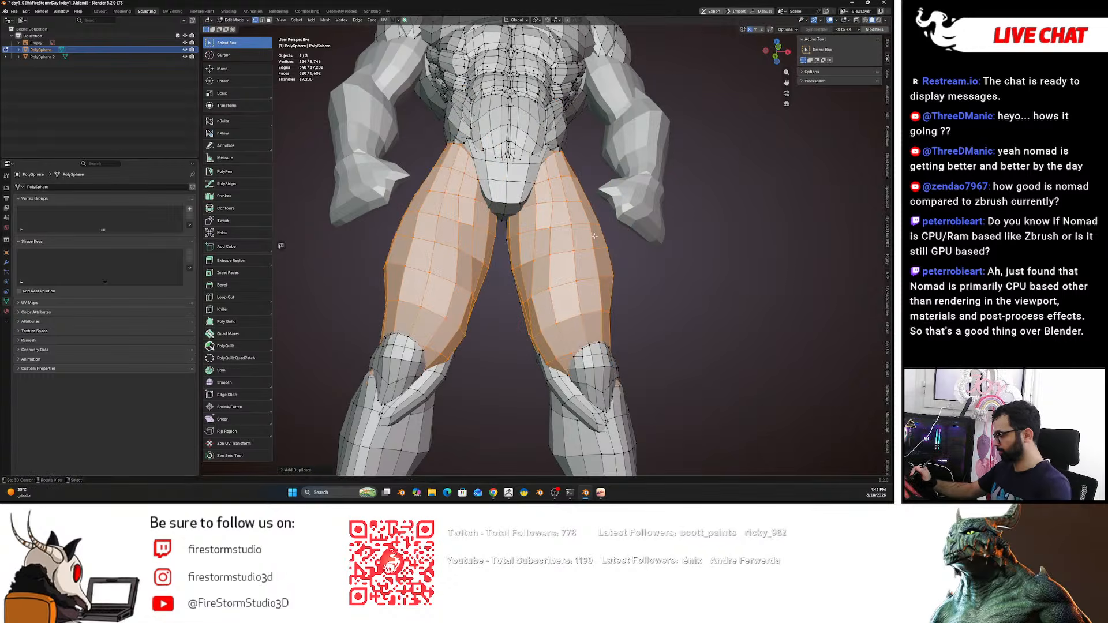
{"action": "left_click_drag", "start_coordinate": [594, 236], "coordinate": [594, 244], "text": "alt"}
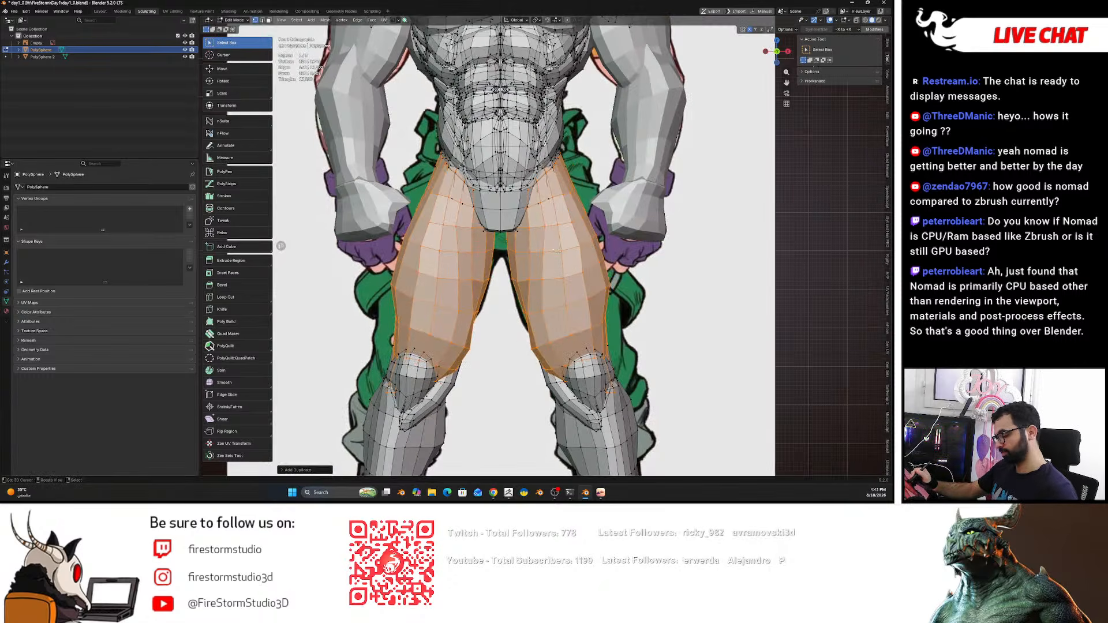
- Return to Sculpt Mode and create a face set from the Edit Mode selection for the duplicated thighs
{"action": "left_click", "coordinate": [554, 279]}
{"action": "left_click", "coordinate": [313, 20]}
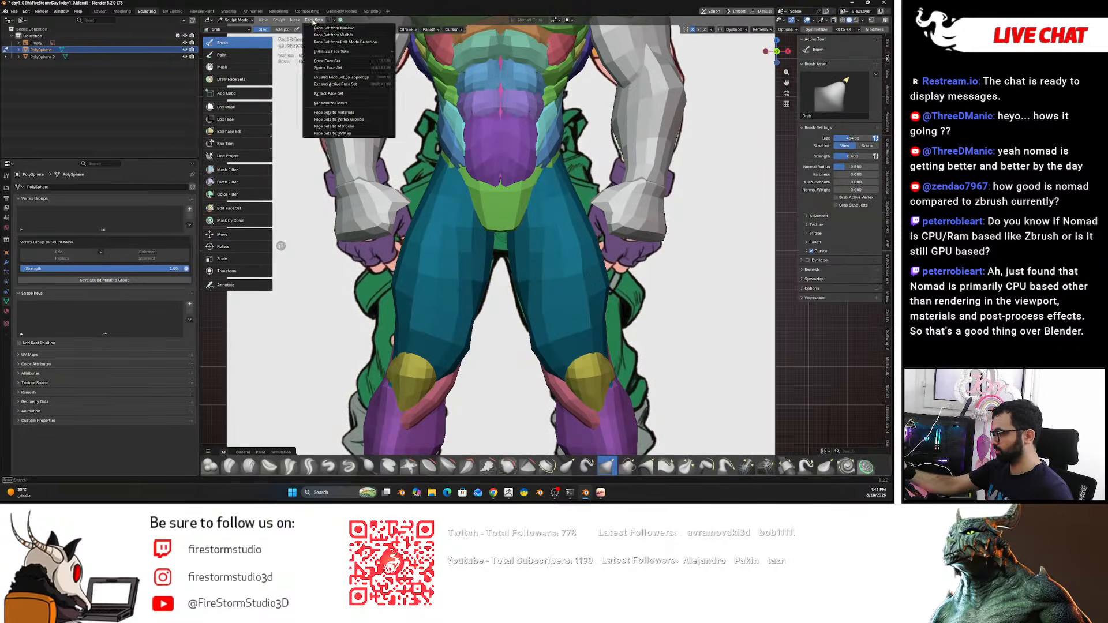
{"action": "left_click", "coordinate": [361, 42]}
{"action": "key", "text": "f"}
{"action": "left_click", "coordinate": [605, 267]}
{"action": "key", "text": "ctrl+z"}
{"action": "key", "text": "ctrl+shift+z"}
- Enlarge the Grab brush and pull one thigh layer inward on both legs to form separate inner-thigh pieces
{"action": "key", "text": "f"}
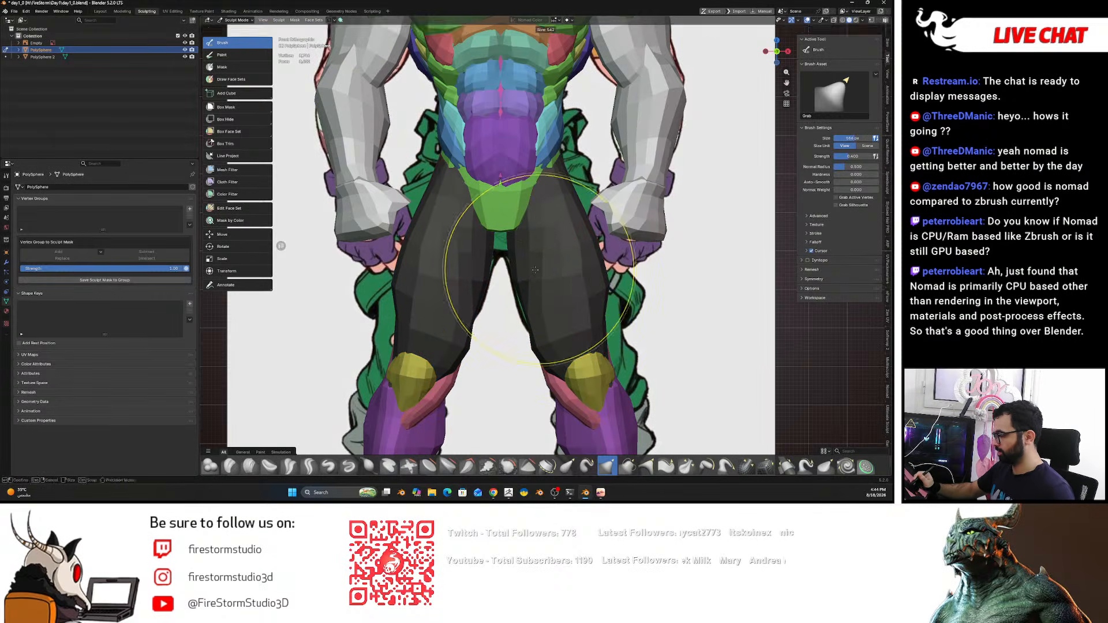
{"action": "key", "text": "f"}
{"action": "left_click", "coordinate": [600, 265]}
{"action": "key", "text": "f"}
{"action": "left_click", "coordinate": [597, 267]}
{"action": "key", "text": "f"}
{"action": "left_click", "coordinate": [593, 267]}
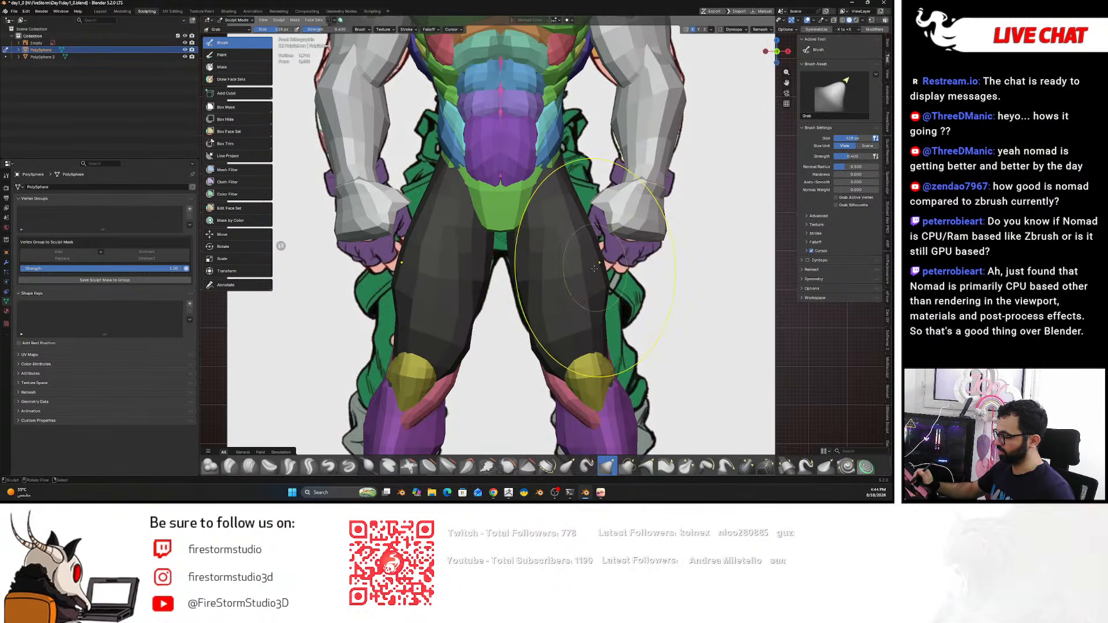
{"action": "left_click_drag", "start_coordinate": [573, 275], "coordinate": [563, 276]}
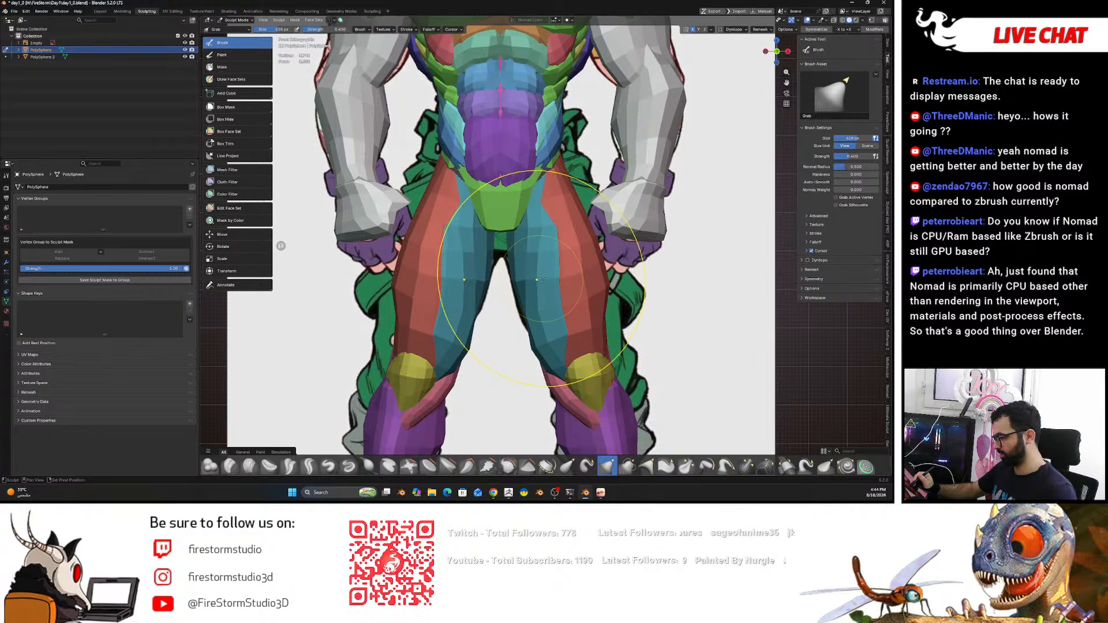
- Isolate the inner-thigh pieces, then grab and smooth their flared lower ends near the knees
{"action": "key", "text": "shift+h"}
{"action": "middle_click_drag", "start_coordinate": [563, 257], "coordinate": [554, 243]}
{"action": "key", "text": "f"}
{"action": "left_click", "coordinate": [641, 335]}
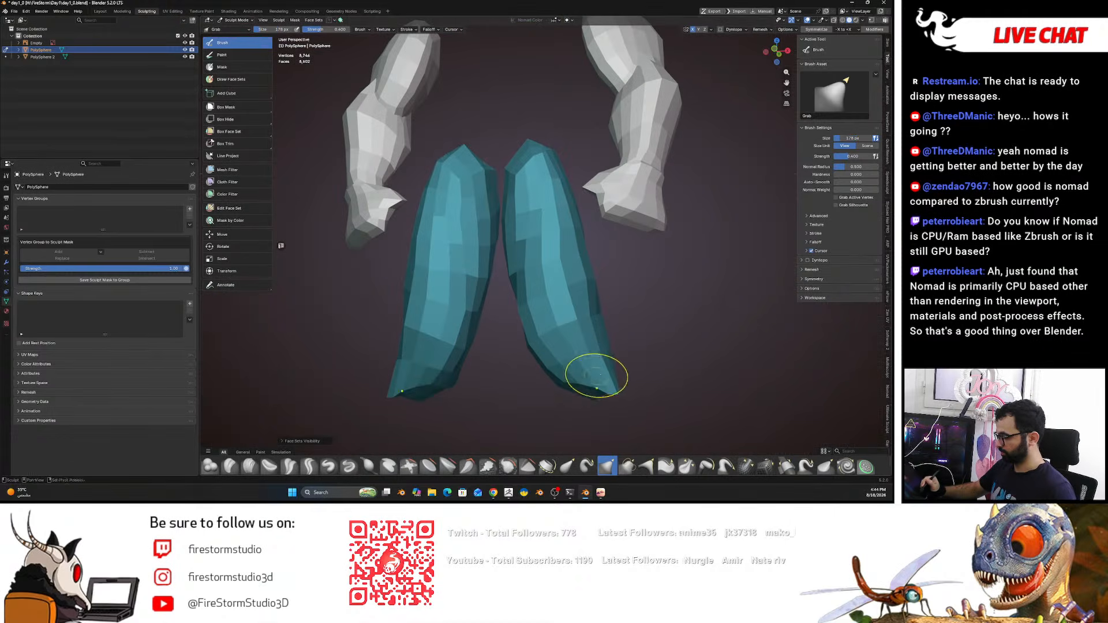
{"action": "left_click_drag", "start_coordinate": [591, 380], "coordinate": [609, 374]}
{"action": "left_click_drag", "start_coordinate": [560, 155], "coordinate": [583, 358], "text": "shift"}
- Smooth and grab the lower half of the inner-thigh pieces into narrower, rounded ends
{"action": "key", "text": "f"}
{"action": "left_click", "coordinate": [592, 360]}
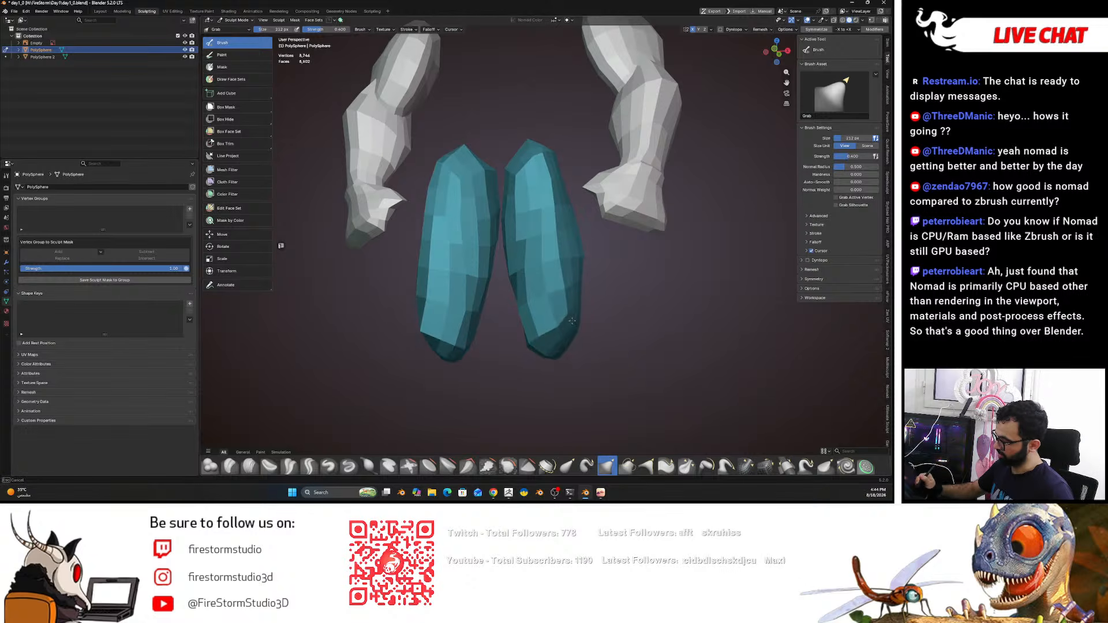
{"action": "left_click_drag", "start_coordinate": [566, 235], "coordinate": [592, 373], "text": "shift"}
{"action": "middle_click_drag", "start_coordinate": [593, 355], "coordinate": [613, 349]}
{"action": "key", "text": "f"}
{"action": "left_click", "coordinate": [610, 317]}
{"action": "left_click_drag", "start_coordinate": [576, 311], "coordinate": [569, 325]}
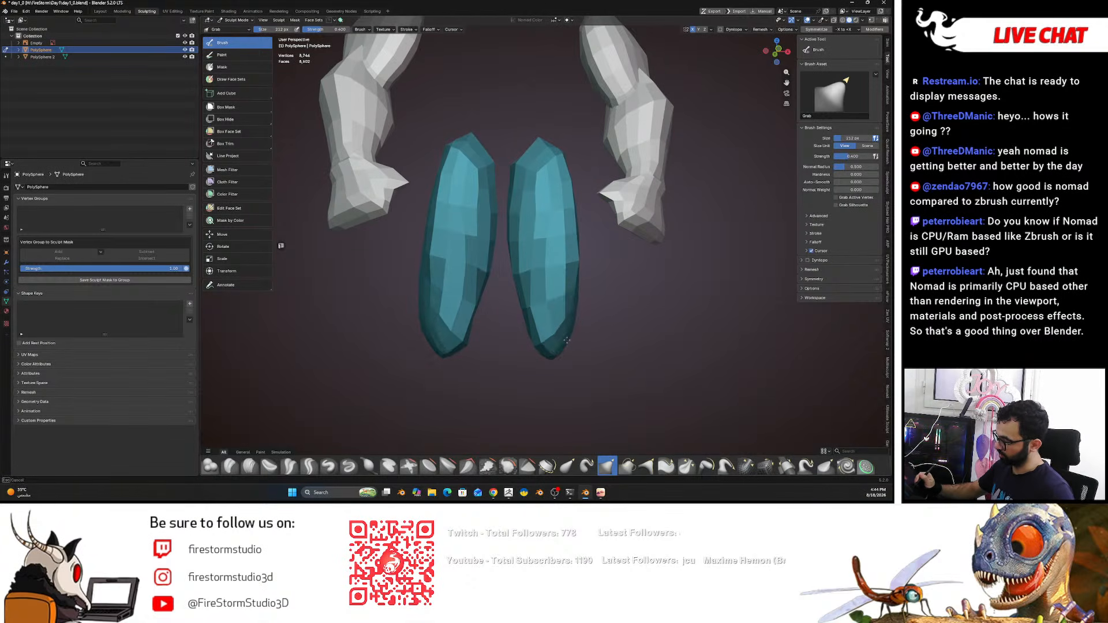
{"action": "middle_click_drag", "start_coordinate": [569, 380], "coordinate": [641, 447]}
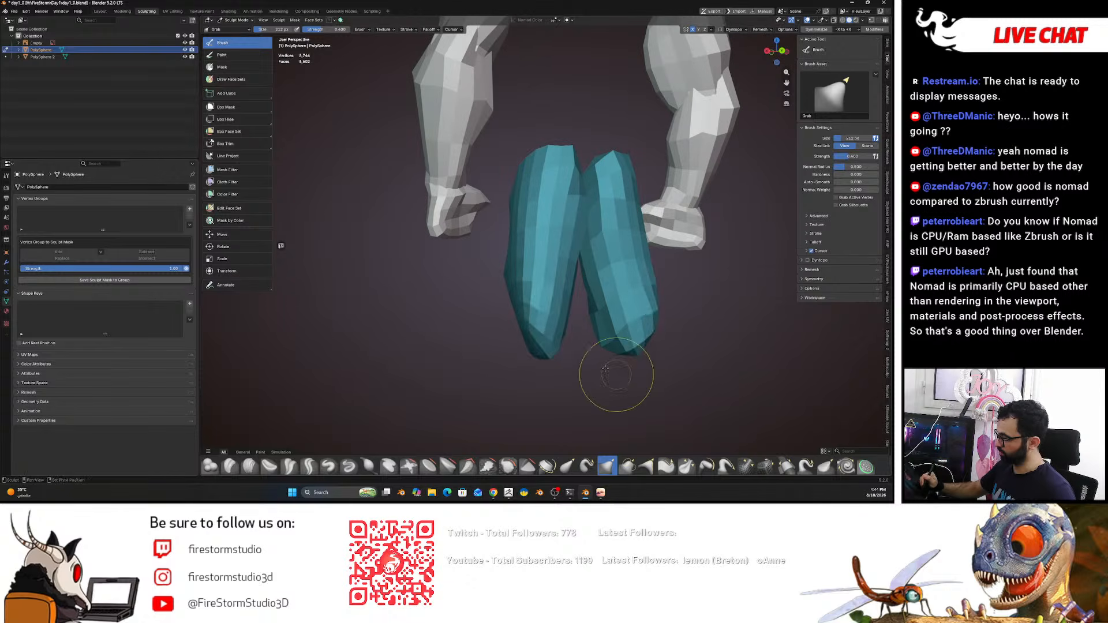
- Smooth the upper parts and sides of the isolated inner-thigh pieces from several angles
{"action": "middle_click_drag", "start_coordinate": [545, 173], "coordinate": [588, 227]}
{"action": "mouse_move", "coordinate": [571, 184]}
{"action": "left_mouse_down", "text": "shift"}
{"action": "mouse_move", "coordinate": [557, 182]}
{"action": "mouse_move", "coordinate": [568, 219]}
{"action": "left_mouse_up", "text": "shift"}
{"action": "middle_click_drag", "start_coordinate": [571, 242], "coordinate": [519, 284]}
{"action": "left_click_drag", "start_coordinate": [573, 179], "coordinate": [556, 174], "text": "shift"}
{"action": "middle_click_drag", "start_coordinate": [549, 248], "coordinate": [560, 263]}
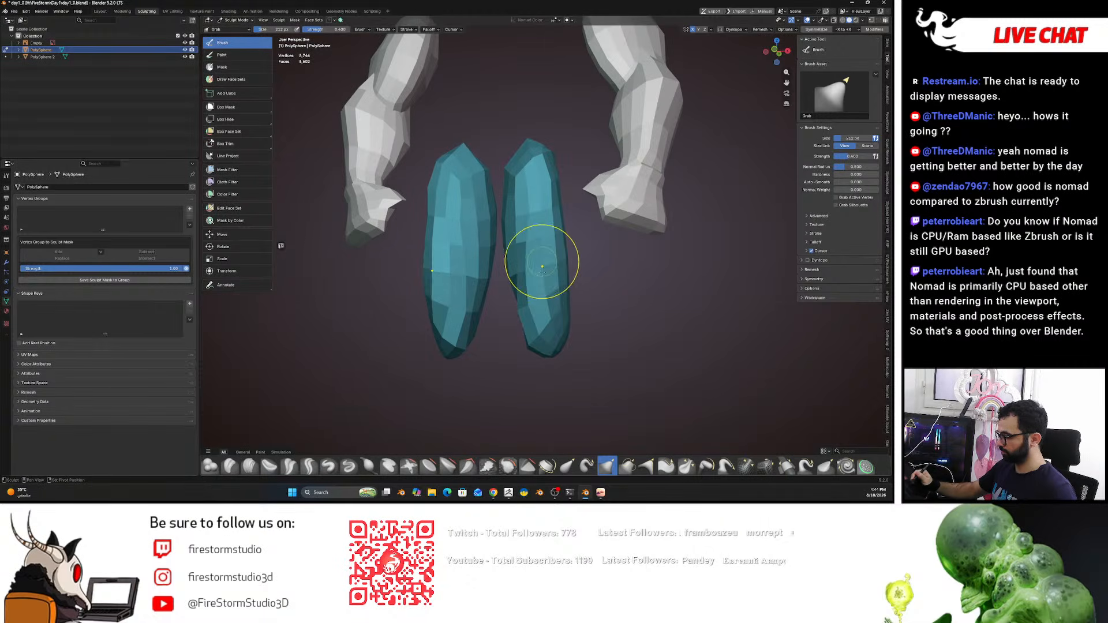
{"action": "middle_click_drag", "start_coordinate": [551, 314], "coordinate": [549, 324]}
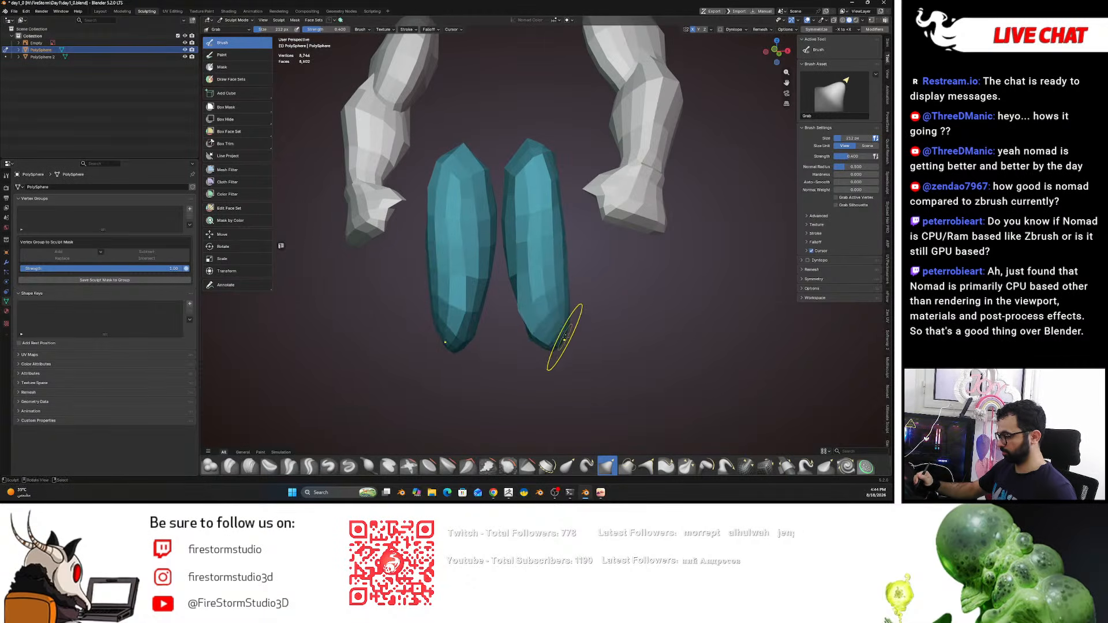
- Reveal the rest of the body and grab the inner-thigh area just above the knees into place
{"action": "key", "text": "alt+h"}
{"action": "middle_click_drag", "start_coordinate": [626, 292], "coordinate": [601, 284]}
{"action": "key", "text": "f"}
{"action": "left_click", "coordinate": [528, 327]}
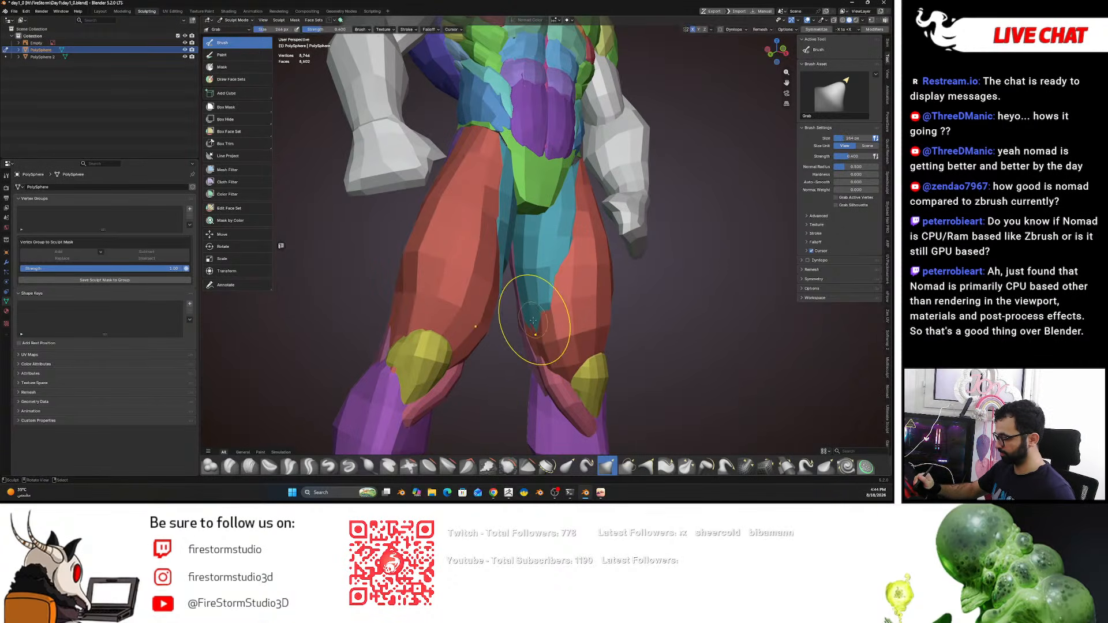
{"action": "middle_click_drag", "start_coordinate": [538, 367], "coordinate": [508, 362]}
{"action": "key", "text": "f"}
{"action": "left_click", "coordinate": [530, 326]}
{"action": "middle_click_drag", "start_coordinate": [530, 323], "coordinate": [511, 314]}
{"action": "left_click_drag", "start_coordinate": [512, 303], "coordinate": [517, 299]}
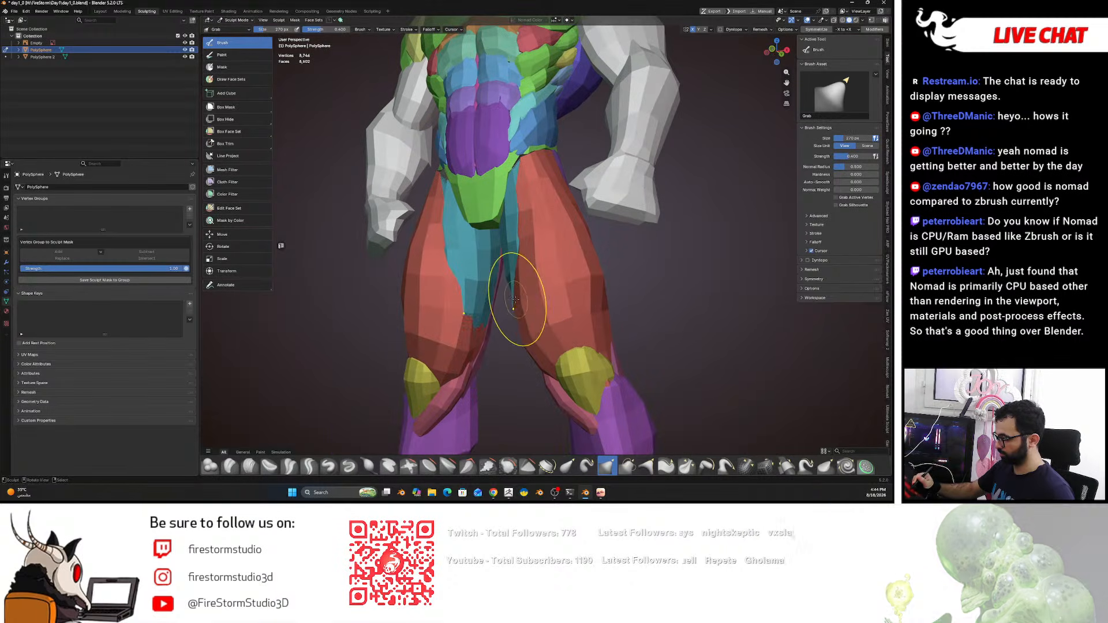
{"action": "mouse_move", "coordinate": [524, 301]}
{"action": "middle_mouse_down"}
{"action": "mouse_move", "coordinate": [515, 302]}
{"action": "mouse_move", "coordinate": [555, 299]}
{"action": "middle_mouse_up"}
- Isolate the front-thigh pieces and push their inner edges outward with the Grab brush
{"action": "key", "text": "f"}
{"action": "left_click", "coordinate": [506, 305]}
{"action": "key", "text": "h"}
{"action": "middle_click_drag", "start_coordinate": [545, 253], "coordinate": [535, 252]}
{"action": "key", "text": "f"}
{"action": "left_click", "coordinate": [519, 255]}
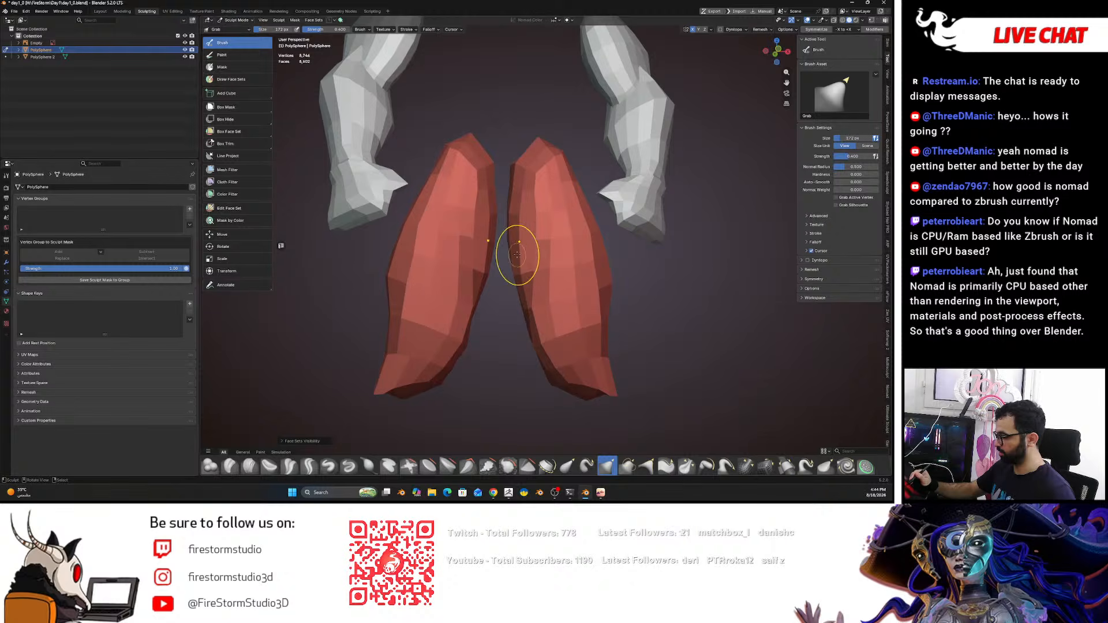
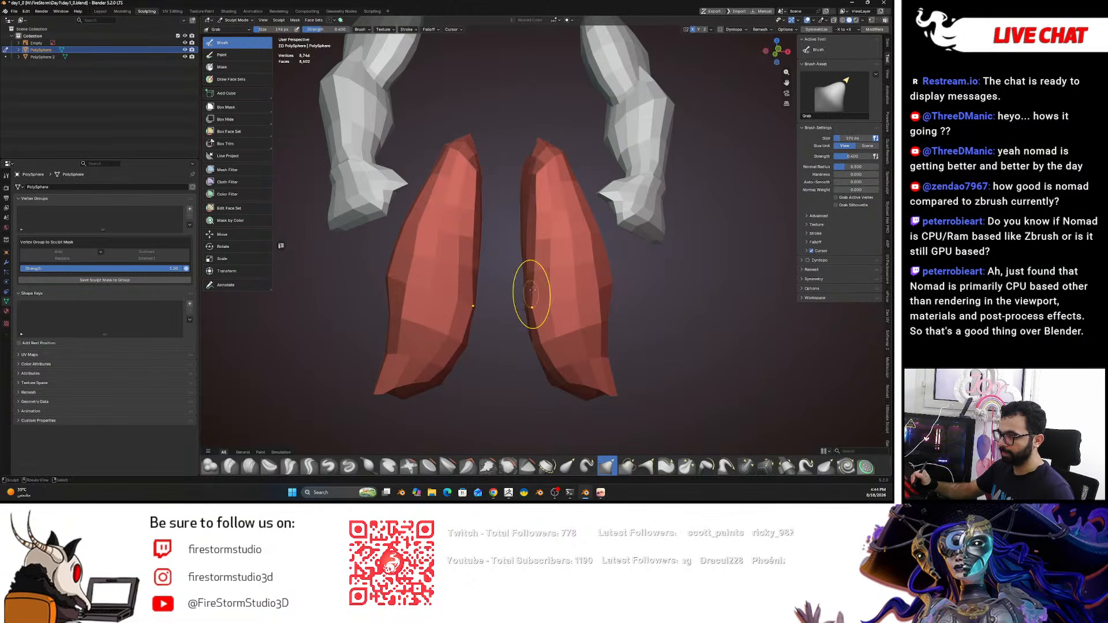
- Reveal all pieces and fit the upper inner thighs against the front thighs and groin with a resized Grab brush
{"action": "key", "text": "alt+h"}
{"action": "key", "text": "KP_1"}
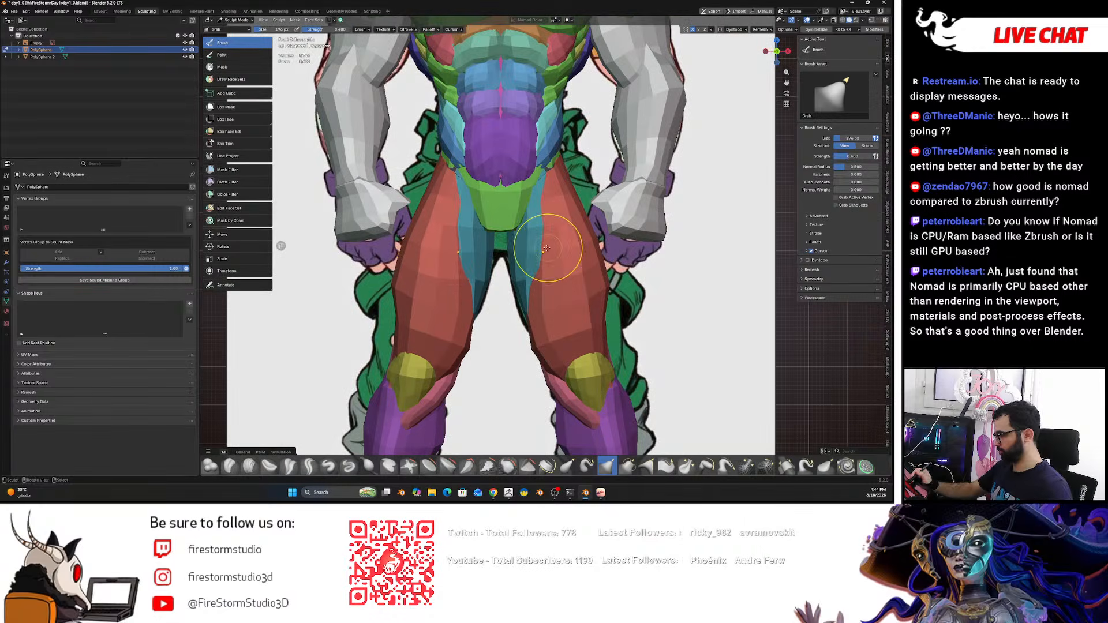
{"action": "key", "text": "f"}
{"action": "left_click", "coordinate": [554, 240]}
{"action": "mouse_move", "coordinate": [552, 238]}
{"action": "middle_mouse_down"}
{"action": "mouse_move", "coordinate": [530, 233]}
{"action": "mouse_move", "coordinate": [549, 262]}
{"action": "mouse_move", "coordinate": [562, 214]}
{"action": "mouse_move", "coordinate": [603, 236]}
{"action": "mouse_move", "coordinate": [516, 281]}
{"action": "mouse_move", "coordinate": [535, 259]}
{"action": "middle_mouse_up"}
{"action": "key", "text": "f"}
{"action": "left_click", "coordinate": [544, 266]}
{"action": "key", "text": "f"}
{"action": "left_click", "coordinate": [565, 215]}
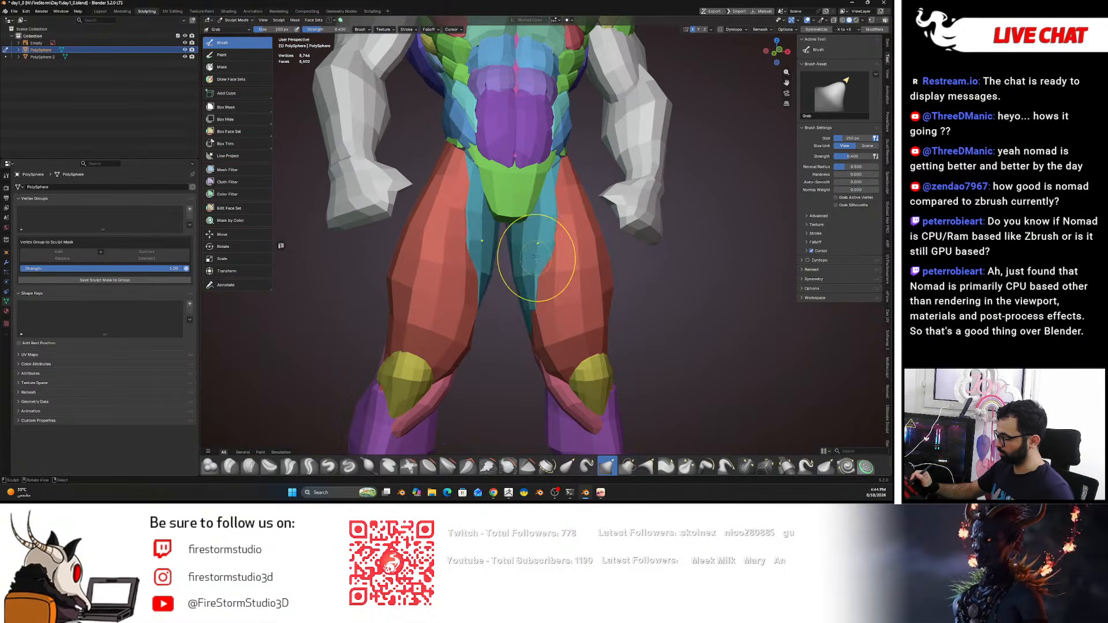
- Shrink the Grab brush and refine the border between the inner-thigh and front-thigh pieces
{"action": "key", "text": "f"}
{"action": "left_click", "coordinate": [523, 284]}
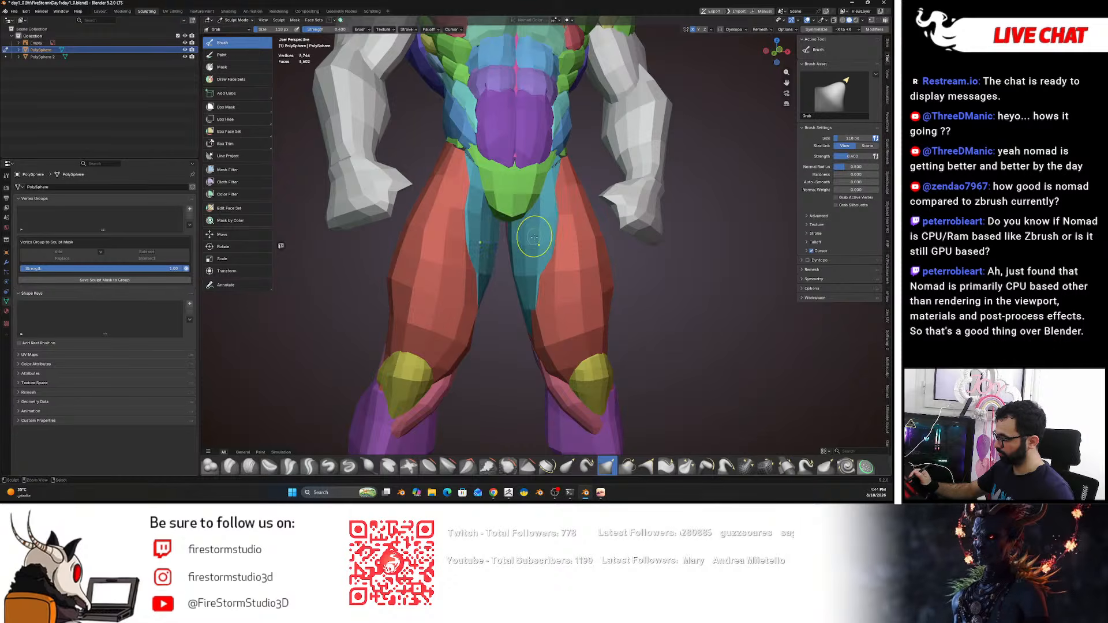
{"action": "left_click_drag", "start_coordinate": [539, 267], "coordinate": [537, 270]}
{"action": "key", "text": "f"}
{"action": "left_click", "coordinate": [541, 237]}
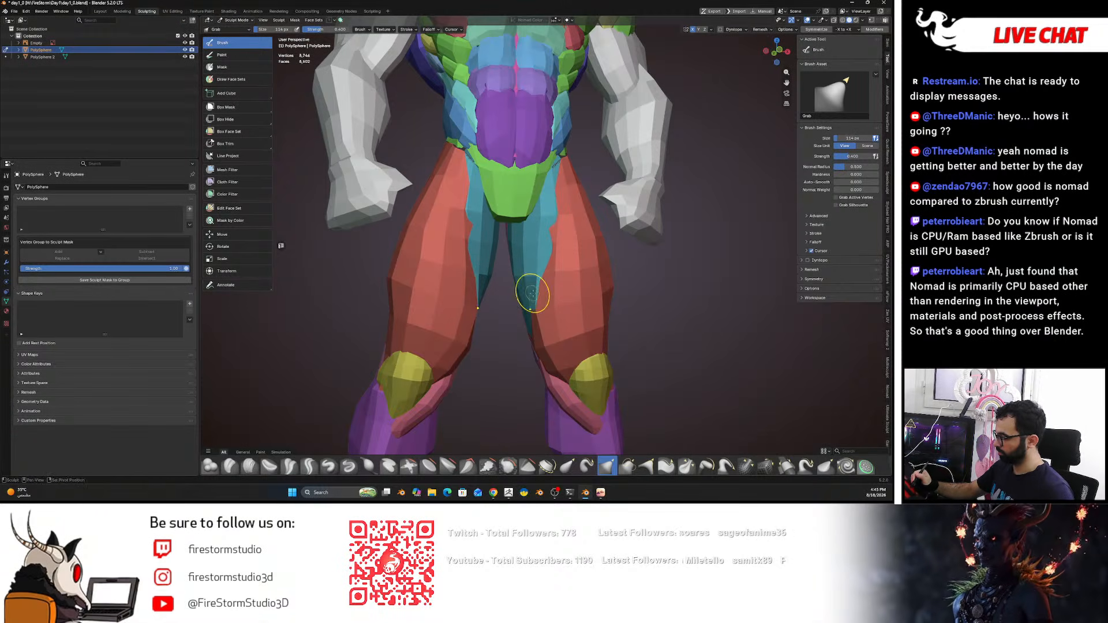
- Check the thighs from the front and side, resize the Grab brush and review its auto-masking options
{"action": "key", "text": "KP_1"}
{"action": "mouse_move", "coordinate": [580, 245]}
{"action": "left_mouse_down", "text": "alt"}
{"action": "mouse_move", "coordinate": [603, 234]}
{"action": "mouse_move", "coordinate": [572, 228]}
{"action": "left_mouse_up", "text": "alt"}
{"action": "key", "text": "shift+c"}
{"action": "middle_click_drag", "start_coordinate": [548, 238], "coordinate": [501, 241]}
{"action": "key", "text": "g"}
{"action": "key", "text": "f"}
{"action": "left_click", "coordinate": [535, 258]}
{"action": "key", "text": "f"}
{"action": "left_click", "coordinate": [565, 259]}
{"action": "left_click", "coordinate": [357, 30]}
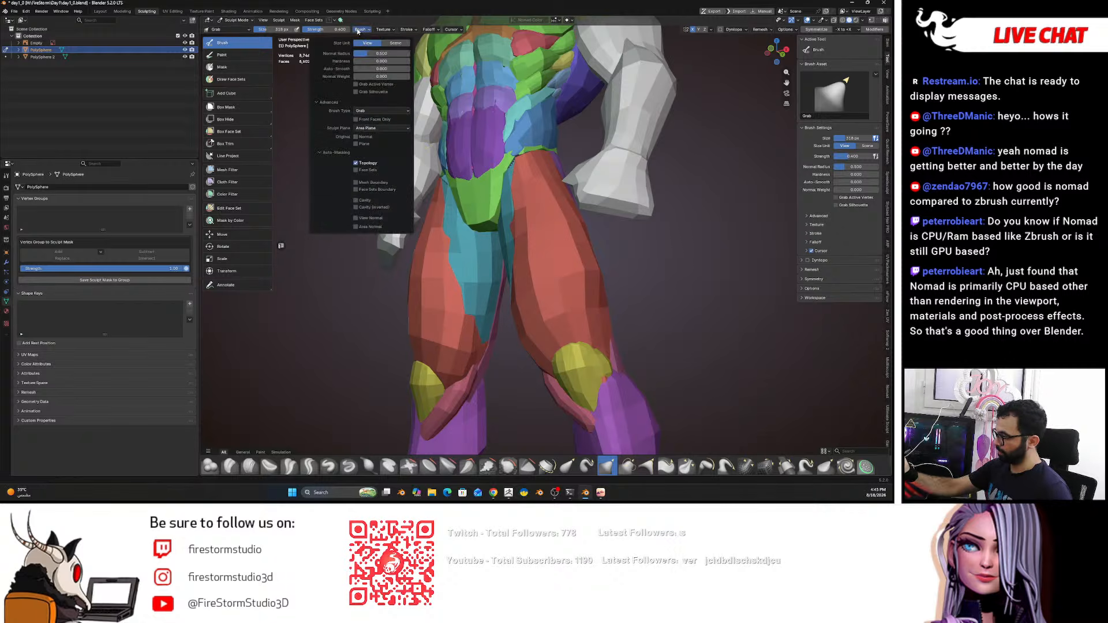
{"action": "key", "text": "f"}
{"action": "left_click", "coordinate": [513, 262]}
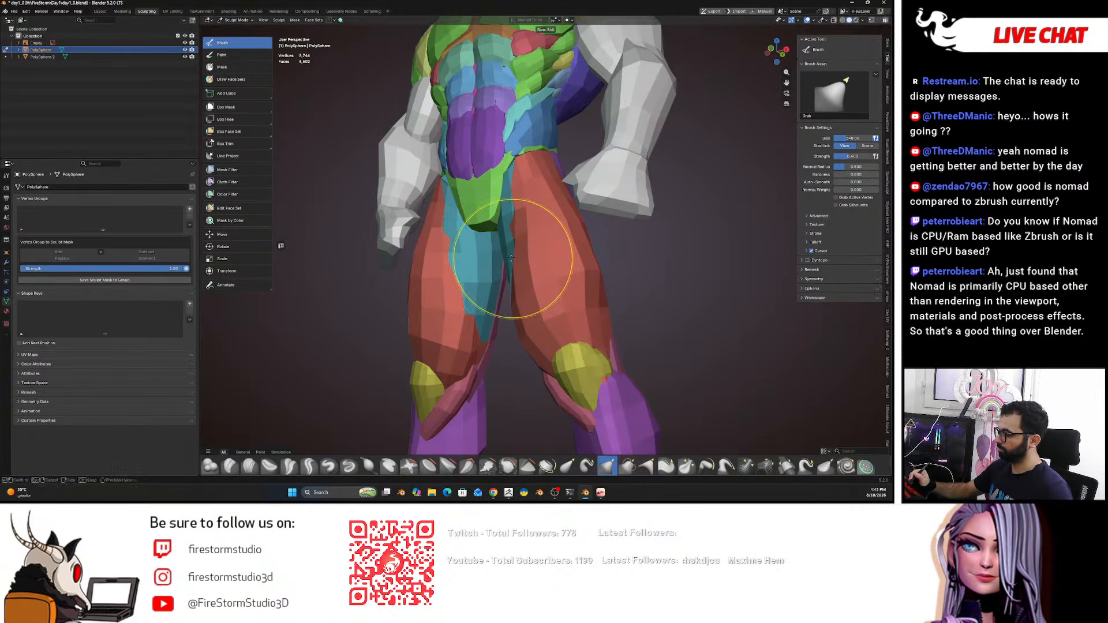
- Compare the legs with the front reference in Object Mode, then view the coloured body in Sculpt Mode
{"action": "mouse_move", "coordinate": [502, 259]}
{"action": "middle_mouse_down"}
{"action": "mouse_move", "coordinate": [567, 225]}
{"action": "mouse_move", "coordinate": [594, 238]}
{"action": "mouse_move", "coordinate": [561, 270]}
{"action": "mouse_move", "coordinate": [647, 256]}
{"action": "mouse_move", "coordinate": [589, 266]}
{"action": "mouse_move", "coordinate": [577, 255]}
{"action": "middle_mouse_up"}
{"action": "left_click", "coordinate": [236, 20]}
{"action": "left_click", "coordinate": [238, 28]}
{"action": "key", "text": "KP_1"}
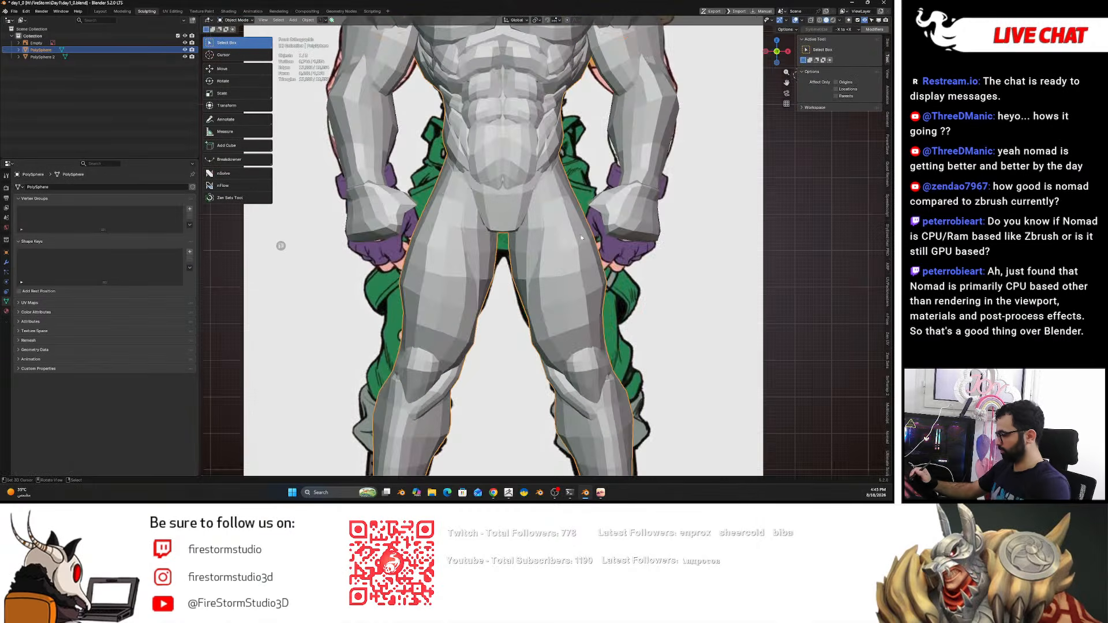
{"action": "right_click", "coordinate": [566, 263]}
{"action": "right_click", "coordinate": [568, 268]}
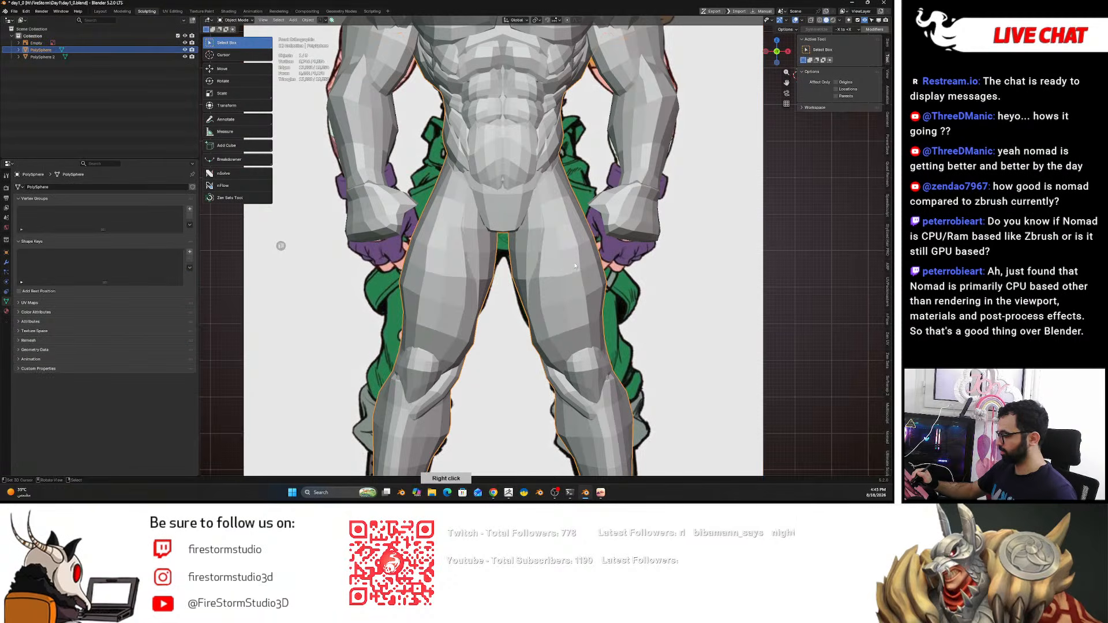
{"action": "key", "text": "ctrl+Tab"}
{"action": "left_click_drag", "start_coordinate": [580, 306], "coordinate": [579, 261], "text": "ctrl+alt"}
{"action": "middle_click_drag", "start_coordinate": [579, 261], "coordinate": [574, 267]}
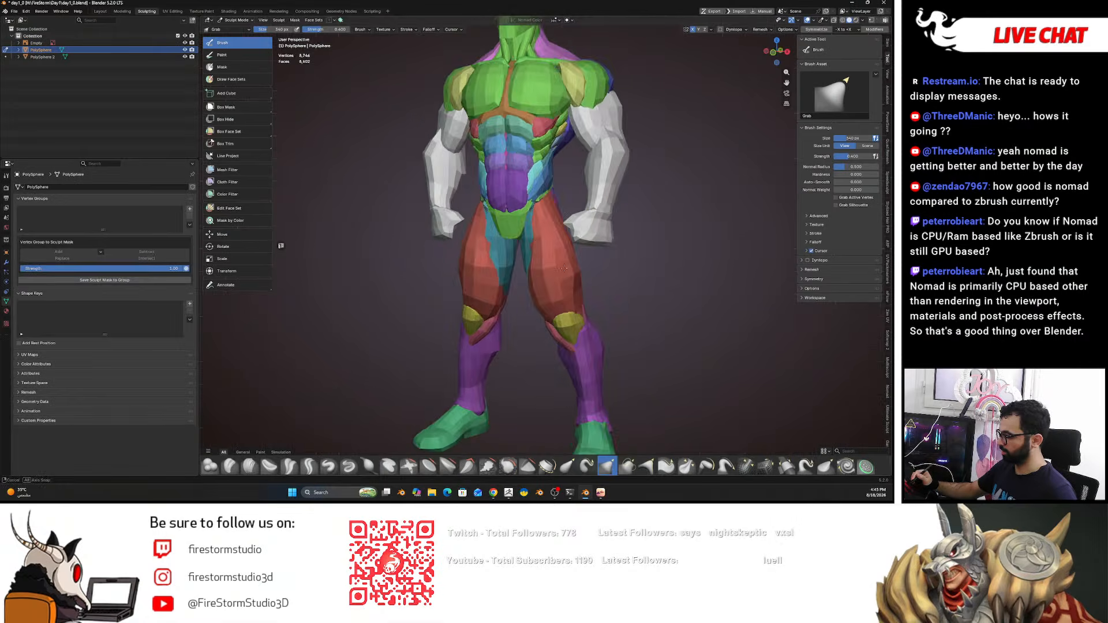
- Select both linked front-thigh pieces in Edit Mode
{"action": "key", "text": "Tab"}
{"action": "key", "text": "KP_1"}
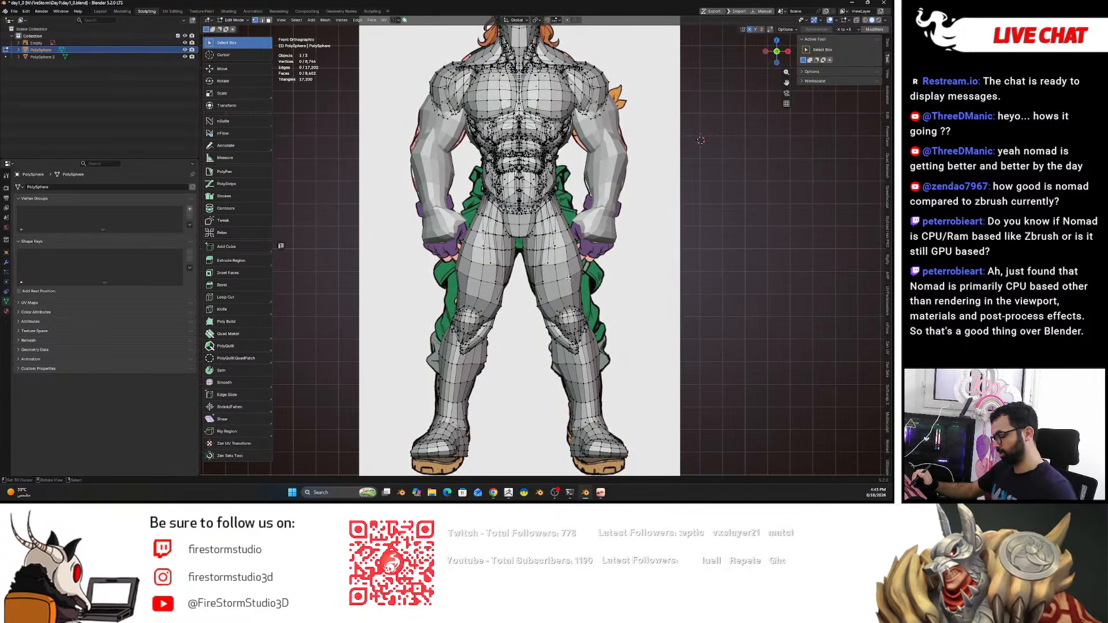
{"action": "key", "text": "l"}
{"action": "key", "text": "l"}
{"action": "middle_click_drag", "start_coordinate": [577, 223], "coordinate": [570, 227]}
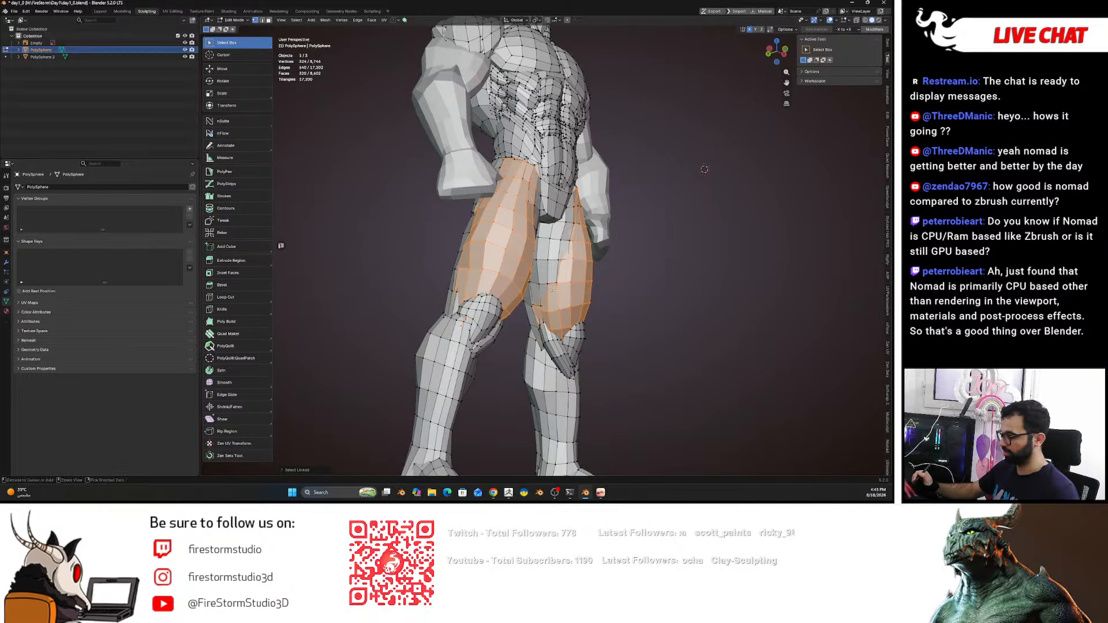
- Isolate the front-thigh pieces in Sculpt Mode to inspect them, then bring back the remaining body pieces
{"action": "key", "text": "ctrl+Tab"}
{"action": "mouse_move", "coordinate": [557, 327]}
{"action": "middle_mouse_down"}
{"action": "mouse_move", "coordinate": [568, 292]}
{"action": "mouse_move", "coordinate": [553, 287]}
{"action": "middle_mouse_up"}
{"action": "key", "text": "shift+h"}
{"action": "key", "text": "f"}
{"action": "left_click", "coordinate": [530, 305]}
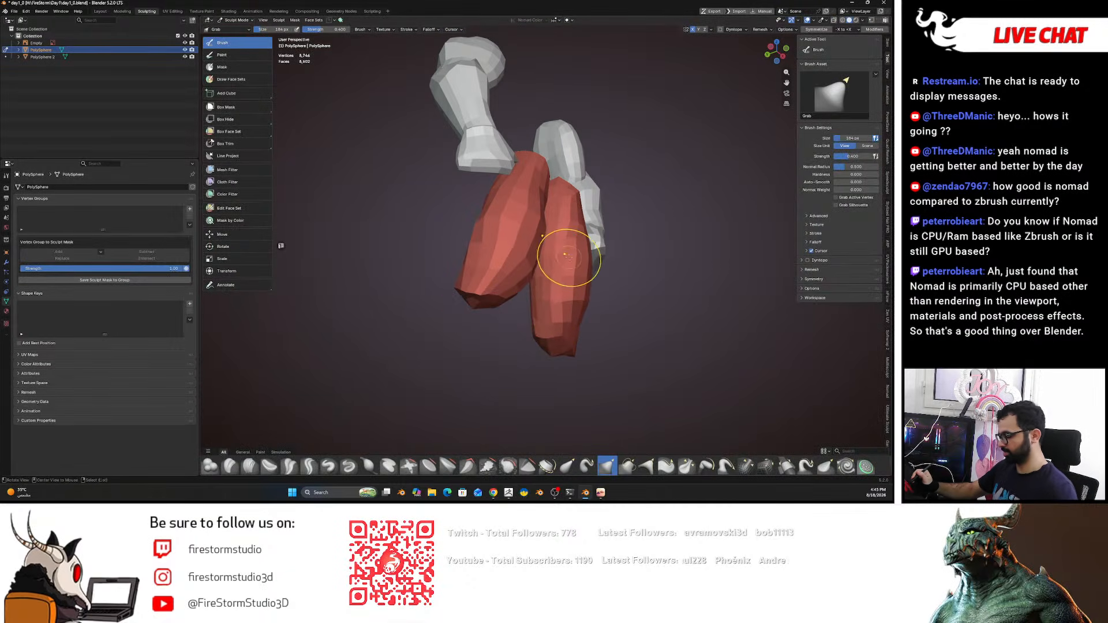
{"action": "key", "text": "shift+h"}
{"action": "middle_click_drag", "start_coordinate": [566, 282], "coordinate": [530, 296]}
- Examine the whole body without face set colours in Object Mode
{"action": "middle_click_drag", "start_coordinate": [627, 281], "coordinate": [557, 252]}
{"action": "left_click", "coordinate": [236, 20]}
{"action": "left_click", "coordinate": [234, 28]}
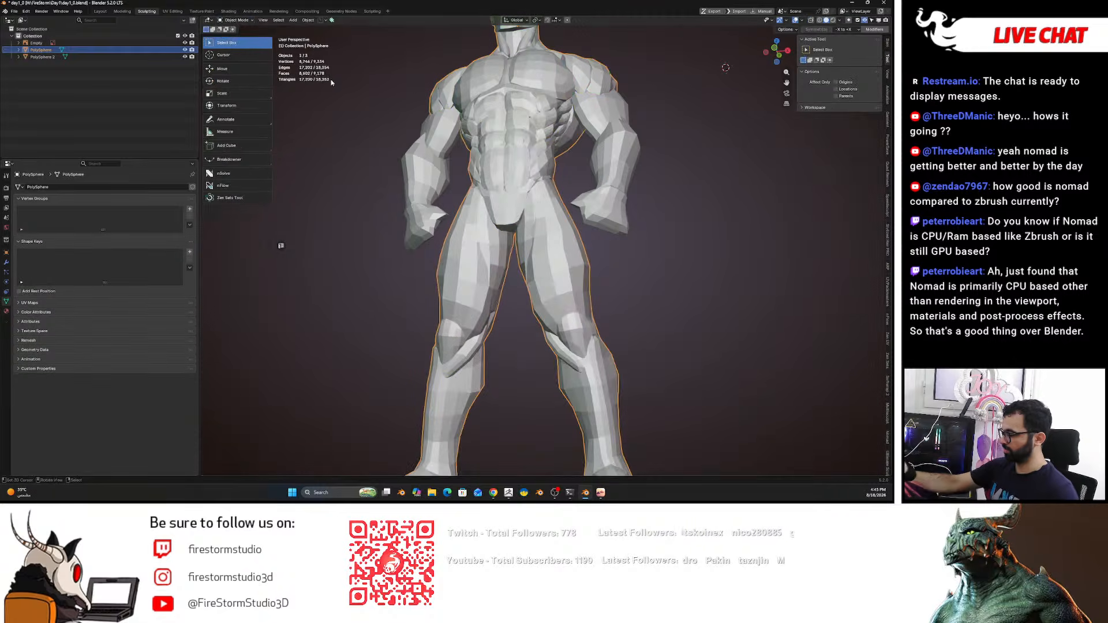
- Go back to Edit Mode and duplicate the selected front-thigh pieces in place
{"action": "key", "text": "ctrl+Tab"}
{"action": "left_click", "coordinate": [559, 293]}
{"action": "key", "text": "Tab"}
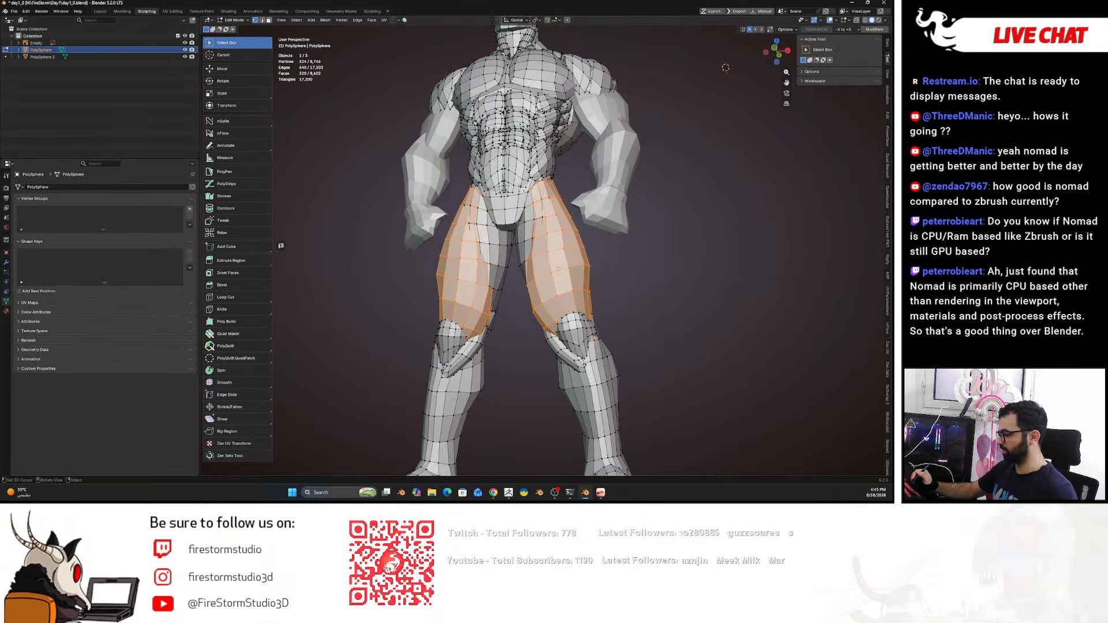
{"action": "key", "text": "shift+d"}
{"action": "right_click", "coordinate": [556, 254]}
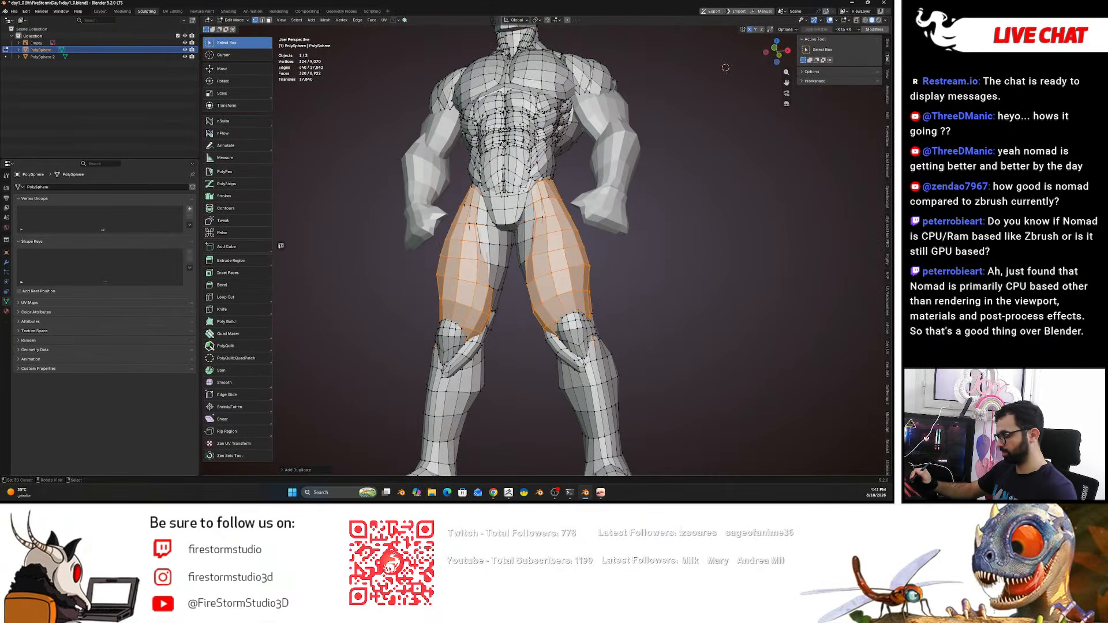
- Create a new face set in Sculpt Mode from the Edit Mode selection of duplicated front thighs
{"action": "key", "text": "ctrl+Tab"}
{"action": "left_click", "coordinate": [563, 271]}
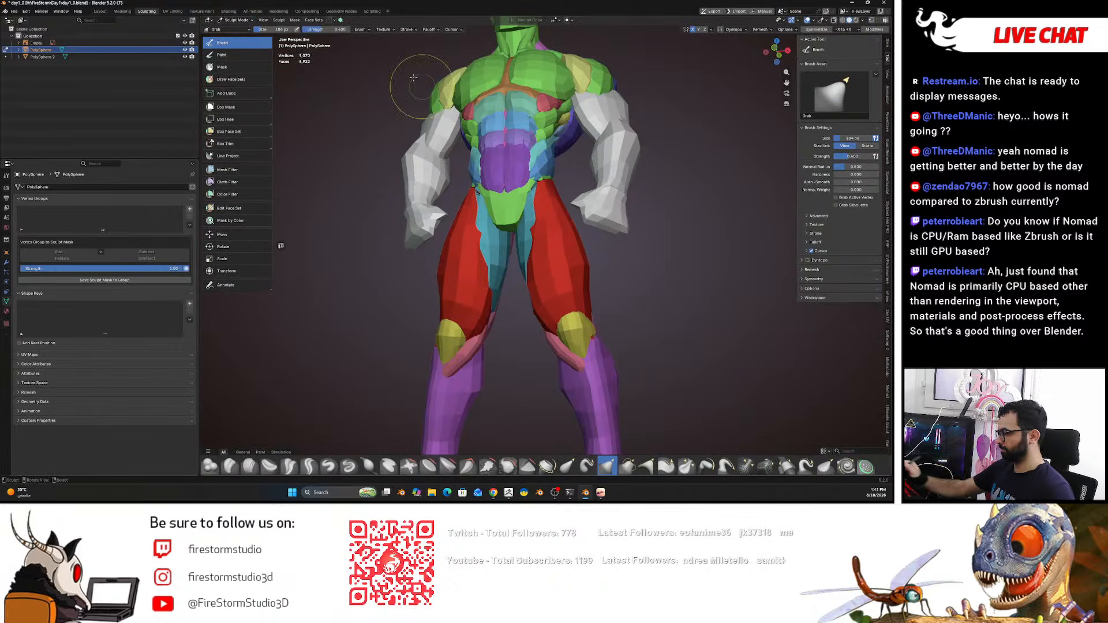
{"action": "left_click", "coordinate": [313, 19]}
{"action": "left_click", "coordinate": [342, 42]}
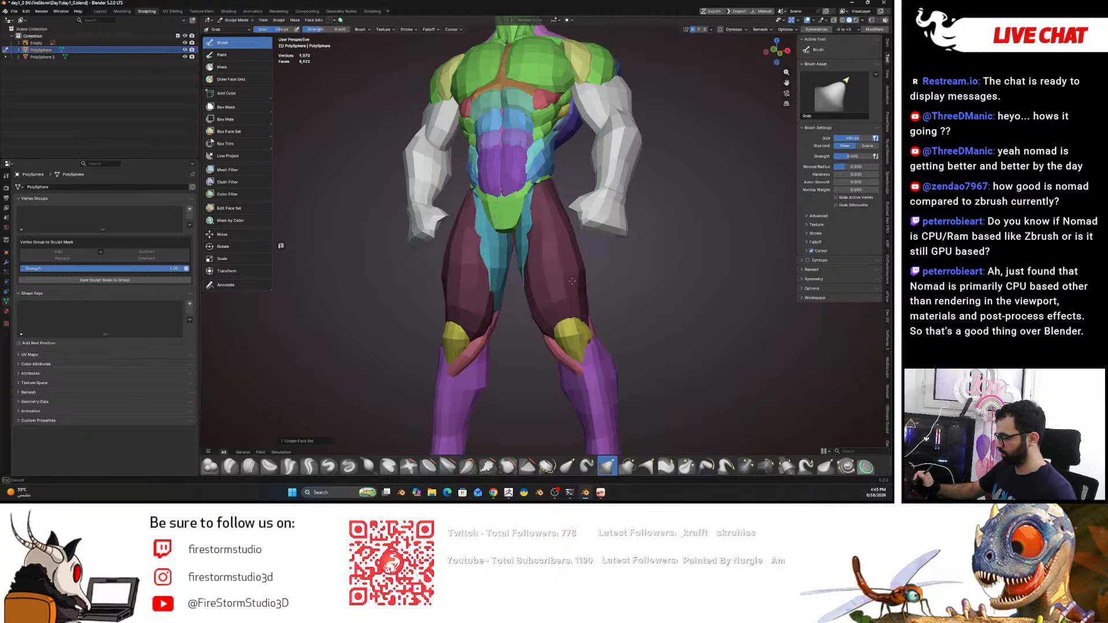
- Try to pull the duplicated front-thigh pieces inward with a large Grab brush, then undo the stroke
{"action": "left_click", "coordinate": [361, 30]}
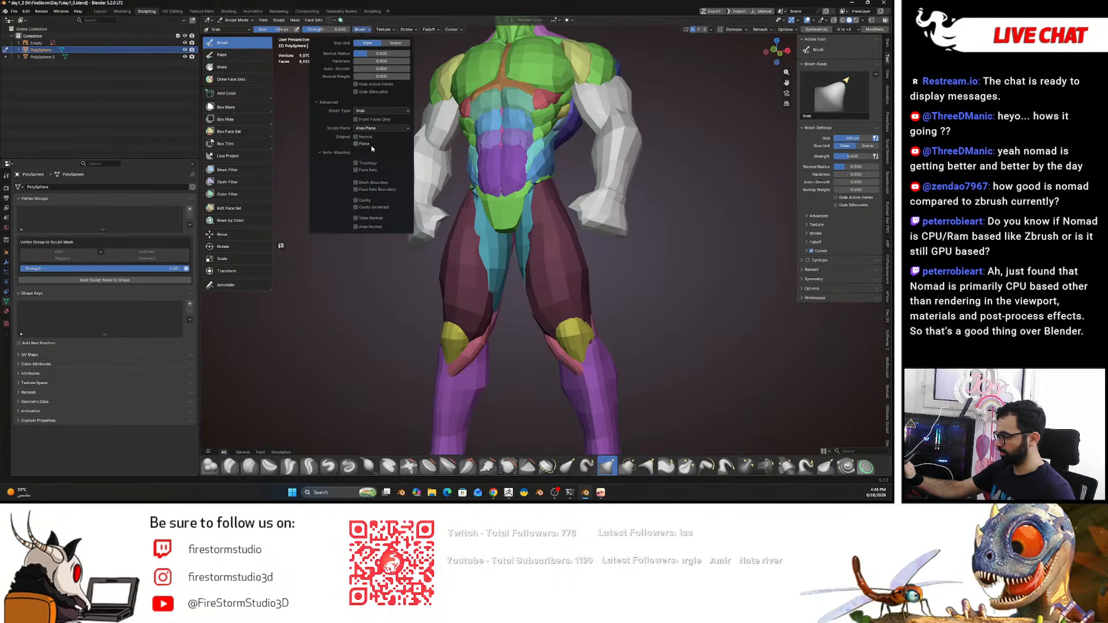
{"action": "key", "text": "f"}
{"action": "left_click", "coordinate": [557, 255]}
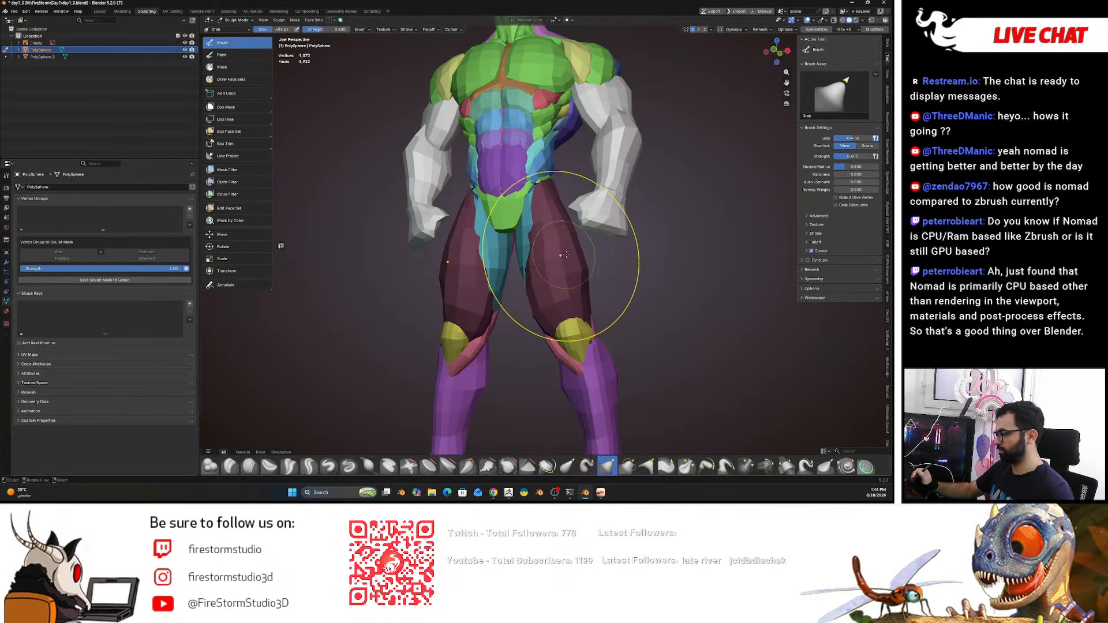
{"action": "left_click_drag", "start_coordinate": [573, 256], "coordinate": [550, 264]}
{"action": "key", "text": "ctrl+z"}
- Isolate the duplicated front-thigh pieces by their face set and choose the Inflate/Deflate brush at a large size
{"action": "key", "text": "f"}
{"action": "left_click", "coordinate": [600, 263]}
{"action": "mouse_move", "coordinate": [551, 263]}
{"action": "middle_mouse_down"}
{"action": "mouse_move", "coordinate": [564, 225]}
{"action": "mouse_move", "coordinate": [551, 219]}
{"action": "mouse_move", "coordinate": [552, 276]}
{"action": "middle_mouse_up"}
{"action": "key", "text": "f"}
{"action": "left_click", "coordinate": [550, 218]}
{"action": "key", "text": "h"}
{"action": "key", "text": "f"}
{"action": "left_click", "coordinate": [584, 276]}
{"action": "key", "text": "i"}
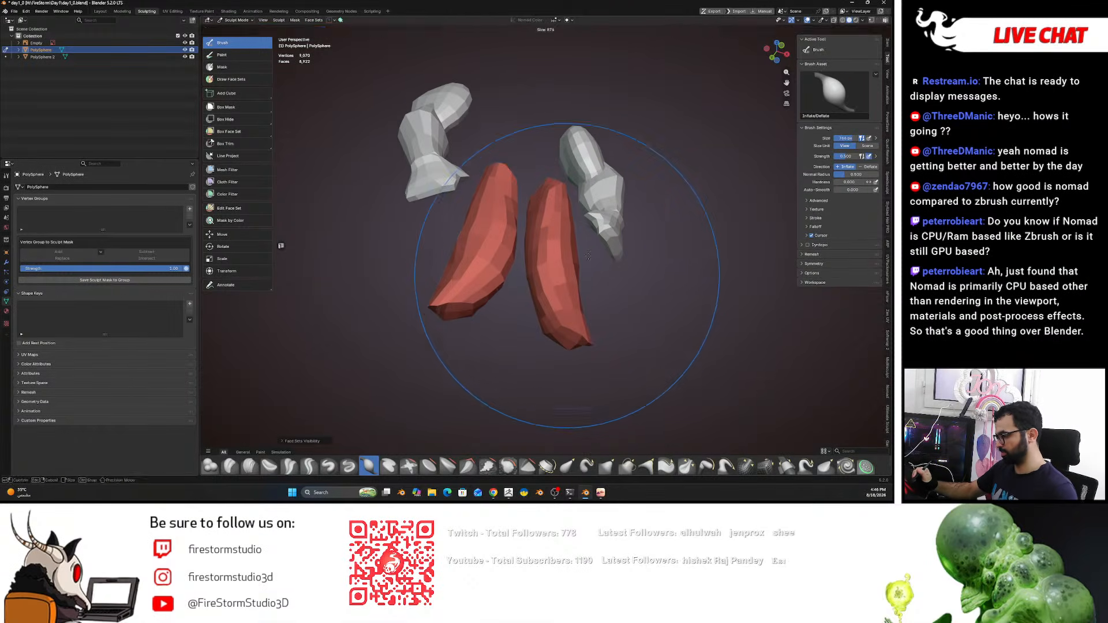
- Deflate the isolated thigh duplicates along their length into long, narrow muscle strips
{"action": "key", "text": "f"}
{"action": "left_click", "coordinate": [572, 314]}
{"action": "middle_click_drag", "start_coordinate": [570, 313], "coordinate": [567, 328]}
{"action": "left_click_drag", "start_coordinate": [567, 328], "coordinate": [568, 326]}
{"action": "left_click_drag", "start_coordinate": [557, 280], "coordinate": [554, 222], "text": "ctrl"}
{"action": "key", "text": "f"}
{"action": "left_click", "coordinate": [564, 294]}
{"action": "middle_click_drag", "start_coordinate": [555, 214], "coordinate": [565, 232]}
{"action": "left_click_drag", "start_coordinate": [564, 231], "coordinate": [565, 247], "text": "ctrl"}
{"action": "key", "text": "f"}
{"action": "left_click", "coordinate": [479, 234]}
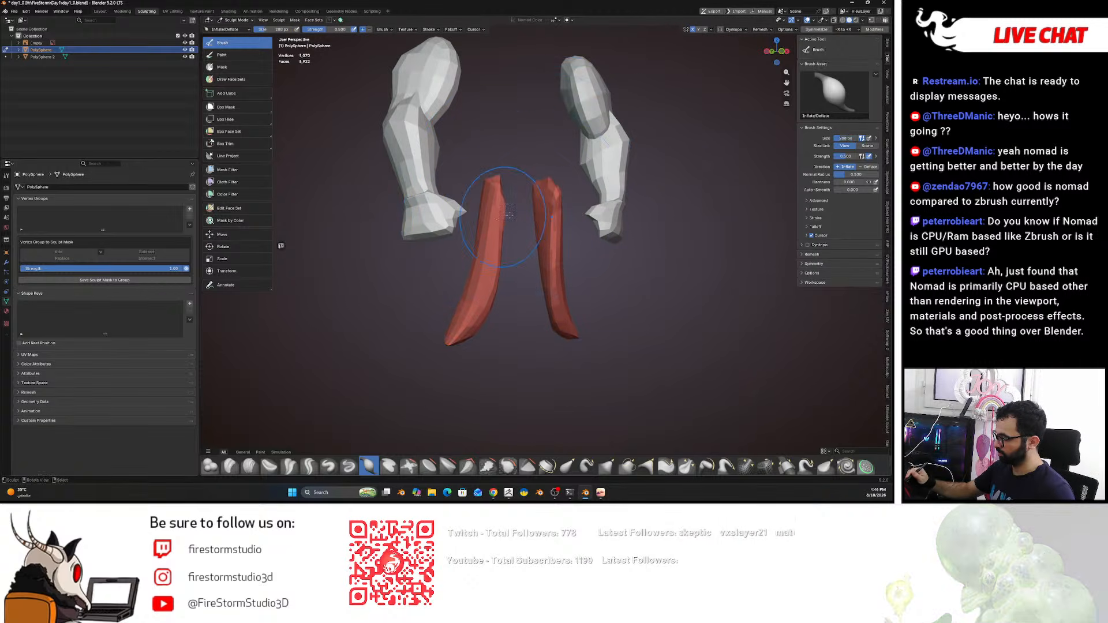
- Choose the Grab brush and check the thin thigh strips against the front reference drawing
{"action": "mouse_move", "coordinate": [520, 234]}
{"action": "middle_mouse_down"}
{"action": "mouse_move", "coordinate": [579, 217]}
{"action": "mouse_move", "coordinate": [559, 256]}
{"action": "middle_mouse_up"}
{"action": "key", "text": "g"}
{"action": "key", "text": "f"}
{"action": "left_click", "coordinate": [595, 231]}
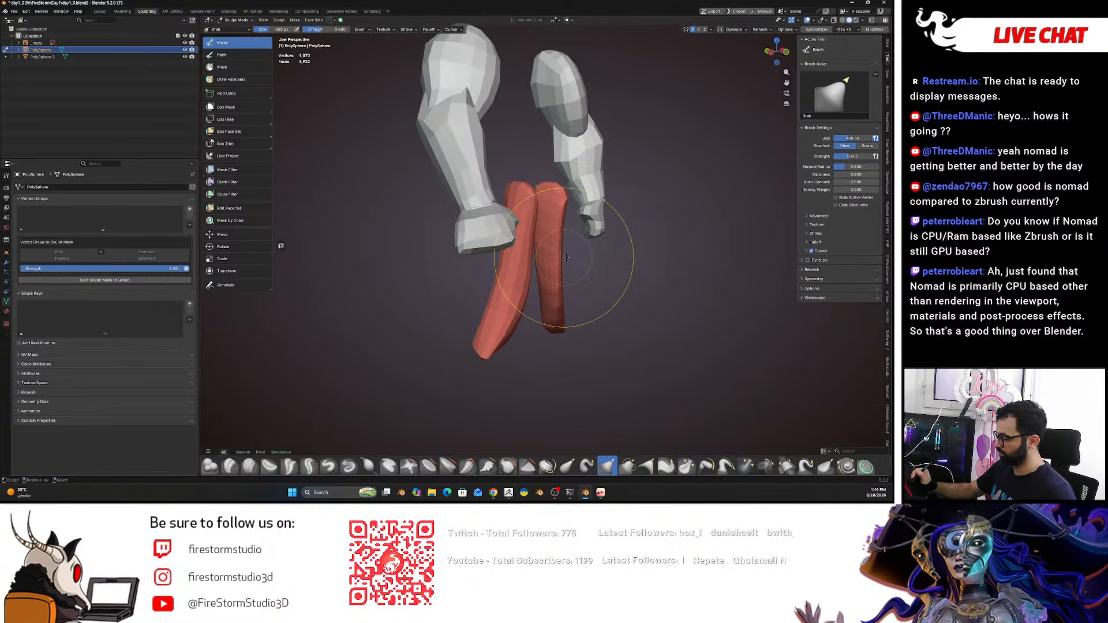
{"action": "key", "text": "KP_1"}
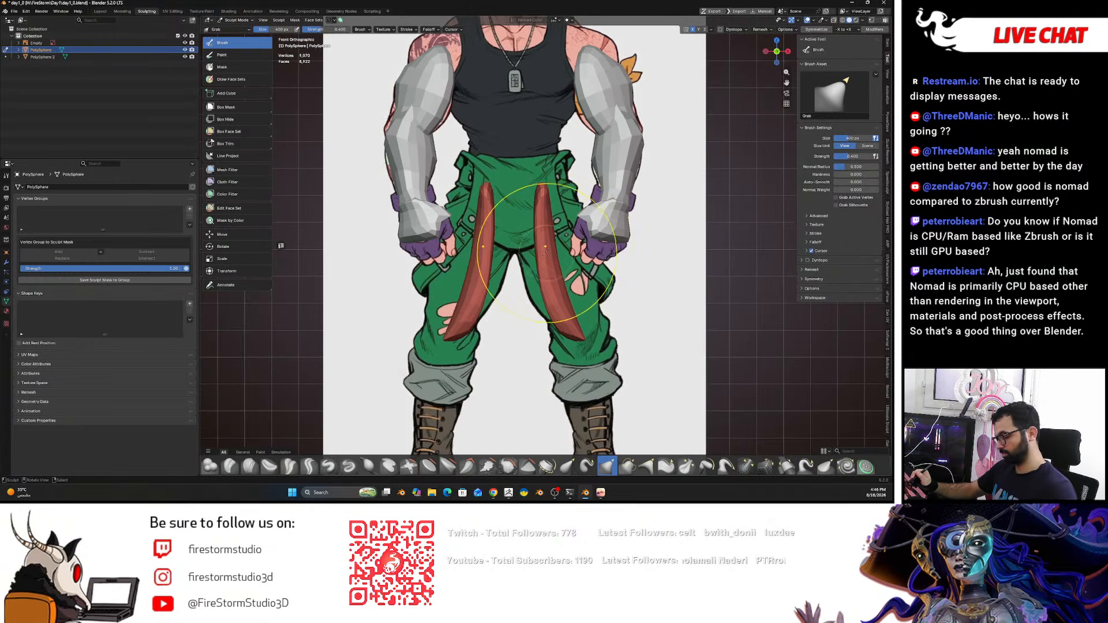
{"action": "middle_click_drag", "start_coordinate": [546, 248], "coordinate": [564, 304]}
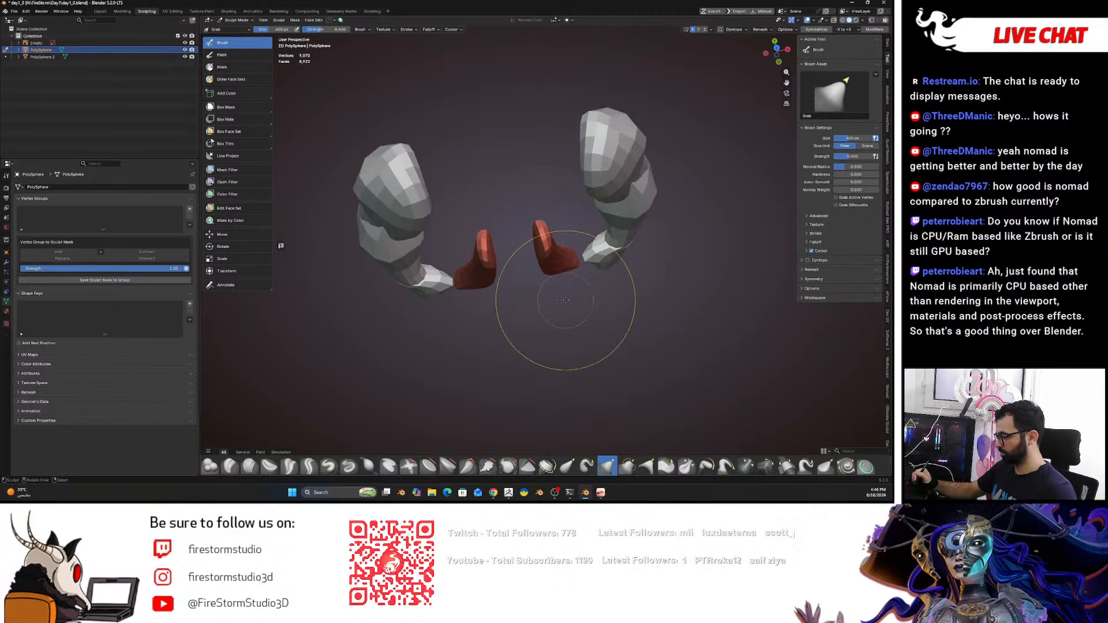
- Try to rotate the isolated thigh strips in the top view, then undo the rotation
{"action": "left_click", "coordinate": [243, 250]}
{"action": "key", "text": "KP_7"}
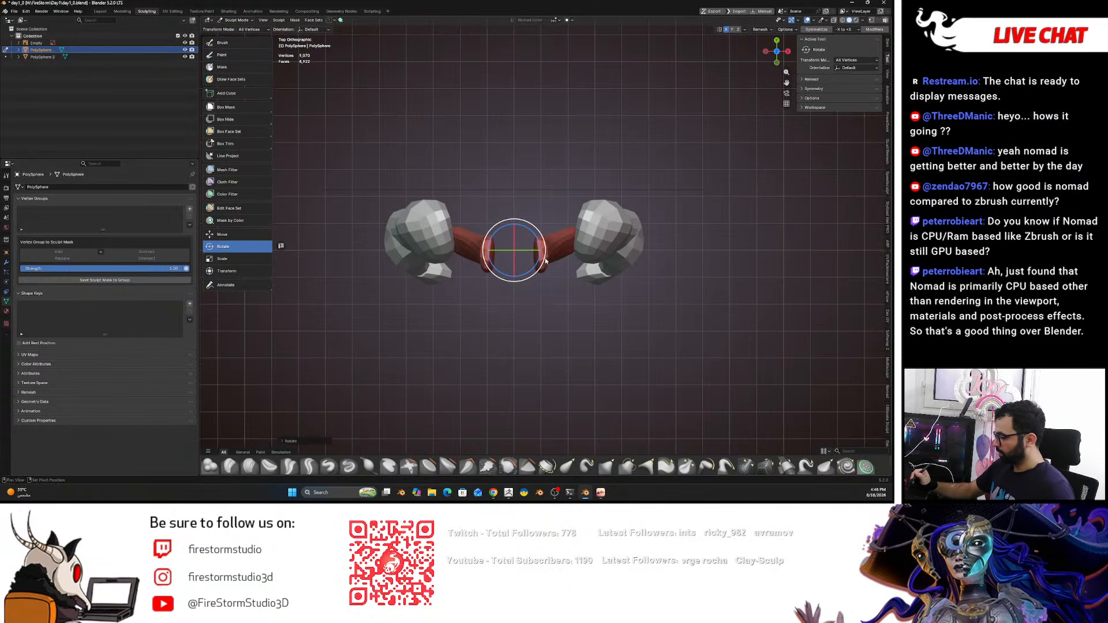
{"action": "scroll", "coordinate": [551, 277], "scroll_direction": "up", "scroll_amount": 2}
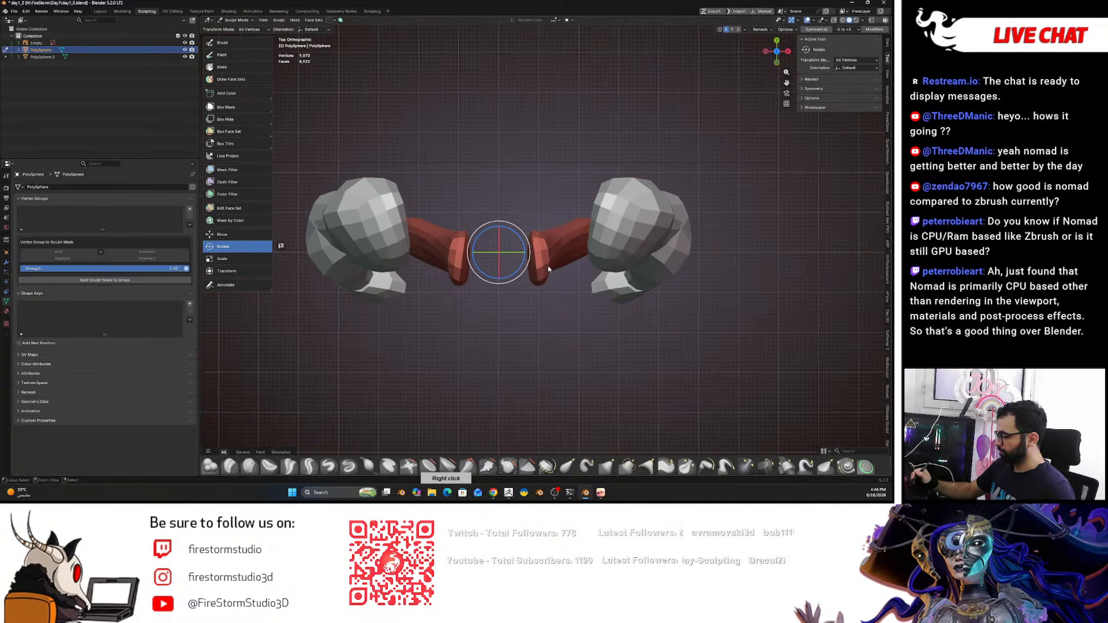
{"action": "right_click", "coordinate": [544, 263]}
{"action": "mouse_move", "coordinate": [568, 245]}
{"action": "left_mouse_down"}
{"action": "mouse_move", "coordinate": [563, 232]}
{"action": "mouse_move", "coordinate": [588, 243]}
{"action": "left_mouse_up"}
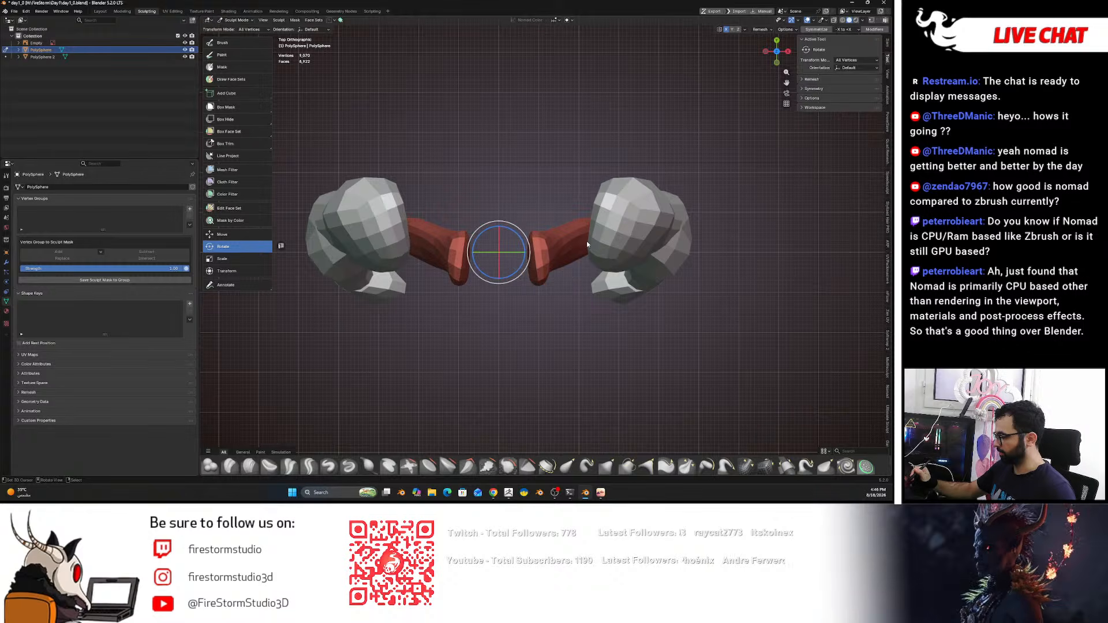
{"action": "mouse_move", "coordinate": [524, 266]}
{"action": "left_mouse_down"}
{"action": "mouse_move", "coordinate": [562, 231]}
{"action": "mouse_move", "coordinate": [540, 274]}
{"action": "left_mouse_up"}
{"action": "key", "text": "ctrl+z"}
- Move the isolated strips forward to the front of the thighs and reveal the hidden body pieces
{"action": "right_click", "coordinate": [545, 261], "text": "shift"}
{"action": "left_click", "coordinate": [230, 235]}
{"action": "key", "text": "alt+h"}
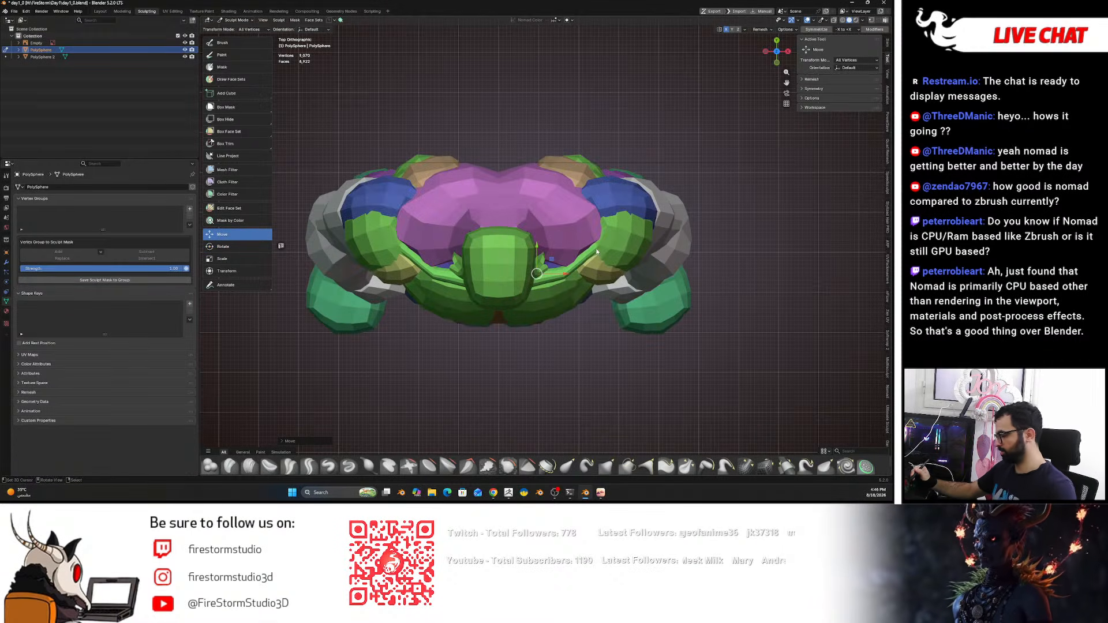
{"action": "key", "text": "KP_1"}
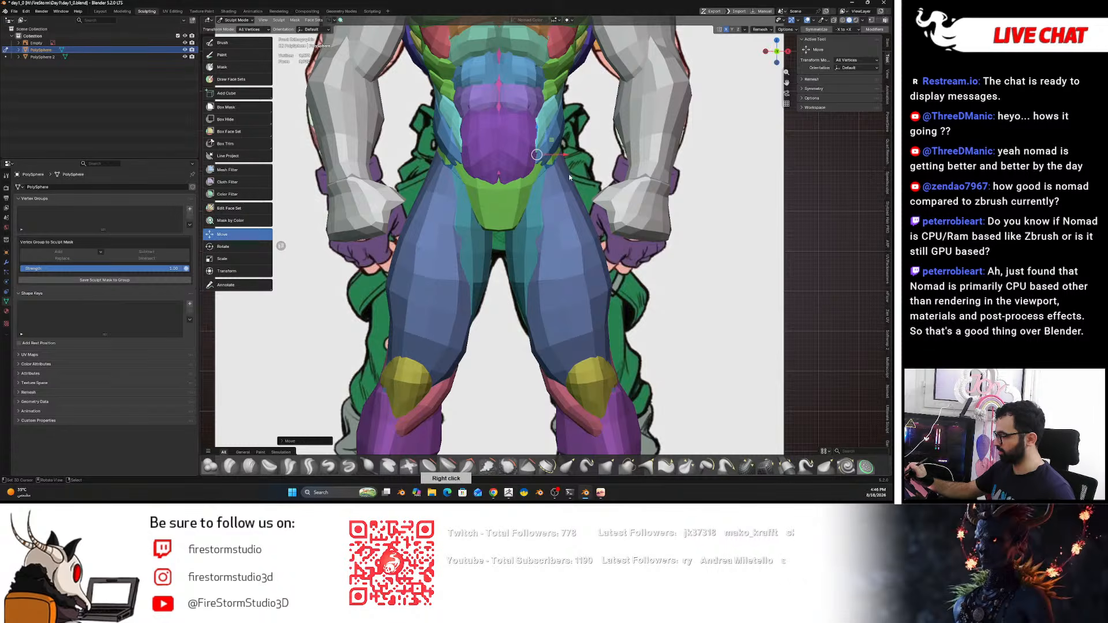
{"action": "right_click_drag", "start_coordinate": [584, 194], "coordinate": [590, 203]}
{"action": "key", "text": "ctrl+z"}
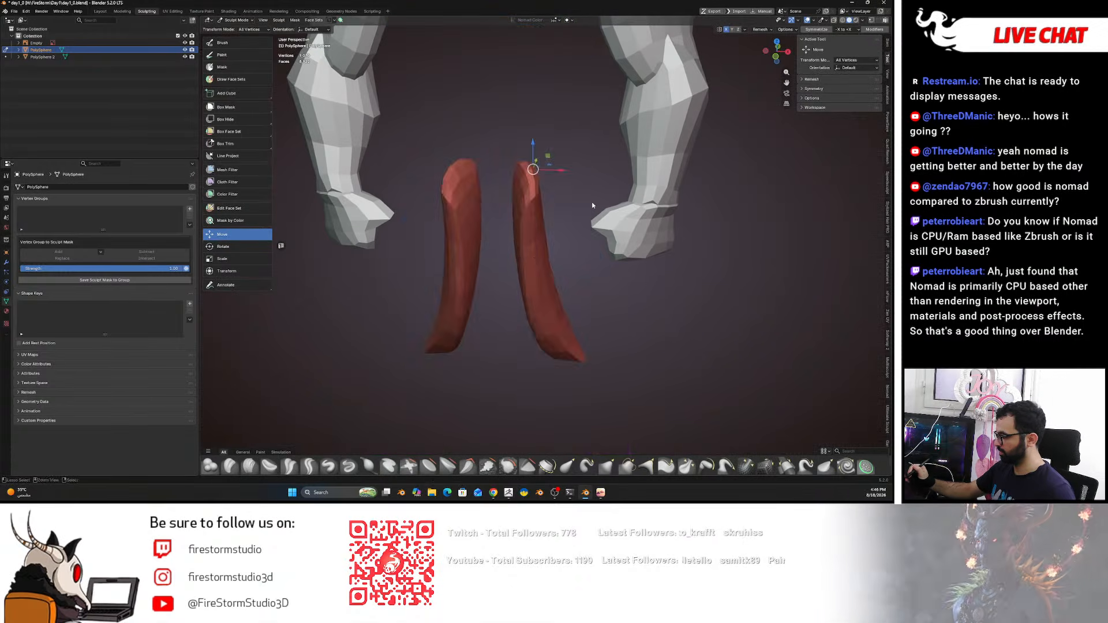
{"action": "middle_click_drag", "start_coordinate": [589, 210], "coordinate": [585, 261]}
{"action": "left_click_drag", "start_coordinate": [537, 218], "coordinate": [536, 248]}
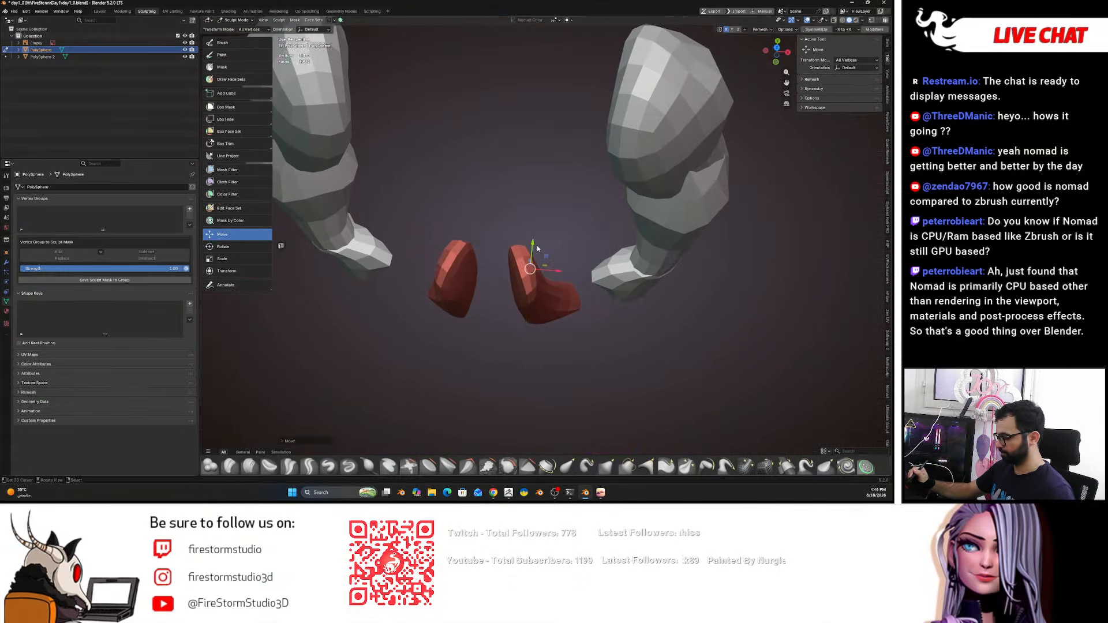
{"action": "key", "text": "alt+h"}
{"action": "middle_click_drag", "start_coordinate": [600, 252], "coordinate": [548, 217]}
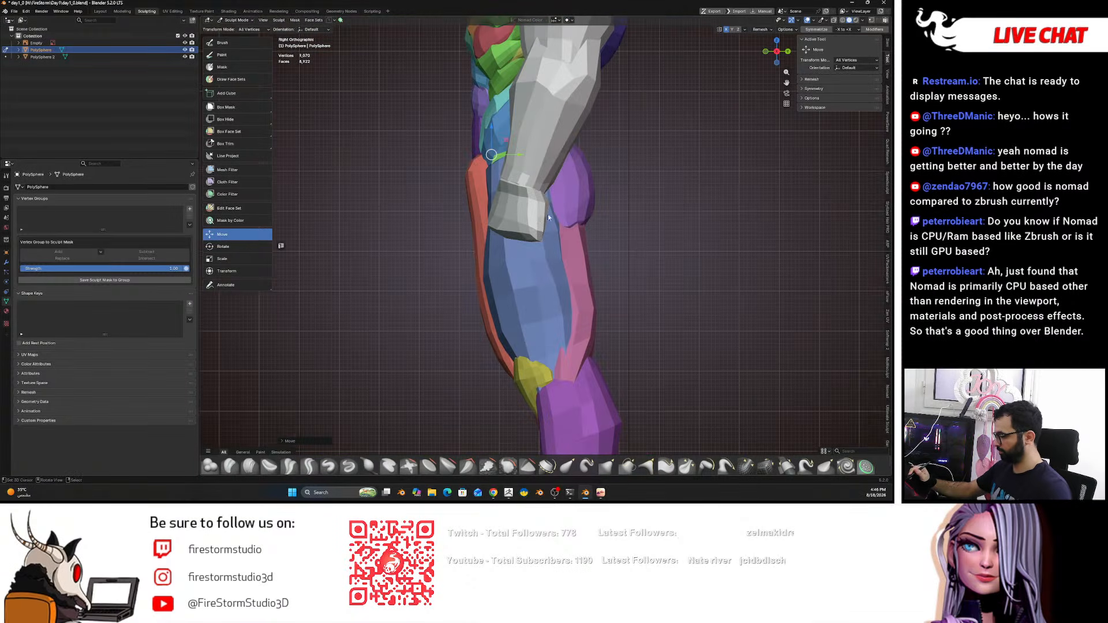
- Pull the upper part of the strips back against the front of the thighs with the Grab brush in side view
{"action": "key", "text": "g"}
{"action": "key", "text": "f"}
{"action": "left_click", "coordinate": [488, 191]}
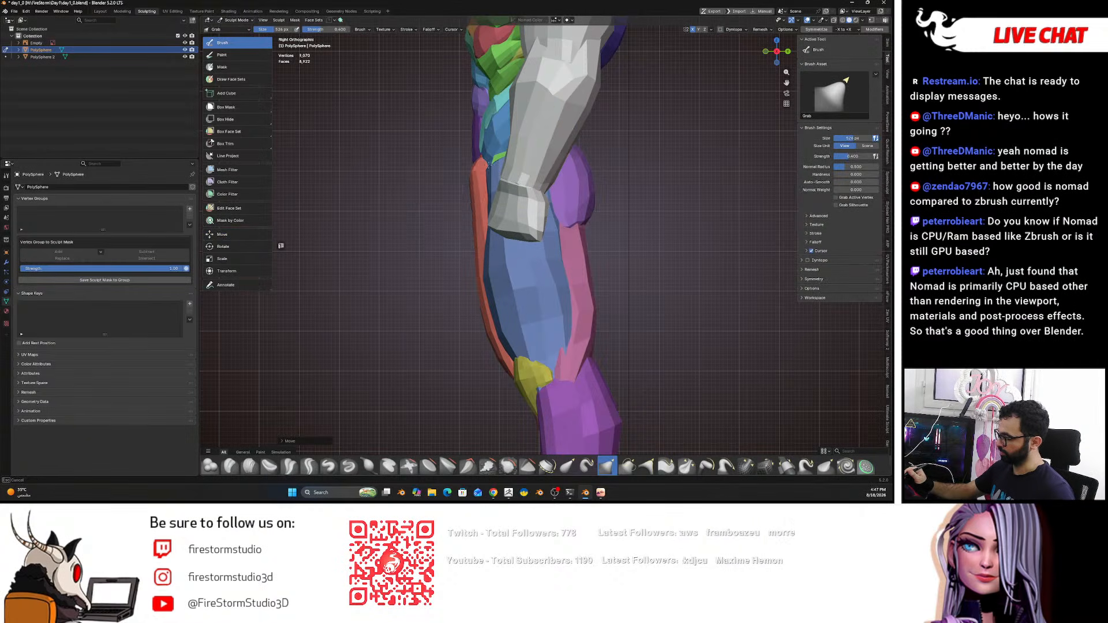
{"action": "mouse_move", "coordinate": [617, 189]}
{"action": "middle_mouse_down"}
{"action": "mouse_move", "coordinate": [701, 186]}
{"action": "mouse_move", "coordinate": [646, 135]}
{"action": "middle_mouse_up"}
{"action": "key", "text": "f"}
{"action": "left_click", "coordinate": [520, 204]}
{"action": "middle_click_drag", "start_coordinate": [505, 222], "coordinate": [560, 239]}
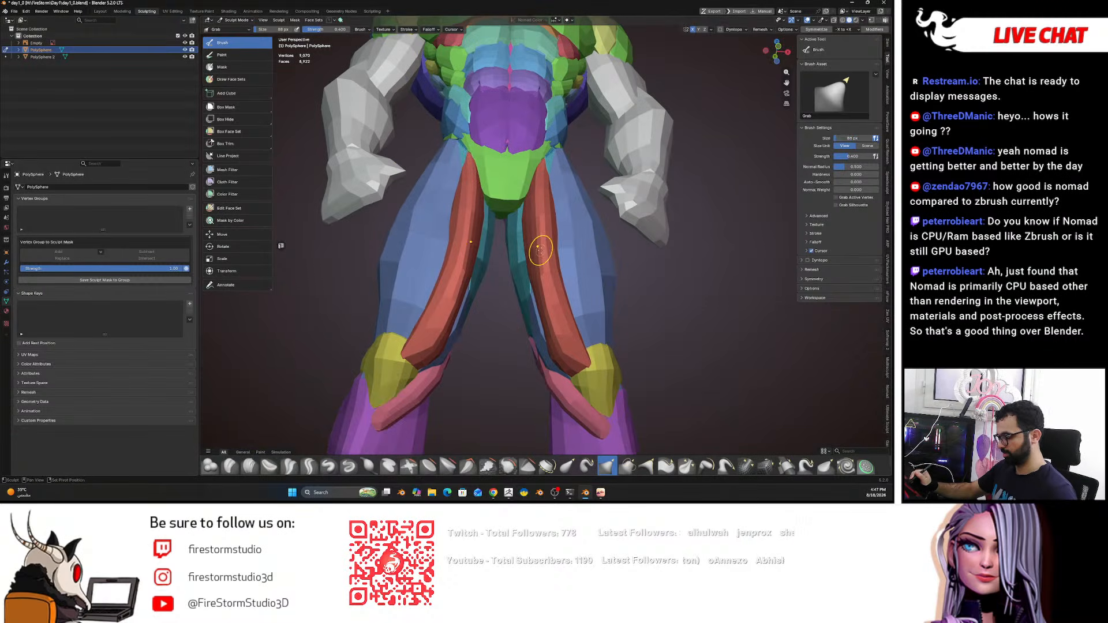
- Mask everything except the red thigh strips and sink them partly into the inner thighs with the Grab brush
{"action": "key", "text": "h"}
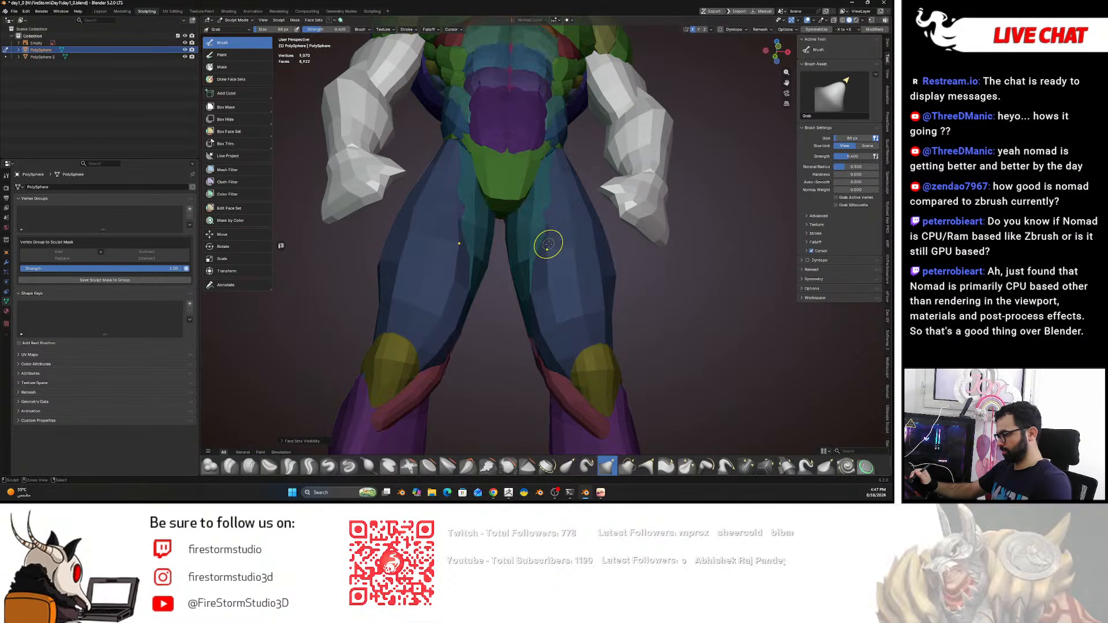
{"action": "key", "text": "alt+h"}
{"action": "middle_click_drag", "start_coordinate": [564, 240], "coordinate": [532, 247]}
{"action": "key", "text": "f"}
{"action": "left_click", "coordinate": [548, 285]}
{"action": "mouse_move", "coordinate": [547, 283]}
{"action": "left_mouse_down"}
{"action": "mouse_move", "coordinate": [551, 273]}
{"action": "mouse_move", "coordinate": [548, 289]}
{"action": "left_mouse_up"}
{"action": "mouse_move", "coordinate": [571, 352]}
{"action": "left_mouse_down"}
{"action": "mouse_move", "coordinate": [585, 352]}
{"action": "mouse_move", "coordinate": [548, 326]}
{"action": "left_mouse_up"}
{"action": "left_click", "coordinate": [363, 30]}
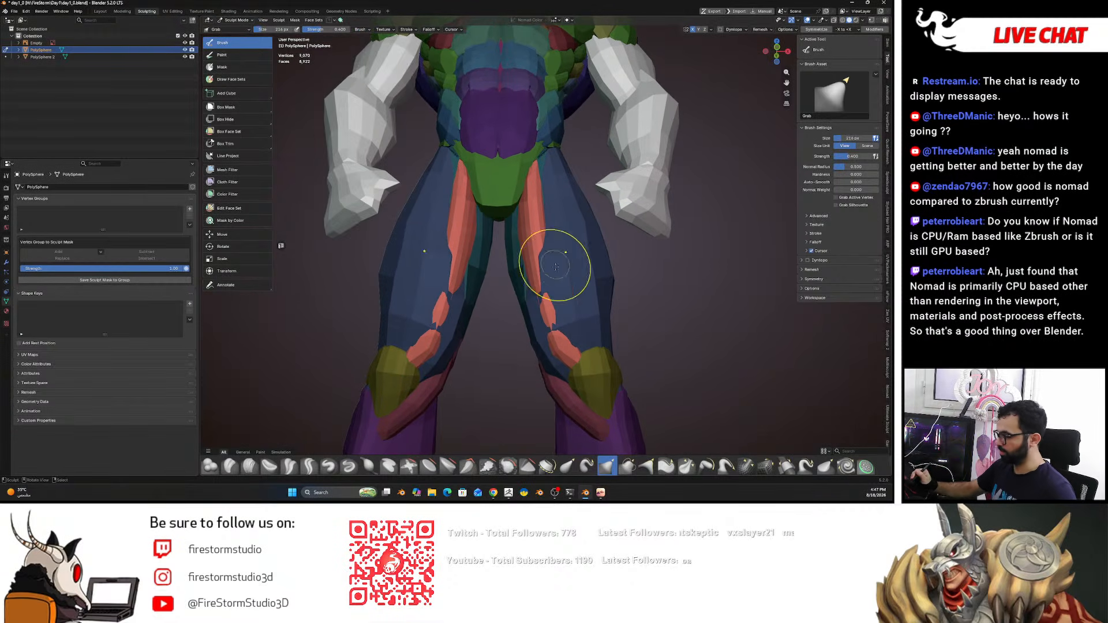
- Bend the middle and lower parts of the red strips inward with a large Grab brush to follow the inner thighs
{"action": "middle_click_drag", "start_coordinate": [554, 259], "coordinate": [576, 260]}
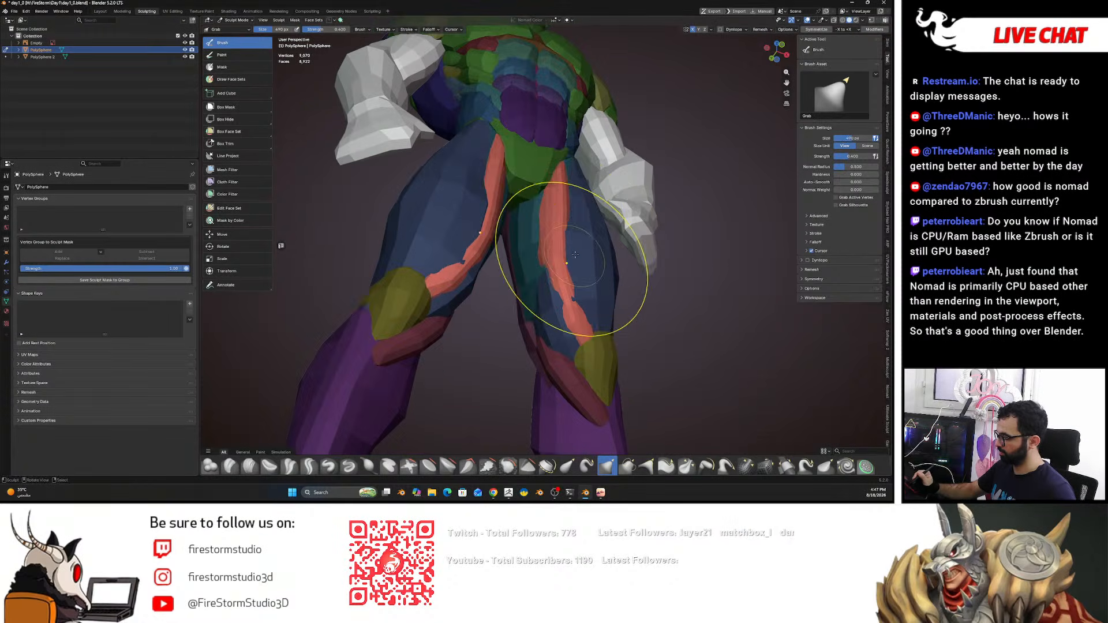
{"action": "mouse_move", "coordinate": [544, 206]}
{"action": "middle_mouse_down"}
{"action": "mouse_move", "coordinate": [521, 157]}
{"action": "mouse_move", "coordinate": [503, 175]}
{"action": "mouse_move", "coordinate": [513, 189]}
{"action": "mouse_move", "coordinate": [500, 188]}
{"action": "mouse_move", "coordinate": [566, 181]}
{"action": "mouse_move", "coordinate": [564, 168]}
{"action": "mouse_move", "coordinate": [553, 278]}
{"action": "middle_mouse_up"}
{"action": "key", "text": "f"}
{"action": "left_click", "coordinate": [524, 190]}
{"action": "key", "text": "f"}
{"action": "left_click", "coordinate": [596, 279]}
{"action": "left_click_drag", "start_coordinate": [570, 301], "coordinate": [540, 328]}
{"action": "middle_click_drag", "start_coordinate": [540, 328], "coordinate": [608, 313]}
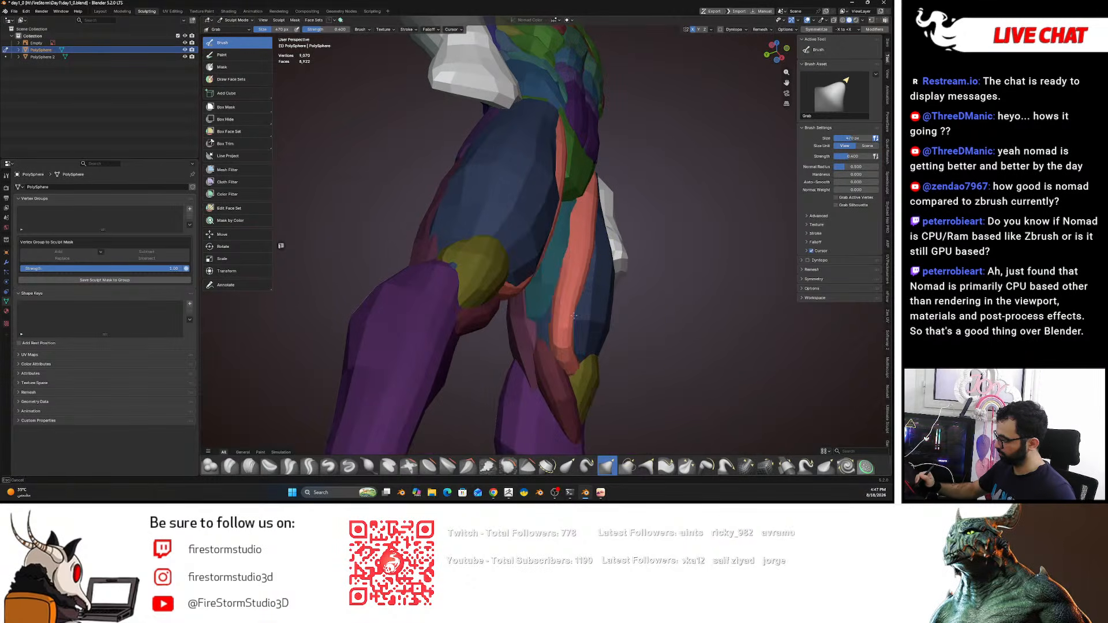
- Refine how the red strips hug the inner thighs above the knees with smaller Grab brush strokes
{"action": "middle_click_drag", "start_coordinate": [596, 257], "coordinate": [573, 236]}
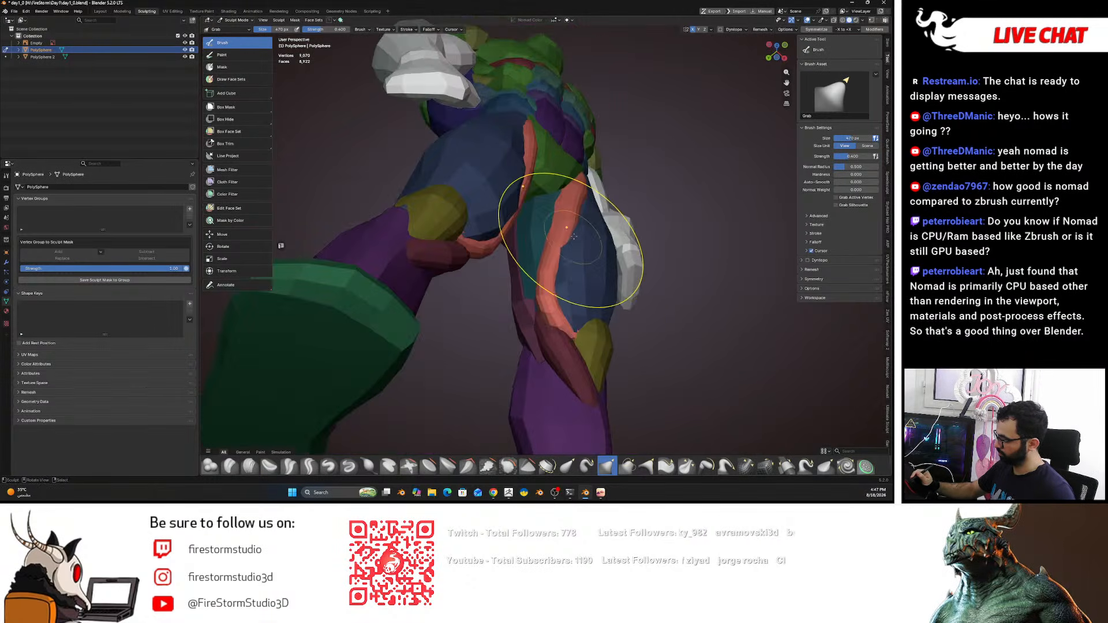
{"action": "key", "text": "f"}
{"action": "left_click", "coordinate": [535, 226]}
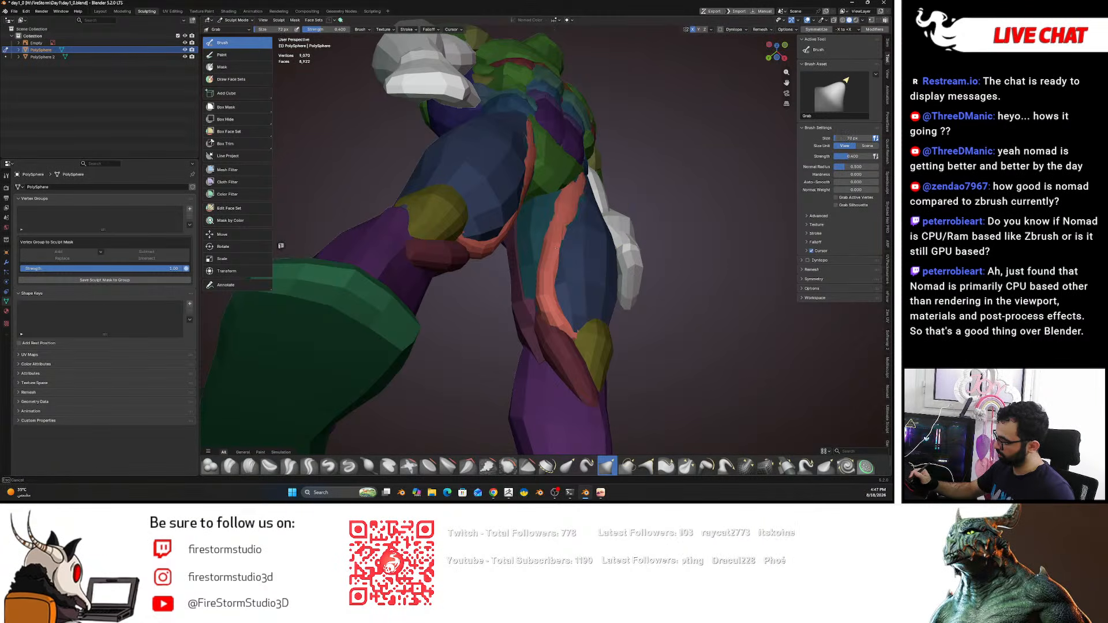
{"action": "mouse_move", "coordinate": [545, 303]}
{"action": "middle_mouse_down"}
{"action": "mouse_move", "coordinate": [580, 318]}
{"action": "mouse_move", "coordinate": [563, 311]}
{"action": "mouse_move", "coordinate": [548, 268]}
{"action": "mouse_move", "coordinate": [548, 383]}
{"action": "mouse_move", "coordinate": [576, 340]}
{"action": "mouse_move", "coordinate": [584, 289]}
{"action": "middle_mouse_up"}
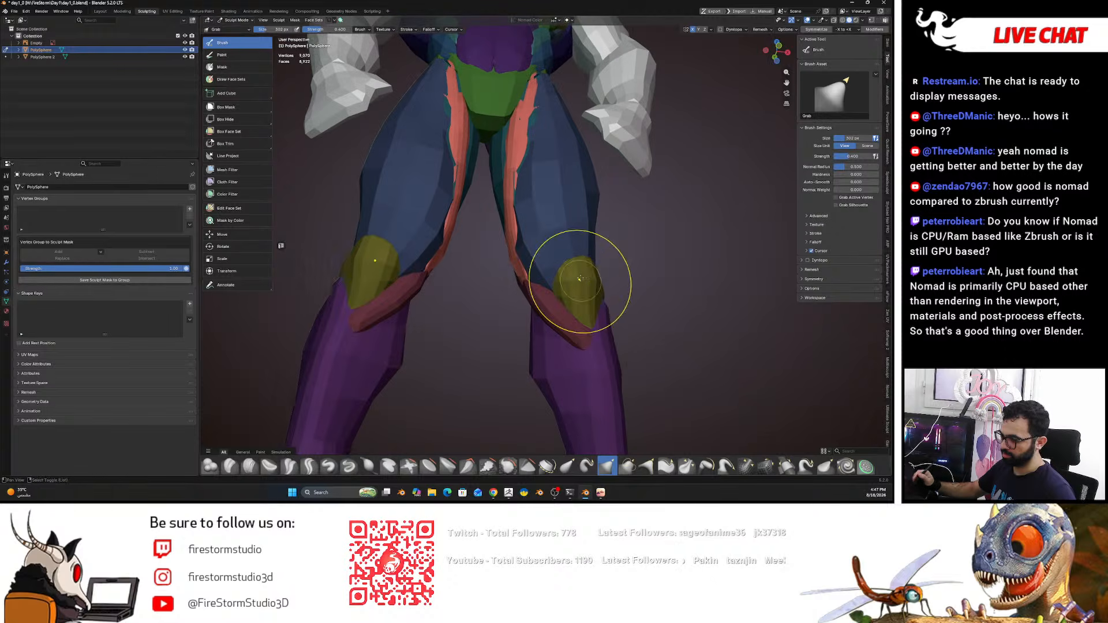
{"action": "left_click_drag", "start_coordinate": [593, 326], "coordinate": [531, 277], "text": "alt"}
{"action": "key", "text": "KP_1"}
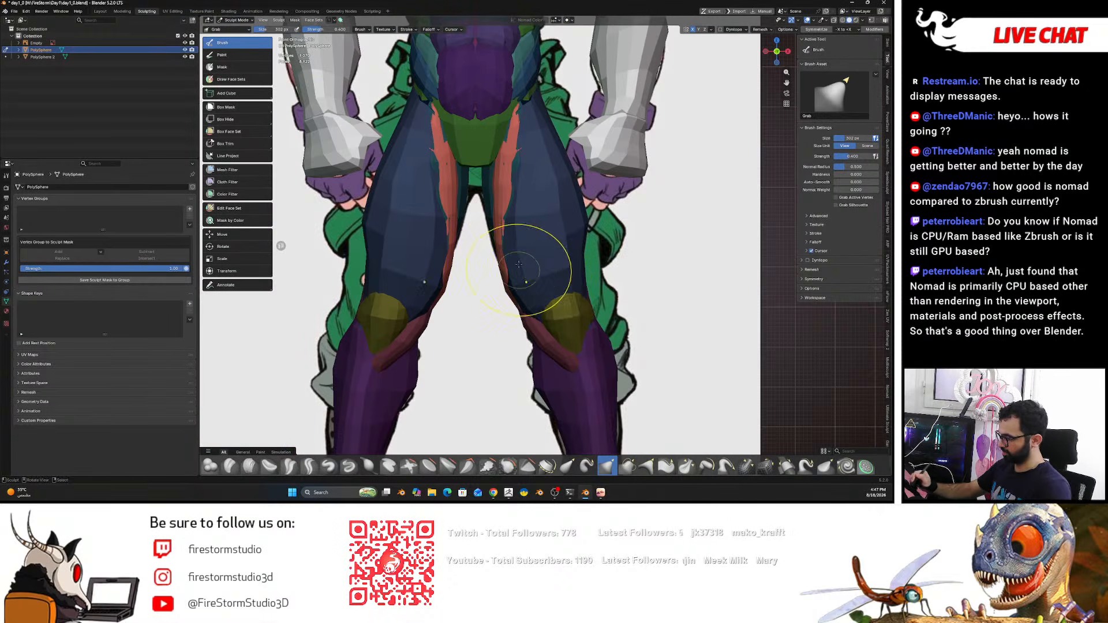
- Adjust the lower ends of the red strips beside the inner knees with the Grab brush in front view
{"action": "mouse_move", "coordinate": [544, 273]}
{"action": "middle_mouse_down"}
{"action": "mouse_move", "coordinate": [557, 297]}
{"action": "mouse_move", "coordinate": [640, 319]}
{"action": "mouse_move", "coordinate": [502, 316]}
{"action": "mouse_move", "coordinate": [495, 328]}
{"action": "middle_mouse_up"}
{"action": "key", "text": "f"}
{"action": "left_click", "coordinate": [604, 302]}
{"action": "mouse_move", "coordinate": [599, 375]}
{"action": "middle_mouse_down"}
{"action": "mouse_move", "coordinate": [531, 317]}
{"action": "mouse_move", "coordinate": [501, 311]}
{"action": "mouse_move", "coordinate": [517, 296]}
{"action": "middle_mouse_up"}
{"action": "key", "text": "f"}
{"action": "left_click", "coordinate": [519, 305]}
{"action": "key", "text": "KP_1"}
{"action": "key", "text": "f"}
{"action": "left_click", "coordinate": [521, 301]}
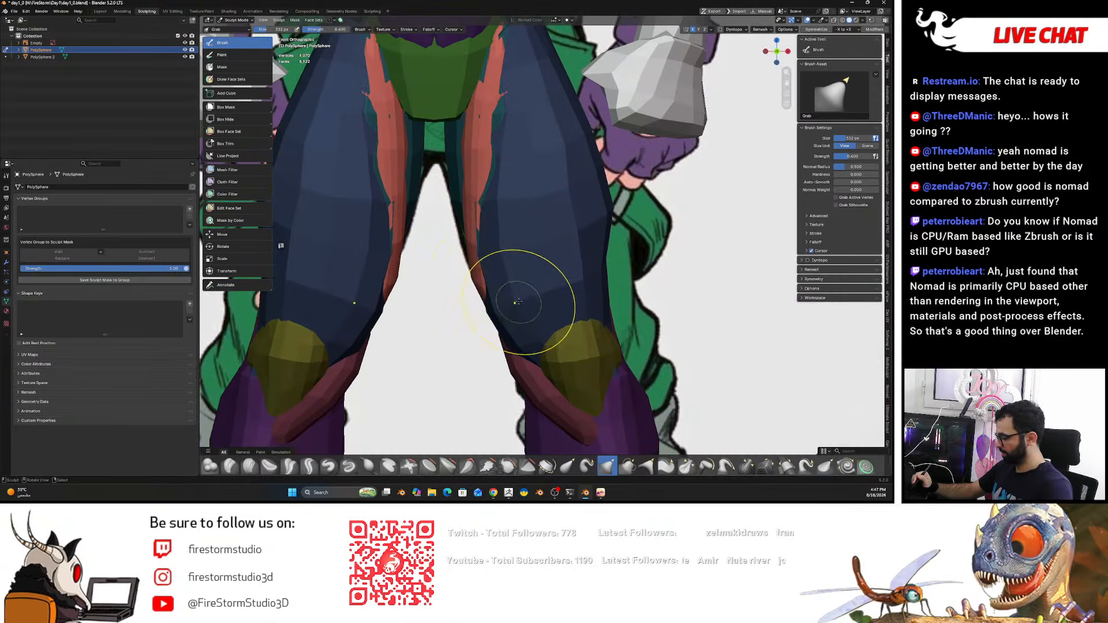
{"action": "left_click_drag", "start_coordinate": [494, 290], "coordinate": [490, 286]}
- Clear the mask and examine the reshaped thigh strips and surrounding leg muscles from the front and sides
{"action": "mouse_move", "coordinate": [511, 269]}
{"action": "middle_mouse_down"}
{"action": "mouse_move", "coordinate": [666, 285]}
{"action": "mouse_move", "coordinate": [619, 331]}
{"action": "mouse_move", "coordinate": [620, 361]}
{"action": "middle_mouse_up"}
{"action": "middle_click_drag", "start_coordinate": [611, 253], "coordinate": [621, 252]}
{"action": "left_click_drag", "start_coordinate": [620, 253], "coordinate": [815, 260], "text": "alt"}
{"action": "mouse_move", "coordinate": [554, 343]}
{"action": "left_mouse_down", "text": "ctrl+alt"}
{"action": "mouse_move", "coordinate": [547, 265]}
{"action": "mouse_move", "coordinate": [580, 256]}
{"action": "left_mouse_up", "text": "ctrl+alt"}
{"action": "left_click_drag", "start_coordinate": [705, 260], "coordinate": [641, 306], "text": "alt"}
{"action": "left_click_drag", "start_coordinate": [555, 130], "coordinate": [539, 167], "text": "ctrl+alt"}
{"action": "key", "text": "KP_1"}
{"action": "left_click_drag", "start_coordinate": [617, 243], "coordinate": [652, 239], "text": "alt"}
{"action": "left_click_drag", "start_coordinate": [629, 190], "coordinate": [509, 214], "text": "ctrl+alt"}
{"action": "mouse_move", "coordinate": [568, 260]}
{"action": "left_mouse_down", "text": "alt"}
{"action": "mouse_move", "coordinate": [534, 269]}
{"action": "mouse_move", "coordinate": [611, 317]}
{"action": "left_mouse_up", "text": "alt"}
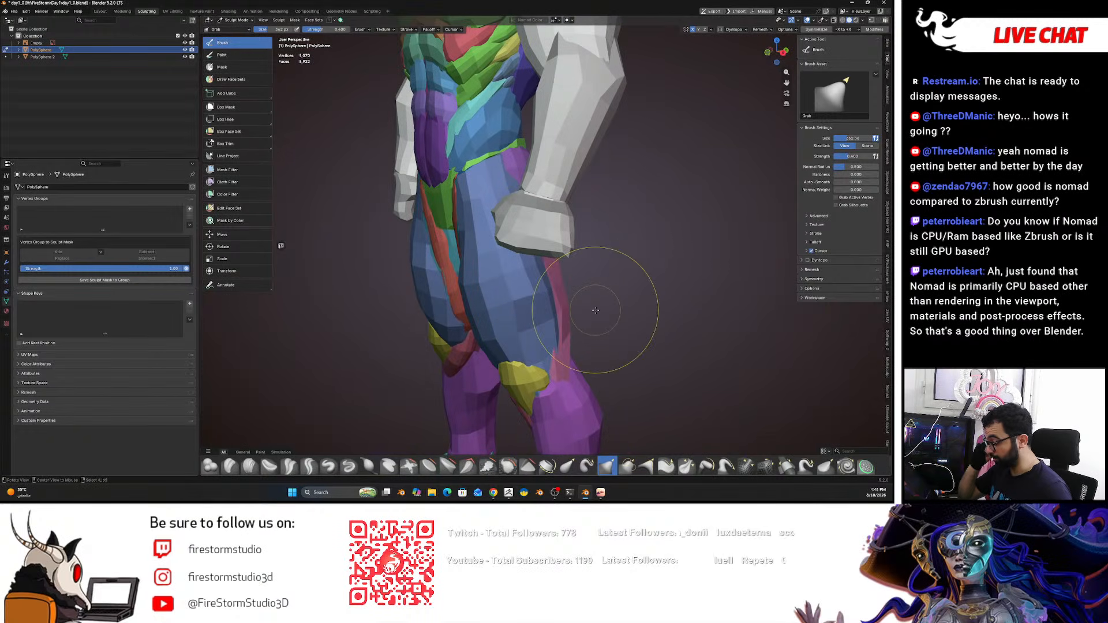
{"action": "left_click_drag", "start_coordinate": [595, 311], "coordinate": [587, 248], "text": "alt"}
{"action": "left_click_drag", "start_coordinate": [506, 265], "coordinate": [539, 171], "text": "alt"}
{"action": "mouse_move", "coordinate": [601, 185]}
{"action": "left_mouse_down", "text": "alt"}
{"action": "mouse_move", "coordinate": [531, 185]}
{"action": "mouse_move", "coordinate": [544, 168]}
{"action": "mouse_move", "coordinate": [534, 165]}
{"action": "mouse_move", "coordinate": [545, 191]}
{"action": "mouse_move", "coordinate": [532, 227]}
{"action": "left_mouse_up", "text": "alt"}
{"action": "left_click_drag", "start_coordinate": [603, 186], "coordinate": [654, 207], "text": "alt"}
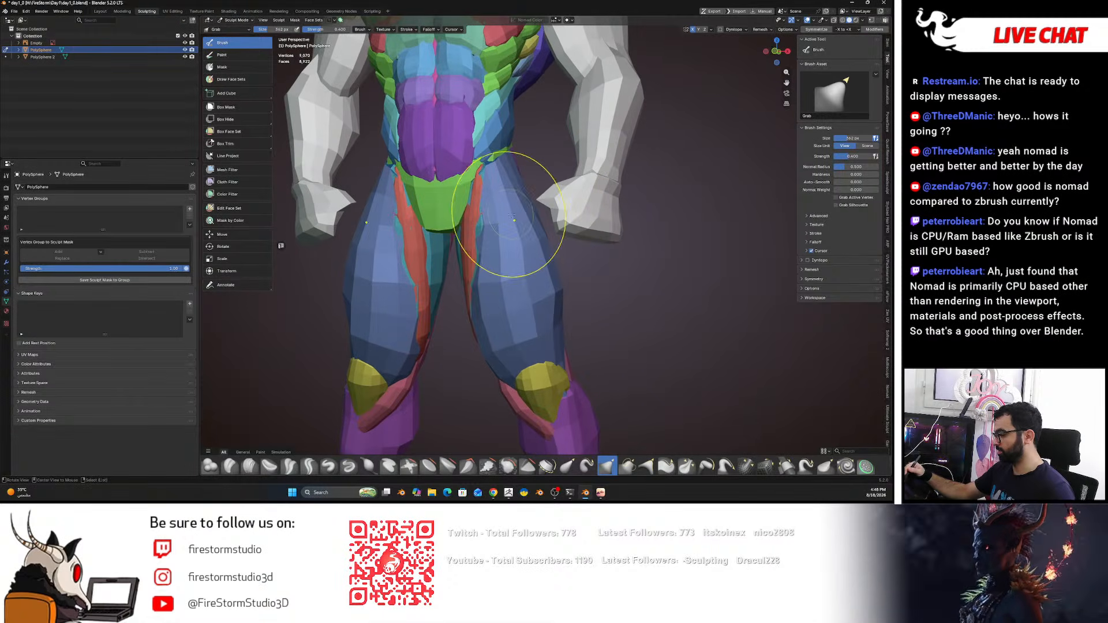
{"action": "mouse_move", "coordinate": [500, 251]}
{"action": "left_mouse_down", "text": "alt"}
{"action": "mouse_move", "coordinate": [502, 186]}
{"action": "mouse_move", "coordinate": [528, 168]}
{"action": "mouse_move", "coordinate": [571, 200]}
{"action": "mouse_move", "coordinate": [578, 235]}
{"action": "mouse_move", "coordinate": [567, 190]}
{"action": "left_mouse_up", "text": "alt"}
- Isolate the teal inner-thigh muscles, reshape their outlines with the Grab brush, and reveal the rest of the body
{"action": "key", "text": "h"}
{"action": "key", "text": "f"}
{"action": "left_click_drag", "start_coordinate": [565, 92], "coordinate": [553, 64]}
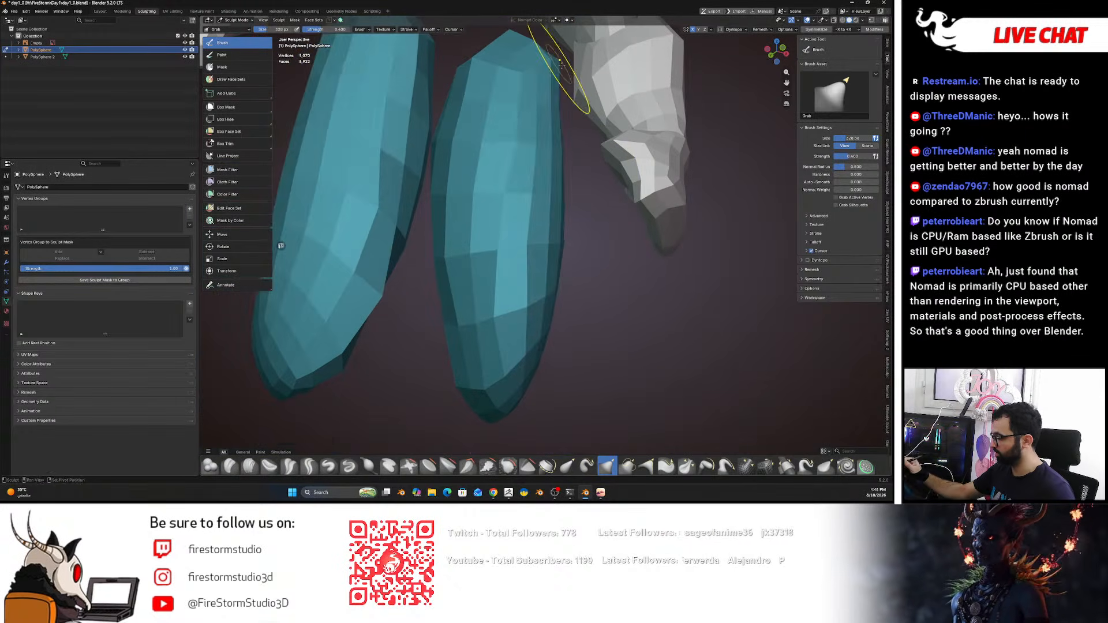
{"action": "left_click_drag", "start_coordinate": [561, 213], "coordinate": [548, 220]}
{"action": "key", "text": "alt+h"}
- Isolate the red thigh strips and reshape their upper and lower ends with a smaller Grab brush
{"action": "left_click_drag", "start_coordinate": [594, 334], "coordinate": [526, 97], "text": "alt"}
{"action": "key", "text": "h"}
{"action": "key", "text": "f"}
{"action": "left_click", "coordinate": [547, 112]}
{"action": "left_click_drag", "start_coordinate": [483, 76], "coordinate": [492, 78]}
{"action": "left_click_drag", "start_coordinate": [530, 407], "coordinate": [548, 430]}
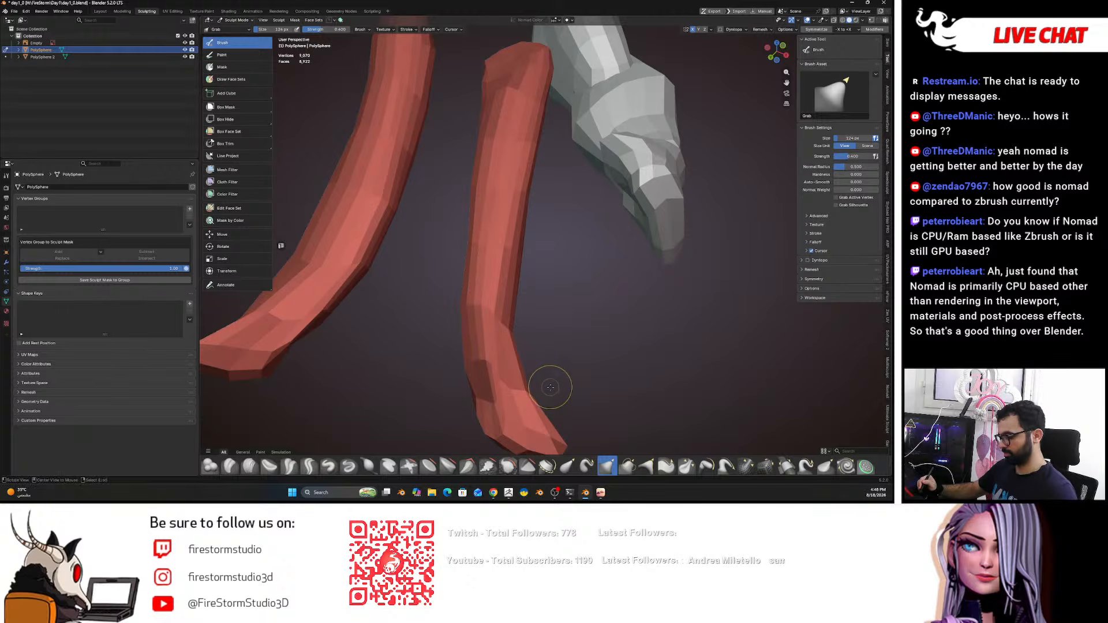
- Unhide the rest of the body and adjust the middle of the red inner-thigh strip with the Grab brush
{"action": "key", "text": "alt+h"}
{"action": "middle_click_drag", "start_coordinate": [490, 257], "coordinate": [469, 289]}
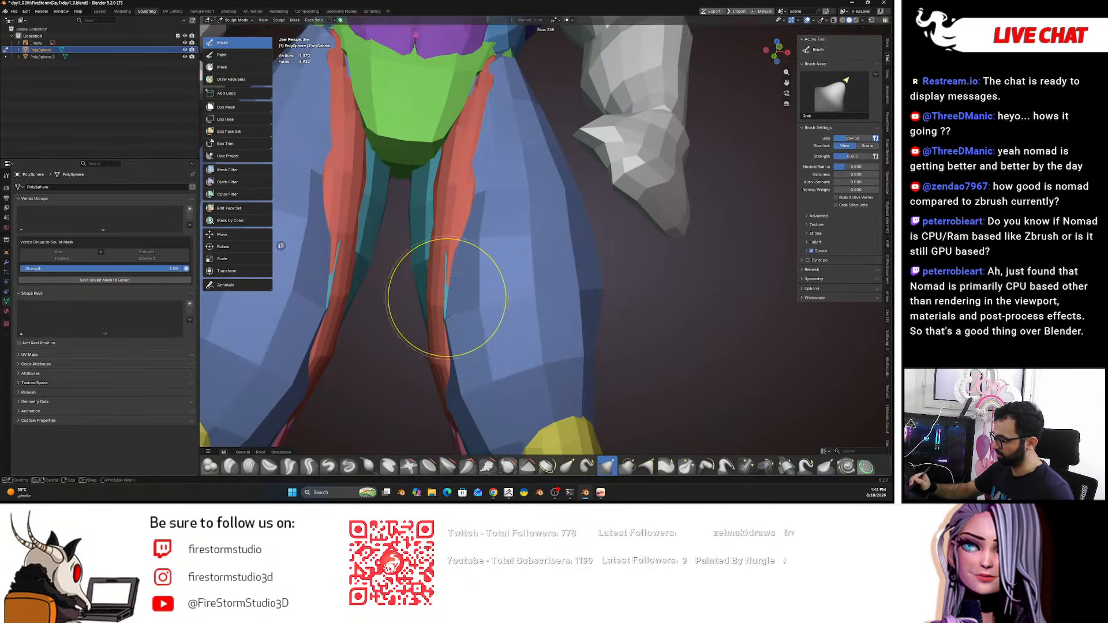
{"action": "left_click", "coordinate": [360, 29]}
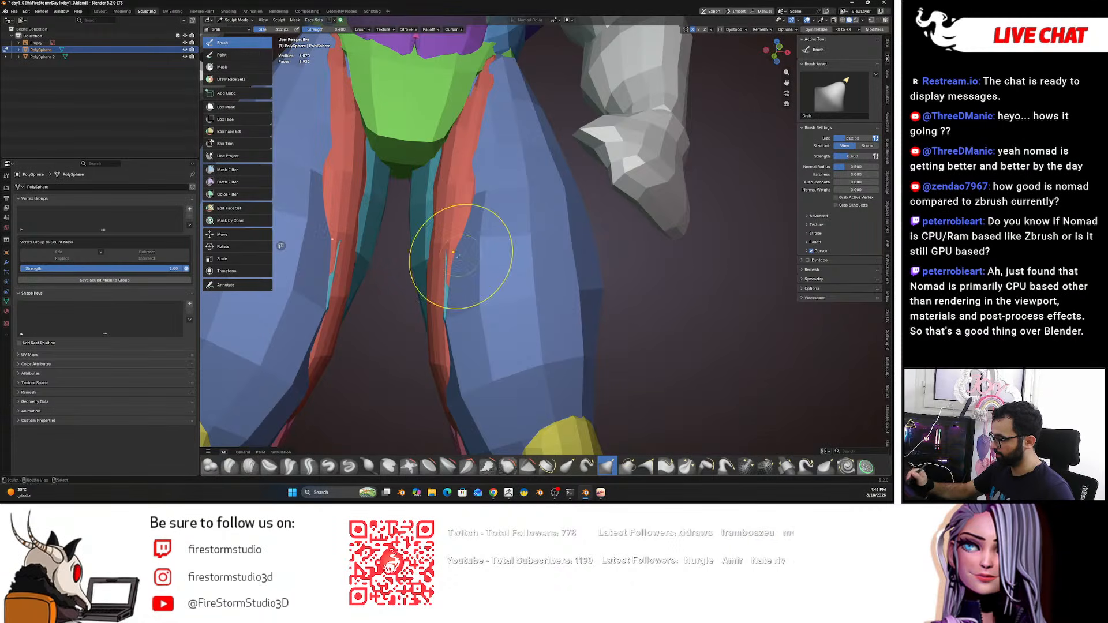
{"action": "mouse_move", "coordinate": [446, 263]}
{"action": "left_mouse_down"}
{"action": "mouse_move", "coordinate": [443, 313]}
{"action": "mouse_move", "coordinate": [586, 216]}
{"action": "left_mouse_up"}
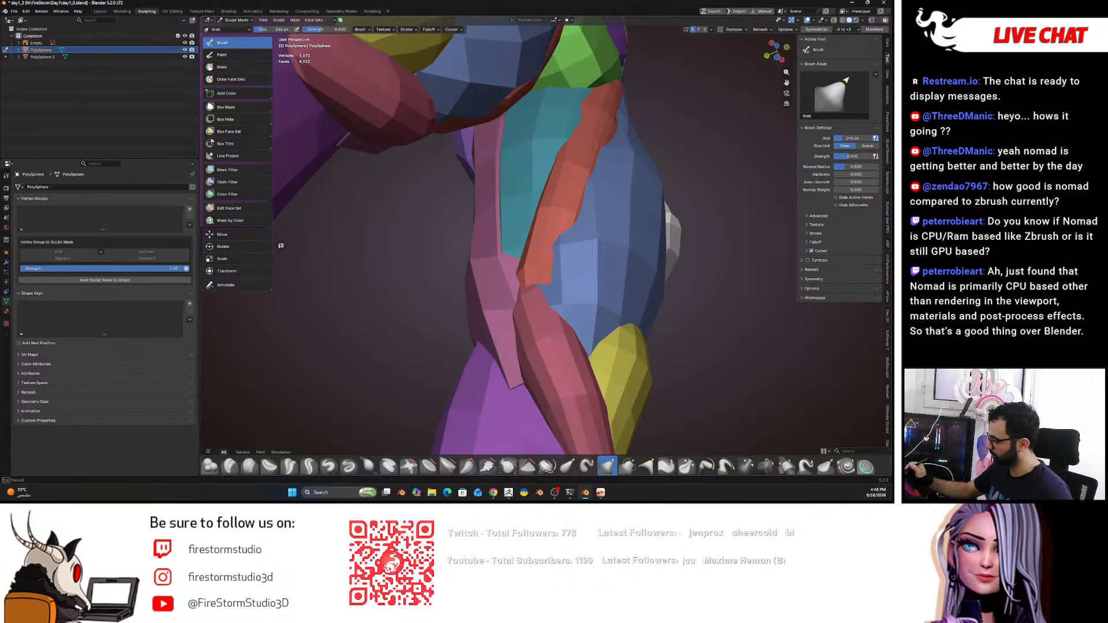
- Refine the red inner-thigh strip where it borders the blue thigh muscle, using both smaller and larger Grab brush sizes
{"action": "mouse_move", "coordinate": [591, 149]}
{"action": "middle_mouse_down"}
{"action": "mouse_move", "coordinate": [428, 293]}
{"action": "mouse_move", "coordinate": [467, 279]}
{"action": "middle_mouse_up"}
{"action": "key", "text": "bracketleft"}
{"action": "key", "text": "bracketleft"}
{"action": "key", "text": "bracketleft"}
{"action": "key", "text": "bracketleft"}
{"action": "key", "text": "bracketleft"}
{"action": "key", "text": "bracketleft"}
{"action": "key", "text": "bracketleft"}
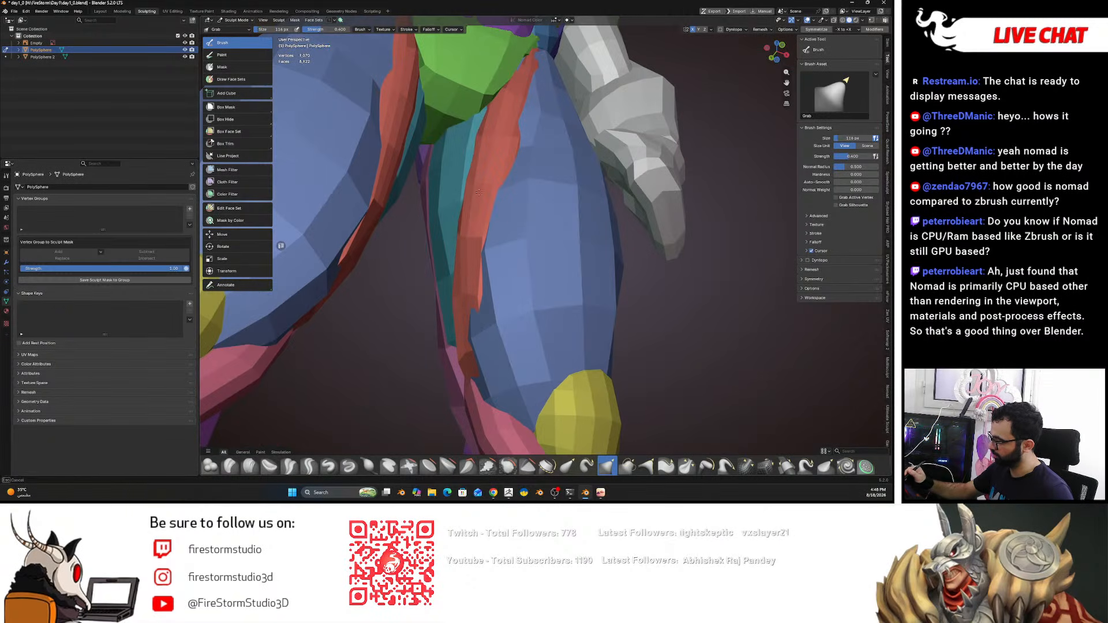
{"action": "middle_click_drag", "start_coordinate": [507, 104], "coordinate": [435, 257]}
{"action": "key", "text": "bracketright"}
{"action": "key", "text": "bracketright"}
{"action": "key", "text": "bracketright"}
{"action": "key", "text": "bracketright"}
{"action": "key", "text": "bracketright"}
{"action": "key", "text": "bracketright"}
{"action": "key", "text": "bracketright"}
{"action": "key", "text": "bracketright"}
{"action": "key", "text": "bracketright"}
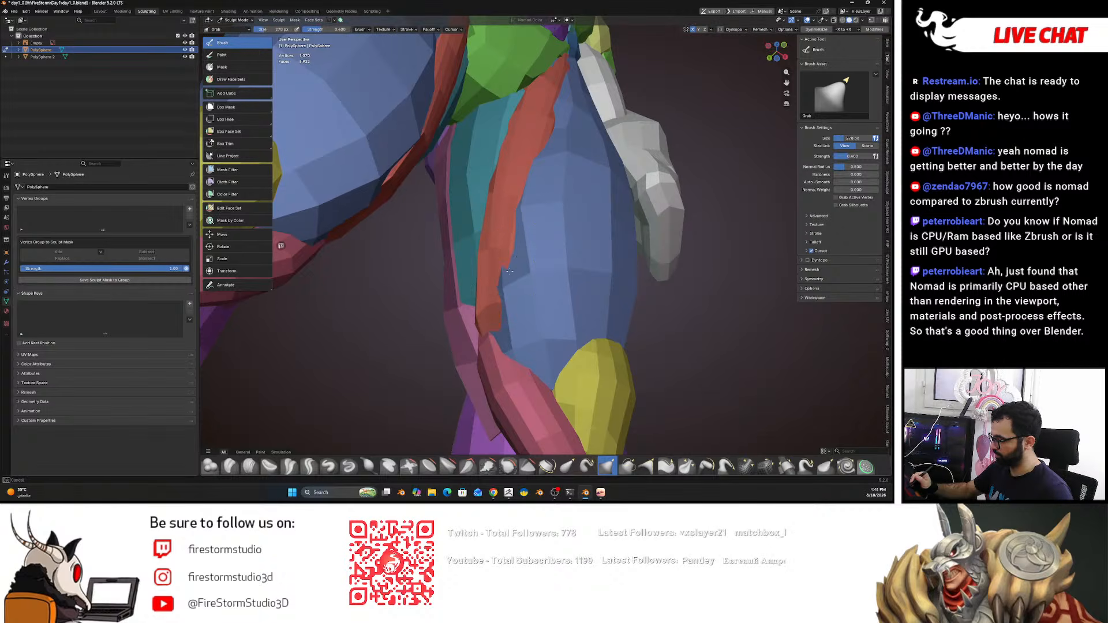
- Pull the lower end of the red inner-thigh strip into place above the knee with the Grab brush
{"action": "mouse_move", "coordinate": [508, 284]}
{"action": "left_mouse_down"}
{"action": "mouse_move", "coordinate": [503, 269]}
{"action": "mouse_move", "coordinate": [519, 247]}
{"action": "mouse_move", "coordinate": [495, 289]}
{"action": "left_mouse_up"}
{"action": "key", "text": "f"}
{"action": "left_click", "coordinate": [495, 268]}
{"action": "left_click_drag", "start_coordinate": [495, 291], "coordinate": [497, 315]}
{"action": "key", "text": "f"}
{"action": "left_click", "coordinate": [491, 335]}
{"action": "mouse_move", "coordinate": [498, 340]}
{"action": "middle_mouse_down"}
{"action": "mouse_move", "coordinate": [537, 333]}
{"action": "mouse_move", "coordinate": [580, 279]}
{"action": "mouse_move", "coordinate": [537, 301]}
{"action": "mouse_move", "coordinate": [481, 175]}
{"action": "middle_mouse_up"}
{"action": "key", "text": "f"}
{"action": "left_click", "coordinate": [598, 268]}
- Check the figure against the front reference image in Object Mode, reselect the body mesh and return to Sculpt Mode
{"action": "left_click", "coordinate": [236, 20]}
{"action": "left_click", "coordinate": [231, 33]}
{"action": "key", "text": "KP_1"}
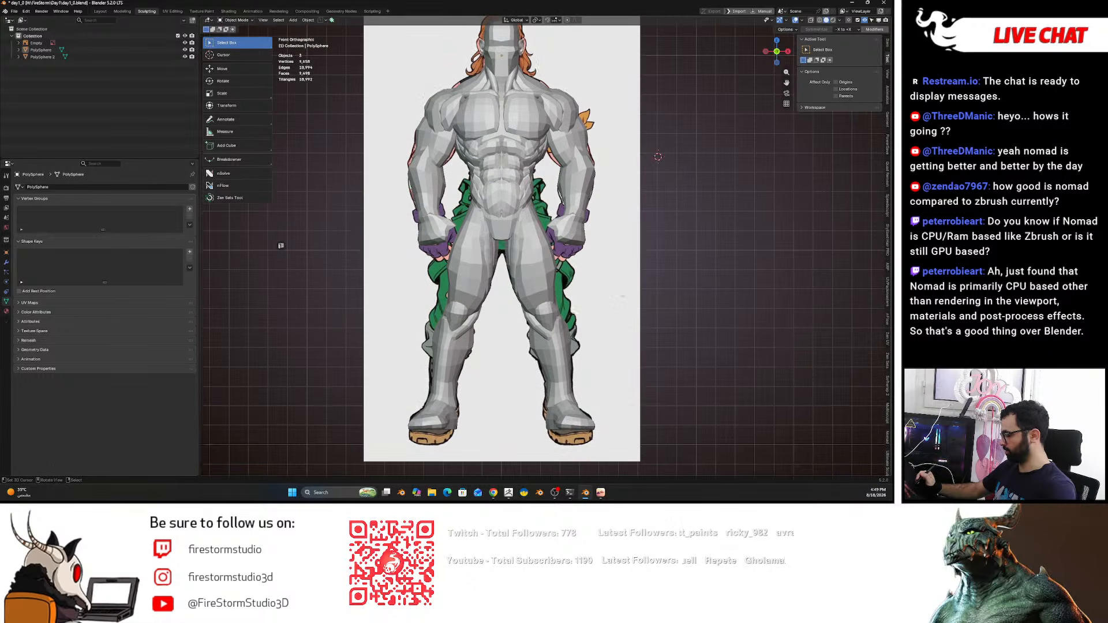
{"action": "right_click", "coordinate": [540, 280]}
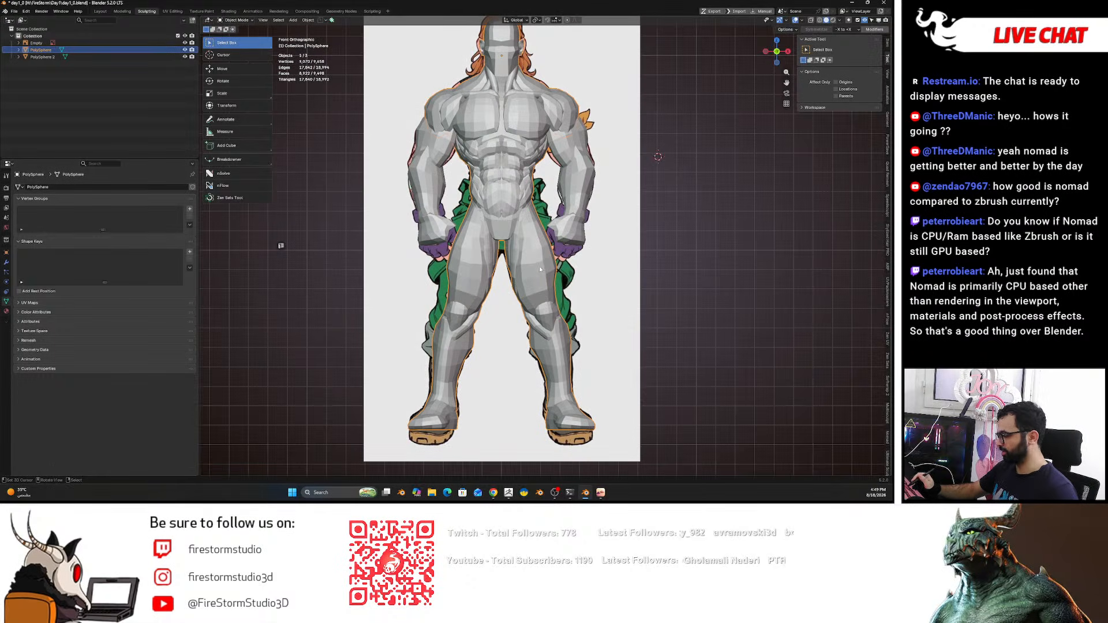
{"action": "key", "text": "ctrl+Tab"}
{"action": "middle_click_drag", "start_coordinate": [553, 265], "coordinate": [549, 316], "text": "ctrl"}
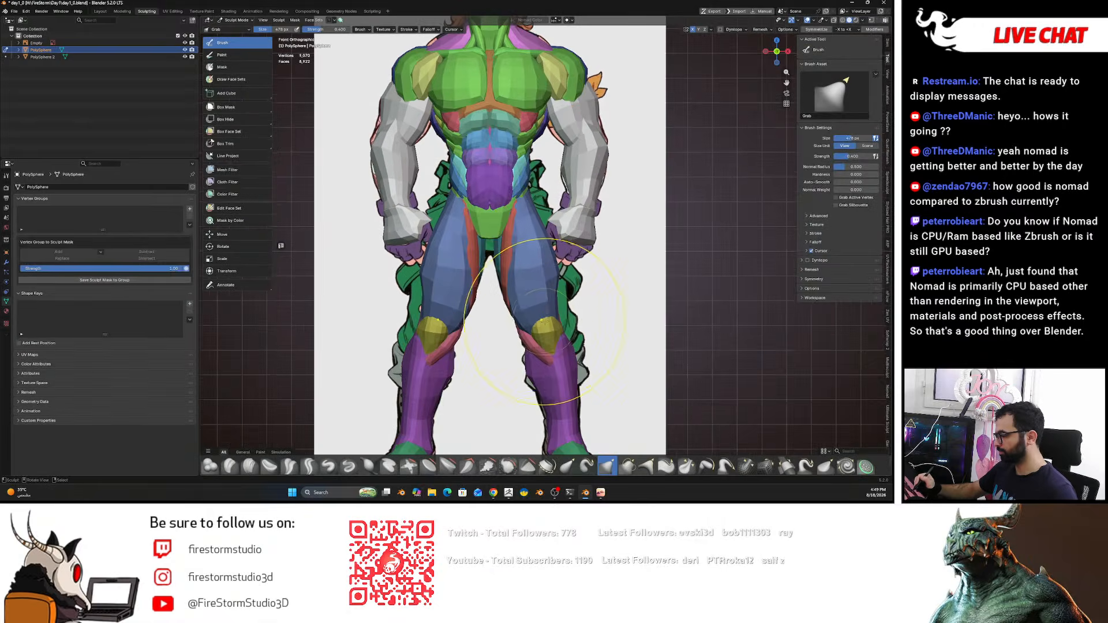
- Select the linked geometry of both large front-thigh muscles in Edit Mode and return to Sculpt Mode
{"action": "key", "text": "Tab"}
{"action": "key", "text": "alt+a"}
{"action": "key", "text": "l"}
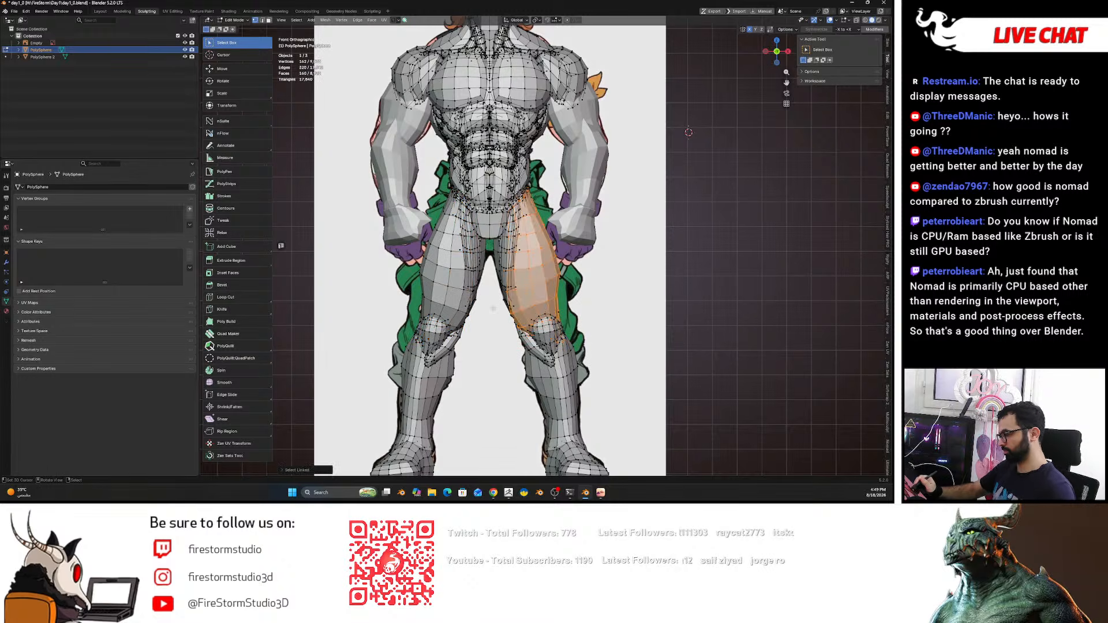
{"action": "key", "text": "l"}
{"action": "middle_click_drag", "start_coordinate": [448, 298], "coordinate": [598, 250]}
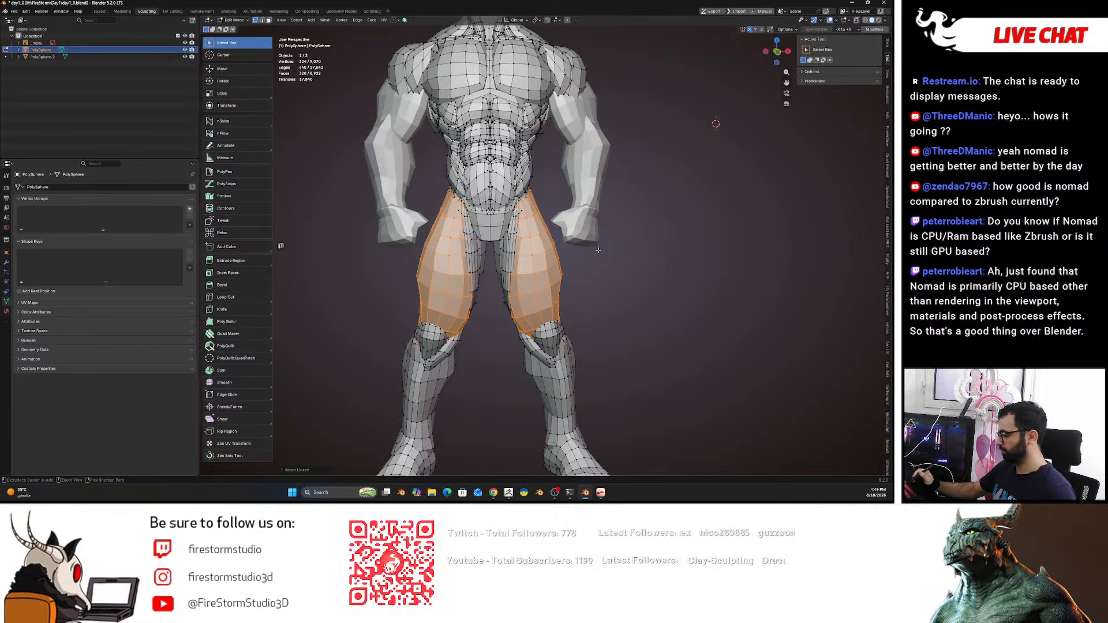
{"action": "key", "text": "Tab"}
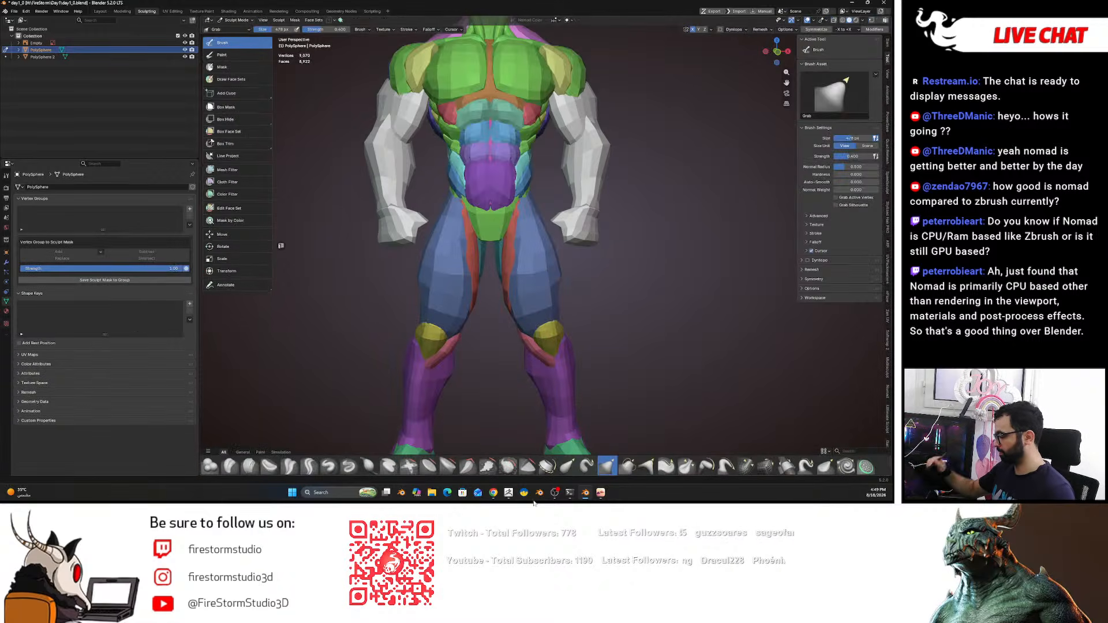
- Switch to ZBrush, delete the old figure subtools while keeping the ruler subtool, and return to Blender
{"action": "left_click", "coordinate": [538, 493]}
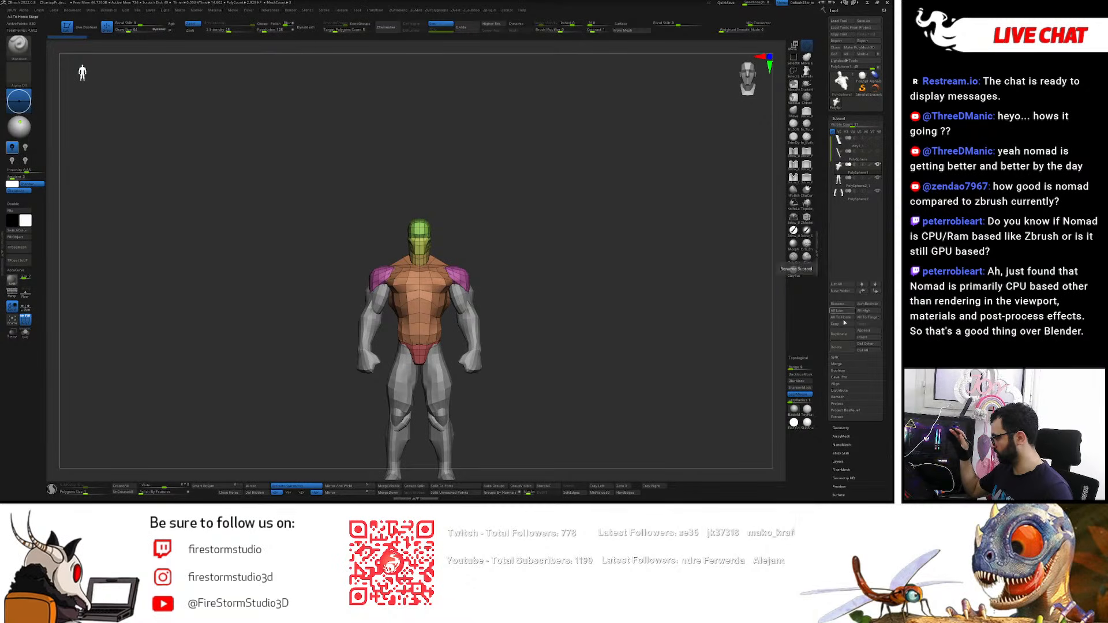
{"action": "left_click", "coordinate": [840, 167]}
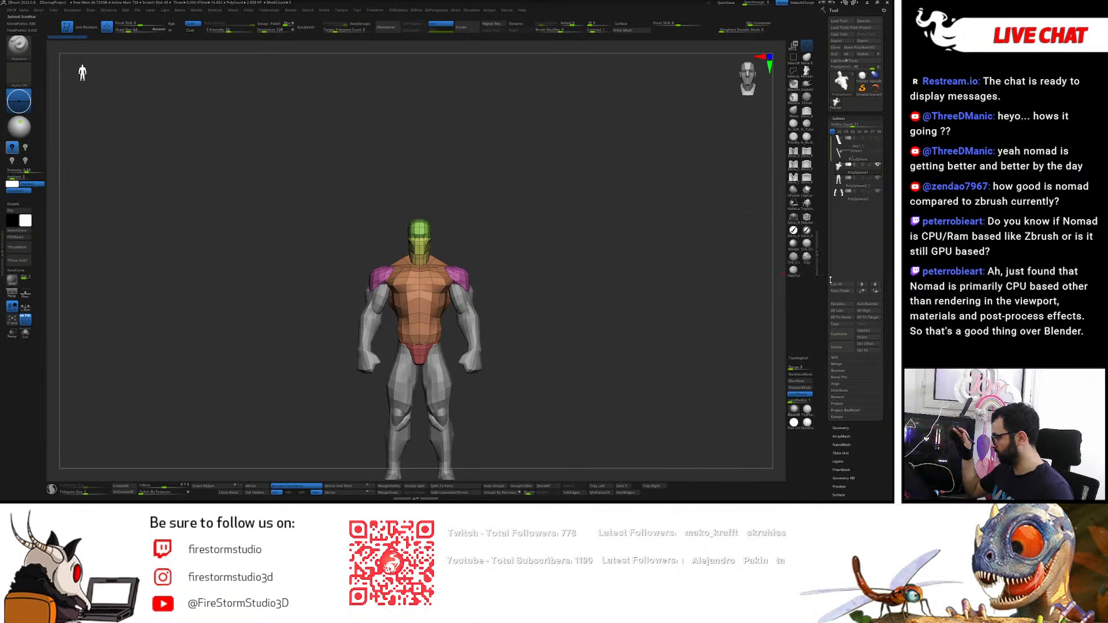
{"action": "left_click", "coordinate": [837, 345]}
{"action": "left_click", "coordinate": [799, 359]}
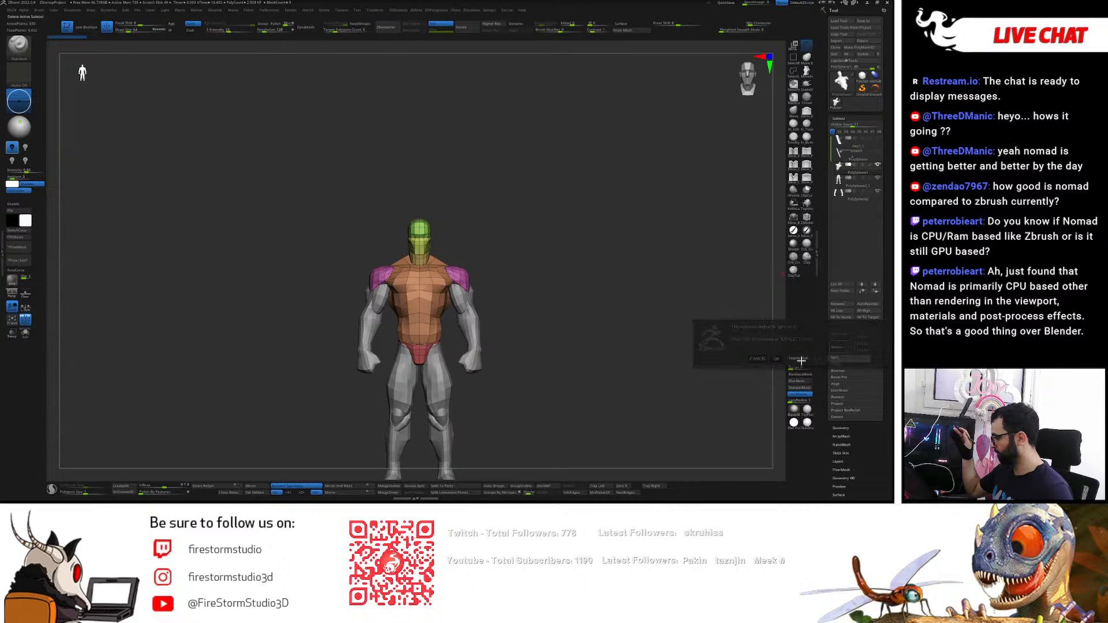
{"action": "left_click", "coordinate": [831, 348]}
{"action": "left_click", "coordinate": [831, 348]}
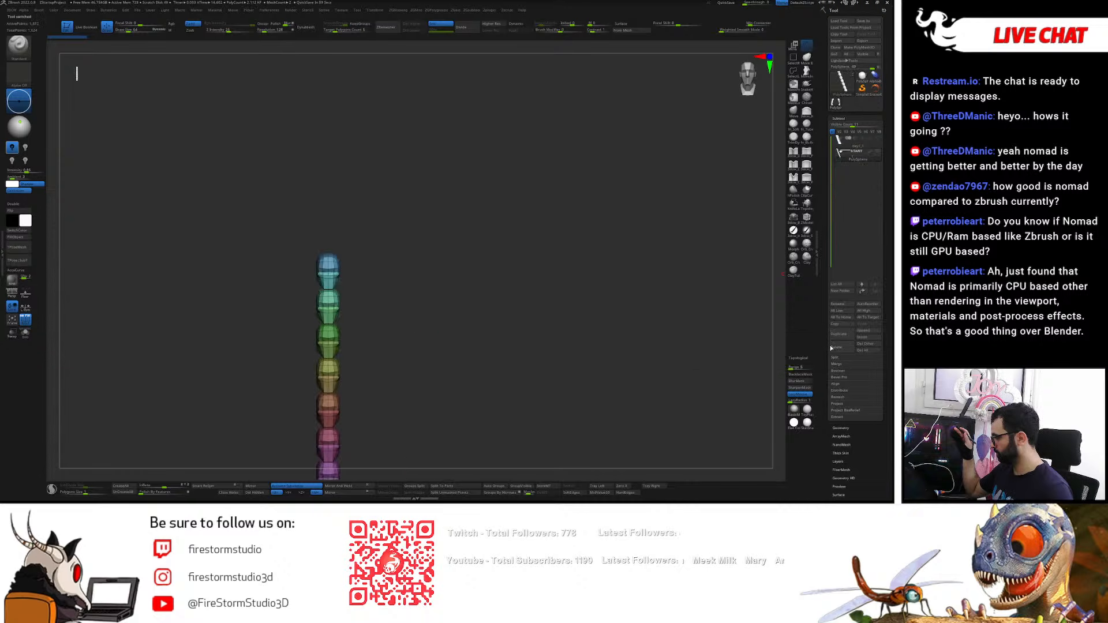
{"action": "left_click", "coordinate": [834, 345]}
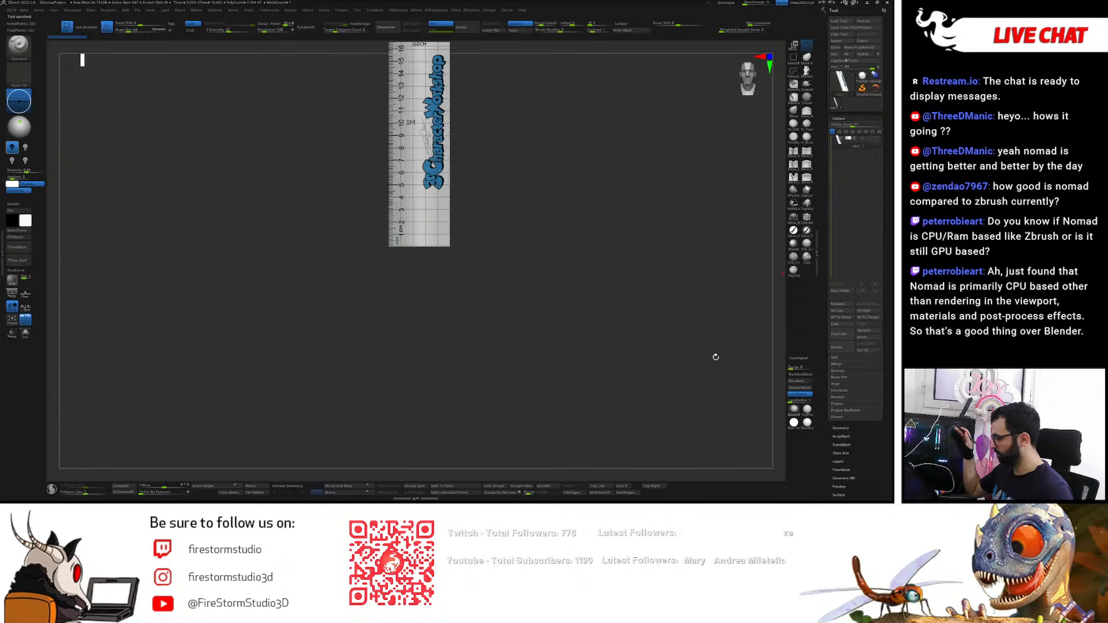
{"action": "left_click", "coordinate": [867, 3]}
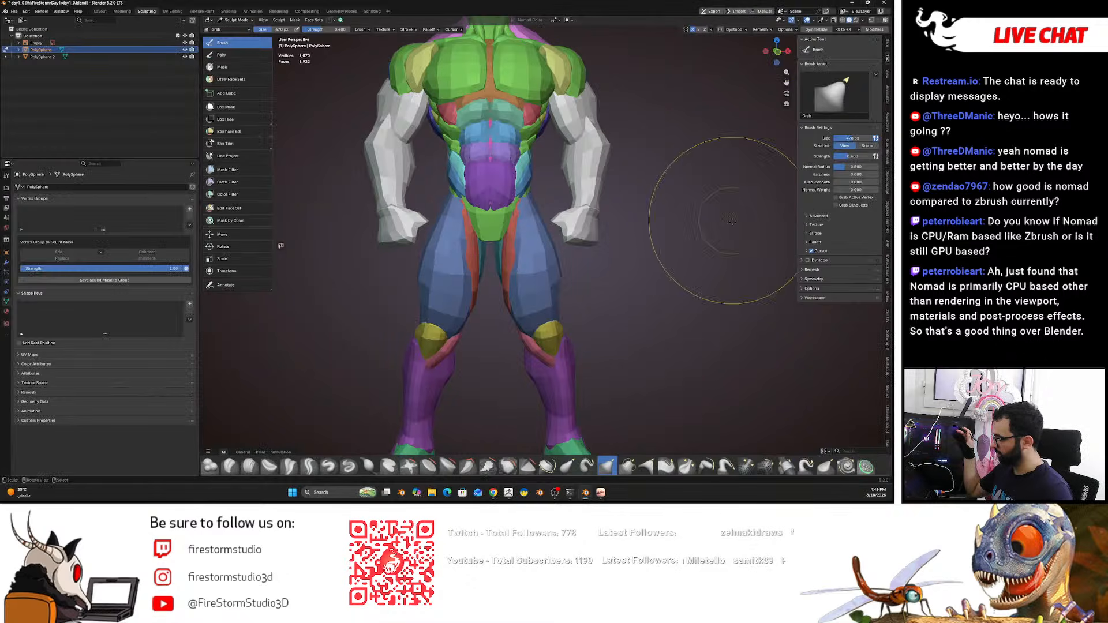
- Select all scene objects in Object Mode, export them to ZBrush and enlarge the ZBrush window to full screen
{"action": "scroll", "coordinate": [884, 377], "scroll_direction": "down", "scroll_amount": 2}
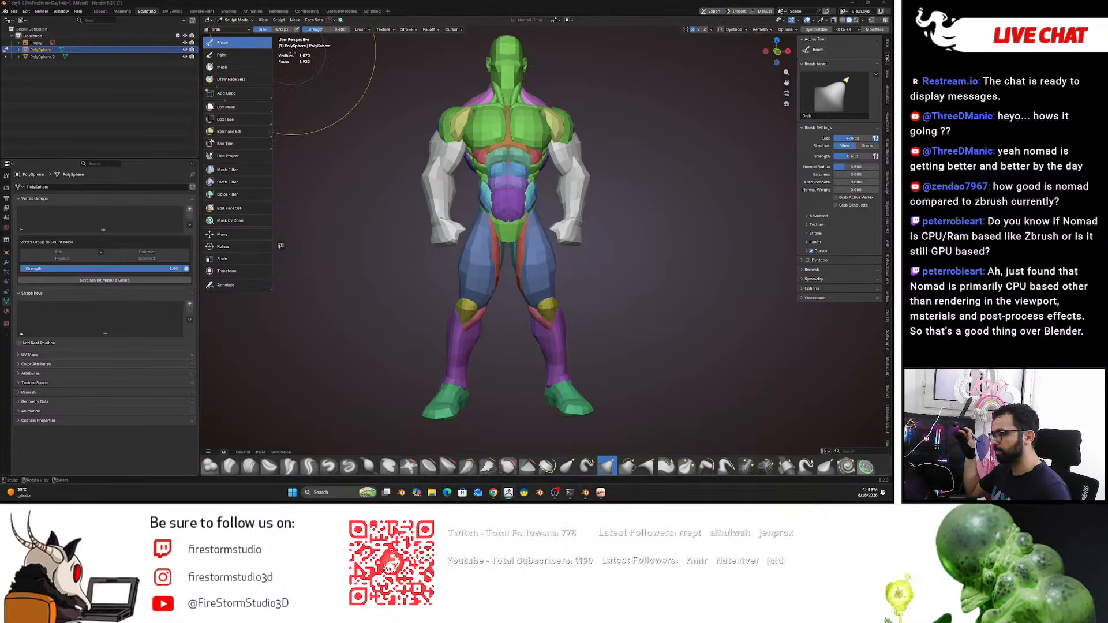
{"action": "left_click", "coordinate": [220, 21]}
{"action": "left_click", "coordinate": [223, 28]}
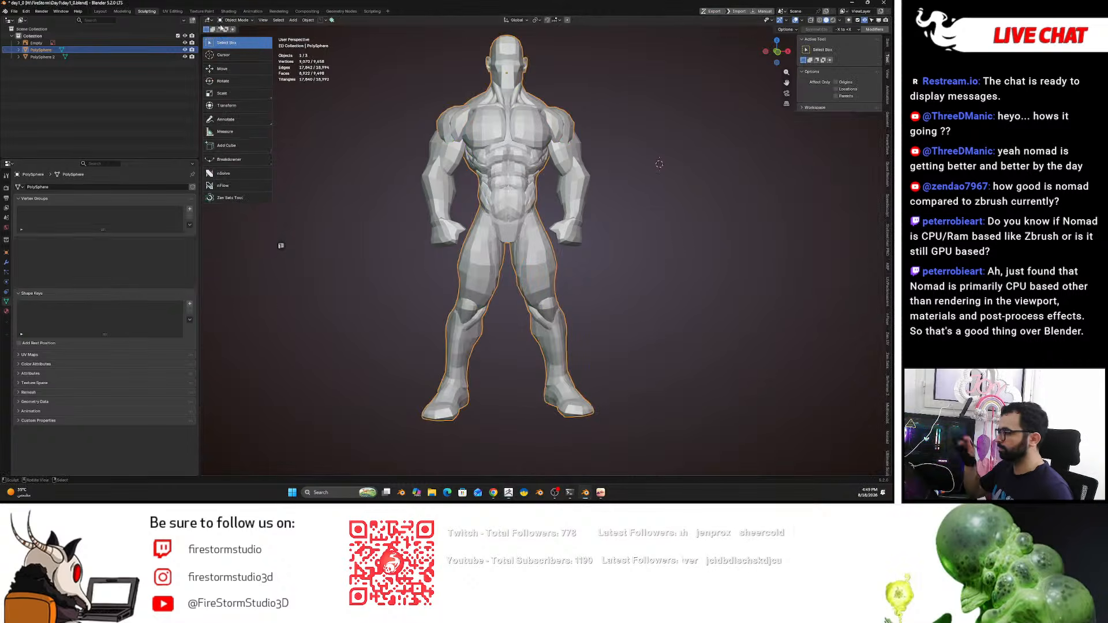
{"action": "left_click", "coordinate": [715, 12]}
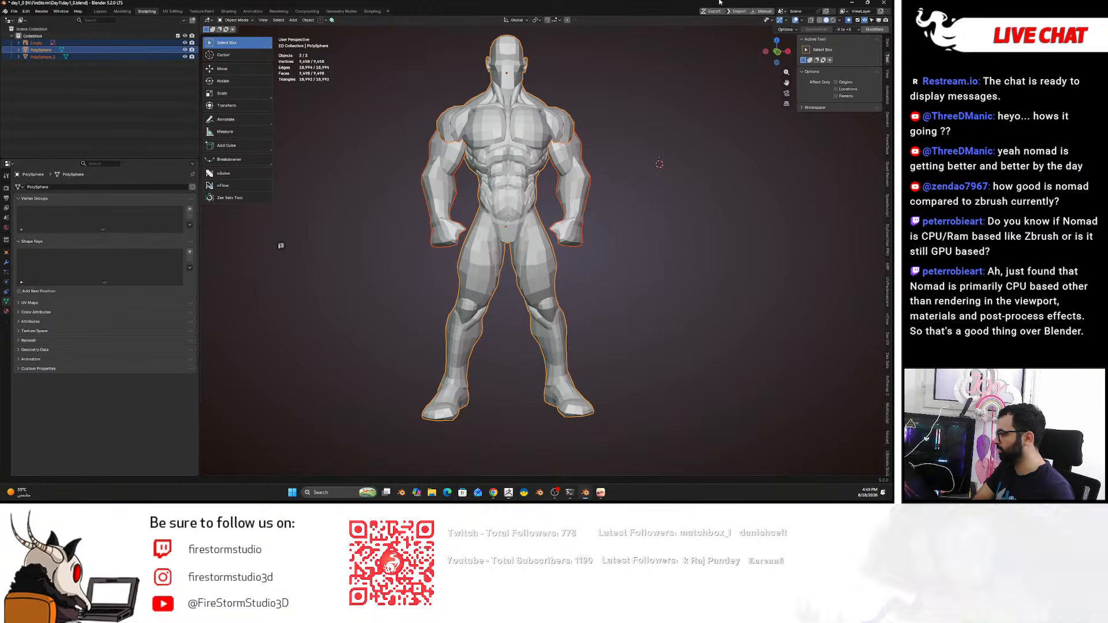
{"action": "left_click", "coordinate": [715, 12]}
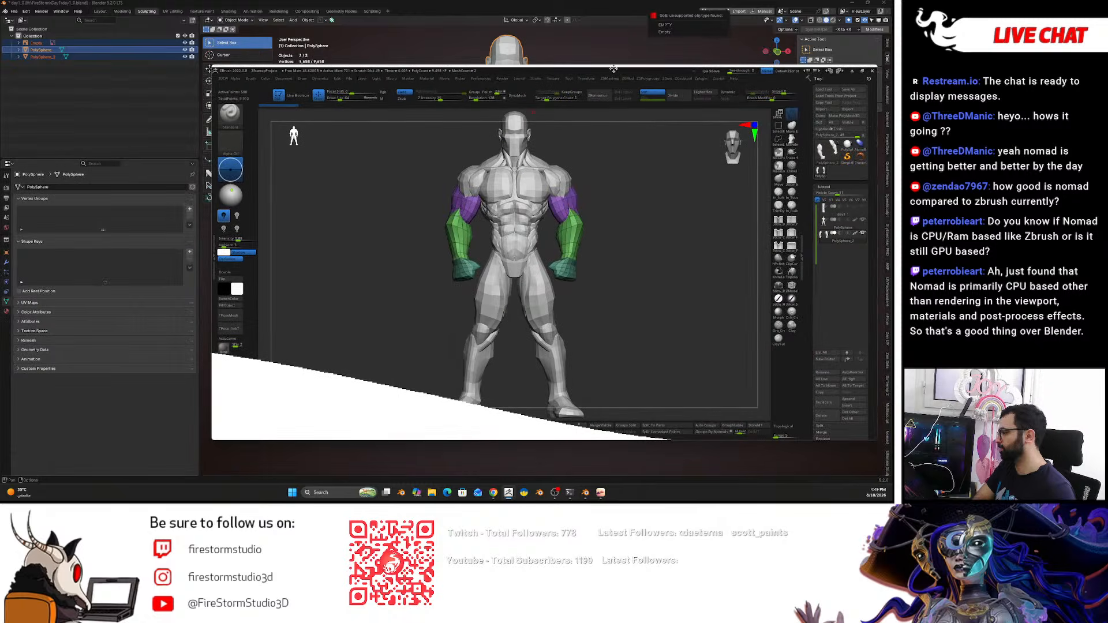
{"action": "left_click", "coordinate": [862, 71]}
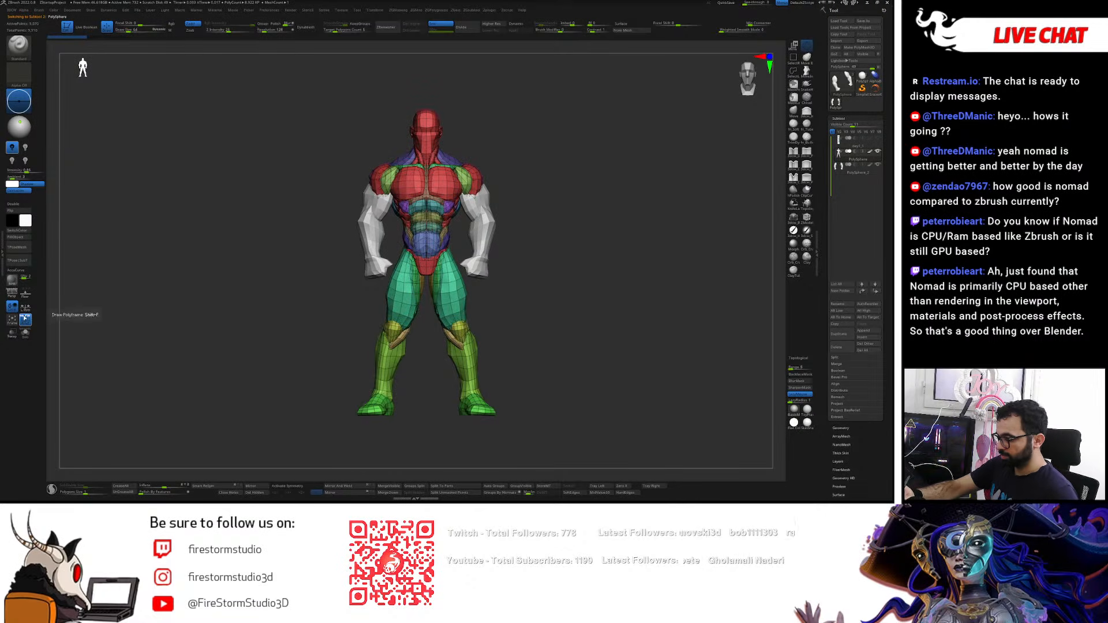
- Display the body subtool's polygroup colours without the wireframe lines and frame the thighs from the front
{"action": "left_click", "coordinate": [25, 320]}
{"action": "right_click_drag", "start_coordinate": [515, 278], "coordinate": [473, 329], "text": "alt"}
{"action": "left_click", "coordinate": [542, 286], "text": "ctrl"}
{"action": "left_click", "coordinate": [543, 286], "text": "ctrl"}
{"action": "right_click_drag", "start_coordinate": [473, 329], "coordinate": [511, 192], "text": "alt"}
{"action": "right_click_drag", "start_coordinate": [512, 192], "coordinate": [513, 236], "text": "ctrl"}
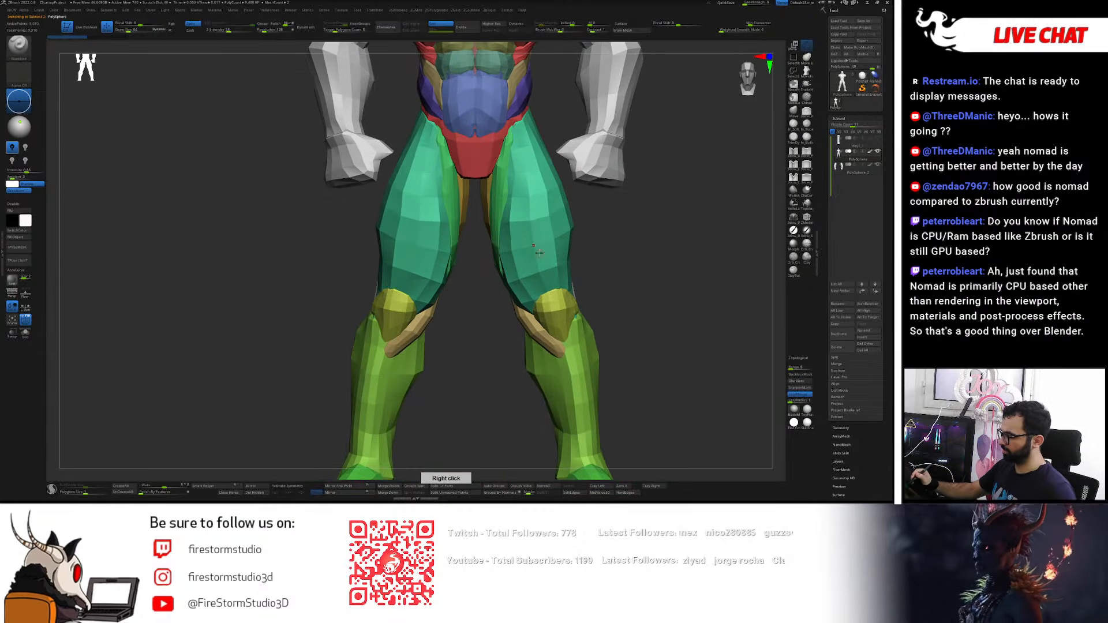
- Mask everything except the large thigh muscles, duplicate them slightly forward with the Gizmo and clear the mask
{"action": "key", "text": "w"}
{"action": "left_click", "coordinate": [545, 245], "text": "ctrl"}
{"action": "right_click_drag", "start_coordinate": [616, 230], "coordinate": [571, 166]}
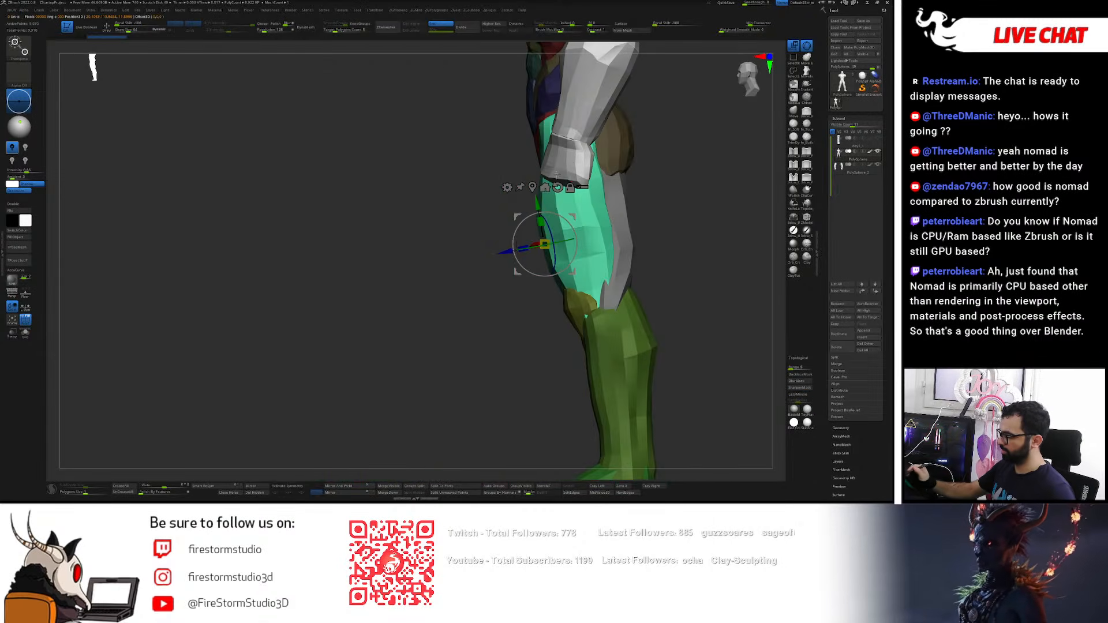
{"action": "right_click_drag", "start_coordinate": [650, 195], "coordinate": [584, 235]}
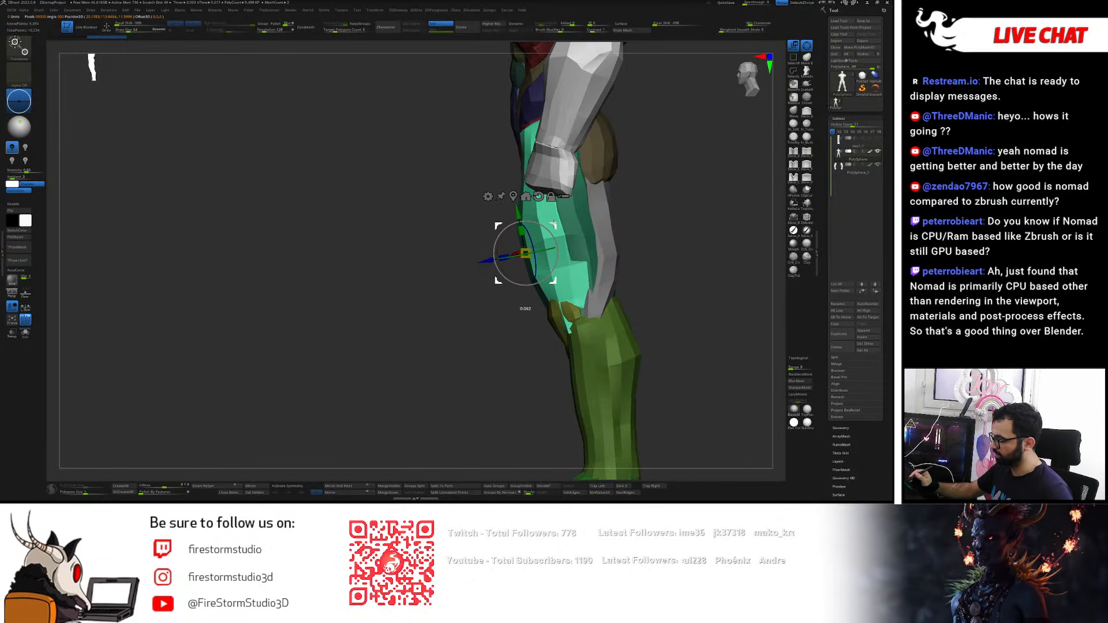
{"action": "left_click", "coordinate": [662, 224], "text": "ctrl"}
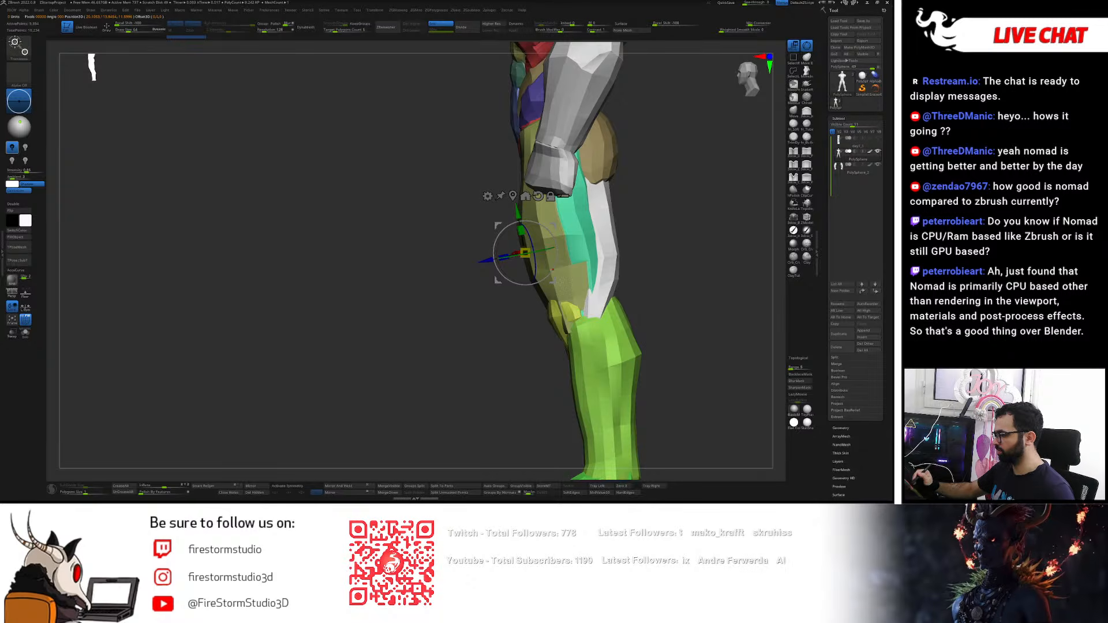
- Mask everything except the duplicated thigh muscles and isolate the body subtool with Solo
{"action": "left_click", "coordinate": [571, 288], "text": "ctrl"}
{"action": "left_click", "coordinate": [515, 230], "text": "ctrl"}
{"action": "left_click_drag", "start_coordinate": [484, 242], "coordinate": [702, 210], "text": "shift"}
{"action": "left_click_drag", "start_coordinate": [649, 235], "coordinate": [599, 243], "text": "shift"}
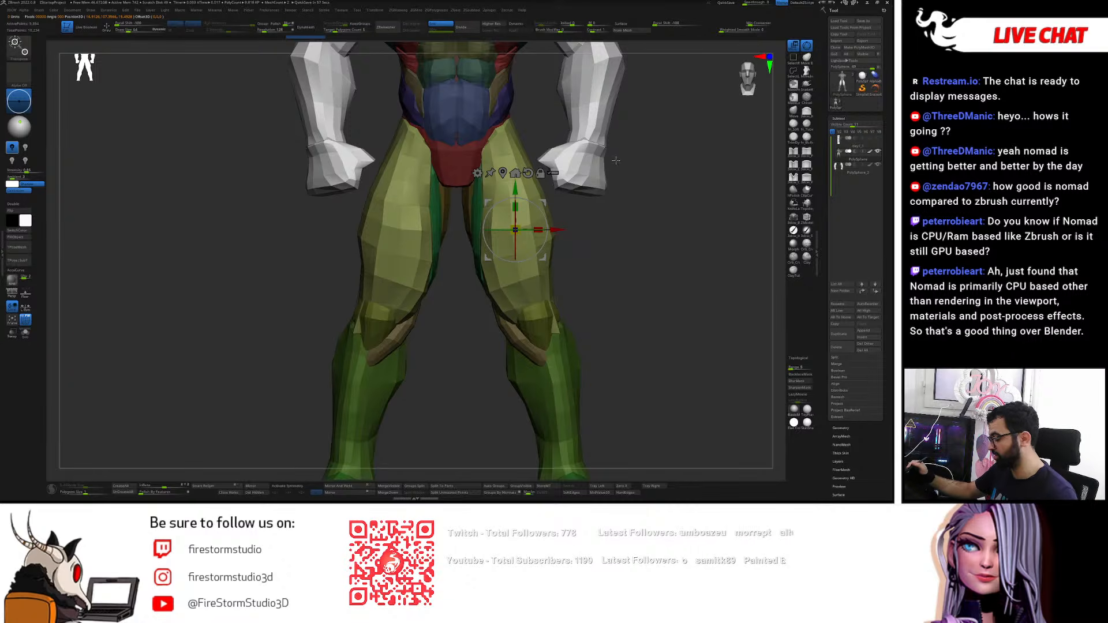
{"action": "key", "text": "alt+s"}
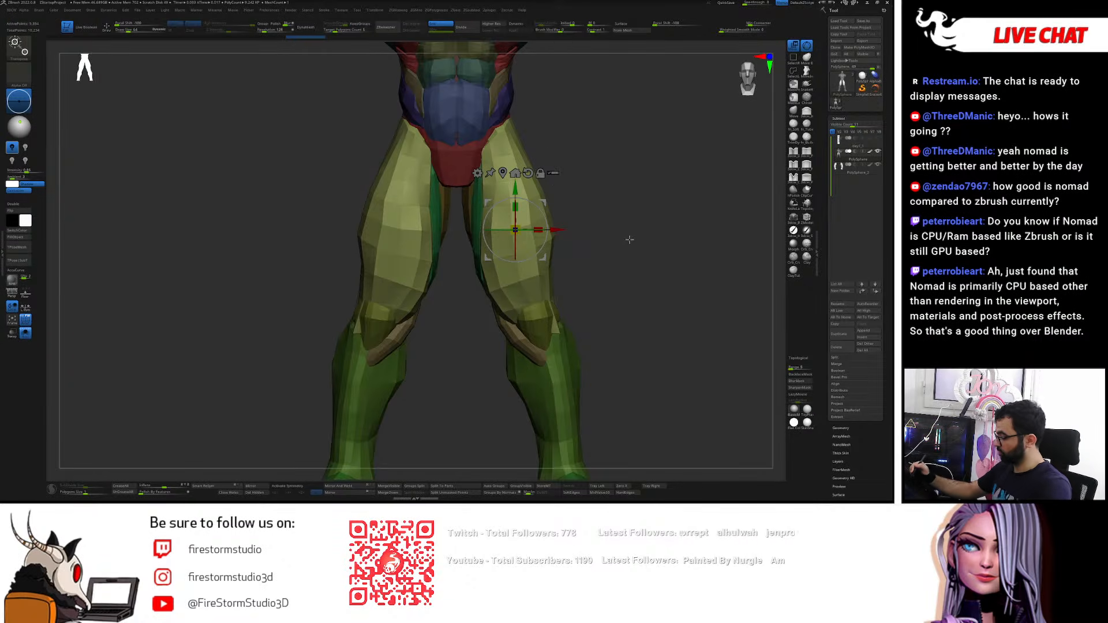
- Smooth the outer side of the duplicated thigh muscle with an adjusted brush size, narrowing it toward the front of the thigh
{"action": "mouse_move", "coordinate": [621, 208]}
{"action": "left_mouse_down"}
{"action": "mouse_move", "coordinate": [575, 176]}
{"action": "mouse_move", "coordinate": [587, 154]}
{"action": "mouse_move", "coordinate": [555, 142]}
{"action": "mouse_move", "coordinate": [558, 163]}
{"action": "mouse_move", "coordinate": [550, 151]}
{"action": "left_mouse_up"}
{"action": "key", "text": "q"}
{"action": "key", "text": "s"}
{"action": "key", "text": "s"}
{"action": "key", "text": "w"}
{"action": "key", "text": "q"}
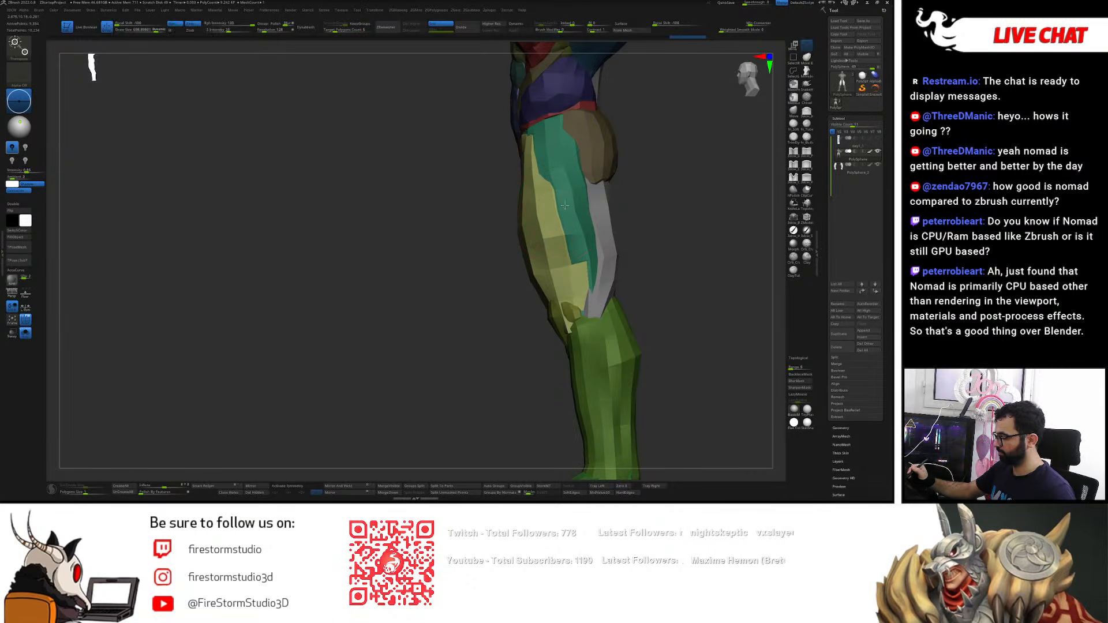
{"action": "left_click_drag", "start_coordinate": [557, 215], "coordinate": [580, 231], "text": "shift"}
{"action": "key", "text": "ctrl+z"}
{"action": "key", "text": "ctrl+z"}
{"action": "key", "text": "["}
{"action": "left_click_drag", "start_coordinate": [577, 278], "coordinate": [589, 287], "text": "shift"}
{"action": "left_click_drag", "start_coordinate": [569, 221], "coordinate": [562, 188], "text": "shift"}
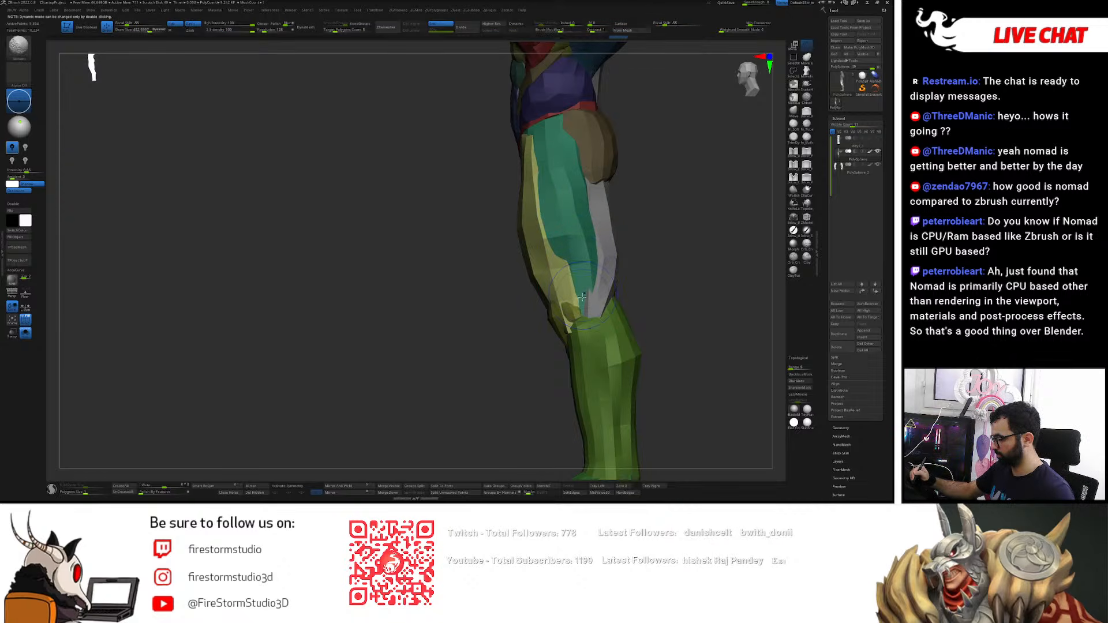
- Reshape the lower side edge of the duplicated thigh muscle and smooth its upper outer edge near the hip
{"action": "left_click_drag", "start_coordinate": [574, 288], "coordinate": [580, 320], "text": "shift"}
{"action": "key", "text": "ctrl+z"}
{"action": "left_click_drag", "start_coordinate": [570, 268], "coordinate": [645, 244]}
{"action": "key", "text": "ctrl+z"}
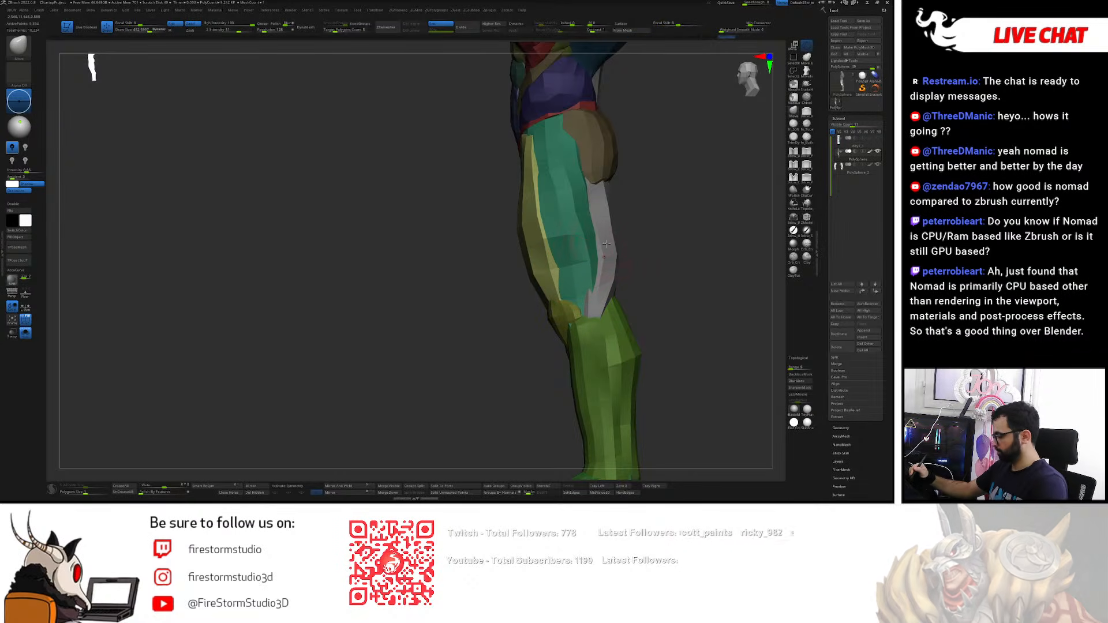
{"action": "right_click_drag", "start_coordinate": [645, 219], "coordinate": [683, 205], "text": "shift"}
{"action": "key", "text": "shift"}
{"action": "mouse_move", "coordinate": [569, 195]}
{"action": "left_mouse_down", "text": "shift"}
{"action": "mouse_move", "coordinate": [577, 248]}
{"action": "mouse_move", "coordinate": [557, 156]}
{"action": "left_mouse_up", "text": "shift"}
{"action": "key", "text": "bracketleft"}
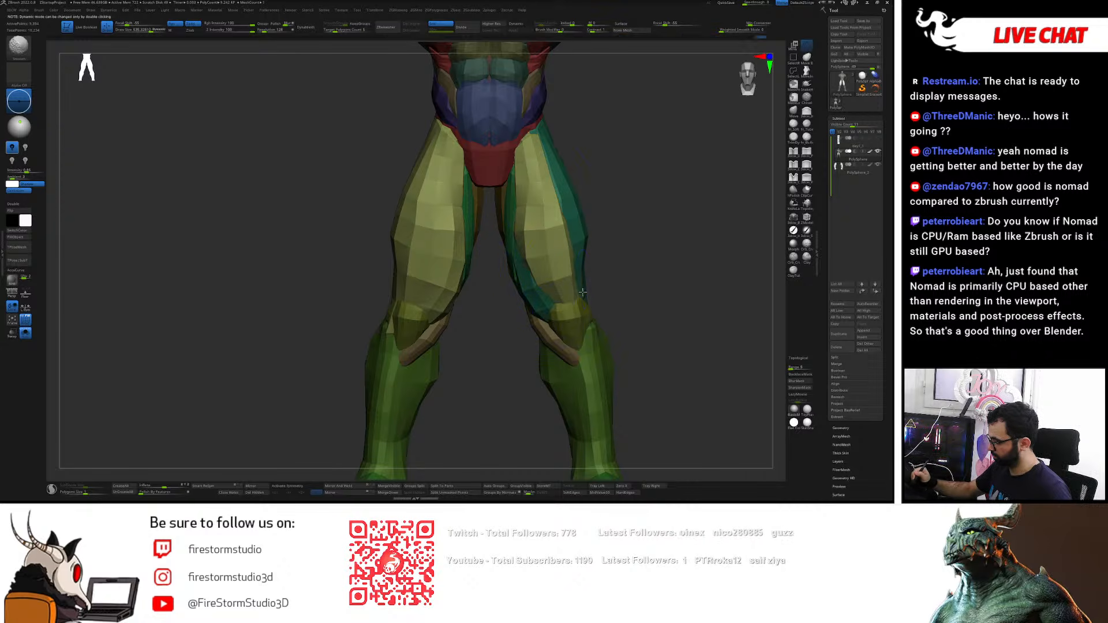
- Taper the lower end of the duplicated thigh muscle above the kneecap, undoing the excess smoothing
{"action": "left_click_drag", "start_coordinate": [561, 310], "coordinate": [538, 284], "text": "shift"}
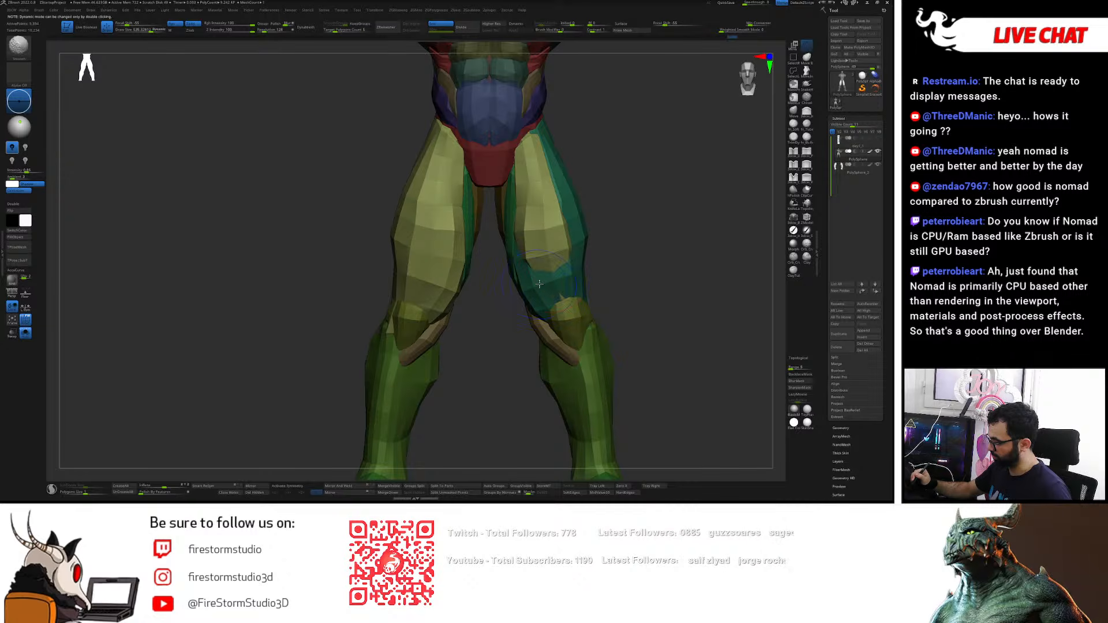
{"action": "key", "text": "ctrl+z"}
{"action": "key", "text": "ctrl+z"}
{"action": "key", "text": "ctrl+z"}
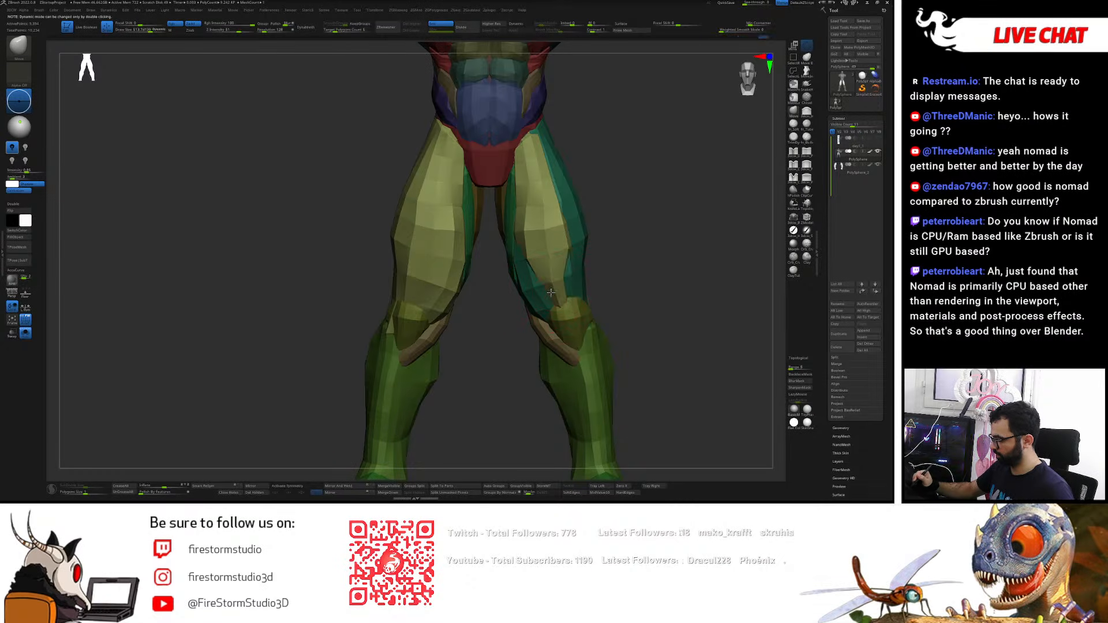
- Try to isolate the polygroup of the duplicated front-thigh muscle
{"action": "left_click_drag", "start_coordinate": [609, 289], "coordinate": [665, 197], "text": "alt"}
{"action": "mouse_move", "coordinate": [666, 197]}
{"action": "right_mouse_down"}
{"action": "mouse_move", "coordinate": [651, 227]}
{"action": "mouse_move", "coordinate": [653, 260]}
{"action": "mouse_move", "coordinate": [648, 240]}
{"action": "mouse_move", "coordinate": [583, 191]}
{"action": "mouse_move", "coordinate": [585, 233]}
{"action": "right_mouse_up"}
{"action": "key", "text": "s"}
{"action": "right_click_drag", "start_coordinate": [649, 215], "coordinate": [607, 214]}
{"action": "left_click", "coordinate": [549, 228], "text": "ctrl+shift"}
{"action": "key", "text": "ctrl+z"}
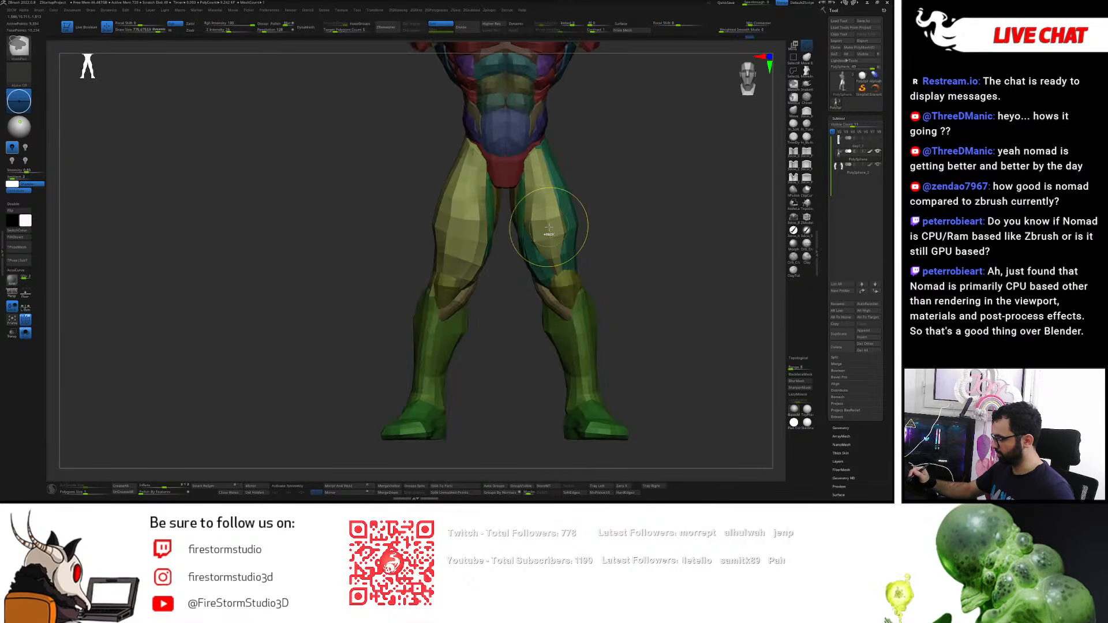
- Undo the last two operations, enable symmetry, and restore mirrored symmetry on the isolated front-thigh muscles with Smart ReSym before showing the full body
{"action": "key", "text": "ctrl+z"}
{"action": "key", "text": "ctrl+z"}
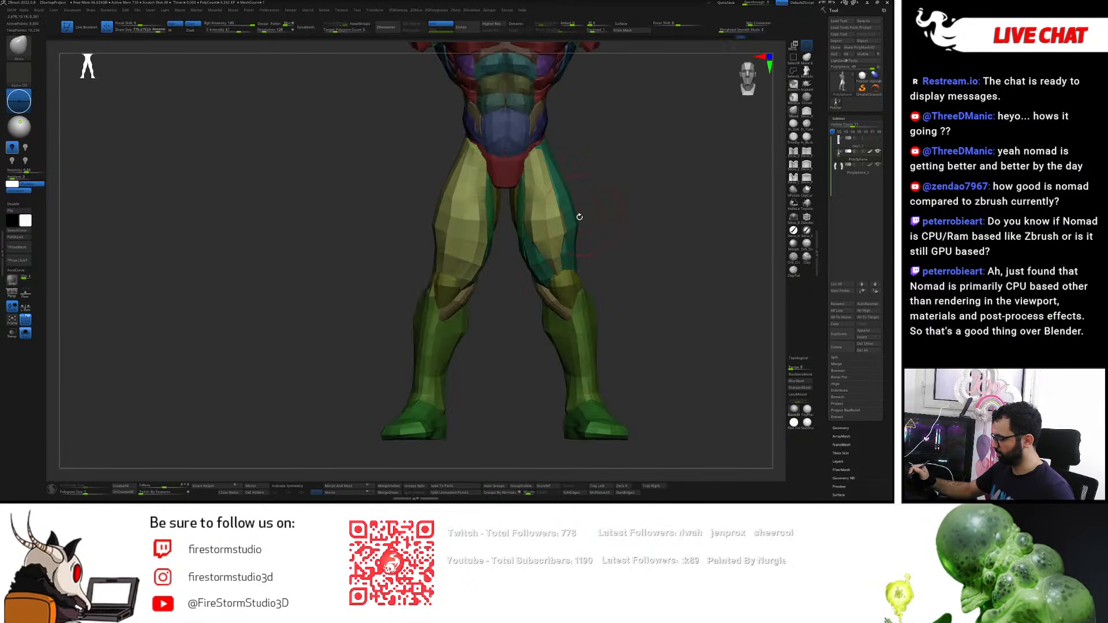
{"action": "left_click", "coordinate": [299, 487]}
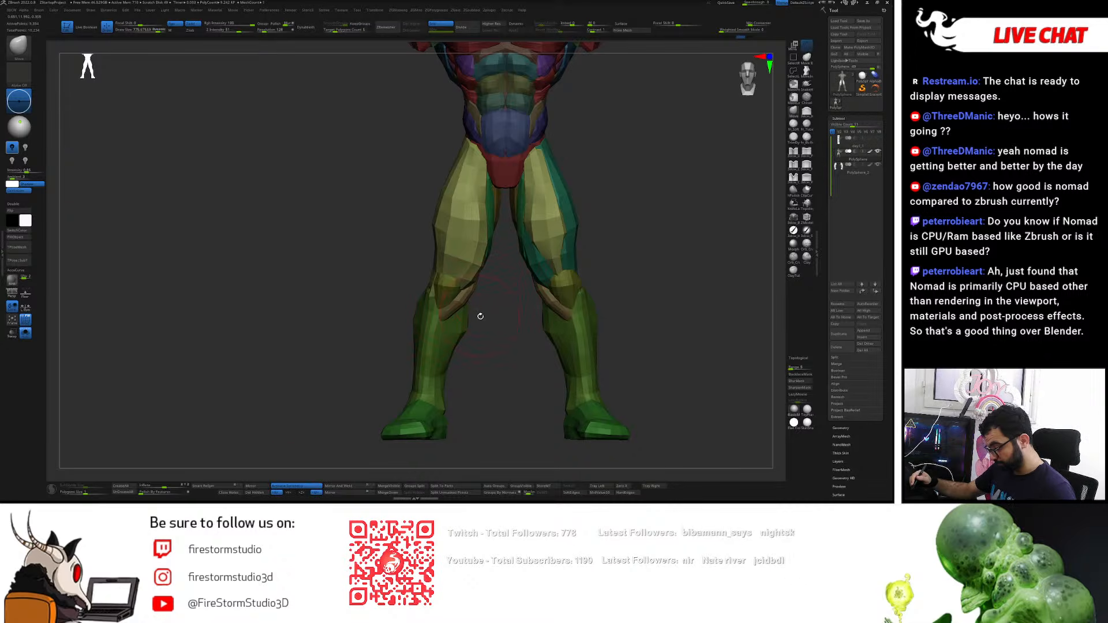
{"action": "left_click", "coordinate": [522, 231], "text": "ctrl+shift"}
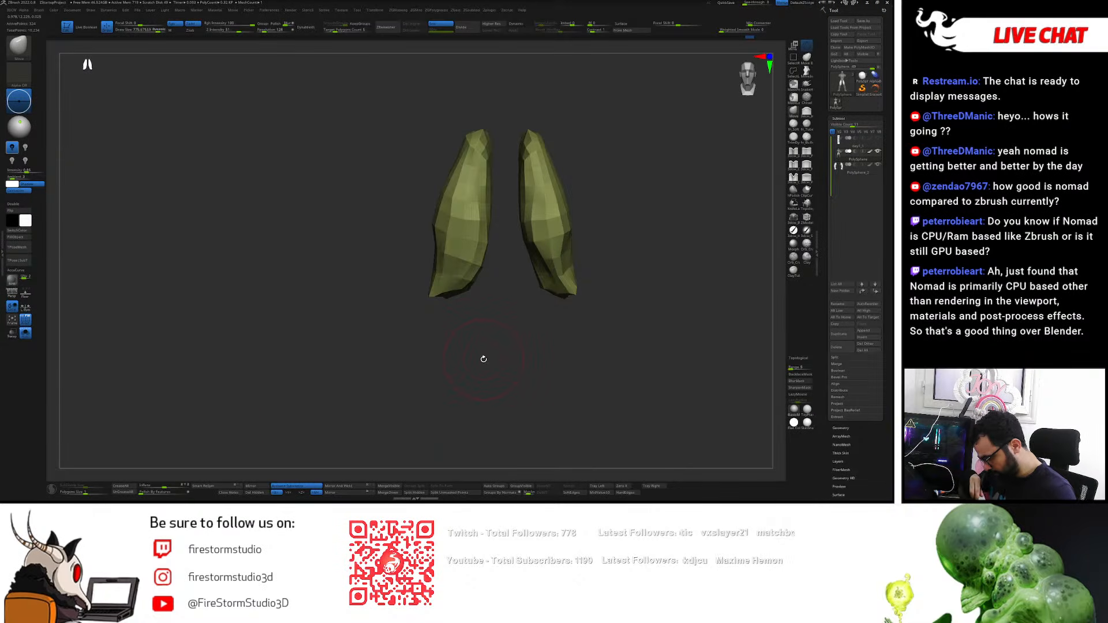
{"action": "left_click", "coordinate": [214, 488]}
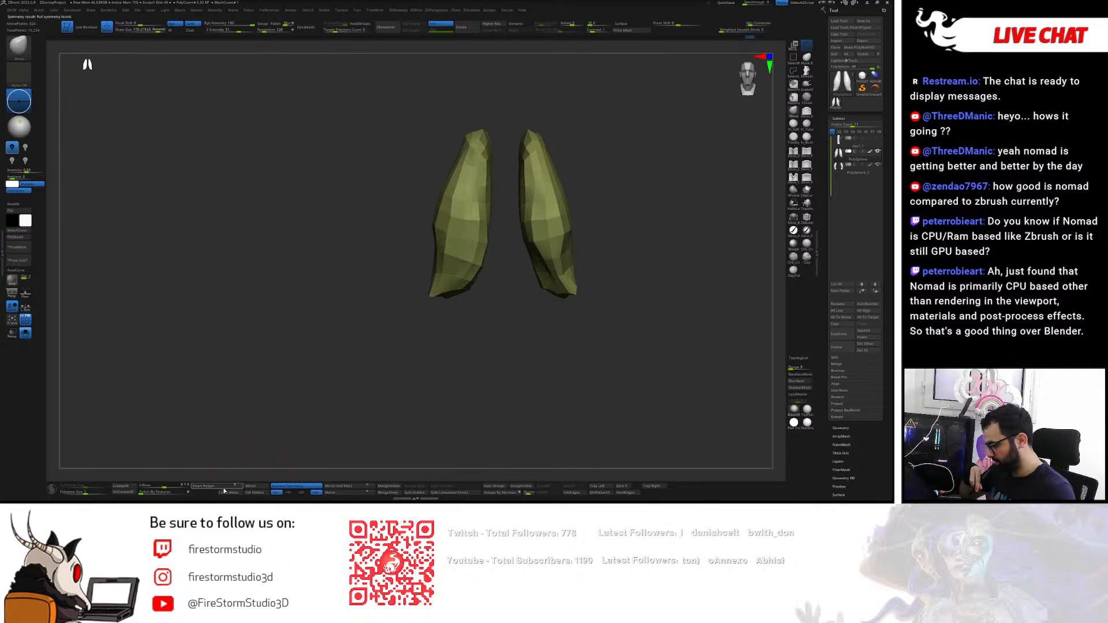
{"action": "left_click", "coordinate": [646, 192], "text": "ctrl+shift"}
- Reshape the outer edge of the front-thigh muscle along the mid and upper thigh with a resized Move brush
{"action": "mouse_move", "coordinate": [629, 210]}
{"action": "left_mouse_down"}
{"action": "mouse_move", "coordinate": [641, 208]}
{"action": "mouse_move", "coordinate": [622, 209]}
{"action": "left_mouse_up"}
{"action": "right_click_drag", "start_coordinate": [622, 208], "coordinate": [569, 264], "text": "ctrl"}
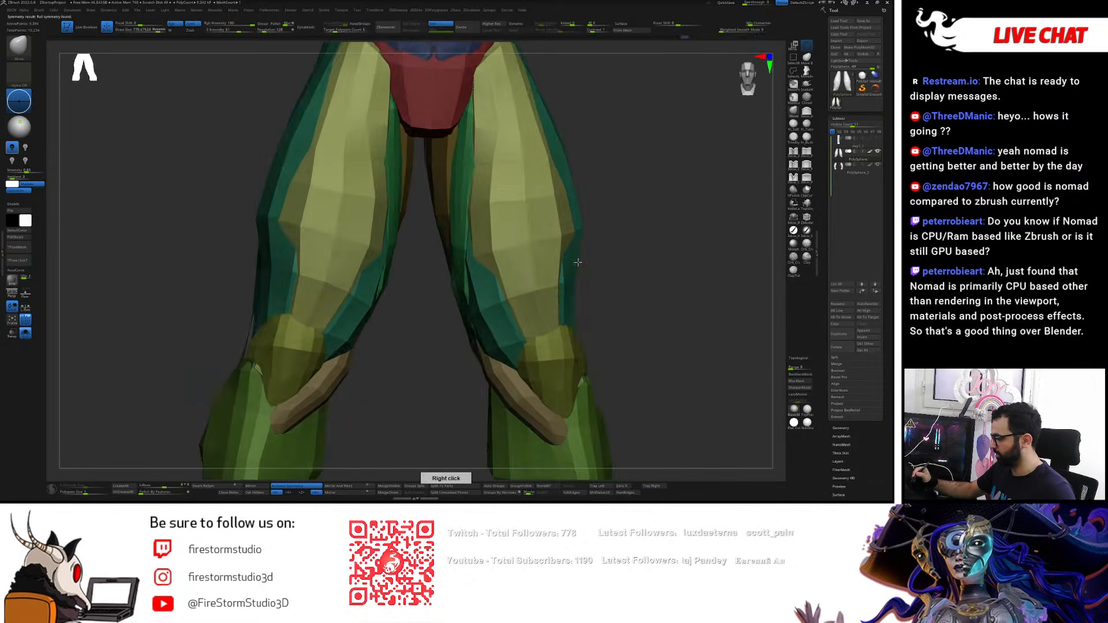
{"action": "mouse_move", "coordinate": [544, 322]}
{"action": "right_mouse_down", "text": "ctrl"}
{"action": "mouse_move", "coordinate": [537, 245]}
{"action": "mouse_move", "coordinate": [542, 324]}
{"action": "mouse_move", "coordinate": [558, 220]}
{"action": "right_mouse_up", "text": "ctrl"}
{"action": "right_click_drag", "start_coordinate": [591, 254], "coordinate": [612, 281], "text": "ctrl"}
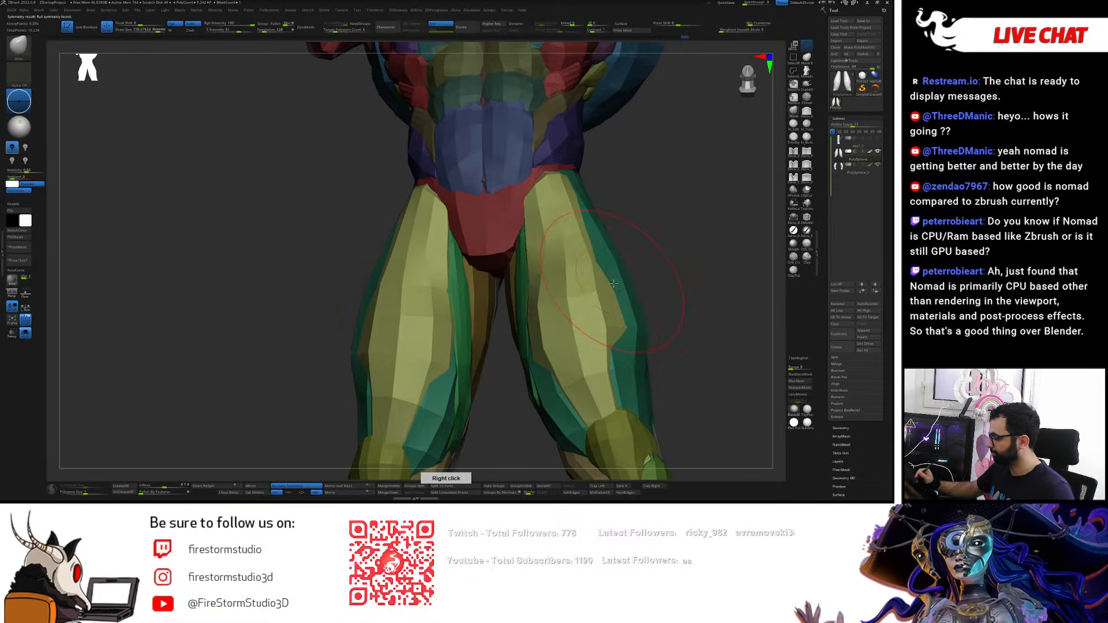
{"action": "key", "text": "s"}
{"action": "left_click_drag", "start_coordinate": [633, 314], "coordinate": [616, 322]}
{"action": "right_click_drag", "start_coordinate": [622, 306], "coordinate": [624, 321]}
{"action": "key", "text": "s"}
{"action": "left_click_drag", "start_coordinate": [623, 318], "coordinate": [625, 318]}
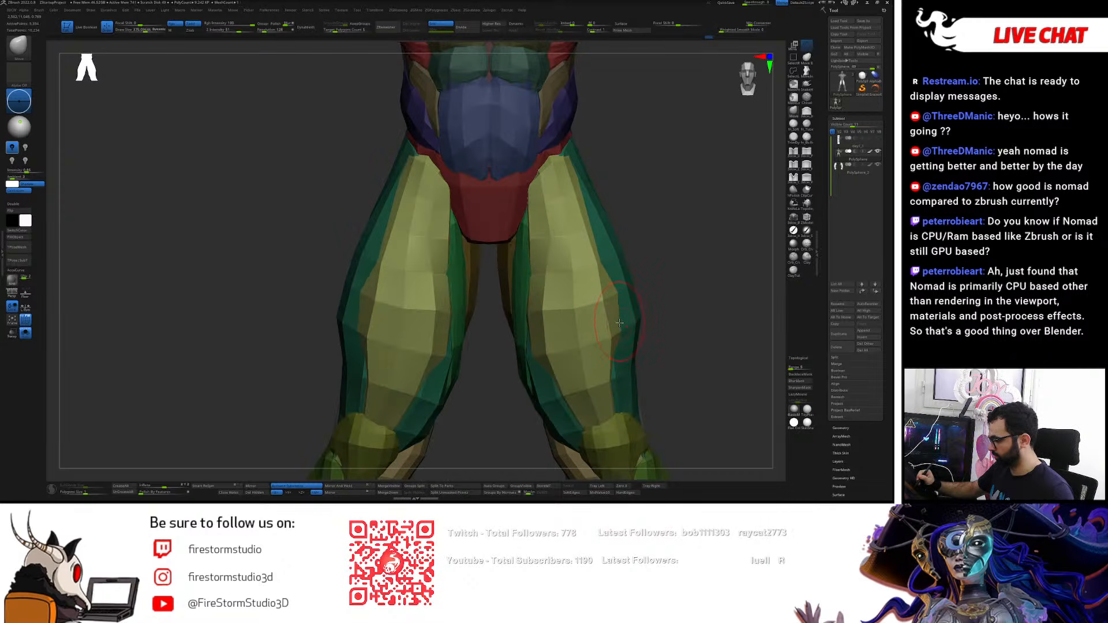
{"action": "left_click_drag", "start_coordinate": [610, 263], "coordinate": [603, 264]}
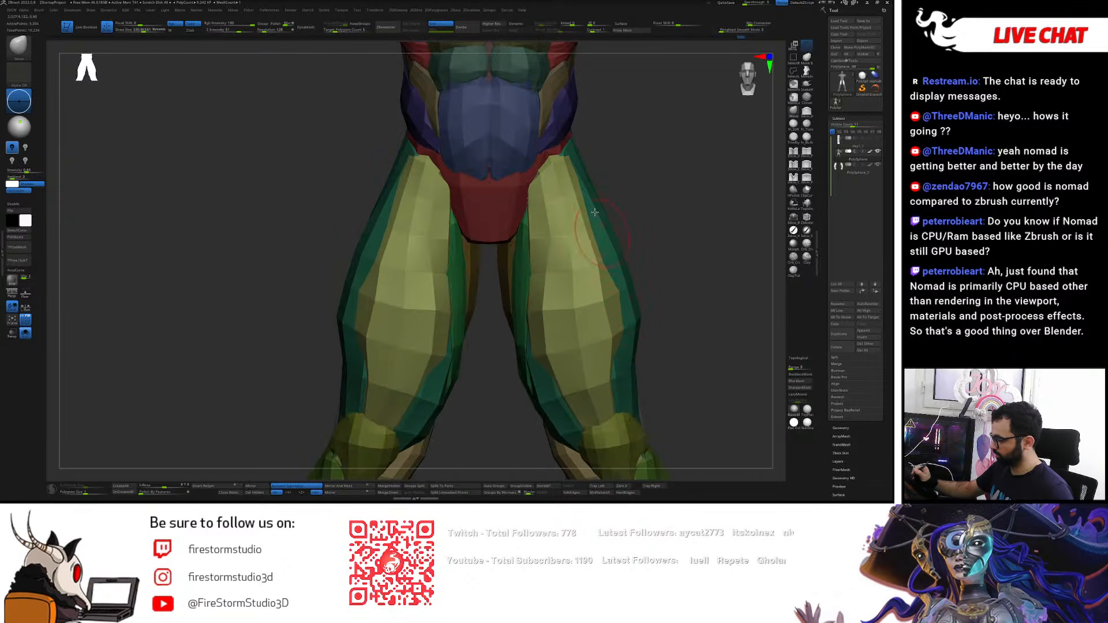
- Pull in the upper inner edge of the front-thigh muscle and smooth its top into a narrow point below the hip
{"action": "left_click_drag", "start_coordinate": [522, 194], "coordinate": [537, 195]}
{"action": "mouse_move", "coordinate": [538, 233]}
{"action": "left_mouse_down", "text": "shift"}
{"action": "mouse_move", "coordinate": [536, 190]}
{"action": "mouse_move", "coordinate": [566, 184]}
{"action": "mouse_move", "coordinate": [571, 214]}
{"action": "left_mouse_up", "text": "shift"}
{"action": "left_click_drag", "start_coordinate": [531, 245], "coordinate": [540, 270], "text": "shift"}
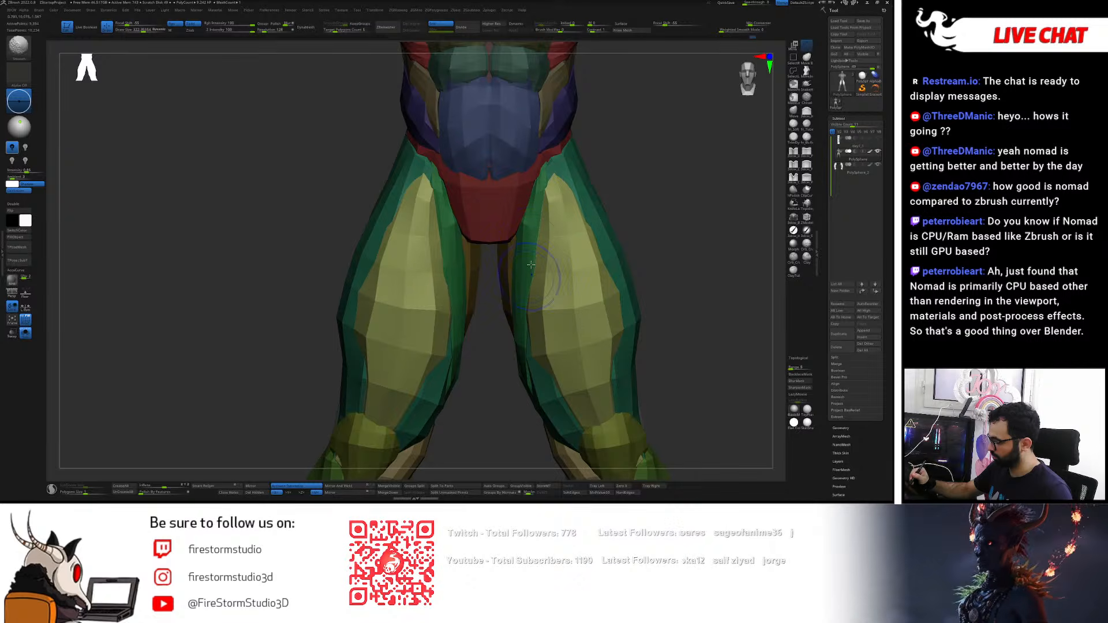
{"action": "left_click_drag", "start_coordinate": [555, 215], "coordinate": [565, 192], "text": "shift"}
{"action": "right_click_drag", "start_coordinate": [586, 194], "coordinate": [553, 185]}
{"action": "right_click_drag", "start_coordinate": [550, 190], "coordinate": [646, 199]}
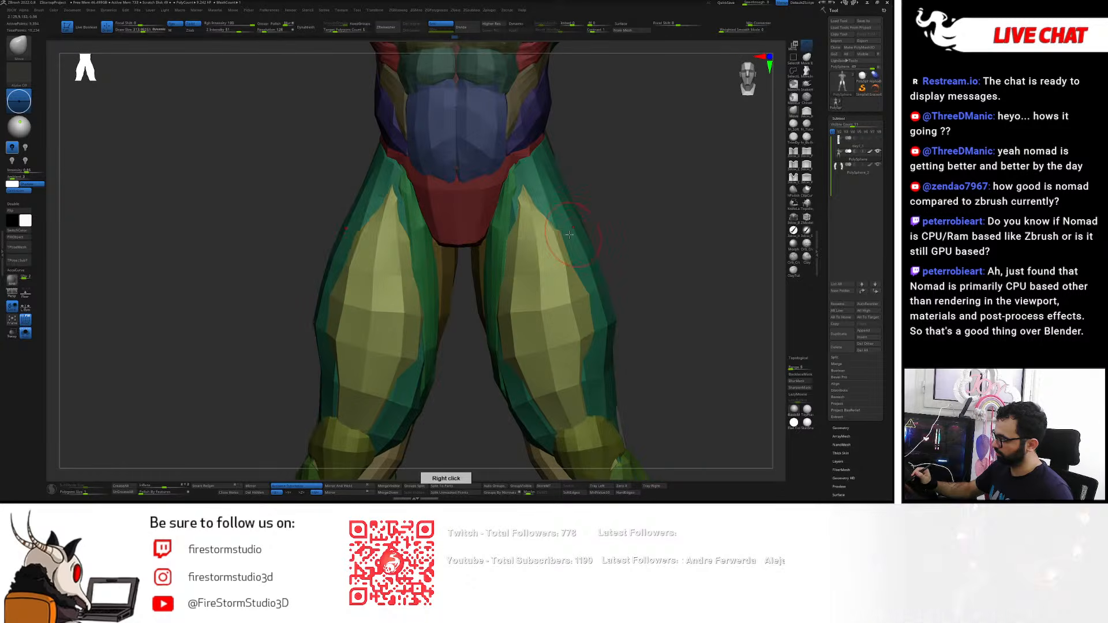
{"action": "right_click_drag", "start_coordinate": [552, 238], "coordinate": [556, 263]}
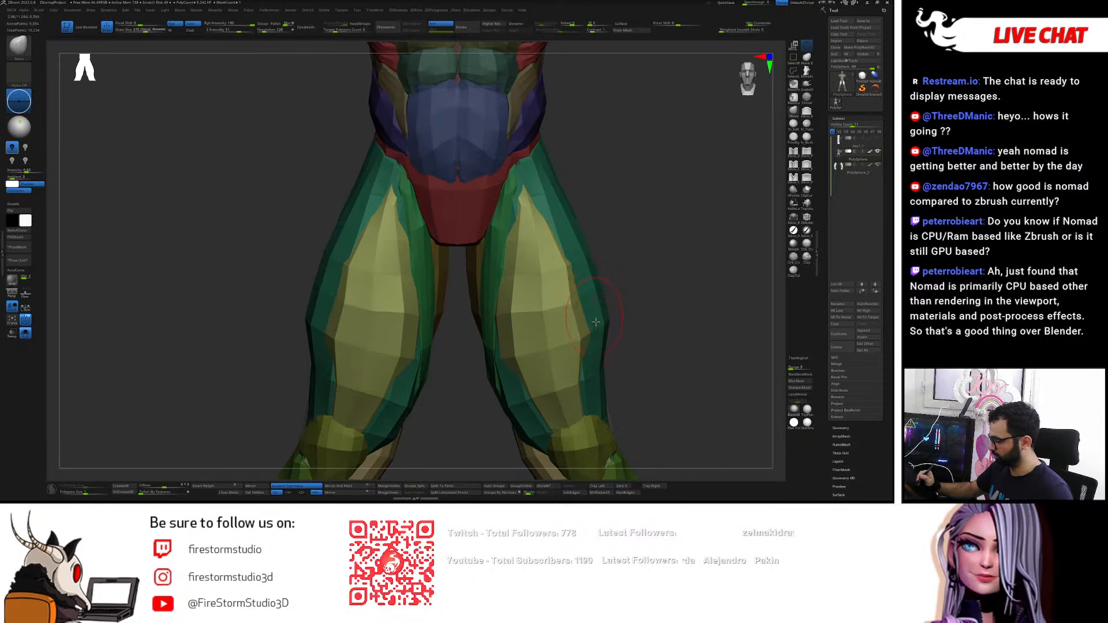
- Smooth the inner edge of the front-thigh muscle and pull its lower outer edge outward and up above the knee
{"action": "right_click_drag", "start_coordinate": [513, 347], "coordinate": [518, 83]}
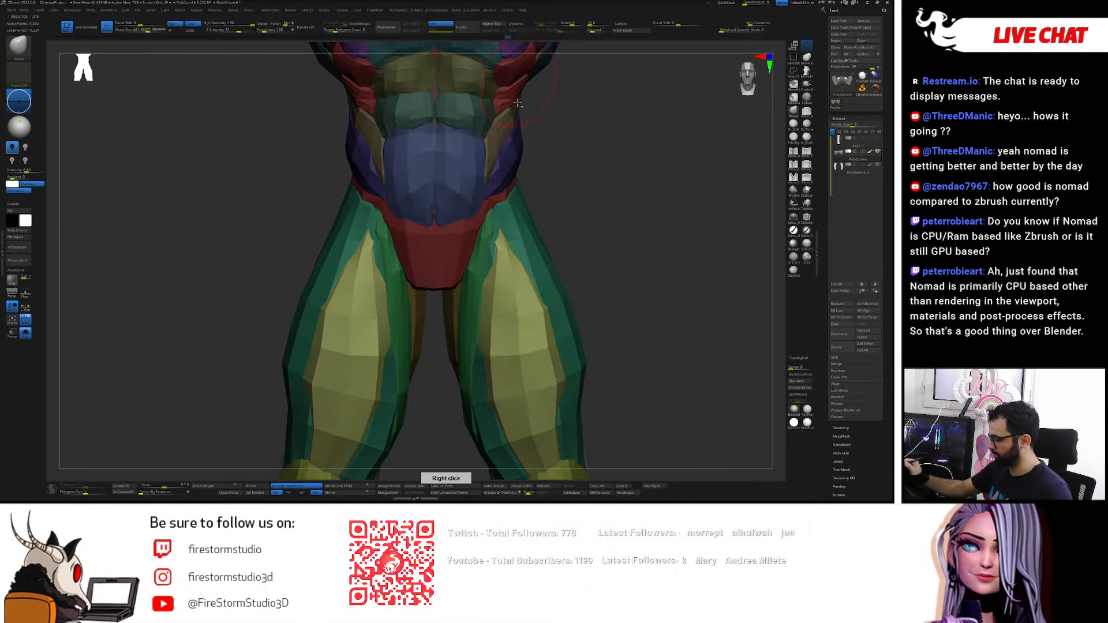
{"action": "left_click_drag", "start_coordinate": [485, 348], "coordinate": [483, 348]}
{"action": "key", "text": "ctrl"}
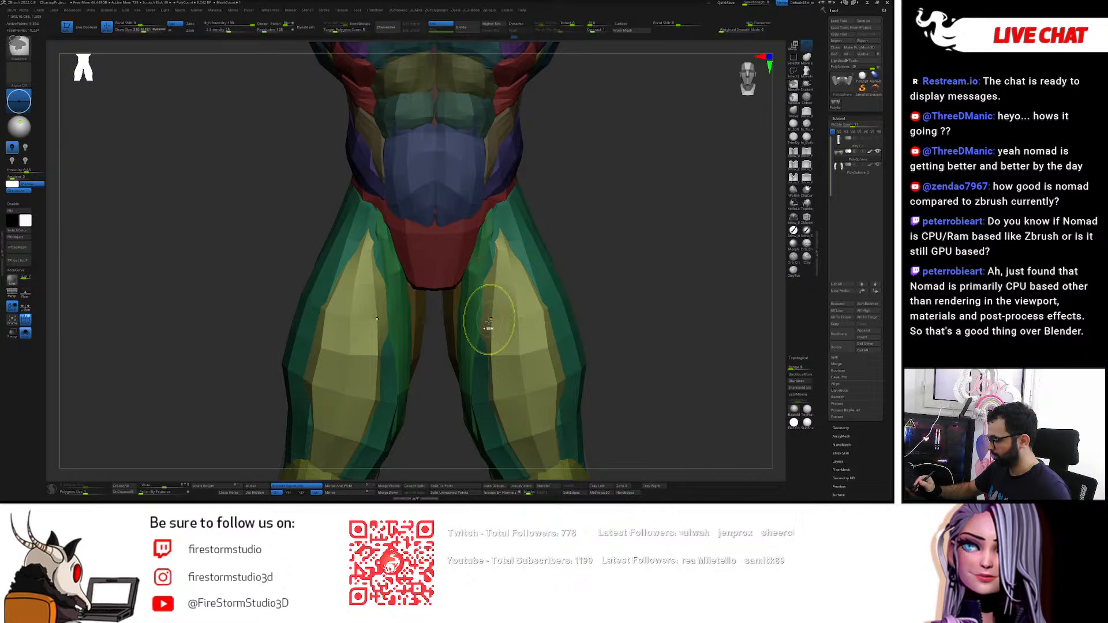
{"action": "right_click_drag", "start_coordinate": [485, 352], "coordinate": [487, 269]}
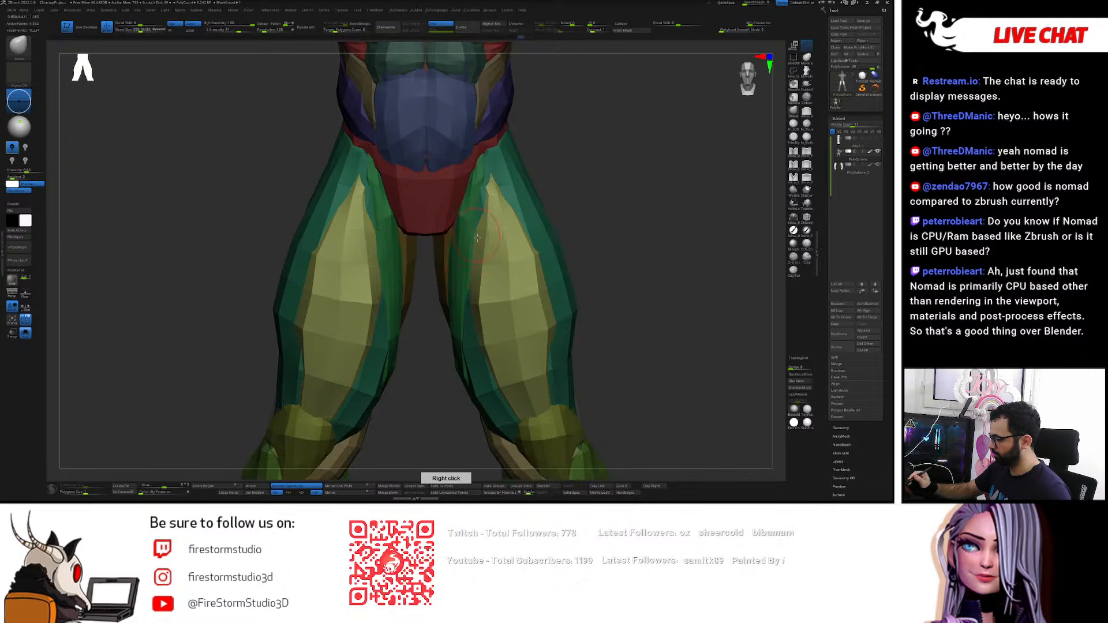
{"action": "left_click_drag", "start_coordinate": [476, 234], "coordinate": [475, 232], "text": "shift"}
{"action": "left_click_drag", "start_coordinate": [547, 333], "coordinate": [554, 333]}
{"action": "left_click_drag", "start_coordinate": [541, 399], "coordinate": [555, 374]}
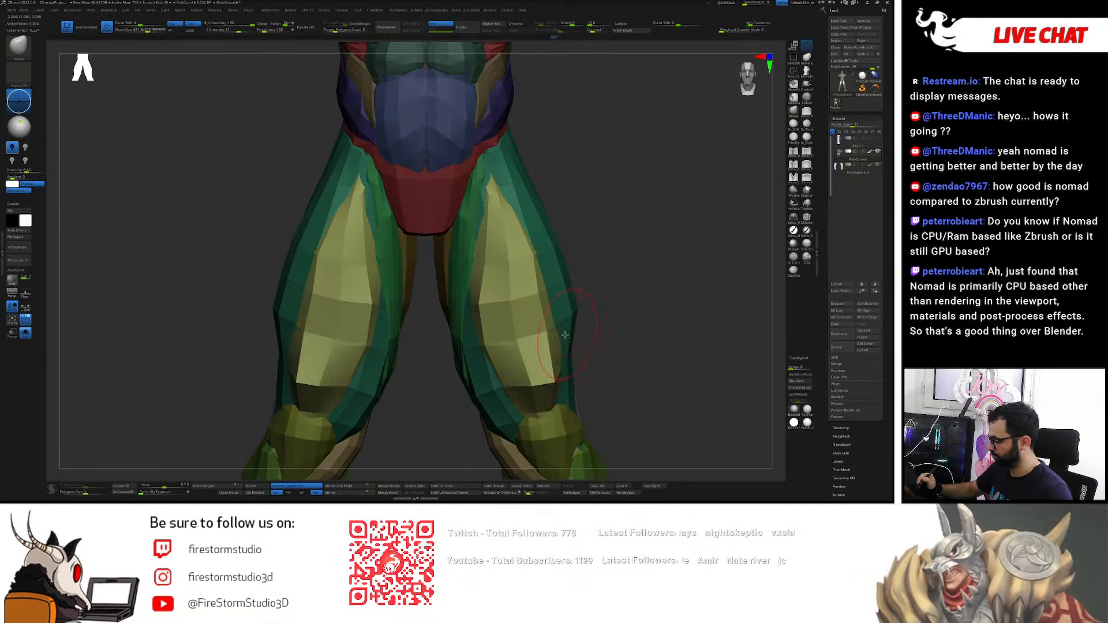
- Mask everything except the teal thigh muscle that surrounds the front-thigh muscle
{"action": "right_click_drag", "start_coordinate": [568, 335], "coordinate": [649, 280]}
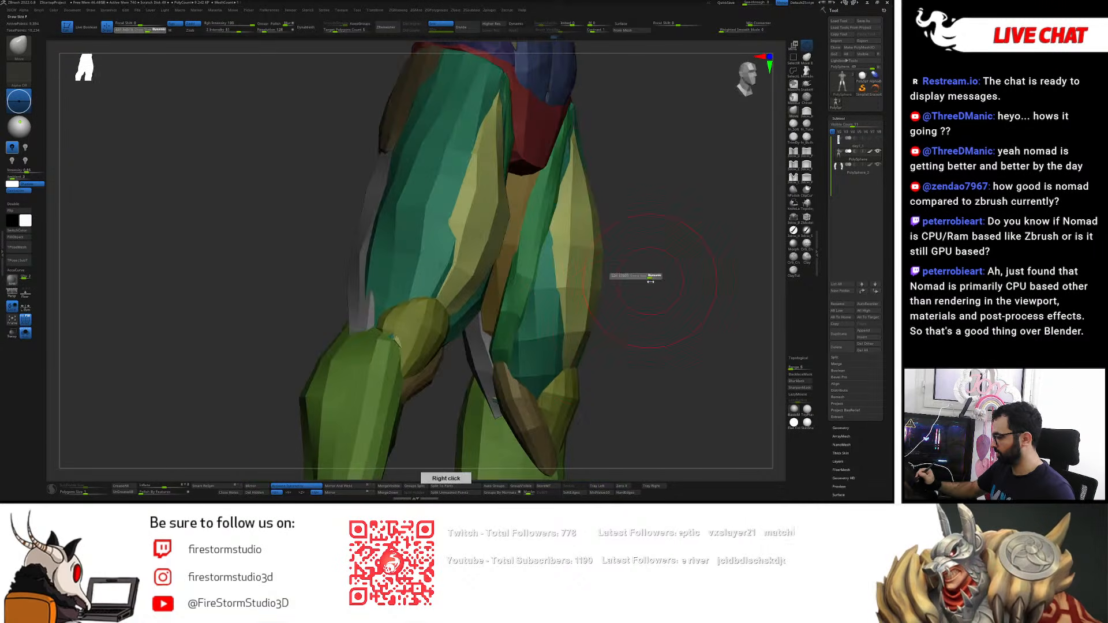
{"action": "right_click_drag", "start_coordinate": [627, 324], "coordinate": [597, 316], "text": "shift"}
{"action": "key", "text": "w"}
{"action": "left_click", "coordinate": [616, 278], "text": "ctrl"}
{"action": "key", "text": "q"}
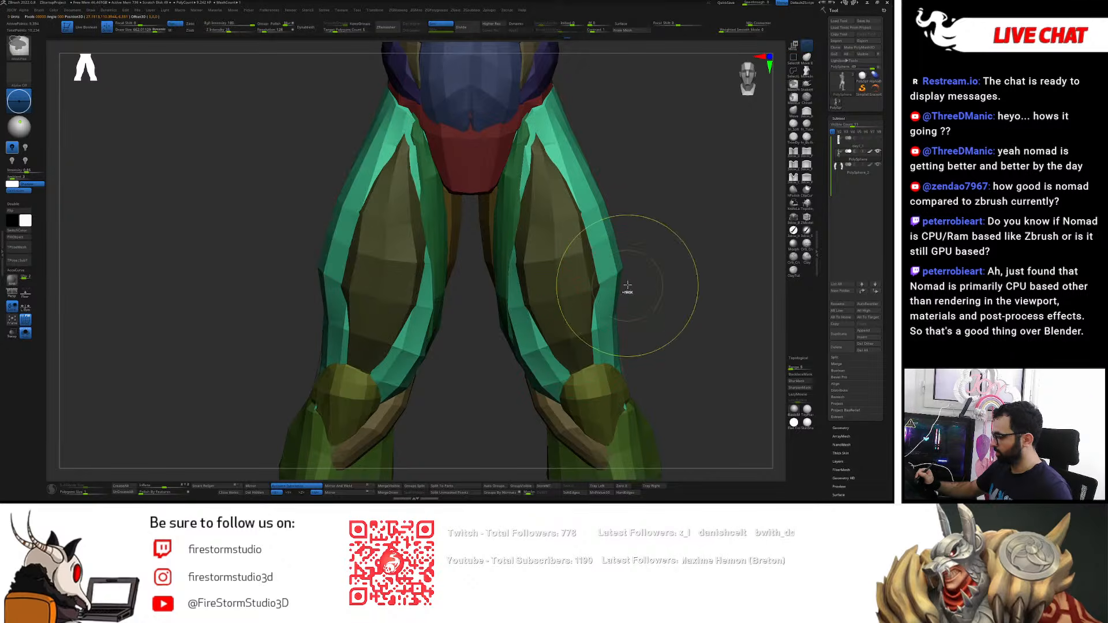
{"action": "key", "text": "w"}
- Duplicate the unmasked teal thigh muscle, invert the mask and assign the copy its own polygroup
{"action": "right_click_drag", "start_coordinate": [719, 248], "coordinate": [659, 247]}
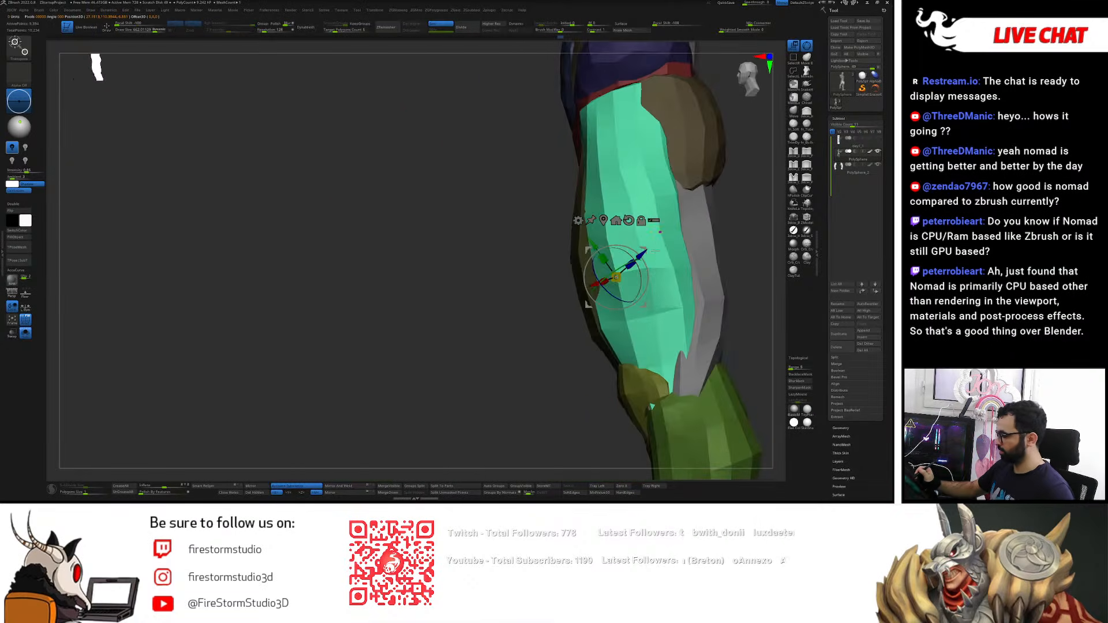
{"action": "left_click_drag", "start_coordinate": [644, 248], "coordinate": [641, 250], "text": "ctrl"}
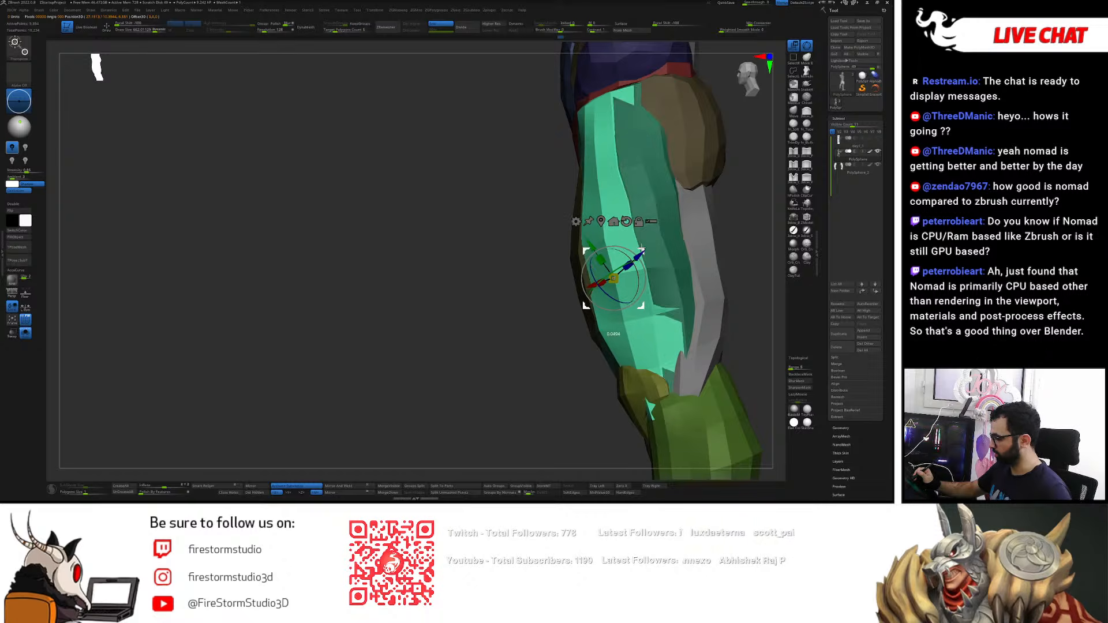
{"action": "left_click", "coordinate": [750, 210], "text": "ctrl"}
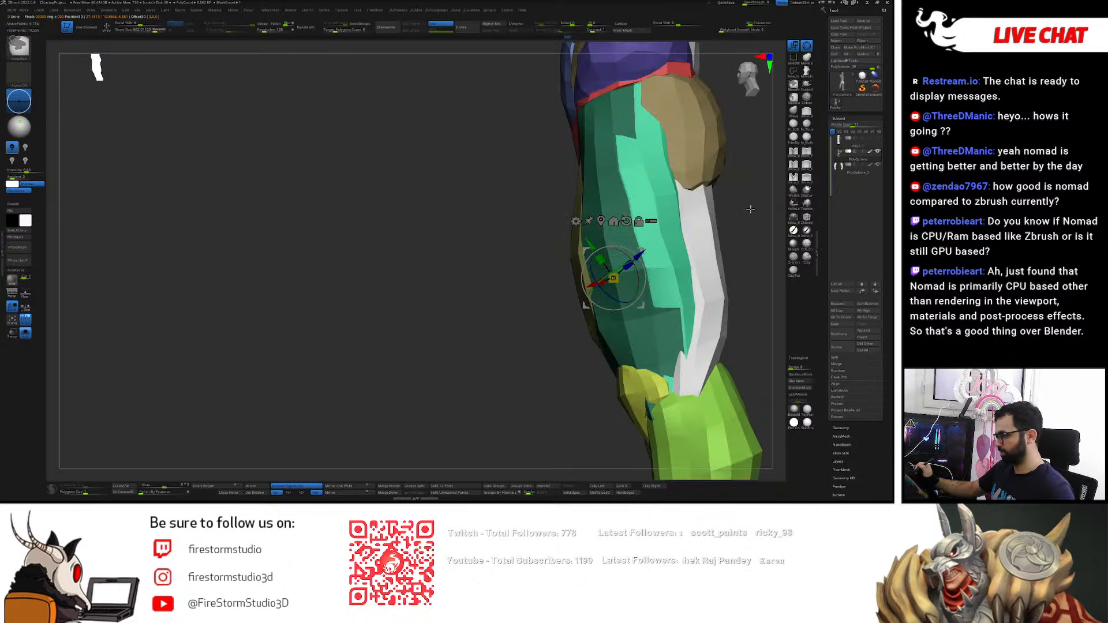
{"action": "key", "text": "ctrl+w"}
{"action": "right_click_drag", "start_coordinate": [625, 324], "coordinate": [628, 314]}
{"action": "key", "text": "["}
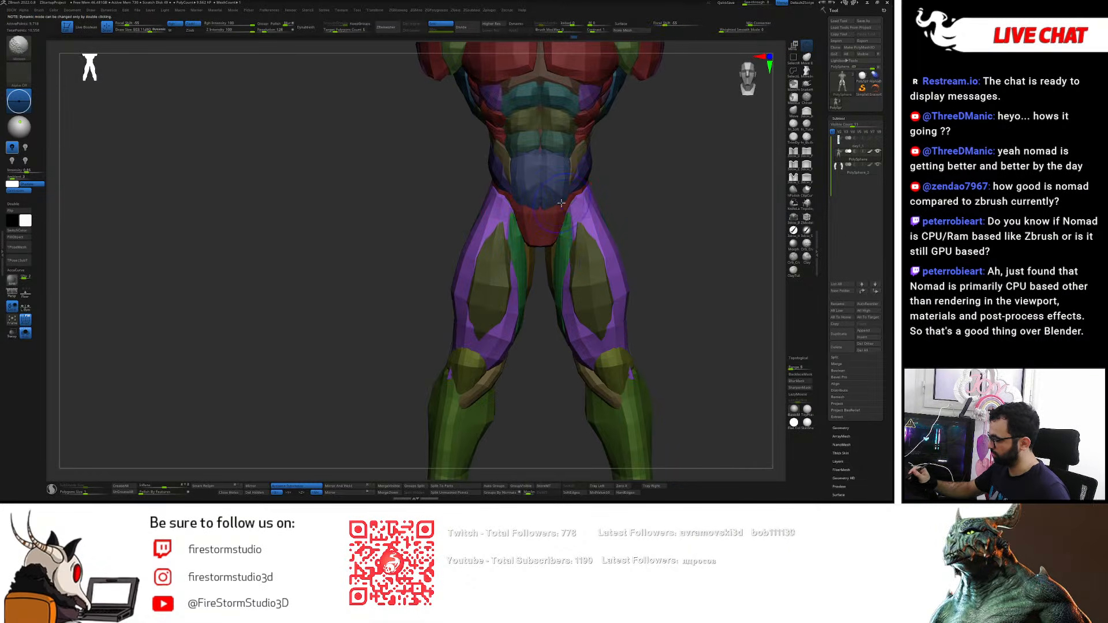
- Scale down the purple duplicated thigh muscle and position it on the inner thigh just above the knee
{"action": "key", "text": "ctrl"}
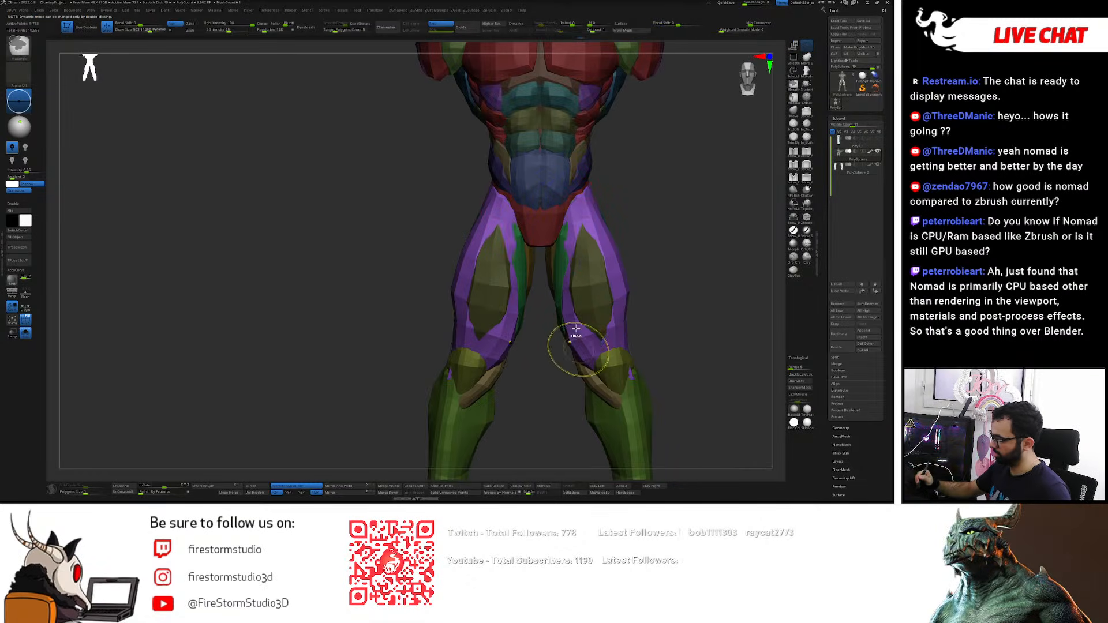
{"action": "right_click_drag", "start_coordinate": [675, 199], "coordinate": [697, 215]}
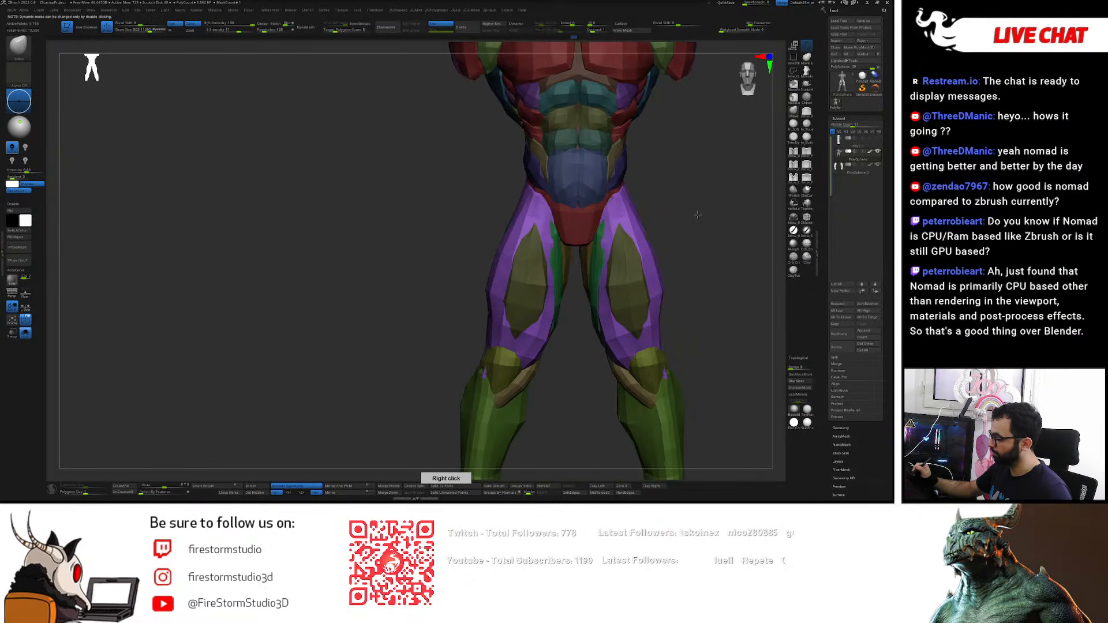
{"action": "key", "text": "s"}
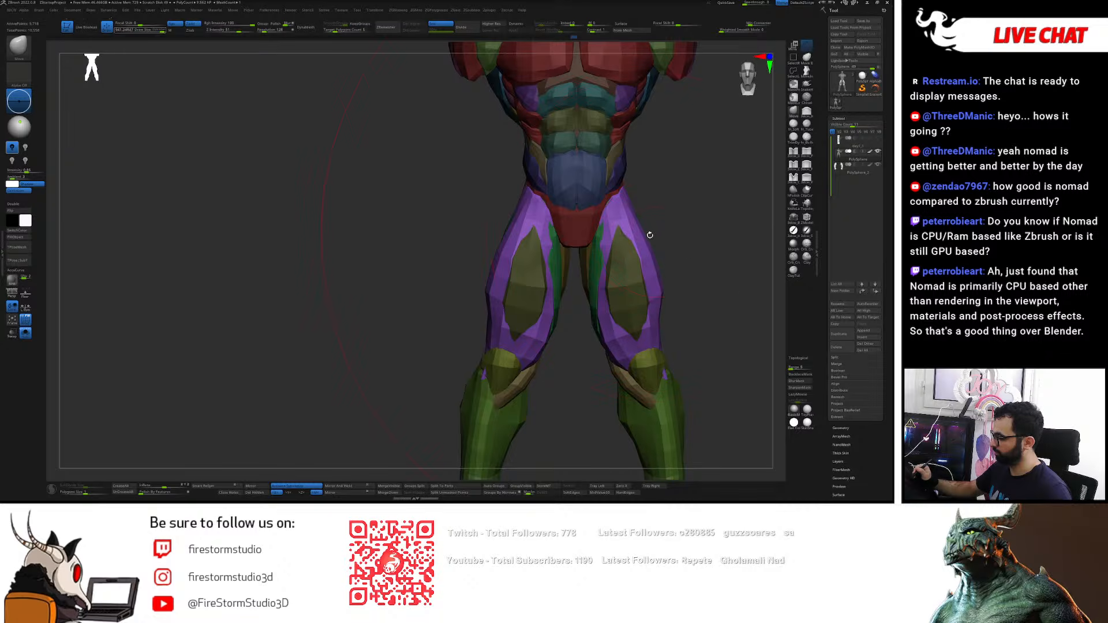
{"action": "key", "text": "w"}
{"action": "left_click_drag", "start_coordinate": [684, 293], "coordinate": [640, 310], "text": "alt"}
{"action": "mouse_move", "coordinate": [690, 282]}
{"action": "right_mouse_down"}
{"action": "mouse_move", "coordinate": [695, 220]}
{"action": "mouse_move", "coordinate": [705, 270]}
{"action": "right_mouse_up"}
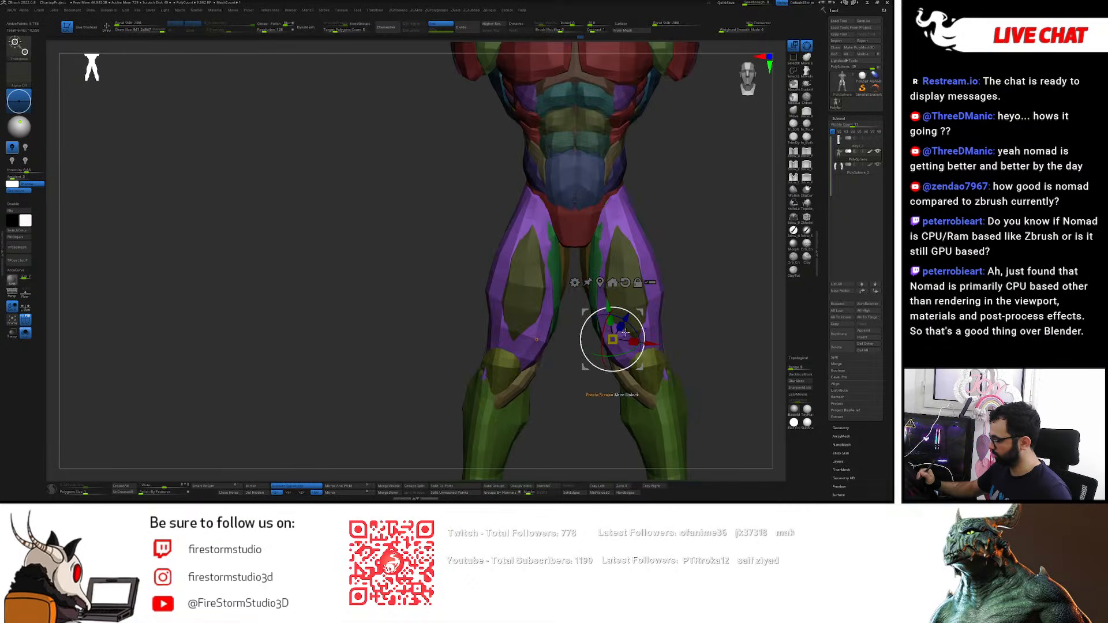
{"action": "left_click_drag", "start_coordinate": [612, 339], "coordinate": [612, 360]}
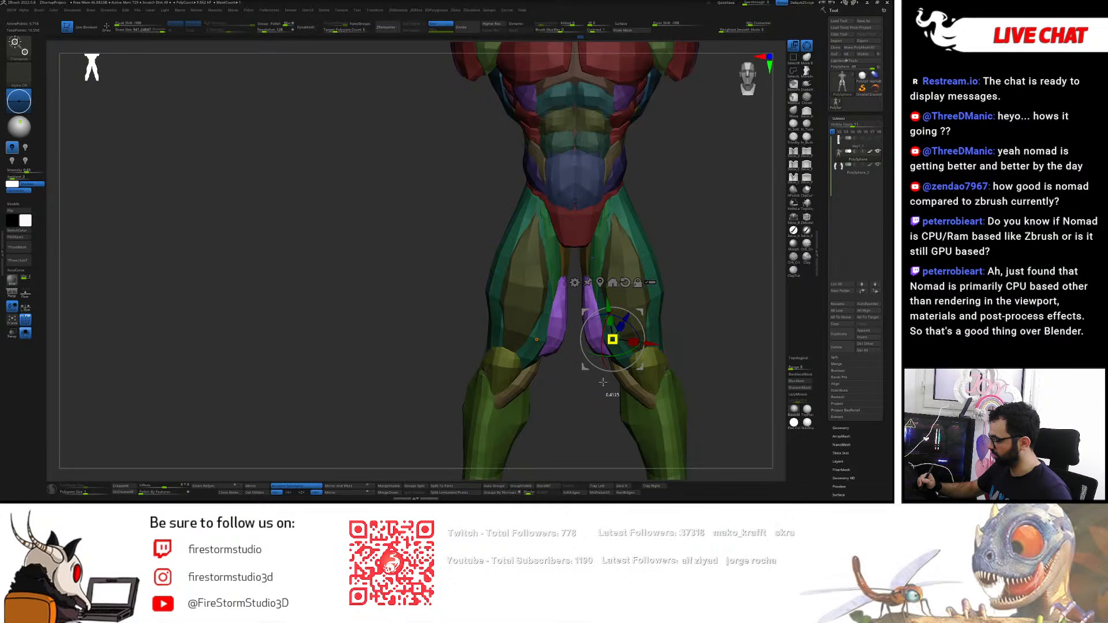
{"action": "right_click_drag", "start_coordinate": [693, 264], "coordinate": [728, 241]}
{"action": "right_click_drag", "start_coordinate": [708, 321], "coordinate": [679, 350]}
{"action": "left_click_drag", "start_coordinate": [616, 301], "coordinate": [656, 322]}
{"action": "right_click_drag", "start_coordinate": [695, 280], "coordinate": [712, 194]}
- Shape the purple inner-thigh muscle into a teardrop with a rounded lower end beside the kneecap and a thin upper tip
{"action": "key", "text": "q"}
{"action": "left_click_drag", "start_coordinate": [591, 371], "coordinate": [590, 370]}
{"action": "mouse_move", "coordinate": [605, 370]}
{"action": "left_mouse_down"}
{"action": "mouse_move", "coordinate": [609, 381]}
{"action": "mouse_move", "coordinate": [601, 369]}
{"action": "left_mouse_up"}
{"action": "mouse_move", "coordinate": [611, 403]}
{"action": "right_mouse_down"}
{"action": "mouse_move", "coordinate": [614, 447]}
{"action": "mouse_move", "coordinate": [620, 384]}
{"action": "mouse_move", "coordinate": [619, 394]}
{"action": "right_mouse_up"}
{"action": "left_click_drag", "start_coordinate": [620, 397], "coordinate": [611, 375]}
{"action": "mouse_move", "coordinate": [609, 356]}
{"action": "right_mouse_down"}
{"action": "mouse_move", "coordinate": [633, 341]}
{"action": "mouse_move", "coordinate": [591, 363]}
{"action": "mouse_move", "coordinate": [591, 379]}
{"action": "right_mouse_up"}
{"action": "mouse_move", "coordinate": [586, 289]}
{"action": "right_mouse_down"}
{"action": "mouse_move", "coordinate": [568, 284]}
{"action": "mouse_move", "coordinate": [577, 273]}
{"action": "right_mouse_up"}
{"action": "key", "text": "s"}
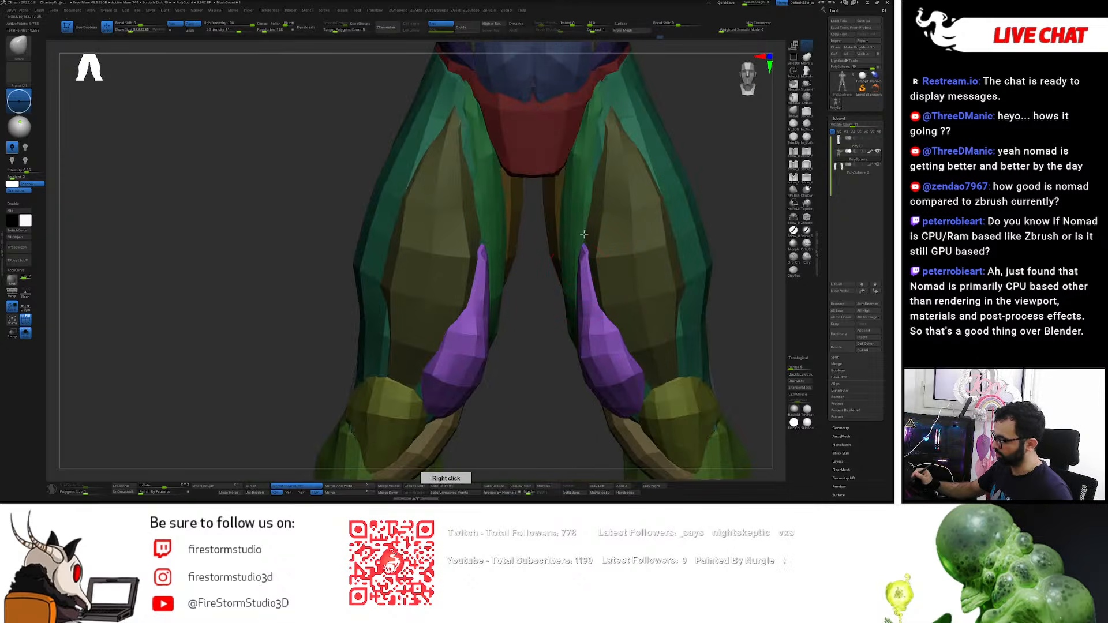
{"action": "left_click_drag", "start_coordinate": [583, 247], "coordinate": [584, 236]}
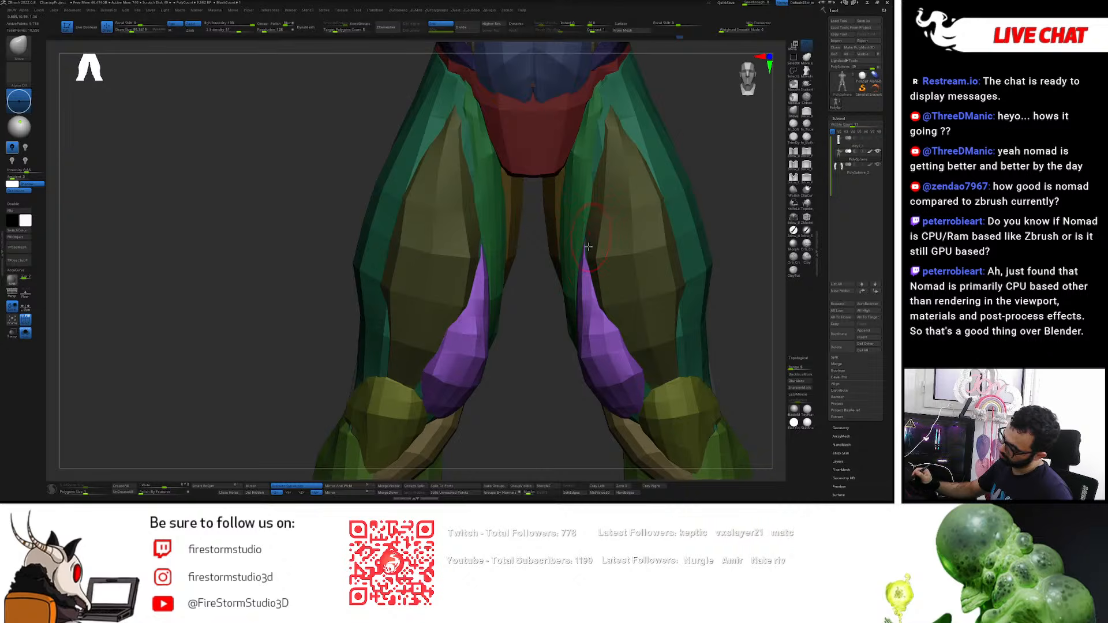
- Smooth the purple inner-thigh muscle and refine its bulge above the knee with a resized Move brush
{"action": "left_click_drag", "start_coordinate": [593, 309], "coordinate": [628, 366], "text": "shift"}
{"action": "mouse_move", "coordinate": [621, 357]}
{"action": "right_mouse_down"}
{"action": "mouse_move", "coordinate": [635, 356]}
{"action": "mouse_move", "coordinate": [600, 361]}
{"action": "mouse_move", "coordinate": [623, 364]}
{"action": "right_mouse_up"}
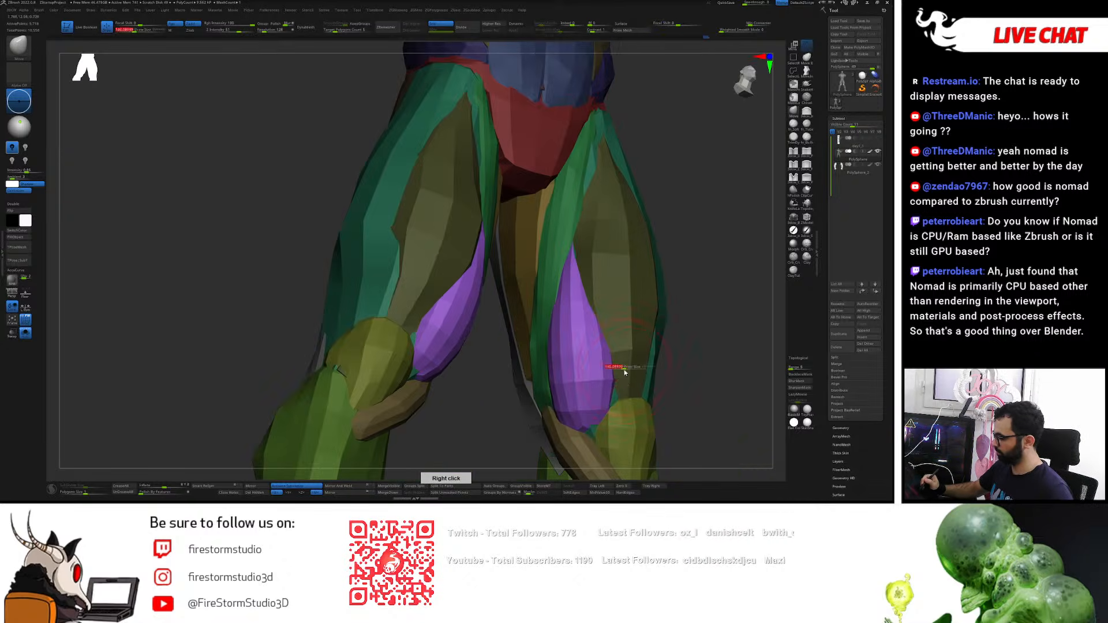
{"action": "mouse_move", "coordinate": [585, 428]}
{"action": "right_mouse_down"}
{"action": "mouse_move", "coordinate": [614, 351]}
{"action": "mouse_move", "coordinate": [605, 341]}
{"action": "mouse_move", "coordinate": [618, 398]}
{"action": "right_mouse_up"}
{"action": "key", "text": "s"}
{"action": "left_click", "coordinate": [594, 360]}
{"action": "mouse_move", "coordinate": [618, 398]}
{"action": "right_mouse_down"}
{"action": "mouse_move", "coordinate": [627, 399]}
{"action": "mouse_move", "coordinate": [602, 353]}
{"action": "mouse_move", "coordinate": [628, 388]}
{"action": "right_mouse_up"}
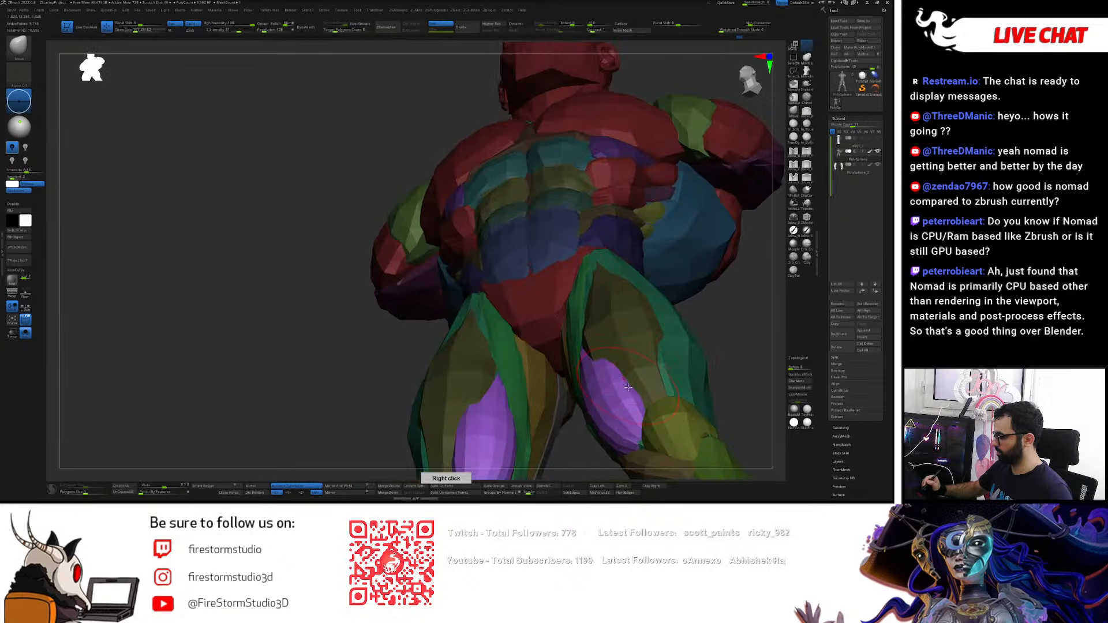
- Isolate the polygroup of the front-thigh muscle for editing from the side
{"action": "key", "text": "w"}
{"action": "left_click", "coordinate": [627, 320], "text": "ctrl"}
{"action": "right_click_drag", "start_coordinate": [632, 341], "coordinate": [675, 317]}
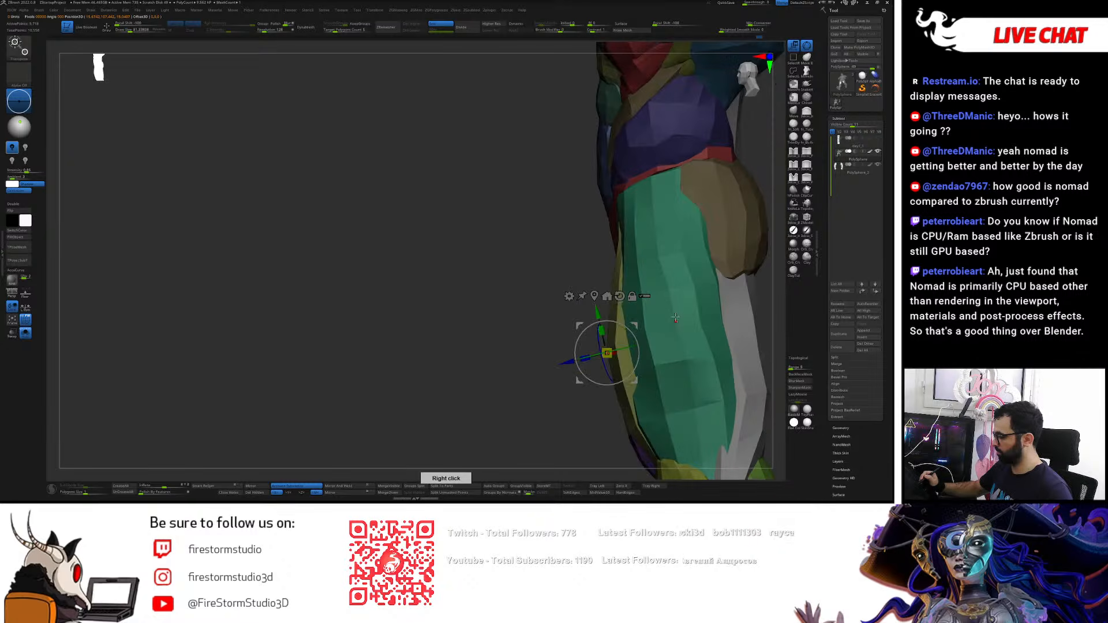
{"action": "key", "text": "q"}
{"action": "left_click", "coordinate": [618, 349], "text": "ctrl+shift"}
{"action": "mouse_move", "coordinate": [729, 358]}
{"action": "right_mouse_down", "text": "ctrl"}
{"action": "mouse_move", "coordinate": [744, 330]}
{"action": "mouse_move", "coordinate": [660, 240]}
{"action": "right_mouse_up", "text": "ctrl"}
{"action": "key", "text": "w"}
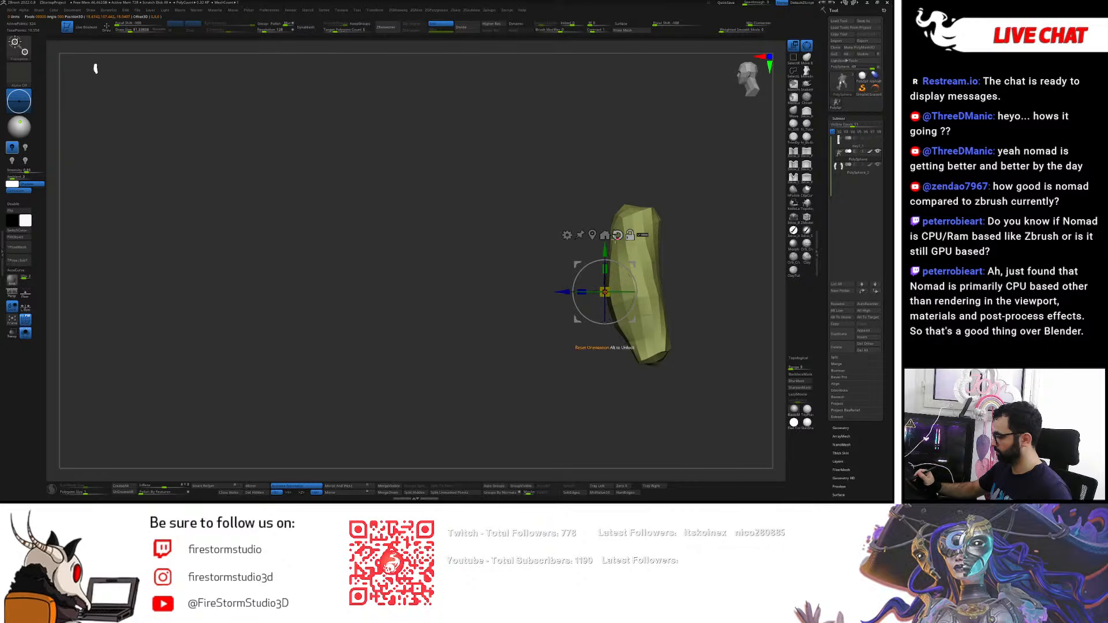
{"action": "key", "text": "q"}
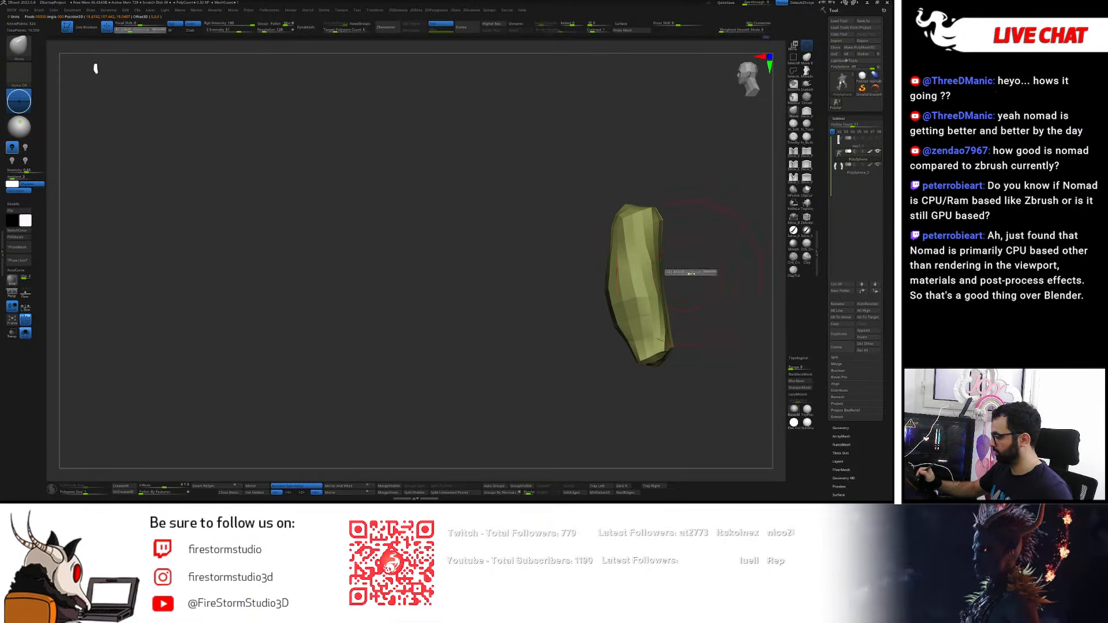
- Reshape the profile of the front-thigh muscle from the side and smooth its upper end near the hip
{"action": "left_click_drag", "start_coordinate": [659, 284], "coordinate": [657, 290], "text": "shift"}
{"action": "mouse_move", "coordinate": [659, 288]}
{"action": "right_mouse_down"}
{"action": "mouse_move", "coordinate": [681, 263]}
{"action": "mouse_move", "coordinate": [661, 262]}
{"action": "mouse_move", "coordinate": [631, 224]}
{"action": "right_mouse_up"}
{"action": "key", "text": "s"}
{"action": "left_click_drag", "start_coordinate": [654, 314], "coordinate": [644, 316]}
{"action": "key", "text": "shift+s"}
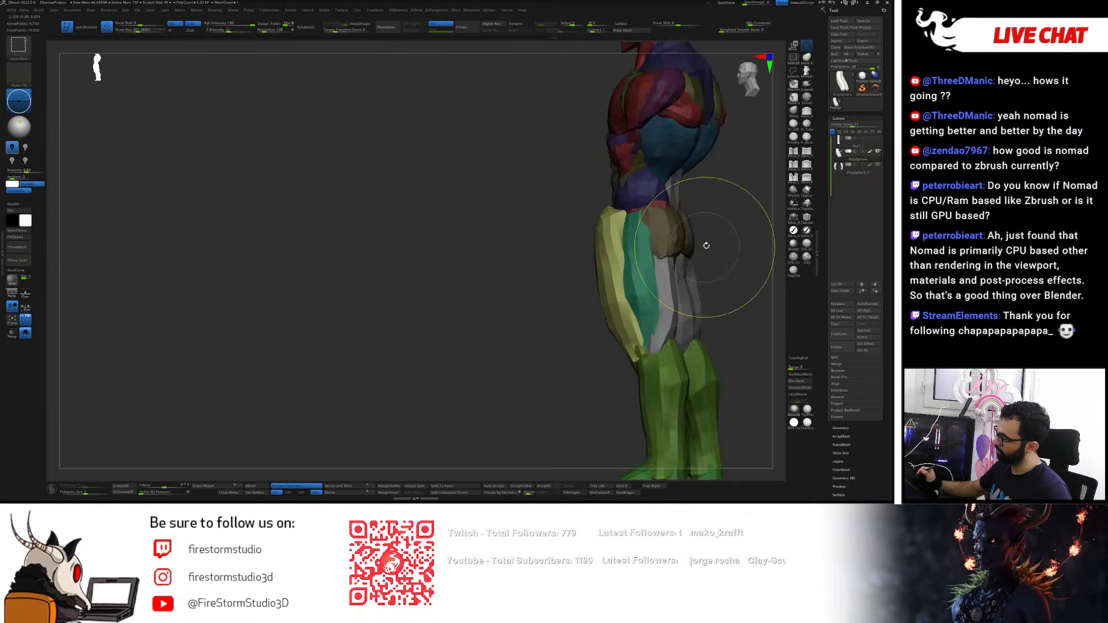
{"action": "right_click_drag", "start_coordinate": [704, 252], "coordinate": [727, 240]}
{"action": "left_click_drag", "start_coordinate": [611, 221], "coordinate": [601, 218], "text": "shift"}
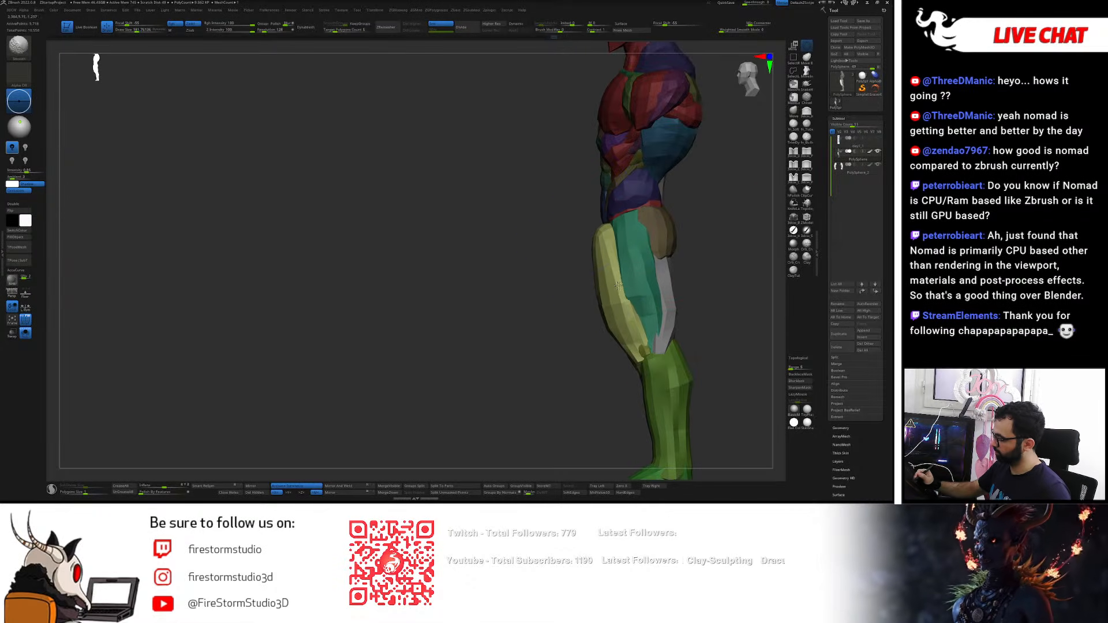
- Taper the upper end of the front-thigh muscle into a narrower point beside the groin from the front
{"action": "mouse_move", "coordinate": [626, 297]}
{"action": "right_mouse_down"}
{"action": "mouse_move", "coordinate": [590, 232]}
{"action": "mouse_move", "coordinate": [581, 236]}
{"action": "right_mouse_up"}
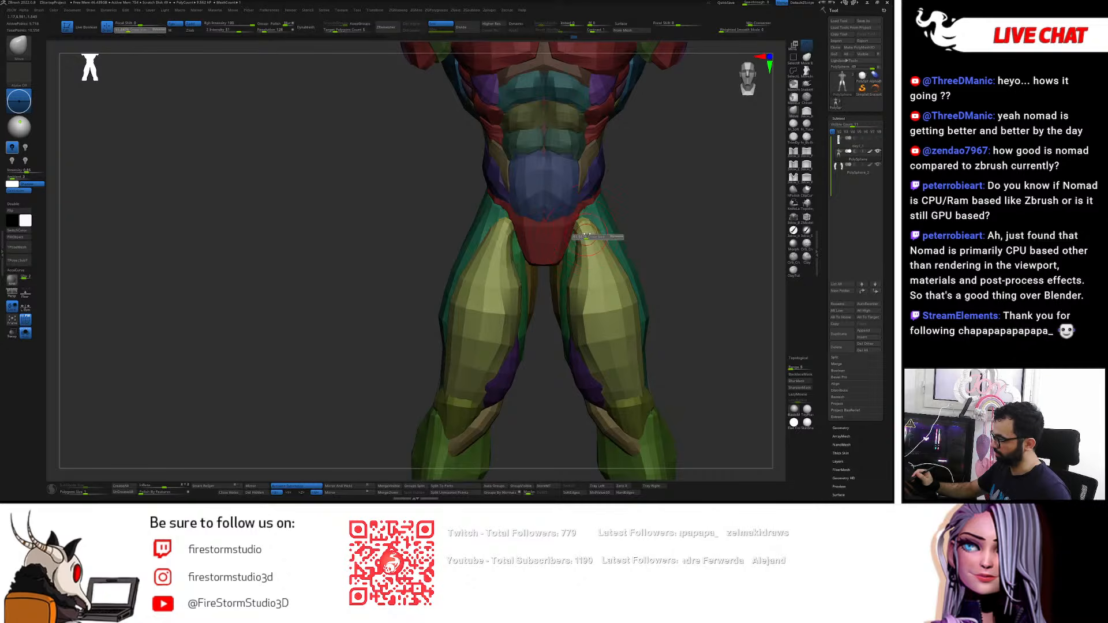
{"action": "key", "text": "ctrl+z"}
{"action": "key", "text": "s"}
{"action": "left_click_drag", "start_coordinate": [573, 234], "coordinate": [597, 229]}
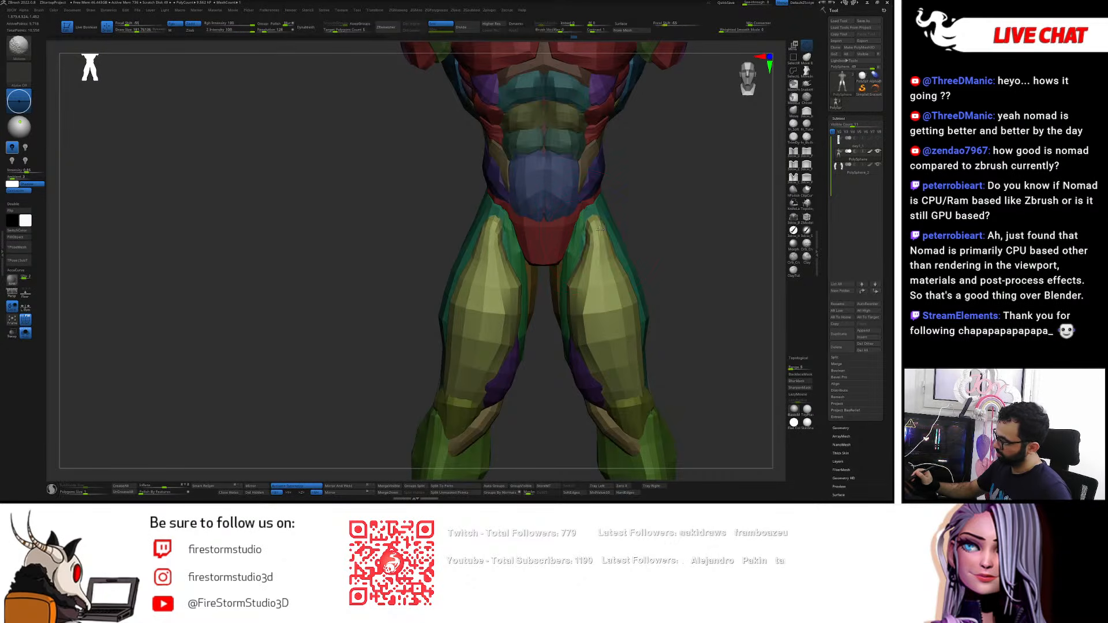
{"action": "right_click_drag", "start_coordinate": [589, 232], "coordinate": [590, 264]}
{"action": "key", "text": "ctrl+z"}
- Narrow the lower inner side of the front-thigh muscle around the purple inner-thigh muscle and smooth its surface
{"action": "mouse_move", "coordinate": [574, 347]}
{"action": "left_mouse_down"}
{"action": "mouse_move", "coordinate": [584, 331]}
{"action": "mouse_move", "coordinate": [601, 349]}
{"action": "mouse_move", "coordinate": [601, 332]}
{"action": "mouse_move", "coordinate": [587, 331]}
{"action": "left_mouse_up"}
{"action": "key", "text": "ctrl+z"}
{"action": "key", "text": "s"}
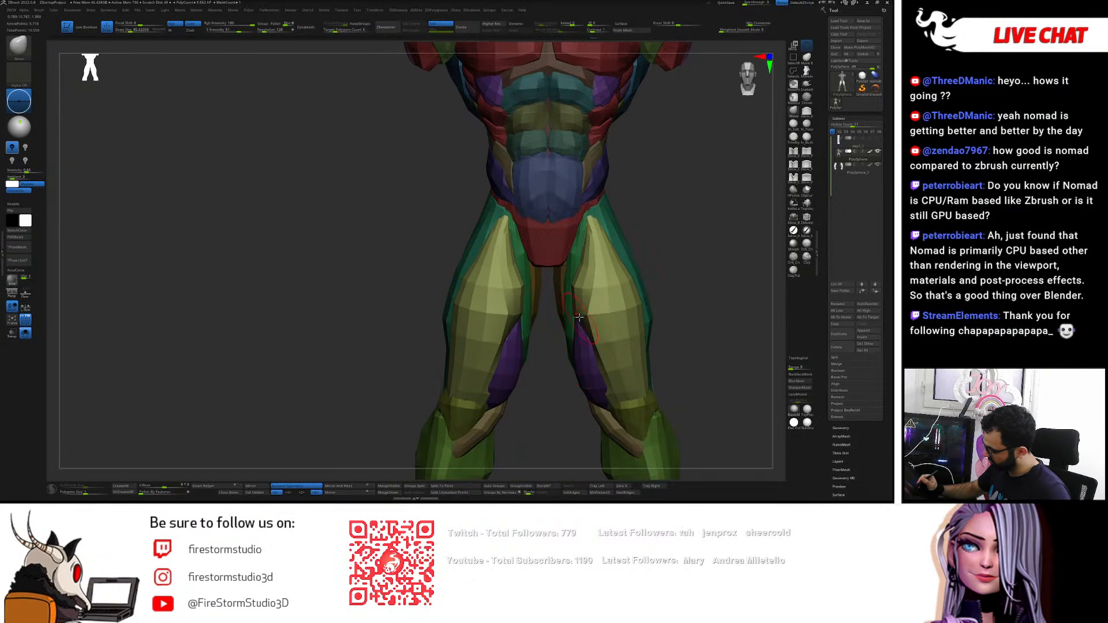
{"action": "right_click_drag", "start_coordinate": [576, 320], "coordinate": [629, 341]}
{"action": "left_click_drag", "start_coordinate": [630, 341], "coordinate": [641, 379], "text": "shift"}
{"action": "key", "text": "ctrl+z"}
{"action": "right_click_drag", "start_coordinate": [641, 379], "coordinate": [648, 370]}
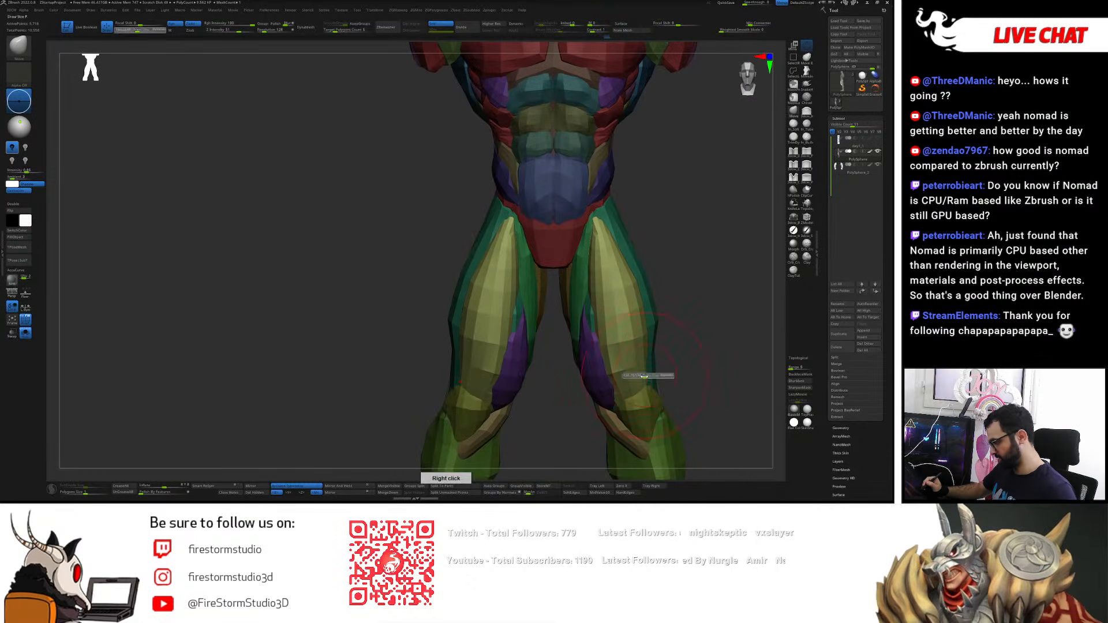
{"action": "left_click_drag", "start_coordinate": [646, 379], "coordinate": [635, 384]}
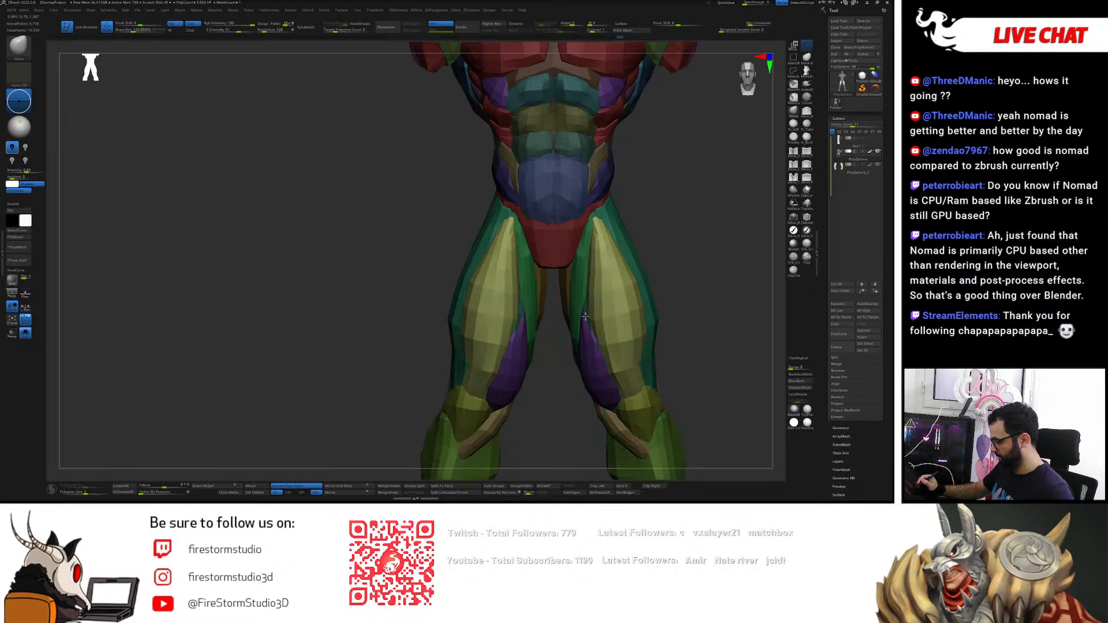
{"action": "left_click_drag", "start_coordinate": [621, 332], "coordinate": [623, 387], "text": "shift"}
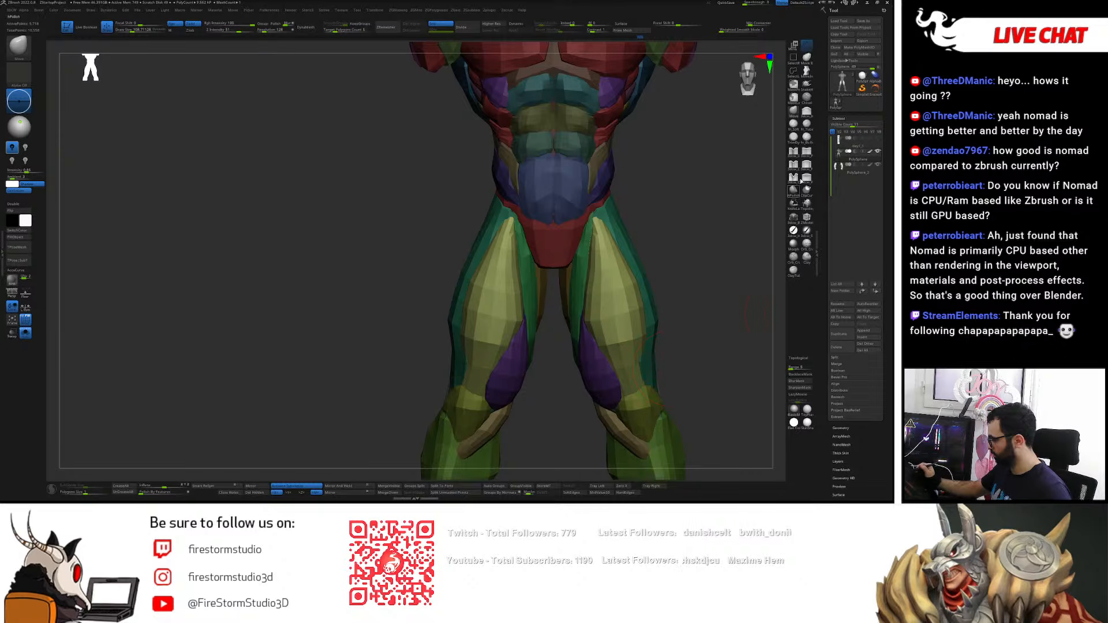
- Sculpt the lower end of the front-thigh muscle just above the kneecap with a different brush
{"action": "left_click", "coordinate": [806, 151]}
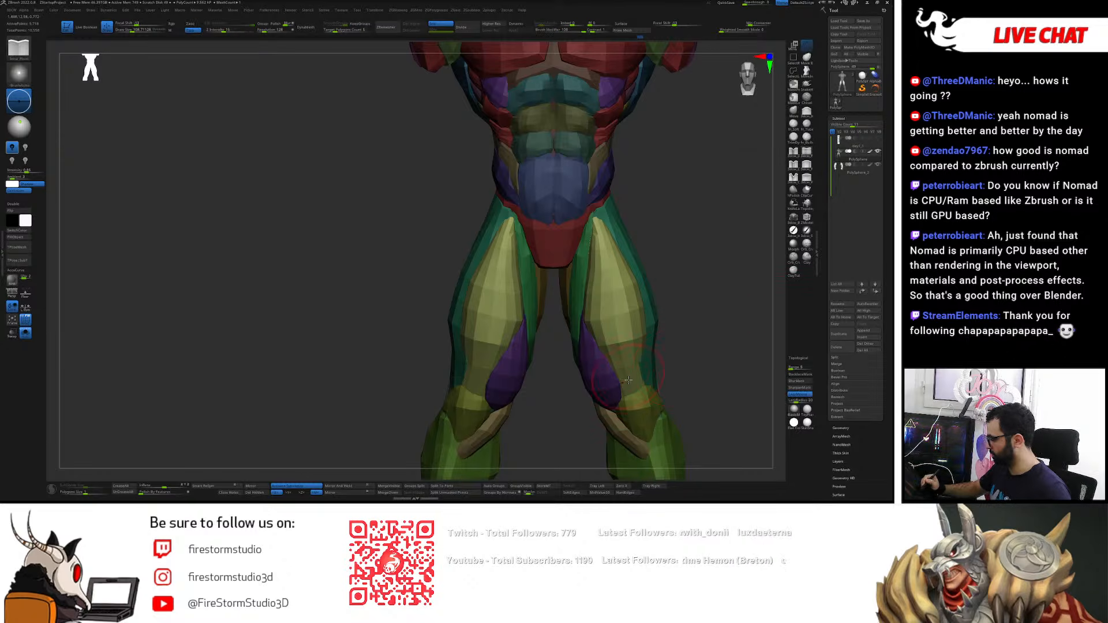
{"action": "left_click_drag", "start_coordinate": [626, 362], "coordinate": [635, 389]}
{"action": "mouse_move", "coordinate": [705, 353]}
{"action": "left_mouse_down"}
{"action": "mouse_move", "coordinate": [680, 346]}
{"action": "mouse_move", "coordinate": [659, 309]}
{"action": "left_mouse_up"}
- Refine the pointed upper tip of the front-thigh muscle near the hip, finishing with the Move brush
{"action": "right_click_drag", "start_coordinate": [612, 226], "coordinate": [607, 247], "text": "ctrl"}
{"action": "key", "text": "b"}
{"action": "key", "text": "m"}
{"action": "key", "text": "v"}
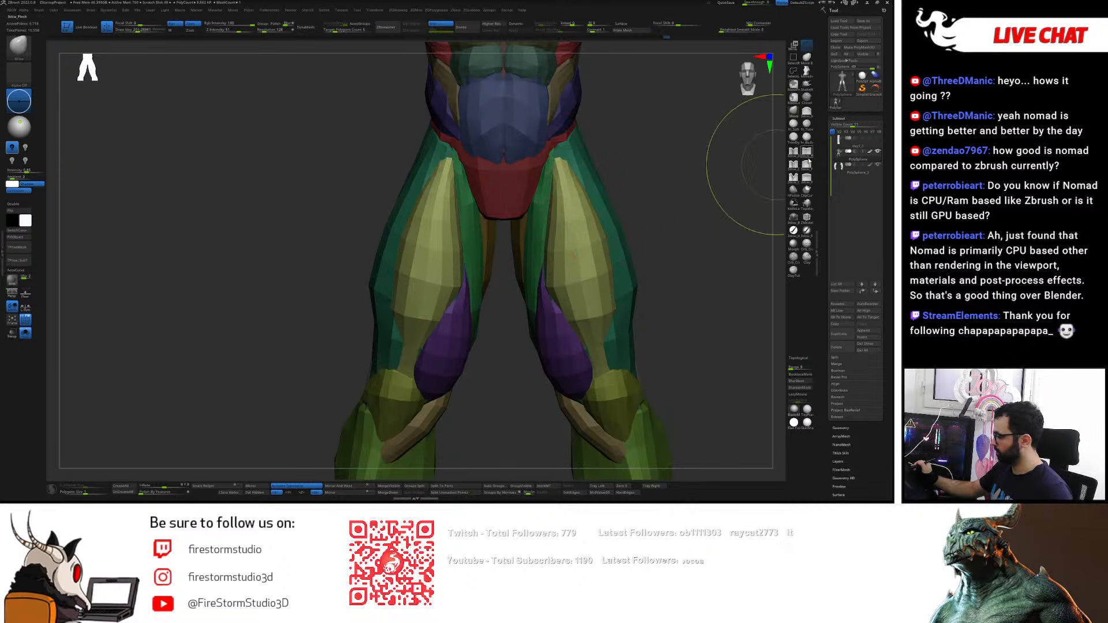
{"action": "left_click", "coordinate": [807, 153]}
{"action": "key", "text": "s"}
{"action": "left_click_drag", "start_coordinate": [568, 183], "coordinate": [562, 172]}
{"action": "right_click_drag", "start_coordinate": [597, 184], "coordinate": [568, 184]}
{"action": "key", "text": "b"}
{"action": "key", "text": "m"}
{"action": "key", "text": "v"}
{"action": "left_click_drag", "start_coordinate": [560, 185], "coordinate": [563, 177]}
{"action": "right_click_drag", "start_coordinate": [563, 177], "coordinate": [580, 177]}
{"action": "left_click_drag", "start_coordinate": [558, 184], "coordinate": [554, 176]}
{"action": "mouse_move", "coordinate": [514, 175]}
{"action": "right_mouse_down"}
{"action": "mouse_move", "coordinate": [556, 172]}
{"action": "mouse_move", "coordinate": [536, 200]}
{"action": "right_mouse_up"}
- Smooth the middle of the front-thigh muscle and adjust its outer contour
{"action": "left_click_drag", "start_coordinate": [595, 248], "coordinate": [598, 266], "text": "shift"}
{"action": "right_click_drag", "start_coordinate": [623, 277], "coordinate": [563, 264]}
{"action": "left_click_drag", "start_coordinate": [582, 260], "coordinate": [588, 259]}
{"action": "mouse_move", "coordinate": [584, 260]}
{"action": "right_mouse_down"}
{"action": "mouse_move", "coordinate": [603, 257]}
{"action": "mouse_move", "coordinate": [574, 260]}
{"action": "mouse_move", "coordinate": [606, 281]}
{"action": "mouse_move", "coordinate": [554, 271]}
{"action": "mouse_move", "coordinate": [550, 334]}
{"action": "mouse_move", "coordinate": [570, 313]}
{"action": "mouse_move", "coordinate": [553, 326]}
{"action": "mouse_move", "coordinate": [548, 314]}
{"action": "right_mouse_up"}
- Fit the lower inner edge of the front-thigh muscle against the purple inner-thigh muscle with a resized Move brush
{"action": "key", "text": "bracketright"}
{"action": "key", "text": "s"}
{"action": "key", "text": "w"}
{"action": "left_click", "coordinate": [552, 346], "text": "ctrl"}
{"action": "key", "text": "q"}
{"action": "key", "text": "s"}
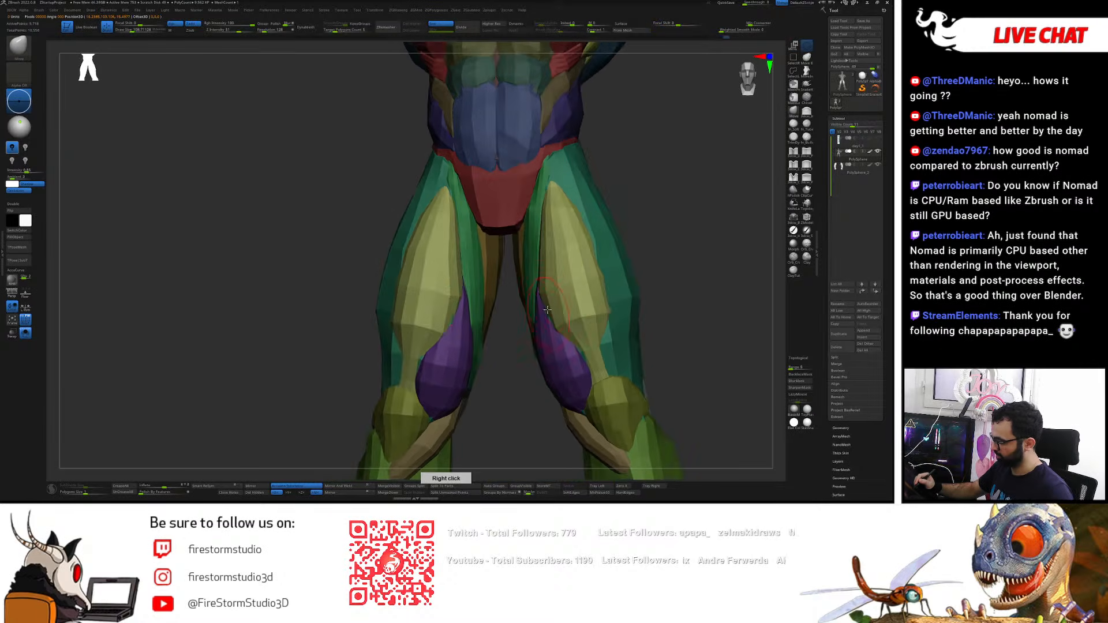
{"action": "key", "text": "s"}
{"action": "left_click_drag", "start_coordinate": [545, 301], "coordinate": [579, 341]}
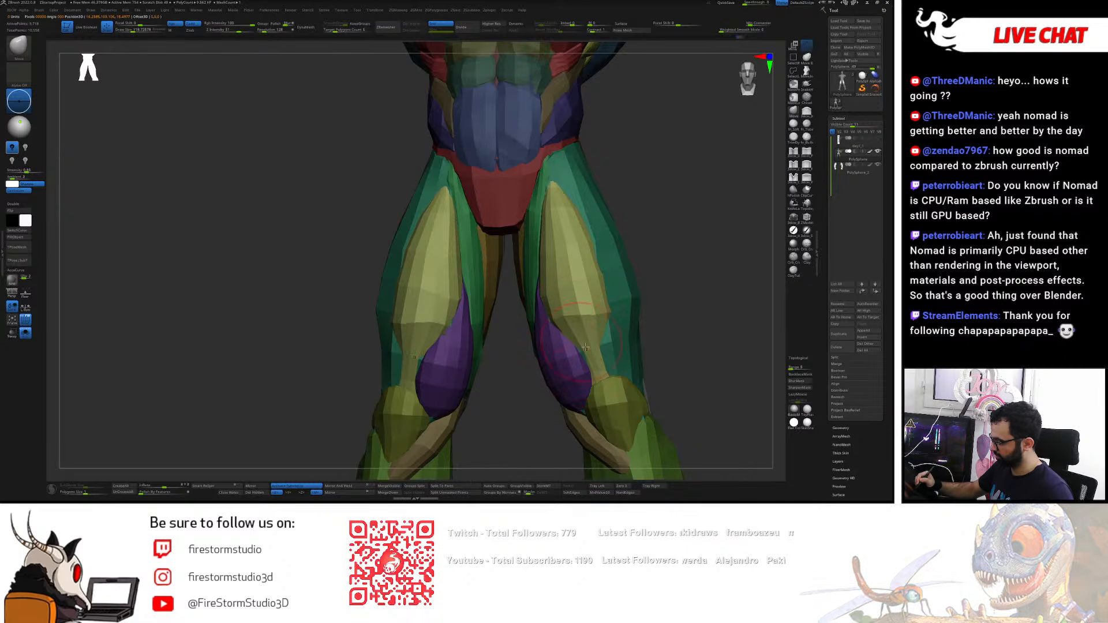
{"action": "right_click_drag", "start_coordinate": [579, 346], "coordinate": [585, 352]}
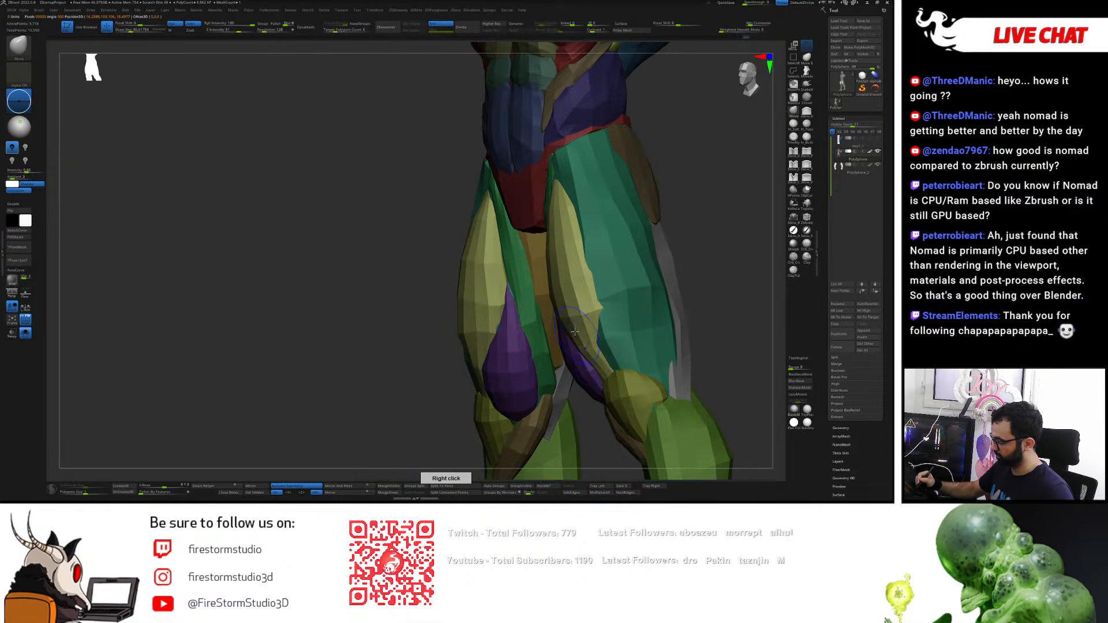
- Mask everything except the purple inner-thigh muscle and refine its shape where it meets the front-thigh muscle
{"action": "right_click_drag", "start_coordinate": [602, 313], "coordinate": [512, 375]}
{"action": "key", "text": "w"}
{"action": "key", "text": "q"}
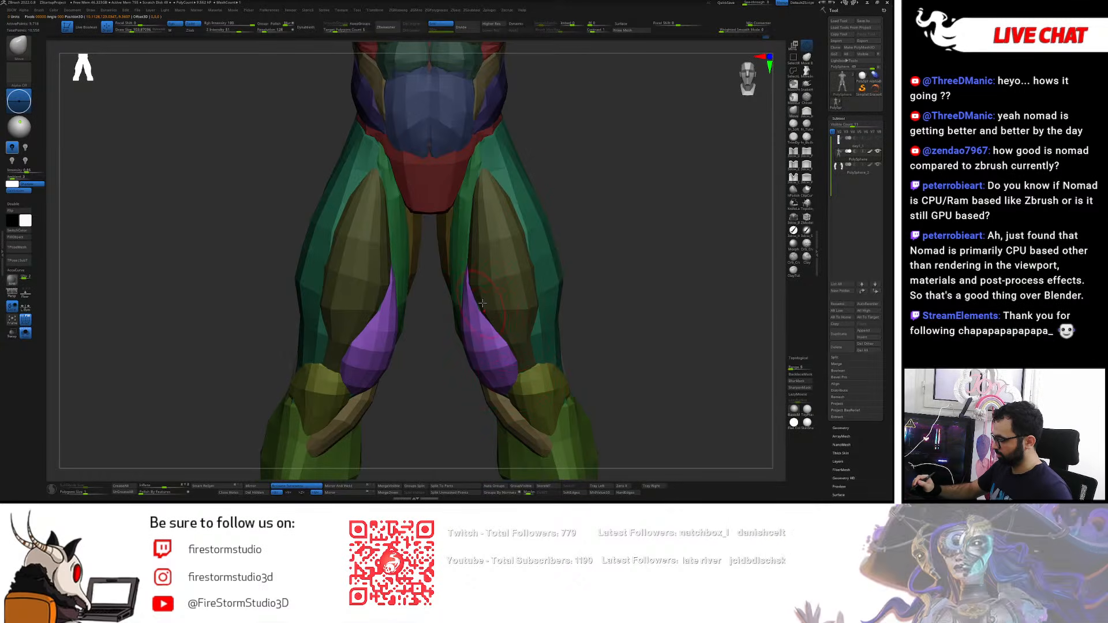
- Mask everything except the front-thigh muscle and adjust its profile and side contours from the side and front
{"action": "key", "text": "w"}
{"action": "left_click", "coordinate": [517, 270], "text": "ctrl"}
{"action": "key", "text": "q"}
{"action": "right_click_drag", "start_coordinate": [505, 278], "coordinate": [494, 247]}
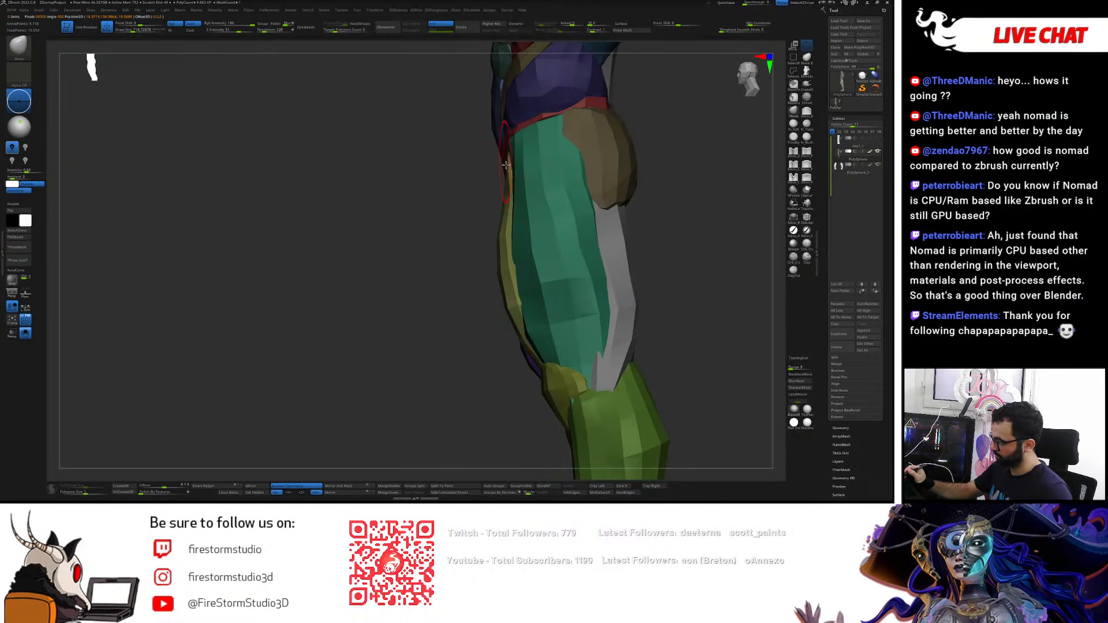
{"action": "mouse_move", "coordinate": [519, 177]}
{"action": "right_mouse_down"}
{"action": "mouse_move", "coordinate": [508, 145]}
{"action": "mouse_move", "coordinate": [537, 253]}
{"action": "right_mouse_up"}
{"action": "key", "text": "s"}
{"action": "left_click_drag", "start_coordinate": [542, 268], "coordinate": [552, 268]}
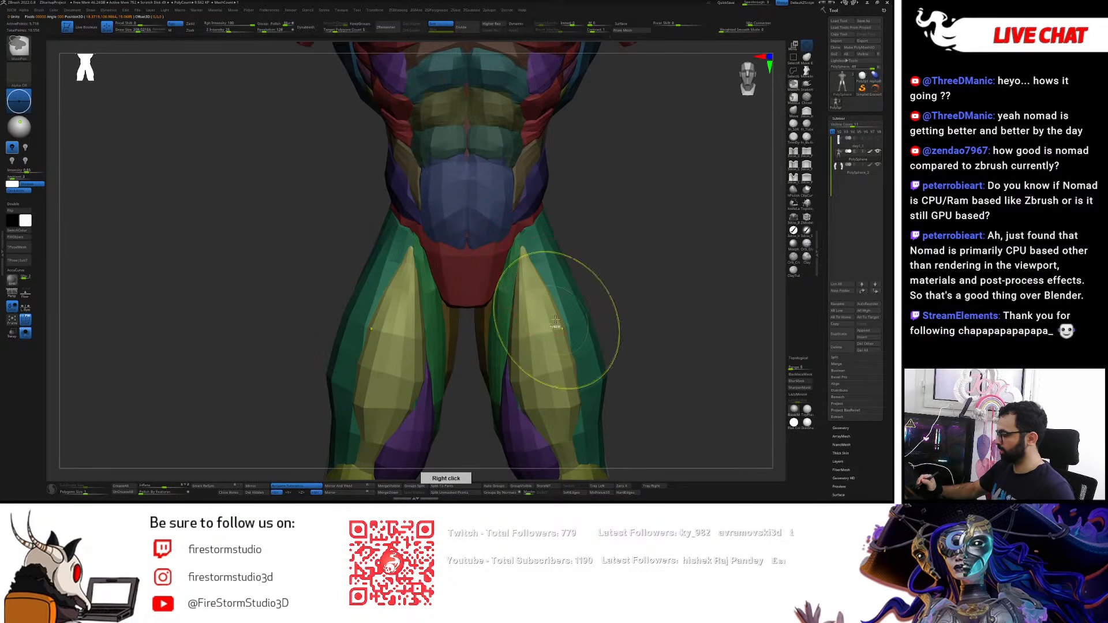
{"action": "mouse_move", "coordinate": [574, 358]}
{"action": "right_mouse_down", "text": "ctrl"}
{"action": "mouse_move", "coordinate": [557, 289]}
{"action": "mouse_move", "coordinate": [613, 324]}
{"action": "mouse_move", "coordinate": [570, 380]}
{"action": "mouse_move", "coordinate": [635, 334]}
{"action": "right_mouse_up", "text": "ctrl"}
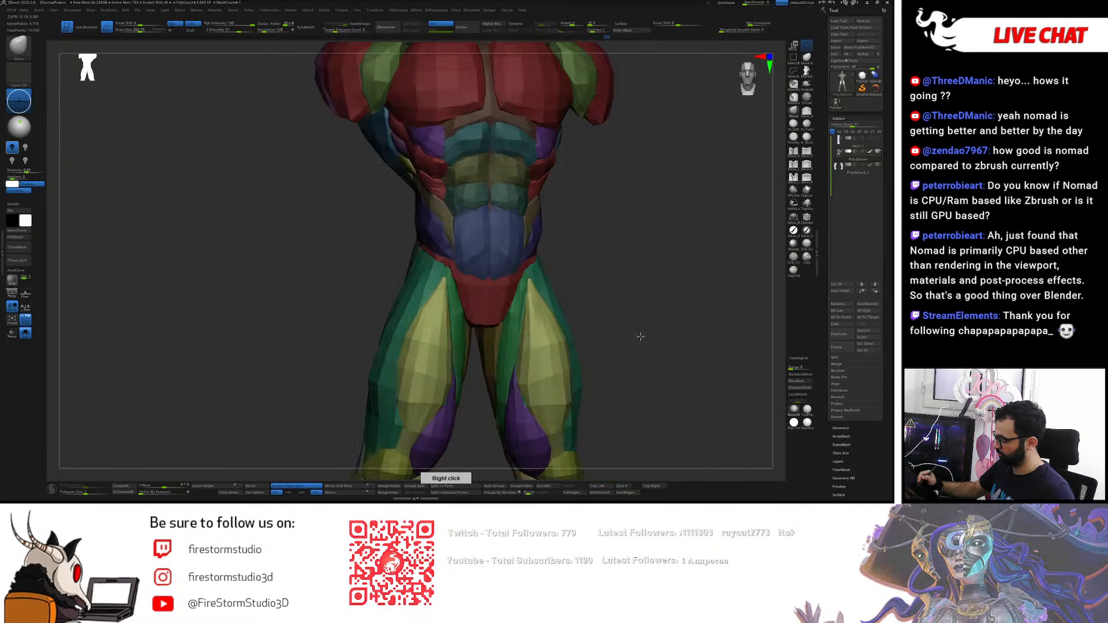
{"action": "left_click_drag", "start_coordinate": [525, 377], "coordinate": [534, 374]}
{"action": "right_click_drag", "start_coordinate": [627, 333], "coordinate": [612, 335]}
- Mask everything except the teal outer-thigh muscle for editing with the Move brush
{"action": "key", "text": "w"}
{"action": "left_click", "coordinate": [592, 371], "text": "ctrl"}
{"action": "left_click_drag", "start_coordinate": [674, 333], "coordinate": [636, 289]}
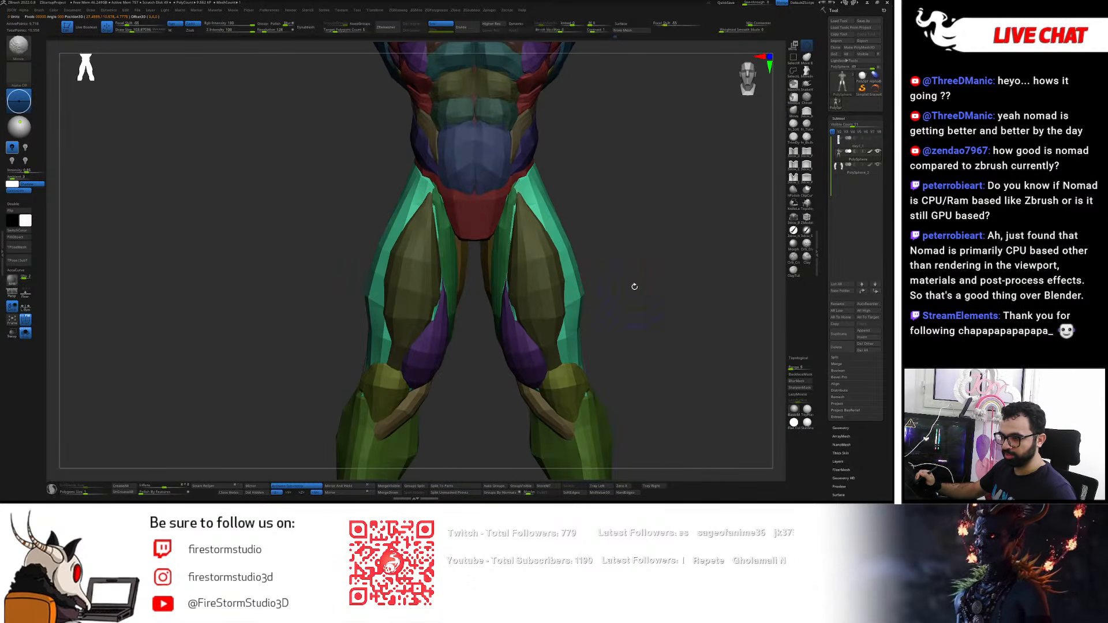
{"action": "key", "text": "w"}
{"action": "key", "text": "q"}
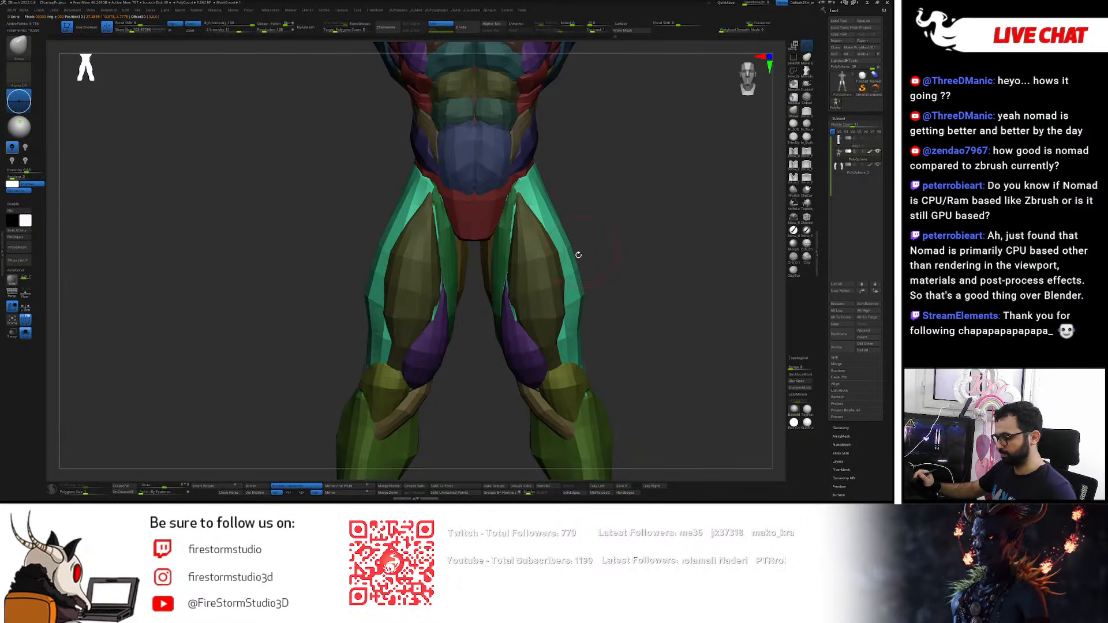
- Try to smooth and reshape the teal outer-thigh muscle, including its upper end at the hip
{"action": "left_click_drag", "start_coordinate": [511, 310], "coordinate": [494, 313], "text": "shift"}
{"action": "key", "text": "ctrl+z"}
{"action": "key", "text": "s"}
{"action": "left_click", "coordinate": [499, 303]}
{"action": "mouse_move", "coordinate": [488, 341]}
{"action": "right_mouse_down"}
{"action": "mouse_move", "coordinate": [537, 364]}
{"action": "mouse_move", "coordinate": [496, 374]}
{"action": "right_mouse_up"}
{"action": "key", "text": "ctrl+z"}
{"action": "key", "text": "ctrl+z"}
{"action": "key", "text": "ctrl+z"}
{"action": "right_click_drag", "start_coordinate": [514, 309], "coordinate": [518, 340]}
{"action": "right_click_drag", "start_coordinate": [511, 217], "coordinate": [577, 205]}
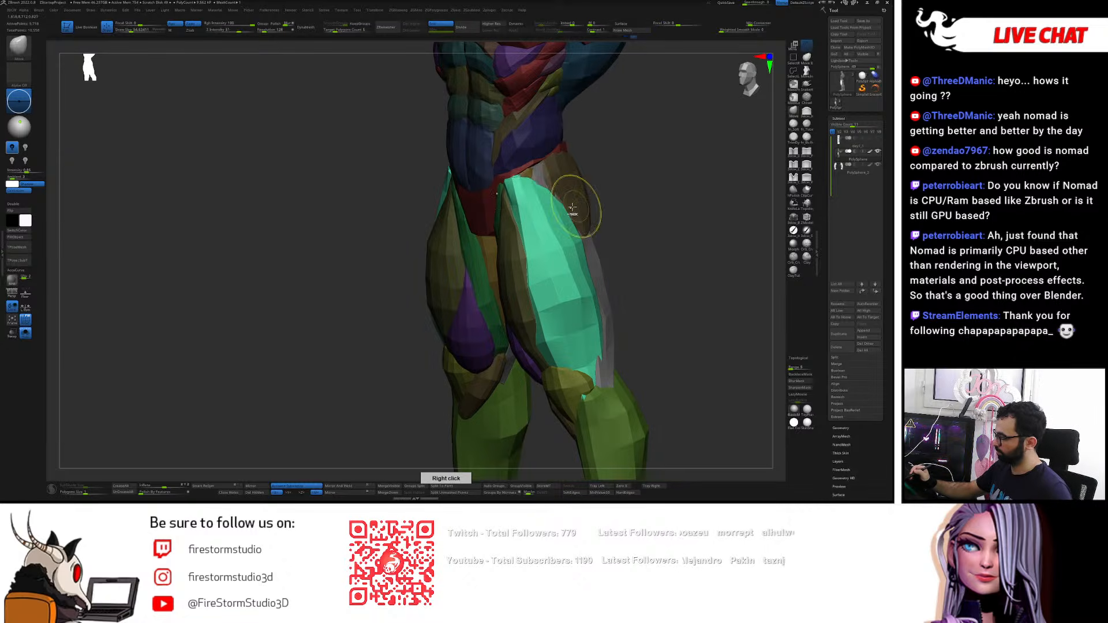
{"action": "key", "text": "ctrl+z"}
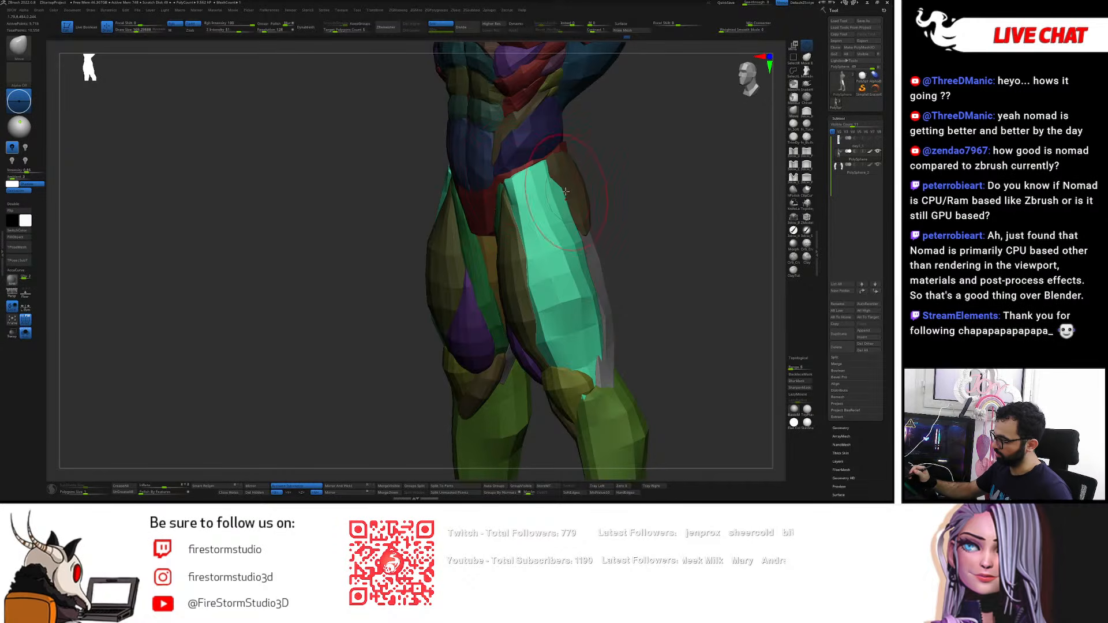
- Show only the teal outer-thigh muscles, smooth their inner surfaces, and restore the full body's visibility
{"action": "mouse_move", "coordinate": [525, 189]}
{"action": "right_mouse_down"}
{"action": "mouse_move", "coordinate": [595, 242]}
{"action": "mouse_move", "coordinate": [577, 283]}
{"action": "mouse_move", "coordinate": [583, 312]}
{"action": "mouse_move", "coordinate": [612, 343]}
{"action": "right_mouse_up"}
{"action": "left_click", "coordinate": [594, 302], "text": "ctrl+shift"}
{"action": "left_click", "coordinate": [599, 290], "text": "ctrl+shift"}
{"action": "left_click", "coordinate": [597, 290], "text": "ctrl+shift"}
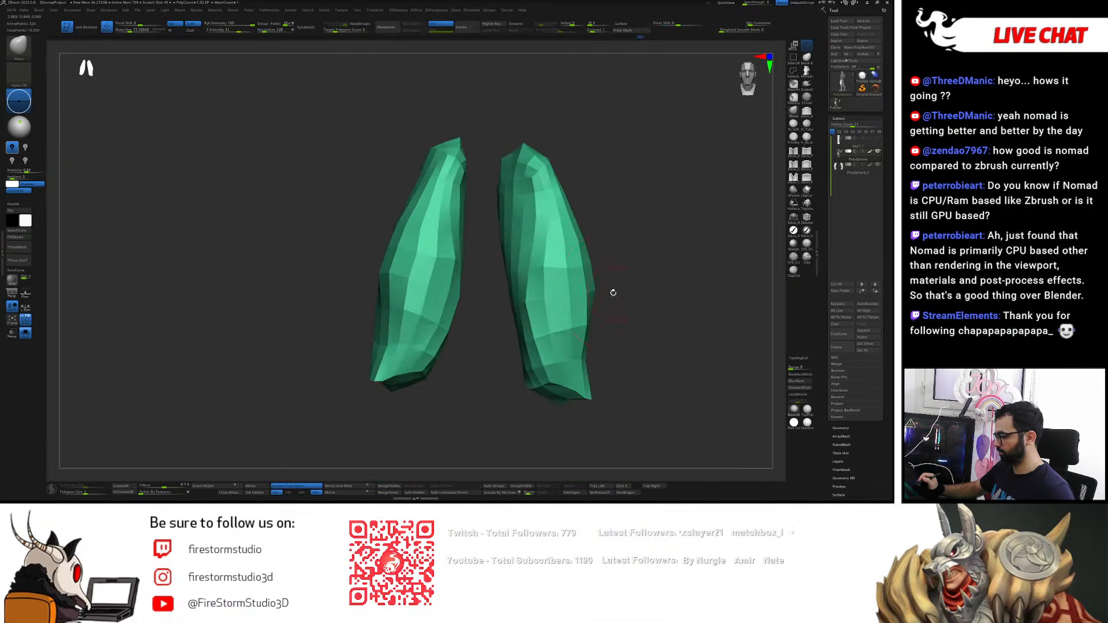
{"action": "mouse_move", "coordinate": [538, 254]}
{"action": "left_mouse_down", "text": "shift"}
{"action": "mouse_move", "coordinate": [520, 338]}
{"action": "mouse_move", "coordinate": [534, 352]}
{"action": "mouse_move", "coordinate": [522, 230]}
{"action": "mouse_move", "coordinate": [551, 329]}
{"action": "left_mouse_up", "text": "shift"}
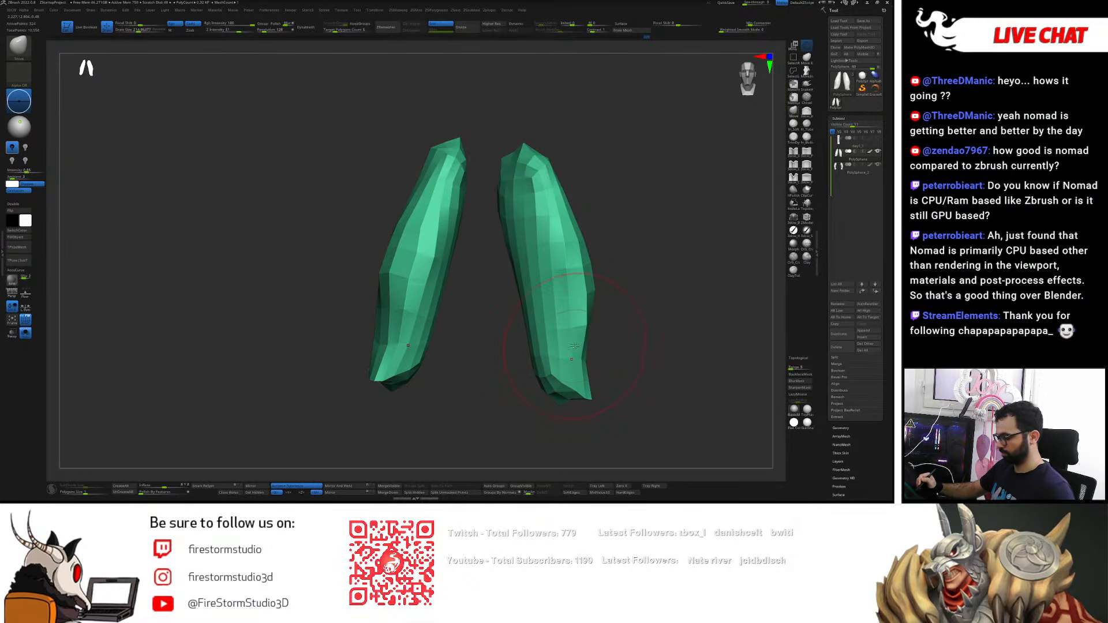
{"action": "left_click", "coordinate": [626, 288], "text": "ctrl+shift"}
{"action": "left_click_drag", "start_coordinate": [638, 289], "coordinate": [581, 337]}
- Pull the lower end of the teal outer-thigh muscle into a narrow tip running beside the kneecap
{"action": "mouse_move", "coordinate": [540, 284]}
{"action": "right_mouse_down"}
{"action": "mouse_move", "coordinate": [541, 383]}
{"action": "mouse_move", "coordinate": [534, 363]}
{"action": "mouse_move", "coordinate": [546, 372]}
{"action": "right_mouse_up"}
{"action": "key", "text": "s"}
{"action": "left_click_drag", "start_coordinate": [546, 372], "coordinate": [536, 371]}
{"action": "right_click_drag", "start_coordinate": [557, 353], "coordinate": [535, 322]}
{"action": "mouse_move", "coordinate": [526, 363]}
{"action": "right_mouse_down"}
{"action": "mouse_move", "coordinate": [507, 386]}
{"action": "mouse_move", "coordinate": [530, 340]}
{"action": "mouse_move", "coordinate": [547, 361]}
{"action": "mouse_move", "coordinate": [561, 356]}
{"action": "mouse_move", "coordinate": [553, 363]}
{"action": "mouse_move", "coordinate": [570, 386]}
{"action": "mouse_move", "coordinate": [609, 369]}
{"action": "right_mouse_up"}
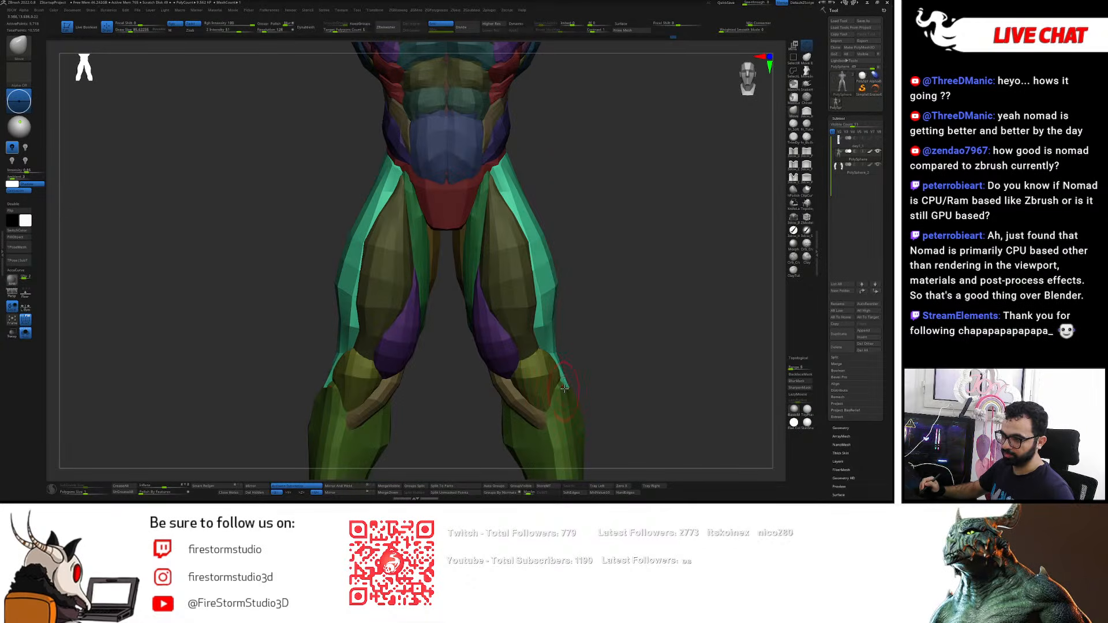
{"action": "right_click_drag", "start_coordinate": [566, 383], "coordinate": [574, 381]}
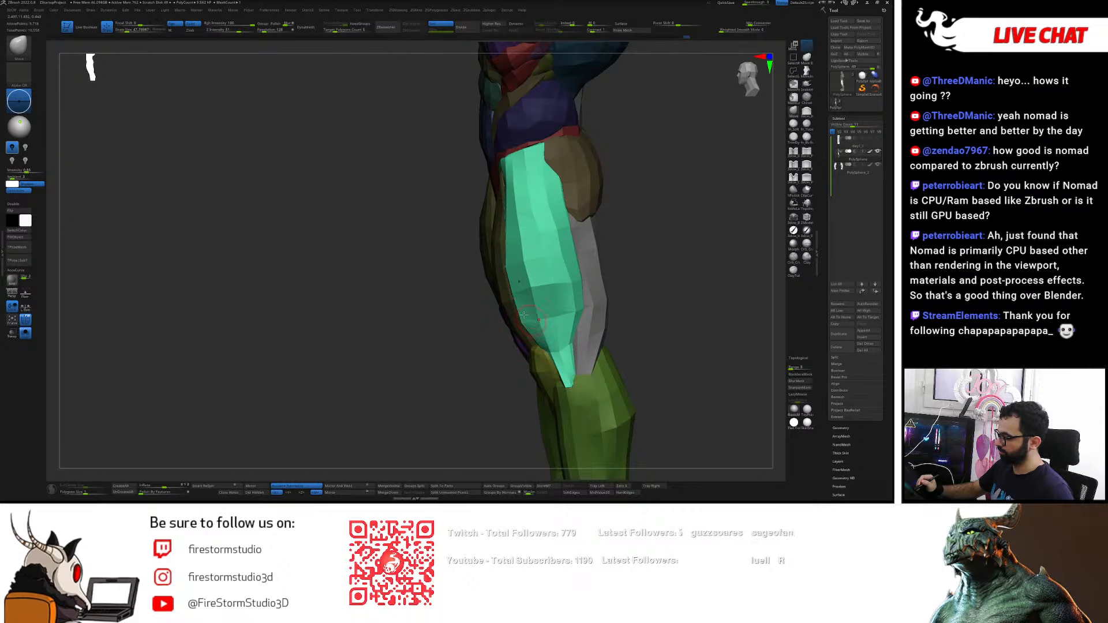
- Refine the lower front edge of the teal outer-thigh muscle above the knee from the side and front
{"action": "right_click_drag", "start_coordinate": [511, 276], "coordinate": [522, 324]}
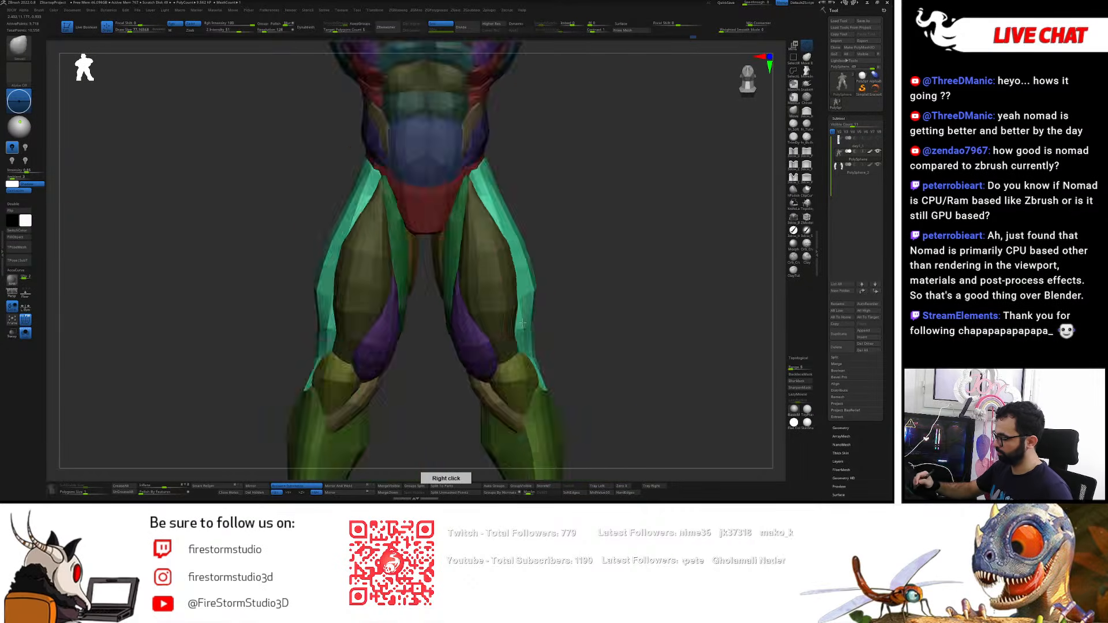
{"action": "left_click", "coordinate": [500, 296], "text": "ctrl+shift"}
{"action": "left_click", "coordinate": [576, 250], "text": "ctrl+shift"}
{"action": "right_click_drag", "start_coordinate": [577, 250], "coordinate": [571, 263]}
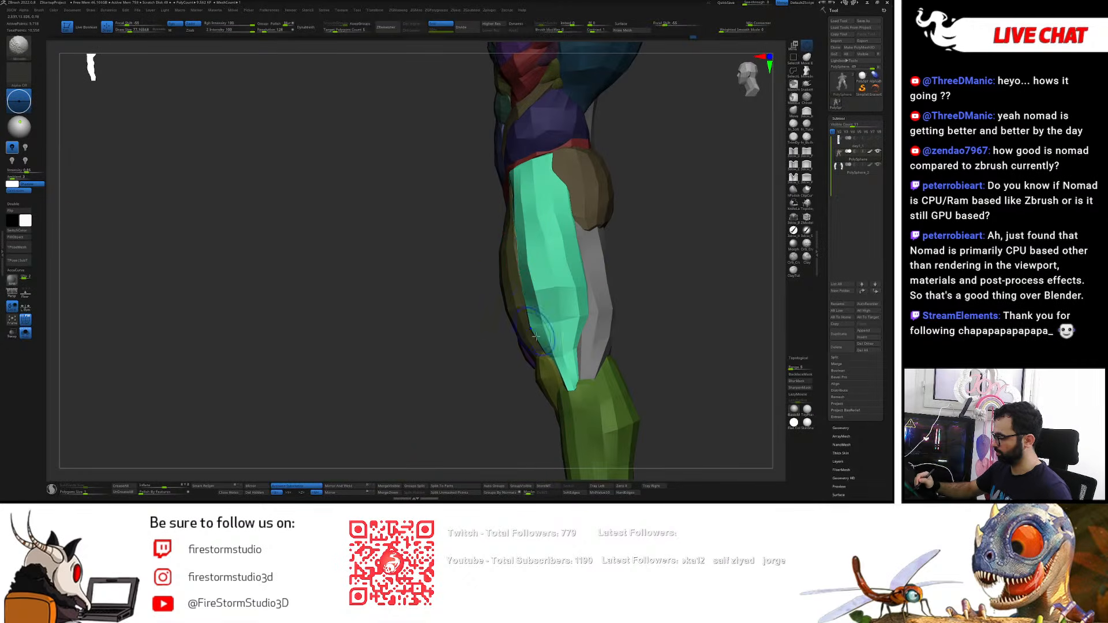
- Duplicate the gluteal muscle slightly outward, clear the mask, and give the copy its own polygroup
{"action": "right_click_drag", "start_coordinate": [655, 218], "coordinate": [572, 263]}
{"action": "key", "text": "w"}
{"action": "left_click_drag", "start_coordinate": [559, 271], "coordinate": [542, 272], "text": "ctrl"}
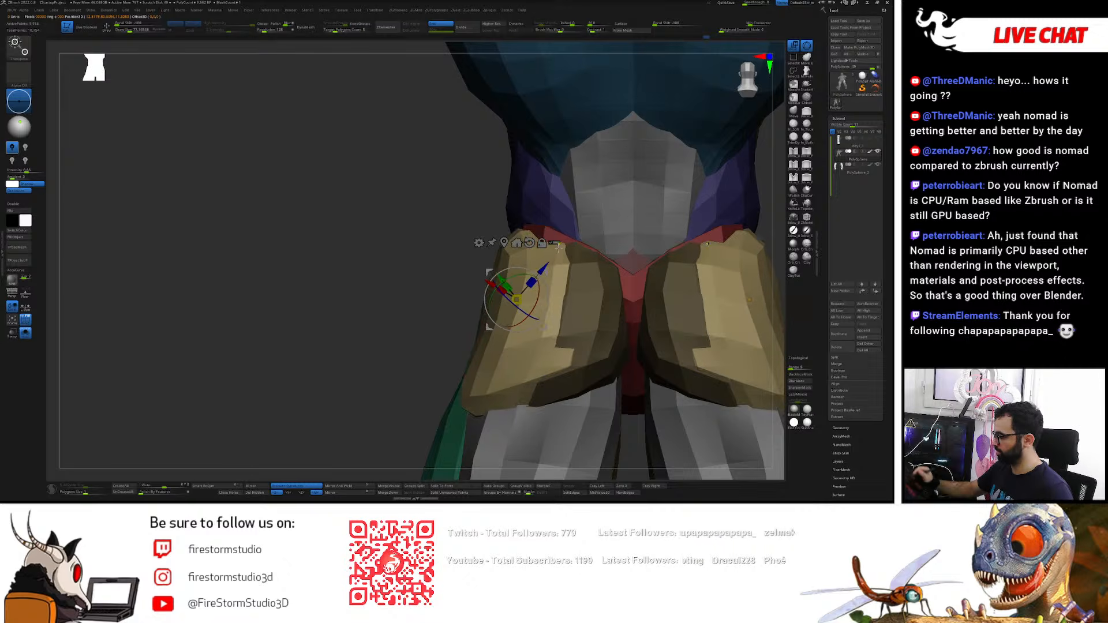
{"action": "key", "text": "q"}
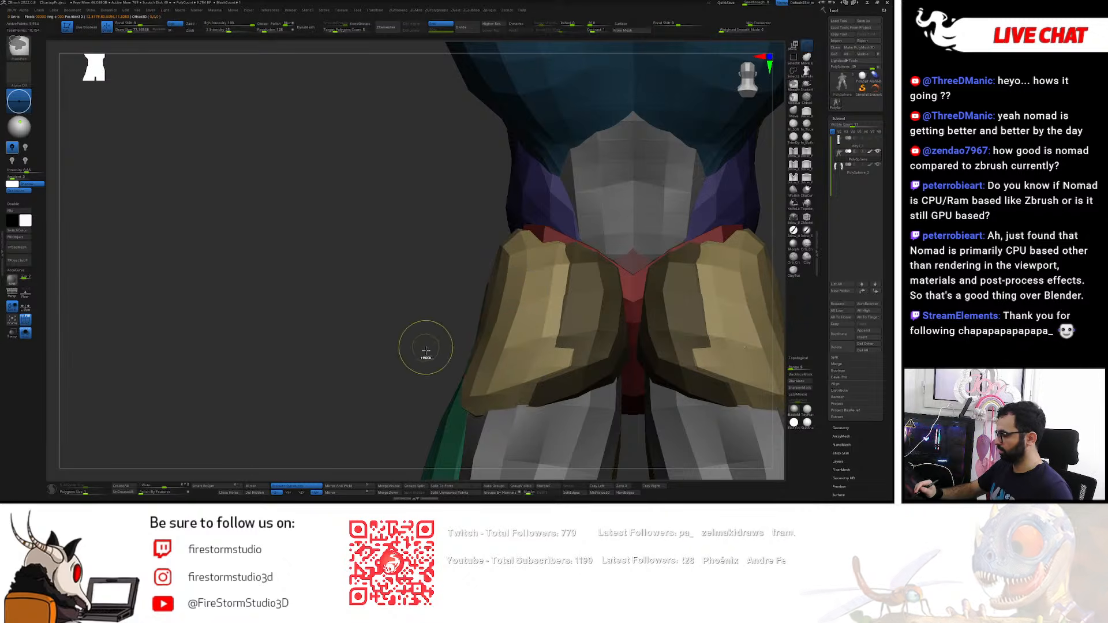
{"action": "left_click", "coordinate": [433, 363], "text": "ctrl"}
{"action": "key", "text": "ctrl+w"}
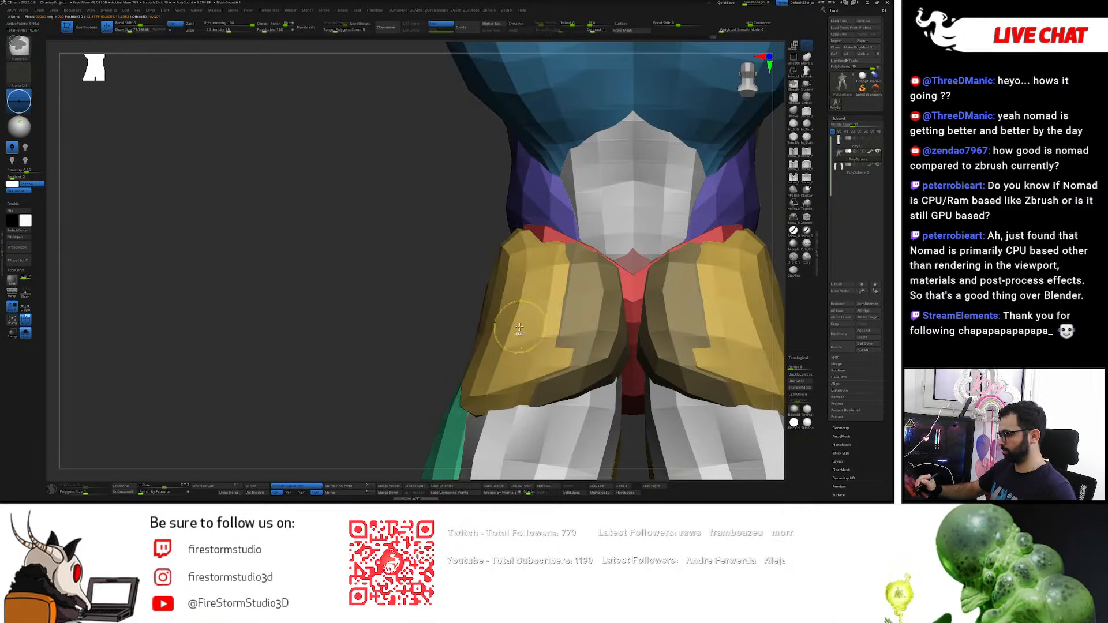
- Mask everything except the duplicated gluteal muscle and smooth it down into a small oval on the side of the hip
{"action": "key", "text": "w"}
{"action": "left_click", "coordinate": [519, 323], "text": "ctrl"}
{"action": "key", "text": "q"}
{"action": "mouse_move", "coordinate": [456, 312]}
{"action": "right_mouse_down"}
{"action": "mouse_move", "coordinate": [578, 297]}
{"action": "mouse_move", "coordinate": [507, 317]}
{"action": "mouse_move", "coordinate": [578, 341]}
{"action": "right_mouse_up"}
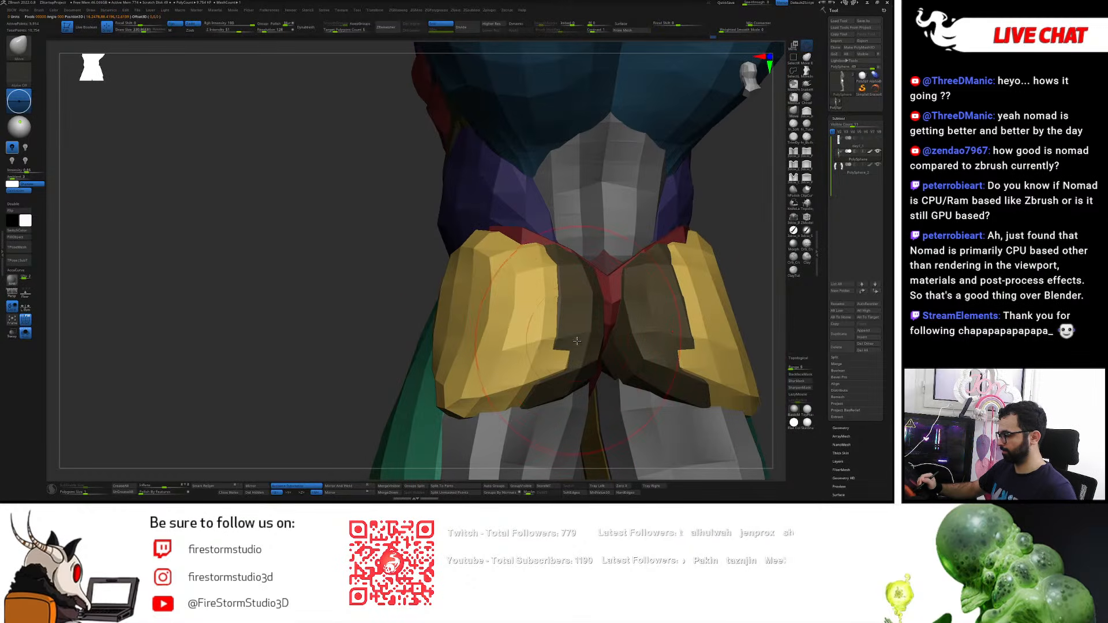
{"action": "left_click_drag", "start_coordinate": [578, 348], "coordinate": [558, 338], "text": "shift"}
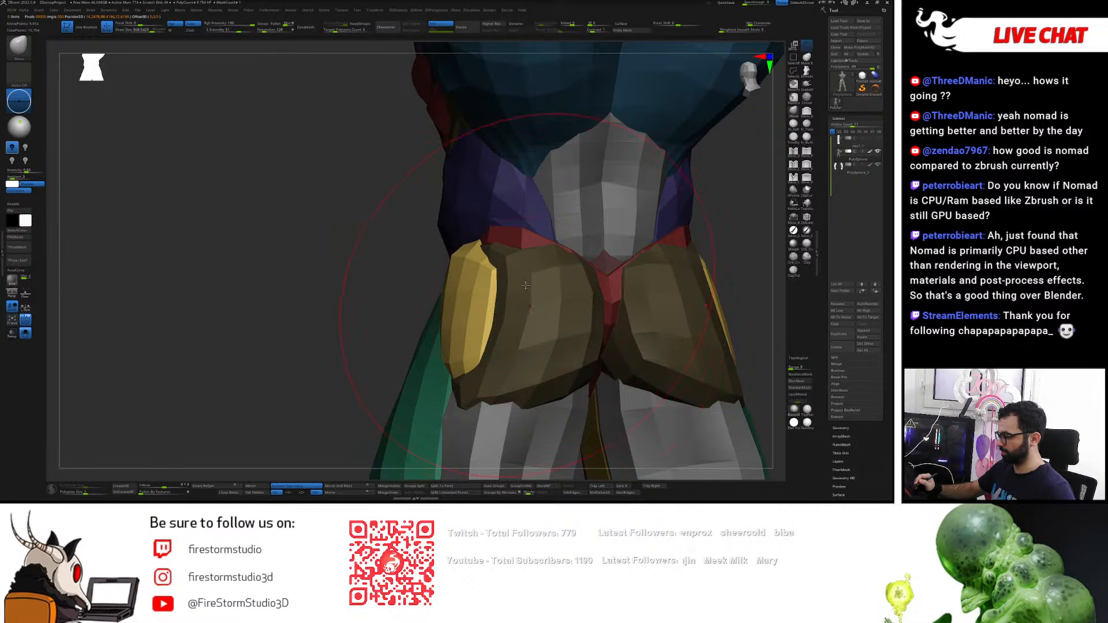
{"action": "right_click_drag", "start_coordinate": [526, 295], "coordinate": [491, 314]}
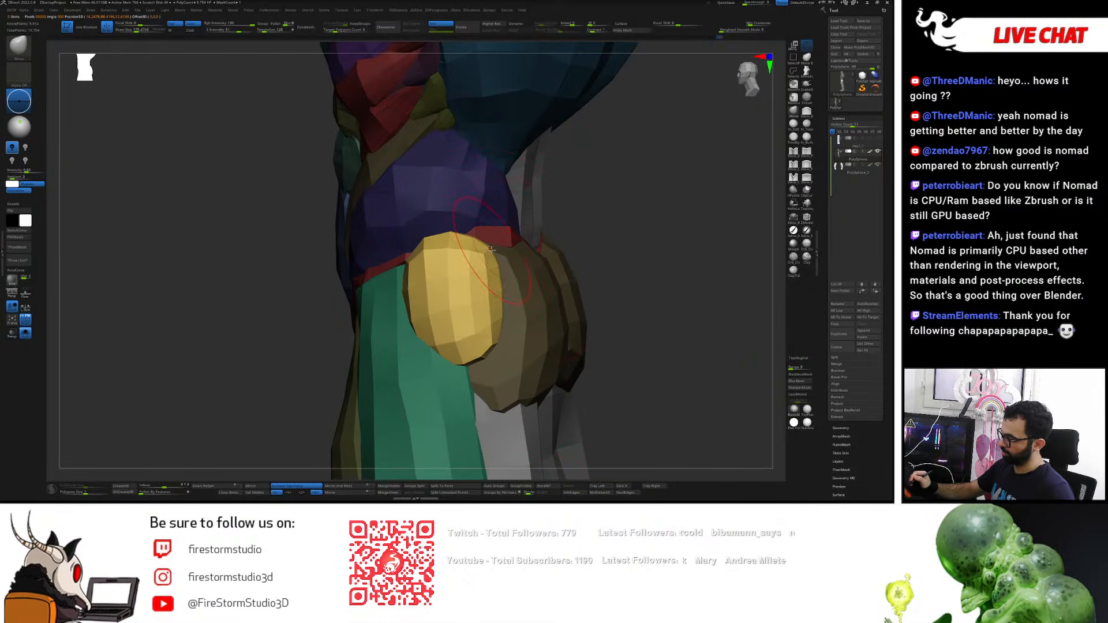
- Reshape the yellow side-hip muscle to follow the waistline and taper downward between the outer thigh and glute
{"action": "right_click_drag", "start_coordinate": [503, 235], "coordinate": [578, 239]}
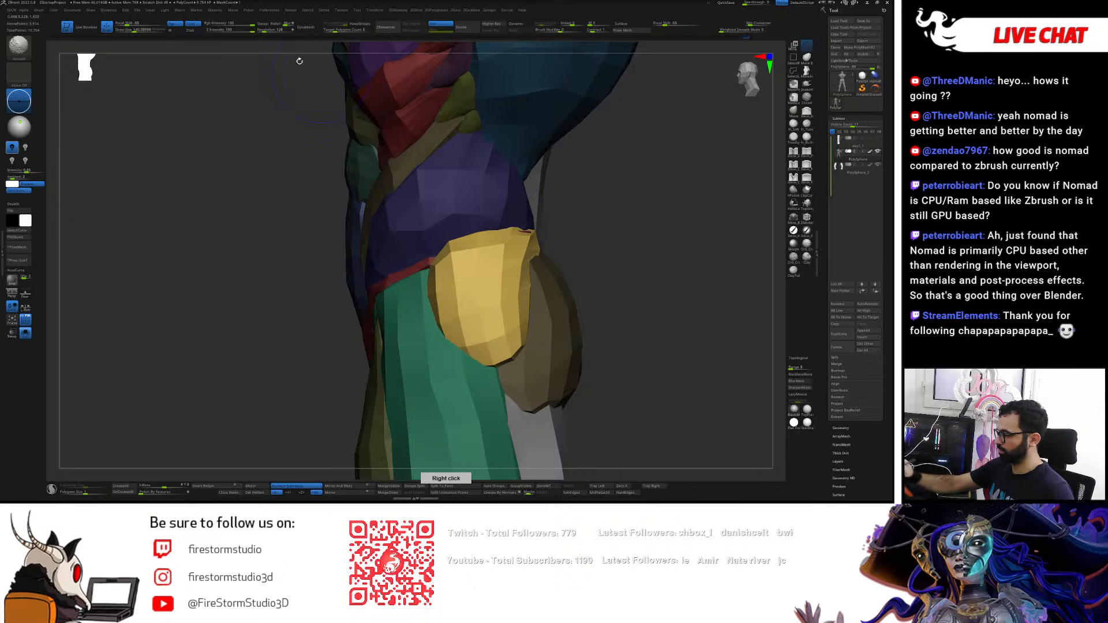
{"action": "mouse_move", "coordinate": [504, 244]}
{"action": "right_mouse_down"}
{"action": "mouse_move", "coordinate": [440, 283]}
{"action": "mouse_move", "coordinate": [475, 265]}
{"action": "right_mouse_up"}
{"action": "left_click_drag", "start_coordinate": [436, 263], "coordinate": [426, 267]}
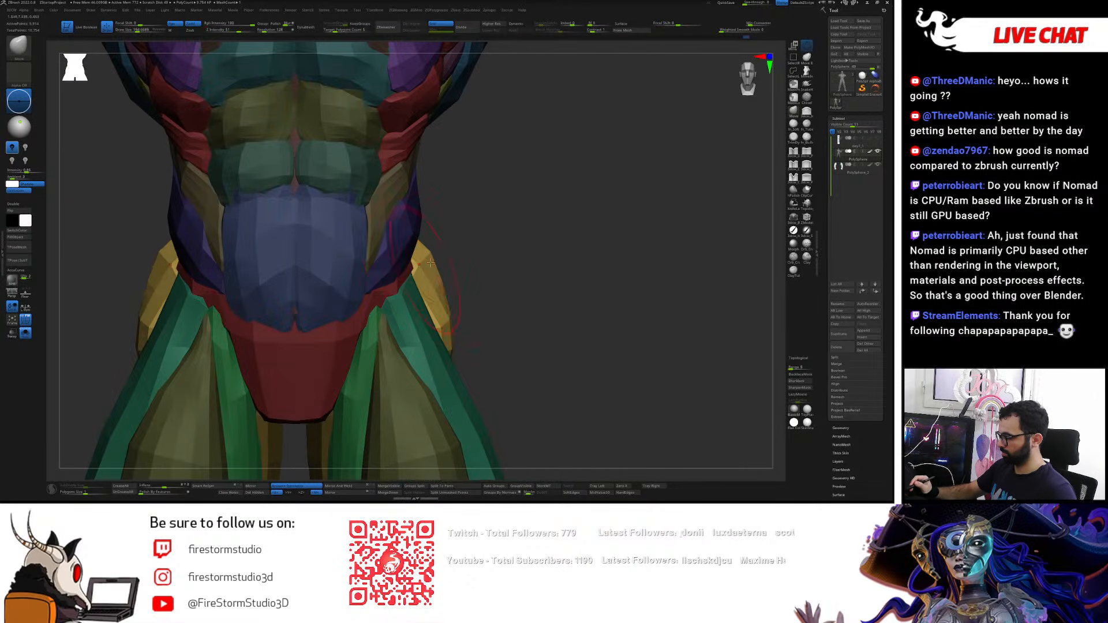
{"action": "mouse_move", "coordinate": [479, 305]}
{"action": "right_mouse_down"}
{"action": "mouse_move", "coordinate": [401, 346]}
{"action": "mouse_move", "coordinate": [399, 323]}
{"action": "mouse_move", "coordinate": [448, 325]}
{"action": "mouse_move", "coordinate": [462, 306]}
{"action": "right_mouse_up"}
{"action": "key", "text": "s"}
{"action": "left_click_drag", "start_coordinate": [437, 289], "coordinate": [443, 289]}
{"action": "right_click_drag", "start_coordinate": [404, 317], "coordinate": [462, 321]}
{"action": "key", "text": "s"}
{"action": "left_click", "coordinate": [462, 321]}
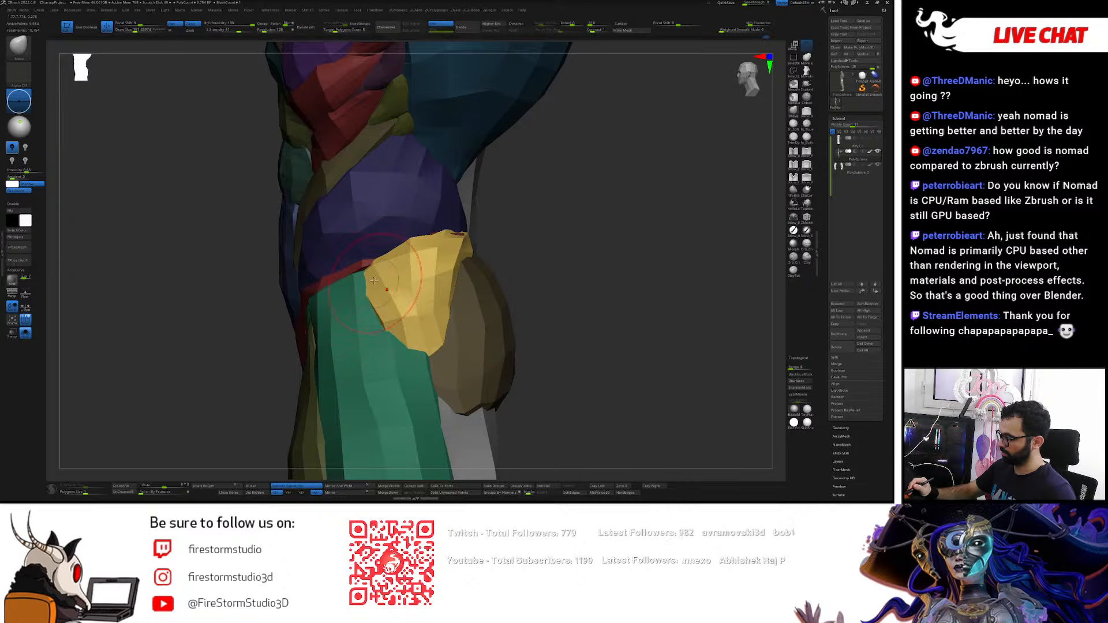
- Mask everything except the brown glute and reshape its upper edge along the waistline from the side and back
{"action": "mouse_move", "coordinate": [362, 272]}
{"action": "right_mouse_down"}
{"action": "mouse_move", "coordinate": [440, 262]}
{"action": "mouse_move", "coordinate": [434, 244]}
{"action": "mouse_move", "coordinate": [461, 260]}
{"action": "mouse_move", "coordinate": [458, 279]}
{"action": "mouse_move", "coordinate": [496, 298]}
{"action": "mouse_move", "coordinate": [448, 299]}
{"action": "mouse_move", "coordinate": [438, 287]}
{"action": "right_mouse_up"}
{"action": "key", "text": "w"}
{"action": "left_click", "coordinate": [496, 299], "text": "ctrl"}
{"action": "key", "text": "q"}
{"action": "key", "text": "s"}
{"action": "left_click_drag", "start_coordinate": [410, 269], "coordinate": [448, 253]}
{"action": "right_click_drag", "start_coordinate": [448, 253], "coordinate": [454, 265]}
{"action": "key", "text": "s"}
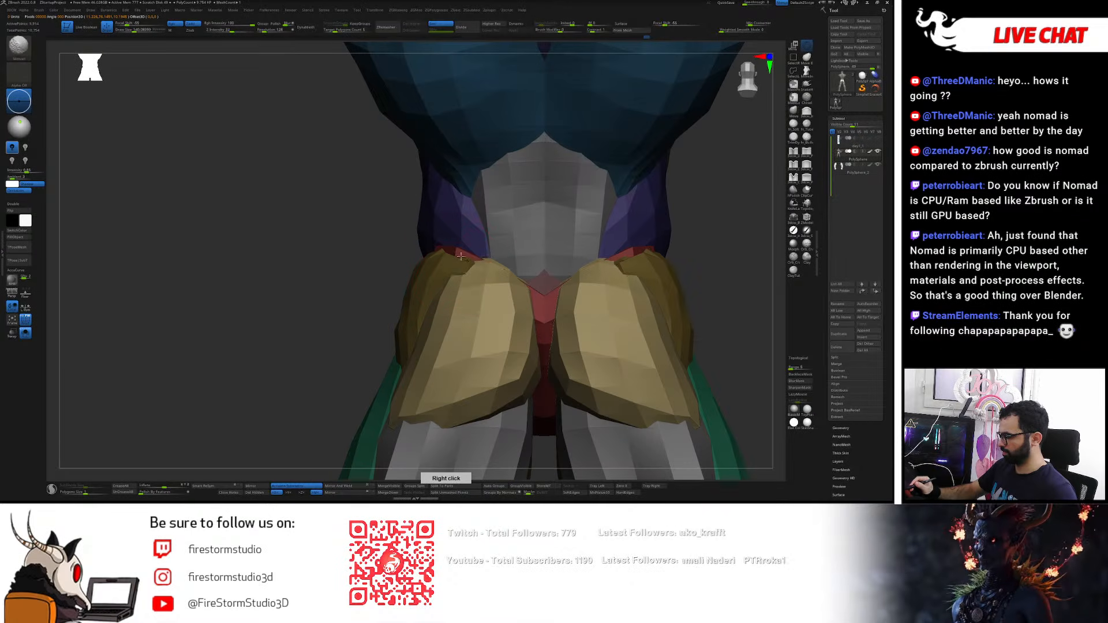
{"action": "mouse_move", "coordinate": [486, 258]}
{"action": "left_mouse_down"}
{"action": "mouse_move", "coordinate": [469, 252]}
{"action": "mouse_move", "coordinate": [482, 249]}
{"action": "left_mouse_up"}
{"action": "key", "text": "s"}
{"action": "left_click_drag", "start_coordinate": [497, 259], "coordinate": [493, 263]}
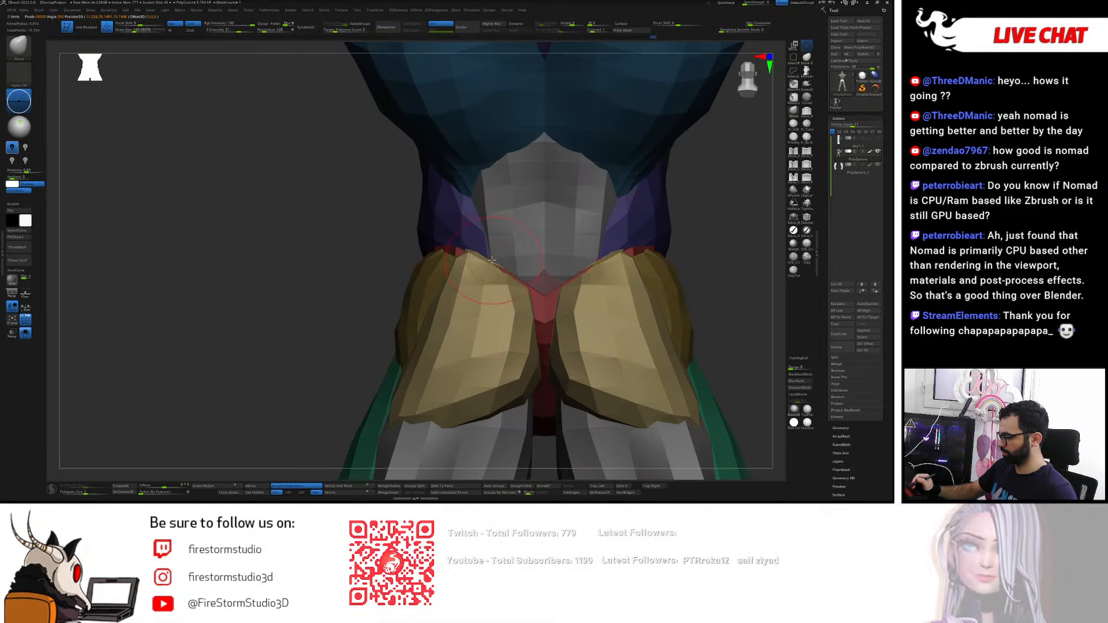
- Switch the mask to free the yellow side-hip muscle and extend its upper front corner forward along the waistline
{"action": "right_click_drag", "start_coordinate": [490, 264], "coordinate": [463, 247]}
{"action": "key", "text": "ctrl+i"}
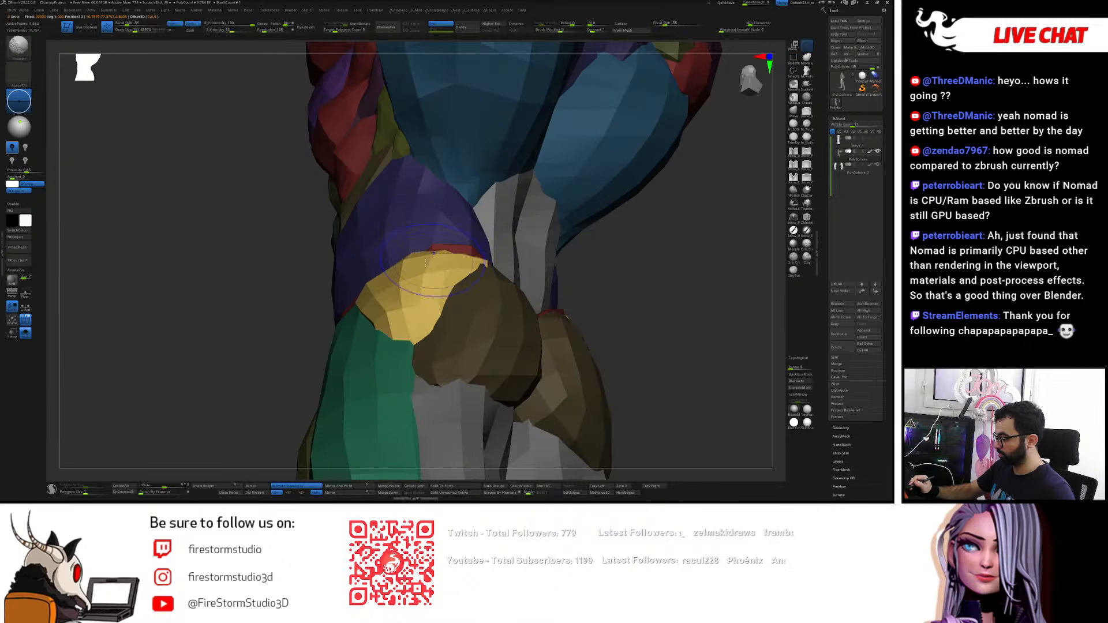
{"action": "right_click_drag", "start_coordinate": [422, 303], "coordinate": [410, 243]}
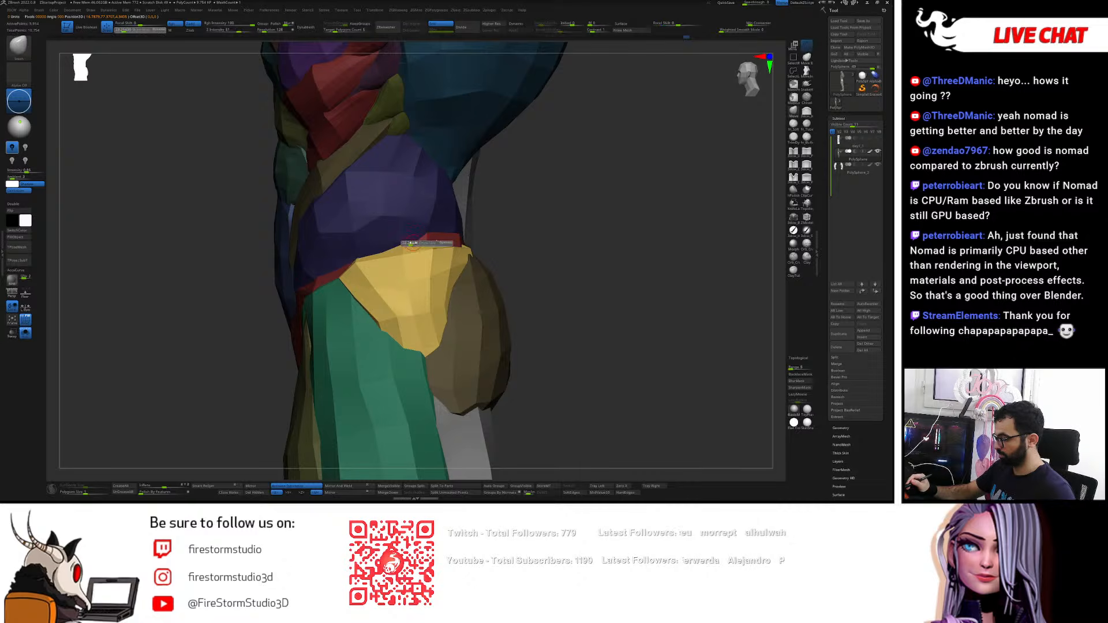
{"action": "right_click_drag", "start_coordinate": [375, 320], "coordinate": [566, 334]}
{"action": "right_click_drag", "start_coordinate": [698, 317], "coordinate": [519, 277], "text": "ctrl"}
{"action": "right_click_drag", "start_coordinate": [519, 277], "coordinate": [626, 275]}
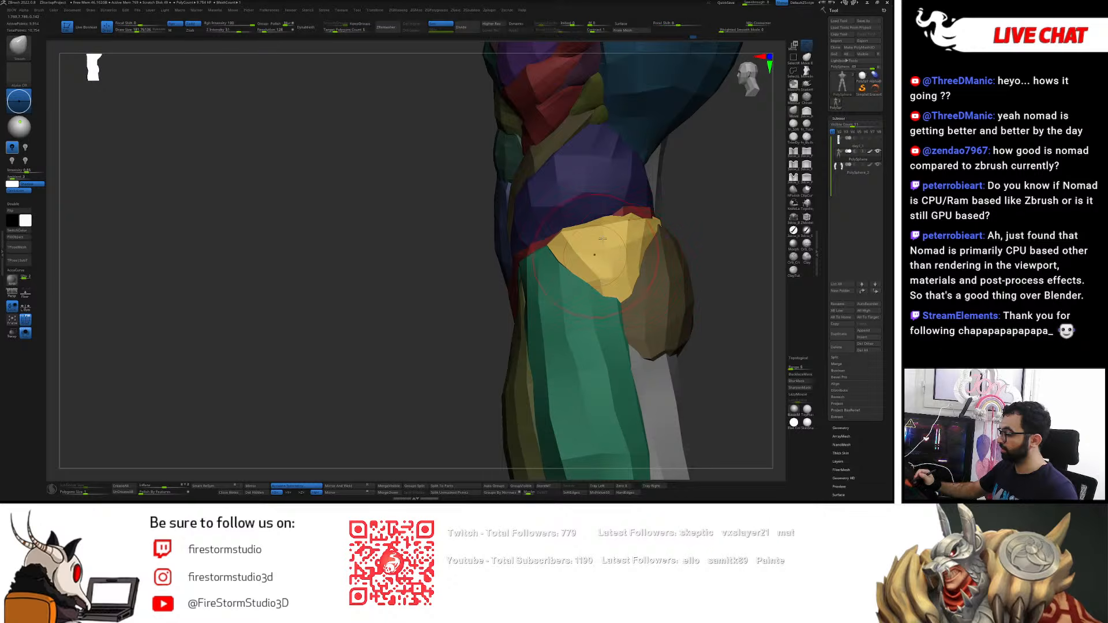
- Duplicate the yellow side-hip muscle forward and position the copy at the front of the hip above the outer thigh
{"action": "key", "text": "w"}
{"action": "left_click_drag", "start_coordinate": [657, 225], "coordinate": [611, 234], "text": "ctrl"}
{"action": "left_click_drag", "start_coordinate": [575, 271], "coordinate": [555, 275]}
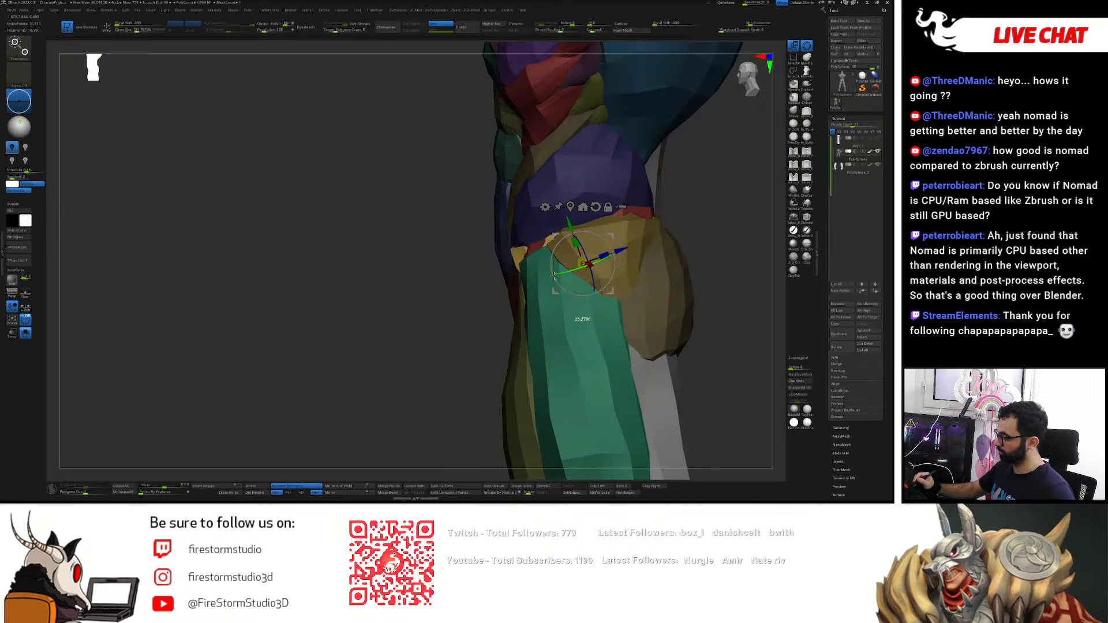
{"action": "right_click_drag", "start_coordinate": [604, 247], "coordinate": [701, 254], "text": "shift"}
{"action": "left_click_drag", "start_coordinate": [768, 266], "coordinate": [780, 268]}
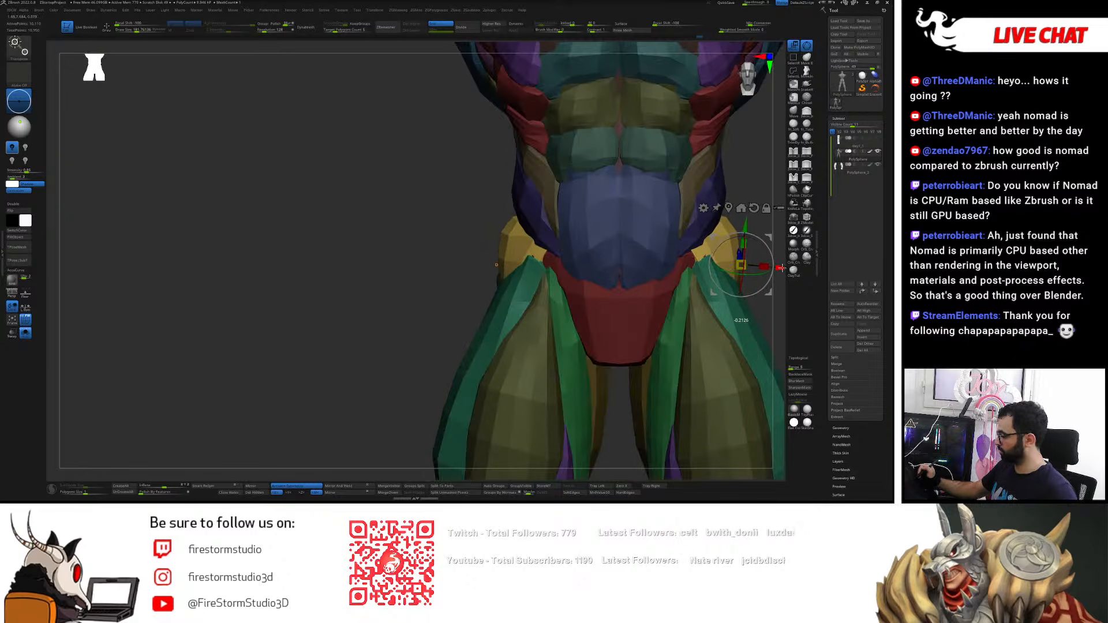
{"action": "mouse_move", "coordinate": [496, 265]}
{"action": "right_mouse_down"}
{"action": "mouse_move", "coordinate": [616, 224]}
{"action": "mouse_move", "coordinate": [626, 193]}
{"action": "right_mouse_up"}
{"action": "left_click_drag", "start_coordinate": [642, 168], "coordinate": [629, 181]}
{"action": "key", "text": "q"}
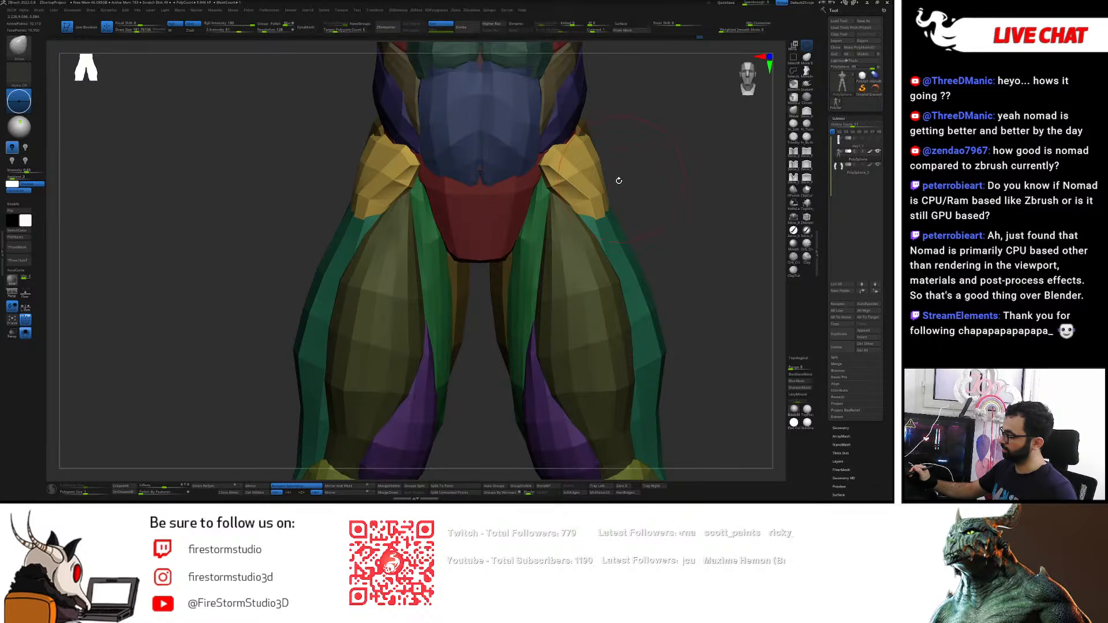
- Give the front-hip copy its own polygroup and mask everything except it
{"action": "left_click", "coordinate": [614, 227], "text": "ctrl+shift"}
{"action": "left_click", "coordinate": [662, 178], "text": "ctrl"}
{"action": "left_click", "coordinate": [663, 179], "text": "ctrl"}
{"action": "left_click", "coordinate": [661, 181], "text": "ctrl+shift"}
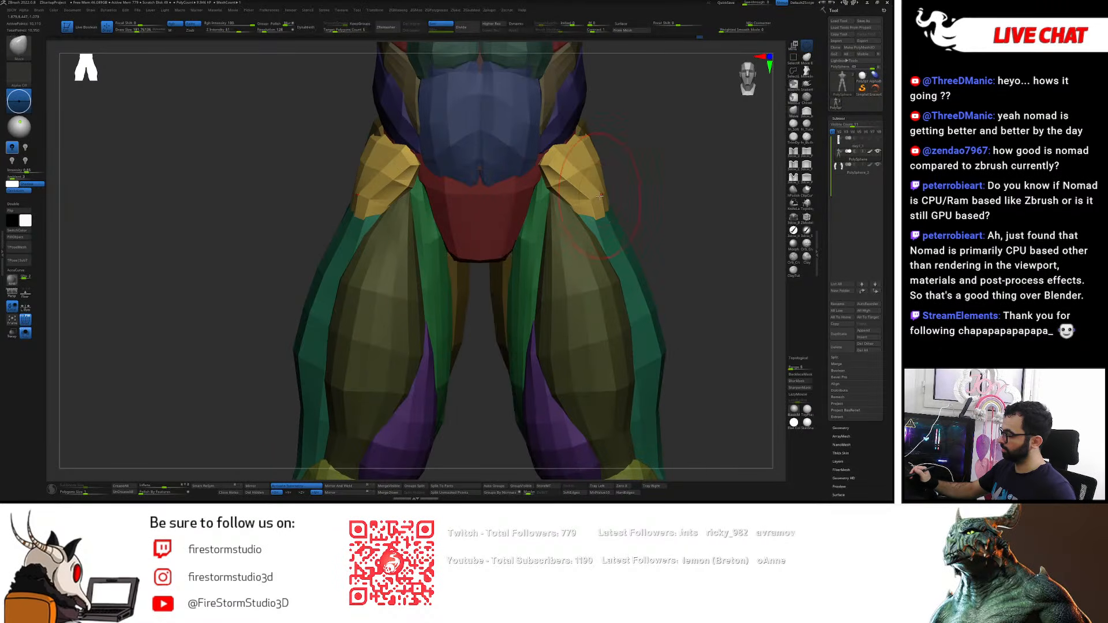
{"action": "left_click", "coordinate": [643, 193], "text": "ctrl"}
{"action": "key", "text": "ctrl+w"}
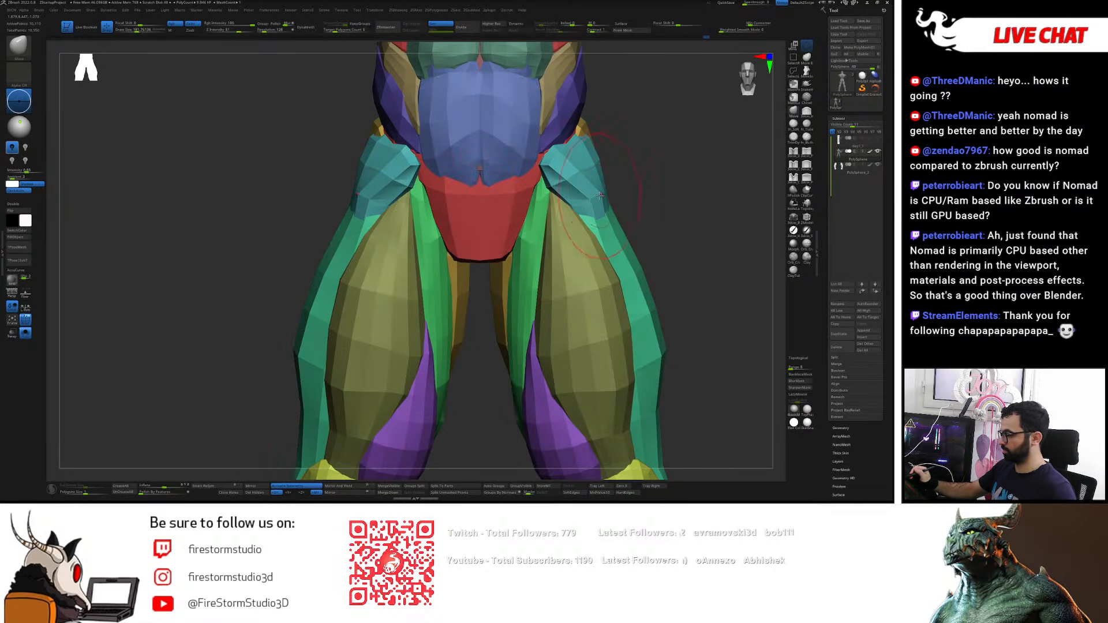
{"action": "left_click", "coordinate": [600, 196], "text": "ctrl+shift"}
{"action": "left_click", "coordinate": [659, 179], "text": "ctrl"}
{"action": "left_click", "coordinate": [662, 180], "text": "ctrl+shift"}
{"action": "left_click", "coordinate": [662, 181], "text": "ctrl"}
- Reshape the cyan front-hip muscle into a compact form between the yellow side-hip muscle and the pelvis
{"action": "left_click_drag", "start_coordinate": [651, 186], "coordinate": [614, 218]}
{"action": "right_click_drag", "start_coordinate": [628, 210], "coordinate": [580, 222]}
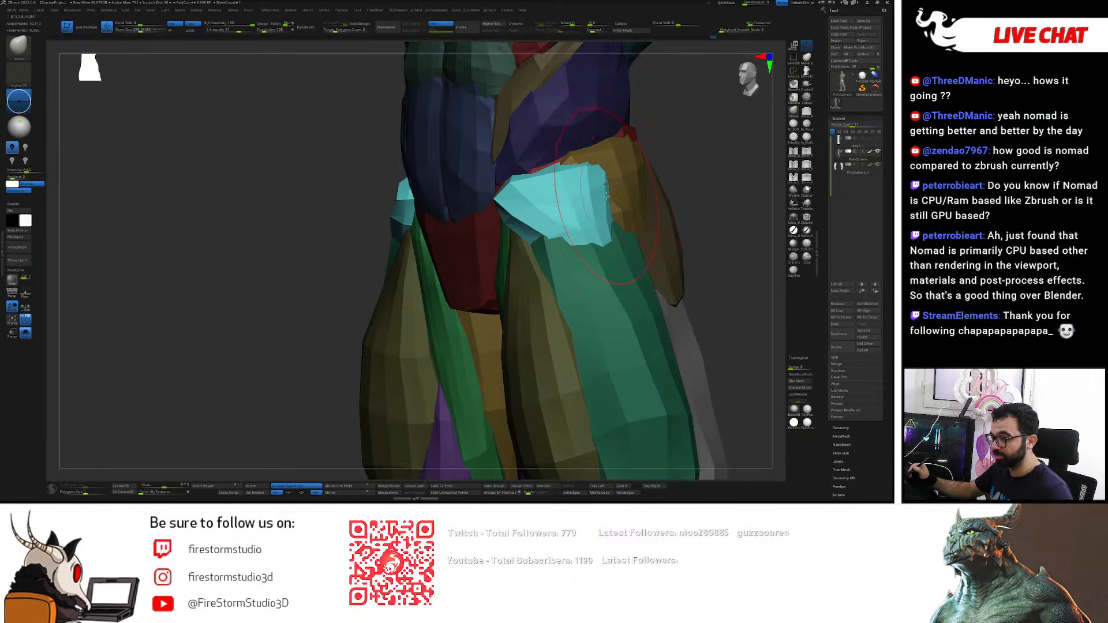
{"action": "mouse_move", "coordinate": [617, 186]}
{"action": "right_mouse_down"}
{"action": "mouse_move", "coordinate": [604, 195]}
{"action": "mouse_move", "coordinate": [605, 184]}
{"action": "right_mouse_up"}
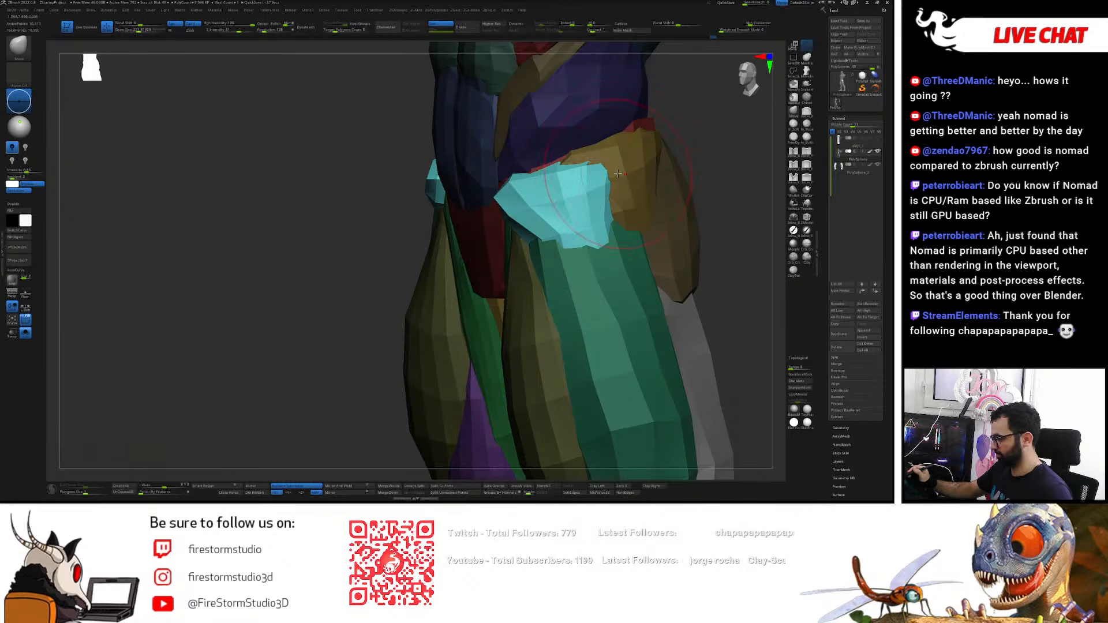
{"action": "right_click_drag", "start_coordinate": [620, 186], "coordinate": [589, 205]}
{"action": "right_click_drag", "start_coordinate": [521, 217], "coordinate": [434, 298]}
{"action": "left_click_drag", "start_coordinate": [433, 297], "coordinate": [423, 289]}
{"action": "right_click_drag", "start_coordinate": [423, 290], "coordinate": [454, 277]}
{"action": "left_click_drag", "start_coordinate": [453, 276], "coordinate": [460, 259]}
{"action": "right_click_drag", "start_coordinate": [460, 260], "coordinate": [446, 263]}
{"action": "key", "text": "s"}
{"action": "left_click_drag", "start_coordinate": [446, 263], "coordinate": [451, 254], "text": "shift"}
{"action": "left_click_drag", "start_coordinate": [451, 254], "coordinate": [460, 262]}
{"action": "right_click_drag", "start_coordinate": [460, 266], "coordinate": [424, 281]}
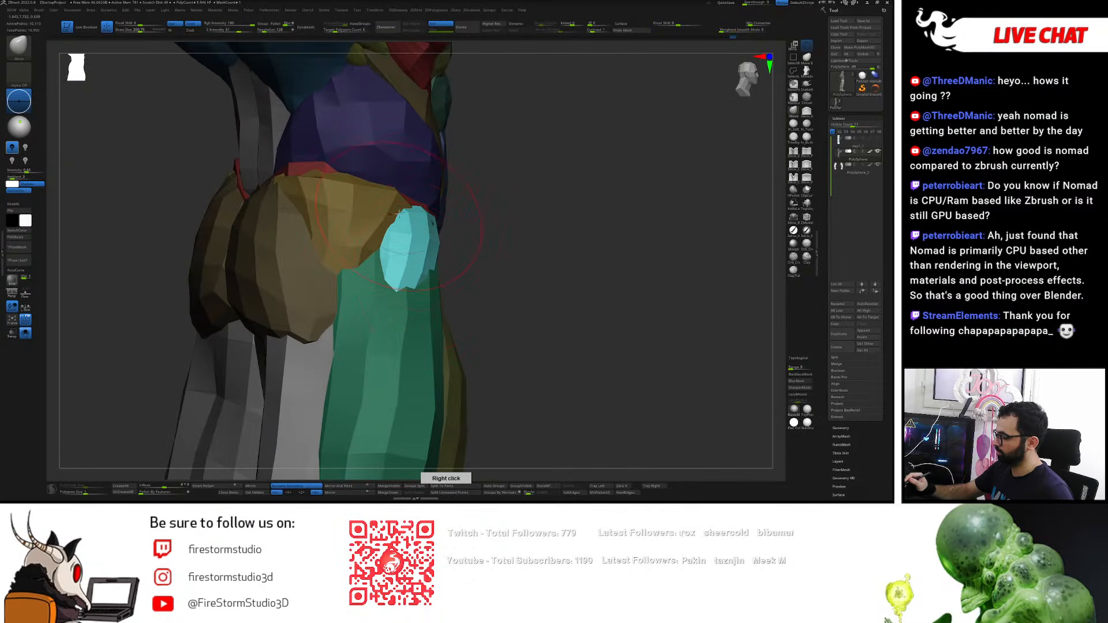
- Refine the cyan front-hip muscle's outline so it slants down onto the outer thigh, adjusting it from the side and front
{"action": "key", "text": "s"}
{"action": "left_click_drag", "start_coordinate": [402, 267], "coordinate": [398, 267]}
{"action": "left_click_drag", "start_coordinate": [400, 277], "coordinate": [404, 259]}
{"action": "right_click_drag", "start_coordinate": [444, 266], "coordinate": [409, 291]}
{"action": "key", "text": "s"}
{"action": "left_click_drag", "start_coordinate": [409, 291], "coordinate": [394, 294]}
{"action": "left_click_drag", "start_coordinate": [478, 228], "coordinate": [463, 232]}
{"action": "right_click_drag", "start_coordinate": [372, 244], "coordinate": [409, 237]}
{"action": "key", "text": "s"}
{"action": "left_click_drag", "start_coordinate": [409, 238], "coordinate": [414, 238]}
{"action": "right_click_drag", "start_coordinate": [392, 273], "coordinate": [418, 302]}
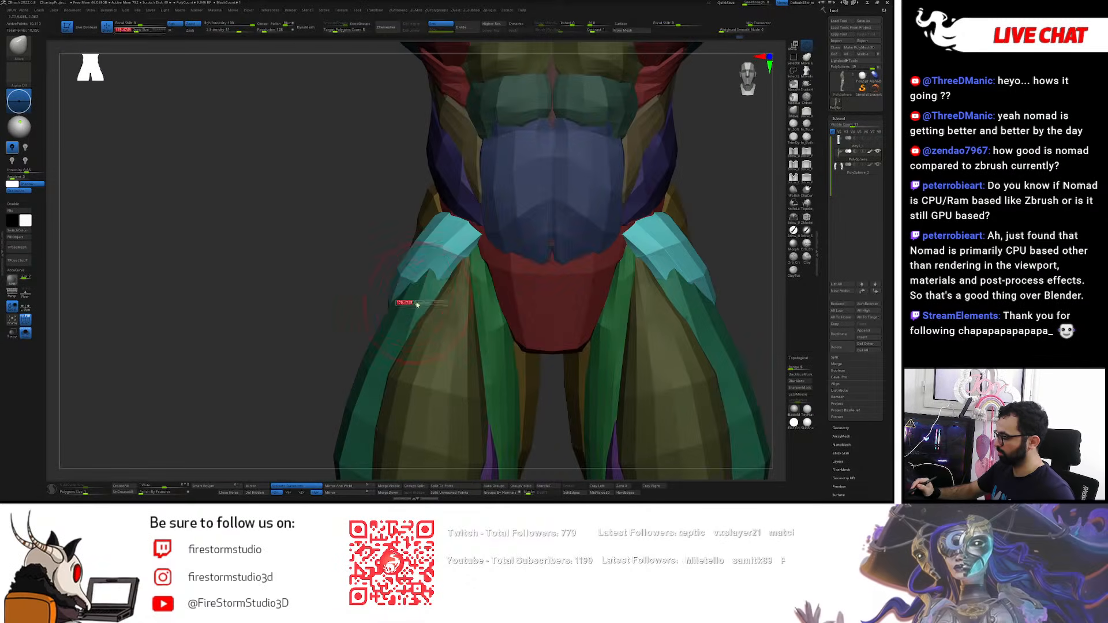
{"action": "left_click_drag", "start_coordinate": [710, 284], "coordinate": [705, 286]}
{"action": "right_click_drag", "start_coordinate": [740, 292], "coordinate": [695, 295]}
{"action": "left_click_drag", "start_coordinate": [720, 289], "coordinate": [731, 295]}
{"action": "mouse_move", "coordinate": [732, 293]}
{"action": "right_mouse_down", "text": "ctrl"}
{"action": "mouse_move", "coordinate": [675, 252]}
{"action": "mouse_move", "coordinate": [680, 263]}
{"action": "right_mouse_up", "text": "ctrl"}
- Isolate the teal outer-thigh muscle, smooth and reshape its upper end, and bring the other muscles back into view
{"action": "left_click", "coordinate": [670, 257]}
{"action": "right_click_drag", "start_coordinate": [671, 263], "coordinate": [693, 263]}
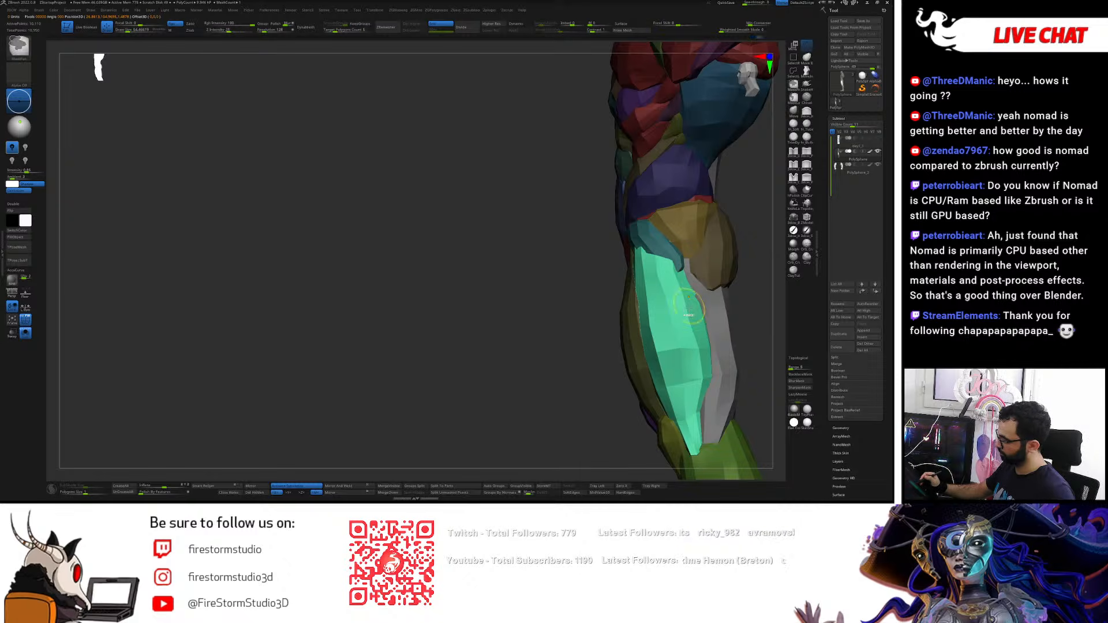
{"action": "left_click_drag", "start_coordinate": [678, 268], "coordinate": [674, 254], "text": "shift"}
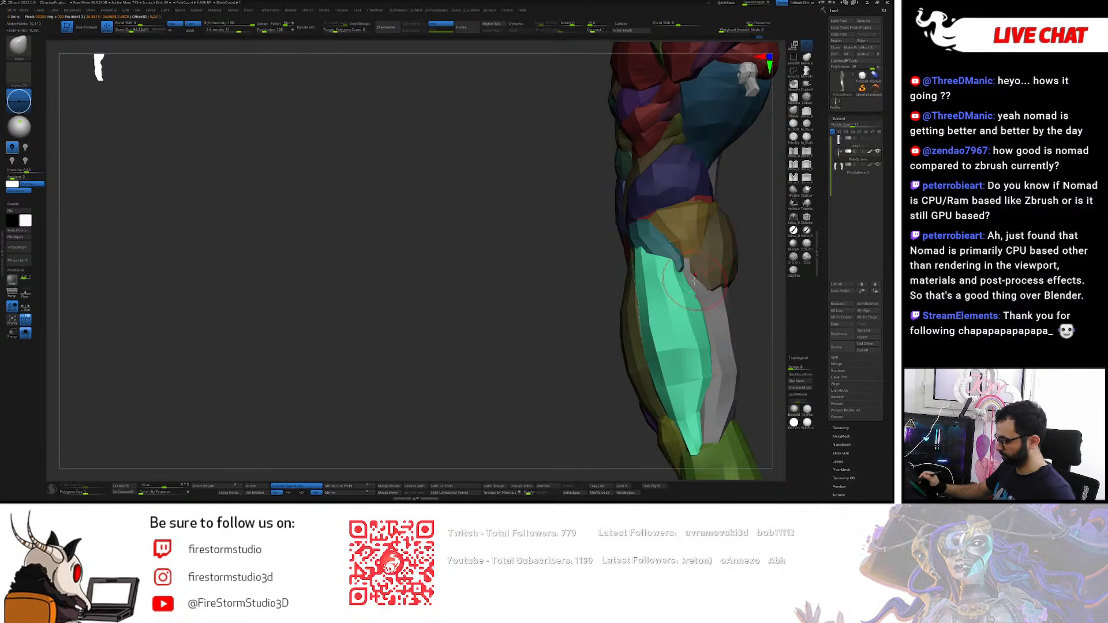
{"action": "key", "text": "s"}
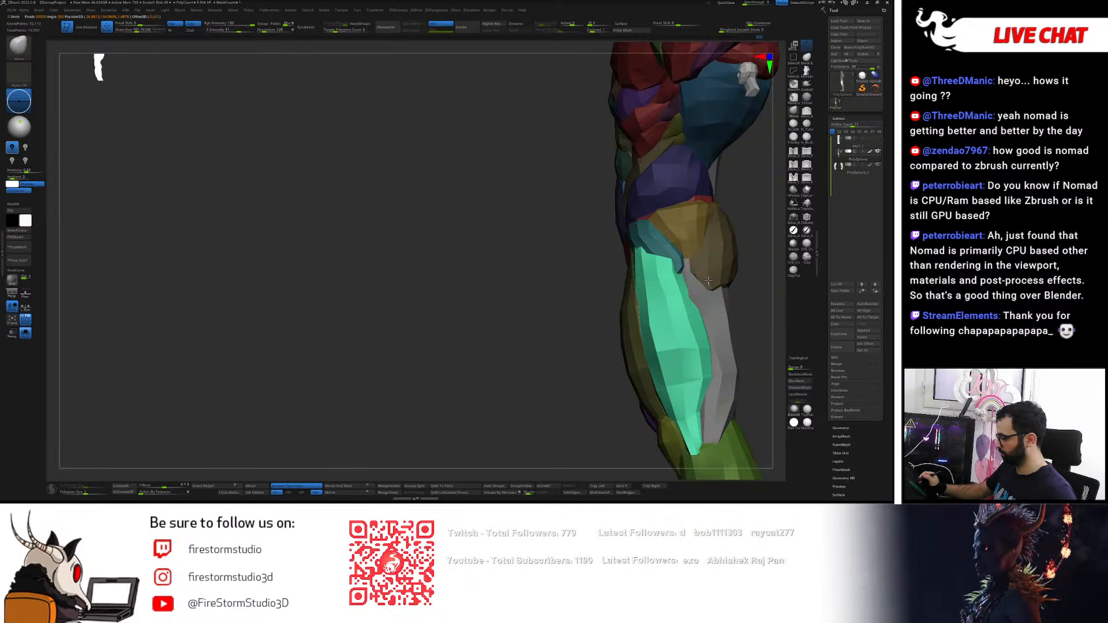
{"action": "left_click", "coordinate": [689, 321], "text": "ctrl+shift"}
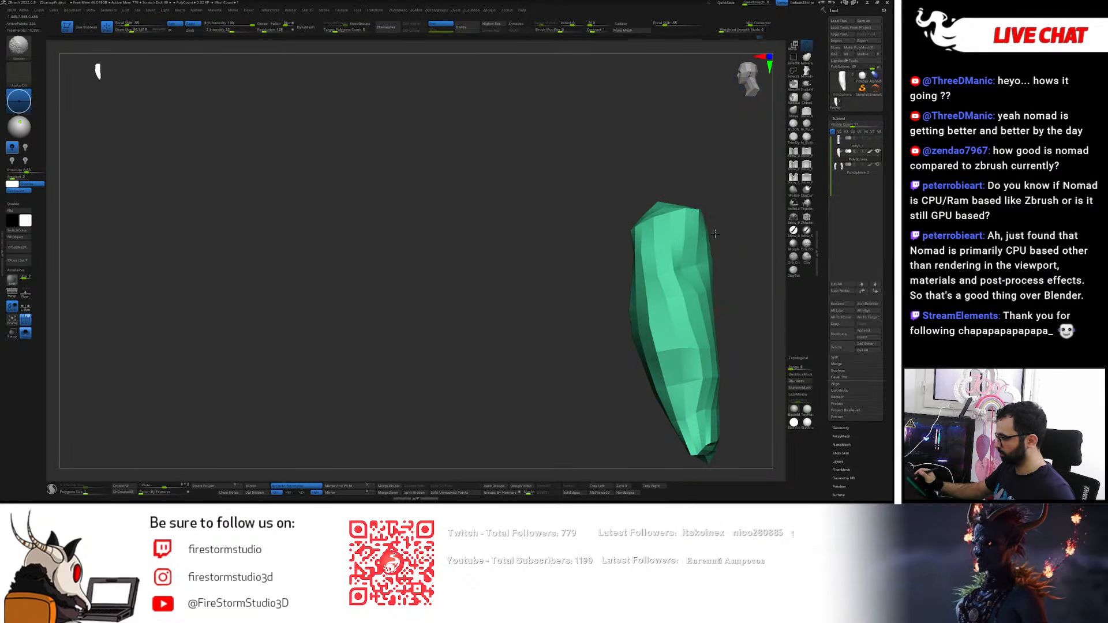
{"action": "key", "text": "s"}
{"action": "mouse_move", "coordinate": [729, 231]}
{"action": "left_mouse_down"}
{"action": "mouse_move", "coordinate": [757, 233]}
{"action": "mouse_move", "coordinate": [727, 235]}
{"action": "left_mouse_up"}
{"action": "left_click_drag", "start_coordinate": [687, 222], "coordinate": [695, 288], "text": "shift"}
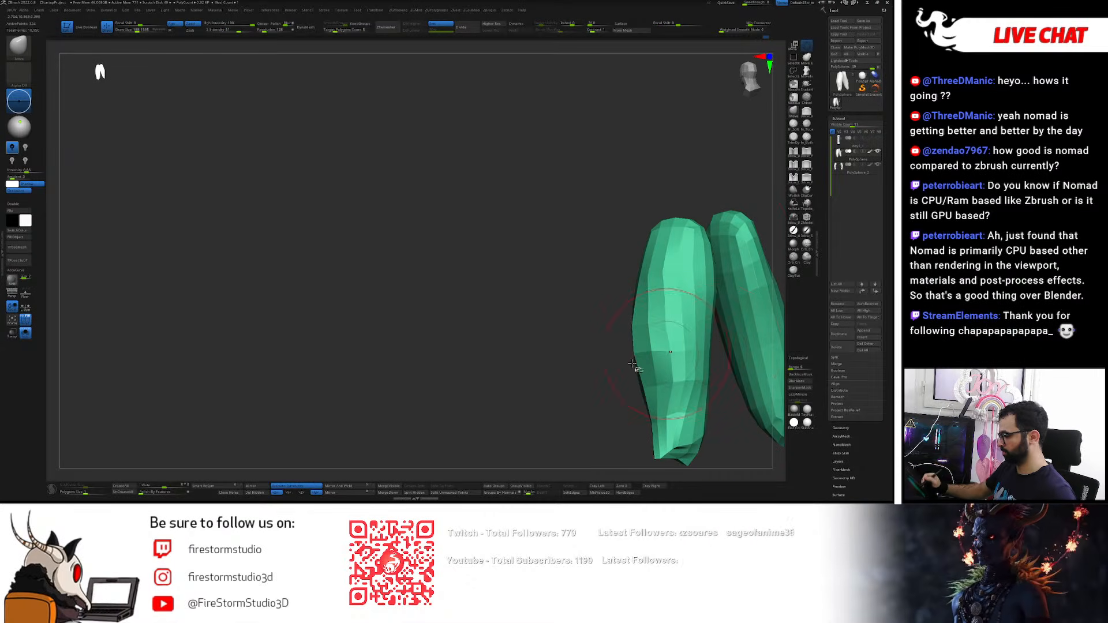
{"action": "left_click", "coordinate": [583, 399], "text": "ctrl+shift"}
{"action": "right_click_drag", "start_coordinate": [583, 399], "coordinate": [620, 387]}
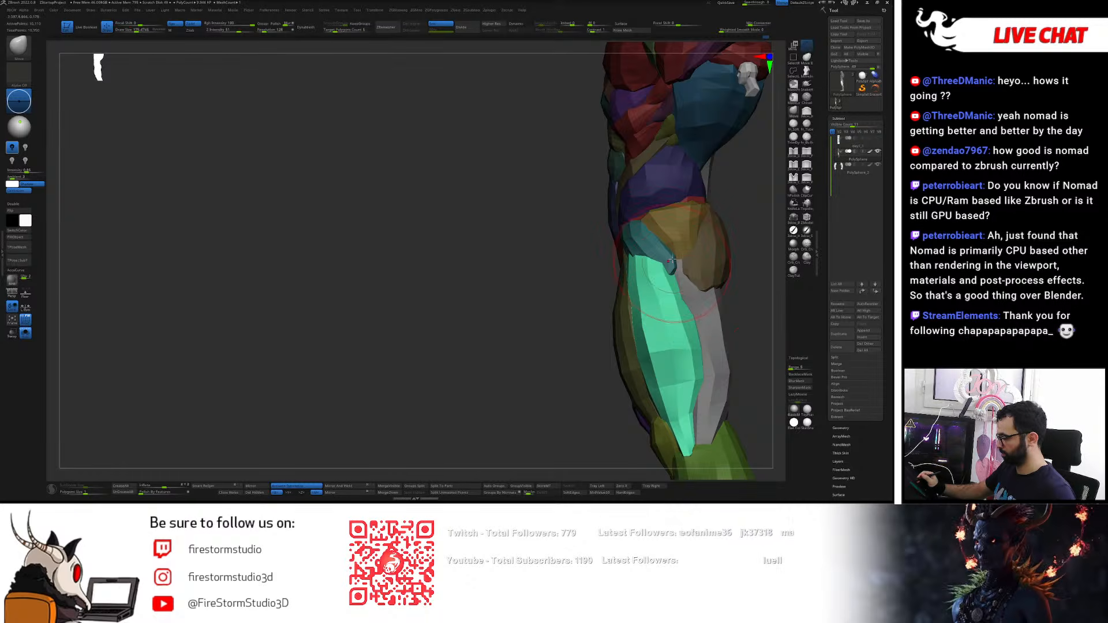
- Mask around the cyan front-hip muscle and adjust its lower tip where it overlaps the outer thigh
{"action": "key", "text": "w"}
{"action": "left_click", "coordinate": [651, 248], "text": "ctrl"}
{"action": "key", "text": "q"}
{"action": "mouse_move", "coordinate": [651, 253]}
{"action": "right_mouse_down"}
{"action": "mouse_move", "coordinate": [682, 262]}
{"action": "mouse_move", "coordinate": [660, 261]}
{"action": "right_mouse_up"}
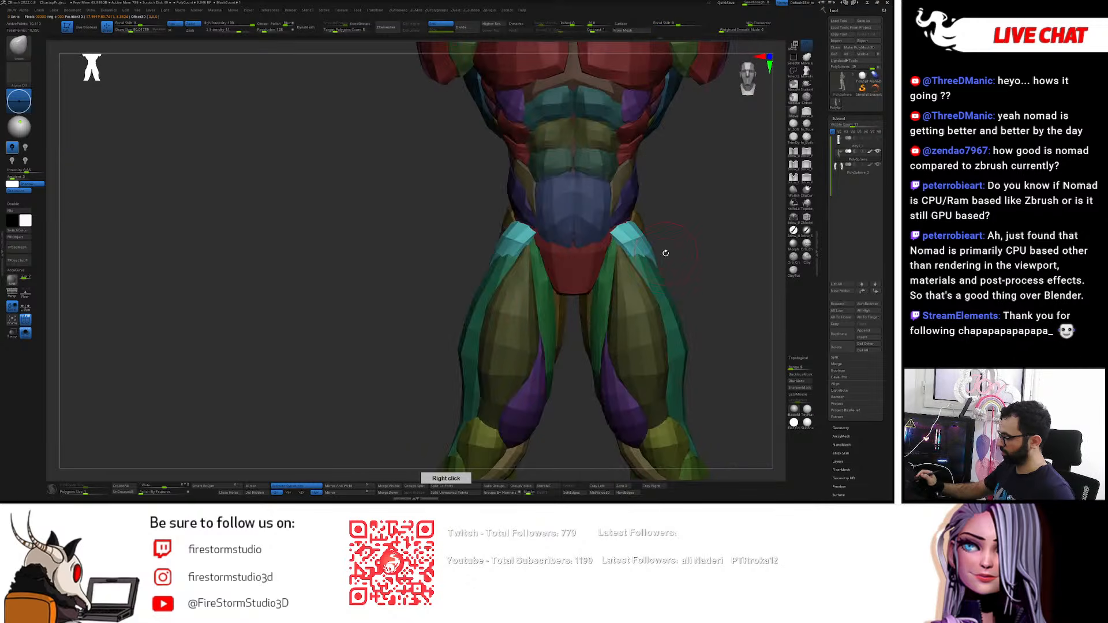
{"action": "right_click_drag", "start_coordinate": [717, 313], "coordinate": [682, 303], "text": "shift"}
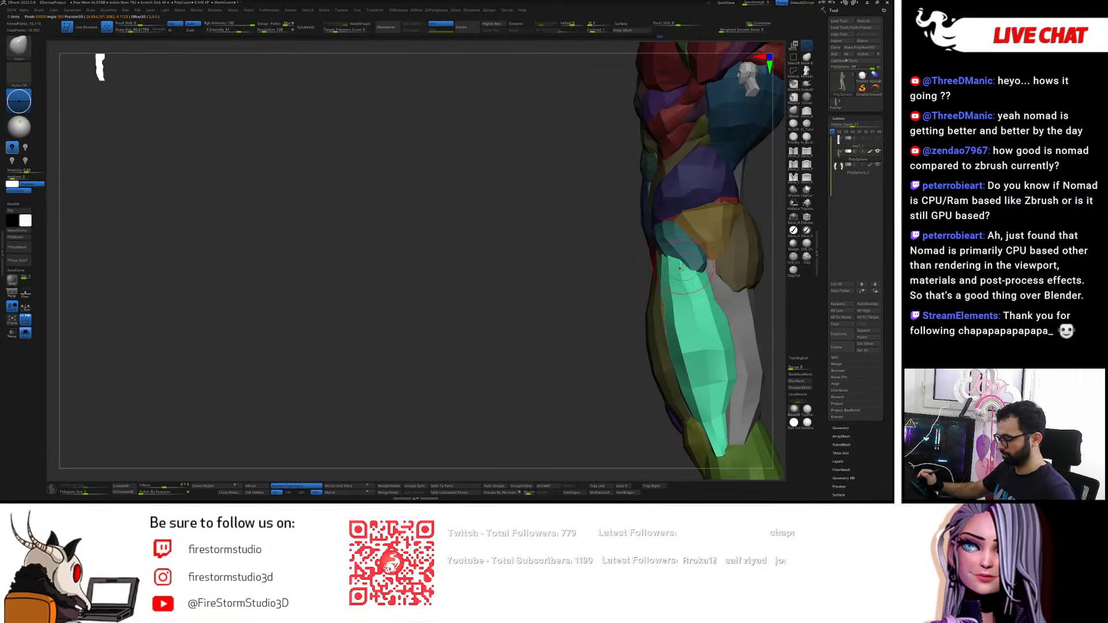
{"action": "right_click_drag", "start_coordinate": [694, 252], "coordinate": [707, 271]}
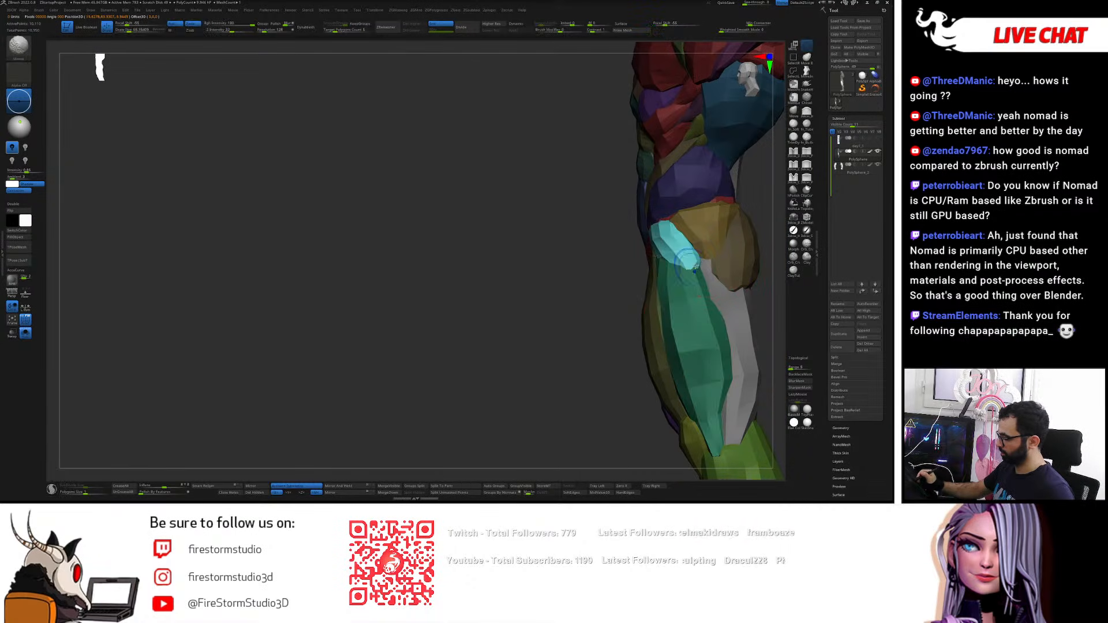
{"action": "mouse_move", "coordinate": [706, 281]}
{"action": "right_mouse_down"}
{"action": "mouse_move", "coordinate": [697, 263]}
{"action": "mouse_move", "coordinate": [693, 281]}
{"action": "right_mouse_up"}
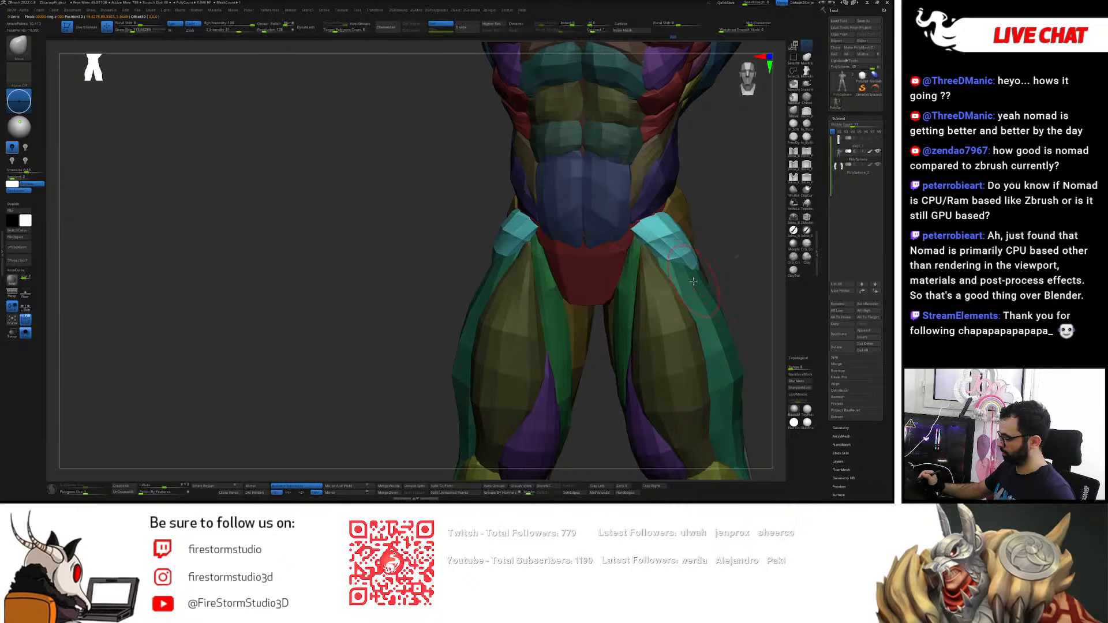
- Refine the upper ends of the olive front-thigh and teal outer-thigh muscles where they meet the cyan hip muscle
{"action": "key", "text": "w"}
{"action": "left_click", "coordinate": [713, 318], "text": "ctrl"}
{"action": "right_click_drag", "start_coordinate": [715, 318], "coordinate": [729, 318]}
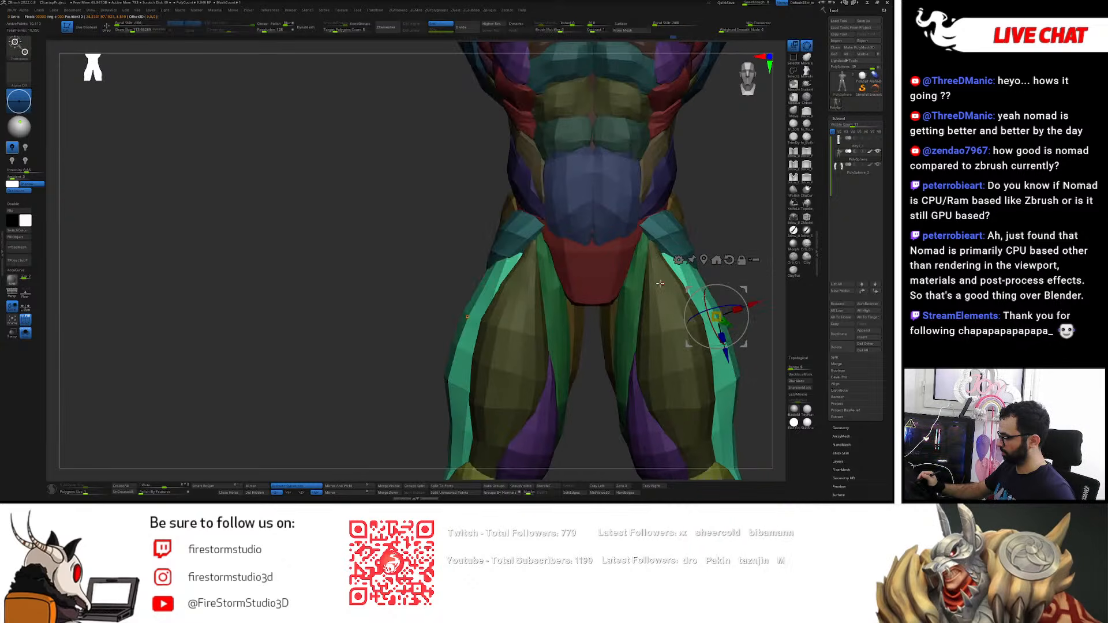
{"action": "left_click", "coordinate": [663, 317], "text": "ctrl"}
{"action": "key", "text": "q"}
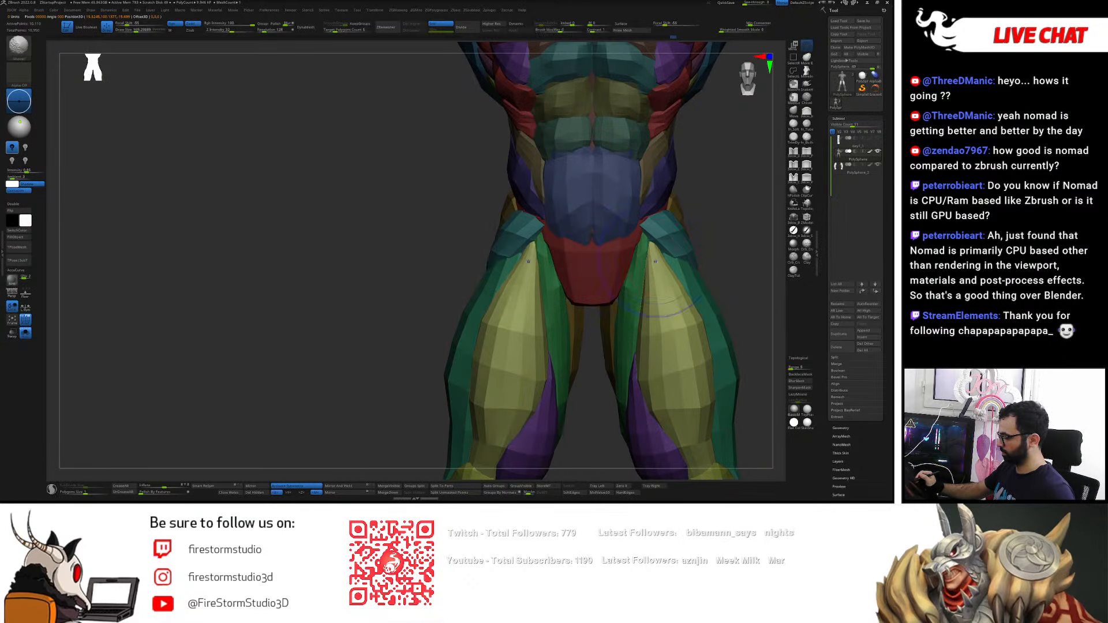
{"action": "right_click_drag", "start_coordinate": [654, 261], "coordinate": [694, 284]}
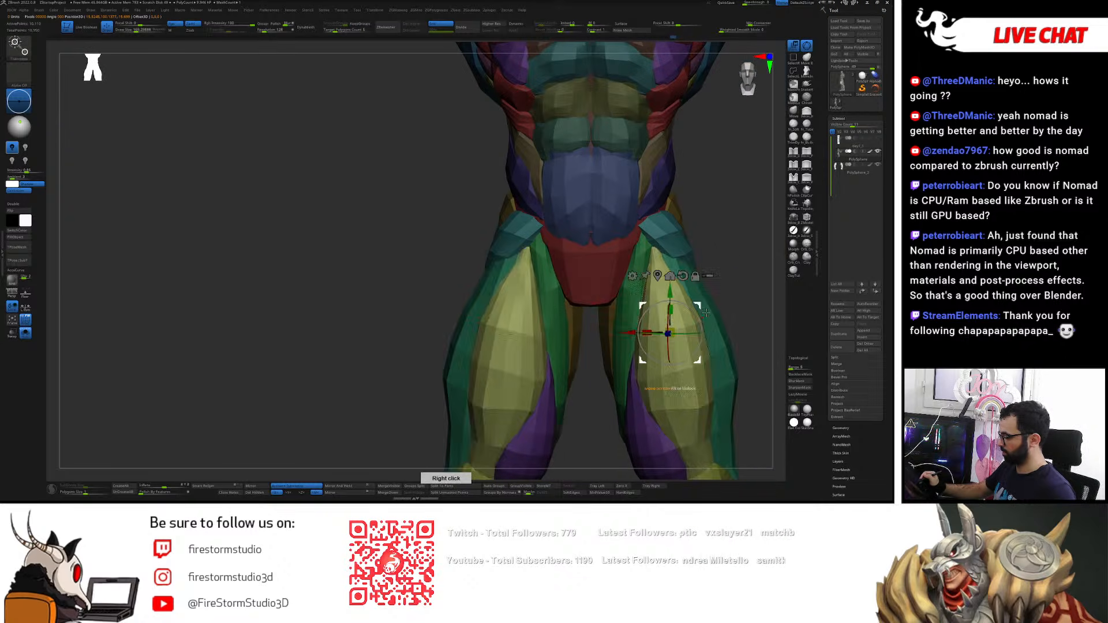
{"action": "key", "text": "w"}
{"action": "left_click", "coordinate": [697, 295], "text": "ctrl"}
{"action": "key", "text": "q"}
{"action": "left_click_drag", "start_coordinate": [677, 278], "coordinate": [662, 258], "text": "shift"}
- Adjust the cyan front-hip muscle's front edge from the side and decline activating Dynamic Subdiv
{"action": "mouse_move", "coordinate": [668, 267]}
{"action": "right_mouse_down"}
{"action": "mouse_move", "coordinate": [665, 281]}
{"action": "mouse_move", "coordinate": [677, 245]}
{"action": "right_mouse_up"}
{"action": "key", "text": "w"}
{"action": "left_click", "coordinate": [695, 246], "text": "ctrl"}
{"action": "key", "text": "q"}
{"action": "key", "text": "s"}
{"action": "left_click_drag", "start_coordinate": [676, 243], "coordinate": [679, 243]}
{"action": "key", "text": "d"}
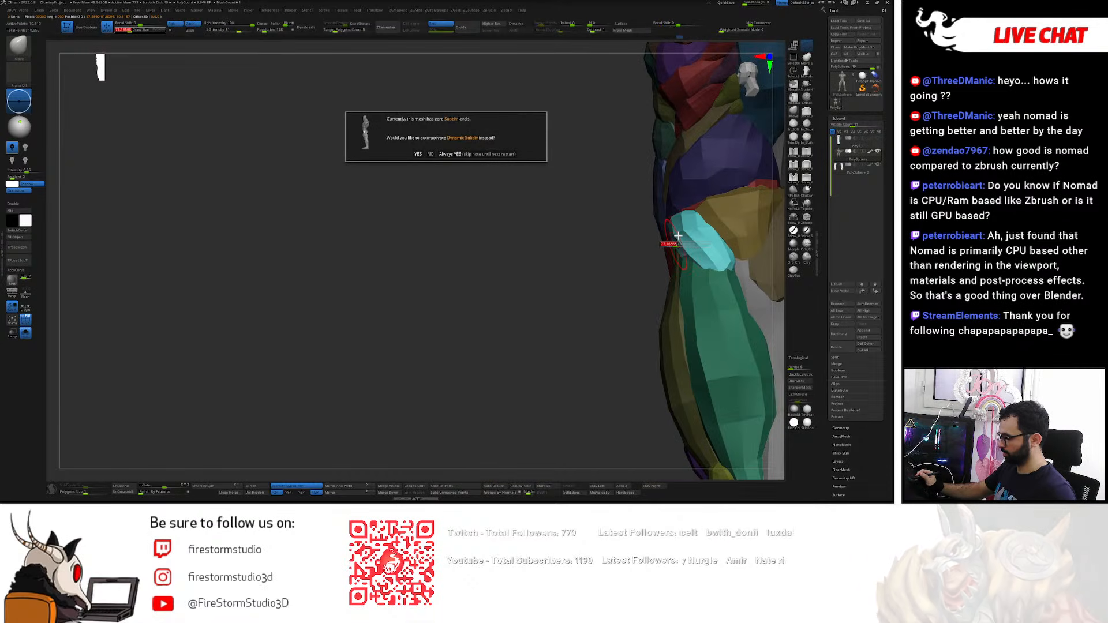
{"action": "left_click", "coordinate": [428, 152]}
- Smooth the teal outer-thigh muscle's rear edge and reshape its upper end beneath the cyan hip muscle
{"action": "mouse_move", "coordinate": [714, 338]}
{"action": "right_mouse_down", "text": "ctrl"}
{"action": "mouse_move", "coordinate": [708, 291]}
{"action": "mouse_move", "coordinate": [720, 290]}
{"action": "right_mouse_up", "text": "ctrl"}
{"action": "key", "text": "w"}
{"action": "left_click", "coordinate": [727, 351], "text": "ctrl"}
{"action": "key", "text": "q"}
{"action": "key", "text": "s"}
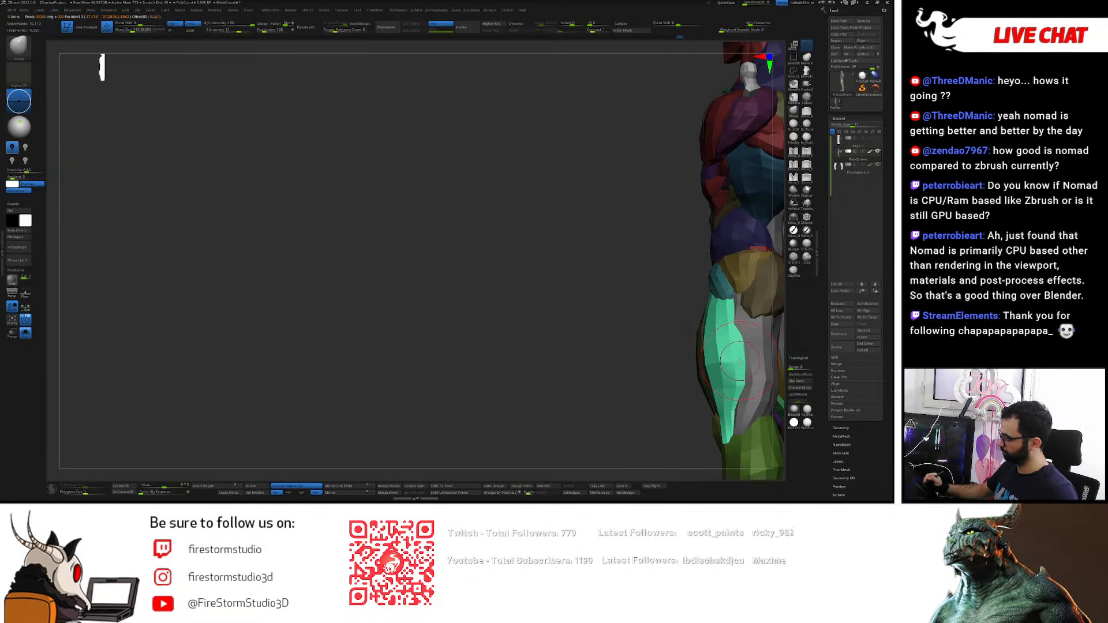
{"action": "left_click_drag", "start_coordinate": [745, 355], "coordinate": [742, 345], "text": "shift"}
{"action": "mouse_move", "coordinate": [742, 345]}
{"action": "right_mouse_down"}
{"action": "mouse_move", "coordinate": [740, 324]}
{"action": "mouse_move", "coordinate": [753, 329]}
{"action": "right_mouse_up"}
{"action": "key", "text": "w"}
{"action": "left_click", "coordinate": [733, 358], "text": "ctrl"}
{"action": "key", "text": "q"}
{"action": "left_click", "coordinate": [704, 280], "text": "ctrl"}
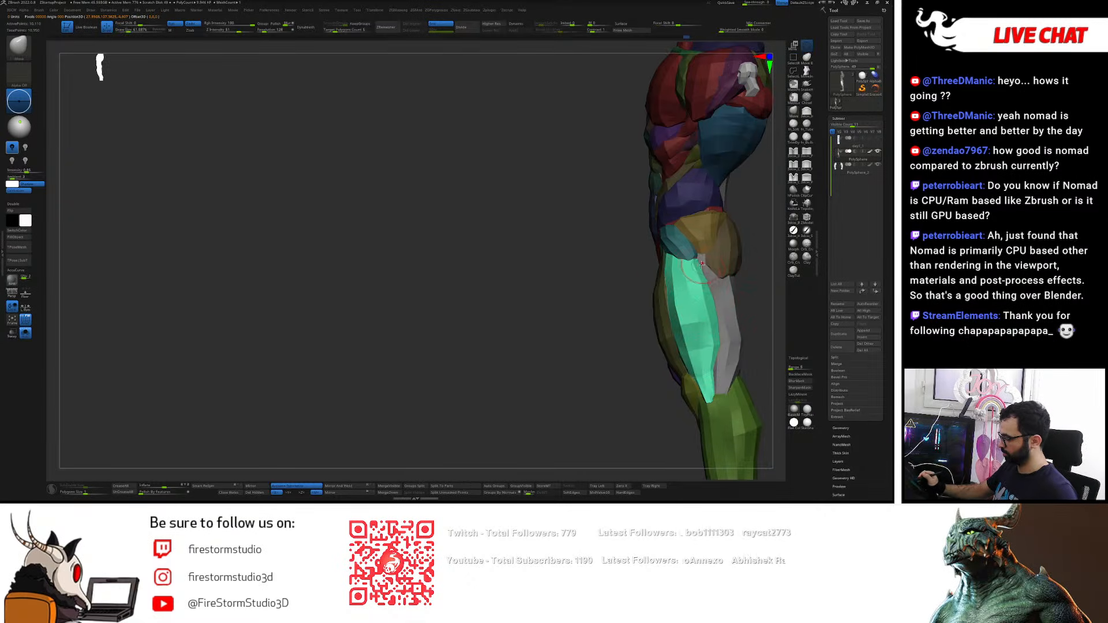
{"action": "right_click_drag", "start_coordinate": [709, 395], "coordinate": [688, 248]}
{"action": "left_click_drag", "start_coordinate": [687, 272], "coordinate": [702, 275], "text": "ctrl"}
{"action": "mouse_move", "coordinate": [702, 274]}
{"action": "right_mouse_down"}
{"action": "mouse_move", "coordinate": [713, 277]}
{"action": "mouse_move", "coordinate": [700, 296]}
{"action": "right_mouse_up"}
- Duplicate the grey back-of-thigh muscle with a slight offset and give the copy its own polygroup
{"action": "right_click_drag", "start_coordinate": [729, 247], "coordinate": [656, 252]}
{"action": "key", "text": "w"}
{"action": "left_click", "coordinate": [668, 207], "text": "ctrl"}
{"action": "mouse_move", "coordinate": [697, 182]}
{"action": "right_mouse_down"}
{"action": "mouse_move", "coordinate": [684, 182]}
{"action": "mouse_move", "coordinate": [698, 182]}
{"action": "right_mouse_up"}
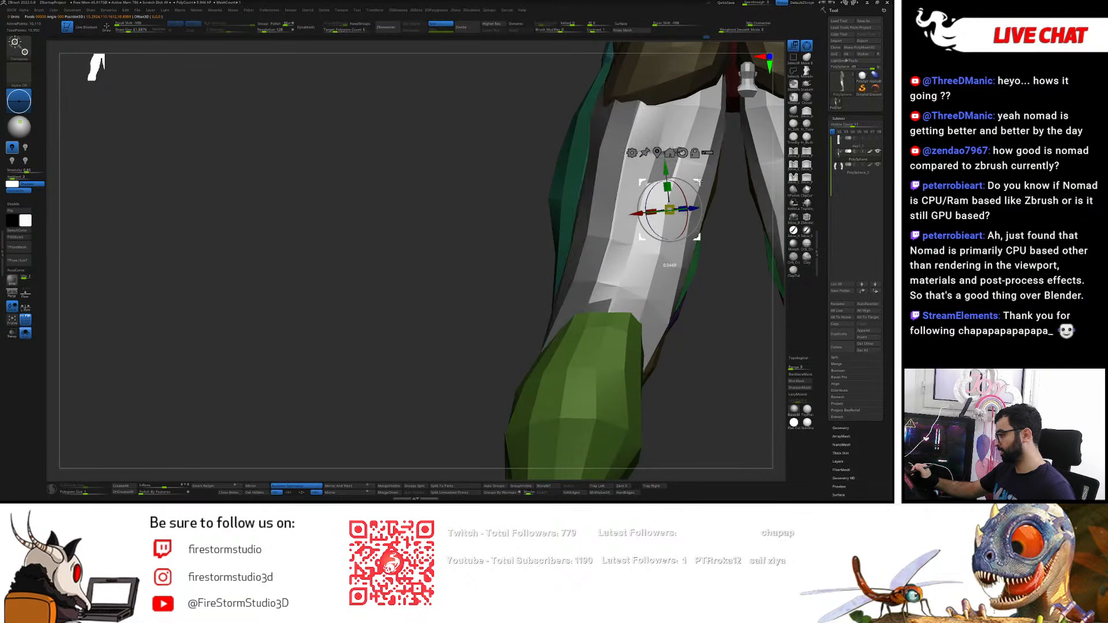
{"action": "key", "text": "ctrl+z"}
{"action": "key", "text": "q"}
{"action": "right_click_drag", "start_coordinate": [669, 231], "coordinate": [644, 252]}
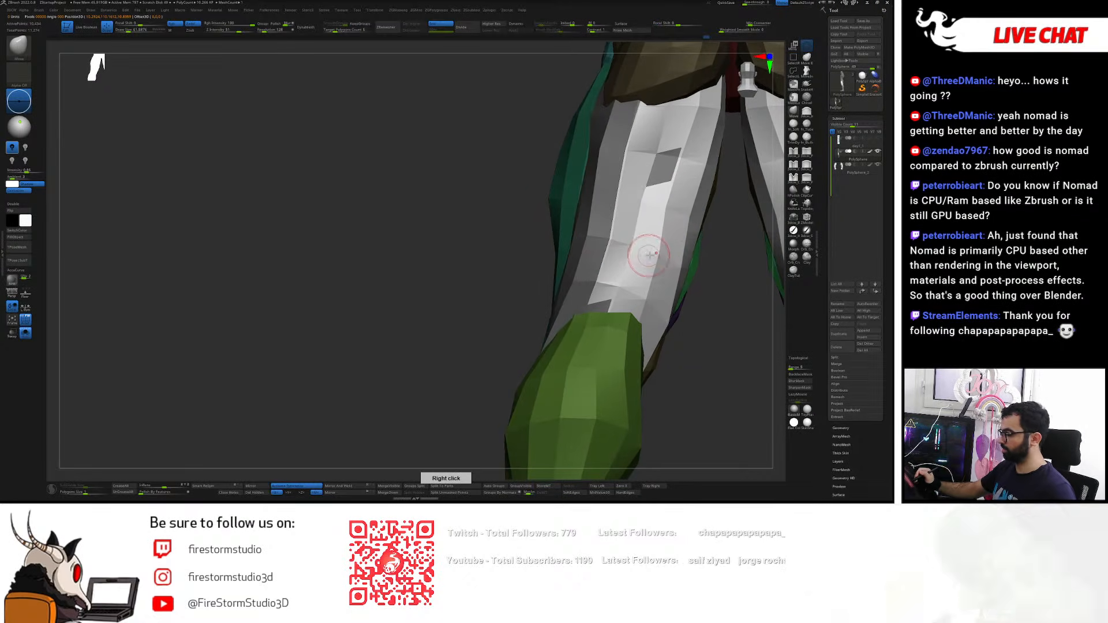
{"action": "right_click_drag", "start_coordinate": [712, 273], "coordinate": [707, 272]}
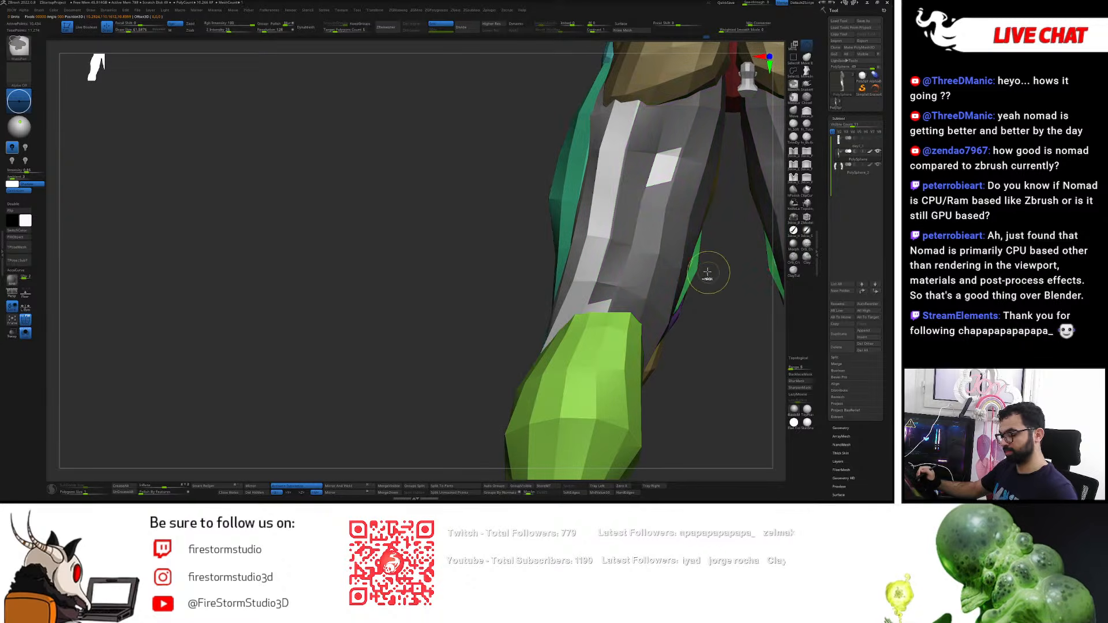
- Isolate the purple hamstring copy, smooth its lower end, and bring the other leg muscles back into view
{"action": "left_click", "coordinate": [659, 253], "text": "ctrl+shift"}
{"action": "mouse_move", "coordinate": [583, 341]}
{"action": "left_mouse_down", "text": "shift"}
{"action": "mouse_move", "coordinate": [577, 243]}
{"action": "mouse_move", "coordinate": [608, 121]}
{"action": "mouse_move", "coordinate": [576, 358]}
{"action": "left_mouse_up", "text": "shift"}
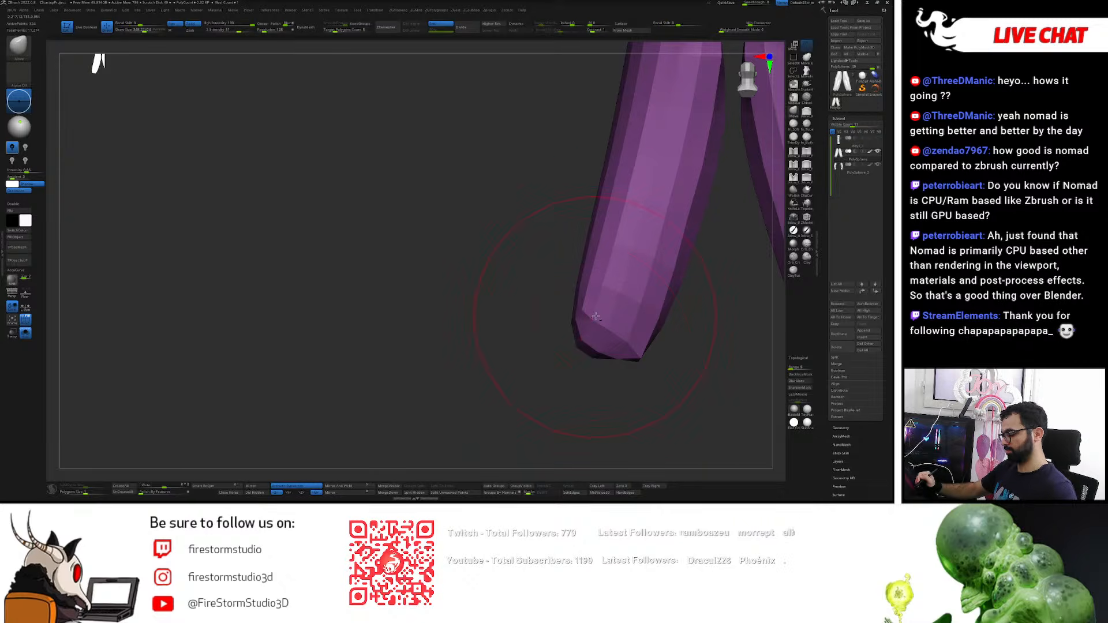
{"action": "left_click", "coordinate": [697, 279], "text": "ctrl+shift"}
{"action": "mouse_move", "coordinate": [685, 254]}
{"action": "right_mouse_down"}
{"action": "mouse_move", "coordinate": [660, 260]}
{"action": "mouse_move", "coordinate": [674, 271]}
{"action": "mouse_move", "coordinate": [669, 327]}
{"action": "right_mouse_up"}
{"action": "left_click", "coordinate": [671, 248], "text": "ctrl+shift"}
{"action": "left_click", "coordinate": [664, 342], "text": "ctrl+shift"}
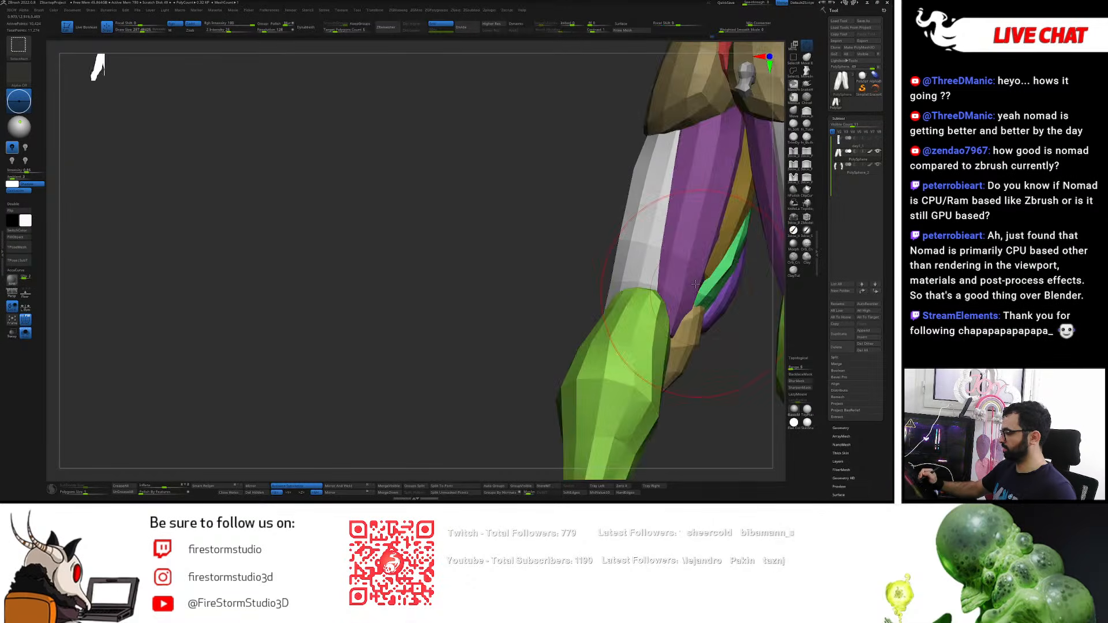
- Activate the grey outer hamstring alone and adjust its profile between the glute and the calf
{"action": "right_click_drag", "start_coordinate": [656, 279], "coordinate": [710, 260]}
{"action": "right_click_drag", "start_coordinate": [647, 285], "coordinate": [698, 229]}
{"action": "key", "text": "w"}
{"action": "left_click", "coordinate": [656, 248], "text": "ctrl"}
{"action": "key", "text": "q"}
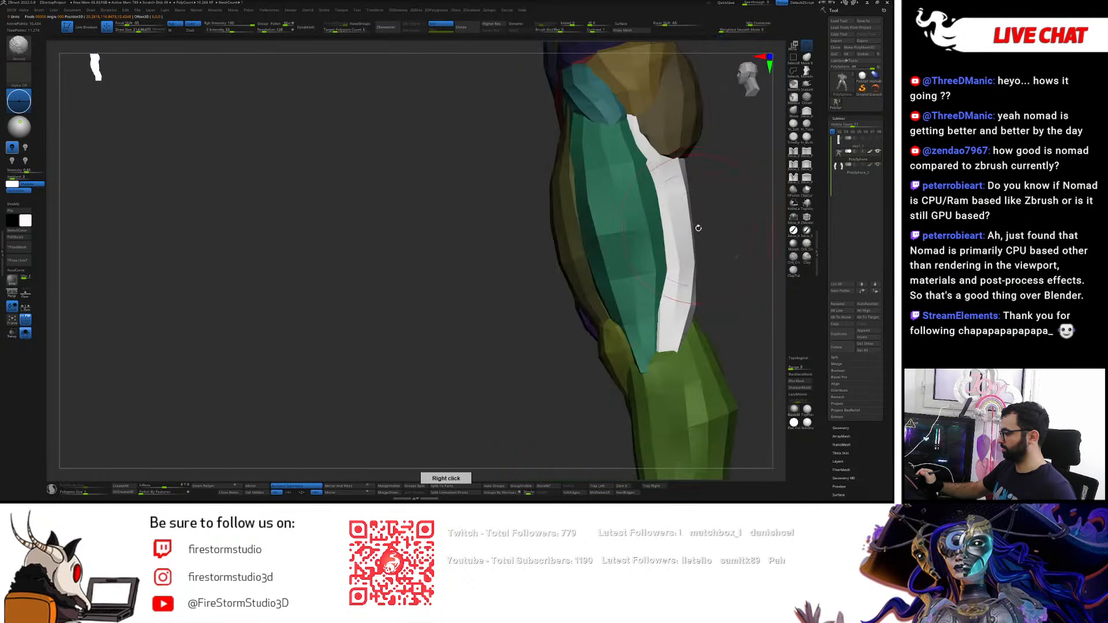
{"action": "left_click_drag", "start_coordinate": [729, 190], "coordinate": [655, 202]}
- Activate the purple inner hamstring alone and adjust its form below the glute
{"action": "key", "text": "w"}
{"action": "left_click", "coordinate": [740, 232]}
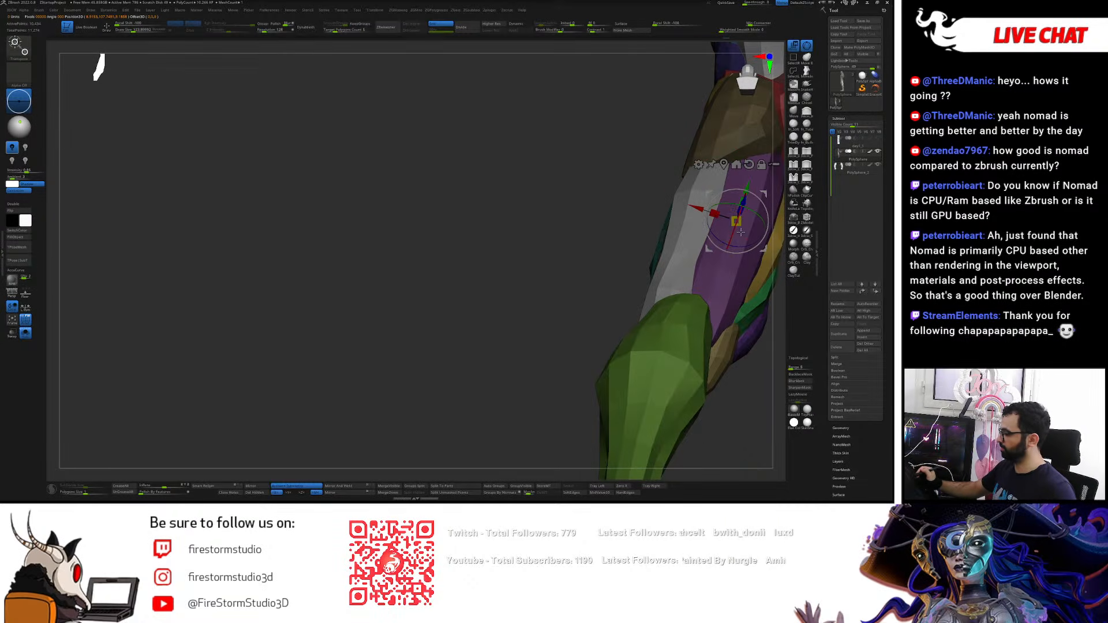
{"action": "left_click", "coordinate": [733, 270], "text": "ctrl"}
{"action": "right_click_drag", "start_coordinate": [729, 318], "coordinate": [745, 232]}
{"action": "key", "text": "q"}
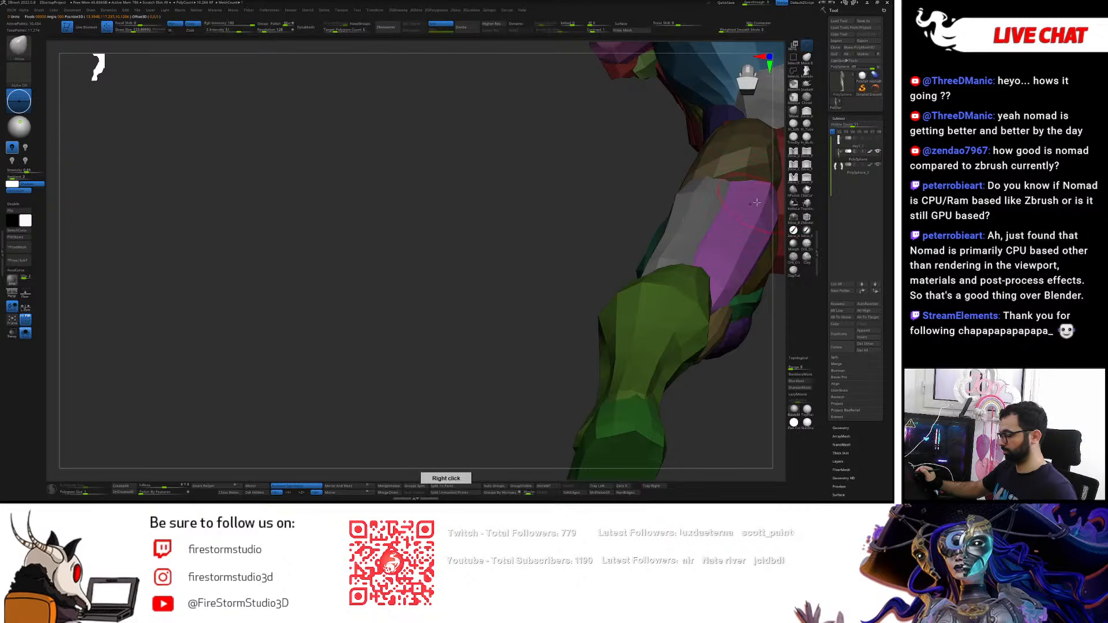
{"action": "right_click_drag", "start_coordinate": [751, 189], "coordinate": [733, 232]}
- Adjust the grey outer hamstring's lower end behind the knee and check the purple inner hamstring in isolation
{"action": "key", "text": "w"}
{"action": "left_click", "coordinate": [681, 281], "text": "ctrl"}
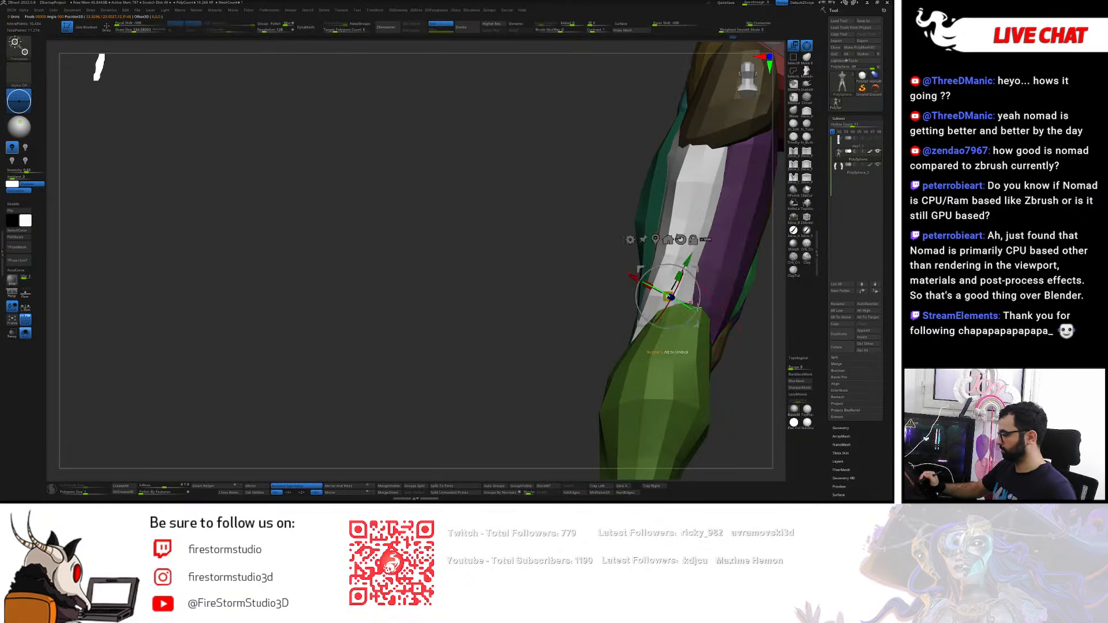
{"action": "key", "text": "q"}
{"action": "left_click", "coordinate": [722, 298], "text": "ctrl+shift"}
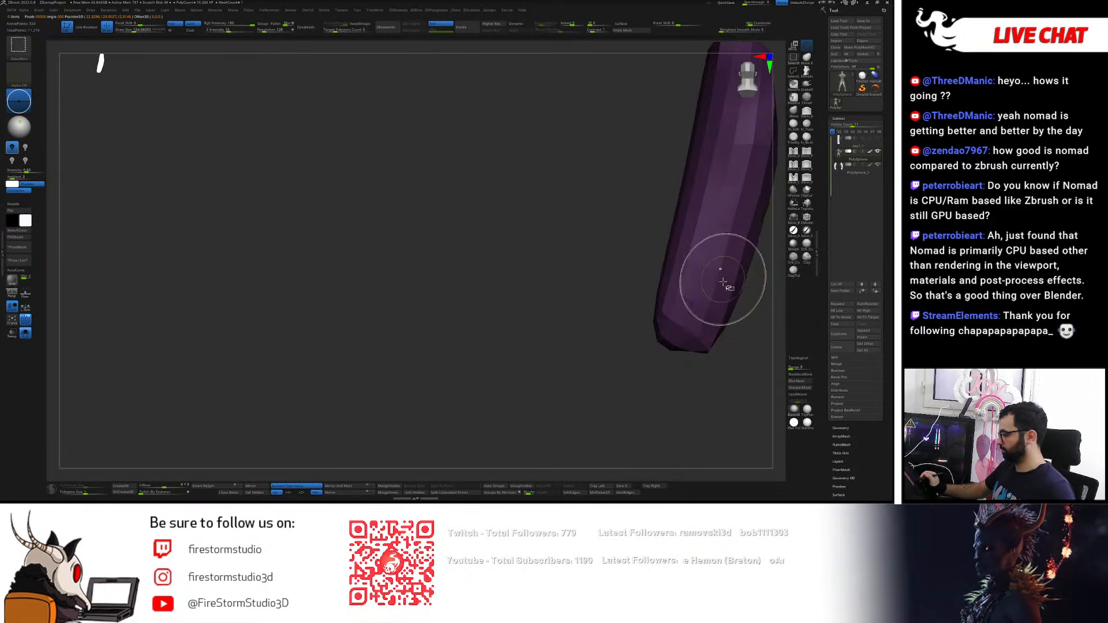
{"action": "left_click", "coordinate": [724, 294], "text": "ctrl+shift"}
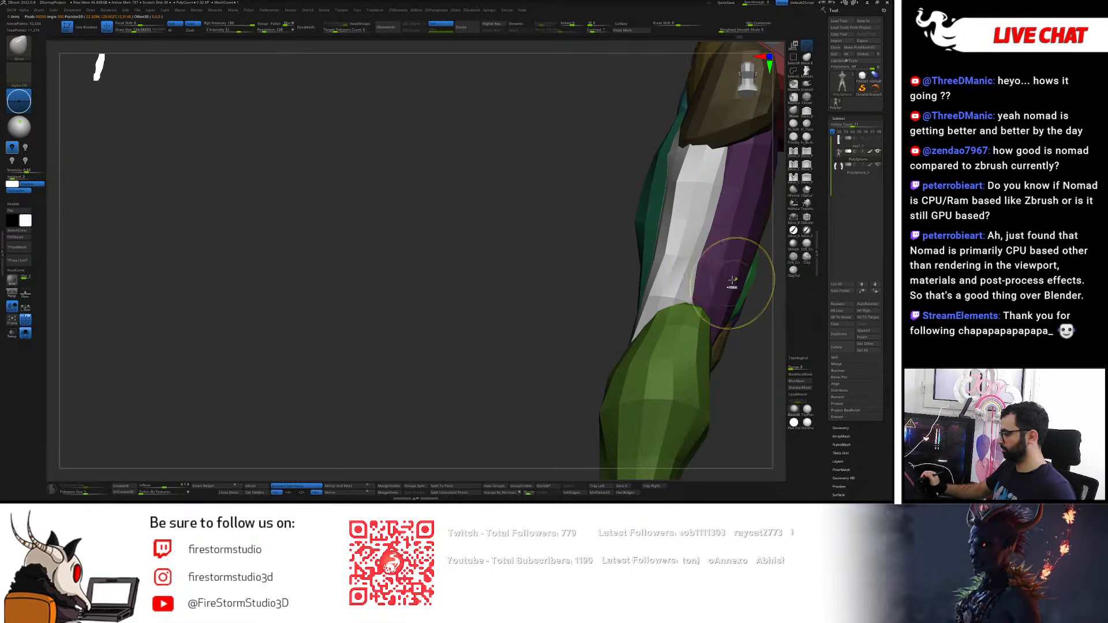
- Taper the purple inner hamstring's lower end into the inner side of the knee
{"action": "key", "text": "w"}
{"action": "left_click", "coordinate": [735, 280], "text": "ctrl"}
{"action": "key", "text": "q"}
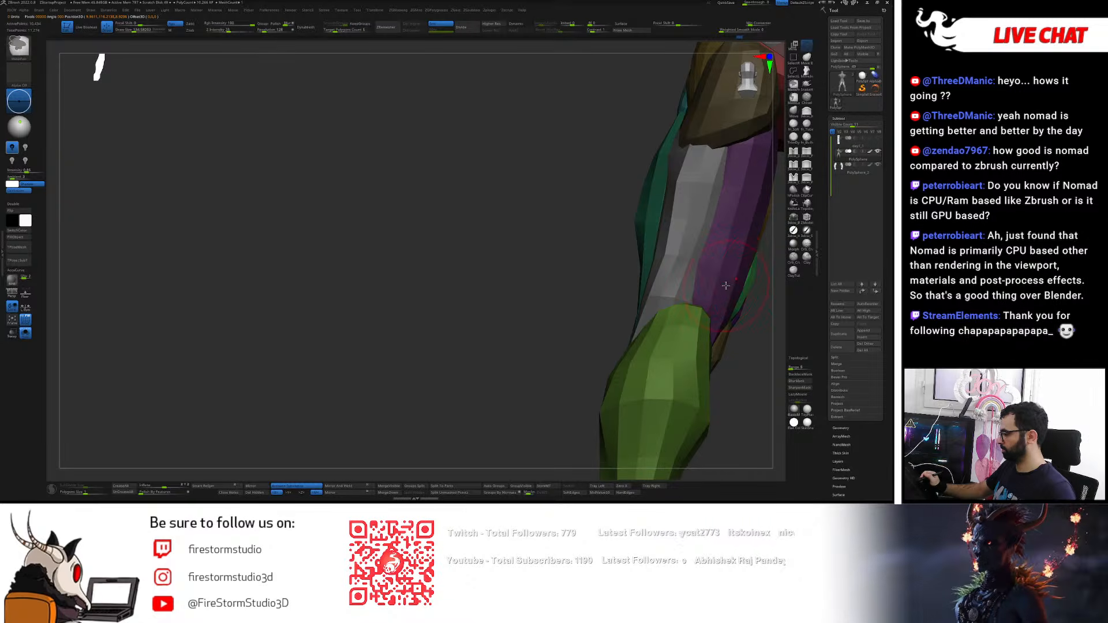
{"action": "key", "text": "w"}
{"action": "left_click", "coordinate": [728, 287], "text": "ctrl"}
{"action": "key", "text": "q"}
{"action": "right_click_drag", "start_coordinate": [724, 340], "coordinate": [692, 382]}
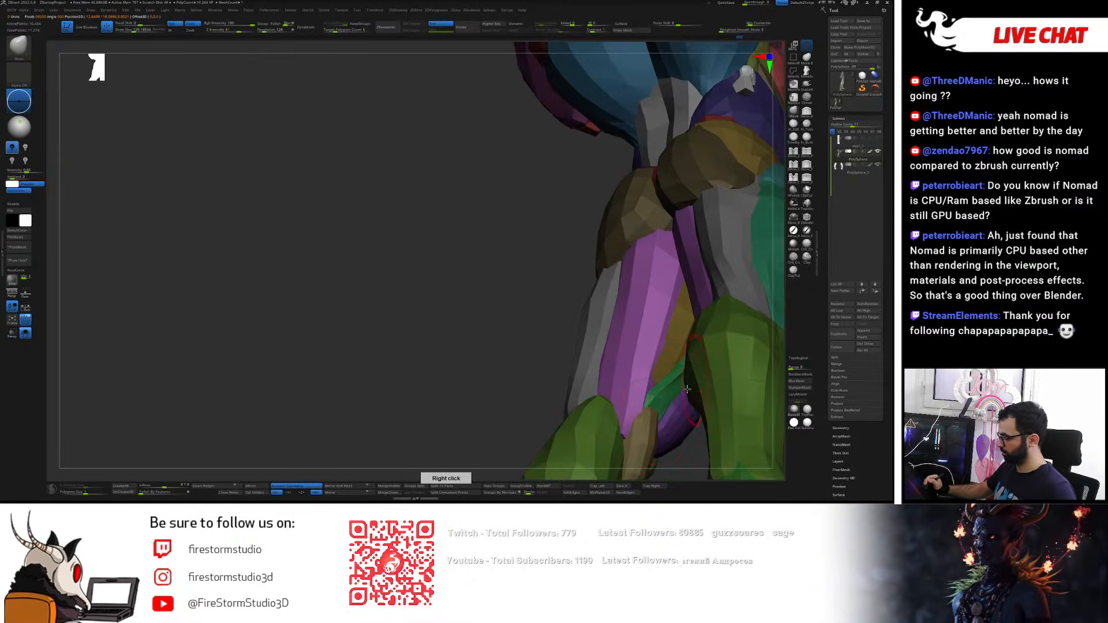
{"action": "right_click_drag", "start_coordinate": [627, 451], "coordinate": [623, 353]}
{"action": "right_click_drag", "start_coordinate": [652, 405], "coordinate": [684, 328]}
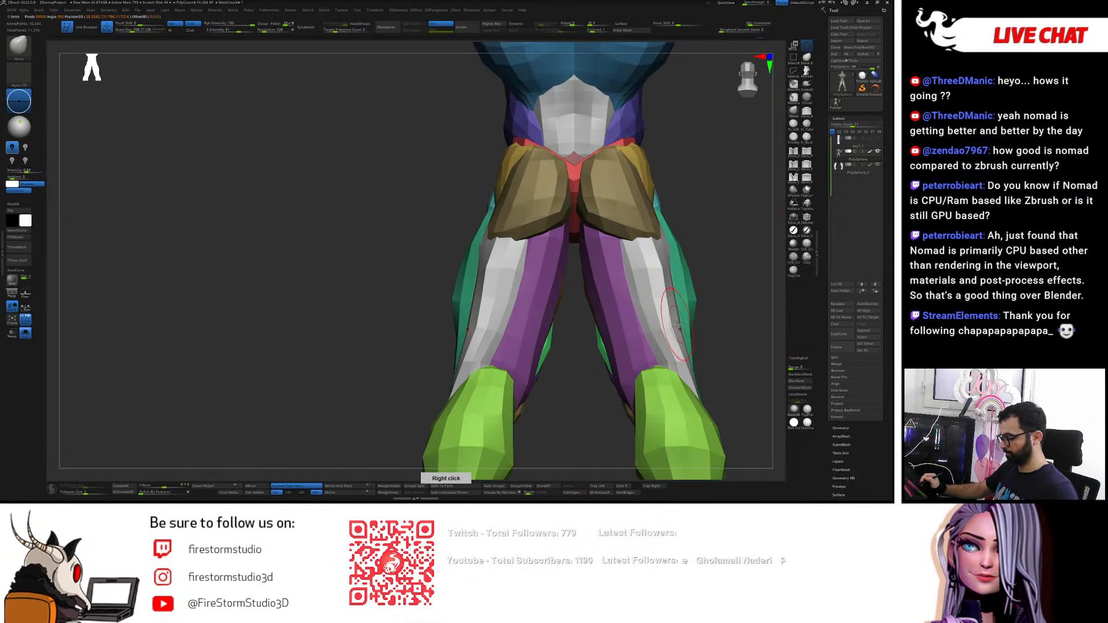
- Adjust the grey outer hamstring's outer edge from behind with a larger brush
{"action": "key", "text": "bracketright"}
{"action": "left_click_drag", "start_coordinate": [665, 303], "coordinate": [673, 303]}
{"action": "mouse_move", "coordinate": [677, 309]}
{"action": "right_mouse_down", "text": "ctrl"}
{"action": "mouse_move", "coordinate": [704, 267]}
{"action": "mouse_move", "coordinate": [700, 293]}
{"action": "mouse_move", "coordinate": [655, 295]}
{"action": "mouse_move", "coordinate": [509, 224]}
{"action": "mouse_move", "coordinate": [689, 219]}
{"action": "mouse_move", "coordinate": [663, 248]}
{"action": "right_mouse_up", "text": "ctrl"}
{"action": "right_click_drag", "start_coordinate": [600, 277], "coordinate": [611, 310], "text": "ctrl"}
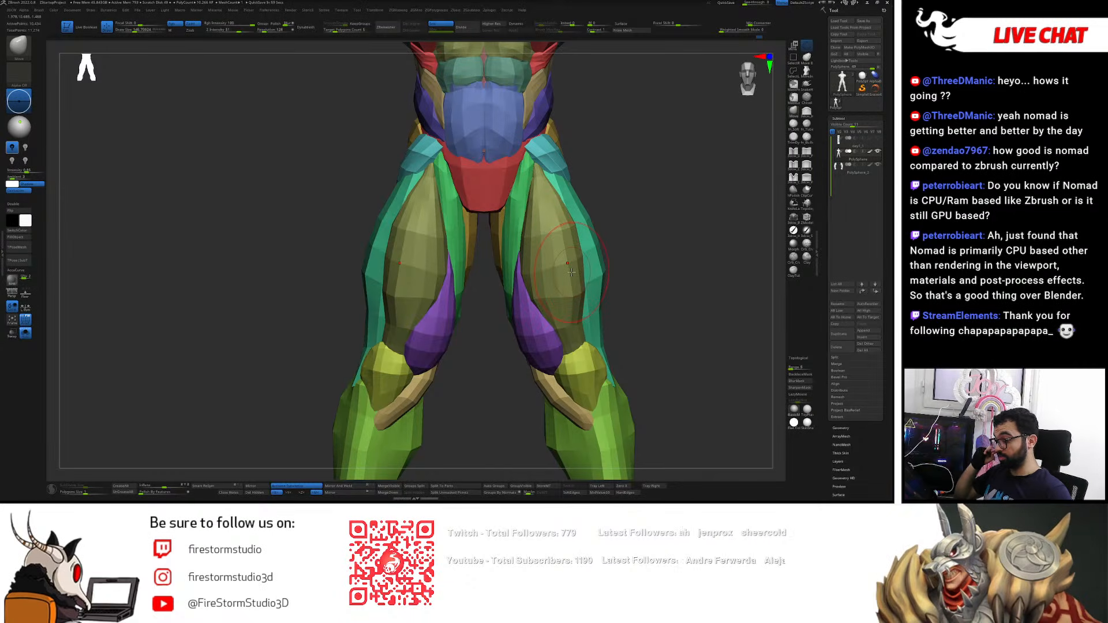
- Save the tool as a new day1 version in the FireStorm folder
{"action": "mouse_move", "coordinate": [623, 174]}
{"action": "left_mouse_down"}
{"action": "mouse_move", "coordinate": [574, 172]}
{"action": "mouse_move", "coordinate": [623, 168]}
{"action": "left_mouse_up"}
{"action": "key", "text": "w"}
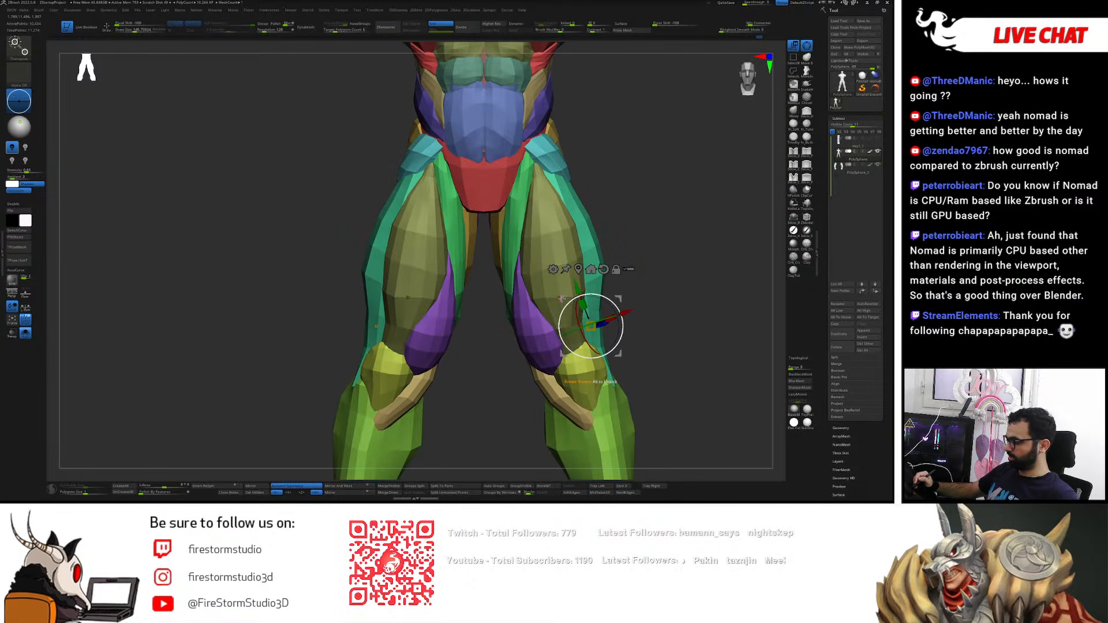
{"action": "key", "text": "ctrl+s"}
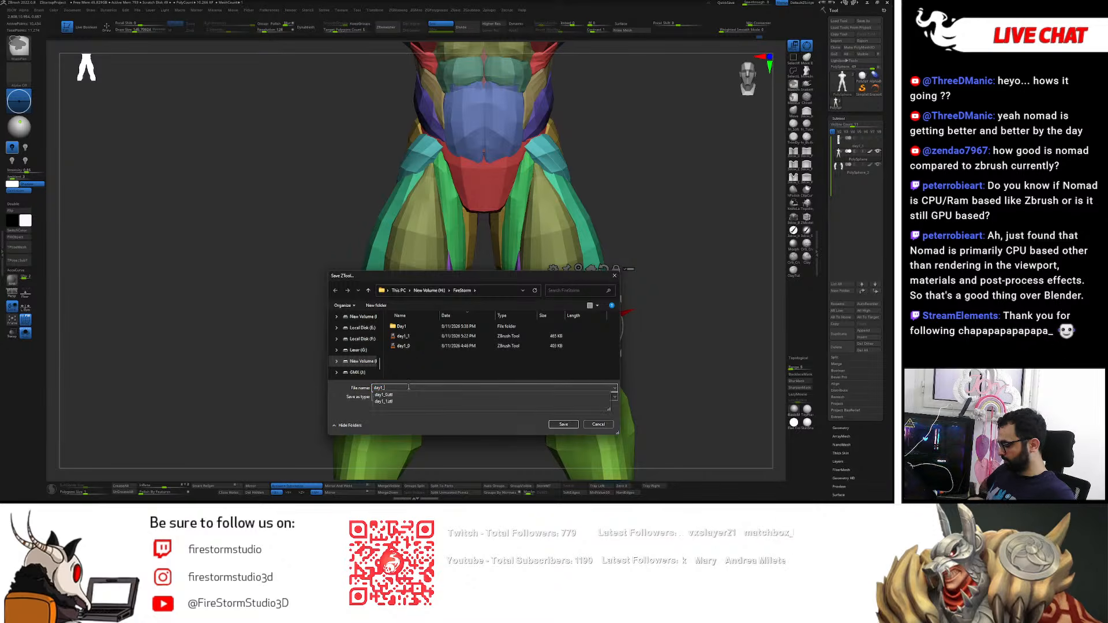
{"action": "key", "text": "Return"}
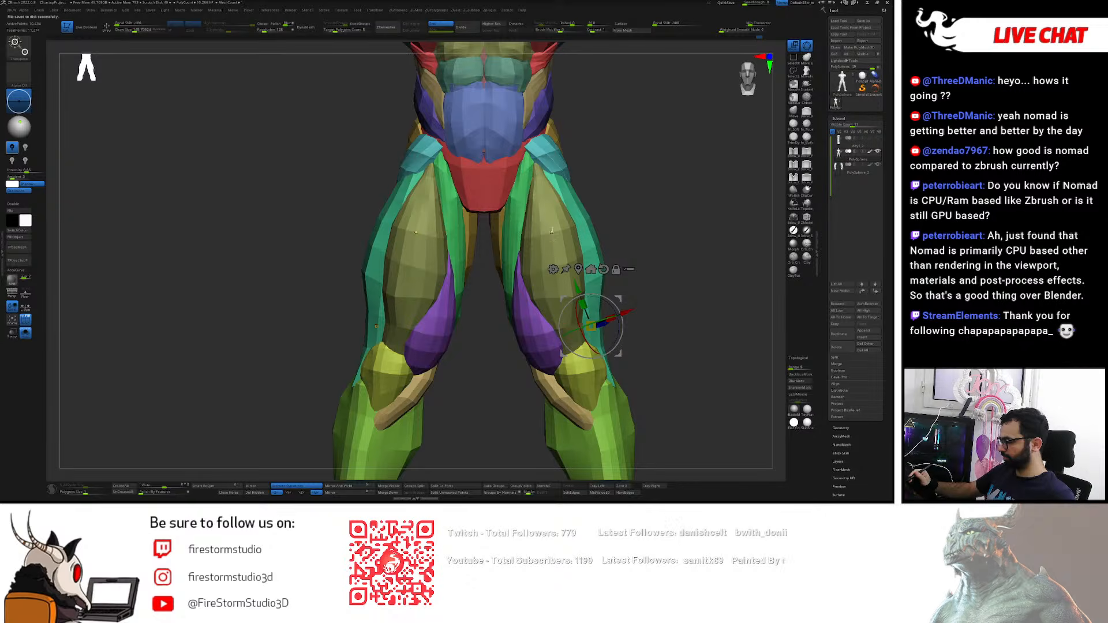
- Activate the olive front-thigh muscle alone and reshape its lower end above the kneecap
{"action": "left_click", "coordinate": [556, 242], "text": "ctrl"}
{"action": "key", "text": "q"}
{"action": "right_click_drag", "start_coordinate": [579, 329], "coordinate": [487, 332]}
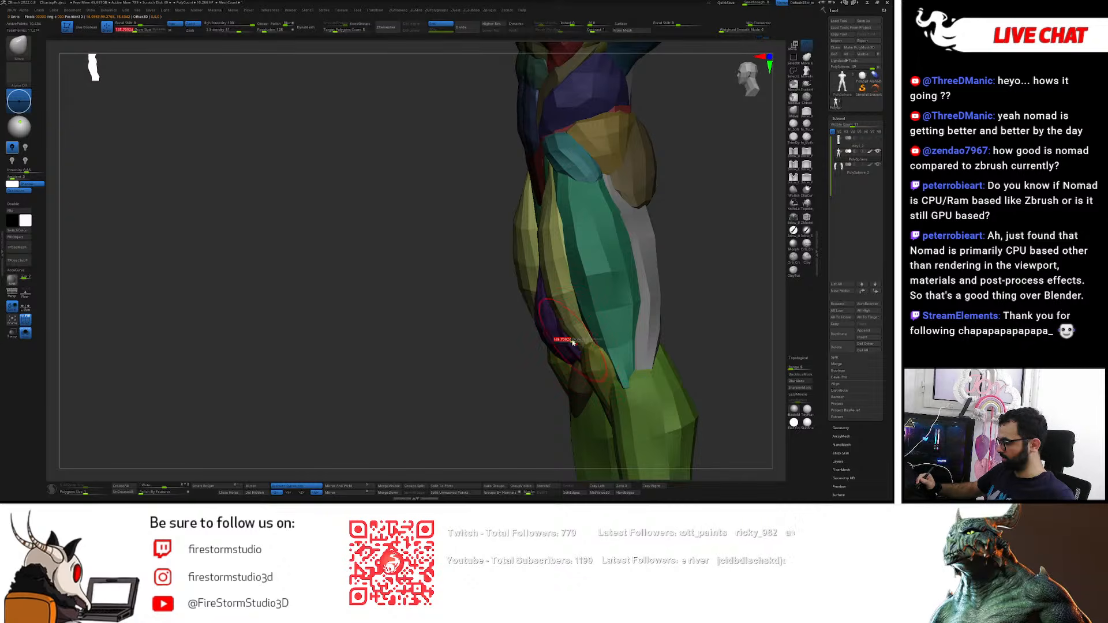
{"action": "right_click_drag", "start_coordinate": [598, 310], "coordinate": [586, 317]}
{"action": "left_click_drag", "start_coordinate": [578, 317], "coordinate": [583, 316]}
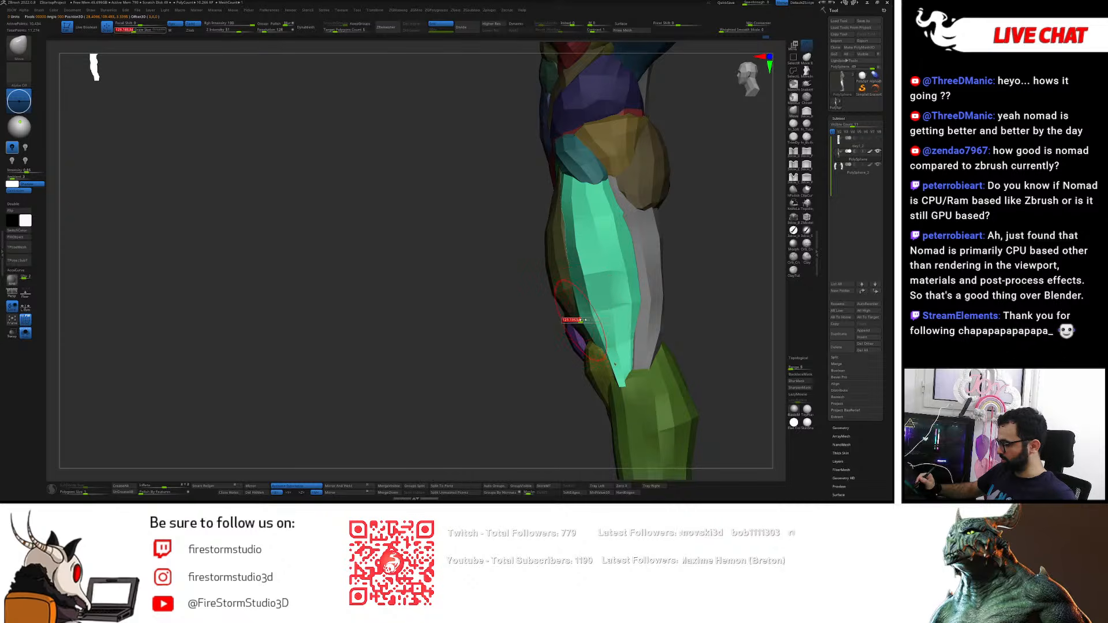
- Refine the teal outer-thigh muscle's lower front edge near the knee
{"action": "right_click_drag", "start_coordinate": [568, 317], "coordinate": [585, 326]}
{"action": "key", "text": "s"}
{"action": "left_click_drag", "start_coordinate": [574, 333], "coordinate": [554, 336]}
{"action": "mouse_move", "coordinate": [554, 336]}
{"action": "right_mouse_down"}
{"action": "mouse_move", "coordinate": [540, 336]}
{"action": "mouse_move", "coordinate": [549, 333]}
{"action": "right_mouse_up"}
- Reshape the purple teardrop muscle's outer bulge above the inner knee
{"action": "key", "text": "w"}
{"action": "key", "text": "q"}
{"action": "key", "text": "s"}
{"action": "left_click_drag", "start_coordinate": [558, 327], "coordinate": [561, 329]}
{"action": "right_click_drag", "start_coordinate": [562, 329], "coordinate": [560, 333], "text": "shift"}
{"action": "key", "text": "s"}
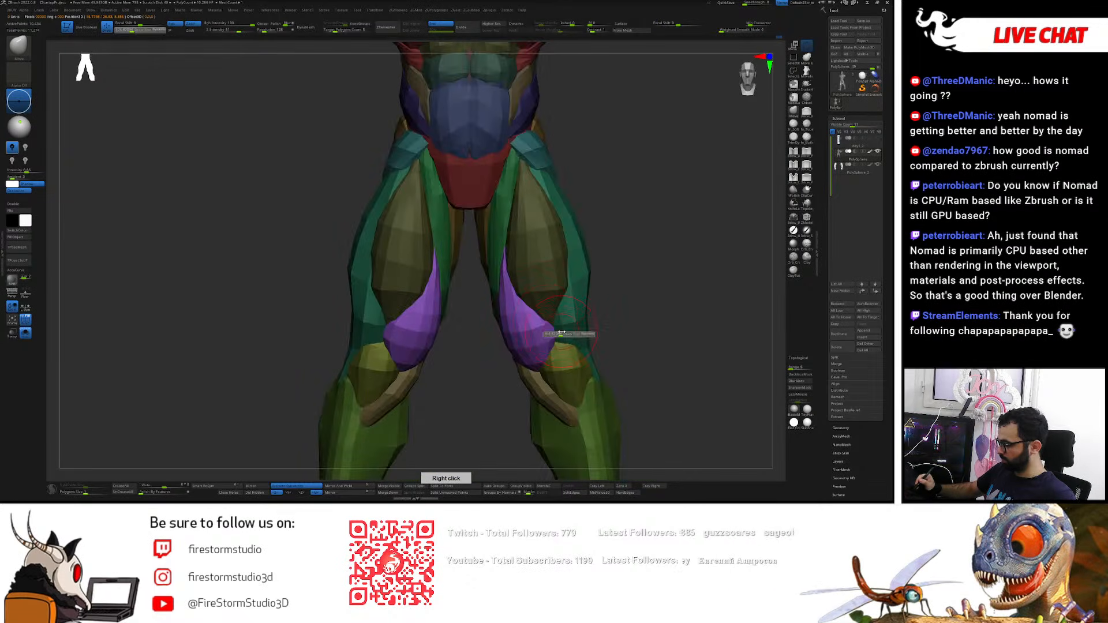
{"action": "left_click_drag", "start_coordinate": [547, 316], "coordinate": [541, 313]}
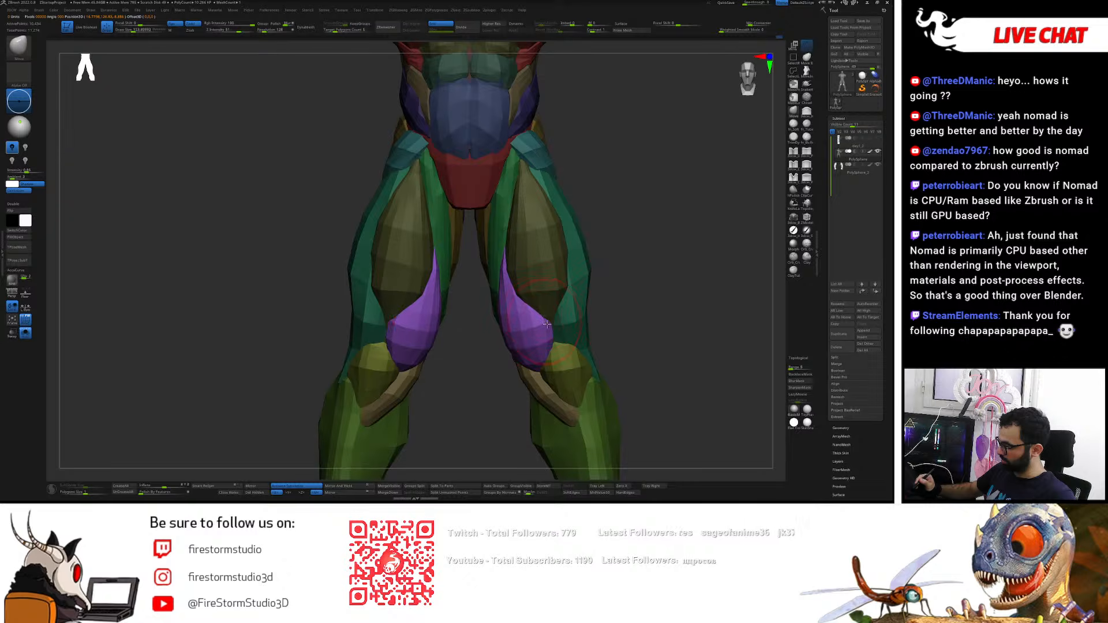
- Reshape the olive front-thigh muscle's lower end and refine its front profile from the side
{"action": "key", "text": "w"}
{"action": "left_click", "coordinate": [535, 276], "text": "ctrl"}
{"action": "key", "text": "q"}
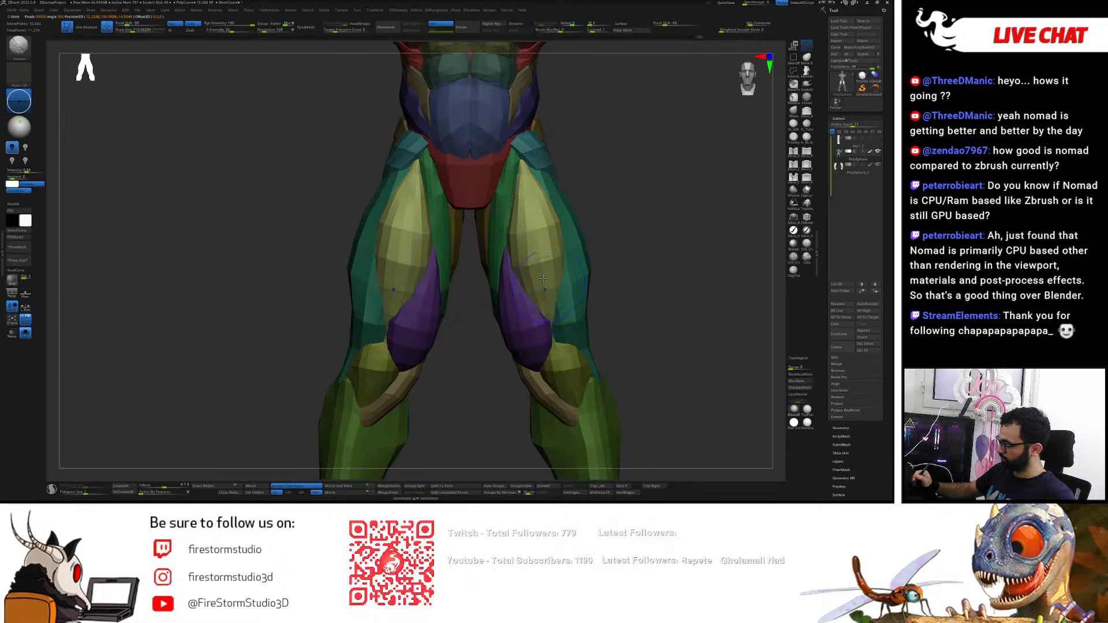
{"action": "right_click_drag", "start_coordinate": [557, 274], "coordinate": [511, 262], "text": "shift"}
{"action": "left_click_drag", "start_coordinate": [517, 257], "coordinate": [518, 276]}
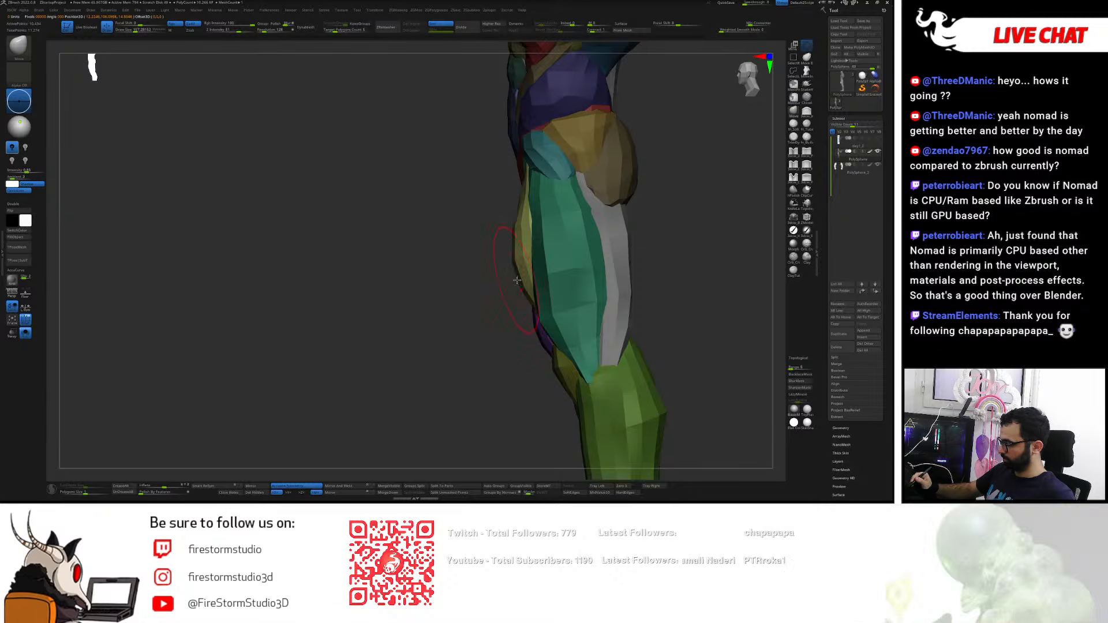
{"action": "key", "text": "s"}
{"action": "key", "text": "s"}
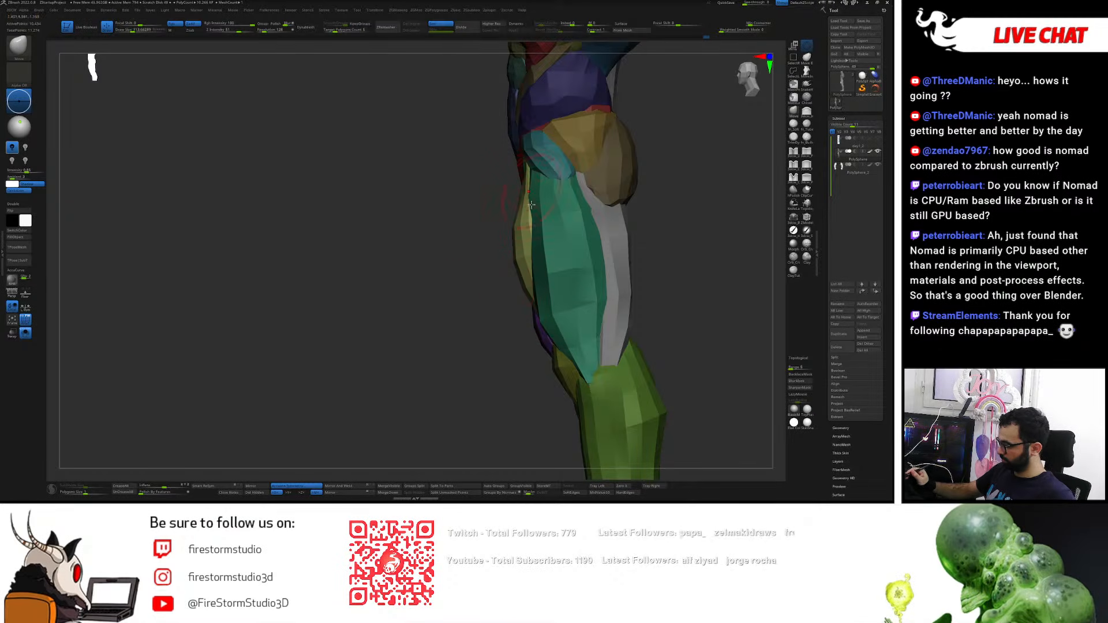
- Isolate the teal outer-thigh muscle and smooth its inner surface along its length
{"action": "right_click_drag", "start_coordinate": [548, 260], "coordinate": [595, 281]}
{"action": "left_click", "coordinate": [577, 277], "text": "ctrl+shift"}
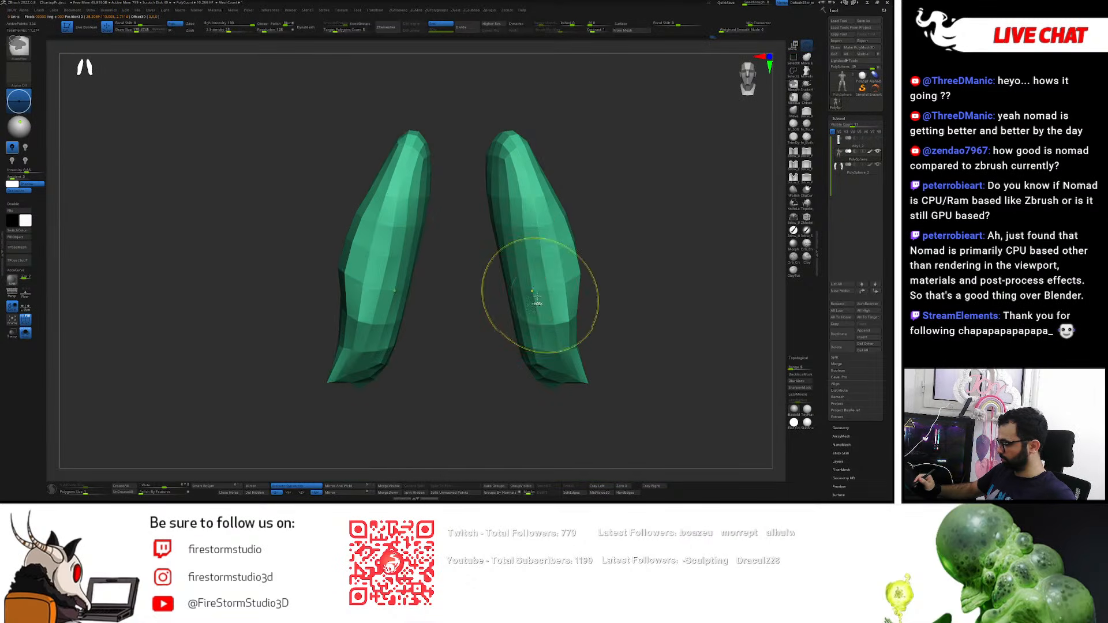
{"action": "left_click_drag", "start_coordinate": [533, 298], "coordinate": [538, 195], "text": "shift"}
{"action": "right_click_drag", "start_coordinate": [537, 208], "coordinate": [555, 249]}
{"action": "mouse_move", "coordinate": [548, 306]}
{"action": "left_mouse_down", "text": "shift"}
{"action": "mouse_move", "coordinate": [525, 277]}
{"action": "mouse_move", "coordinate": [522, 153]}
{"action": "left_mouse_up", "text": "shift"}
{"action": "right_click_drag", "start_coordinate": [614, 225], "coordinate": [496, 232]}
{"action": "left_click_drag", "start_coordinate": [537, 237], "coordinate": [539, 255], "text": "shift"}
{"action": "right_click_drag", "start_coordinate": [539, 255], "coordinate": [594, 257]}
- Edit the isolated outer-thigh muscle's edge loops with ZModeler and turn on the wireframe display
{"action": "key", "text": "b"}
{"action": "key", "text": "m"}
{"action": "key", "text": "v"}
{"action": "left_click", "coordinate": [534, 342]}
{"action": "key", "text": "b"}
{"action": "key", "text": "z"}
{"action": "key", "text": "m"}
{"action": "right_click_drag", "start_coordinate": [588, 314], "coordinate": [534, 321]}
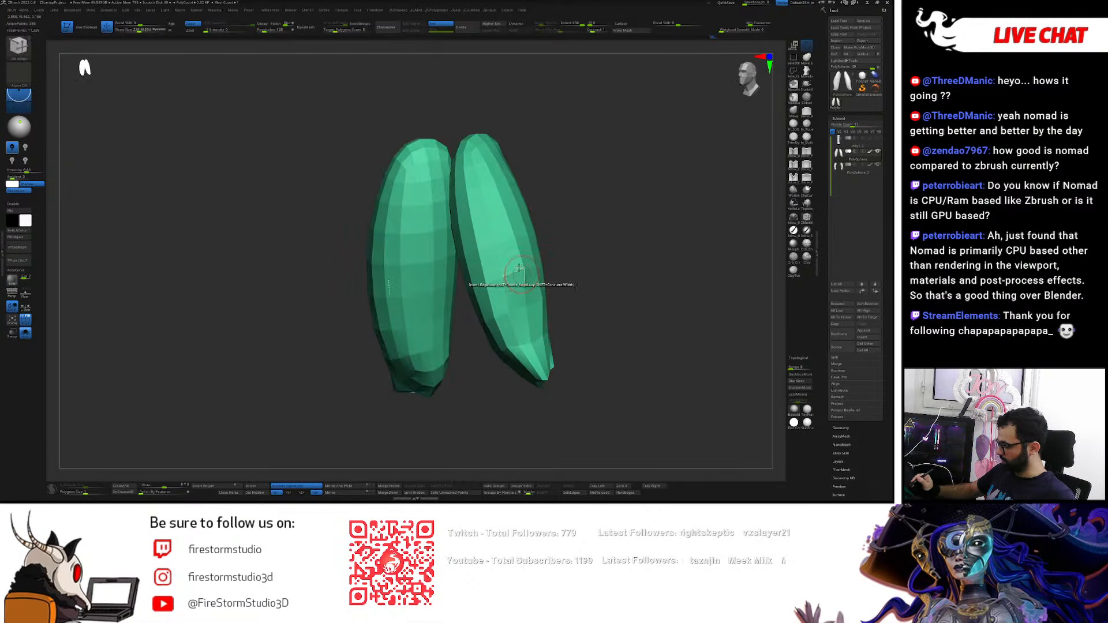
{"action": "right_click_drag", "start_coordinate": [519, 251], "coordinate": [545, 259]}
{"action": "mouse_move", "coordinate": [541, 261]}
{"action": "left_mouse_down"}
{"action": "mouse_move", "coordinate": [504, 266]}
{"action": "mouse_move", "coordinate": [494, 302]}
{"action": "mouse_move", "coordinate": [525, 321]}
{"action": "left_mouse_up"}
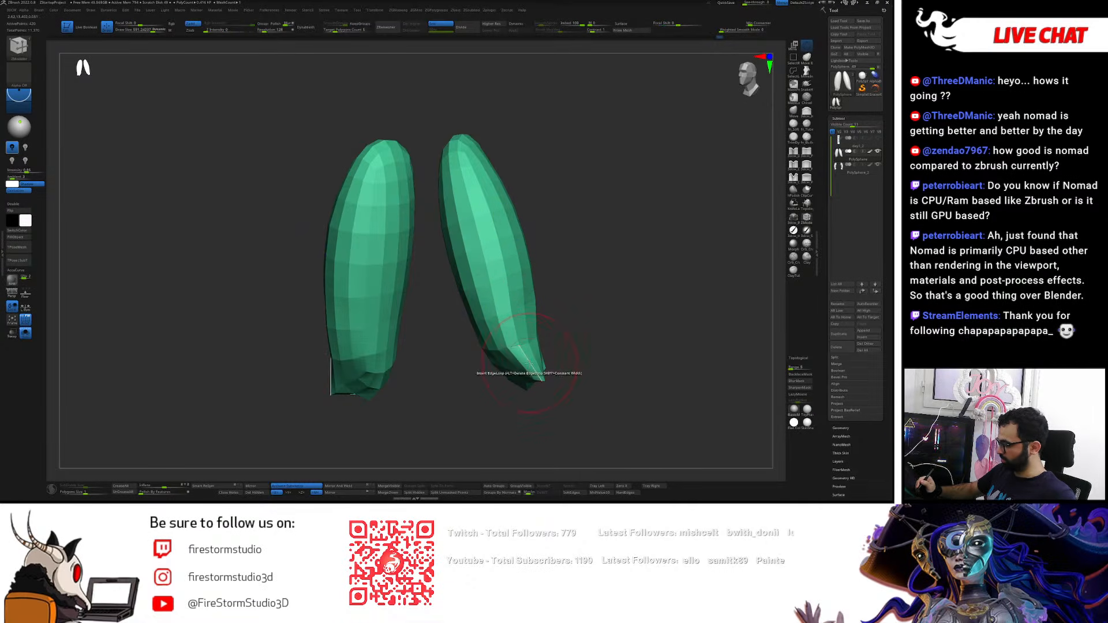
{"action": "left_click_drag", "start_coordinate": [599, 328], "coordinate": [576, 341]}
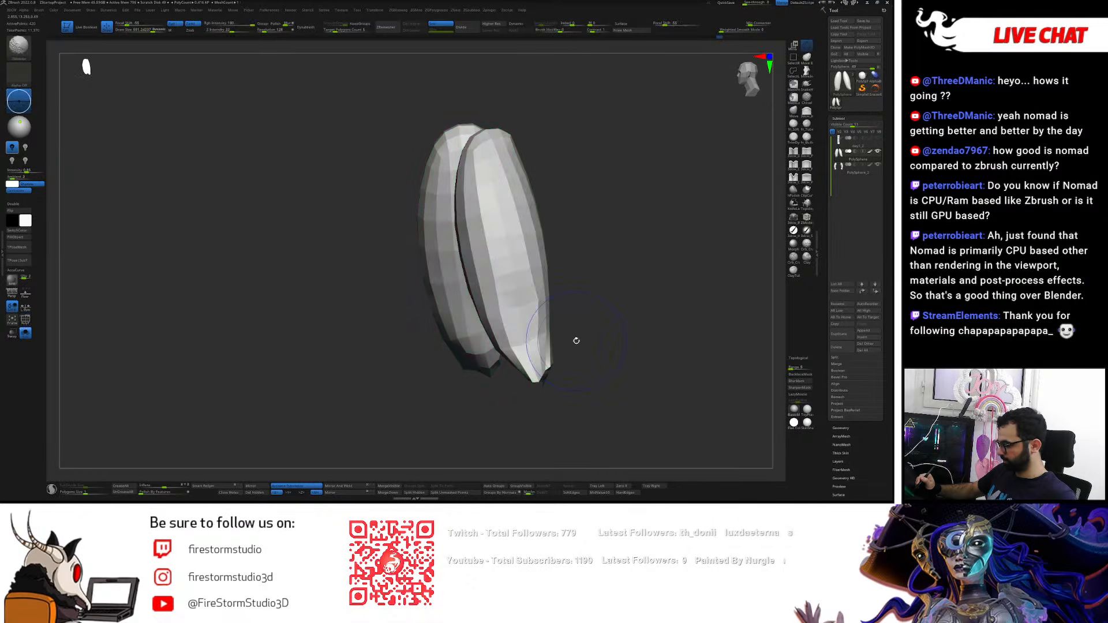
{"action": "left_click", "coordinate": [24, 319]}
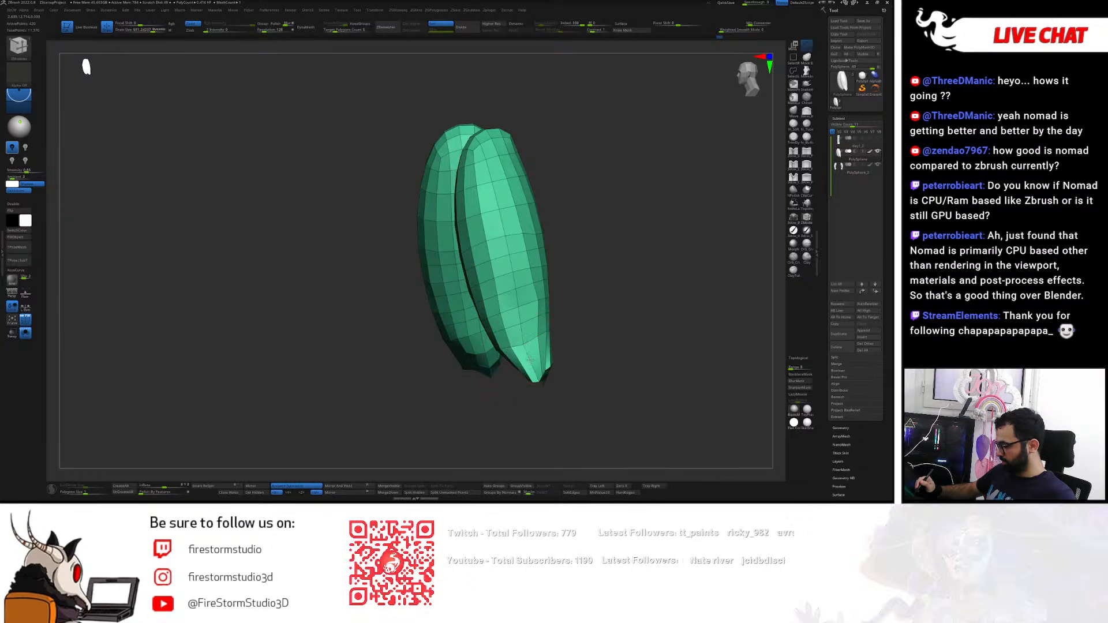
- Bring the other body muscles back into view and reactivate the Move brush
{"action": "right_click_drag", "start_coordinate": [530, 362], "coordinate": [541, 384], "text": "ctrl"}
{"action": "right_click_drag", "start_coordinate": [541, 384], "coordinate": [497, 309]}
{"action": "right_click_drag", "start_coordinate": [659, 299], "coordinate": [665, 254], "text": "ctrl"}
{"action": "left_click", "coordinate": [664, 228], "text": "ctrl+shift"}
{"action": "key", "text": "b"}
{"action": "key", "text": "m"}
{"action": "key", "text": "v"}
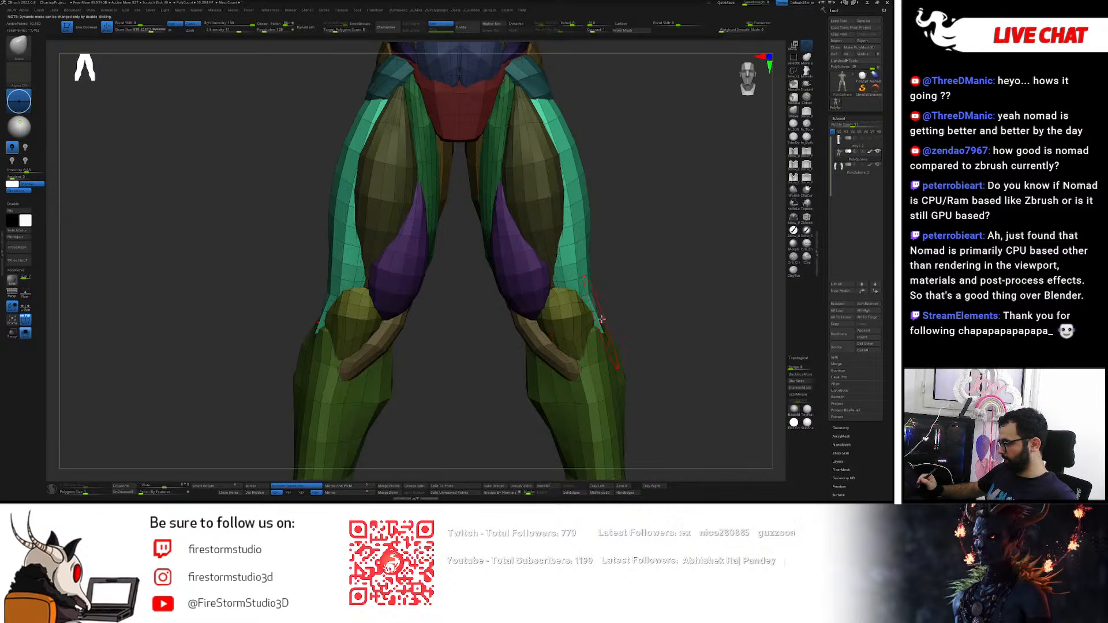
- Refine the teal outer-thigh muscle's outer contour and its front edge beside the olive thigh muscle
{"action": "left_click_drag", "start_coordinate": [578, 247], "coordinate": [581, 246]}
{"action": "right_click_drag", "start_coordinate": [582, 245], "coordinate": [563, 179]}
{"action": "left_click_drag", "start_coordinate": [571, 228], "coordinate": [576, 226]}
{"action": "right_click_drag", "start_coordinate": [576, 226], "coordinate": [578, 226]}
{"action": "left_click_drag", "start_coordinate": [578, 227], "coordinate": [572, 229]}
{"action": "mouse_move", "coordinate": [572, 228]}
{"action": "right_mouse_down"}
{"action": "mouse_move", "coordinate": [577, 271]}
{"action": "mouse_move", "coordinate": [546, 256]}
{"action": "right_mouse_up"}
{"action": "key", "text": "s"}
{"action": "key", "text": "s"}
{"action": "left_click_drag", "start_coordinate": [568, 174], "coordinate": [564, 172]}
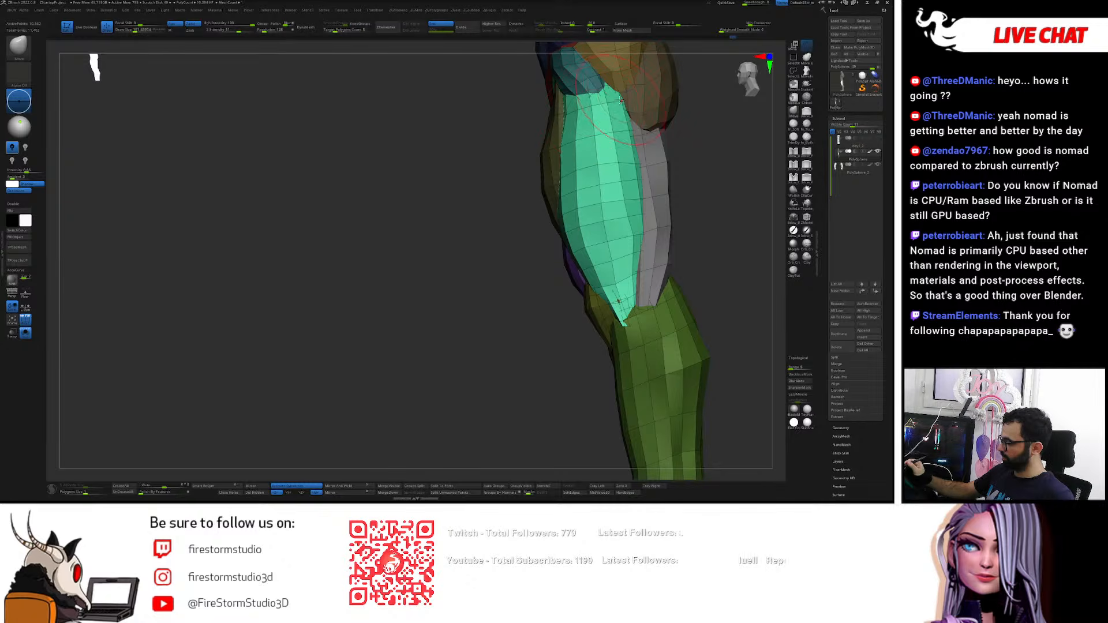
- Adjust the teal outer-thigh muscle's upper end where it meets the cyan front-hip muscle
{"action": "key", "text": "w"}
{"action": "left_click", "coordinate": [585, 76], "text": "ctrl"}
{"action": "key", "text": "q"}
{"action": "mouse_move", "coordinate": [592, 86]}
{"action": "right_mouse_down"}
{"action": "mouse_move", "coordinate": [554, 87]}
{"action": "mouse_move", "coordinate": [621, 94]}
{"action": "mouse_move", "coordinate": [601, 99]}
{"action": "right_mouse_up"}
{"action": "key", "text": "w"}
{"action": "left_click", "coordinate": [599, 142], "text": "ctrl"}
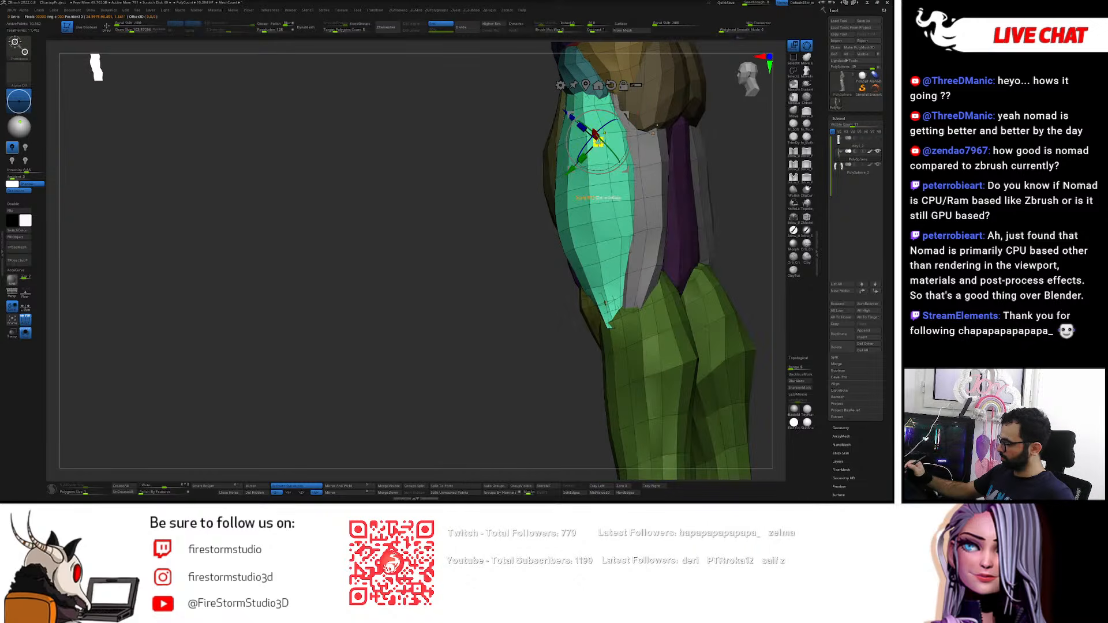
{"action": "key", "text": "q"}
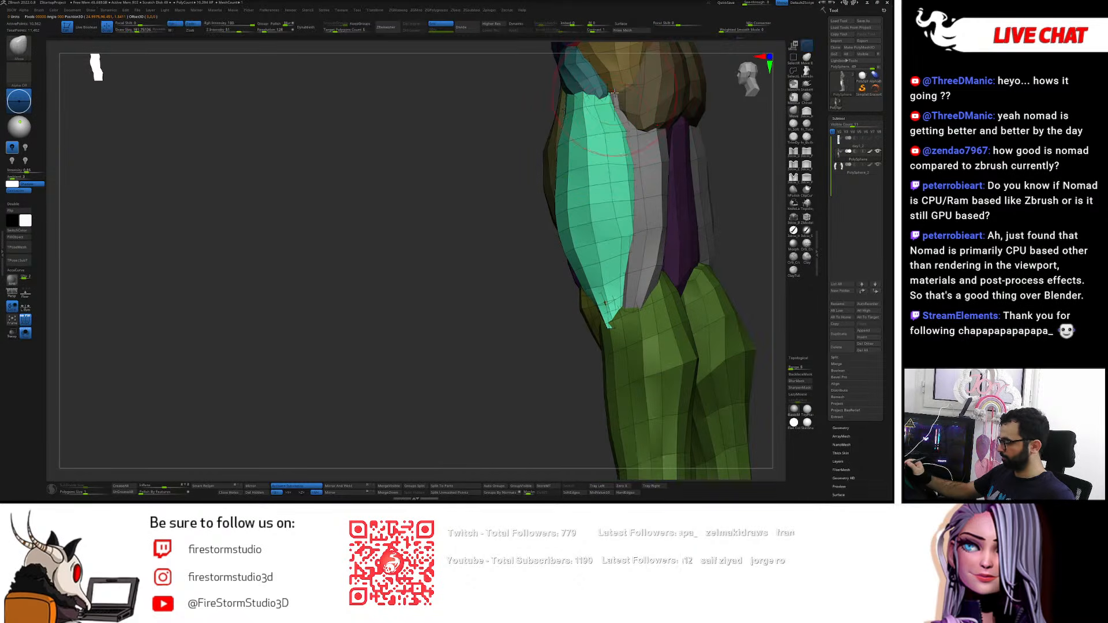
- Activate the cyan front-hip muscle alone and reshape its lower end over the outer thigh
{"action": "mouse_move", "coordinate": [606, 94]}
{"action": "right_mouse_down"}
{"action": "mouse_move", "coordinate": [634, 87]}
{"action": "mouse_move", "coordinate": [597, 84]}
{"action": "right_mouse_up"}
{"action": "key", "text": "w"}
{"action": "left_click", "coordinate": [595, 85], "text": "ctrl"}
{"action": "mouse_move", "coordinate": [664, 95]}
{"action": "right_mouse_down"}
{"action": "mouse_move", "coordinate": [620, 118]}
{"action": "mouse_move", "coordinate": [595, 201]}
{"action": "mouse_move", "coordinate": [594, 169]}
{"action": "right_mouse_up"}
{"action": "key", "text": "q"}
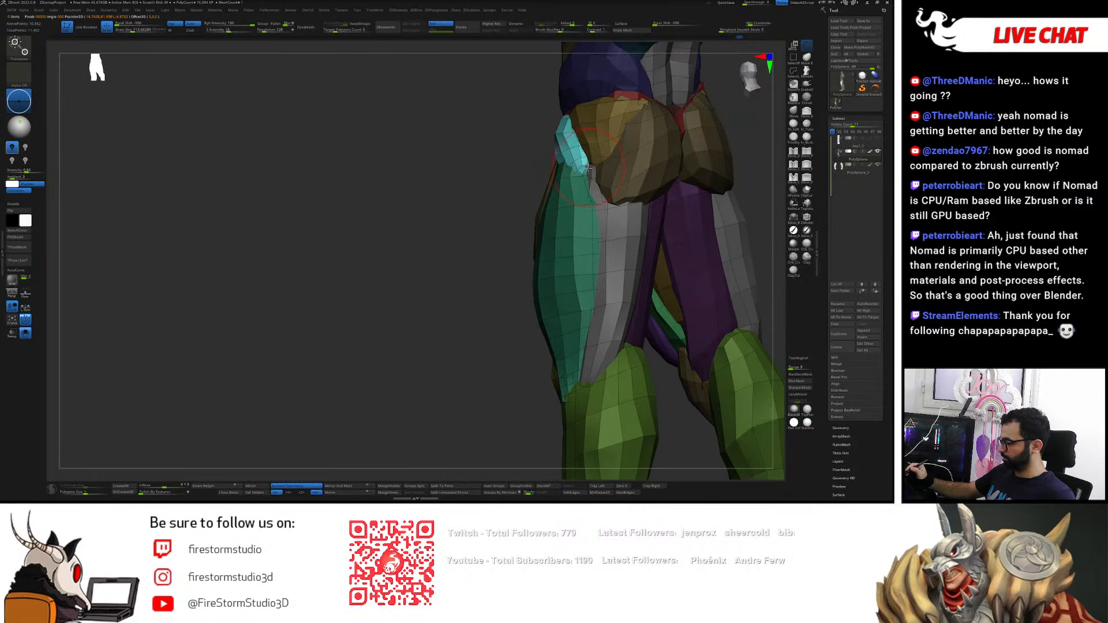
{"action": "right_click_drag", "start_coordinate": [586, 166], "coordinate": [579, 173]}
{"action": "key", "text": "s"}
{"action": "left_click_drag", "start_coordinate": [571, 178], "coordinate": [571, 179]}
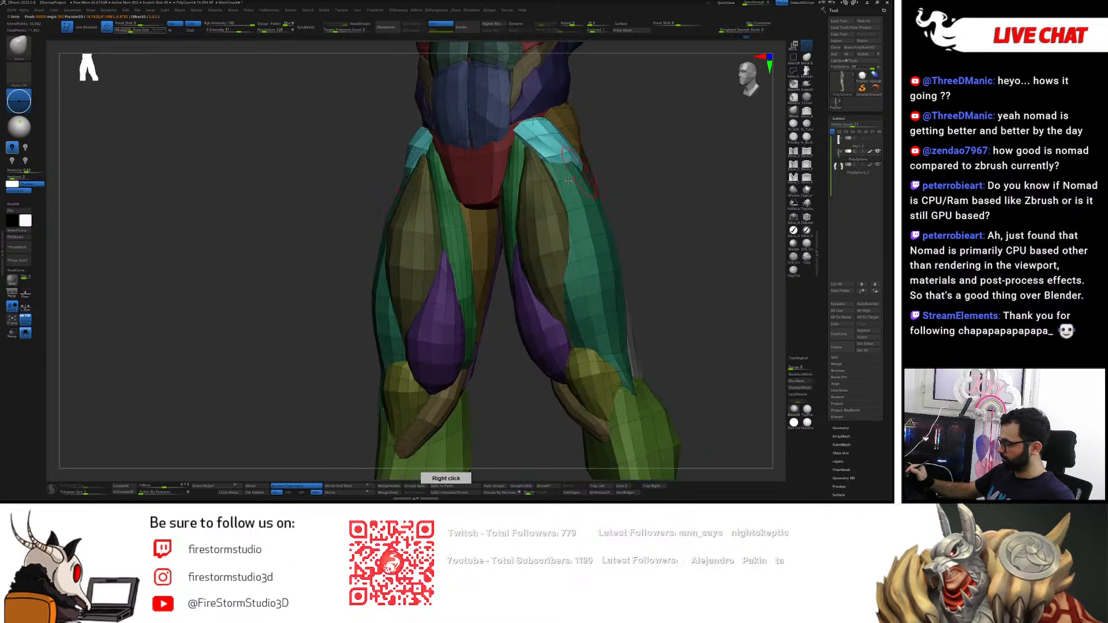
{"action": "right_click_drag", "start_coordinate": [574, 177], "coordinate": [632, 189]}
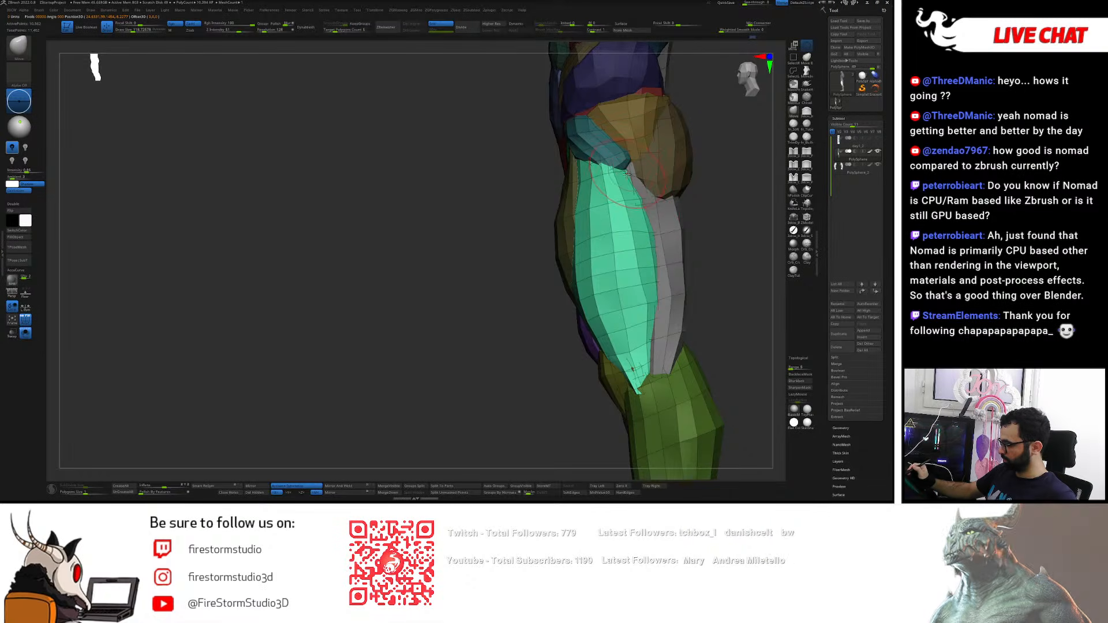
- Activate the upper hip muscle and the tan glute muscle in turn and nudge the glute's lower front edge
{"action": "key", "text": "w"}
{"action": "left_click", "coordinate": [640, 128]}
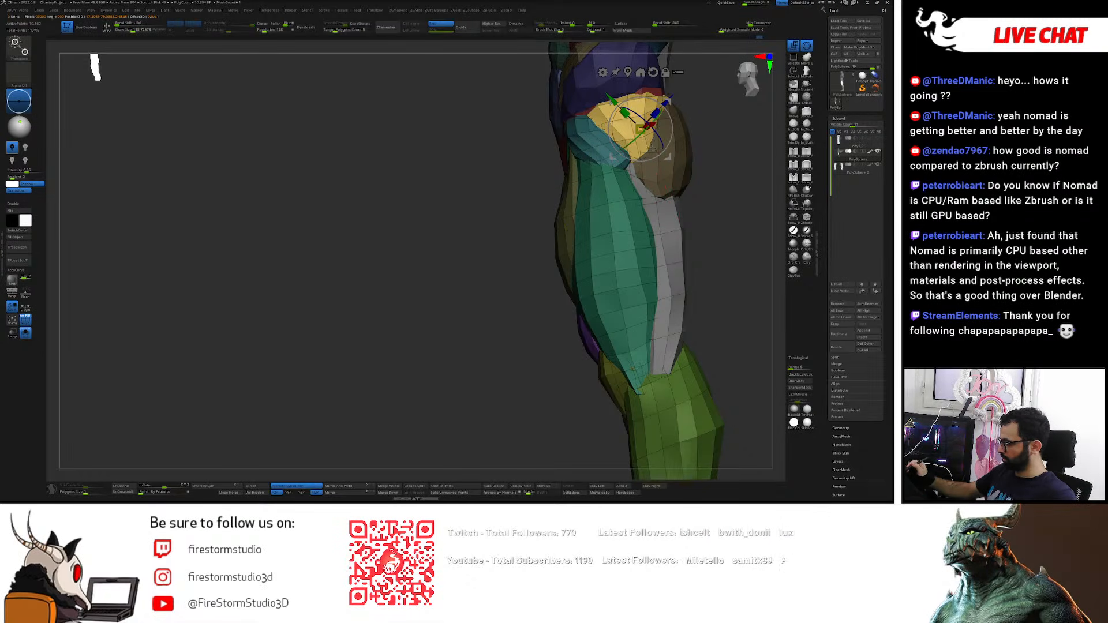
{"action": "key", "text": "q"}
{"action": "mouse_move", "coordinate": [642, 159]}
{"action": "right_mouse_down"}
{"action": "mouse_move", "coordinate": [632, 151]}
{"action": "mouse_move", "coordinate": [676, 155]}
{"action": "mouse_move", "coordinate": [649, 198]}
{"action": "right_mouse_up"}
{"action": "key", "text": "w"}
{"action": "key", "text": "q"}
{"action": "left_click_drag", "start_coordinate": [650, 198], "coordinate": [650, 194]}
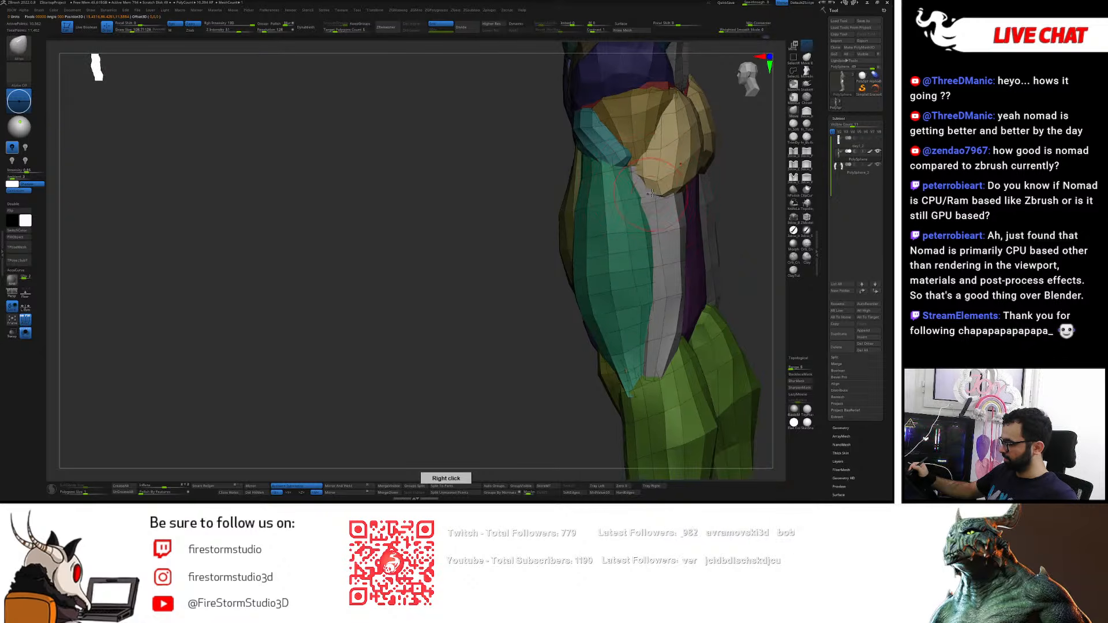
{"action": "right_click_drag", "start_coordinate": [634, 190], "coordinate": [666, 177]}
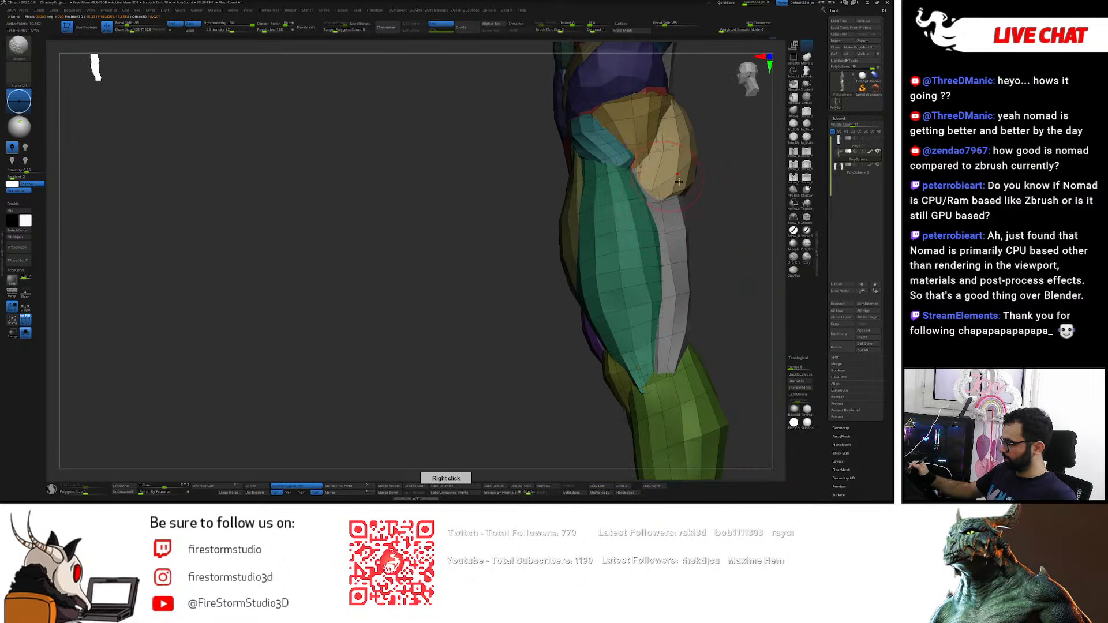
{"action": "right_click_drag", "start_coordinate": [648, 217], "coordinate": [679, 248]}
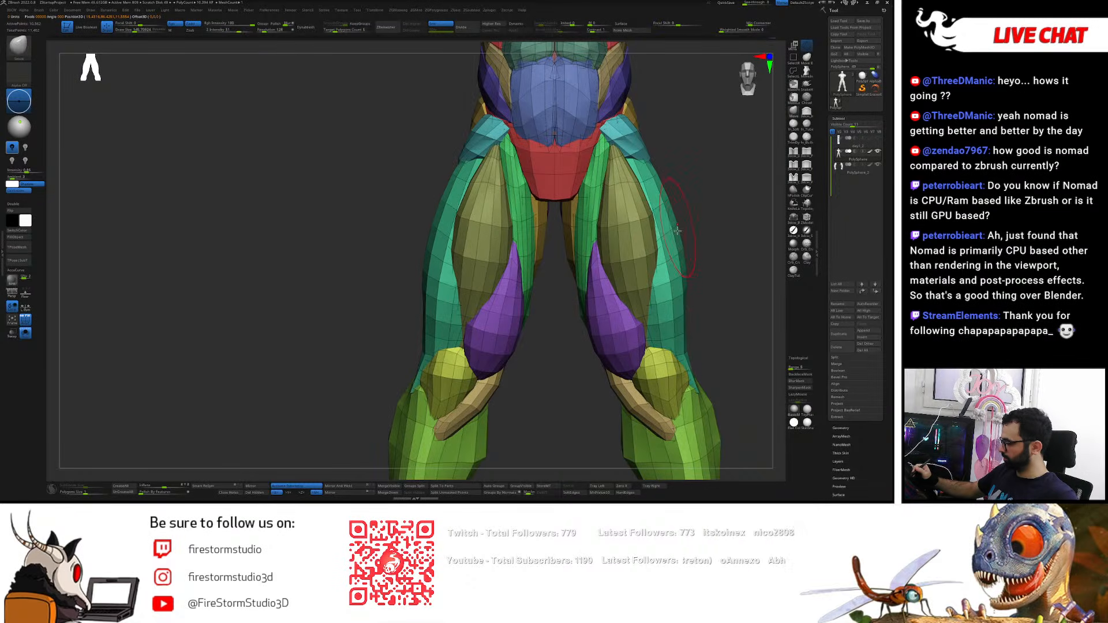
- Insert an edge loop across the lower half of the olive front-thigh muscle with ZModeler and smooth the muscle
{"action": "key", "text": "b"}
{"action": "key", "text": "z"}
{"action": "key", "text": "m"}
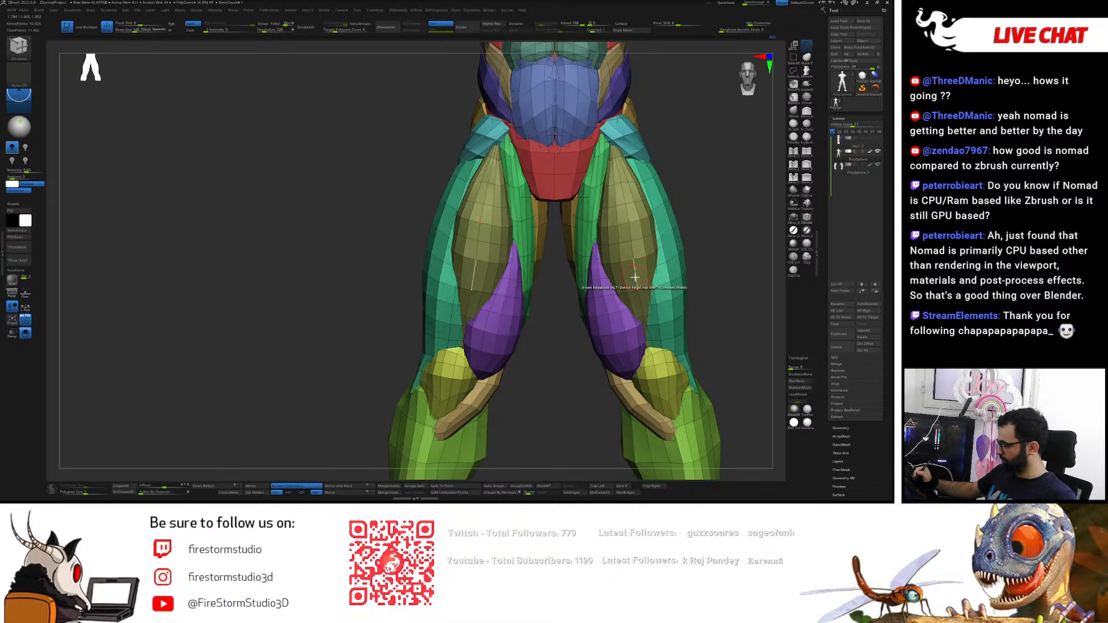
{"action": "left_click", "coordinate": [637, 260]}
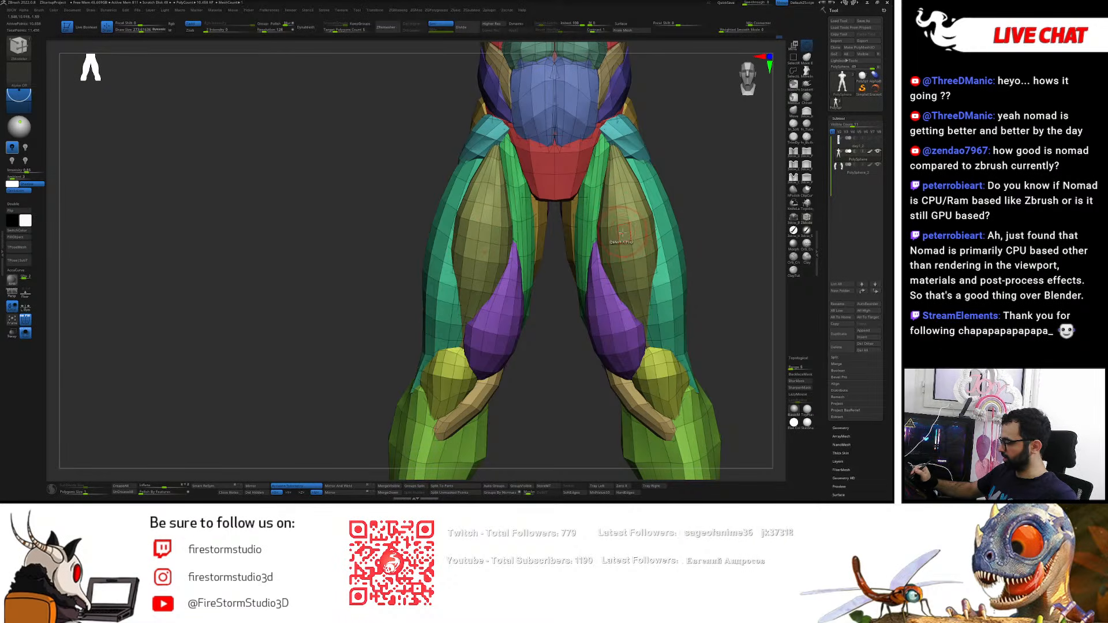
{"action": "left_click_drag", "start_coordinate": [634, 240], "coordinate": [625, 204], "text": "shift"}
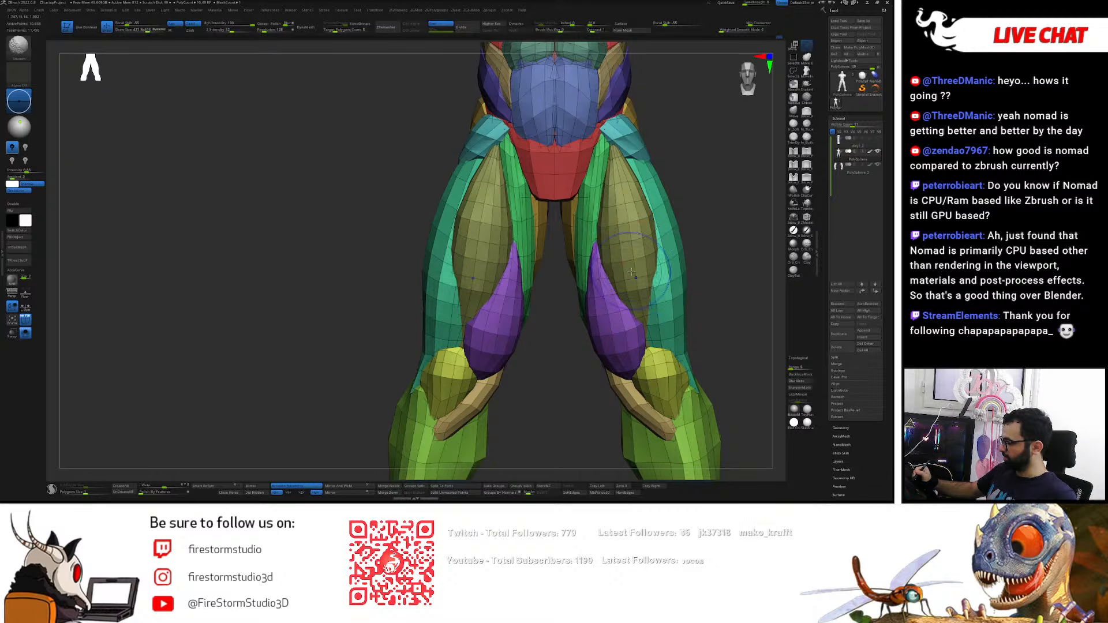
- Reactivate the Move brush and hide the polygroup colours and wireframe
{"action": "right_click_drag", "start_coordinate": [632, 258], "coordinate": [310, 260]}
{"action": "key", "text": "b"}
{"action": "key", "text": "m"}
{"action": "key", "text": "v"}
{"action": "key", "text": "f"}
{"action": "key", "text": "shift+f"}
- Examine the silhouette of the hips, thighs and knees from the front and the side
{"action": "mouse_move", "coordinate": [700, 316]}
{"action": "right_mouse_down"}
{"action": "mouse_move", "coordinate": [700, 299]}
{"action": "mouse_move", "coordinate": [707, 352]}
{"action": "mouse_move", "coordinate": [629, 326]}
{"action": "mouse_move", "coordinate": [672, 384]}
{"action": "right_mouse_up"}
{"action": "mouse_move", "coordinate": [732, 242]}
{"action": "right_mouse_down"}
{"action": "mouse_move", "coordinate": [649, 248]}
{"action": "mouse_move", "coordinate": [660, 258]}
{"action": "mouse_move", "coordinate": [698, 223]}
{"action": "mouse_move", "coordinate": [715, 255]}
{"action": "mouse_move", "coordinate": [670, 259]}
{"action": "right_mouse_up"}
{"action": "right_click_drag", "start_coordinate": [562, 288], "coordinate": [583, 251], "text": "shift"}
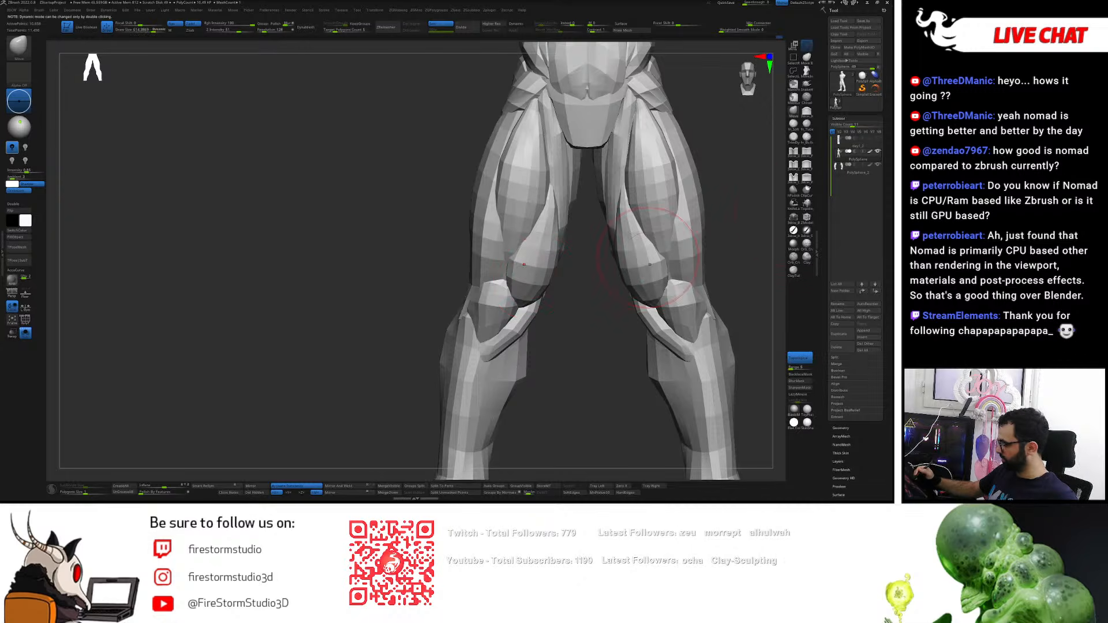
{"action": "right_click_drag", "start_coordinate": [654, 258], "coordinate": [656, 266]}
{"action": "right_click_drag", "start_coordinate": [620, 304], "coordinate": [621, 318], "text": "shift"}
{"action": "key", "text": "bracketleft"}
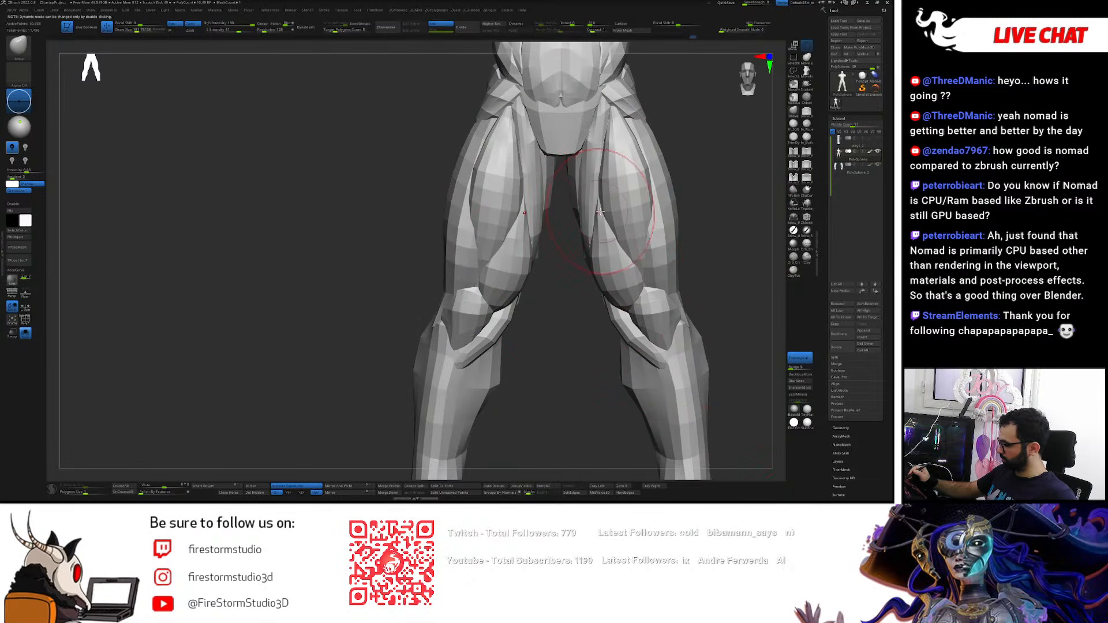
{"action": "mouse_move", "coordinate": [650, 263]}
{"action": "right_mouse_down", "text": "ctrl"}
{"action": "mouse_move", "coordinate": [638, 222]}
{"action": "mouse_move", "coordinate": [631, 274]}
{"action": "right_mouse_up", "text": "ctrl"}
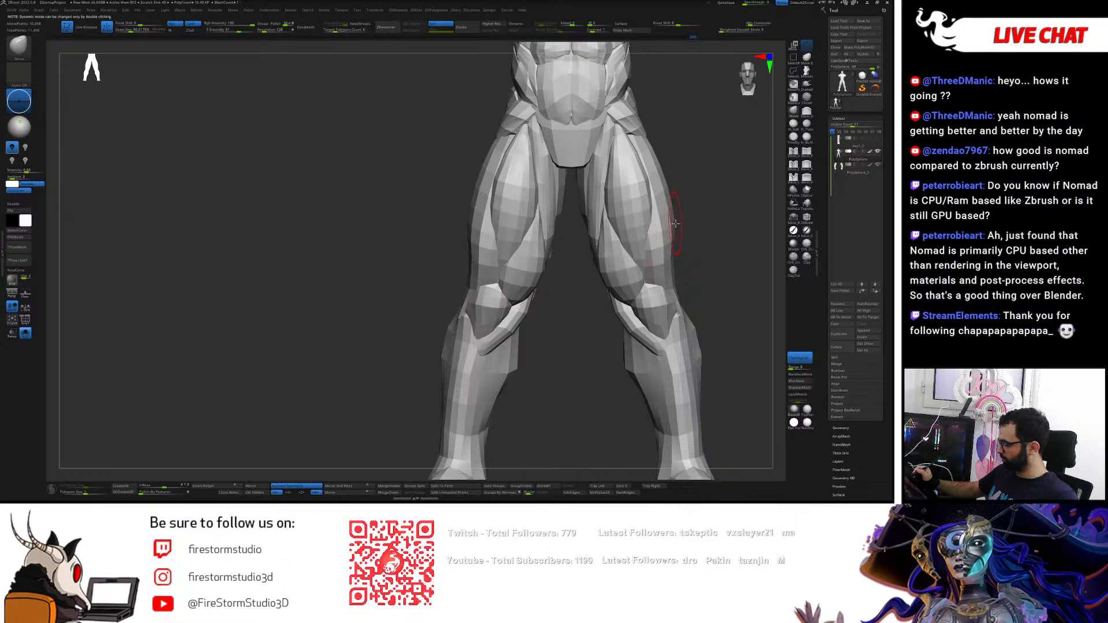
{"action": "key", "text": "s"}
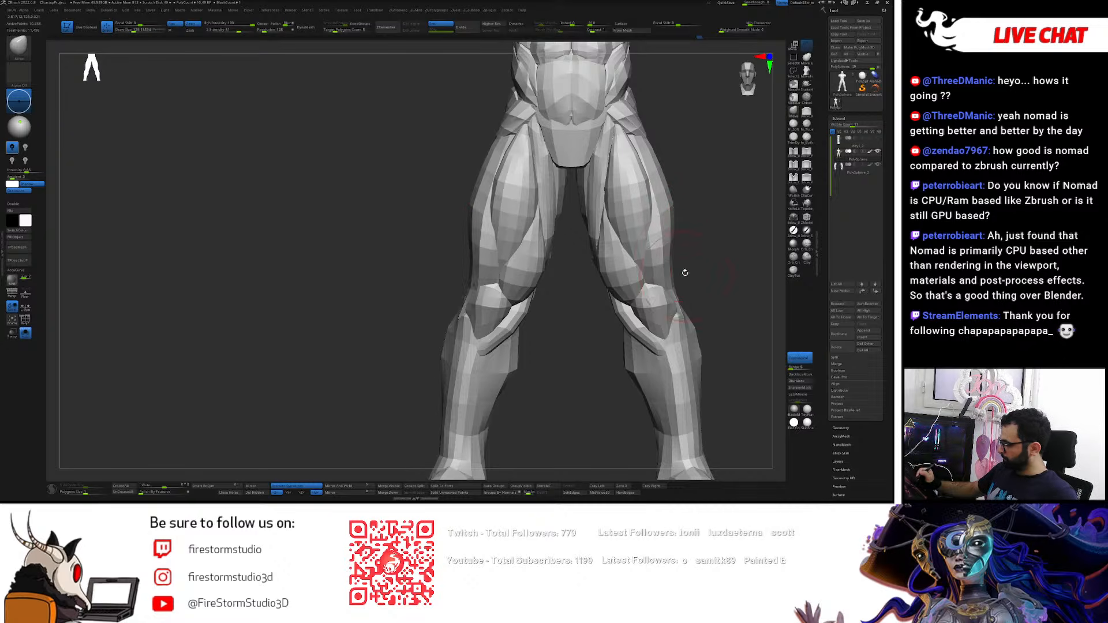
{"action": "right_click_drag", "start_coordinate": [713, 269], "coordinate": [663, 269]}
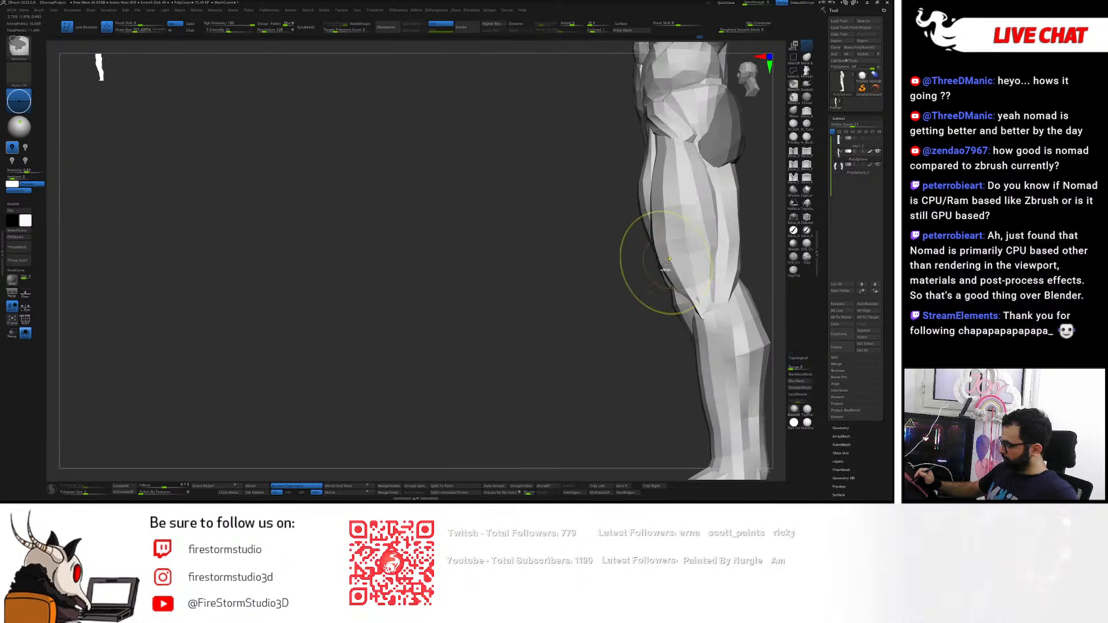
{"action": "mouse_move", "coordinate": [714, 203]}
{"action": "right_mouse_down"}
{"action": "mouse_move", "coordinate": [725, 235]}
{"action": "mouse_move", "coordinate": [695, 138]}
{"action": "mouse_move", "coordinate": [707, 240]}
{"action": "right_mouse_up"}
- Mask everything except the kneecap piece and smooth it, accepting the smoothing-brush note
{"action": "mouse_move", "coordinate": [680, 297]}
{"action": "right_mouse_down", "text": "alt"}
{"action": "mouse_move", "coordinate": [646, 179]}
{"action": "mouse_move", "coordinate": [660, 329]}
{"action": "mouse_move", "coordinate": [679, 295]}
{"action": "right_mouse_up", "text": "alt"}
{"action": "key", "text": "w"}
{"action": "left_click", "coordinate": [651, 297], "text": "ctrl"}
{"action": "key", "text": "q"}
{"action": "key", "text": "shift"}
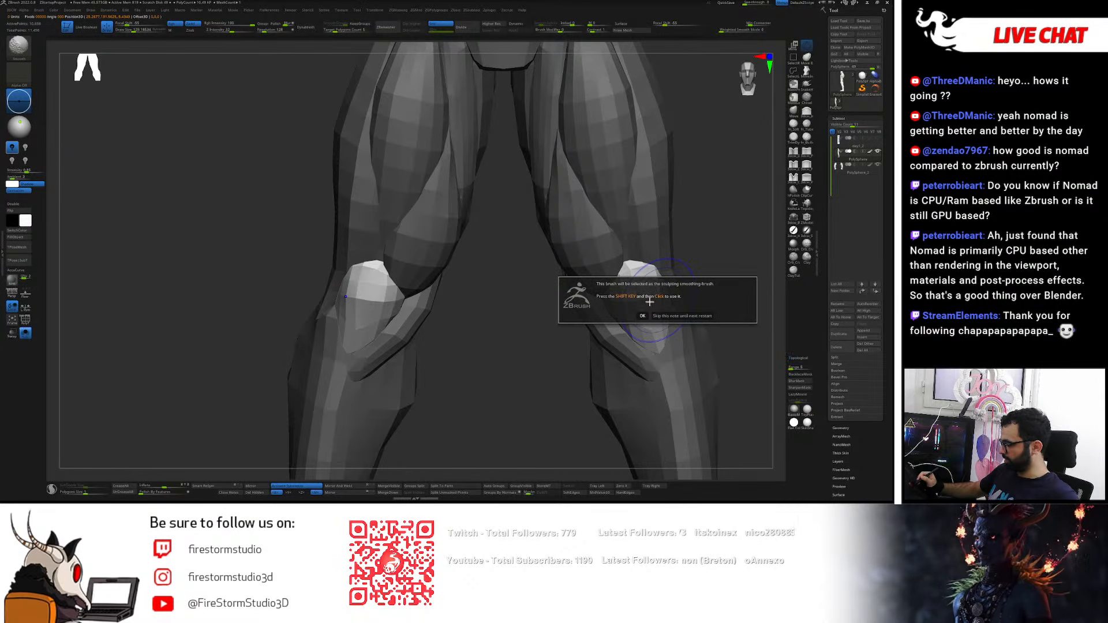
{"action": "left_click", "coordinate": [642, 315]}
{"action": "key", "text": "s"}
{"action": "right_click_drag", "start_coordinate": [649, 300], "coordinate": [697, 295]}
- Reshape the kneecap piece with the Move brush, fitting its upper edge against the thigh muscles above
{"action": "key", "text": "b"}
{"action": "key", "text": "m"}
{"action": "key", "text": "v"}
{"action": "key", "text": "s"}
{"action": "left_click_drag", "start_coordinate": [670, 266], "coordinate": [674, 266]}
{"action": "mouse_move", "coordinate": [681, 263]}
{"action": "right_mouse_down"}
{"action": "mouse_move", "coordinate": [641, 254]}
{"action": "mouse_move", "coordinate": [702, 264]}
{"action": "mouse_move", "coordinate": [681, 258]}
{"action": "mouse_move", "coordinate": [690, 264]}
{"action": "right_mouse_up"}
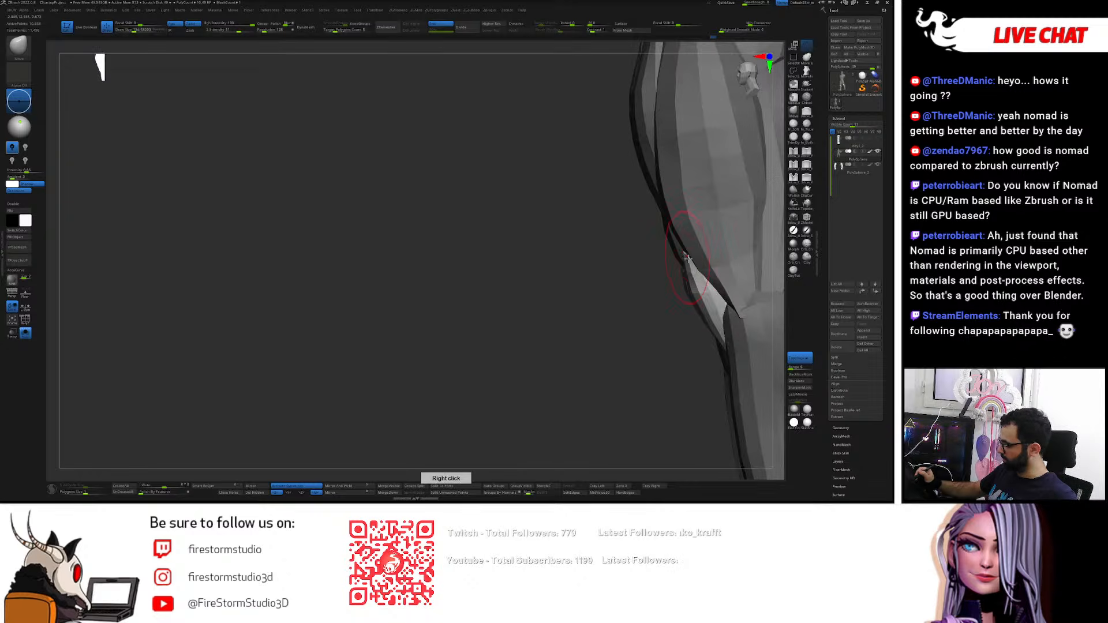
{"action": "right_click_drag", "start_coordinate": [700, 302], "coordinate": [712, 297]}
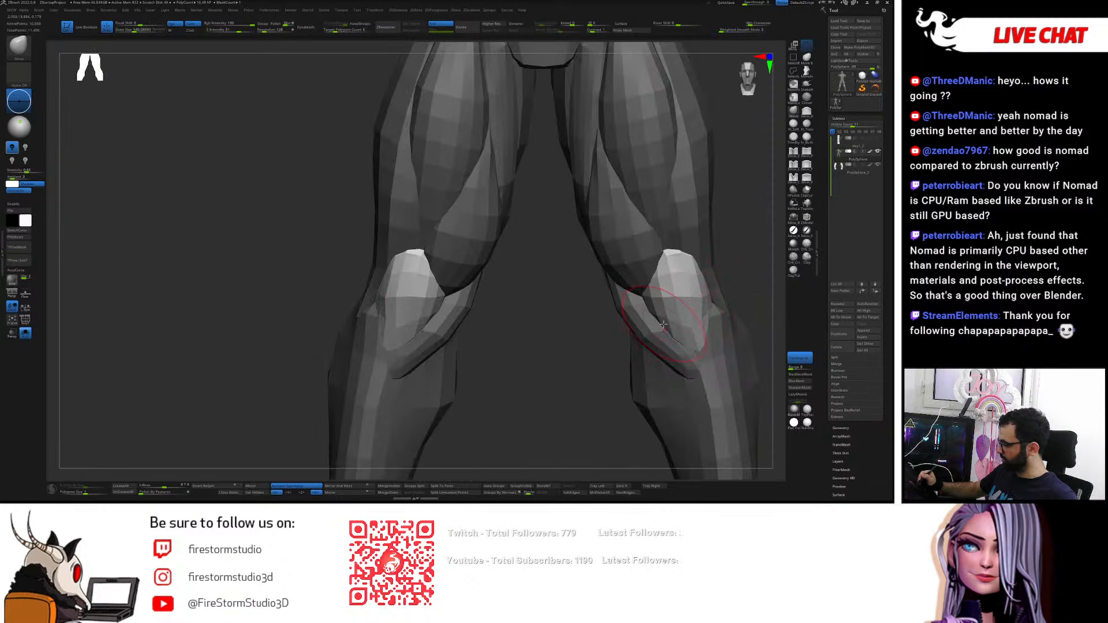
{"action": "mouse_move", "coordinate": [695, 345]}
{"action": "right_mouse_down"}
{"action": "mouse_move", "coordinate": [722, 329]}
{"action": "mouse_move", "coordinate": [693, 305]}
{"action": "right_mouse_up"}
{"action": "left_click_drag", "start_coordinate": [693, 255], "coordinate": [615, 241]}
- Activate the gold inner-thigh muscle, show the polygroup colours again and isolate the muscle pair
{"action": "mouse_move", "coordinate": [614, 241]}
{"action": "right_mouse_down", "text": "ctrl"}
{"action": "mouse_move", "coordinate": [571, 295]}
{"action": "mouse_move", "coordinate": [570, 248]}
{"action": "mouse_move", "coordinate": [589, 245]}
{"action": "mouse_move", "coordinate": [540, 253]}
{"action": "mouse_move", "coordinate": [585, 266]}
{"action": "mouse_move", "coordinate": [565, 271]}
{"action": "mouse_move", "coordinate": [568, 294]}
{"action": "right_mouse_up", "text": "ctrl"}
{"action": "key", "text": "w"}
{"action": "left_click", "coordinate": [572, 295], "text": "ctrl"}
{"action": "key", "text": "q"}
{"action": "key", "text": "shift+f"}
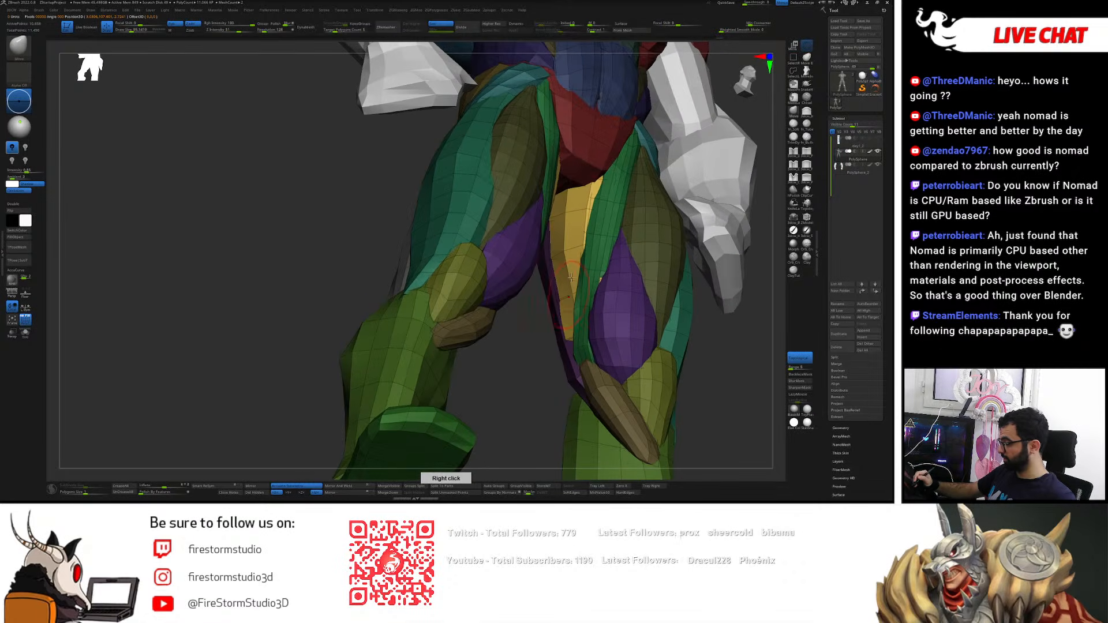
{"action": "left_click", "coordinate": [577, 254], "text": "ctrl+shift"}
{"action": "right_click_drag", "start_coordinate": [579, 255], "coordinate": [649, 290]}
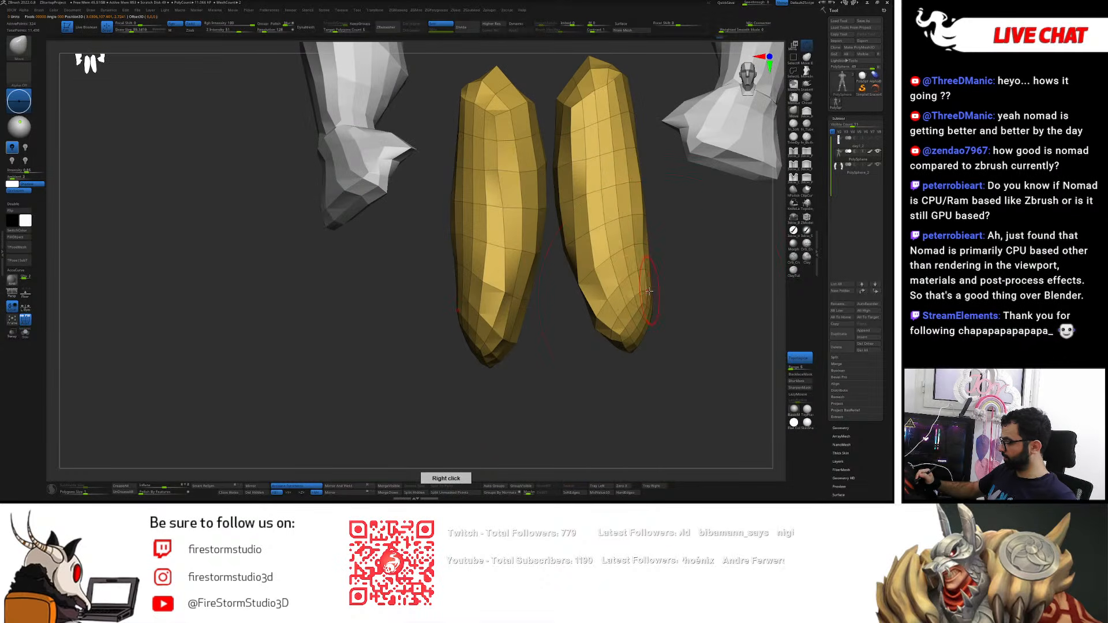
- Try smoothing the gold inner-thigh muscle's jagged lower end and its surface between the legs
{"action": "left_click", "coordinate": [663, 298]}
{"action": "mouse_move", "coordinate": [634, 323]}
{"action": "left_mouse_down", "text": "shift"}
{"action": "mouse_move", "coordinate": [603, 185]}
{"action": "mouse_move", "coordinate": [634, 334]}
{"action": "left_mouse_up", "text": "shift"}
{"action": "mouse_move", "coordinate": [635, 336]}
{"action": "right_mouse_down"}
{"action": "mouse_move", "coordinate": [671, 298]}
{"action": "mouse_move", "coordinate": [587, 233]}
{"action": "mouse_move", "coordinate": [569, 254]}
{"action": "right_mouse_up"}
{"action": "left_click", "coordinate": [671, 298], "text": "ctrl+shift"}
{"action": "key", "text": "s"}
{"action": "left_click", "coordinate": [573, 259]}
{"action": "left_click_drag", "start_coordinate": [580, 272], "coordinate": [564, 239], "text": "shift"}
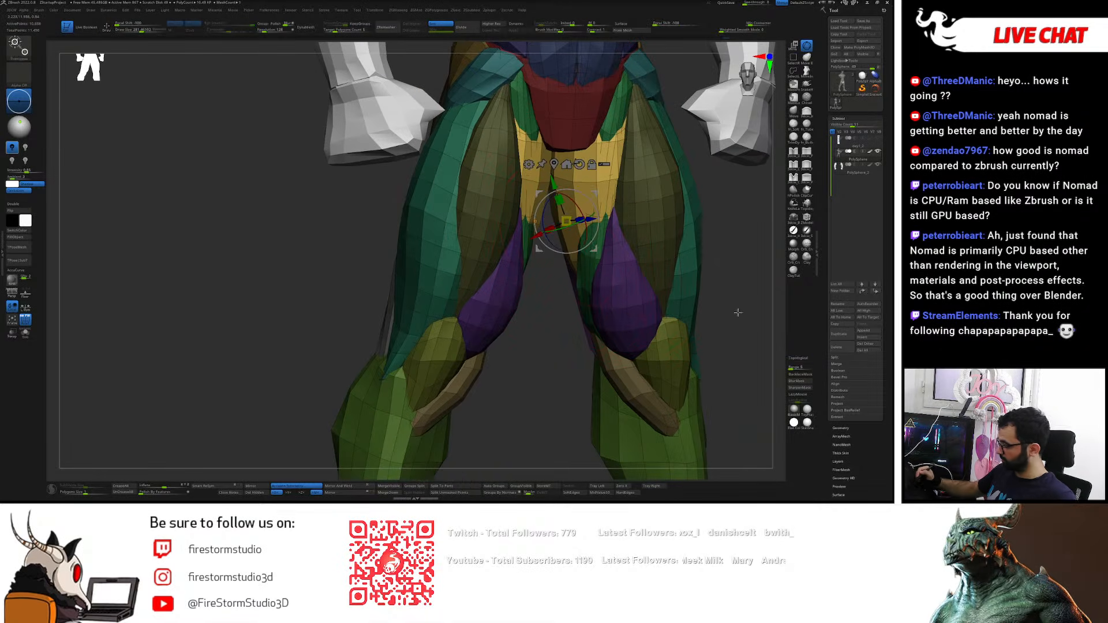
{"action": "right_click_drag", "start_coordinate": [577, 265], "coordinate": [568, 245]}
- Isolate the gold inner-thigh muscle, try inserting an edge loop across it with ZModeler and undo the insertion
{"action": "left_click", "coordinate": [584, 199], "text": "ctrl+shift"}
{"action": "key", "text": "1"}
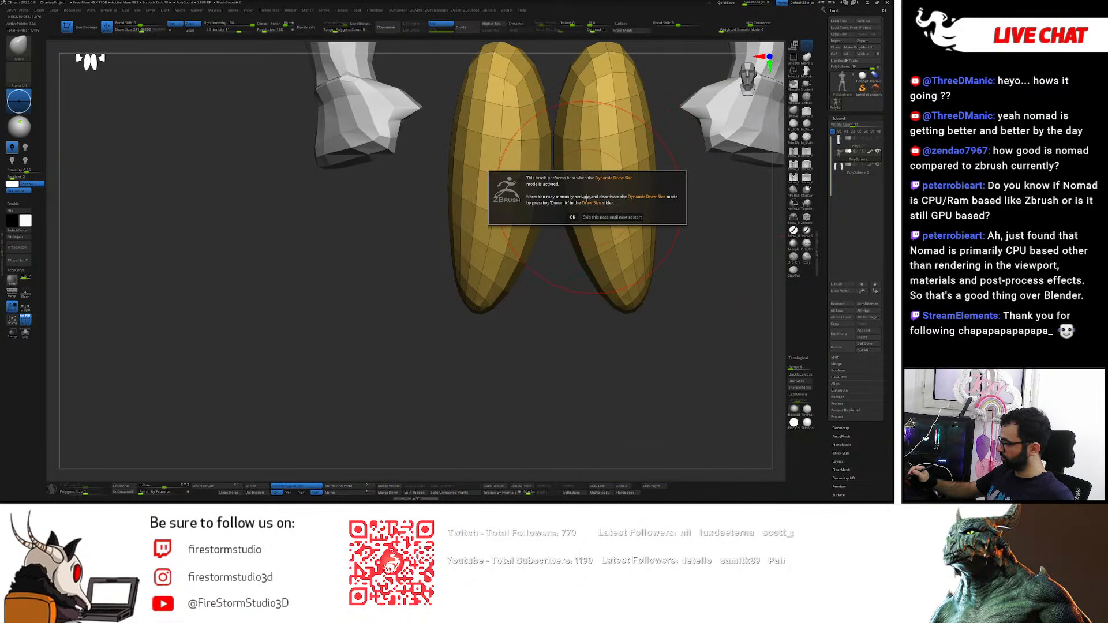
{"action": "left_click", "coordinate": [572, 217]}
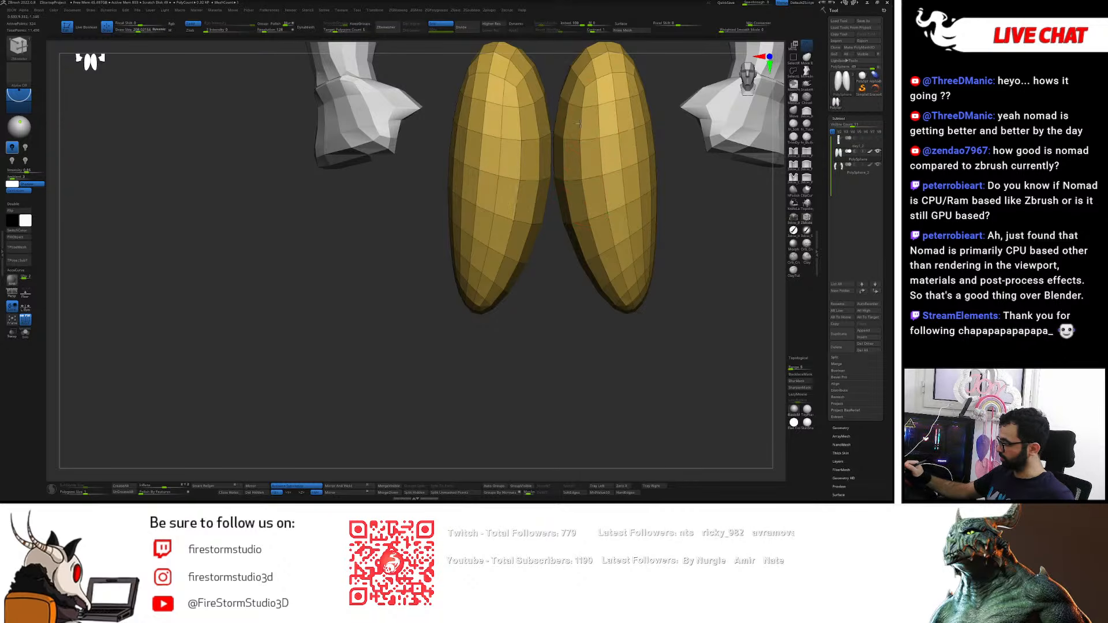
{"action": "right_click_drag", "start_coordinate": [584, 159], "coordinate": [577, 194]}
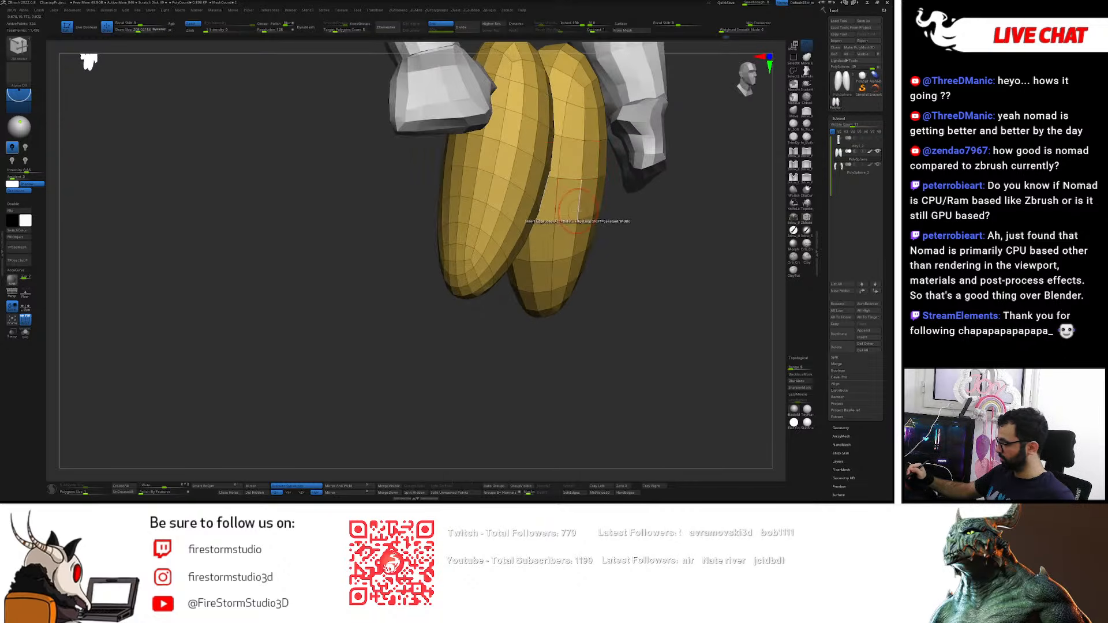
{"action": "left_click", "coordinate": [570, 221]}
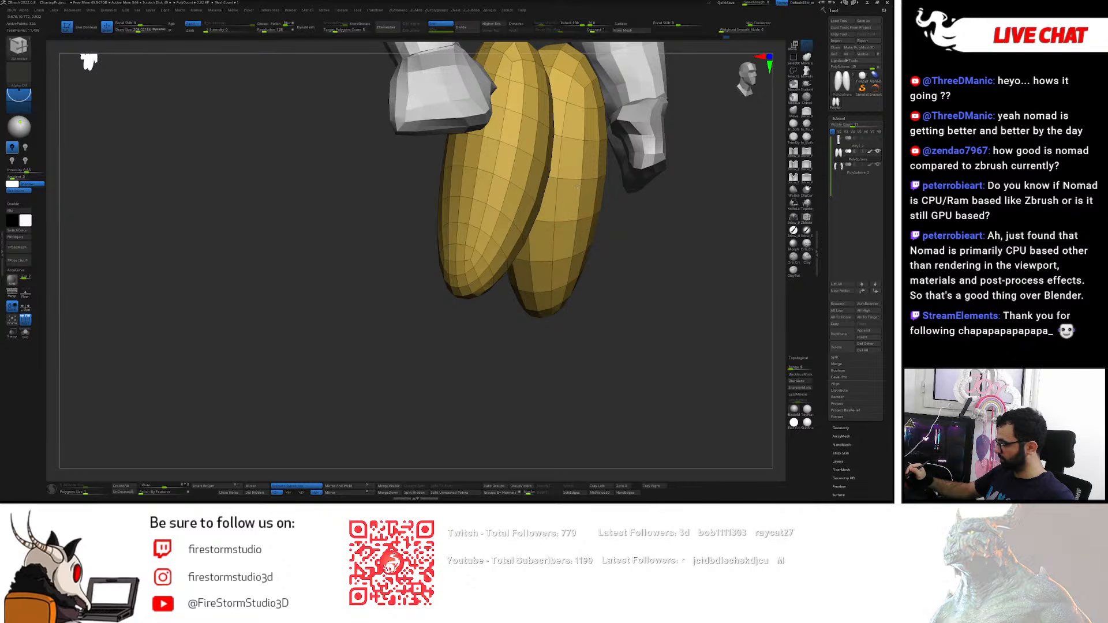
{"action": "key", "text": "ctrl+z"}
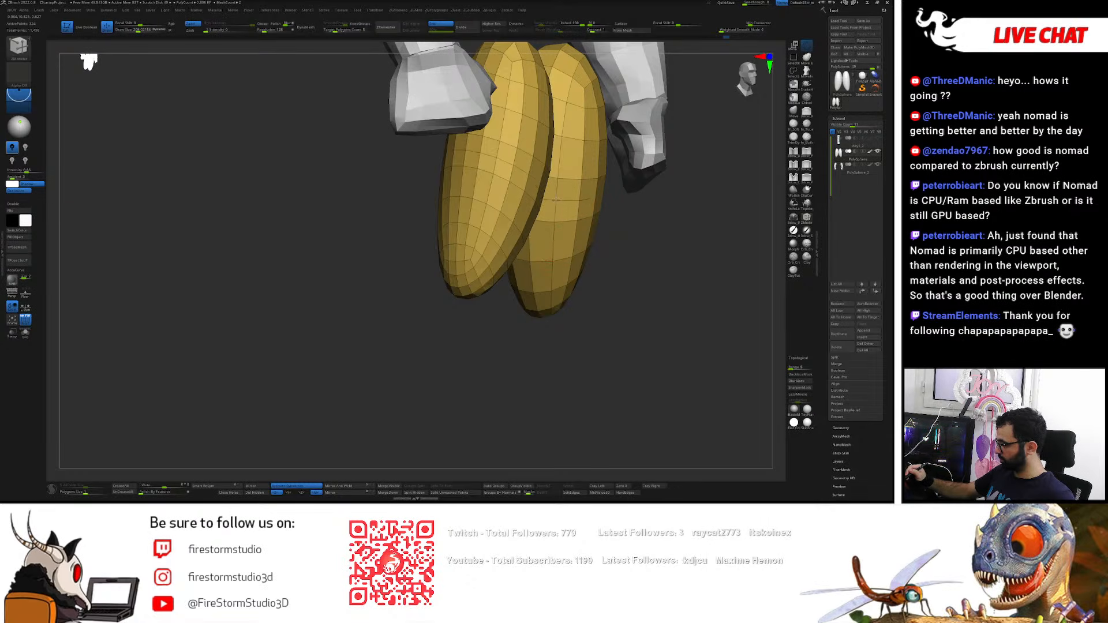
{"action": "right_click_drag", "start_coordinate": [581, 157], "coordinate": [602, 155], "text": "shift"}
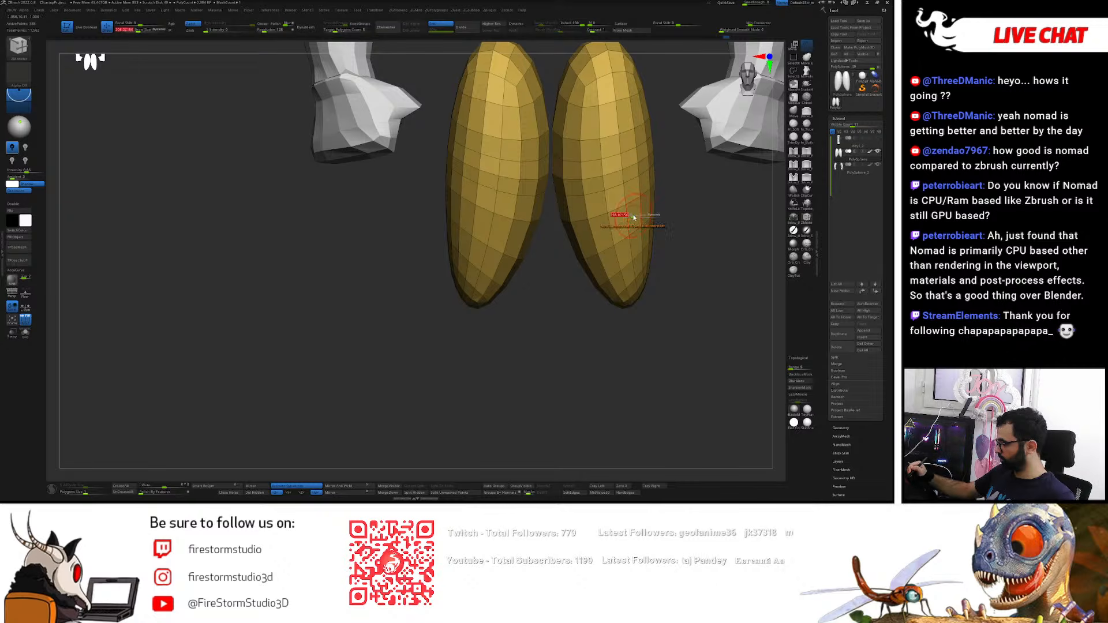
- Try adding more edge loops to the gold inner-thigh muscle and restoring its symmetry with Smart ReSym
{"action": "left_click_drag", "start_coordinate": [628, 217], "coordinate": [627, 220]}
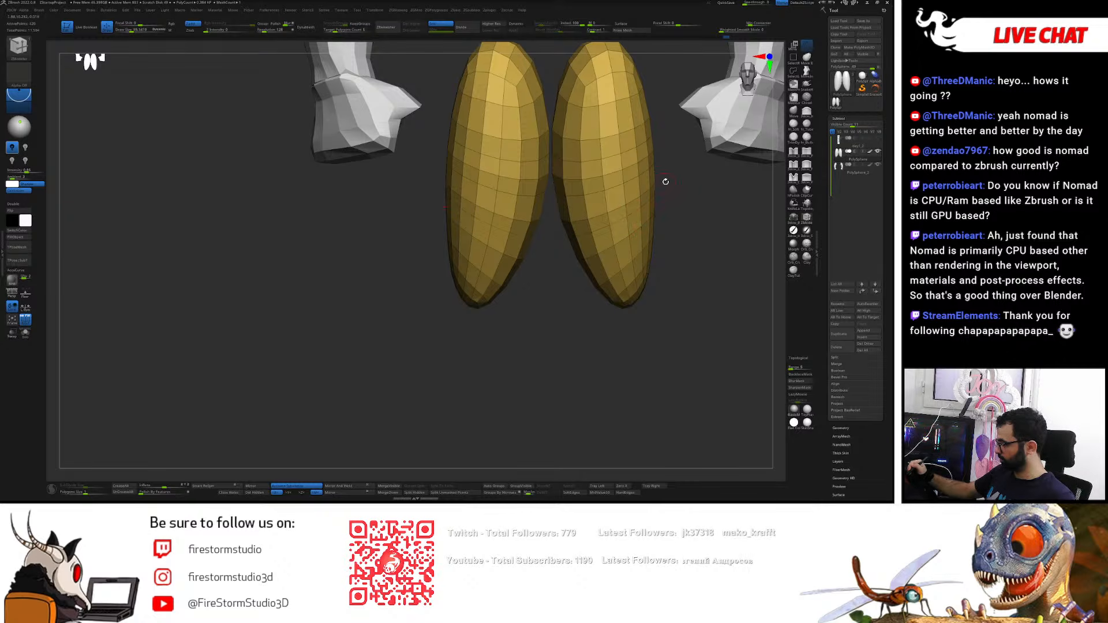
{"action": "left_click", "coordinate": [628, 120]}
{"action": "left_click", "coordinate": [619, 155]}
{"action": "right_click", "coordinate": [621, 154]}
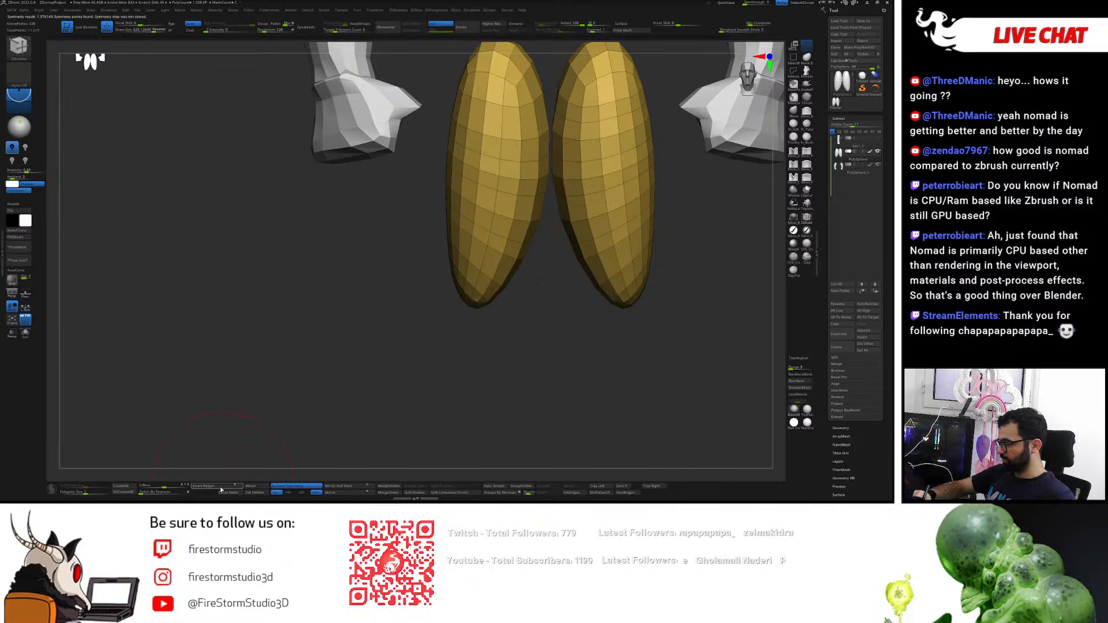
{"action": "right_click", "coordinate": [470, 287]}
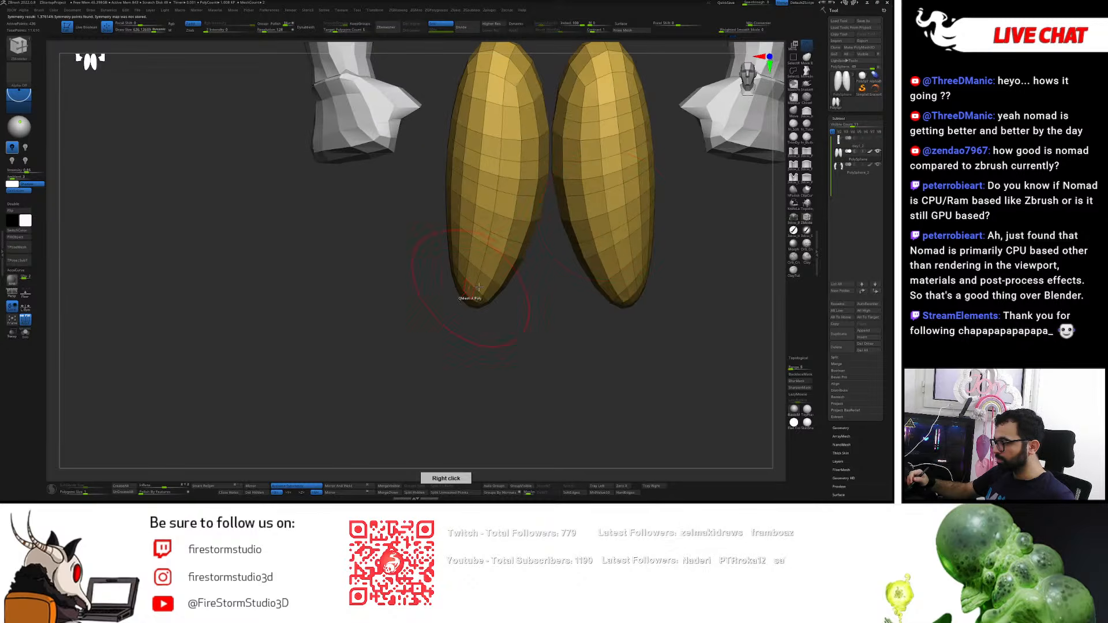
- Undo the smoothing and edge-loop edits on the gold inner-thigh muscle
{"action": "key", "text": "ctrl+z"}
{"action": "key", "text": "ctrl+z"}
{"action": "right_click", "coordinate": [648, 198]}
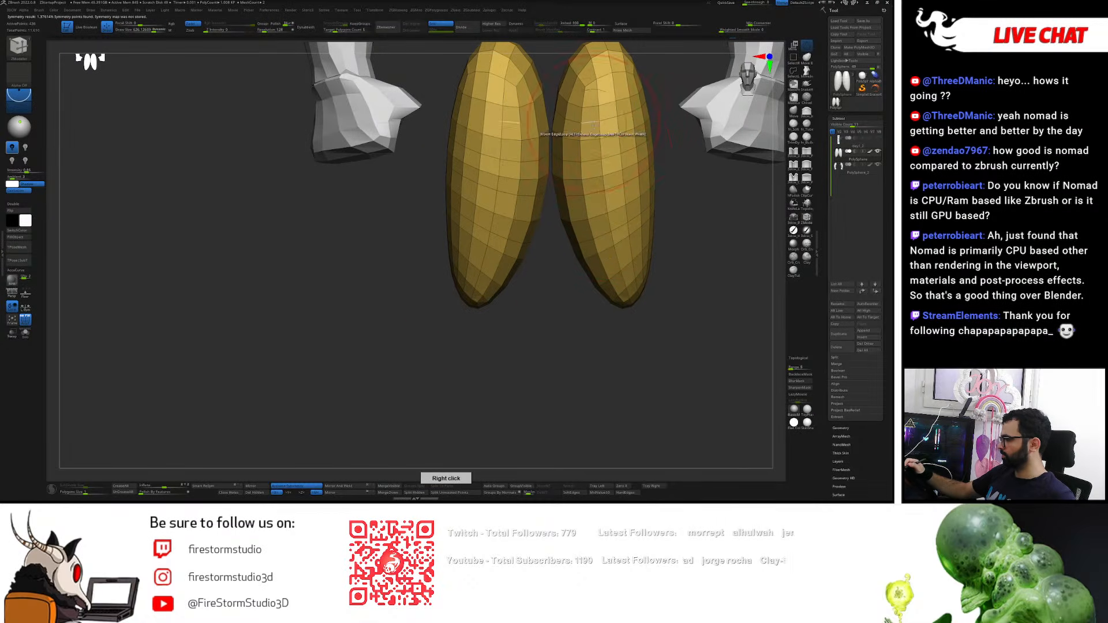
{"action": "key", "text": "ctrl+z"}
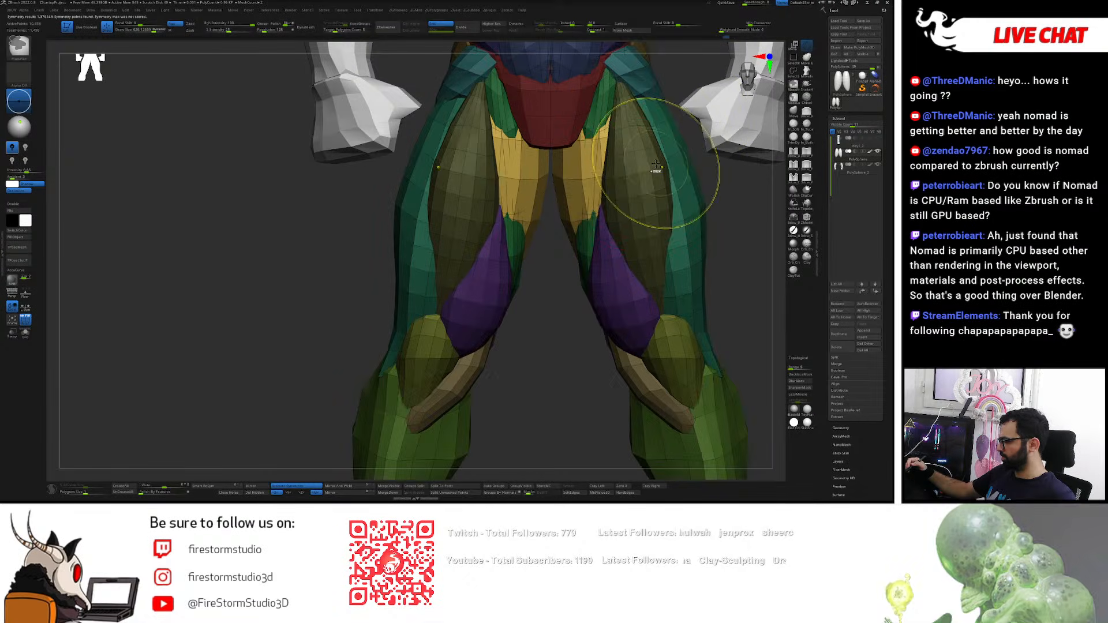
- Isolate the gold inner-thigh muscle again and try subdividing it and inserting an edge loop, undoing the attempts
{"action": "right_click_drag", "start_coordinate": [635, 183], "coordinate": [612, 215]}
{"action": "left_click", "coordinate": [571, 239], "text": "ctrl+shift"}
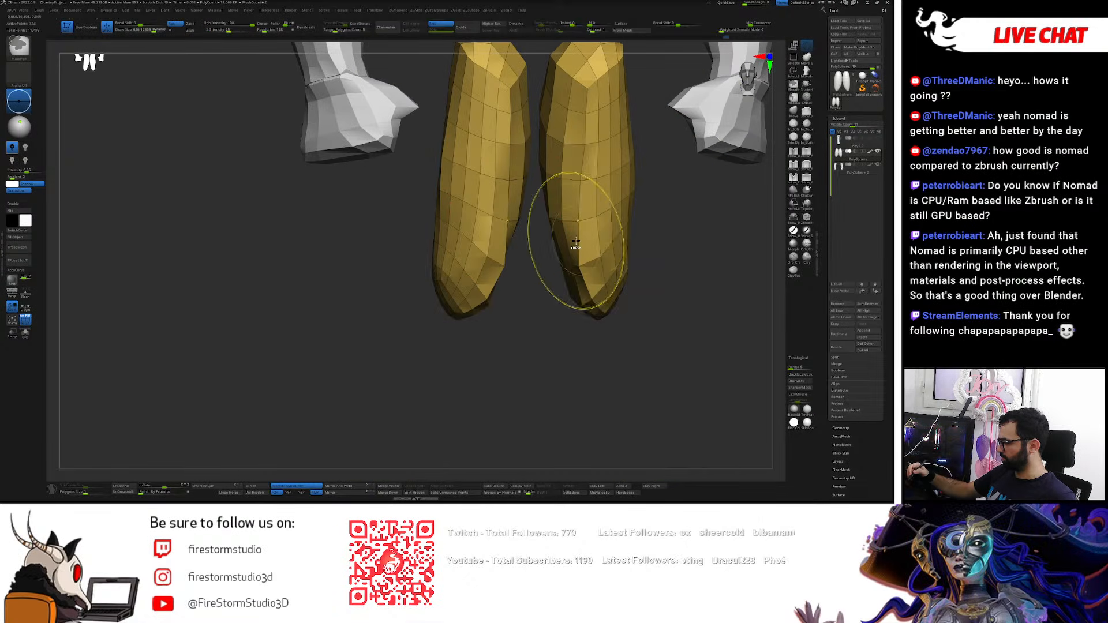
{"action": "key", "text": "ctrl+d"}
{"action": "key", "text": "ctrl+z"}
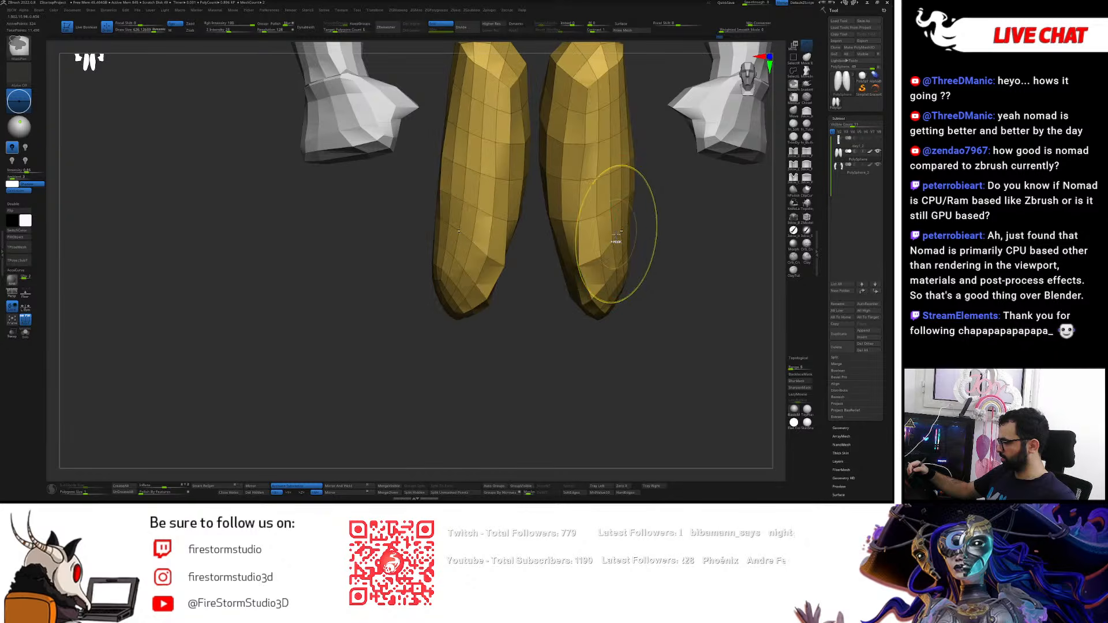
{"action": "right_click_drag", "start_coordinate": [613, 231], "coordinate": [587, 167]}
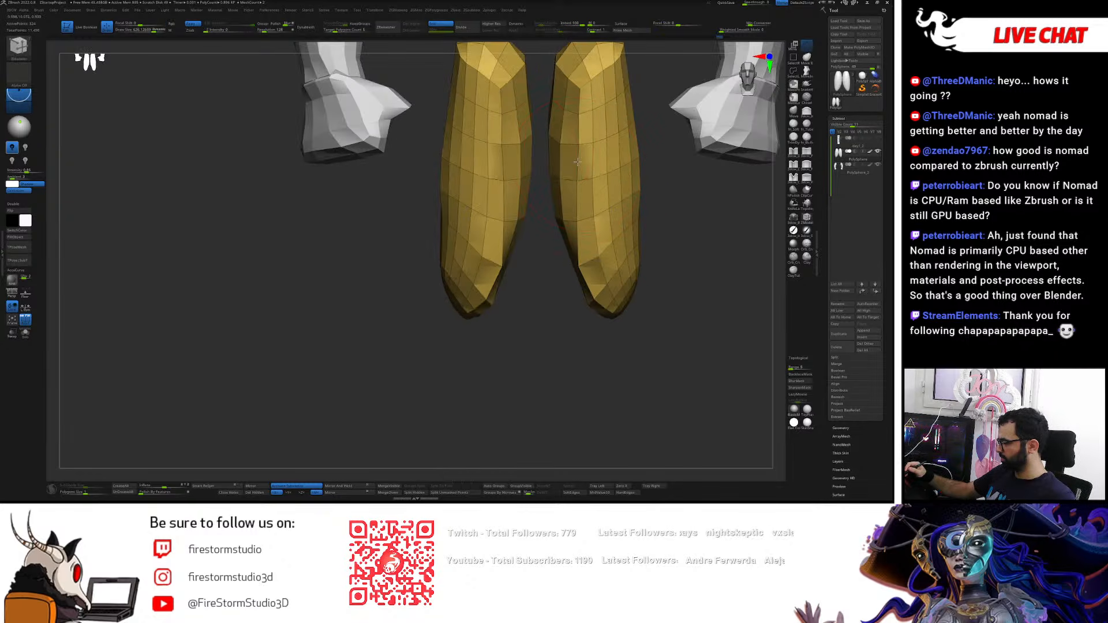
{"action": "left_click", "coordinate": [528, 169]}
{"action": "key", "text": "ctrl+z"}
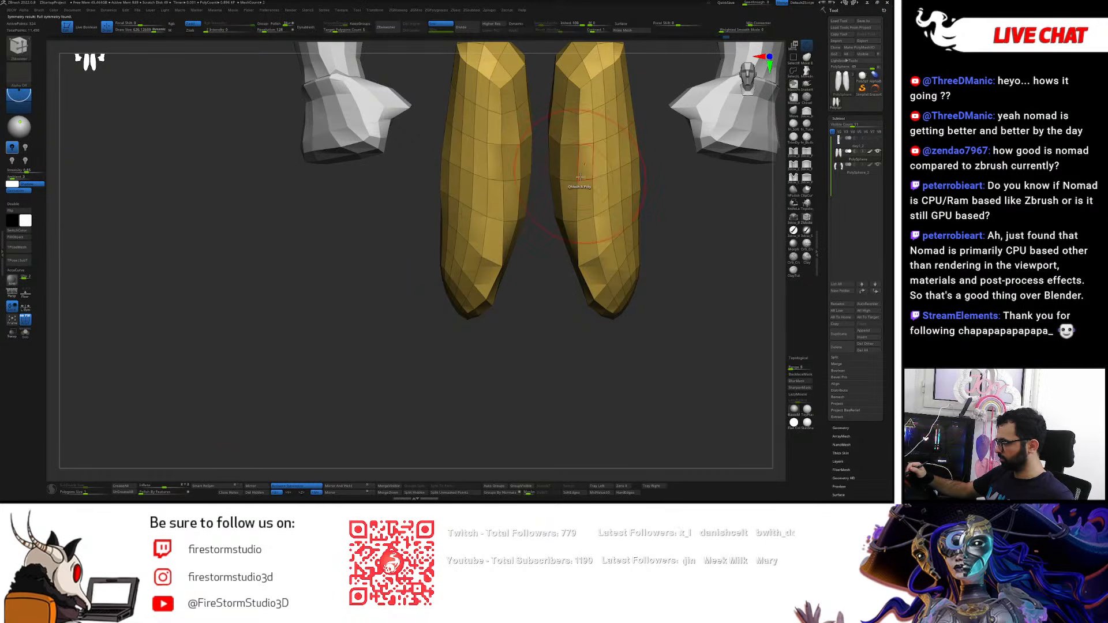
{"action": "right_click", "coordinate": [601, 224]}
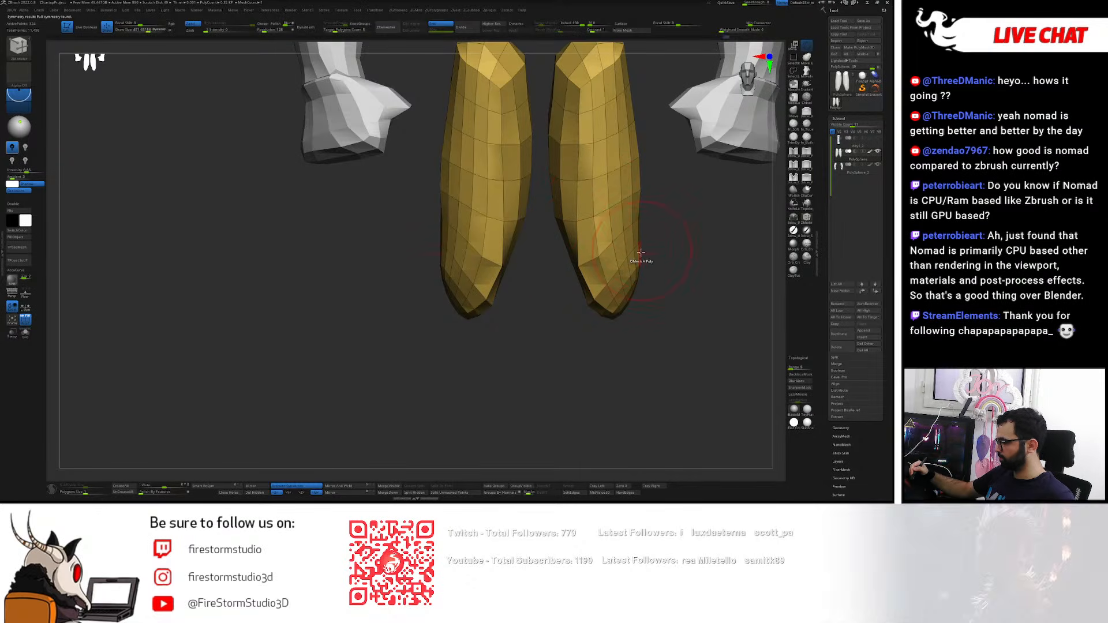
- Bring all body muscles back into view and activate the Move brush at the inner thigh
{"action": "left_click", "coordinate": [682, 238], "text": "ctrl+shift"}
{"action": "mouse_move", "coordinate": [684, 225]}
{"action": "right_mouse_down"}
{"action": "mouse_move", "coordinate": [682, 207]}
{"action": "mouse_move", "coordinate": [648, 222]}
{"action": "right_mouse_up"}
{"action": "key", "text": "b"}
{"action": "key", "text": "m"}
{"action": "key", "text": "v"}
{"action": "right_click_drag", "start_coordinate": [552, 266], "coordinate": [553, 307]}
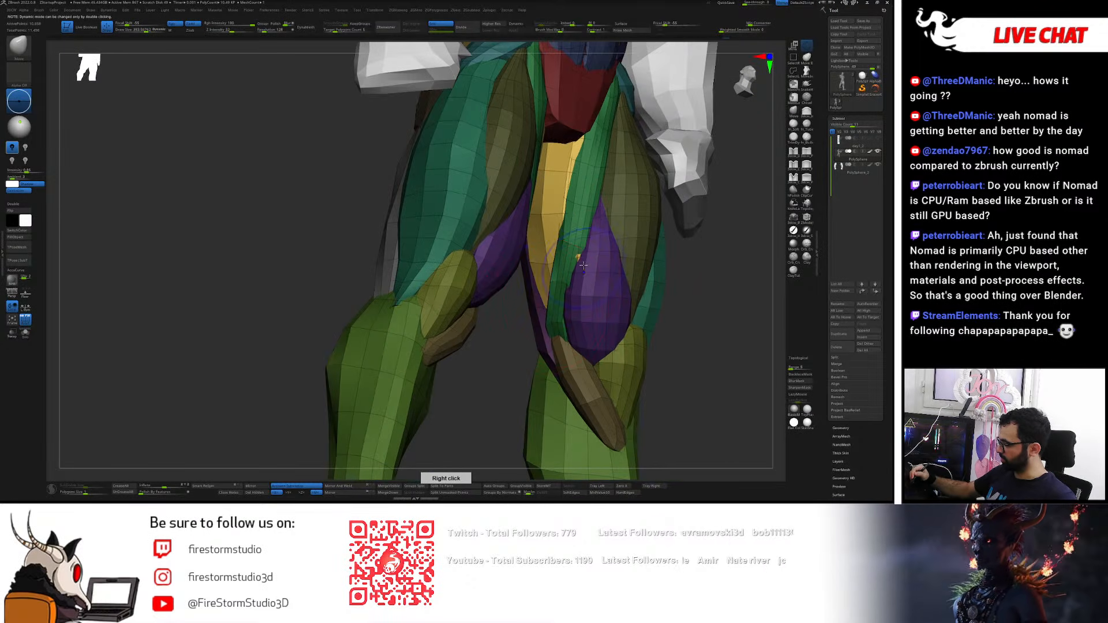
- Mask everything except the small hip muscle beside the lower abdomen and reshape it with the Move brush
{"action": "right_click_drag", "start_coordinate": [583, 268], "coordinate": [537, 191]}
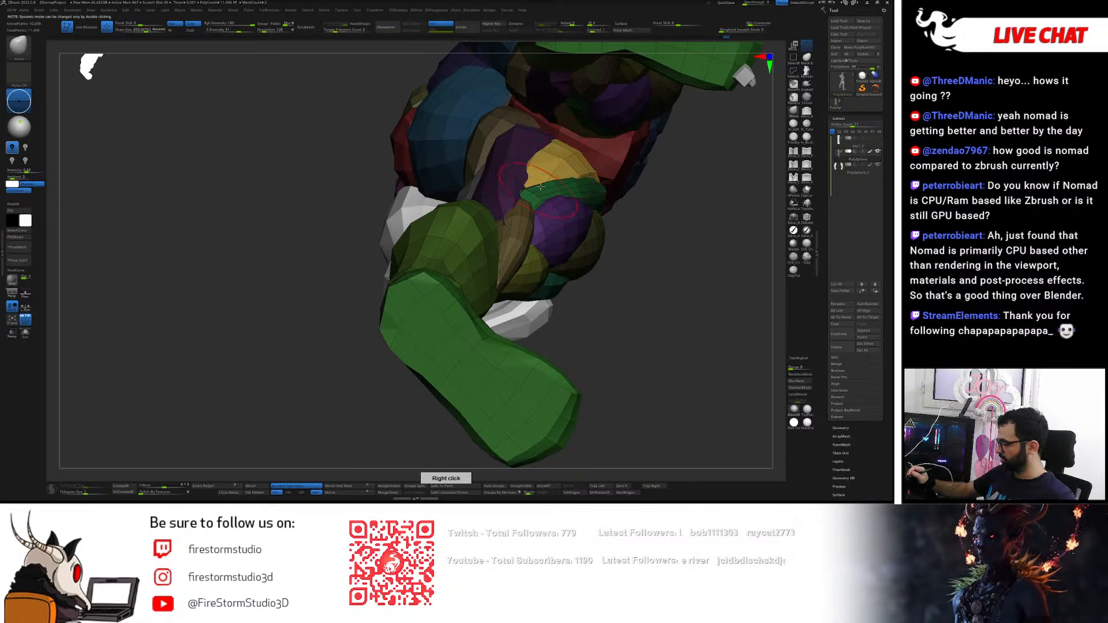
{"action": "mouse_move", "coordinate": [578, 160]}
{"action": "right_mouse_down"}
{"action": "mouse_move", "coordinate": [579, 240]}
{"action": "mouse_move", "coordinate": [607, 242]}
{"action": "mouse_move", "coordinate": [581, 312]}
{"action": "mouse_move", "coordinate": [640, 281]}
{"action": "mouse_move", "coordinate": [628, 257]}
{"action": "mouse_move", "coordinate": [637, 236]}
{"action": "mouse_move", "coordinate": [623, 266]}
{"action": "mouse_move", "coordinate": [510, 272]}
{"action": "mouse_move", "coordinate": [504, 255]}
{"action": "mouse_move", "coordinate": [554, 250]}
{"action": "mouse_move", "coordinate": [565, 313]}
{"action": "mouse_move", "coordinate": [556, 315]}
{"action": "right_mouse_up"}
{"action": "right_click_drag", "start_coordinate": [492, 279], "coordinate": [495, 369], "text": "ctrl"}
{"action": "right_click_drag", "start_coordinate": [537, 300], "coordinate": [504, 295]}
{"action": "key", "text": "w"}
{"action": "left_click", "coordinate": [517, 261], "text": "ctrl"}
{"action": "key", "text": "q"}
{"action": "left_click_drag", "start_coordinate": [502, 262], "coordinate": [504, 252]}
{"action": "right_click_drag", "start_coordinate": [525, 244], "coordinate": [542, 242], "text": "shift"}
{"action": "left_click_drag", "start_coordinate": [545, 246], "coordinate": [531, 251]}
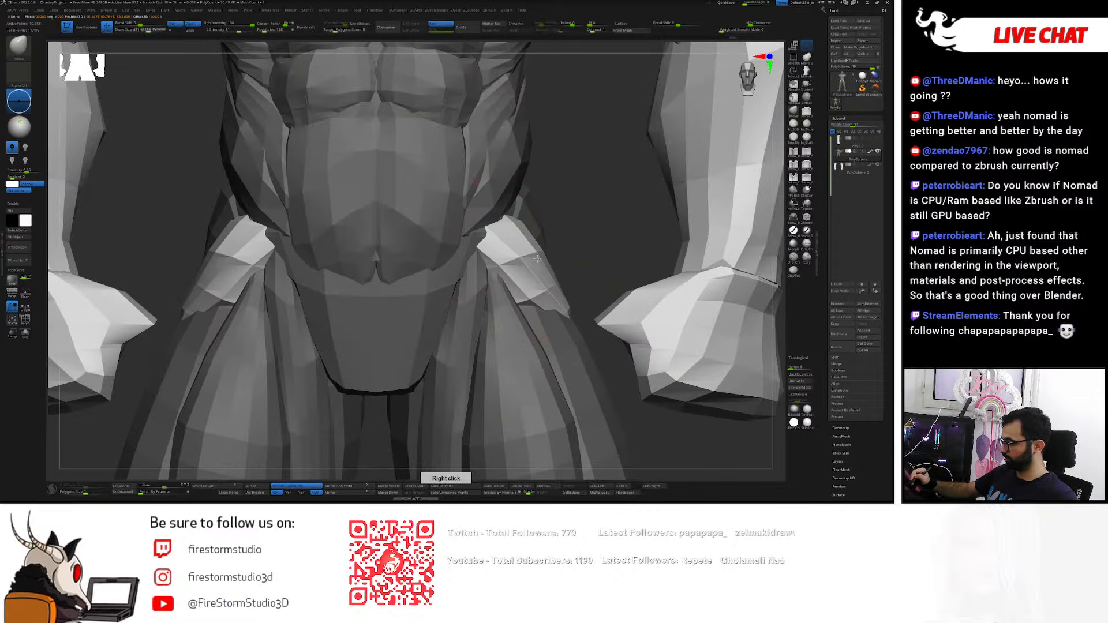
{"action": "key", "text": "["}
{"action": "left_click_drag", "start_coordinate": [549, 291], "coordinate": [555, 297]}
{"action": "key", "text": "["}
- Save the character tool as day1_3
{"action": "mouse_move", "coordinate": [570, 312]}
{"action": "right_mouse_down", "text": "ctrl"}
{"action": "mouse_move", "coordinate": [567, 257]}
{"action": "mouse_move", "coordinate": [661, 235]}
{"action": "mouse_move", "coordinate": [631, 227]}
{"action": "mouse_move", "coordinate": [643, 277]}
{"action": "right_mouse_up", "text": "ctrl"}
{"action": "right_click_drag", "start_coordinate": [685, 244], "coordinate": [677, 190], "text": "ctrl"}
{"action": "left_click_drag", "start_coordinate": [678, 192], "coordinate": [604, 259]}
{"action": "right_click_drag", "start_coordinate": [604, 259], "coordinate": [633, 224]}
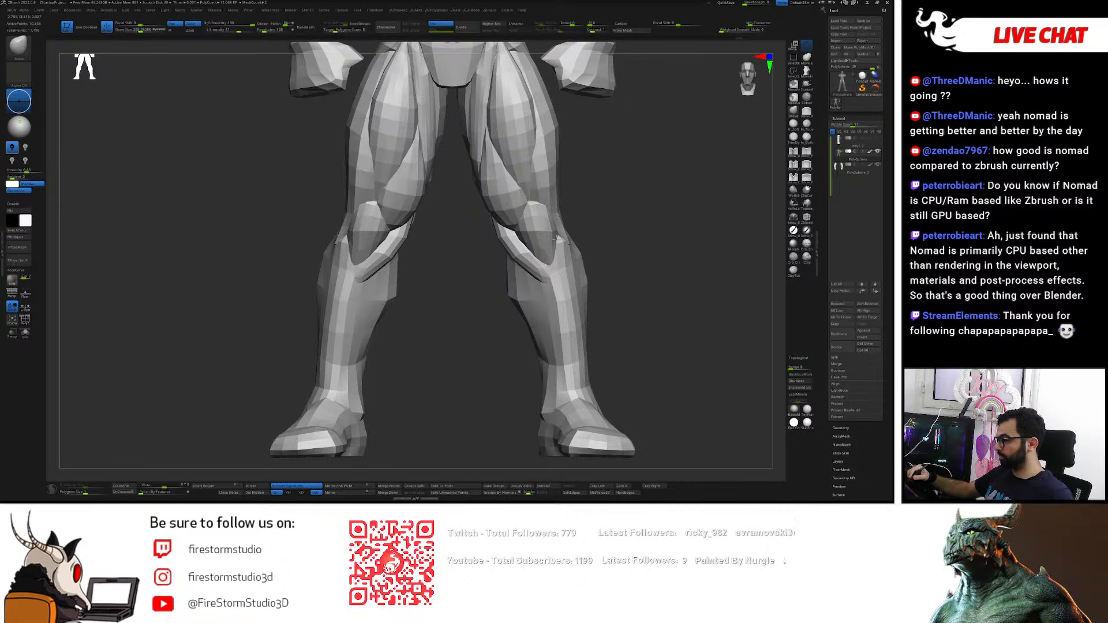
{"action": "right_click_drag", "start_coordinate": [607, 251], "coordinate": [605, 277], "text": "ctrl"}
{"action": "key", "text": "ctrl+s"}
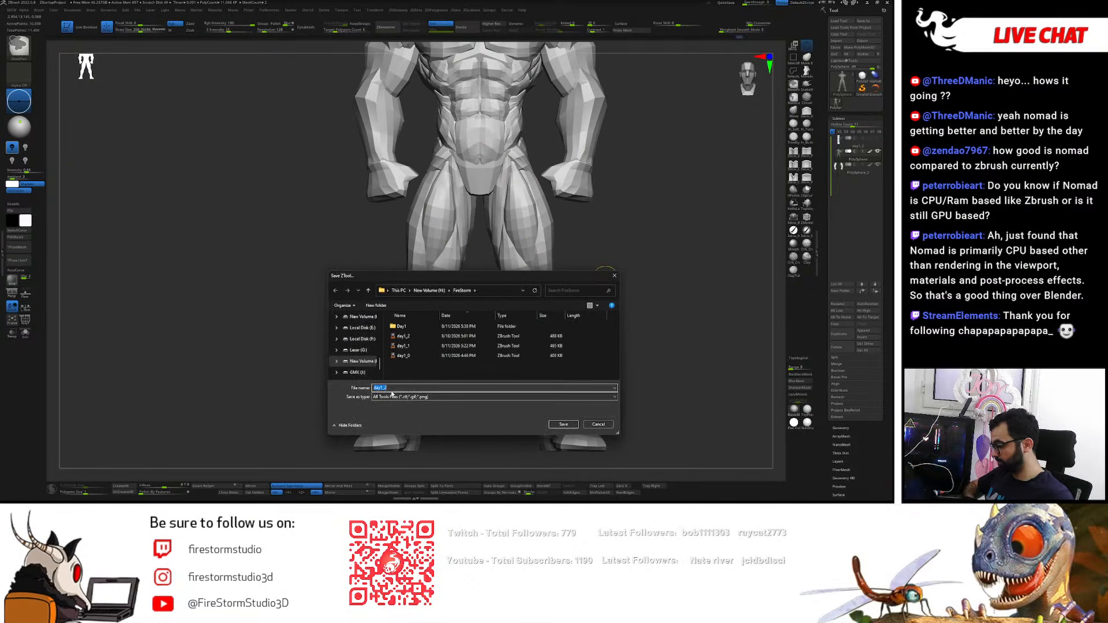
{"action": "type", "text": "day1_3"}
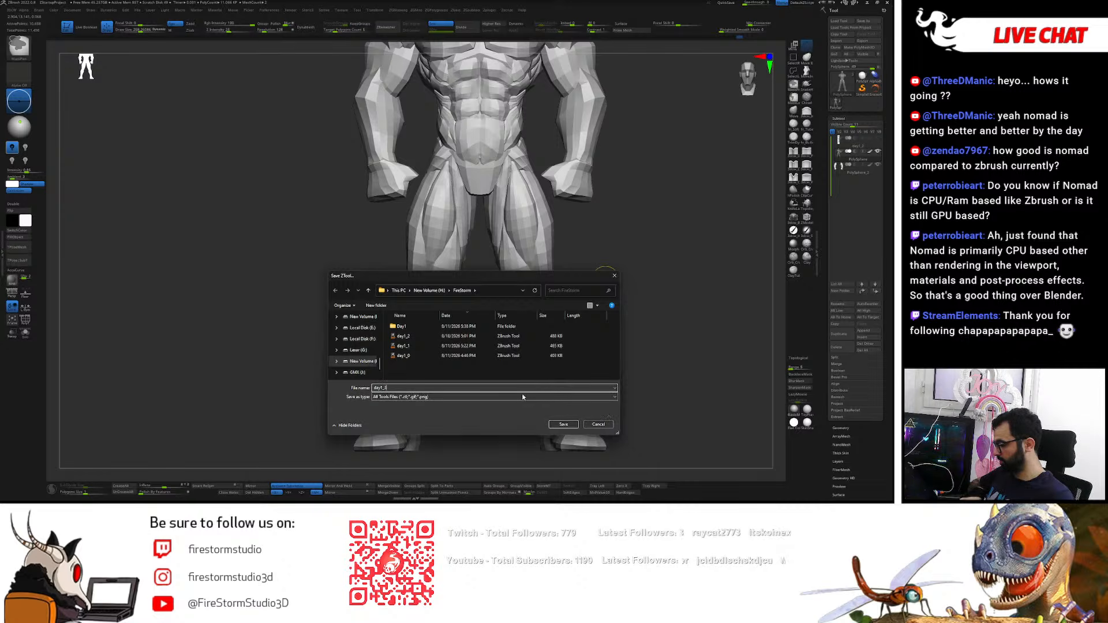
{"action": "left_click", "coordinate": [556, 423]}
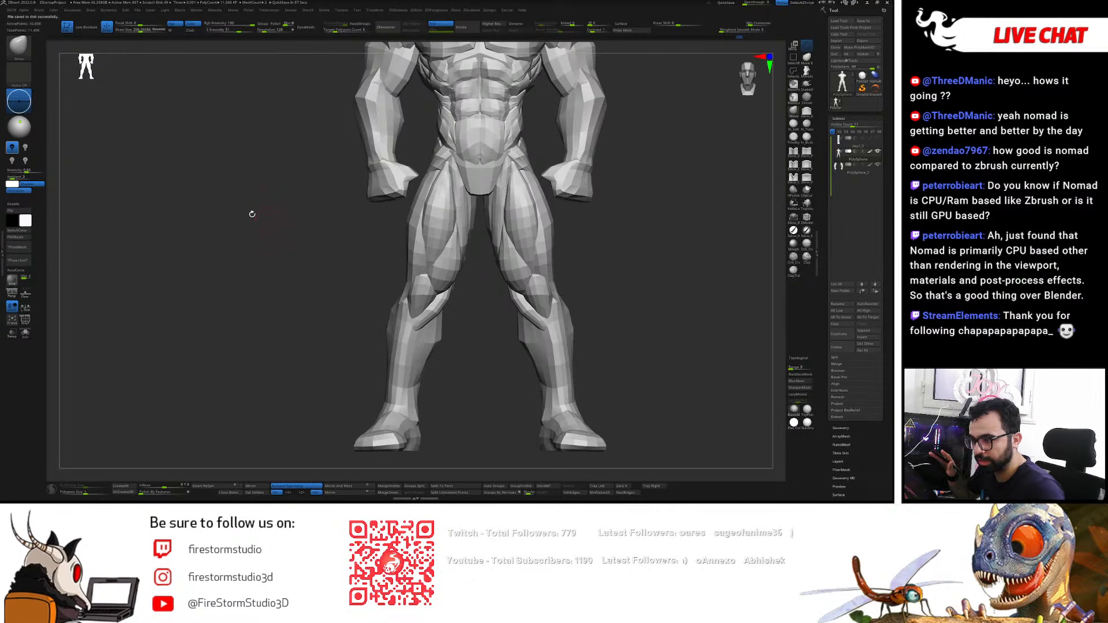
- Insert extra edge loops around and along the green lower-leg mesh with the ZModeler brush
{"action": "right_click_drag", "start_coordinate": [615, 216], "coordinate": [584, 267], "text": "alt"}
{"action": "right_click_drag", "start_coordinate": [584, 266], "coordinate": [605, 206], "text": "ctrl"}
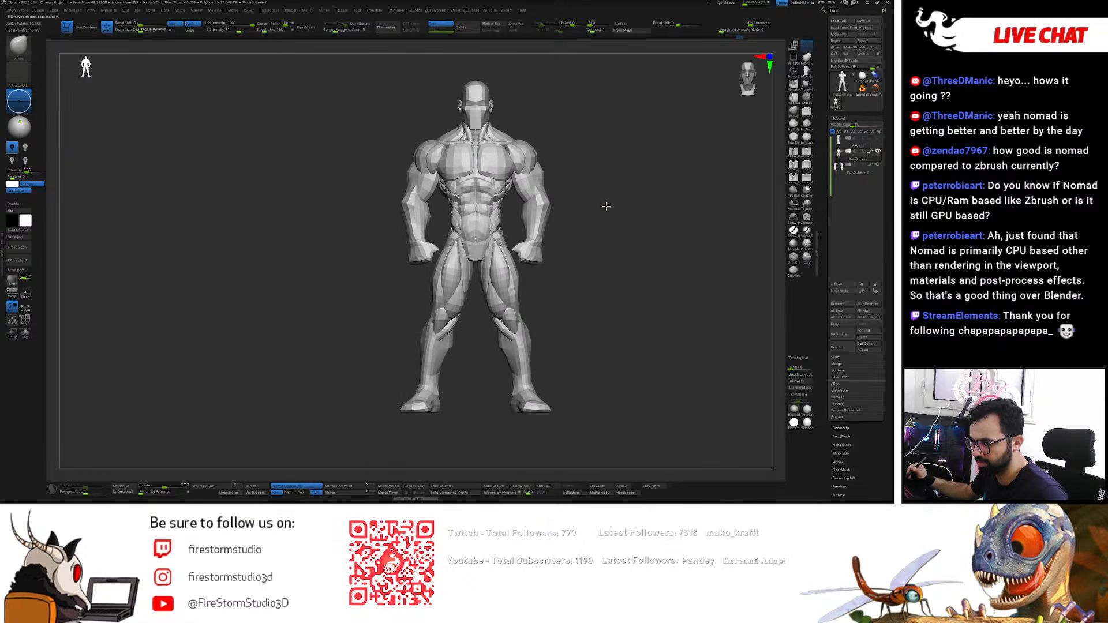
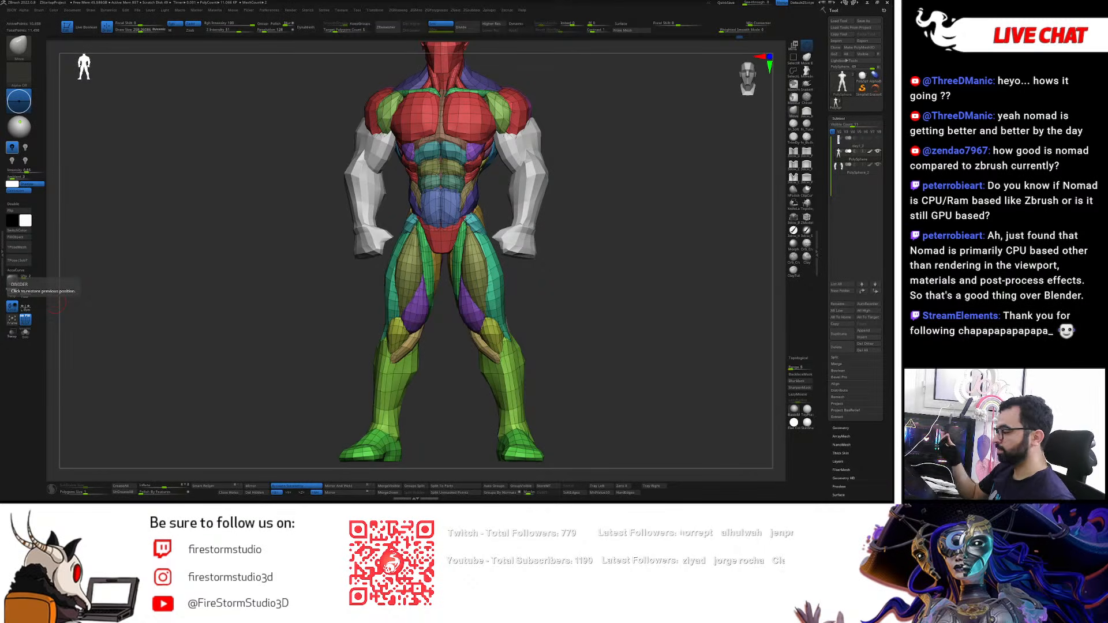
{"action": "left_click_drag", "start_coordinate": [614, 277], "coordinate": [517, 306]}
{"action": "mouse_move", "coordinate": [492, 316]}
{"action": "right_mouse_down", "text": "ctrl"}
{"action": "mouse_move", "coordinate": [569, 296]}
{"action": "mouse_move", "coordinate": [538, 308]}
{"action": "mouse_move", "coordinate": [532, 289]}
{"action": "right_mouse_up", "text": "ctrl"}
{"action": "key", "text": "b"}
{"action": "key", "text": "z"}
{"action": "key", "text": "m"}
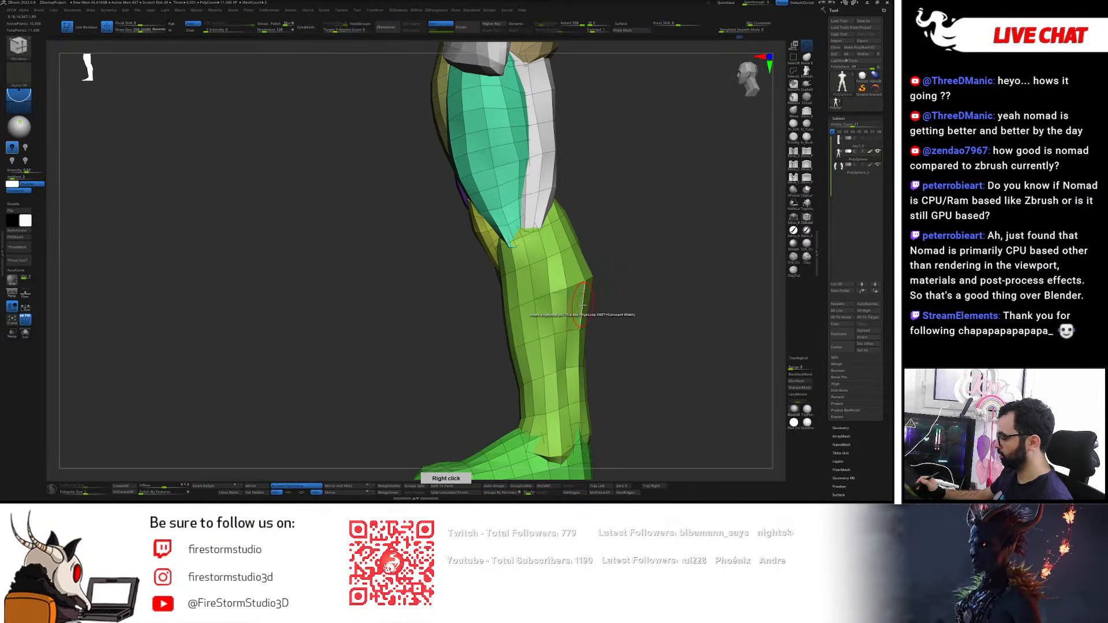
{"action": "left_click", "coordinate": [585, 307]}
{"action": "left_click", "coordinate": [571, 255]}
{"action": "right_click_drag", "start_coordinate": [652, 319], "coordinate": [696, 322]}
{"action": "left_click", "coordinate": [607, 385]}
{"action": "left_click", "coordinate": [620, 347]}
{"action": "mouse_move", "coordinate": [623, 331]}
{"action": "right_mouse_down"}
{"action": "mouse_move", "coordinate": [672, 331]}
{"action": "mouse_move", "coordinate": [653, 269]}
{"action": "mouse_move", "coordinate": [683, 289]}
{"action": "mouse_move", "coordinate": [634, 317]}
{"action": "mouse_move", "coordinate": [646, 347]}
{"action": "mouse_move", "coordinate": [652, 313]}
{"action": "mouse_move", "coordinate": [623, 316]}
{"action": "mouse_move", "coordinate": [636, 322]}
{"action": "right_mouse_up"}
{"action": "left_click", "coordinate": [639, 237]}
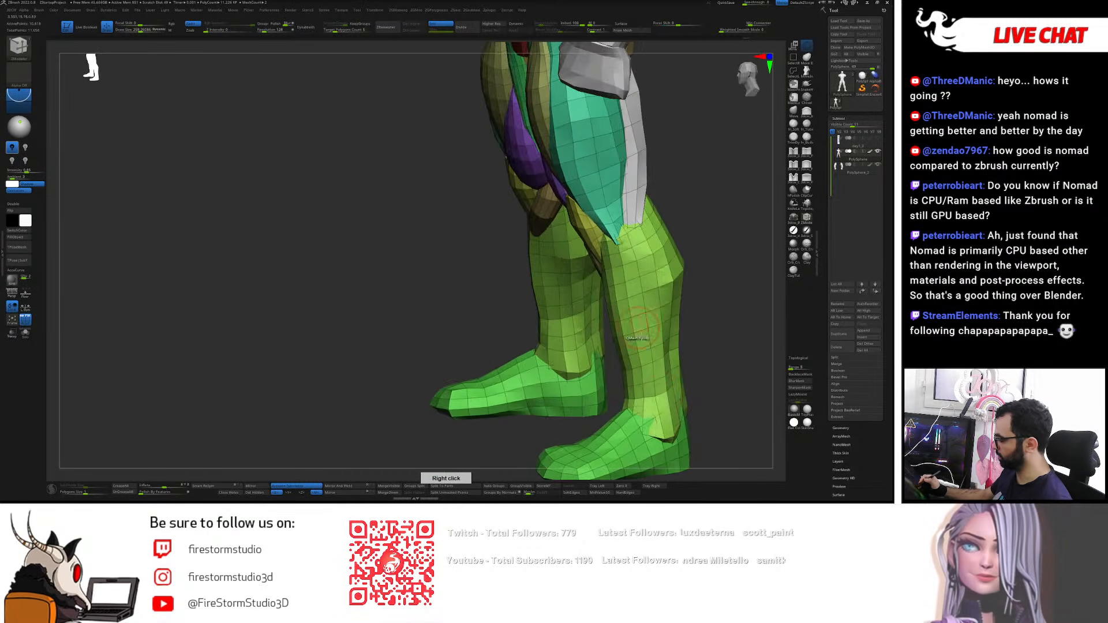
{"action": "right_click_drag", "start_coordinate": [709, 390], "coordinate": [655, 271]}
{"action": "right_click_drag", "start_coordinate": [622, 212], "coordinate": [629, 233], "text": "ctrl"}
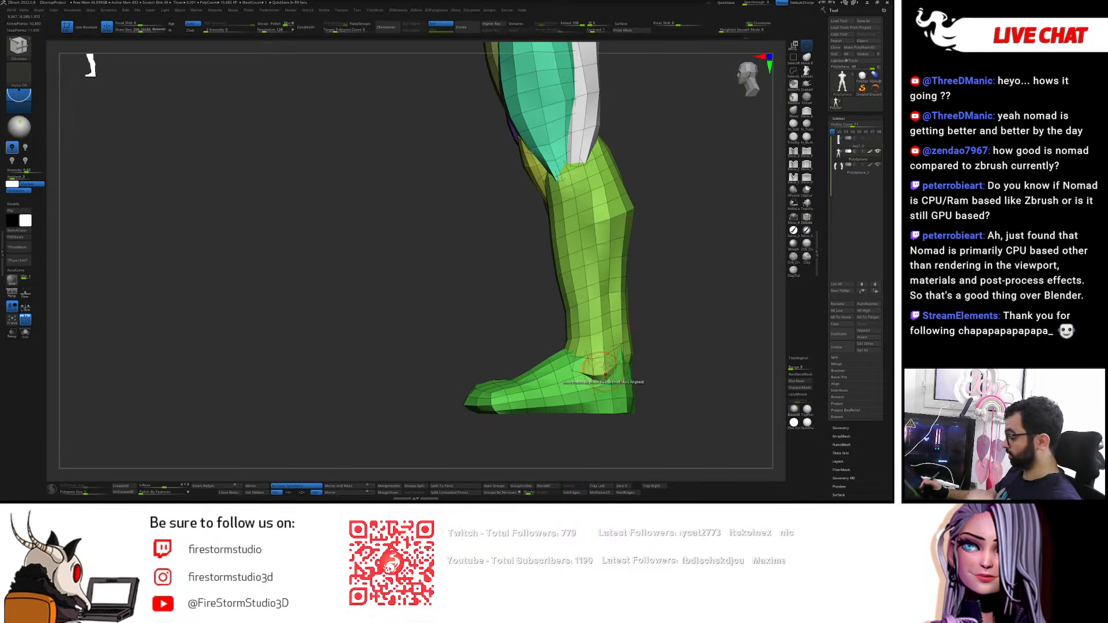
{"action": "right_click", "coordinate": [678, 221]}
{"action": "mouse_move", "coordinate": [678, 221]}
{"action": "right_mouse_down"}
{"action": "mouse_move", "coordinate": [699, 223]}
{"action": "mouse_move", "coordinate": [681, 228]}
{"action": "right_mouse_up"}
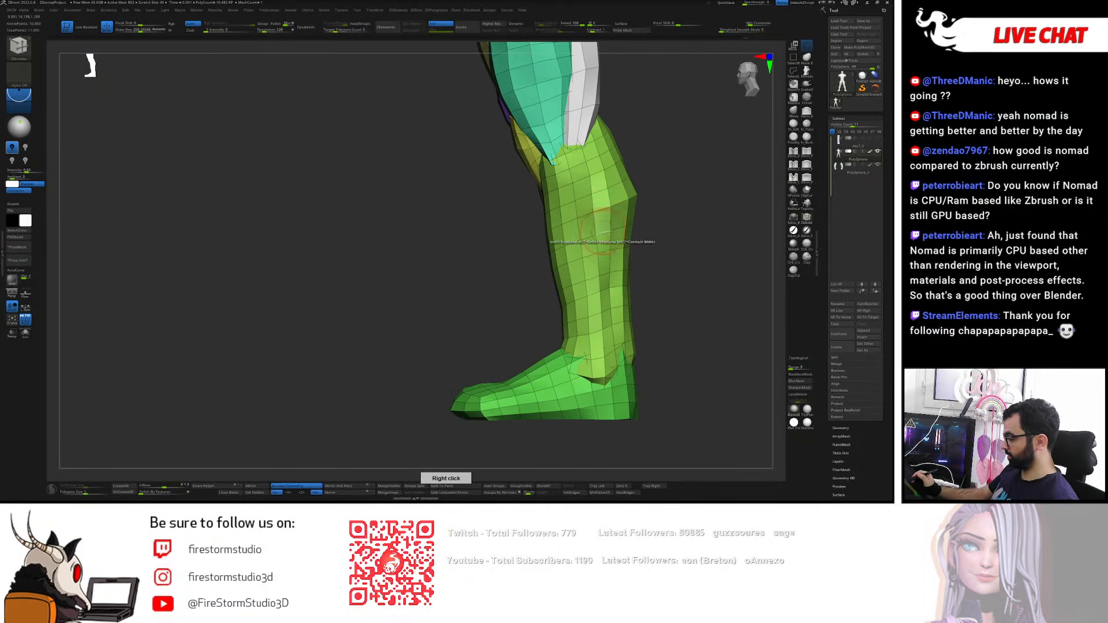
- Mask all but the lower leg, reset the gizmo orientation and duplicate the lower-leg mesh slightly forward
{"action": "key", "text": "w"}
{"action": "left_click", "coordinate": [605, 242], "text": "ctrl"}
{"action": "right_click_drag", "start_coordinate": [663, 220], "coordinate": [640, 236], "text": "alt"}
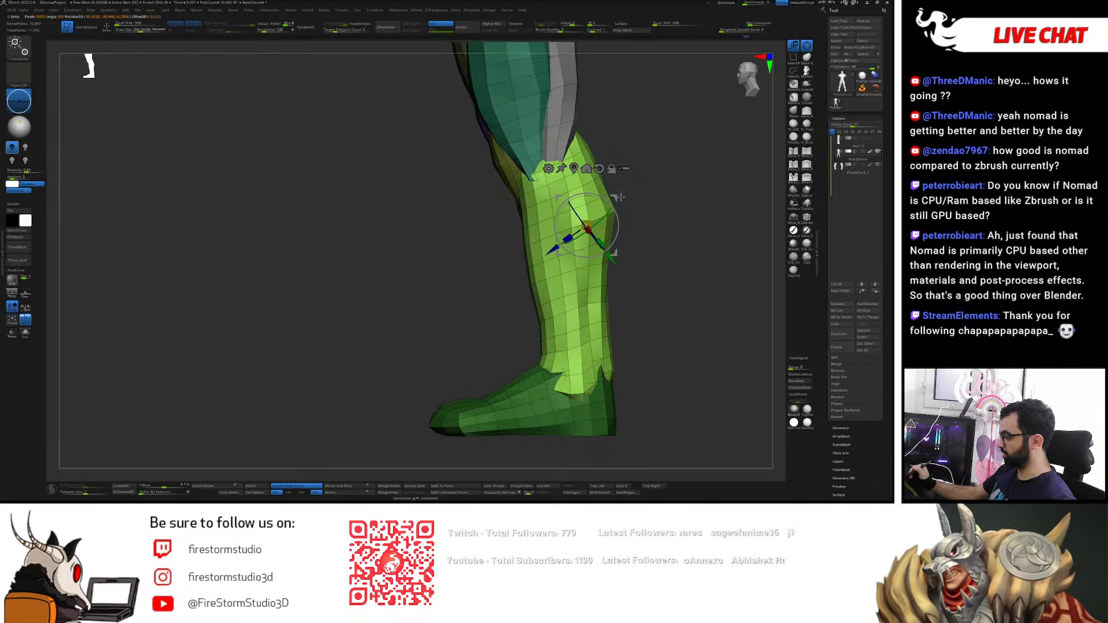
{"action": "left_click", "coordinate": [599, 169]}
{"action": "left_click_drag", "start_coordinate": [586, 225], "coordinate": [584, 225]}
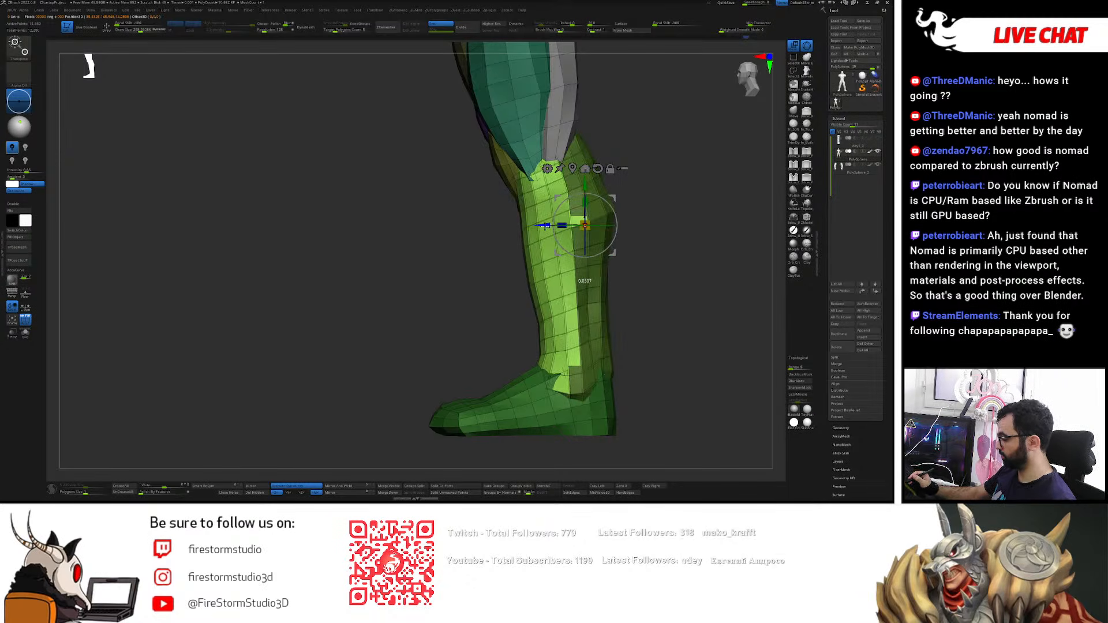
- Invert the mask and assign the front part of the lower leg its own polygroup
{"action": "key", "text": "q"}
{"action": "left_click", "coordinate": [651, 219], "text": "ctrl"}
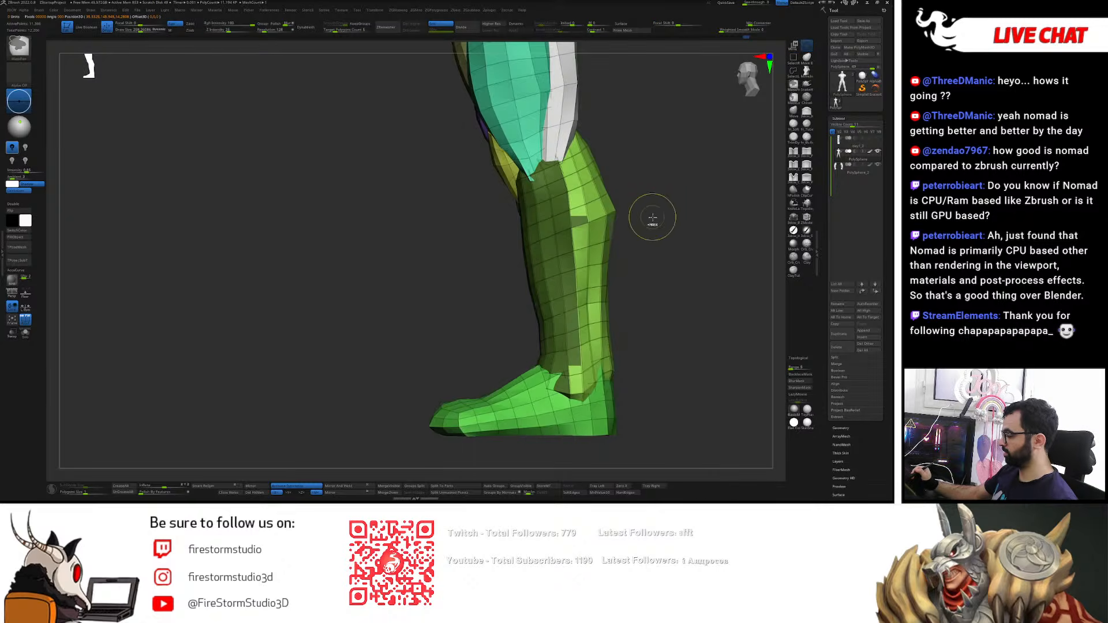
{"action": "key", "text": "w"}
{"action": "left_click", "coordinate": [592, 250], "text": "ctrl"}
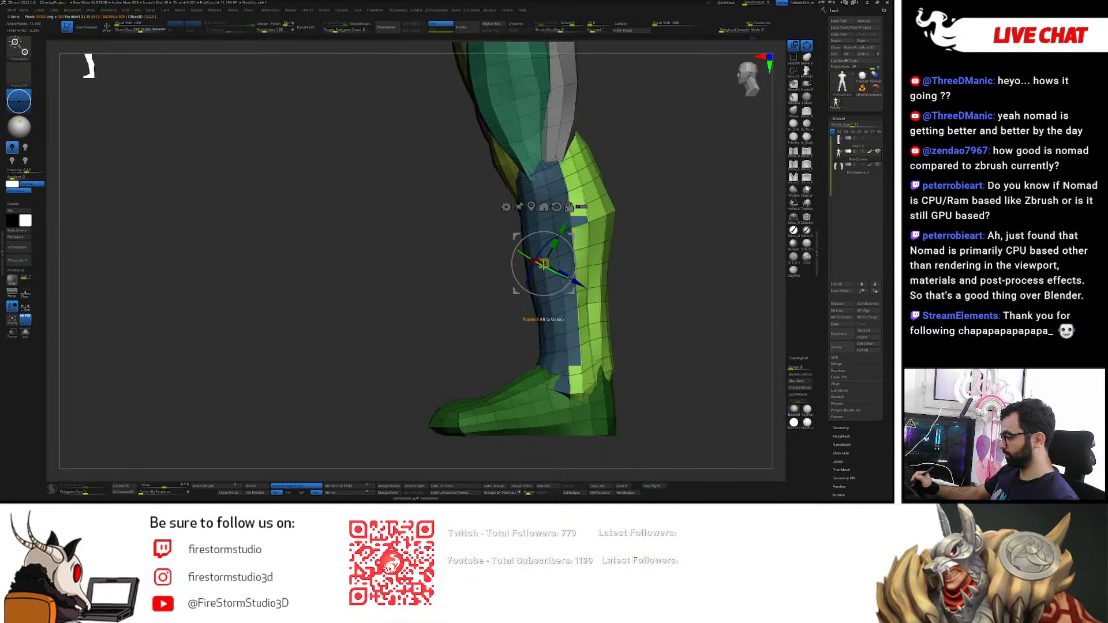
- Mask everything except the blue shin piece and pull its upper back edge forward so the calf stands behind it
{"action": "left_click", "coordinate": [547, 279], "text": "ctrl"}
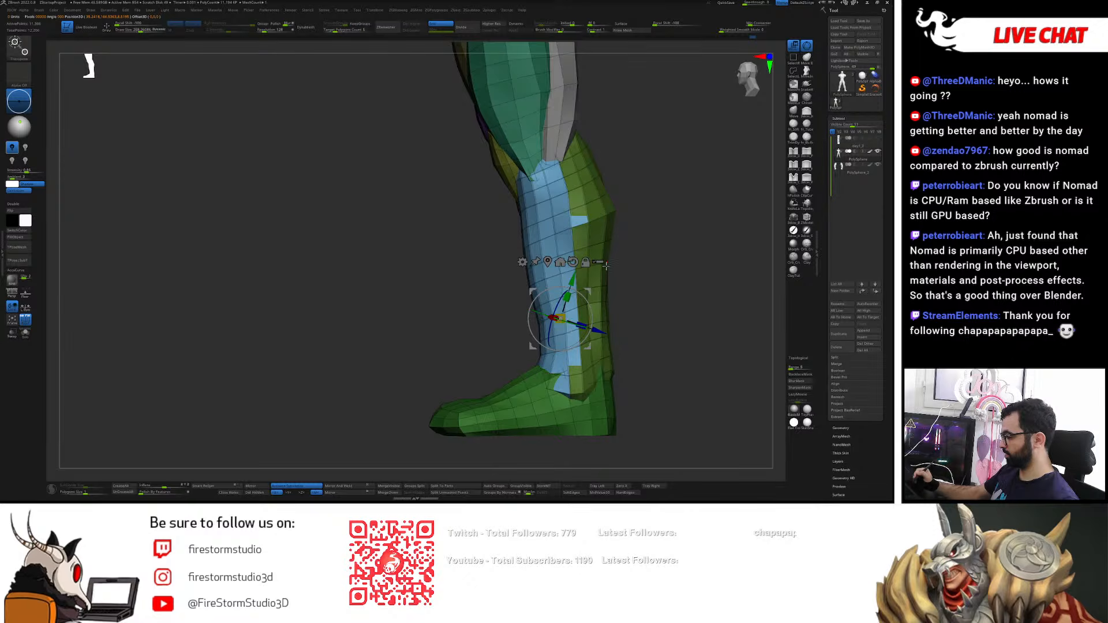
{"action": "key", "text": "q"}
{"action": "left_click_drag", "start_coordinate": [610, 215], "coordinate": [573, 203]}
{"action": "left_click_drag", "start_coordinate": [582, 158], "coordinate": [575, 163]}
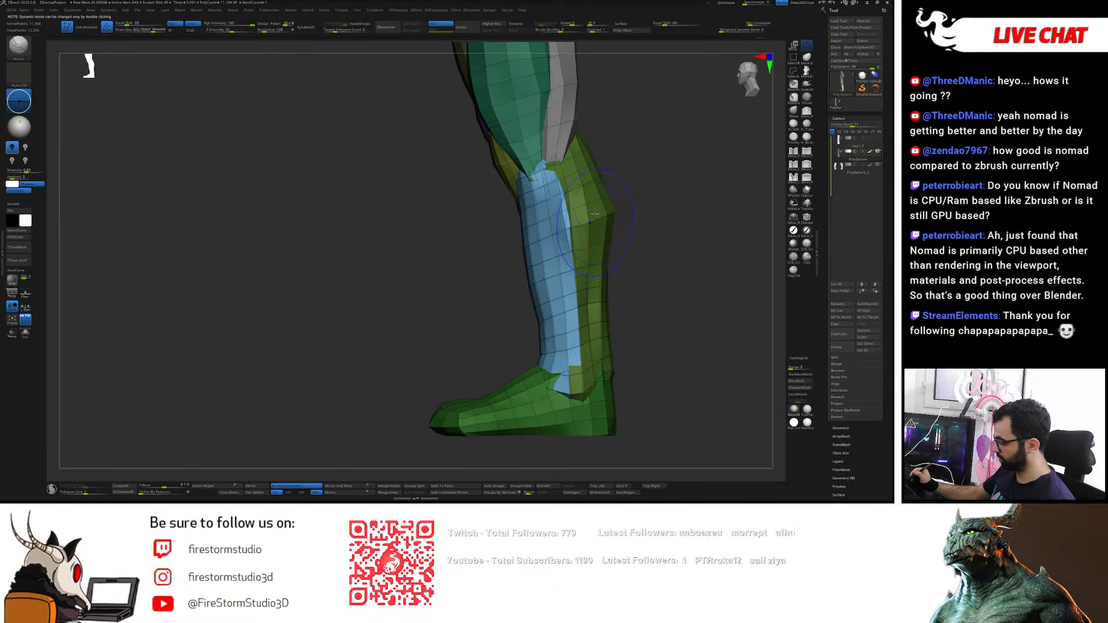
{"action": "right_click_drag", "start_coordinate": [595, 321], "coordinate": [507, 214]}
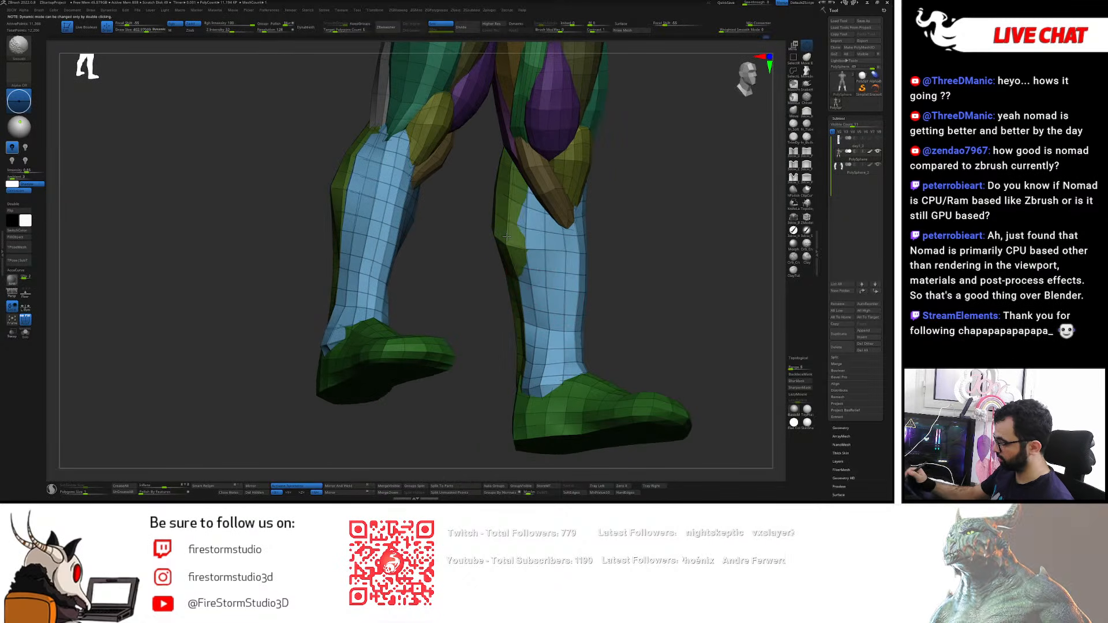
{"action": "right_click_drag", "start_coordinate": [536, 248], "coordinate": [538, 244]}
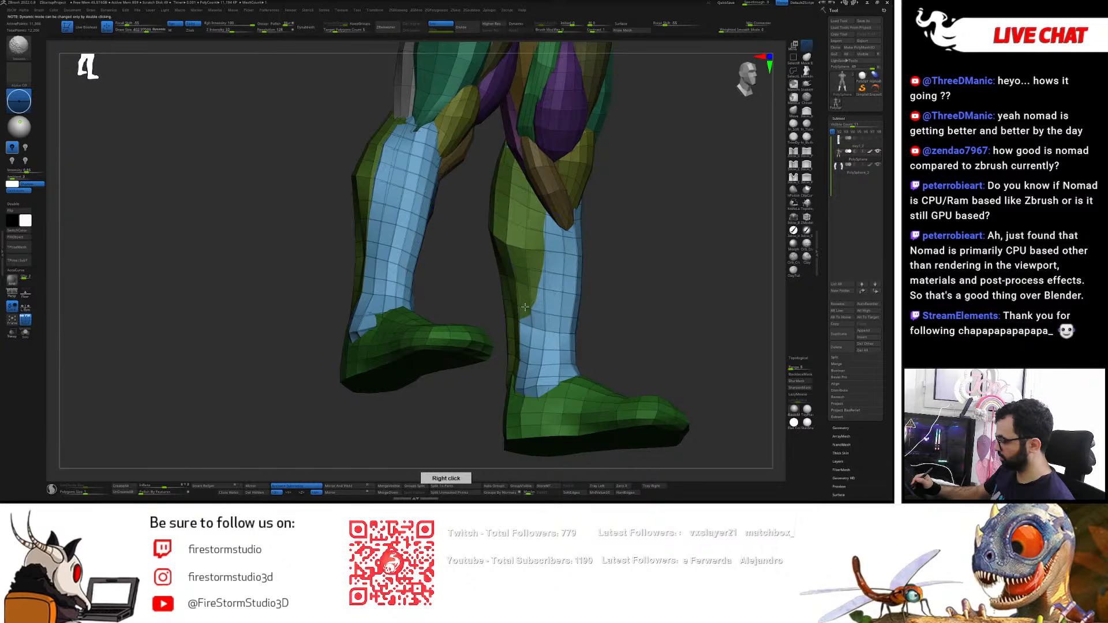
- Reshape the blue shin piece around the ankle and along the inner side of the lower leg
{"action": "key", "text": "s"}
{"action": "mouse_move", "coordinate": [520, 310]}
{"action": "right_mouse_down"}
{"action": "mouse_move", "coordinate": [445, 337]}
{"action": "mouse_move", "coordinate": [508, 309]}
{"action": "right_mouse_up"}
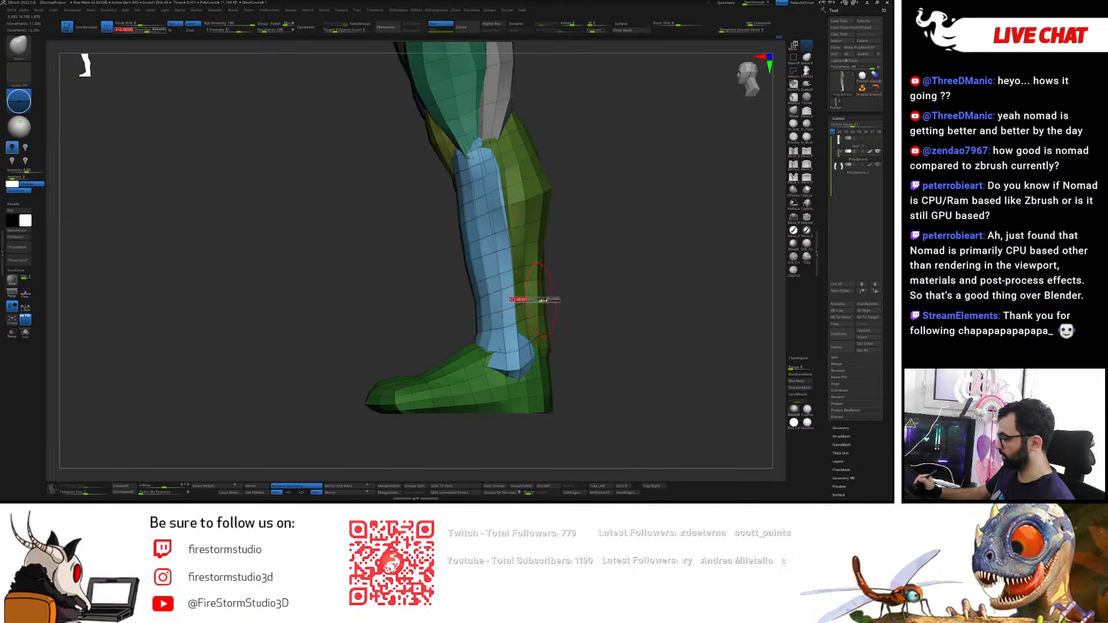
{"action": "right_click_drag", "start_coordinate": [472, 320], "coordinate": [489, 311]}
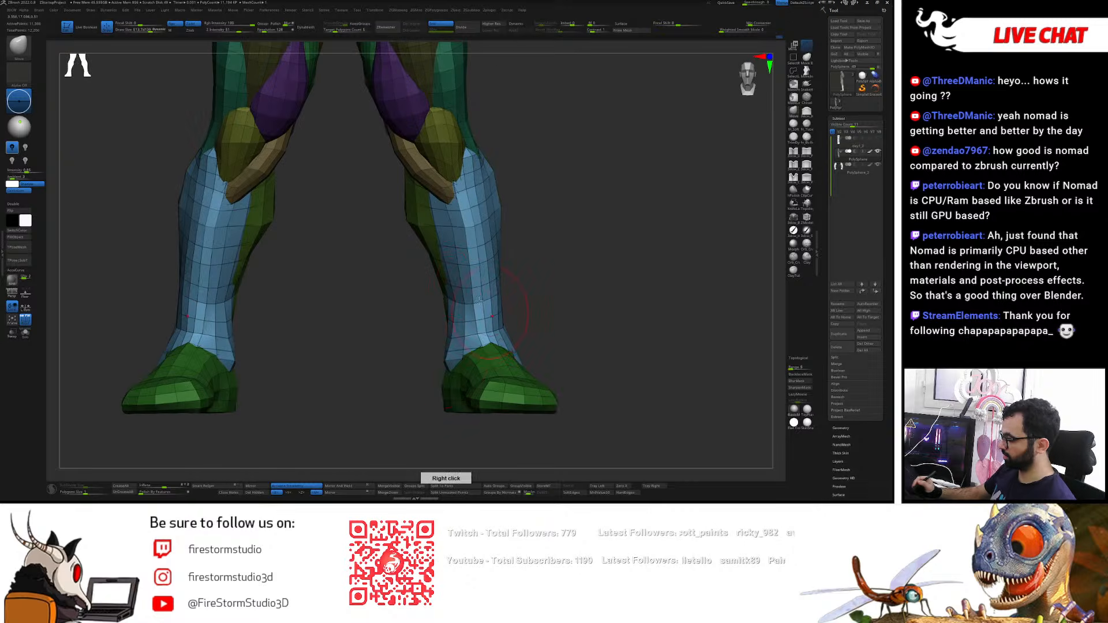
{"action": "right_click_drag", "start_coordinate": [440, 364], "coordinate": [501, 283]}
{"action": "mouse_move", "coordinate": [461, 324]}
{"action": "right_mouse_down"}
{"action": "mouse_move", "coordinate": [499, 285]}
{"action": "mouse_move", "coordinate": [470, 329]}
{"action": "right_mouse_up"}
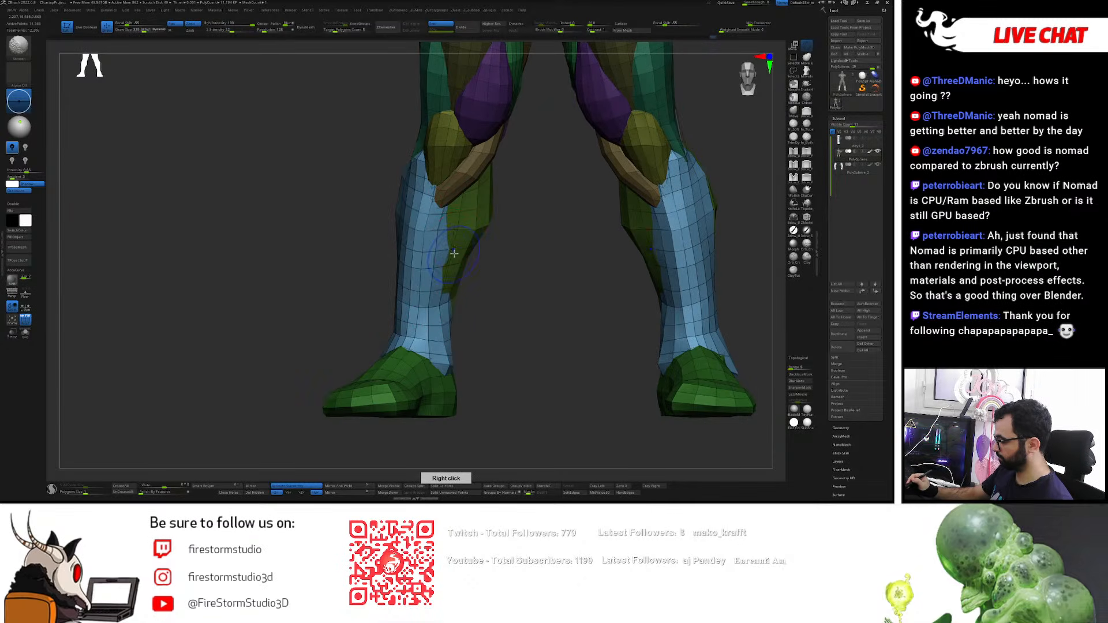
{"action": "right_click_drag", "start_coordinate": [479, 386], "coordinate": [464, 307]}
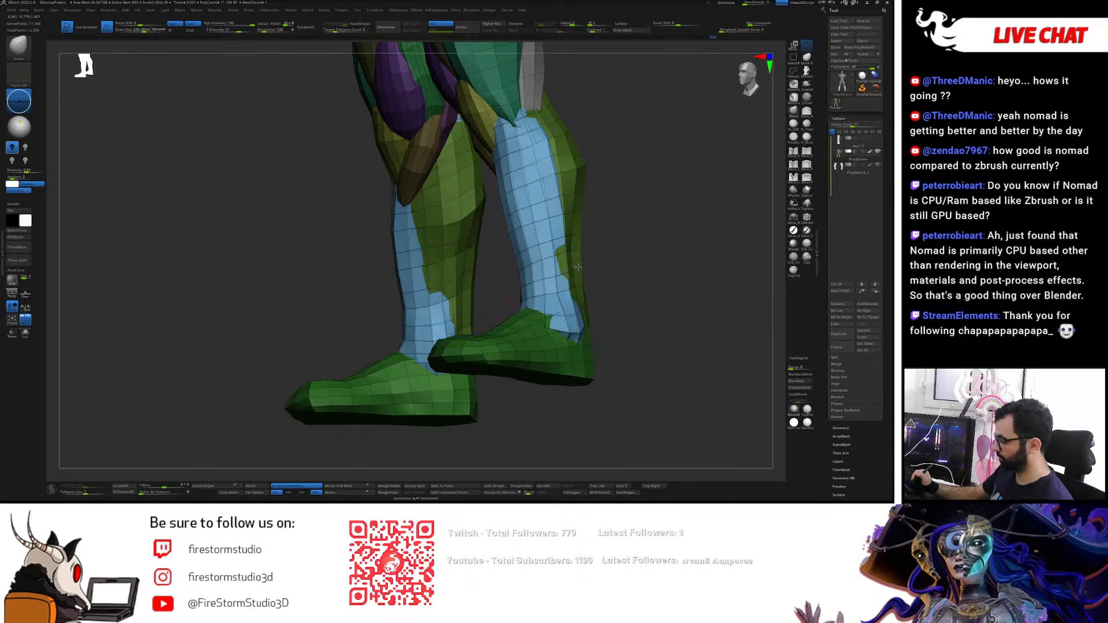
- Mask everything except the green calf, then smooth and reposition its surface against the shin piece
{"action": "key", "text": "w"}
{"action": "left_click", "coordinate": [471, 257], "text": "ctrl"}
{"action": "key", "text": "q"}
{"action": "left_click_drag", "start_coordinate": [403, 226], "coordinate": [431, 304], "text": "shift"}
{"action": "key", "text": "s"}
{"action": "left_click_drag", "start_coordinate": [421, 253], "coordinate": [417, 254]}
{"action": "right_click_drag", "start_coordinate": [397, 220], "coordinate": [382, 186]}
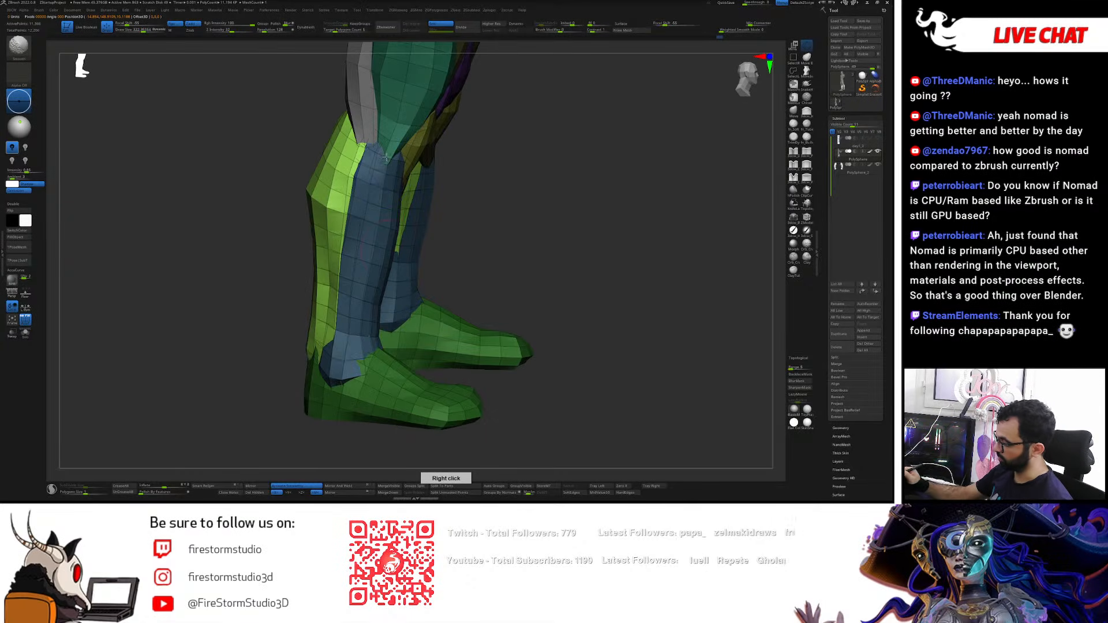
- Move the calf's lower outer edge back behind the blue shin piece just above the ankle
{"action": "right_click_drag", "start_coordinate": [390, 141], "coordinate": [379, 306]}
{"action": "left_click_drag", "start_coordinate": [376, 327], "coordinate": [377, 333], "text": "shift"}
{"action": "key", "text": "ctrl+z"}
{"action": "key", "text": "s"}
{"action": "right_click_drag", "start_coordinate": [364, 336], "coordinate": [386, 353]}
{"action": "key", "text": "s"}
{"action": "left_click_drag", "start_coordinate": [378, 366], "coordinate": [384, 367]}
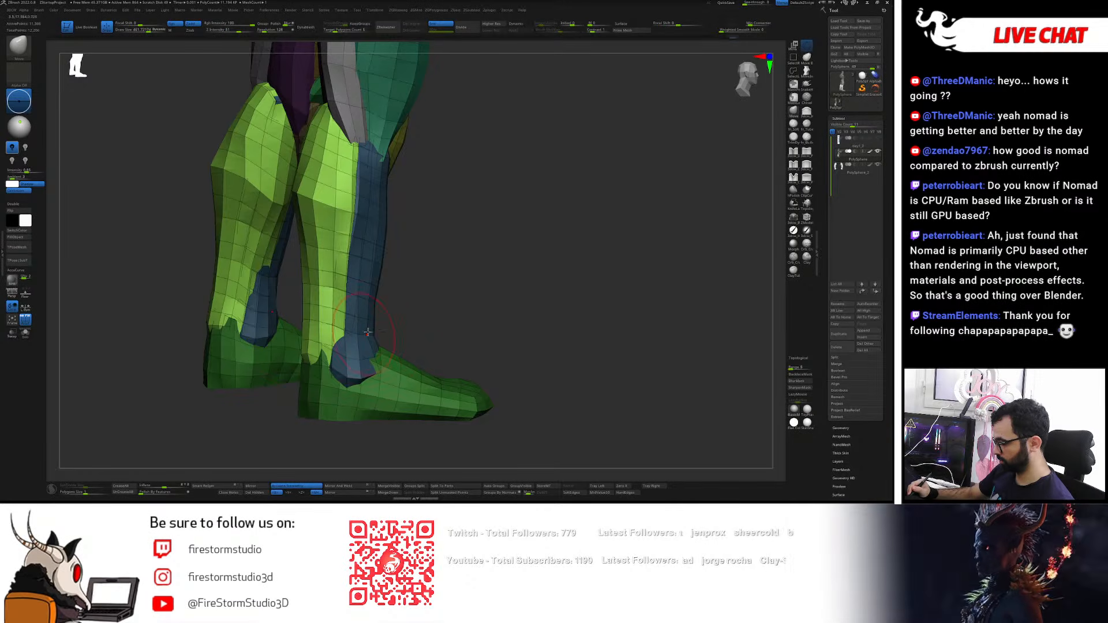
{"action": "mouse_move", "coordinate": [363, 334]}
{"action": "right_mouse_down"}
{"action": "mouse_move", "coordinate": [363, 322]}
{"action": "mouse_move", "coordinate": [347, 324]}
{"action": "right_mouse_up"}
{"action": "left_click_drag", "start_coordinate": [348, 288], "coordinate": [341, 331]}
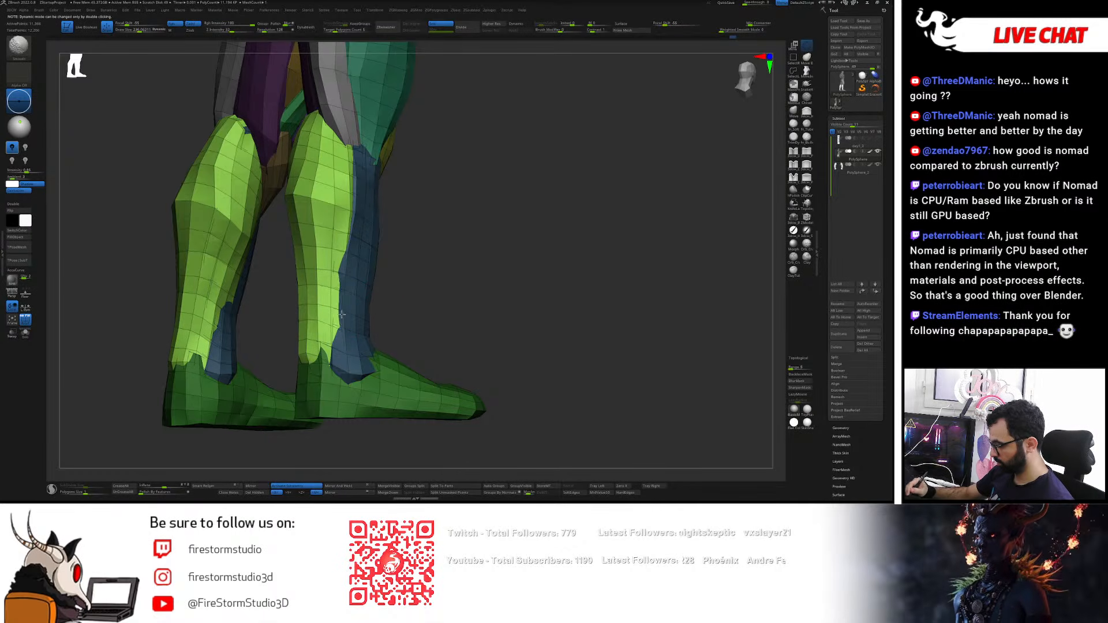
{"action": "right_click_drag", "start_coordinate": [341, 302], "coordinate": [302, 360]}
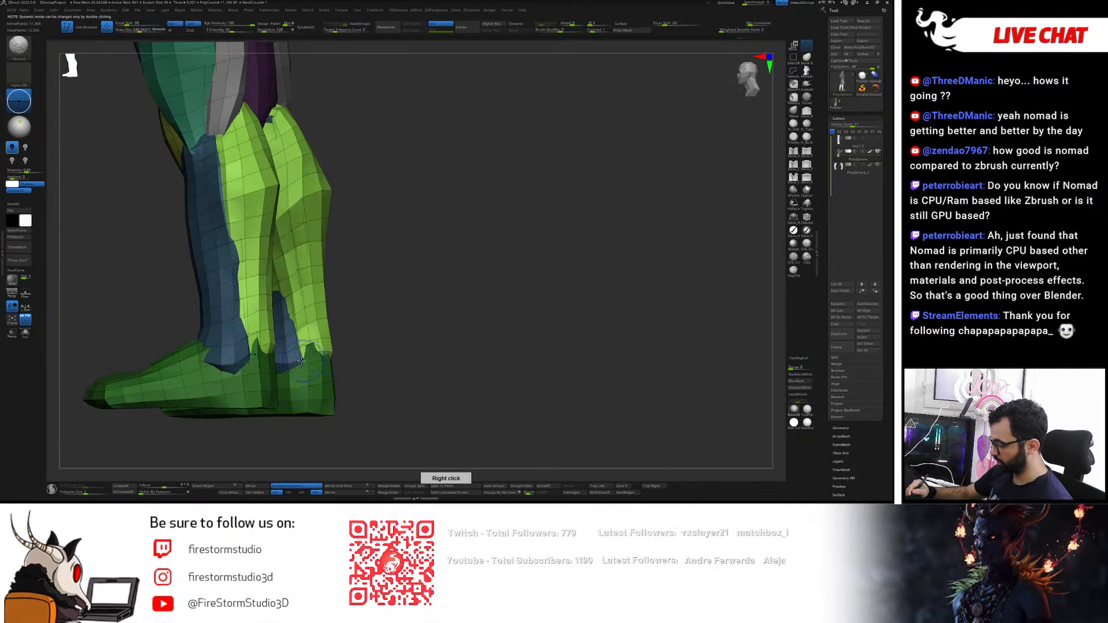
{"action": "right_click_drag", "start_coordinate": [283, 278], "coordinate": [326, 300]}
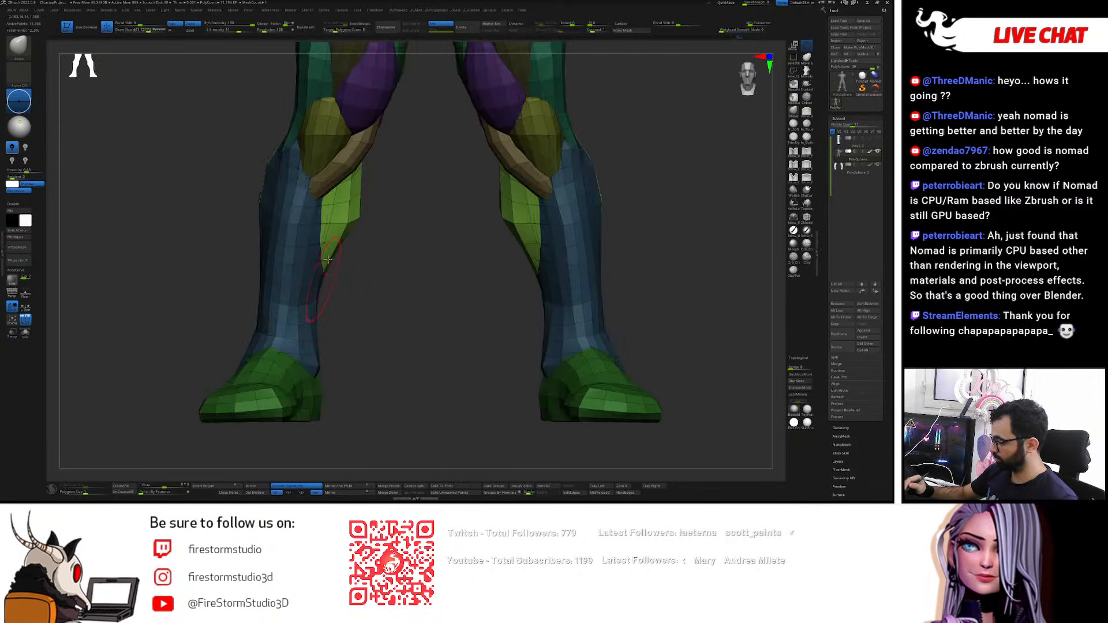
- Extend the green calf's inner side lower beside the shin and adjust its inner and outer contours from the front
{"action": "mouse_move", "coordinate": [341, 249]}
{"action": "right_mouse_down"}
{"action": "mouse_move", "coordinate": [324, 267]}
{"action": "mouse_move", "coordinate": [335, 287]}
{"action": "mouse_move", "coordinate": [289, 286]}
{"action": "right_mouse_up"}
{"action": "left_click_drag", "start_coordinate": [356, 274], "coordinate": [351, 273]}
{"action": "right_click_drag", "start_coordinate": [353, 277], "coordinate": [400, 283]}
{"action": "key", "text": "s"}
{"action": "left_click_drag", "start_coordinate": [400, 282], "coordinate": [349, 295]}
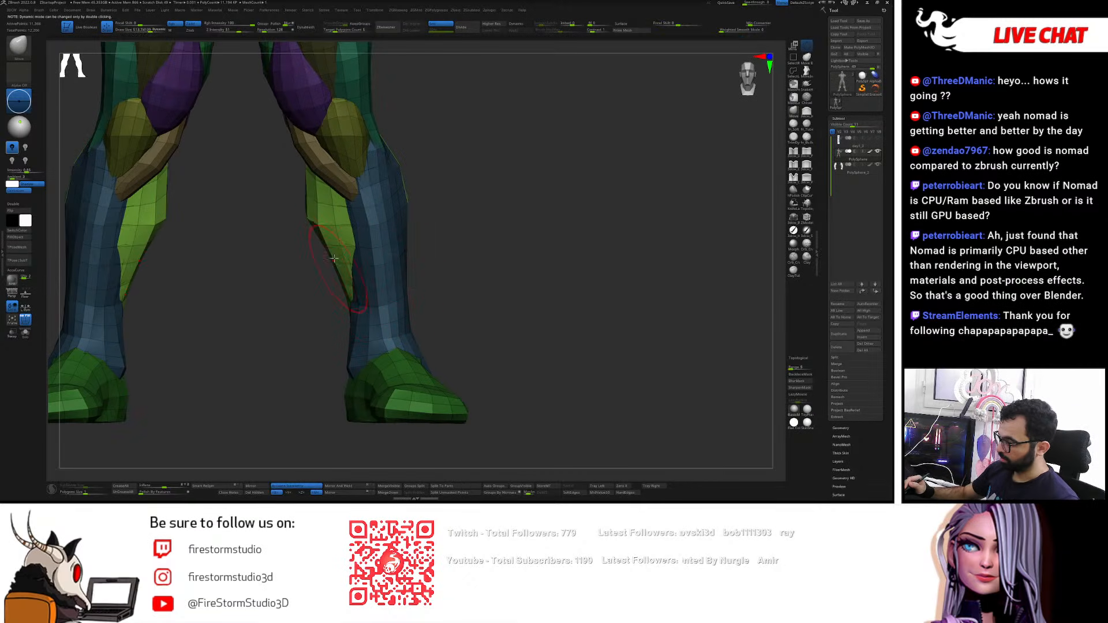
{"action": "key", "text": "s"}
{"action": "left_click_drag", "start_coordinate": [327, 253], "coordinate": [315, 249]}
{"action": "right_click_drag", "start_coordinate": [447, 232], "coordinate": [409, 237]}
{"action": "key", "text": "s"}
{"action": "left_click_drag", "start_coordinate": [407, 237], "coordinate": [403, 237]}
- Switch the mask to free the blue shin piece, then reshape and smooth its outer edge below the knee
{"action": "left_click", "coordinate": [168, 213], "text": "ctrl"}
{"action": "key", "text": "s"}
{"action": "left_click_drag", "start_coordinate": [401, 197], "coordinate": [406, 208]}
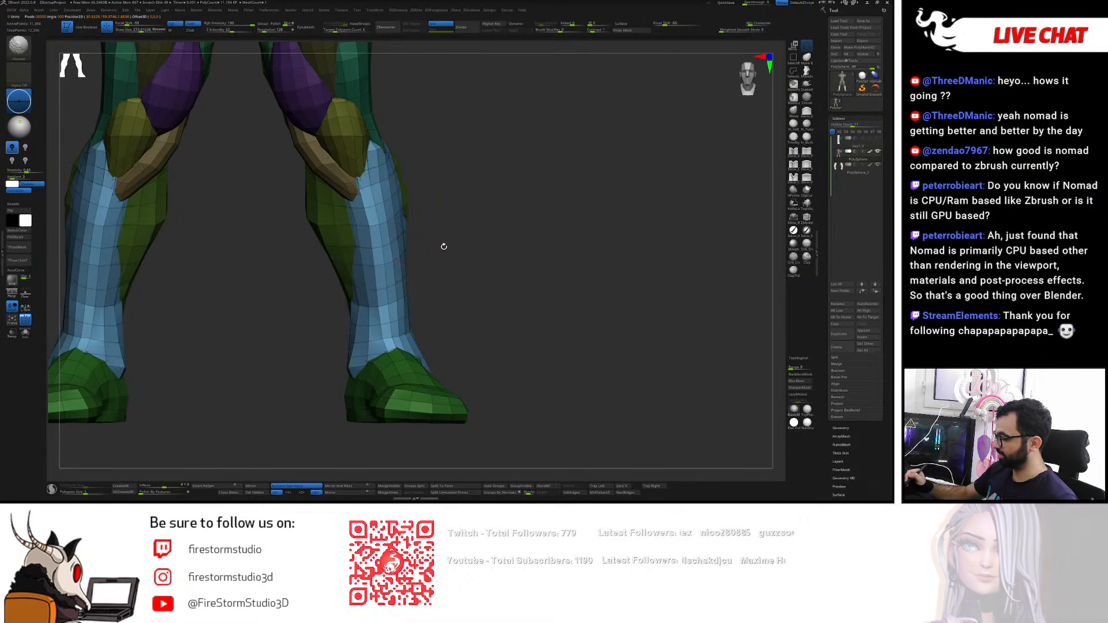
{"action": "right_click_drag", "start_coordinate": [438, 244], "coordinate": [404, 231], "text": "shift"}
{"action": "mouse_move", "coordinate": [421, 219]}
{"action": "left_mouse_down", "text": "shift"}
{"action": "mouse_move", "coordinate": [445, 215]}
{"action": "mouse_move", "coordinate": [443, 190]}
{"action": "left_mouse_up", "text": "shift"}
- Switch the mask to free the green calf, then smooth and reposition its outer edge beside the shin piece
{"action": "left_click", "coordinate": [358, 265], "text": "ctrl"}
{"action": "key", "text": "s"}
{"action": "left_click_drag", "start_coordinate": [396, 234], "coordinate": [397, 202], "text": "shift"}
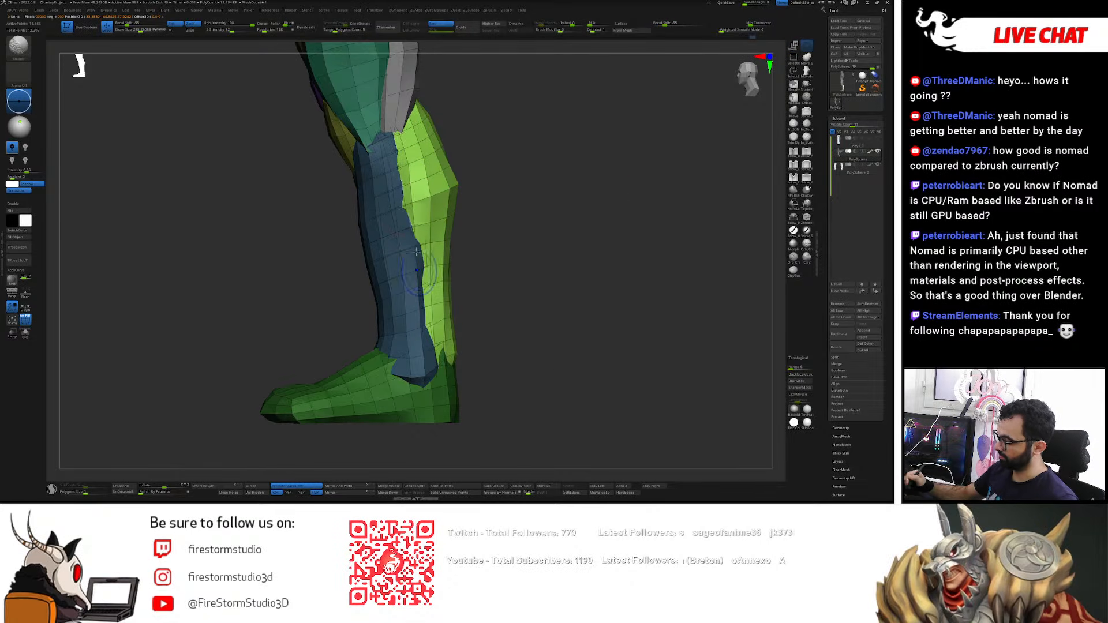
{"action": "right_click_drag", "start_coordinate": [419, 271], "coordinate": [407, 236]}
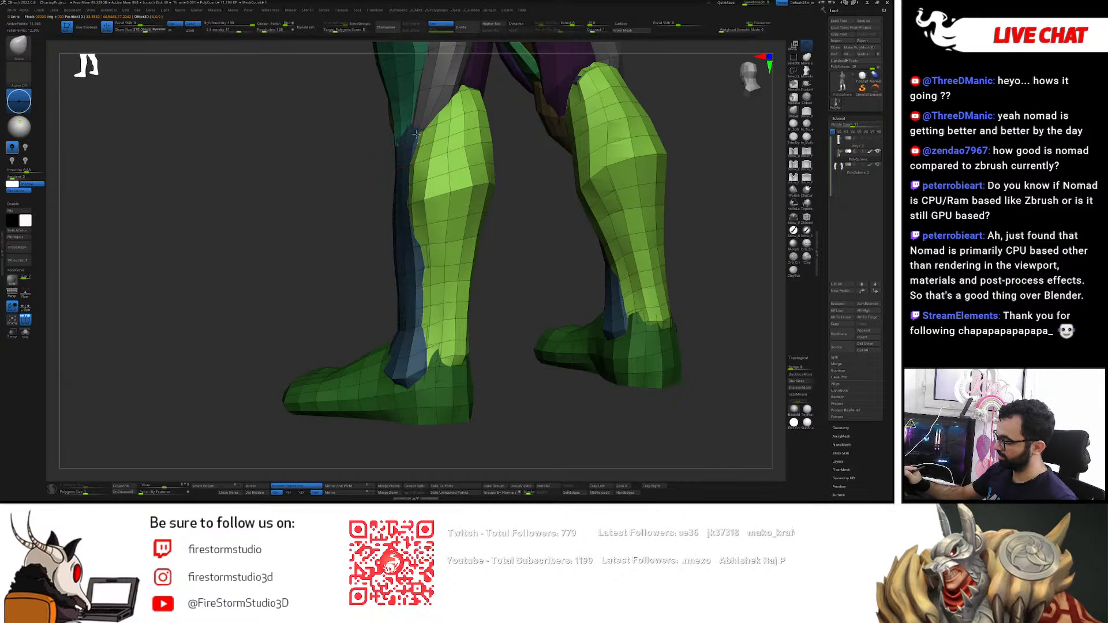
{"action": "right_click_drag", "start_coordinate": [414, 321], "coordinate": [421, 346]}
{"action": "right_click_drag", "start_coordinate": [424, 298], "coordinate": [468, 327]}
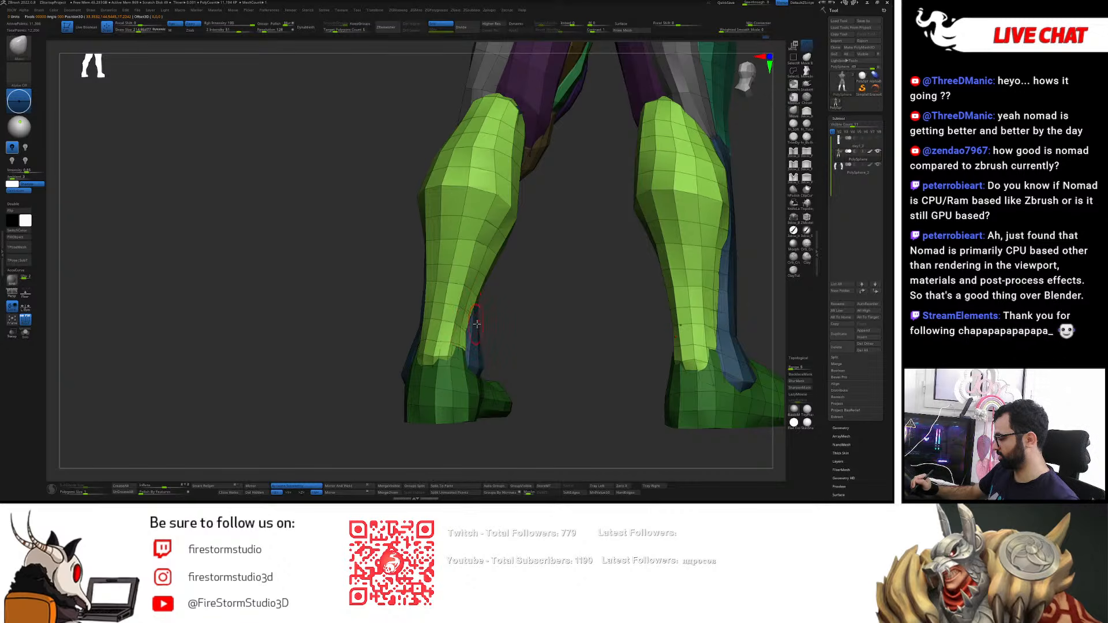
- Reshape and smooth the narrow lower end of the calf where it meets the heel, working from behind
{"action": "right_click_drag", "start_coordinate": [465, 348], "coordinate": [482, 292]}
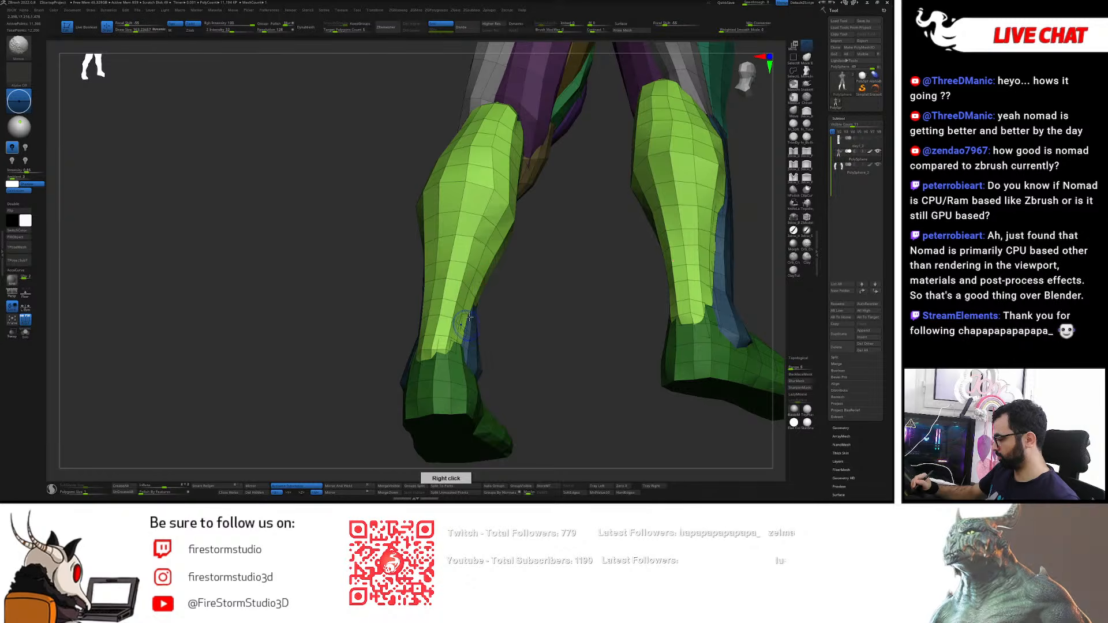
{"action": "right_click_drag", "start_coordinate": [459, 353], "coordinate": [465, 359]}
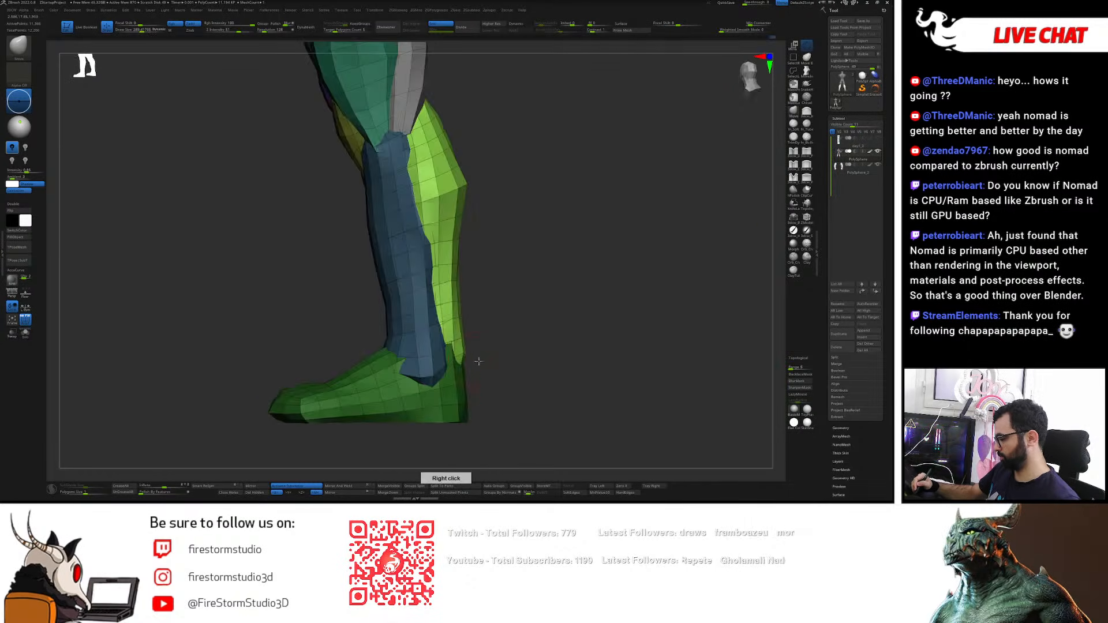
{"action": "left_click_drag", "start_coordinate": [463, 353], "coordinate": [461, 345], "text": "shift"}
{"action": "mouse_move", "coordinate": [457, 275]}
{"action": "right_mouse_down"}
{"action": "mouse_move", "coordinate": [484, 302]}
{"action": "mouse_move", "coordinate": [467, 315]}
{"action": "right_mouse_up"}
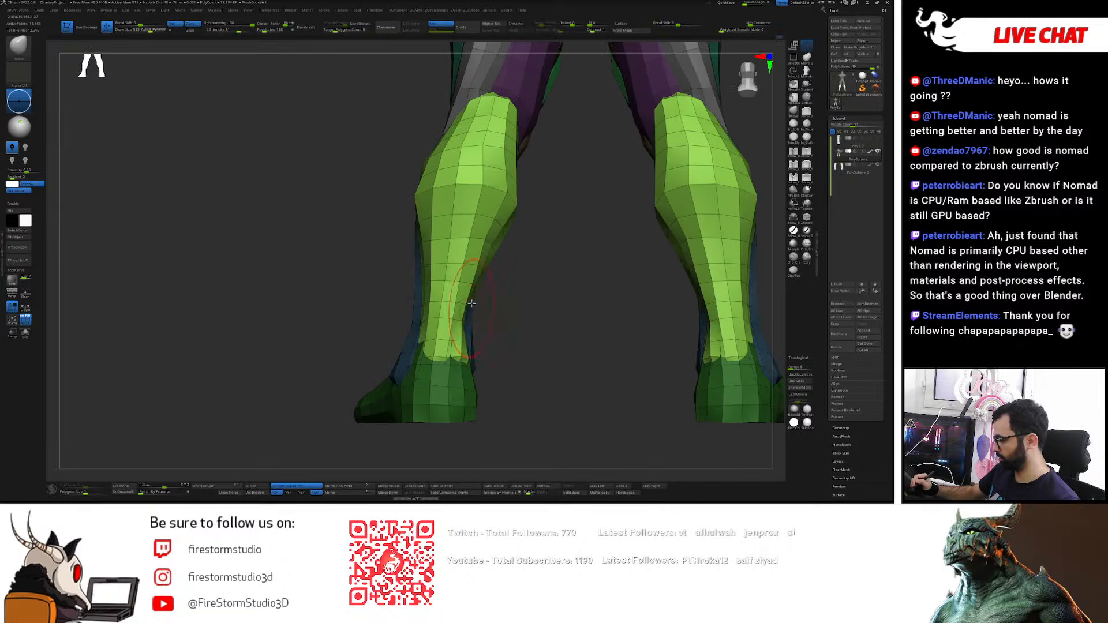
{"action": "key", "text": "s"}
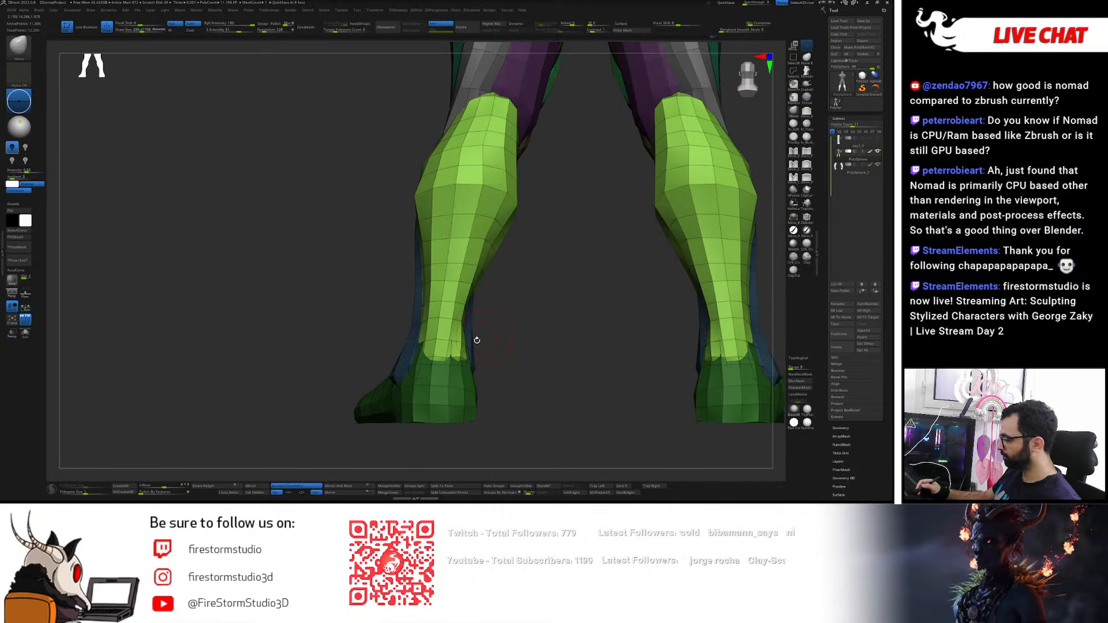
{"action": "mouse_move", "coordinate": [480, 341]}
{"action": "left_mouse_down", "text": "shift"}
{"action": "mouse_move", "coordinate": [520, 352]}
{"action": "mouse_move", "coordinate": [486, 368]}
{"action": "left_mouse_up", "text": "shift"}
{"action": "left_click_drag", "start_coordinate": [584, 325], "coordinate": [631, 324], "text": "shift"}
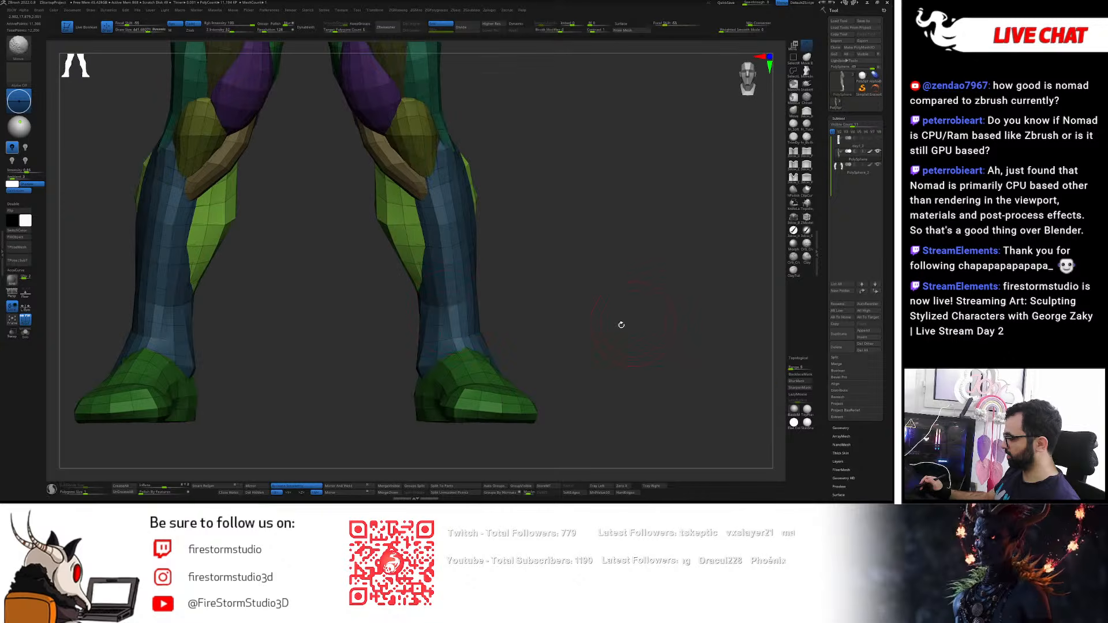
- Adjust the calf's inner contour below the knee from the front and undo the last smoothing stroke
{"action": "mouse_move", "coordinate": [539, 296]}
{"action": "left_mouse_down"}
{"action": "mouse_move", "coordinate": [562, 294]}
{"action": "mouse_move", "coordinate": [534, 293]}
{"action": "left_mouse_up"}
{"action": "right_click_drag", "start_coordinate": [430, 262], "coordinate": [434, 232]}
{"action": "key", "text": "s"}
{"action": "left_click_drag", "start_coordinate": [380, 247], "coordinate": [380, 245]}
{"action": "left_click_drag", "start_coordinate": [382, 234], "coordinate": [372, 228]}
{"action": "mouse_move", "coordinate": [394, 243]}
{"action": "right_mouse_down"}
{"action": "mouse_move", "coordinate": [403, 206]}
{"action": "mouse_move", "coordinate": [397, 226]}
{"action": "right_mouse_up"}
{"action": "left_click_drag", "start_coordinate": [386, 231], "coordinate": [395, 232]}
{"action": "right_click_drag", "start_coordinate": [398, 246], "coordinate": [411, 250], "text": "shift"}
{"action": "left_click_drag", "start_coordinate": [411, 249], "coordinate": [404, 245], "text": "shift"}
{"action": "key", "text": "ctrl+z"}
- Alternate the mask between the shin piece and the calf to reposition the edge they share on the outer leg
{"action": "right_click_drag", "start_coordinate": [423, 279], "coordinate": [454, 272]}
{"action": "left_click_drag", "start_coordinate": [461, 241], "coordinate": [419, 291], "text": "shift"}
{"action": "mouse_move", "coordinate": [421, 294]}
{"action": "right_mouse_down"}
{"action": "mouse_move", "coordinate": [411, 312]}
{"action": "mouse_move", "coordinate": [428, 307]}
{"action": "right_mouse_up"}
{"action": "key", "text": "w"}
{"action": "left_click", "coordinate": [420, 325], "text": "ctrl"}
{"action": "key", "text": "q"}
{"action": "key", "text": "s"}
{"action": "key", "text": "2"}
{"action": "mouse_move", "coordinate": [432, 173]}
{"action": "right_mouse_down", "text": "ctrl"}
{"action": "mouse_move", "coordinate": [430, 120]}
{"action": "mouse_move", "coordinate": [428, 163]}
{"action": "right_mouse_up", "text": "ctrl"}
{"action": "key", "text": "w"}
{"action": "left_click", "coordinate": [415, 151], "text": "ctrl"}
{"action": "key", "text": "q"}
{"action": "right_click_drag", "start_coordinate": [439, 335], "coordinate": [436, 281], "text": "ctrl"}
{"action": "right_click_drag", "start_coordinate": [436, 240], "coordinate": [432, 315], "text": "ctrl"}
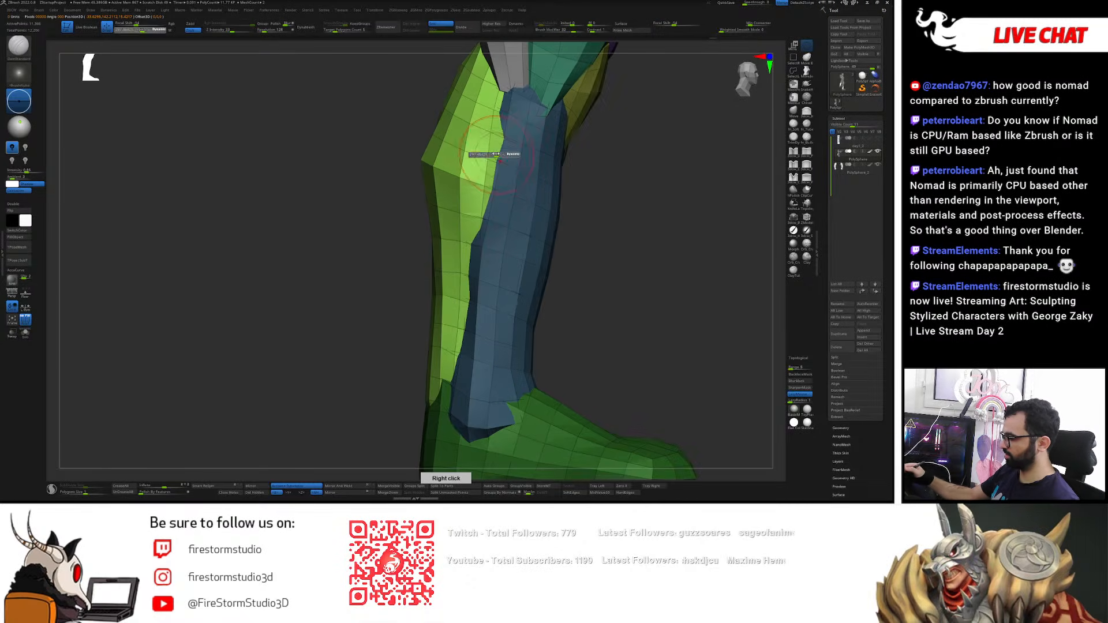
- Refine the calf's upper front edge against the shin from the side, undoing the first stroke, and check the inner leg
{"action": "key", "text": "s"}
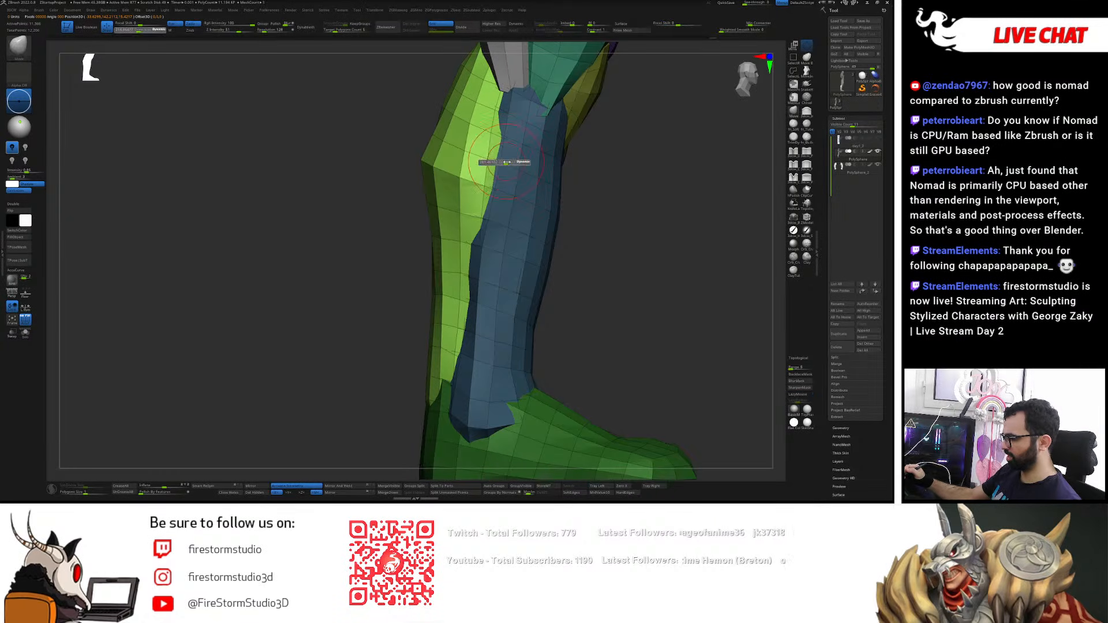
{"action": "key", "text": "s"}
{"action": "left_click_drag", "start_coordinate": [499, 202], "coordinate": [493, 204]}
{"action": "key", "text": "ctrl+z"}
{"action": "key", "text": "s"}
{"action": "key", "text": "s"}
{"action": "key", "text": "s"}
{"action": "left_click", "coordinate": [507, 139]}
{"action": "right_click_drag", "start_coordinate": [512, 104], "coordinate": [595, 74]}
{"action": "mouse_move", "coordinate": [528, 262]}
{"action": "right_mouse_down"}
{"action": "mouse_move", "coordinate": [519, 245]}
{"action": "mouse_move", "coordinate": [531, 252]}
{"action": "right_mouse_up"}
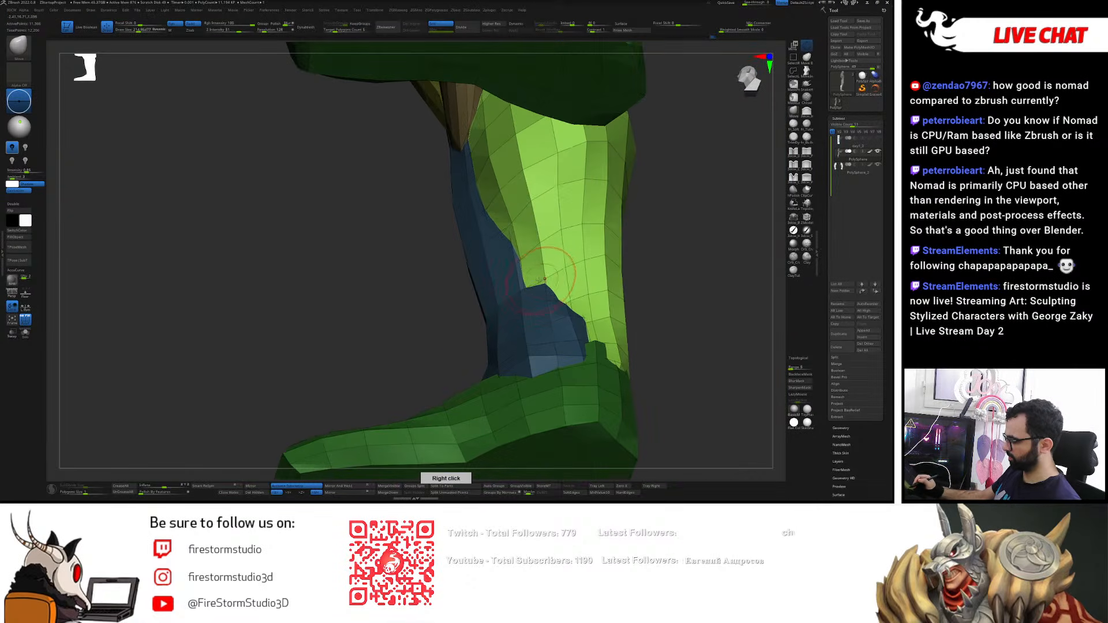
{"action": "right_click_drag", "start_coordinate": [494, 118], "coordinate": [595, 151]}
{"action": "key", "text": "shift"}
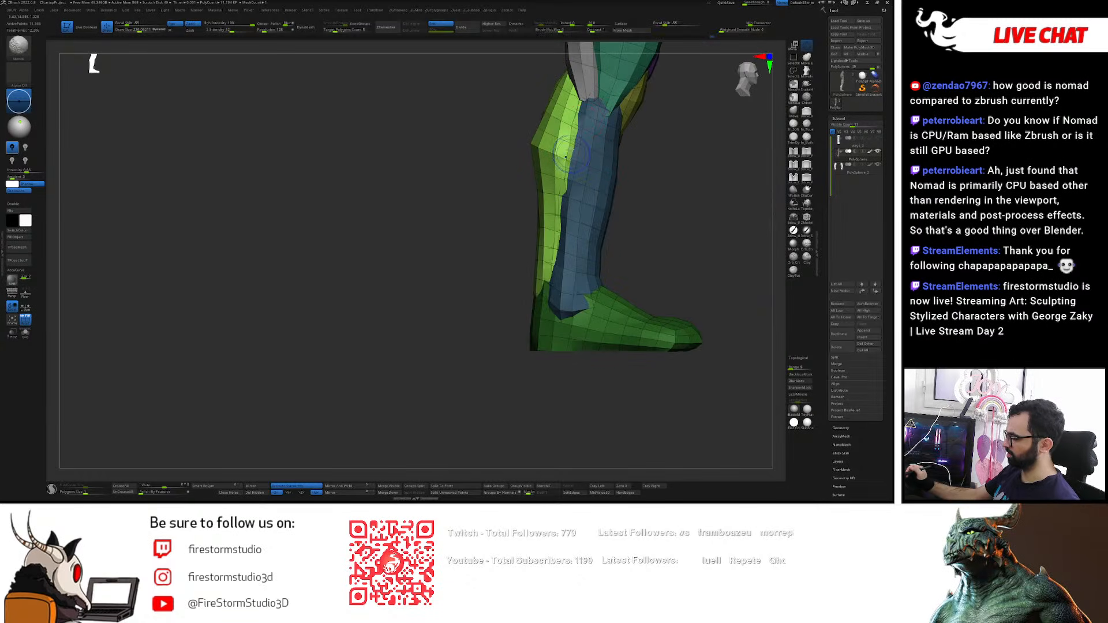
- Mask everything except the shin piece and build up its rear edge over the calf with the ClayBuildup brush
{"action": "key", "text": "w"}
{"action": "left_click", "coordinate": [579, 240], "text": "ctrl"}
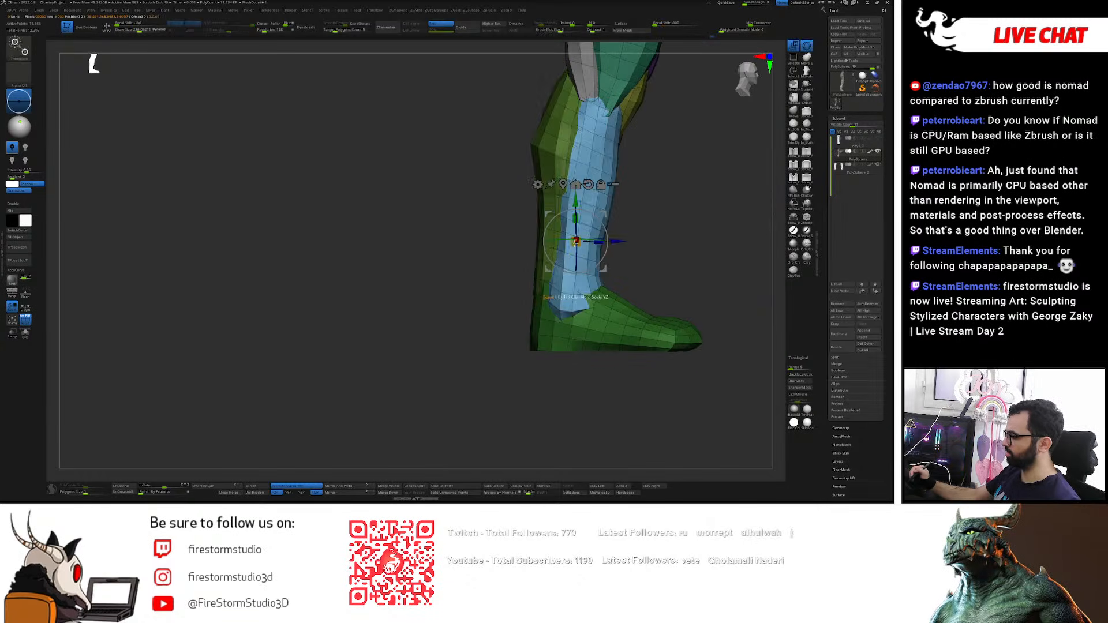
{"action": "key", "text": "q"}
{"action": "key", "text": "b"}
{"action": "key", "text": "s"}
{"action": "key", "text": "t"}
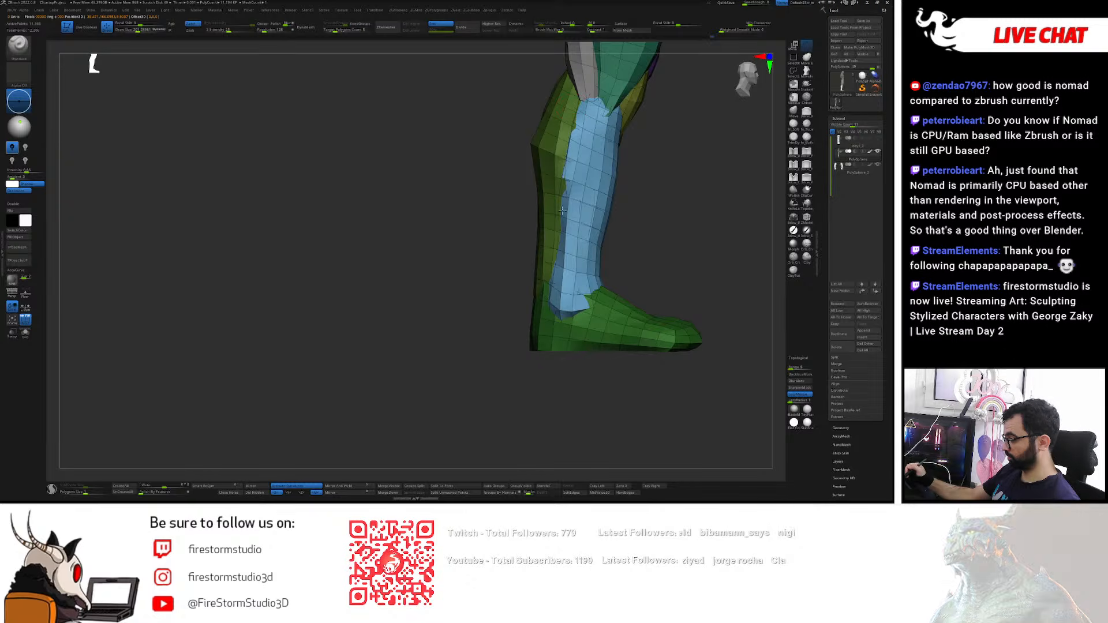
{"action": "key", "text": "b"}
{"action": "key", "text": "c"}
{"action": "key", "text": "b"}
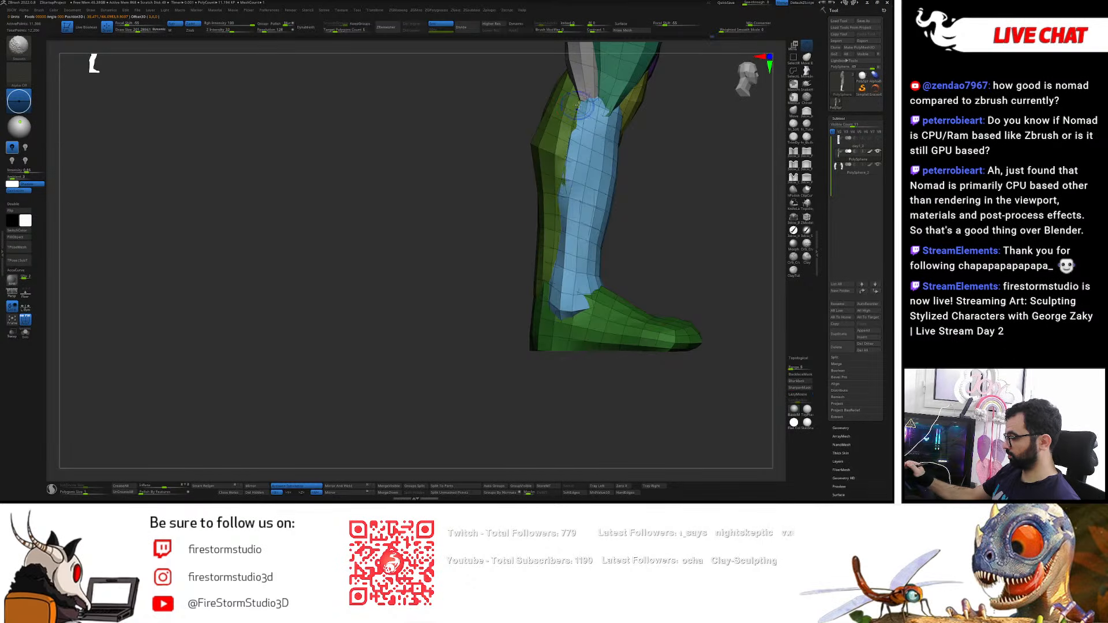
{"action": "right_click_drag", "start_coordinate": [577, 104], "coordinate": [600, 106]}
- Switch the mask to free the calf, then smooth its front edge along the outer side of the shin
{"action": "key", "text": "w"}
{"action": "left_click", "coordinate": [548, 157], "text": "ctrl"}
{"action": "key", "text": "q"}
{"action": "key", "text": "["}
{"action": "key", "text": "["}
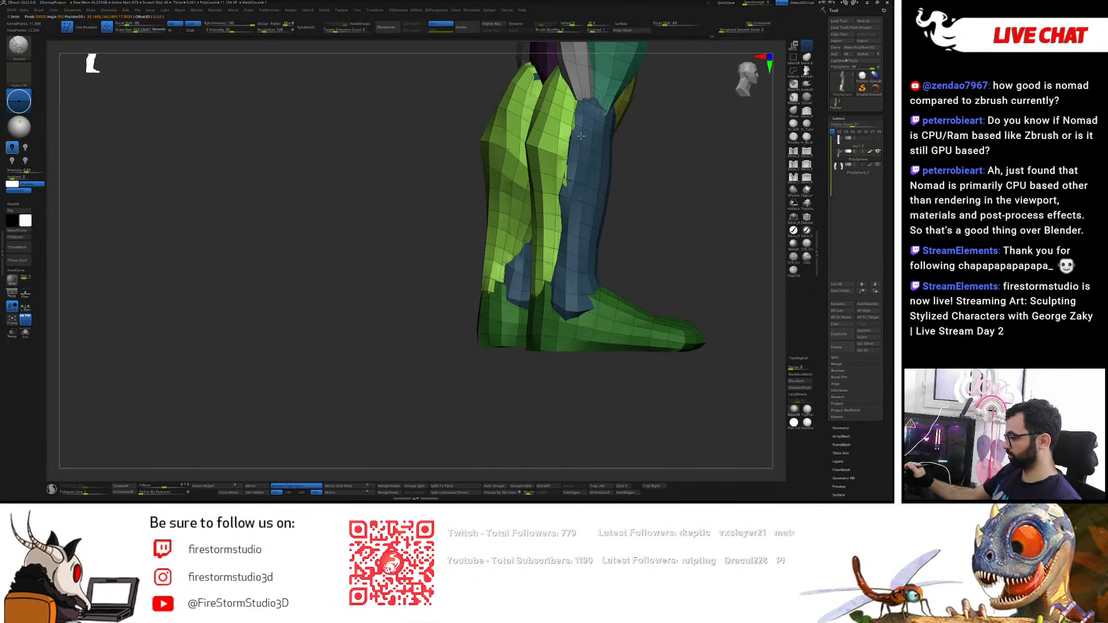
{"action": "left_click_drag", "start_coordinate": [570, 181], "coordinate": [565, 200], "text": "shift"}
- Free the shin piece again and even out its rear edge from the knee to the ankle
{"action": "key", "text": "w"}
{"action": "key", "text": "q"}
{"action": "key", "text": "w"}
{"action": "left_click", "coordinate": [569, 310], "text": "ctrl"}
{"action": "key", "text": "q"}
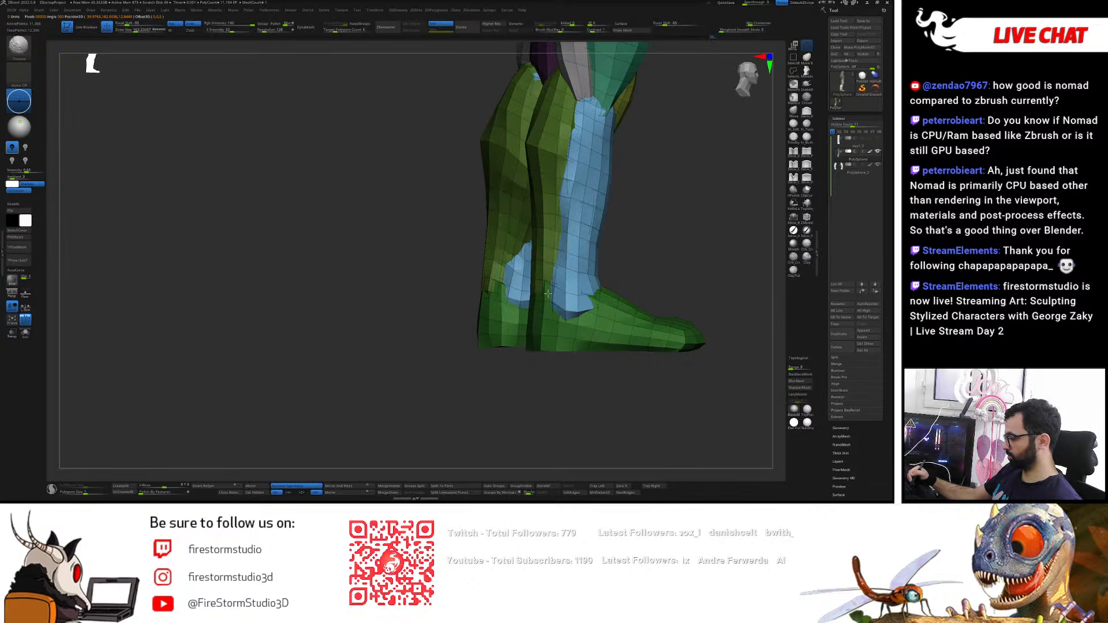
{"action": "mouse_move", "coordinate": [549, 297]}
{"action": "right_mouse_down", "text": "shift"}
{"action": "mouse_move", "coordinate": [578, 265]}
{"action": "mouse_move", "coordinate": [544, 134]}
{"action": "right_mouse_up", "text": "shift"}
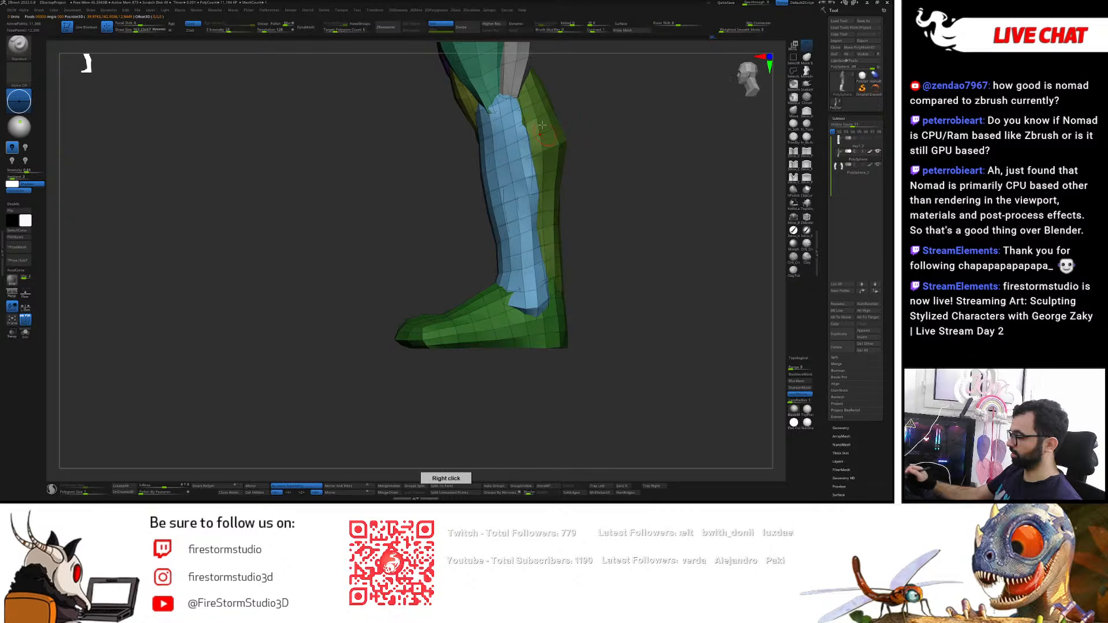
{"action": "right_click_drag", "start_coordinate": [626, 145], "coordinate": [614, 190]}
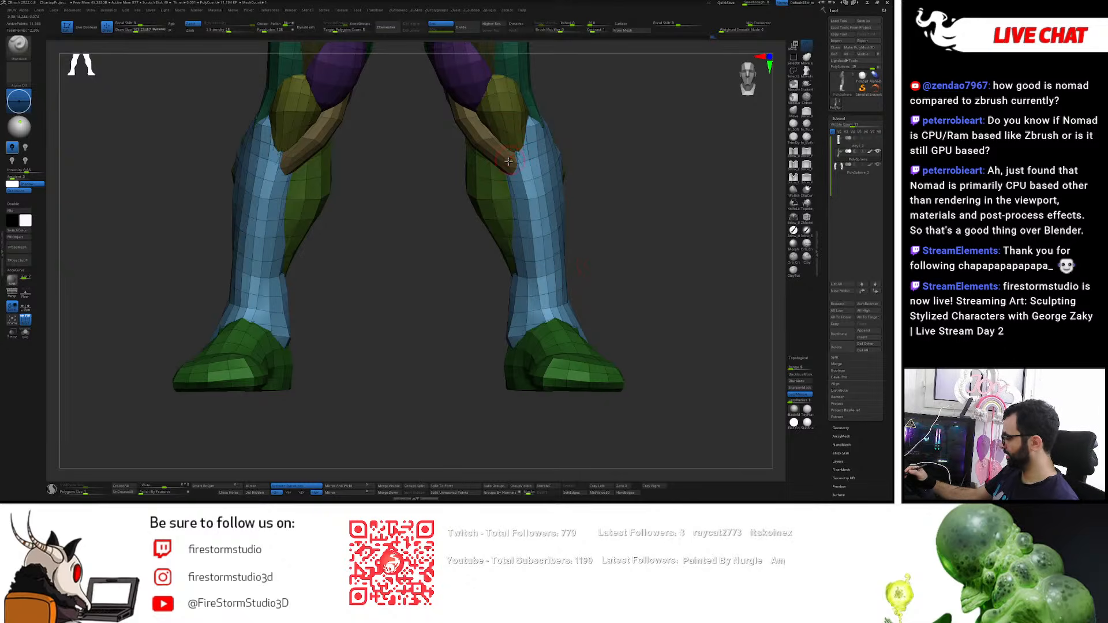
- Reshape the shin's upper inner edge beneath the knee with the Move brush
{"action": "mouse_move", "coordinate": [522, 145]}
{"action": "right_mouse_down"}
{"action": "mouse_move", "coordinate": [491, 145]}
{"action": "mouse_move", "coordinate": [506, 184]}
{"action": "right_mouse_up"}
{"action": "key", "text": "b"}
{"action": "key", "text": "m"}
{"action": "key", "text": "v"}
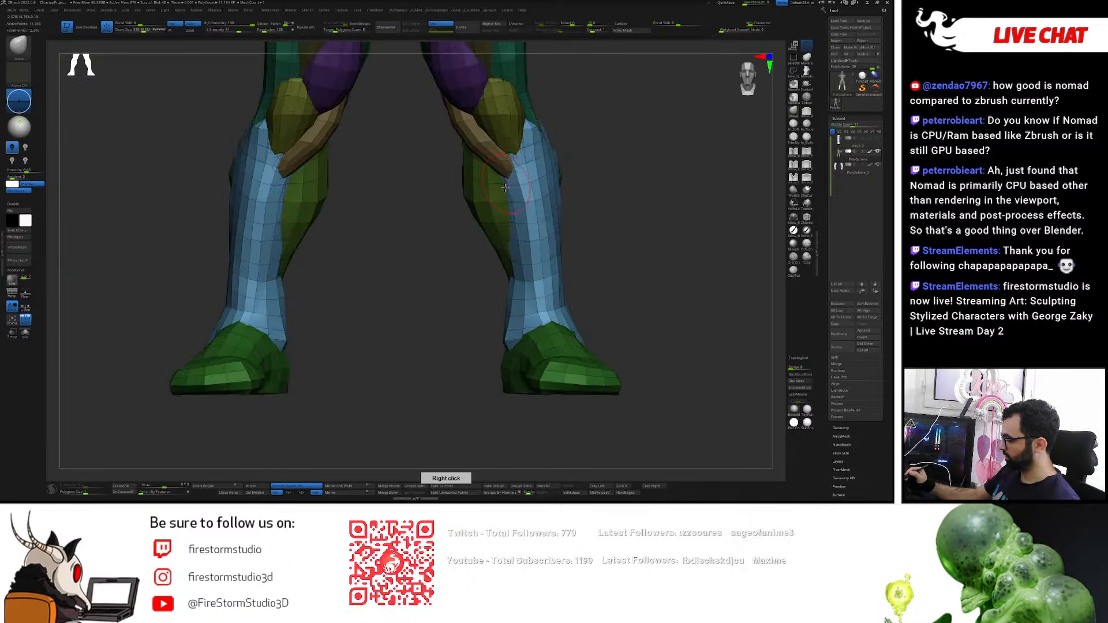
{"action": "right_click_drag", "start_coordinate": [517, 239], "coordinate": [521, 231]}
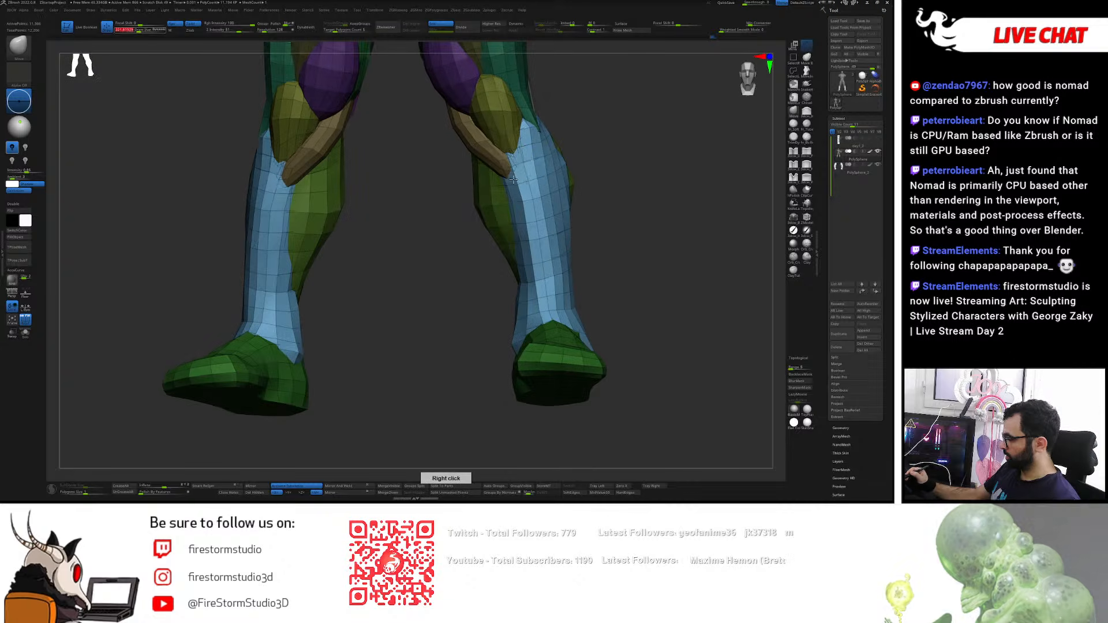
{"action": "mouse_move", "coordinate": [509, 164]}
{"action": "right_mouse_down"}
{"action": "mouse_move", "coordinate": [198, 316]}
{"action": "mouse_move", "coordinate": [500, 169]}
{"action": "mouse_move", "coordinate": [476, 151]}
{"action": "mouse_move", "coordinate": [471, 123]}
{"action": "mouse_move", "coordinate": [444, 100]}
{"action": "mouse_move", "coordinate": [435, 117]}
{"action": "mouse_move", "coordinate": [426, 95]}
{"action": "mouse_move", "coordinate": [430, 117]}
{"action": "mouse_move", "coordinate": [456, 87]}
{"action": "mouse_move", "coordinate": [507, 92]}
{"action": "mouse_move", "coordinate": [604, 77]}
{"action": "mouse_move", "coordinate": [531, 150]}
{"action": "mouse_move", "coordinate": [547, 208]}
{"action": "mouse_move", "coordinate": [527, 240]}
{"action": "mouse_move", "coordinate": [413, 206]}
{"action": "right_mouse_up"}
- Change the mask to isolate a neighbouring leg muscle, then clear the mask from the legs
{"action": "key", "text": "w"}
{"action": "left_click", "coordinate": [415, 96], "text": "ctrl"}
{"action": "key", "text": "q"}
{"action": "key", "text": "w"}
{"action": "key", "text": "q"}
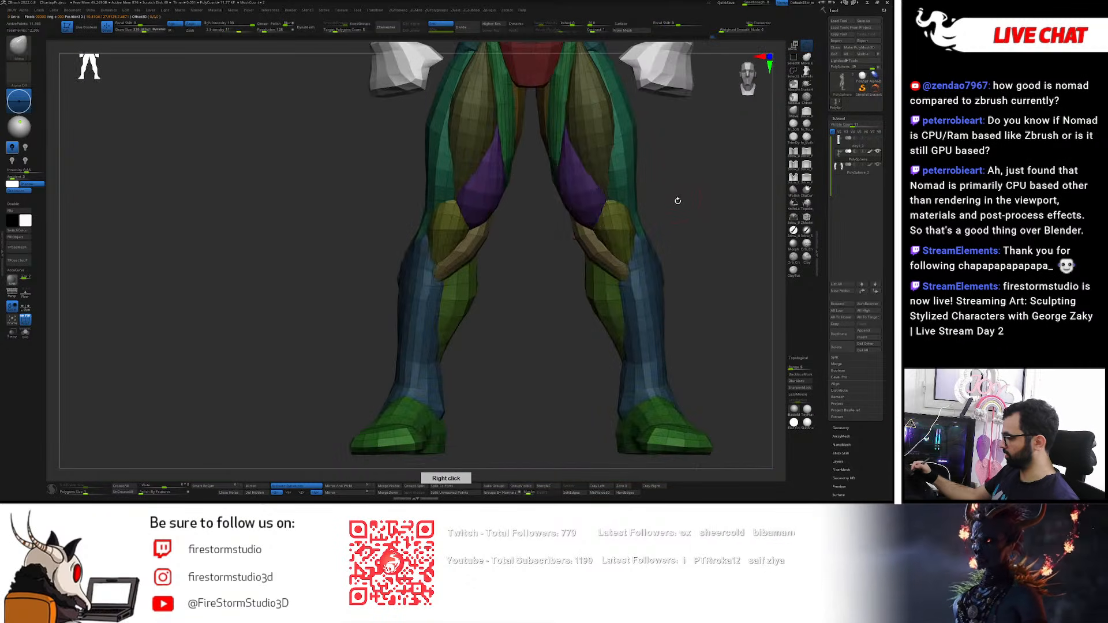
{"action": "left_click_drag", "start_coordinate": [679, 205], "coordinate": [686, 213], "text": "ctrl"}
- Adjust the outer contour from the lower thigh past the knee to the top of the calf
{"action": "mouse_move", "coordinate": [690, 214]}
{"action": "right_mouse_down", "text": "alt"}
{"action": "mouse_move", "coordinate": [621, 185]}
{"action": "mouse_move", "coordinate": [621, 206]}
{"action": "mouse_move", "coordinate": [628, 186]}
{"action": "right_mouse_up", "text": "alt"}
{"action": "key", "text": "s"}
{"action": "left_click_drag", "start_coordinate": [609, 194], "coordinate": [623, 194]}
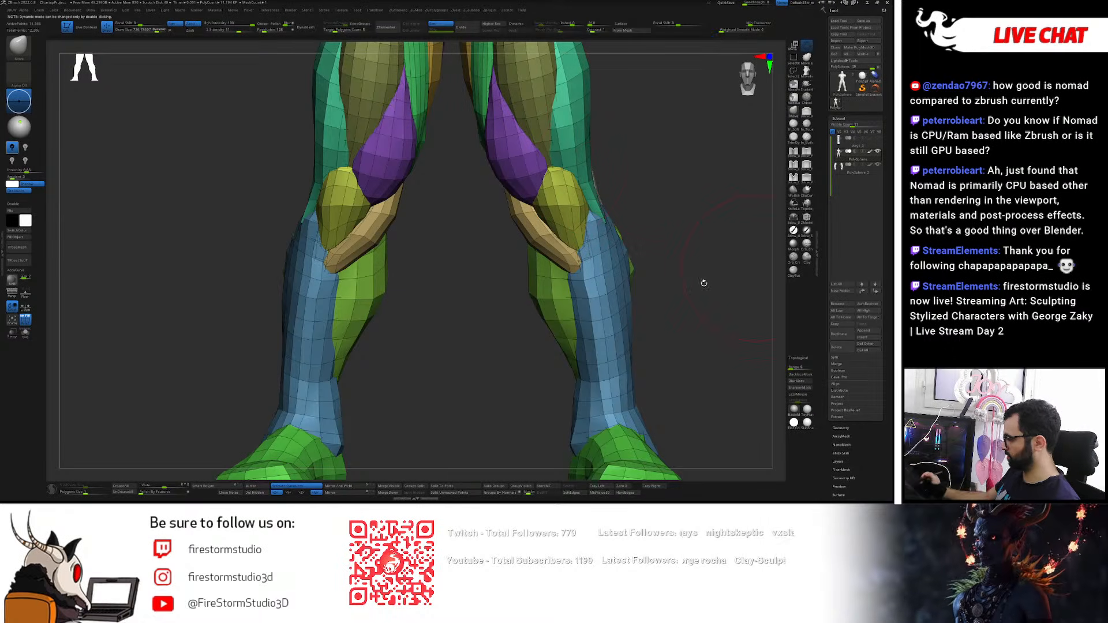
{"action": "key", "text": "s"}
{"action": "left_click_drag", "start_coordinate": [587, 179], "coordinate": [573, 179]}
{"action": "left_click_drag", "start_coordinate": [605, 214], "coordinate": [600, 213]}
{"action": "key", "text": "s"}
{"action": "left_click", "coordinate": [625, 251]}
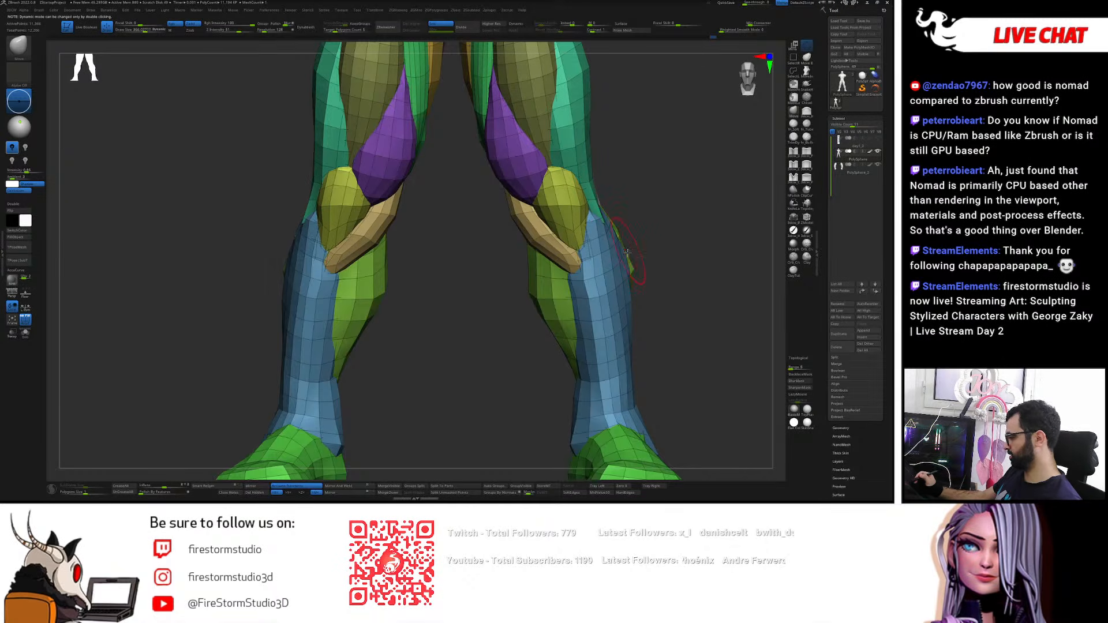
- Reshape and smooth the shin's inner edge and refine its contour just above the ankle from the front
{"action": "right_click_drag", "start_coordinate": [625, 250], "coordinate": [624, 249]}
{"action": "mouse_move", "coordinate": [610, 307]}
{"action": "right_mouse_down"}
{"action": "mouse_move", "coordinate": [586, 308]}
{"action": "mouse_move", "coordinate": [609, 309]}
{"action": "right_mouse_up"}
{"action": "left_click_drag", "start_coordinate": [551, 270], "coordinate": [558, 271]}
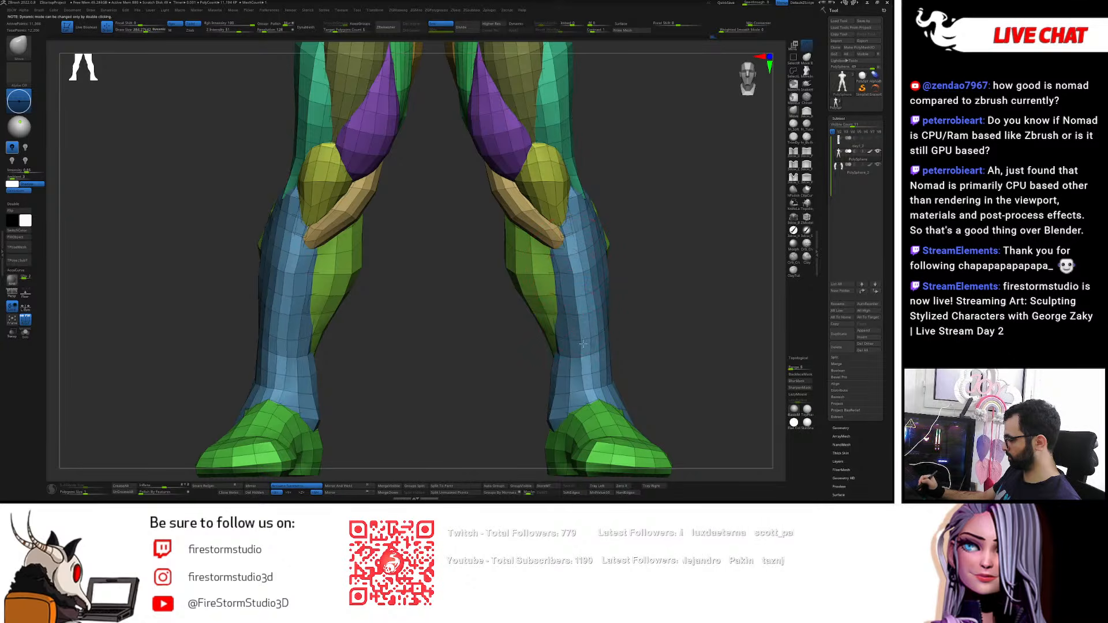
{"action": "key", "text": "s"}
{"action": "left_click_drag", "start_coordinate": [574, 282], "coordinate": [581, 291], "text": "shift"}
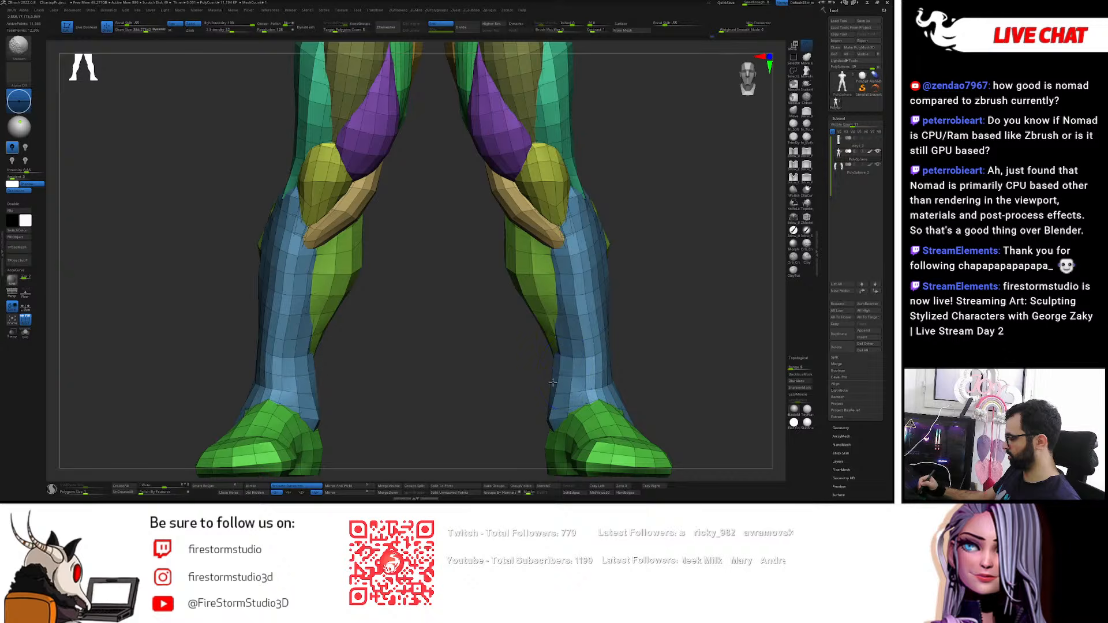
{"action": "key", "text": "s"}
{"action": "left_click_drag", "start_coordinate": [586, 358], "coordinate": [583, 357]}
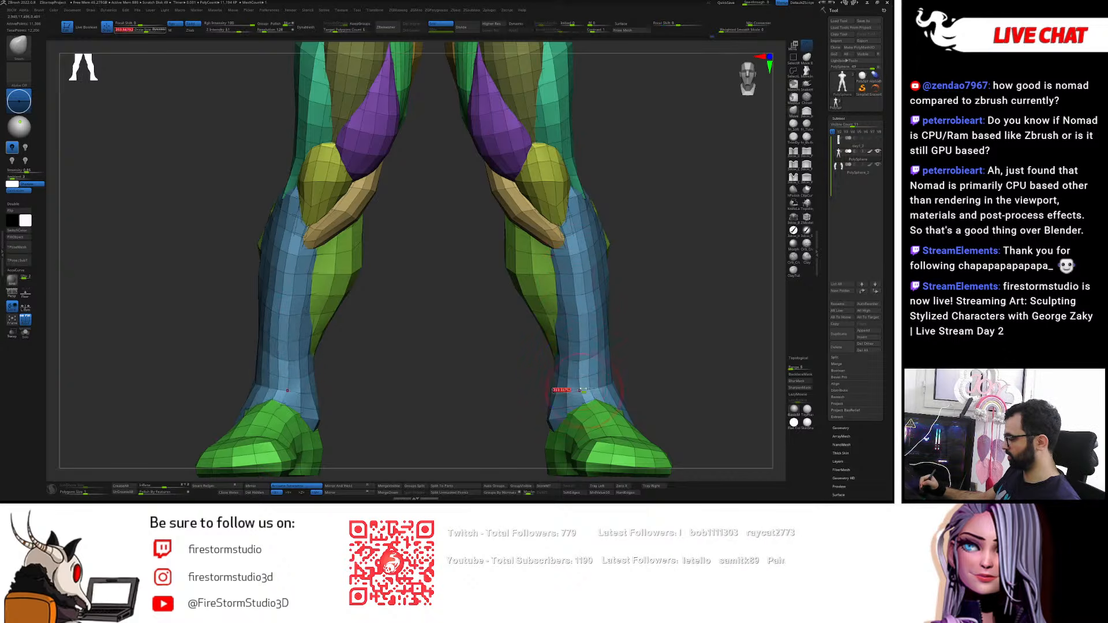
- Mask everything except the calf and try moving its inner front edge beside the shin
{"action": "right_click_drag", "start_coordinate": [577, 309], "coordinate": [683, 289]}
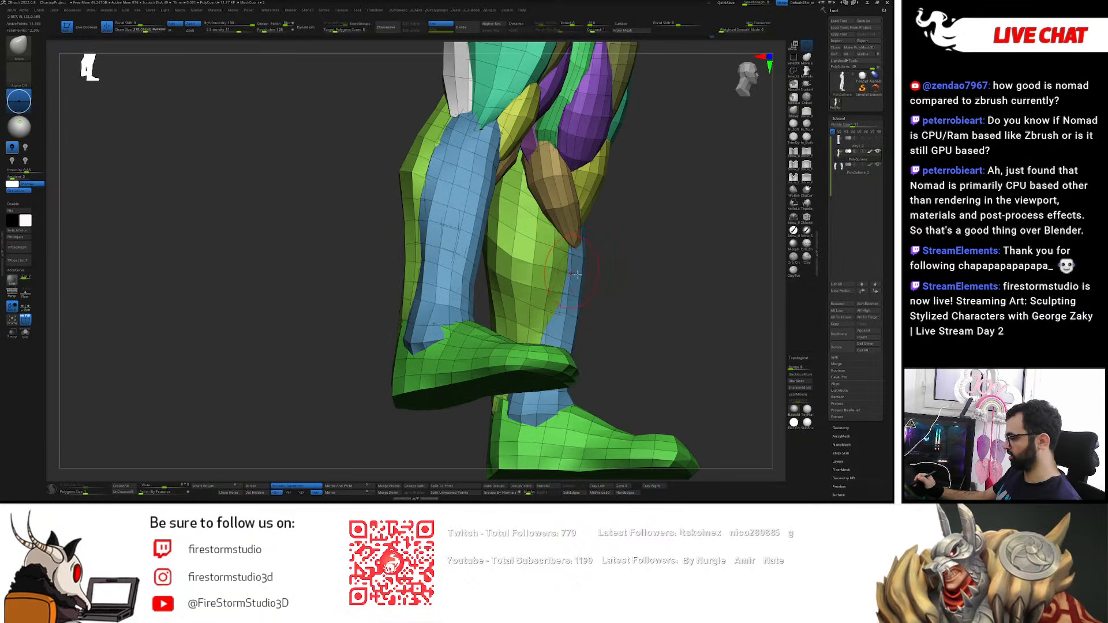
{"action": "key", "text": "w"}
{"action": "left_click", "coordinate": [528, 257], "text": "ctrl"}
{"action": "key", "text": "q"}
{"action": "left_click_drag", "start_coordinate": [571, 270], "coordinate": [571, 271]}
{"action": "key", "text": "ctrl+z"}
{"action": "key", "text": "s"}
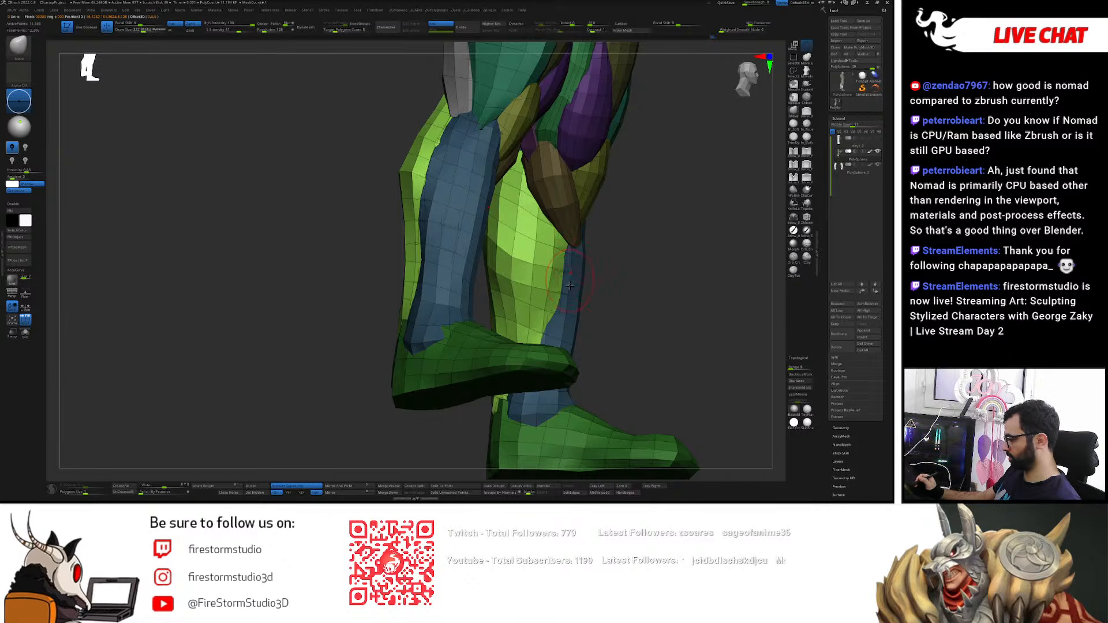
{"action": "right_click_drag", "start_coordinate": [561, 306], "coordinate": [559, 323]}
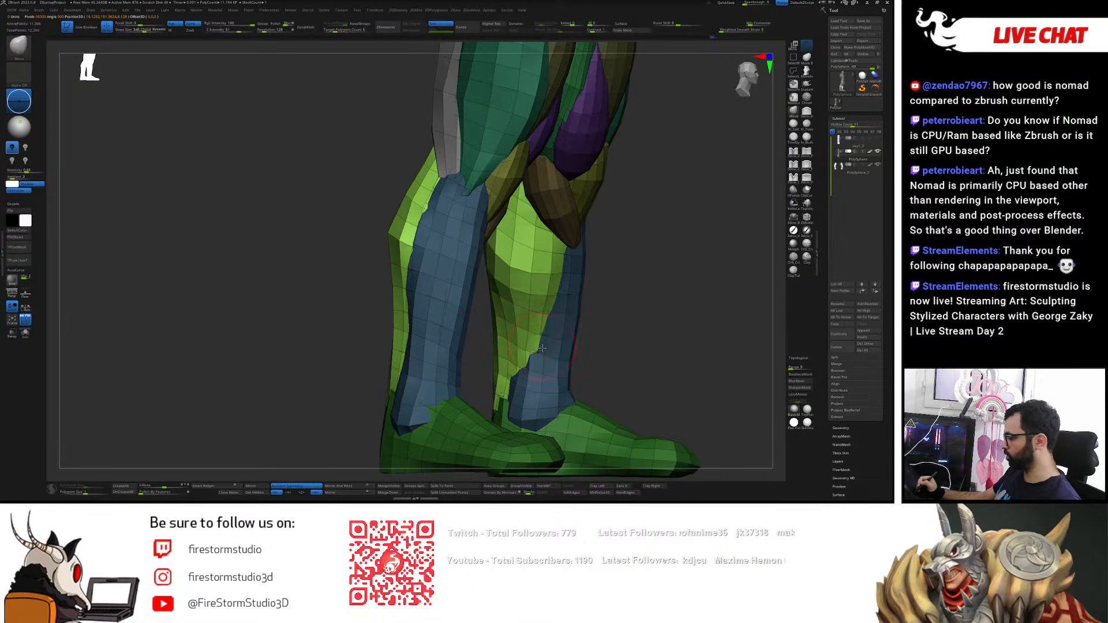
{"action": "right_click_drag", "start_coordinate": [528, 365], "coordinate": [601, 337]}
- Isolate the calf, reset the gizmo's orientation, and extrude the calf backward by about 0.035 as a separate polygroup
{"action": "key", "text": "w"}
{"action": "left_click", "coordinate": [544, 235], "text": "ctrl"}
{"action": "right_click_drag", "start_coordinate": [553, 288], "coordinate": [589, 290]}
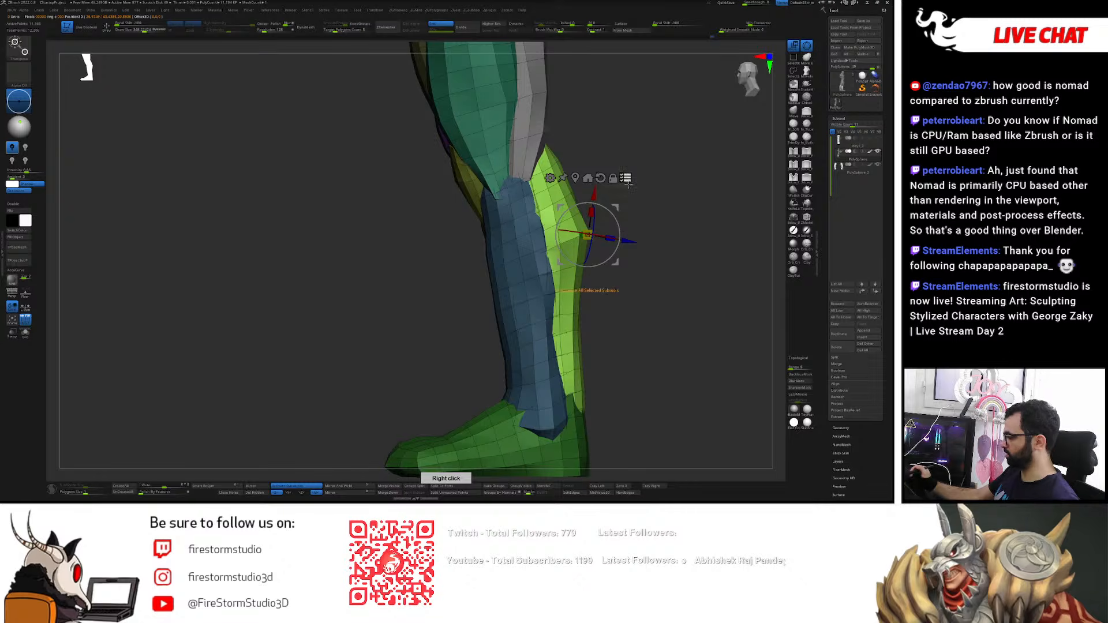
{"action": "left_click", "coordinate": [601, 178], "text": "alt"}
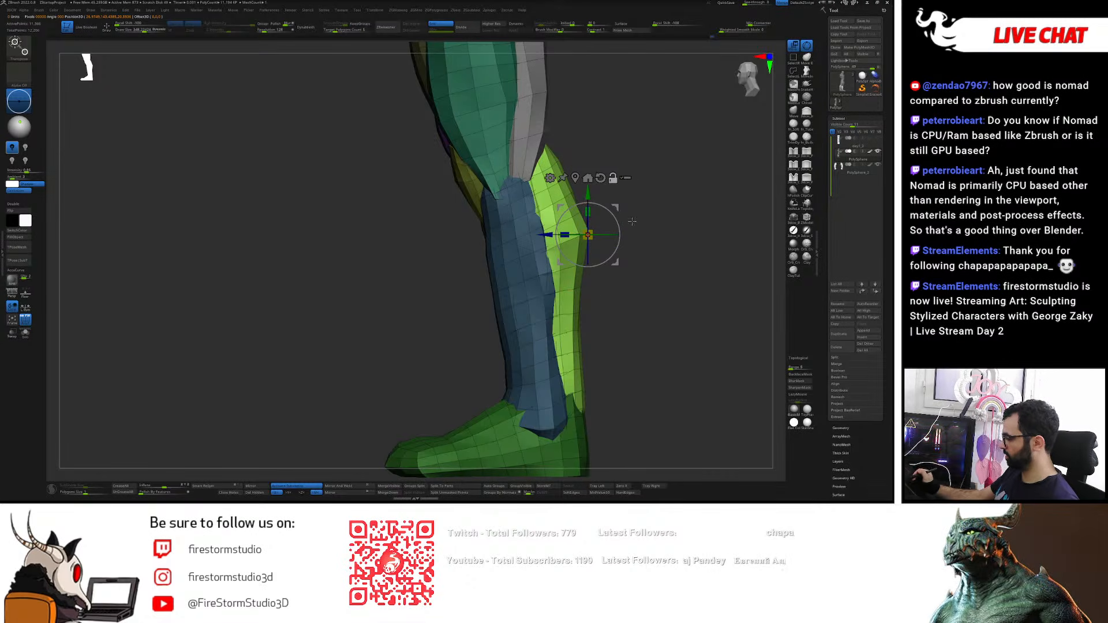
{"action": "left_click_drag", "start_coordinate": [543, 234], "coordinate": [544, 234]}
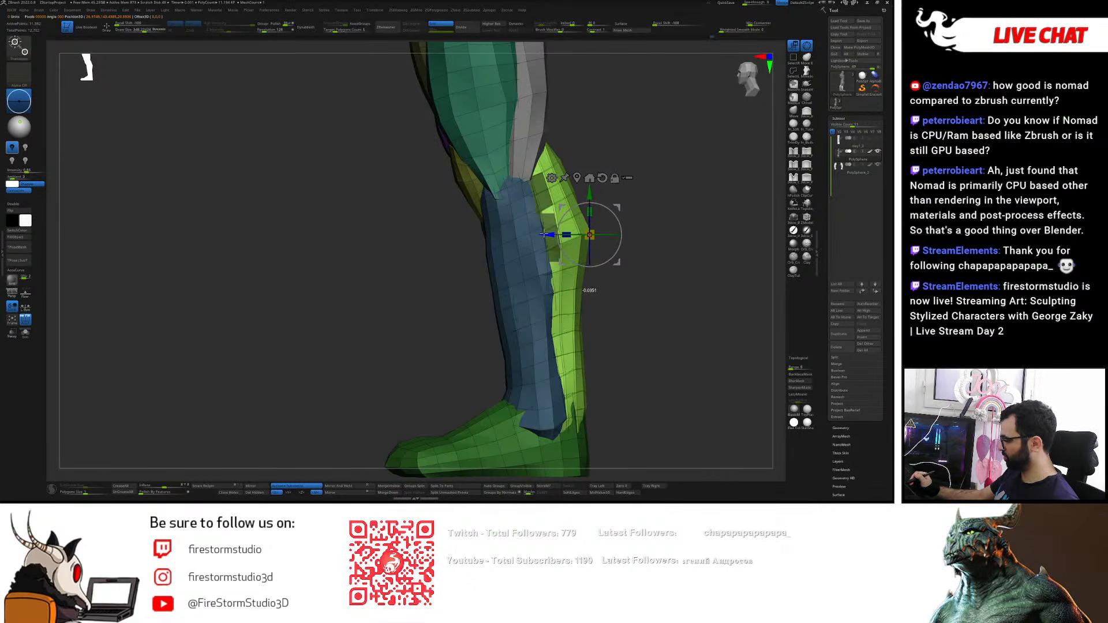
{"action": "key", "text": "q"}
- Clear the current mask, then mask everything except the extruded red calf and resume sculpting it
{"action": "left_click", "coordinate": [653, 236], "text": "ctrl"}
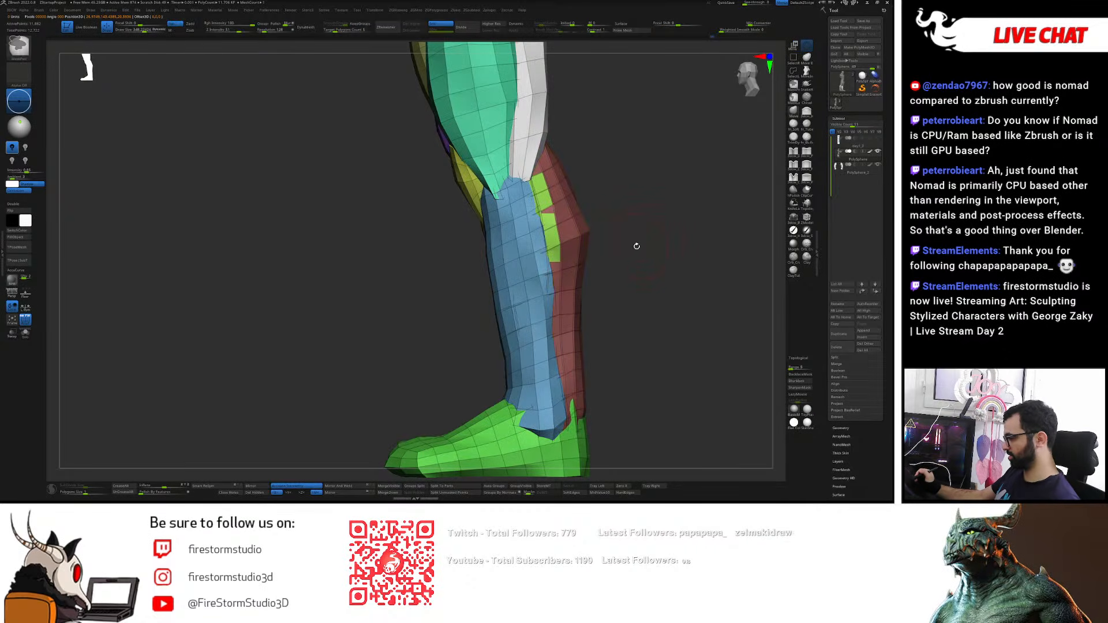
{"action": "key", "text": "w"}
{"action": "left_click", "coordinate": [645, 301], "text": "ctrl"}
{"action": "mouse_move", "coordinate": [629, 245]}
{"action": "left_mouse_down", "text": "ctrl"}
{"action": "mouse_move", "coordinate": [649, 268]}
{"action": "mouse_move", "coordinate": [594, 293]}
{"action": "left_mouse_up", "text": "ctrl"}
{"action": "key", "text": "q"}
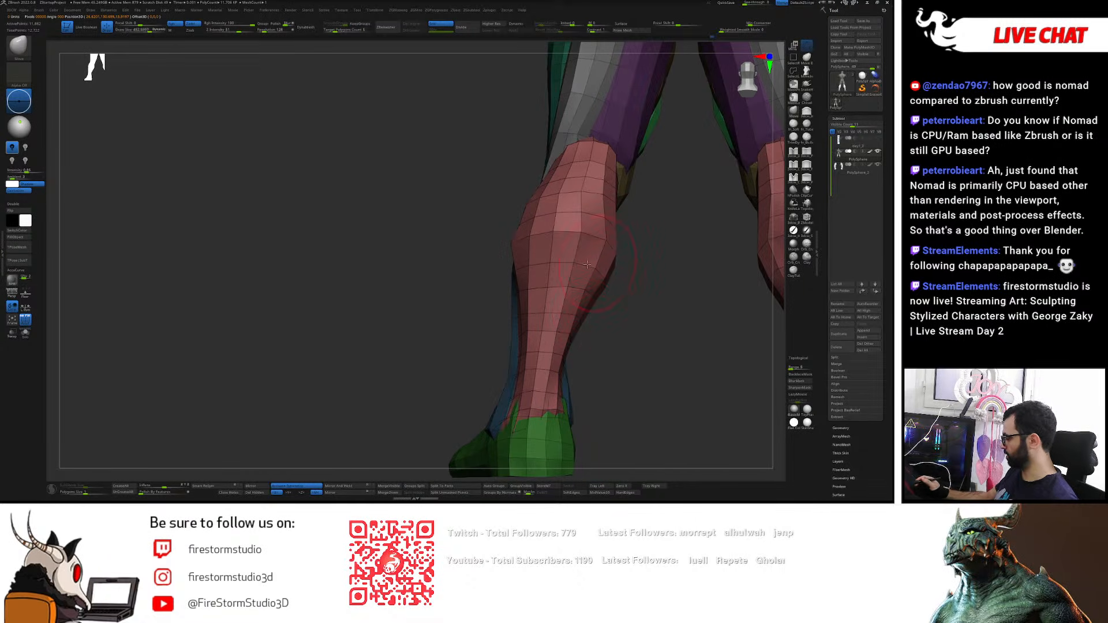
- Adjust the calf's inner contour from behind and smooth its lower half down into the green leg volume above the heel
{"action": "left_click_drag", "start_coordinate": [628, 304], "coordinate": [622, 308]}
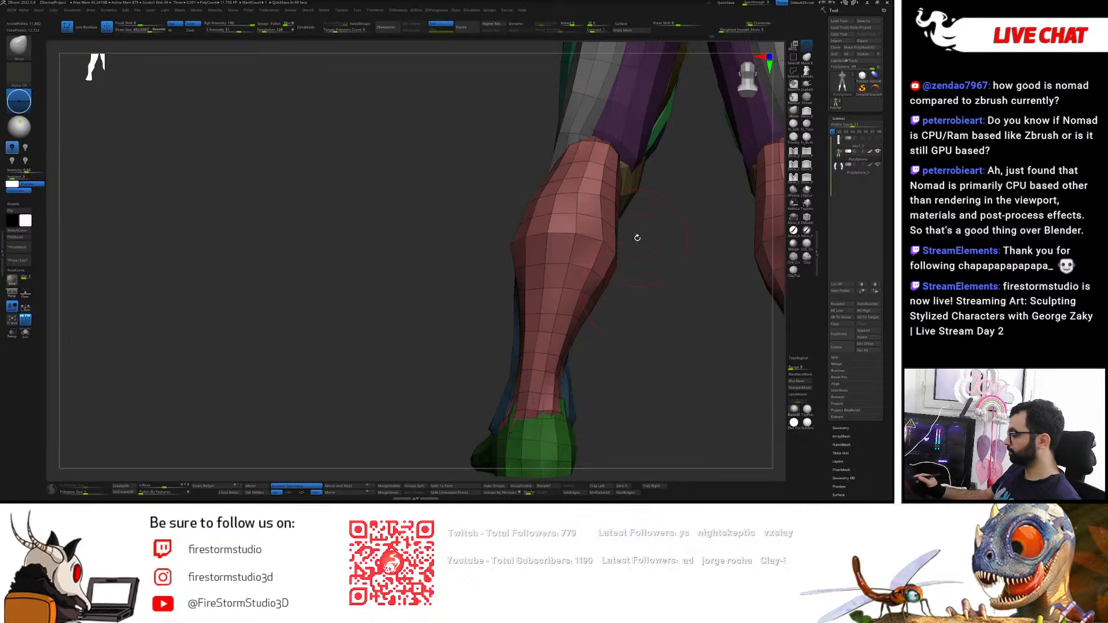
{"action": "right_click_drag", "start_coordinate": [634, 249], "coordinate": [610, 263]}
{"action": "right_click_drag", "start_coordinate": [611, 327], "coordinate": [606, 339]}
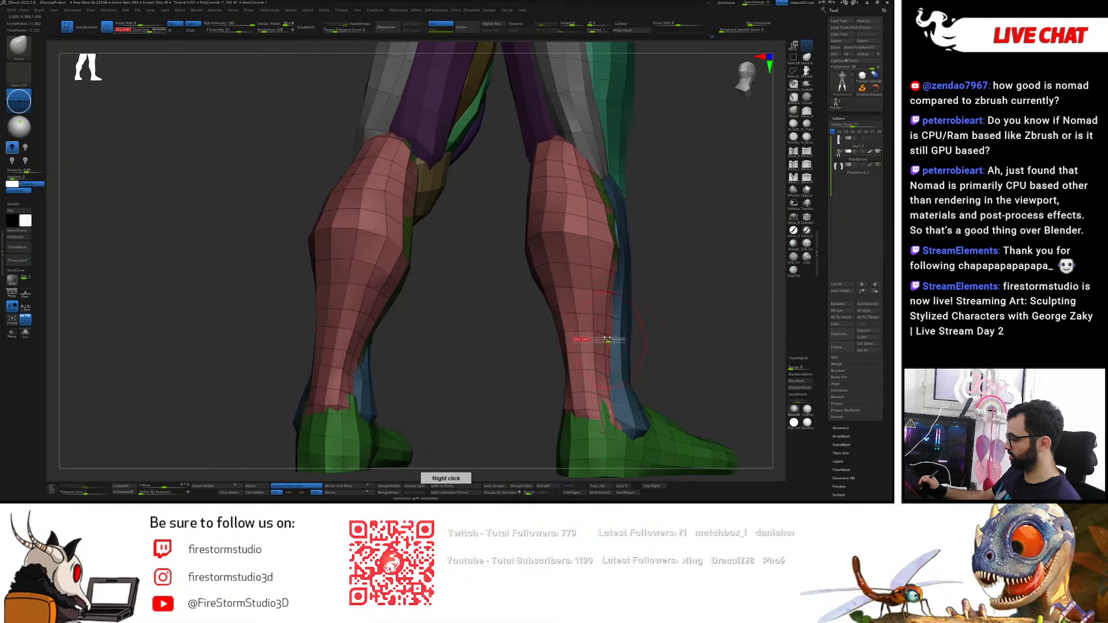
{"action": "left_click_drag", "start_coordinate": [607, 398], "coordinate": [602, 345], "text": "shift"}
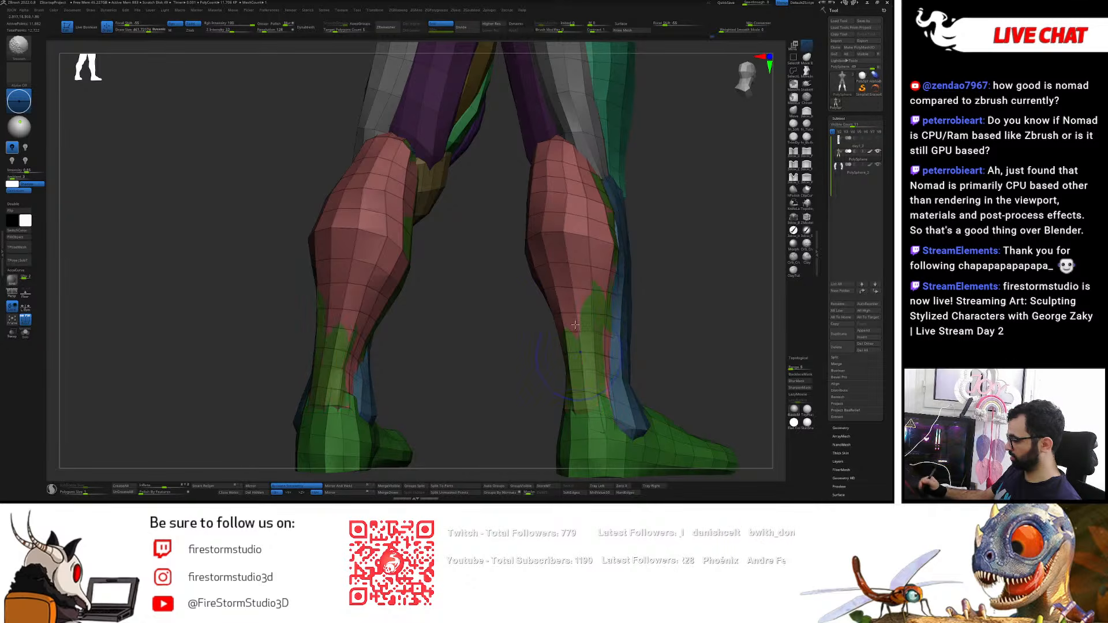
{"action": "right_click_drag", "start_coordinate": [582, 344], "coordinate": [608, 343]}
{"action": "mouse_move", "coordinate": [570, 355]}
{"action": "right_mouse_down"}
{"action": "mouse_move", "coordinate": [575, 311]}
{"action": "mouse_move", "coordinate": [617, 308]}
{"action": "mouse_move", "coordinate": [543, 295]}
{"action": "right_mouse_up"}
- Refine the lower inner edge of the calf beside the shin, just above the ankle
{"action": "key", "text": "b"}
{"action": "key", "text": "s"}
{"action": "key", "text": "t"}
{"action": "key", "text": "s"}
{"action": "key", "text": "s"}
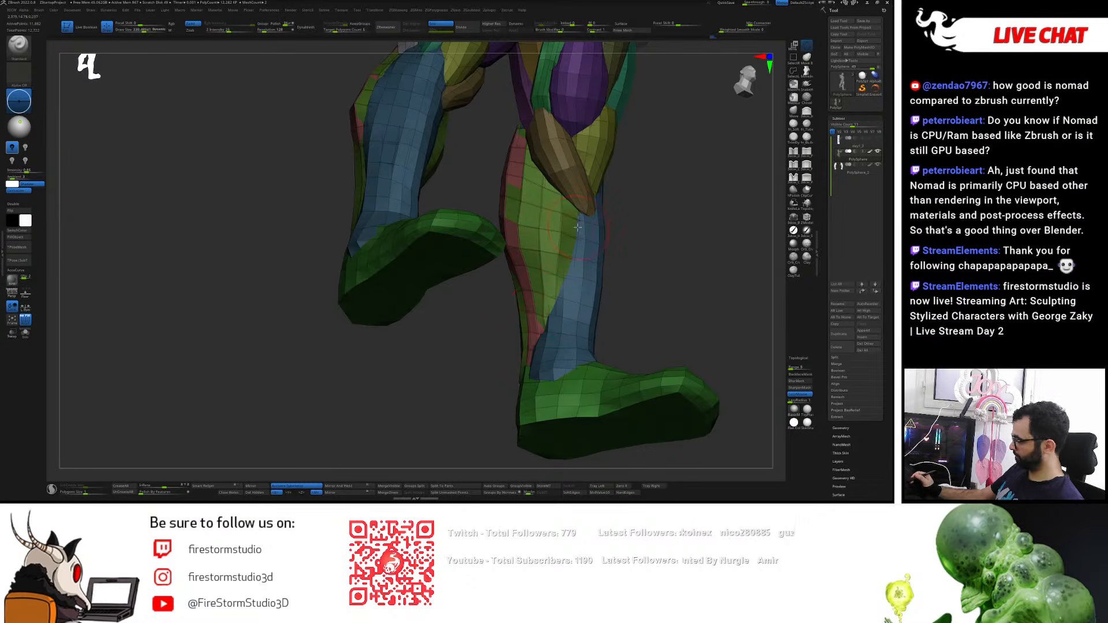
{"action": "left_click_drag", "start_coordinate": [531, 347], "coordinate": [542, 341]}
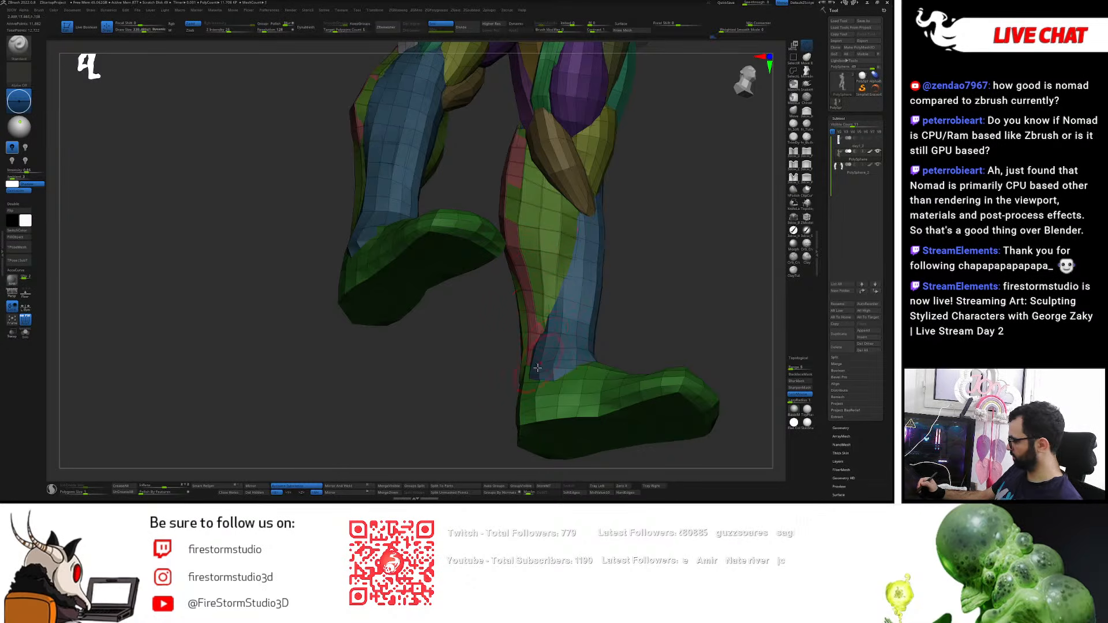
{"action": "right_click_drag", "start_coordinate": [557, 305], "coordinate": [548, 304]}
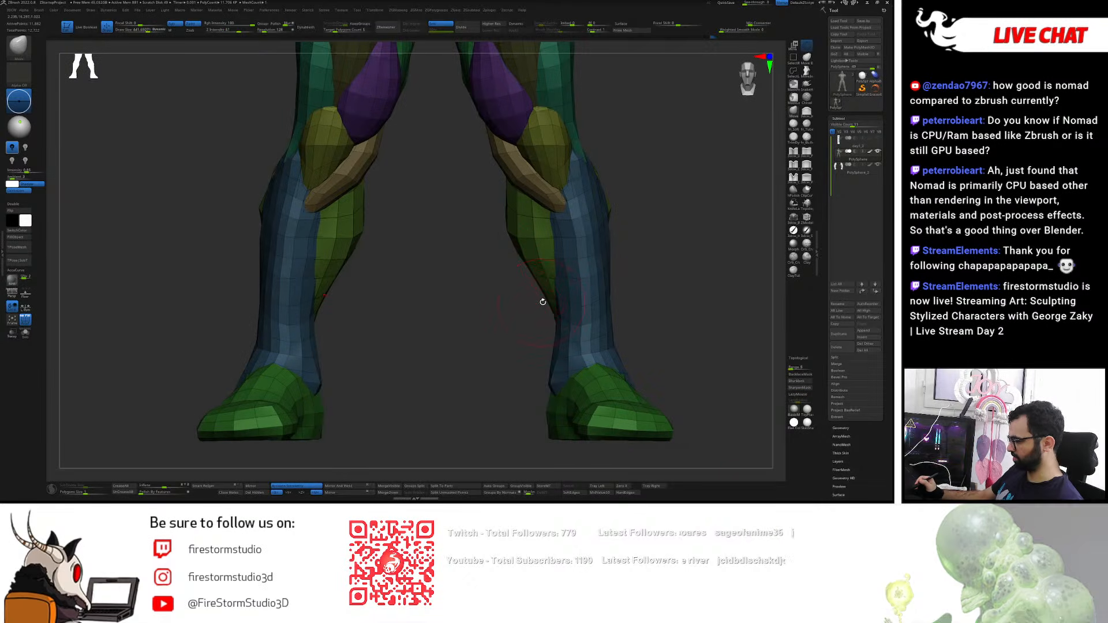
- Switch to the Move brush and adjust the calf's lower edge from behind, where it meets the tendon area
{"action": "key", "text": "b"}
{"action": "key", "text": "m"}
{"action": "key", "text": "v"}
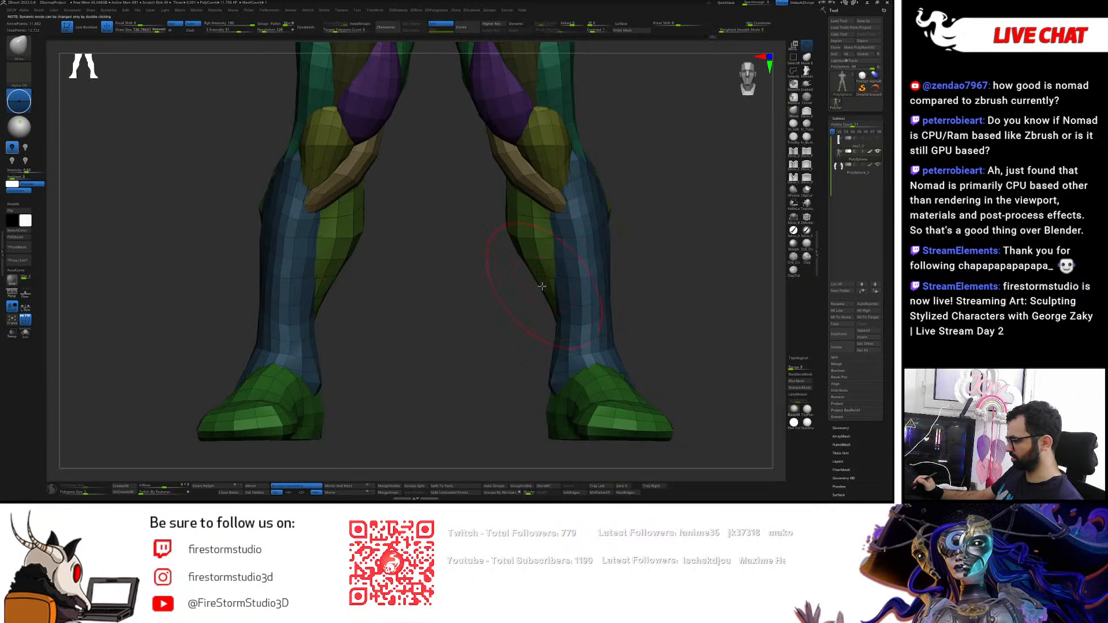
{"action": "right_click_drag", "start_coordinate": [525, 269], "coordinate": [666, 294]}
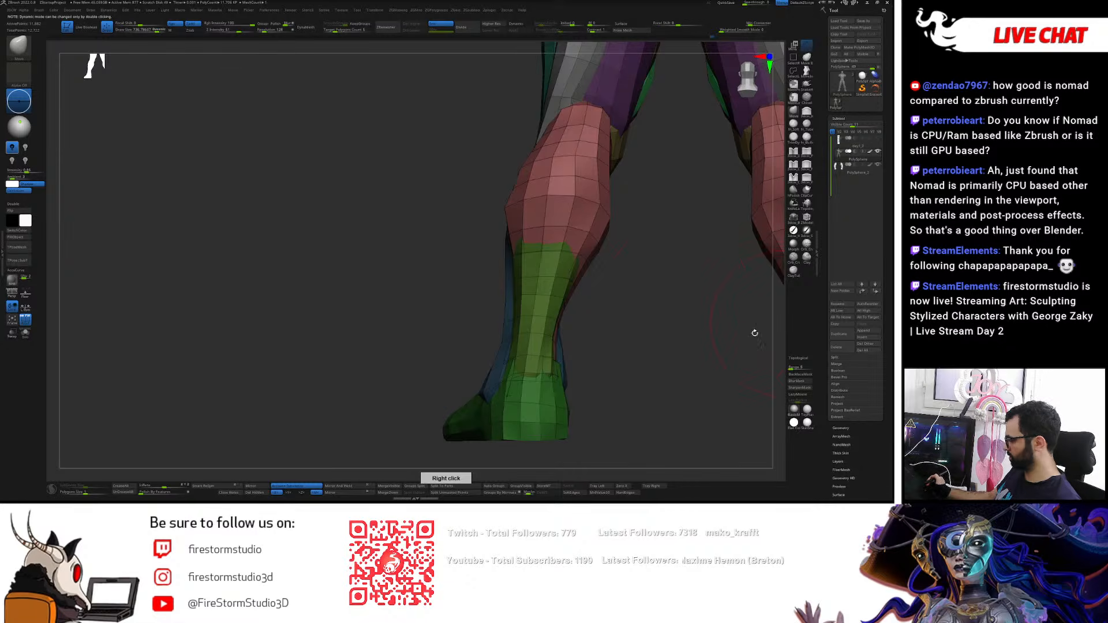
{"action": "key", "text": "s"}
{"action": "left_click", "coordinate": [575, 270]}
{"action": "mouse_move", "coordinate": [607, 277]}
{"action": "right_mouse_down"}
{"action": "mouse_move", "coordinate": [584, 285]}
{"action": "mouse_move", "coordinate": [568, 277]}
{"action": "mouse_move", "coordinate": [564, 247]}
{"action": "mouse_move", "coordinate": [555, 252]}
{"action": "right_mouse_up"}
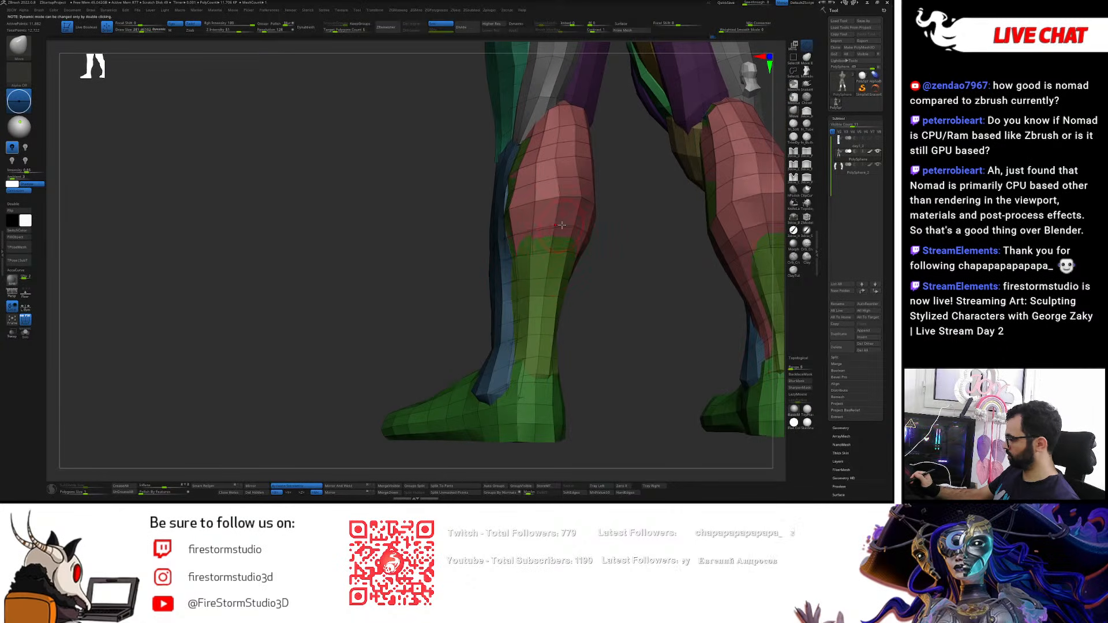
- Resize the brush and refine the inner corner of the calf's lower edge from a three-quarter back view
{"action": "key", "text": "3"}
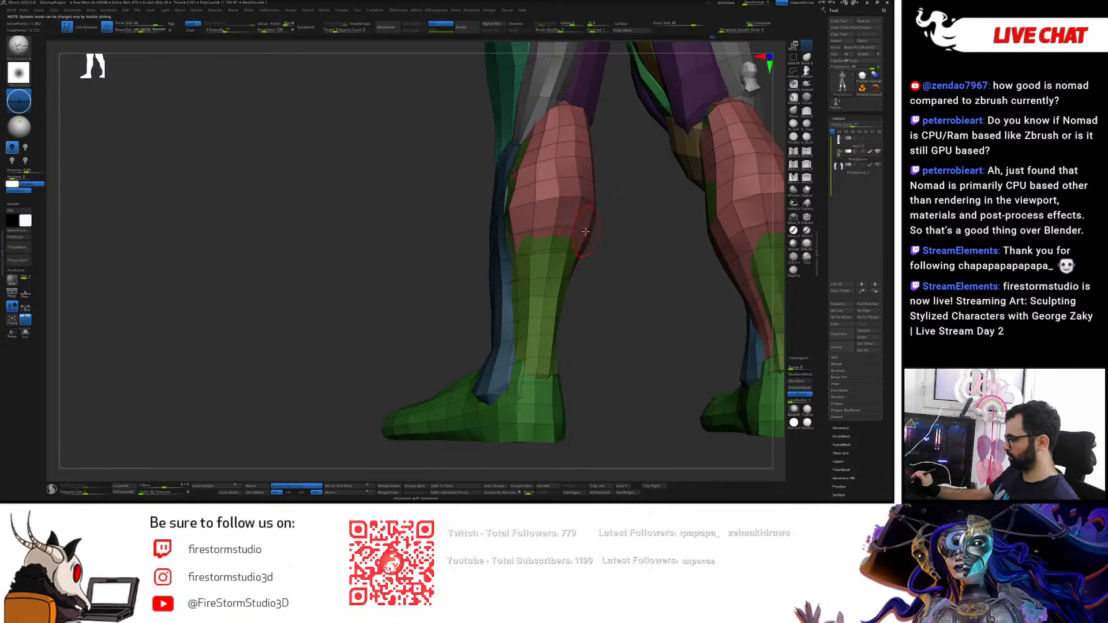
{"action": "key", "text": "1"}
{"action": "key", "text": "s"}
{"action": "left_click_drag", "start_coordinate": [585, 231], "coordinate": [581, 231]}
{"action": "mouse_move", "coordinate": [617, 232]}
{"action": "right_mouse_down"}
{"action": "mouse_move", "coordinate": [560, 225]}
{"action": "mouse_move", "coordinate": [568, 237]}
{"action": "mouse_move", "coordinate": [603, 231]}
{"action": "right_mouse_up"}
{"action": "key", "text": "2"}
{"action": "key", "text": "s"}
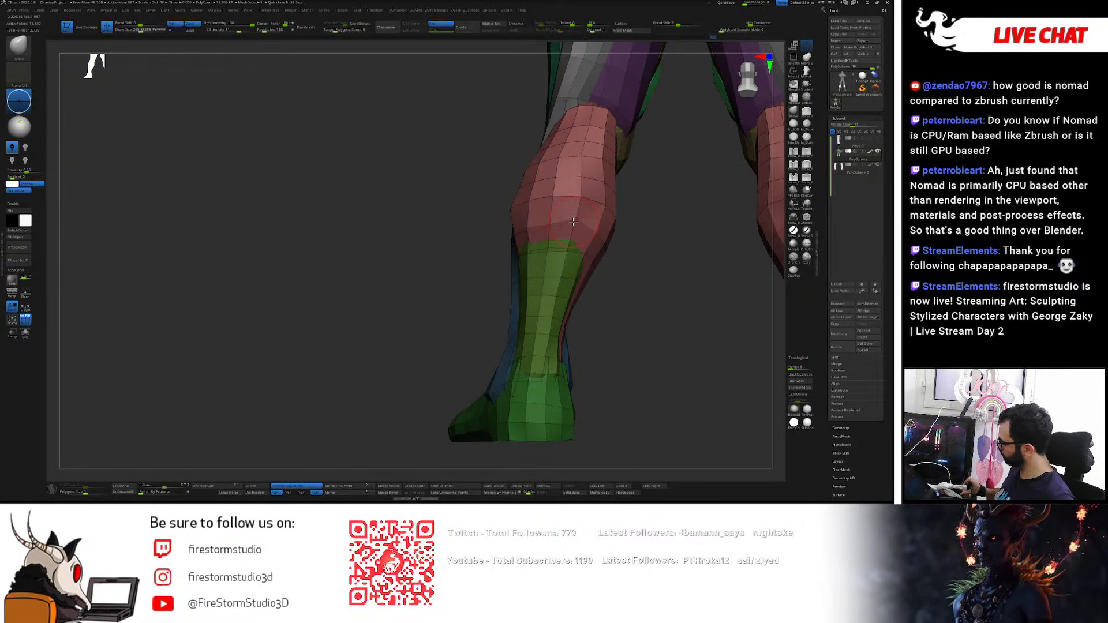
- Shape the calf's border above the green tendon and along the inner side of the leg
{"action": "left_click_drag", "start_coordinate": [643, 269], "coordinate": [609, 290]}
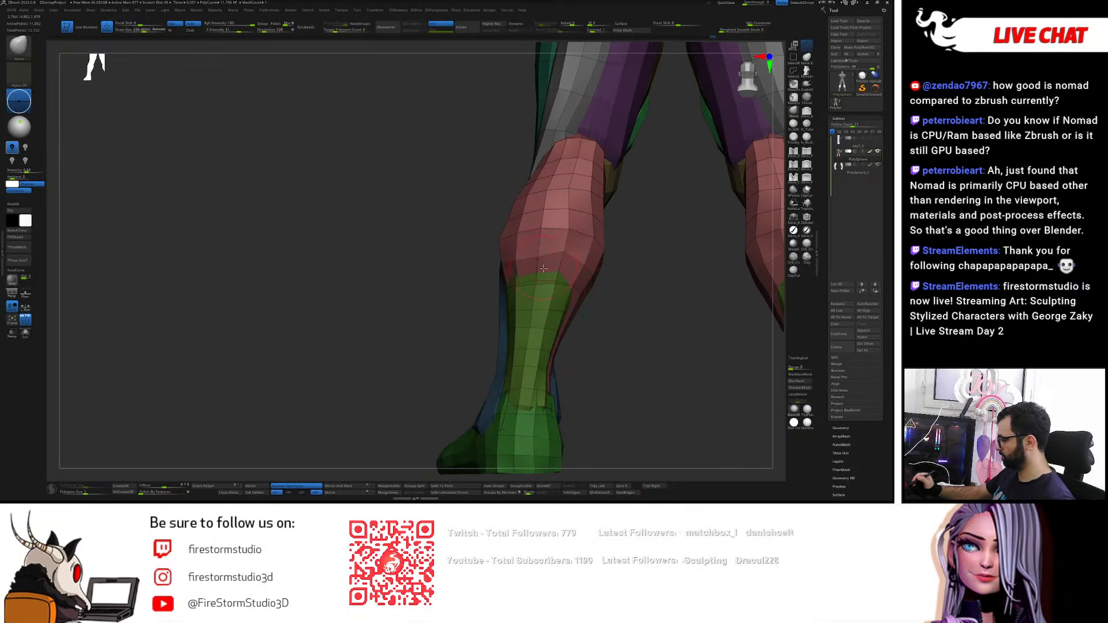
{"action": "key", "text": "s"}
{"action": "left_click_drag", "start_coordinate": [545, 262], "coordinate": [551, 262]}
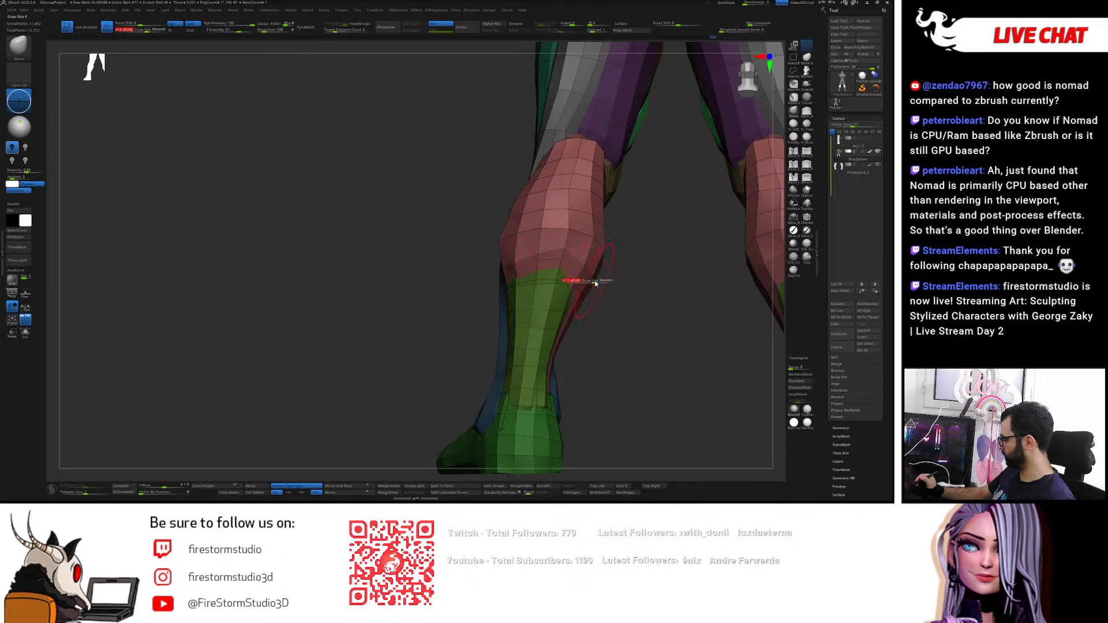
{"action": "mouse_move", "coordinate": [593, 285]}
{"action": "left_mouse_down"}
{"action": "mouse_move", "coordinate": [645, 312]}
{"action": "mouse_move", "coordinate": [652, 290]}
{"action": "left_mouse_up"}
{"action": "left_click_drag", "start_coordinate": [743, 269], "coordinate": [668, 278]}
{"action": "key", "text": "s"}
{"action": "left_click_drag", "start_coordinate": [579, 283], "coordinate": [575, 271]}
{"action": "key", "text": "s"}
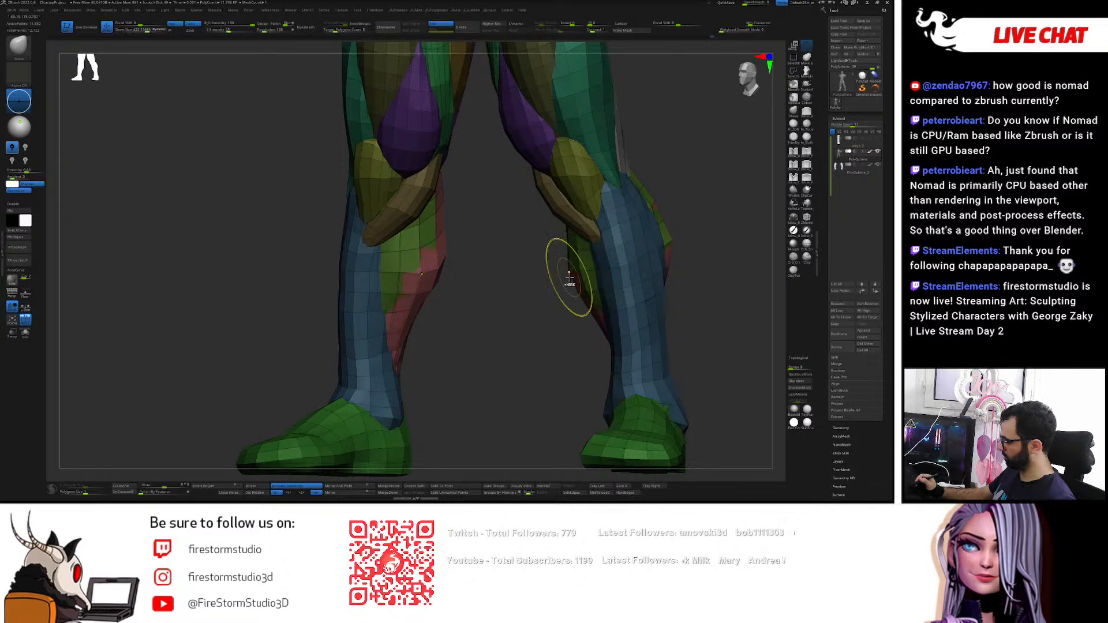
- Pull the calf's outer bulge outward behind the shin from a front three-quarter view
{"action": "key", "text": "s"}
{"action": "left_click", "coordinate": [668, 229]}
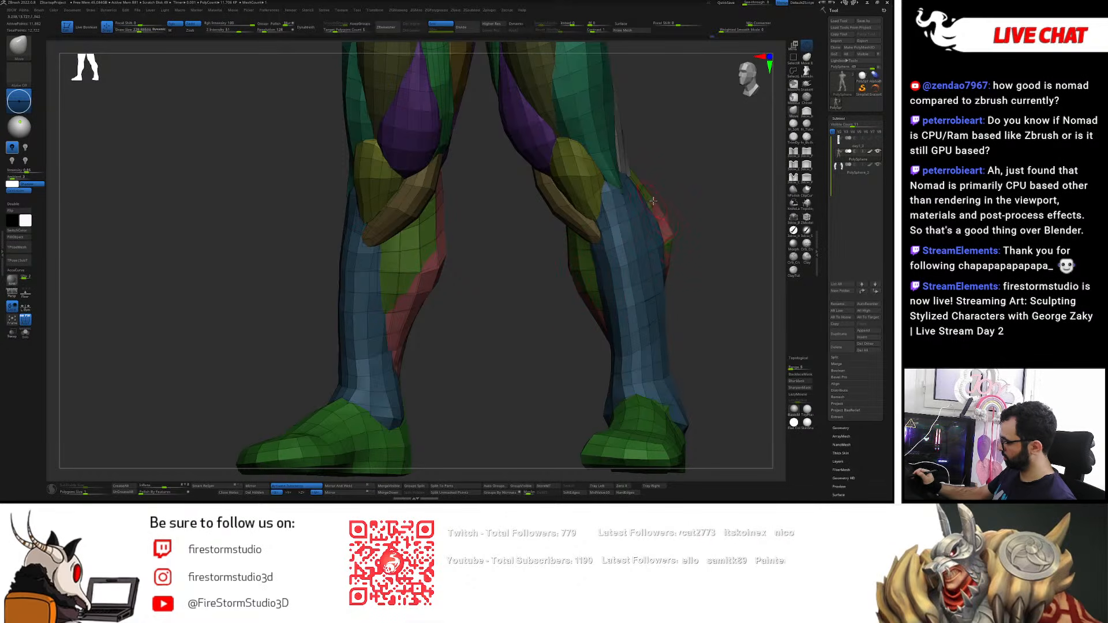
{"action": "left_click_drag", "start_coordinate": [714, 260], "coordinate": [497, 324]}
{"action": "key", "text": "1"}
{"action": "mouse_move", "coordinate": [687, 289]}
{"action": "left_mouse_down"}
{"action": "mouse_move", "coordinate": [628, 317]}
{"action": "mouse_move", "coordinate": [676, 305]}
{"action": "left_mouse_up"}
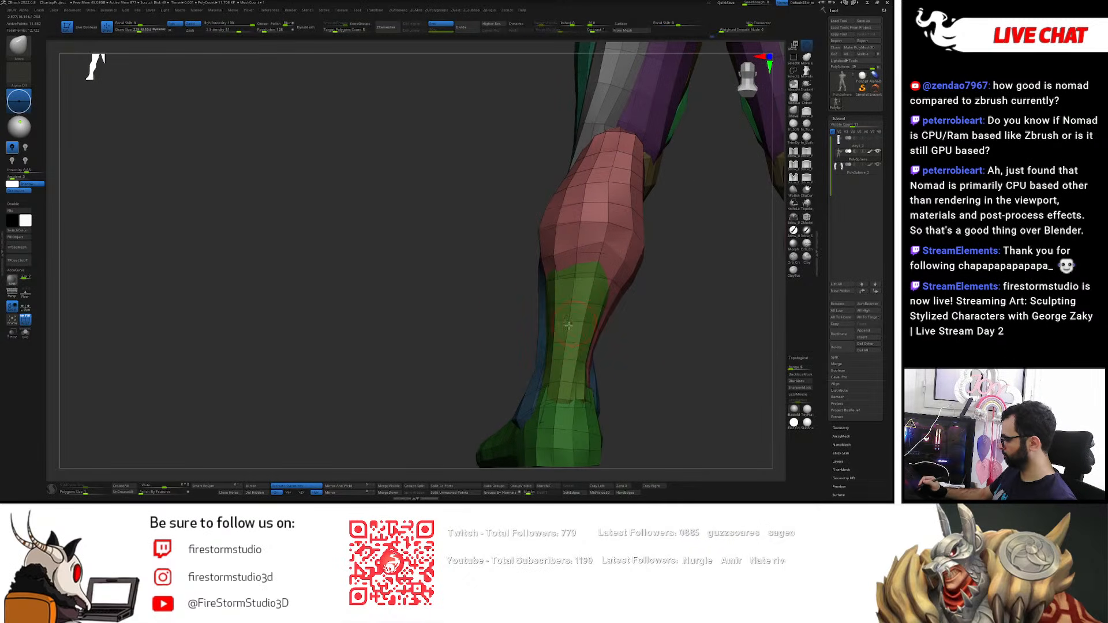
{"action": "left_click_drag", "start_coordinate": [618, 324], "coordinate": [588, 306]}
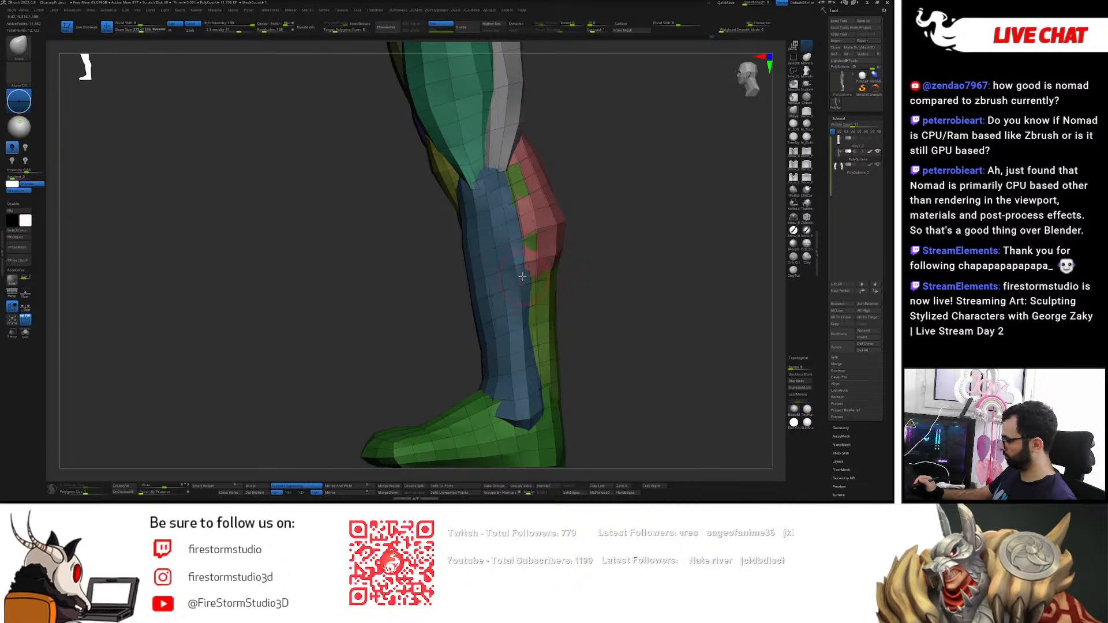
- Adjust the upper inner edge of the calf just below the back of the knee
{"action": "mouse_move", "coordinate": [542, 304]}
{"action": "right_mouse_down"}
{"action": "mouse_move", "coordinate": [527, 291]}
{"action": "mouse_move", "coordinate": [529, 304]}
{"action": "mouse_move", "coordinate": [591, 292]}
{"action": "mouse_move", "coordinate": [609, 219]}
{"action": "mouse_move", "coordinate": [600, 151]}
{"action": "right_mouse_up"}
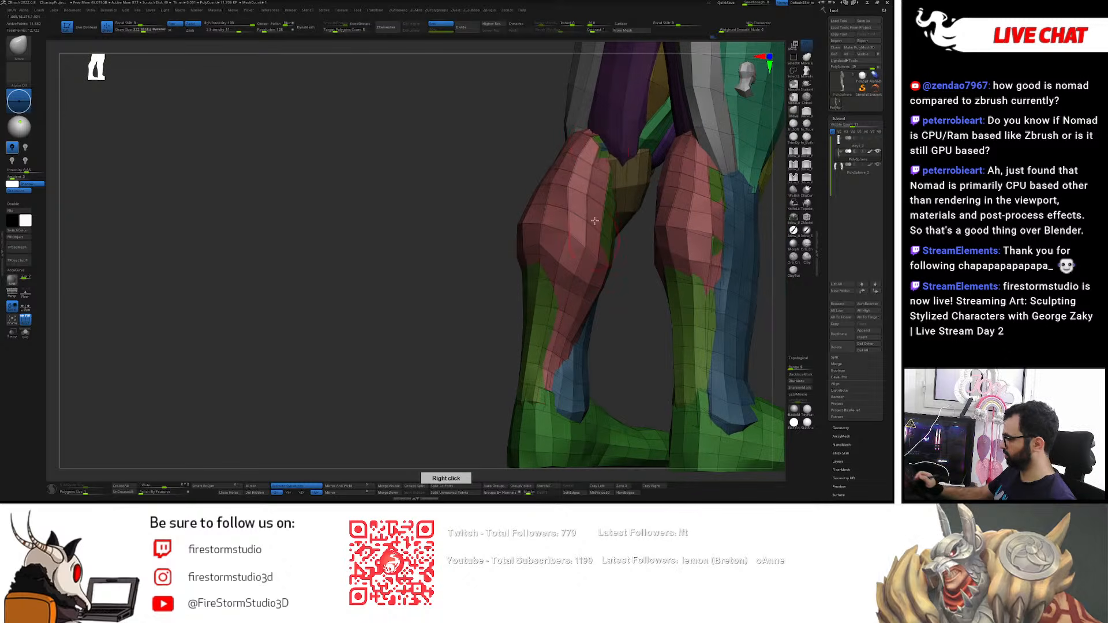
{"action": "key", "text": "s"}
{"action": "left_click_drag", "start_coordinate": [602, 150], "coordinate": [606, 150]}
{"action": "mouse_move", "coordinate": [551, 176]}
{"action": "right_mouse_down"}
{"action": "mouse_move", "coordinate": [600, 184]}
{"action": "mouse_move", "coordinate": [590, 194]}
{"action": "right_mouse_up"}
- Invert the mask, reset the gizmo's orientation, and extrude the outer half of the calf slightly outward
{"action": "key", "text": "w"}
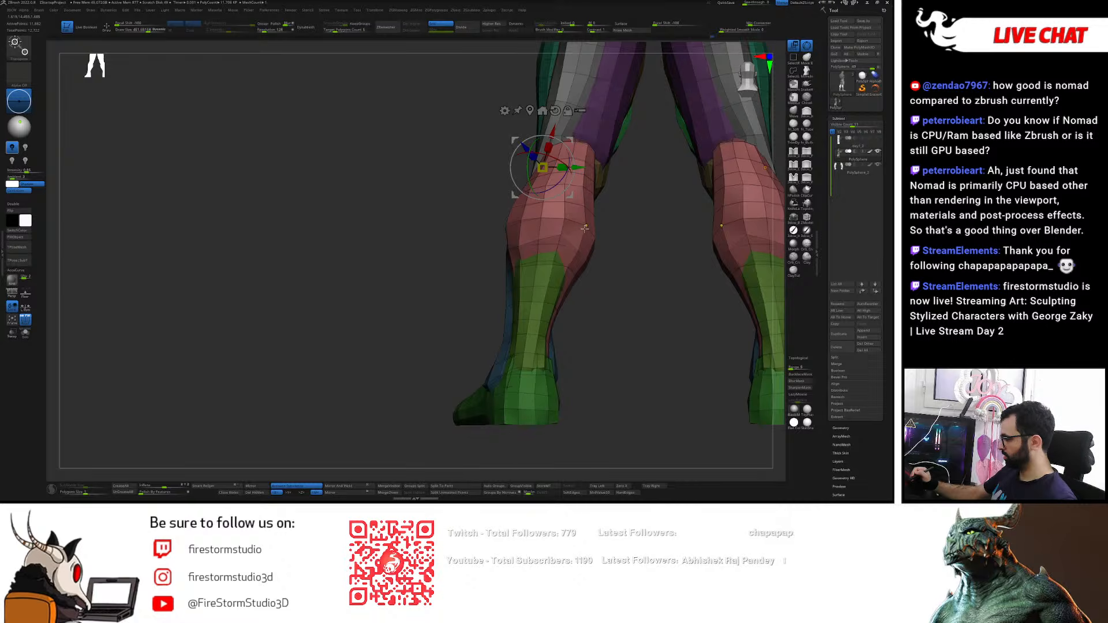
{"action": "left_click", "coordinate": [626, 227], "text": "ctrl"}
{"action": "left_click", "coordinate": [555, 111], "text": "alt"}
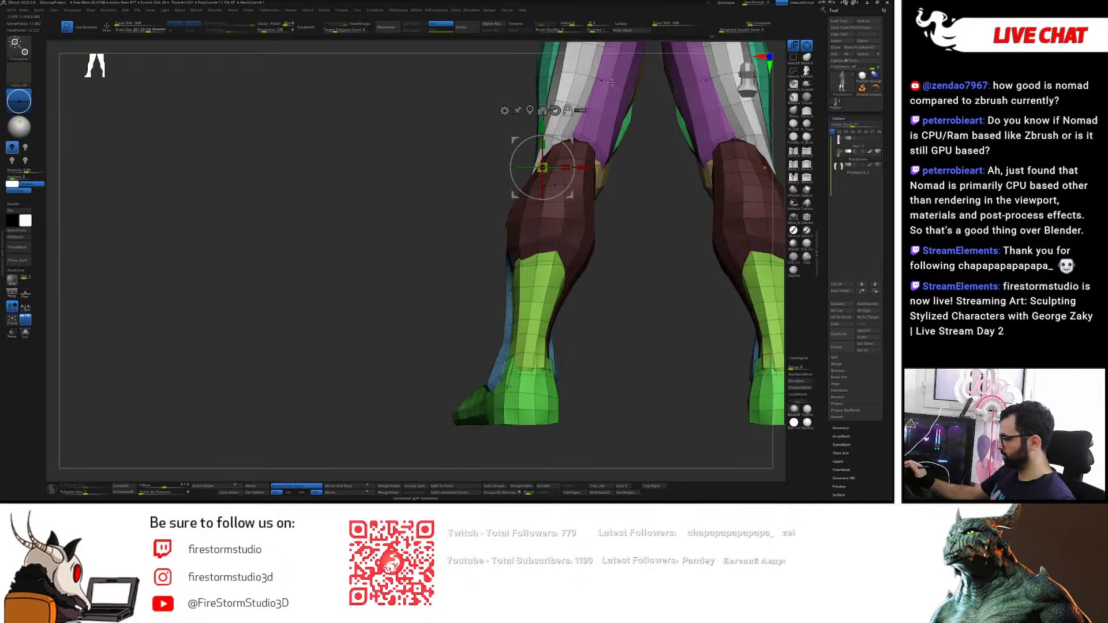
{"action": "left_click_drag", "start_coordinate": [587, 168], "coordinate": [583, 167], "text": "ctrl"}
{"action": "key", "text": "ctrl+z"}
{"action": "left_click", "coordinate": [621, 202], "text": "ctrl"}
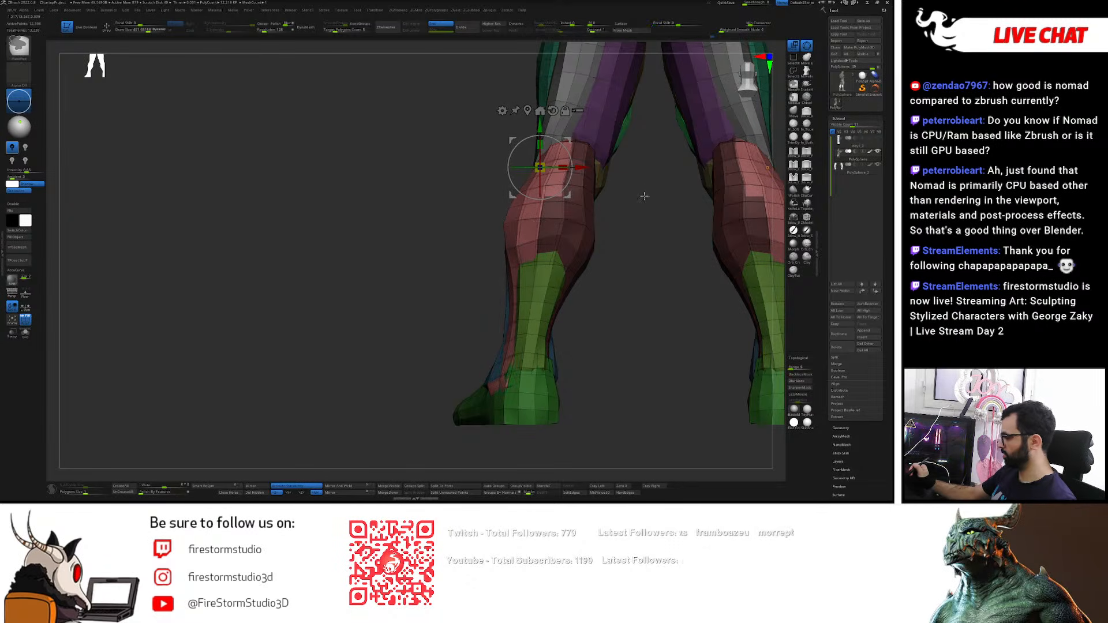
- Assign the extruded outer calf its own polygroup and mask everything except it for sculpting
{"action": "left_click", "coordinate": [629, 251], "text": "ctrl"}
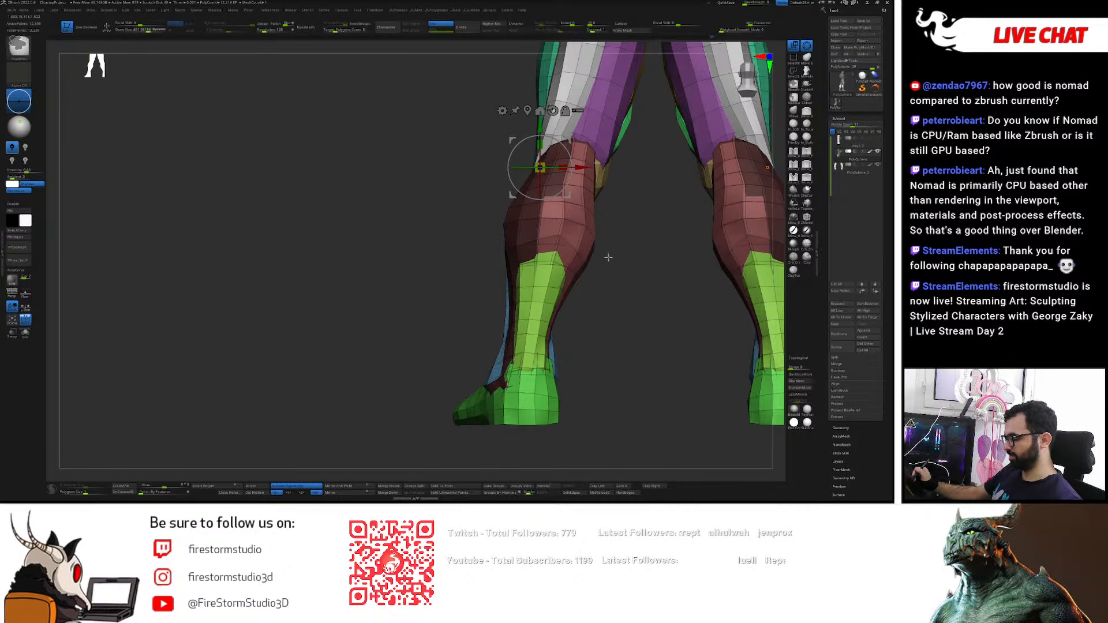
{"action": "key", "text": "ctrl+w"}
{"action": "left_click", "coordinate": [504, 227], "text": "ctrl"}
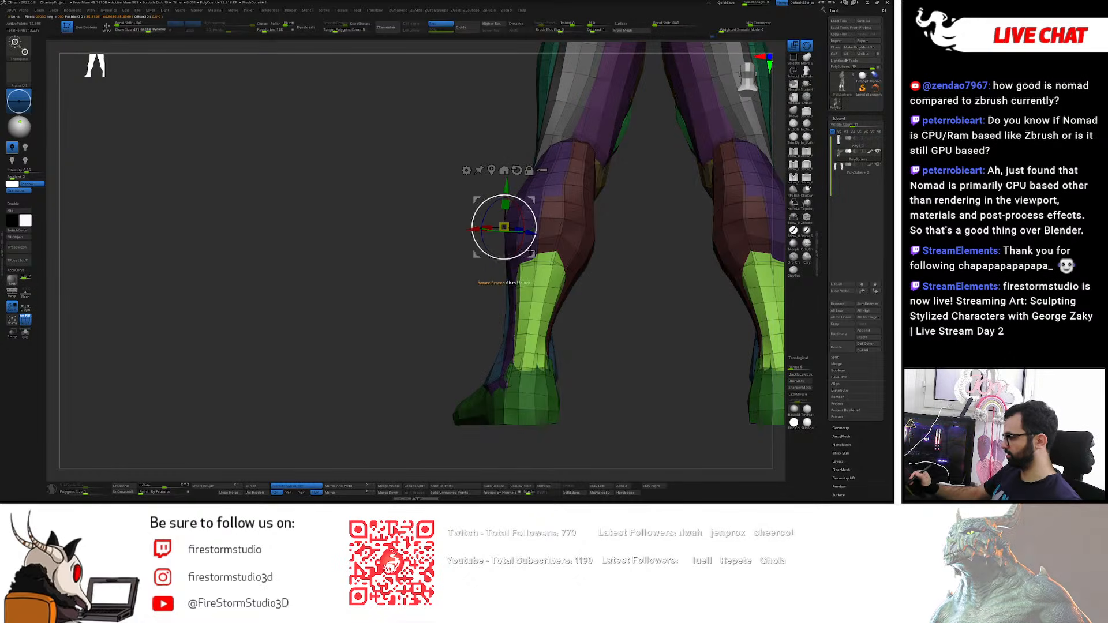
{"action": "left_click", "coordinate": [552, 162], "text": "ctrl"}
{"action": "key", "text": "q"}
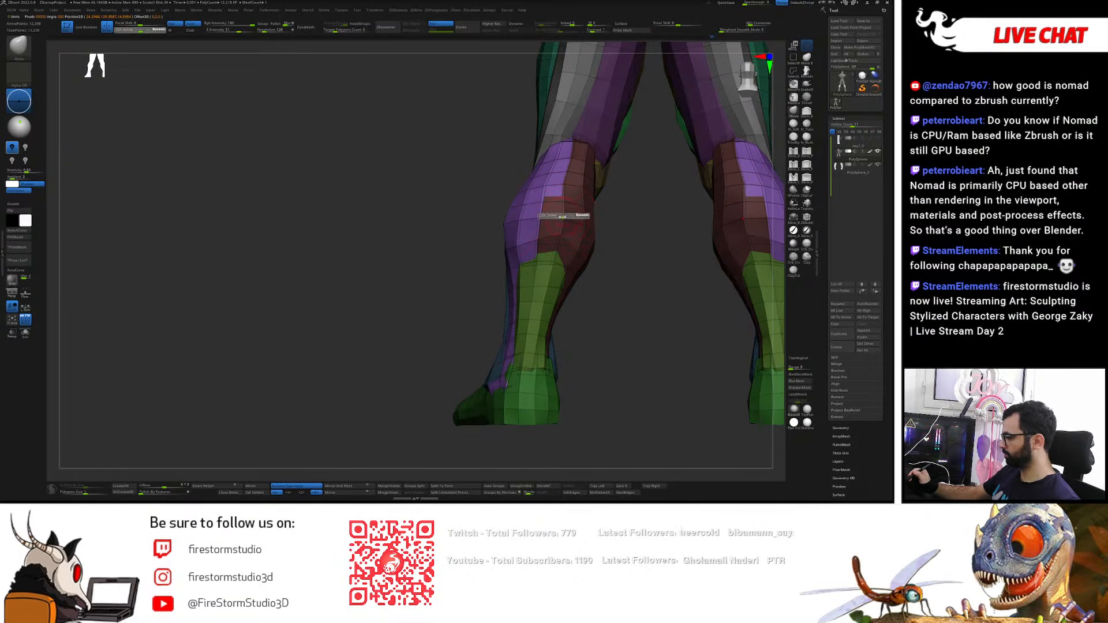
- Smooth the purple outer calf from its top below the knee down along the outer shin
{"action": "left_click_drag", "start_coordinate": [552, 209], "coordinate": [580, 142], "text": "shift"}
{"action": "right_click_drag", "start_coordinate": [569, 209], "coordinate": [553, 280]}
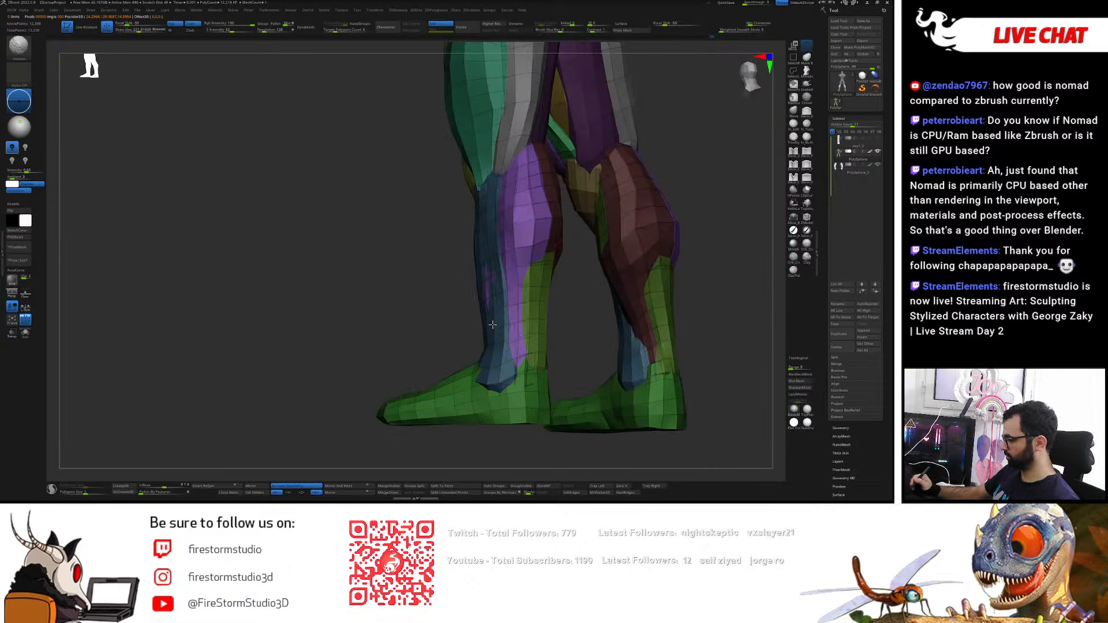
{"action": "right_click_drag", "start_coordinate": [489, 321], "coordinate": [478, 325]}
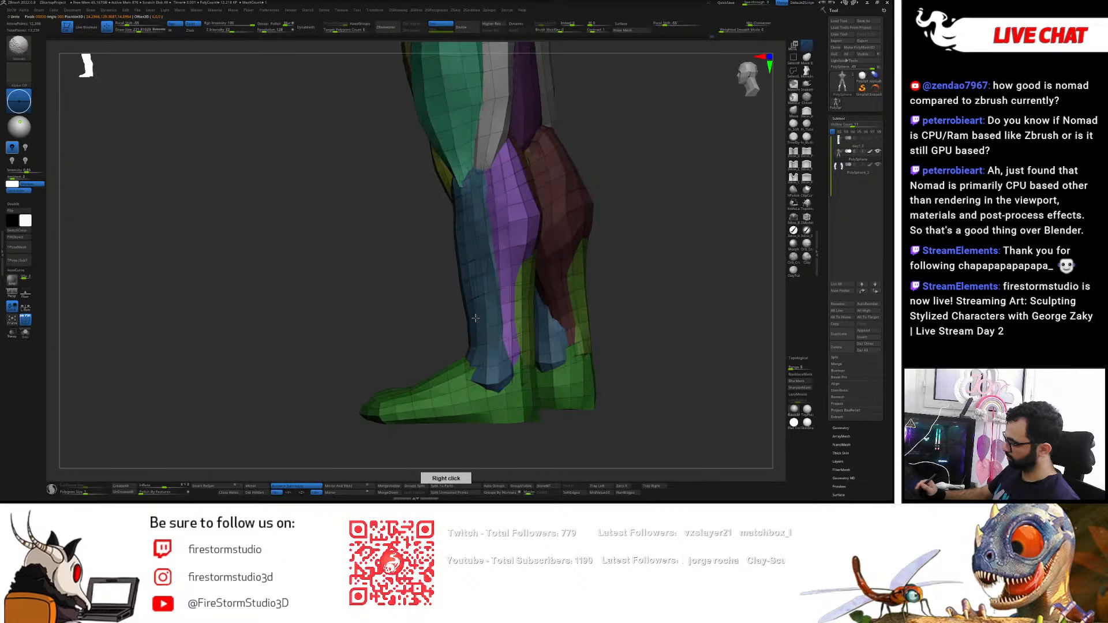
{"action": "right_click_drag", "start_coordinate": [478, 368], "coordinate": [534, 367]}
{"action": "right_click_drag", "start_coordinate": [479, 337], "coordinate": [428, 190]}
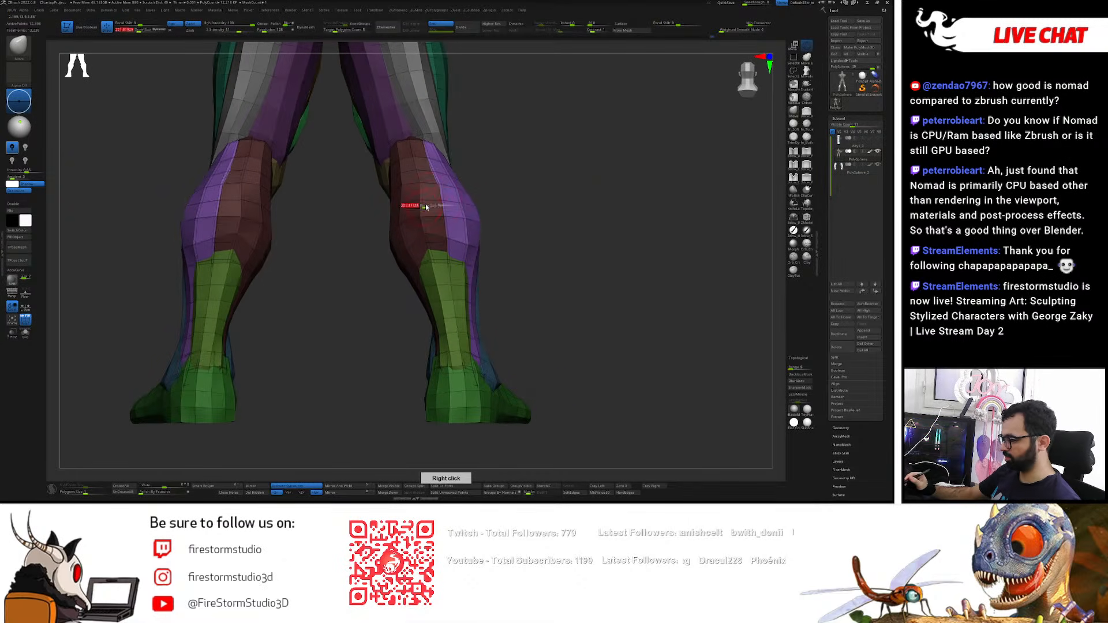
- Move the outer calf's inner border toward the centre of the calf, just above the tendon
{"action": "key", "text": "s"}
{"action": "key", "text": "s"}
{"action": "mouse_move", "coordinate": [385, 221]}
{"action": "left_mouse_down"}
{"action": "mouse_move", "coordinate": [403, 222]}
{"action": "mouse_move", "coordinate": [392, 241]}
{"action": "left_mouse_up"}
{"action": "key", "text": "s"}
{"action": "right_click_drag", "start_coordinate": [345, 243], "coordinate": [389, 243]}
{"action": "key", "text": "s"}
{"action": "left_click_drag", "start_coordinate": [422, 228], "coordinate": [411, 228]}
{"action": "mouse_move", "coordinate": [420, 233]}
{"action": "right_mouse_down"}
{"action": "mouse_move", "coordinate": [438, 242]}
{"action": "mouse_move", "coordinate": [431, 254]}
{"action": "right_mouse_up"}
{"action": "key", "text": "s"}
{"action": "left_click_drag", "start_coordinate": [430, 225], "coordinate": [428, 225]}
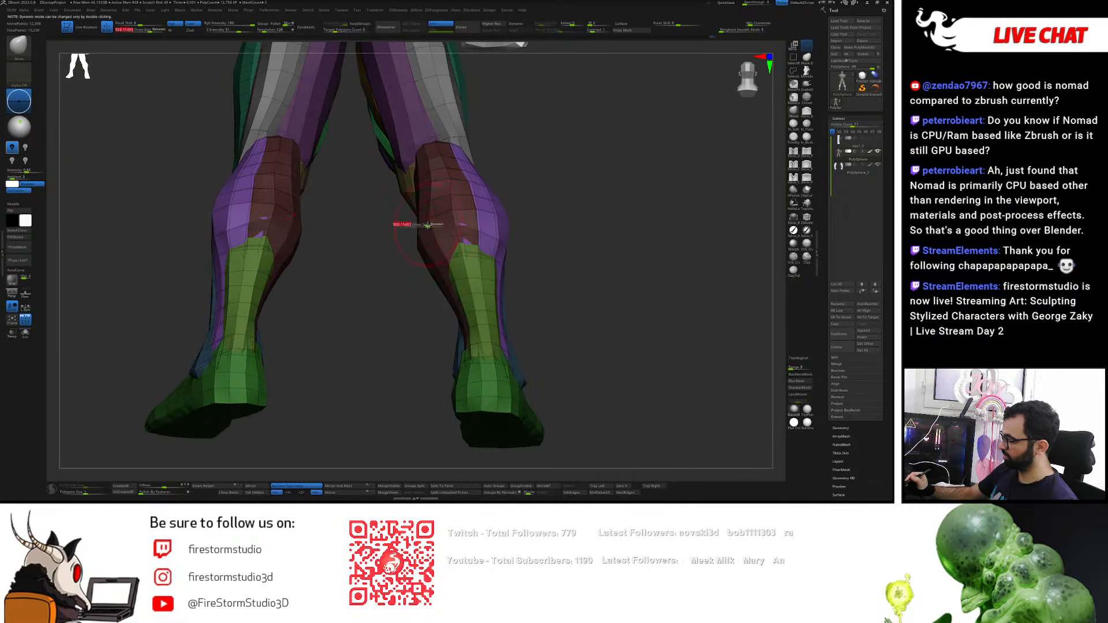
{"action": "right_click_drag", "start_coordinate": [448, 272], "coordinate": [532, 213]}
- Mask everything except the red inner calf and return to sculpting it
{"action": "key", "text": "w"}
{"action": "left_click", "coordinate": [430, 223]}
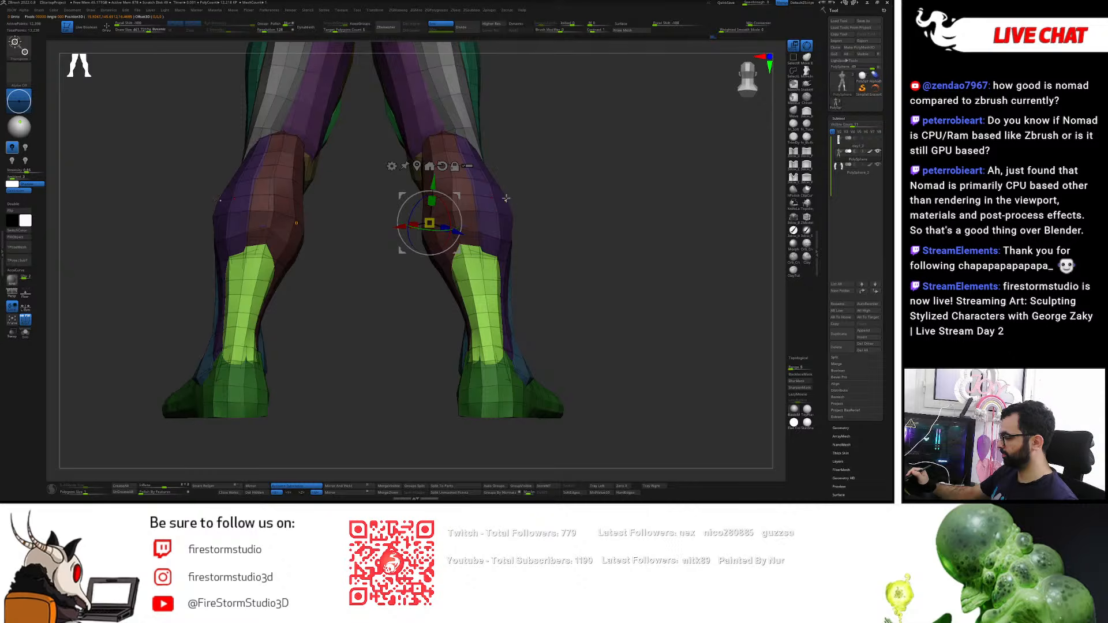
{"action": "key", "text": "ctrl+z"}
{"action": "right_click_drag", "start_coordinate": [440, 237], "coordinate": [428, 209], "text": "ctrl"}
{"action": "left_click", "coordinate": [428, 212], "text": "ctrl"}
{"action": "key", "text": "q"}
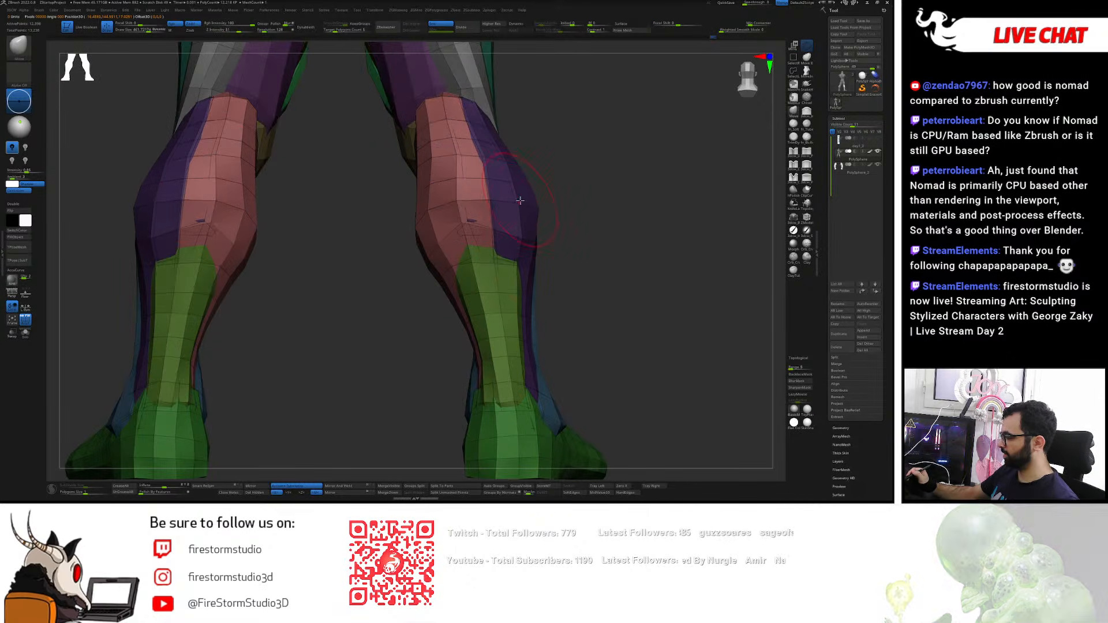
- Push the inner calf's top and outer border inward beneath the purple outer calf
{"action": "right_click_drag", "start_coordinate": [519, 199], "coordinate": [503, 148]}
{"action": "mouse_move", "coordinate": [502, 146]}
{"action": "left_mouse_down"}
{"action": "mouse_move", "coordinate": [524, 180]}
{"action": "mouse_move", "coordinate": [507, 136]}
{"action": "mouse_move", "coordinate": [517, 156]}
{"action": "left_mouse_up"}
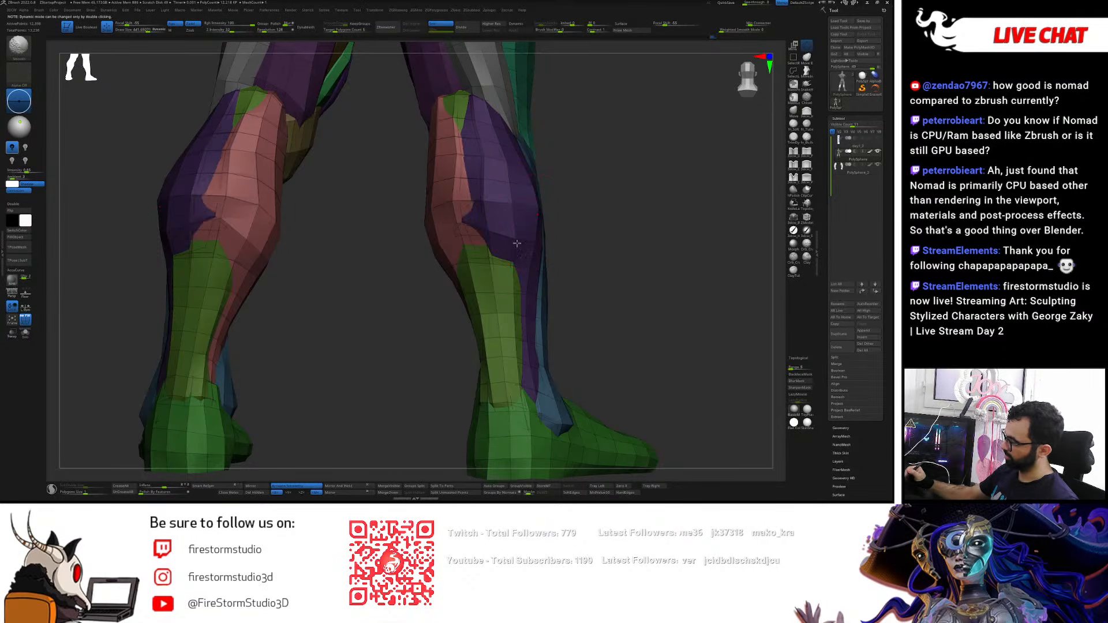
{"action": "right_click_drag", "start_coordinate": [516, 227], "coordinate": [528, 177]}
{"action": "right_click_drag", "start_coordinate": [477, 222], "coordinate": [446, 203]}
- Undo the last three changes to the calf and redo them to compare the two versions
{"action": "key", "text": "ctrl+z"}
{"action": "key", "text": "ctrl+z"}
{"action": "key", "text": "ctrl+z"}
{"action": "key", "text": "ctrl+shift+z"}
{"action": "key", "text": "ctrl+shift+z"}
{"action": "key", "text": "ctrl+shift+z"}
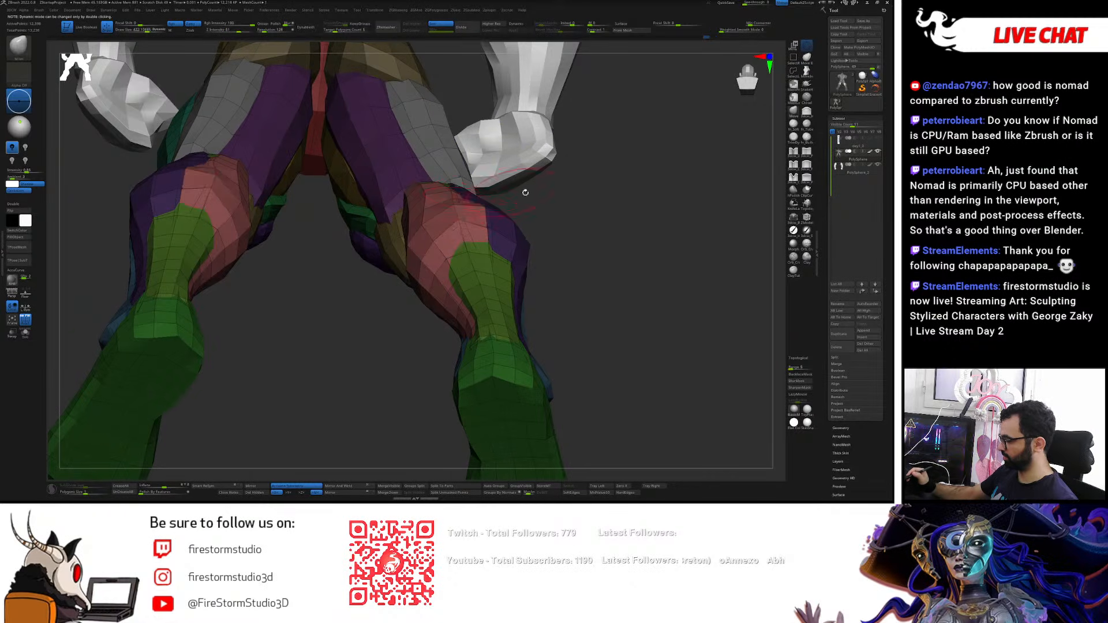
- Reshape the inner calf's border with the outer calf and its top edge below the back of the knee
{"action": "right_click_drag", "start_coordinate": [511, 192], "coordinate": [506, 220]}
{"action": "left_click_drag", "start_coordinate": [506, 220], "coordinate": [484, 190]}
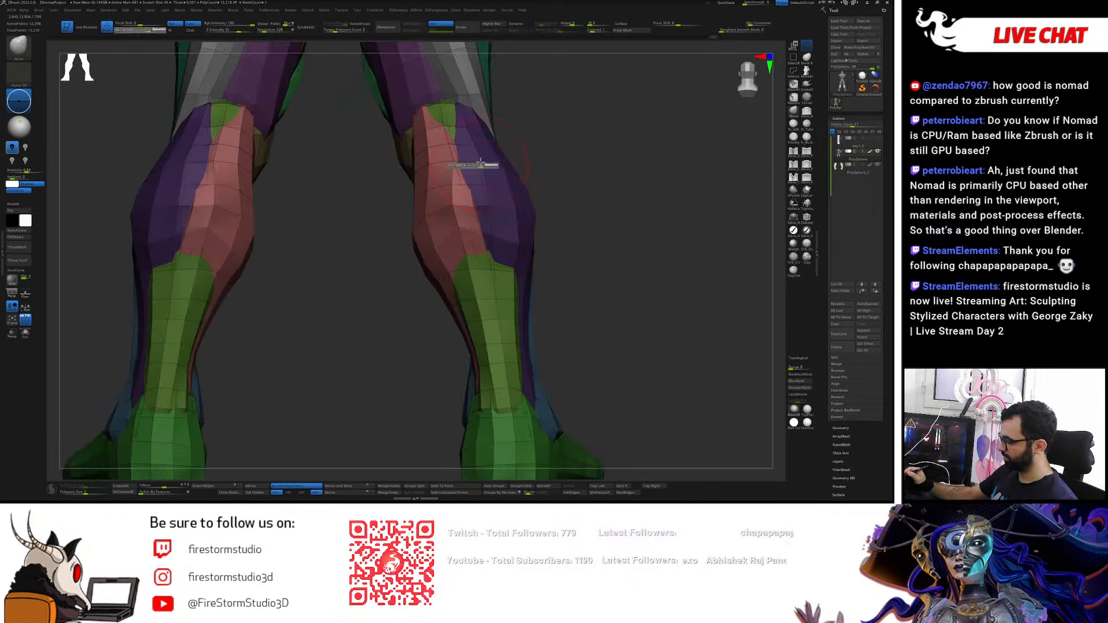
{"action": "right_click_drag", "start_coordinate": [466, 154], "coordinate": [414, 108]}
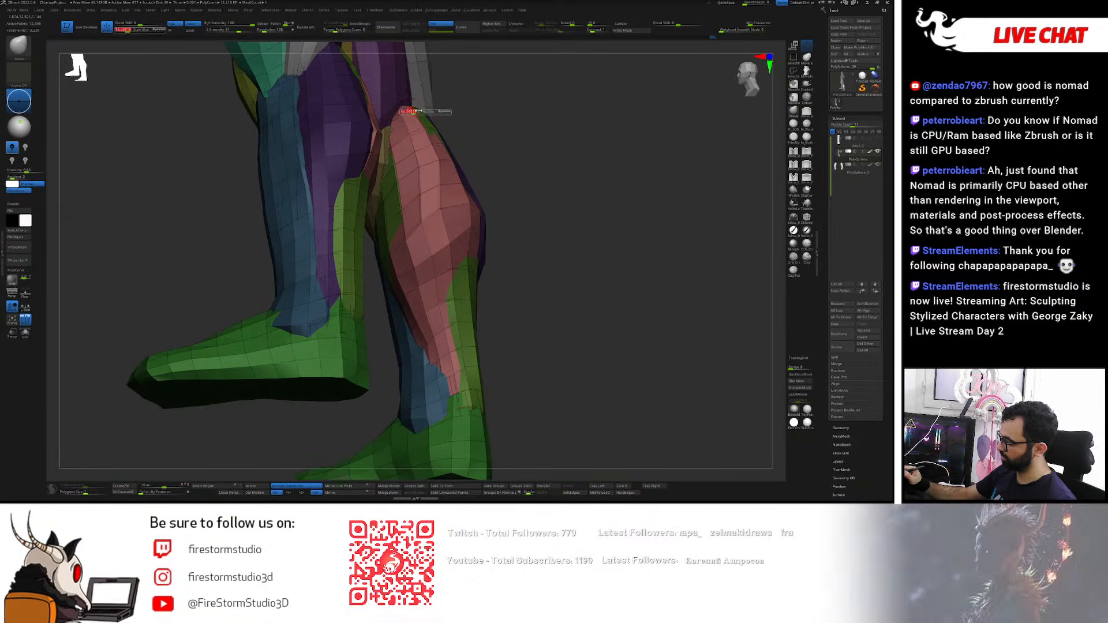
{"action": "right_click_drag", "start_coordinate": [560, 147], "coordinate": [598, 181]}
- Mask everything except the purple outer calf and reshape its top edge below the back of the knee
{"action": "key", "text": "w"}
{"action": "left_click", "coordinate": [456, 281], "text": "ctrl"}
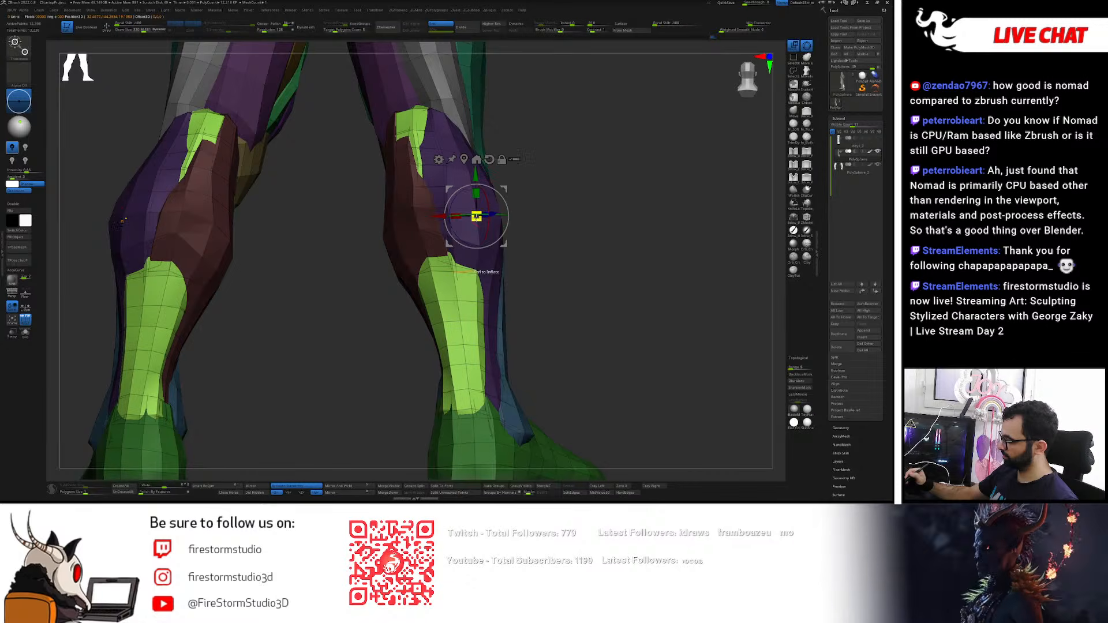
{"action": "right_click_drag", "start_coordinate": [470, 193], "coordinate": [443, 159], "text": "ctrl"}
{"action": "left_click", "coordinate": [433, 150], "text": "ctrl"}
{"action": "key", "text": "q"}
{"action": "right_click_drag", "start_coordinate": [561, 171], "coordinate": [497, 151]}
{"action": "right_click_drag", "start_coordinate": [496, 151], "coordinate": [452, 136], "text": "ctrl"}
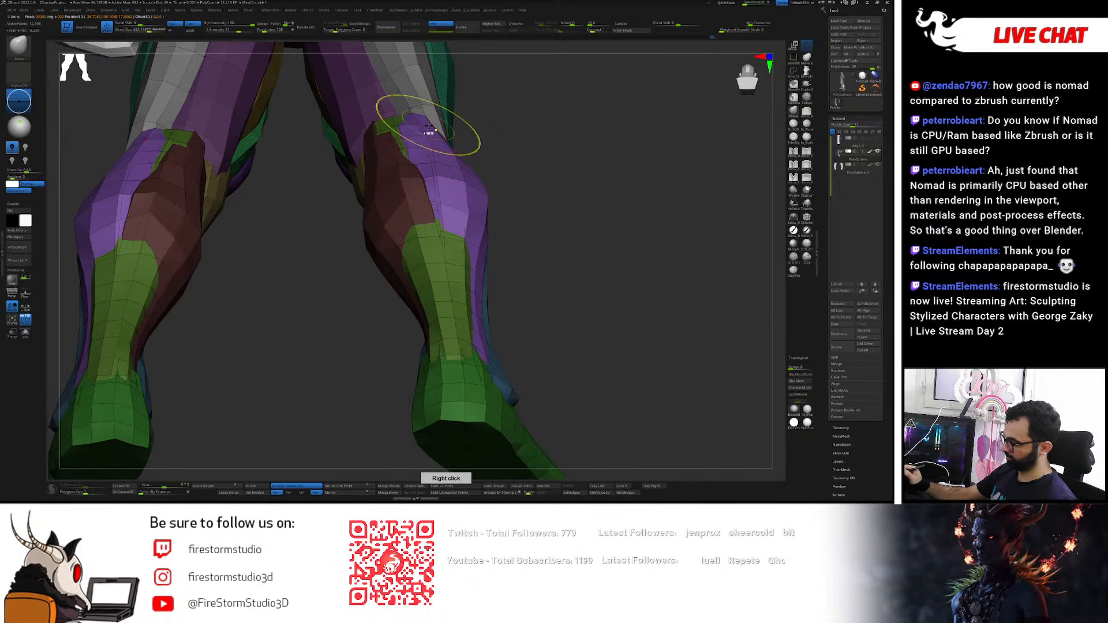
- Isolate the green lower calf with a mask and tuck its upper end beneath the inner and outer calf
{"action": "key", "text": "w"}
{"action": "left_click", "coordinate": [430, 231], "text": "ctrl"}
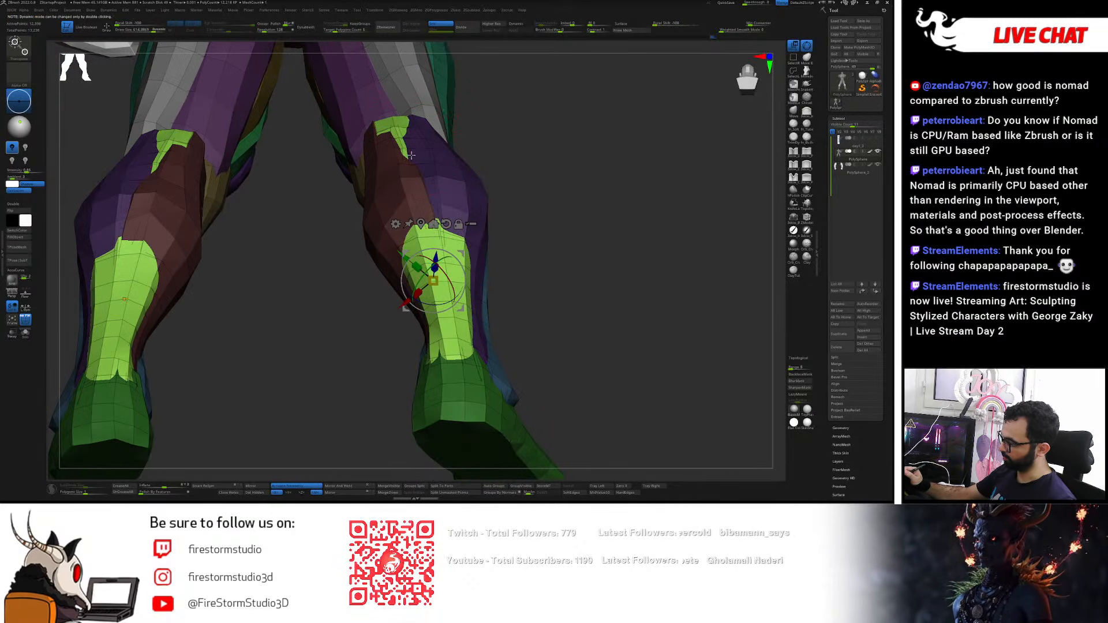
{"action": "key", "text": "q"}
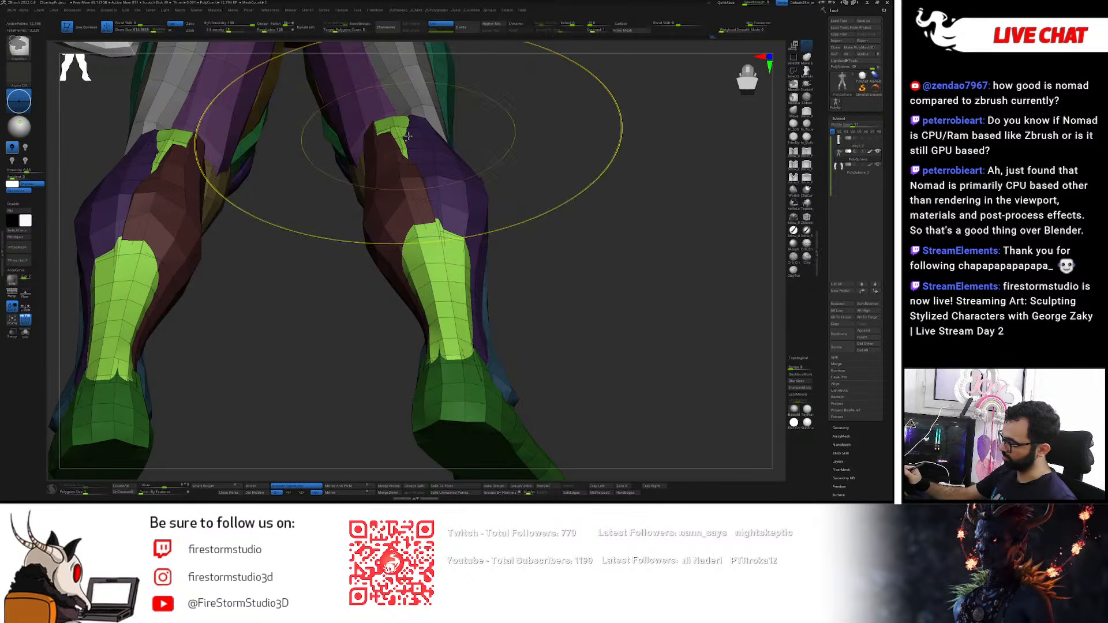
{"action": "key", "text": "ctrl+z"}
{"action": "key", "text": "ctrl+z"}
{"action": "key", "text": "ctrl+shift+z"}
{"action": "right_click_drag", "start_coordinate": [398, 125], "coordinate": [418, 153]}
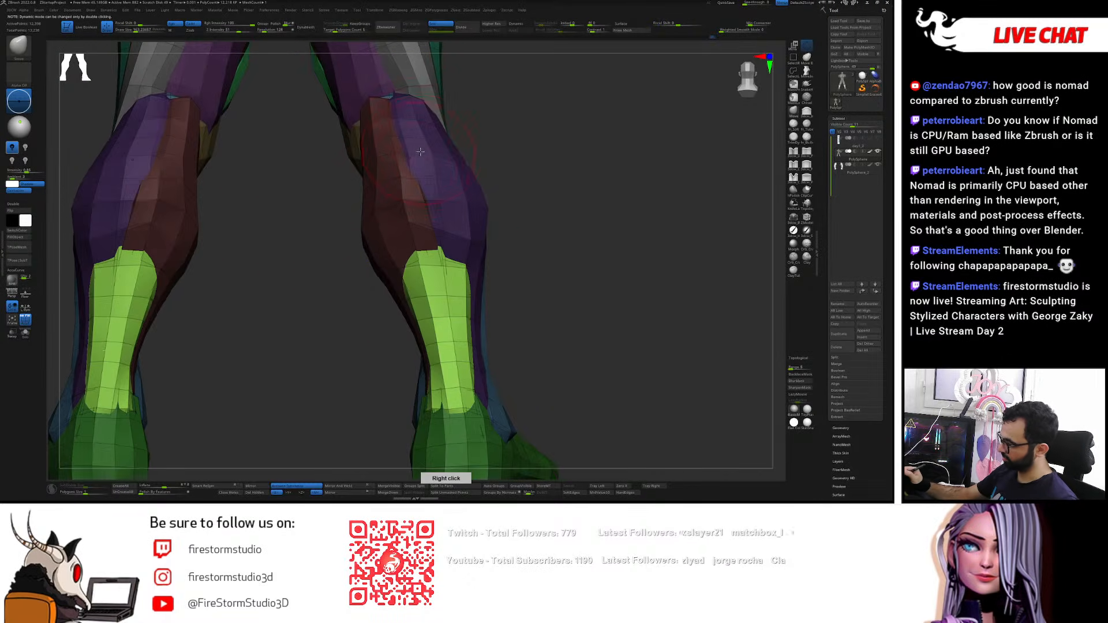
{"action": "right_click_drag", "start_coordinate": [392, 115], "coordinate": [427, 160]}
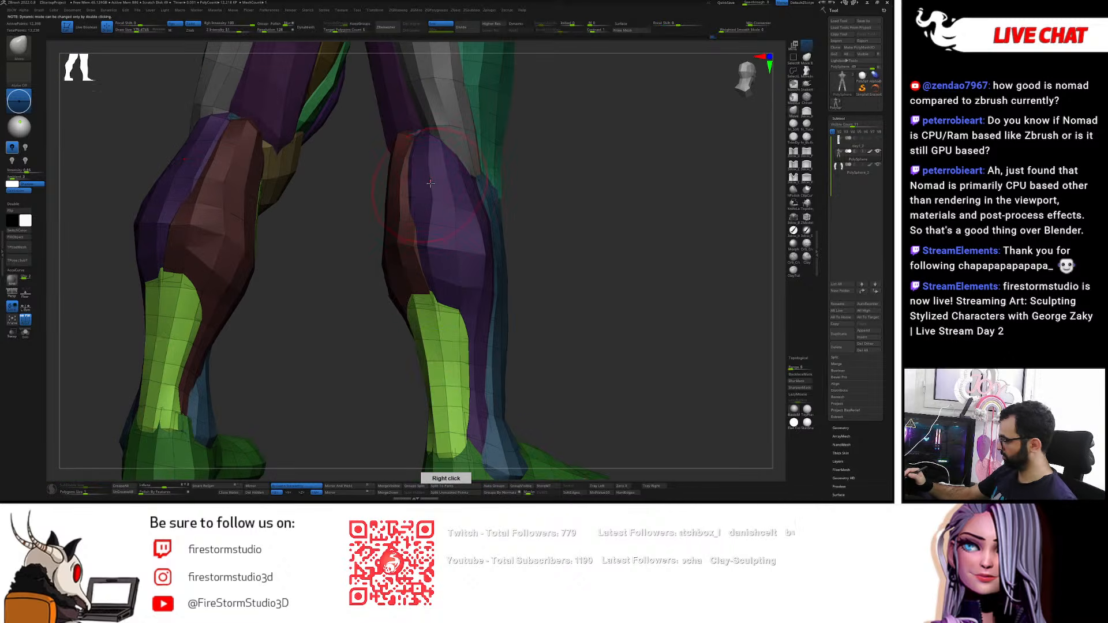
- Isolate the outer and inner calf in turn and refine their shared border near the back of the knee
{"action": "key", "text": "w"}
{"action": "key", "text": "q"}
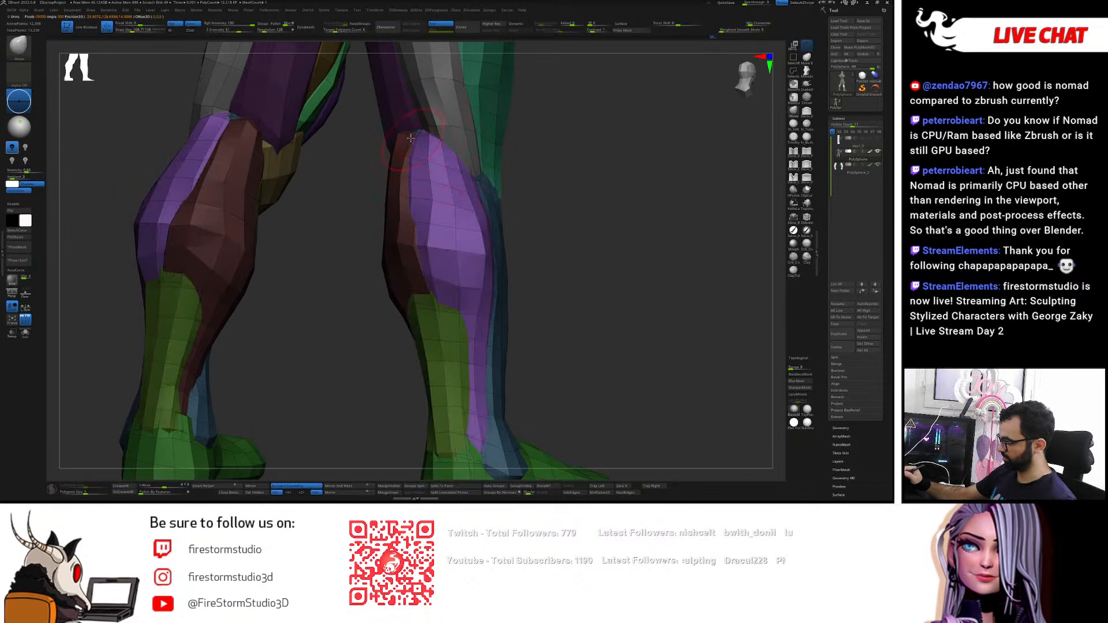
{"action": "mouse_move", "coordinate": [413, 151]}
{"action": "right_mouse_down"}
{"action": "mouse_move", "coordinate": [345, 145]}
{"action": "mouse_move", "coordinate": [441, 141]}
{"action": "right_mouse_up"}
{"action": "key", "text": "w"}
{"action": "left_click", "coordinate": [399, 227], "text": "ctrl"}
{"action": "key", "text": "q"}
- Mask everything except the blue shin and smooth its upper part where it pokes out behind the knee
{"action": "key", "text": "w"}
{"action": "left_click", "coordinate": [381, 140], "text": "ctrl"}
{"action": "key", "text": "q"}
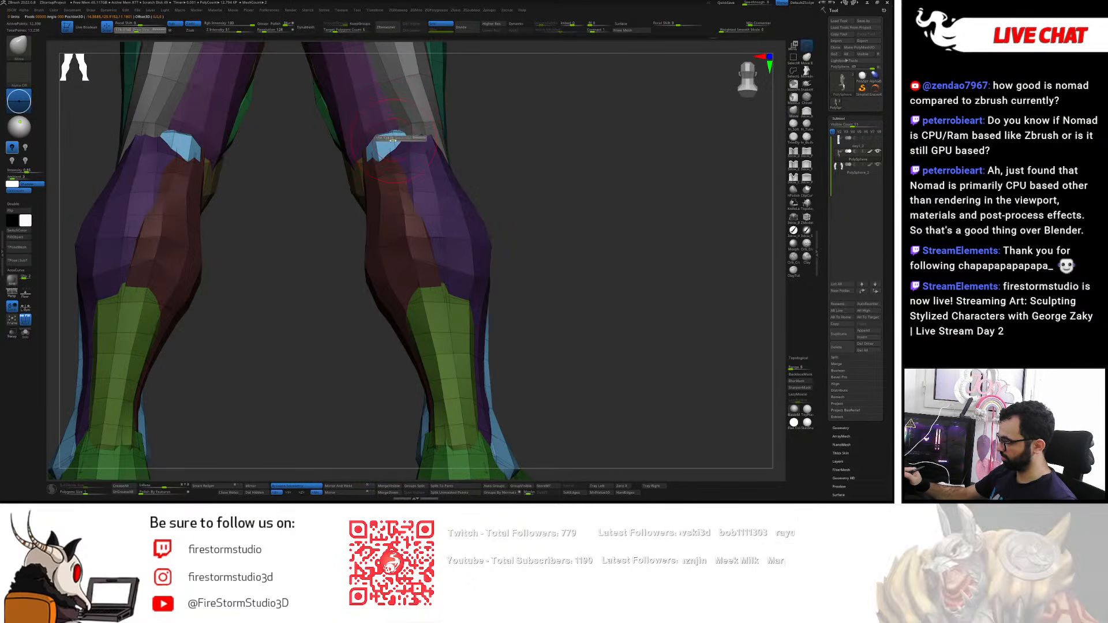
{"action": "left_click_drag", "start_coordinate": [397, 137], "coordinate": [392, 145], "text": "shift"}
{"action": "right_click_drag", "start_coordinate": [391, 145], "coordinate": [446, 171]}
- Isolate the purple outer calf with a mask and refine its contour beside the shin
{"action": "key", "text": "w"}
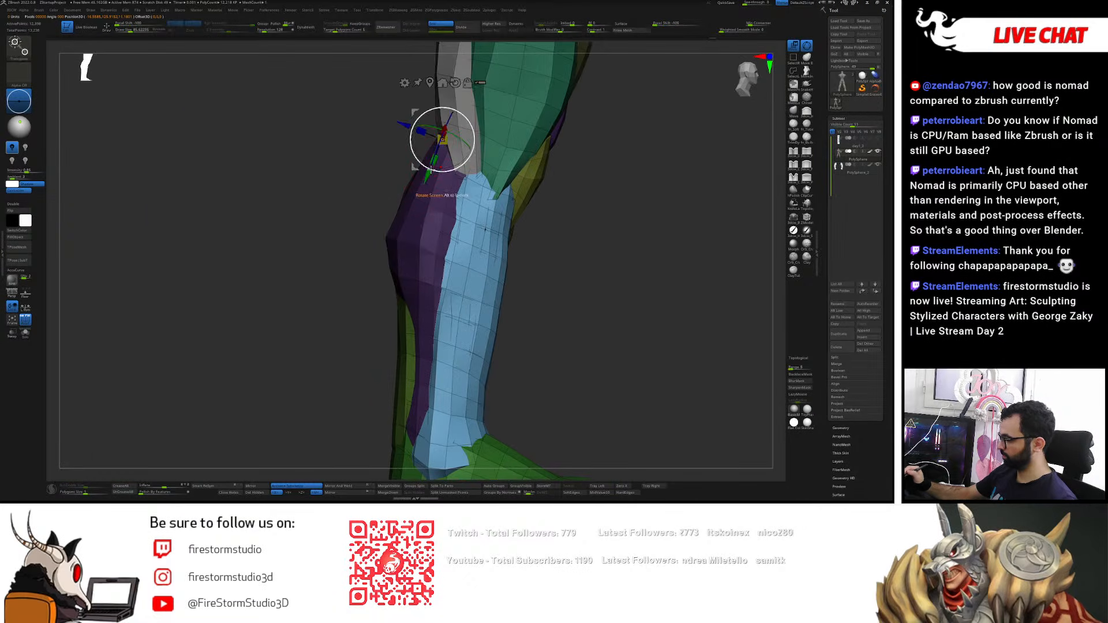
{"action": "left_click", "coordinate": [425, 197], "text": "ctrl"}
{"action": "key", "text": "q"}
{"action": "key", "text": "w"}
{"action": "right_click_drag", "start_coordinate": [419, 250], "coordinate": [442, 234]}
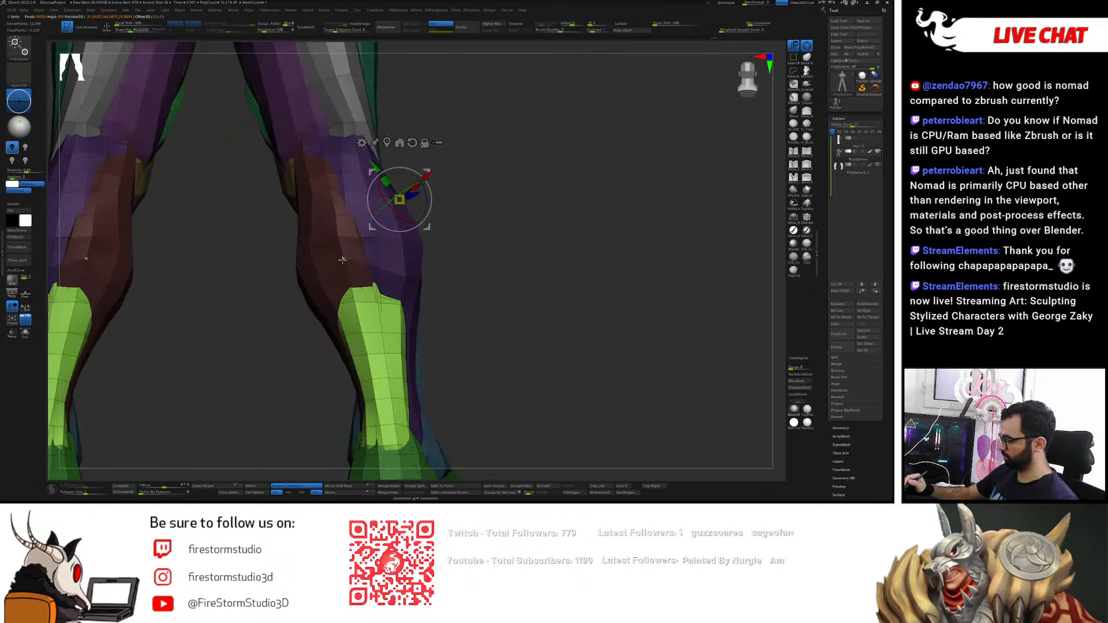
- Mask everything except the red inner calf and adjust its lower border with the green lower calf
{"action": "left_click", "coordinate": [303, 255], "text": "ctrl"}
{"action": "left_click", "coordinate": [317, 313], "text": "ctrl"}
{"action": "key", "text": "q"}
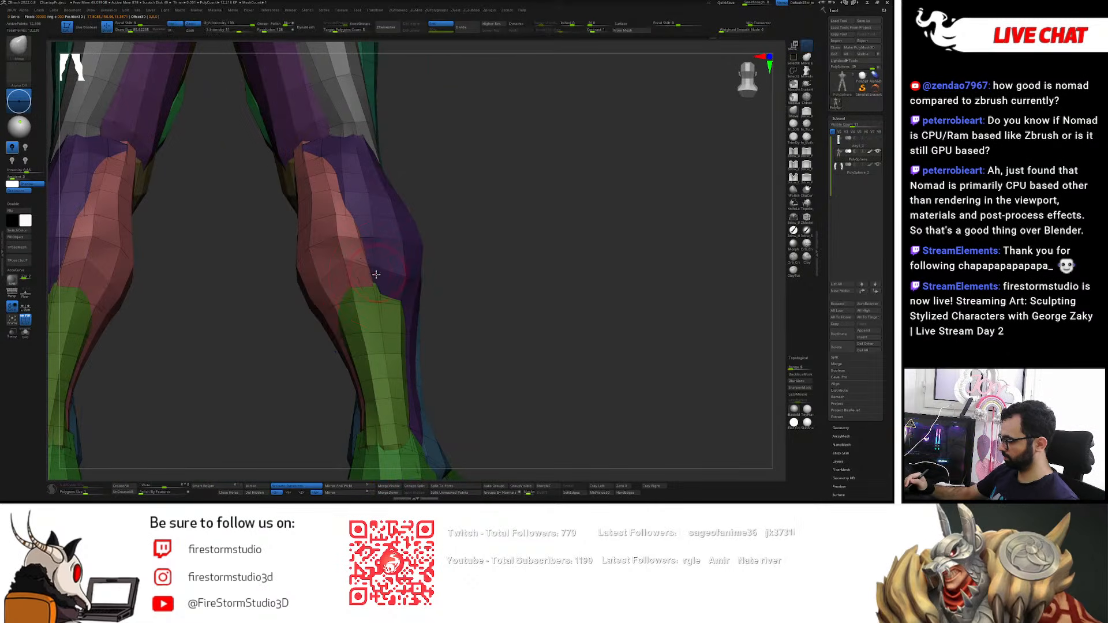
{"action": "left_click_drag", "start_coordinate": [384, 277], "coordinate": [388, 277]}
- Show only the inner calf, smooth its narrow lower end, and bring the whole body back into view
{"action": "key", "text": "shift+f"}
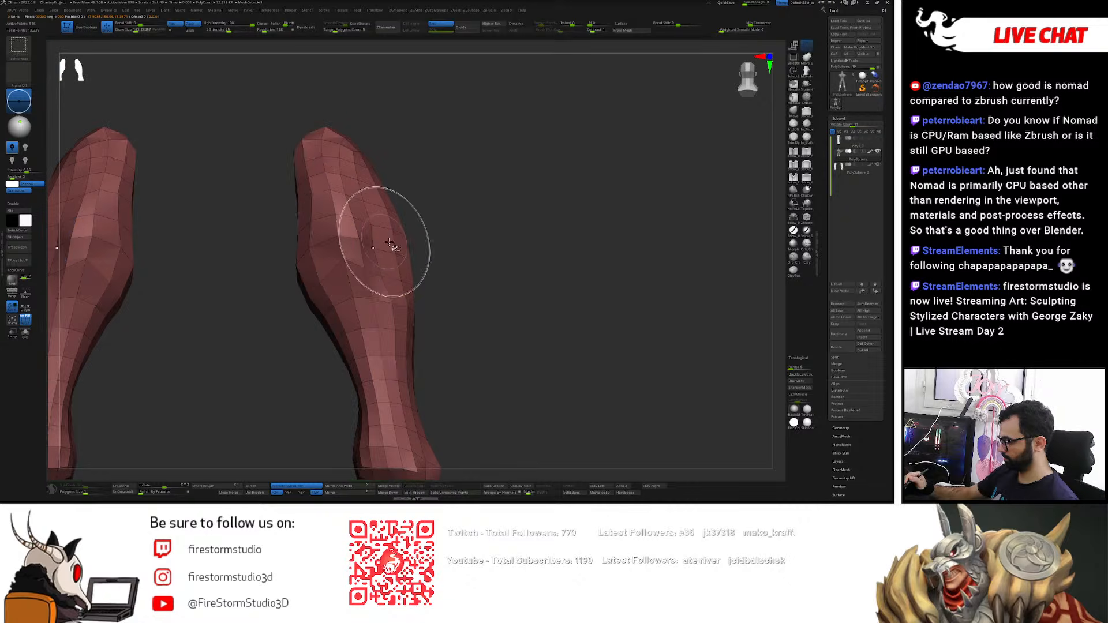
{"action": "key", "text": "shift+f"}
{"action": "left_click", "coordinate": [344, 249], "text": "ctrl+shift"}
{"action": "right_click_drag", "start_coordinate": [410, 295], "coordinate": [423, 403], "text": "ctrl"}
{"action": "mouse_move", "coordinate": [426, 417]}
{"action": "left_mouse_down", "text": "shift"}
{"action": "mouse_move", "coordinate": [420, 426]}
{"action": "mouse_move", "coordinate": [420, 395]}
{"action": "left_mouse_up", "text": "shift"}
{"action": "mouse_move", "coordinate": [429, 298]}
{"action": "left_mouse_down", "text": "shift"}
{"action": "mouse_move", "coordinate": [409, 376]}
{"action": "mouse_move", "coordinate": [425, 373]}
{"action": "left_mouse_up", "text": "shift"}
{"action": "left_click", "coordinate": [467, 342], "text": "ctrl+shift"}
{"action": "right_click_drag", "start_coordinate": [468, 341], "coordinate": [473, 315], "text": "shift"}
- Reshape the inner calf's lower end so it tucks between the shin and the green lower calf at the ankle
{"action": "key", "text": "s"}
{"action": "left_click_drag", "start_coordinate": [385, 281], "coordinate": [386, 282]}
{"action": "key", "text": "s"}
{"action": "right_click_drag", "start_coordinate": [378, 257], "coordinate": [454, 254]}
{"action": "right_click_drag", "start_coordinate": [383, 354], "coordinate": [400, 338]}
{"action": "right_click", "coordinate": [392, 352]}
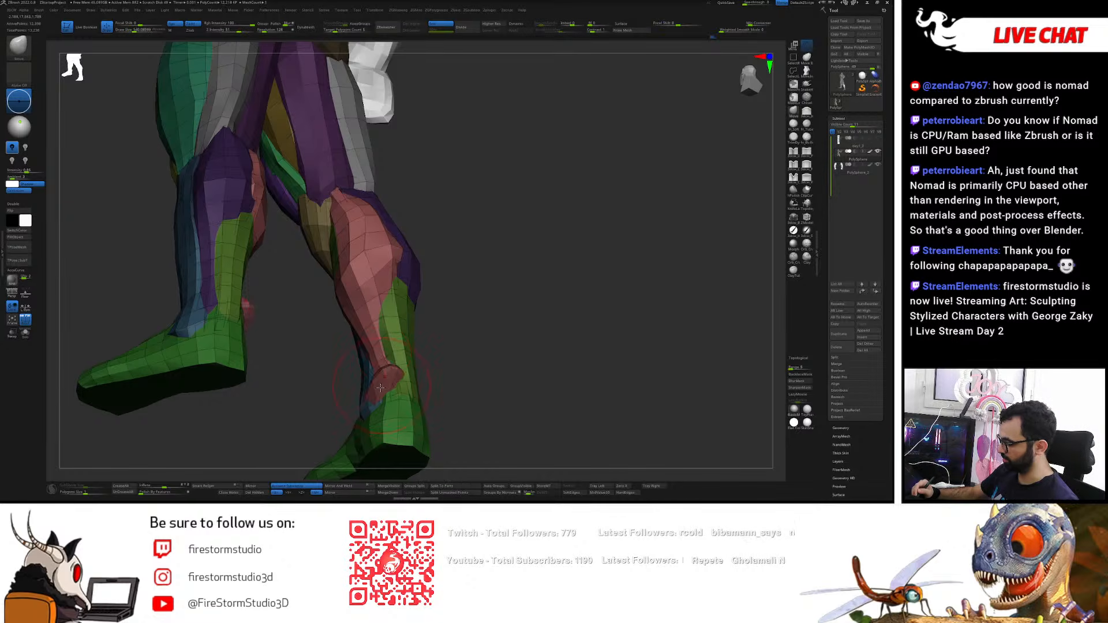
{"action": "right_click_drag", "start_coordinate": [381, 386], "coordinate": [393, 395]}
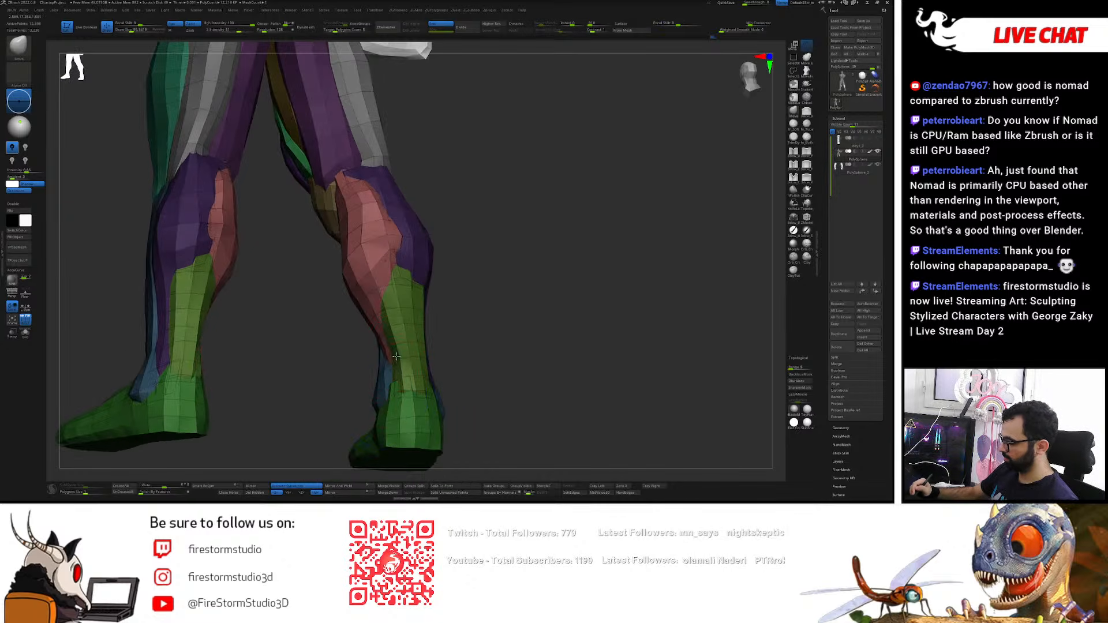
{"action": "mouse_move", "coordinate": [391, 349]}
{"action": "right_mouse_down"}
{"action": "mouse_move", "coordinate": [384, 355]}
{"action": "mouse_move", "coordinate": [381, 297]}
{"action": "mouse_move", "coordinate": [402, 293]}
{"action": "right_mouse_up"}
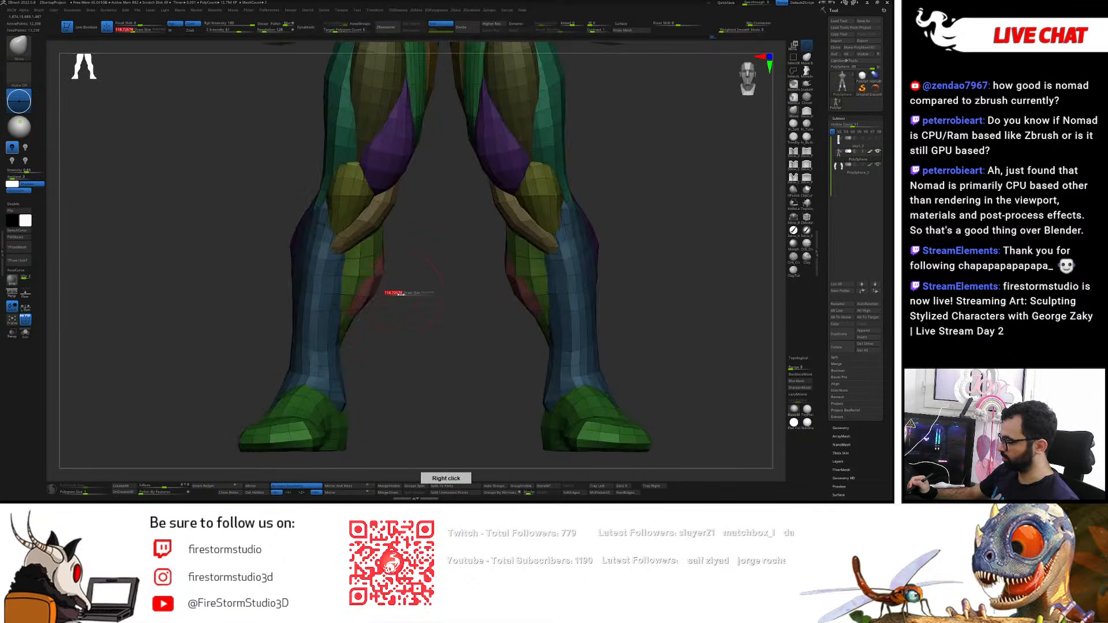
- Mask everything except the green lower calf and try smoothing its inner side beside the shin
{"action": "key", "text": "w"}
{"action": "left_click", "coordinate": [357, 256], "text": "ctrl"}
{"action": "key", "text": "q"}
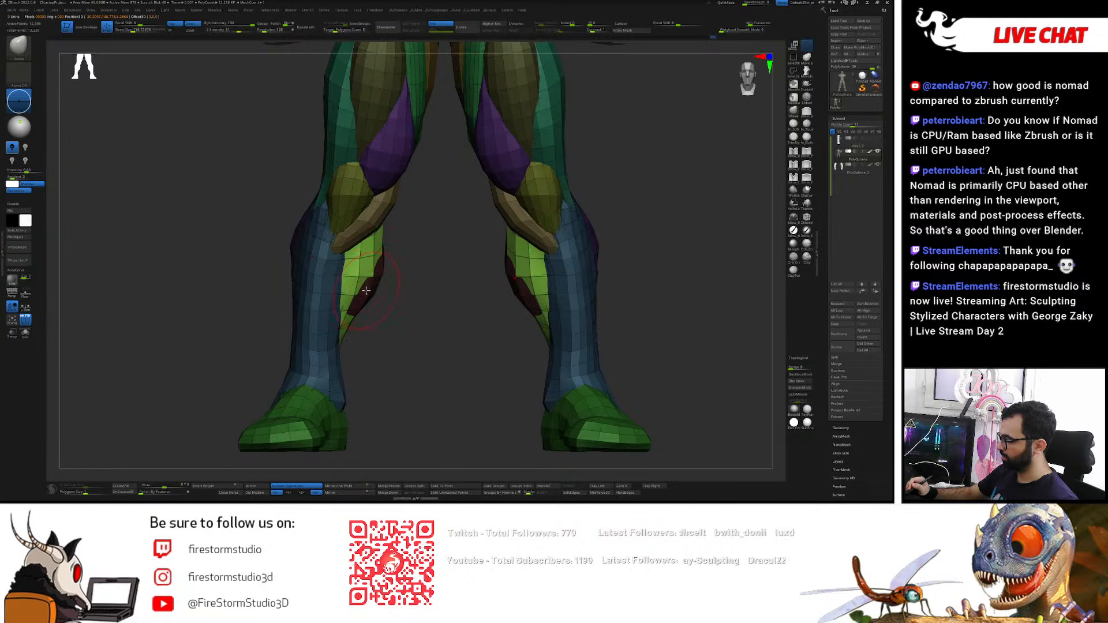
{"action": "right_click_drag", "start_coordinate": [365, 290], "coordinate": [396, 273]}
{"action": "left_click_drag", "start_coordinate": [364, 263], "coordinate": [347, 206], "text": "shift"}
{"action": "mouse_move", "coordinate": [517, 187]}
{"action": "right_mouse_down"}
{"action": "mouse_move", "coordinate": [482, 194]}
{"action": "mouse_move", "coordinate": [515, 190]}
{"action": "right_mouse_up"}
{"action": "key", "text": "ctrl+z"}
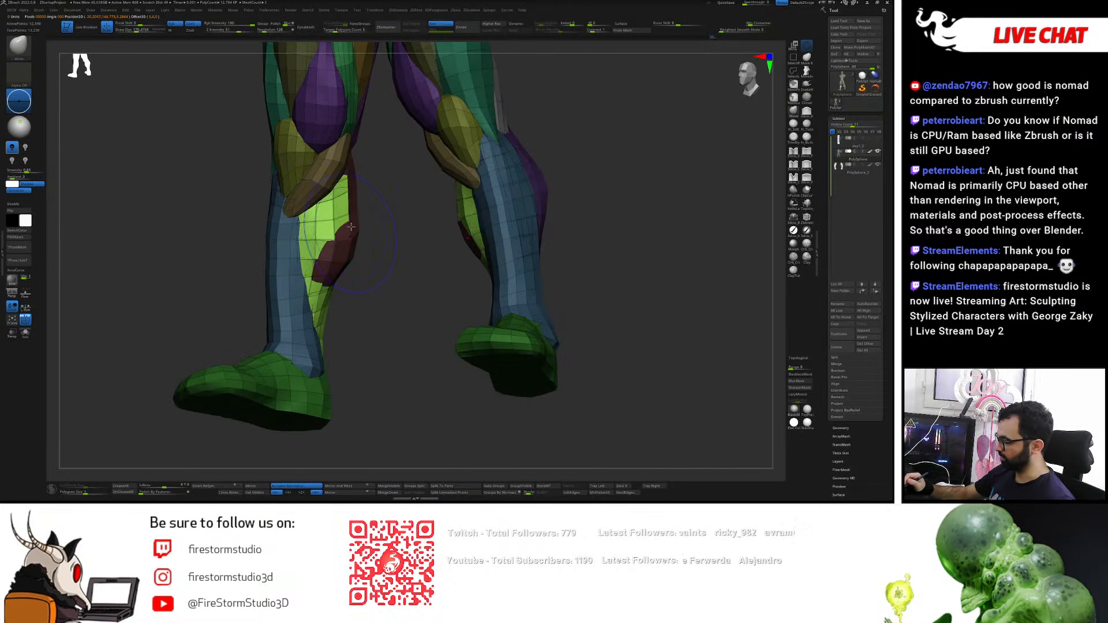
- Reshape the green lower calf's back profile above the heel
{"action": "right_click_drag", "start_coordinate": [350, 235], "coordinate": [432, 287]}
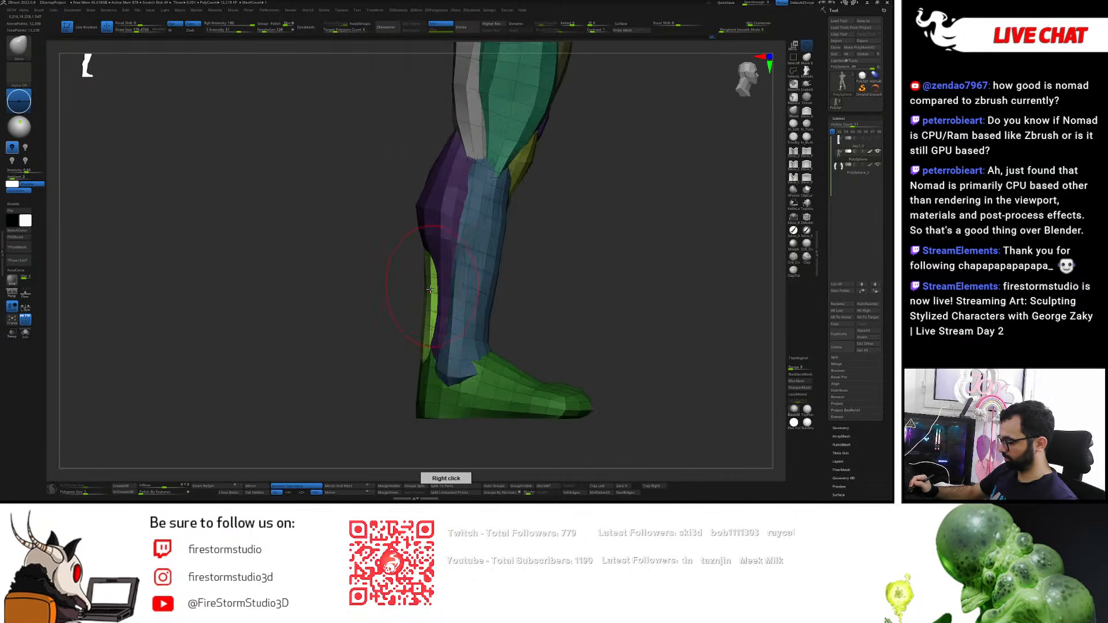
{"action": "right_click_drag", "start_coordinate": [427, 329], "coordinate": [432, 333]}
{"action": "key", "text": "s"}
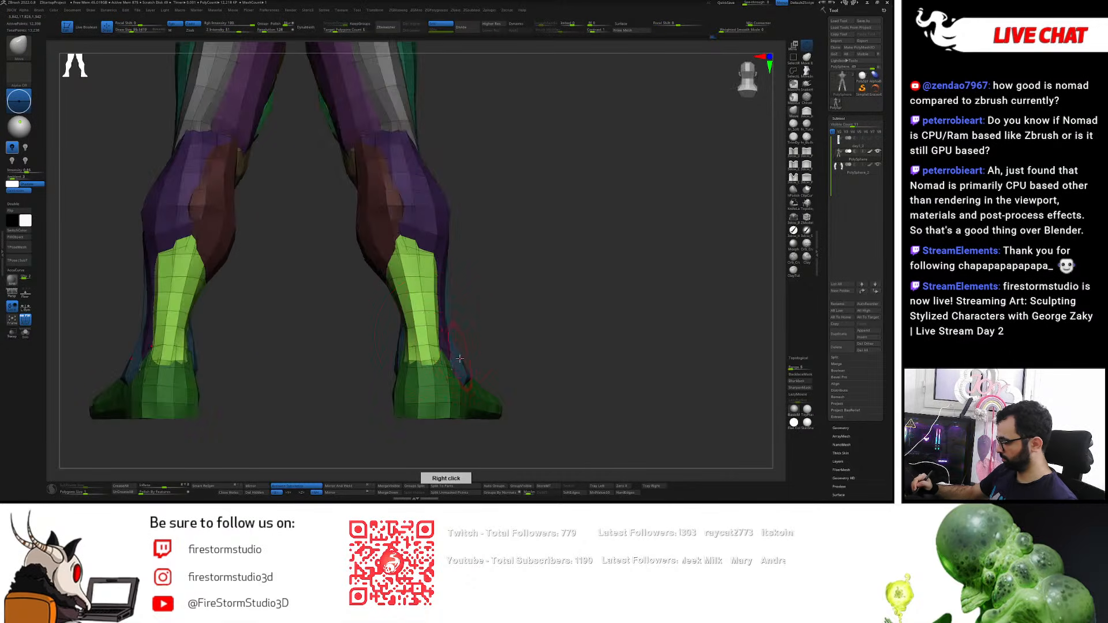
{"action": "right_click_drag", "start_coordinate": [445, 386], "coordinate": [395, 341]}
{"action": "right_click_drag", "start_coordinate": [395, 379], "coordinate": [388, 375], "text": "shift"}
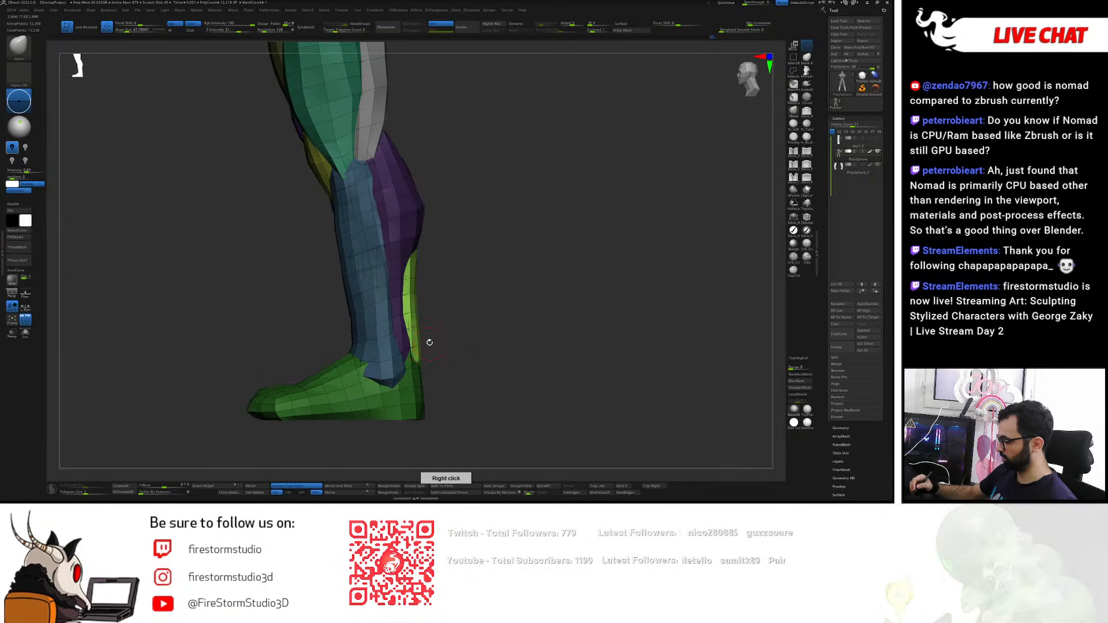
{"action": "key", "text": "s"}
{"action": "key", "text": "f"}
- Isolate the red inner calf with a mask and smooth its border with the purple outer calf
{"action": "left_click_drag", "start_coordinate": [493, 292], "coordinate": [462, 282], "text": "shift"}
{"action": "mouse_move", "coordinate": [462, 282]}
{"action": "right_mouse_down", "text": "ctrl"}
{"action": "mouse_move", "coordinate": [452, 225]}
{"action": "mouse_move", "coordinate": [454, 282]}
{"action": "mouse_move", "coordinate": [404, 349]}
{"action": "right_mouse_up", "text": "ctrl"}
{"action": "key", "text": "w"}
{"action": "left_click", "coordinate": [407, 308], "text": "ctrl"}
{"action": "left_click", "coordinate": [420, 353], "text": "ctrl"}
{"action": "key", "text": "q"}
{"action": "left_click_drag", "start_coordinate": [389, 307], "coordinate": [386, 258], "text": "shift"}
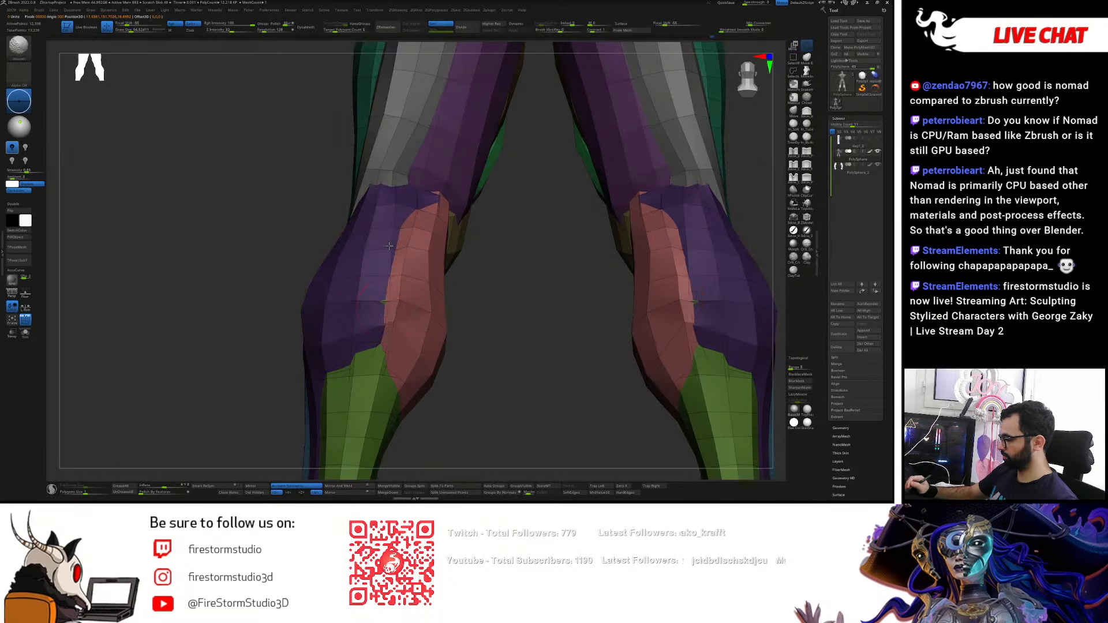
{"action": "right_click_drag", "start_coordinate": [443, 206], "coordinate": [396, 214]}
- Mask everything except the purple outer calf and reshape its upper end behind the knee
{"action": "key", "text": "w"}
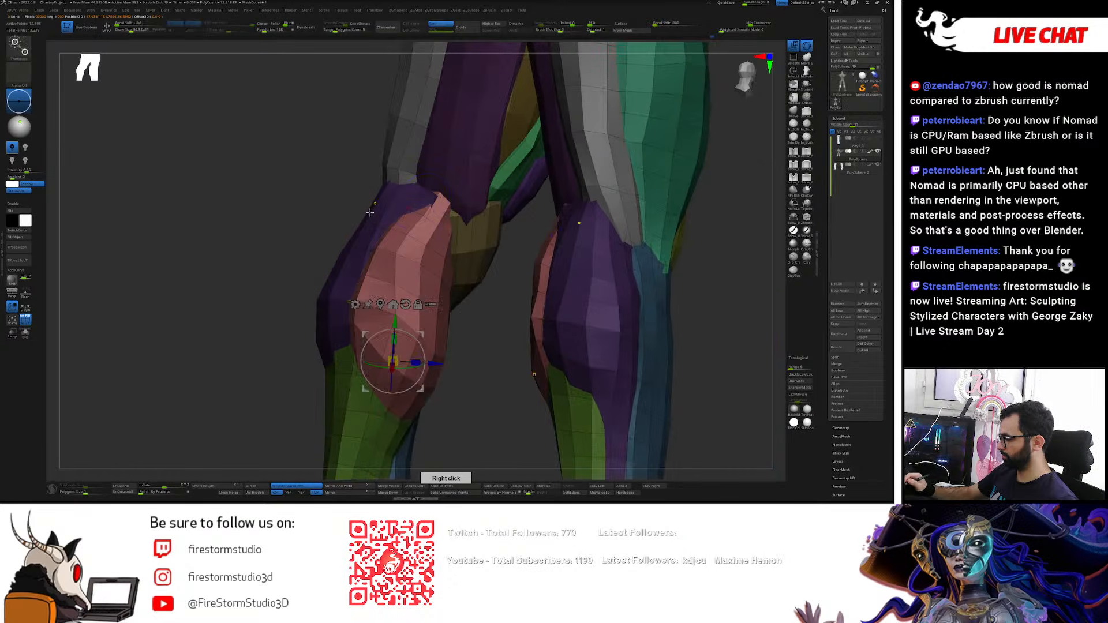
{"action": "left_click", "coordinate": [372, 227], "text": "ctrl"}
{"action": "key", "text": "q"}
{"action": "key", "text": "s"}
{"action": "mouse_move", "coordinate": [422, 203]}
{"action": "right_mouse_down"}
{"action": "mouse_move", "coordinate": [425, 168]}
{"action": "mouse_move", "coordinate": [470, 179]}
{"action": "mouse_move", "coordinate": [477, 223]}
{"action": "mouse_move", "coordinate": [428, 235]}
{"action": "right_mouse_up"}
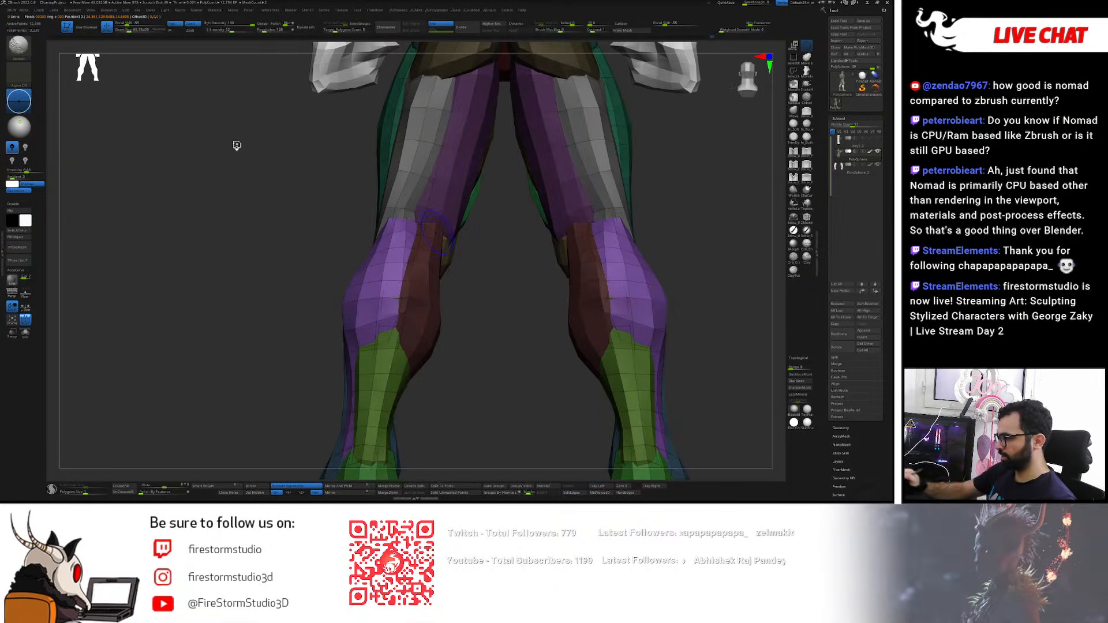
- Insert a sphere at the back of the knee and mask everything except it
{"action": "key", "text": "1"}
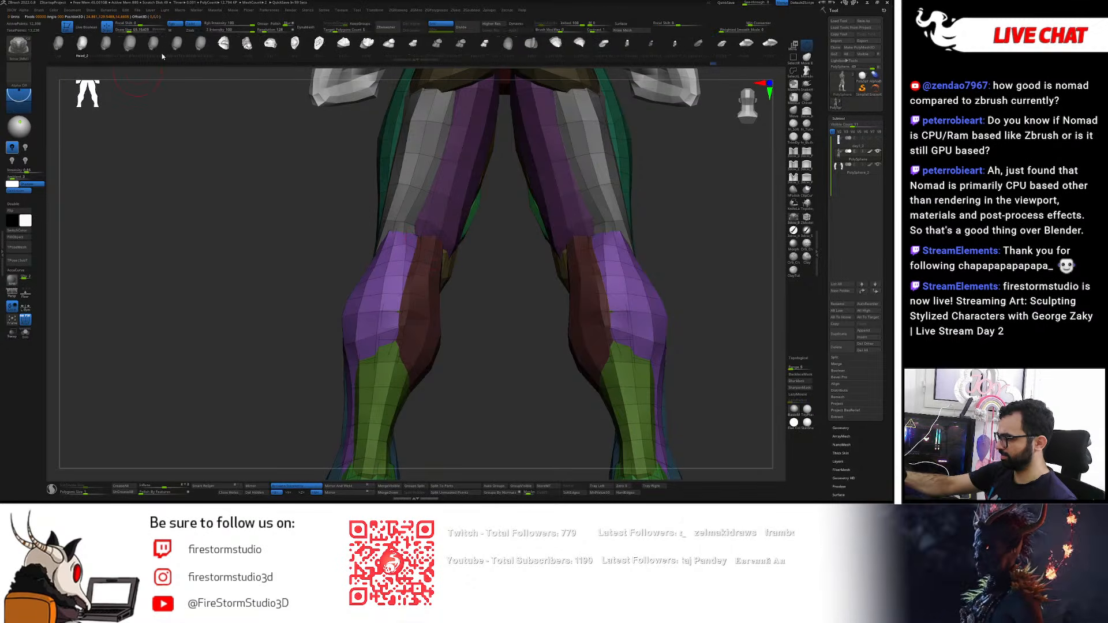
{"action": "left_click_drag", "start_coordinate": [417, 239], "coordinate": [431, 261]}
{"action": "right_click_drag", "start_coordinate": [417, 260], "coordinate": [453, 264], "text": "shift"}
{"action": "key", "text": "w"}
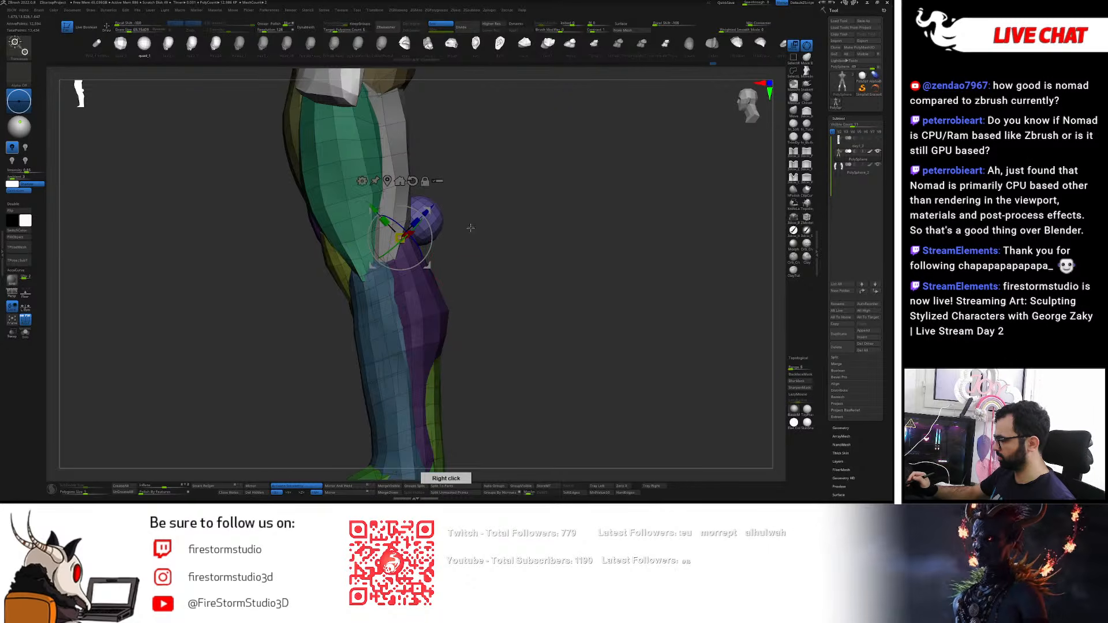
{"action": "left_click", "coordinate": [487, 224], "text": "ctrl"}
{"action": "key", "text": "ctrl+w"}
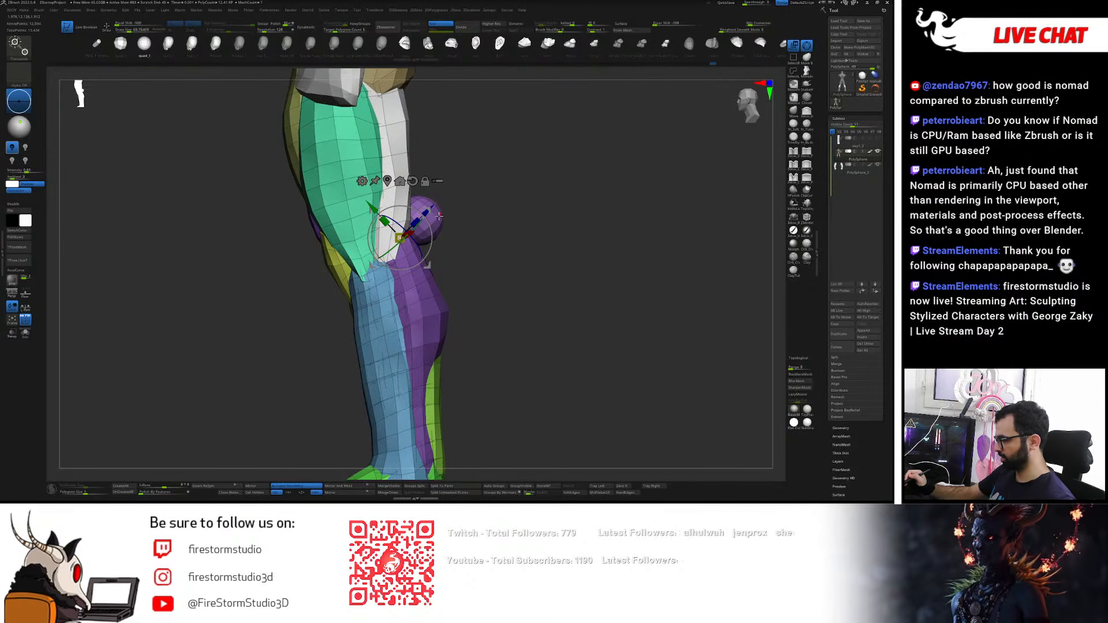
{"action": "left_click", "coordinate": [439, 217], "text": "ctrl"}
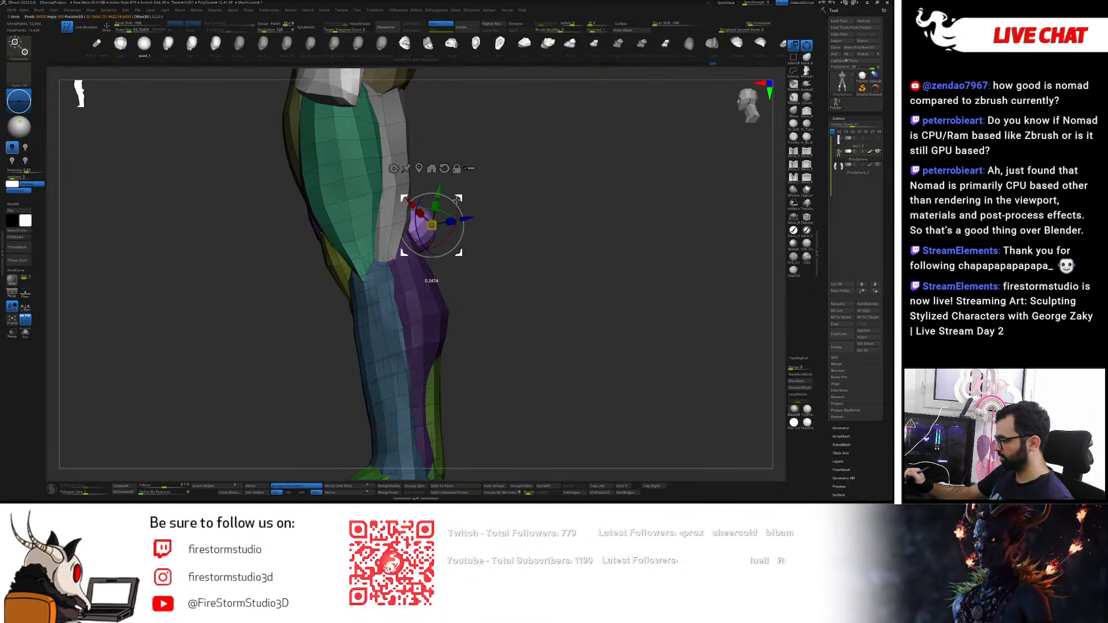
- Scale and position the sphere to fill the hollow between the hamstrings and the top of the calf
{"action": "right_click_drag", "start_coordinate": [472, 217], "coordinate": [442, 256], "text": "shift"}
{"action": "mouse_move", "coordinate": [438, 222]}
{"action": "left_mouse_down"}
{"action": "mouse_move", "coordinate": [445, 236]}
{"action": "mouse_move", "coordinate": [425, 208]}
{"action": "left_mouse_up"}
{"action": "right_click_drag", "start_coordinate": [427, 208], "coordinate": [471, 213]}
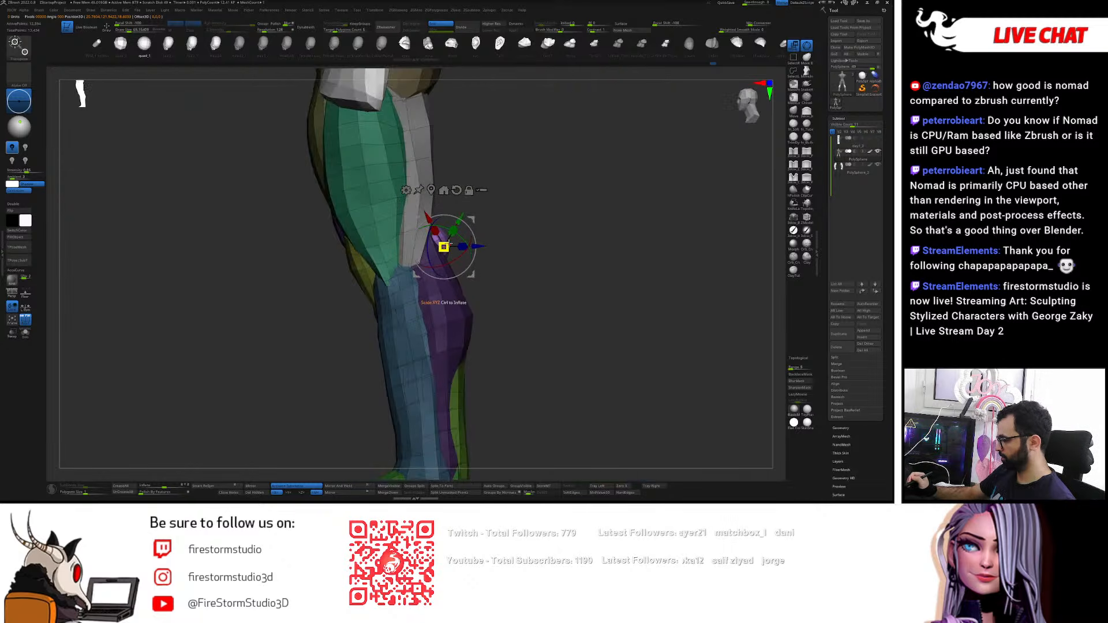
{"action": "right_click_drag", "start_coordinate": [457, 233], "coordinate": [469, 279]}
{"action": "left_click_drag", "start_coordinate": [473, 225], "coordinate": [482, 226]}
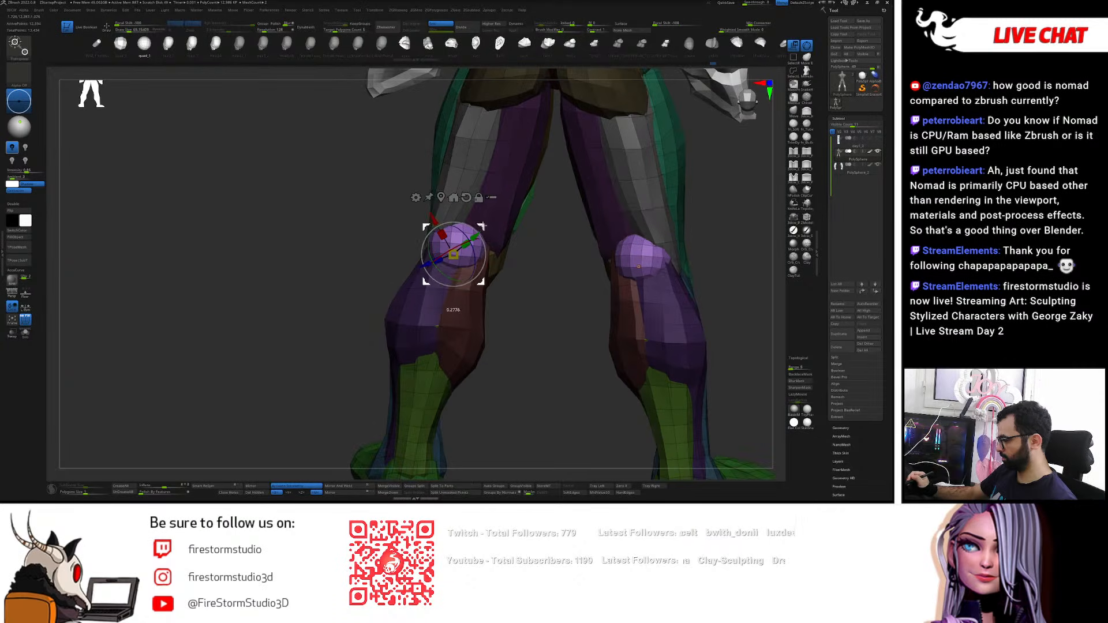
- Stretch the sphere vertically with the Move brush and flatten it against the back of the knee
{"action": "key", "text": "q"}
{"action": "key", "text": "s"}
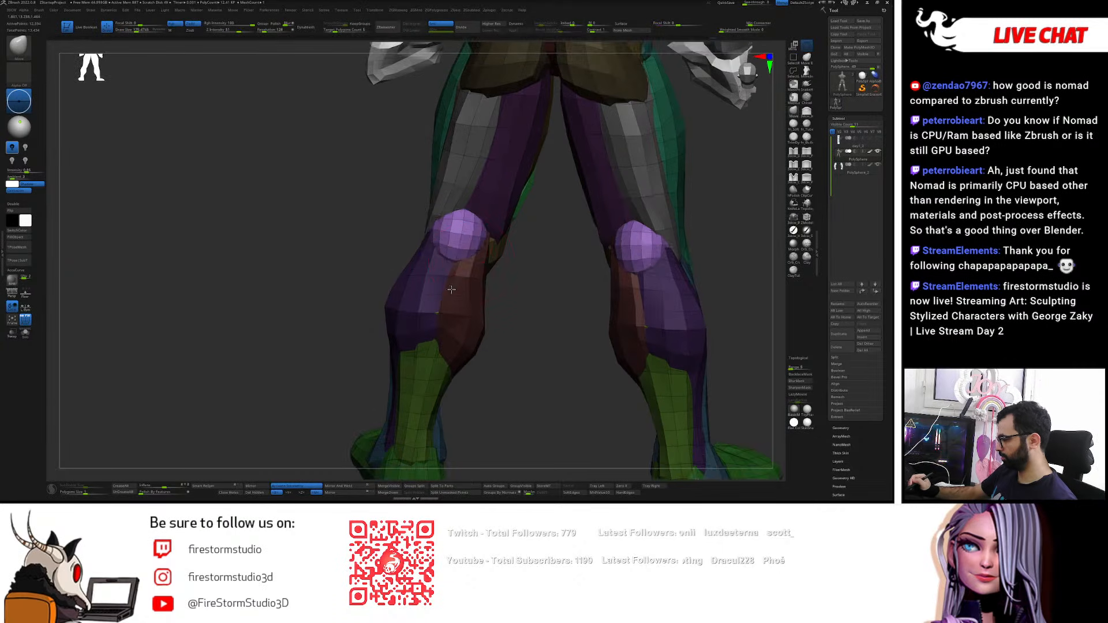
{"action": "right_click_drag", "start_coordinate": [454, 283], "coordinate": [457, 280], "text": "shift"}
{"action": "left_click_drag", "start_coordinate": [453, 247], "coordinate": [454, 264]}
{"action": "left_click_drag", "start_coordinate": [453, 225], "coordinate": [454, 215]}
{"action": "right_click_drag", "start_coordinate": [454, 219], "coordinate": [480, 221], "text": "shift"}
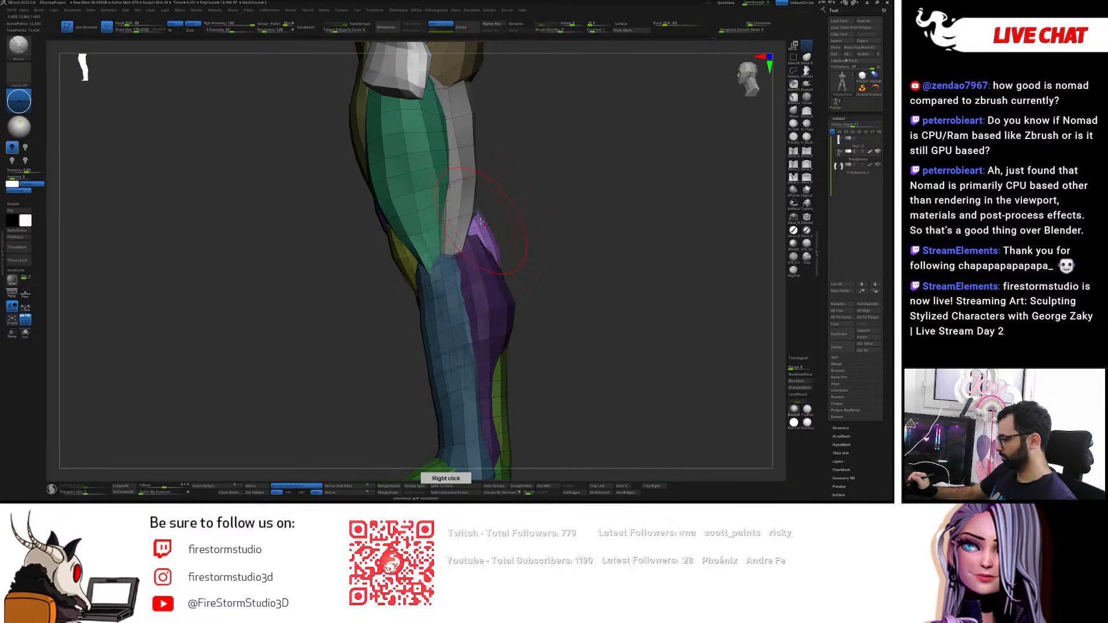
{"action": "key", "text": "s"}
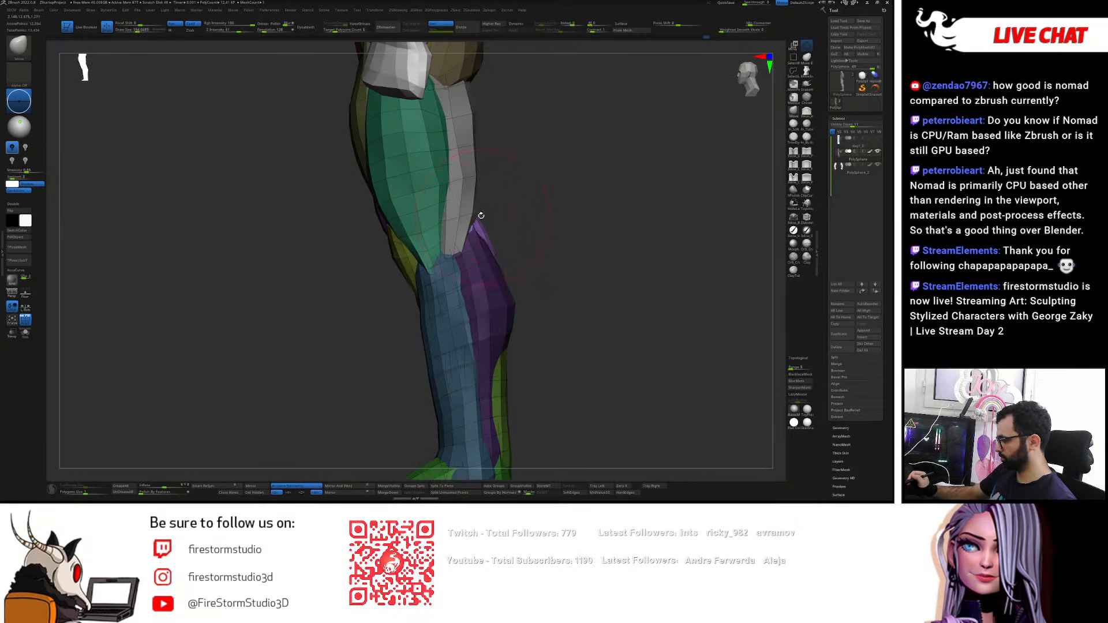
{"action": "mouse_move", "coordinate": [491, 215]}
{"action": "right_mouse_down", "text": "shift"}
{"action": "mouse_move", "coordinate": [520, 206]}
{"action": "mouse_move", "coordinate": [500, 219]}
{"action": "right_mouse_up", "text": "shift"}
- Edit the edge loops of the volume behind the knee with the ZModeler brush
{"action": "key", "text": "b"}
{"action": "key", "text": "z"}
{"action": "key", "text": "m"}
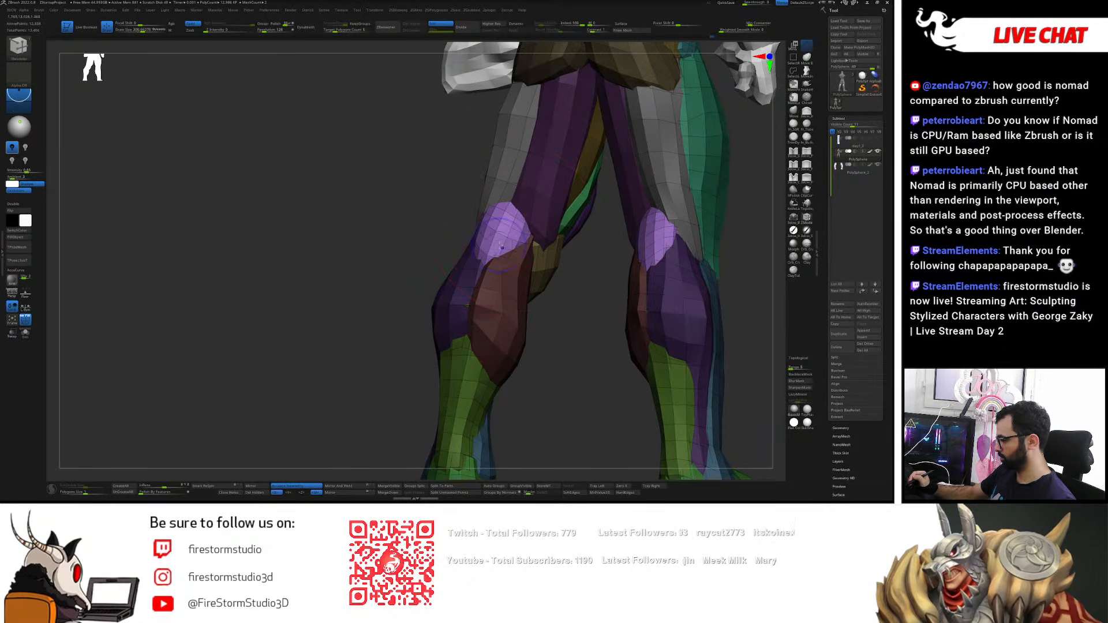
{"action": "mouse_move", "coordinate": [499, 245]}
{"action": "right_mouse_down"}
{"action": "mouse_move", "coordinate": [518, 228]}
{"action": "mouse_move", "coordinate": [522, 193]}
{"action": "mouse_move", "coordinate": [528, 250]}
{"action": "right_mouse_up"}
- Return to the Move brush and blend the profile behind the knee into the outer calf
{"action": "key", "text": "b"}
{"action": "key", "text": "m"}
{"action": "key", "text": "v"}
{"action": "key", "text": "s"}
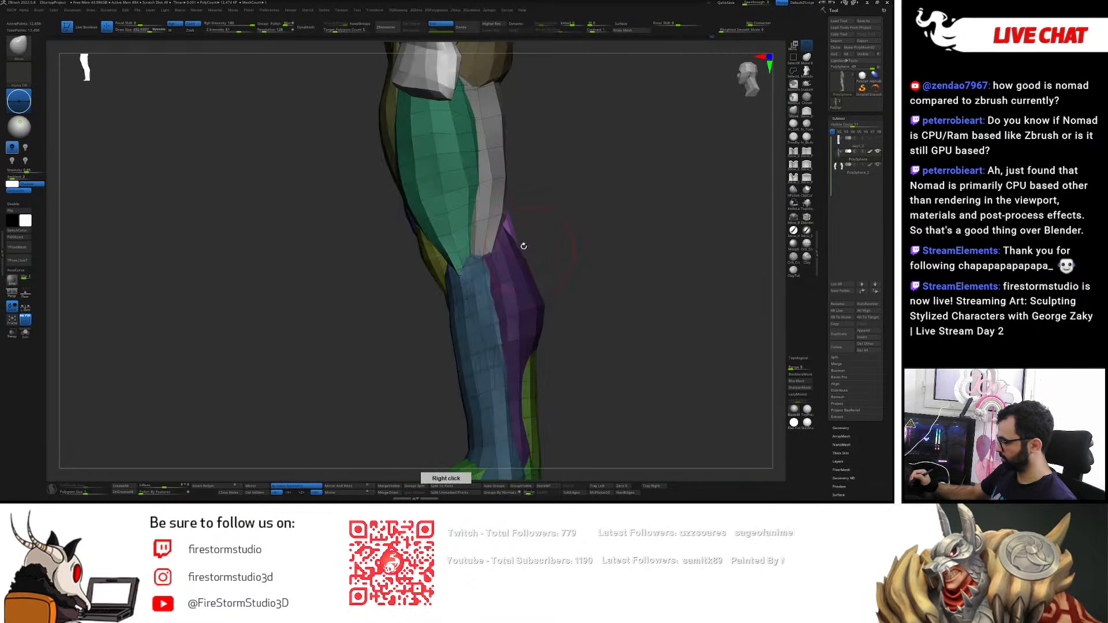
{"action": "left_click_drag", "start_coordinate": [522, 281], "coordinate": [522, 252]}
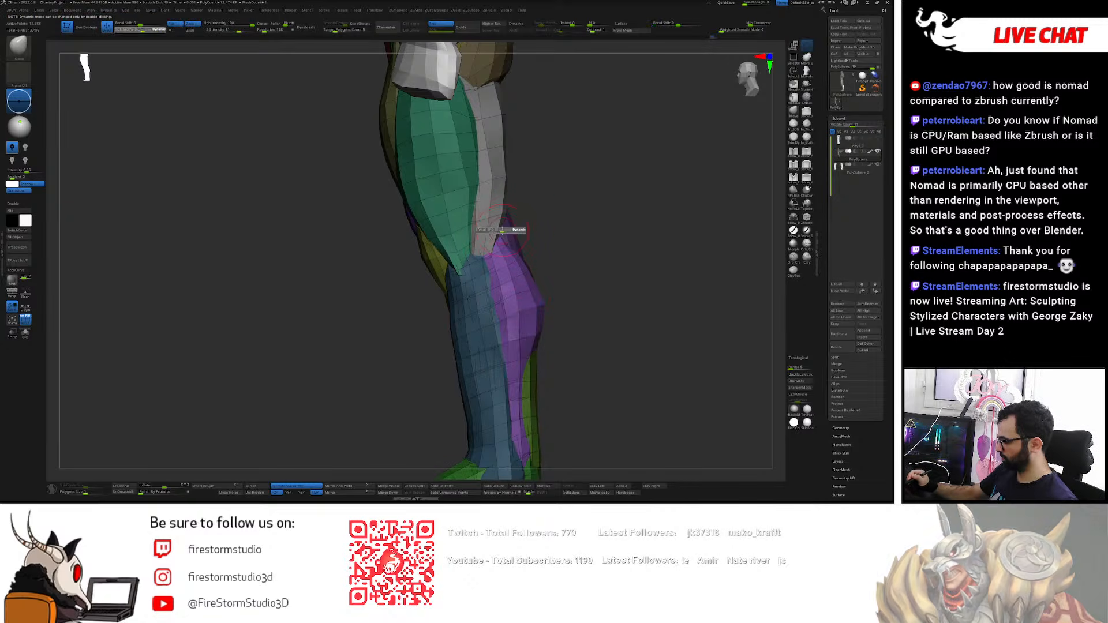
- Mask everything except the green lower calf to continue refining it beneath the calf muscles
{"action": "right_click_drag", "start_coordinate": [504, 229], "coordinate": [543, 248]}
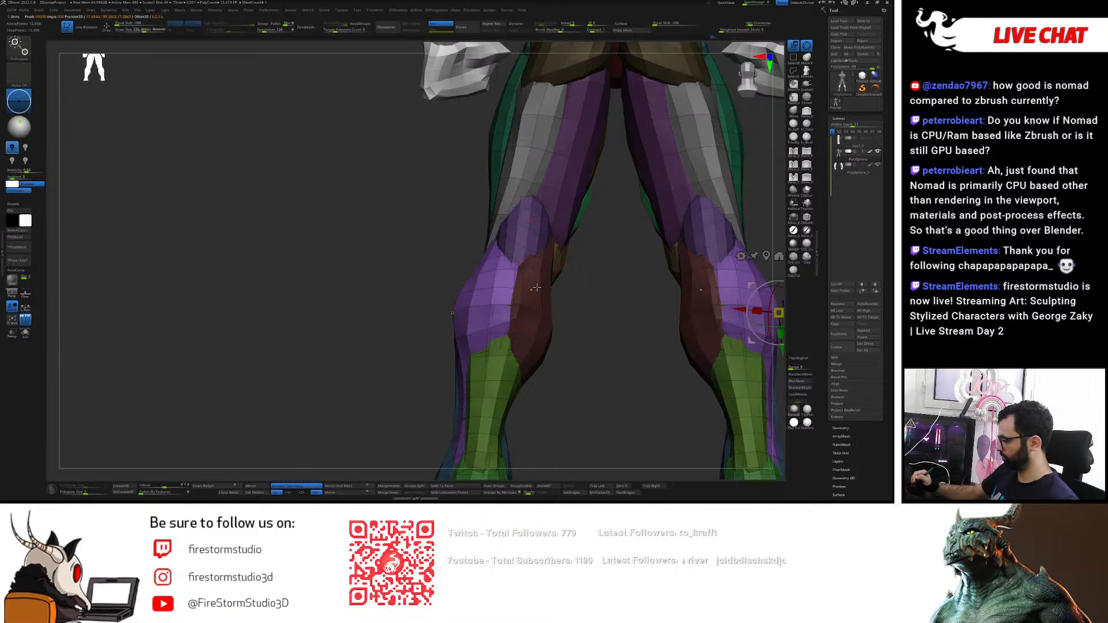
{"action": "key", "text": "w"}
{"action": "right_click_drag", "start_coordinate": [526, 292], "coordinate": [557, 284], "text": "ctrl"}
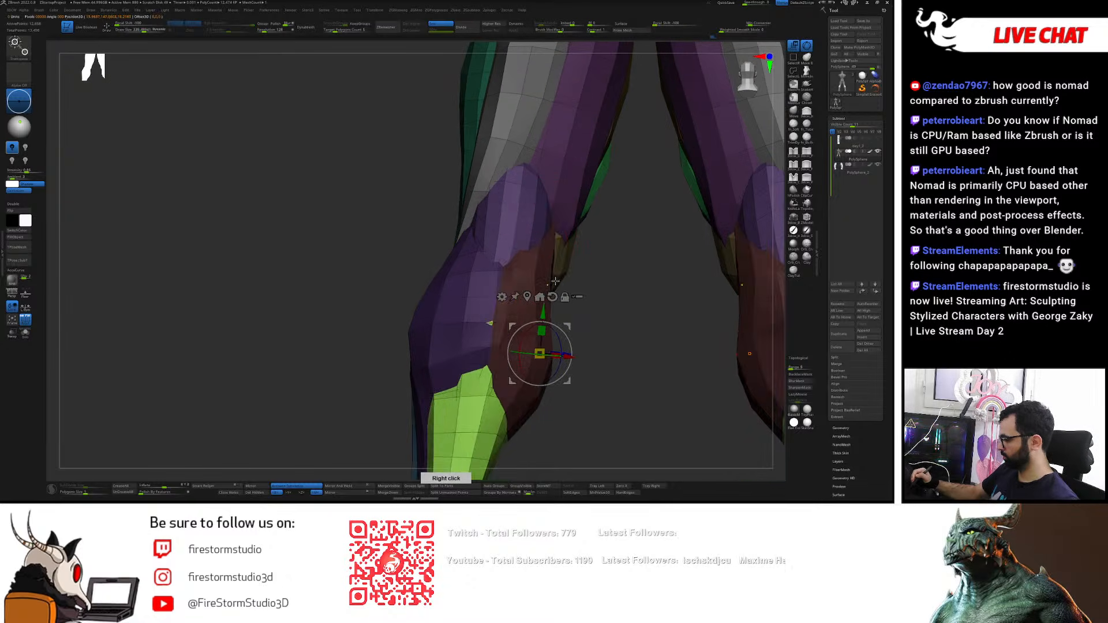
- Mask everything except the inner calf muscle's polygroup and switch off the polyframe display
{"action": "left_click", "coordinate": [537, 260], "text": "ctrl"}
{"action": "key", "text": "q"}
{"action": "right_click_drag", "start_coordinate": [572, 246], "coordinate": [512, 225]}
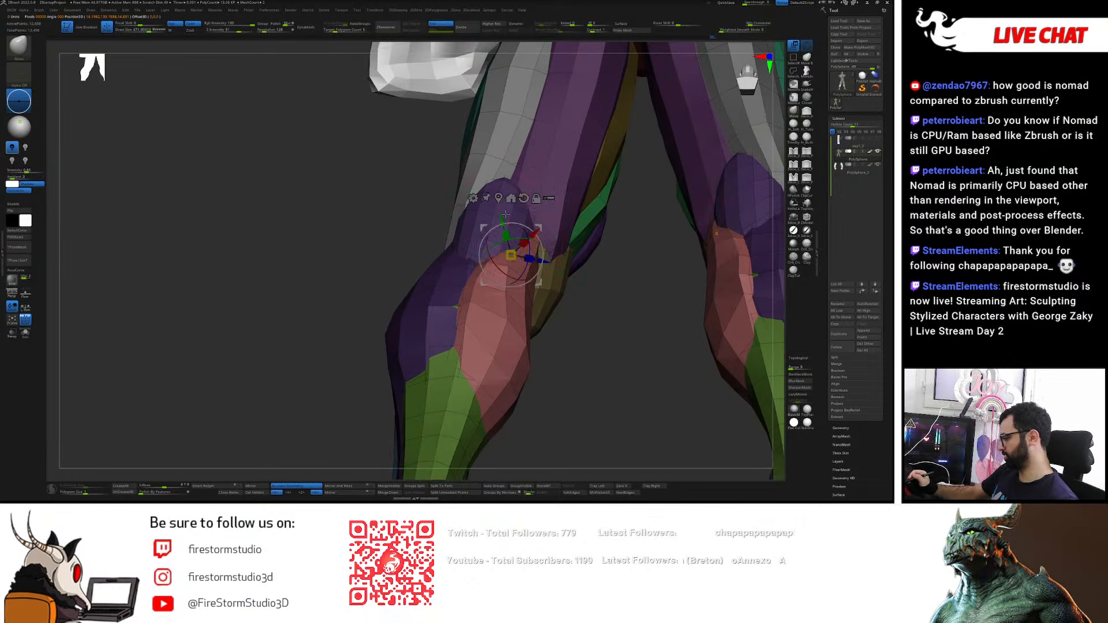
{"action": "left_click", "coordinate": [497, 215], "text": "ctrl"}
{"action": "mouse_move", "coordinate": [533, 231]}
{"action": "right_mouse_down"}
{"action": "mouse_move", "coordinate": [537, 190]}
{"action": "mouse_move", "coordinate": [602, 187]}
{"action": "mouse_move", "coordinate": [590, 170]}
{"action": "mouse_move", "coordinate": [581, 223]}
{"action": "mouse_move", "coordinate": [670, 199]}
{"action": "mouse_move", "coordinate": [656, 216]}
{"action": "mouse_move", "coordinate": [699, 203]}
{"action": "mouse_move", "coordinate": [531, 223]}
{"action": "mouse_move", "coordinate": [544, 234]}
{"action": "mouse_move", "coordinate": [525, 249]}
{"action": "right_mouse_up"}
{"action": "key", "text": "shift+f"}
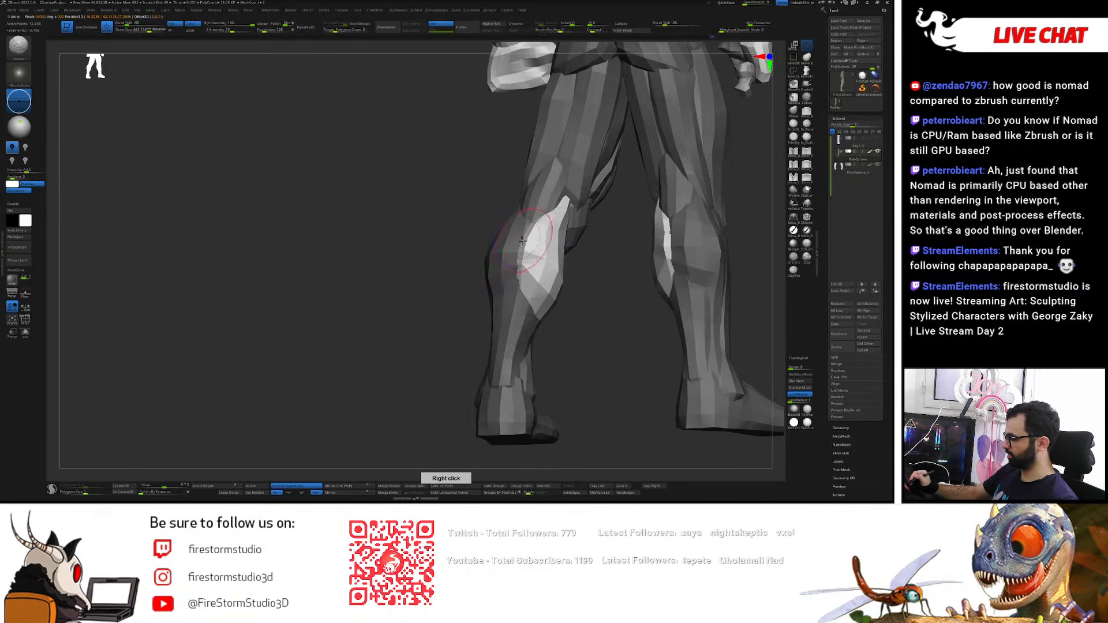
- Clear the mask, choose the DamStandard brush and mask everything except the lower rear calf group
{"action": "left_click_drag", "start_coordinate": [569, 248], "coordinate": [578, 256], "text": "ctrl"}
{"action": "key", "text": "b"}
{"action": "key", "text": "d"}
{"action": "key", "text": "s"}
{"action": "right_click_drag", "start_coordinate": [511, 277], "coordinate": [513, 199]}
{"action": "key", "text": "w"}
{"action": "left_click", "coordinate": [519, 269], "text": "ctrl"}
{"action": "right_click_drag", "start_coordinate": [505, 320], "coordinate": [482, 323], "text": "ctrl"}
{"action": "key", "text": "q"}
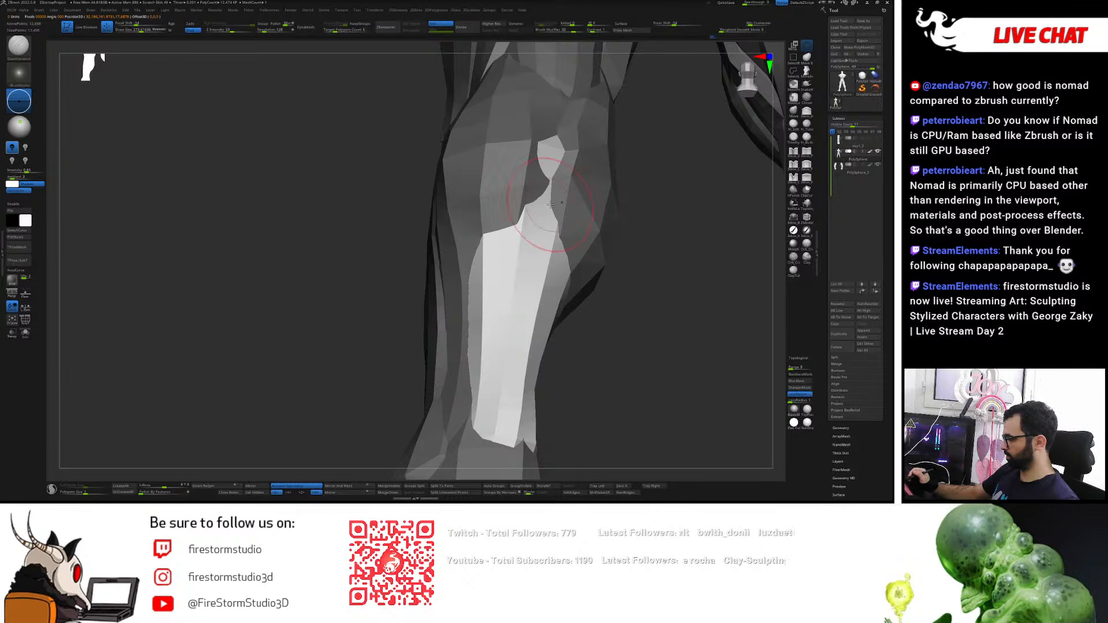
- Clear the mask and reshape the calf's contour with the Move brush
{"action": "right_click_drag", "start_coordinate": [594, 317], "coordinate": [629, 216]}
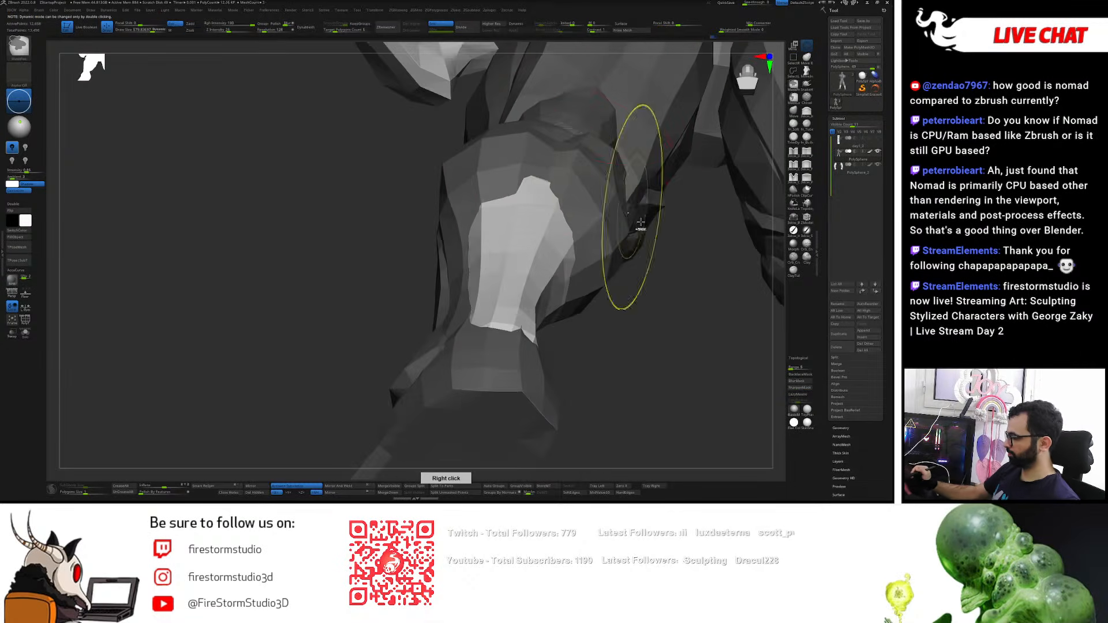
{"action": "left_click_drag", "start_coordinate": [658, 283], "coordinate": [712, 340], "text": "ctrl"}
{"action": "key", "text": "b"}
{"action": "key", "text": "m"}
{"action": "key", "text": "v"}
{"action": "key", "text": "s"}
{"action": "left_click_drag", "start_coordinate": [562, 145], "coordinate": [554, 145]}
{"action": "right_click_drag", "start_coordinate": [566, 144], "coordinate": [593, 238]}
{"action": "left_click_drag", "start_coordinate": [543, 228], "coordinate": [540, 229]}
{"action": "mouse_move", "coordinate": [480, 214]}
{"action": "right_mouse_down"}
{"action": "mouse_move", "coordinate": [496, 255]}
{"action": "mouse_move", "coordinate": [490, 231]}
{"action": "mouse_move", "coordinate": [545, 277]}
{"action": "mouse_move", "coordinate": [545, 245]}
{"action": "mouse_move", "coordinate": [522, 242]}
{"action": "mouse_move", "coordinate": [528, 266]}
{"action": "mouse_move", "coordinate": [689, 217]}
{"action": "mouse_move", "coordinate": [551, 167]}
{"action": "right_mouse_up"}
- Mask everything except the lower calf group and push its outer bulge back behind the shin with the Move brush
{"action": "key", "text": "w"}
{"action": "left_click", "coordinate": [487, 210], "text": "ctrl"}
{"action": "key", "text": "q"}
{"action": "key", "text": "w"}
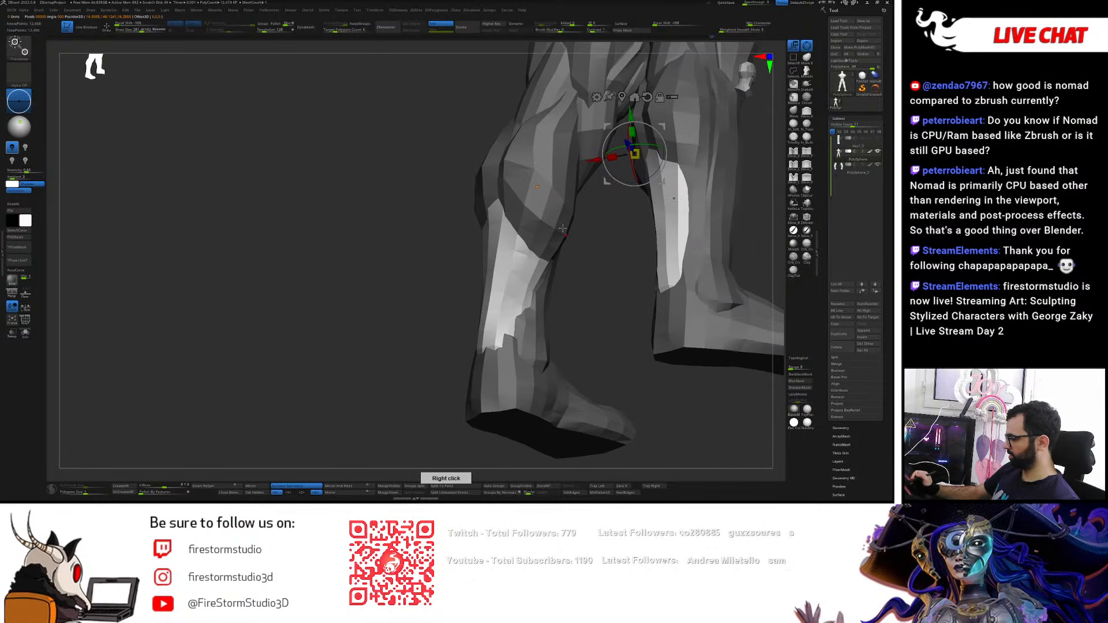
{"action": "right_click_drag", "start_coordinate": [521, 307], "coordinate": [583, 238]}
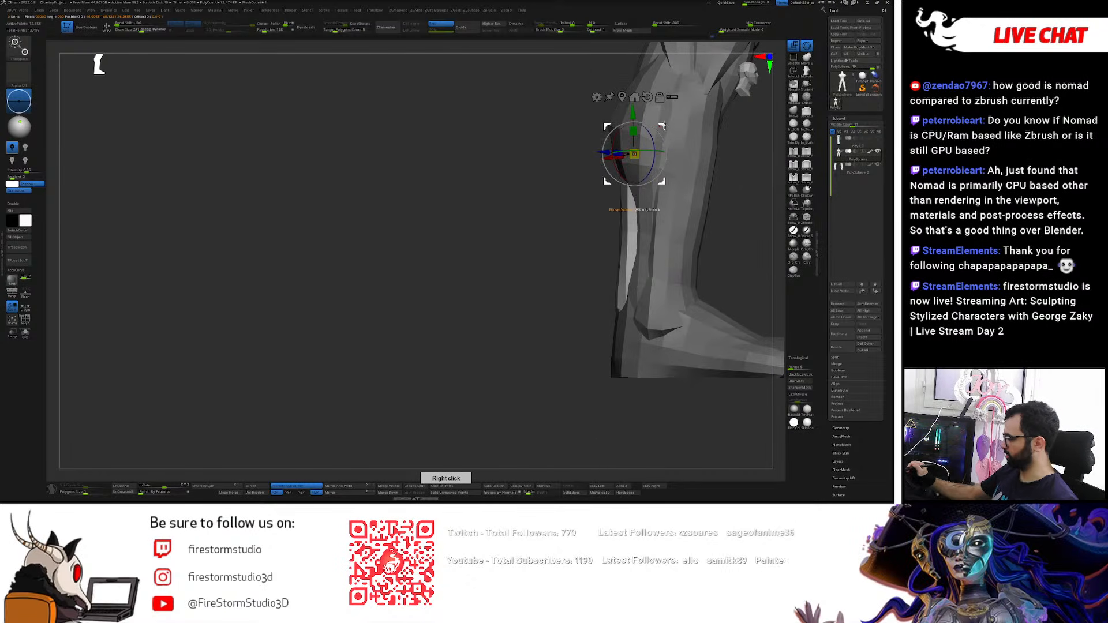
{"action": "right_click_drag", "start_coordinate": [635, 209], "coordinate": [564, 188]}
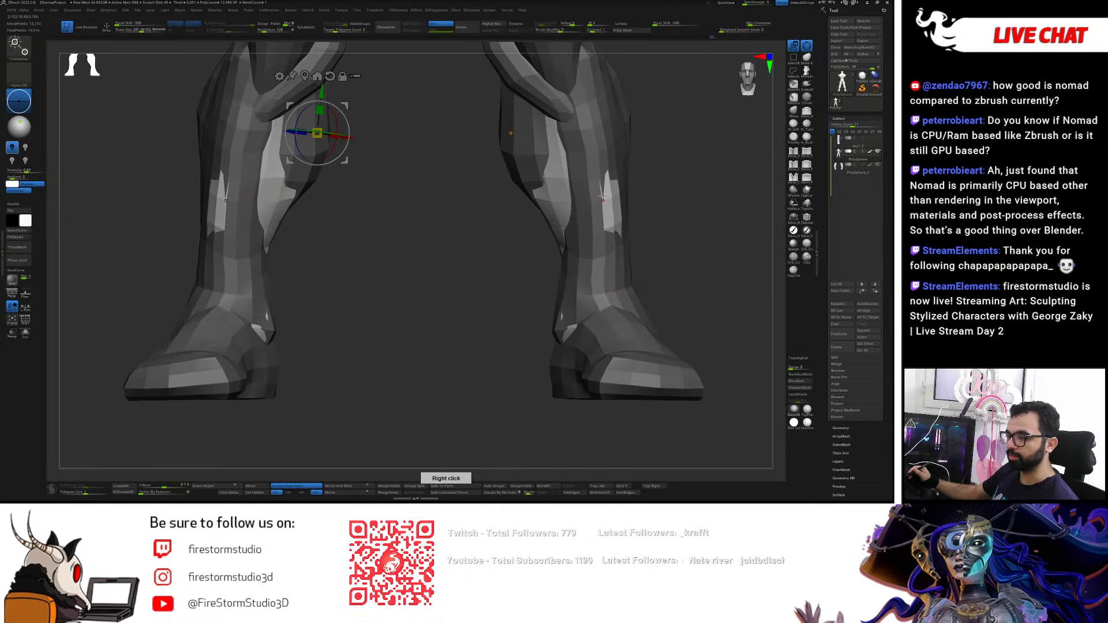
{"action": "key", "text": "q"}
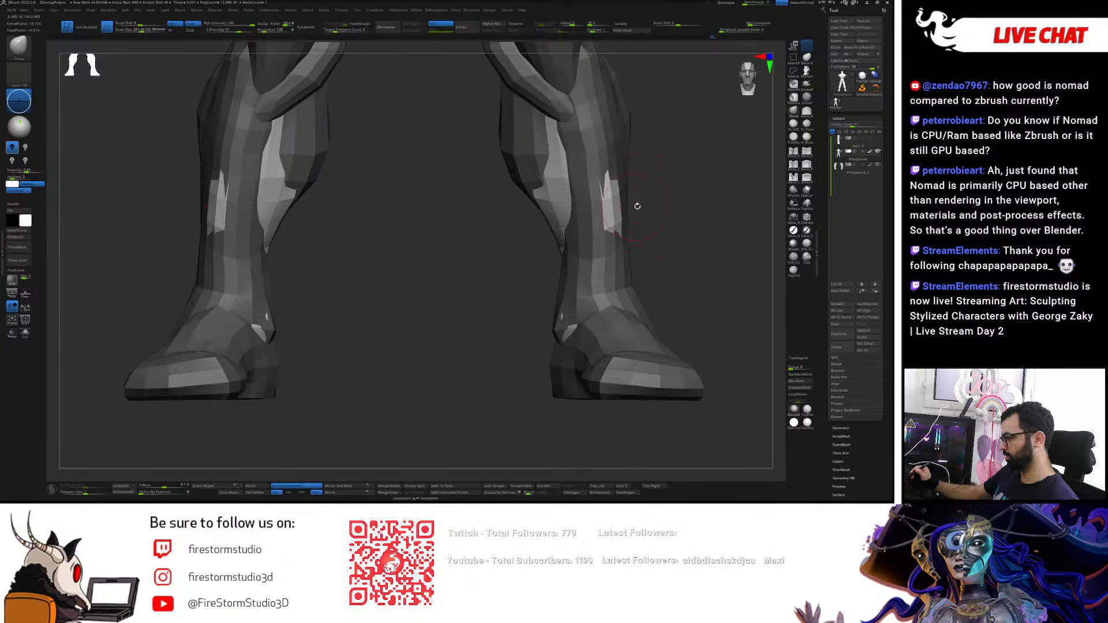
{"action": "left_click_drag", "start_coordinate": [629, 217], "coordinate": [615, 199]}
{"action": "mouse_move", "coordinate": [583, 213]}
{"action": "right_mouse_down", "text": "shift"}
{"action": "mouse_move", "coordinate": [628, 191]}
{"action": "mouse_move", "coordinate": [591, 318]}
{"action": "right_mouse_up", "text": "shift"}
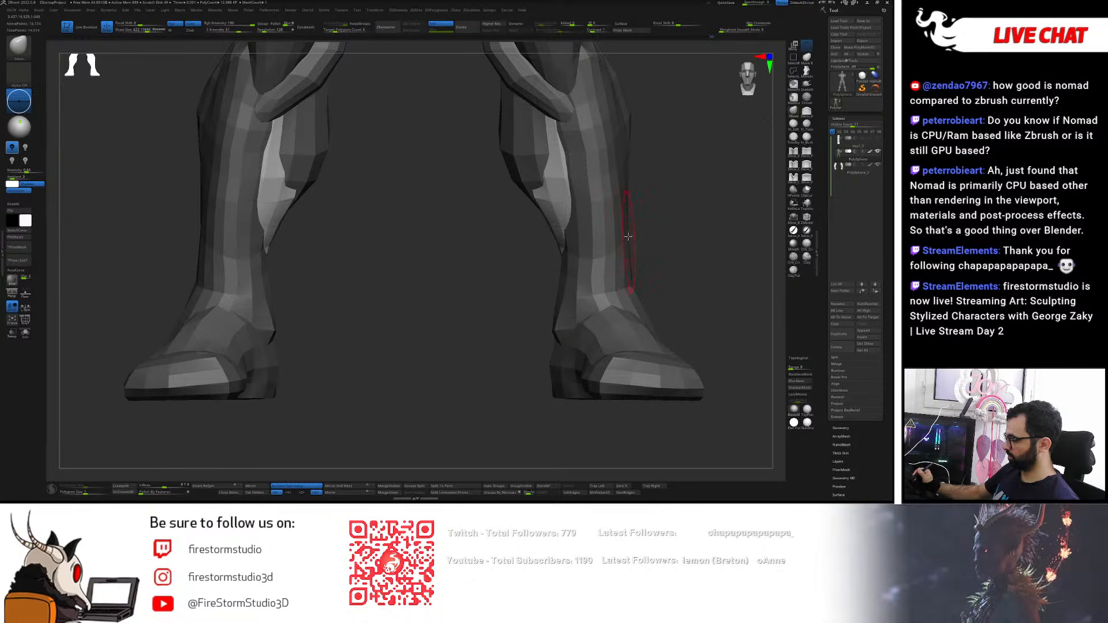
- Pull the front edge of the inner lower calf backward with the Move brush and undo the last stroke
{"action": "mouse_move", "coordinate": [596, 232]}
{"action": "right_mouse_down"}
{"action": "mouse_move", "coordinate": [569, 235]}
{"action": "mouse_move", "coordinate": [600, 244]}
{"action": "right_mouse_up"}
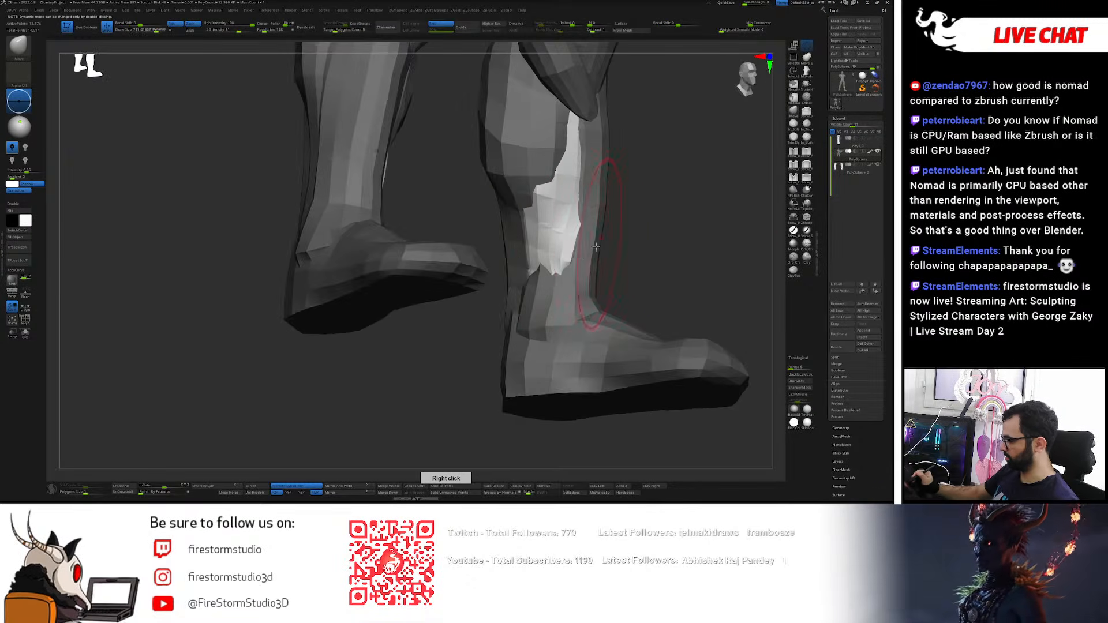
{"action": "left_click_drag", "start_coordinate": [598, 245], "coordinate": [566, 248]}
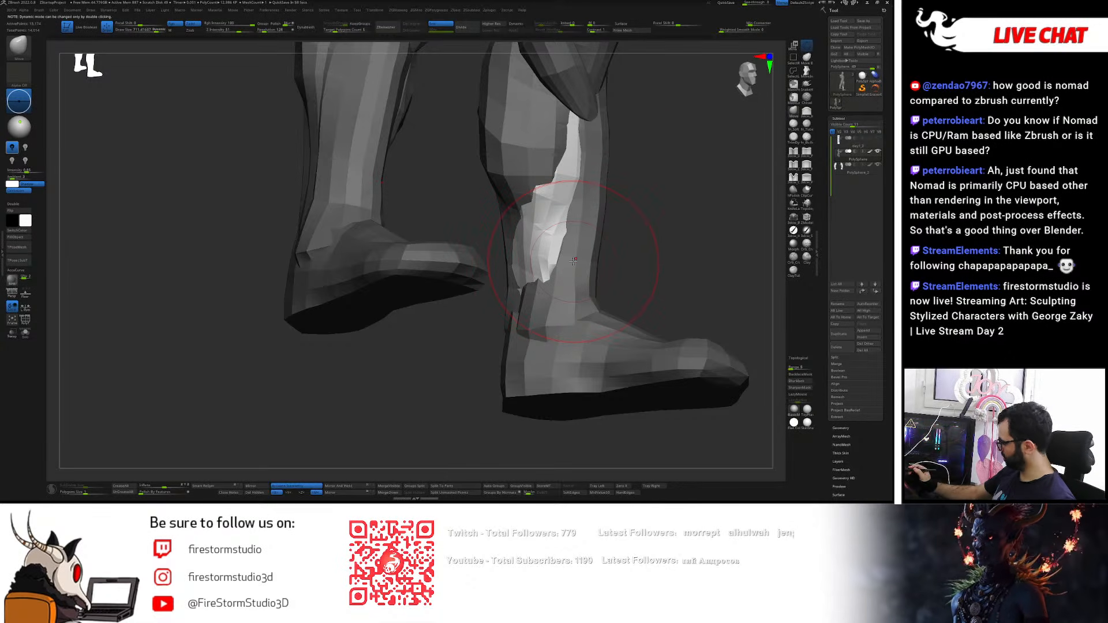
{"action": "key", "text": "s"}
{"action": "left_click_drag", "start_coordinate": [579, 126], "coordinate": [577, 126]}
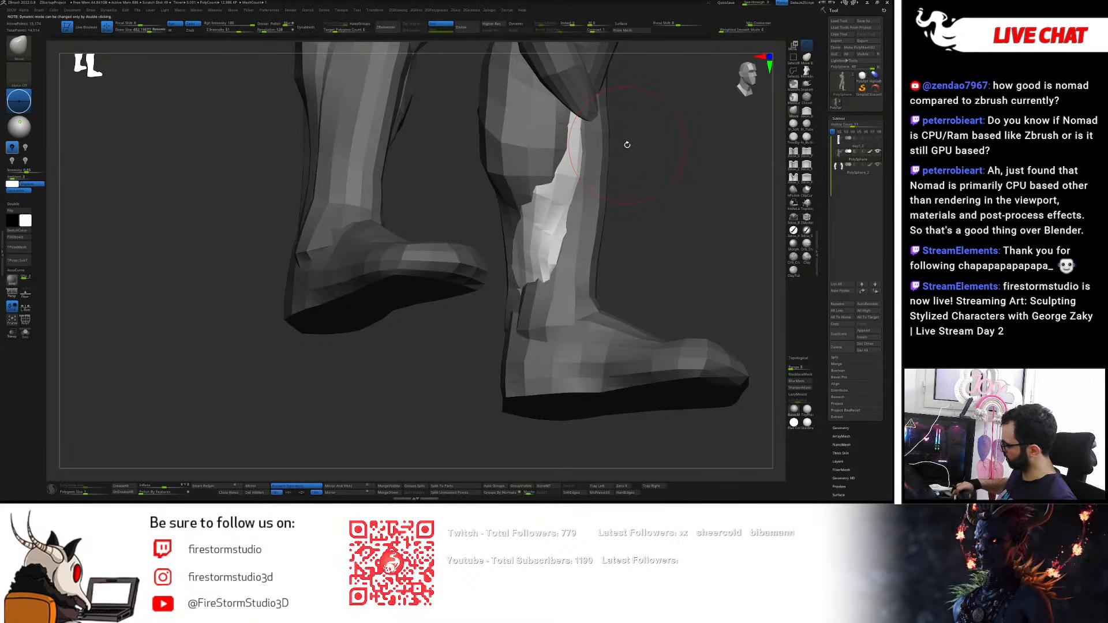
{"action": "left_click_drag", "start_coordinate": [672, 144], "coordinate": [563, 150]}
{"action": "key", "text": "ctrl+z"}
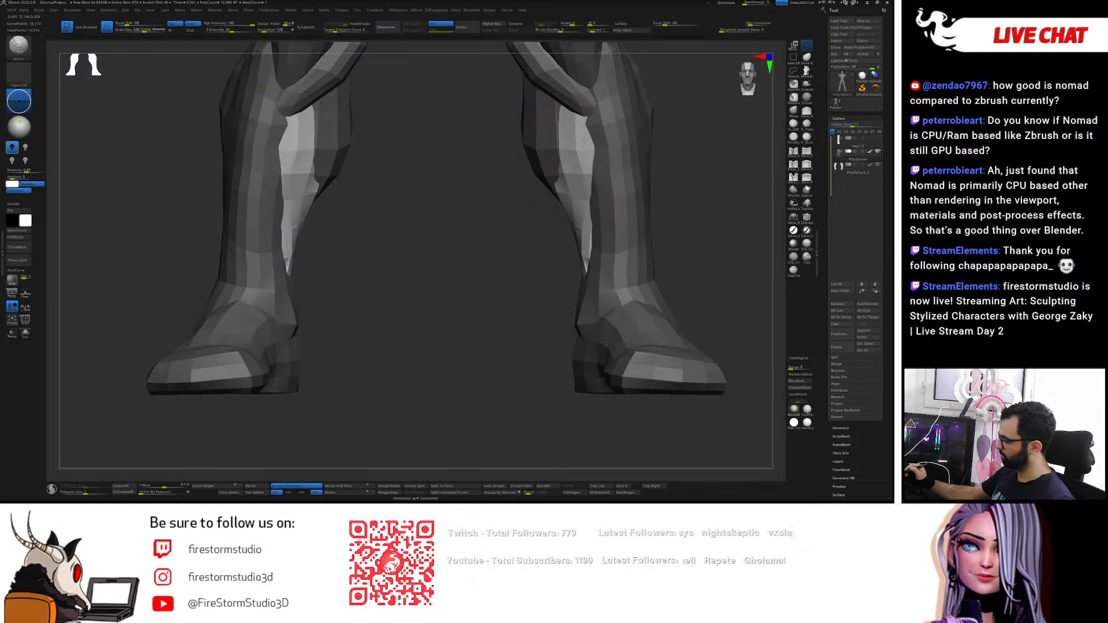
- Adjust the lower end of the unmasked inner calf strip just above the ankle
{"action": "right_click_drag", "start_coordinate": [581, 229], "coordinate": [559, 242]}
{"action": "left_click_drag", "start_coordinate": [559, 234], "coordinate": [554, 255]}
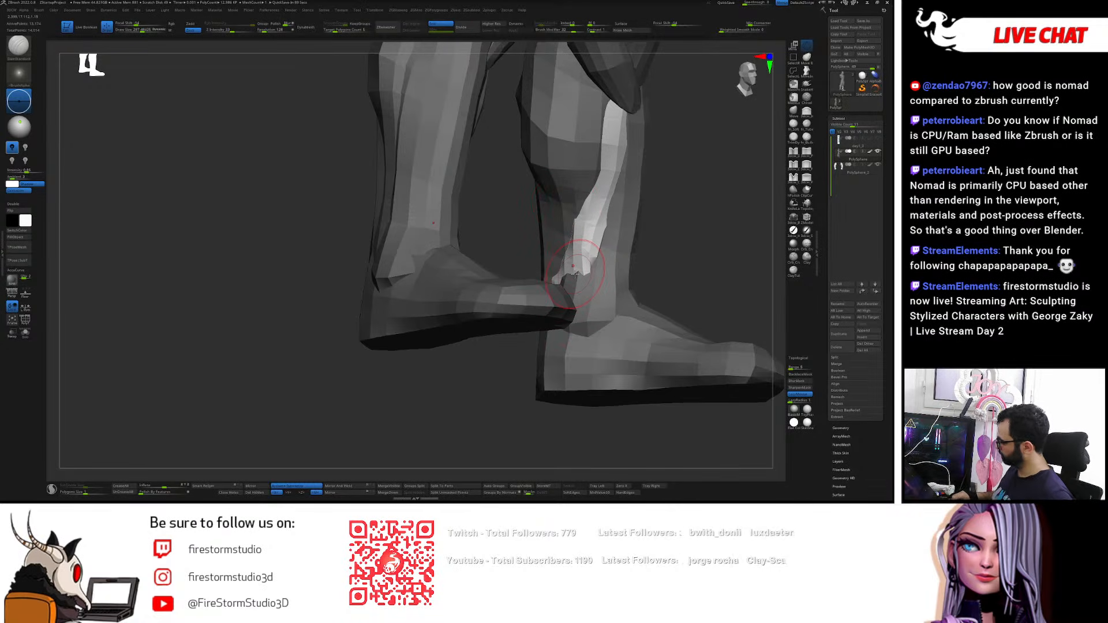
{"action": "right_click_drag", "start_coordinate": [575, 275], "coordinate": [583, 259]}
{"action": "key", "text": "w"}
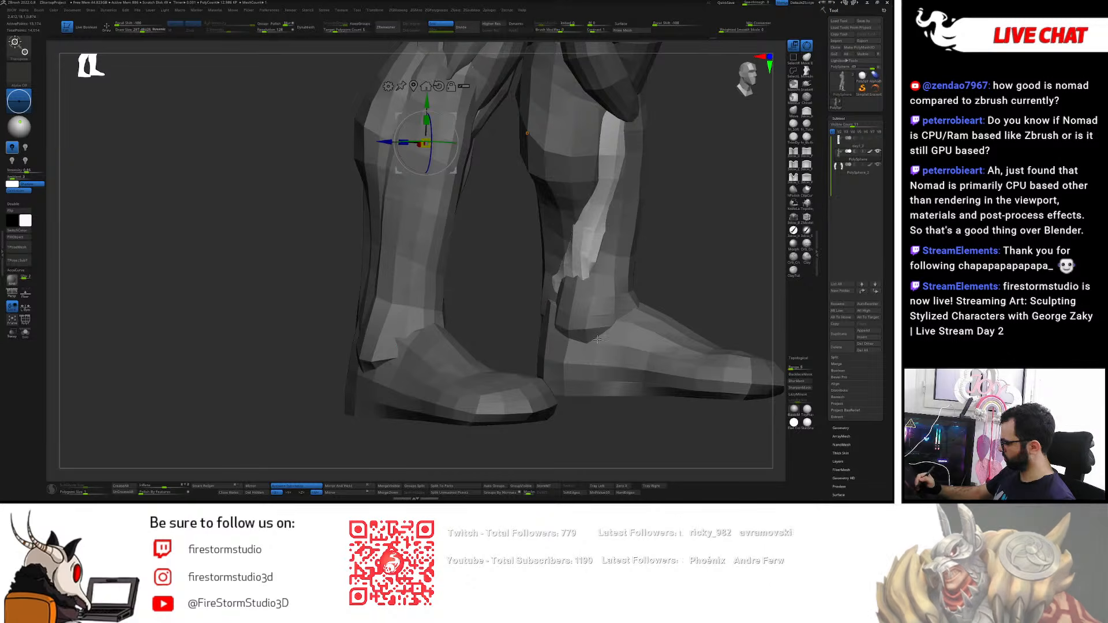
{"action": "right_click_drag", "start_coordinate": [573, 327], "coordinate": [582, 280]}
{"action": "key", "text": "q"}
{"action": "left_click_drag", "start_coordinate": [575, 292], "coordinate": [572, 307]}
- Shape the inner strip's tip around the ankle at varying brush sizes and smooth it
{"action": "right_click_drag", "start_coordinate": [508, 300], "coordinate": [606, 296]}
{"action": "right_click_drag", "start_coordinate": [389, 305], "coordinate": [367, 307], "text": "ctrl"}
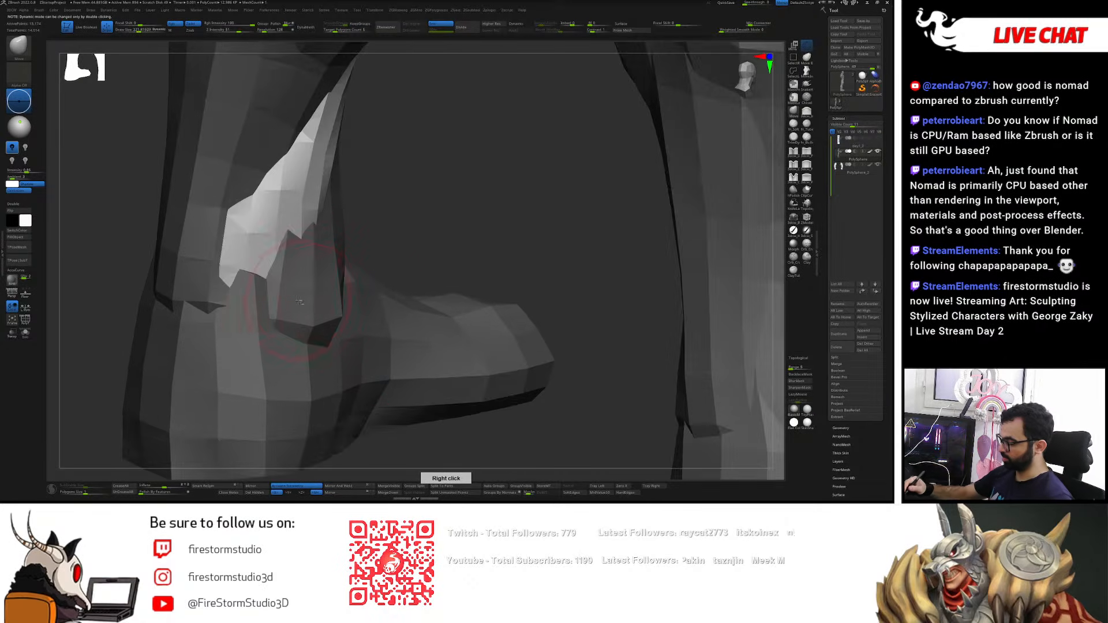
{"action": "right_click_drag", "start_coordinate": [297, 300], "coordinate": [335, 236]}
{"action": "left_click_drag", "start_coordinate": [338, 289], "coordinate": [343, 306]}
{"action": "key", "text": "bracketright"}
{"action": "mouse_move", "coordinate": [265, 335]}
{"action": "right_mouse_down"}
{"action": "mouse_move", "coordinate": [355, 344]}
{"action": "mouse_move", "coordinate": [314, 346]}
{"action": "right_mouse_up"}
{"action": "key", "text": "bracketleft"}
{"action": "left_click_drag", "start_coordinate": [330, 344], "coordinate": [333, 325]}
{"action": "right_click_drag", "start_coordinate": [346, 323], "coordinate": [404, 288]}
{"action": "mouse_move", "coordinate": [334, 317]}
{"action": "left_mouse_down", "text": "shift"}
{"action": "mouse_move", "coordinate": [335, 238]}
{"action": "mouse_move", "coordinate": [341, 271]}
{"action": "mouse_move", "coordinate": [332, 254]}
{"action": "left_mouse_up", "text": "shift"}
- Refine the inner strip's contour along the lower leg with short strokes and smooth it
{"action": "right_click_drag", "start_coordinate": [306, 231], "coordinate": [361, 207]}
{"action": "left_click_drag", "start_coordinate": [350, 206], "coordinate": [363, 203]}
{"action": "right_click_drag", "start_coordinate": [365, 203], "coordinate": [329, 202]}
{"action": "key", "text": "bracketright"}
{"action": "mouse_move", "coordinate": [354, 209]}
{"action": "left_mouse_down"}
{"action": "mouse_move", "coordinate": [336, 190]}
{"action": "mouse_move", "coordinate": [369, 191]}
{"action": "left_mouse_up"}
{"action": "right_click_drag", "start_coordinate": [360, 187], "coordinate": [410, 178]}
{"action": "left_click_drag", "start_coordinate": [410, 178], "coordinate": [408, 190], "text": "shift"}
{"action": "mouse_move", "coordinate": [407, 188]}
{"action": "right_mouse_down", "text": "ctrl"}
{"action": "mouse_move", "coordinate": [398, 127]}
{"action": "mouse_move", "coordinate": [421, 99]}
{"action": "right_mouse_up", "text": "ctrl"}
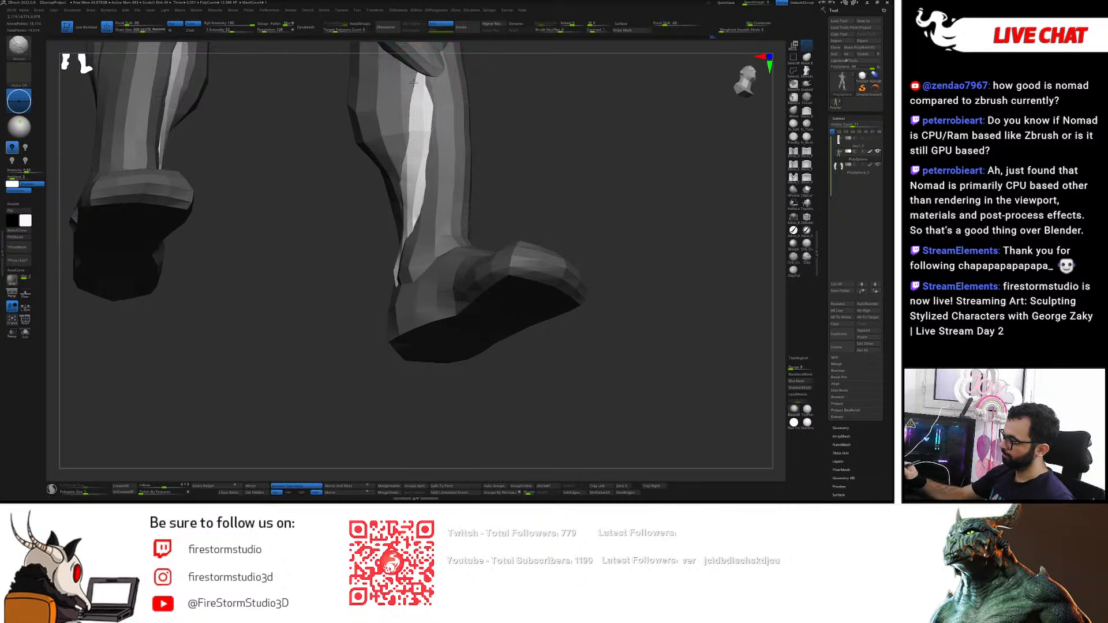
{"action": "right_click_drag", "start_coordinate": [418, 76], "coordinate": [412, 162], "text": "shift"}
{"action": "right_click_drag", "start_coordinate": [422, 225], "coordinate": [494, 207]}
{"action": "left_click_drag", "start_coordinate": [483, 219], "coordinate": [478, 220]}
{"action": "right_click_drag", "start_coordinate": [517, 215], "coordinate": [629, 180]}
{"action": "right_click_drag", "start_coordinate": [612, 221], "coordinate": [566, 222], "text": "alt"}
- Turn on the polyframe, isolate the inner lower-leg muscle, split it with Auto Groups and hide the stray piece on one leg
{"action": "key", "text": "shift+f"}
{"action": "left_click", "coordinate": [451, 174], "text": "ctrl+shift"}
{"action": "left_click", "coordinate": [448, 179], "text": "ctrl+shift"}
{"action": "key", "text": "ctrl+z"}
{"action": "right_click_drag", "start_coordinate": [595, 181], "coordinate": [472, 306], "text": "alt"}
{"action": "left_click", "coordinate": [494, 486]}
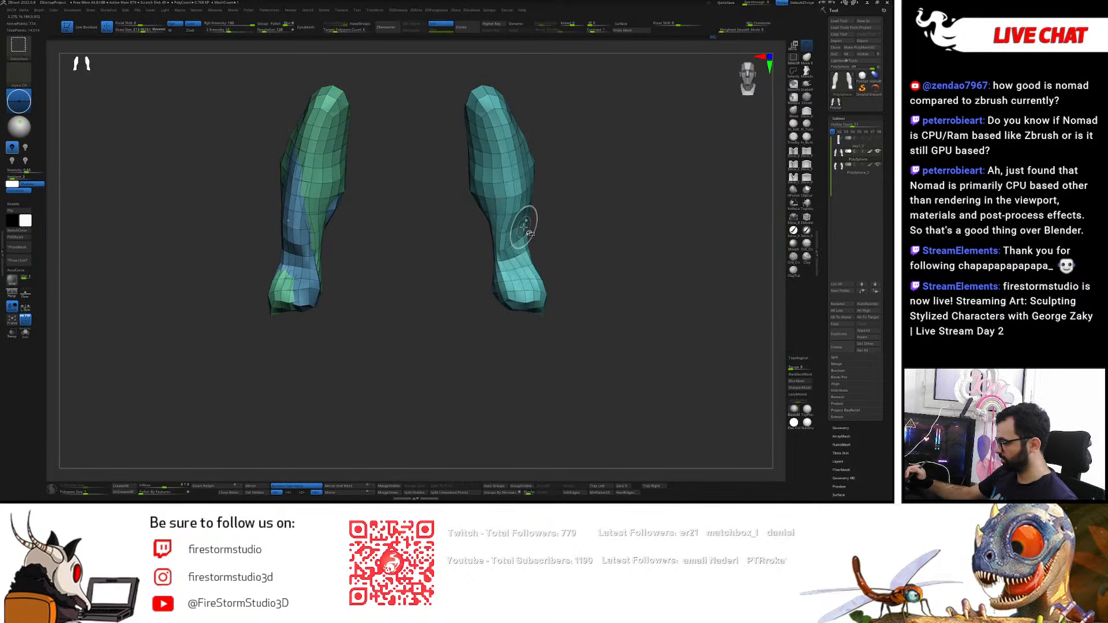
{"action": "left_click", "coordinate": [298, 249], "text": "ctrl+shift"}
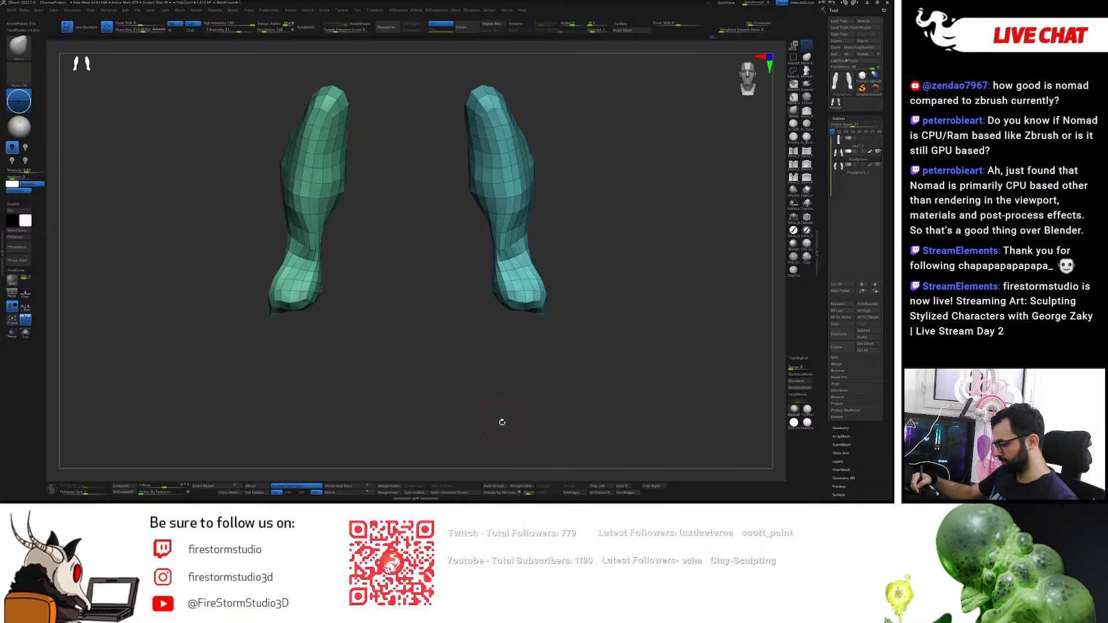
{"action": "left_click", "coordinate": [586, 254], "text": "ctrl+shift"}
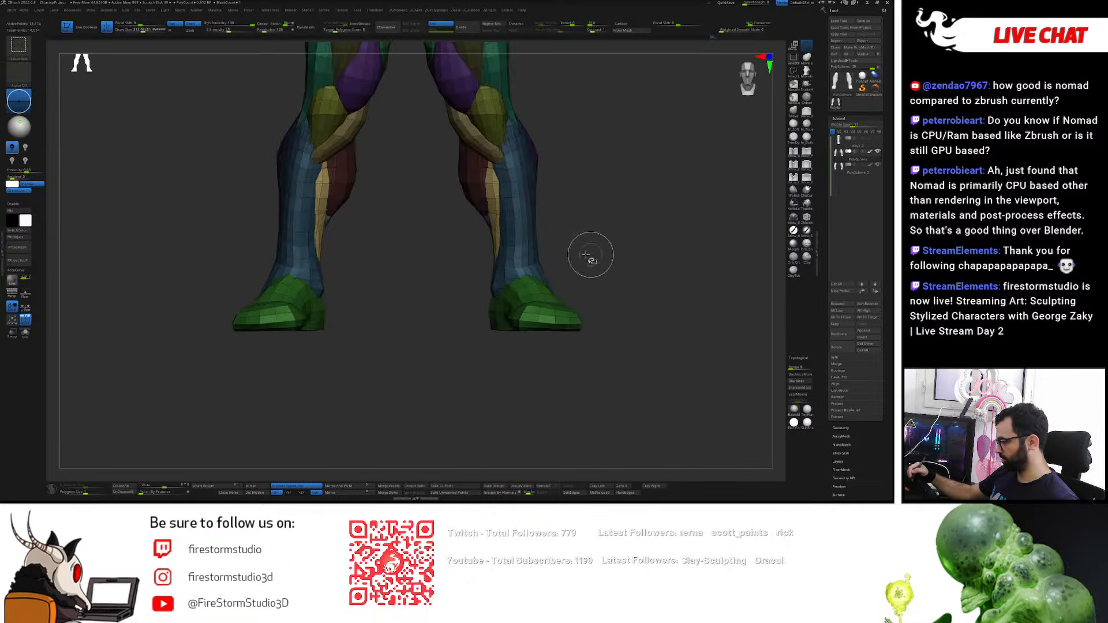
- Isolate and hide the inner lower-leg pieces in turn to check for overlapping geometry on both legs
{"action": "left_click", "coordinate": [495, 231], "text": "ctrl+shift"}
{"action": "left_click", "coordinate": [496, 237], "text": "ctrl+shift"}
{"action": "key", "text": "ctrl+z"}
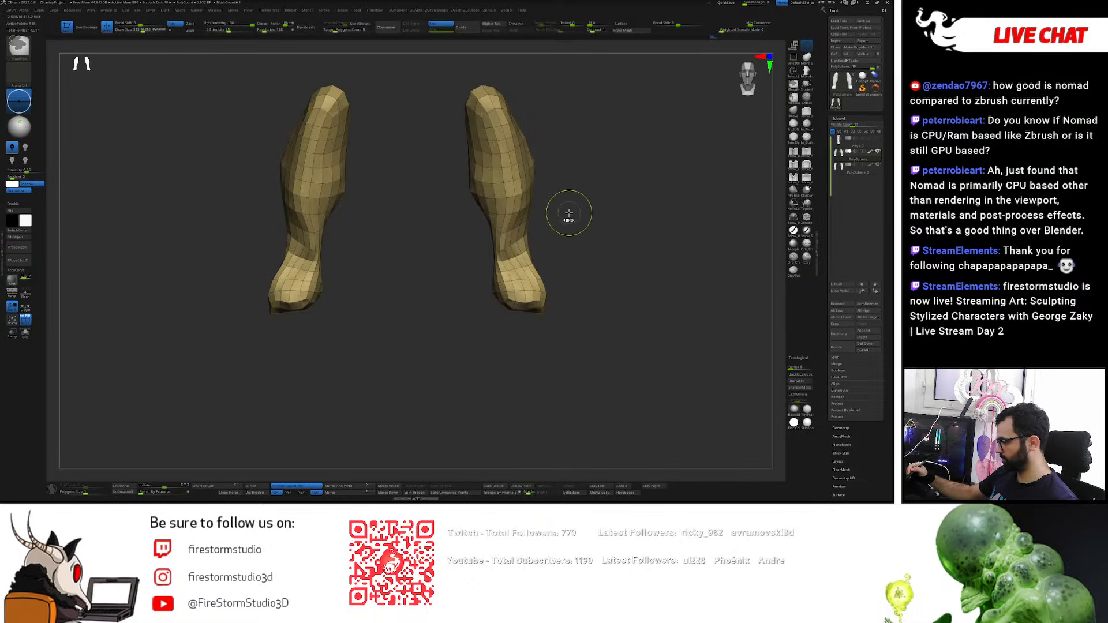
{"action": "left_click", "coordinate": [545, 225], "text": "ctrl+shift"}
{"action": "left_click", "coordinate": [500, 234], "text": "ctrl+shift"}
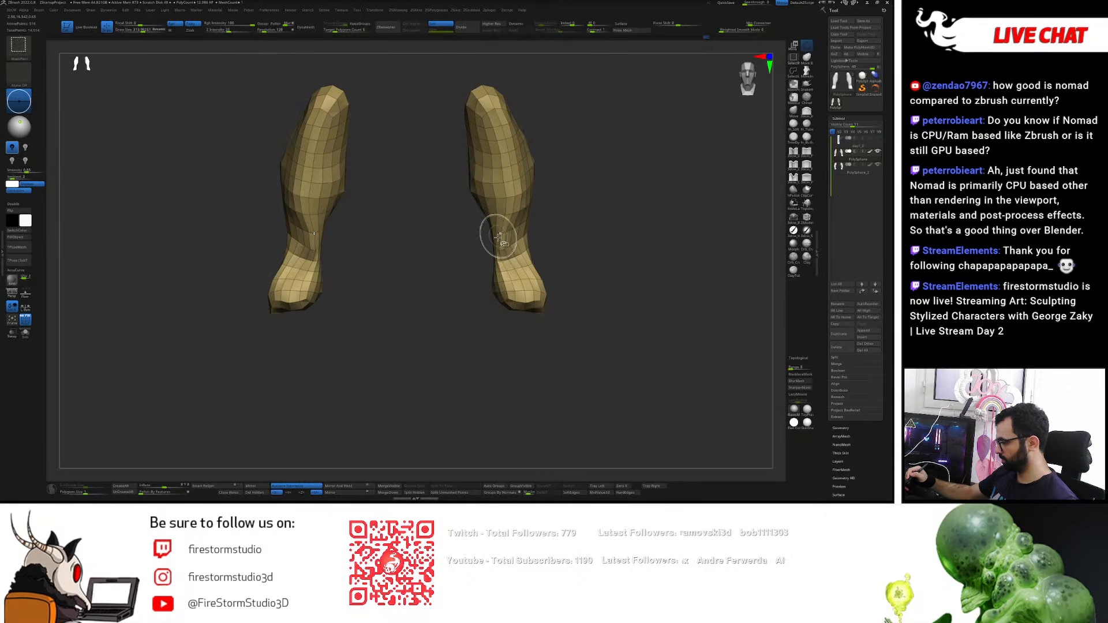
{"action": "left_click", "coordinate": [496, 234], "text": "ctrl+shift"}
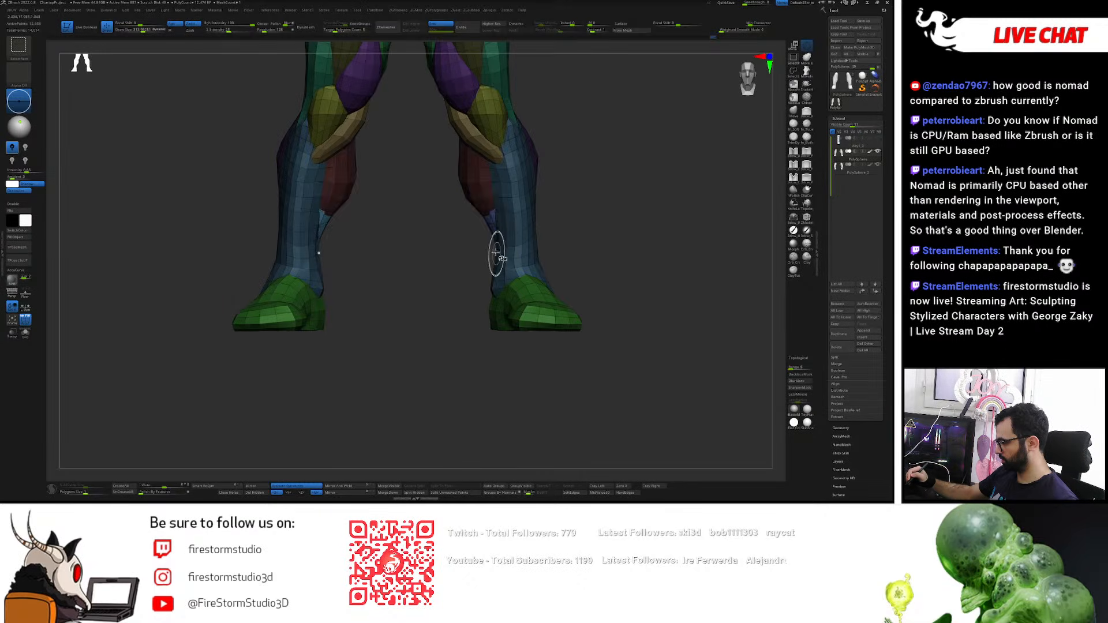
{"action": "left_click", "coordinate": [337, 222], "text": "ctrl+shift"}
{"action": "double_click", "coordinate": [325, 228], "text": "ctrl+shift"}
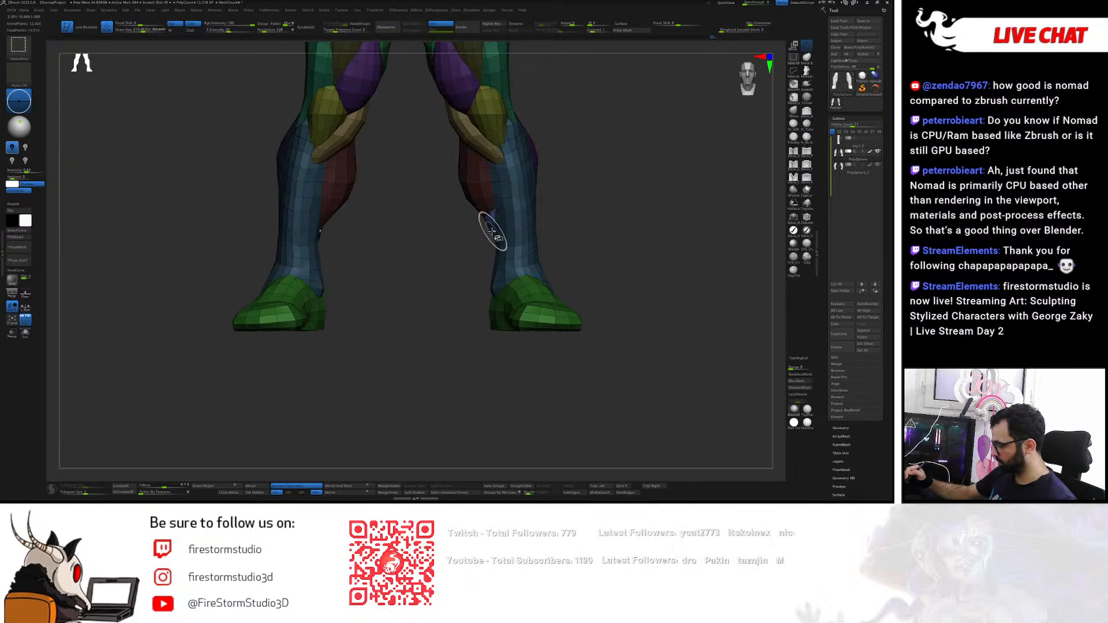
{"action": "left_click", "coordinate": [586, 206], "text": "ctrl+shift"}
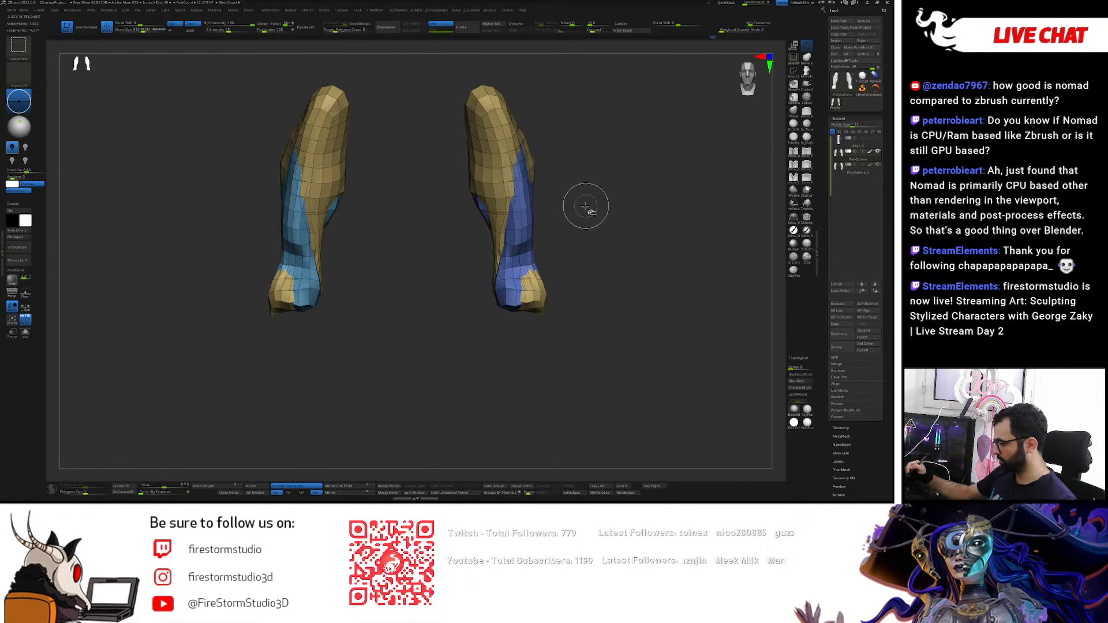
- Isolate the blue lower-leg pieces on both legs, merge them into one polygroup and show the whole mesh again
{"action": "left_click", "coordinate": [522, 217], "text": "ctrl+shift"}
{"action": "key", "text": "ctrl+z"}
{"action": "key", "text": "ctrl+z"}
{"action": "key", "text": "ctrl+shift+z"}
{"action": "key", "text": "ctrl+z"}
{"action": "key", "text": "ctrl+shift+z"}
{"action": "key", "text": "ctrl+z"}
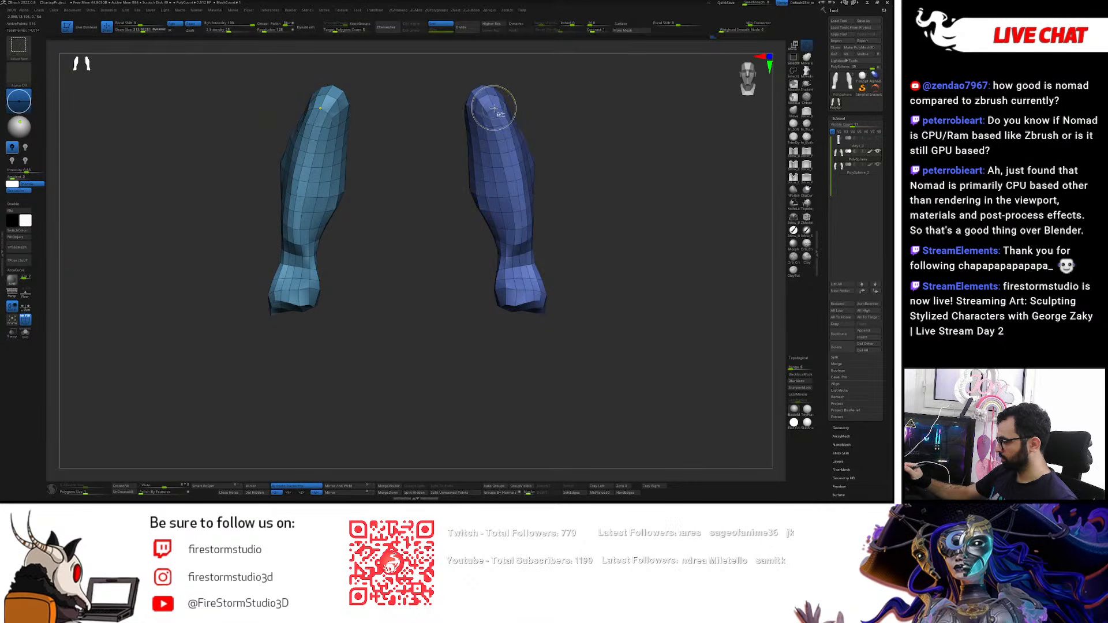
{"action": "key", "text": "ctrl+w"}
{"action": "left_click", "coordinate": [596, 119], "text": "ctrl+shift"}
- Isolate the inner lower-leg muscle, smooth it, and restore the full leg view without the polyframe
{"action": "right_click_drag", "start_coordinate": [563, 147], "coordinate": [488, 249], "text": "ctrl"}
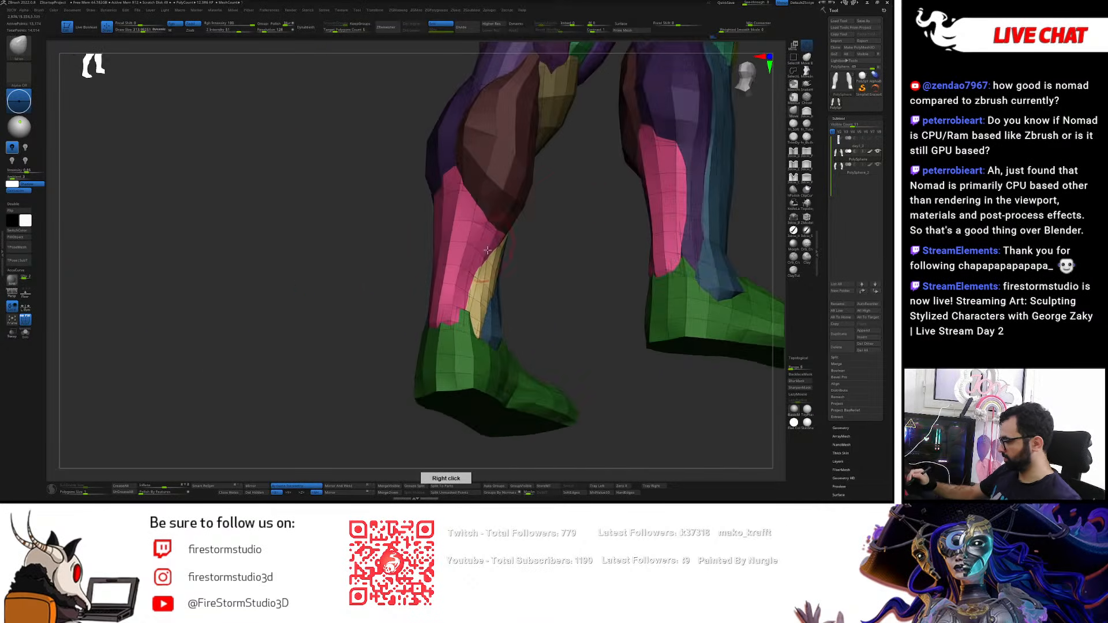
{"action": "left_click", "coordinate": [489, 290], "text": "ctrl+shift"}
{"action": "mouse_move", "coordinate": [440, 315]}
{"action": "left_mouse_down", "text": "shift"}
{"action": "mouse_move", "coordinate": [441, 248]}
{"action": "mouse_move", "coordinate": [483, 107]}
{"action": "mouse_move", "coordinate": [456, 156]}
{"action": "mouse_move", "coordinate": [476, 115]}
{"action": "mouse_move", "coordinate": [459, 179]}
{"action": "mouse_move", "coordinate": [486, 127]}
{"action": "mouse_move", "coordinate": [450, 210]}
{"action": "left_mouse_up", "text": "shift"}
{"action": "mouse_move", "coordinate": [488, 239]}
{"action": "right_mouse_down"}
{"action": "mouse_move", "coordinate": [566, 248]}
{"action": "mouse_move", "coordinate": [611, 218]}
{"action": "mouse_move", "coordinate": [586, 148]}
{"action": "mouse_move", "coordinate": [611, 240]}
{"action": "mouse_move", "coordinate": [599, 210]}
{"action": "mouse_move", "coordinate": [527, 206]}
{"action": "mouse_move", "coordinate": [499, 312]}
{"action": "mouse_move", "coordinate": [473, 259]}
{"action": "mouse_move", "coordinate": [502, 262]}
{"action": "mouse_move", "coordinate": [486, 270]}
{"action": "right_mouse_up"}
{"action": "left_click", "coordinate": [591, 216], "text": "ctrl+shift"}
{"action": "key", "text": "shift+f"}
- Carve the lower boundary of the inner calf muscle with the DamStandard brush, undoing the first stroke
{"action": "key", "text": "w"}
{"action": "key", "text": "q"}
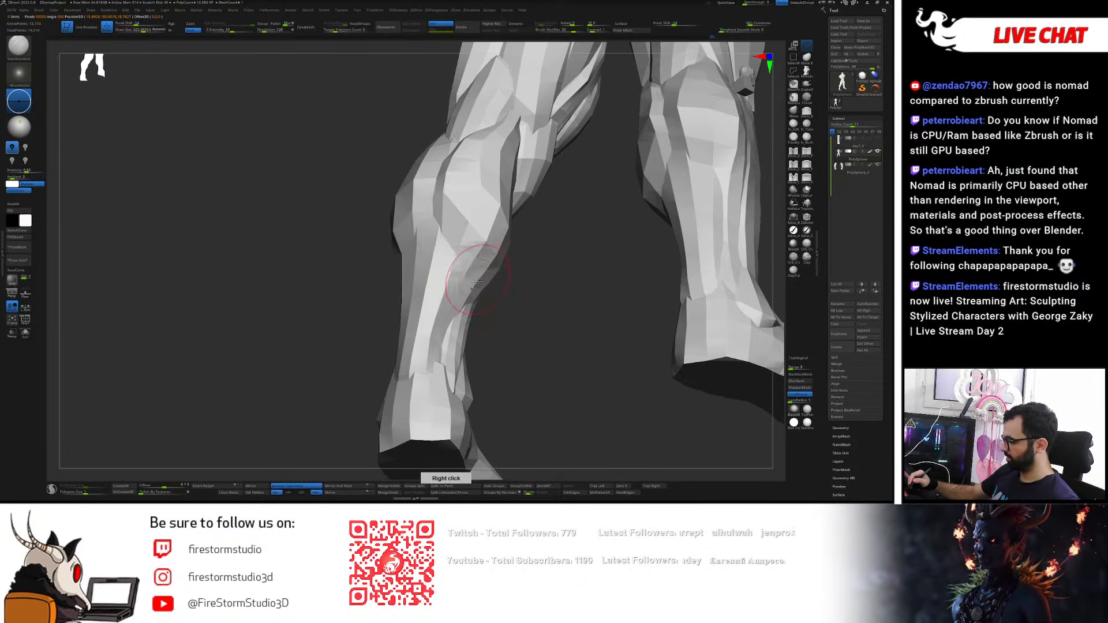
{"action": "mouse_move", "coordinate": [473, 283]}
{"action": "left_mouse_down"}
{"action": "mouse_move", "coordinate": [445, 219]}
{"action": "mouse_move", "coordinate": [483, 278]}
{"action": "left_mouse_up"}
{"action": "key", "text": "ctrl+z"}
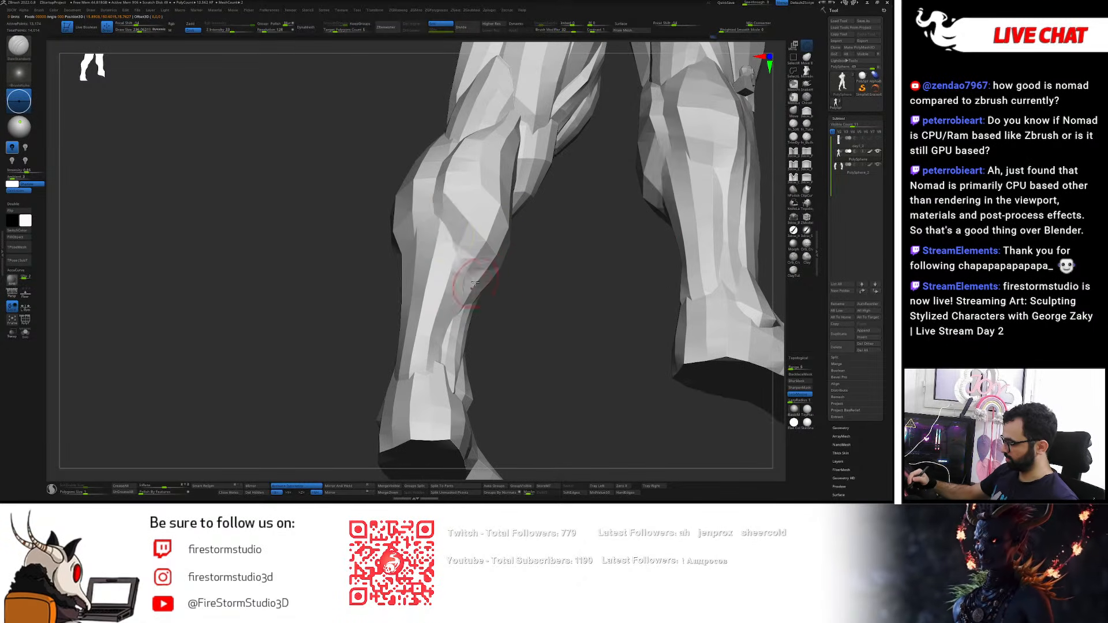
{"action": "right_click_drag", "start_coordinate": [483, 279], "coordinate": [471, 276]}
{"action": "left_click_drag", "start_coordinate": [448, 224], "coordinate": [478, 271]}
{"action": "right_click_drag", "start_coordinate": [477, 271], "coordinate": [445, 226]}
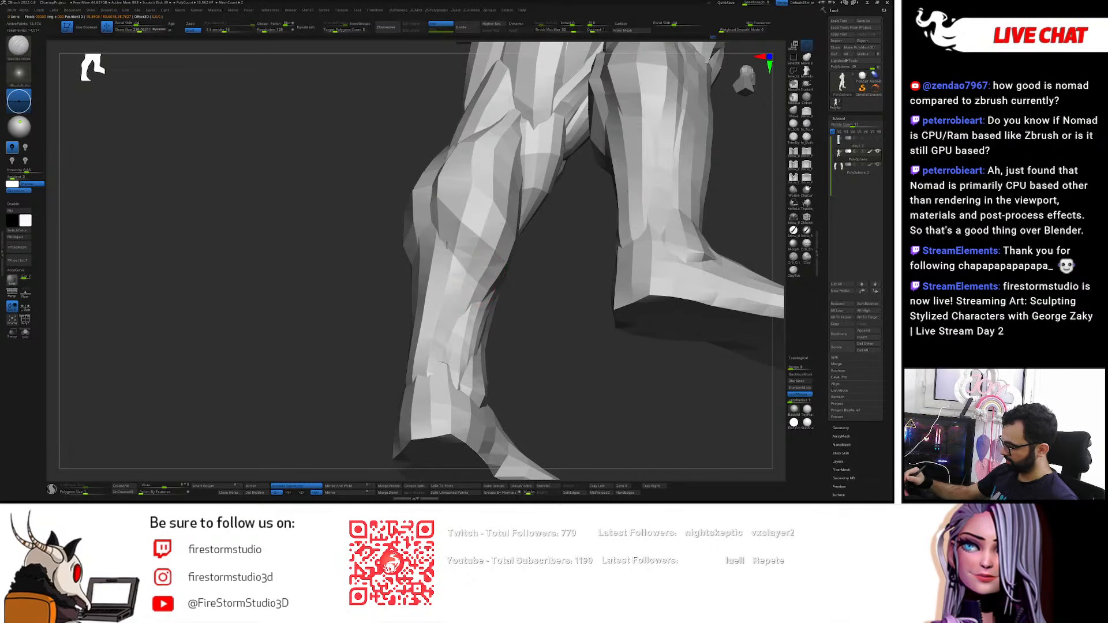
{"action": "right_click_drag", "start_coordinate": [497, 285], "coordinate": [335, 253]}
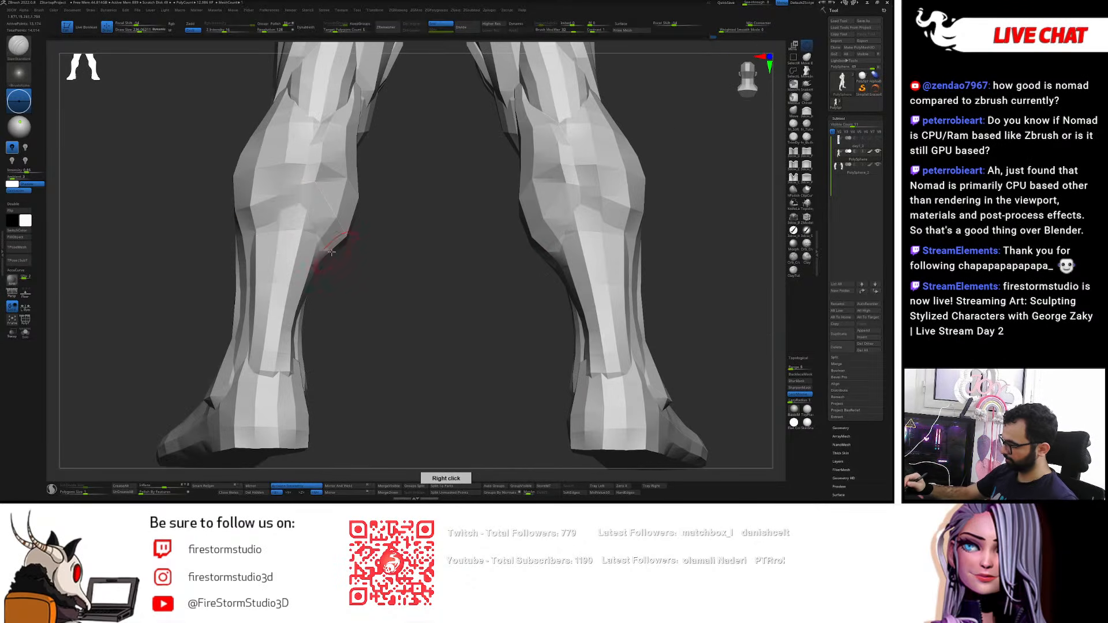
{"action": "right_click_drag", "start_coordinate": [293, 218], "coordinate": [480, 286]}
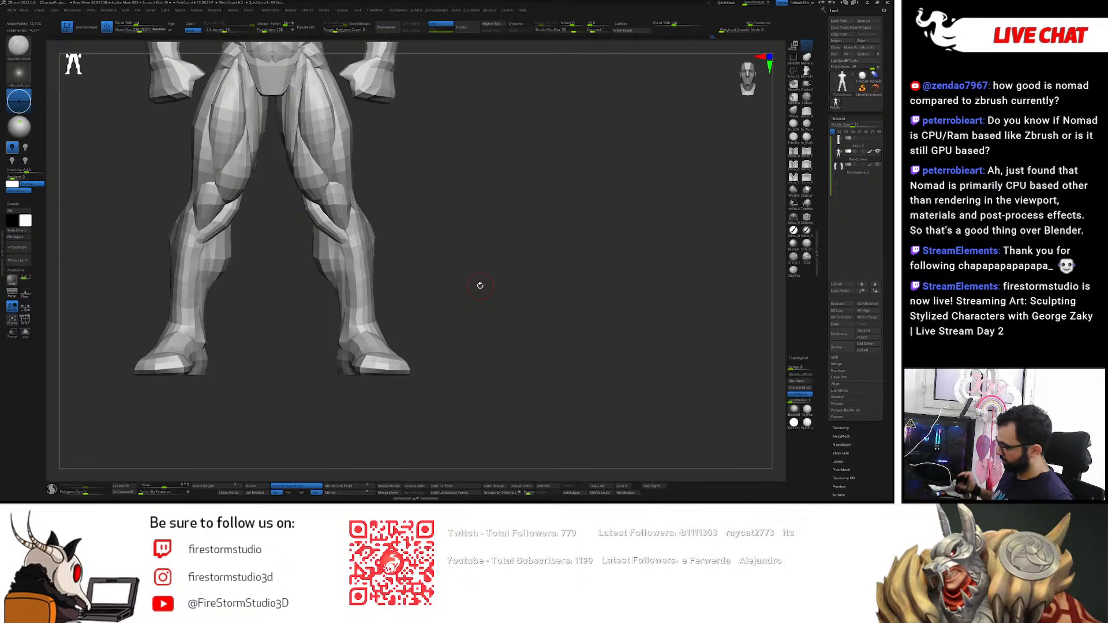
- Mask everything except the shin piece on both lower legs, undoing a trial brush edit on it
{"action": "right_click_drag", "start_coordinate": [470, 217], "coordinate": [462, 257], "text": "alt"}
{"action": "key", "text": "w"}
{"action": "left_click", "coordinate": [402, 279], "text": "ctrl"}
{"action": "mouse_move", "coordinate": [462, 256]}
{"action": "right_mouse_down"}
{"action": "mouse_move", "coordinate": [492, 245]}
{"action": "mouse_move", "coordinate": [477, 252]}
{"action": "right_mouse_up"}
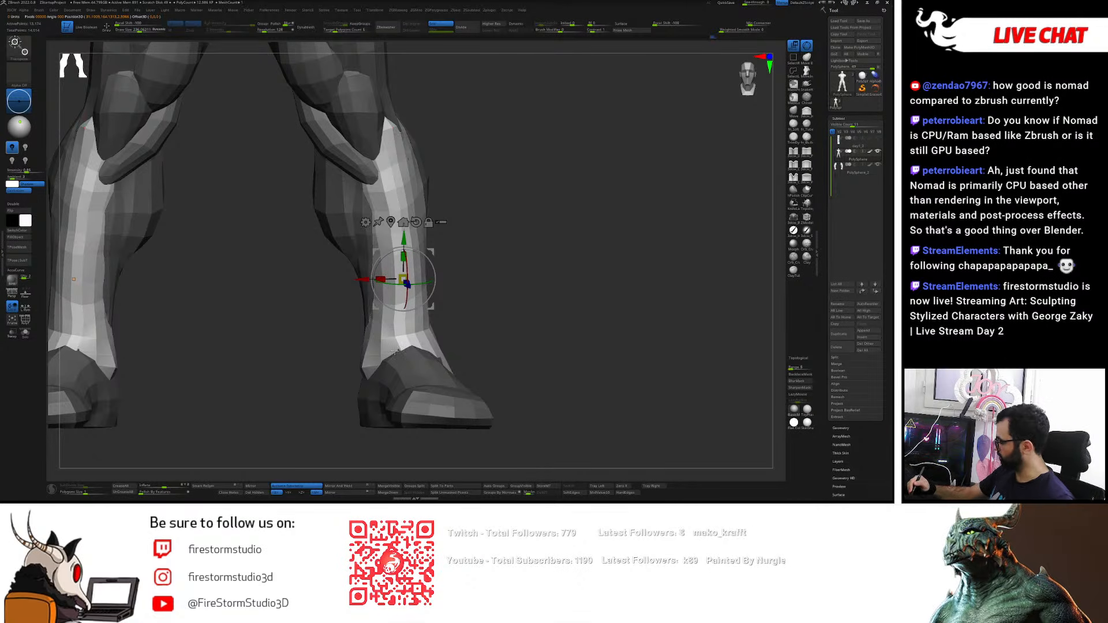
{"action": "mouse_move", "coordinate": [476, 254]}
{"action": "right_mouse_down"}
{"action": "mouse_move", "coordinate": [527, 203]}
{"action": "mouse_move", "coordinate": [502, 208]}
{"action": "right_mouse_up"}
{"action": "key", "text": "q"}
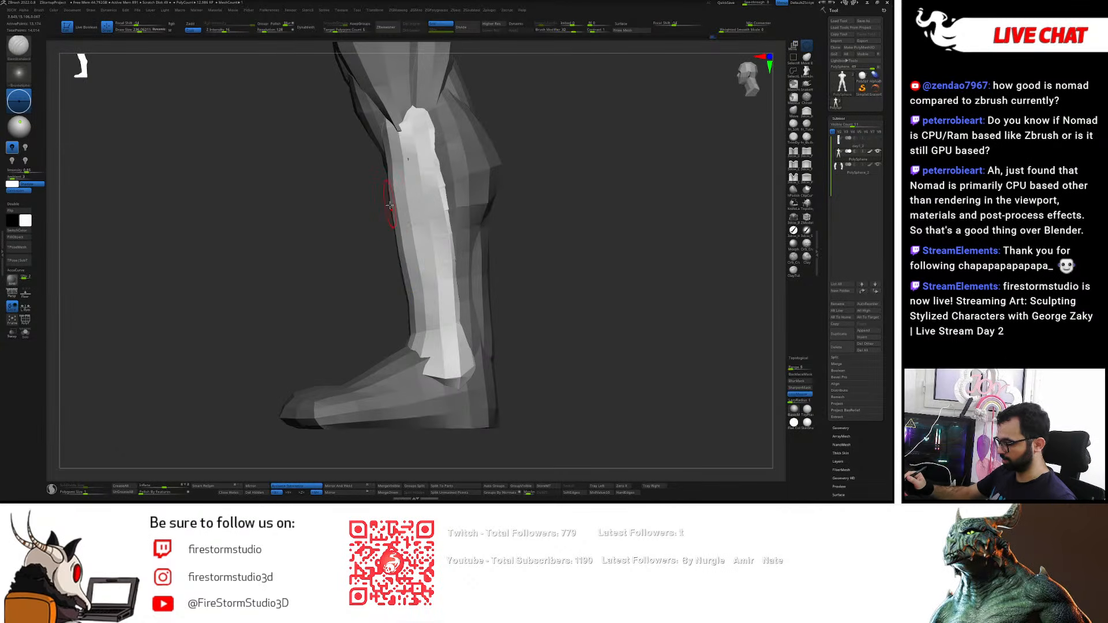
{"action": "key", "text": "ctrl+z"}
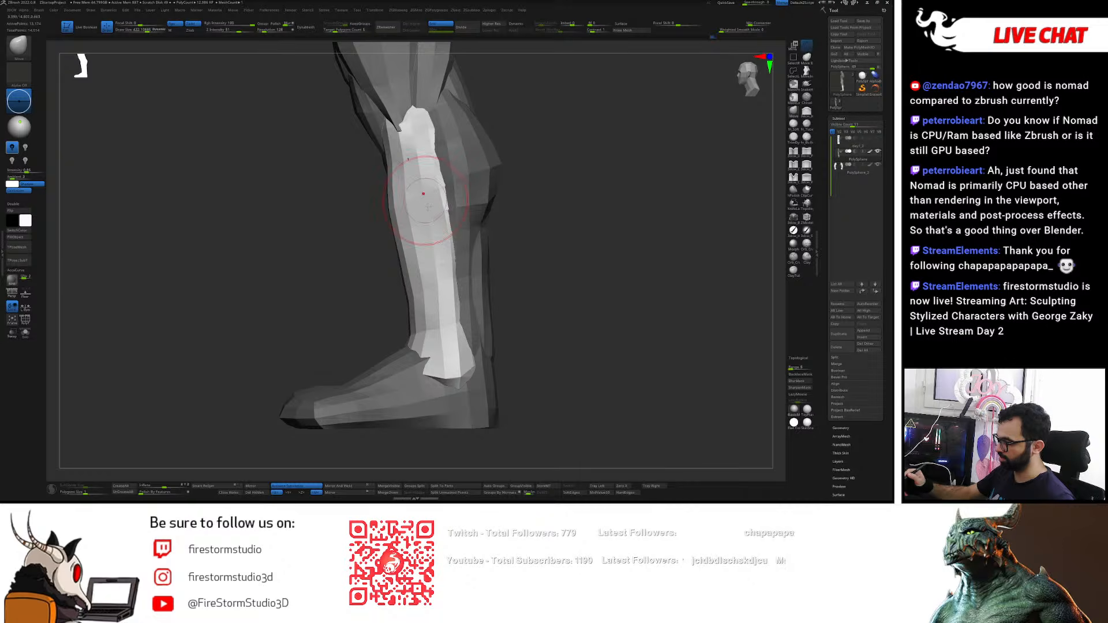
- Duplicate the shin piece slightly forward with the gizmo and assign the copy its own polygroup, displayed without wireframe lines
{"action": "key", "text": "w"}
{"action": "left_click", "coordinate": [416, 222], "text": "alt"}
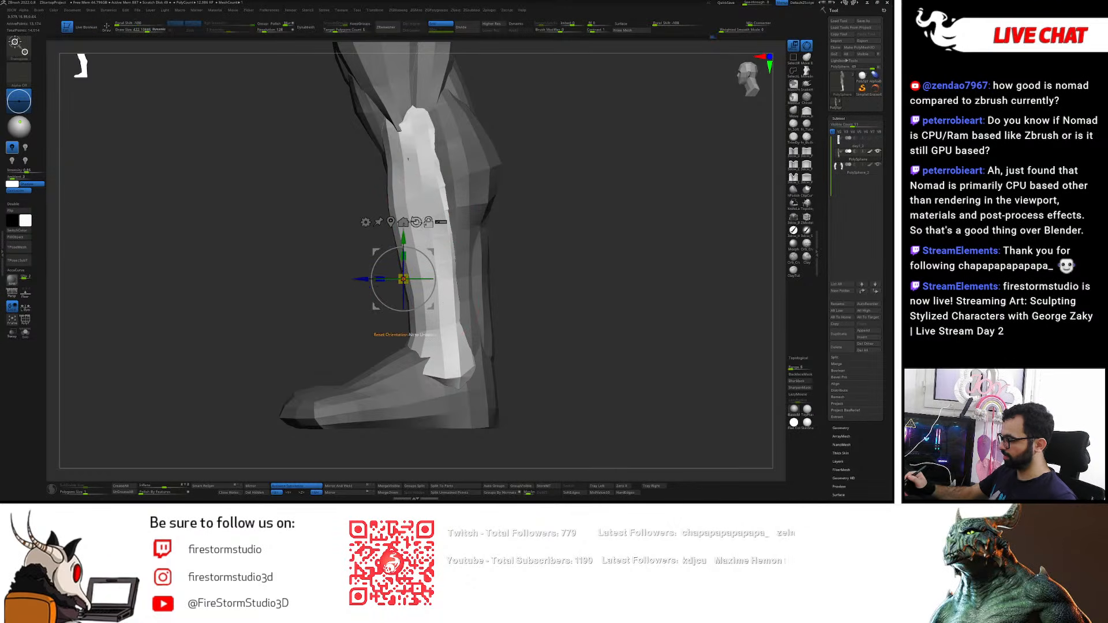
{"action": "left_click_drag", "start_coordinate": [364, 279], "coordinate": [361, 278], "text": "ctrl"}
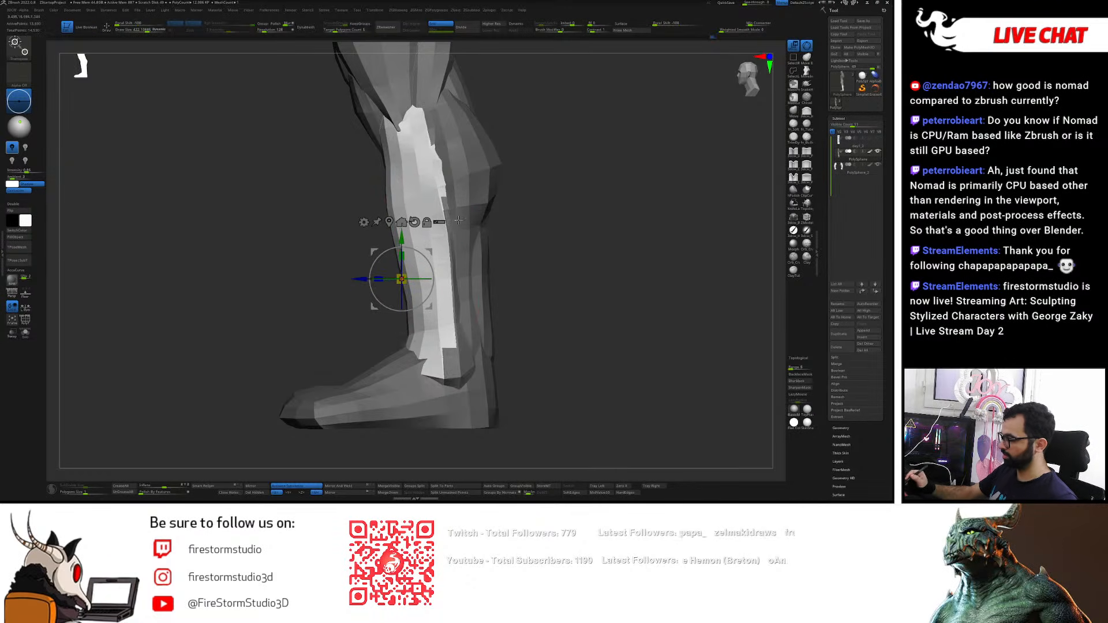
{"action": "key", "text": "shift+f"}
{"action": "left_click", "coordinate": [561, 203], "text": "ctrl"}
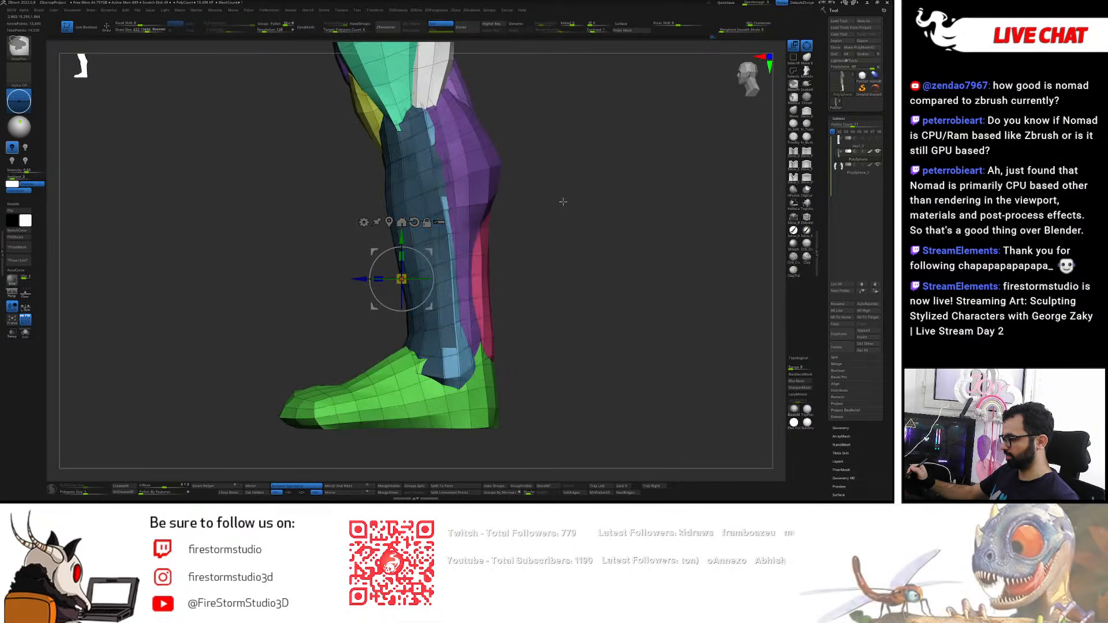
{"action": "key", "text": "ctrl+w"}
{"action": "left_click", "coordinate": [26, 319]}
{"action": "key", "text": "q"}
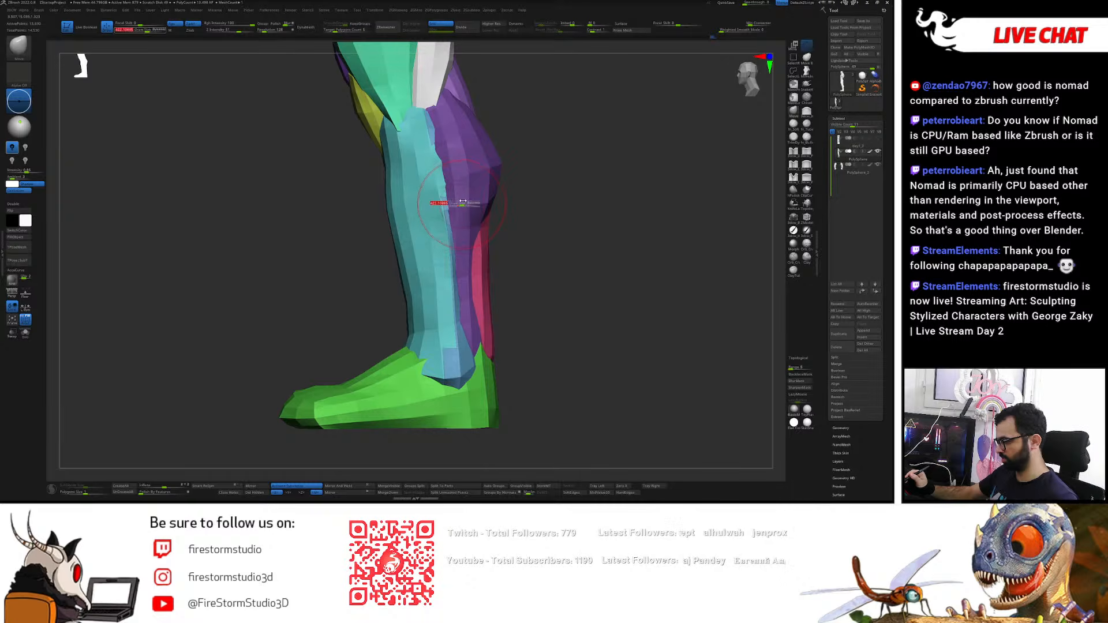
- Unmask only the teal shin copy and push its rear edge forward from knee to ankle with a larger brush
{"action": "key", "text": "bracketright"}
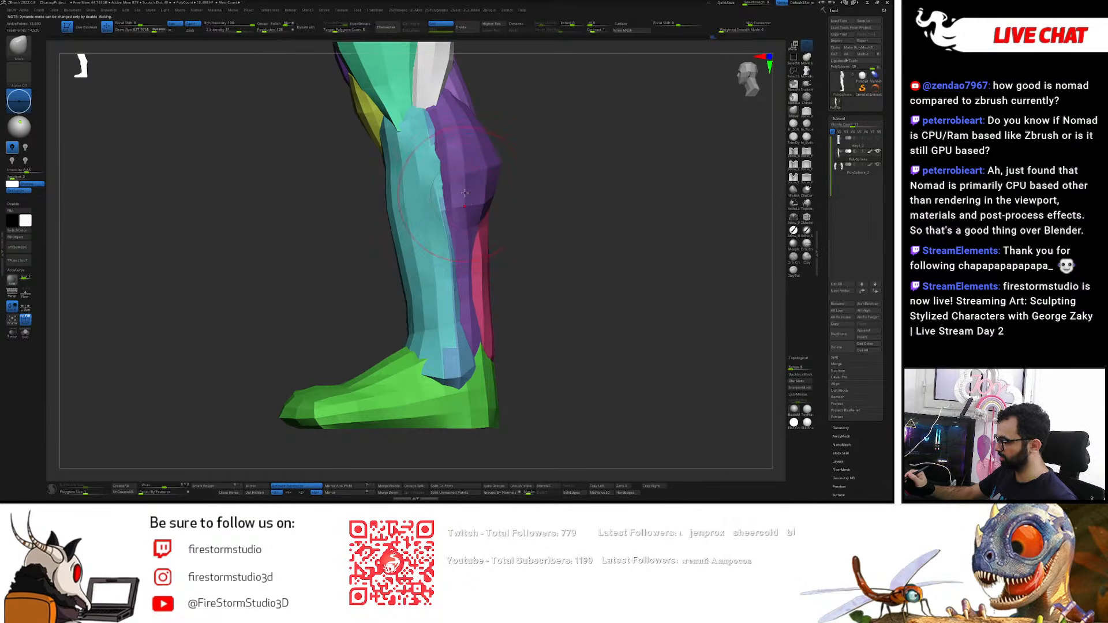
{"action": "key", "text": "w"}
{"action": "left_click", "coordinate": [410, 202], "text": "ctrl"}
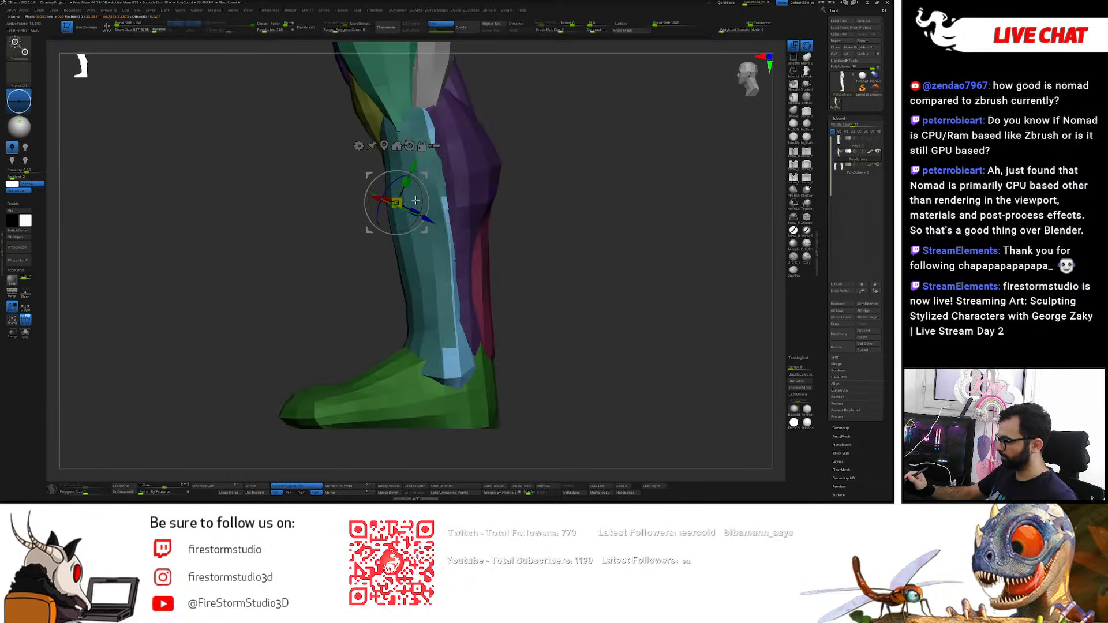
{"action": "left_click", "coordinate": [406, 300], "text": "ctrl"}
{"action": "key", "text": "q"}
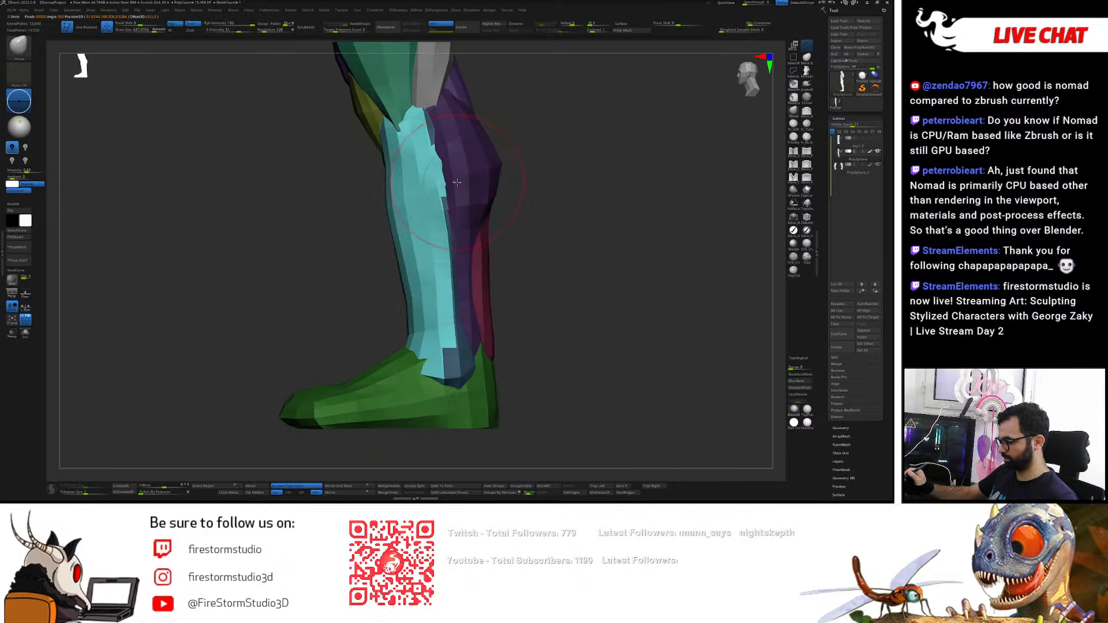
{"action": "mouse_move", "coordinate": [456, 180]}
{"action": "left_mouse_down", "text": "ctrl"}
{"action": "mouse_move", "coordinate": [447, 196]}
{"action": "mouse_move", "coordinate": [447, 163]}
{"action": "mouse_move", "coordinate": [469, 308]}
{"action": "left_mouse_up", "text": "ctrl"}
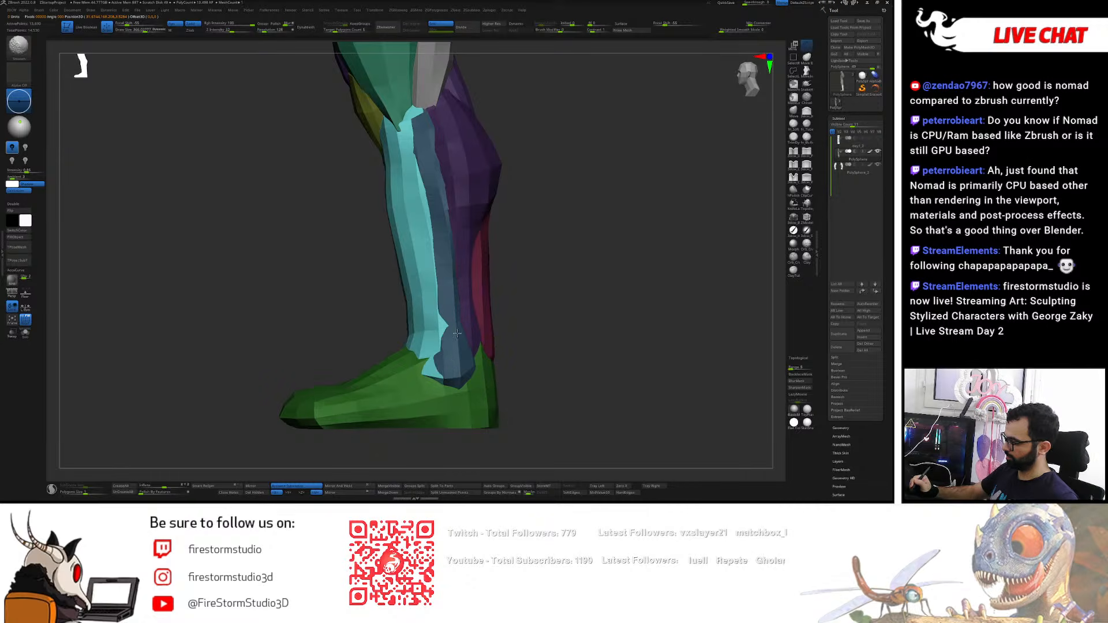
{"action": "right_click_drag", "start_coordinate": [460, 337], "coordinate": [447, 323]}
{"action": "mouse_move", "coordinate": [446, 261]}
{"action": "right_mouse_down"}
{"action": "mouse_move", "coordinate": [420, 358]}
{"action": "mouse_move", "coordinate": [438, 352]}
{"action": "mouse_move", "coordinate": [431, 385]}
{"action": "mouse_move", "coordinate": [424, 334]}
{"action": "right_mouse_up"}
- Push the upper inner edge of the teal shin strip outward below the knee with the Move brush
{"action": "key", "text": "b"}
{"action": "key", "text": "m"}
{"action": "key", "text": "v"}
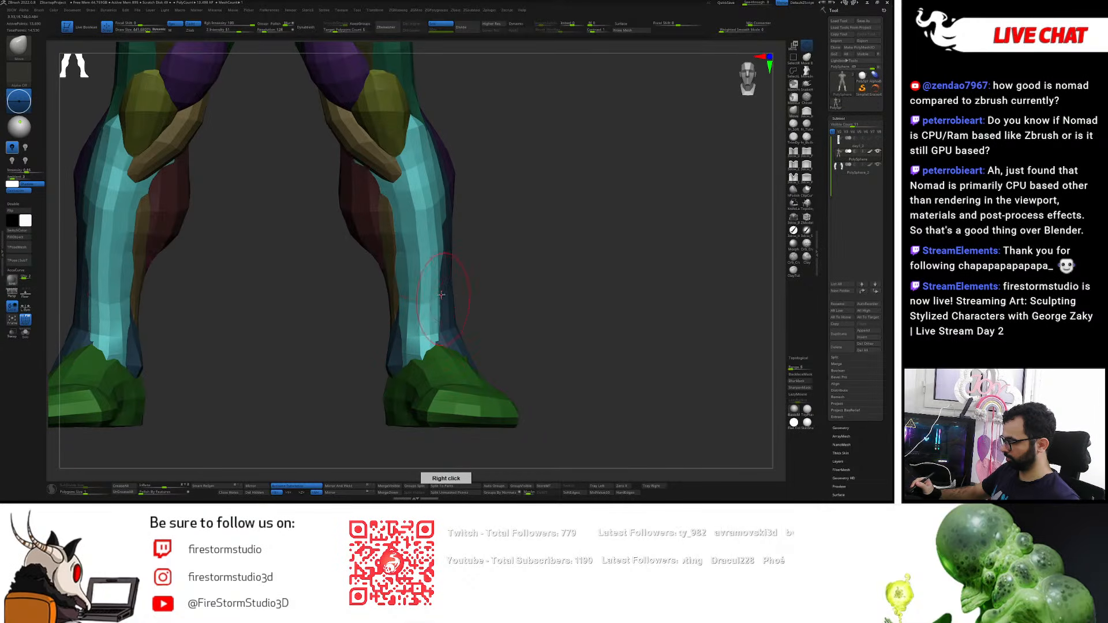
{"action": "key", "text": "s"}
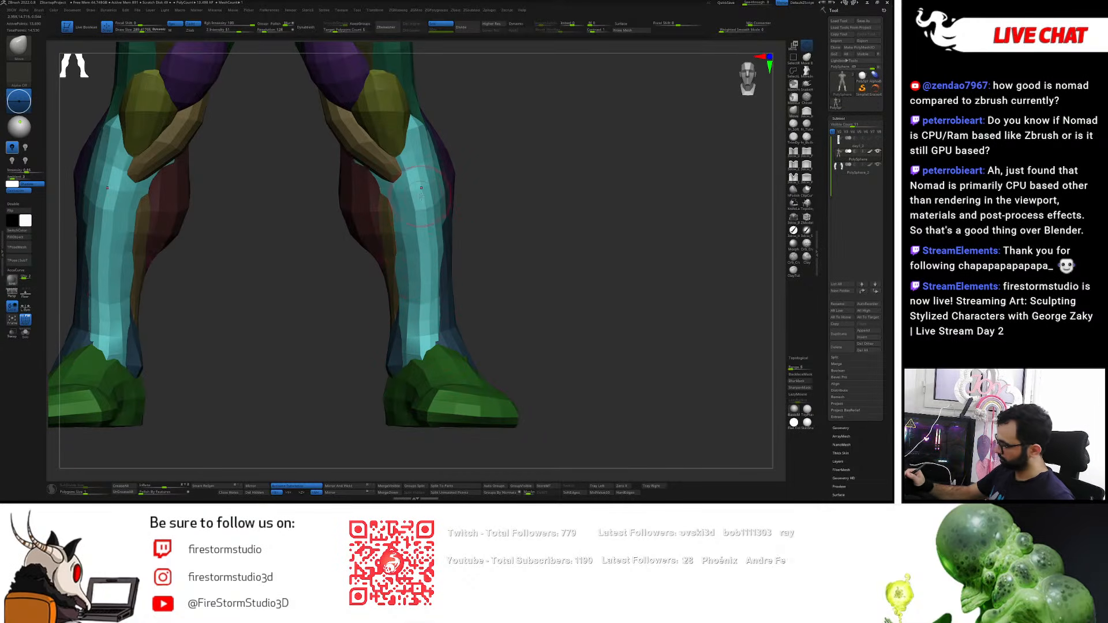
{"action": "left_click_drag", "start_coordinate": [369, 173], "coordinate": [388, 168]}
- Carve along the inner edge of the teal shin strip with the DamStandard brush, from below the knee to the ankle
{"action": "key", "text": "b"}
{"action": "key", "text": "d"}
{"action": "key", "text": "s"}
{"action": "left_click_drag", "start_coordinate": [393, 306], "coordinate": [407, 196]}
{"action": "right_click_drag", "start_coordinate": [374, 249], "coordinate": [411, 269]}
{"action": "key", "text": "s"}
{"action": "left_click_drag", "start_coordinate": [411, 268], "coordinate": [407, 269]}
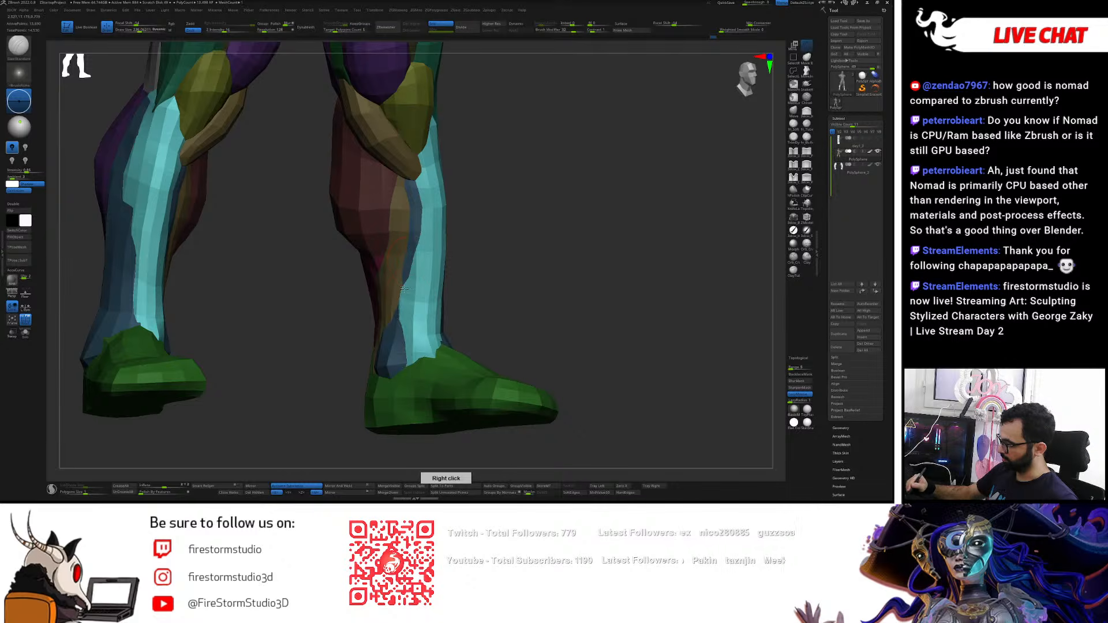
{"action": "left_click_drag", "start_coordinate": [398, 313], "coordinate": [407, 295]}
{"action": "right_click_drag", "start_coordinate": [404, 335], "coordinate": [419, 193]}
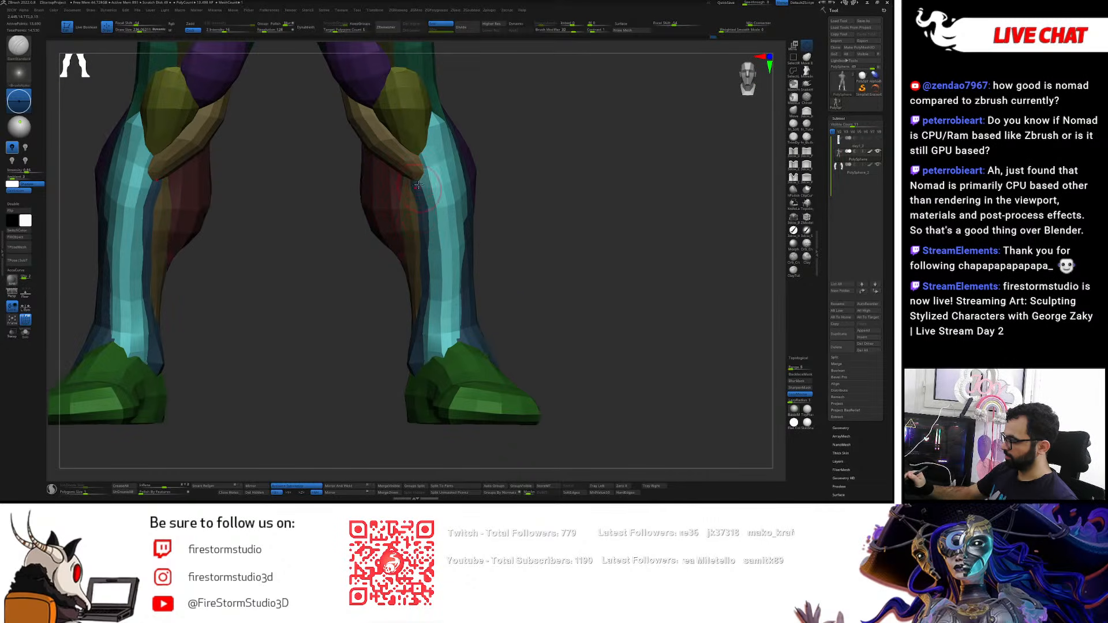
- Narrow the teal shin strip along its length down to the ankle and smooth its edges
{"action": "right_click", "coordinate": [427, 286]}
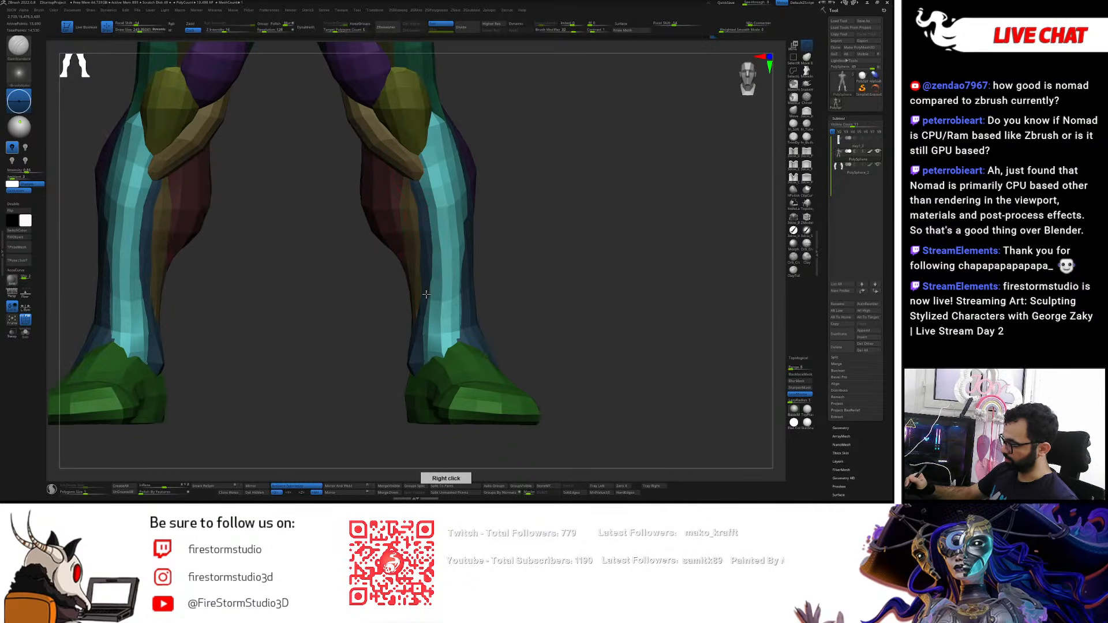
{"action": "key", "text": "s"}
{"action": "mouse_move", "coordinate": [431, 316]}
{"action": "left_mouse_down"}
{"action": "mouse_move", "coordinate": [432, 347]}
{"action": "mouse_move", "coordinate": [459, 316]}
{"action": "mouse_move", "coordinate": [465, 199]}
{"action": "left_mouse_up"}
{"action": "key", "text": "2"}
{"action": "mouse_move", "coordinate": [440, 322]}
{"action": "left_mouse_down", "text": "shift"}
{"action": "mouse_move", "coordinate": [436, 341]}
{"action": "mouse_move", "coordinate": [459, 254]}
{"action": "left_mouse_up", "text": "shift"}
{"action": "left_click_drag", "start_coordinate": [490, 185], "coordinate": [502, 205], "text": "shift"}
{"action": "key", "text": "1"}
{"action": "mouse_move", "coordinate": [428, 210]}
{"action": "left_mouse_down"}
{"action": "mouse_move", "coordinate": [423, 219]}
{"action": "mouse_move", "coordinate": [423, 209]}
{"action": "left_mouse_up"}
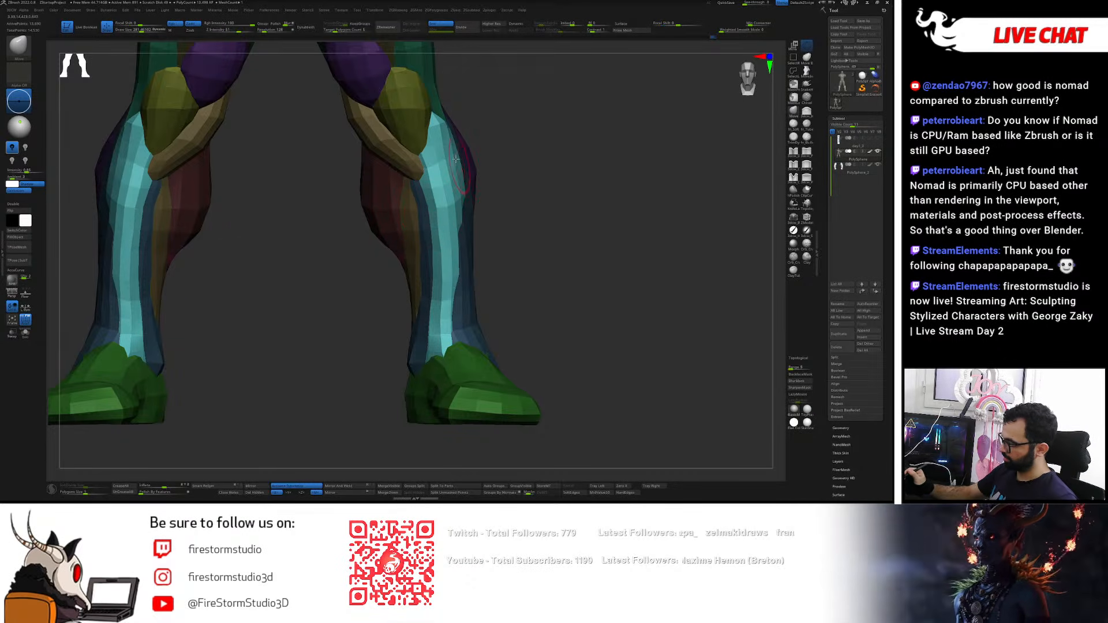
- Shape and smooth the upper outer edge of the teal shin strip where it tucks under the knee
{"action": "mouse_move", "coordinate": [463, 173]}
{"action": "left_mouse_down"}
{"action": "mouse_move", "coordinate": [454, 175]}
{"action": "mouse_move", "coordinate": [466, 171]}
{"action": "left_mouse_up"}
{"action": "key", "text": "s"}
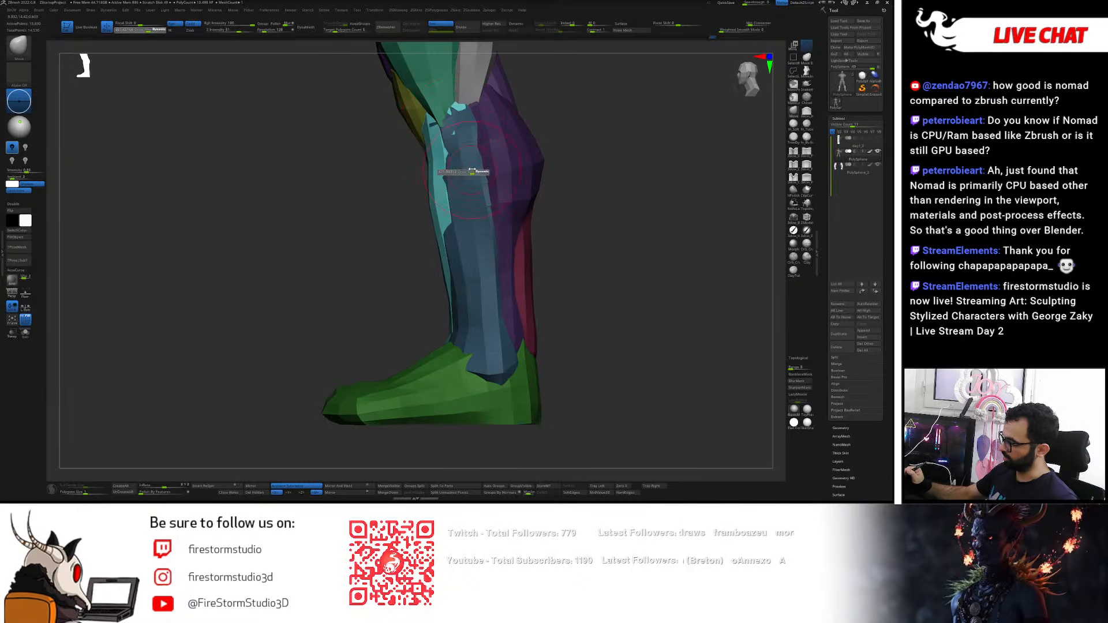
{"action": "right_click_drag", "start_coordinate": [451, 123], "coordinate": [448, 139]}
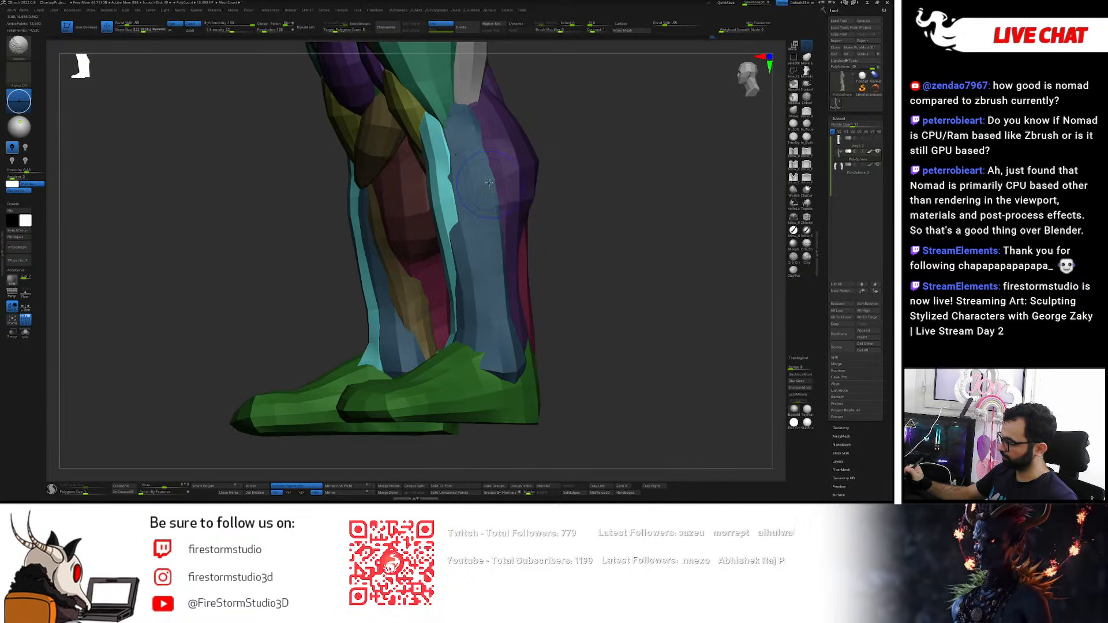
{"action": "left_click_drag", "start_coordinate": [466, 222], "coordinate": [452, 196], "text": "shift"}
{"action": "right_click_drag", "start_coordinate": [453, 191], "coordinate": [495, 198], "text": "shift"}
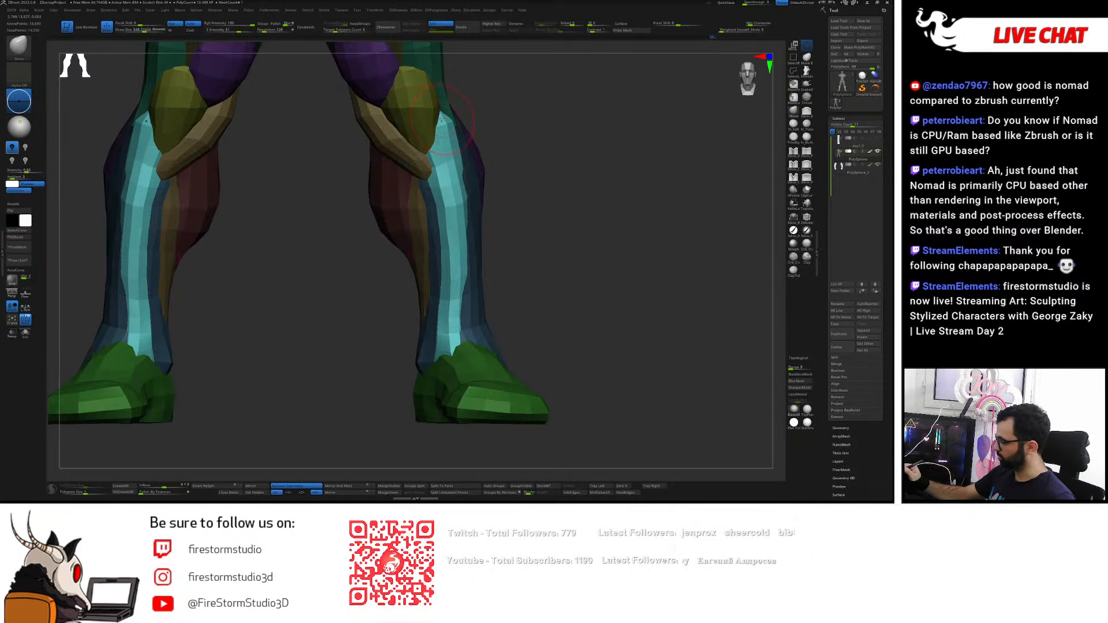
{"action": "right_click_drag", "start_coordinate": [455, 114], "coordinate": [422, 119]}
{"action": "left_click_drag", "start_coordinate": [423, 119], "coordinate": [414, 125], "text": "shift"}
{"action": "right_click_drag", "start_coordinate": [414, 127], "coordinate": [427, 120]}
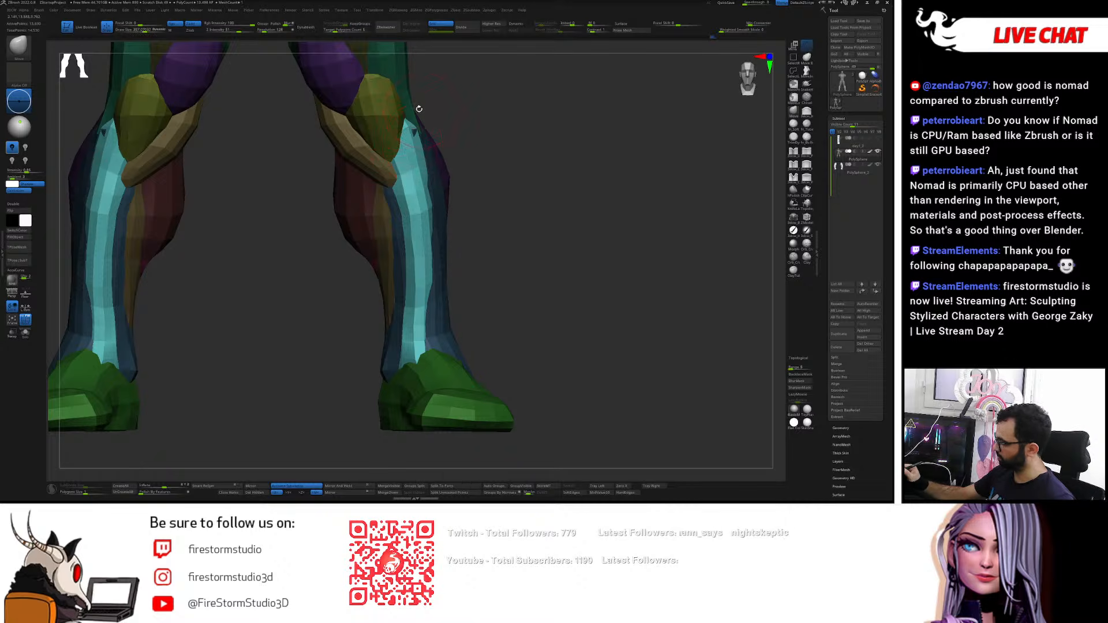
- Mask all but the blue outer lower-leg piece and pull its upper front edge forward over the gap beside the shin strip
{"action": "key", "text": "w"}
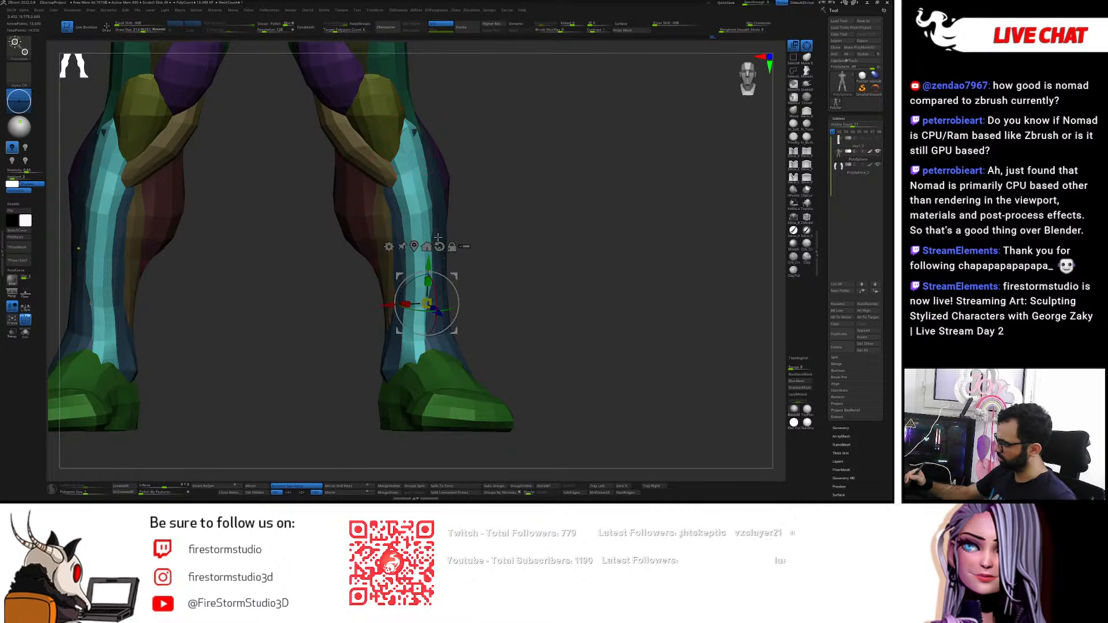
{"action": "left_click", "coordinate": [441, 295], "text": "ctrl"}
{"action": "right_click_drag", "start_coordinate": [475, 303], "coordinate": [455, 325]}
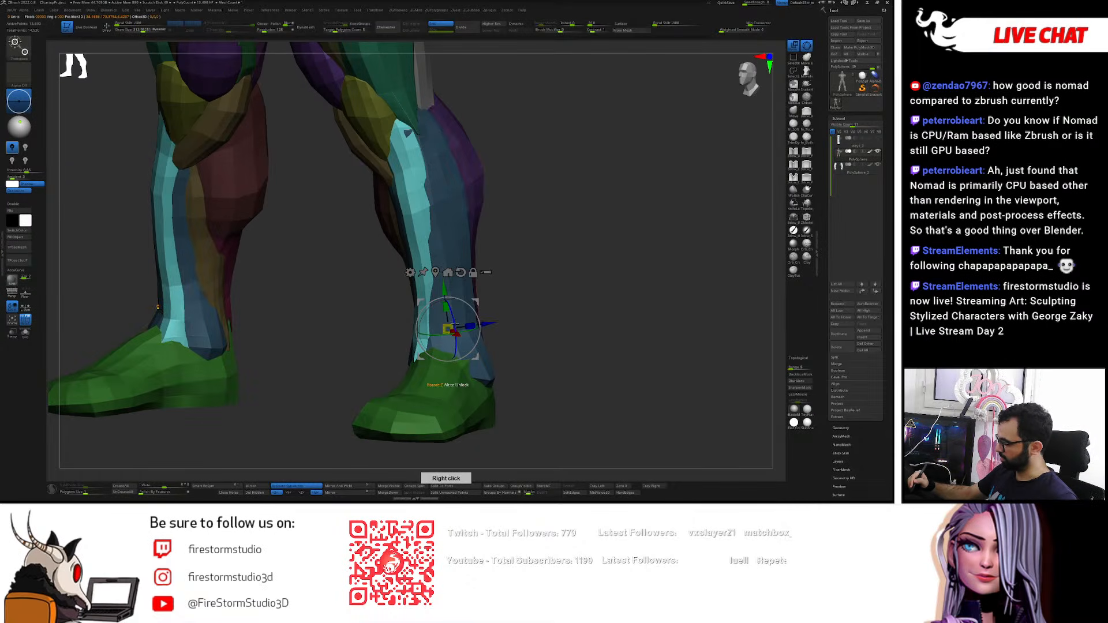
{"action": "left_click", "coordinate": [455, 204], "text": "ctrl"}
{"action": "key", "text": "q"}
{"action": "key", "text": "s"}
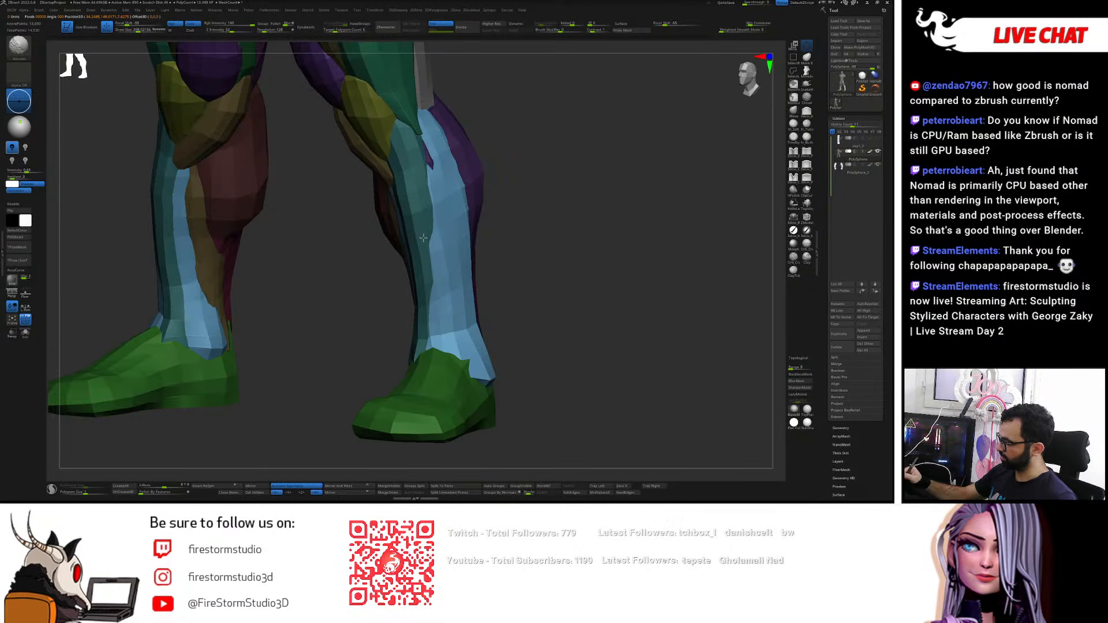
{"action": "right_click_drag", "start_coordinate": [421, 302], "coordinate": [427, 249]}
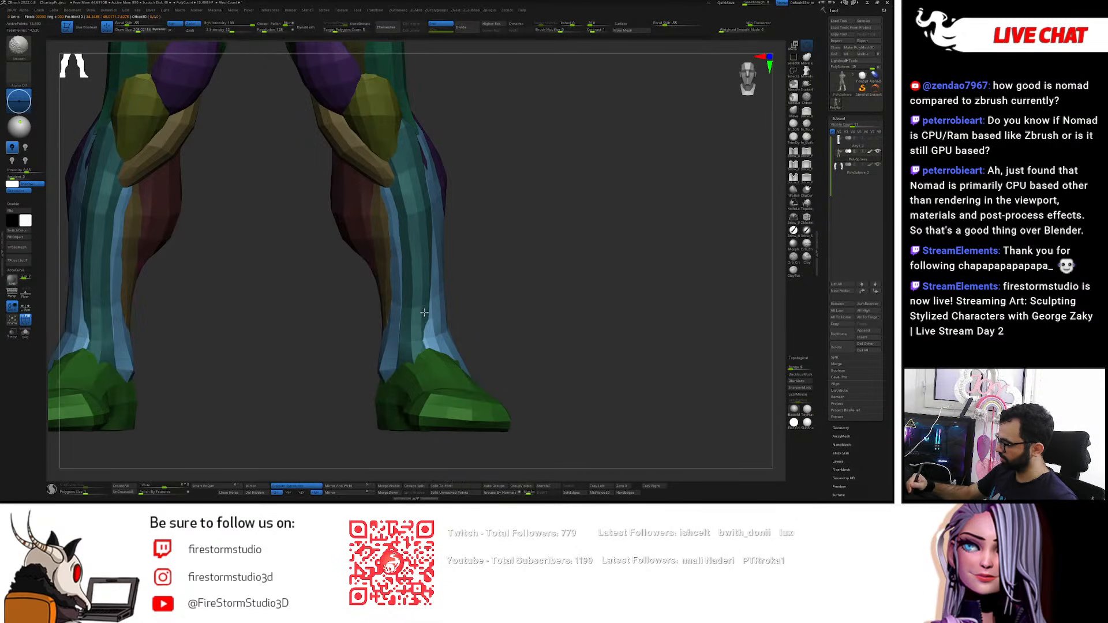
{"action": "mouse_move", "coordinate": [430, 350]}
{"action": "right_mouse_down", "text": "ctrl"}
{"action": "mouse_move", "coordinate": [444, 240]}
{"action": "mouse_move", "coordinate": [483, 237]}
{"action": "mouse_move", "coordinate": [460, 265]}
{"action": "mouse_move", "coordinate": [446, 346]}
{"action": "right_mouse_up", "text": "ctrl"}
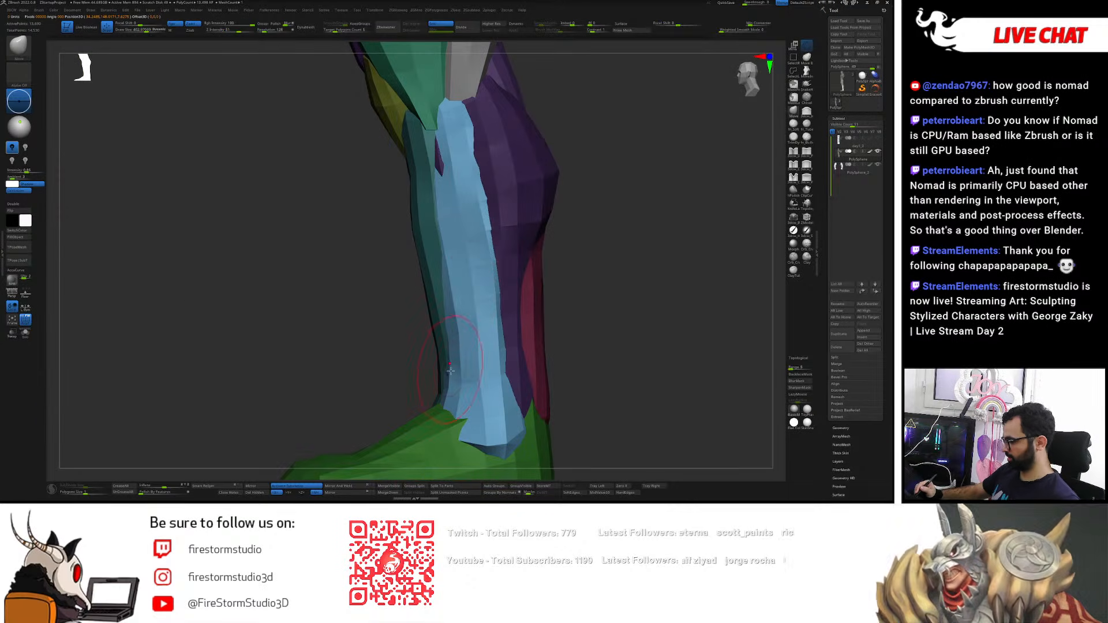
{"action": "mouse_move", "coordinate": [472, 267]}
{"action": "right_mouse_down"}
{"action": "mouse_move", "coordinate": [466, 178]}
{"action": "mouse_move", "coordinate": [491, 174]}
{"action": "right_mouse_up"}
{"action": "left_click_drag", "start_coordinate": [445, 167], "coordinate": [436, 165]}
{"action": "right_click_drag", "start_coordinate": [444, 167], "coordinate": [398, 164]}
{"action": "left_click_drag", "start_coordinate": [443, 151], "coordinate": [434, 150]}
{"action": "right_click_drag", "start_coordinate": [414, 159], "coordinate": [413, 213]}
- Mask everything except the green outer thigh muscle and adjust its lower tip at the knee
{"action": "key", "text": "w"}
{"action": "left_click", "coordinate": [445, 91], "text": "ctrl"}
{"action": "right_click_drag", "start_coordinate": [452, 104], "coordinate": [472, 250]}
{"action": "key", "text": "q"}
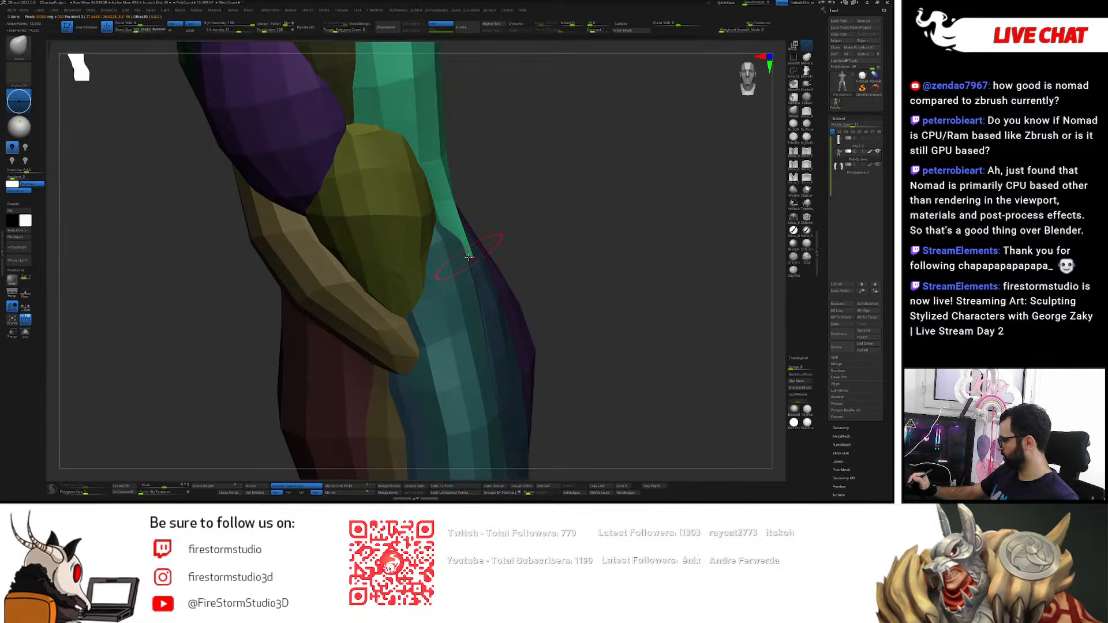
{"action": "mouse_move", "coordinate": [466, 257]}
{"action": "right_mouse_down", "text": "ctrl"}
{"action": "mouse_move", "coordinate": [469, 229]}
{"action": "mouse_move", "coordinate": [471, 248]}
{"action": "mouse_move", "coordinate": [501, 248]}
{"action": "mouse_move", "coordinate": [511, 158]}
{"action": "mouse_move", "coordinate": [542, 234]}
{"action": "mouse_move", "coordinate": [463, 258]}
{"action": "right_mouse_up", "text": "ctrl"}
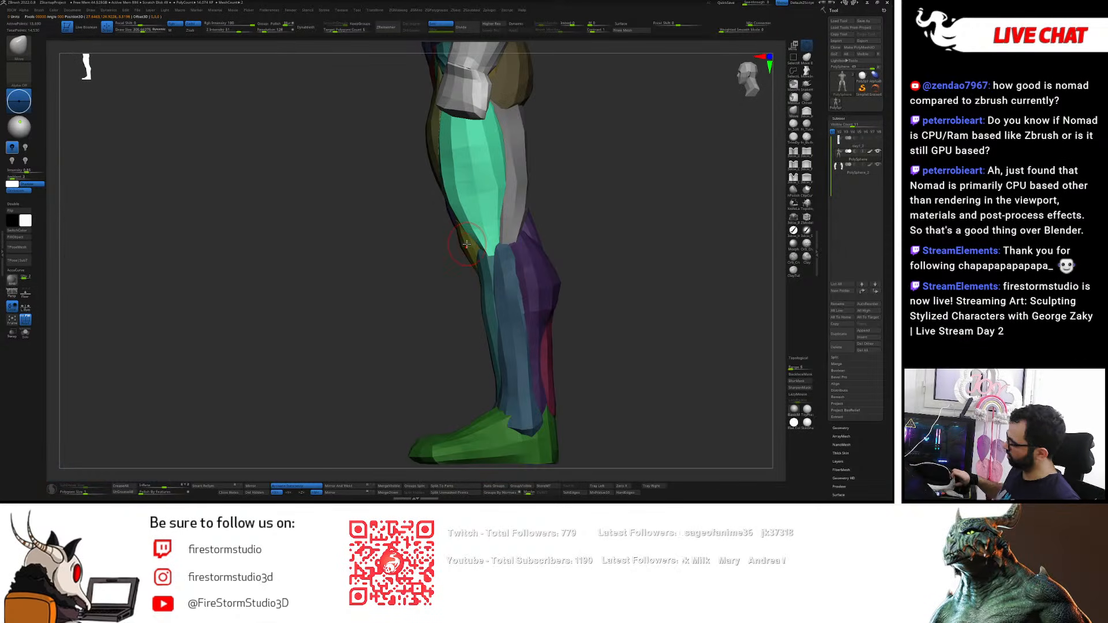
- Insert a small sphere at the outer knee below the thigh muscle's tip and adjust its size and position
{"action": "right_click_drag", "start_coordinate": [493, 253], "coordinate": [493, 252]}
{"action": "key", "text": "i"}
{"action": "left_click", "coordinate": [106, 46]}
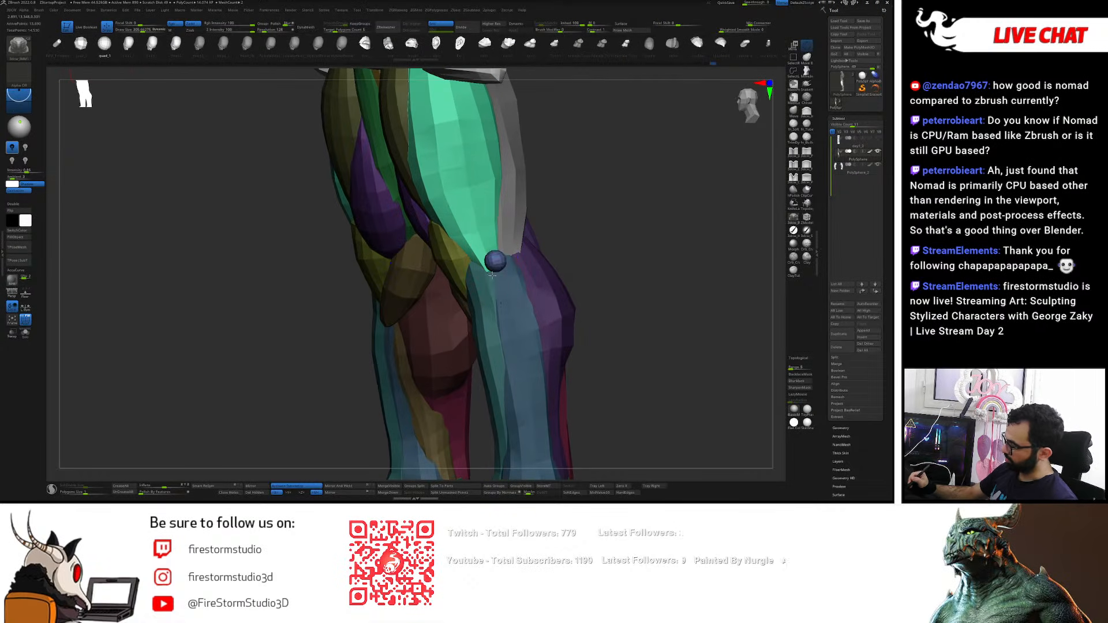
{"action": "right_click_drag", "start_coordinate": [492, 274], "coordinate": [537, 265]}
{"action": "key", "text": "w"}
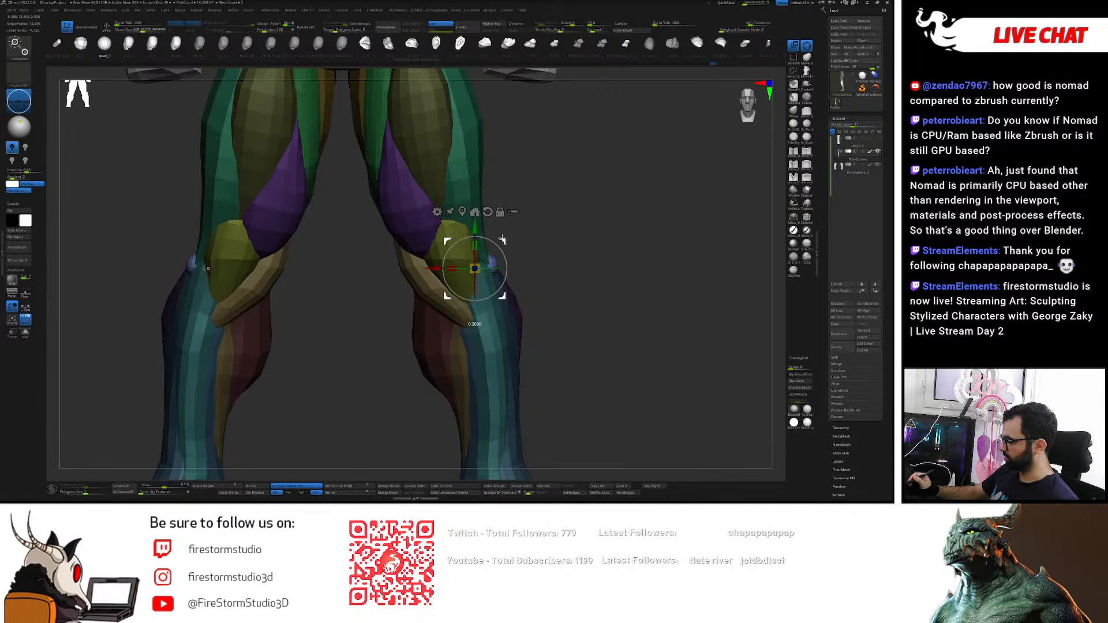
{"action": "mouse_move", "coordinate": [554, 243]}
{"action": "right_mouse_down"}
{"action": "mouse_move", "coordinate": [514, 254]}
{"action": "mouse_move", "coordinate": [537, 247]}
{"action": "right_mouse_up"}
{"action": "left_click_drag", "start_coordinate": [523, 240], "coordinate": [519, 244]}
{"action": "right_click_drag", "start_coordinate": [561, 244], "coordinate": [548, 225]}
{"action": "key", "text": "q"}
{"action": "key", "text": "w"}
- Isolate the blue outer lower-leg piece by masking, reset the gizmo orientation, duplicate the piece in place and clear the mask
{"action": "key", "text": "w"}
{"action": "left_click", "coordinate": [571, 360], "text": "ctrl"}
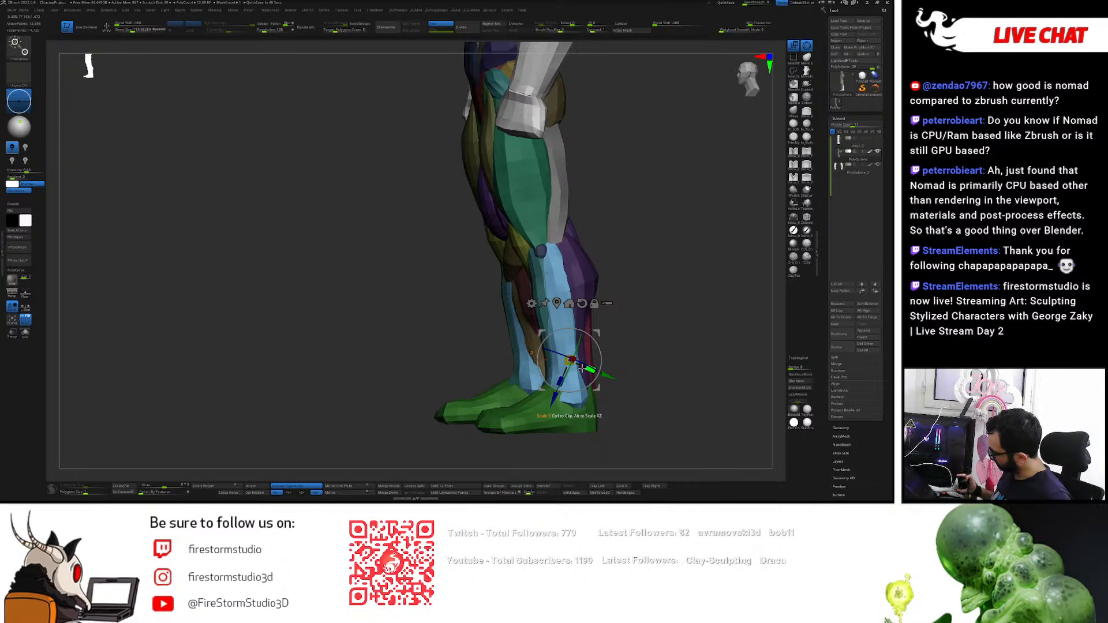
{"action": "left_click_drag", "start_coordinate": [638, 300], "coordinate": [651, 271], "text": "shift"}
{"action": "left_click", "coordinate": [582, 303]}
{"action": "left_click_drag", "start_coordinate": [528, 360], "coordinate": [528, 360], "text": "ctrl"}
{"action": "left_click", "coordinate": [654, 309], "text": "ctrl"}
{"action": "mouse_move", "coordinate": [654, 309]}
{"action": "left_mouse_down", "text": "ctrl"}
{"action": "mouse_move", "coordinate": [648, 297]}
{"action": "mouse_move", "coordinate": [606, 302]}
{"action": "left_mouse_up", "text": "ctrl"}
- Unmask only the blue copy and push its lower end up and back from the ankle
{"action": "left_click", "coordinate": [561, 288], "text": "ctrl"}
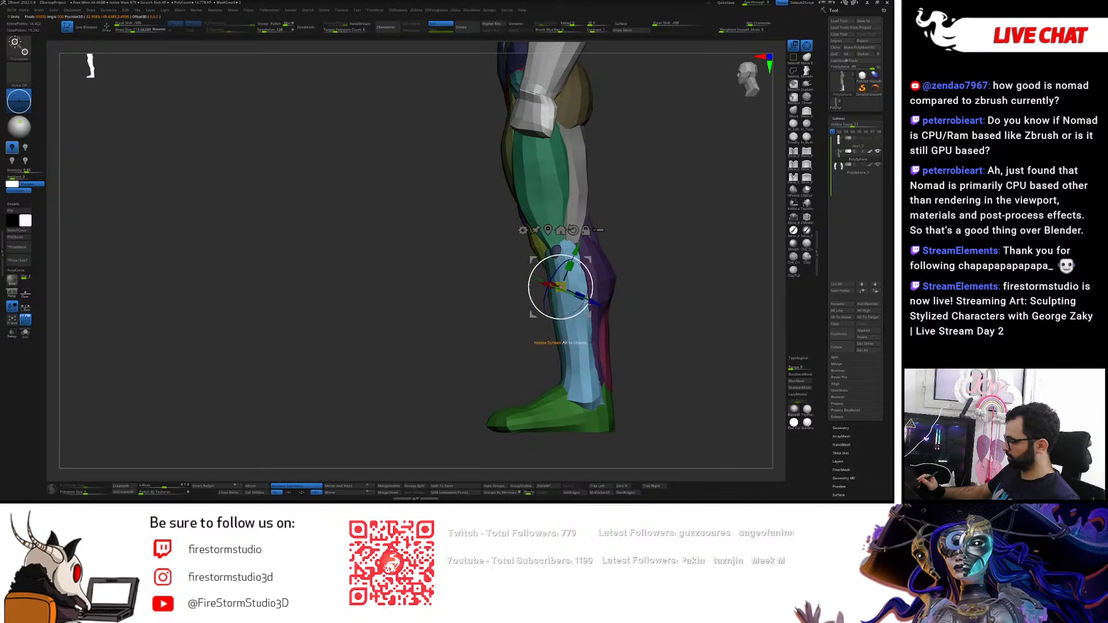
{"action": "key", "text": "q"}
{"action": "mouse_move", "coordinate": [618, 352]}
{"action": "right_mouse_down"}
{"action": "mouse_move", "coordinate": [641, 344]}
{"action": "mouse_move", "coordinate": [633, 353]}
{"action": "mouse_move", "coordinate": [611, 321]}
{"action": "mouse_move", "coordinate": [620, 346]}
{"action": "mouse_move", "coordinate": [607, 344]}
{"action": "mouse_move", "coordinate": [622, 344]}
{"action": "mouse_move", "coordinate": [613, 348]}
{"action": "mouse_move", "coordinate": [621, 329]}
{"action": "mouse_move", "coordinate": [560, 358]}
{"action": "right_mouse_up"}
{"action": "key", "text": "s"}
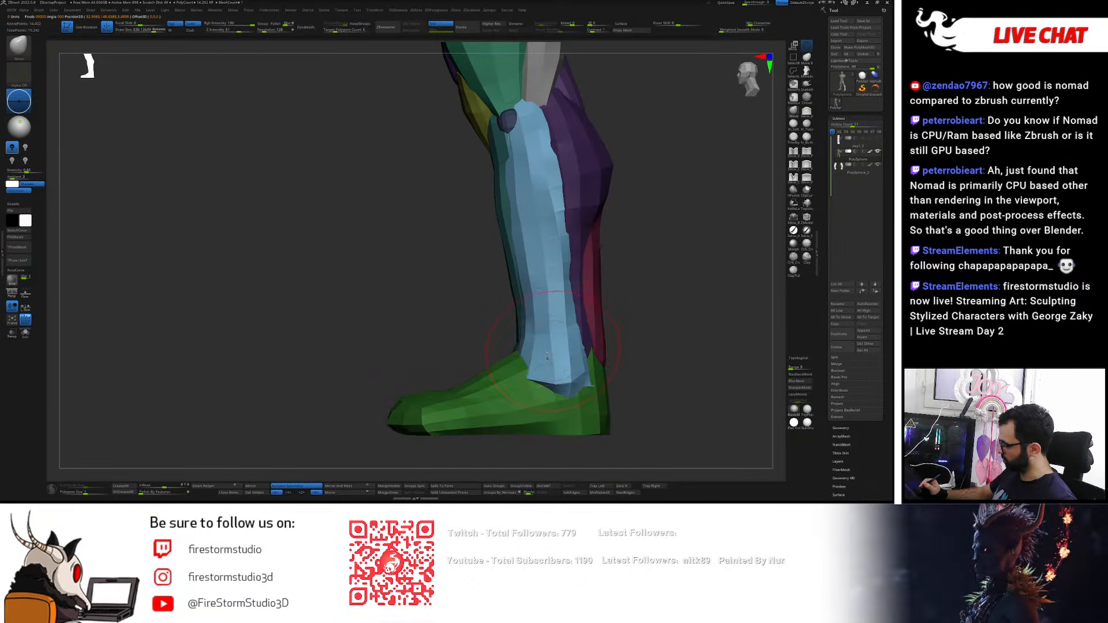
{"action": "mouse_move", "coordinate": [526, 370]}
{"action": "left_mouse_down", "text": "shift"}
{"action": "mouse_move", "coordinate": [531, 315]}
{"action": "mouse_move", "coordinate": [515, 330]}
{"action": "left_mouse_up", "text": "shift"}
{"action": "key", "text": "s"}
{"action": "mouse_move", "coordinate": [524, 306]}
{"action": "left_mouse_down", "text": "shift"}
{"action": "mouse_move", "coordinate": [519, 242]}
{"action": "mouse_move", "coordinate": [558, 354]}
{"action": "left_mouse_up", "text": "shift"}
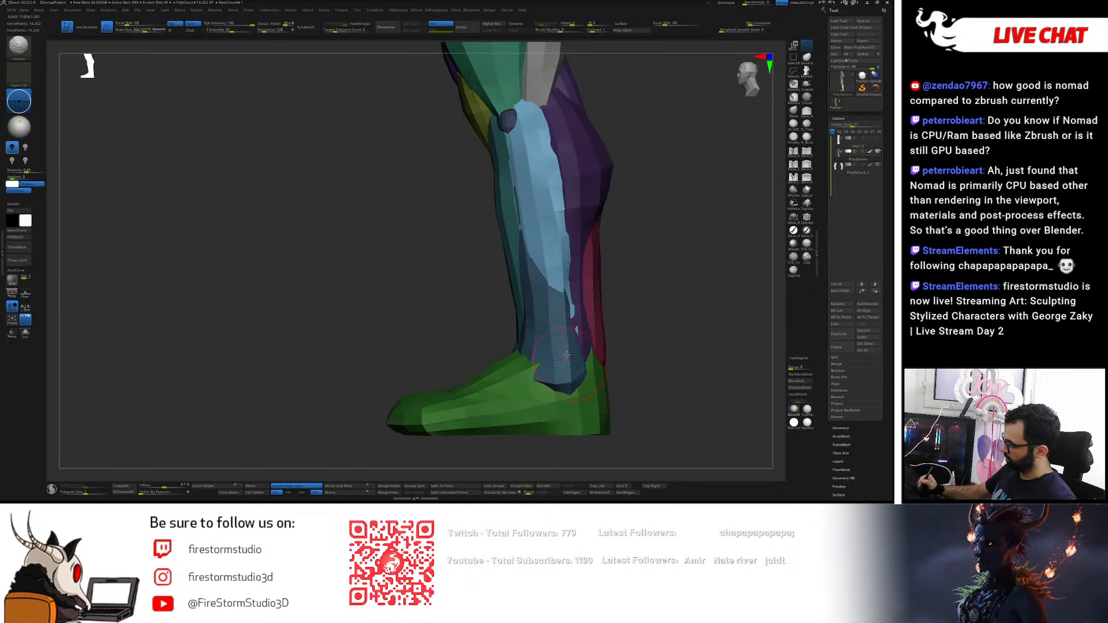
- Reshape and smooth the blue copy's front edge and upper end along the outer lower leg
{"action": "mouse_move", "coordinate": [591, 380]}
{"action": "right_mouse_down"}
{"action": "mouse_move", "coordinate": [580, 376]}
{"action": "mouse_move", "coordinate": [591, 380]}
{"action": "mouse_move", "coordinate": [589, 356]}
{"action": "mouse_move", "coordinate": [564, 366]}
{"action": "mouse_move", "coordinate": [598, 329]}
{"action": "right_mouse_up"}
{"action": "key", "text": "shift"}
{"action": "right_click_drag", "start_coordinate": [605, 219], "coordinate": [604, 193]}
{"action": "key", "text": "ctrl"}
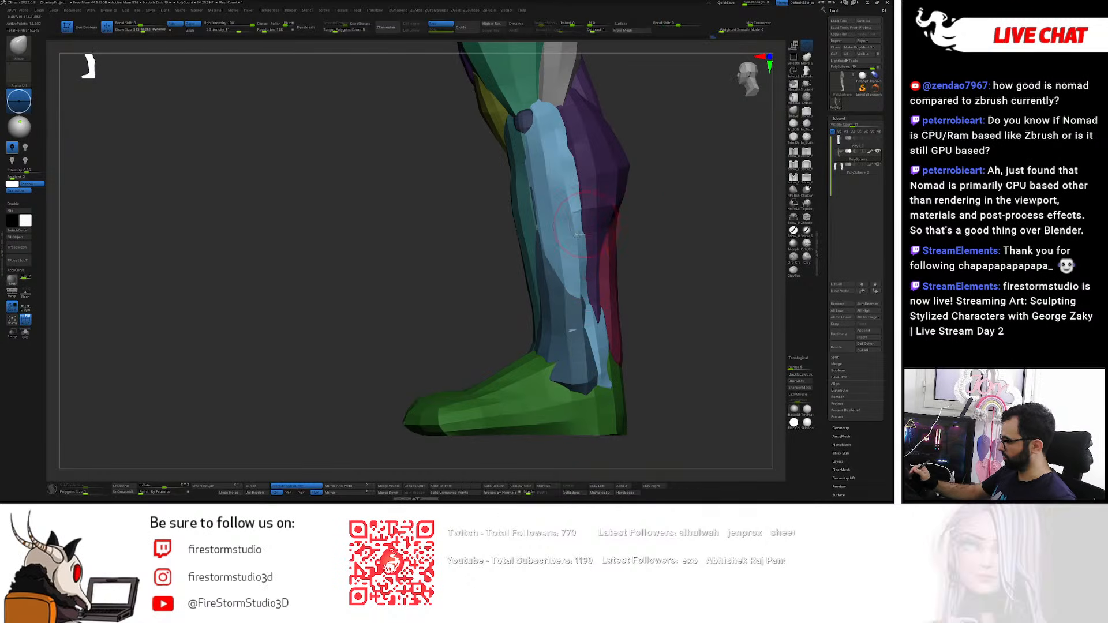
{"action": "right_click_drag", "start_coordinate": [553, 232], "coordinate": [551, 283]}
{"action": "left_click_drag", "start_coordinate": [541, 235], "coordinate": [545, 244], "text": "shift"}
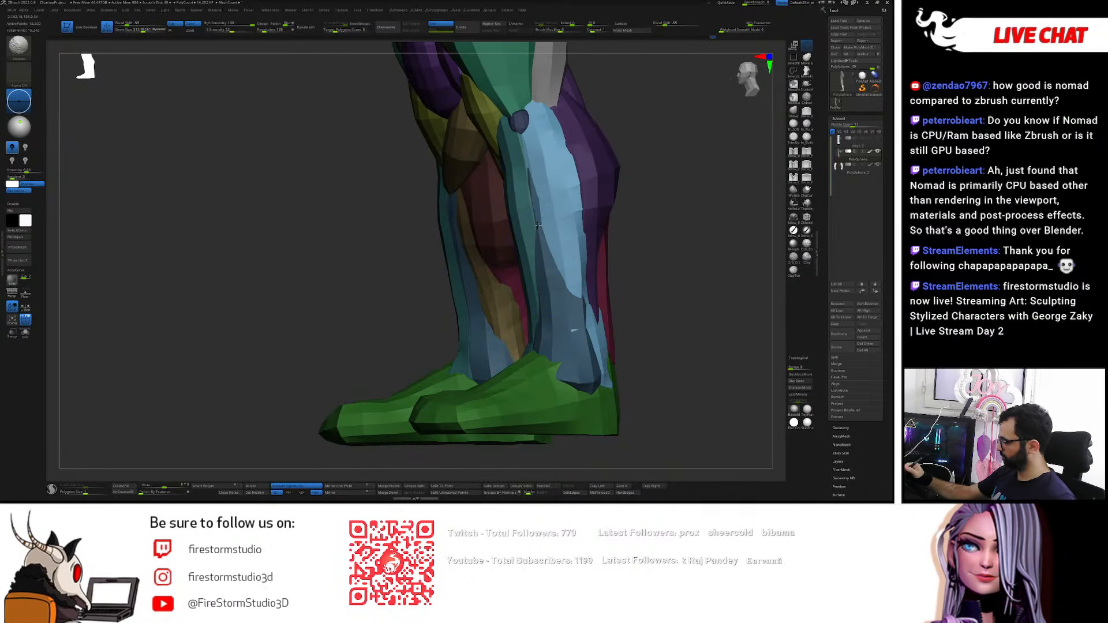
{"action": "left_click_drag", "start_coordinate": [558, 118], "coordinate": [561, 120], "text": "shift"}
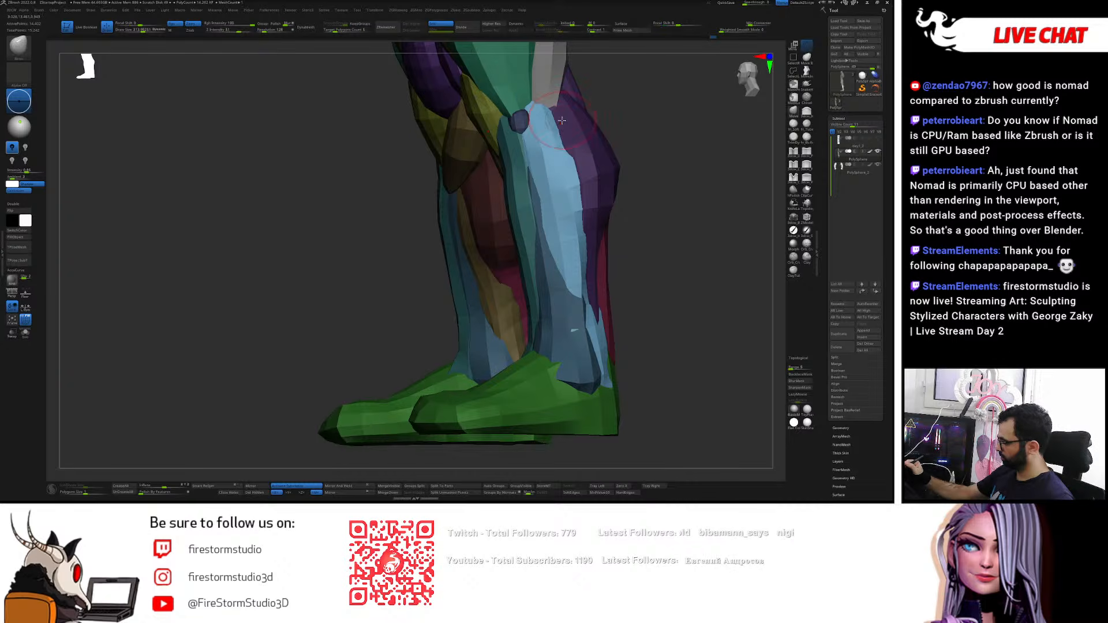
{"action": "key", "text": "w"}
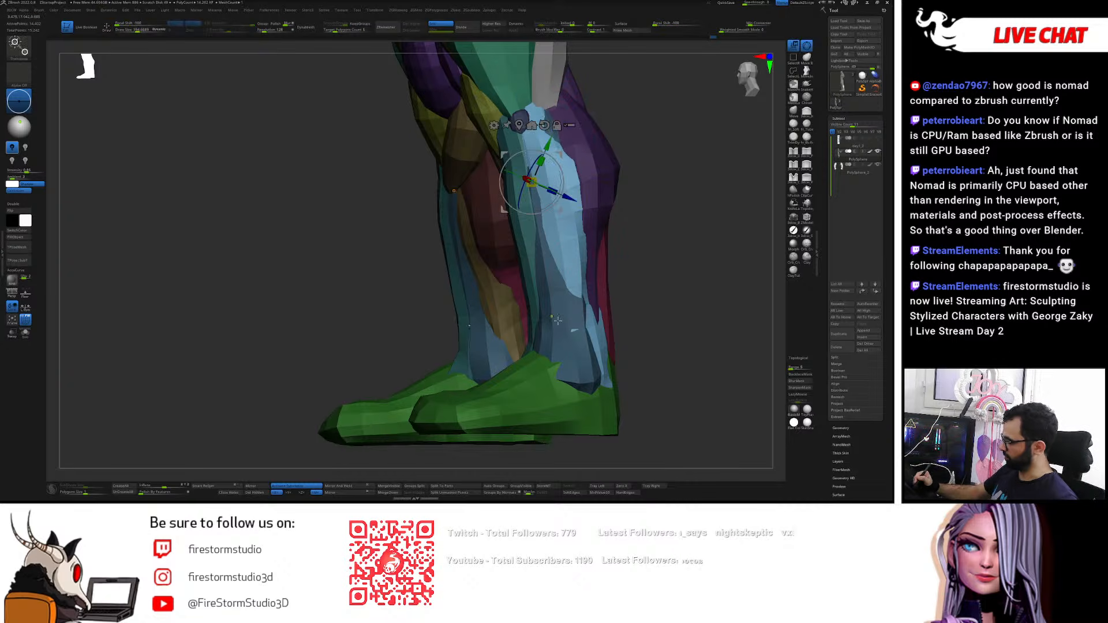
{"action": "key", "text": "q"}
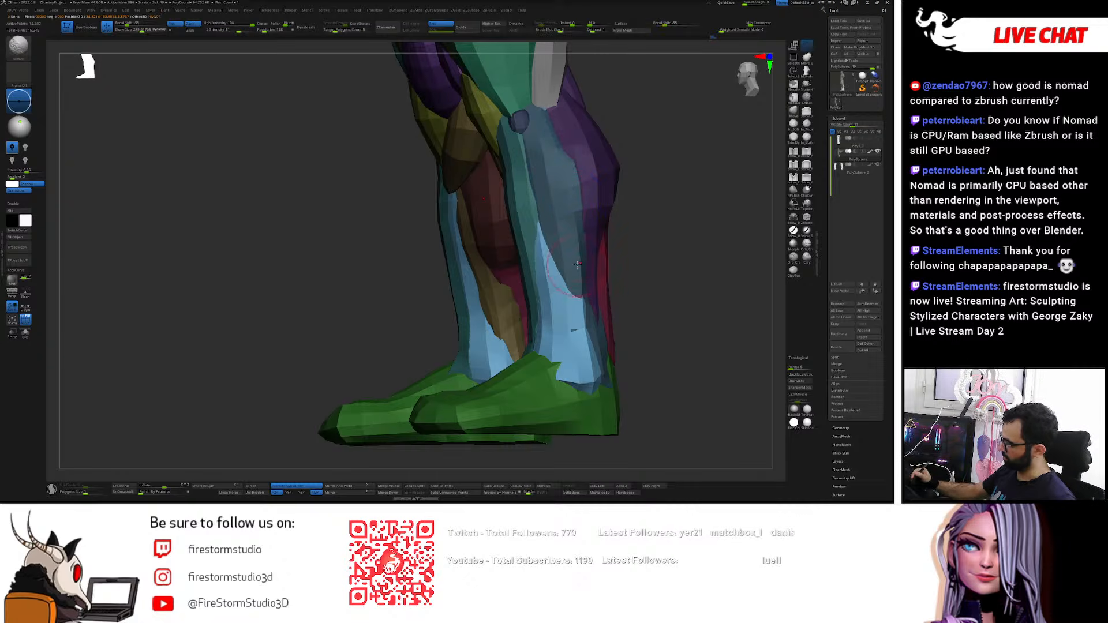
{"action": "right_click_drag", "start_coordinate": [577, 265], "coordinate": [578, 268]}
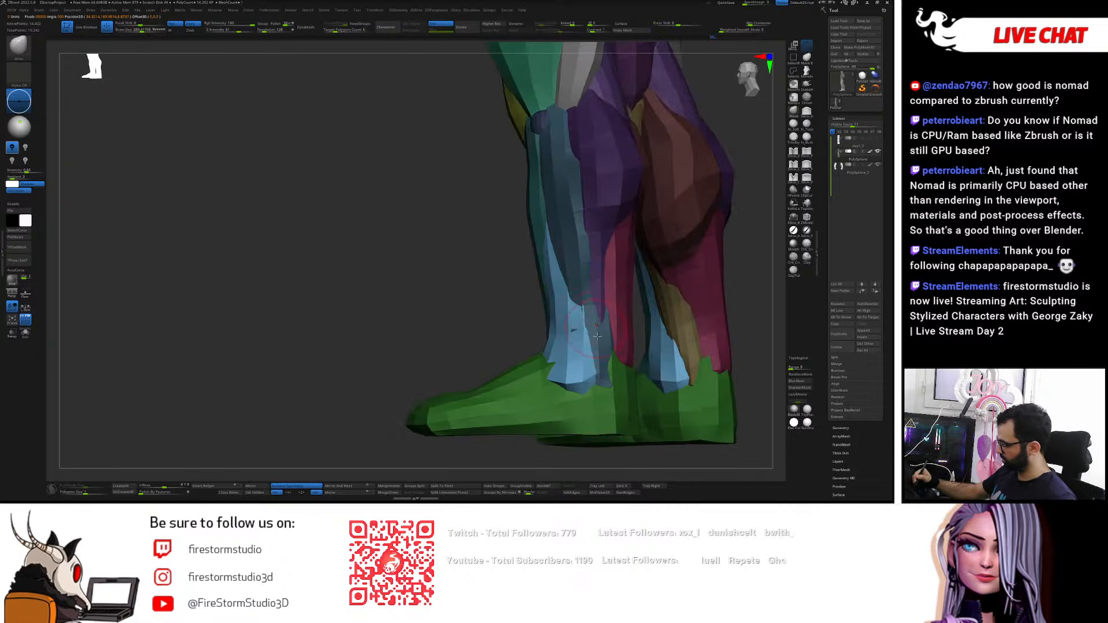
{"action": "key", "text": "w"}
{"action": "mouse_move", "coordinate": [691, 220]}
{"action": "right_mouse_down"}
{"action": "mouse_move", "coordinate": [736, 223]}
{"action": "mouse_move", "coordinate": [715, 222]}
{"action": "right_mouse_up"}
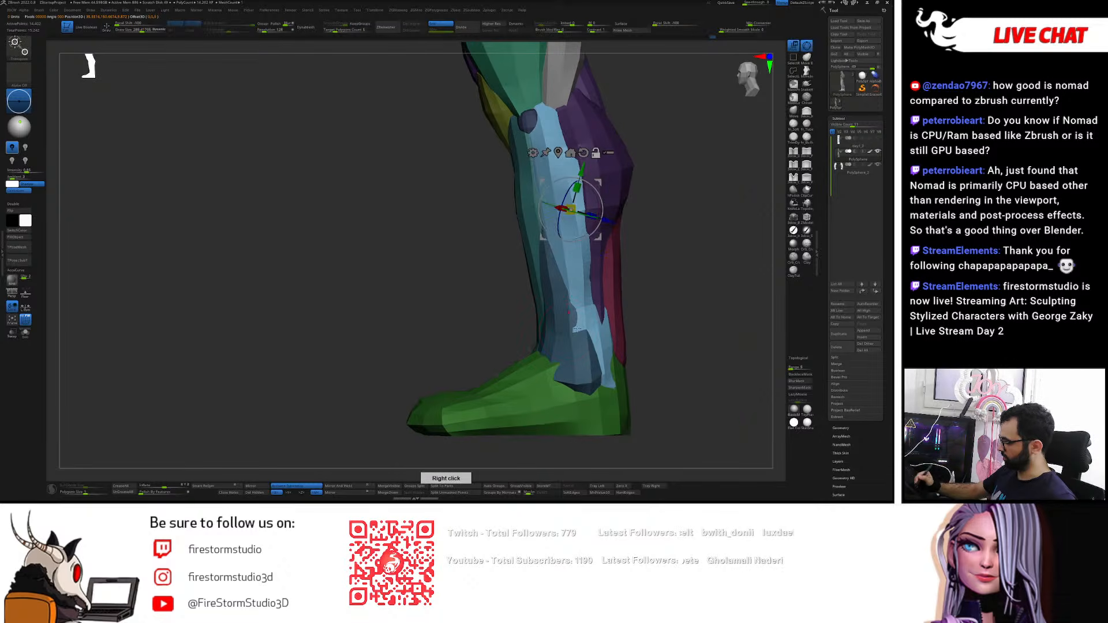
- Isolate the blue outer lower-leg pieces, then reshape and smooth the copy's surface along its length
{"action": "key", "text": "q"}
{"action": "left_click", "coordinate": [574, 217], "text": "ctrl+shift"}
{"action": "left_click_drag", "start_coordinate": [556, 372], "coordinate": [545, 235], "text": "shift"}
{"action": "key", "text": "s"}
{"action": "key", "text": "s"}
{"action": "left_click", "coordinate": [540, 258]}
{"action": "mouse_move", "coordinate": [513, 127]}
{"action": "left_mouse_down"}
{"action": "mouse_move", "coordinate": [524, 132]}
{"action": "mouse_move", "coordinate": [528, 254]}
{"action": "left_mouse_up"}
{"action": "mouse_move", "coordinate": [540, 262]}
{"action": "right_mouse_down"}
{"action": "mouse_move", "coordinate": [522, 328]}
{"action": "mouse_move", "coordinate": [512, 205]}
{"action": "mouse_move", "coordinate": [539, 260]}
{"action": "right_mouse_up"}
{"action": "mouse_move", "coordinate": [538, 340]}
{"action": "left_mouse_down", "text": "shift"}
{"action": "mouse_move", "coordinate": [524, 275]}
{"action": "mouse_move", "coordinate": [475, 174]}
{"action": "mouse_move", "coordinate": [495, 211]}
{"action": "left_mouse_up", "text": "shift"}
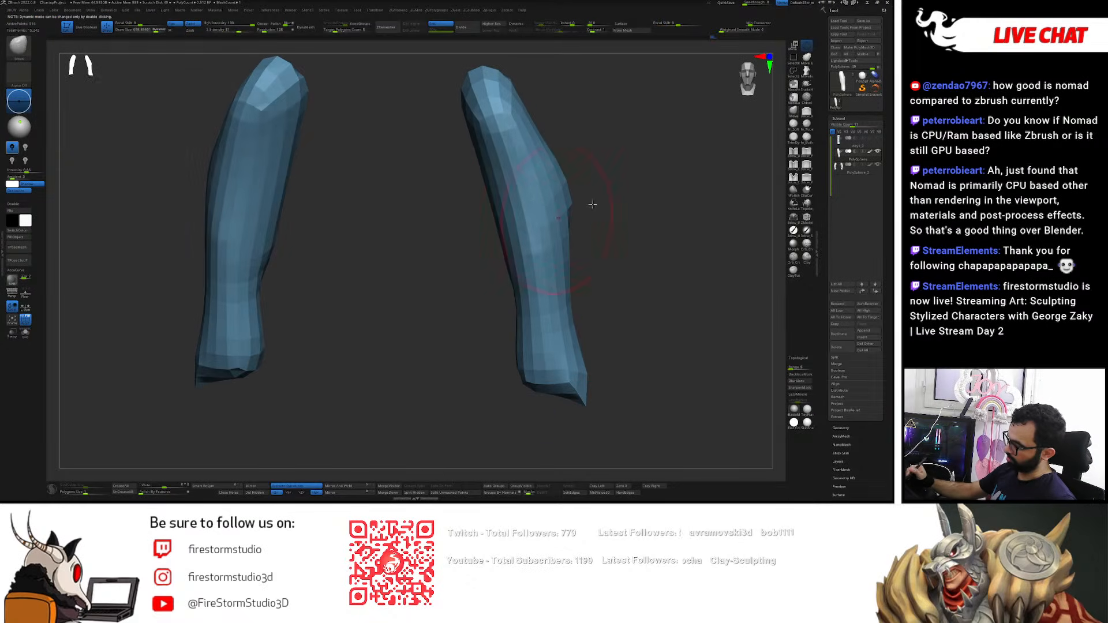
- Show the whole leg again and push the blue copy's upper end in below the outer knee
{"action": "left_click", "coordinate": [663, 210], "text": "ctrl+shift"}
{"action": "left_click_drag", "start_coordinate": [670, 210], "coordinate": [586, 218], "text": "shift"}
{"action": "mouse_move", "coordinate": [603, 248]}
{"action": "right_mouse_down"}
{"action": "mouse_move", "coordinate": [581, 247]}
{"action": "mouse_move", "coordinate": [600, 245]}
{"action": "right_mouse_up"}
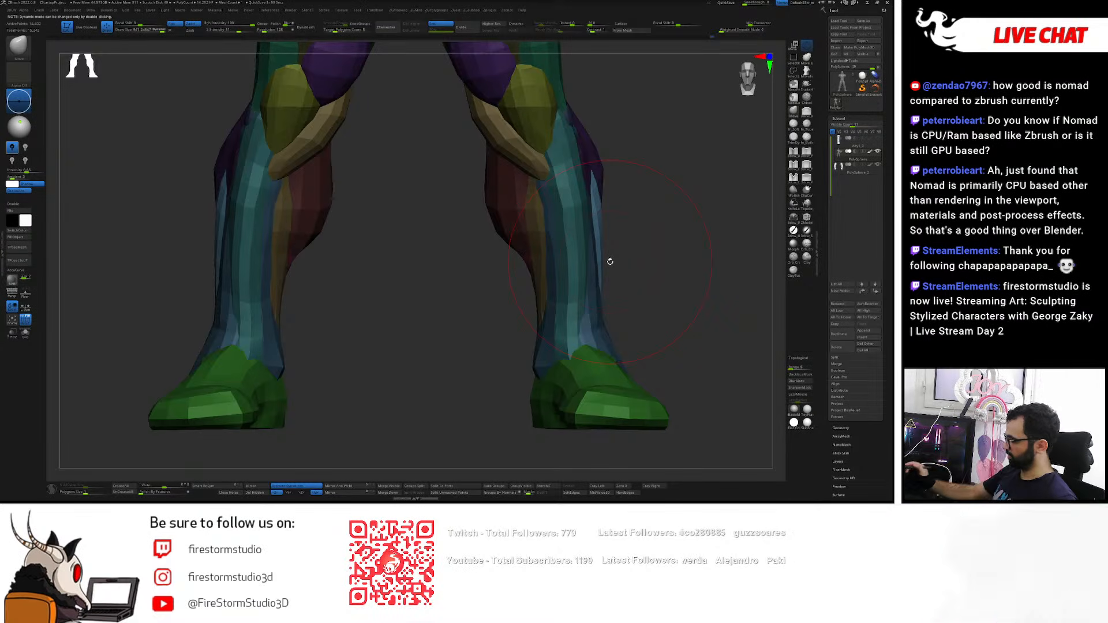
{"action": "left_click_drag", "start_coordinate": [585, 168], "coordinate": [578, 145]}
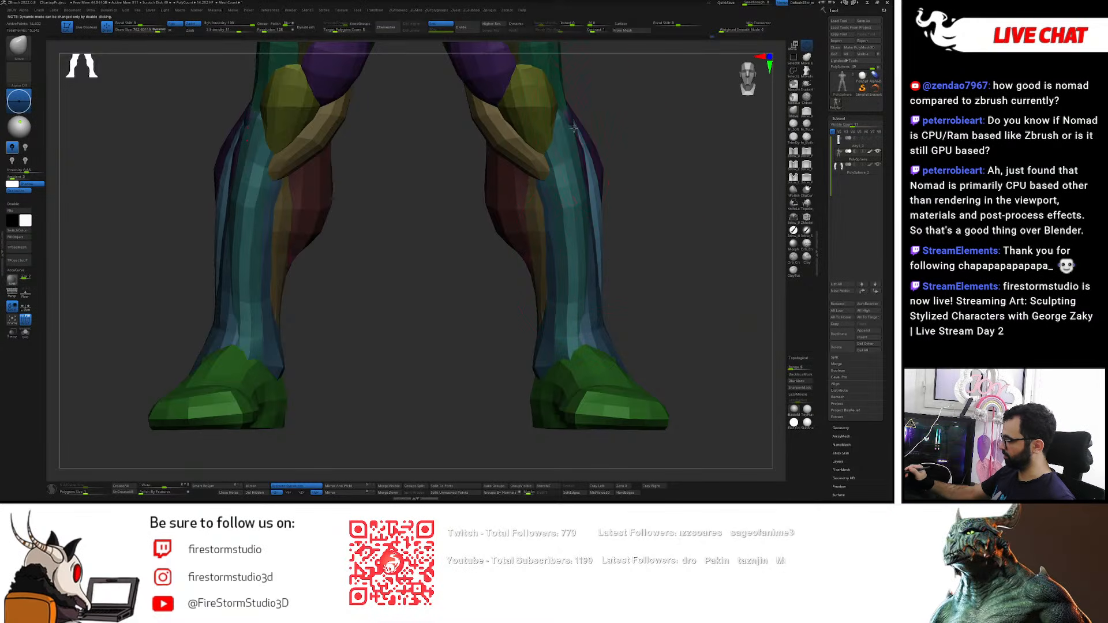
{"action": "right_click_drag", "start_coordinate": [572, 130], "coordinate": [579, 132], "text": "shift"}
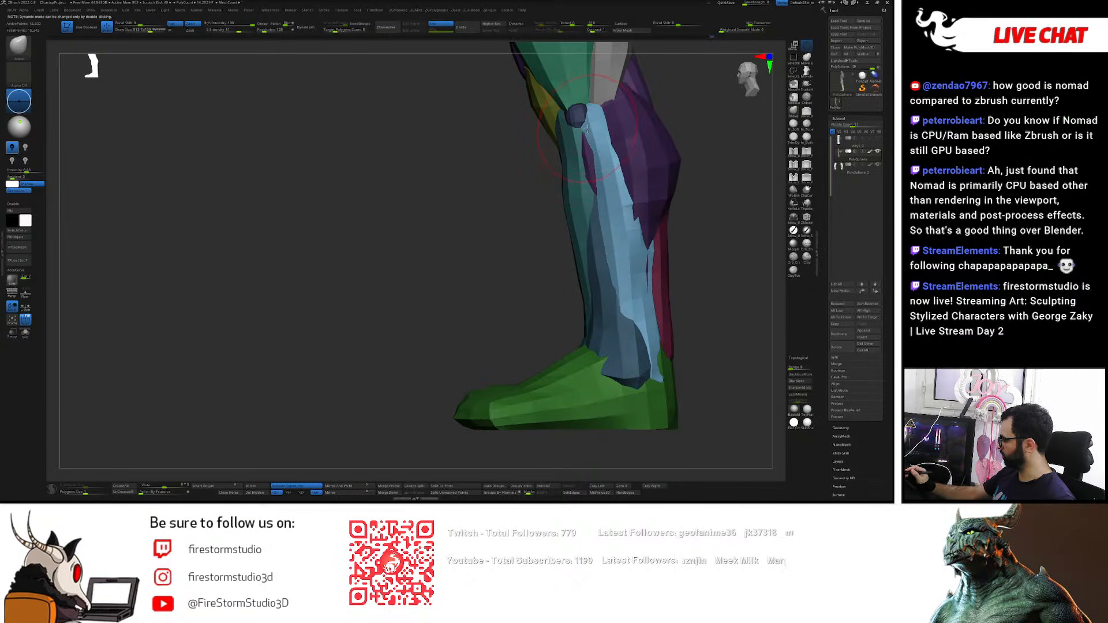
{"action": "key", "text": "w"}
{"action": "key", "text": "q"}
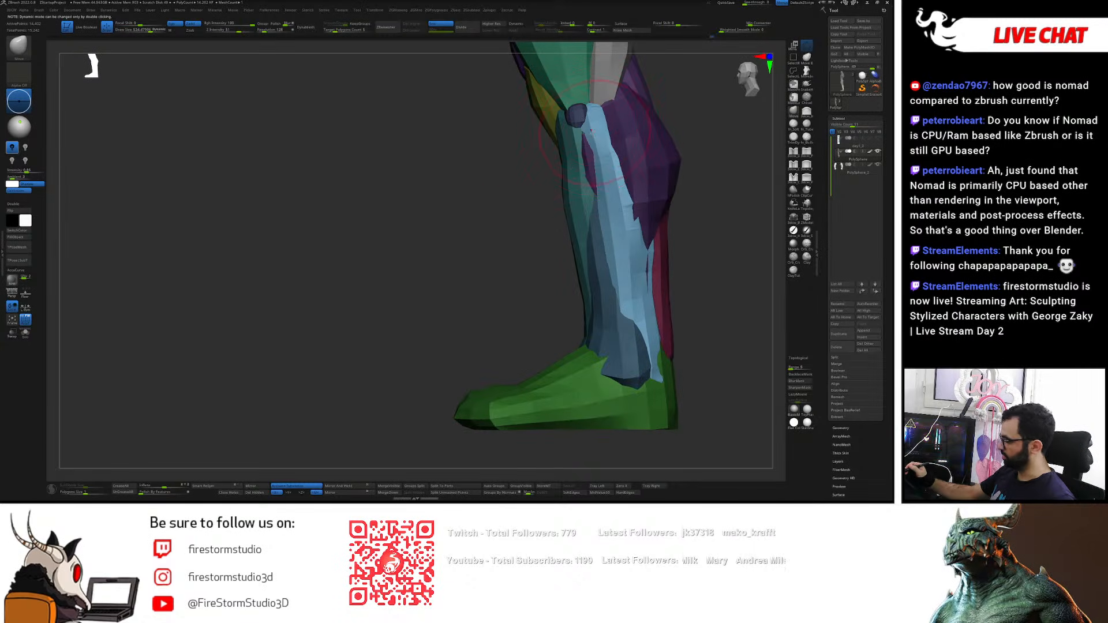
- Smooth the blue copy below the knee and adjust its rear edge down to the ankle
{"action": "mouse_move", "coordinate": [583, 138]}
{"action": "right_mouse_down"}
{"action": "mouse_move", "coordinate": [575, 145]}
{"action": "mouse_move", "coordinate": [603, 120]}
{"action": "right_mouse_up"}
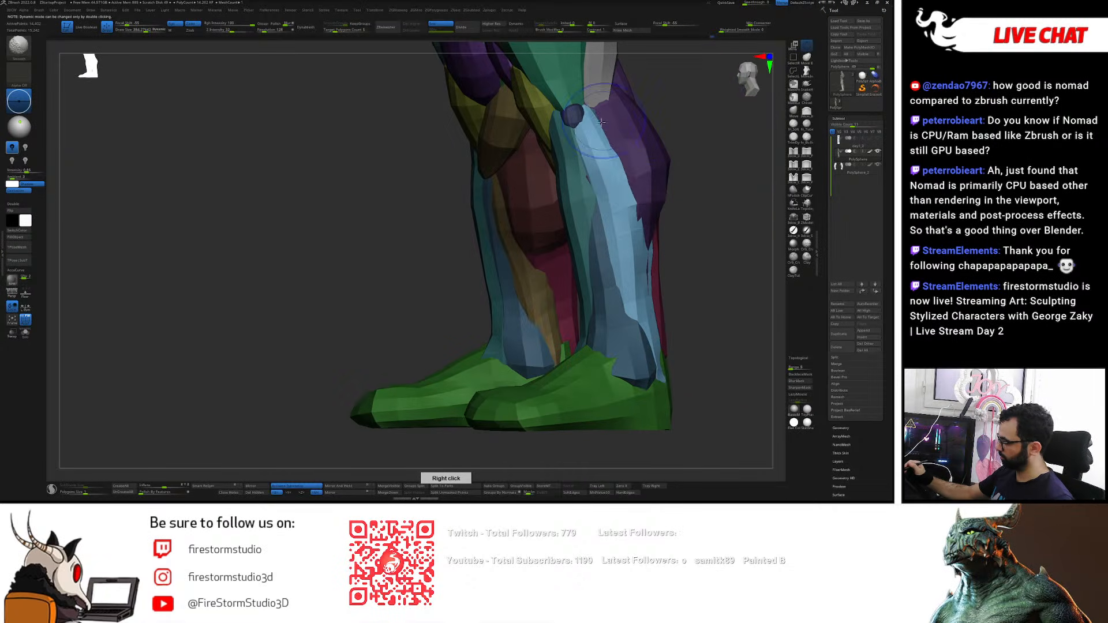
{"action": "left_click_drag", "start_coordinate": [646, 194], "coordinate": [639, 236], "text": "shift"}
{"action": "right_click_drag", "start_coordinate": [662, 230], "coordinate": [646, 223], "text": "shift"}
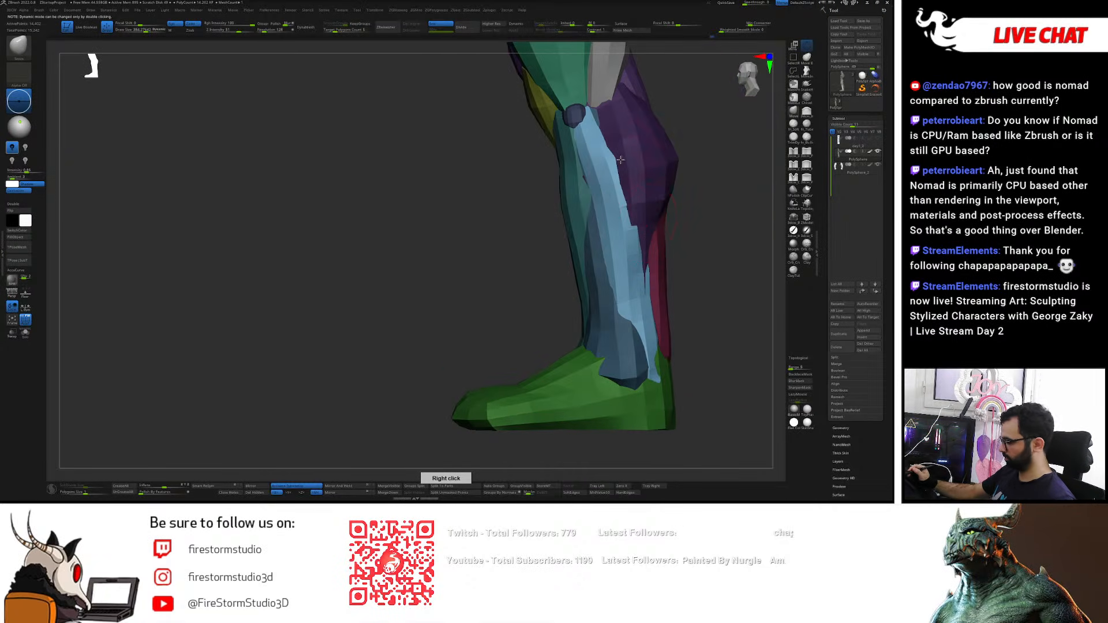
{"action": "left_click_drag", "start_coordinate": [630, 210], "coordinate": [623, 209]}
{"action": "left_click_drag", "start_coordinate": [646, 263], "coordinate": [657, 337]}
{"action": "right_click_drag", "start_coordinate": [657, 337], "coordinate": [634, 360]}
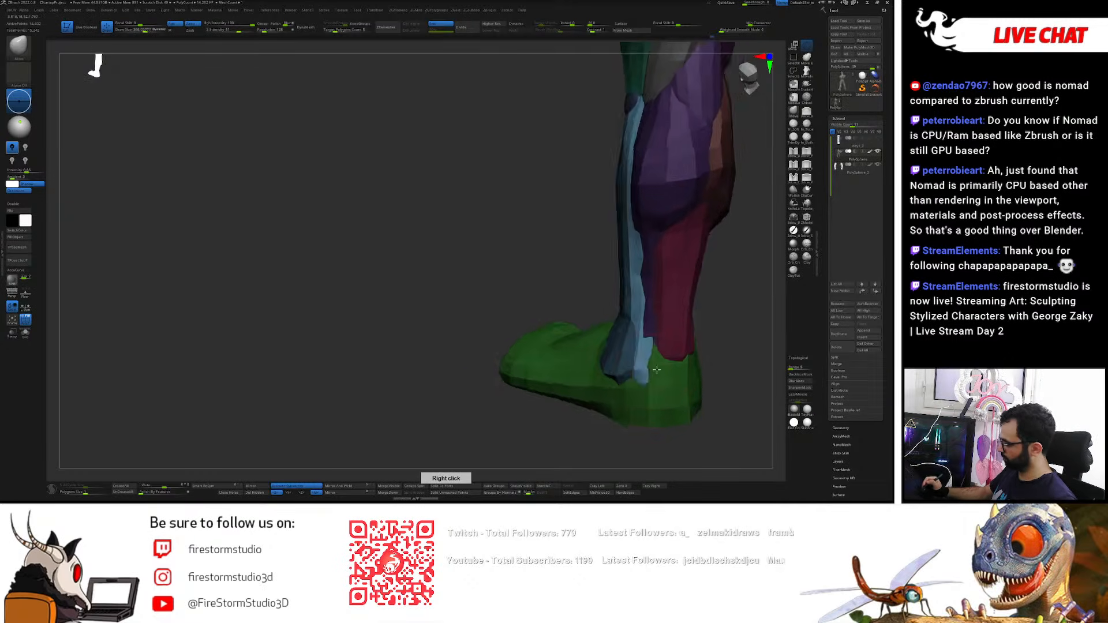
- Unmask only the purple outer calf muscle, adjust its lower end above the ankle and clear the mask
{"action": "key", "text": "w"}
{"action": "left_click", "coordinate": [629, 357], "text": "ctrl"}
{"action": "key", "text": "q"}
{"action": "key", "text": "s"}
{"action": "mouse_move", "coordinate": [643, 242]}
{"action": "right_mouse_down"}
{"action": "mouse_move", "coordinate": [650, 196]}
{"action": "mouse_move", "coordinate": [656, 335]}
{"action": "right_mouse_up"}
{"action": "key", "text": "s"}
{"action": "key", "text": "s"}
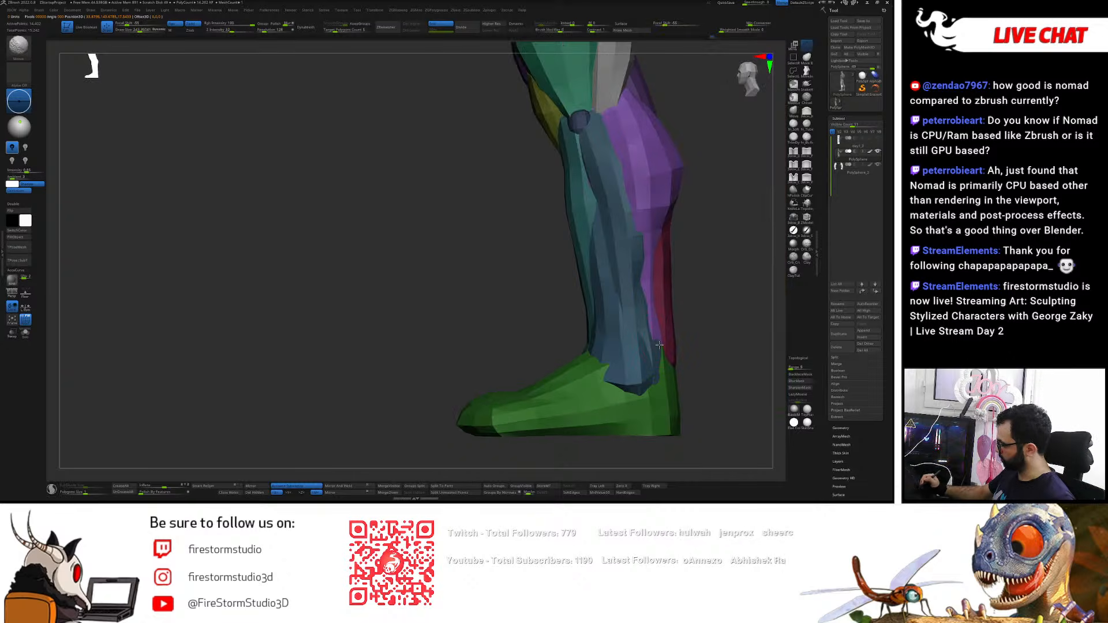
{"action": "mouse_move", "coordinate": [655, 282]}
{"action": "right_mouse_down"}
{"action": "mouse_move", "coordinate": [664, 285]}
{"action": "mouse_move", "coordinate": [635, 295]}
{"action": "mouse_move", "coordinate": [659, 278]}
{"action": "right_mouse_up"}
{"action": "key", "text": "w"}
{"action": "left_click_drag", "start_coordinate": [691, 294], "coordinate": [709, 318], "text": "ctrl"}
{"action": "mouse_move", "coordinate": [708, 317]}
{"action": "right_mouse_down"}
{"action": "mouse_move", "coordinate": [663, 312]}
{"action": "mouse_move", "coordinate": [688, 316]}
{"action": "right_mouse_up"}
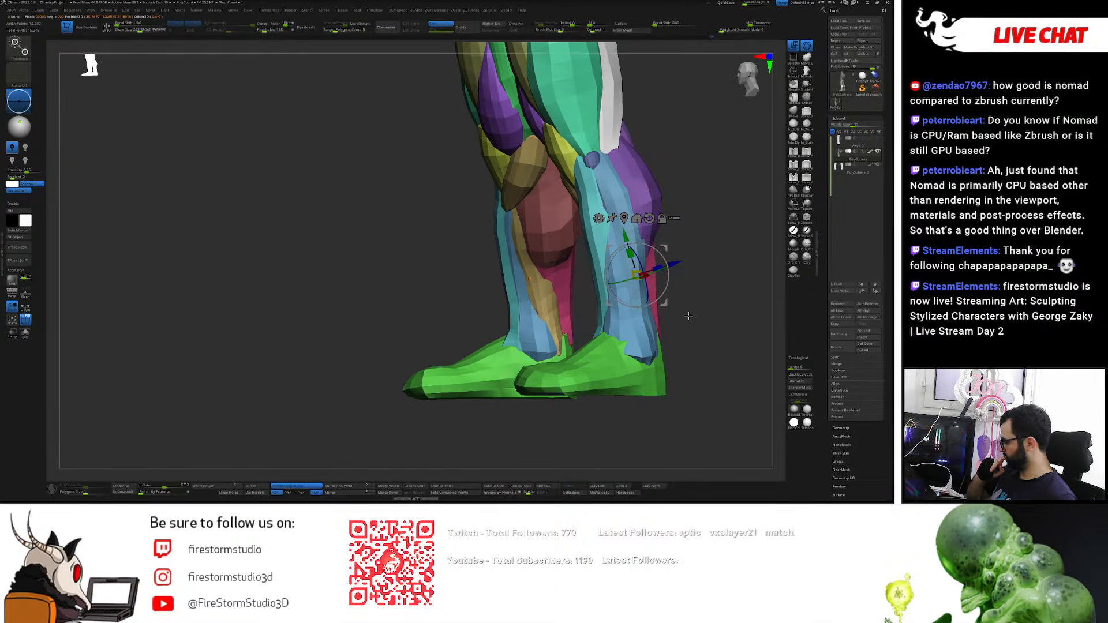
{"action": "right_click_drag", "start_coordinate": [689, 316], "coordinate": [704, 338]}
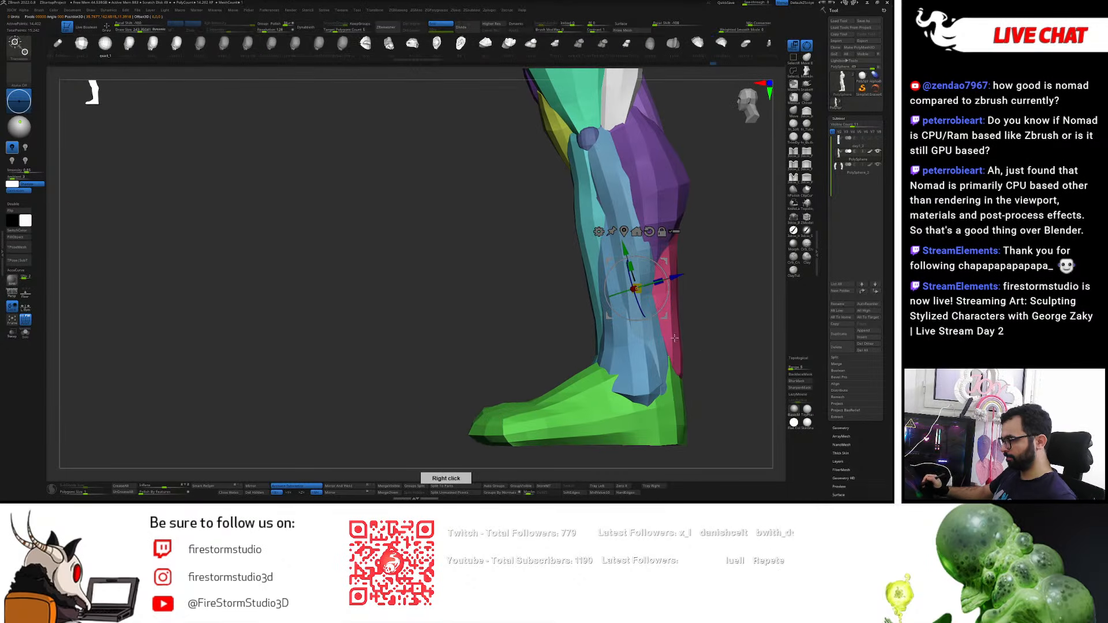
- Insert a small sphere at the outer ankle and move it inward so it sinks into the leg
{"action": "left_click_drag", "start_coordinate": [312, 235], "coordinate": [325, 248], "text": "ctrl+shift"}
{"action": "left_click_drag", "start_coordinate": [680, 339], "coordinate": [686, 346], "text": "ctrl+shift"}
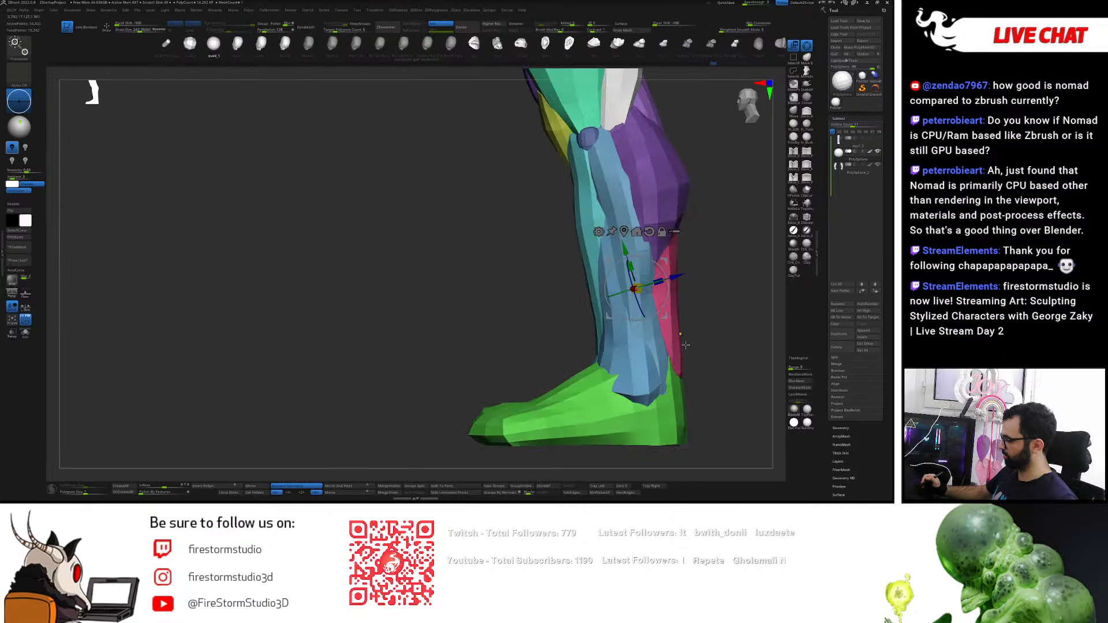
{"action": "right_click_drag", "start_coordinate": [680, 339], "coordinate": [665, 335], "text": "ctrl"}
{"action": "key", "text": "q"}
{"action": "right_click_drag", "start_coordinate": [684, 292], "coordinate": [633, 261], "text": "alt"}
{"action": "right_click_drag", "start_coordinate": [632, 261], "coordinate": [587, 327], "text": "ctrl"}
{"action": "left_click_drag", "start_coordinate": [592, 269], "coordinate": [588, 303]}
{"action": "right_click_drag", "start_coordinate": [589, 303], "coordinate": [611, 306]}
{"action": "key", "text": "w"}
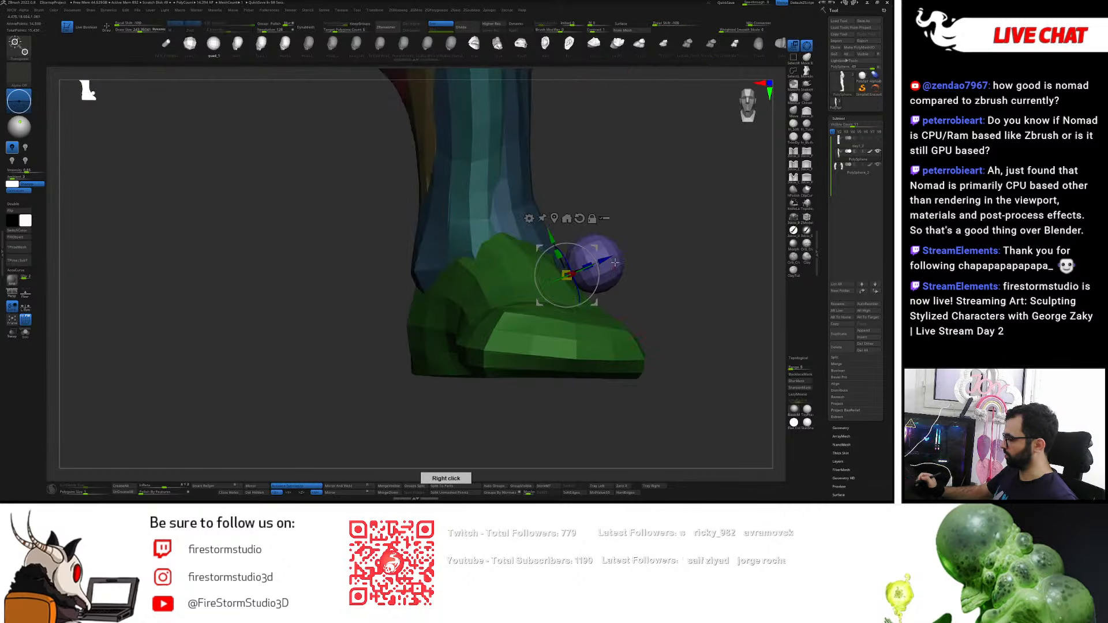
{"action": "mouse_move", "coordinate": [617, 275]}
{"action": "left_mouse_down"}
{"action": "mouse_move", "coordinate": [566, 275]}
{"action": "mouse_move", "coordinate": [611, 267]}
{"action": "mouse_move", "coordinate": [586, 269]}
{"action": "left_mouse_up"}
{"action": "key", "text": "q"}
{"action": "right_click_drag", "start_coordinate": [545, 273], "coordinate": [600, 269]}
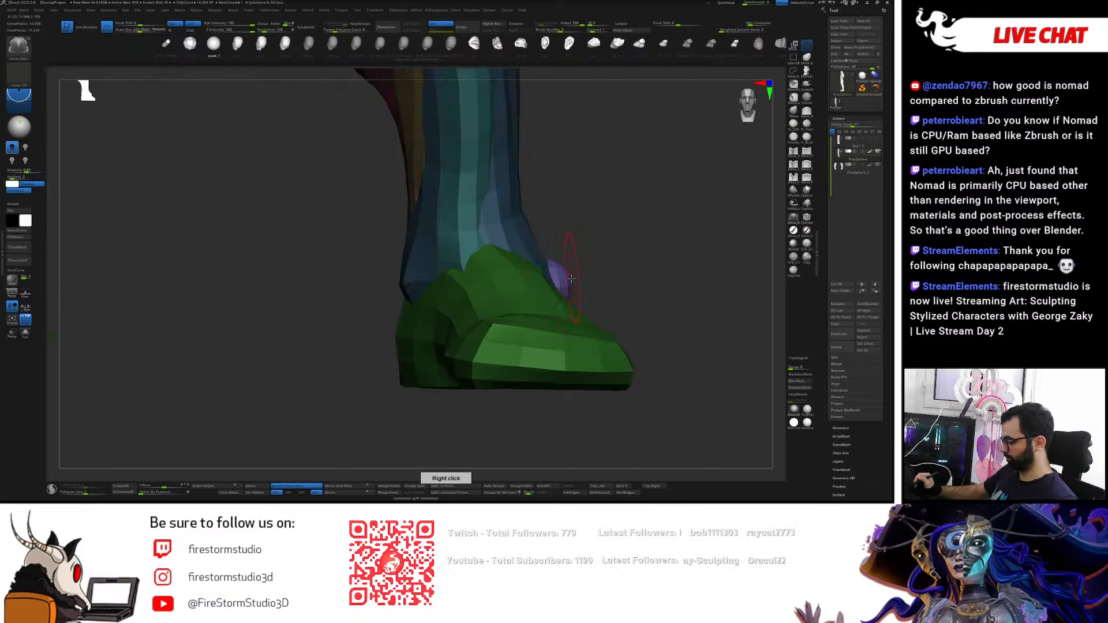
- Stretch the ankle sphere upward with the Move brush into a tall wedge that tapers along the outer lower leg
{"action": "key", "text": "b"}
{"action": "key", "text": "m"}
{"action": "key", "text": "v"}
{"action": "right_click_drag", "start_coordinate": [530, 215], "coordinate": [485, 215]}
{"action": "mouse_move", "coordinate": [545, 238]}
{"action": "left_mouse_down"}
{"action": "mouse_move", "coordinate": [526, 184]}
{"action": "mouse_move", "coordinate": [511, 176]}
{"action": "left_mouse_up"}
{"action": "key", "text": "bracketright"}
{"action": "mouse_move", "coordinate": [511, 175]}
{"action": "right_mouse_down"}
{"action": "mouse_move", "coordinate": [546, 207]}
{"action": "mouse_move", "coordinate": [535, 204]}
{"action": "right_mouse_up"}
{"action": "left_click_drag", "start_coordinate": [522, 209], "coordinate": [506, 209]}
{"action": "right_click_drag", "start_coordinate": [522, 191], "coordinate": [532, 199]}
{"action": "left_click_drag", "start_coordinate": [525, 227], "coordinate": [518, 230]}
{"action": "right_click_drag", "start_coordinate": [518, 230], "coordinate": [503, 295]}
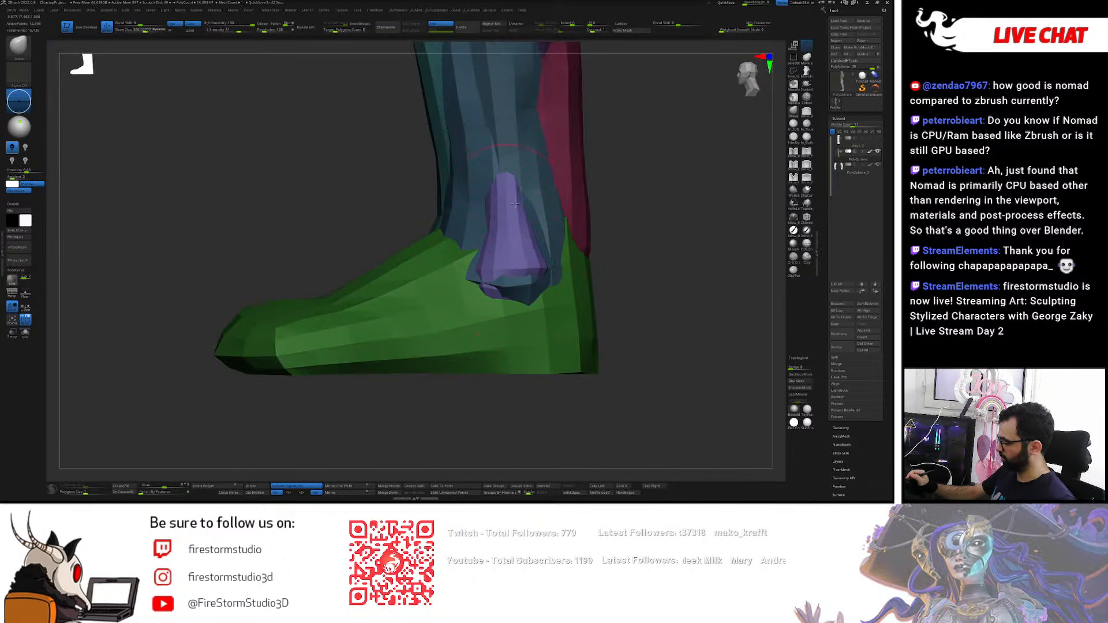
- Refine the outer ankle wedge's mesh with ZModeler and assign the wedge its own polygroup
{"action": "mouse_move", "coordinate": [490, 149]}
{"action": "right_mouse_down"}
{"action": "mouse_move", "coordinate": [501, 147]}
{"action": "mouse_move", "coordinate": [508, 234]}
{"action": "mouse_move", "coordinate": [522, 248]}
{"action": "right_mouse_up"}
{"action": "key", "text": "1"}
{"action": "left_click_drag", "start_coordinate": [527, 256], "coordinate": [526, 270]}
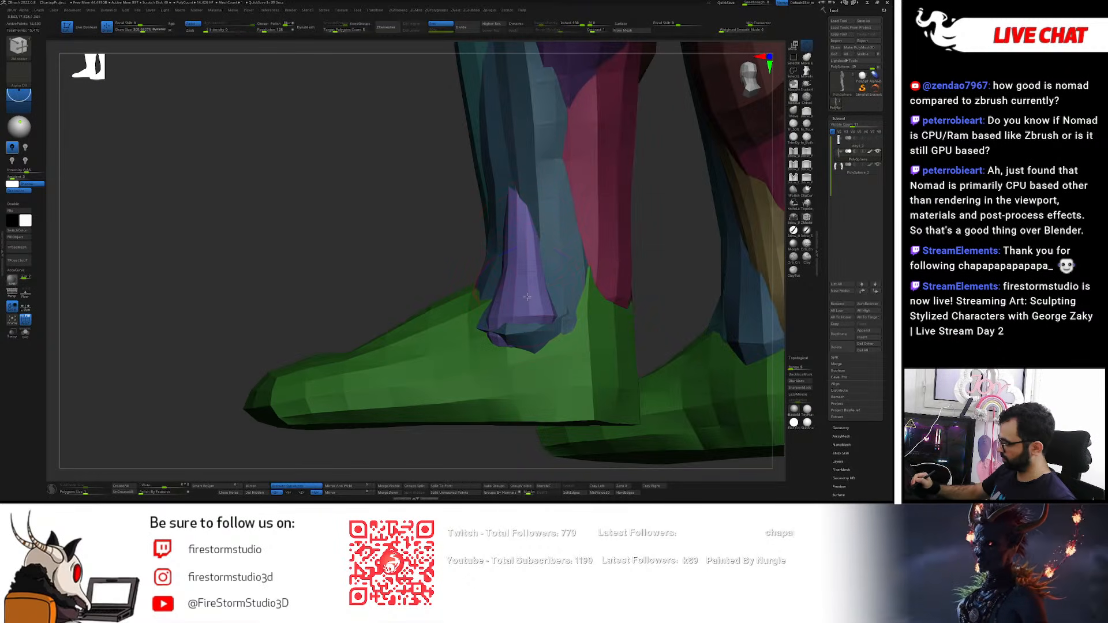
{"action": "left_click", "coordinate": [526, 297]}
{"action": "key", "text": "shift+f"}
{"action": "mouse_move", "coordinate": [527, 295]}
{"action": "right_mouse_down"}
{"action": "mouse_move", "coordinate": [538, 294]}
{"action": "mouse_move", "coordinate": [500, 250]}
{"action": "mouse_move", "coordinate": [600, 301]}
{"action": "mouse_move", "coordinate": [586, 284]}
{"action": "right_mouse_up"}
{"action": "key", "text": "shift+f"}
{"action": "left_click", "coordinate": [24, 317]}
{"action": "left_click", "coordinate": [618, 309], "text": "ctrl"}
{"action": "key", "text": "ctrl+w"}
- Unmask only the outer ankle wedge and nudge its front edge into place
{"action": "key", "text": "w"}
{"action": "left_click", "coordinate": [545, 315], "text": "ctrl"}
{"action": "key", "text": "q"}
{"action": "key", "text": "ctrl+z"}
{"action": "left_click_drag", "start_coordinate": [521, 250], "coordinate": [508, 247]}
- Duplicate the ankle wedge across to the inner ankle and turn the copy to follow the leg's inner side
{"action": "mouse_move", "coordinate": [579, 266]}
{"action": "right_mouse_down"}
{"action": "mouse_move", "coordinate": [554, 269]}
{"action": "mouse_move", "coordinate": [564, 280]}
{"action": "mouse_move", "coordinate": [550, 324]}
{"action": "mouse_move", "coordinate": [547, 264]}
{"action": "mouse_move", "coordinate": [606, 258]}
{"action": "right_mouse_up"}
{"action": "key", "text": "w"}
{"action": "left_click", "coordinate": [574, 259]}
{"action": "left_click_drag", "start_coordinate": [551, 307], "coordinate": [344, 335]}
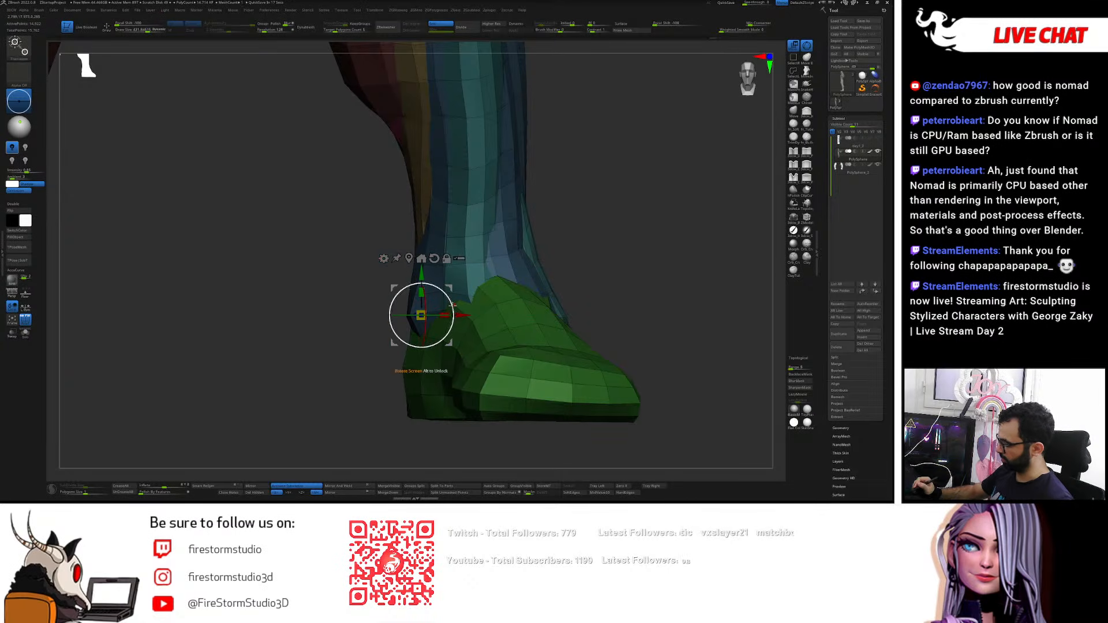
{"action": "left_click_drag", "start_coordinate": [468, 315], "coordinate": [439, 316]}
{"action": "left_click_drag", "start_coordinate": [369, 459], "coordinate": [490, 462]}
{"action": "left_click_drag", "start_coordinate": [315, 315], "coordinate": [371, 318]}
{"action": "left_click_drag", "start_coordinate": [692, 260], "coordinate": [619, 248]}
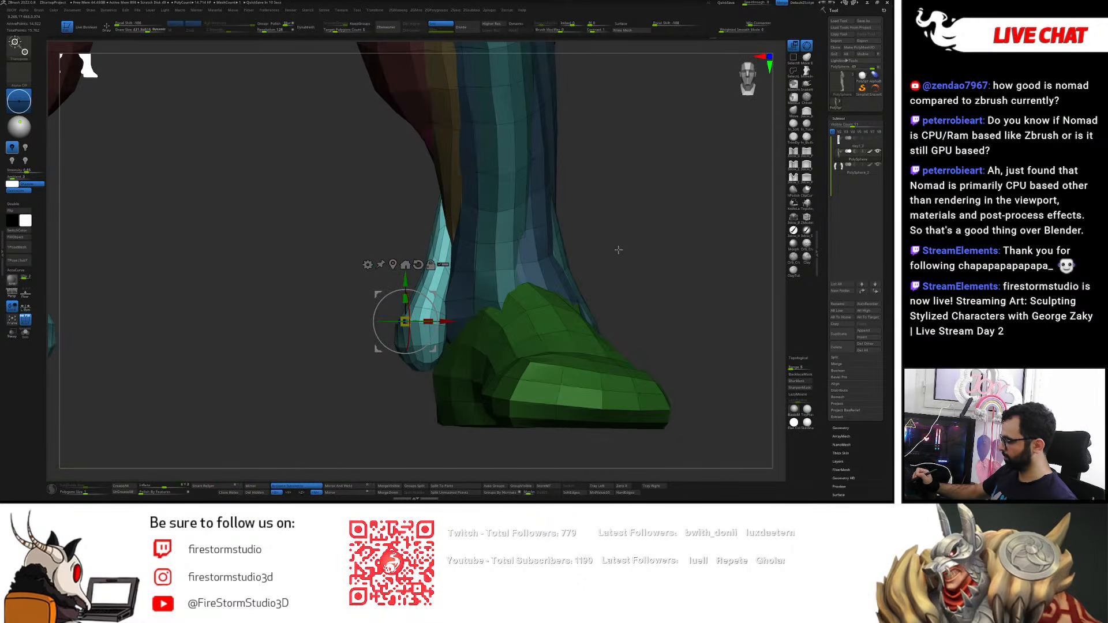
{"action": "right_click_drag", "start_coordinate": [508, 280], "coordinate": [491, 280]}
{"action": "mouse_move", "coordinate": [427, 289]}
{"action": "left_mouse_down"}
{"action": "mouse_move", "coordinate": [430, 260]}
{"action": "mouse_move", "coordinate": [443, 287]}
{"action": "mouse_move", "coordinate": [469, 281]}
{"action": "mouse_move", "coordinate": [452, 285]}
{"action": "left_mouse_up"}
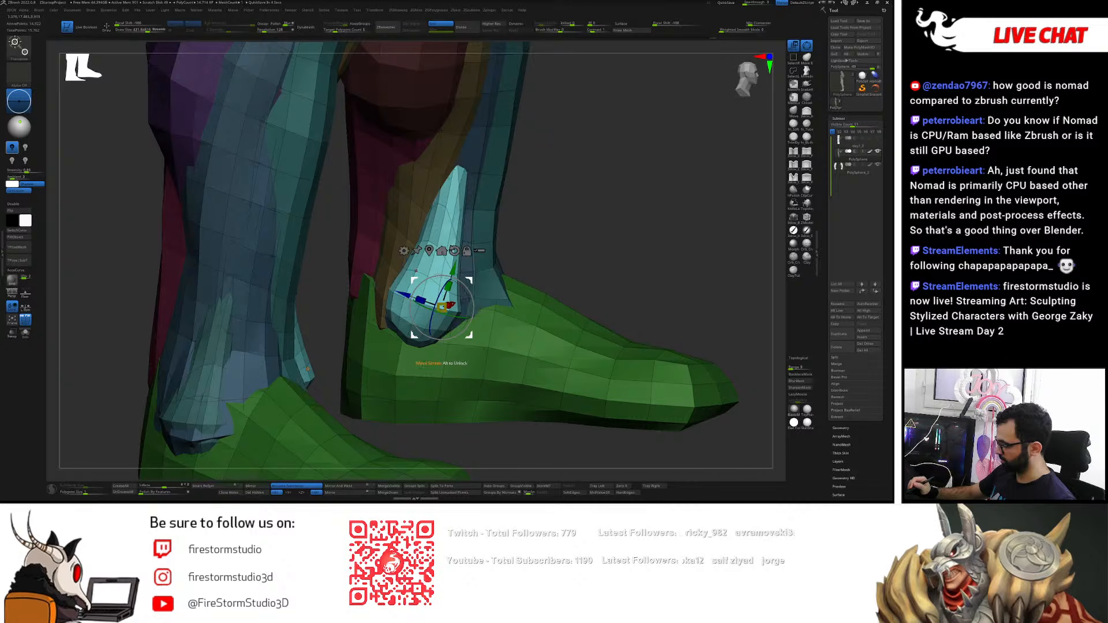
- Rotate the inner ankle wedge against the leg and push its outer contour inward
{"action": "right_click_drag", "start_coordinate": [536, 306], "coordinate": [472, 311]}
{"action": "key", "text": "q"}
{"action": "key", "text": "w"}
{"action": "mouse_move", "coordinate": [477, 313]}
{"action": "left_mouse_down"}
{"action": "mouse_move", "coordinate": [476, 300]}
{"action": "mouse_move", "coordinate": [505, 304]}
{"action": "left_mouse_up"}
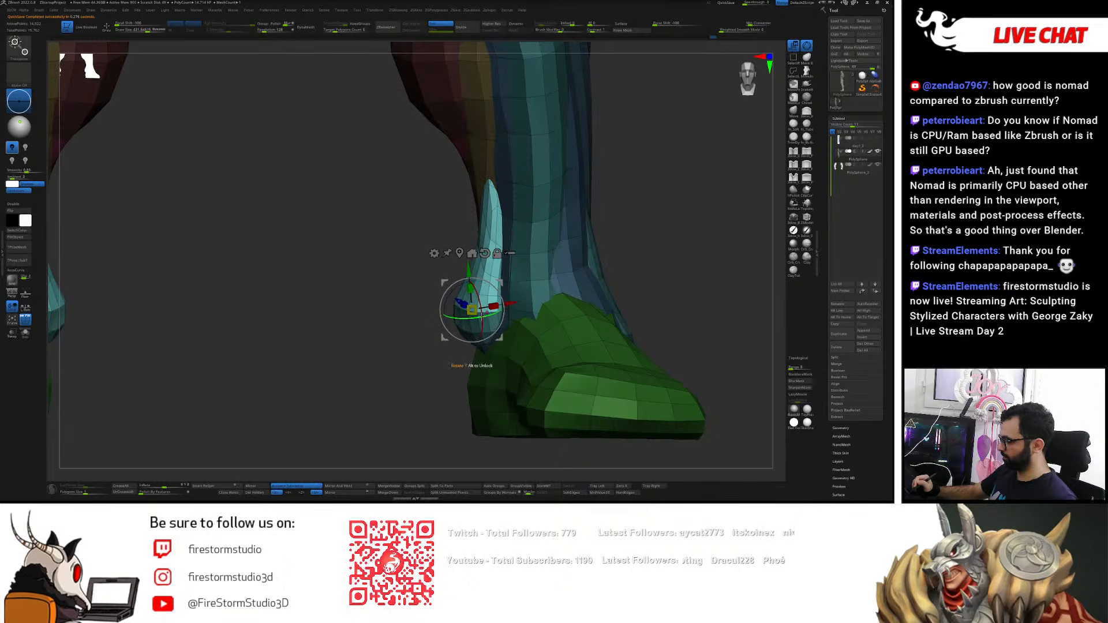
{"action": "key", "text": "q"}
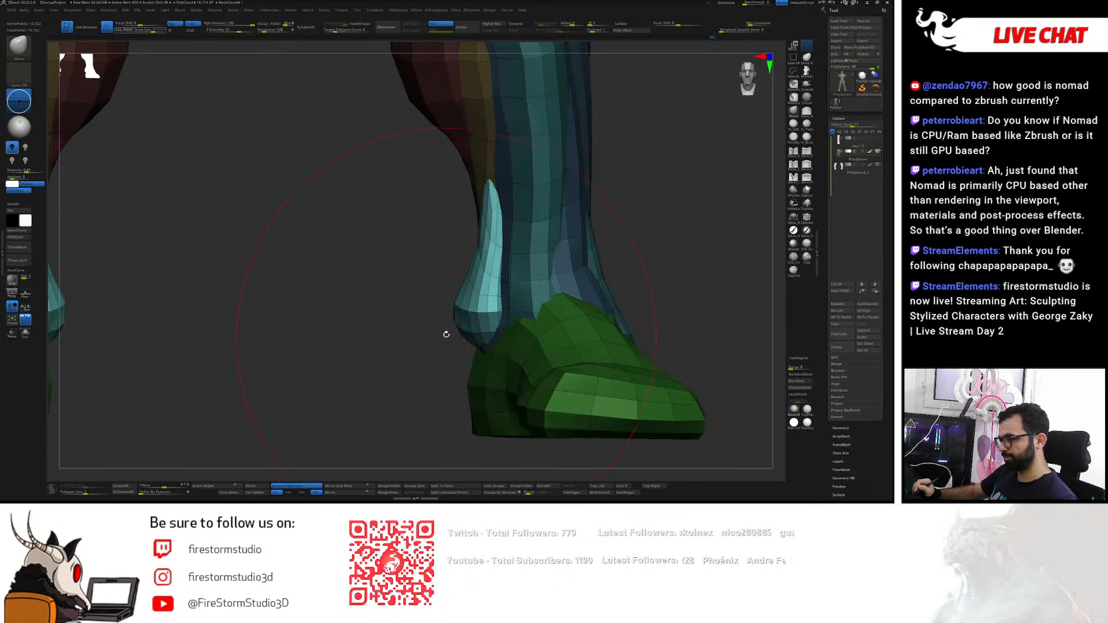
{"action": "left_click_drag", "start_coordinate": [454, 324], "coordinate": [461, 323]}
{"action": "right_click_drag", "start_coordinate": [481, 322], "coordinate": [524, 251]}
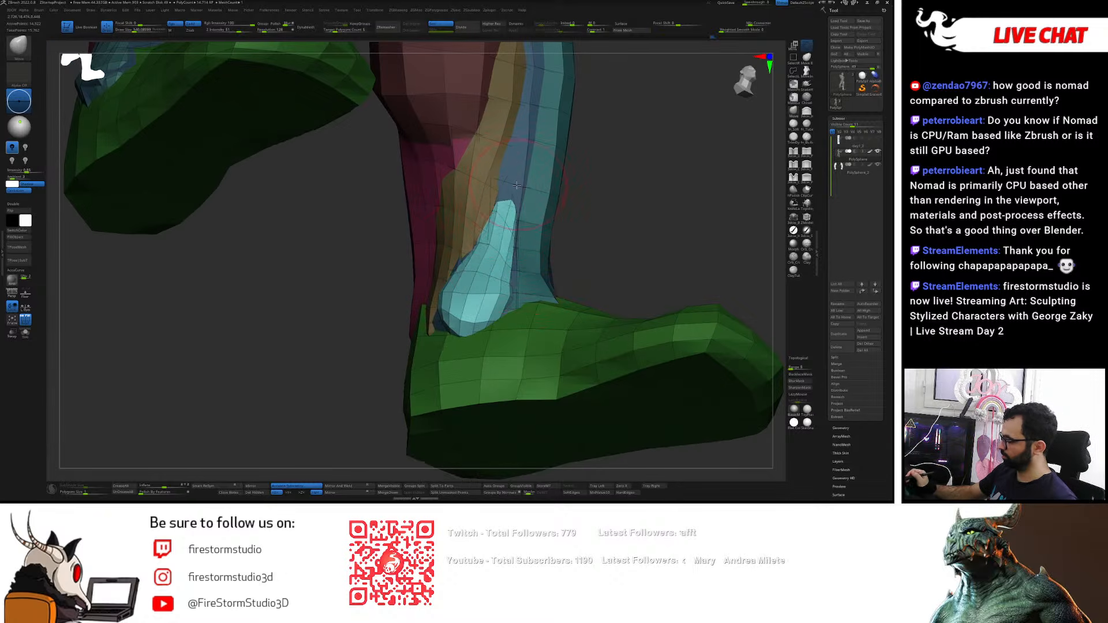
- Reshape the inner ankle wedge by adjusting its pointed upper end, front edge and rounded lower end
{"action": "mouse_move", "coordinate": [503, 222]}
{"action": "right_mouse_down"}
{"action": "mouse_move", "coordinate": [448, 326]}
{"action": "mouse_move", "coordinate": [453, 308]}
{"action": "mouse_move", "coordinate": [508, 316]}
{"action": "mouse_move", "coordinate": [558, 281]}
{"action": "mouse_move", "coordinate": [566, 289]}
{"action": "right_mouse_up"}
{"action": "mouse_move", "coordinate": [311, 268]}
{"action": "left_mouse_down", "text": "shift"}
{"action": "mouse_move", "coordinate": [337, 255]}
{"action": "mouse_move", "coordinate": [331, 263]}
{"action": "left_mouse_up", "text": "shift"}
{"action": "mouse_move", "coordinate": [381, 258]}
{"action": "right_mouse_down"}
{"action": "mouse_move", "coordinate": [347, 263]}
{"action": "mouse_move", "coordinate": [363, 228]}
{"action": "right_mouse_up"}
{"action": "mouse_move", "coordinate": [360, 134]}
{"action": "right_mouse_down", "text": "alt"}
{"action": "mouse_move", "coordinate": [350, 283]}
{"action": "mouse_move", "coordinate": [325, 201]}
{"action": "mouse_move", "coordinate": [339, 269]}
{"action": "right_mouse_up", "text": "alt"}
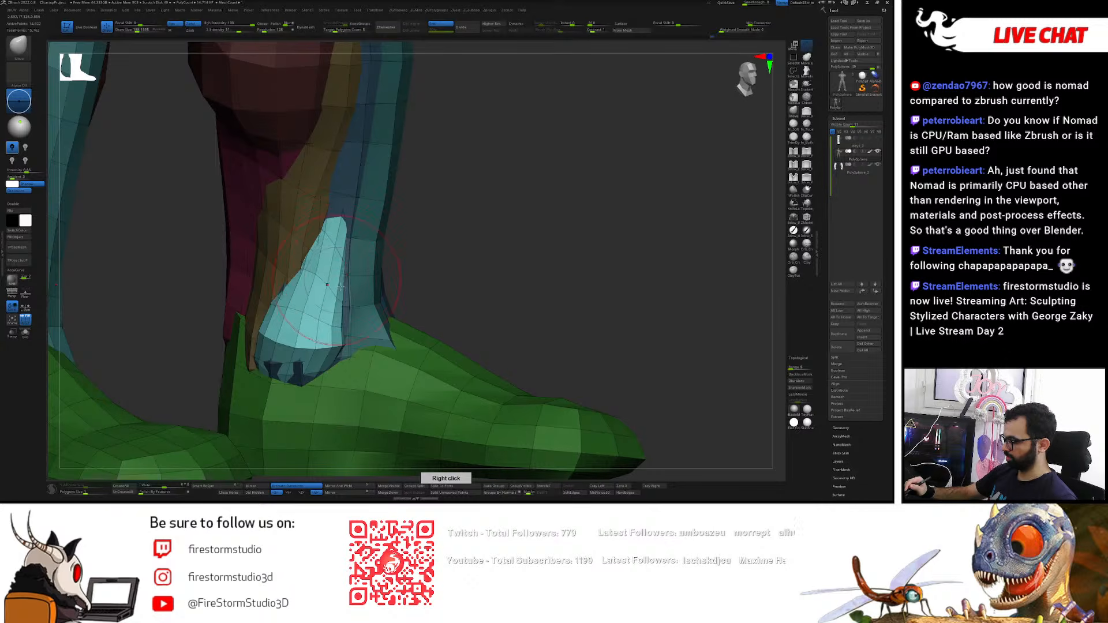
{"action": "left_click_drag", "start_coordinate": [343, 276], "coordinate": [343, 309]}
{"action": "left_click_drag", "start_coordinate": [322, 225], "coordinate": [313, 232]}
{"action": "left_click_drag", "start_coordinate": [287, 306], "coordinate": [293, 310]}
{"action": "key", "text": "bracketleft"}
{"action": "key", "text": "bracketleft"}
{"action": "left_click_drag", "start_coordinate": [283, 364], "coordinate": [285, 372]}
- Unmask only the blue lower-leg piece in front of the outer ankle and raise its lower end above the foot
{"action": "right_click_drag", "start_coordinate": [569, 258], "coordinate": [406, 270]}
{"action": "key", "text": "w"}
{"action": "left_click", "coordinate": [292, 311], "text": "ctrl"}
{"action": "key", "text": "q"}
{"action": "key", "text": "s"}
{"action": "mouse_move", "coordinate": [369, 361]}
{"action": "left_mouse_down"}
{"action": "mouse_move", "coordinate": [378, 365]}
{"action": "mouse_move", "coordinate": [363, 336]}
{"action": "left_mouse_up"}
{"action": "right_click_drag", "start_coordinate": [357, 401], "coordinate": [376, 167]}
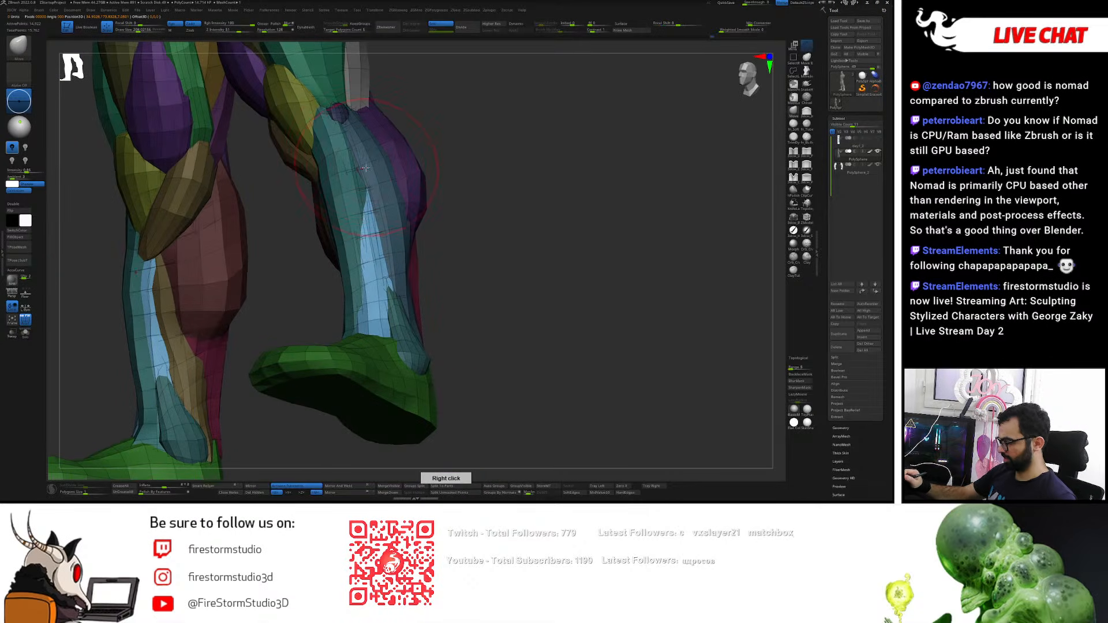
{"action": "key", "text": "ctrl+z"}
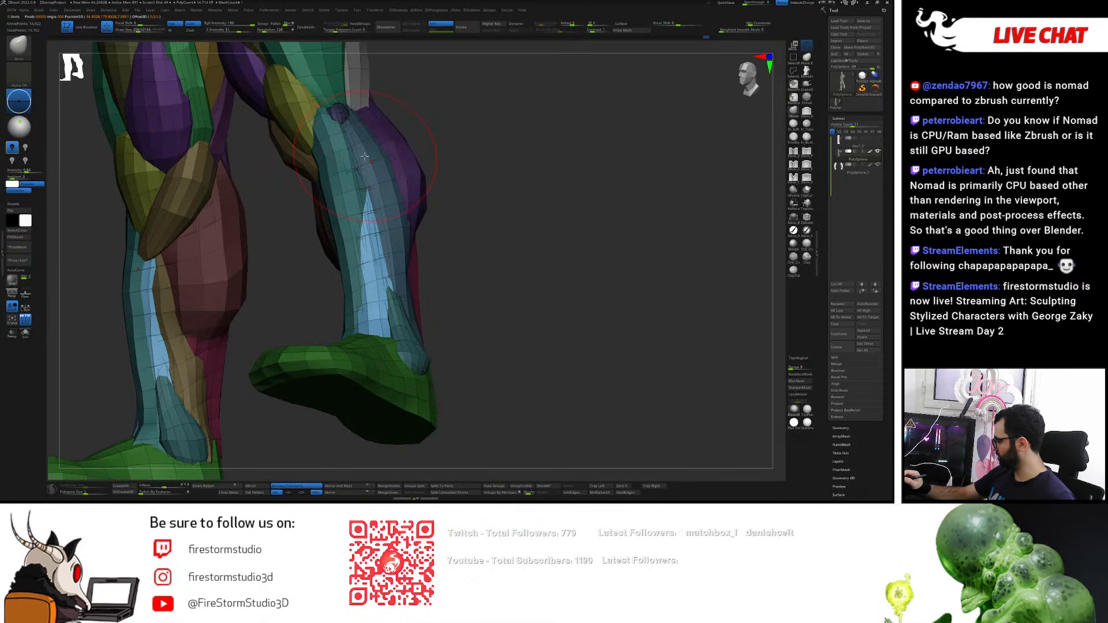
{"action": "mouse_move", "coordinate": [370, 146]}
{"action": "right_mouse_down"}
{"action": "mouse_move", "coordinate": [350, 139]}
{"action": "mouse_move", "coordinate": [372, 167]}
{"action": "right_mouse_up"}
- Extend the blue lower-leg piece's upper end toward the outer knee and smooth its length with the polyframe display off
{"action": "key", "text": "s"}
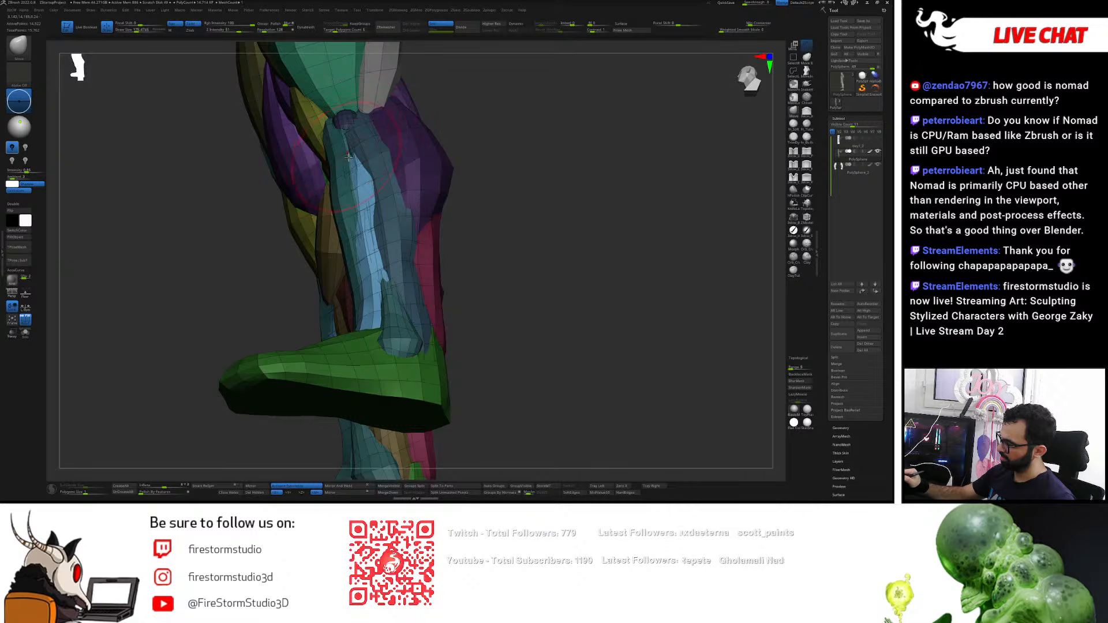
{"action": "mouse_move", "coordinate": [369, 156]}
{"action": "right_mouse_down"}
{"action": "mouse_move", "coordinate": [358, 134]}
{"action": "mouse_move", "coordinate": [400, 215]}
{"action": "right_mouse_up"}
{"action": "key", "text": "shift+f"}
{"action": "key", "text": "s"}
{"action": "mouse_move", "coordinate": [372, 228]}
{"action": "left_mouse_down", "text": "shift"}
{"action": "mouse_move", "coordinate": [376, 267]}
{"action": "mouse_move", "coordinate": [379, 254]}
{"action": "left_mouse_up", "text": "shift"}
{"action": "right_click_drag", "start_coordinate": [398, 210], "coordinate": [378, 205]}
{"action": "left_click_drag", "start_coordinate": [376, 209], "coordinate": [360, 167], "text": "shift"}
{"action": "key", "text": "b"}
{"action": "key", "text": "m"}
{"action": "key", "text": "v"}
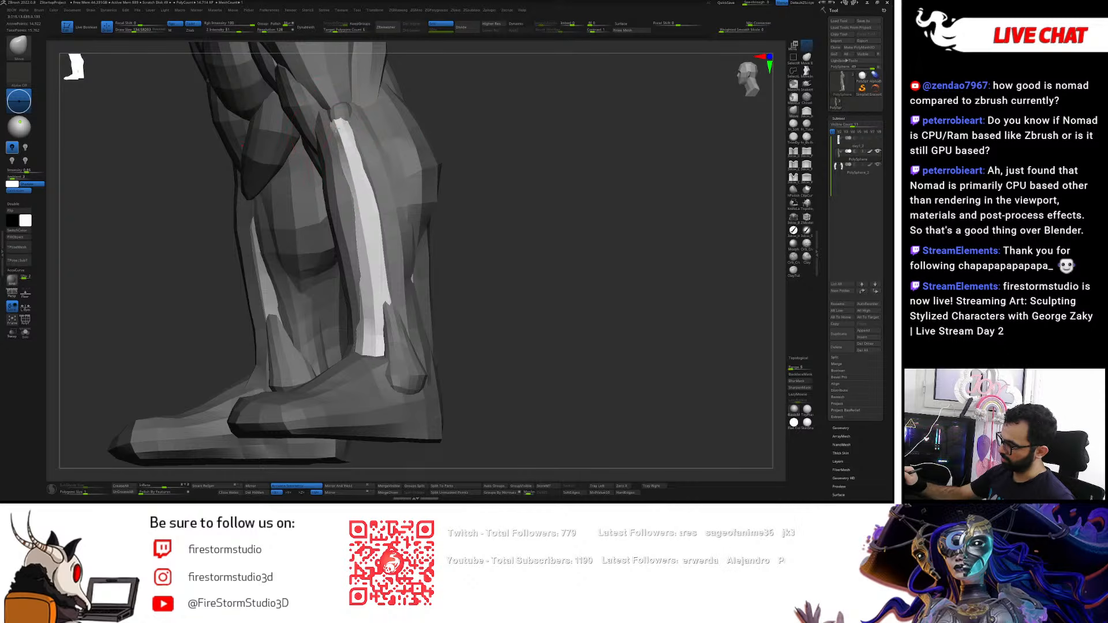
{"action": "right_click_drag", "start_coordinate": [351, 117], "coordinate": [378, 124]}
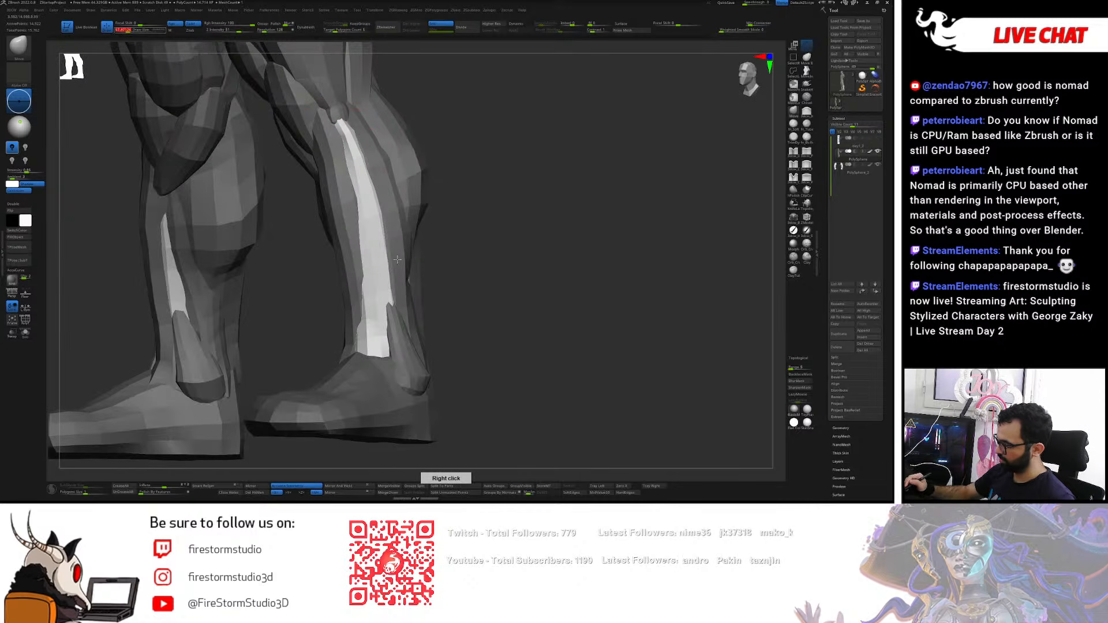
- Smooth the unmasked shin piece along the inner lower leg and clear the mask from the model
{"action": "right_click_drag", "start_coordinate": [407, 289], "coordinate": [418, 287]}
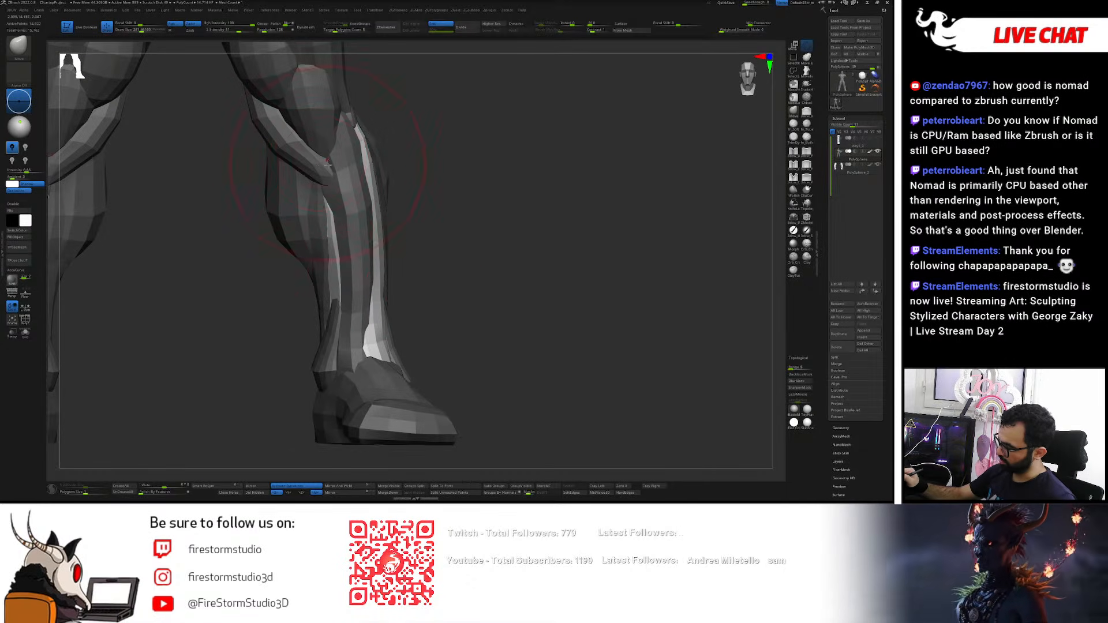
{"action": "mouse_move", "coordinate": [327, 163]}
{"action": "right_mouse_down"}
{"action": "mouse_move", "coordinate": [294, 151]}
{"action": "mouse_move", "coordinate": [329, 161]}
{"action": "mouse_move", "coordinate": [327, 151]}
{"action": "mouse_move", "coordinate": [324, 173]}
{"action": "mouse_move", "coordinate": [346, 185]}
{"action": "mouse_move", "coordinate": [342, 149]}
{"action": "mouse_move", "coordinate": [324, 179]}
{"action": "mouse_move", "coordinate": [320, 239]}
{"action": "right_mouse_up"}
{"action": "key", "text": "shift"}
{"action": "key", "text": "s"}
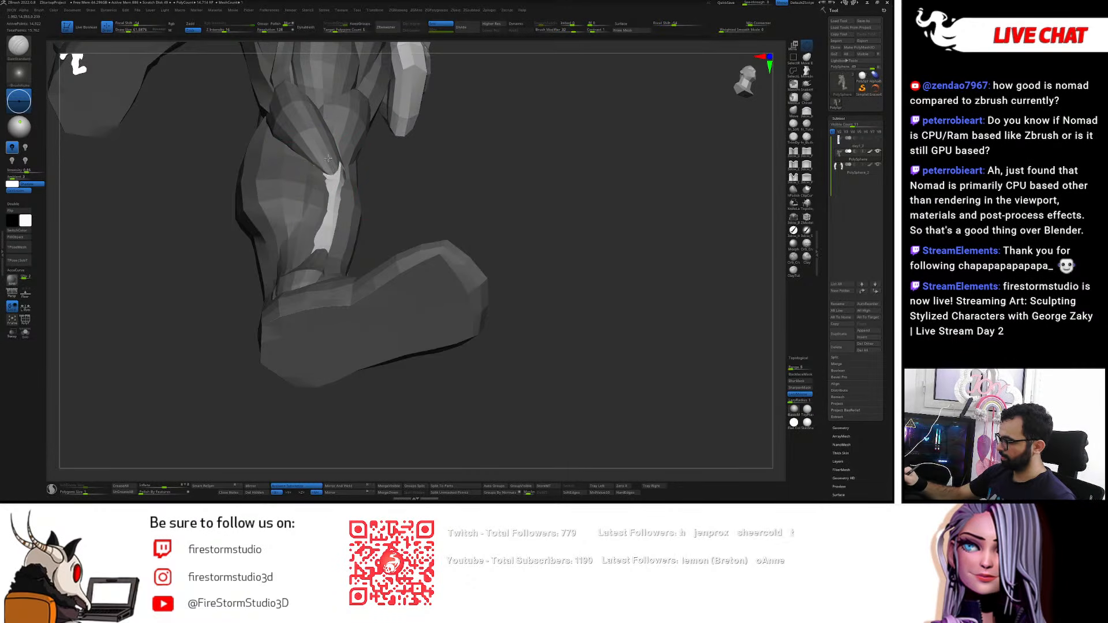
{"action": "right_click_drag", "start_coordinate": [356, 192], "coordinate": [384, 208]}
{"action": "left_click_drag", "start_coordinate": [393, 199], "coordinate": [402, 188], "text": "ctrl"}
{"action": "right_click_drag", "start_coordinate": [403, 188], "coordinate": [397, 182]}
- Adjust the inner shin area below the knee with the Move brush at a reduced size
{"action": "key", "text": "b"}
{"action": "key", "text": "m"}
{"action": "key", "text": "v"}
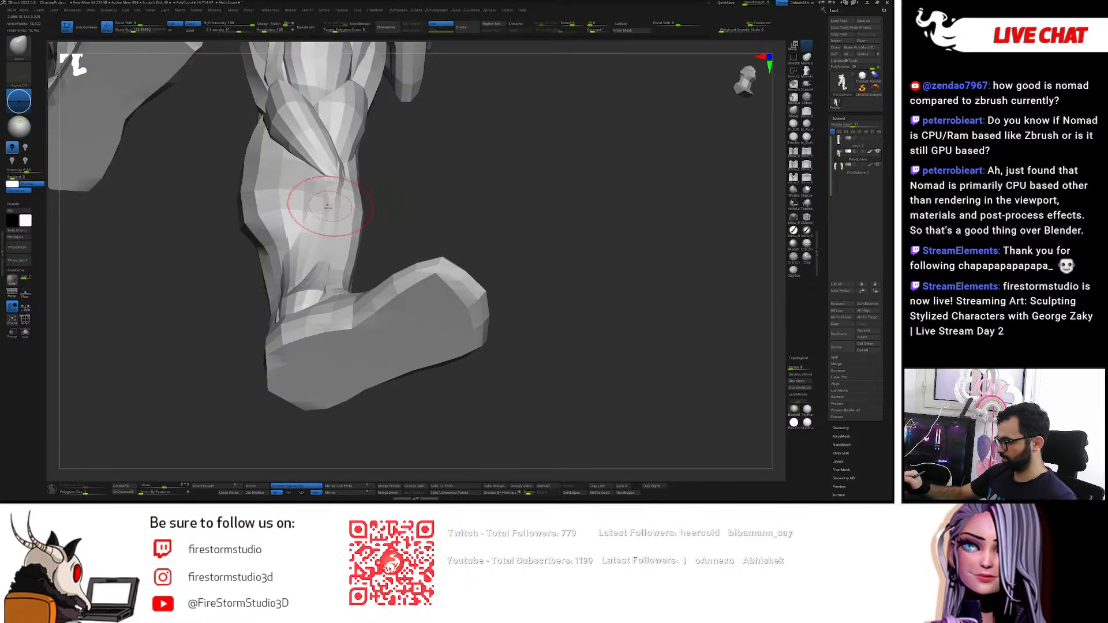
{"action": "mouse_move", "coordinate": [320, 201]}
{"action": "right_mouse_down"}
{"action": "mouse_move", "coordinate": [305, 205]}
{"action": "mouse_move", "coordinate": [315, 179]}
{"action": "right_mouse_up"}
{"action": "key", "text": "bracketleft"}
{"action": "key", "text": "bracketleft"}
{"action": "key", "text": "bracketleft"}
{"action": "key", "text": "bracketleft"}
{"action": "key", "text": "bracketleft"}
- Reshape the foot's upper edge around the front of the ankle with a small Move brush and topological masking
{"action": "mouse_move", "coordinate": [388, 261]}
{"action": "right_mouse_down"}
{"action": "mouse_move", "coordinate": [396, 246]}
{"action": "mouse_move", "coordinate": [396, 279]}
{"action": "mouse_move", "coordinate": [400, 227]}
{"action": "mouse_move", "coordinate": [406, 291]}
{"action": "mouse_move", "coordinate": [422, 292]}
{"action": "mouse_move", "coordinate": [350, 332]}
{"action": "mouse_move", "coordinate": [374, 352]}
{"action": "right_mouse_up"}
{"action": "key", "text": "bracketleft"}
{"action": "key", "text": "bracketleft"}
{"action": "key", "text": "bracketleft"}
{"action": "key", "text": "bracketleft"}
{"action": "key", "text": "bracketleft"}
{"action": "key", "text": "bracketleft"}
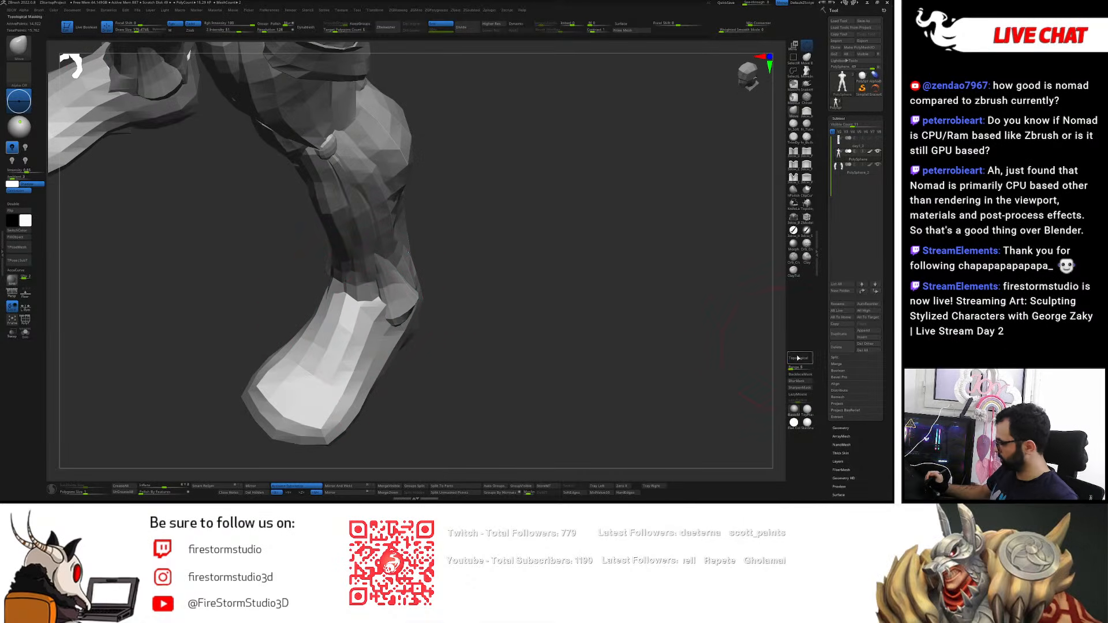
{"action": "right_click_drag", "start_coordinate": [360, 305], "coordinate": [326, 310]}
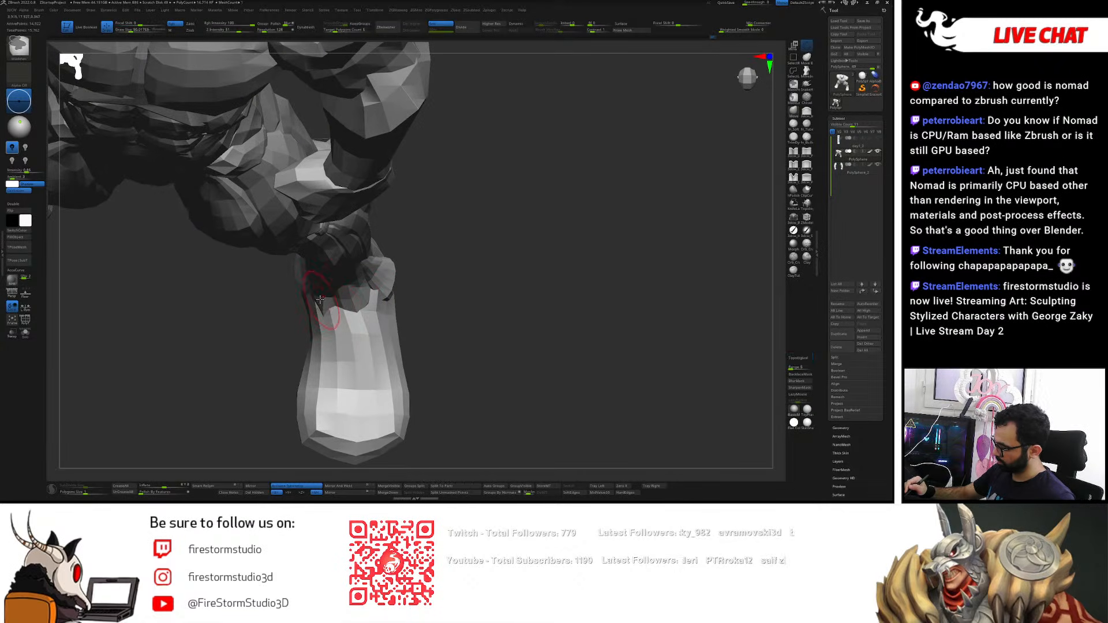
{"action": "right_click_drag", "start_coordinate": [362, 245], "coordinate": [417, 295]}
{"action": "left_click", "coordinate": [799, 358]}
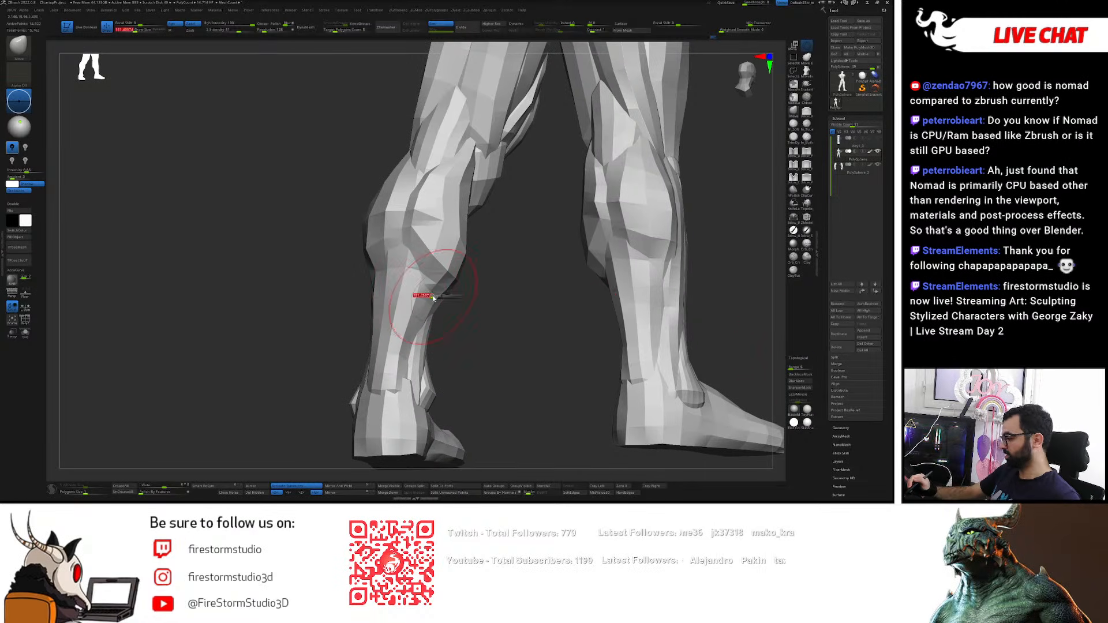
- Show the body's polygroup colours without wireframe lines
{"action": "right_click_drag", "start_coordinate": [384, 295], "coordinate": [502, 241], "text": "ctrl"}
{"action": "key", "text": "shift+f"}
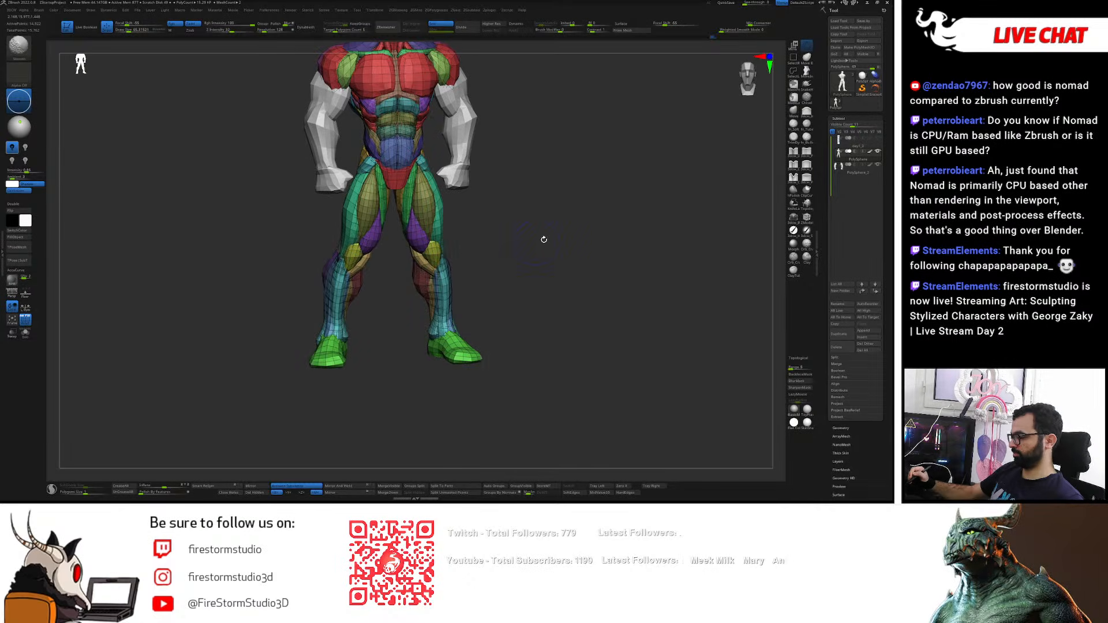
{"action": "left_click", "coordinate": [22, 317]}
{"action": "right_click_drag", "start_coordinate": [565, 252], "coordinate": [483, 332]}
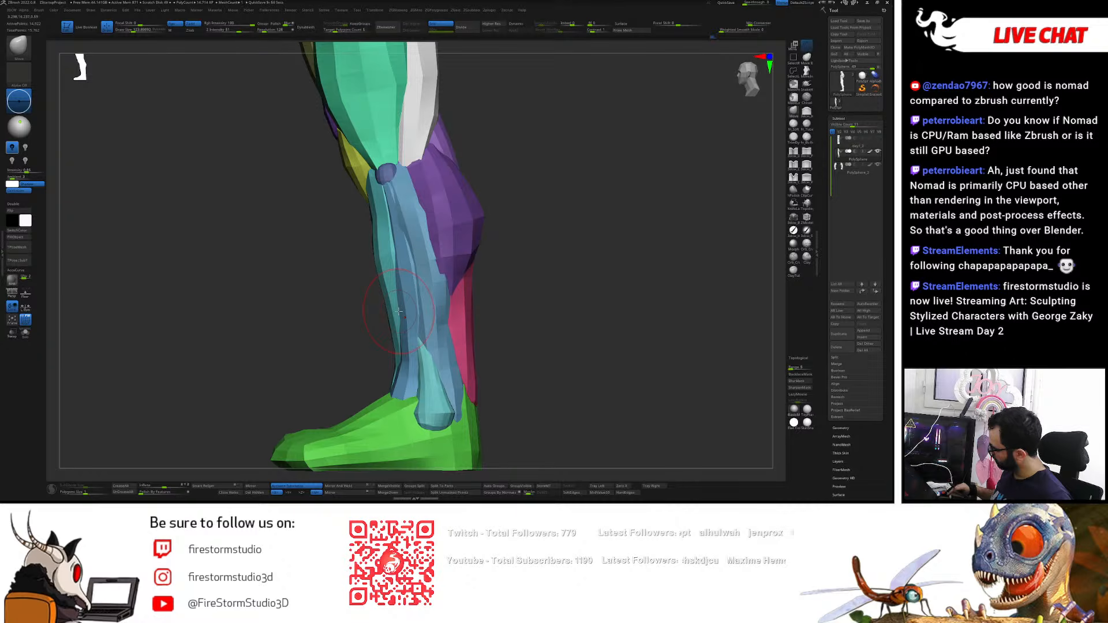
- Unmask only the blue inner shin piece and reshape its upper end beneath the inner knee muscles
{"action": "right_click_drag", "start_coordinate": [398, 311], "coordinate": [604, 187]}
{"action": "mouse_move", "coordinate": [445, 211]}
{"action": "right_mouse_down", "text": "ctrl"}
{"action": "mouse_move", "coordinate": [450, 245]}
{"action": "mouse_move", "coordinate": [446, 224]}
{"action": "right_mouse_up", "text": "ctrl"}
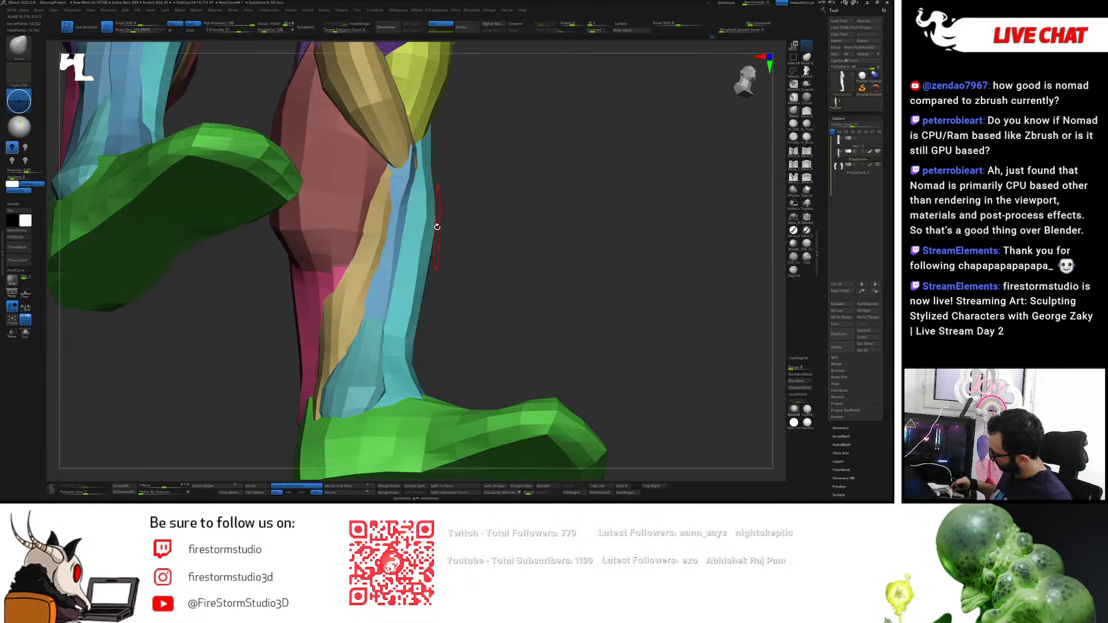
{"action": "key", "text": "w"}
{"action": "right_click_drag", "start_coordinate": [466, 174], "coordinate": [437, 168]}
{"action": "left_click", "coordinate": [412, 165], "text": "ctrl"}
{"action": "key", "text": "q"}
{"action": "key", "text": "s"}
{"action": "left_click_drag", "start_coordinate": [438, 156], "coordinate": [443, 157]}
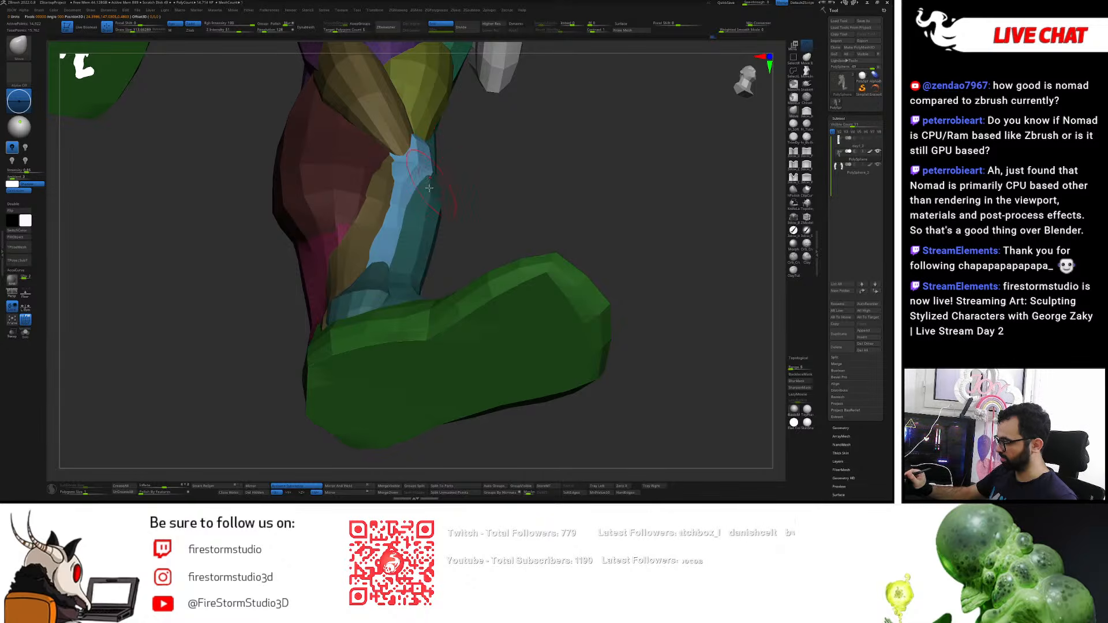
{"action": "right_click_drag", "start_coordinate": [429, 193], "coordinate": [419, 210]}
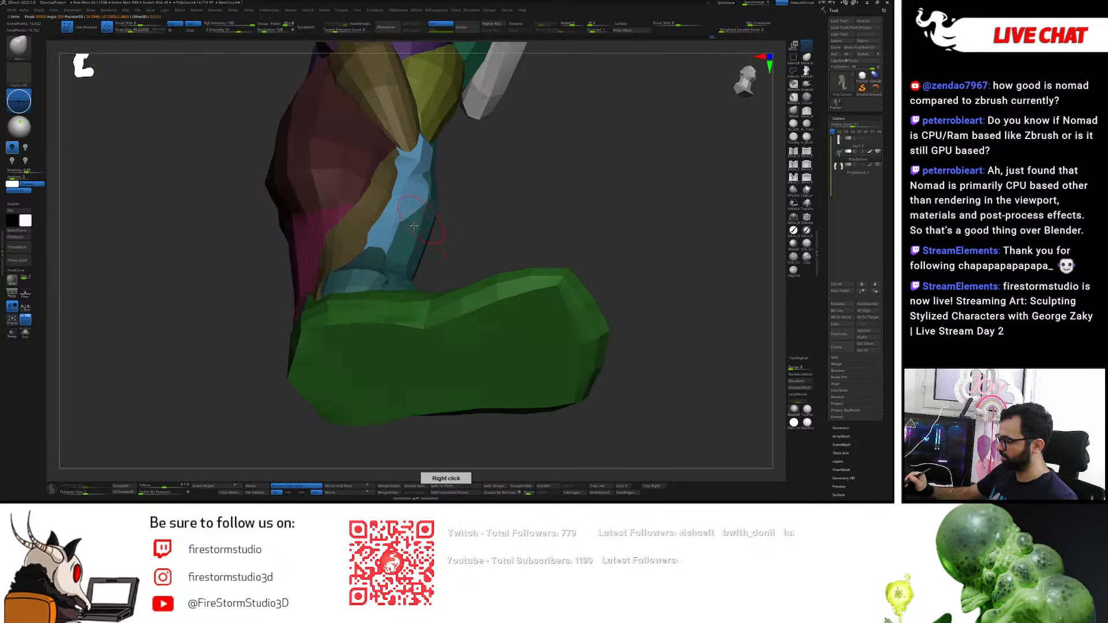
{"action": "right_click_drag", "start_coordinate": [403, 255], "coordinate": [411, 248]}
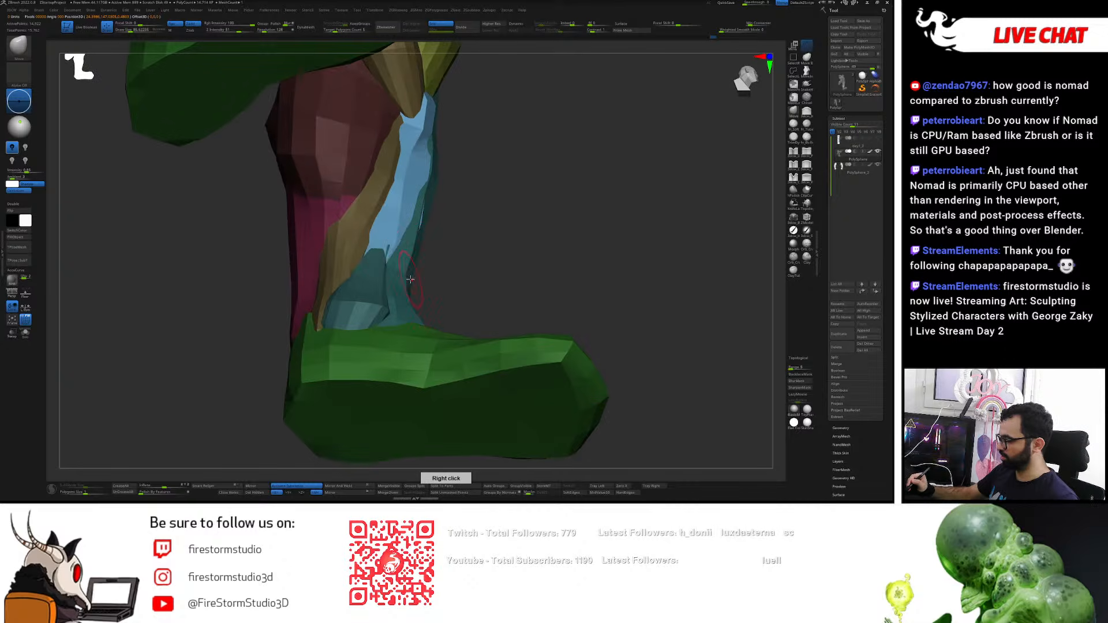
{"action": "right_click_drag", "start_coordinate": [433, 151], "coordinate": [404, 276]}
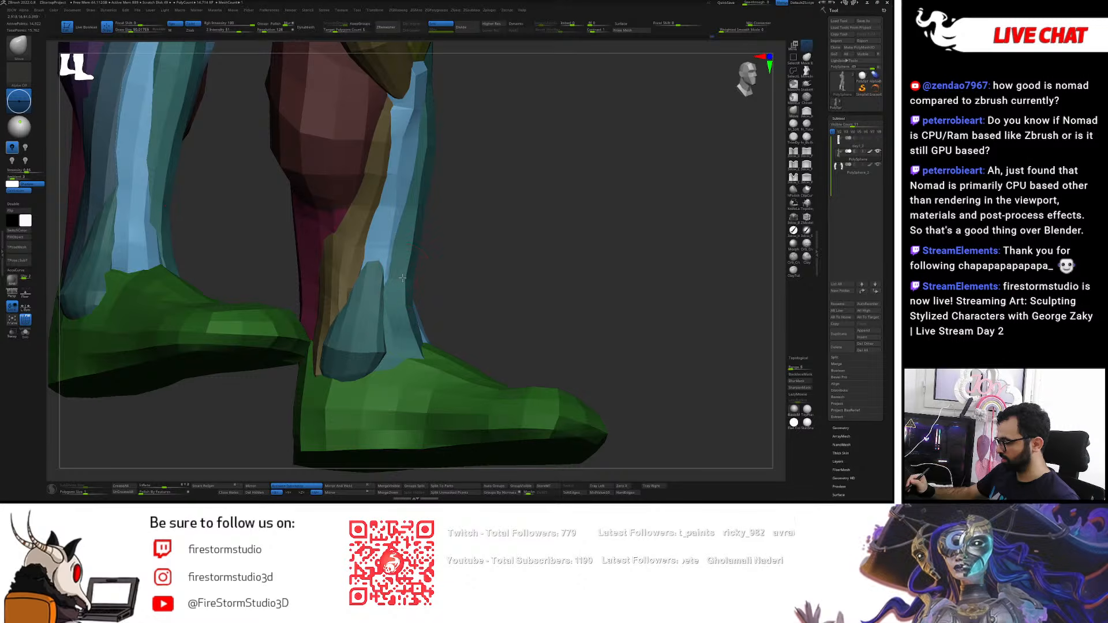
- Unmask only the inner ankle wedge and adjust its upper end over the blue shin piece
{"action": "key", "text": "w"}
{"action": "left_click", "coordinate": [378, 290], "text": "ctrl"}
{"action": "key", "text": "q"}
{"action": "right_click_drag", "start_coordinate": [387, 288], "coordinate": [397, 221]}
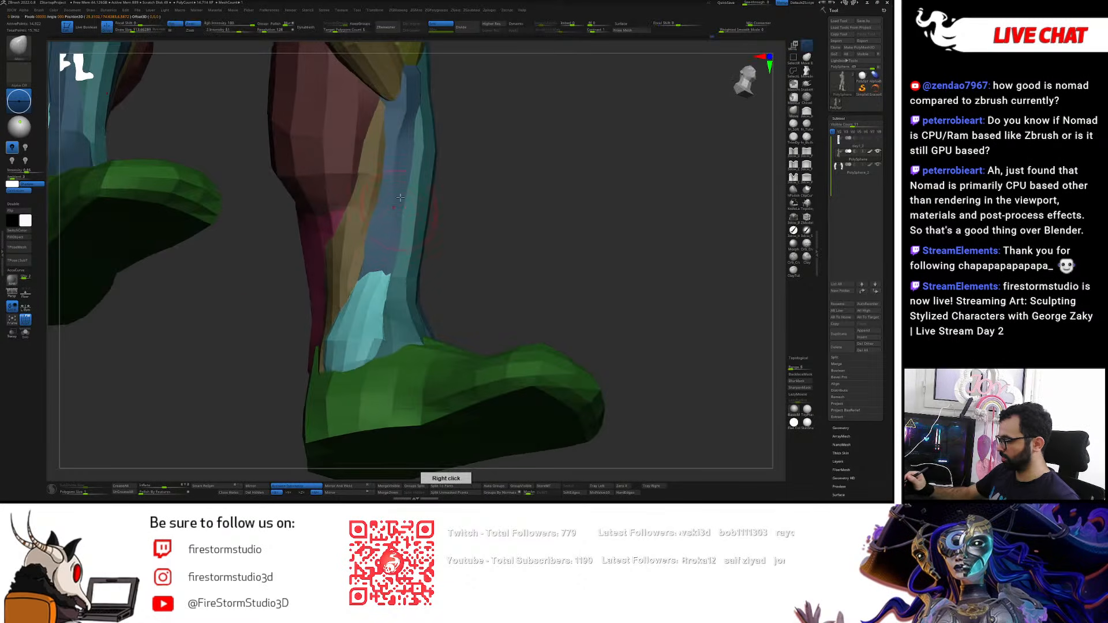
- Unmask the blue inner shin piece again and refine its contour between the knee and the ankle wedge
{"action": "left_click", "coordinate": [396, 177], "text": "ctrl"}
{"action": "right_click_drag", "start_coordinate": [396, 177], "coordinate": [398, 173]}
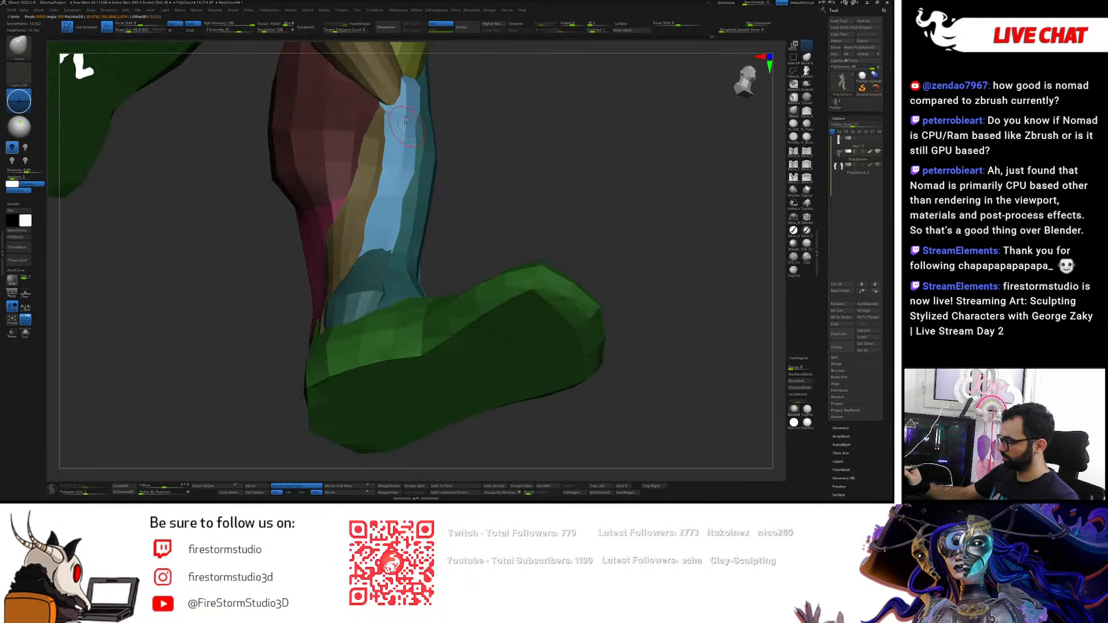
{"action": "right_click_drag", "start_coordinate": [406, 198], "coordinate": [394, 108]}
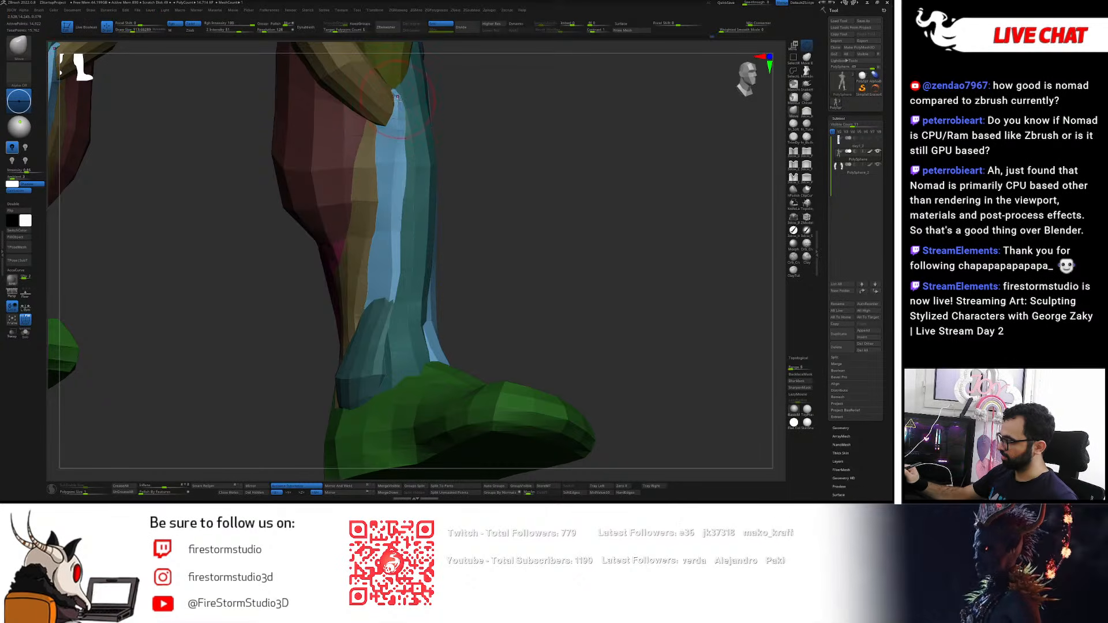
{"action": "right_click_drag", "start_coordinate": [398, 102], "coordinate": [412, 197]}
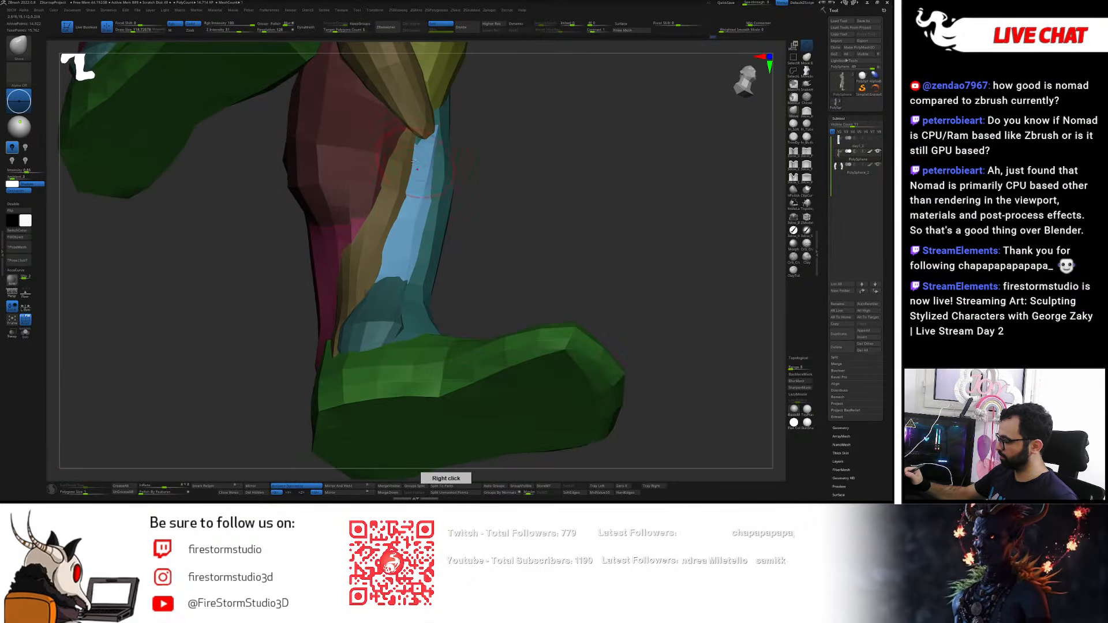
- Unmask only the tan inner-calf strip, smooth it along its length and clear the mask
{"action": "right_click_drag", "start_coordinate": [422, 137], "coordinate": [372, 144], "text": "shift"}
{"action": "key", "text": "w"}
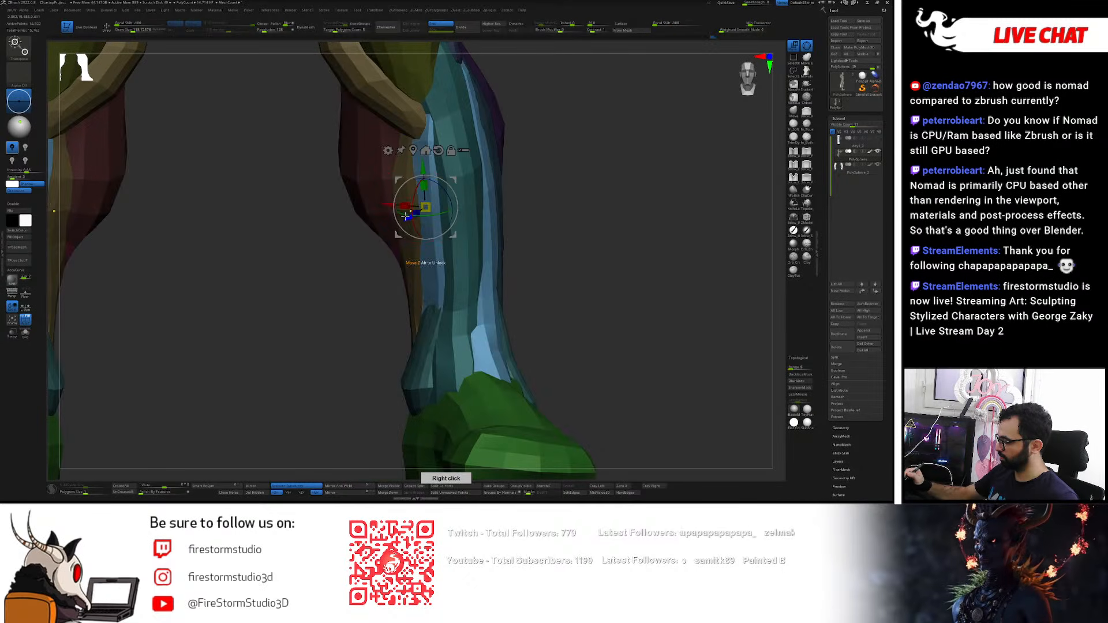
{"action": "left_click", "coordinate": [412, 277], "text": "ctrl"}
{"action": "key", "text": "q"}
{"action": "key", "text": "s"}
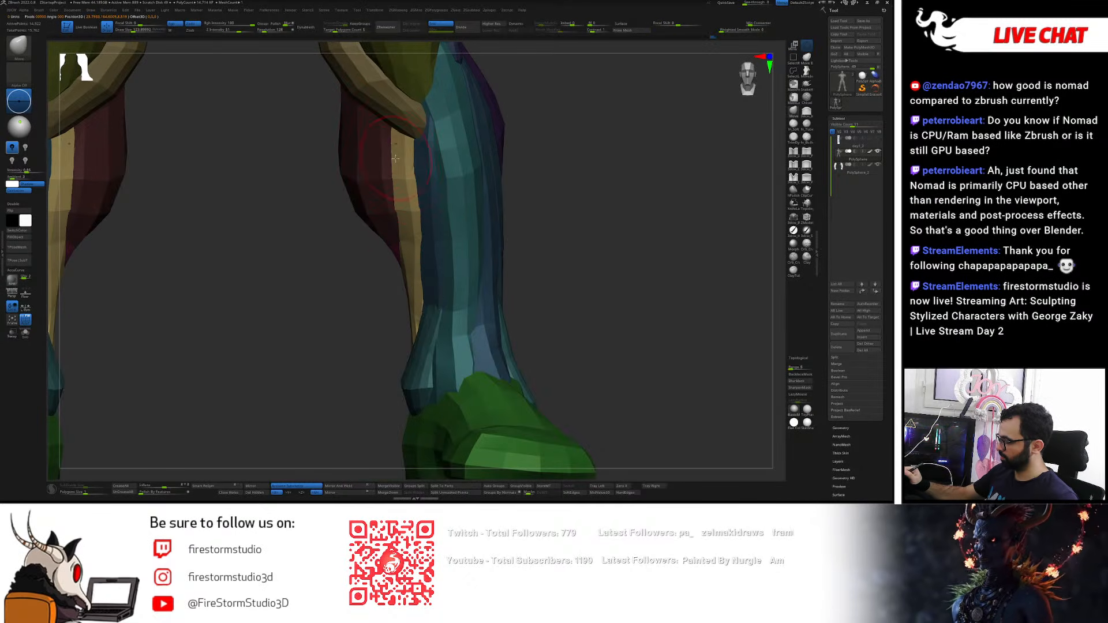
{"action": "left_click_drag", "start_coordinate": [401, 194], "coordinate": [407, 234], "text": "shift"}
{"action": "left_click_drag", "start_coordinate": [543, 193], "coordinate": [574, 178]}
{"action": "key", "text": "b"}
{"action": "key", "text": "d"}
{"action": "key", "text": "s"}
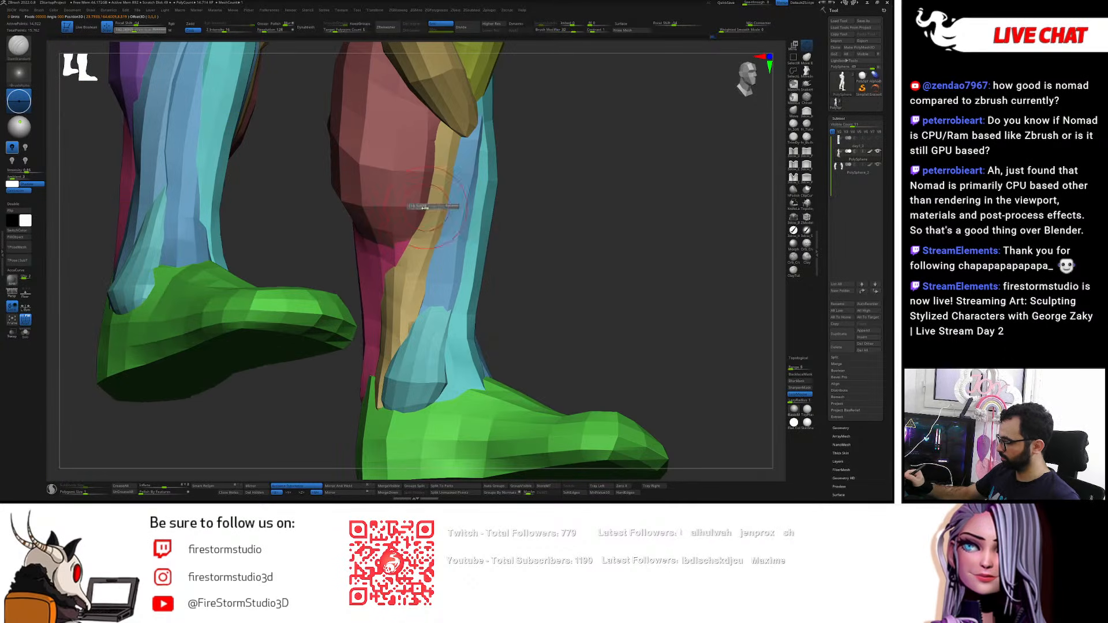
{"action": "right_click_drag", "start_coordinate": [543, 190], "coordinate": [511, 151], "text": "ctrl"}
{"action": "right_click_drag", "start_coordinate": [577, 225], "coordinate": [573, 272], "text": "ctrl"}
{"action": "mouse_move", "coordinate": [555, 206]}
{"action": "right_mouse_down"}
{"action": "mouse_move", "coordinate": [426, 218]}
{"action": "mouse_move", "coordinate": [436, 184]}
{"action": "mouse_move", "coordinate": [350, 180]}
{"action": "mouse_move", "coordinate": [364, 141]}
{"action": "mouse_move", "coordinate": [425, 206]}
{"action": "mouse_move", "coordinate": [415, 208]}
{"action": "right_mouse_up"}
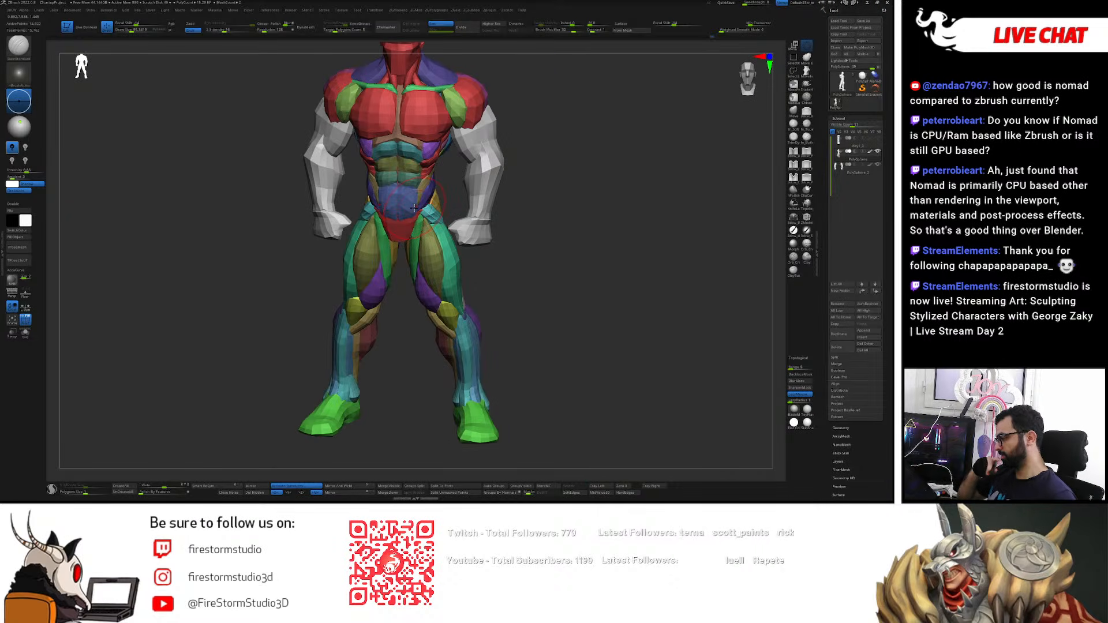
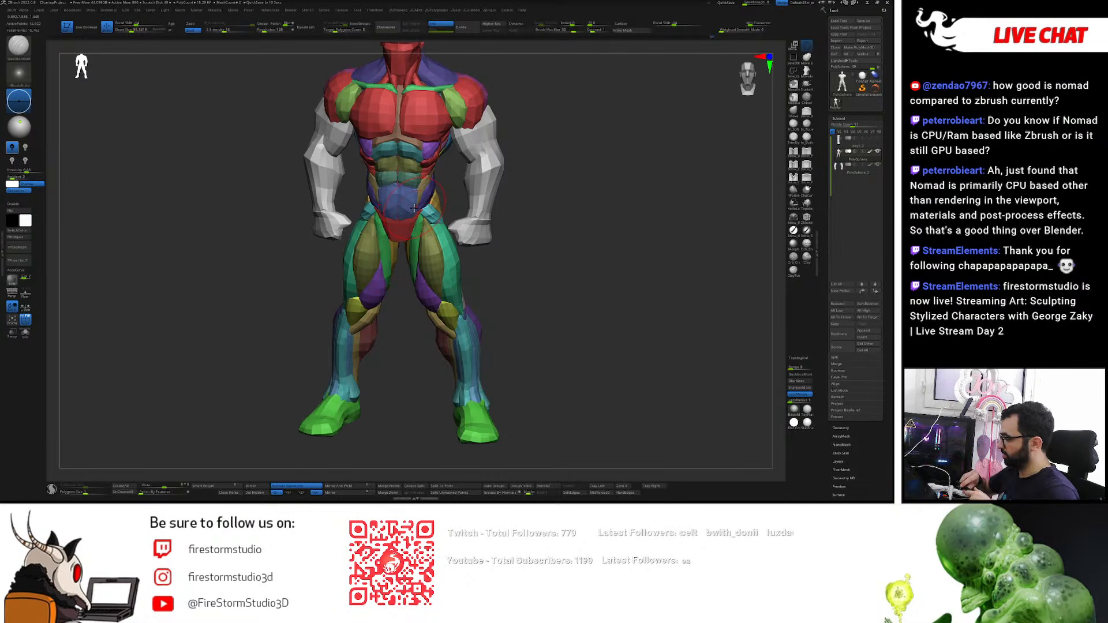
- Make the arms the active subtool and show their polygroup colours
{"action": "mouse_move", "coordinate": [572, 182]}
{"action": "right_mouse_down", "text": "alt"}
{"action": "mouse_move", "coordinate": [591, 169]}
{"action": "mouse_move", "coordinate": [561, 156]}
{"action": "mouse_move", "coordinate": [540, 222]}
{"action": "mouse_move", "coordinate": [599, 205]}
{"action": "mouse_move", "coordinate": [510, 211]}
{"action": "mouse_move", "coordinate": [572, 210]}
{"action": "mouse_move", "coordinate": [524, 229]}
{"action": "right_mouse_up", "text": "alt"}
{"action": "left_click", "coordinate": [501, 151], "text": "alt"}
{"action": "key", "text": "shift+f"}
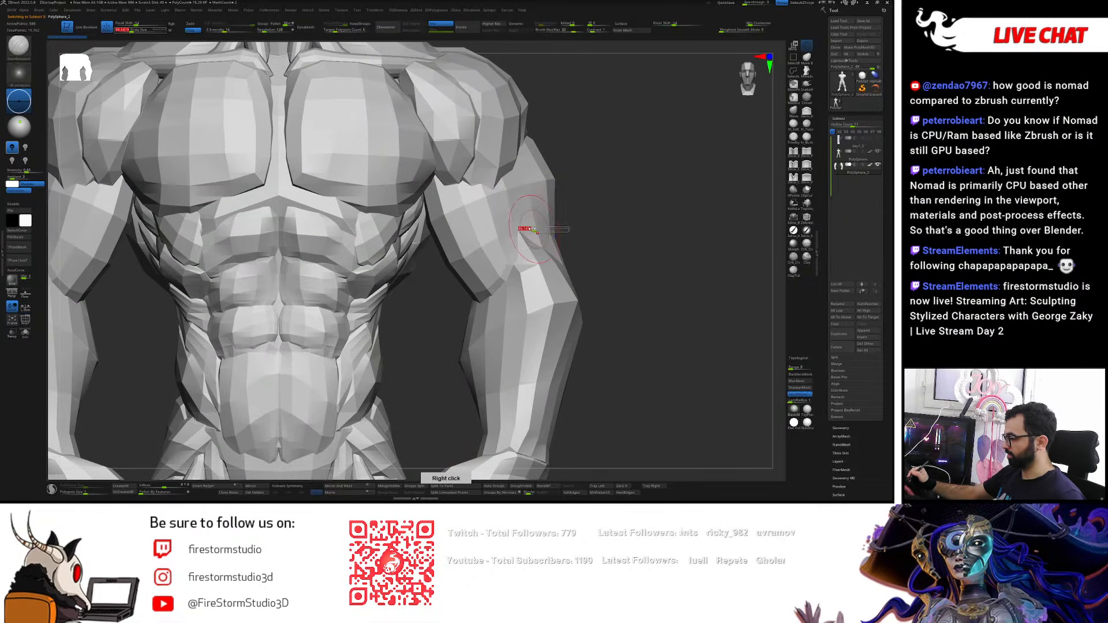
{"action": "key", "text": "shift+f"}
- Save the tool as day1_4_Leg, correcting the file name's suffix with a second save
{"action": "key", "text": "ctrl+s"}
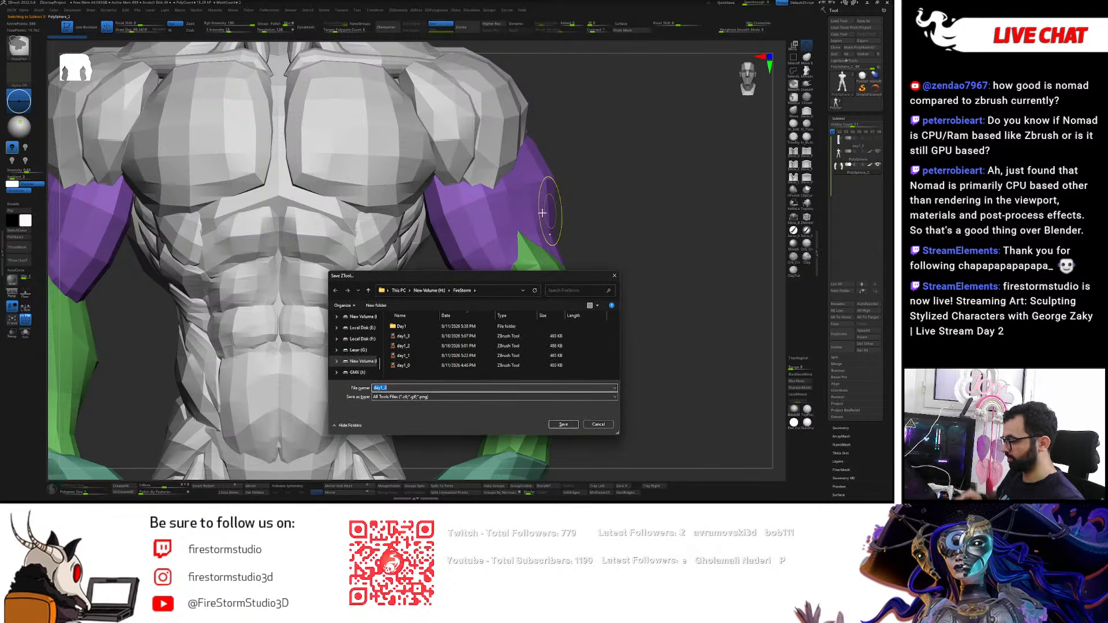
{"action": "left_click", "coordinate": [394, 387]}
{"action": "key", "text": "BackSpace"}
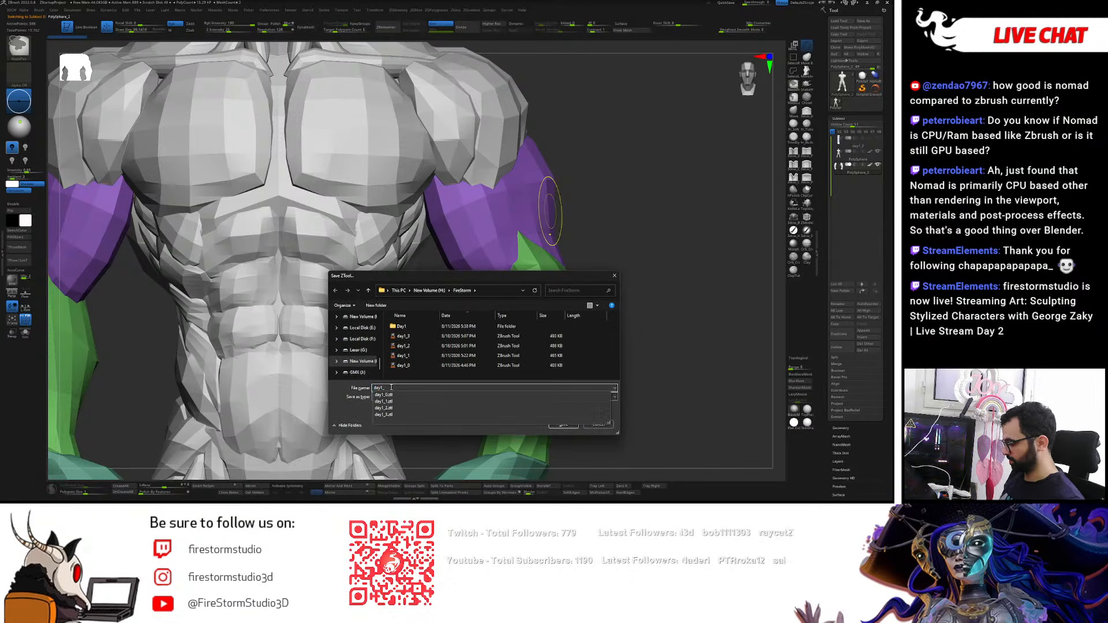
{"action": "type", "text": "4"}
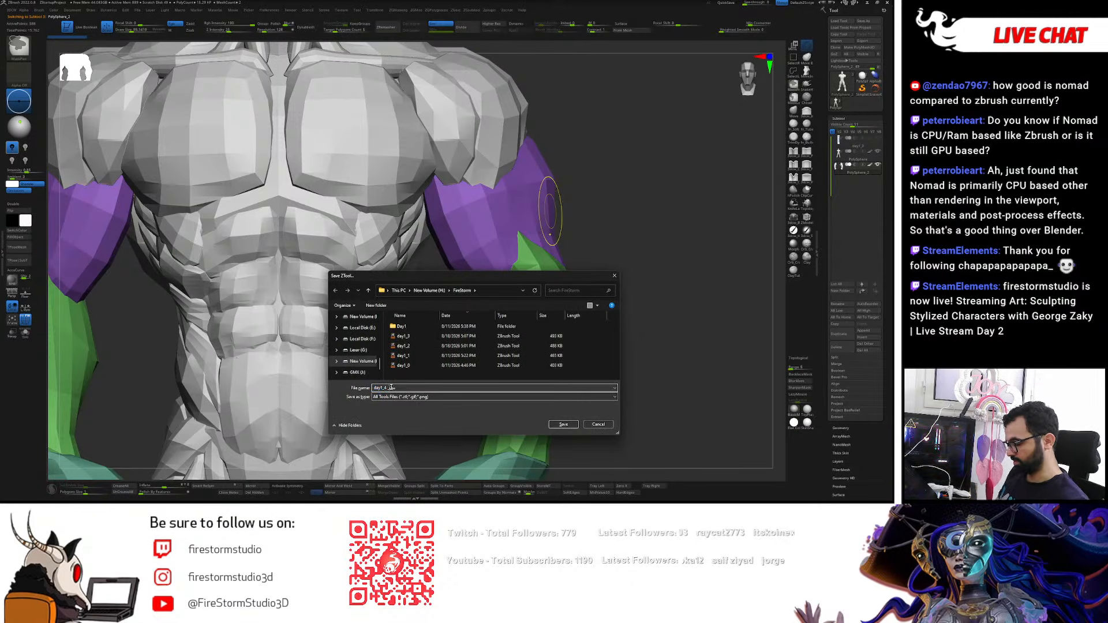
{"action": "key", "text": "Return"}
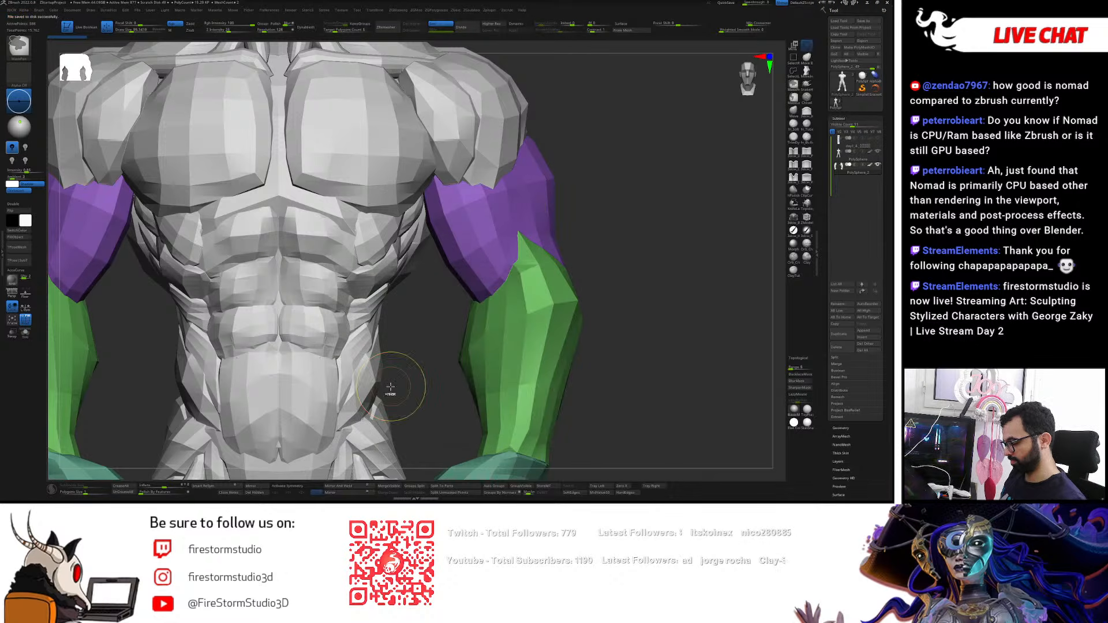
{"action": "key", "text": "ctrl+s"}
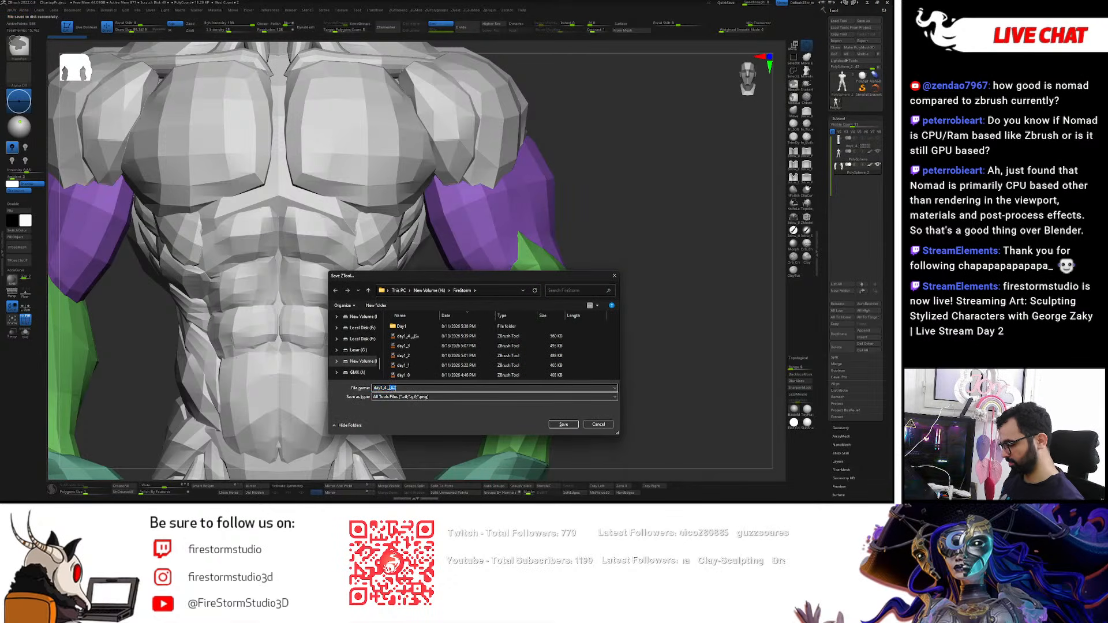
{"action": "key", "text": "Return"}
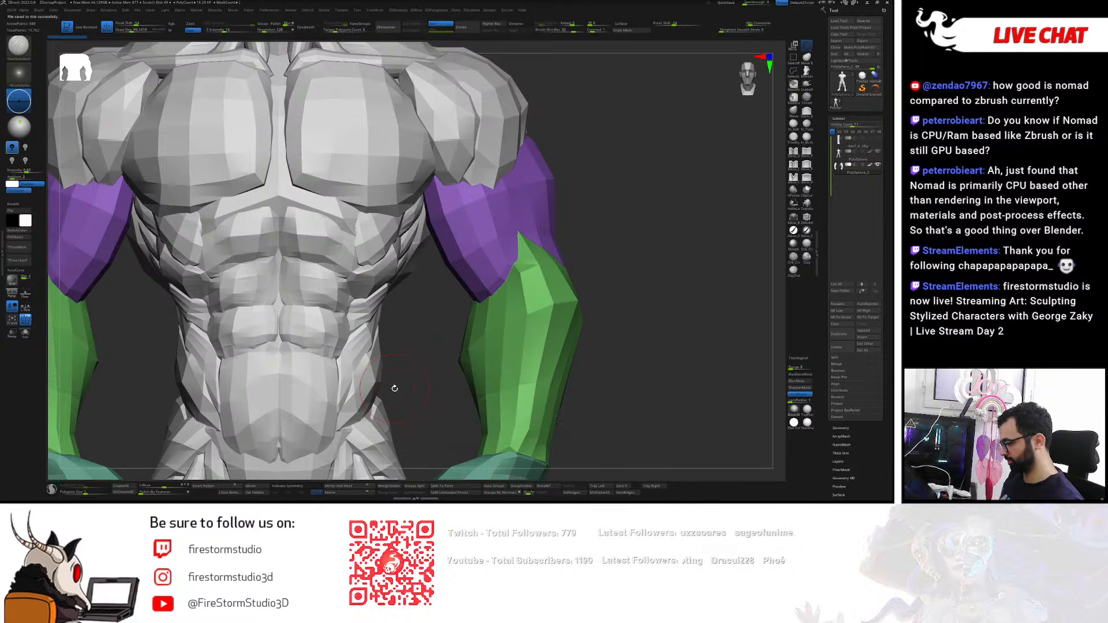
- Save another copy of the tool as day1_4_Arms in the same folder
{"action": "key", "text": "ctrl+s"}
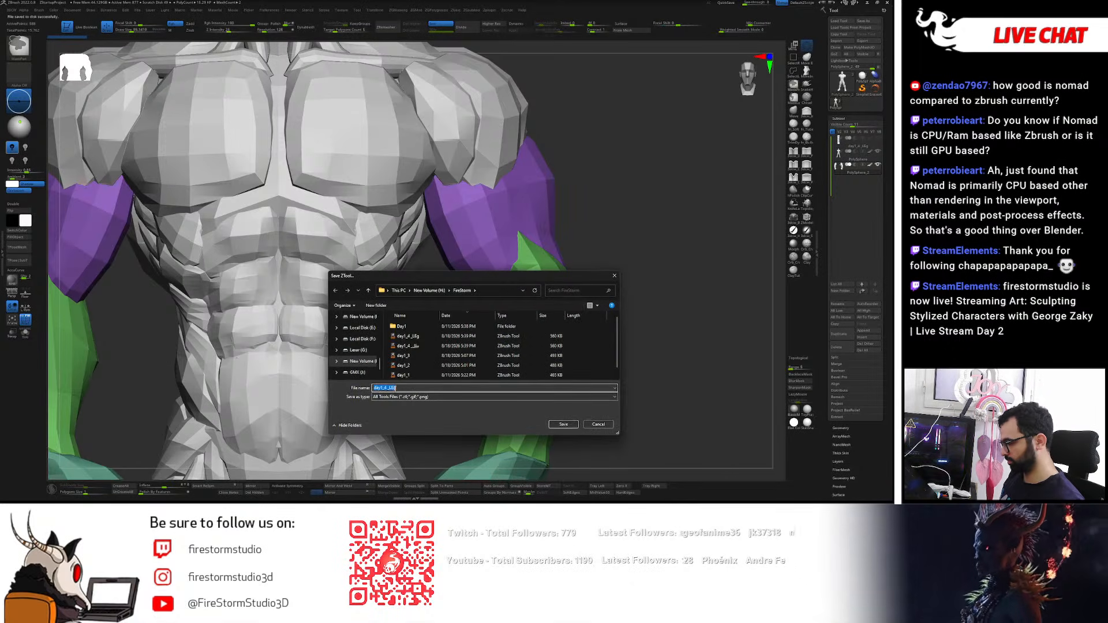
{"action": "left_click", "coordinate": [395, 388]}
{"action": "key", "text": "BackSpace"}
{"action": "key", "text": "BackSpace"}
{"action": "key", "text": "BackSpace"}
{"action": "type", "text": "Arms"}
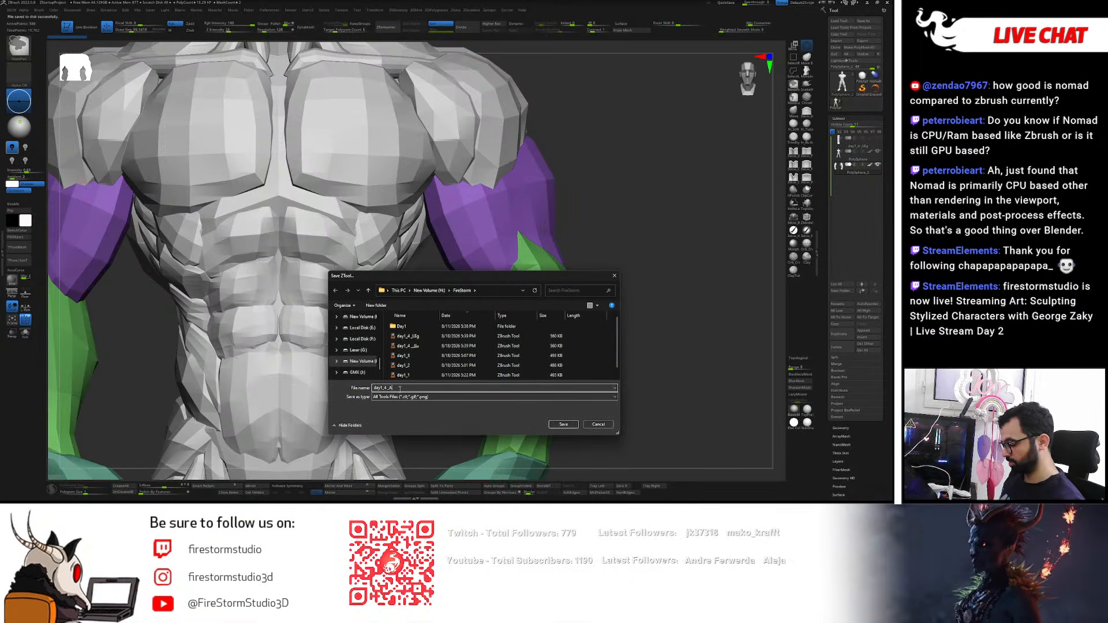
{"action": "key", "text": "Return"}
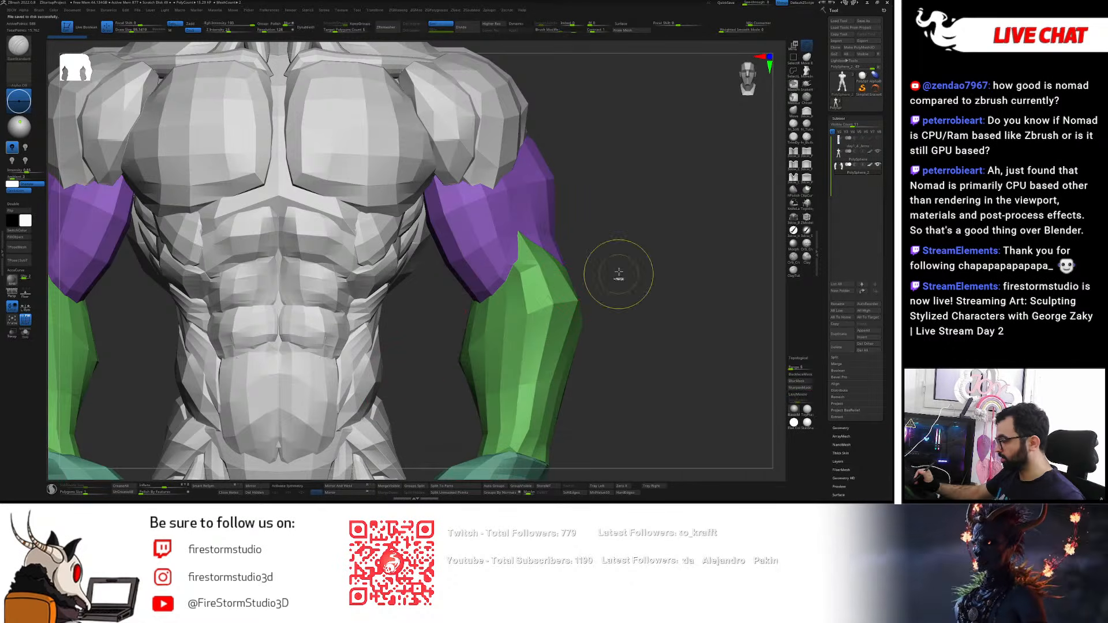
- Undo the accidental mask change, choose the ZModeler brush and display wireframe lines on the arms
{"action": "left_click", "coordinate": [618, 275], "text": "ctrl"}
{"action": "key", "text": "ctrl+z"}
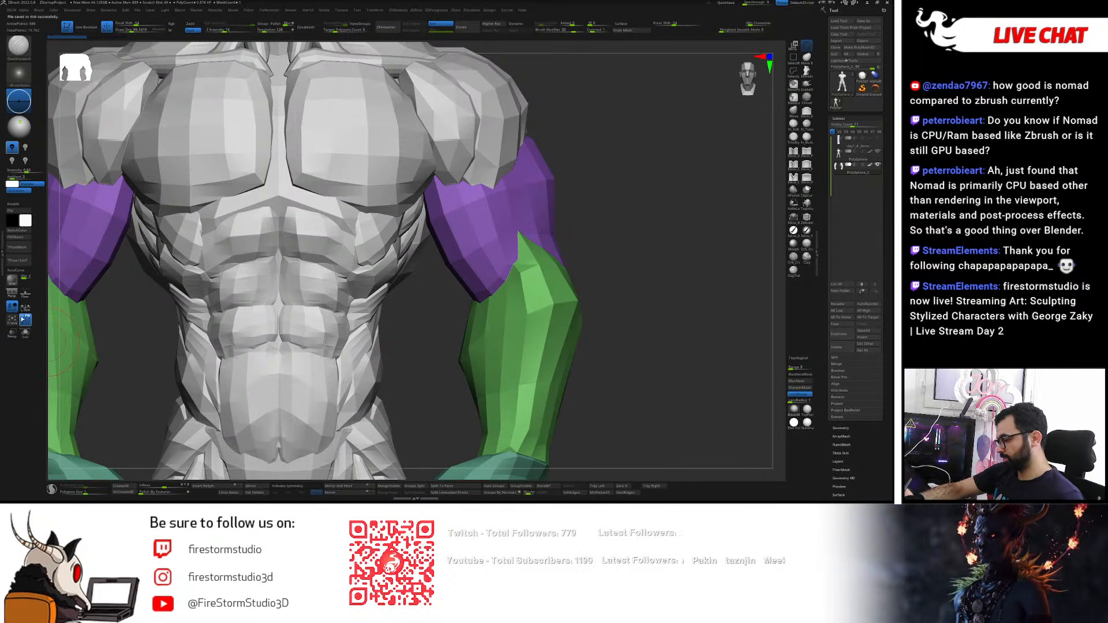
{"action": "key", "text": "b"}
{"action": "key", "text": "z"}
{"action": "key", "text": "m"}
{"action": "left_click", "coordinate": [495, 231]}
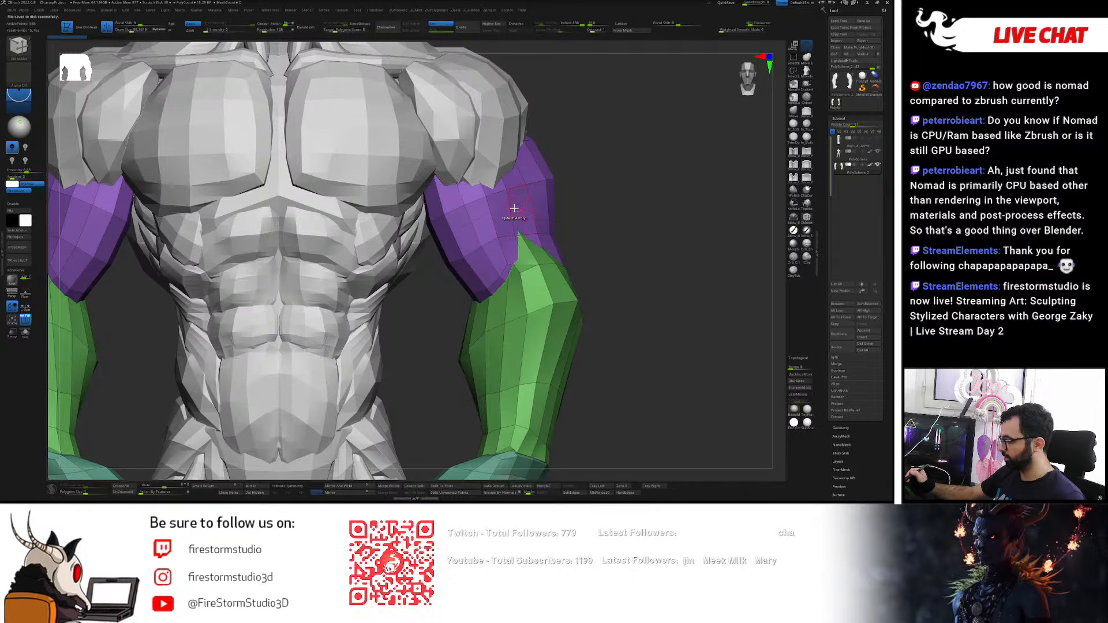
{"action": "left_click_drag", "start_coordinate": [584, 172], "coordinate": [537, 168]}
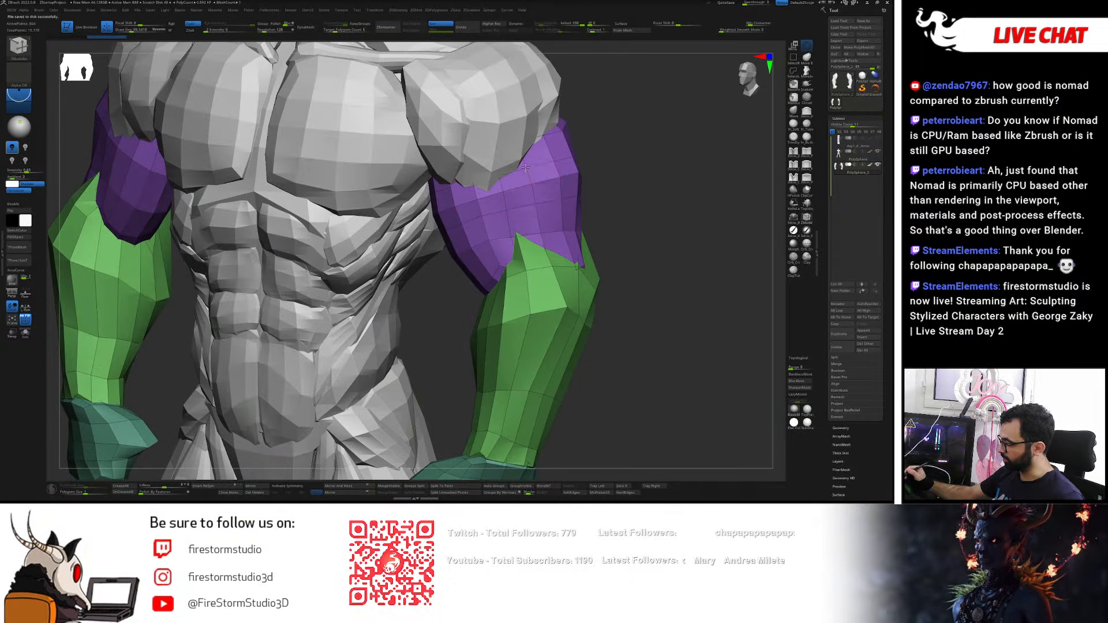
- Insert extra edge loops on the upper arm and along the forearm with ZModeler
{"action": "left_click", "coordinate": [545, 243]}
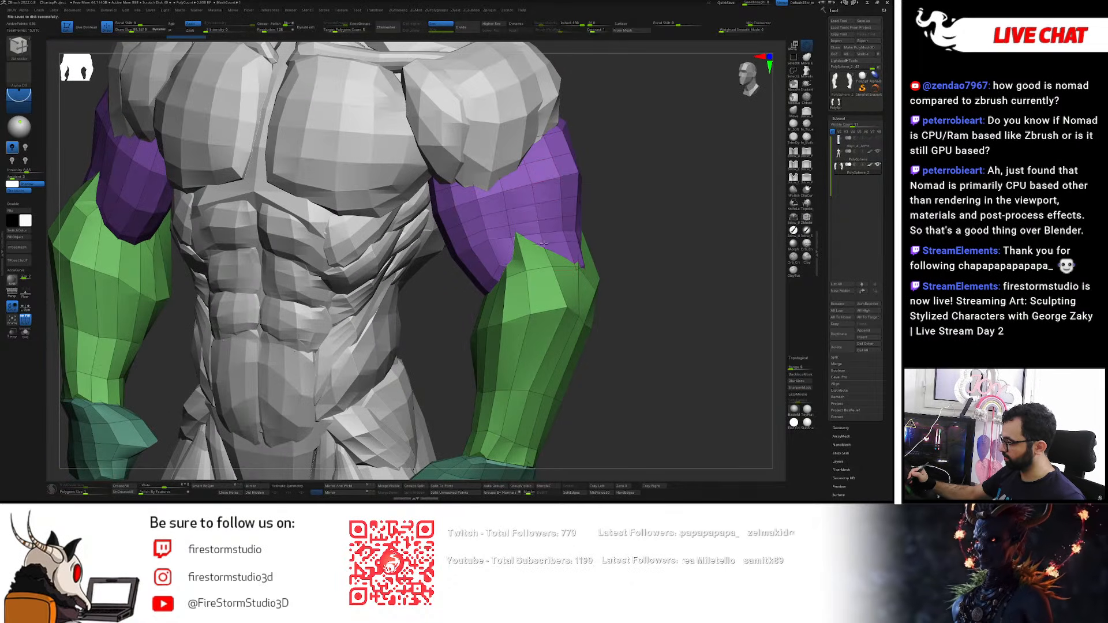
{"action": "left_click_drag", "start_coordinate": [645, 185], "coordinate": [615, 176]}
{"action": "mouse_move", "coordinate": [615, 175]}
{"action": "right_mouse_down"}
{"action": "mouse_move", "coordinate": [567, 158]}
{"action": "mouse_move", "coordinate": [616, 171]}
{"action": "mouse_move", "coordinate": [617, 199]}
{"action": "right_mouse_up"}
{"action": "left_click", "coordinate": [569, 158]}
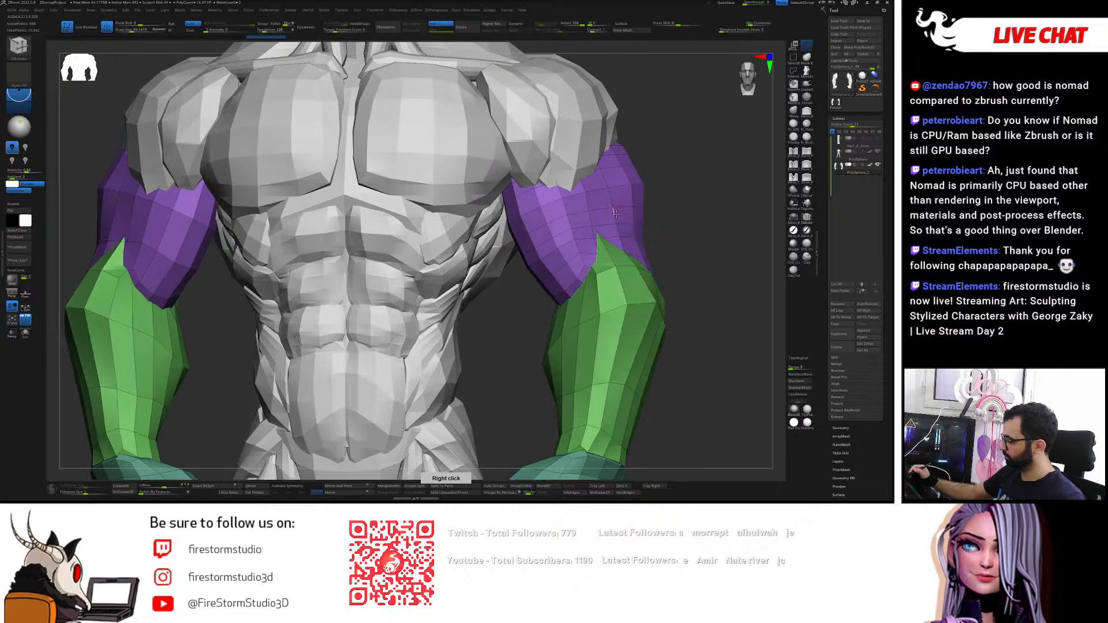
{"action": "left_click", "coordinate": [609, 356]}
{"action": "left_click", "coordinate": [601, 419]}
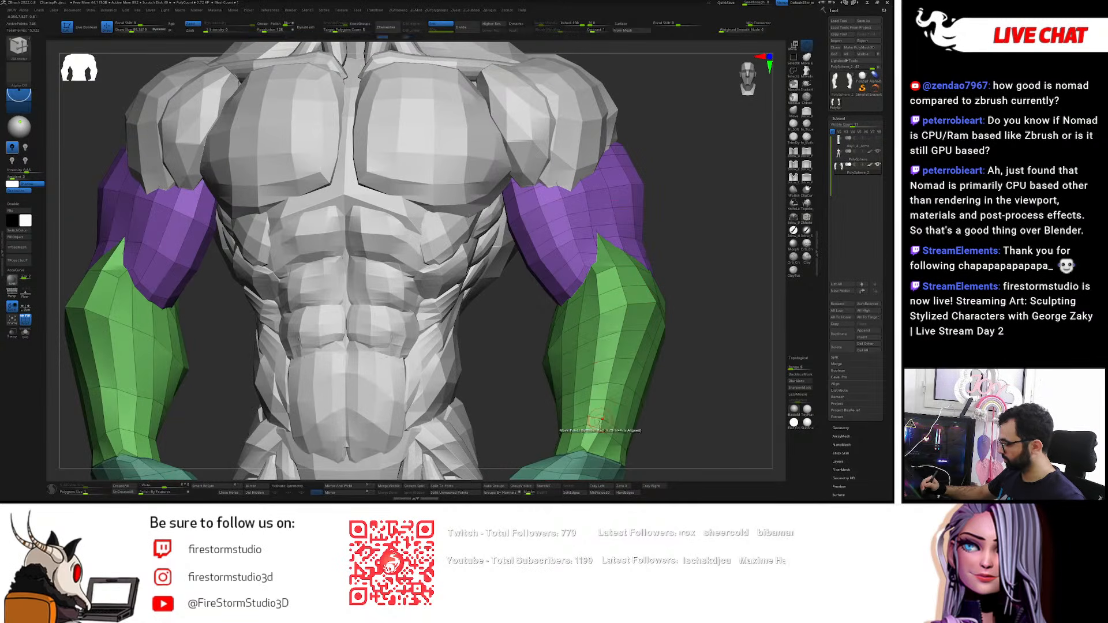
{"action": "right_click_drag", "start_coordinate": [579, 428], "coordinate": [604, 416]}
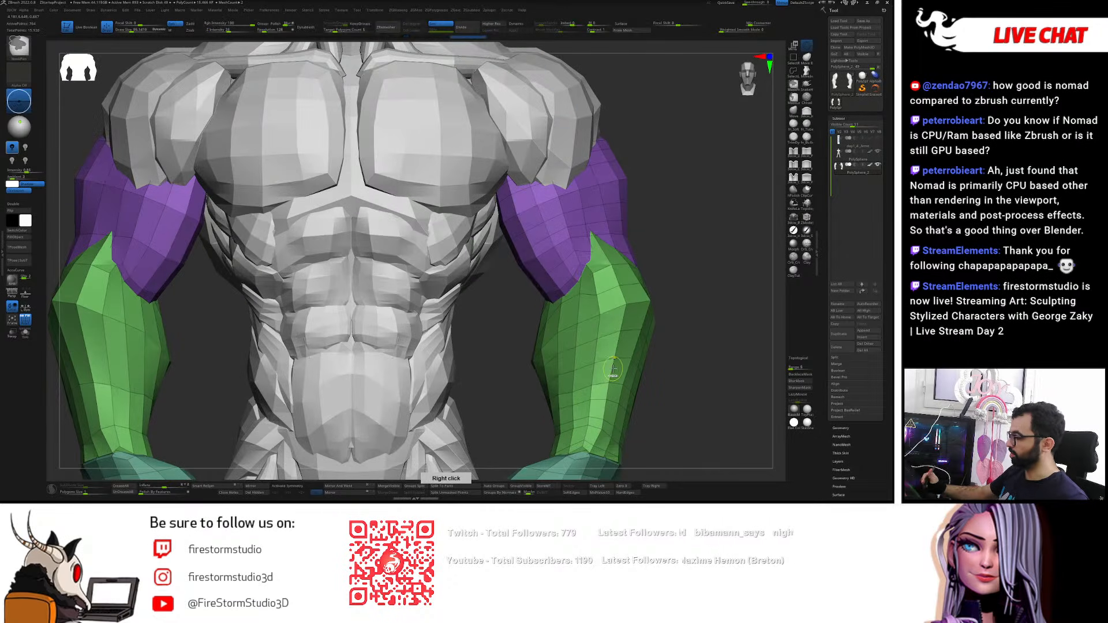
- Undo the stray edit on the back of the forearm and smooth the forearm's mesh toward the wrist
{"action": "right_click_drag", "start_coordinate": [653, 325], "coordinate": [621, 231], "text": "ctrl"}
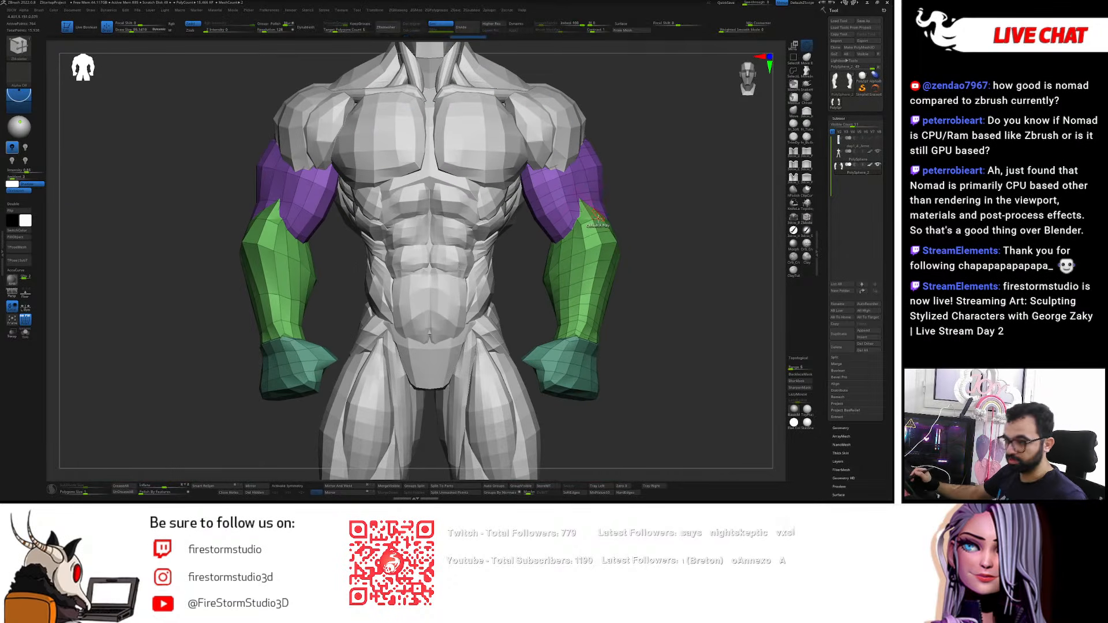
{"action": "right_click_drag", "start_coordinate": [638, 307], "coordinate": [551, 293]}
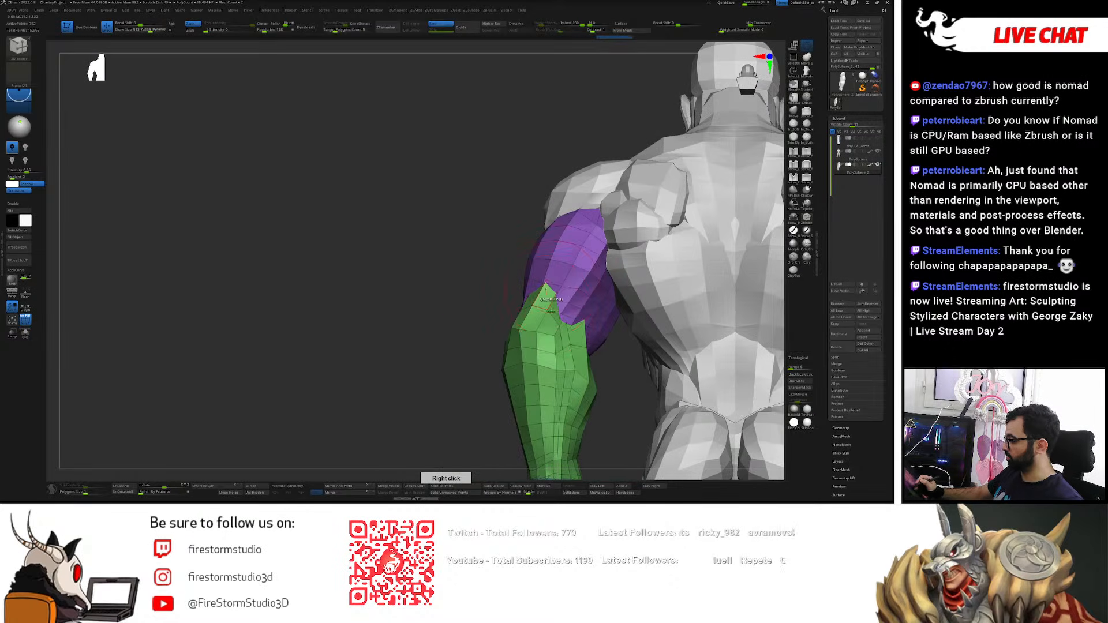
{"action": "left_click", "coordinate": [557, 350], "text": "alt"}
{"action": "left_click", "coordinate": [560, 372], "text": "alt"}
{"action": "key", "text": "ctrl+z"}
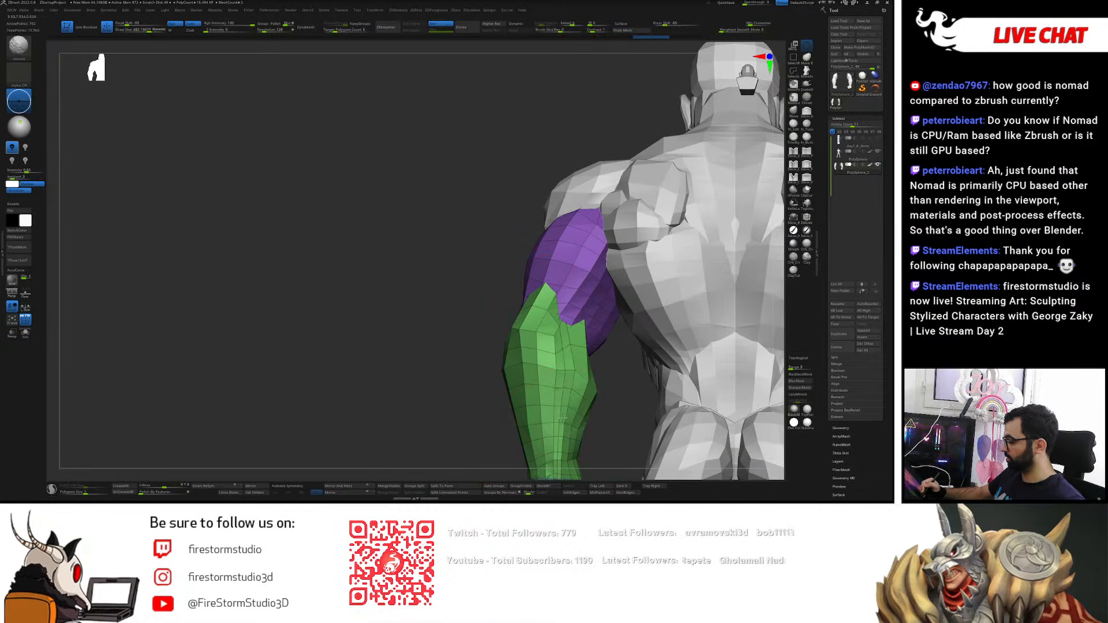
{"action": "mouse_move", "coordinate": [560, 404]}
{"action": "left_mouse_down", "text": "shift"}
{"action": "mouse_move", "coordinate": [557, 388]}
{"action": "mouse_move", "coordinate": [564, 437]}
{"action": "left_mouse_up", "text": "shift"}
{"action": "right_click_drag", "start_coordinate": [565, 437], "coordinate": [513, 295]}
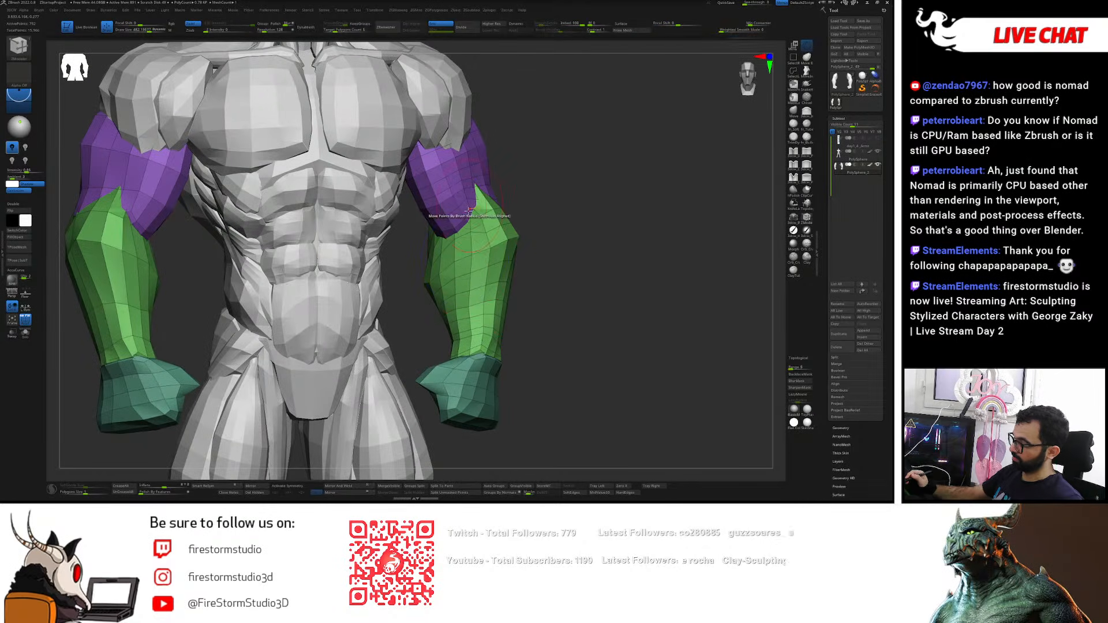
- Frame the arms, activate symmetry and mirror the arm mesh across the body
{"action": "right_click_drag", "start_coordinate": [534, 240], "coordinate": [551, 221]}
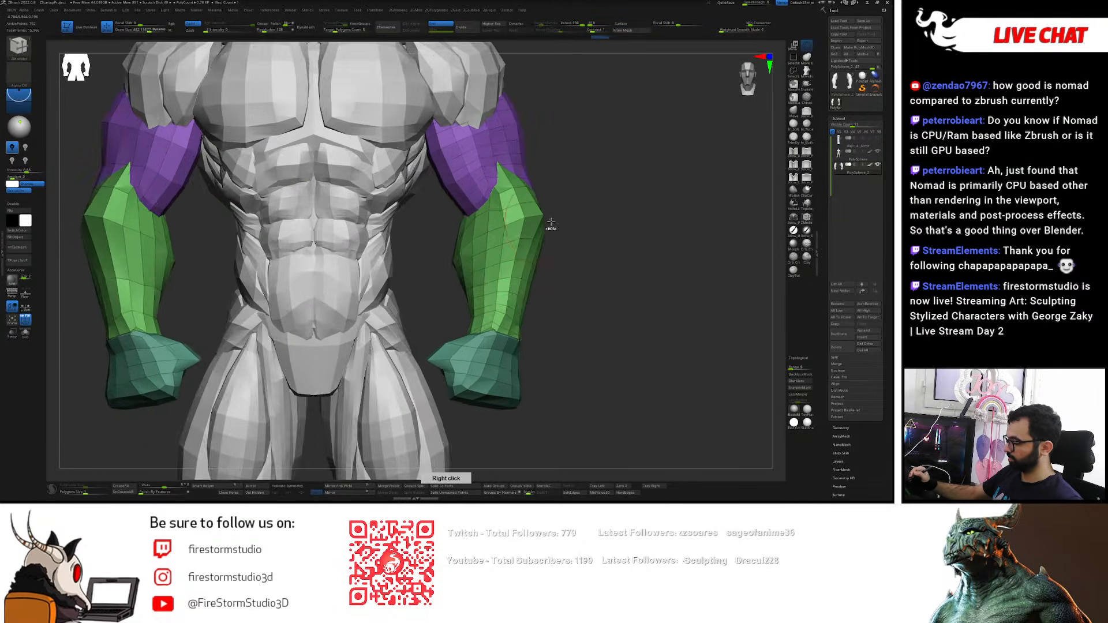
{"action": "key", "text": "f"}
{"action": "left_click", "coordinate": [296, 486]}
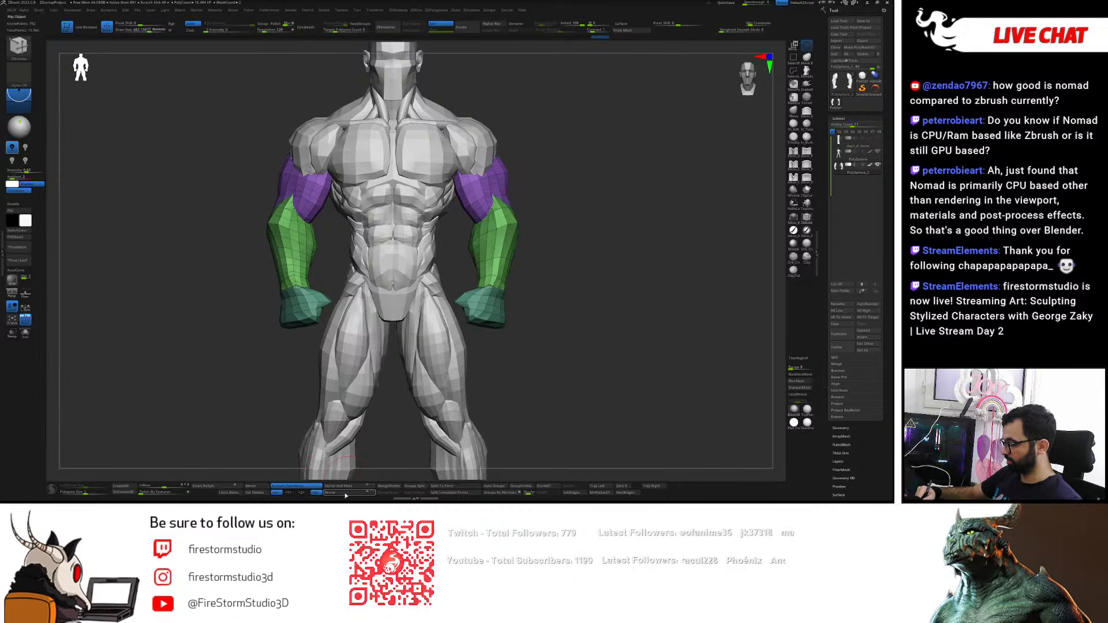
{"action": "left_click", "coordinate": [351, 486]}
- Choose the Move brush and pull the outer side of the purple upper arm into shape
{"action": "right_click_drag", "start_coordinate": [562, 186], "coordinate": [547, 205], "text": "alt"}
{"action": "key", "text": "b"}
{"action": "key", "text": "m"}
{"action": "key", "text": "v"}
{"action": "key", "text": "s"}
{"action": "left_click", "coordinate": [532, 192]}
{"action": "left_click_drag", "start_coordinate": [529, 188], "coordinate": [541, 191]}
- Mask everything except the purple upper arm and realign the transform gizmo on it
{"action": "mouse_move", "coordinate": [542, 191]}
{"action": "right_mouse_down"}
{"action": "mouse_move", "coordinate": [490, 186]}
{"action": "mouse_move", "coordinate": [479, 199]}
{"action": "mouse_move", "coordinate": [582, 213]}
{"action": "mouse_move", "coordinate": [678, 182]}
{"action": "mouse_move", "coordinate": [597, 191]}
{"action": "right_mouse_up"}
{"action": "key", "text": "w"}
{"action": "left_click", "coordinate": [537, 207], "text": "ctrl"}
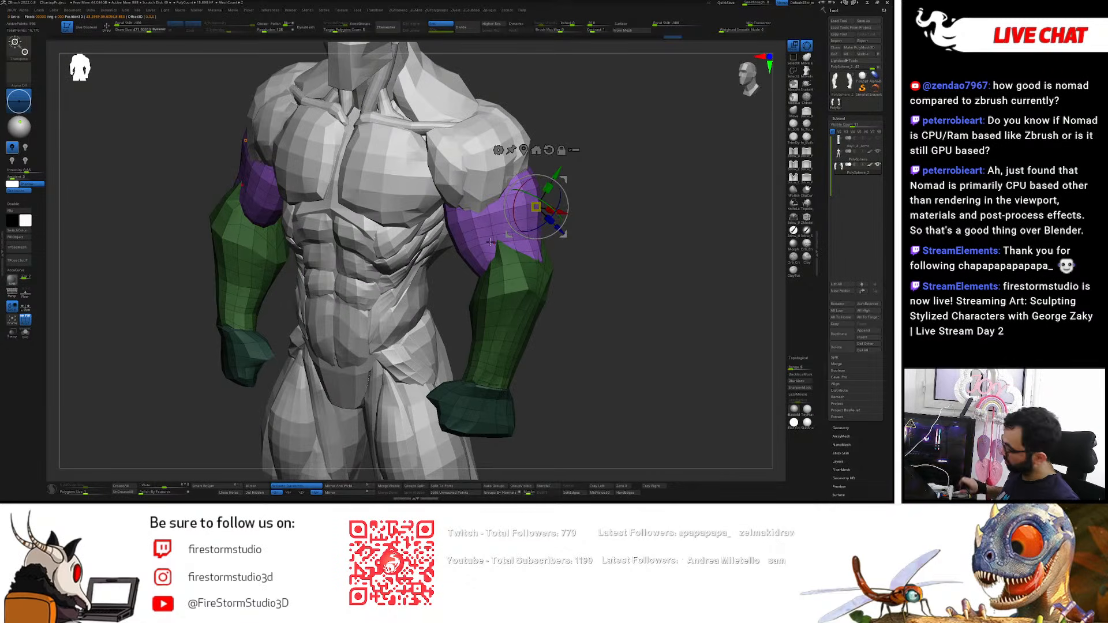
{"action": "left_click", "coordinate": [548, 152], "text": "alt"}
{"action": "right_click_drag", "start_coordinate": [617, 124], "coordinate": [577, 129], "text": "shift"}
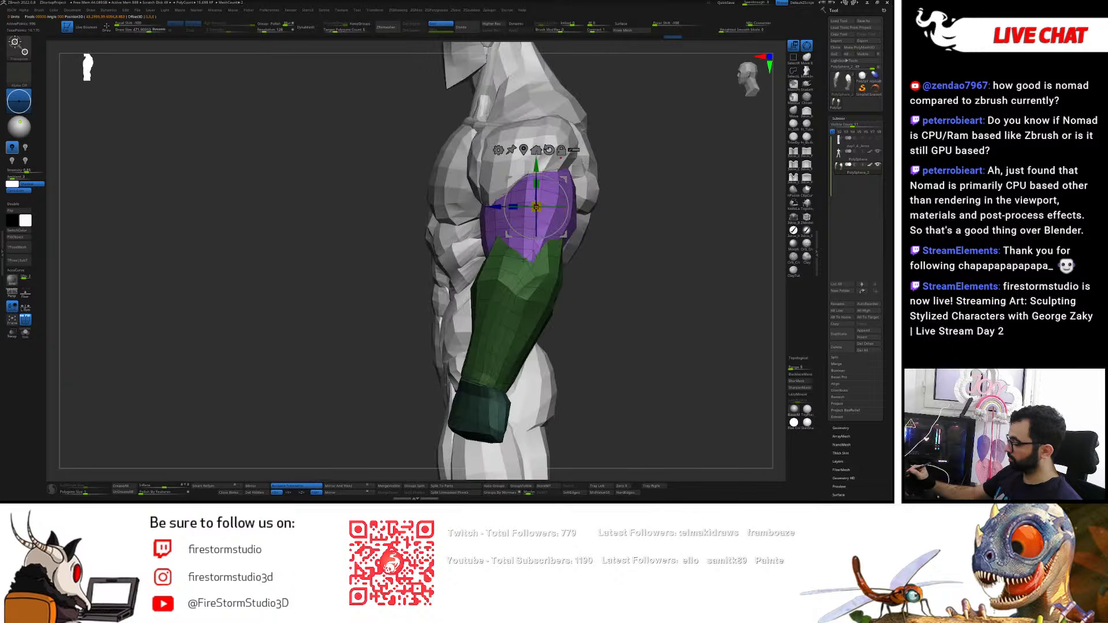
{"action": "right_click_drag", "start_coordinate": [577, 167], "coordinate": [520, 246]}
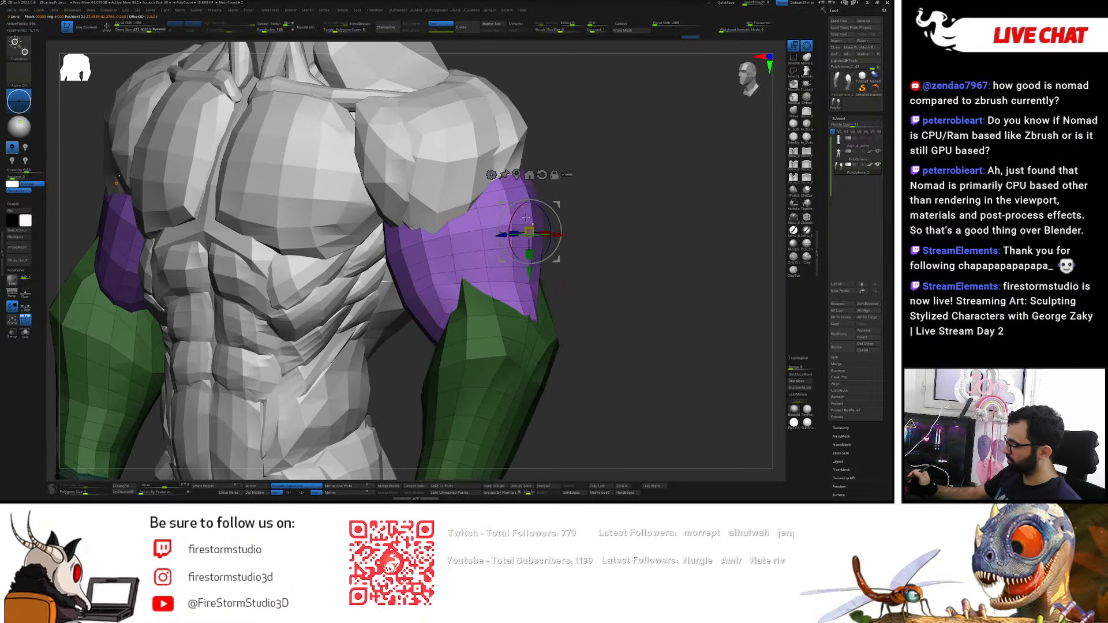
- Duplicate the unmasked upper-arm mesh with the gizmo and assign a new polygroup to separate biceps from triceps
{"action": "left_click", "coordinate": [456, 255], "text": "alt"}
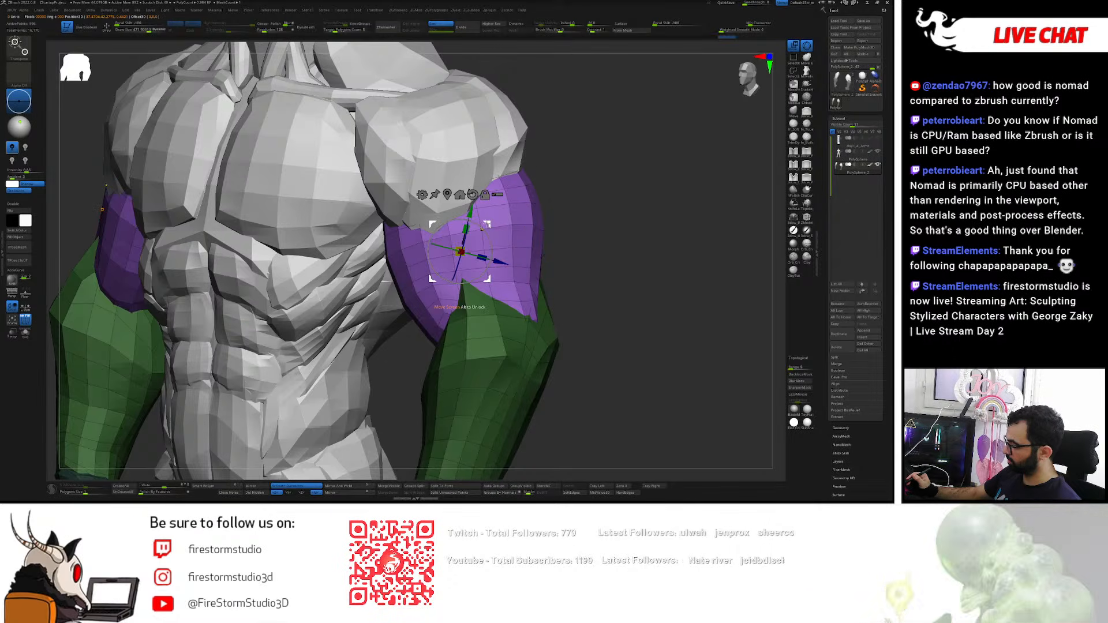
{"action": "left_click_drag", "start_coordinate": [459, 252], "coordinate": [455, 254]}
{"action": "right_click_drag", "start_coordinate": [619, 187], "coordinate": [588, 218]}
{"action": "key", "text": "ctrl+w"}
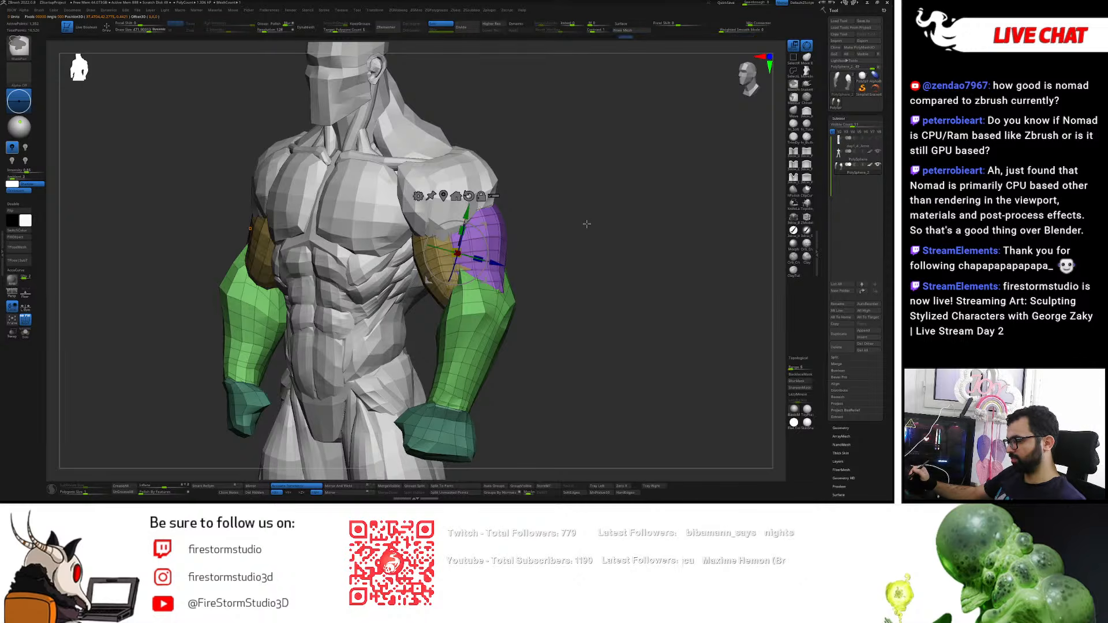
- Isolate the yellow biceps piece, mask it, show all arm pieces again and invert the mask
{"action": "key", "text": "q"}
{"action": "left_click", "coordinate": [432, 281], "text": "ctrl+shift"}
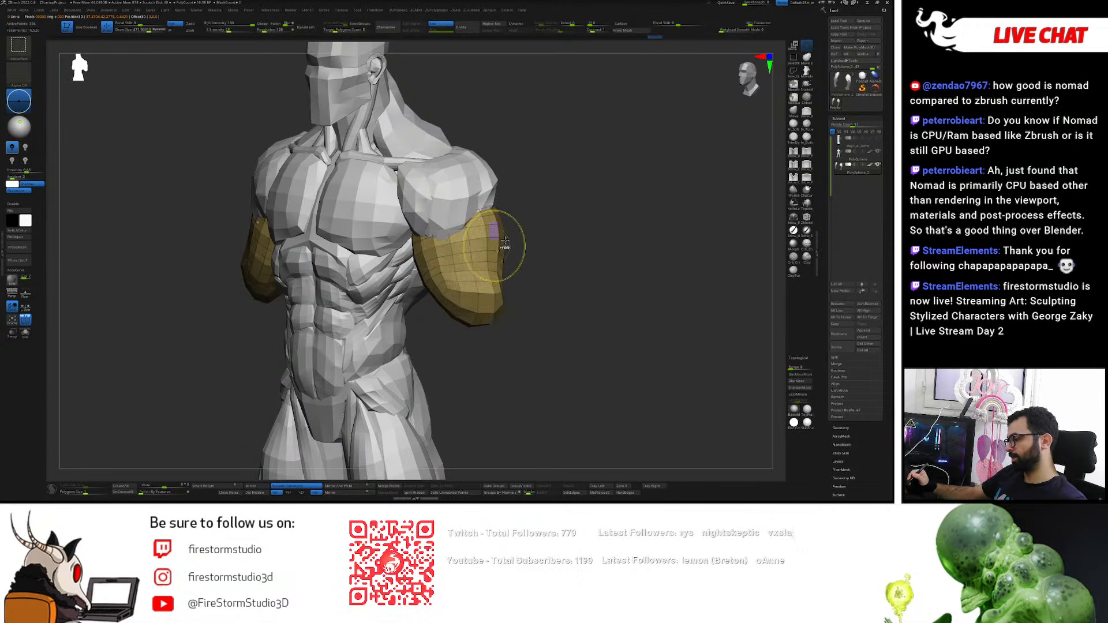
{"action": "left_click", "coordinate": [569, 220], "text": "ctrl"}
{"action": "left_click", "coordinate": [572, 217], "text": "ctrl+shift"}
{"action": "left_click", "coordinate": [574, 217], "text": "ctrl"}
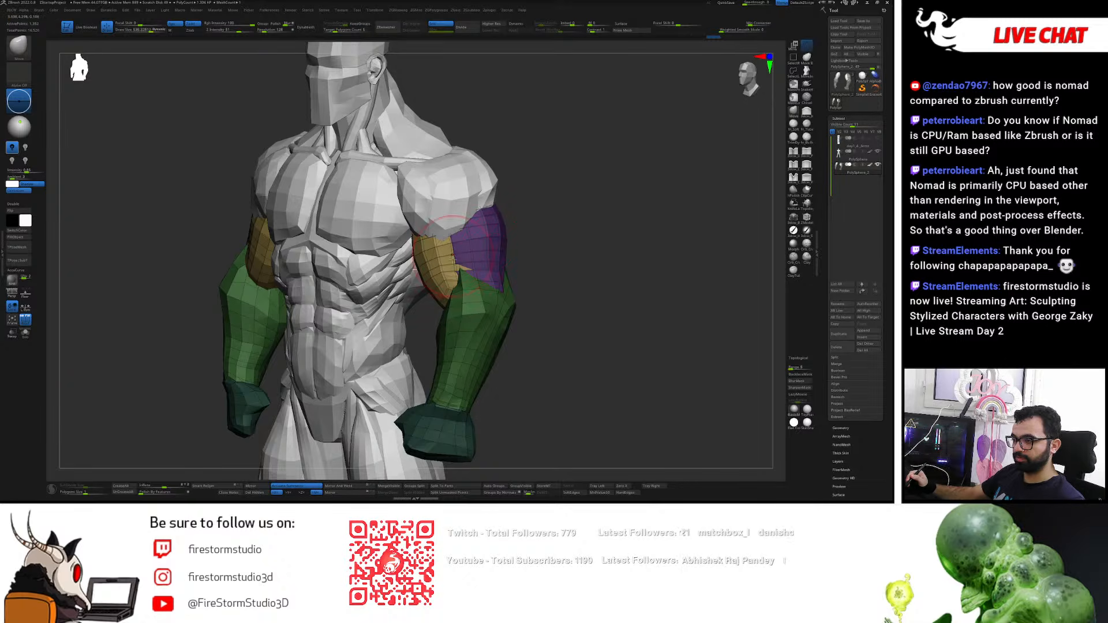
- Reshape the unmasked yellow biceps with the Move brush, adjusting the brush size and checking several angles
{"action": "left_click", "coordinate": [514, 233]}
{"action": "key", "text": "s"}
{"action": "key", "text": "s"}
{"action": "mouse_move", "coordinate": [508, 250]}
{"action": "left_mouse_down"}
{"action": "mouse_move", "coordinate": [476, 235]}
{"action": "mouse_move", "coordinate": [504, 217]}
{"action": "left_mouse_up"}
{"action": "key", "text": "s"}
{"action": "key", "text": "s"}
{"action": "right_click_drag", "start_coordinate": [521, 219], "coordinate": [497, 221]}
{"action": "key", "text": "s"}
{"action": "left_click_drag", "start_coordinate": [502, 221], "coordinate": [503, 221]}
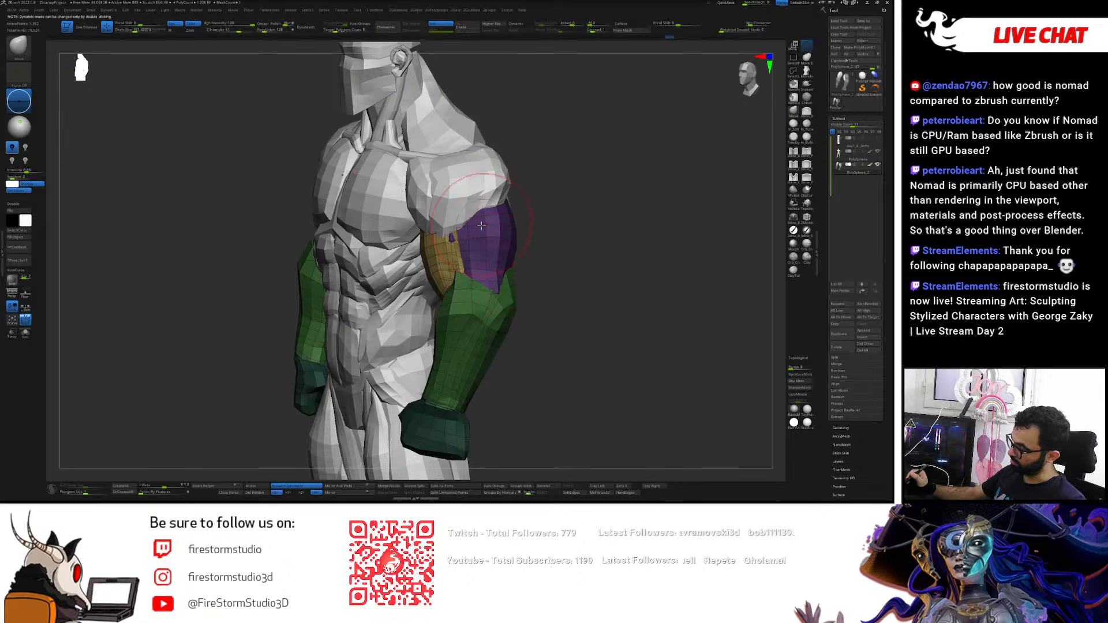
{"action": "right_click_drag", "start_coordinate": [481, 225], "coordinate": [485, 234]}
{"action": "left_click_drag", "start_coordinate": [473, 238], "coordinate": [467, 234]}
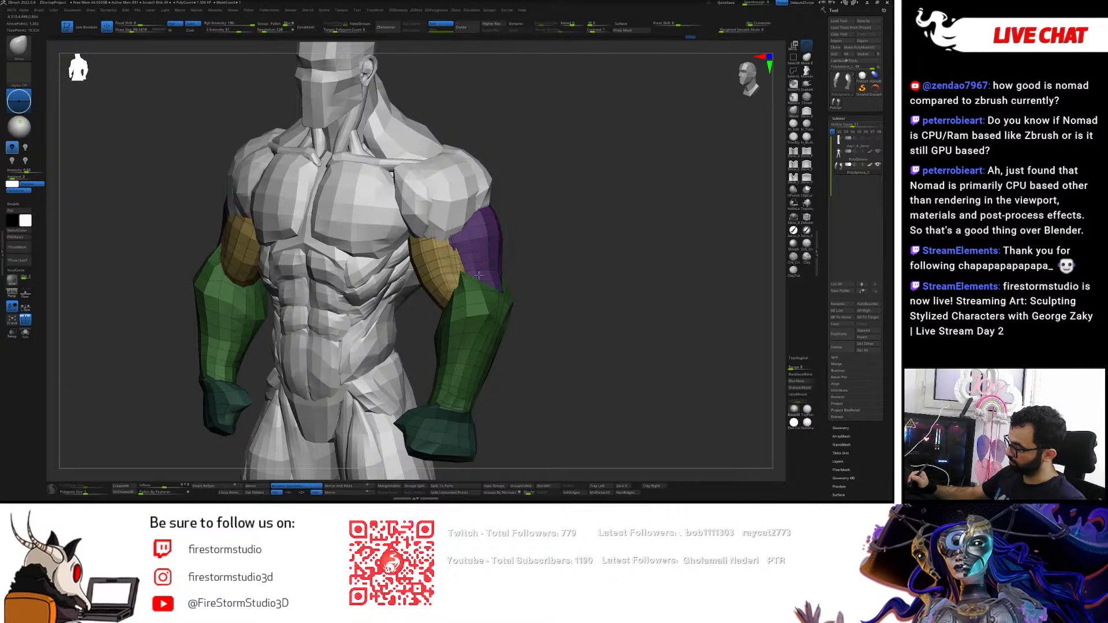
- Isolate the yellow biceps piece, smooth its surface and restore the other arm pieces
{"action": "right_click_drag", "start_coordinate": [467, 240], "coordinate": [450, 264]}
{"action": "left_click", "coordinate": [453, 267], "text": "ctrl+shift"}
{"action": "left_click", "coordinate": [441, 271], "text": "ctrl+shift"}
{"action": "left_click", "coordinate": [448, 269], "text": "ctrl+shift"}
{"action": "mouse_move", "coordinate": [528, 264]}
{"action": "right_mouse_down"}
{"action": "mouse_move", "coordinate": [500, 261]}
{"action": "mouse_move", "coordinate": [512, 233]}
{"action": "mouse_move", "coordinate": [493, 240]}
{"action": "mouse_move", "coordinate": [513, 242]}
{"action": "mouse_move", "coordinate": [519, 289]}
{"action": "right_mouse_up"}
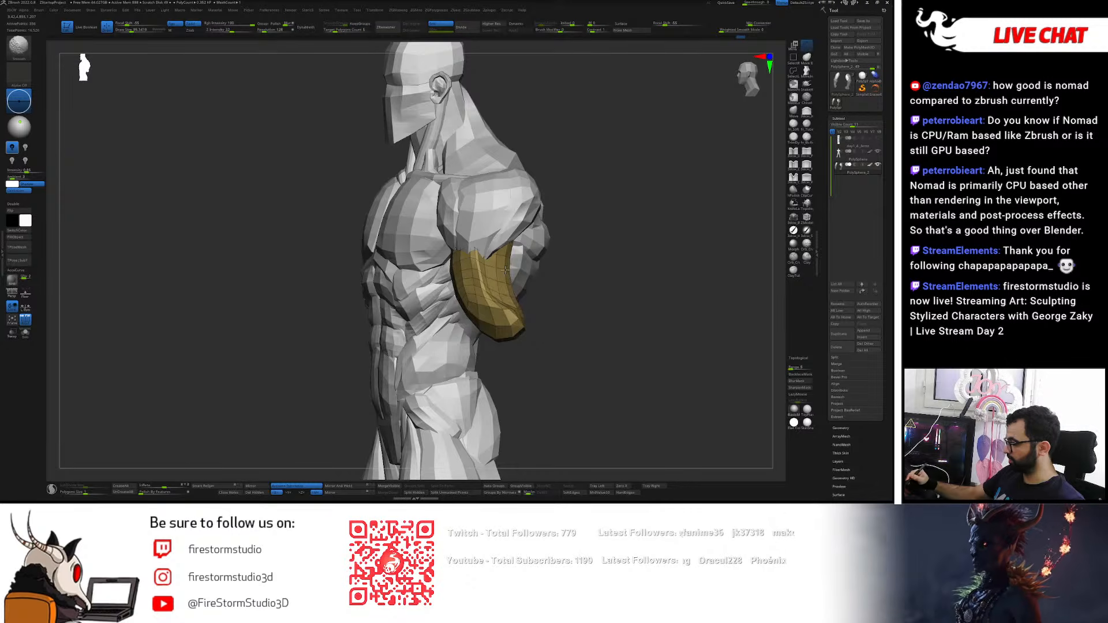
{"action": "right_click_drag", "start_coordinate": [516, 291], "coordinate": [558, 226]}
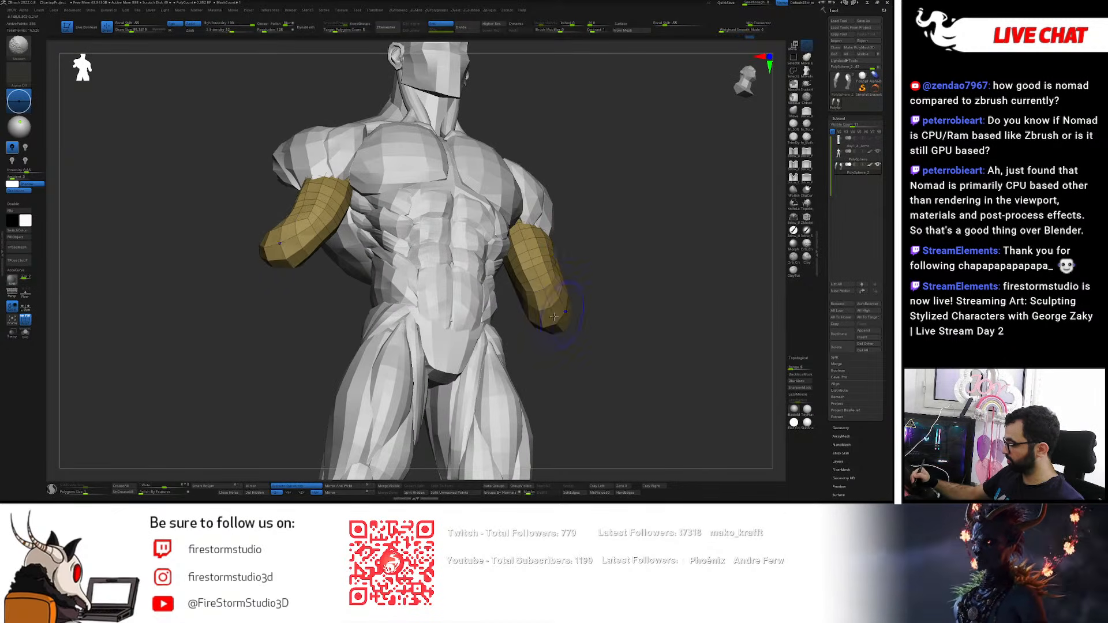
{"action": "left_click", "coordinate": [625, 257], "text": "ctrl+shift"}
- Isolate the purple triceps piece, smooth it and show the whole arm again
{"action": "mouse_move", "coordinate": [625, 258]}
{"action": "right_mouse_down"}
{"action": "mouse_move", "coordinate": [643, 245]}
{"action": "mouse_move", "coordinate": [614, 272]}
{"action": "right_mouse_up"}
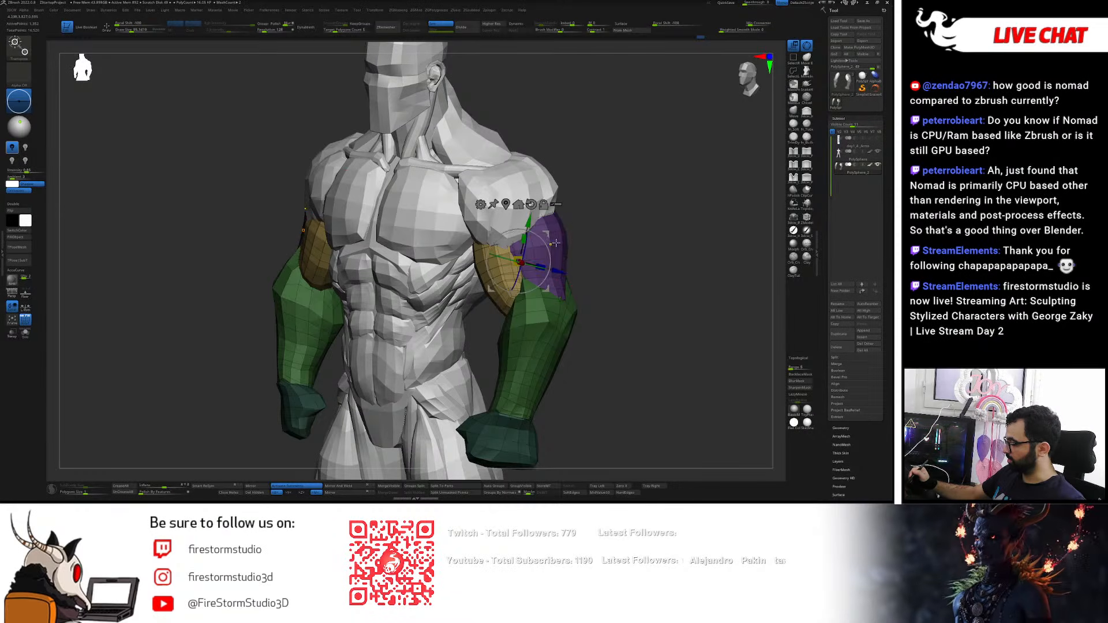
{"action": "left_click", "coordinate": [551, 249], "text": "ctrl+shift"}
{"action": "right_click_drag", "start_coordinate": [553, 254], "coordinate": [480, 262]}
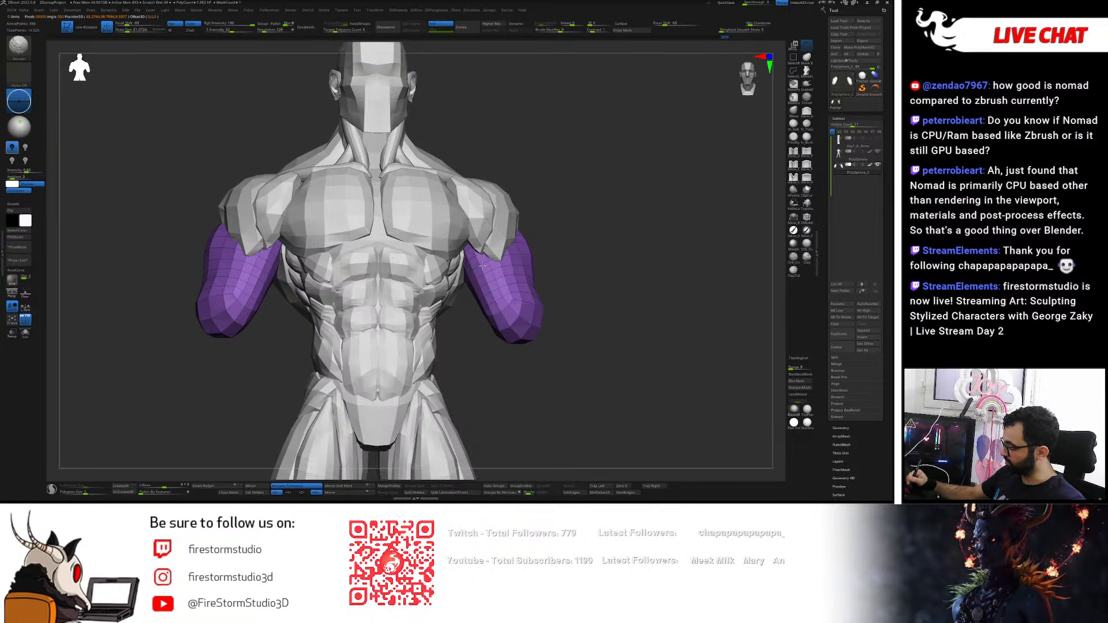
{"action": "key", "text": "shift"}
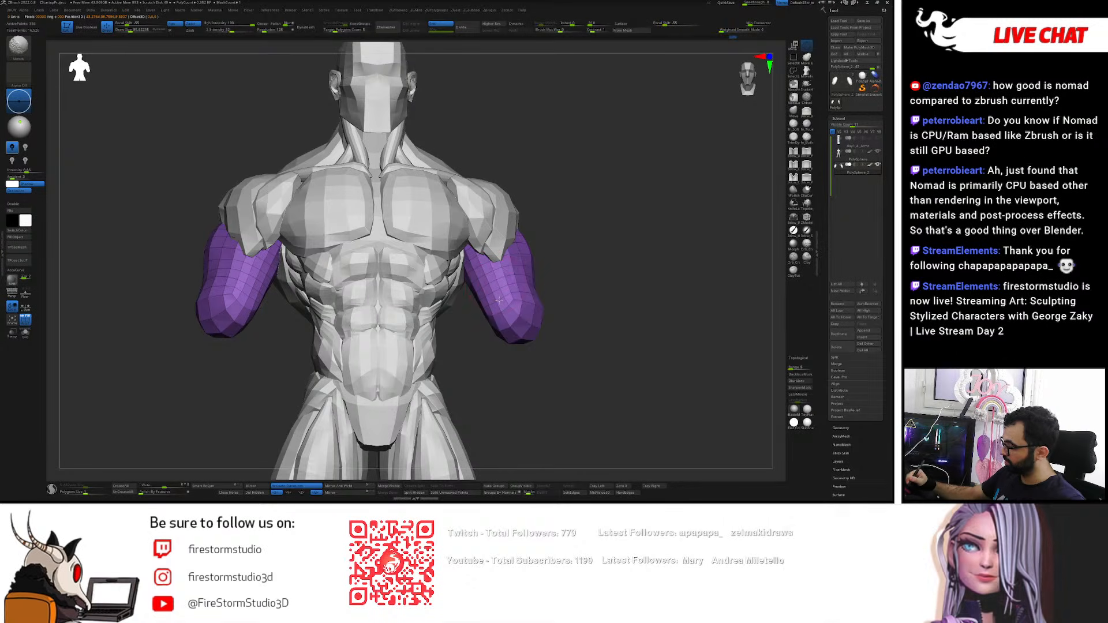
{"action": "left_click", "coordinate": [563, 249], "text": "ctrl+shift"}
- Mask everything except the green forearm and reshape its upper end around the elbow with the Move brush
{"action": "mouse_move", "coordinate": [618, 220]}
{"action": "right_mouse_down"}
{"action": "mouse_move", "coordinate": [593, 244]}
{"action": "mouse_move", "coordinate": [571, 242]}
{"action": "mouse_move", "coordinate": [600, 236]}
{"action": "mouse_move", "coordinate": [504, 236]}
{"action": "mouse_move", "coordinate": [495, 254]}
{"action": "mouse_move", "coordinate": [519, 251]}
{"action": "mouse_move", "coordinate": [517, 297]}
{"action": "mouse_move", "coordinate": [488, 282]}
{"action": "right_mouse_up"}
{"action": "key", "text": "w"}
{"action": "left_click", "coordinate": [525, 316], "text": "ctrl"}
{"action": "key", "text": "q"}
{"action": "key", "text": "bracketright"}
{"action": "key", "text": "bracketright"}
{"action": "left_click_drag", "start_coordinate": [520, 283], "coordinate": [517, 285]}
{"action": "mouse_move", "coordinate": [522, 297]}
{"action": "right_mouse_down"}
{"action": "mouse_move", "coordinate": [543, 311]}
{"action": "mouse_move", "coordinate": [523, 310]}
{"action": "mouse_move", "coordinate": [545, 307]}
{"action": "mouse_move", "coordinate": [522, 303]}
{"action": "right_mouse_up"}
{"action": "key", "text": "bracketleft"}
{"action": "key", "text": "bracketleft"}
{"action": "key", "text": "bracketleft"}
{"action": "key", "text": "bracketleft"}
{"action": "key", "text": "bracketleft"}
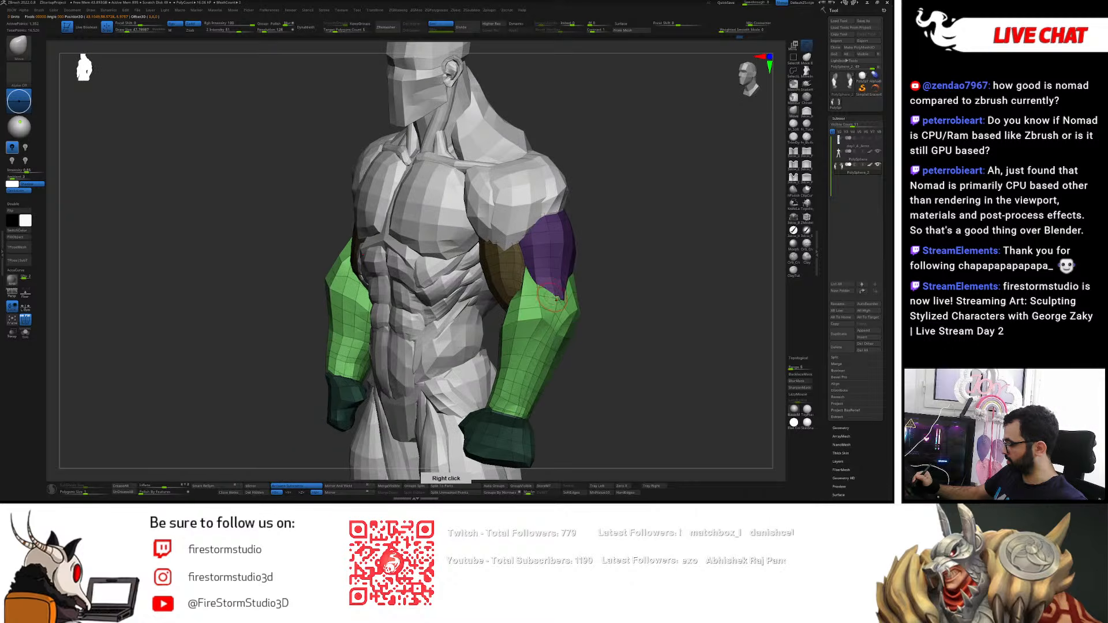
- Invert the mask, pull the triceps' lower tip down over the elbow and limit editing to the forearm again
{"action": "left_click", "coordinate": [597, 258], "text": "ctrl"}
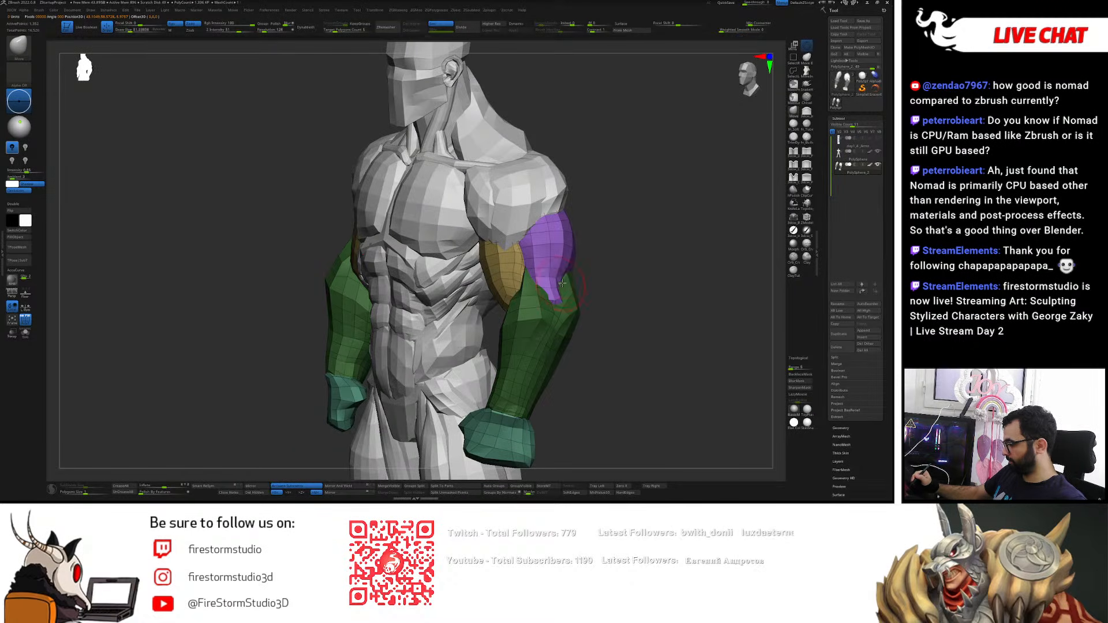
{"action": "right_click_drag", "start_coordinate": [553, 293], "coordinate": [568, 295]}
{"action": "key", "text": "w"}
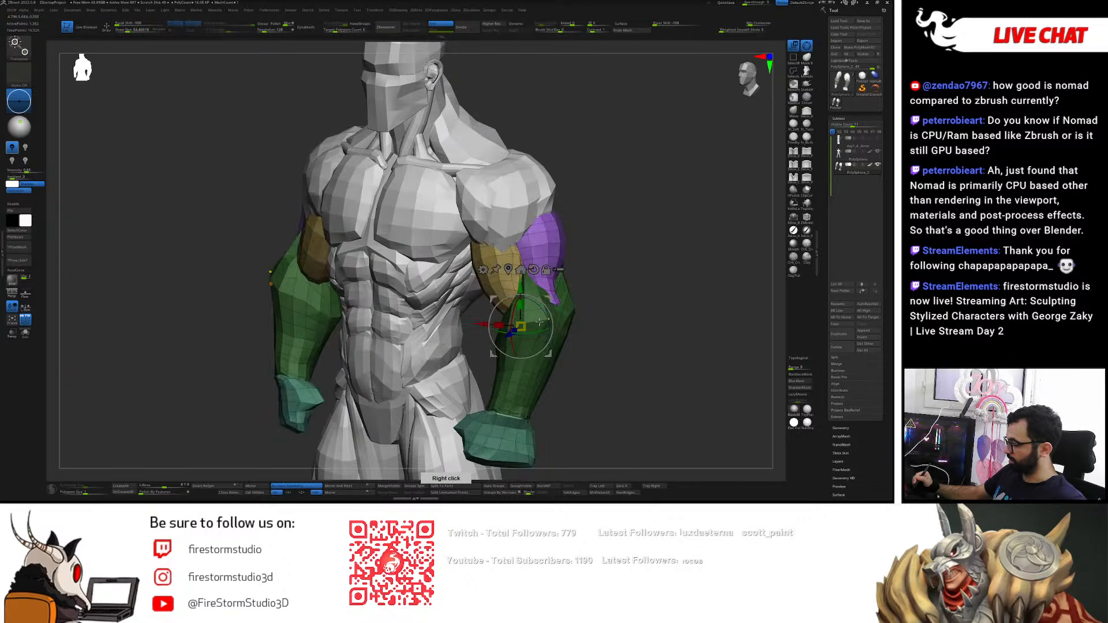
{"action": "left_click", "coordinate": [540, 319], "text": "ctrl"}
{"action": "key", "text": "q"}
- Mask everything except the purple triceps and refine its tapered lower end around the back of the elbow
{"action": "right_click_drag", "start_coordinate": [580, 250], "coordinate": [593, 269], "text": "ctrl"}
{"action": "key", "text": "w"}
{"action": "left_click", "coordinate": [554, 260], "text": "ctrl"}
{"action": "key", "text": "q"}
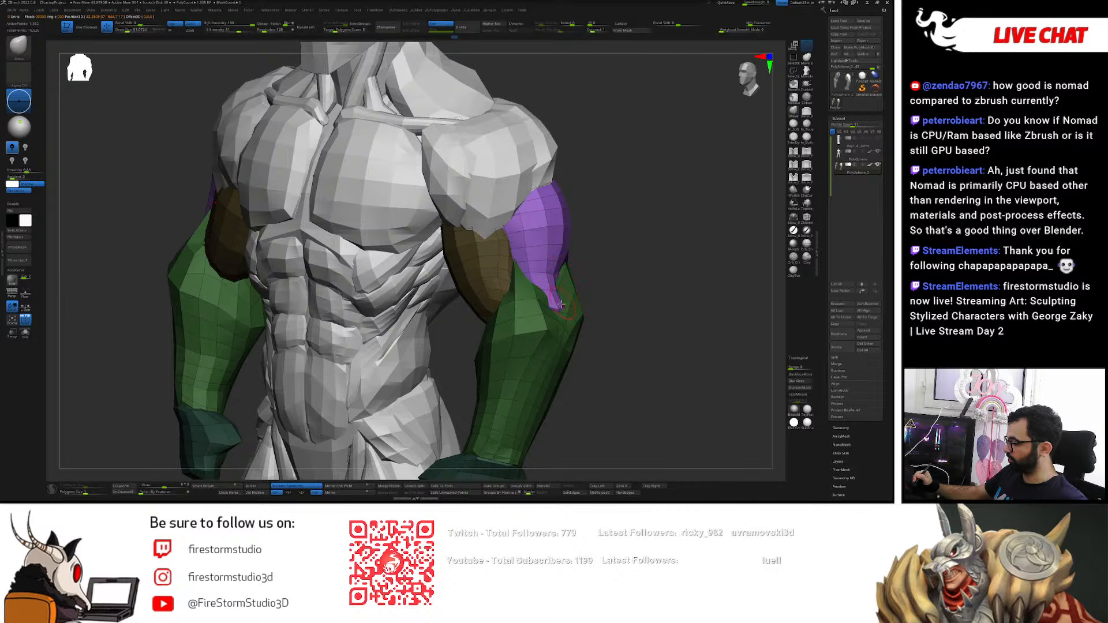
{"action": "right_click_drag", "start_coordinate": [558, 308], "coordinate": [616, 310]}
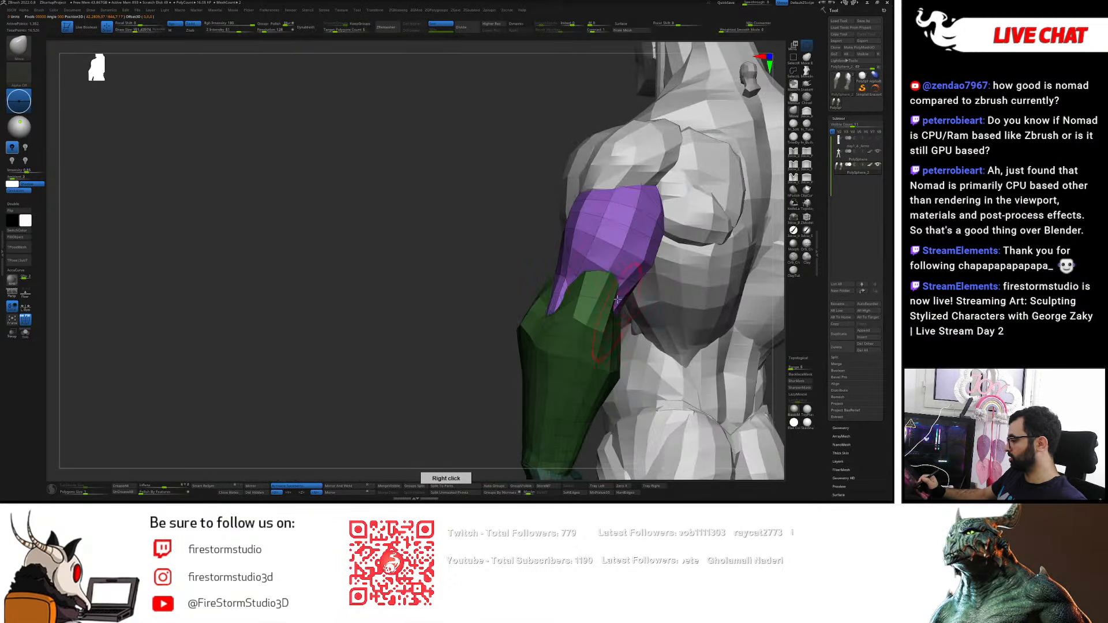
{"action": "right_click_drag", "start_coordinate": [610, 269], "coordinate": [614, 265]}
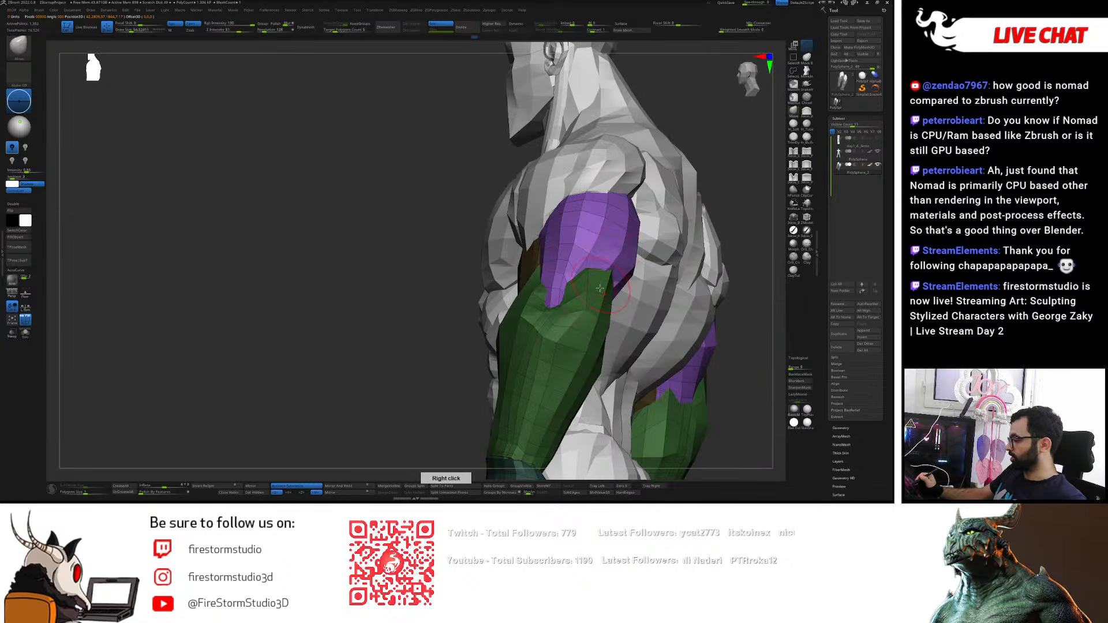
- Switch the mask to leave only the forearm editable and adjust its elbow points against the triceps
{"action": "key", "text": "w"}
{"action": "left_click", "coordinate": [601, 285], "text": "ctrl"}
{"action": "key", "text": "q"}
{"action": "key", "text": "s"}
{"action": "right_click_drag", "start_coordinate": [617, 260], "coordinate": [609, 290]}
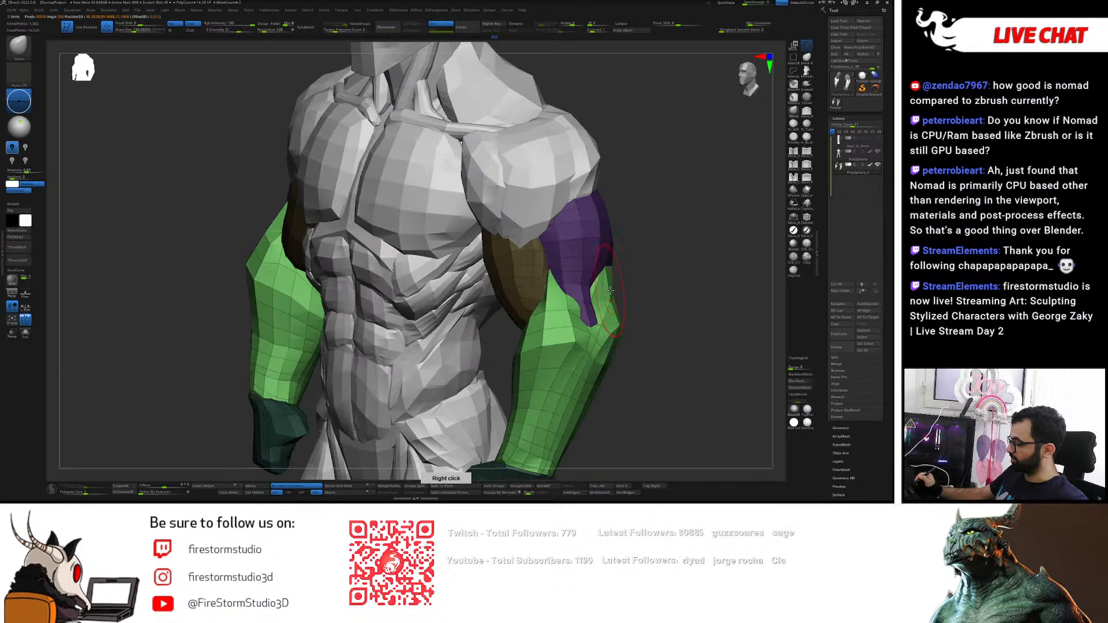
{"action": "mouse_move", "coordinate": [594, 235]}
{"action": "right_mouse_down"}
{"action": "mouse_move", "coordinate": [672, 300]}
{"action": "mouse_move", "coordinate": [681, 284]}
{"action": "right_mouse_up"}
- Push the back and inner edge of the purple triceps into shape, working from behind and below
{"action": "key", "text": "s"}
{"action": "left_click_drag", "start_coordinate": [684, 279], "coordinate": [686, 278]}
{"action": "right_click_drag", "start_coordinate": [687, 256], "coordinate": [688, 232]}
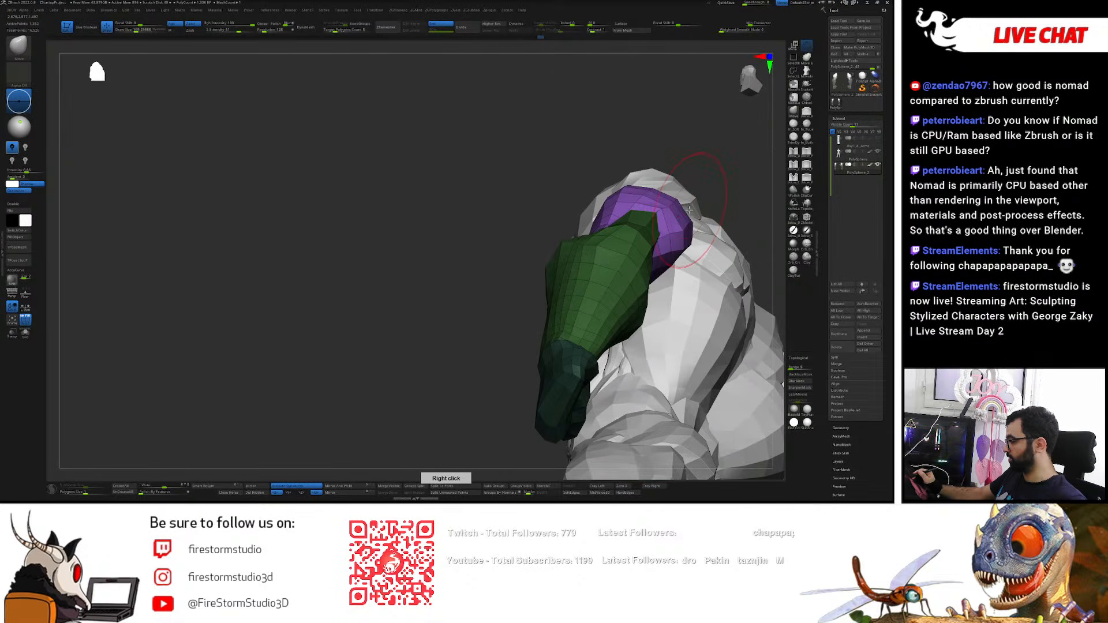
{"action": "left_click_drag", "start_coordinate": [690, 211], "coordinate": [685, 218]}
{"action": "right_click_drag", "start_coordinate": [685, 224], "coordinate": [685, 226]}
{"action": "key", "text": "bracketright"}
{"action": "mouse_move", "coordinate": [734, 199]}
{"action": "right_mouse_down"}
{"action": "mouse_move", "coordinate": [744, 188]}
{"action": "mouse_move", "coordinate": [719, 164]}
{"action": "mouse_move", "coordinate": [744, 238]}
{"action": "right_mouse_up"}
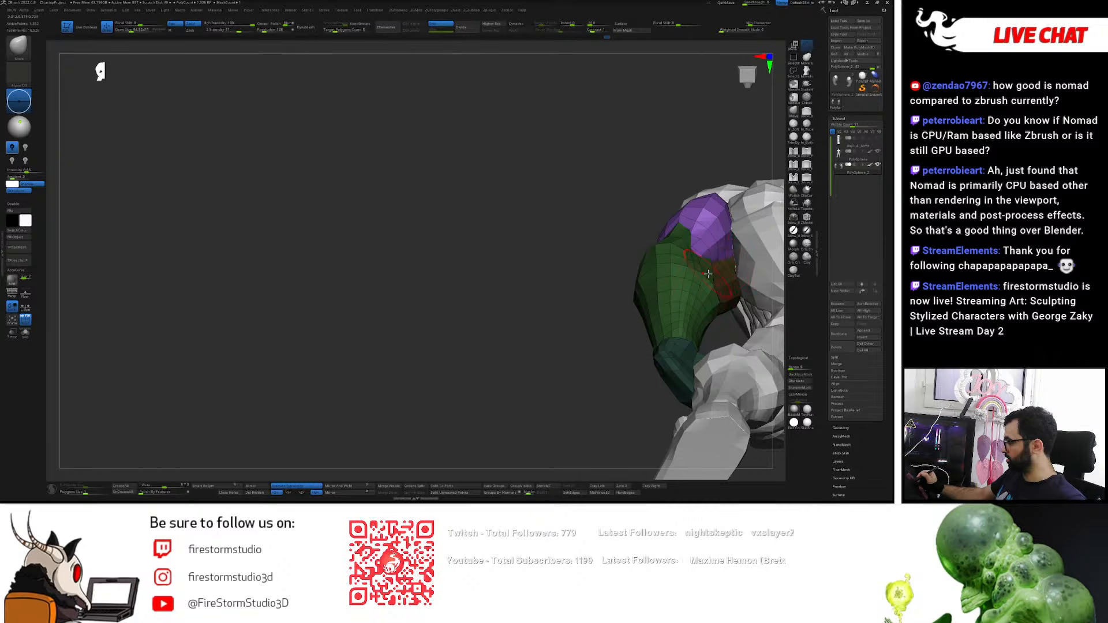
- Show only the arms subtool in Solo mode and adjust the brush size
{"action": "mouse_move", "coordinate": [733, 255]}
{"action": "right_mouse_down"}
{"action": "mouse_move", "coordinate": [725, 261]}
{"action": "mouse_move", "coordinate": [748, 262]}
{"action": "right_mouse_up"}
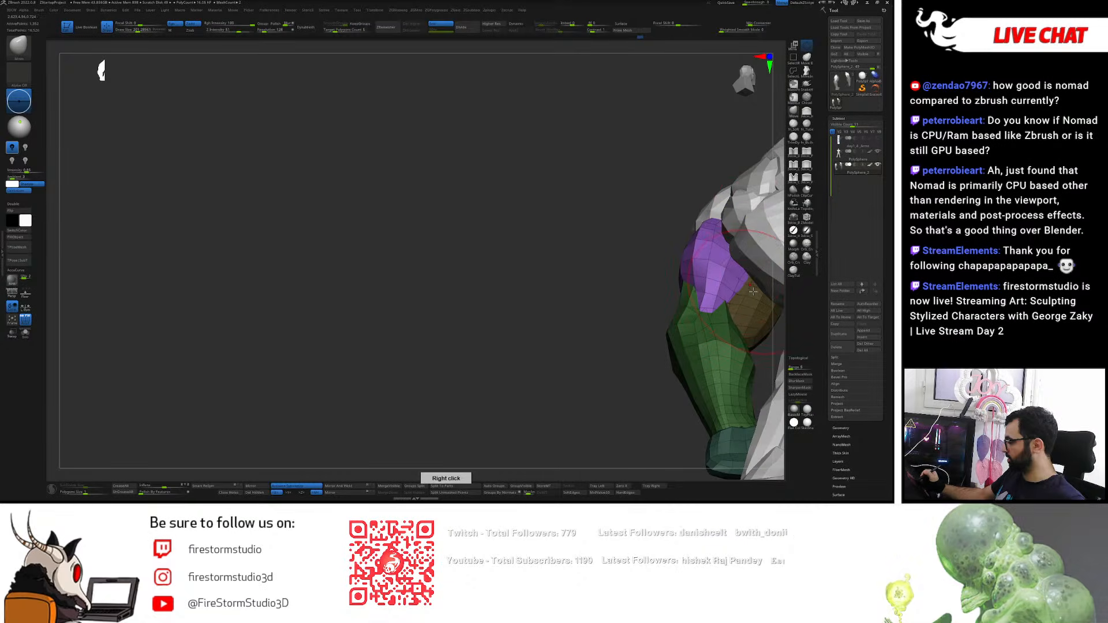
{"action": "key", "text": "ctrl+shift+s"}
{"action": "key", "text": "s"}
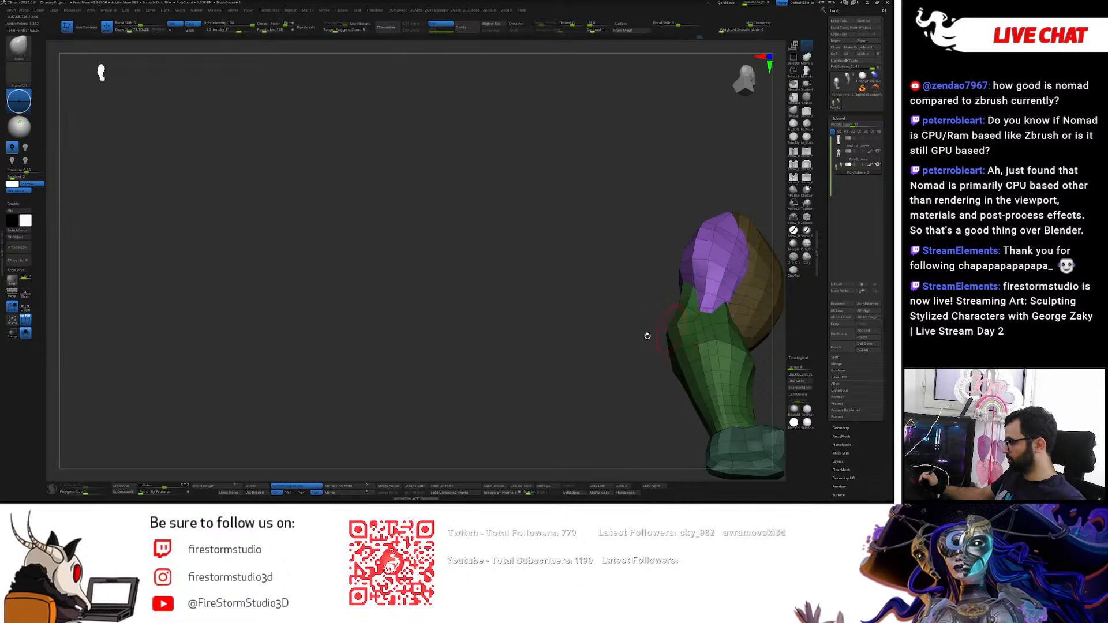
- Adjust the green forearm's elbow edge with the arms isolated, and bring the rest of the body back into view
{"action": "right_click_drag", "start_coordinate": [599, 326], "coordinate": [744, 305]}
{"action": "left_click_drag", "start_coordinate": [733, 319], "coordinate": [738, 317]}
{"action": "right_click_drag", "start_coordinate": [737, 317], "coordinate": [728, 295]}
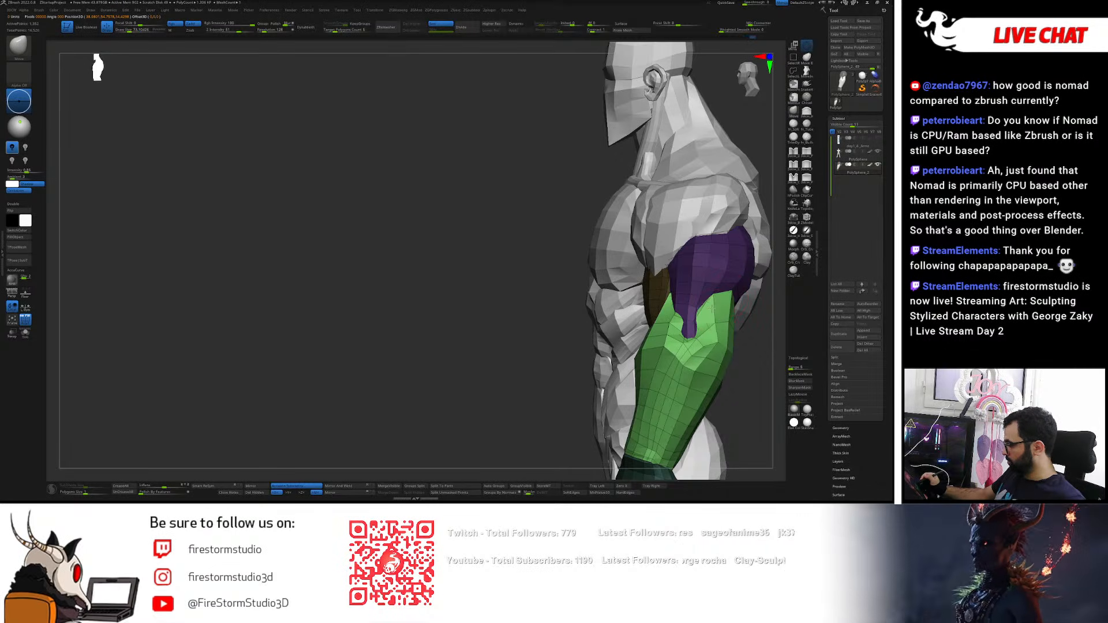
{"action": "right_click_drag", "start_coordinate": [723, 322], "coordinate": [752, 290]}
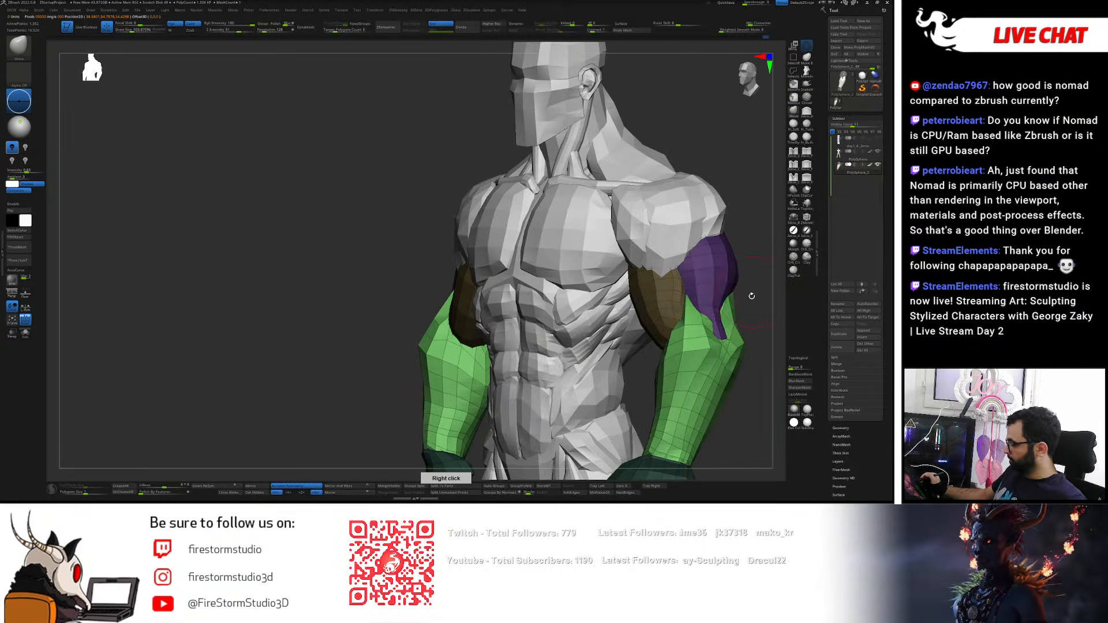
- Switch the mask to leave only the biceps editable, nudge its outer edge and smooth its lower end beside the triceps
{"action": "key", "text": "w"}
{"action": "right_click_drag", "start_coordinate": [725, 337], "coordinate": [663, 308]}
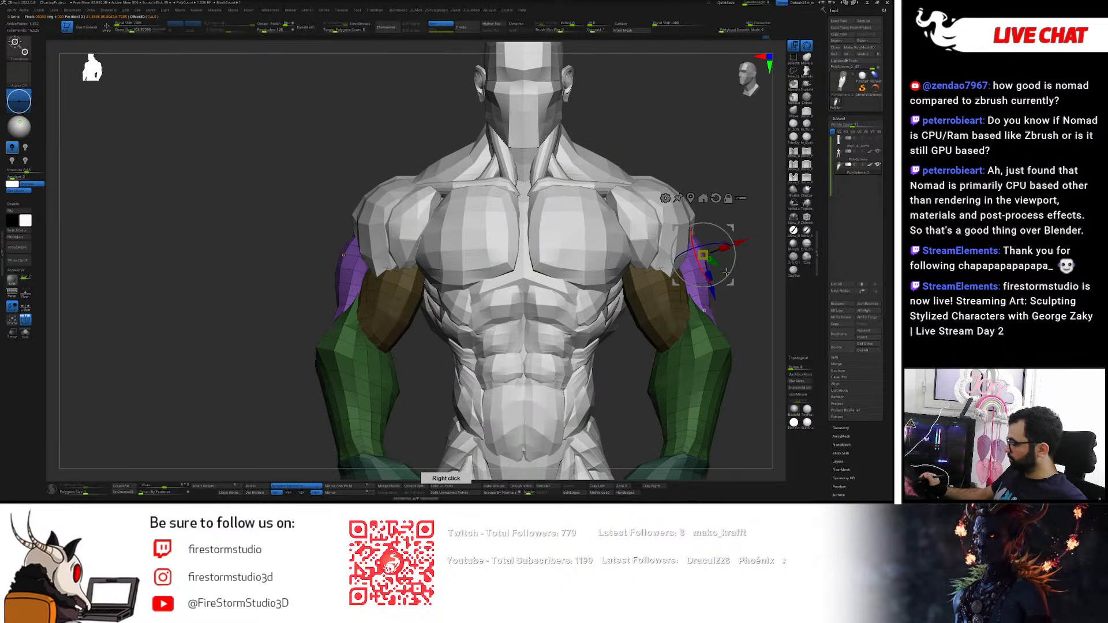
{"action": "right_click_drag", "start_coordinate": [716, 262], "coordinate": [593, 299]}
{"action": "left_click_drag", "start_coordinate": [556, 300], "coordinate": [568, 293]}
{"action": "right_click_drag", "start_coordinate": [675, 376], "coordinate": [744, 380]}
{"action": "left_click_drag", "start_coordinate": [575, 292], "coordinate": [583, 291]}
{"action": "right_click_drag", "start_coordinate": [584, 292], "coordinate": [615, 256]}
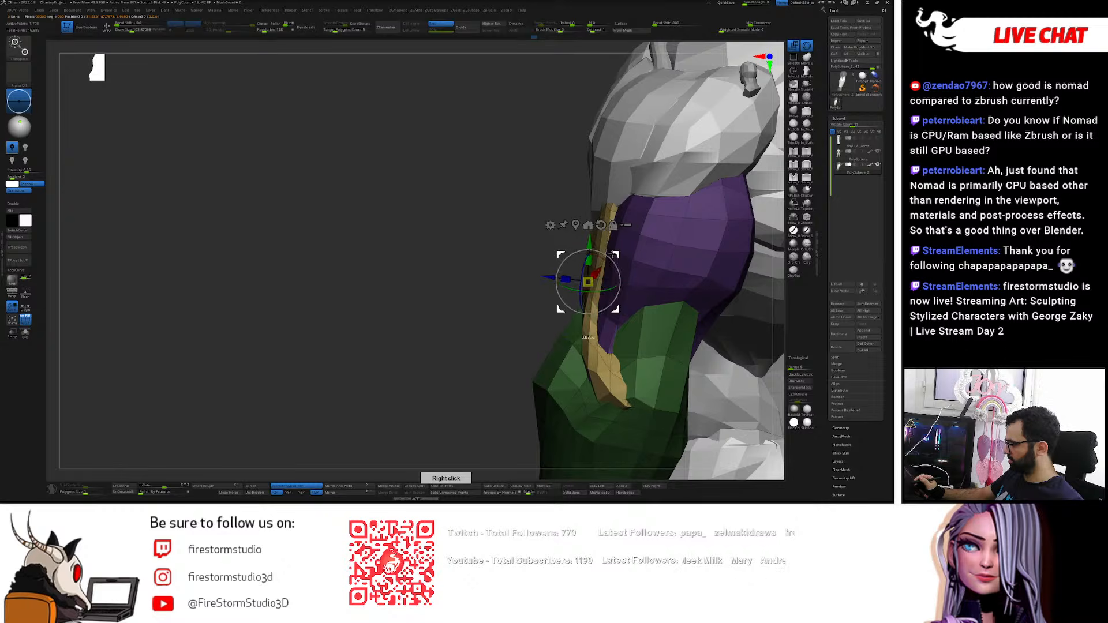
{"action": "key", "text": "q"}
{"action": "left_click_drag", "start_coordinate": [636, 352], "coordinate": [630, 375], "text": "shift"}
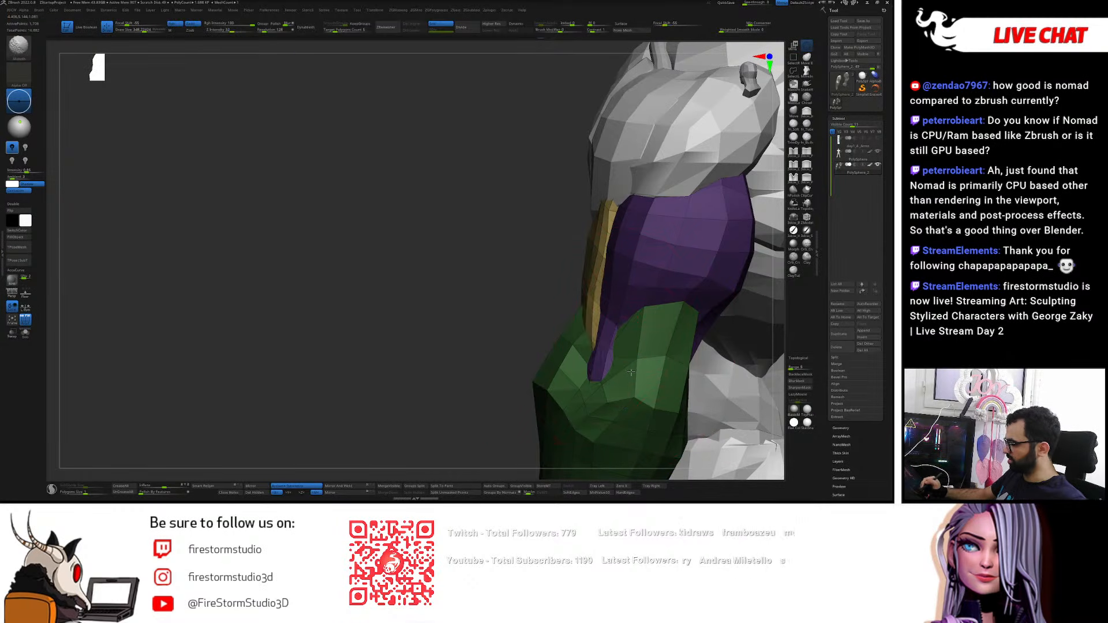
{"action": "mouse_move", "coordinate": [586, 335]}
{"action": "right_mouse_down"}
{"action": "mouse_move", "coordinate": [613, 326]}
{"action": "mouse_move", "coordinate": [642, 350]}
{"action": "right_mouse_up"}
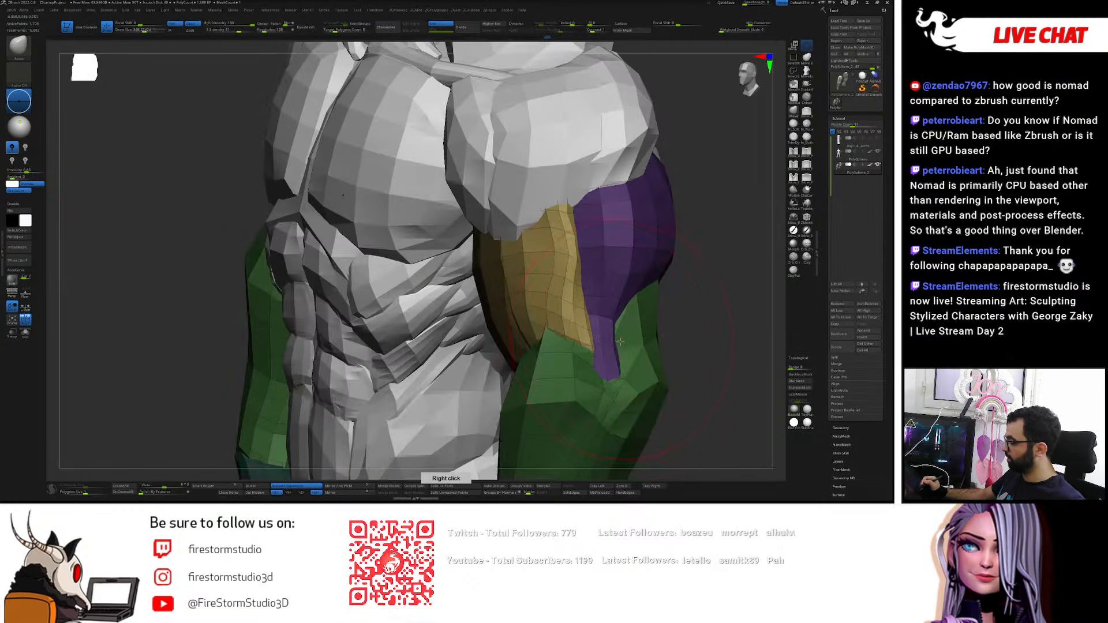
- Split the outer side of the biceps into its own polygroup and leave only that red strip unmasked
{"action": "key", "text": "ctrl+z"}
{"action": "left_click", "coordinate": [696, 305], "text": "ctrl"}
{"action": "key", "text": "ctrl+w"}
{"action": "key", "text": "w"}
{"action": "left_click", "coordinate": [556, 274], "text": "ctrl"}
{"action": "key", "text": "q"}
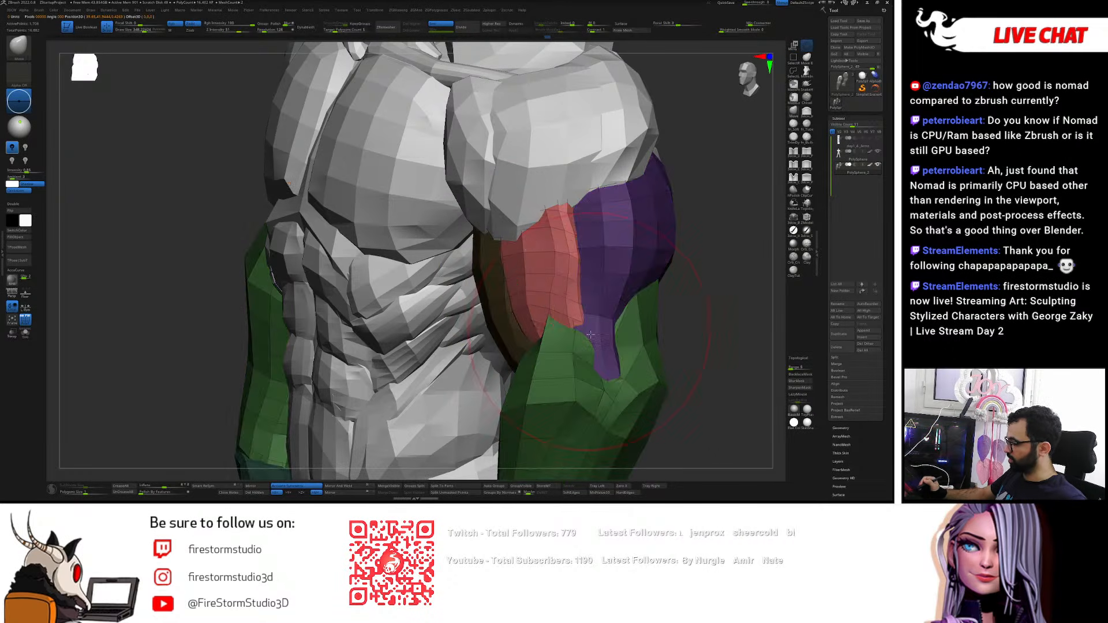
- Shape the red strip into a narrow muscle between the biceps and triceps, using body transparency to see its upper part
{"action": "right_click_drag", "start_coordinate": [555, 274], "coordinate": [593, 344]}
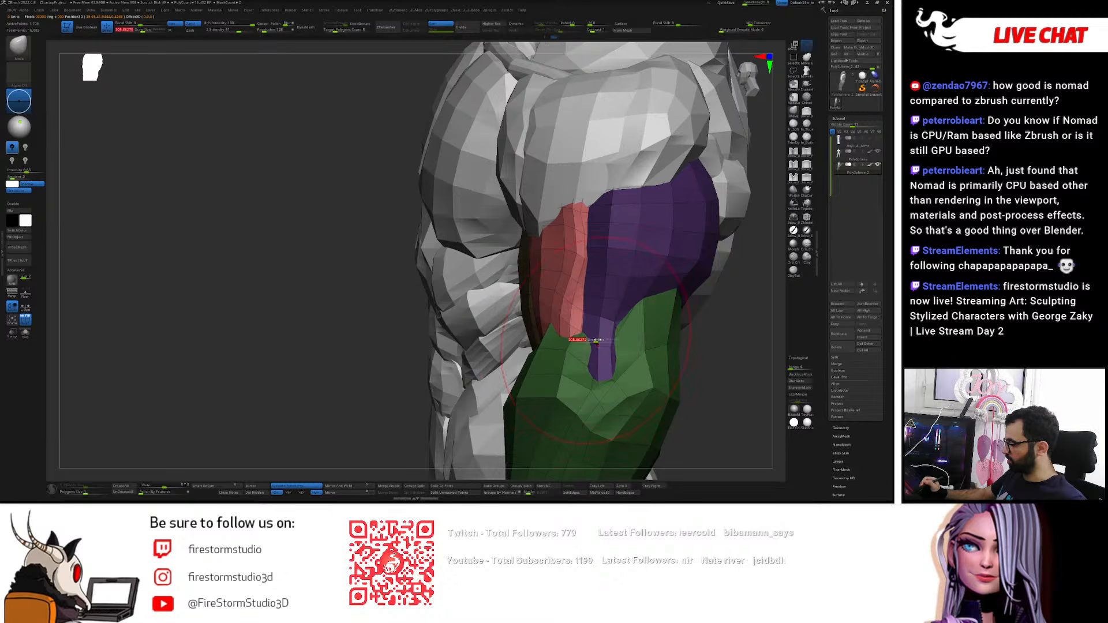
{"action": "right_click_drag", "start_coordinate": [600, 232], "coordinate": [680, 245]}
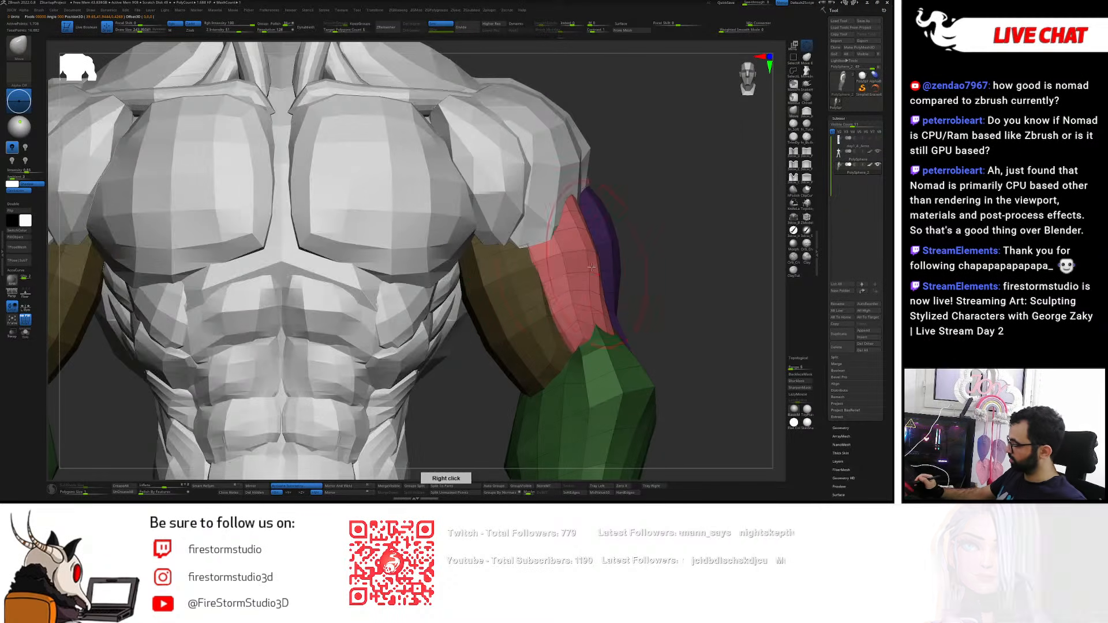
{"action": "right_click_drag", "start_coordinate": [528, 230], "coordinate": [571, 215]}
{"action": "key", "text": "shift+t"}
{"action": "key", "text": "s"}
{"action": "left_click_drag", "start_coordinate": [499, 296], "coordinate": [512, 295]}
{"action": "left_click_drag", "start_coordinate": [534, 283], "coordinate": [508, 296]}
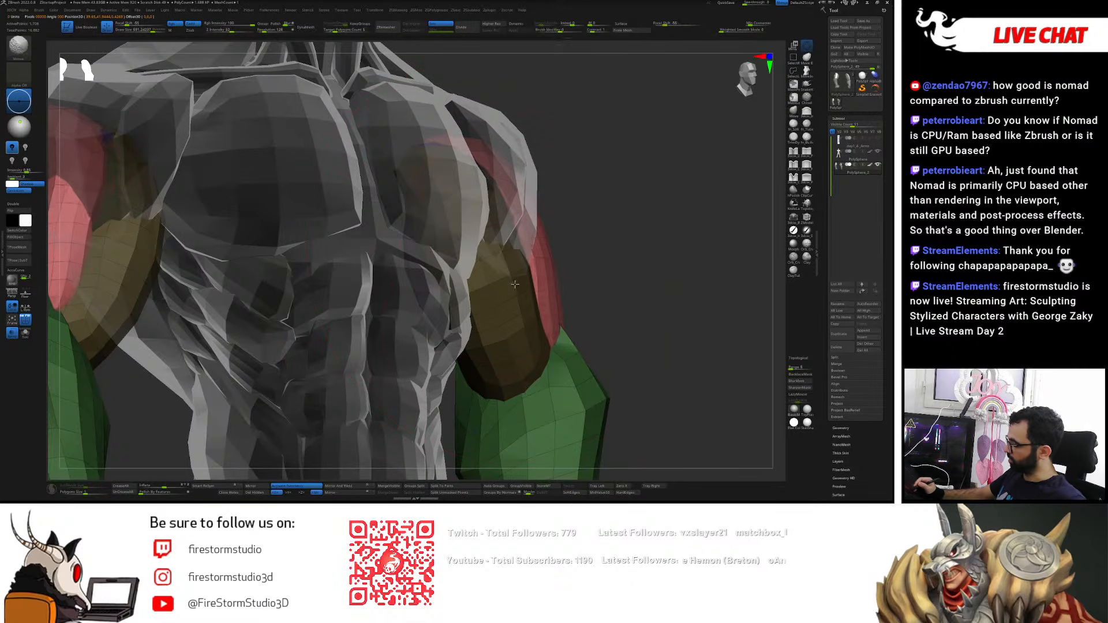
{"action": "right_click_drag", "start_coordinate": [477, 326], "coordinate": [577, 298]}
{"action": "right_click_drag", "start_coordinate": [577, 350], "coordinate": [543, 382]}
{"action": "left_click_drag", "start_coordinate": [544, 381], "coordinate": [532, 393]}
{"action": "key", "text": "s"}
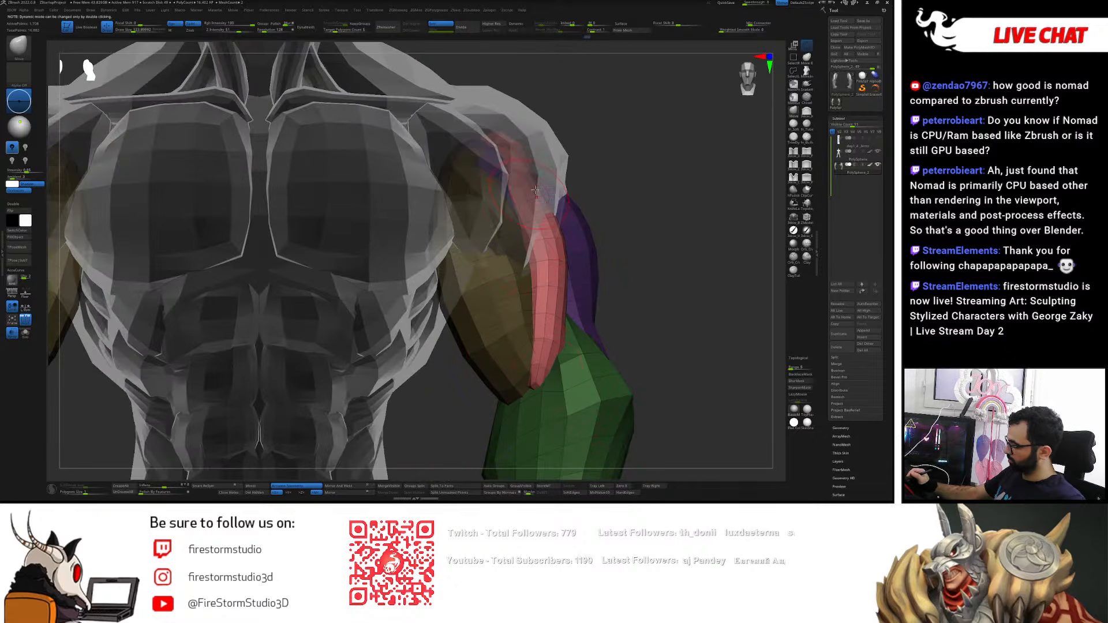
{"action": "key", "text": "shift+t"}
- Leave only the biceps editable and adjust its outer edge against the red strip
{"action": "right_click_drag", "start_coordinate": [547, 216], "coordinate": [532, 323]}
{"action": "right_click_drag", "start_coordinate": [507, 388], "coordinate": [437, 371]}
{"action": "right_click_drag", "start_coordinate": [529, 352], "coordinate": [518, 392]}
- Mask everything except the red strip and reshape it from the side between the biceps and triceps
{"action": "key", "text": "w"}
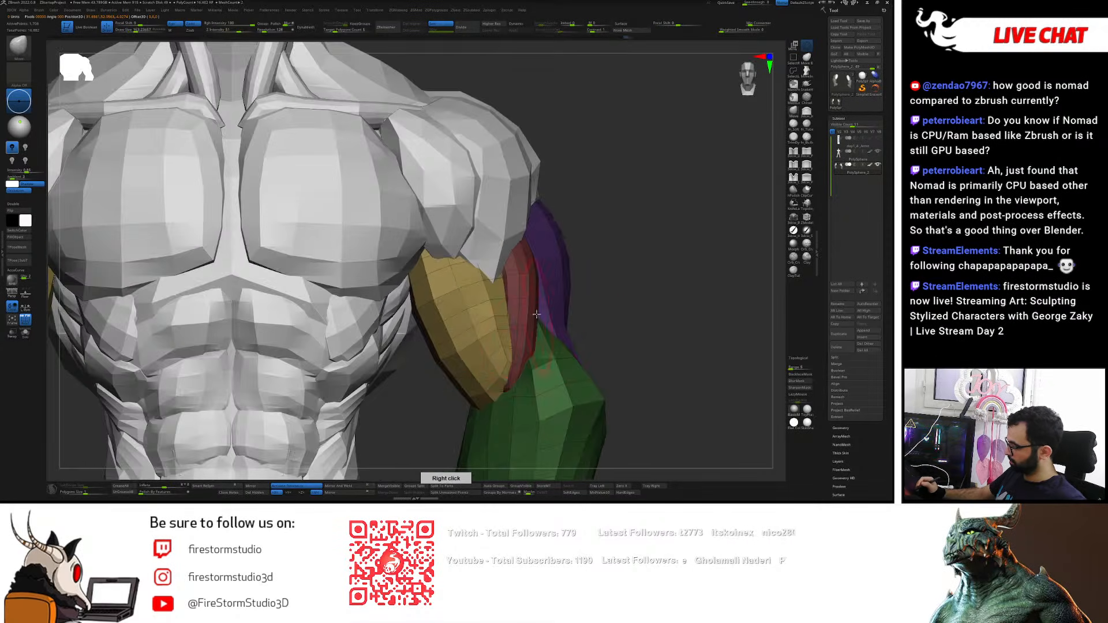
{"action": "left_click", "coordinate": [517, 316], "text": "ctrl"}
{"action": "key", "text": "q"}
{"action": "mouse_move", "coordinate": [530, 300]}
{"action": "right_mouse_down"}
{"action": "mouse_move", "coordinate": [529, 343]}
{"action": "mouse_move", "coordinate": [450, 333]}
{"action": "right_mouse_up"}
{"action": "right_click_drag", "start_coordinate": [555, 328], "coordinate": [537, 311]}
{"action": "key", "text": "s"}
{"action": "left_click_drag", "start_coordinate": [535, 306], "coordinate": [530, 305]}
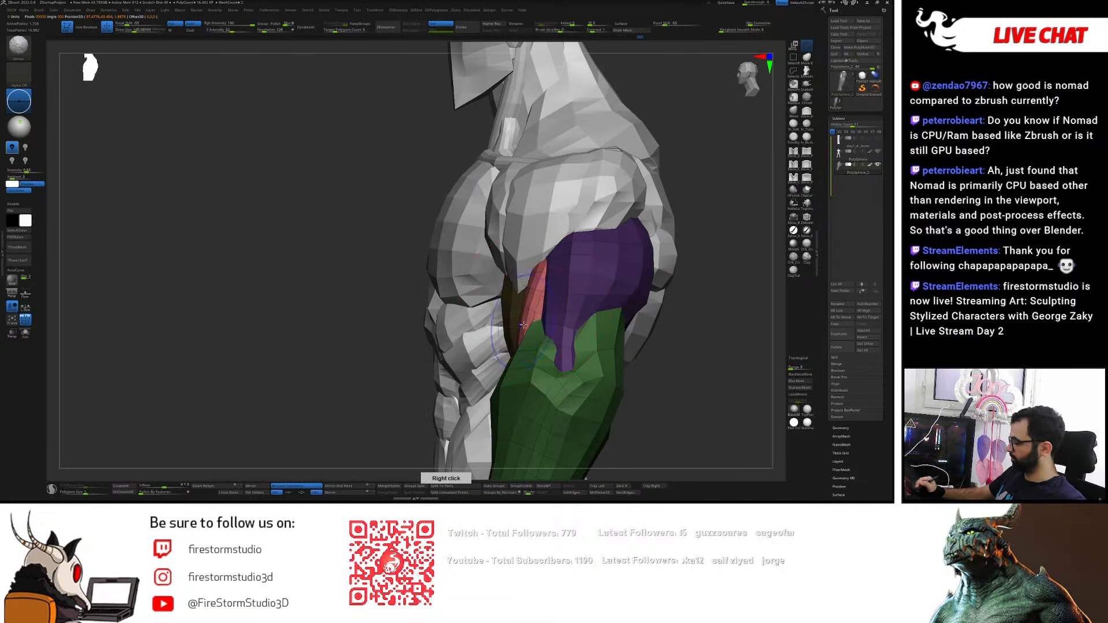
{"action": "right_click_drag", "start_coordinate": [534, 268], "coordinate": [554, 325]}
- Leave only the purple triceps editable and split its rear inner portion into a separate polygroup
{"action": "key", "text": "w"}
{"action": "left_click", "coordinate": [580, 305], "text": "ctrl"}
{"action": "right_click_drag", "start_coordinate": [647, 308], "coordinate": [583, 315]}
{"action": "right_click_drag", "start_coordinate": [655, 328], "coordinate": [542, 289]}
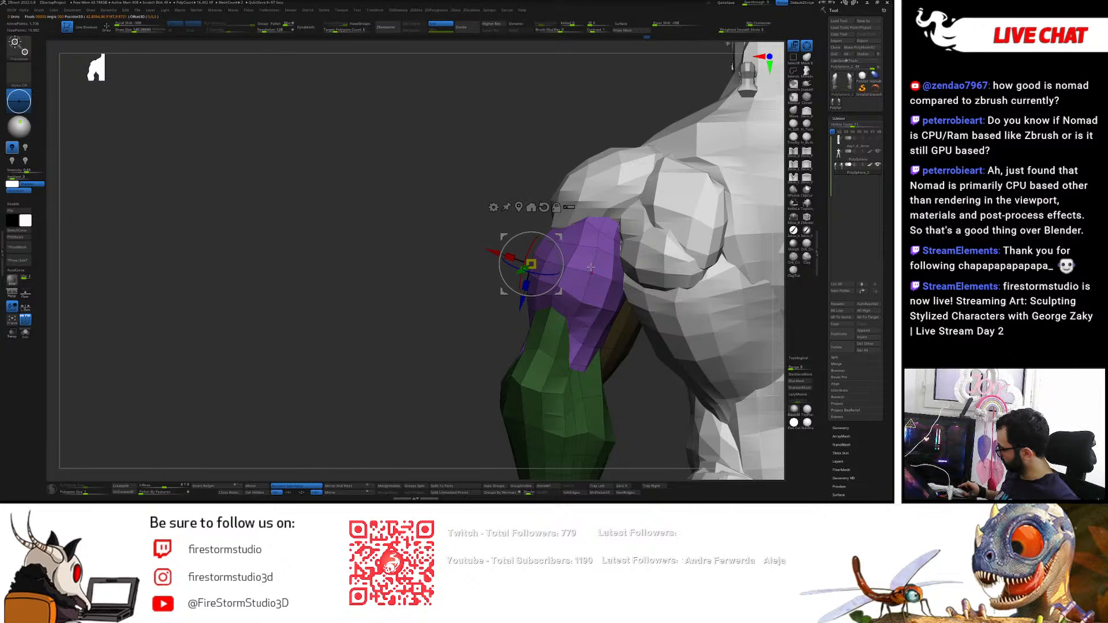
{"action": "right_click_drag", "start_coordinate": [591, 267], "coordinate": [577, 262]}
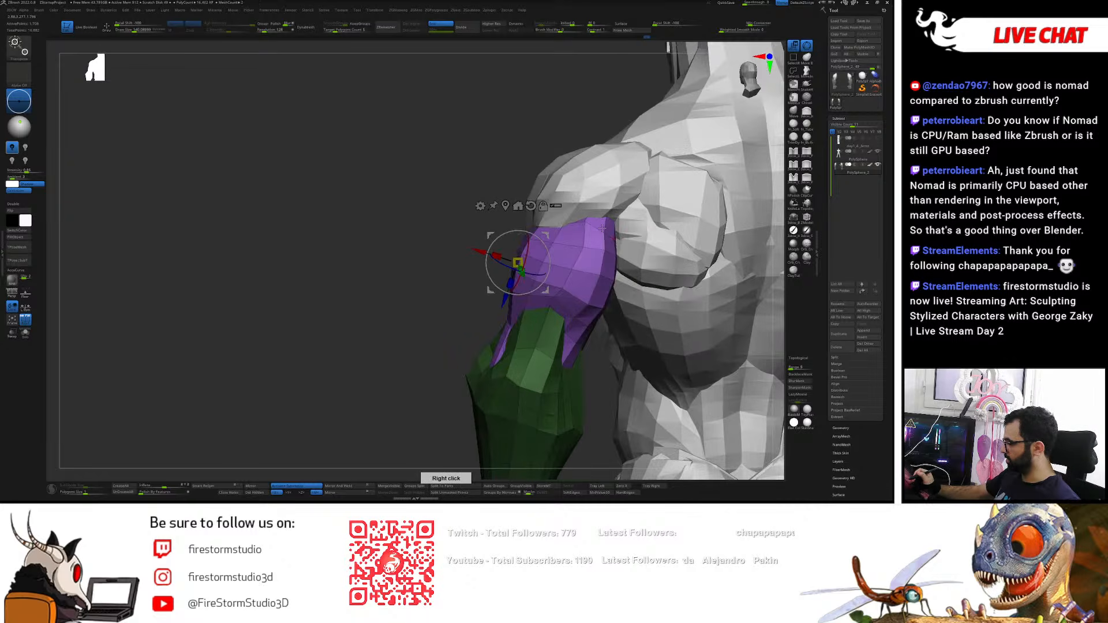
{"action": "left_click_drag", "start_coordinate": [550, 234], "coordinate": [553, 234], "text": "ctrl"}
{"action": "left_click_drag", "start_coordinate": [433, 350], "coordinate": [462, 356], "text": "ctrl"}
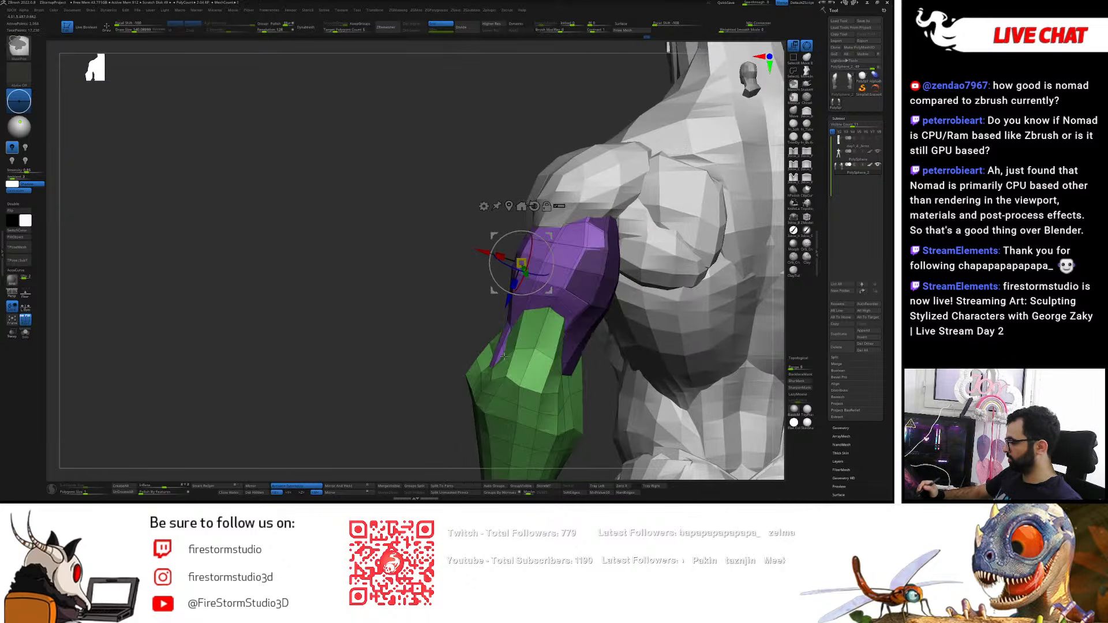
{"action": "key", "text": "ctrl+z"}
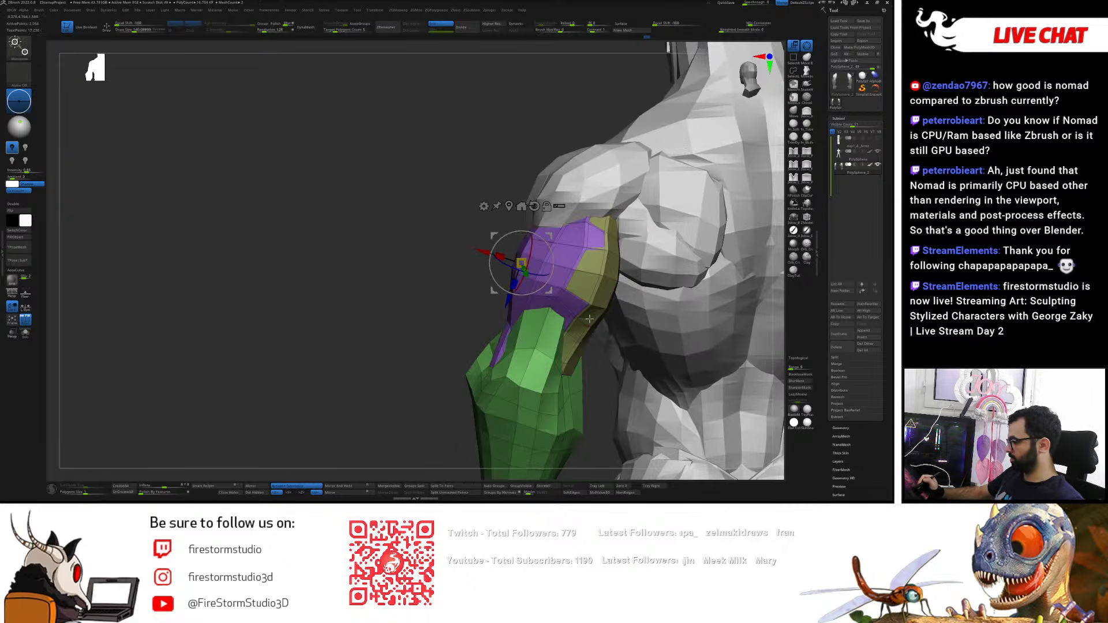
- Mask everything except the olive rear triceps group and push its border out over the purple part
{"action": "left_click", "coordinate": [602, 305], "text": "ctrl"}
{"action": "left_click", "coordinate": [575, 356], "text": "ctrl"}
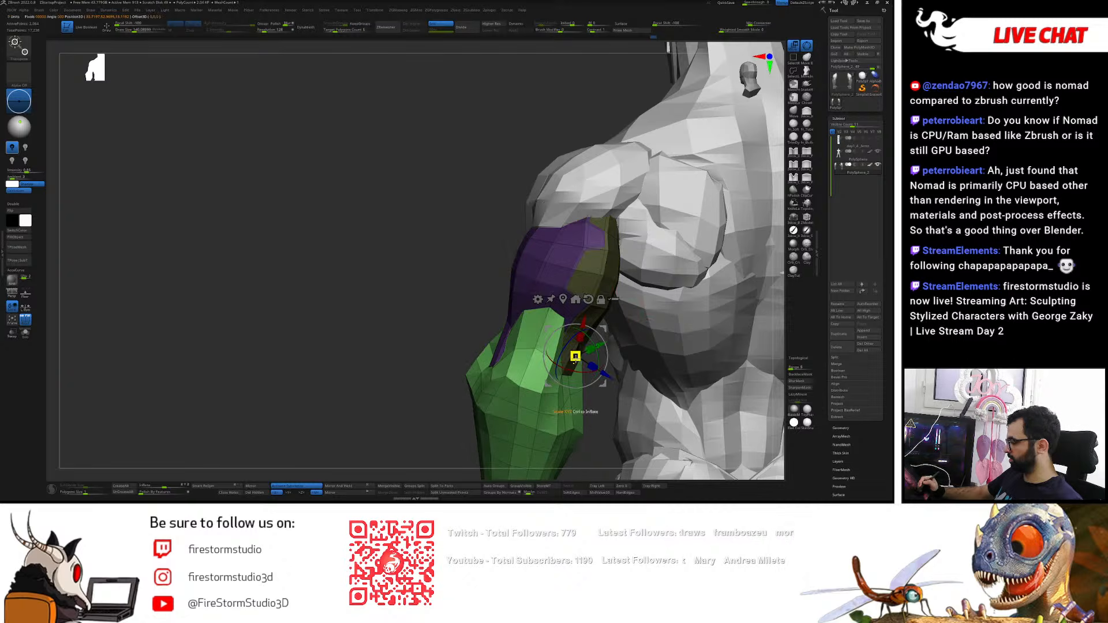
{"action": "left_click", "coordinate": [605, 271], "text": "ctrl"}
{"action": "key", "text": "q"}
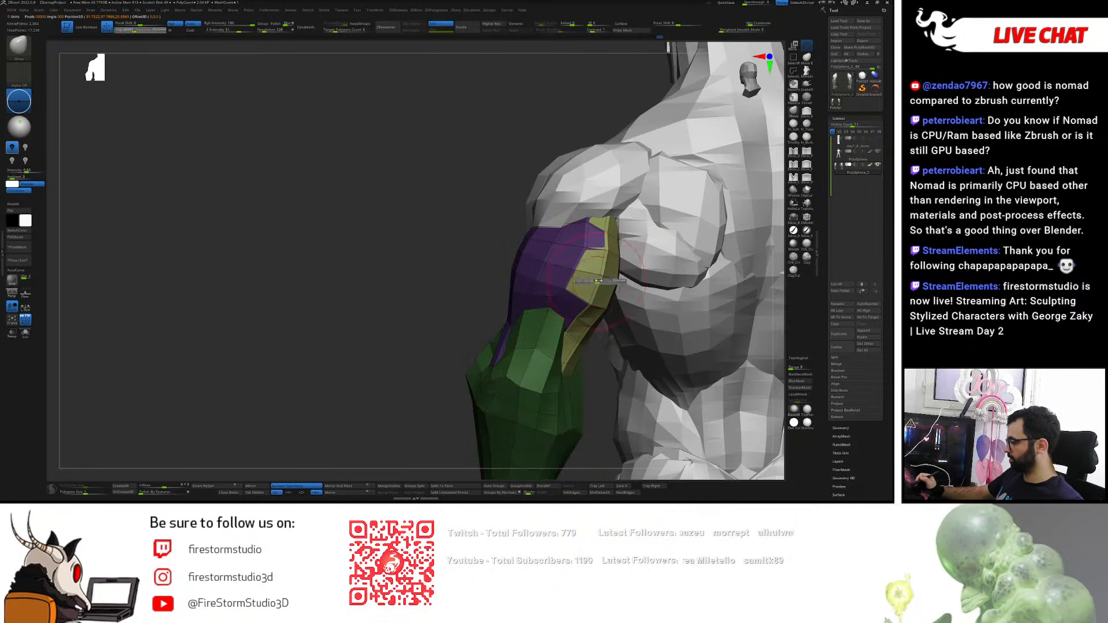
{"action": "right_click_drag", "start_coordinate": [602, 286], "coordinate": [520, 291]}
{"action": "left_click_drag", "start_coordinate": [517, 285], "coordinate": [521, 284]}
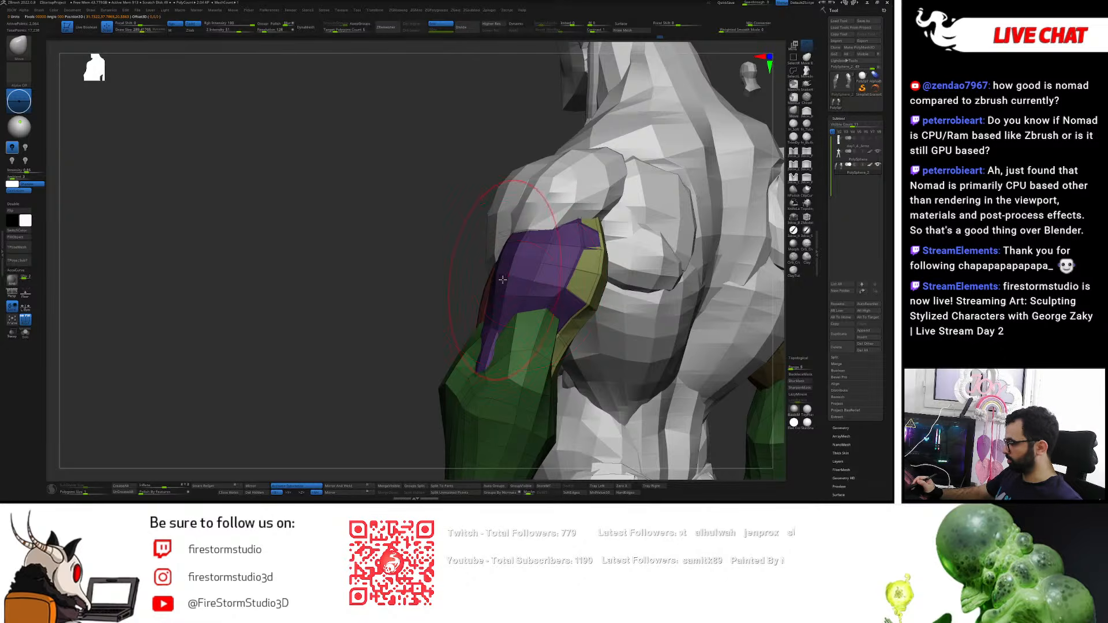
{"action": "mouse_move", "coordinate": [501, 302]}
{"action": "right_mouse_down"}
{"action": "mouse_move", "coordinate": [597, 323]}
{"action": "mouse_move", "coordinate": [522, 335]}
{"action": "mouse_move", "coordinate": [524, 320]}
{"action": "right_mouse_up"}
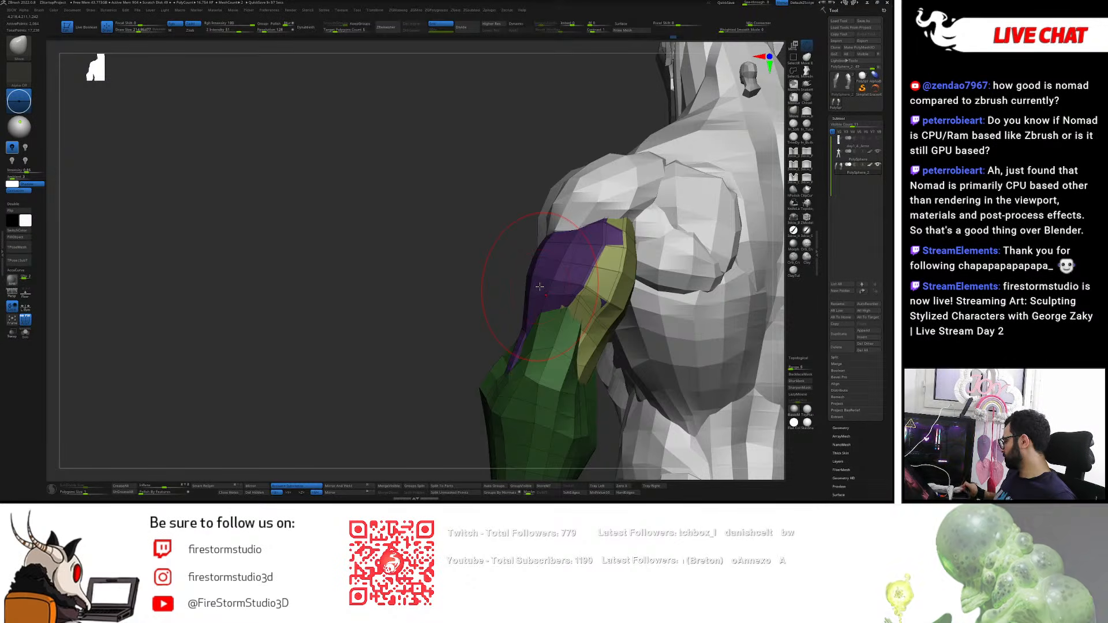
- Taper the olive rear triceps toward the elbow and smooth its surface and lower tip
{"action": "right_click_drag", "start_coordinate": [648, 345], "coordinate": [521, 379]}
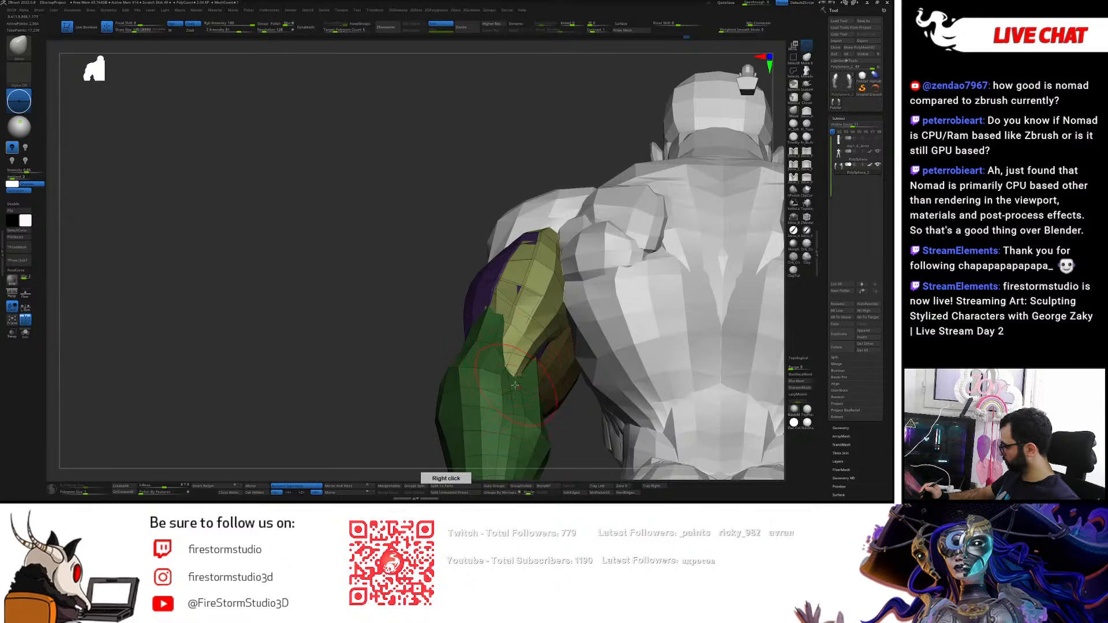
{"action": "mouse_move", "coordinate": [515, 381]}
{"action": "right_mouse_down"}
{"action": "mouse_move", "coordinate": [511, 350]}
{"action": "mouse_move", "coordinate": [517, 376]}
{"action": "mouse_move", "coordinate": [513, 362]}
{"action": "mouse_move", "coordinate": [535, 363]}
{"action": "mouse_move", "coordinate": [561, 329]}
{"action": "mouse_move", "coordinate": [565, 281]}
{"action": "mouse_move", "coordinate": [534, 228]}
{"action": "mouse_move", "coordinate": [528, 267]}
{"action": "right_mouse_up"}
{"action": "left_click_drag", "start_coordinate": [527, 267], "coordinate": [511, 286], "text": "shift"}
{"action": "right_click_drag", "start_coordinate": [510, 286], "coordinate": [557, 291]}
{"action": "mouse_move", "coordinate": [496, 323]}
{"action": "left_mouse_down", "text": "shift"}
{"action": "mouse_move", "coordinate": [474, 329]}
{"action": "mouse_move", "coordinate": [482, 346]}
{"action": "left_mouse_up", "text": "shift"}
- Refine the olive triceps' lower bulge and thin tail above the elbow, working from behind and below
{"action": "left_click", "coordinate": [626, 279], "text": "ctrl+shift"}
{"action": "mouse_move", "coordinate": [652, 271]}
{"action": "right_mouse_down"}
{"action": "mouse_move", "coordinate": [502, 257]}
{"action": "mouse_move", "coordinate": [487, 271]}
{"action": "mouse_move", "coordinate": [466, 240]}
{"action": "mouse_move", "coordinate": [434, 306]}
{"action": "mouse_move", "coordinate": [441, 297]}
{"action": "right_mouse_up"}
{"action": "key", "text": "shift+t"}
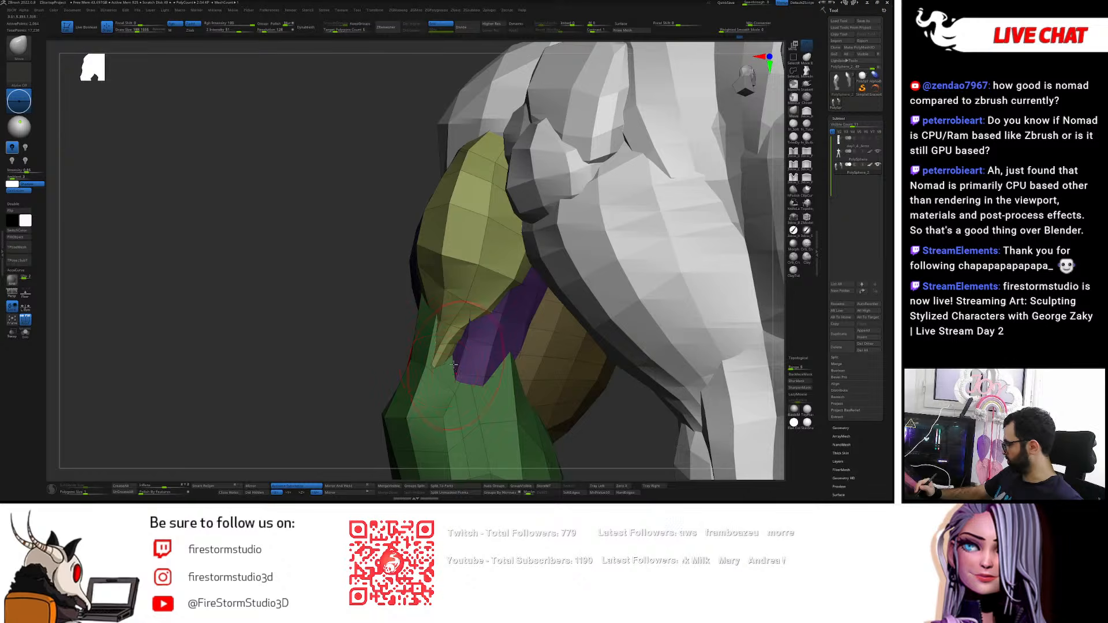
{"action": "right_click_drag", "start_coordinate": [480, 375], "coordinate": [488, 368]}
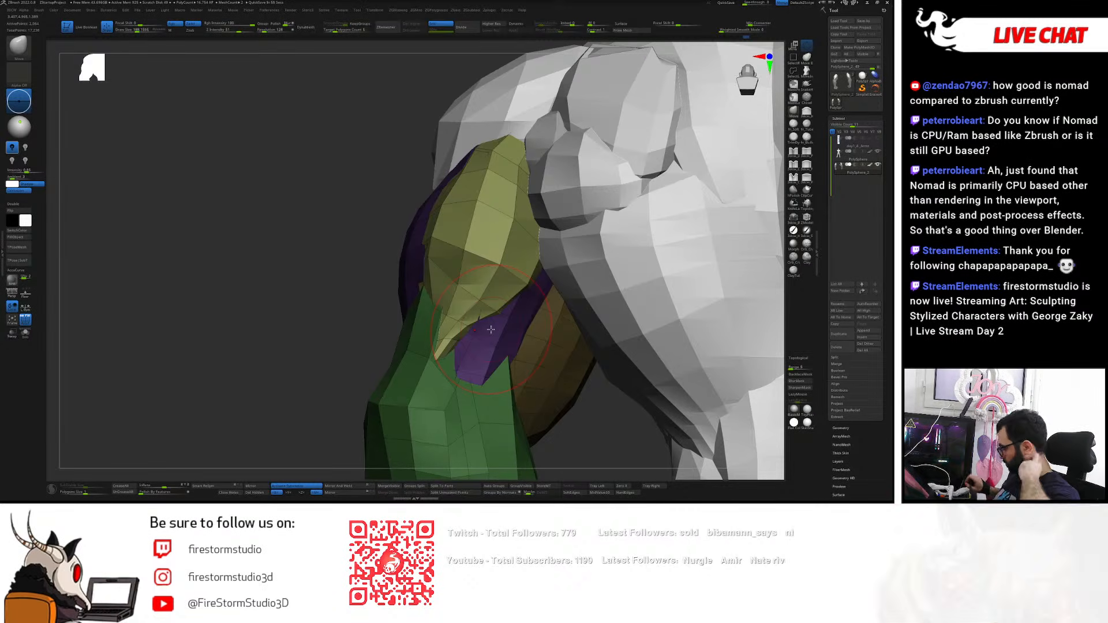
{"action": "right_click_drag", "start_coordinate": [487, 361], "coordinate": [450, 399]}
- Split the inner lower part of the triceps into a magenta polygroup and leave only that group unmasked
{"action": "right_click_drag", "start_coordinate": [450, 277], "coordinate": [554, 273]}
{"action": "key", "text": "w"}
{"action": "left_click_drag", "start_coordinate": [542, 261], "coordinate": [548, 268], "text": "ctrl"}
{"action": "left_click", "coordinate": [543, 363], "text": "ctrl"}
{"action": "left_click_drag", "start_coordinate": [542, 364], "coordinate": [540, 356], "text": "ctrl"}
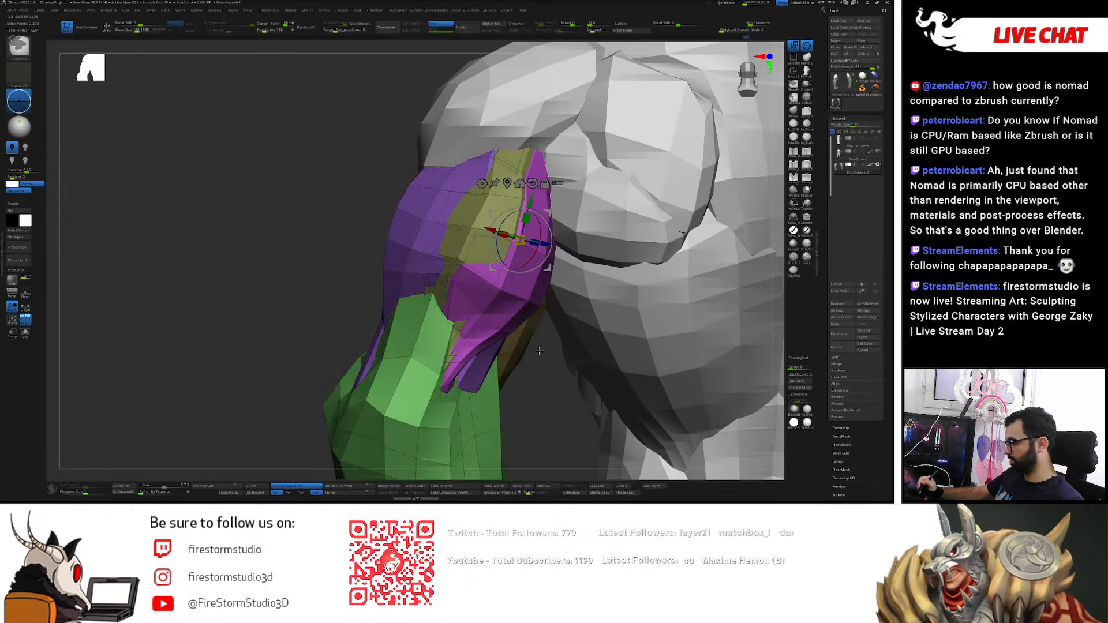
{"action": "left_click", "coordinate": [529, 299], "text": "ctrl"}
{"action": "key", "text": "q"}
- Enlarge the brush and pull the magenta group down beneath the olive triceps on the inner arm
{"action": "right_click_drag", "start_coordinate": [530, 300], "coordinate": [531, 270]}
{"action": "key", "text": "s"}
{"action": "left_click_drag", "start_coordinate": [532, 273], "coordinate": [559, 273]}
{"action": "left_click_drag", "start_coordinate": [511, 240], "coordinate": [519, 297]}
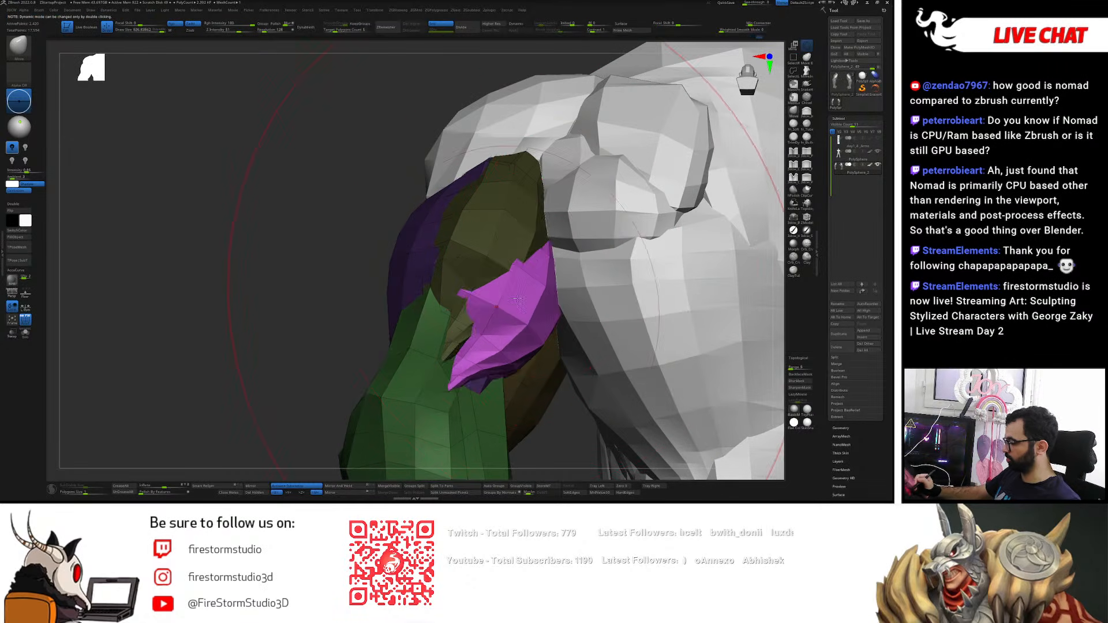
{"action": "right_click_drag", "start_coordinate": [516, 283], "coordinate": [514, 300]}
{"action": "mouse_move", "coordinate": [507, 306]}
{"action": "left_mouse_down"}
{"action": "mouse_move", "coordinate": [495, 334]}
{"action": "mouse_move", "coordinate": [511, 341]}
{"action": "left_mouse_up"}
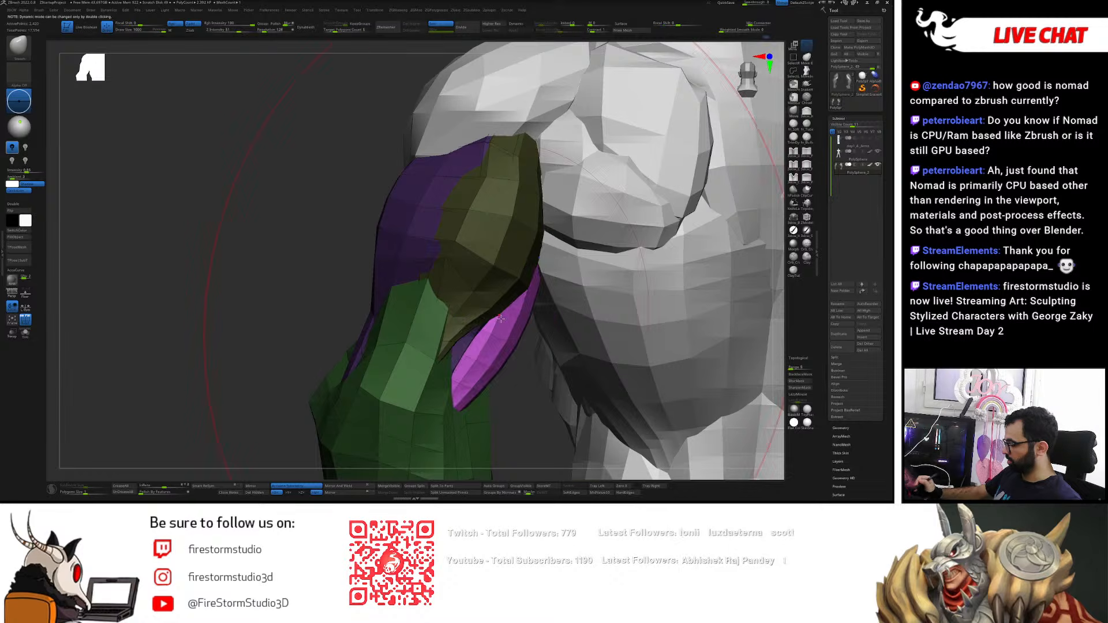
- Sculpt the magenta group into a rounded muscle that tapers toward the elbow, checking it from behind and below
{"action": "right_click_drag", "start_coordinate": [510, 342], "coordinate": [490, 339]}
{"action": "left_click_drag", "start_coordinate": [490, 339], "coordinate": [483, 340]}
{"action": "right_click_drag", "start_coordinate": [483, 340], "coordinate": [456, 346]}
{"action": "left_click_drag", "start_coordinate": [507, 378], "coordinate": [486, 386]}
{"action": "right_click_drag", "start_coordinate": [486, 386], "coordinate": [513, 398]}
{"action": "left_click_drag", "start_coordinate": [497, 417], "coordinate": [487, 424]}
{"action": "key", "text": "s"}
{"action": "mouse_move", "coordinate": [542, 341]}
{"action": "right_mouse_down"}
{"action": "mouse_move", "coordinate": [569, 336]}
{"action": "mouse_move", "coordinate": [582, 301]}
{"action": "right_mouse_up"}
{"action": "left_click_drag", "start_coordinate": [582, 301], "coordinate": [568, 315]}
{"action": "right_click", "coordinate": [592, 289]}
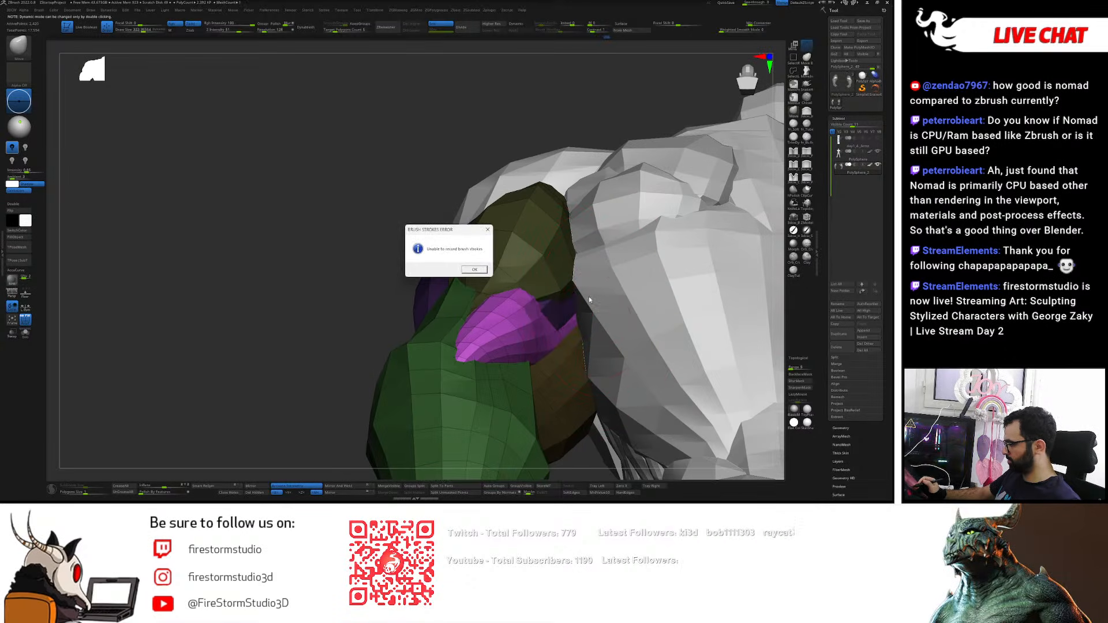
- Dismiss the brush stroke error messages and nudge the magenta group's upper edge against the olive triceps
{"action": "left_click", "coordinate": [487, 230]}
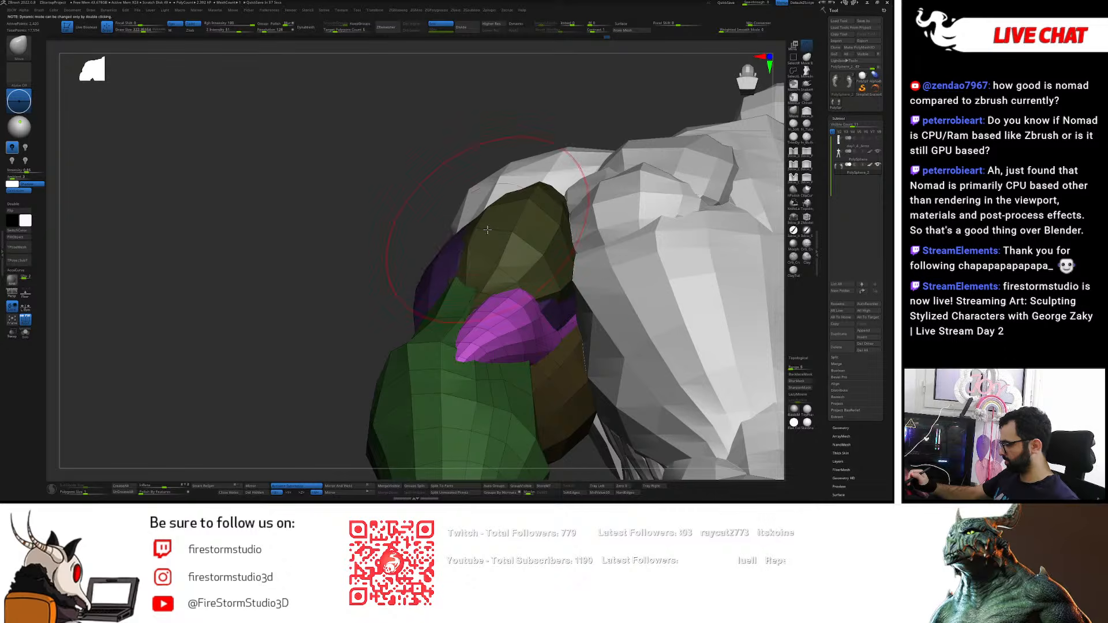
{"action": "right_click", "coordinate": [570, 303]}
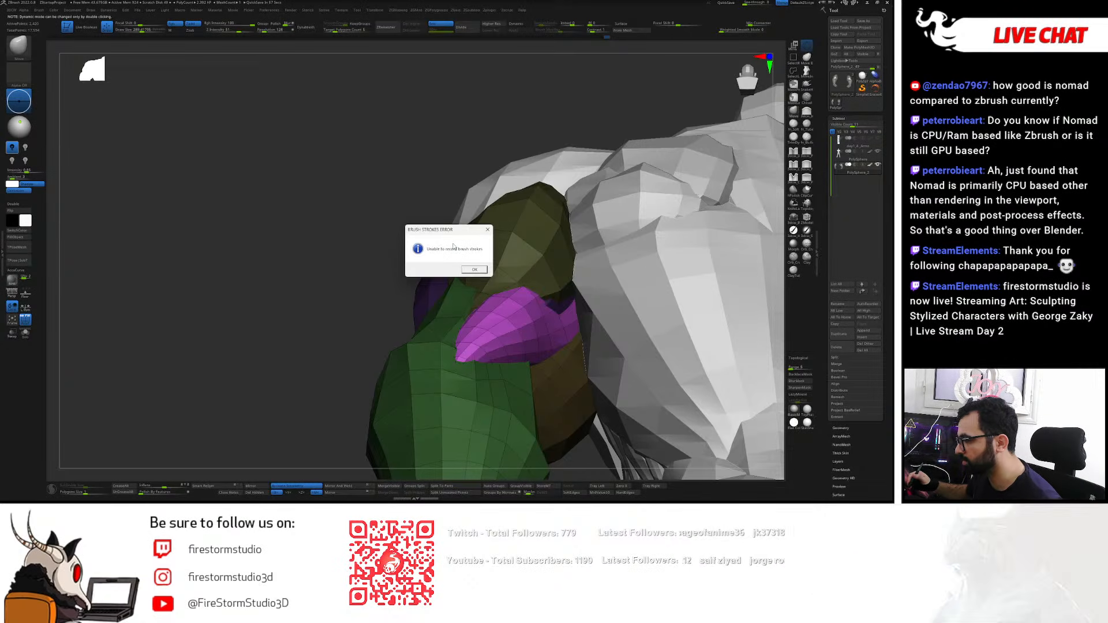
{"action": "left_click", "coordinate": [475, 269]}
{"action": "left_click", "coordinate": [505, 307]}
{"action": "left_click", "coordinate": [475, 269]}
{"action": "left_click_drag", "start_coordinate": [526, 294], "coordinate": [533, 284]}
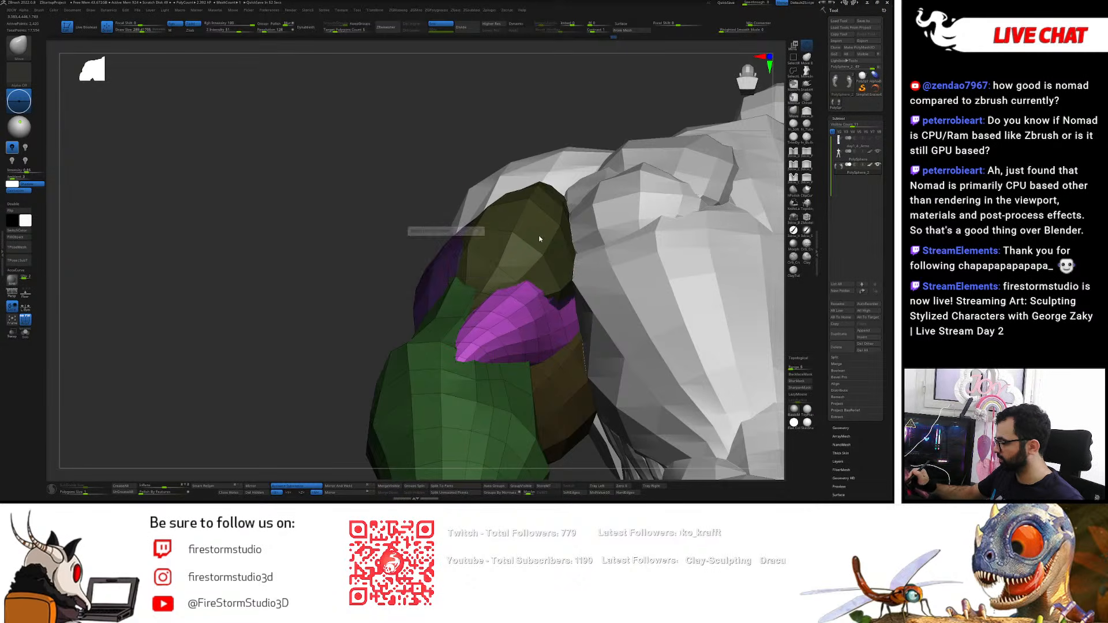
{"action": "left_click", "coordinate": [476, 269]}
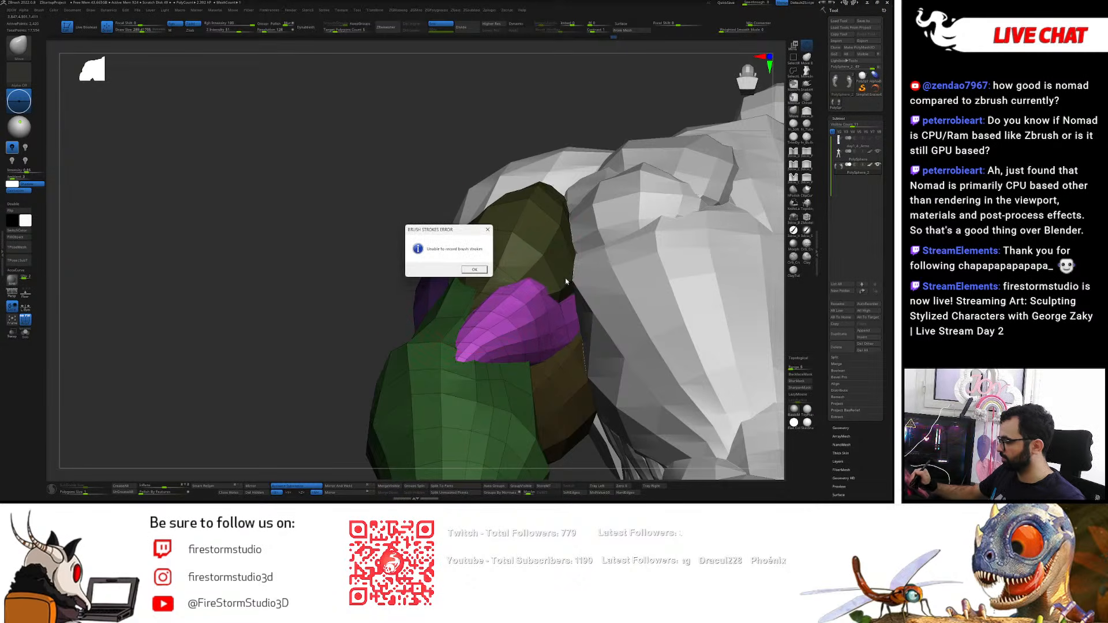
{"action": "left_click", "coordinate": [476, 269]}
- Save the tool in the FireStorm folder
{"action": "key", "text": "ctrl+s"}
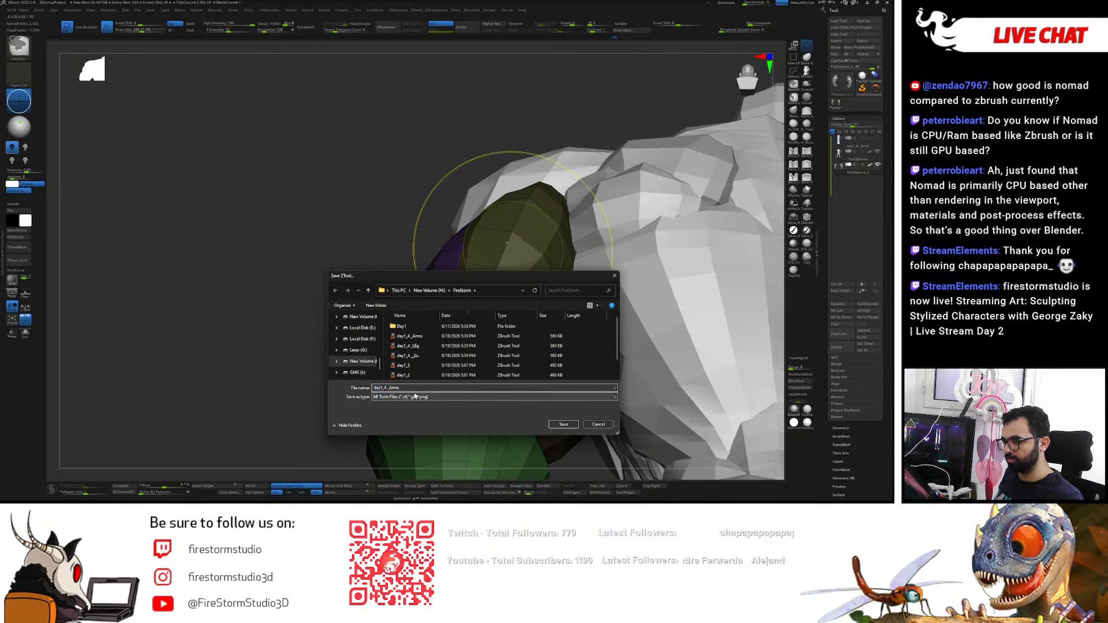
{"action": "key", "text": "Return"}
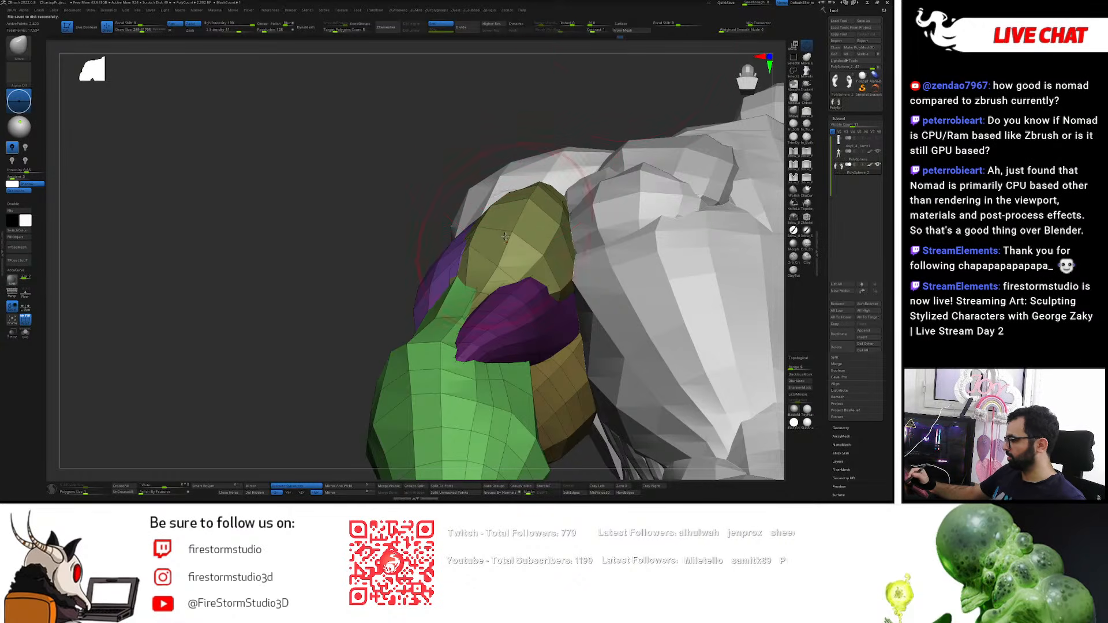
- Mask everything except the magenta inner triceps again and dismiss the repeated brush stroke errors
{"action": "right_click_drag", "start_coordinate": [568, 167], "coordinate": [430, 234]}
{"action": "left_click", "coordinate": [486, 230]}
{"action": "left_click", "coordinate": [401, 202], "text": "ctrl"}
{"action": "left_click", "coordinate": [474, 269]}
{"action": "left_click", "coordinate": [482, 269]}
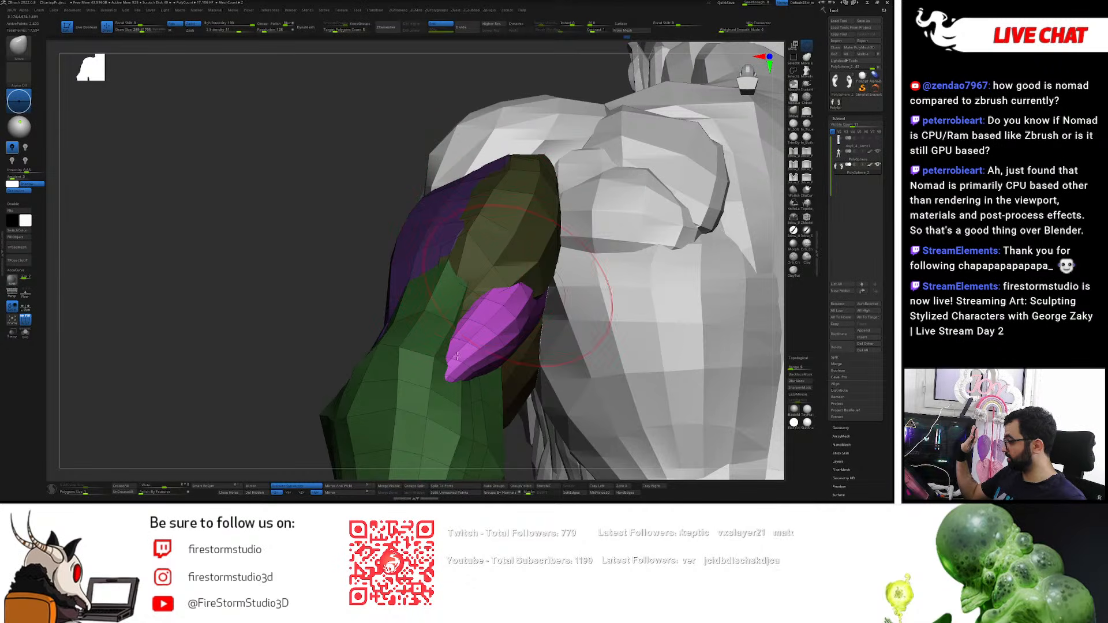
- Save the tool as day1_4_Arms2 in the FireStorm folder and quit ZBrush to restart it
{"action": "key", "text": "ctrl+s"}
{"action": "key", "text": "BackSpace"}
{"action": "type", "text": "2"}
{"action": "key", "text": "Return"}
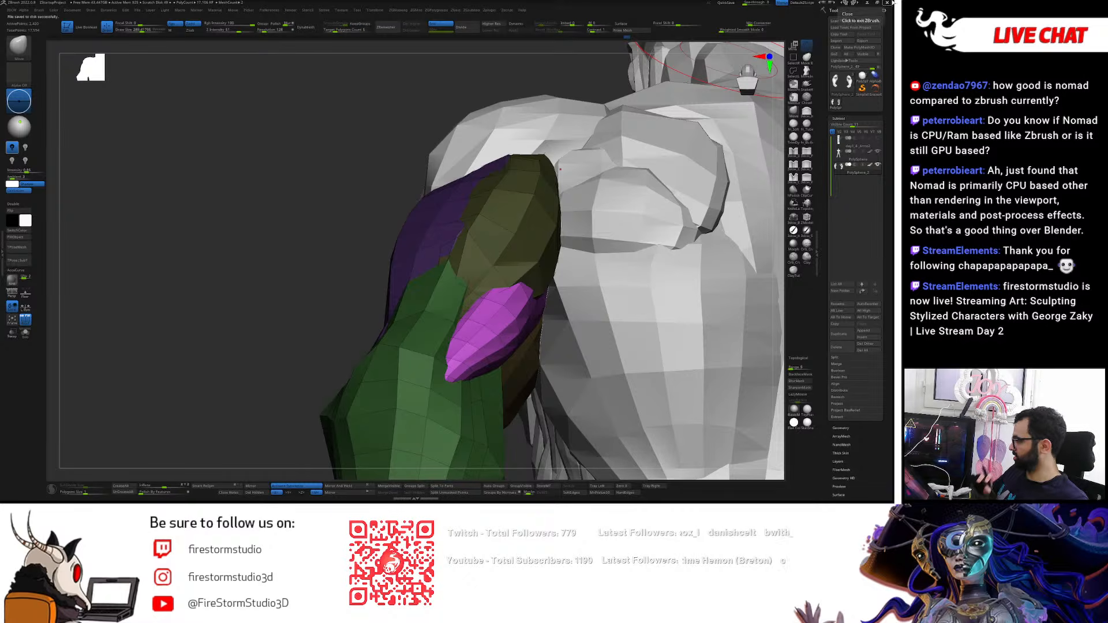
{"action": "left_click", "coordinate": [887, 3]}
{"action": "left_click", "coordinate": [459, 269]}
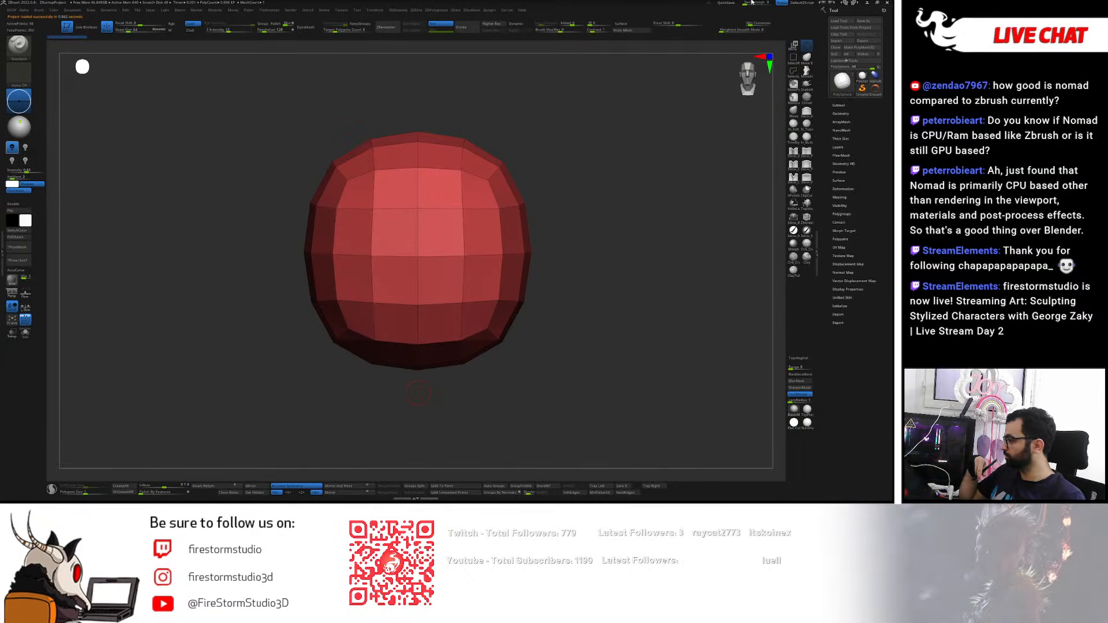
- Load the day1_4_Arms2 tool from the FireStorm folder and activate the Move brush for the arms
{"action": "left_click", "coordinate": [839, 20]}
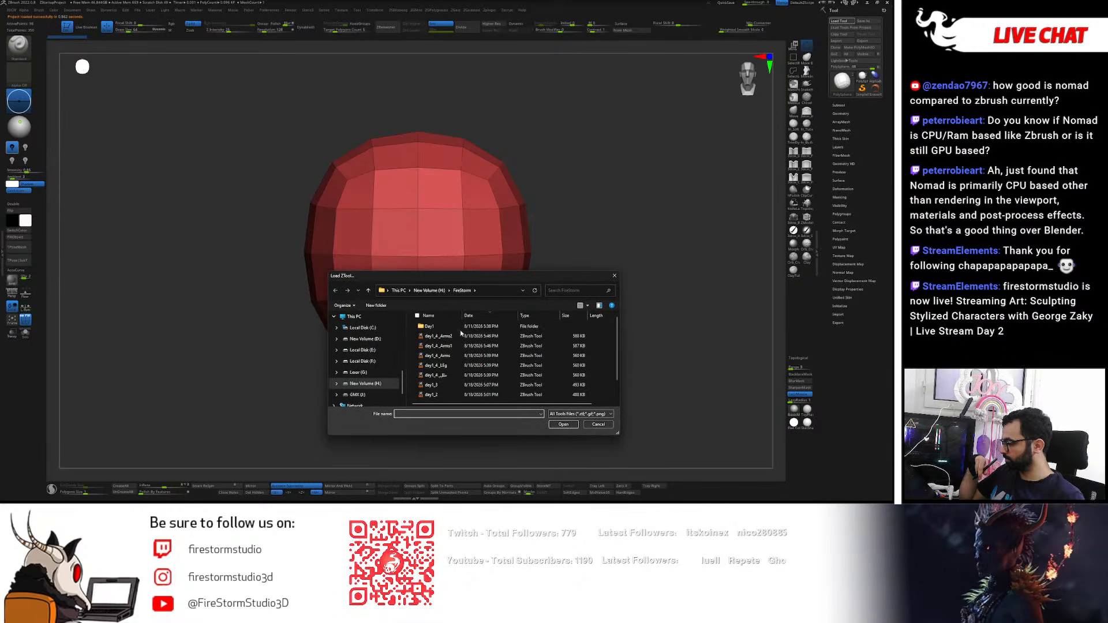
{"action": "left_click", "coordinate": [460, 335]}
{"action": "left_click", "coordinate": [564, 425]}
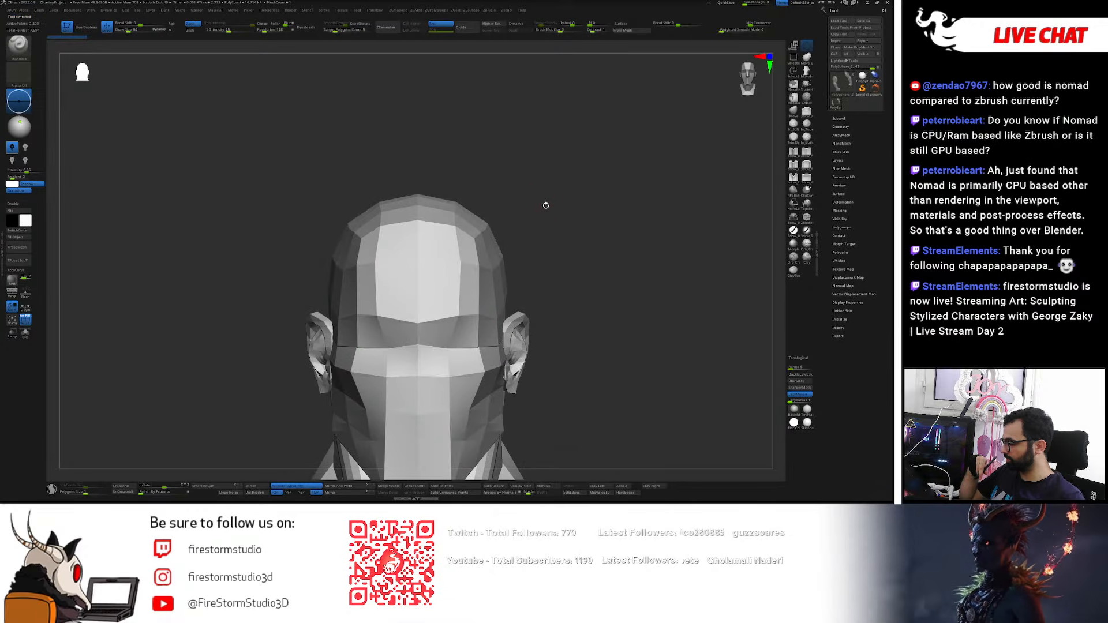
{"action": "left_click_drag", "start_coordinate": [539, 193], "coordinate": [485, 222], "text": "alt"}
{"action": "mouse_move", "coordinate": [484, 223]}
{"action": "right_mouse_down", "text": "ctrl"}
{"action": "mouse_move", "coordinate": [479, 300]}
{"action": "mouse_move", "coordinate": [370, 260]}
{"action": "mouse_move", "coordinate": [398, 252]}
{"action": "mouse_move", "coordinate": [367, 249]}
{"action": "mouse_move", "coordinate": [386, 321]}
{"action": "mouse_move", "coordinate": [375, 323]}
{"action": "right_mouse_up", "text": "ctrl"}
{"action": "key", "text": "b"}
{"action": "key", "text": "m"}
{"action": "key", "text": "v"}
{"action": "mouse_move", "coordinate": [329, 352]}
{"action": "left_mouse_down", "text": "shift"}
{"action": "mouse_move", "coordinate": [314, 373]}
{"action": "mouse_move", "coordinate": [341, 340]}
{"action": "left_mouse_up", "text": "shift"}
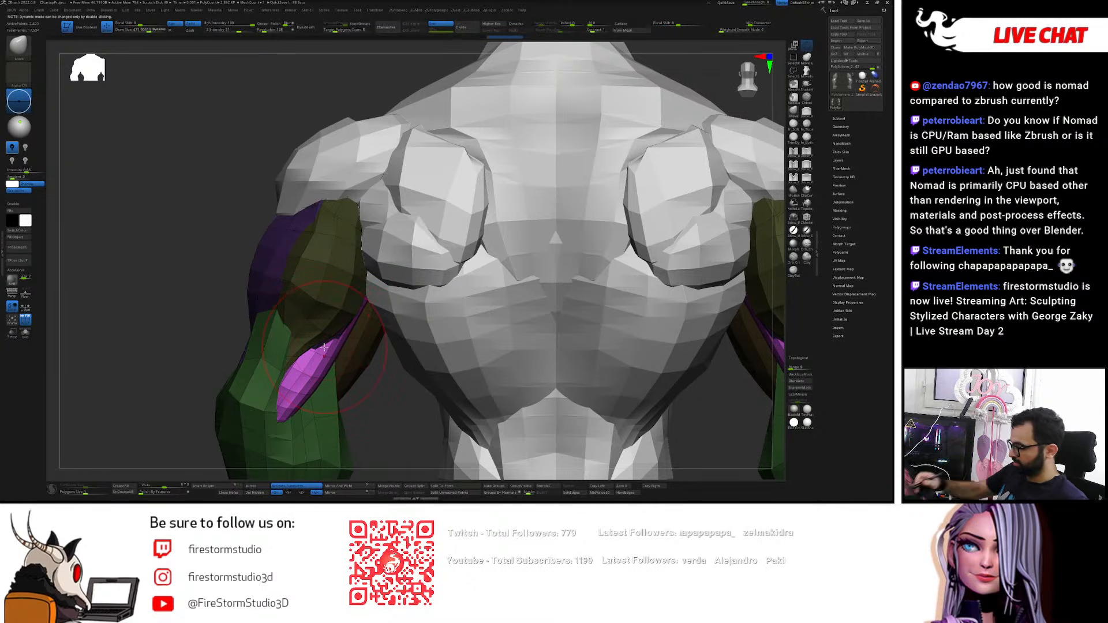
- Isolate the arms and refine the magenta inner triceps' upper edge and lower tip near the elbow
{"action": "right_click_drag", "start_coordinate": [325, 347], "coordinate": [384, 355]}
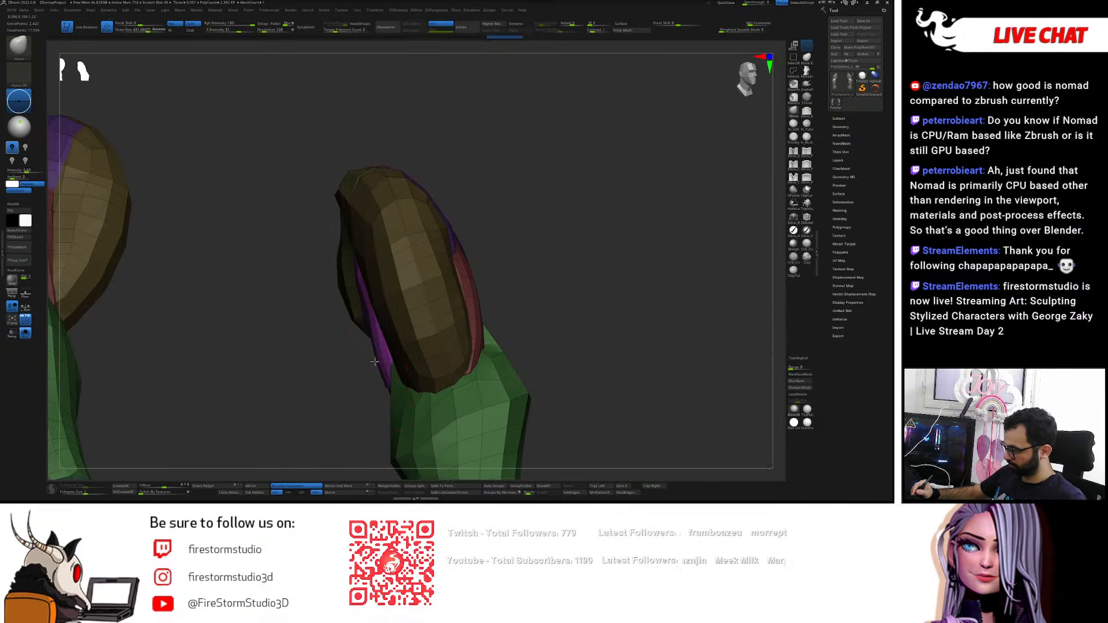
{"action": "key", "text": "s"}
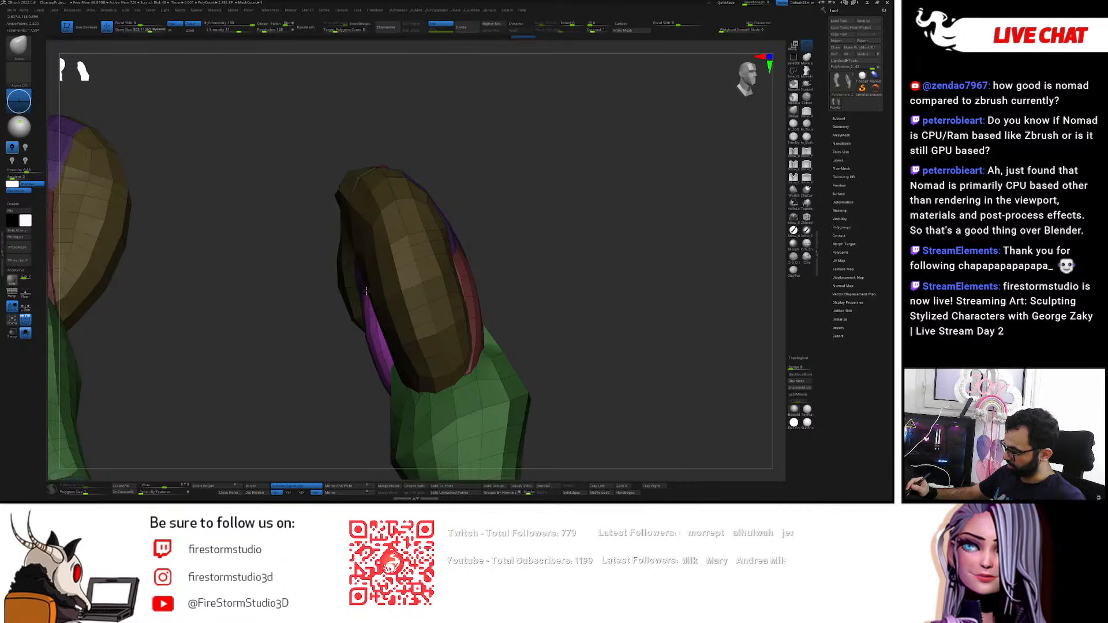
{"action": "right_click_drag", "start_coordinate": [364, 338], "coordinate": [378, 435]}
{"action": "left_click_drag", "start_coordinate": [378, 435], "coordinate": [375, 430]}
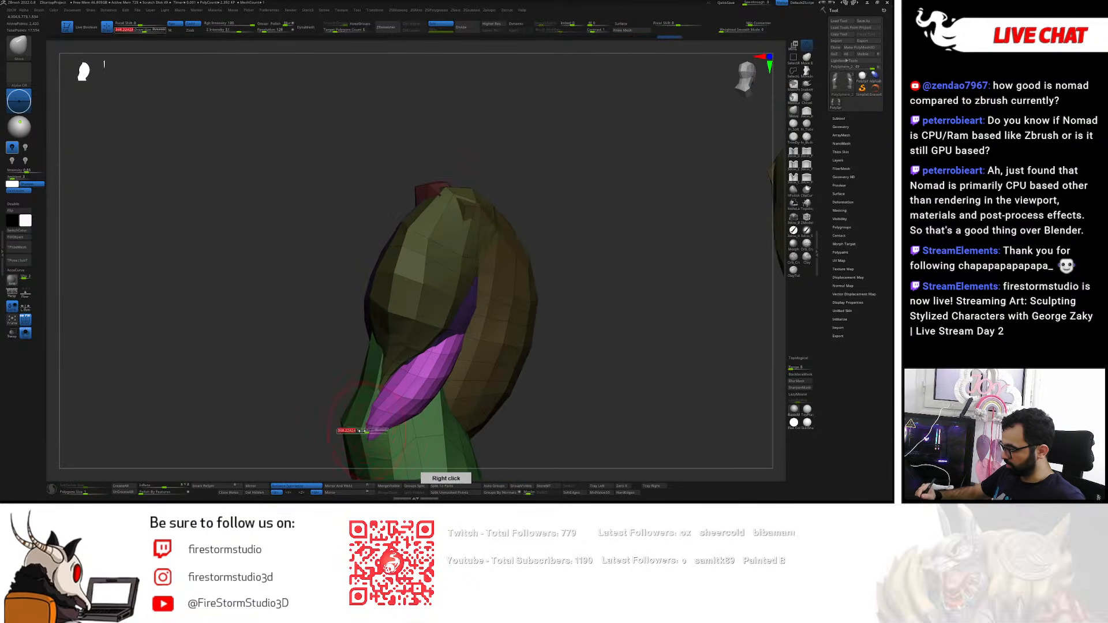
{"action": "right_click_drag", "start_coordinate": [381, 431], "coordinate": [404, 428]}
{"action": "left_click_drag", "start_coordinate": [398, 424], "coordinate": [417, 430], "text": "shift"}
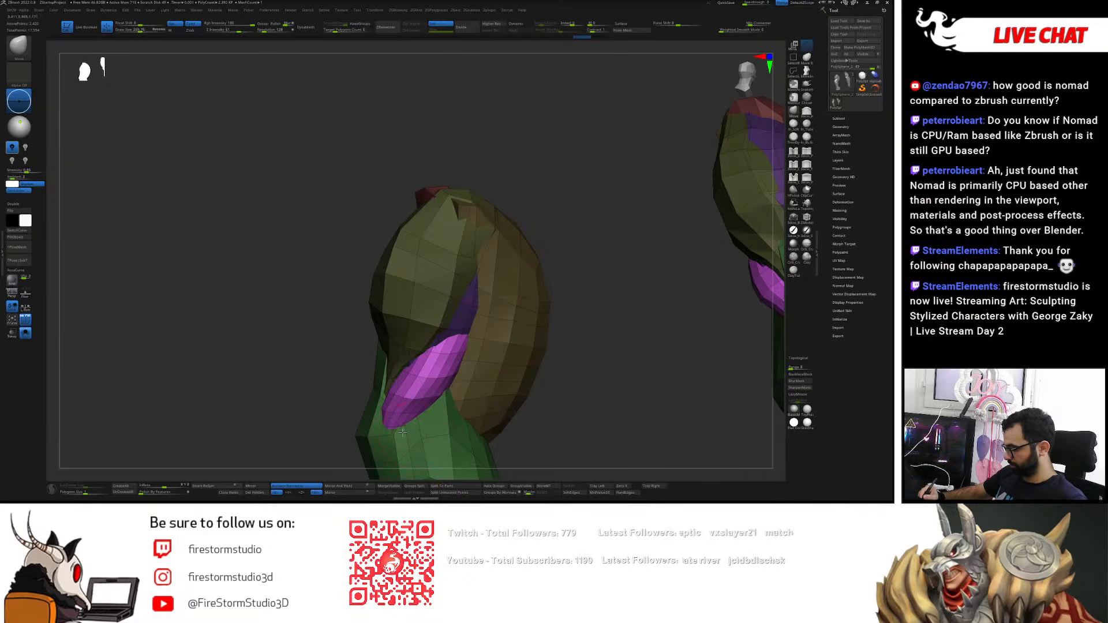
{"action": "right_click_drag", "start_coordinate": [392, 424], "coordinate": [418, 426]}
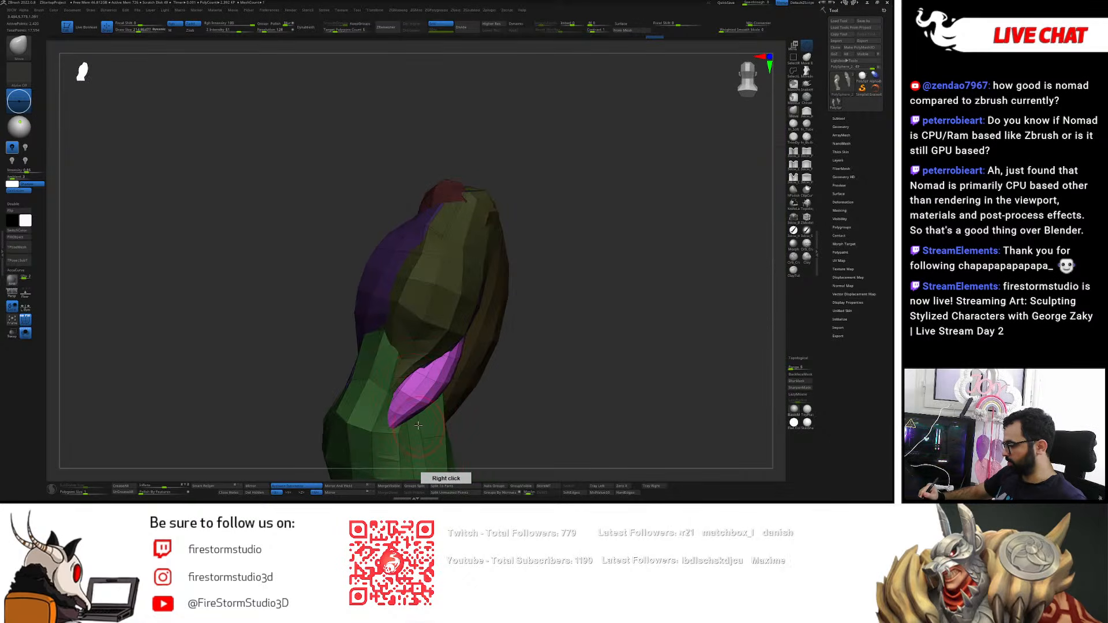
- Mask everything except the olive triceps and reshape its lower end where it meets the magenta muscle
{"action": "key", "text": "w"}
{"action": "left_click", "coordinate": [424, 298], "text": "alt"}
{"action": "key", "text": "q"}
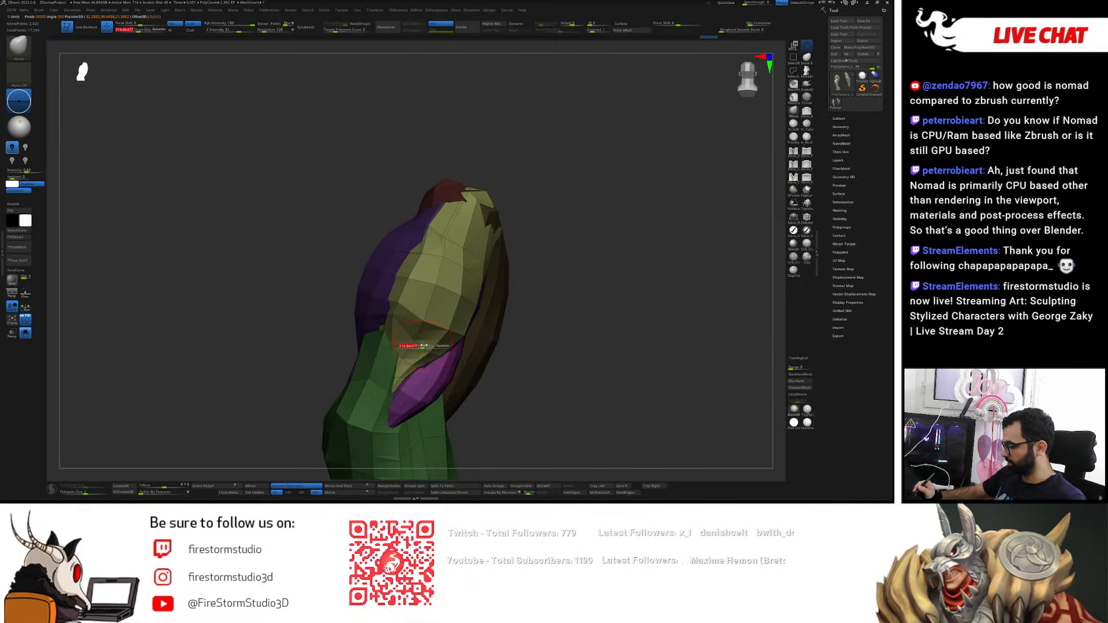
{"action": "right_click_drag", "start_coordinate": [402, 375], "coordinate": [419, 376]}
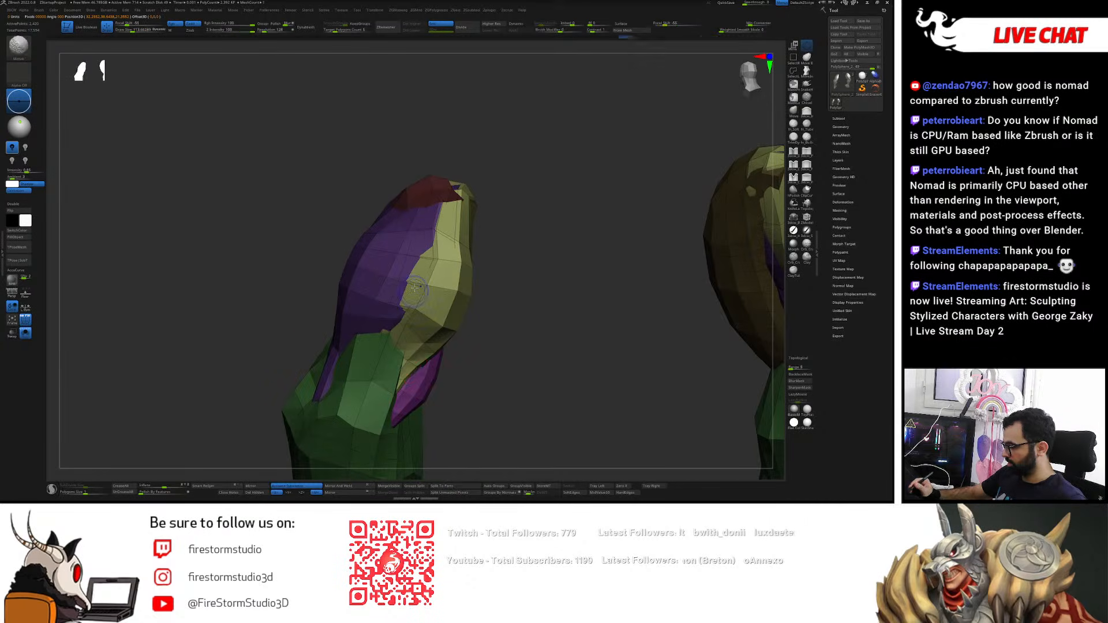
{"action": "right_click_drag", "start_coordinate": [404, 319], "coordinate": [399, 287]}
- Mask everything except the purple outer triceps and fit its inner edge against the olive triceps
{"action": "key", "text": "w"}
{"action": "left_click", "coordinate": [333, 295], "text": "alt"}
{"action": "key", "text": "q"}
{"action": "mouse_move", "coordinate": [542, 297]}
{"action": "right_mouse_down"}
{"action": "mouse_move", "coordinate": [480, 305]}
{"action": "mouse_move", "coordinate": [455, 354]}
{"action": "right_mouse_up"}
{"action": "key", "text": "s"}
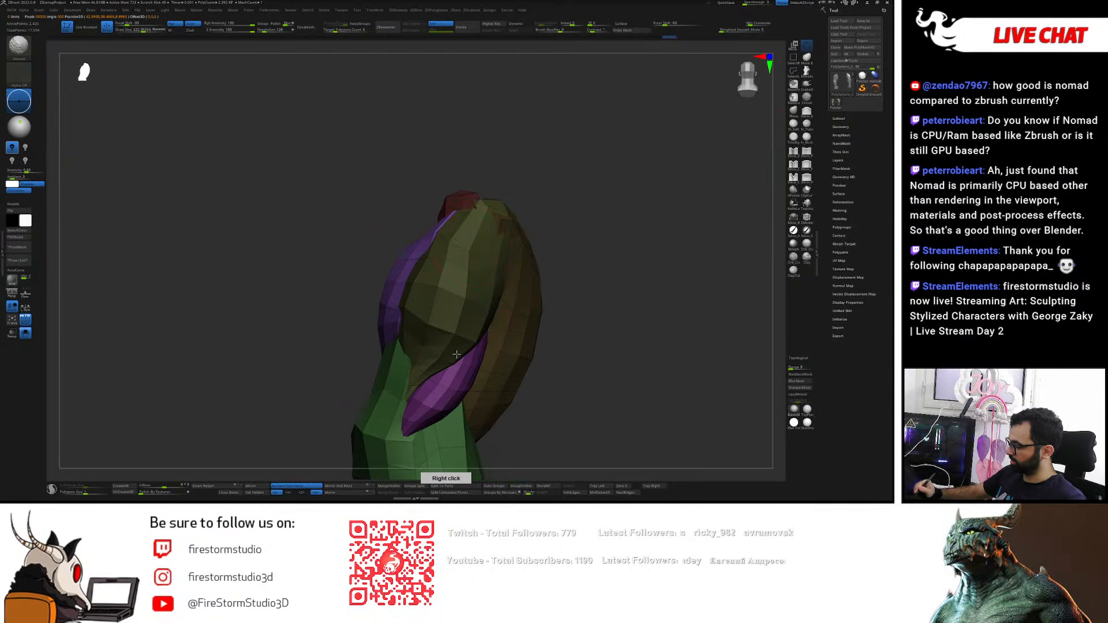
{"action": "right_click_drag", "start_coordinate": [469, 245], "coordinate": [481, 260]}
{"action": "right_click_drag", "start_coordinate": [487, 215], "coordinate": [419, 259]}
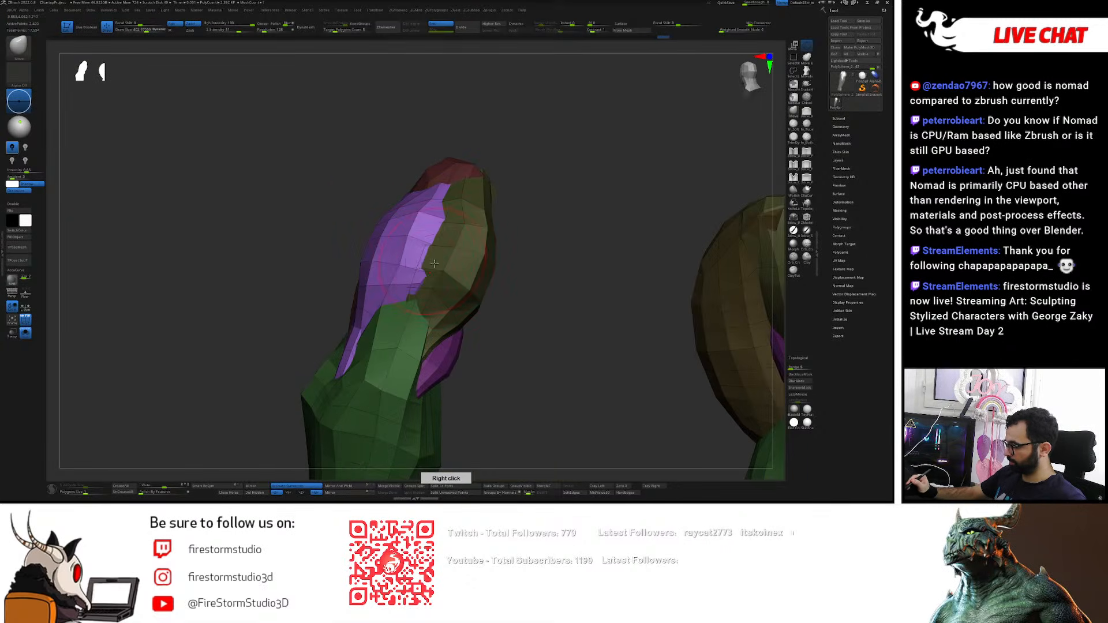
{"action": "right_click_drag", "start_coordinate": [449, 187], "coordinate": [425, 247]}
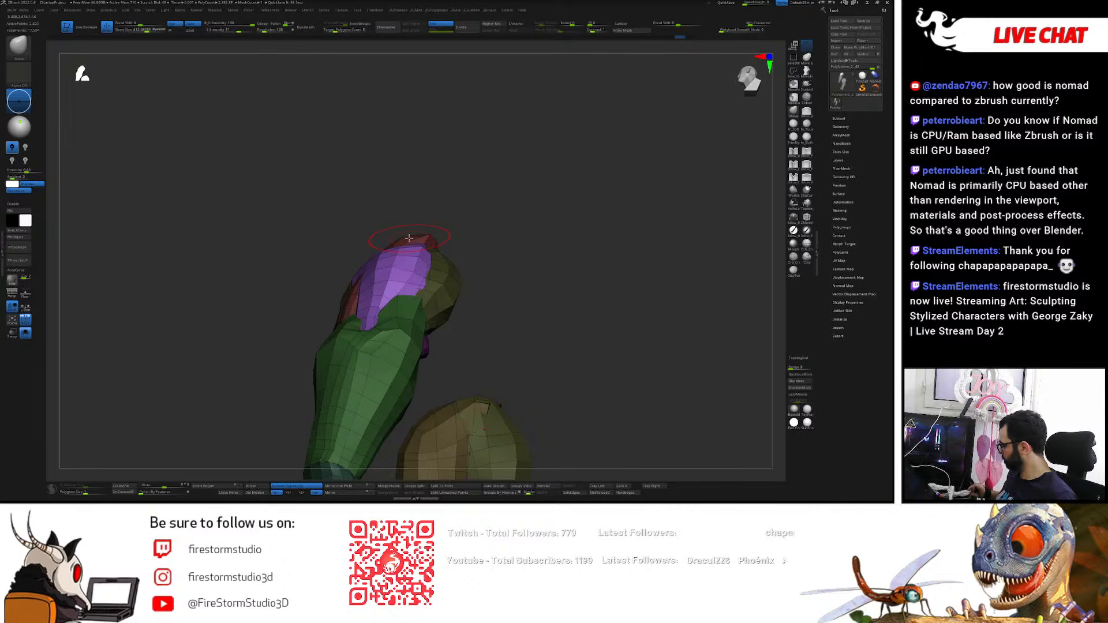
- Round out the purple outer triceps' upper end and outline, working from below, behind and the side
{"action": "mouse_move", "coordinate": [528, 283]}
{"action": "left_mouse_down"}
{"action": "mouse_move", "coordinate": [494, 315]}
{"action": "mouse_move", "coordinate": [524, 275]}
{"action": "left_mouse_up"}
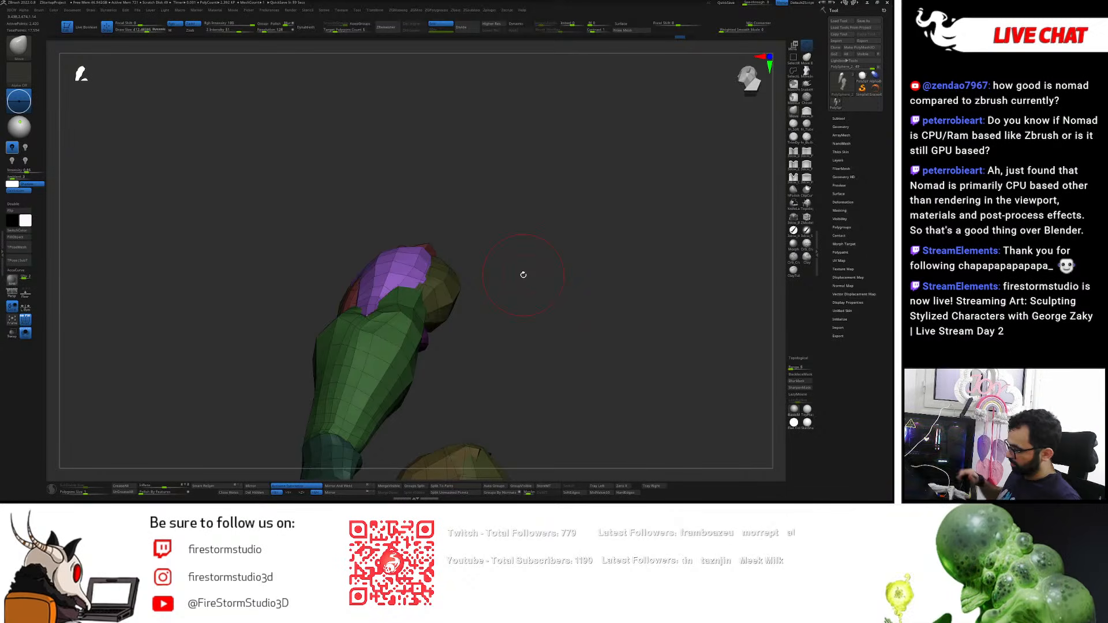
{"action": "left_click_drag", "start_coordinate": [524, 275], "coordinate": [452, 211]}
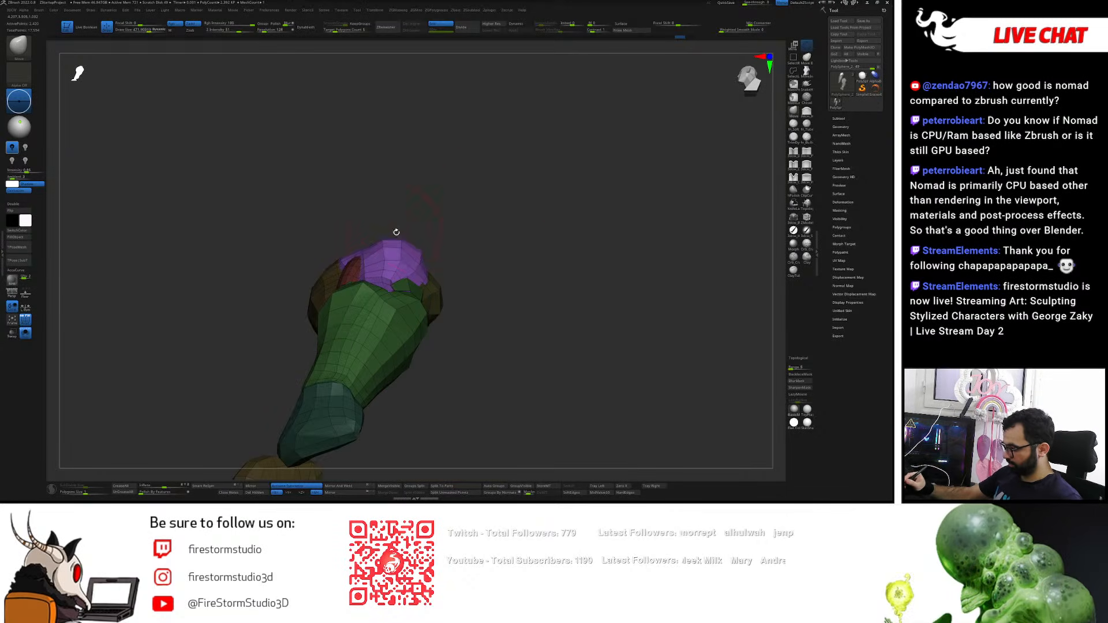
{"action": "left_click_drag", "start_coordinate": [393, 230], "coordinate": [417, 218]}
{"action": "mouse_move", "coordinate": [486, 197]}
{"action": "left_mouse_down"}
{"action": "mouse_move", "coordinate": [478, 220]}
{"action": "mouse_move", "coordinate": [481, 207]}
{"action": "mouse_move", "coordinate": [417, 223]}
{"action": "left_mouse_up"}
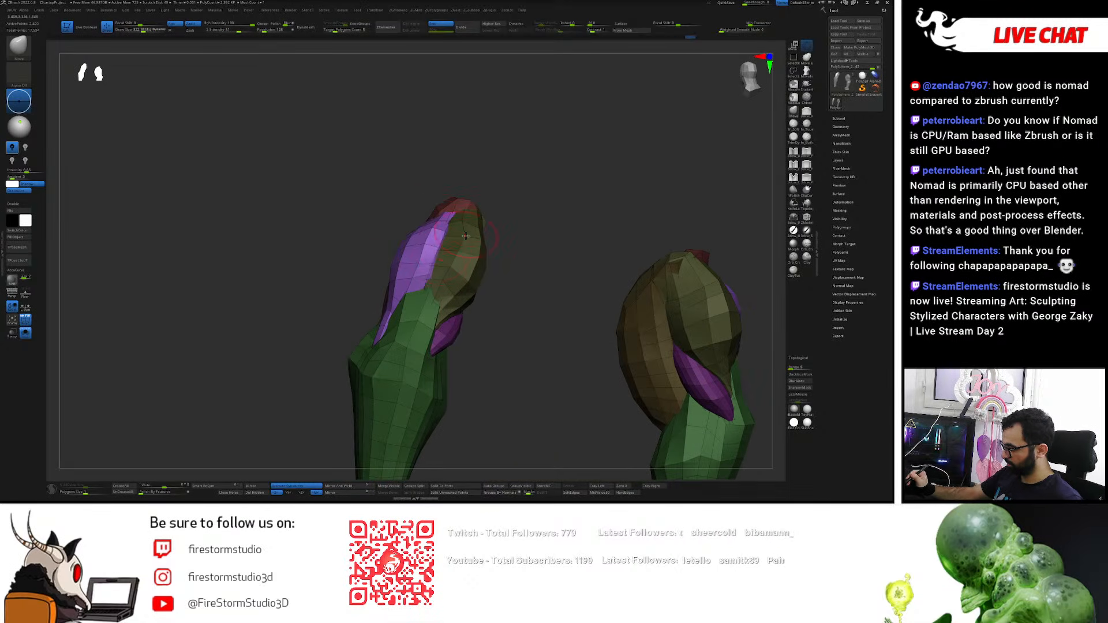
{"action": "right_click_drag", "start_coordinate": [435, 274], "coordinate": [444, 285]}
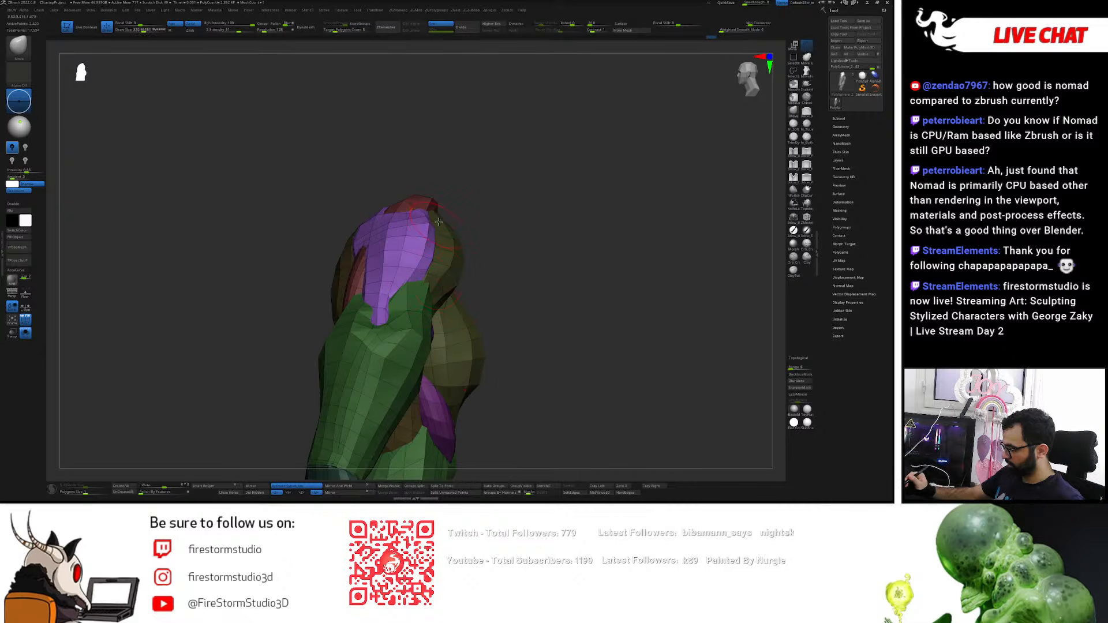
{"action": "left_click_drag", "start_coordinate": [489, 216], "coordinate": [455, 233]}
{"action": "key", "text": "s"}
{"action": "right_click_drag", "start_coordinate": [445, 216], "coordinate": [420, 219]}
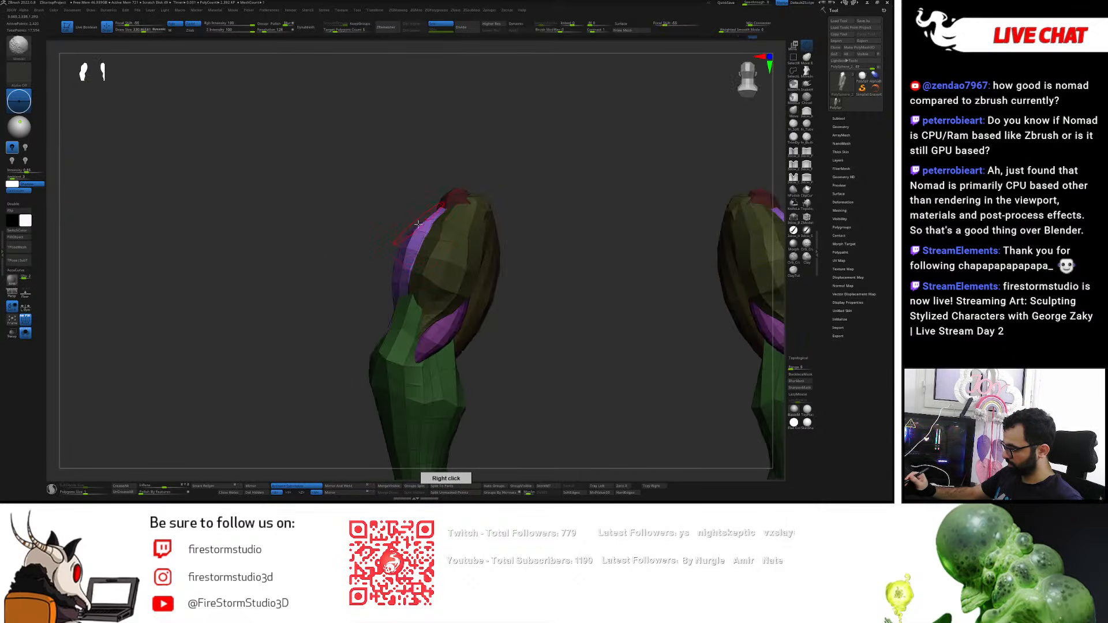
- Clear the arm mask, hide the polygroup wireframe and bring back the whole body in view
{"action": "key", "text": "shift+f"}
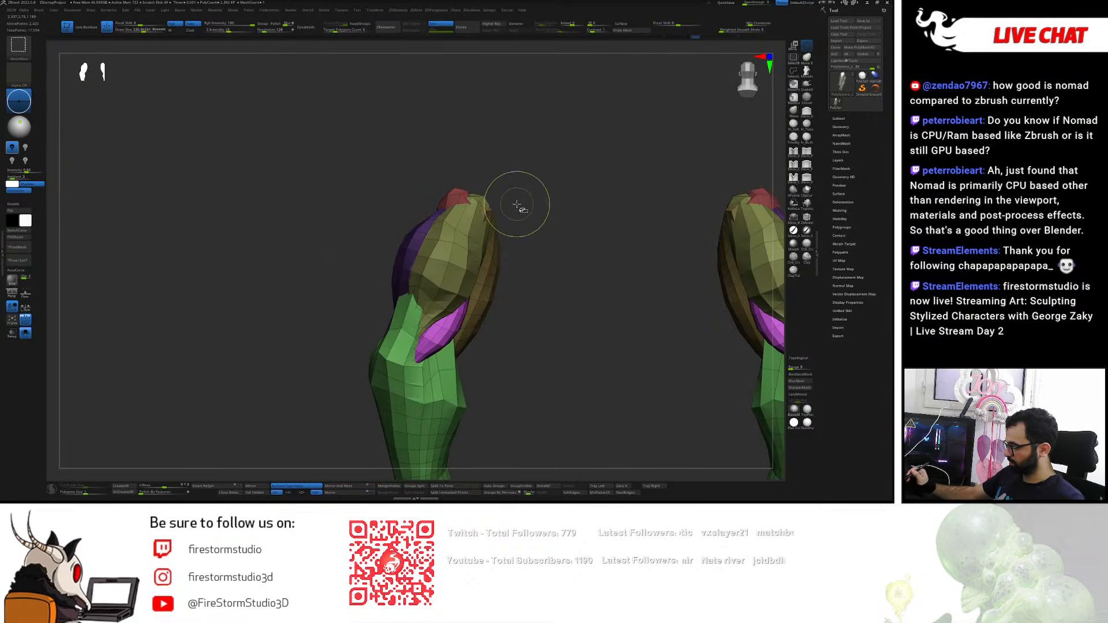
{"action": "right_click_drag", "start_coordinate": [518, 221], "coordinate": [568, 192]}
{"action": "key", "text": "alt+s"}
{"action": "right_click_drag", "start_coordinate": [503, 209], "coordinate": [536, 223]}
{"action": "left_click", "coordinate": [22, 317]}
{"action": "right_click_drag", "start_coordinate": [645, 166], "coordinate": [583, 178]}
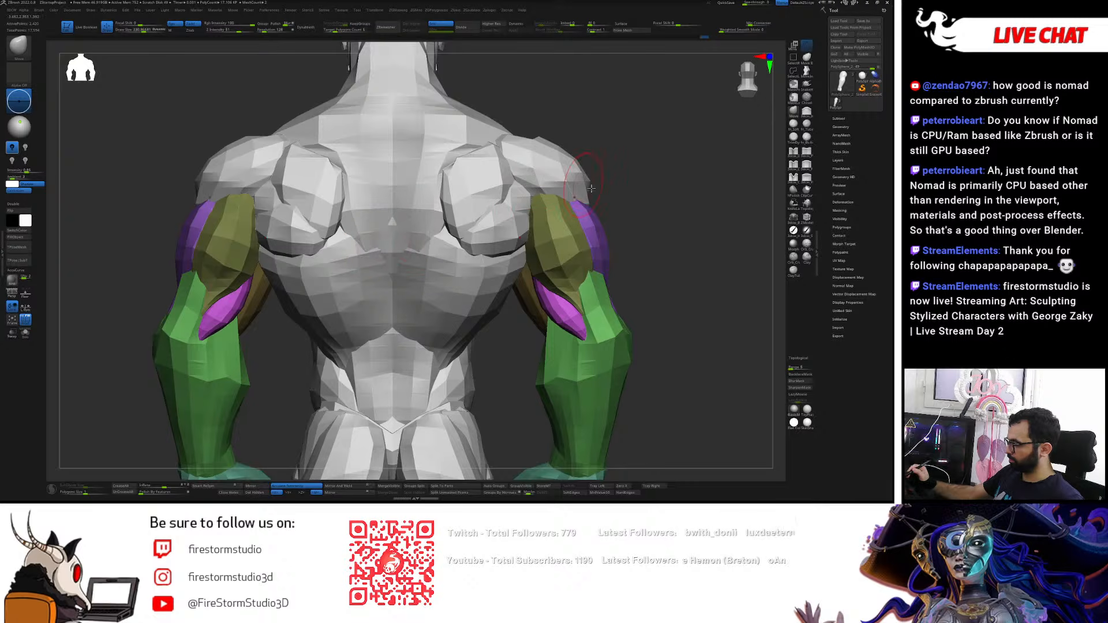
- Adjust the purple outer triceps' silhouette below the deltoid, comparing it with the whole body from behind and in front
{"action": "right_click_drag", "start_coordinate": [604, 238], "coordinate": [617, 236]}
{"action": "key", "text": "s"}
{"action": "left_click_drag", "start_coordinate": [617, 236], "coordinate": [611, 236]}
{"action": "right_click_drag", "start_coordinate": [704, 231], "coordinate": [626, 224]}
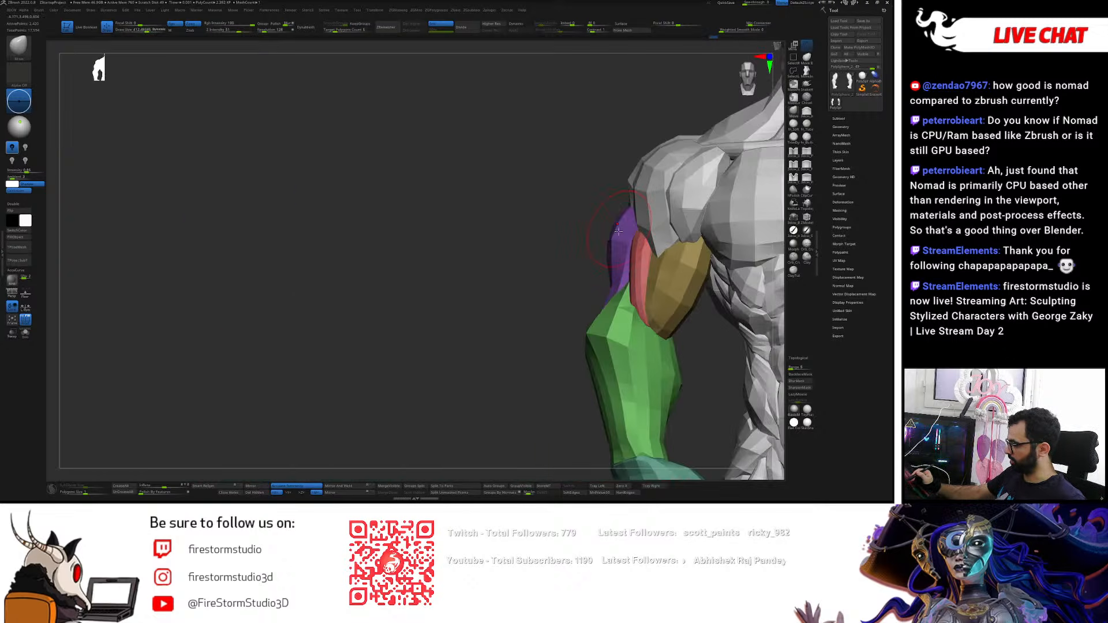
{"action": "right_click_drag", "start_coordinate": [635, 245], "coordinate": [356, 197], "text": "alt"}
{"action": "right_click_drag", "start_coordinate": [629, 204], "coordinate": [547, 197]}
{"action": "mouse_move", "coordinate": [474, 234]}
{"action": "right_mouse_down", "text": "ctrl"}
{"action": "mouse_move", "coordinate": [471, 289]}
{"action": "mouse_move", "coordinate": [543, 294]}
{"action": "right_mouse_up", "text": "ctrl"}
{"action": "right_click_drag", "start_coordinate": [544, 295], "coordinate": [510, 241], "text": "ctrl"}
{"action": "right_click_drag", "start_coordinate": [597, 263], "coordinate": [517, 237]}
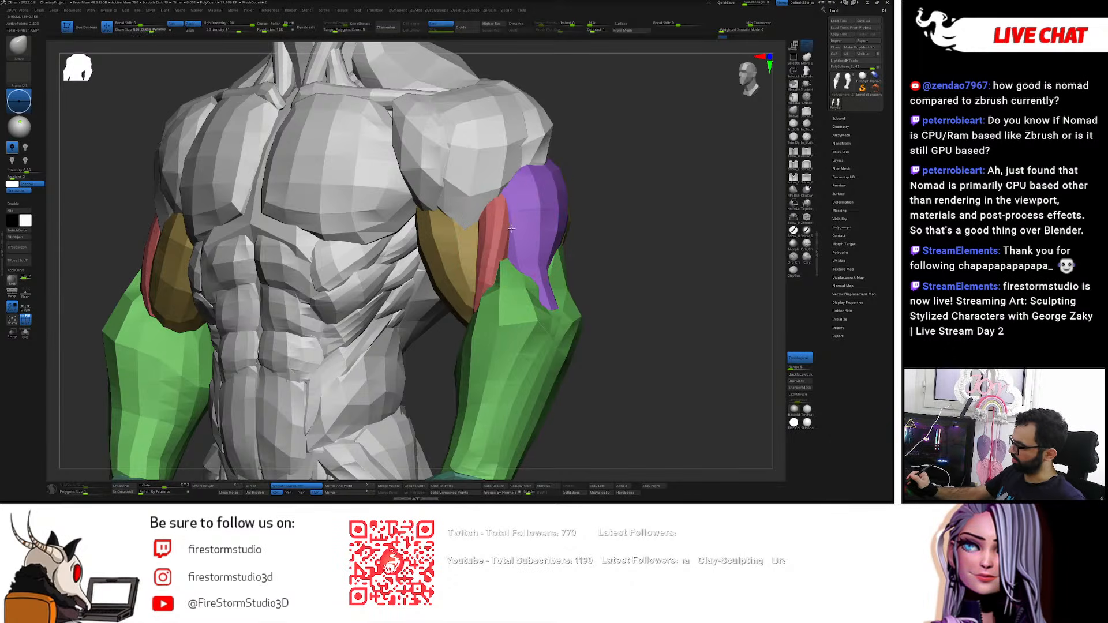
- Isolate the arms and mask everything except the narrow pink muscle between the biceps and the outer triceps
{"action": "right_click_drag", "start_coordinate": [473, 221], "coordinate": [522, 286]}
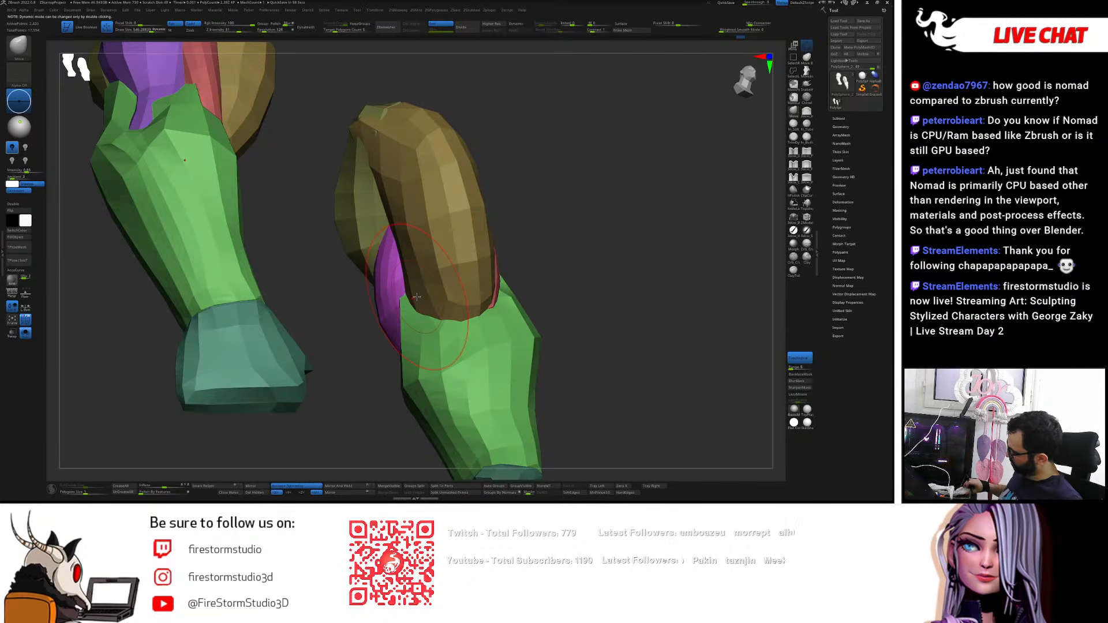
{"action": "right_click_drag", "start_coordinate": [416, 297], "coordinate": [556, 215]}
{"action": "key", "text": "w"}
{"action": "left_click", "coordinate": [488, 249], "text": "ctrl"}
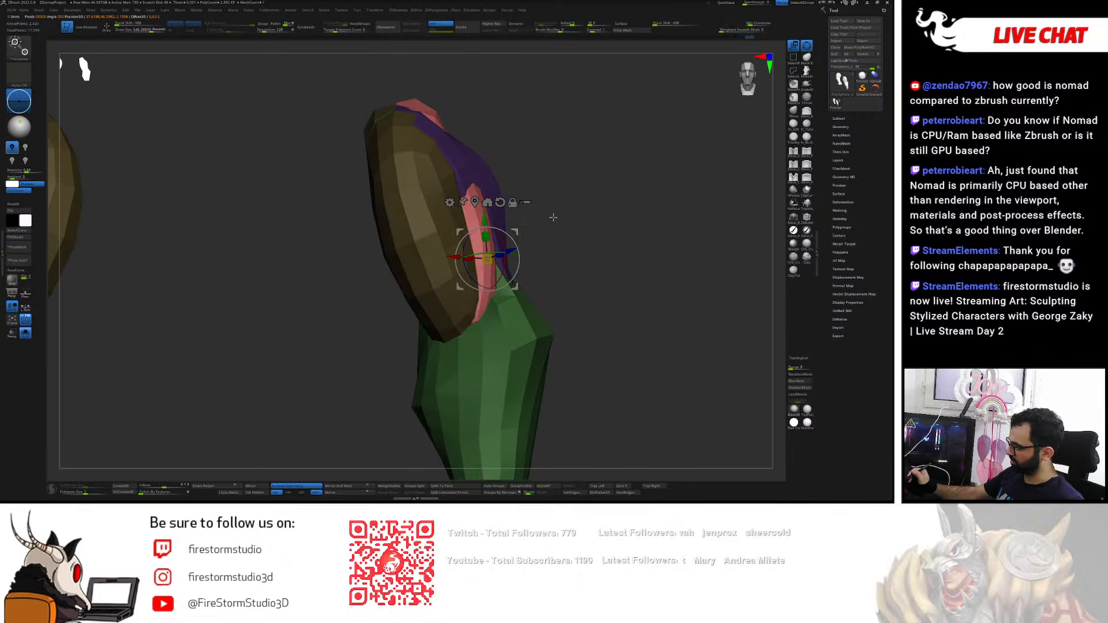
{"action": "key", "text": "q"}
- Duplicate the pink muscle and move and rotate the copy to the arm's inner side, beneath the lower biceps
{"action": "mouse_move", "coordinate": [567, 160]}
{"action": "right_mouse_down"}
{"action": "mouse_move", "coordinate": [564, 185]}
{"action": "mouse_move", "coordinate": [558, 104]}
{"action": "mouse_move", "coordinate": [604, 226]}
{"action": "mouse_move", "coordinate": [615, 224]}
{"action": "mouse_move", "coordinate": [574, 239]}
{"action": "right_mouse_up"}
{"action": "key", "text": "w"}
{"action": "left_click_drag", "start_coordinate": [531, 268], "coordinate": [462, 323]}
{"action": "left_click_drag", "start_coordinate": [574, 252], "coordinate": [564, 239]}
{"action": "left_click_drag", "start_coordinate": [581, 250], "coordinate": [535, 271]}
{"action": "right_click_drag", "start_coordinate": [609, 214], "coordinate": [652, 168]}
{"action": "left_click_drag", "start_coordinate": [530, 272], "coordinate": [492, 317]}
{"action": "right_click_drag", "start_coordinate": [554, 254], "coordinate": [491, 277]}
{"action": "key", "text": "q"}
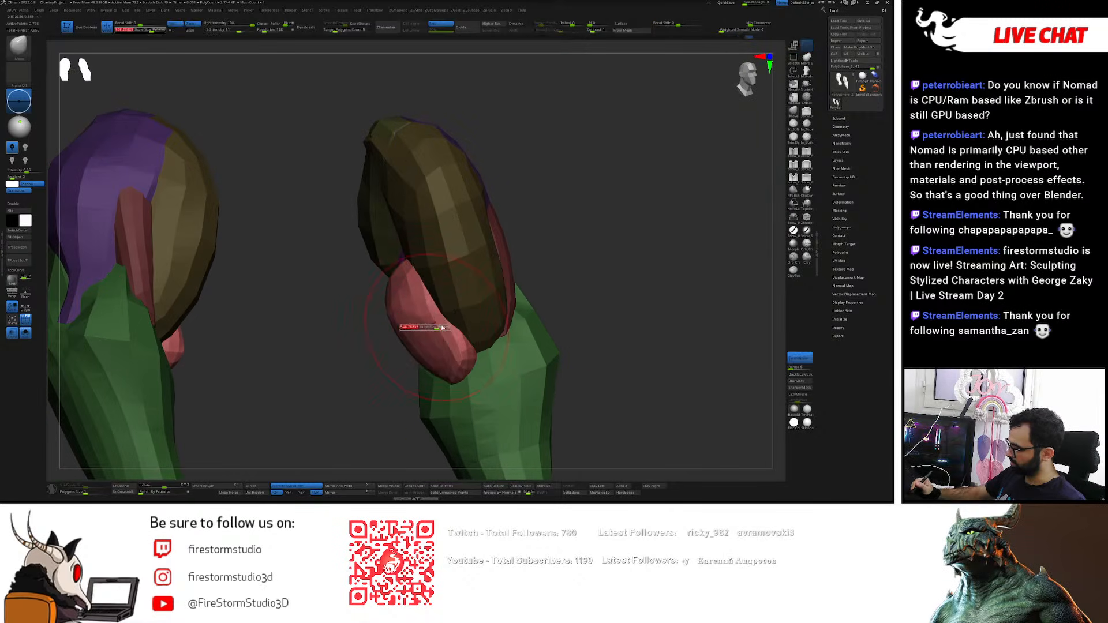
- Shorten and tilt the pink copy into a small wedge between the magenta inner triceps and the lower biceps
{"action": "mouse_move", "coordinate": [422, 345]}
{"action": "right_mouse_down"}
{"action": "mouse_move", "coordinate": [464, 307]}
{"action": "mouse_move", "coordinate": [379, 282]}
{"action": "mouse_move", "coordinate": [458, 286]}
{"action": "right_mouse_up"}
{"action": "key", "text": "s"}
{"action": "left_click", "coordinate": [415, 303]}
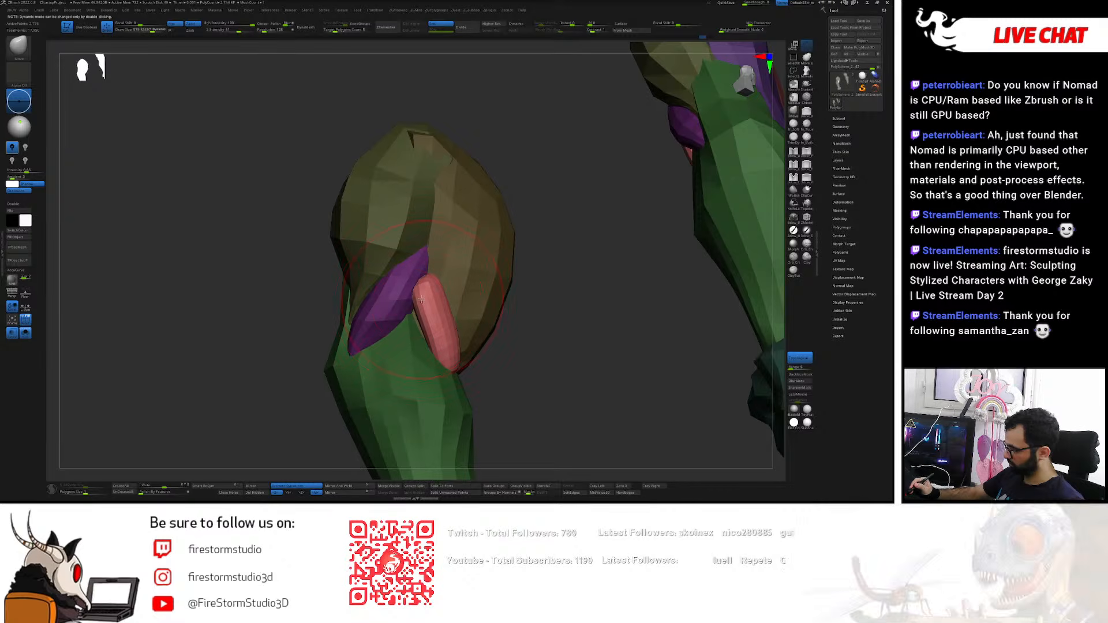
{"action": "right_click_drag", "start_coordinate": [415, 306], "coordinate": [416, 301]}
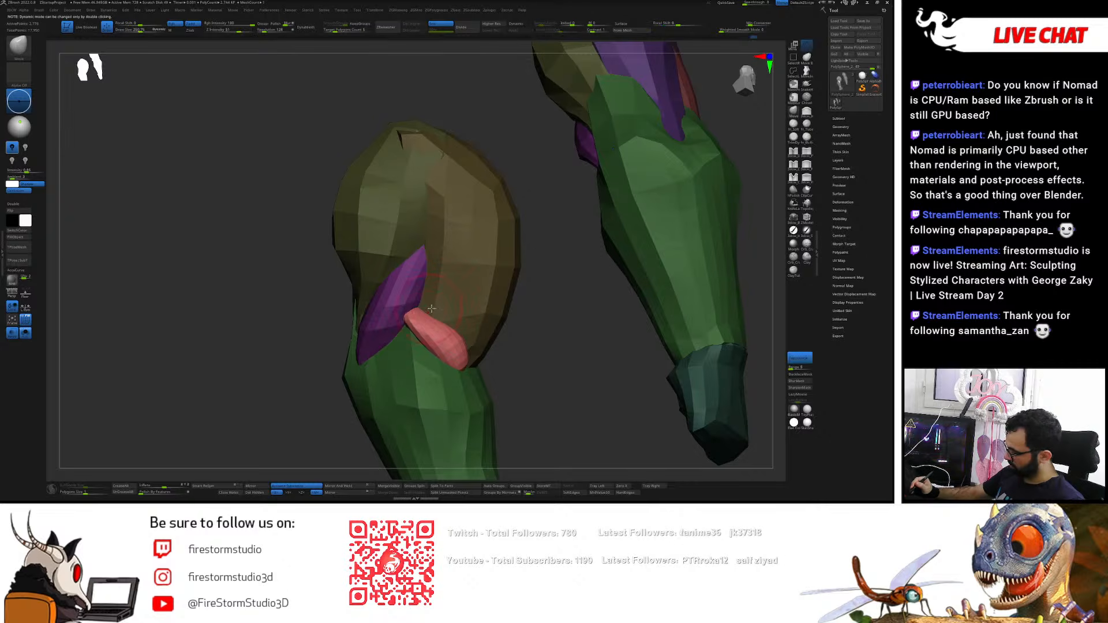
{"action": "mouse_move", "coordinate": [497, 342]}
{"action": "right_mouse_down"}
{"action": "mouse_move", "coordinate": [493, 384]}
{"action": "mouse_move", "coordinate": [488, 359]}
{"action": "right_mouse_up"}
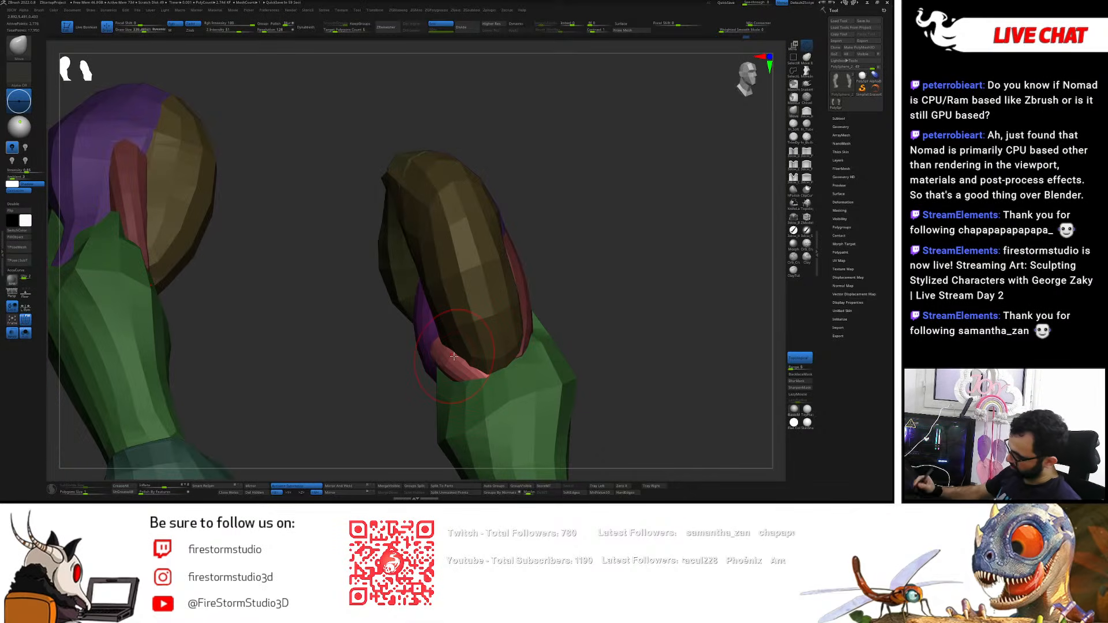
- Tuck the pink wedge under the biceps and magenta triceps, and smooth it where it meets the forearm
{"action": "right_click_drag", "start_coordinate": [453, 357], "coordinate": [440, 377]}
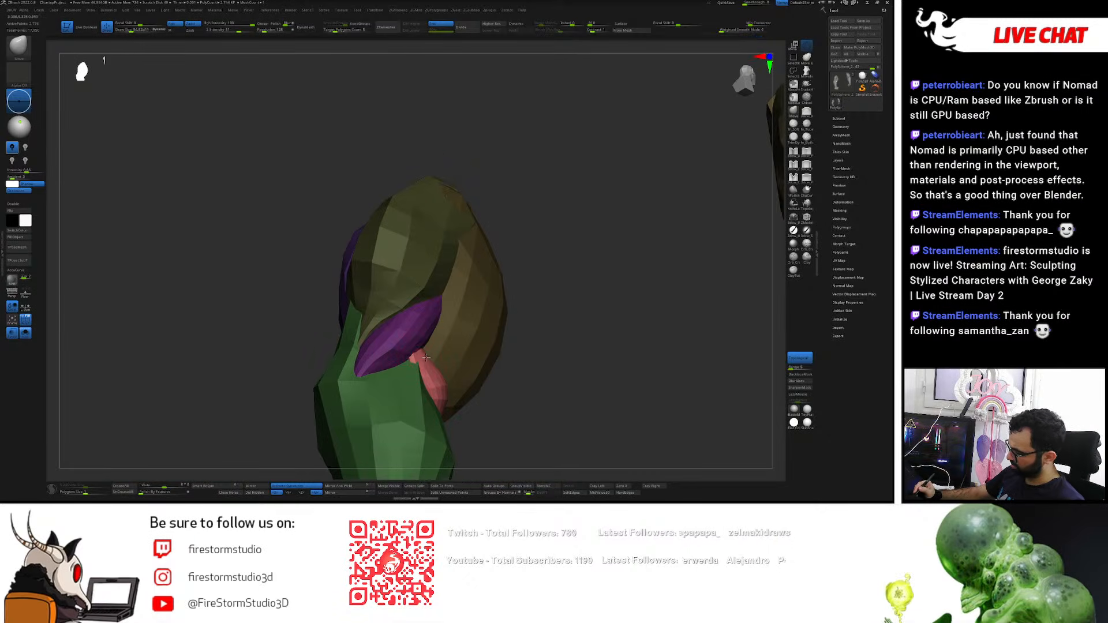
{"action": "right_click_drag", "start_coordinate": [433, 370], "coordinate": [540, 245]}
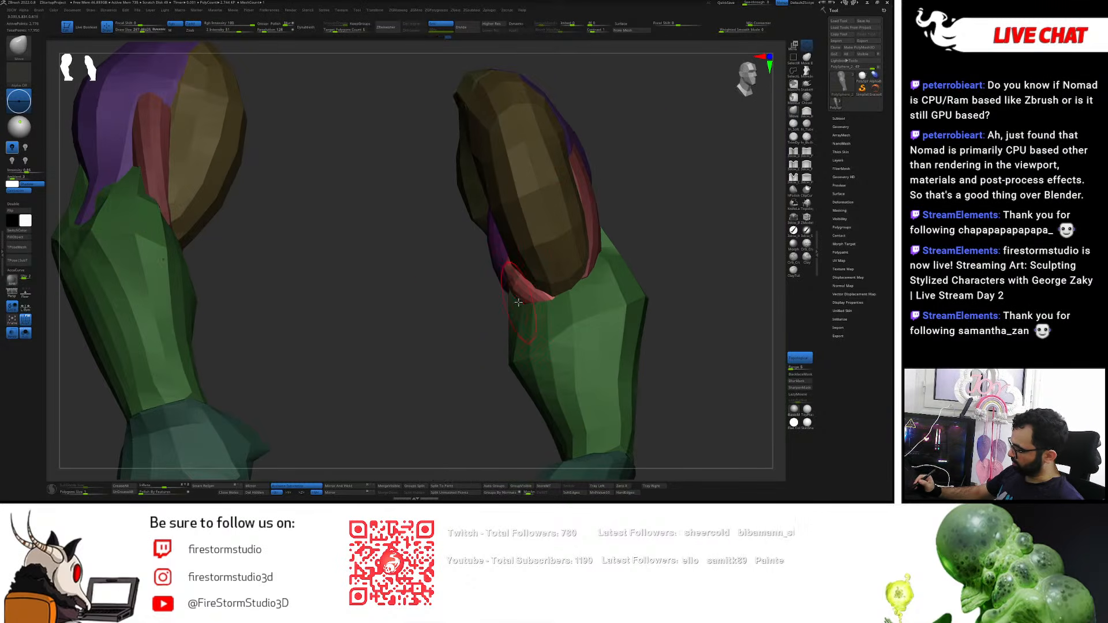
{"action": "right_click_drag", "start_coordinate": [518, 299], "coordinate": [296, 308]}
{"action": "left_click_drag", "start_coordinate": [296, 309], "coordinate": [298, 308]}
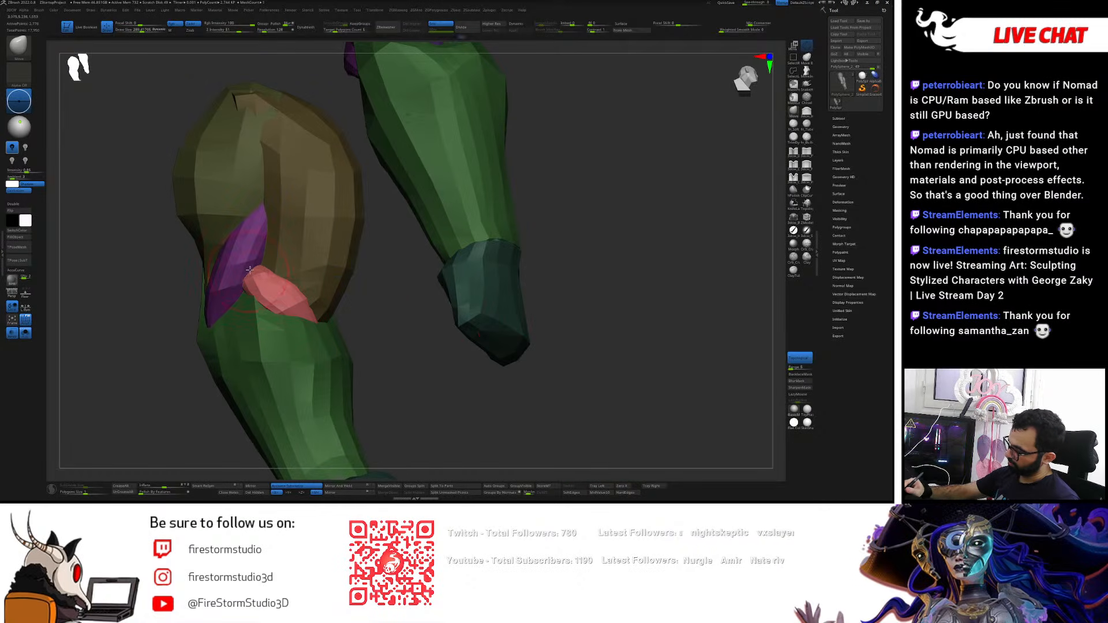
{"action": "right_click_drag", "start_coordinate": [298, 299], "coordinate": [191, 305]}
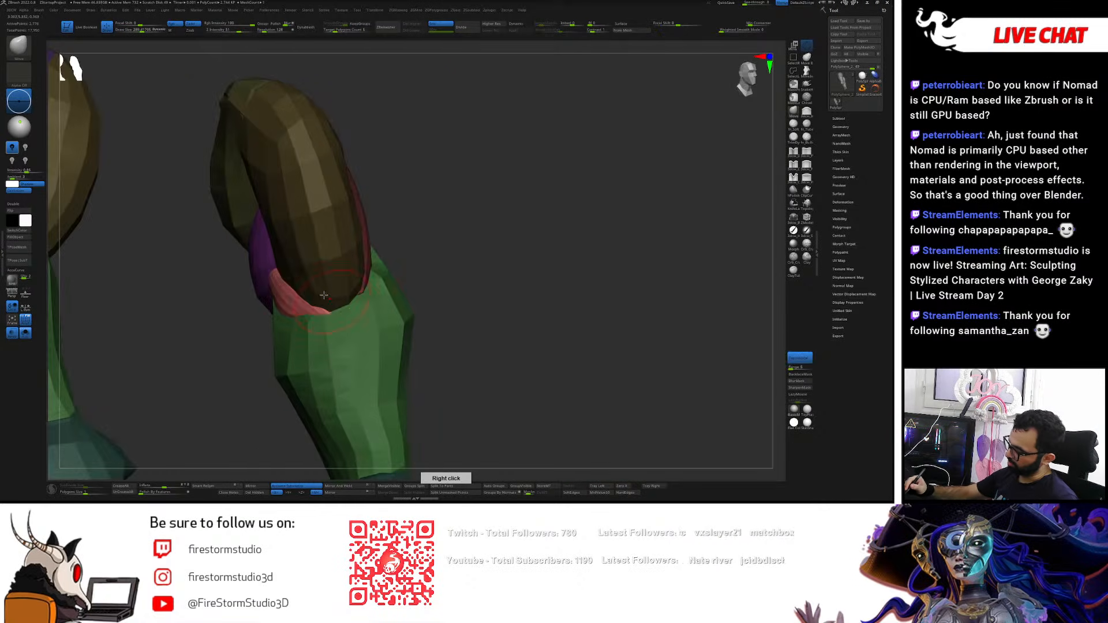
{"action": "key", "text": "shift"}
{"action": "left_click", "coordinate": [293, 302]}
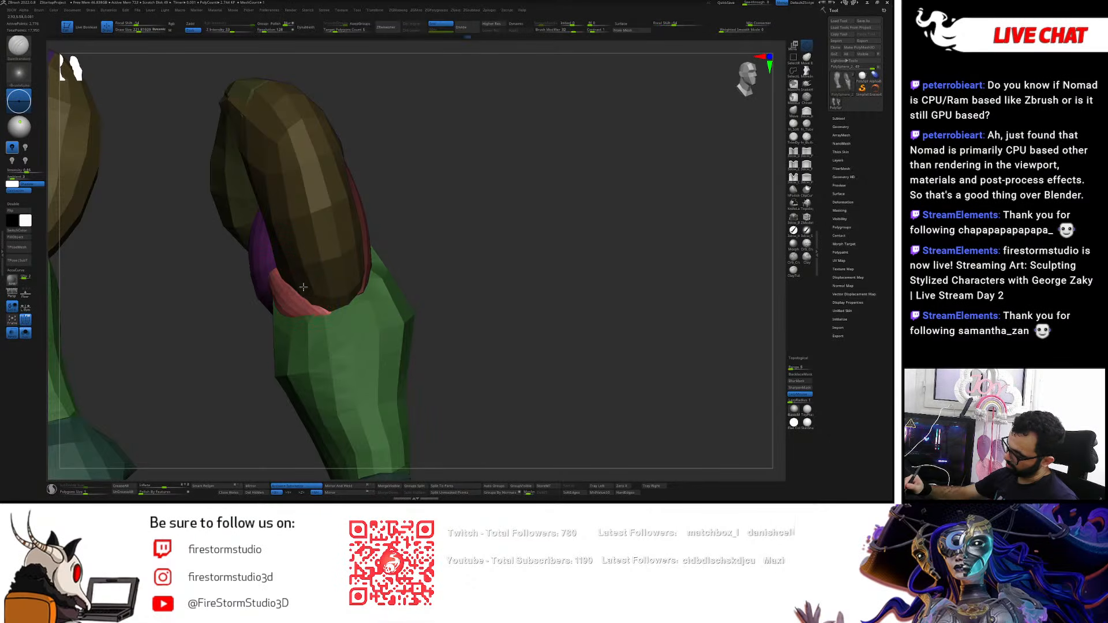
- Clear the mask from the arm muscles and nudge the biceps' front contour with the Move brush
{"action": "right_click_drag", "start_coordinate": [333, 305], "coordinate": [266, 297]}
{"action": "key", "text": "w"}
{"action": "left_click", "coordinate": [296, 202], "text": "alt"}
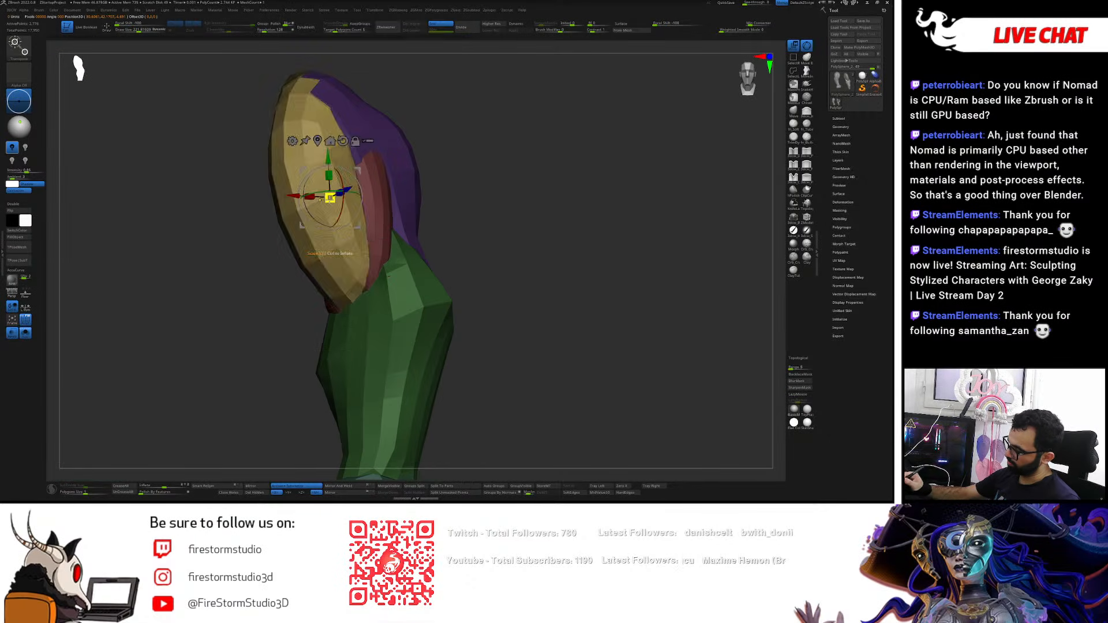
{"action": "right_click_drag", "start_coordinate": [283, 203], "coordinate": [340, 206]}
{"action": "key", "text": "q"}
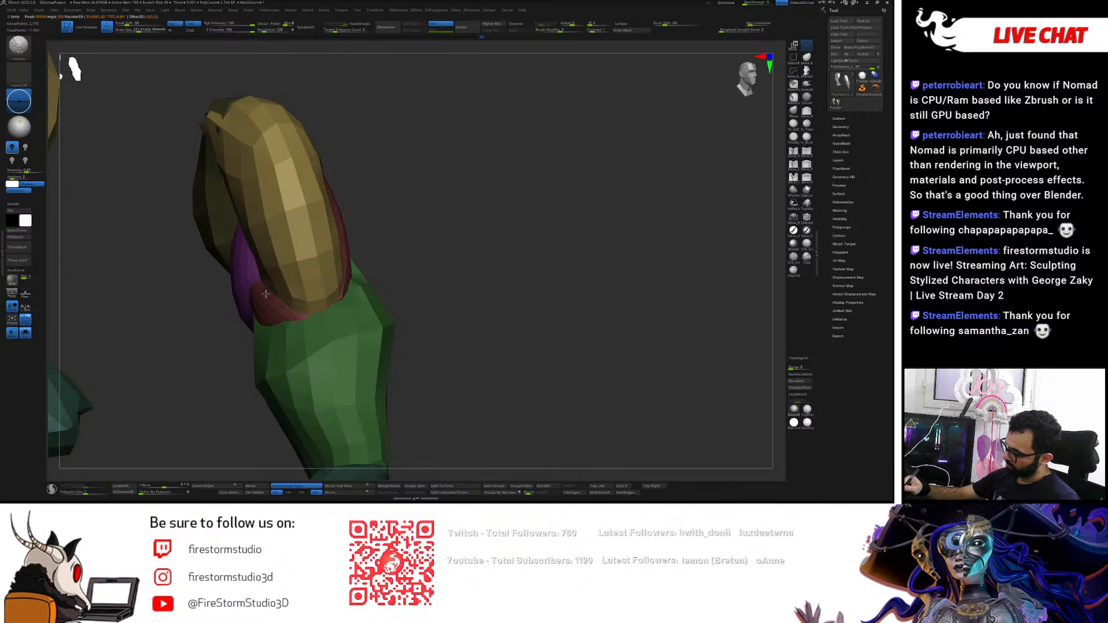
{"action": "right_click_drag", "start_coordinate": [237, 181], "coordinate": [315, 217]}
{"action": "left_click", "coordinate": [487, 173], "text": "ctrl"}
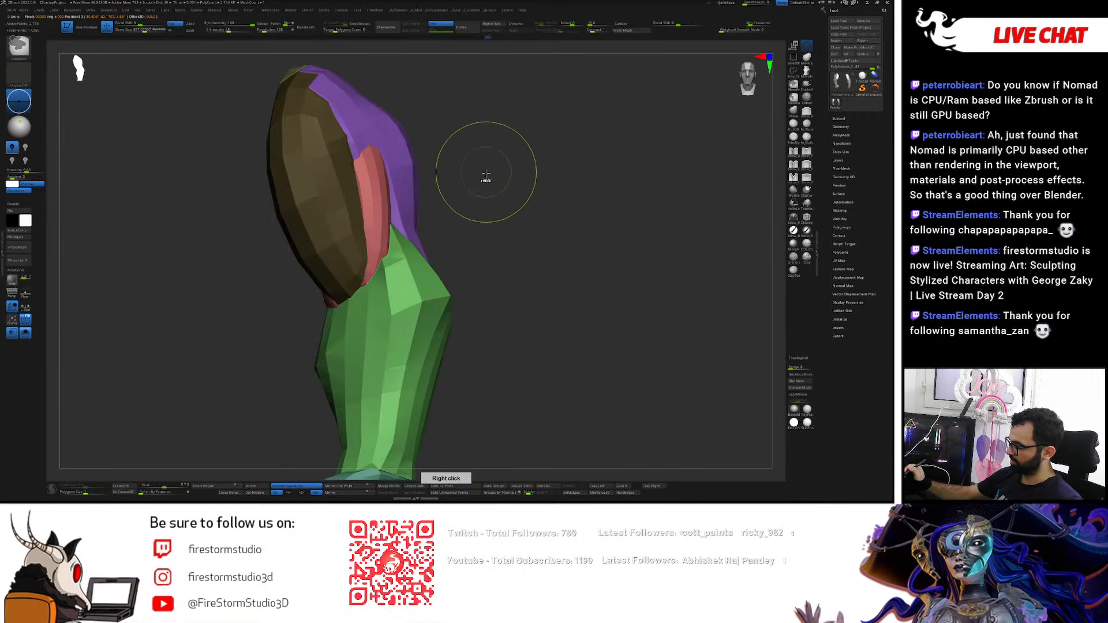
{"action": "right_click_drag", "start_coordinate": [361, 246], "coordinate": [407, 240]}
{"action": "left_click_drag", "start_coordinate": [480, 142], "coordinate": [490, 151], "text": "ctrl"}
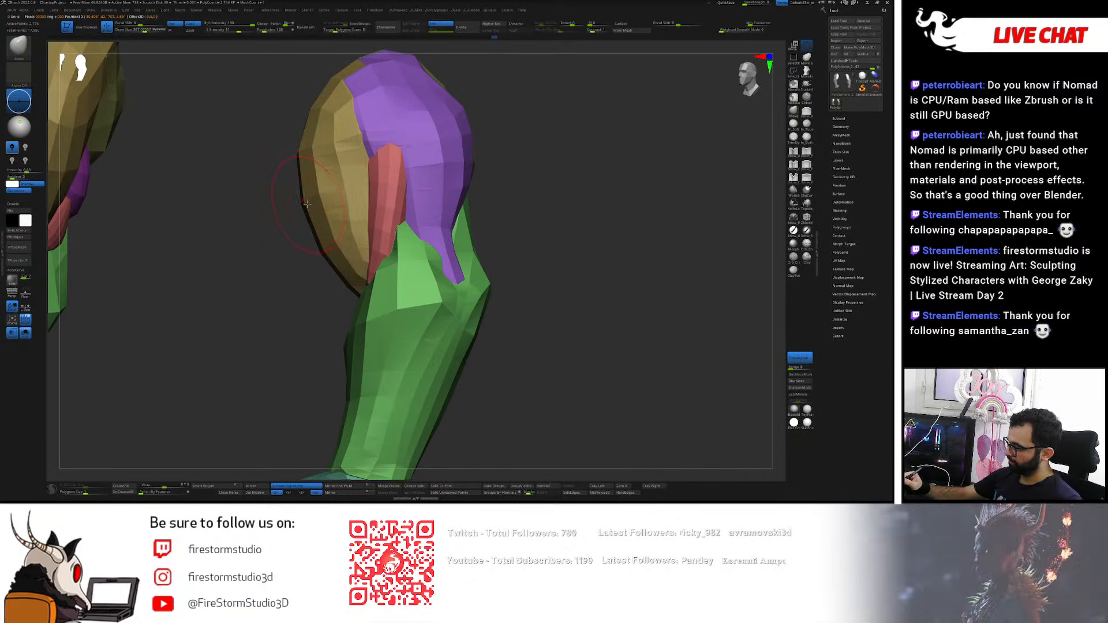
{"action": "key", "text": "s"}
{"action": "left_click_drag", "start_coordinate": [307, 205], "coordinate": [304, 199]}
{"action": "right_click_drag", "start_coordinate": [305, 188], "coordinate": [304, 172]}
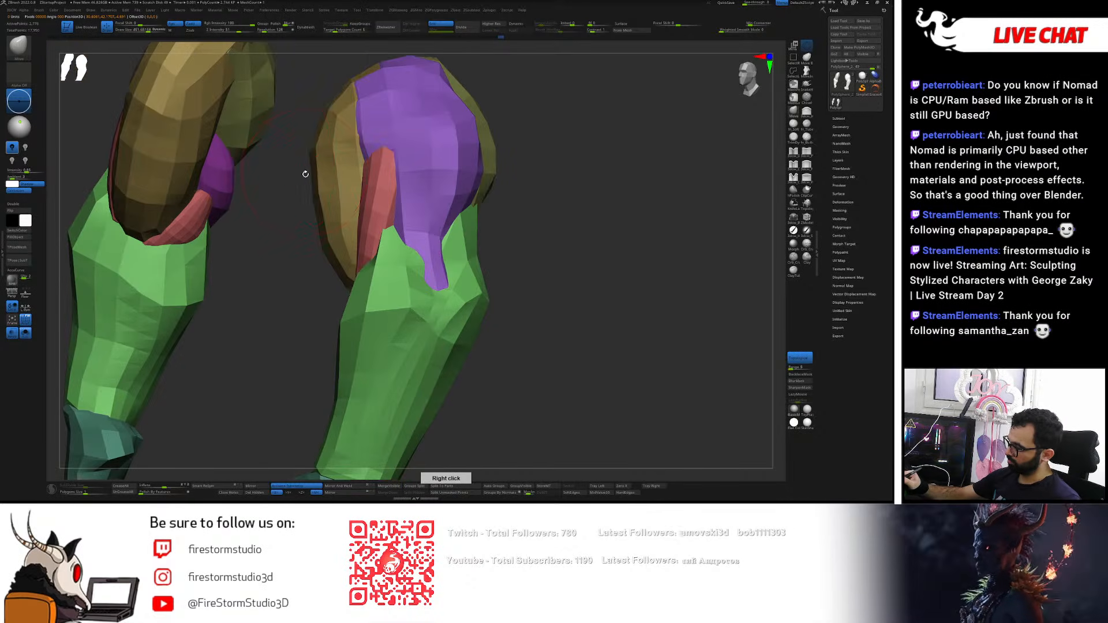
- Show the whole body around the arms, clear any mask and turn off the body's transparency
{"action": "right_click_drag", "start_coordinate": [377, 283], "coordinate": [435, 210], "text": "ctrl"}
{"action": "key", "text": "alt+s"}
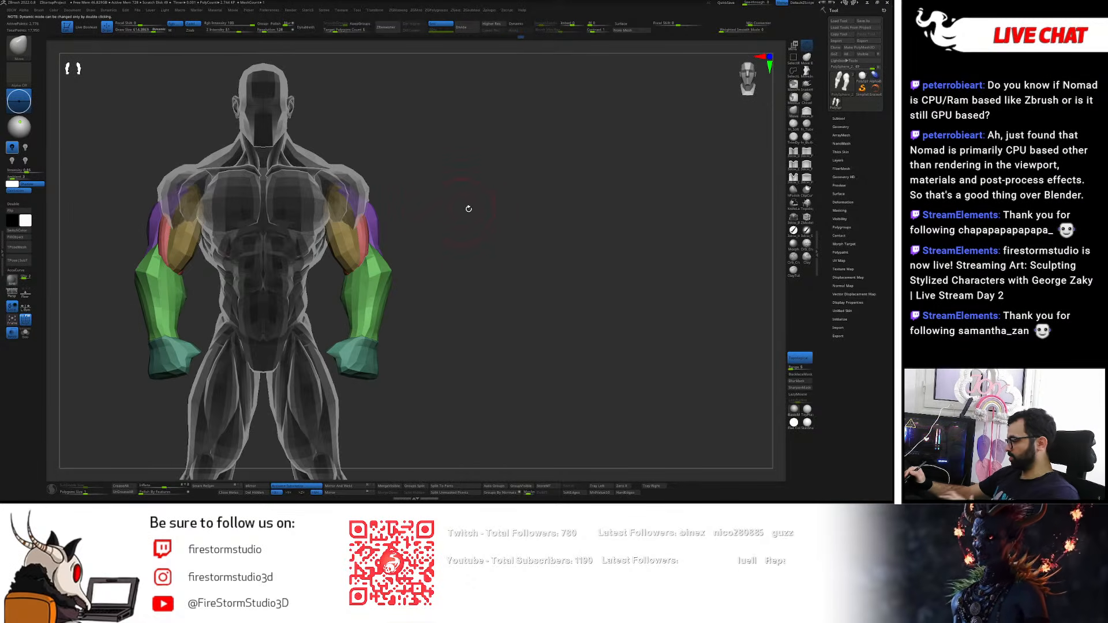
{"action": "left_click", "coordinate": [478, 222], "text": "ctrl"}
{"action": "left_click", "coordinate": [478, 222], "text": "ctrl"}
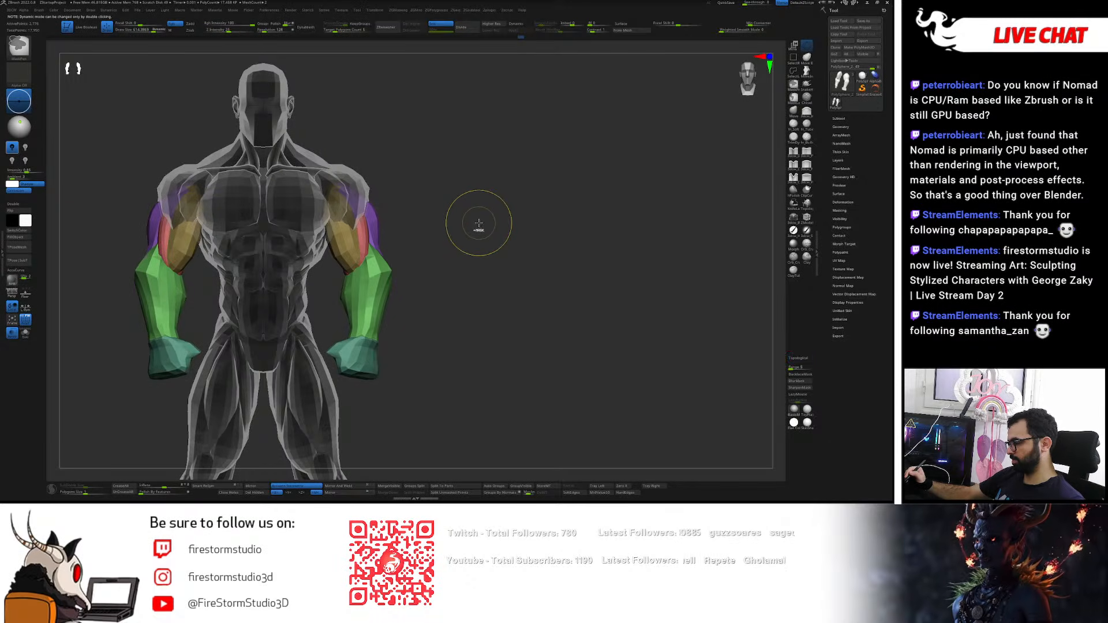
{"action": "key", "text": "alt+t"}
{"action": "left_click_drag", "start_coordinate": [472, 219], "coordinate": [514, 173], "text": "alt"}
{"action": "right_click_drag", "start_coordinate": [513, 168], "coordinate": [589, 235], "text": "ctrl"}
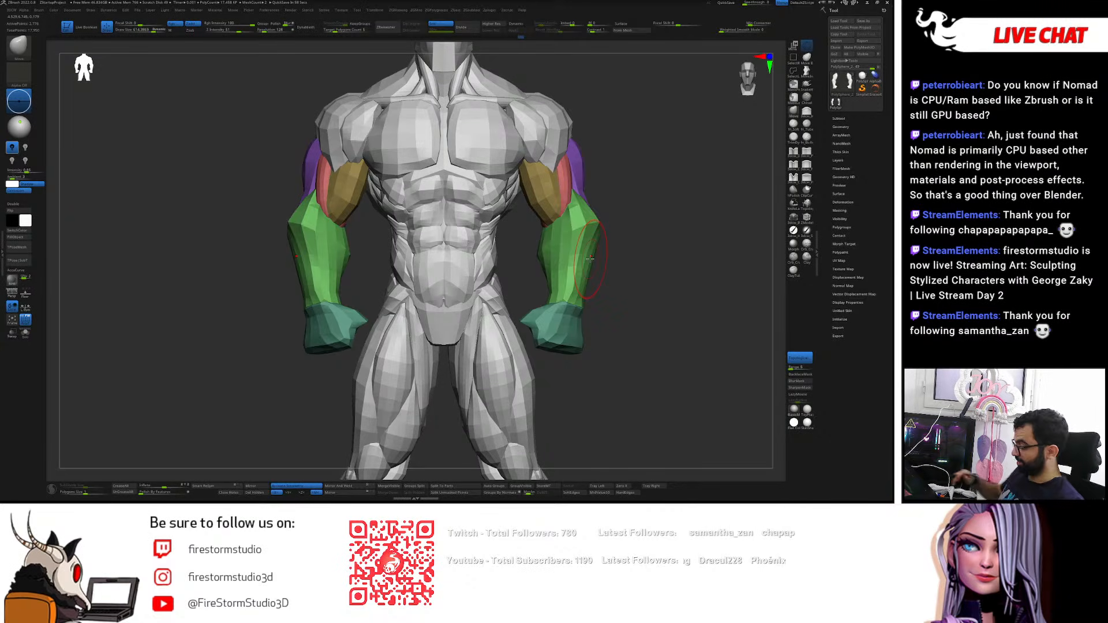
- Save the model as a ZBrush tool file in the FireStorm folder
{"action": "right_click_drag", "start_coordinate": [634, 277], "coordinate": [540, 313], "text": "alt"}
{"action": "key", "text": "w"}
{"action": "key", "text": "ctrl+s"}
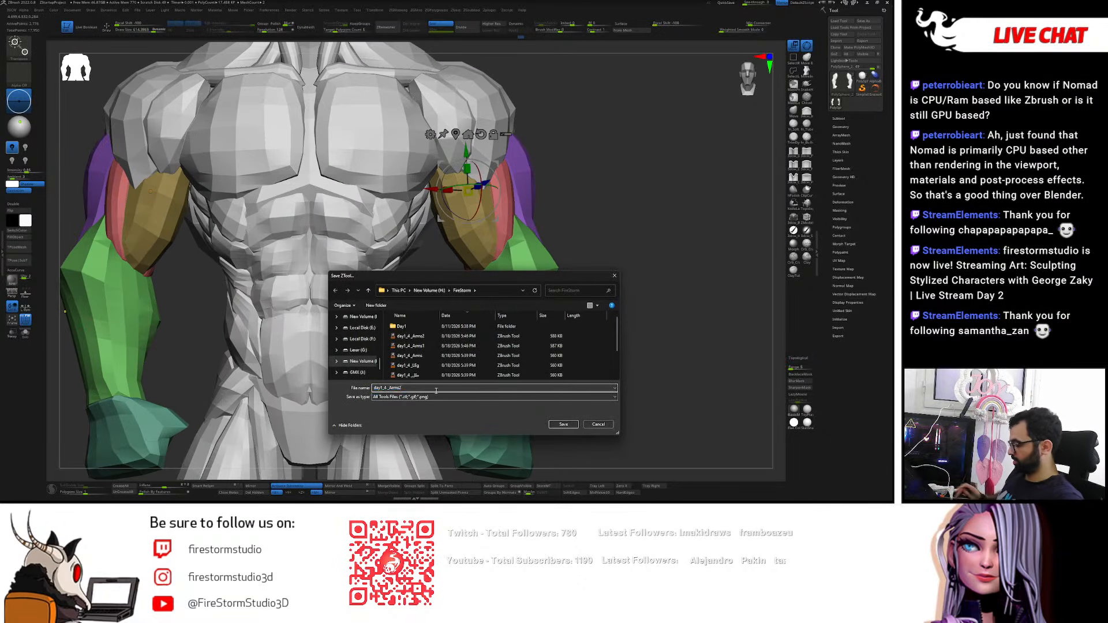
{"action": "key", "text": "Return"}
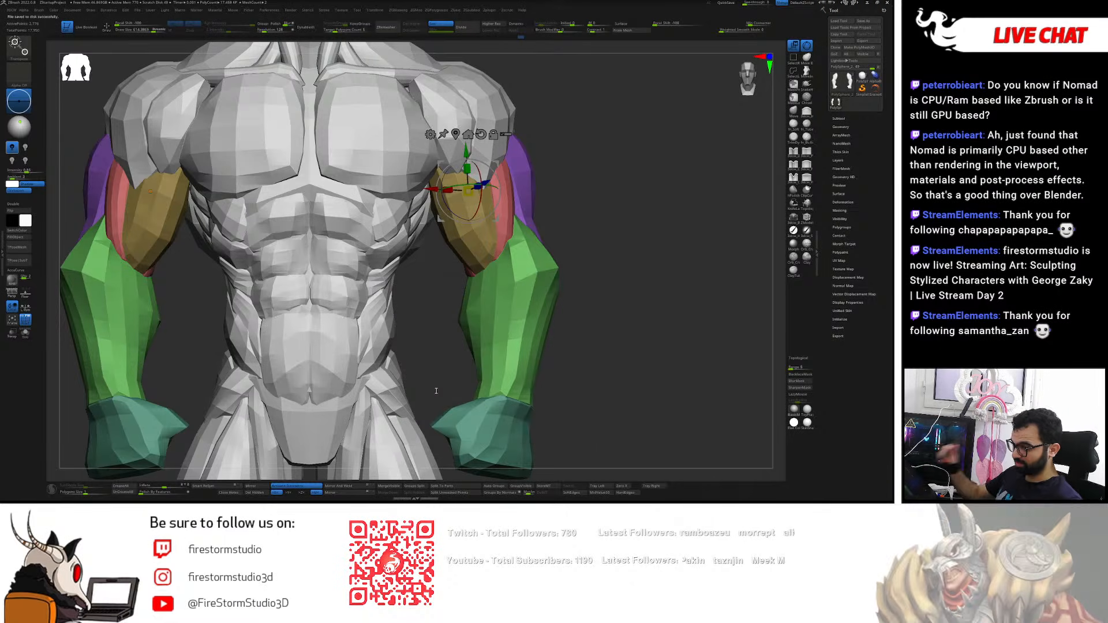
- Mask the forearm except for a narrow strip along the ulna from the elbow to the wrist
{"action": "mouse_move", "coordinate": [583, 234]}
{"action": "left_mouse_down"}
{"action": "mouse_move", "coordinate": [461, 248]}
{"action": "mouse_move", "coordinate": [570, 251]}
{"action": "left_mouse_up"}
{"action": "left_click_drag", "start_coordinate": [539, 312], "coordinate": [689, 286]}
{"action": "left_click_drag", "start_coordinate": [620, 281], "coordinate": [569, 284]}
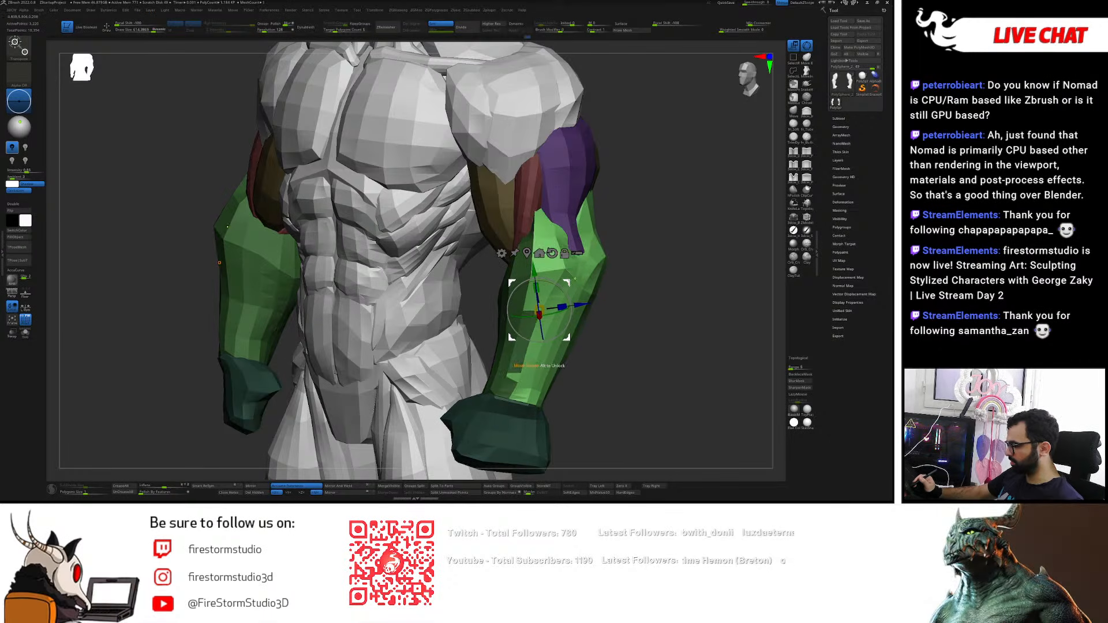
{"action": "left_click_drag", "start_coordinate": [568, 283], "coordinate": [568, 284], "text": "ctrl"}
{"action": "key", "text": "q"}
{"action": "key", "text": "s"}
{"action": "left_click_drag", "start_coordinate": [562, 307], "coordinate": [533, 352], "text": "shift"}
{"action": "mouse_move", "coordinate": [502, 343]}
{"action": "right_mouse_down", "text": "shift"}
{"action": "mouse_move", "coordinate": [535, 339]}
{"action": "mouse_move", "coordinate": [528, 349]}
{"action": "mouse_move", "coordinate": [545, 329]}
{"action": "mouse_move", "coordinate": [521, 238]}
{"action": "right_mouse_up", "text": "shift"}
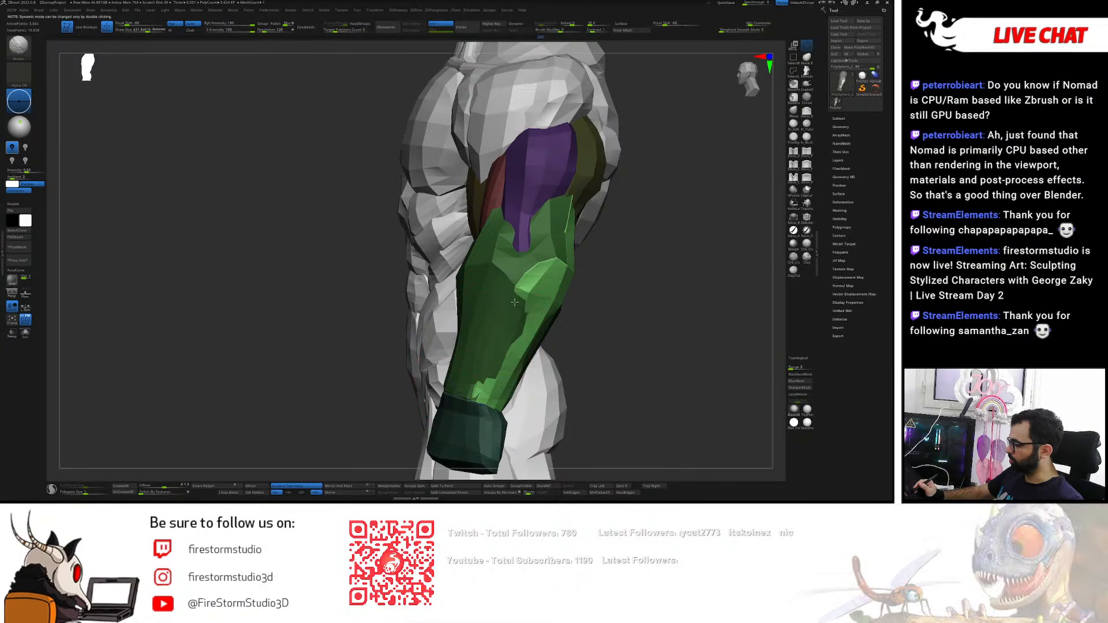
{"action": "right_click_drag", "start_coordinate": [521, 238], "coordinate": [542, 354]}
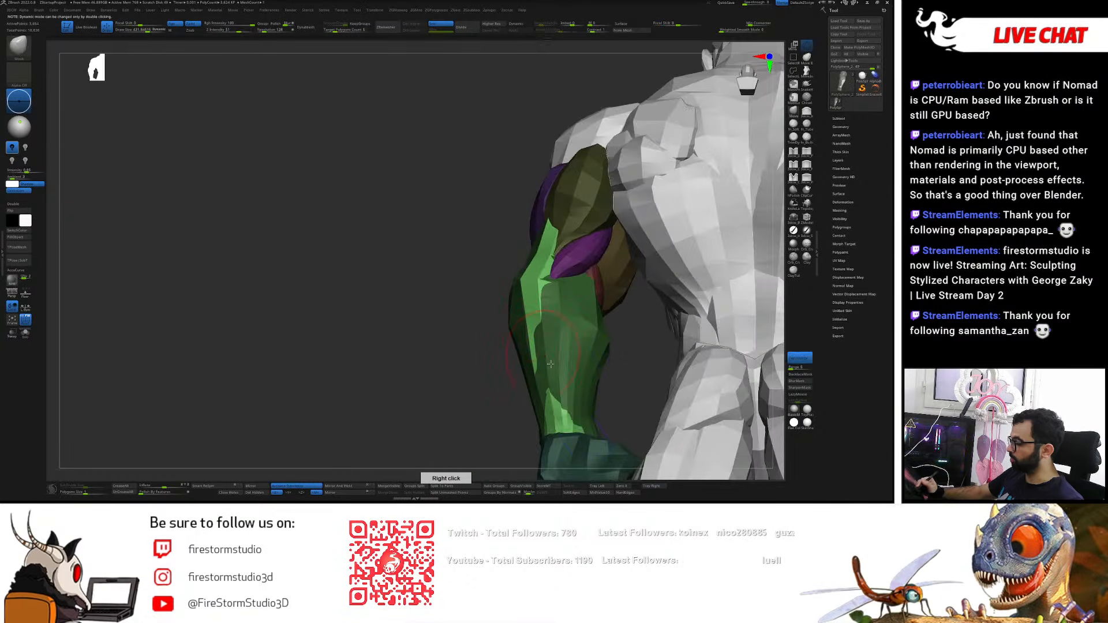
- Refine the unmasked forearm strip so it also covers the flat area above the elbow beneath the triceps
{"action": "mouse_move", "coordinate": [583, 437]}
{"action": "right_mouse_down"}
{"action": "mouse_move", "coordinate": [553, 400]}
{"action": "mouse_move", "coordinate": [571, 385]}
{"action": "mouse_move", "coordinate": [568, 405]}
{"action": "mouse_move", "coordinate": [563, 393]}
{"action": "right_mouse_up"}
{"action": "key", "text": "s"}
{"action": "key", "text": "s"}
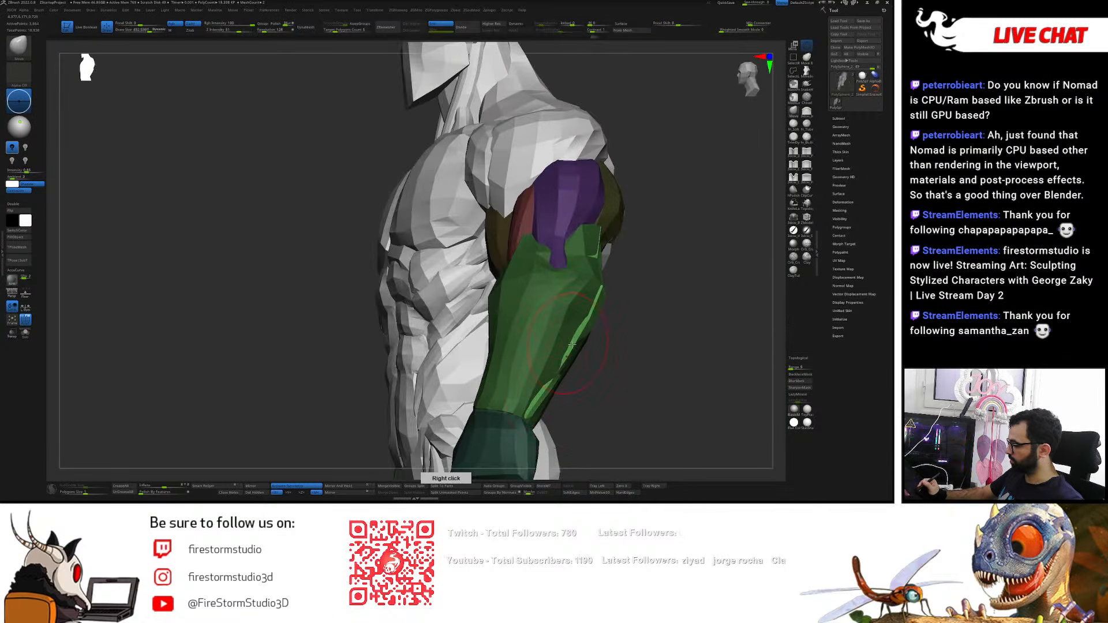
{"action": "right_click_drag", "start_coordinate": [592, 322], "coordinate": [576, 299]}
{"action": "key", "text": "bracketleft"}
{"action": "key", "text": "bracketleft"}
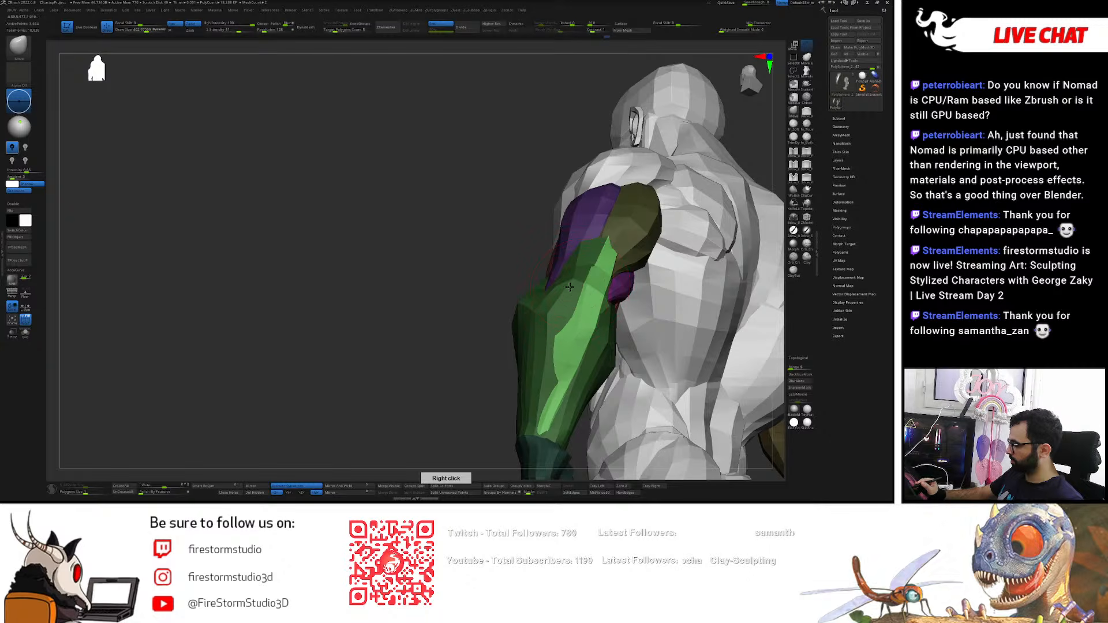
{"action": "left_click_drag", "start_coordinate": [579, 277], "coordinate": [583, 246]}
{"action": "mouse_move", "coordinate": [583, 246]}
{"action": "right_mouse_down"}
{"action": "mouse_move", "coordinate": [591, 239]}
{"action": "mouse_move", "coordinate": [589, 256]}
{"action": "mouse_move", "coordinate": [595, 236]}
{"action": "mouse_move", "coordinate": [618, 249]}
{"action": "mouse_move", "coordinate": [601, 293]}
{"action": "mouse_move", "coordinate": [601, 279]}
{"action": "right_mouse_up"}
- Invert the mask and assign the elbow-to-wrist strip its own polygroup
{"action": "key", "text": "b"}
{"action": "key", "text": "z"}
{"action": "key", "text": "m"}
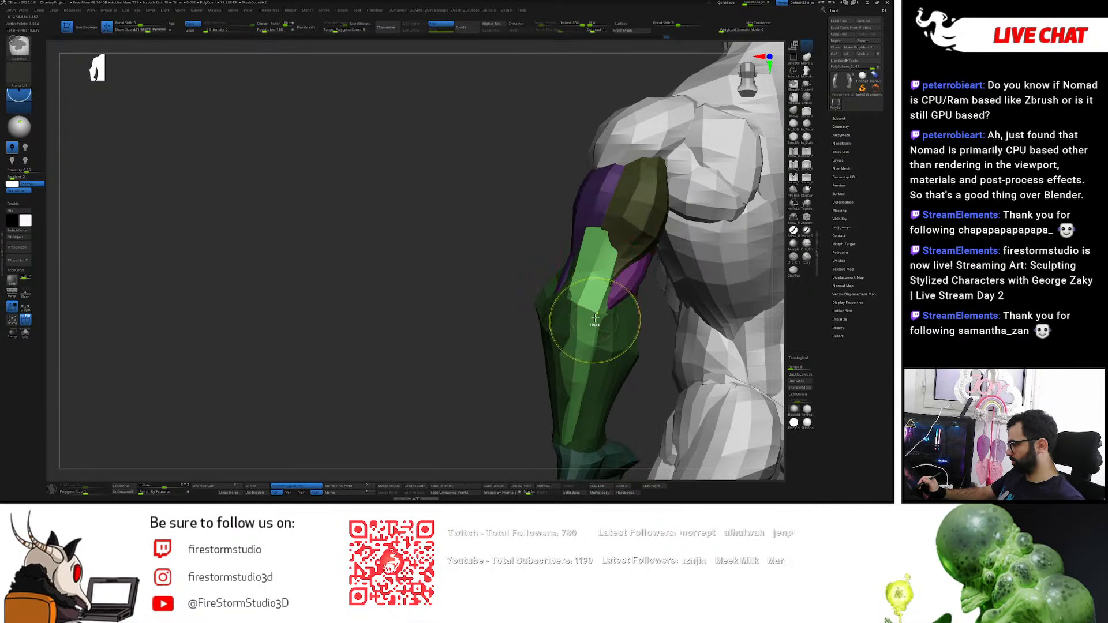
{"action": "left_click", "coordinate": [595, 323], "text": "ctrl+shift"}
{"action": "left_click", "coordinate": [593, 317], "text": "ctrl+shift"}
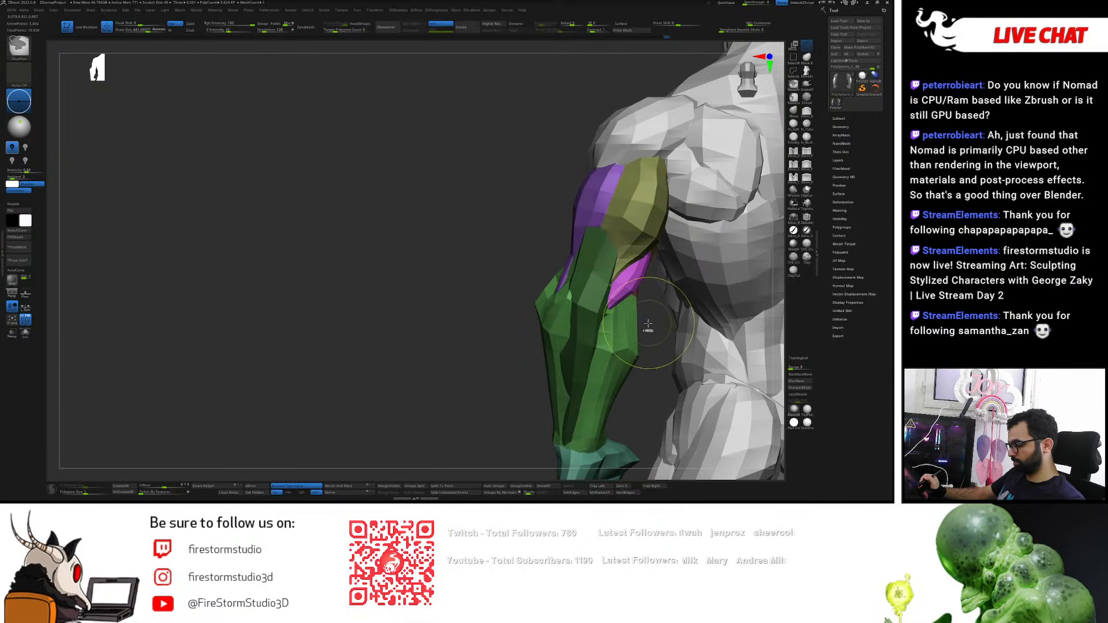
{"action": "key", "text": "w"}
{"action": "key", "text": "q"}
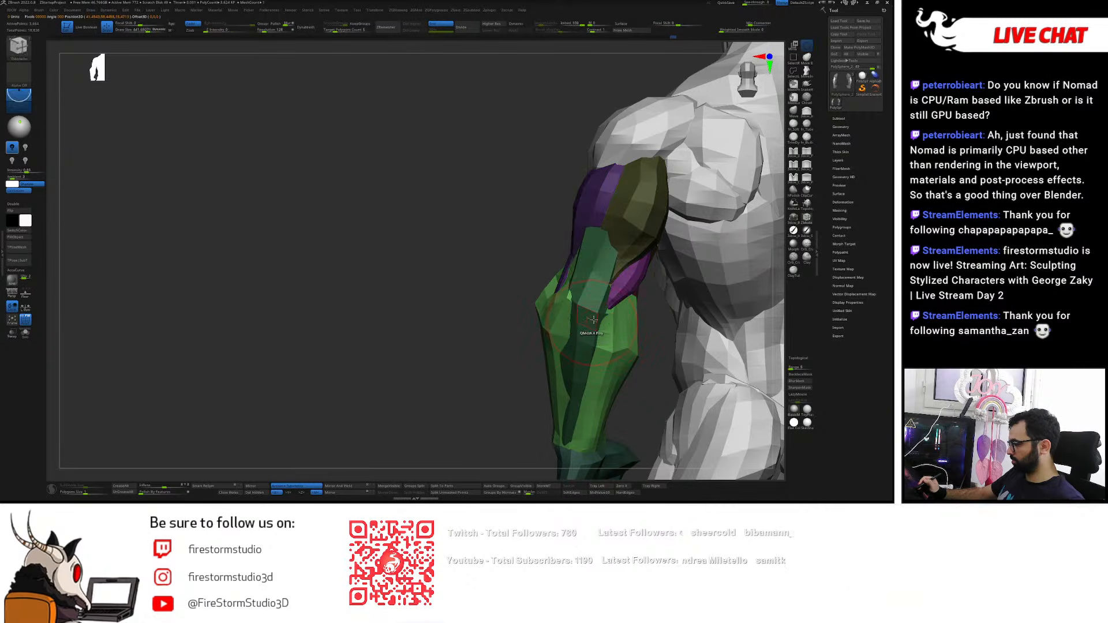
- Isolate the new elbow-to-wrist piece and refine its shape as a separate volume
{"action": "left_click", "coordinate": [595, 303], "text": "ctrl+shift"}
{"action": "left_click", "coordinate": [595, 304], "text": "ctrl+shift"}
{"action": "left_click", "coordinate": [596, 309], "text": "ctrl+shift"}
{"action": "left_click", "coordinate": [596, 313], "text": "ctrl+shift"}
{"action": "left_click", "coordinate": [600, 279], "text": "ctrl+shift"}
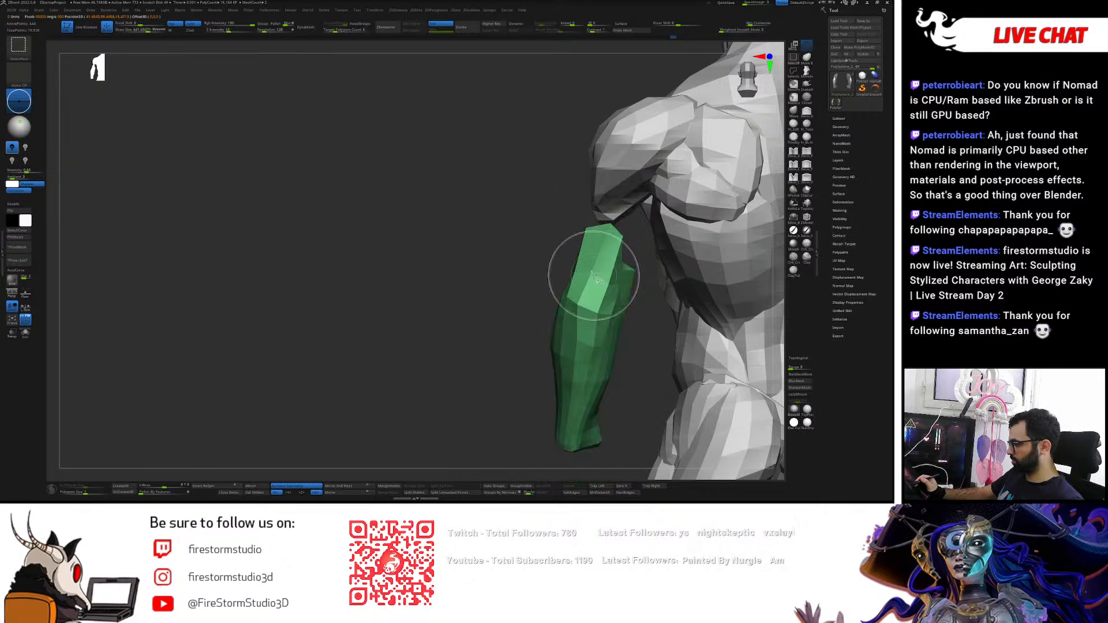
{"action": "right_click_drag", "start_coordinate": [600, 274], "coordinate": [602, 277]}
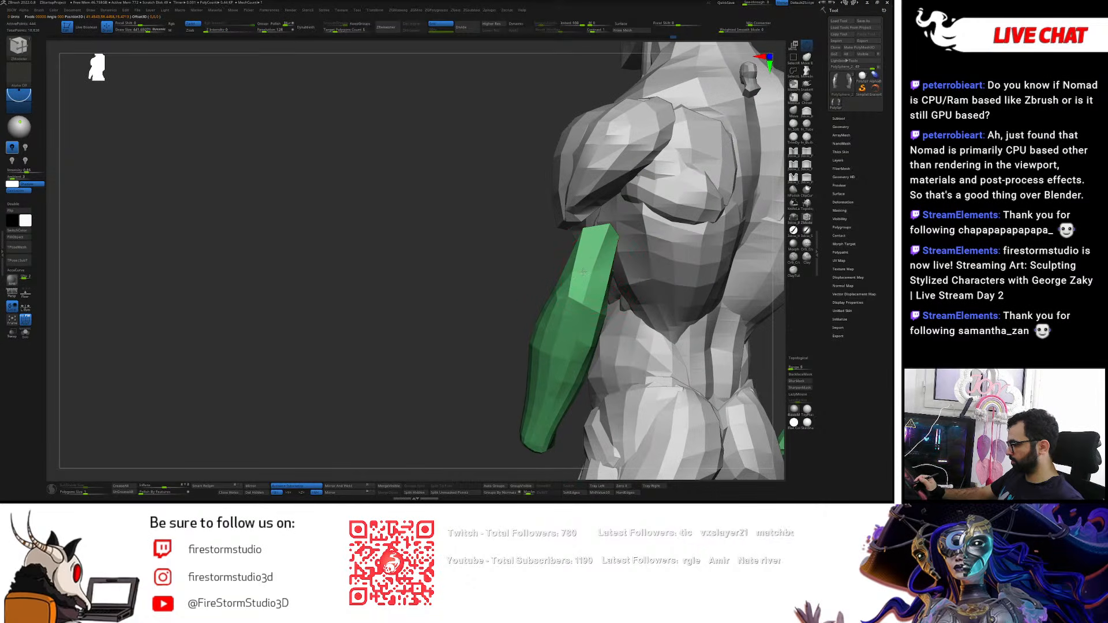
{"action": "left_click_drag", "start_coordinate": [590, 320], "coordinate": [598, 320]}
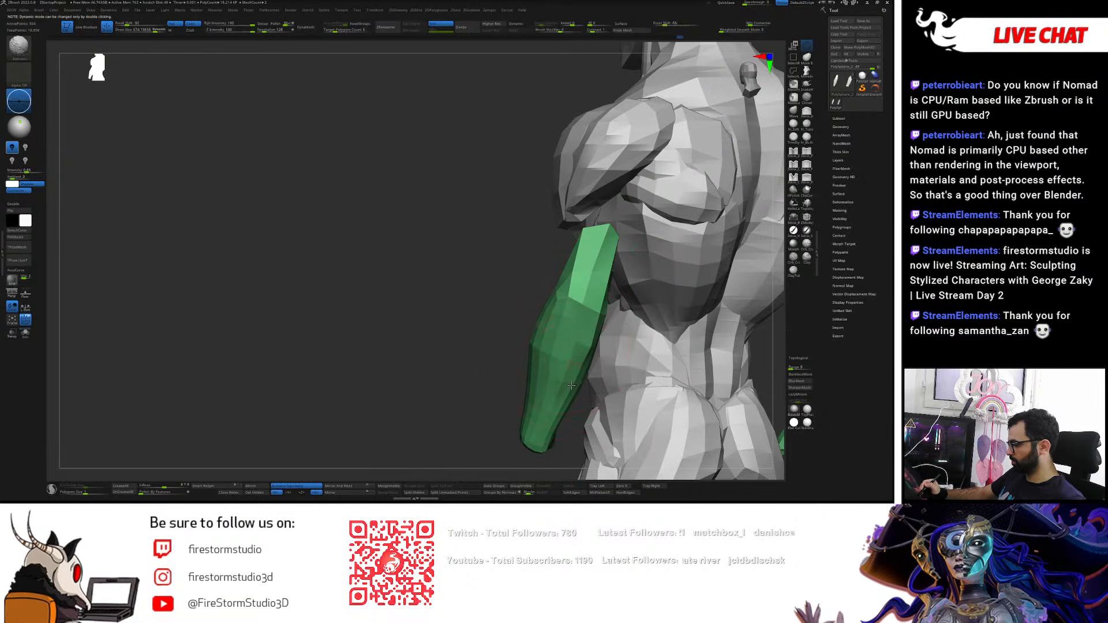
{"action": "mouse_move", "coordinate": [577, 347]}
{"action": "right_mouse_down"}
{"action": "mouse_move", "coordinate": [604, 261]}
{"action": "mouse_move", "coordinate": [596, 324]}
{"action": "mouse_move", "coordinate": [615, 337]}
{"action": "right_mouse_up"}
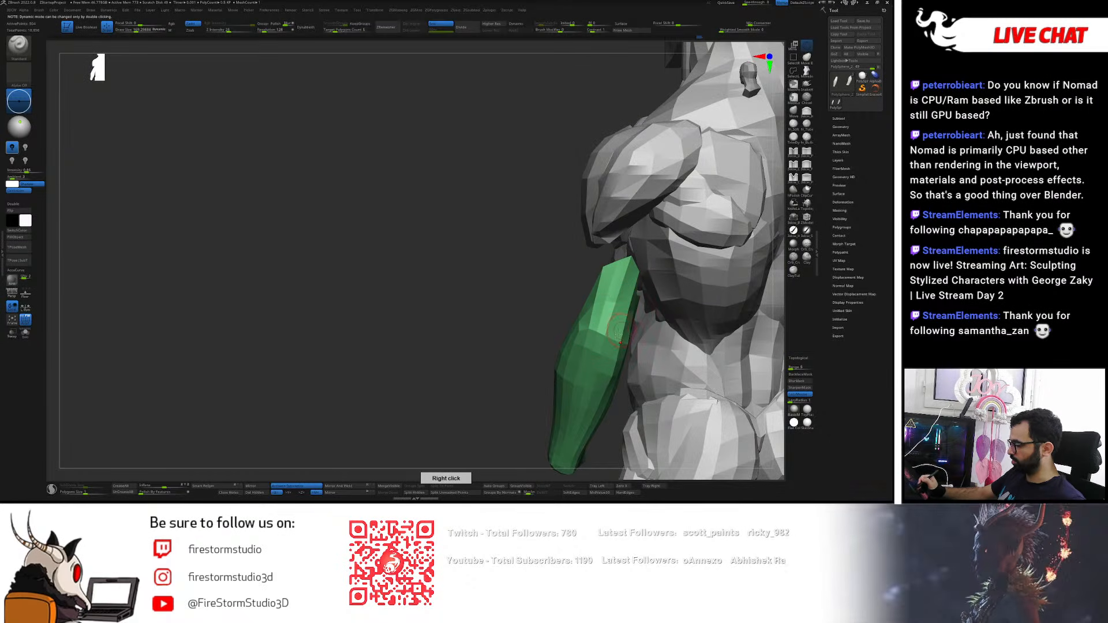
{"action": "right_click_drag", "start_coordinate": [626, 263], "coordinate": [619, 311]}
- Mask everything except the elbow piece and shape its upper end where it meets the triceps
{"action": "key", "text": "w"}
{"action": "left_click", "coordinate": [613, 326], "text": "ctrl"}
{"action": "key", "text": "q"}
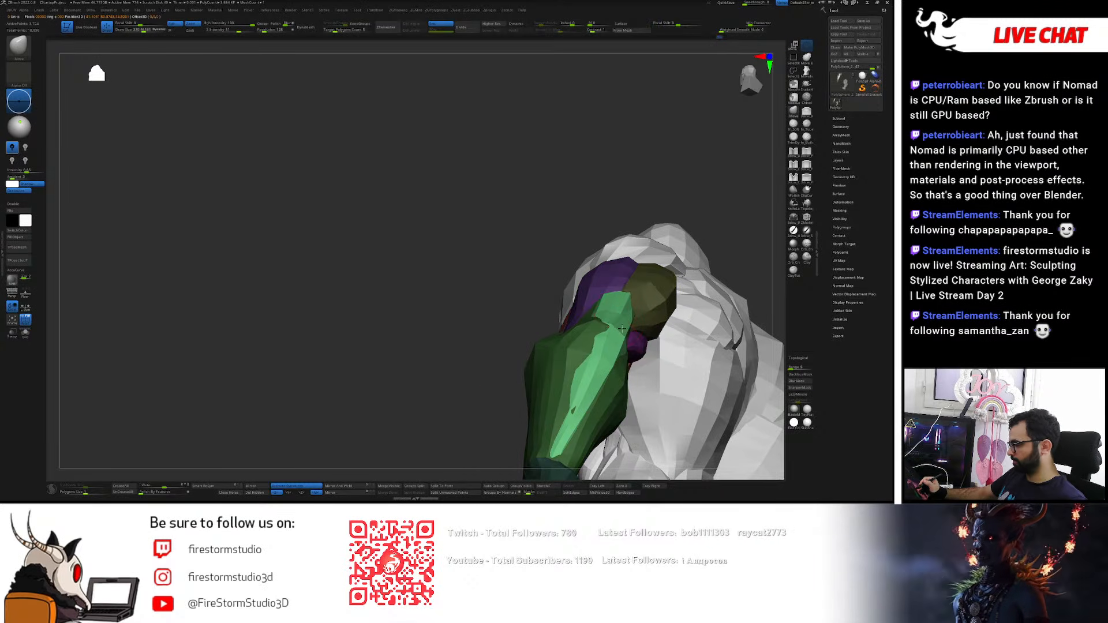
{"action": "mouse_move", "coordinate": [596, 316]}
{"action": "right_mouse_down"}
{"action": "mouse_move", "coordinate": [597, 386]}
{"action": "mouse_move", "coordinate": [622, 367]}
{"action": "mouse_move", "coordinate": [639, 266]}
{"action": "mouse_move", "coordinate": [615, 273]}
{"action": "right_mouse_up"}
{"action": "key", "text": "3"}
{"action": "key", "text": "1"}
{"action": "left_click_drag", "start_coordinate": [615, 286], "coordinate": [626, 285]}
{"action": "mouse_move", "coordinate": [609, 242]}
{"action": "right_mouse_down"}
{"action": "mouse_move", "coordinate": [624, 268]}
{"action": "mouse_move", "coordinate": [600, 263]}
{"action": "mouse_move", "coordinate": [577, 306]}
{"action": "mouse_move", "coordinate": [584, 279]}
{"action": "right_mouse_up"}
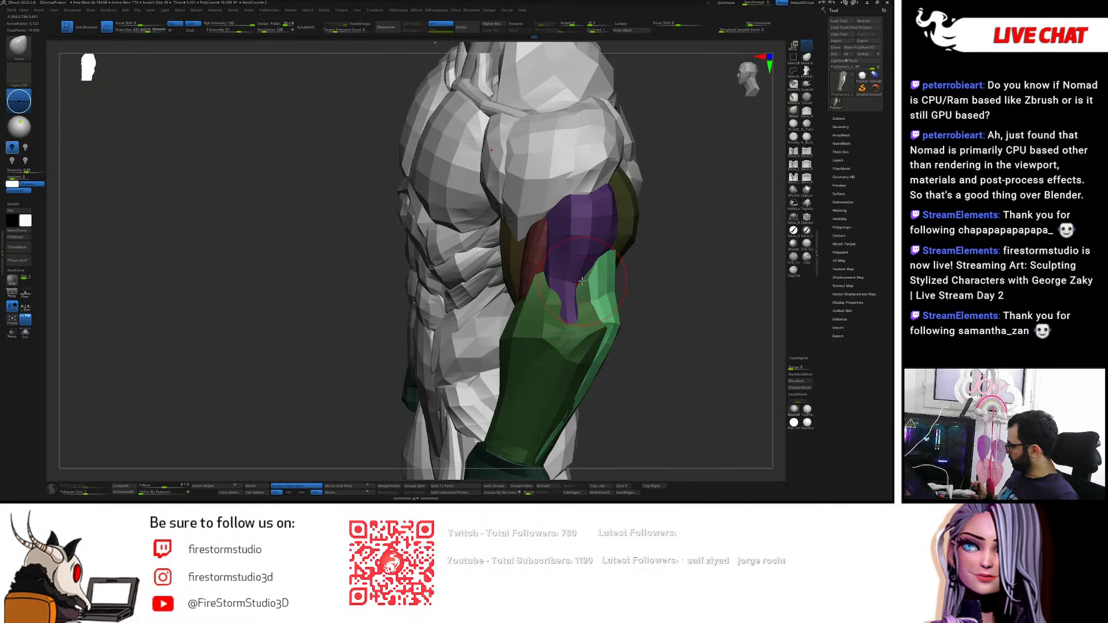
- Clear the mask and pull the purple outer triceps' lower tendon back toward the elbow, keeping only that muscle unmasked
{"action": "mouse_move", "coordinate": [582, 281]}
{"action": "right_mouse_down"}
{"action": "mouse_move", "coordinate": [606, 285]}
{"action": "mouse_move", "coordinate": [569, 287]}
{"action": "mouse_move", "coordinate": [588, 306]}
{"action": "mouse_move", "coordinate": [607, 304]}
{"action": "right_mouse_up"}
{"action": "key", "text": "w"}
{"action": "left_click", "coordinate": [573, 288], "text": "ctrl"}
{"action": "key", "text": "q"}
{"action": "mouse_move", "coordinate": [624, 300]}
{"action": "left_mouse_down", "text": "ctrl"}
{"action": "mouse_move", "coordinate": [633, 310]}
{"action": "mouse_move", "coordinate": [570, 309]}
{"action": "left_mouse_up", "text": "ctrl"}
{"action": "key", "text": "s"}
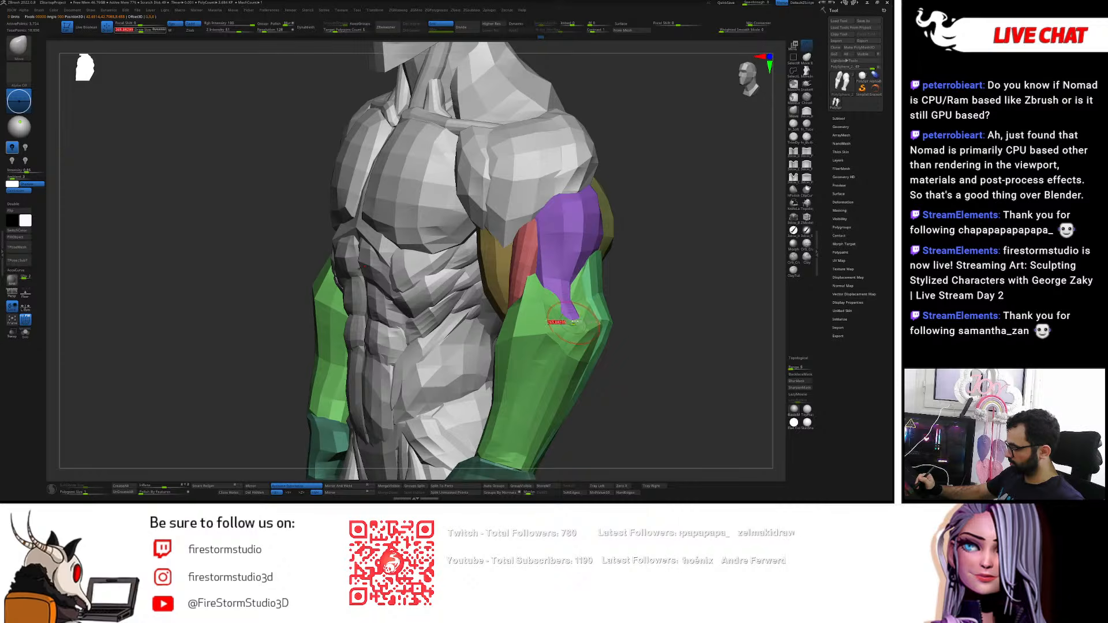
{"action": "mouse_move", "coordinate": [563, 317]}
{"action": "left_mouse_down"}
{"action": "mouse_move", "coordinate": [573, 318]}
{"action": "mouse_move", "coordinate": [570, 275]}
{"action": "left_mouse_up"}
{"action": "key", "text": "s"}
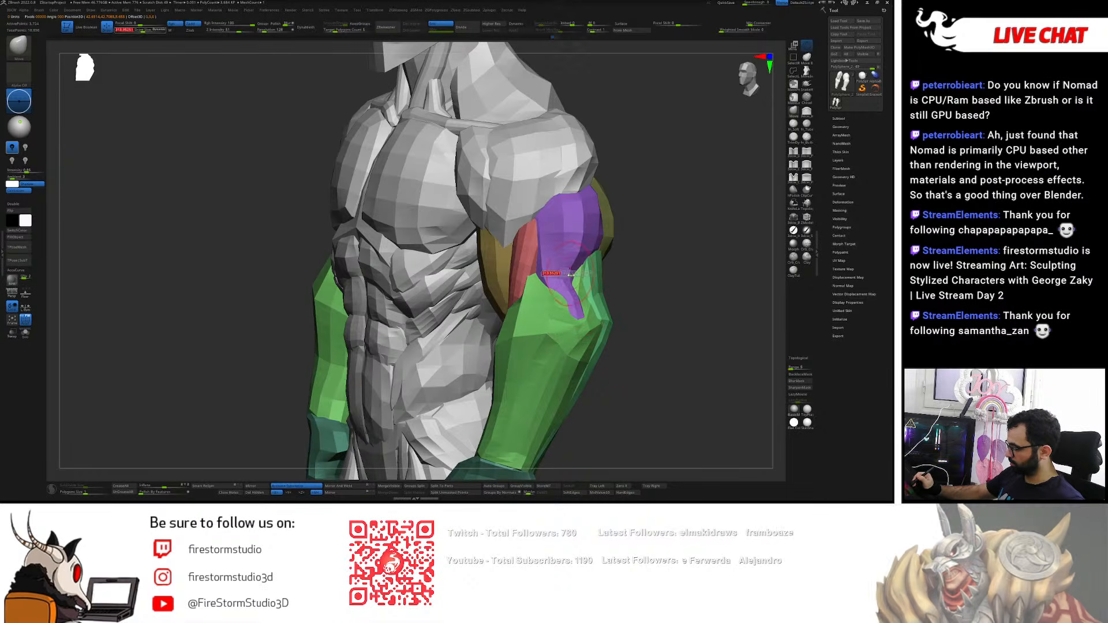
{"action": "key", "text": "w"}
{"action": "left_click", "coordinate": [583, 246], "text": "ctrl"}
{"action": "key", "text": "q"}
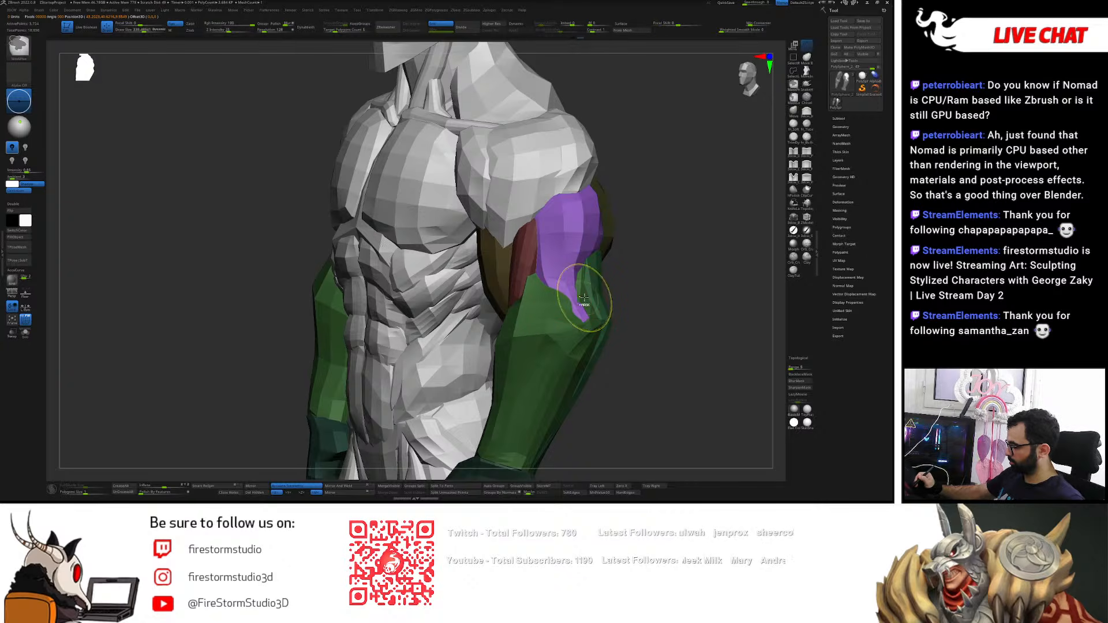
- Mask everything except the green forearm and adjust its upper edge beside the outer triceps' tendon
{"action": "key", "text": "w"}
{"action": "left_click", "coordinate": [562, 332], "text": "alt"}
{"action": "key", "text": "q"}
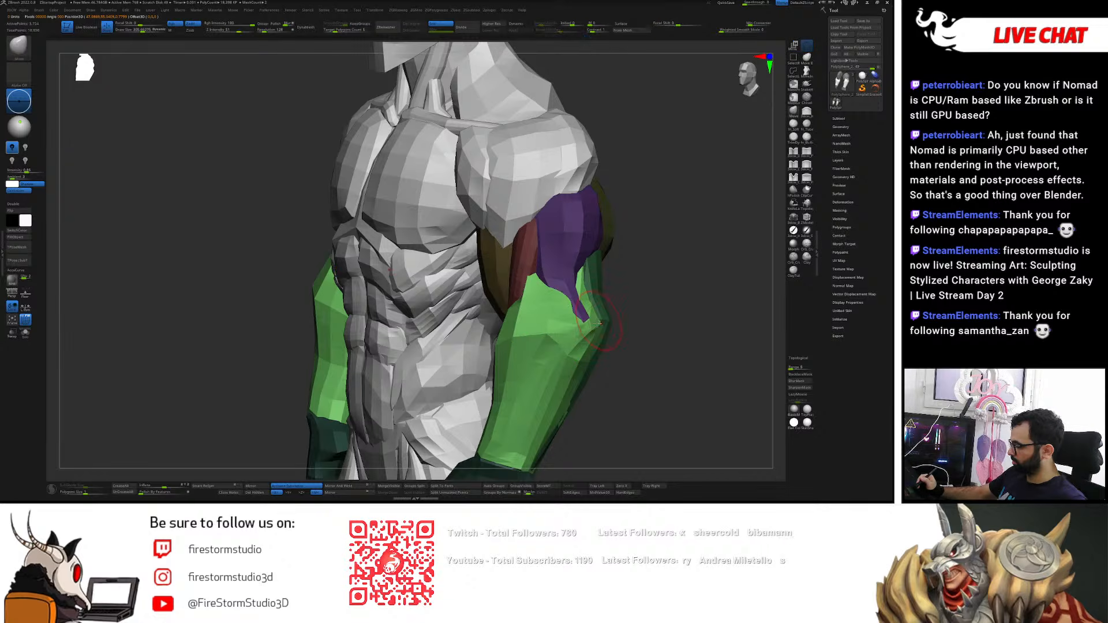
{"action": "left_click_drag", "start_coordinate": [585, 298], "coordinate": [587, 298]}
{"action": "mouse_move", "coordinate": [638, 289]}
{"action": "right_mouse_down"}
{"action": "mouse_move", "coordinate": [589, 297]}
{"action": "mouse_move", "coordinate": [594, 285]}
{"action": "right_mouse_up"}
- Isolate the elbow piece with a mask, reshape its edge beside the triceps tendon and smooth it near the inner triceps
{"action": "key", "text": "w"}
{"action": "left_click", "coordinate": [601, 304], "text": "ctrl"}
{"action": "key", "text": "q"}
{"action": "left_click_drag", "start_coordinate": [586, 285], "coordinate": [577, 275]}
{"action": "mouse_move", "coordinate": [590, 269]}
{"action": "right_mouse_down"}
{"action": "mouse_move", "coordinate": [569, 264]}
{"action": "mouse_move", "coordinate": [622, 281]}
{"action": "mouse_move", "coordinate": [602, 313]}
{"action": "mouse_move", "coordinate": [628, 310]}
{"action": "right_mouse_up"}
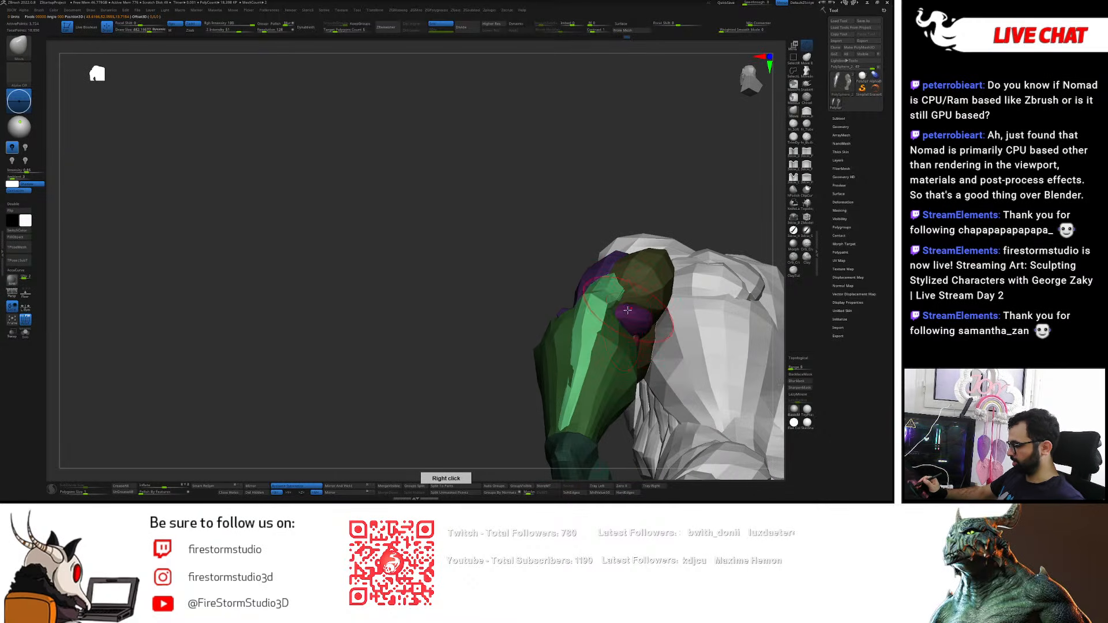
{"action": "left_click_drag", "start_coordinate": [627, 323], "coordinate": [629, 320], "text": "shift"}
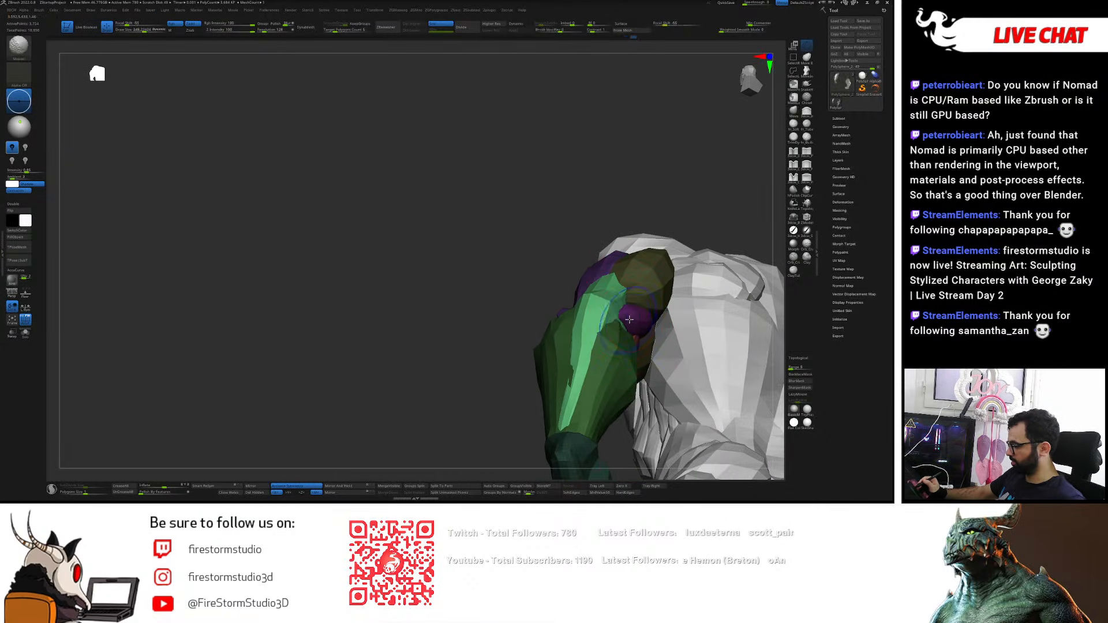
{"action": "mouse_move", "coordinate": [570, 397]}
{"action": "right_mouse_down"}
{"action": "mouse_move", "coordinate": [581, 395]}
{"action": "mouse_move", "coordinate": [583, 340]}
{"action": "mouse_move", "coordinate": [603, 330]}
{"action": "right_mouse_up"}
- Mask everything except the purple outer triceps and widen its tendon into a diagonal taper toward the elbow
{"action": "key", "text": "w"}
{"action": "key", "text": "q"}
{"action": "key", "text": "w"}
{"action": "left_click", "coordinate": [589, 242], "text": "alt"}
{"action": "key", "text": "q"}
{"action": "mouse_move", "coordinate": [568, 264]}
{"action": "right_mouse_down"}
{"action": "mouse_move", "coordinate": [553, 278]}
{"action": "mouse_move", "coordinate": [579, 261]}
{"action": "mouse_move", "coordinate": [596, 275]}
{"action": "right_mouse_up"}
{"action": "mouse_move", "coordinate": [605, 313]}
{"action": "right_mouse_down"}
{"action": "mouse_move", "coordinate": [620, 312]}
{"action": "mouse_move", "coordinate": [618, 328]}
{"action": "mouse_move", "coordinate": [603, 293]}
{"action": "mouse_move", "coordinate": [594, 298]}
{"action": "right_mouse_up"}
- Switch the mask between the forearm and the outer triceps to fit the forearm's upper edge along the tendon
{"action": "key", "text": "w"}
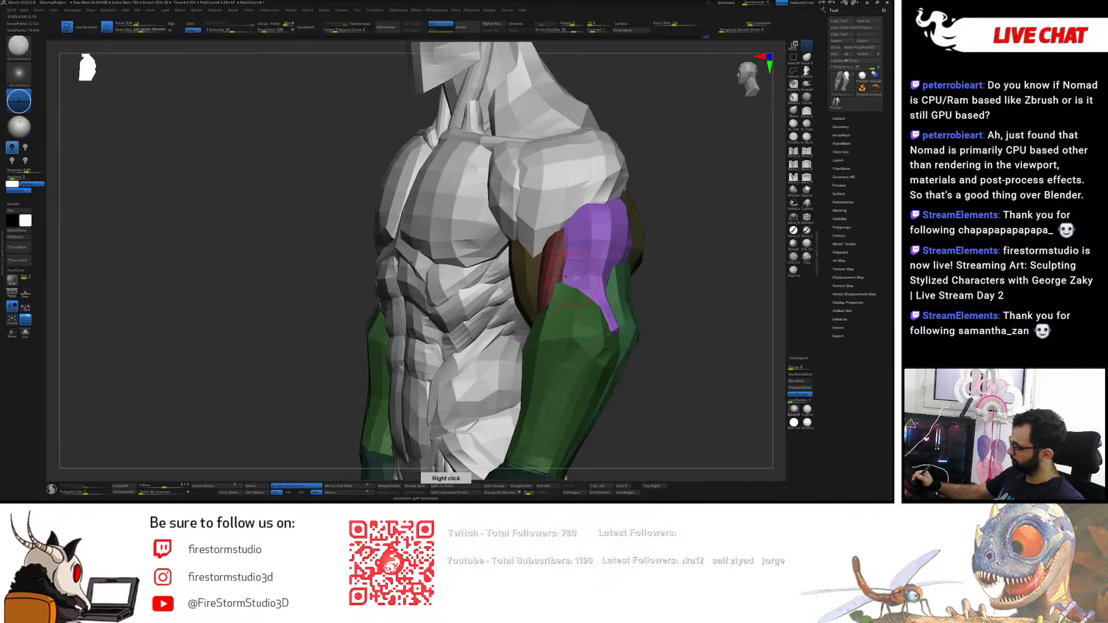
{"action": "left_click", "coordinate": [593, 335], "text": "alt"}
{"action": "key", "text": "q"}
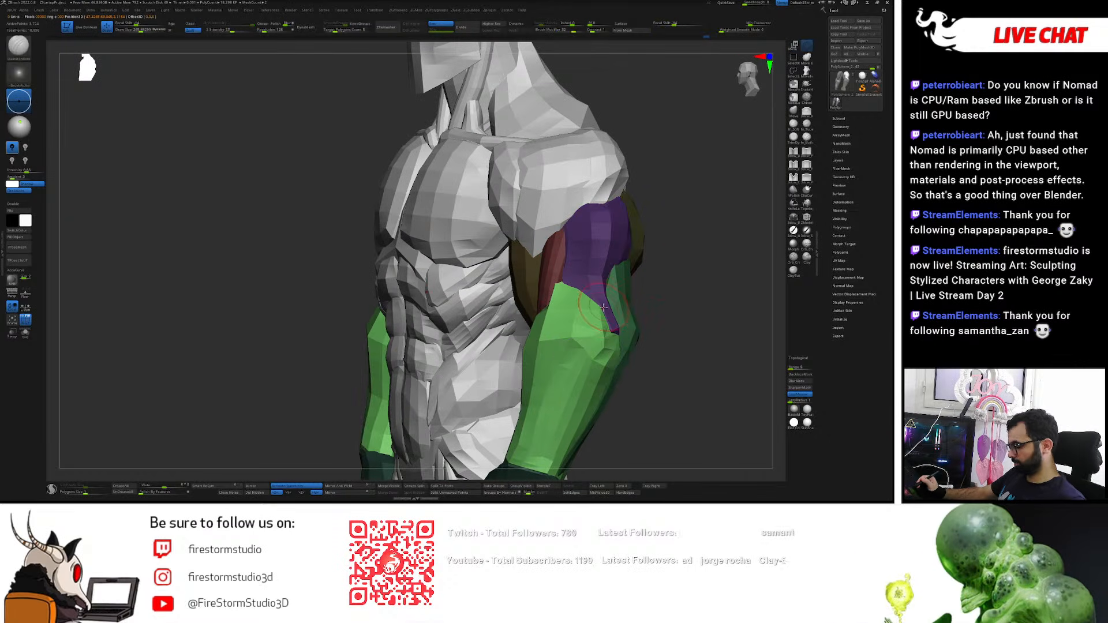
{"action": "right_click_drag", "start_coordinate": [580, 295], "coordinate": [588, 299]}
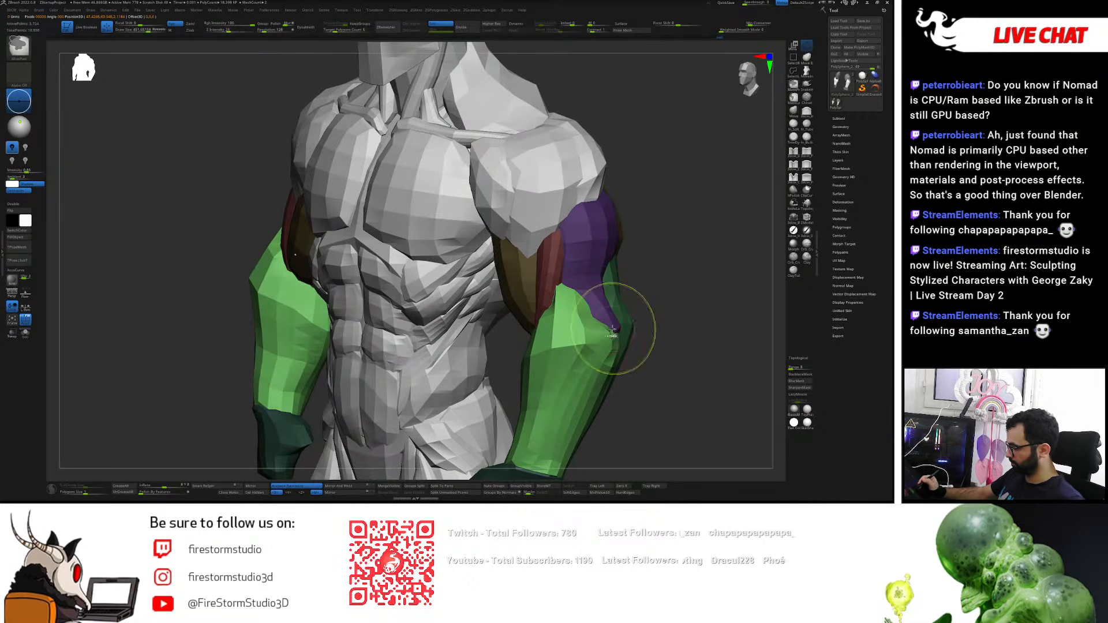
{"action": "left_click", "coordinate": [603, 304], "text": "alt"}
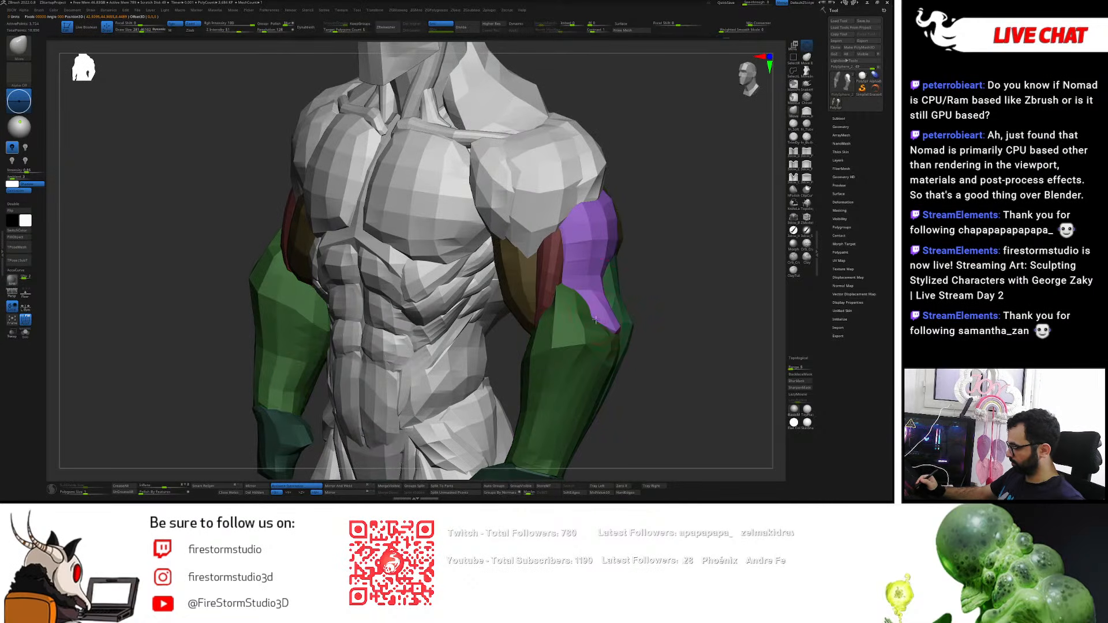
{"action": "mouse_move", "coordinate": [603, 328]}
{"action": "right_mouse_down"}
{"action": "mouse_move", "coordinate": [618, 326]}
{"action": "mouse_move", "coordinate": [635, 279]}
{"action": "mouse_move", "coordinate": [627, 303]}
{"action": "mouse_move", "coordinate": [616, 279]}
{"action": "mouse_move", "coordinate": [403, 281]}
{"action": "right_mouse_up"}
- Mask everything except the green forearm muscles
{"action": "key", "text": "w"}
{"action": "left_click", "coordinate": [616, 317], "text": "ctrl"}
{"action": "mouse_move", "coordinate": [623, 316]}
{"action": "right_mouse_down"}
{"action": "mouse_move", "coordinate": [679, 311]}
{"action": "mouse_move", "coordinate": [603, 315]}
{"action": "mouse_move", "coordinate": [668, 314]}
{"action": "right_mouse_up"}
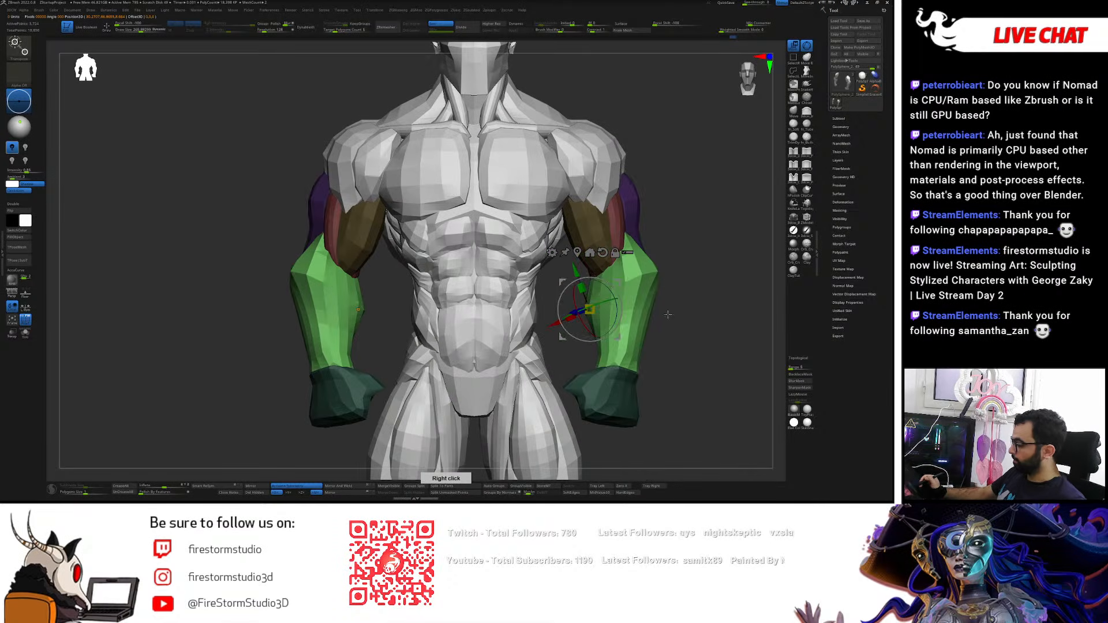
- Switch the mask between the arm muscles until both green forearm pieces are editable, and nudge the inner forearm near the wrist
{"action": "right_click_drag", "start_coordinate": [619, 284], "coordinate": [596, 292]}
{"action": "left_click_drag", "start_coordinate": [592, 282], "coordinate": [594, 283], "text": "ctrl"}
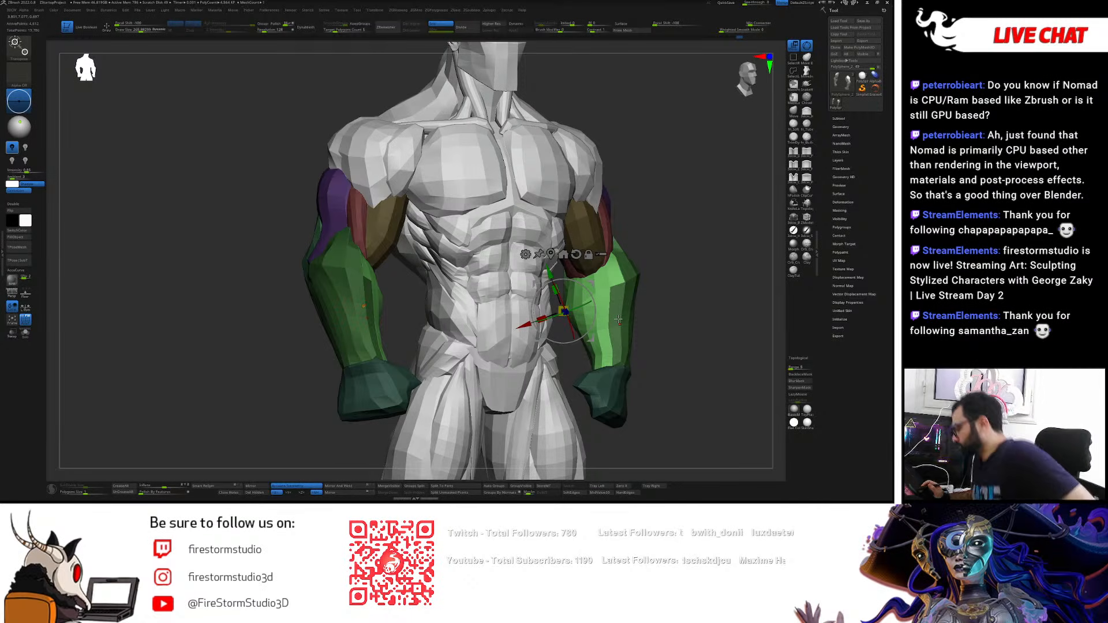
{"action": "left_click_drag", "start_coordinate": [677, 299], "coordinate": [679, 298], "text": "ctrl"}
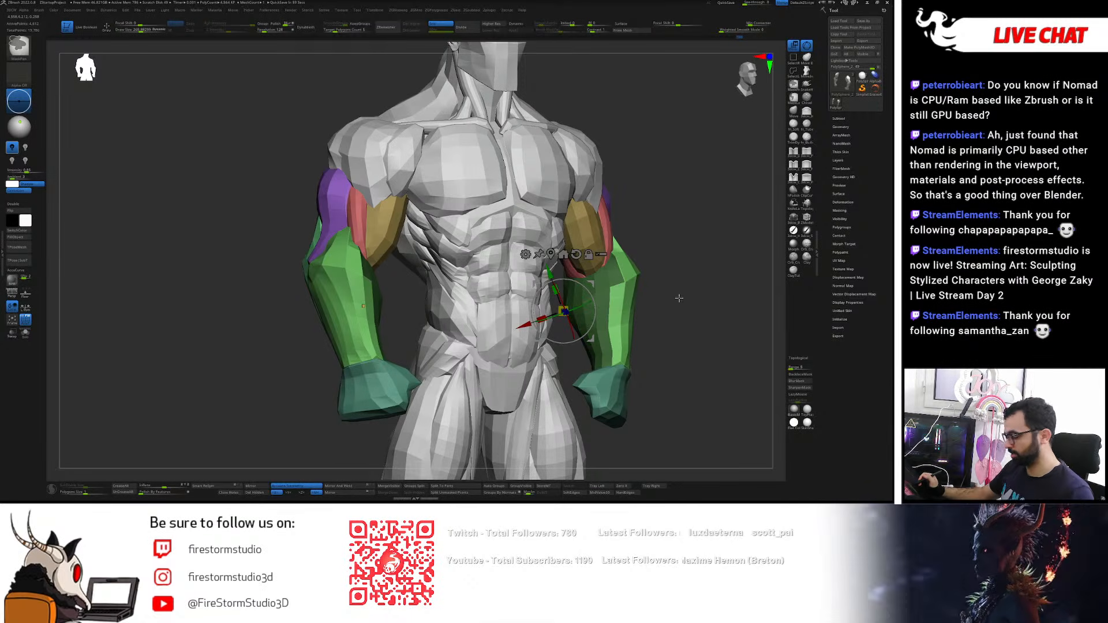
{"action": "left_click", "coordinate": [598, 353], "text": "ctrl"}
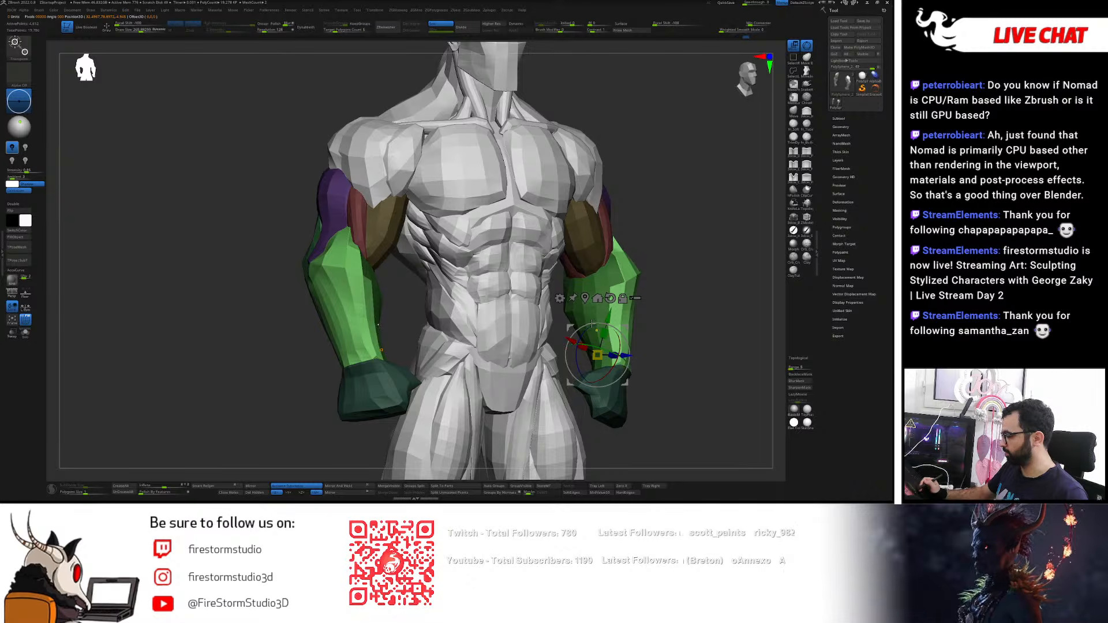
{"action": "key", "text": "q"}
{"action": "key", "text": "s"}
{"action": "left_click_drag", "start_coordinate": [576, 329], "coordinate": [580, 329]}
{"action": "right_click_drag", "start_coordinate": [572, 284], "coordinate": [580, 345]}
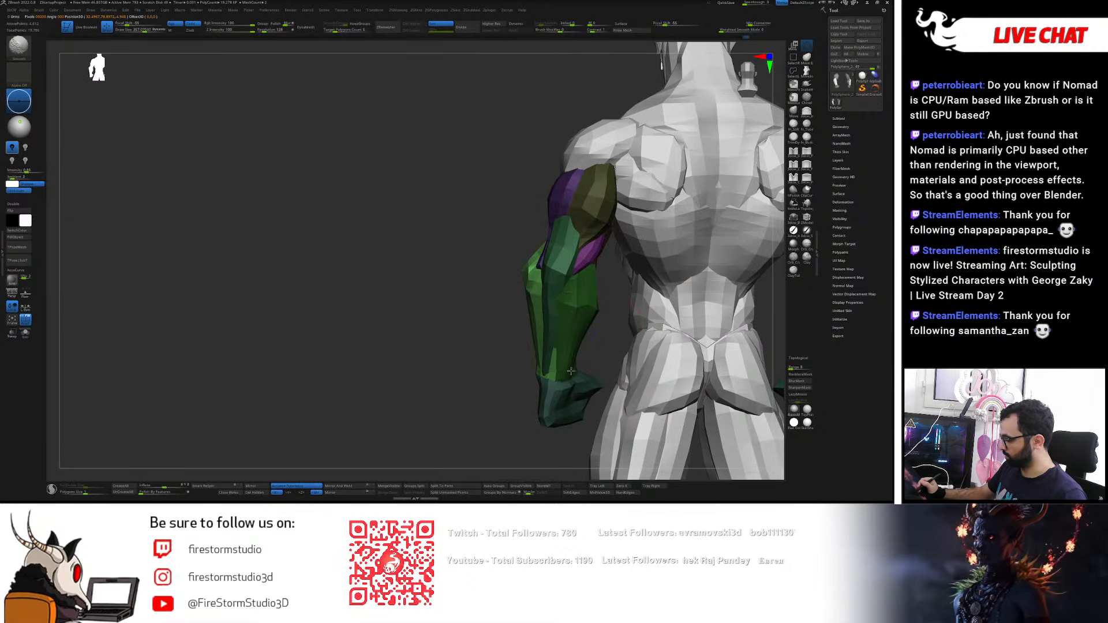
- Isolate the forearm muscle pieces from behind to check their shape, and restore the whole arm's visibility
{"action": "left_click", "coordinate": [529, 296], "text": "ctrl+shift"}
{"action": "left_click", "coordinate": [584, 317], "text": "ctrl+shift"}
{"action": "left_click", "coordinate": [529, 296], "text": "ctrl+shift"}
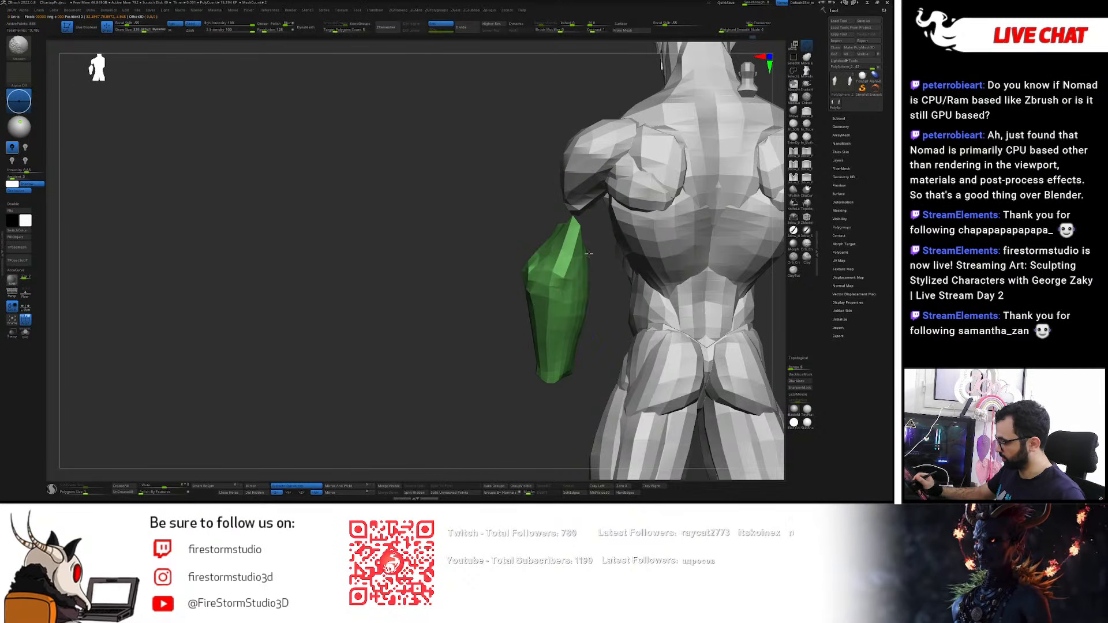
{"action": "left_click", "coordinate": [599, 317], "text": "ctrl+shift"}
{"action": "right_click_drag", "start_coordinate": [598, 316], "coordinate": [637, 313]}
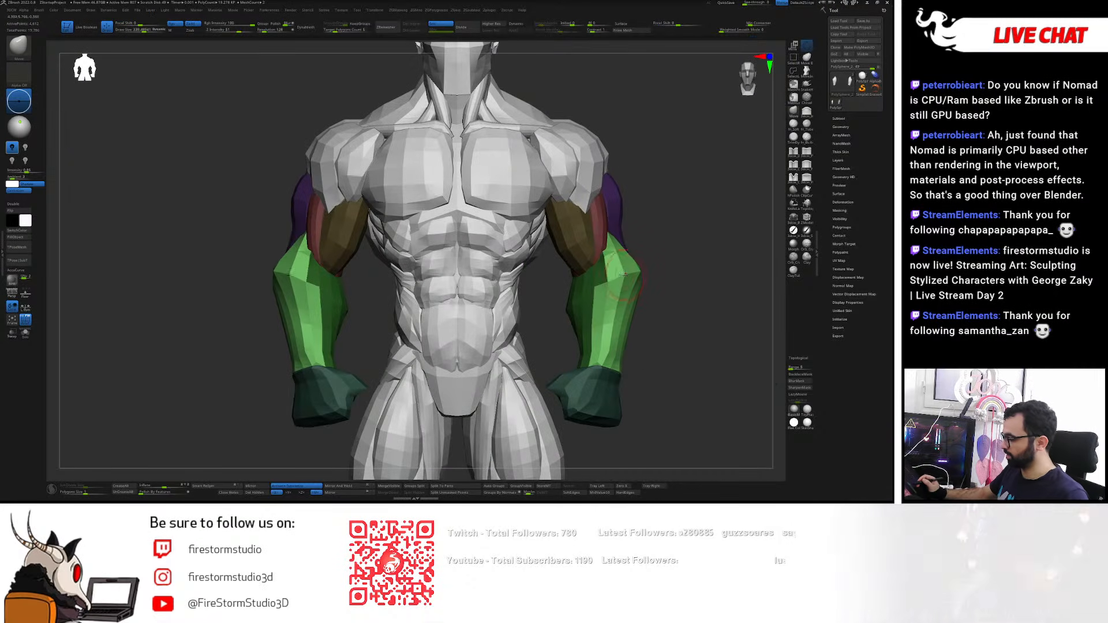
- Mask and isolate the inner forearm muscle, smooth its upper and outer surface, and restore the whole arm's visibility
{"action": "key", "text": "w"}
{"action": "left_click", "coordinate": [585, 306], "text": "ctrl"}
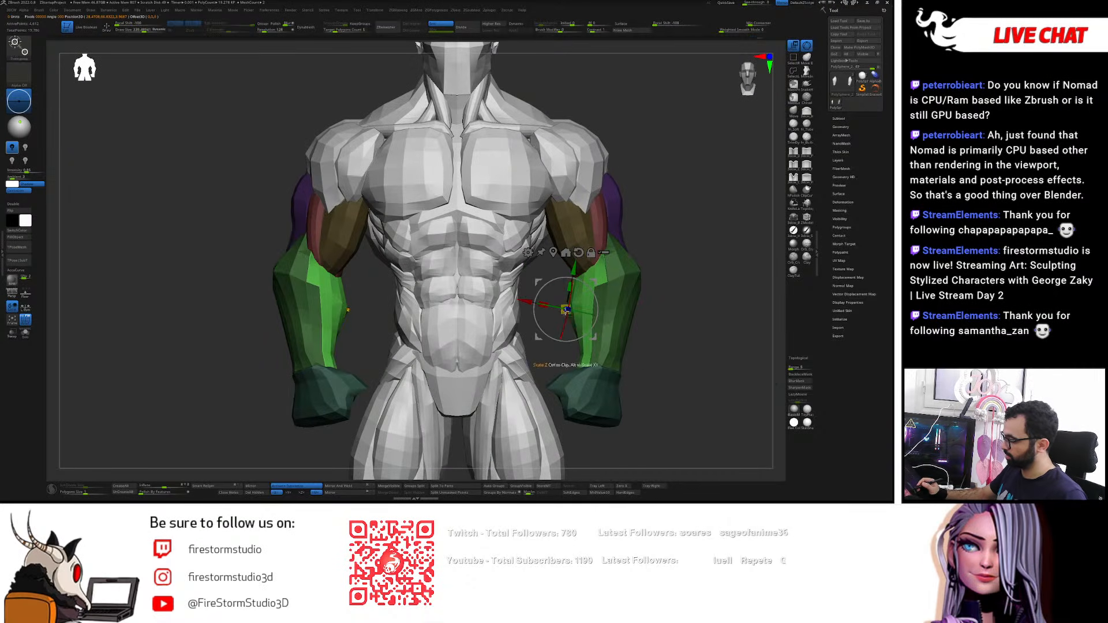
{"action": "key", "text": "q"}
{"action": "left_click", "coordinate": [583, 306], "text": "ctrl+shift"}
{"action": "right_click_drag", "start_coordinate": [663, 286], "coordinate": [631, 301]}
{"action": "mouse_move", "coordinate": [627, 279]}
{"action": "left_mouse_down", "text": "shift"}
{"action": "mouse_move", "coordinate": [604, 236]}
{"action": "mouse_move", "coordinate": [628, 283]}
{"action": "mouse_move", "coordinate": [613, 332]}
{"action": "mouse_move", "coordinate": [660, 319]}
{"action": "left_mouse_up", "text": "shift"}
{"action": "left_click_drag", "start_coordinate": [589, 255], "coordinate": [610, 284], "text": "shift"}
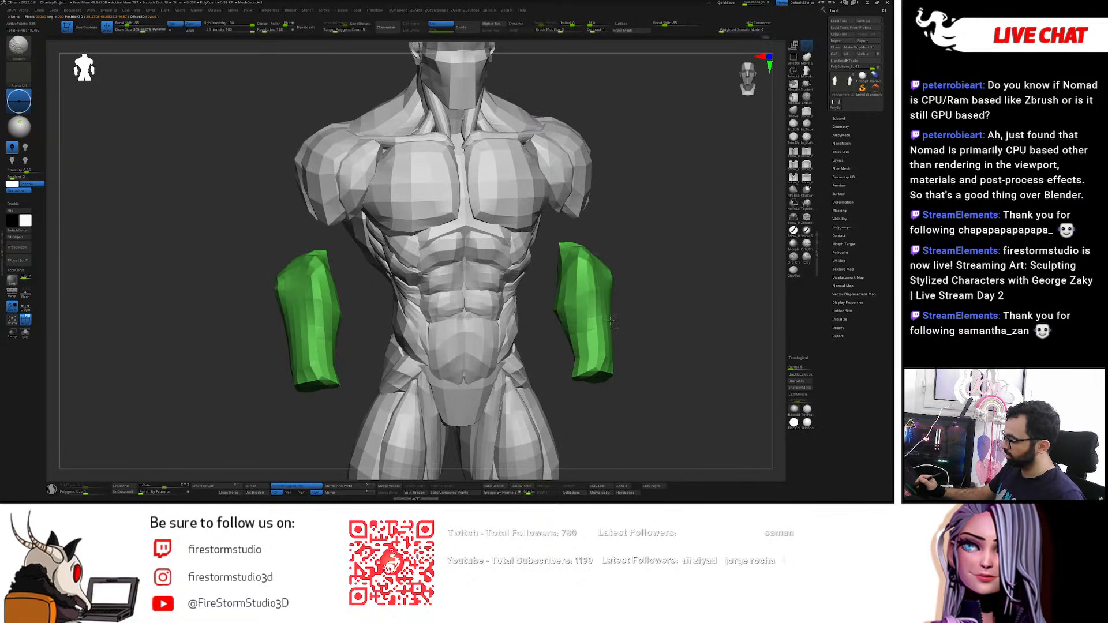
{"action": "left_click_drag", "start_coordinate": [656, 327], "coordinate": [635, 329]}
{"action": "left_click", "coordinate": [677, 286], "text": "ctrl+shift"}
- Reshape the inner forearm muscle's contour where it meets the outer forearm muscle below the elbow crease
{"action": "left_click_drag", "start_coordinate": [678, 286], "coordinate": [710, 280]}
{"action": "left_click_drag", "start_coordinate": [578, 290], "coordinate": [585, 290]}
{"action": "left_click_drag", "start_coordinate": [641, 306], "coordinate": [689, 307]}
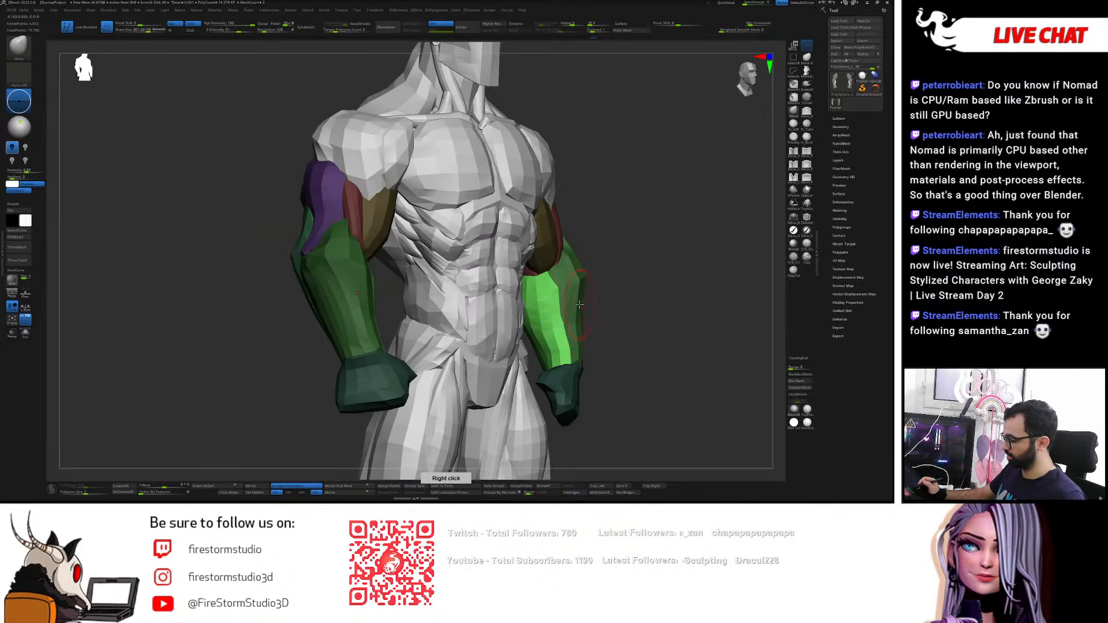
{"action": "mouse_move", "coordinate": [582, 300]}
{"action": "left_mouse_down"}
{"action": "mouse_move", "coordinate": [563, 296]}
{"action": "mouse_move", "coordinate": [561, 311]}
{"action": "left_mouse_up"}
{"action": "left_click_drag", "start_coordinate": [626, 321], "coordinate": [584, 323]}
{"action": "key", "text": "]"}
{"action": "mouse_move", "coordinate": [571, 335]}
{"action": "right_mouse_down"}
{"action": "mouse_move", "coordinate": [600, 396]}
{"action": "mouse_move", "coordinate": [594, 368]}
{"action": "mouse_move", "coordinate": [574, 372]}
{"action": "mouse_move", "coordinate": [561, 343]}
{"action": "mouse_move", "coordinate": [571, 331]}
{"action": "mouse_move", "coordinate": [542, 339]}
{"action": "mouse_move", "coordinate": [557, 342]}
{"action": "right_mouse_up"}
- Switch the mask between the inner and outer forearm muscles, leaving the front and outer forearm pieces editable
{"action": "key", "text": "w"}
{"action": "left_click", "coordinate": [493, 349], "text": "ctrl"}
{"action": "key", "text": "q"}
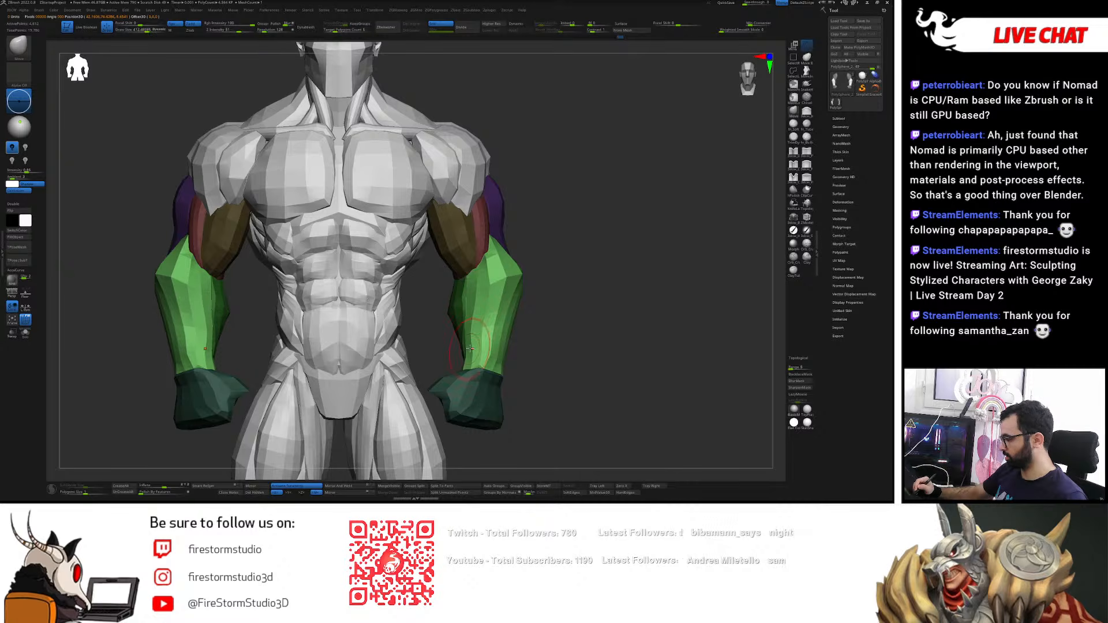
{"action": "mouse_move", "coordinate": [489, 299]}
{"action": "right_mouse_down"}
{"action": "mouse_move", "coordinate": [537, 289]}
{"action": "mouse_move", "coordinate": [506, 231]}
{"action": "mouse_move", "coordinate": [544, 258]}
{"action": "right_mouse_up"}
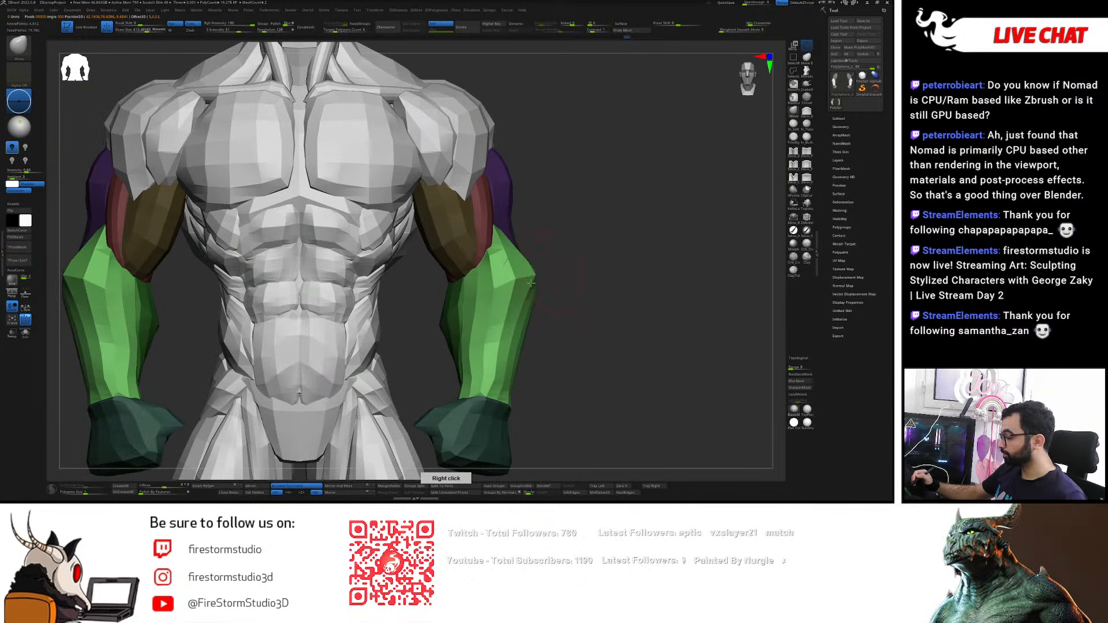
{"action": "key", "text": "w"}
{"action": "right_click_drag", "start_coordinate": [612, 275], "coordinate": [566, 295]}
{"action": "left_click_drag", "start_coordinate": [535, 345], "coordinate": [533, 344]}
{"action": "right_click_drag", "start_coordinate": [568, 300], "coordinate": [625, 279], "text": "shift"}
{"action": "left_click", "coordinate": [662, 270], "text": "ctrl"}
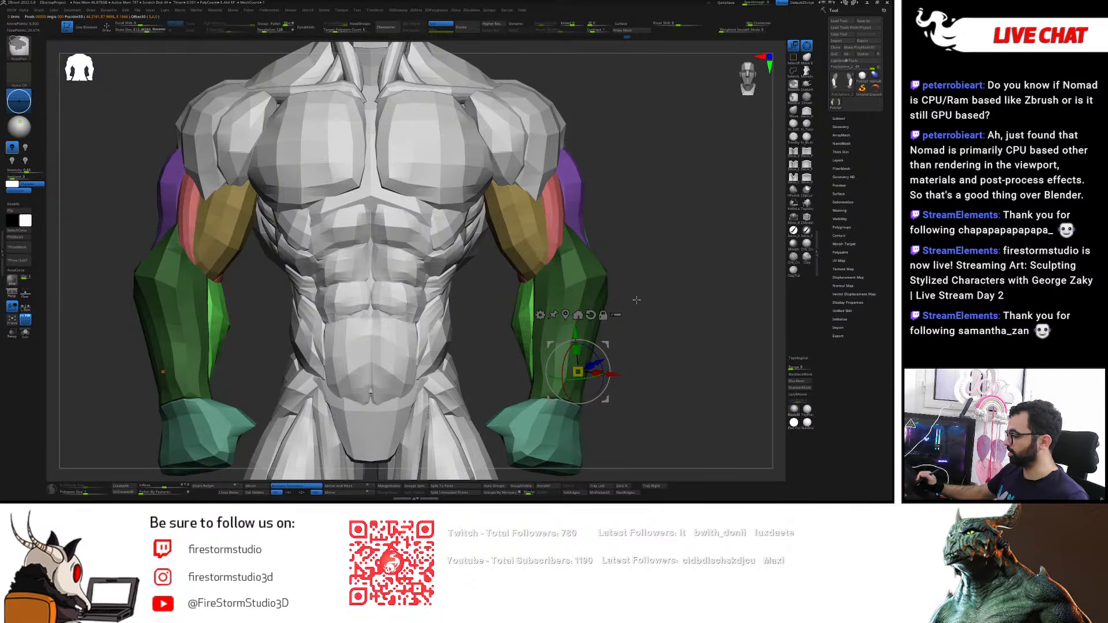
{"action": "left_click_drag", "start_coordinate": [615, 307], "coordinate": [629, 318], "text": "ctrl"}
{"action": "left_click", "coordinate": [583, 276], "text": "ctrl"}
{"action": "key", "text": "q"}
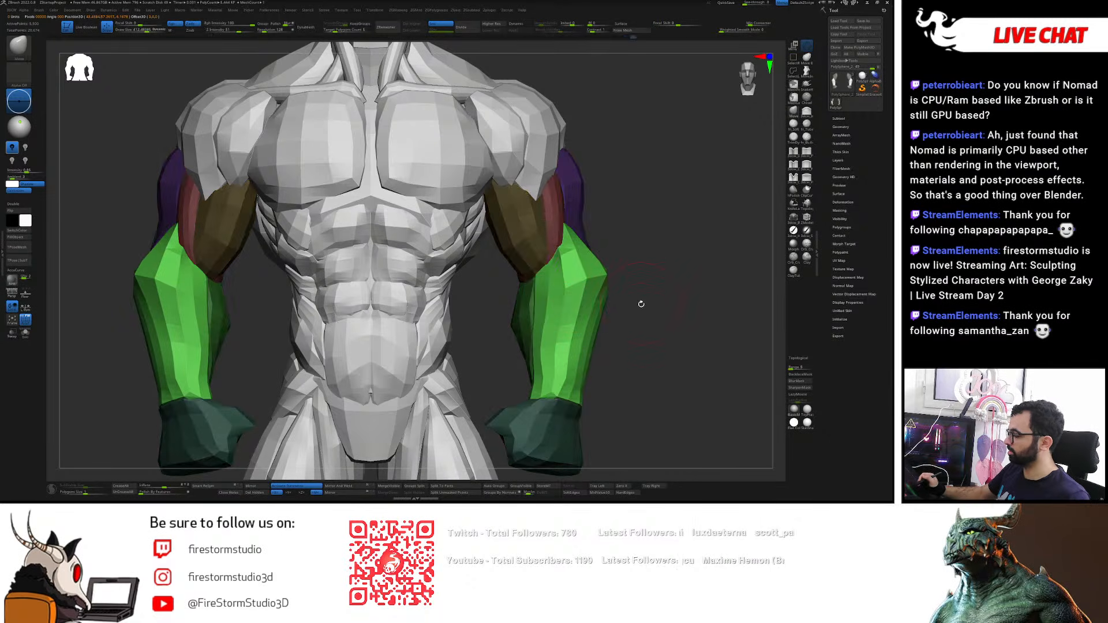
- Undo the stray stroke and smooth the outer forearm contour just below the elbow
{"action": "right_click_drag", "start_coordinate": [641, 302], "coordinate": [626, 307]}
{"action": "key", "text": "s"}
{"action": "left_click_drag", "start_coordinate": [626, 307], "coordinate": [644, 303]}
{"action": "key", "text": "ctrl+z"}
{"action": "key", "text": "s"}
{"action": "mouse_move", "coordinate": [646, 264]}
{"action": "left_mouse_down", "text": "shift"}
{"action": "mouse_move", "coordinate": [600, 369]}
{"action": "mouse_move", "coordinate": [612, 308]}
{"action": "left_mouse_up", "text": "shift"}
{"action": "right_click_drag", "start_coordinate": [612, 308], "coordinate": [553, 394]}
{"action": "mouse_move", "coordinate": [541, 352]}
{"action": "right_mouse_down"}
{"action": "mouse_move", "coordinate": [542, 383]}
{"action": "mouse_move", "coordinate": [541, 349]}
{"action": "right_mouse_up"}
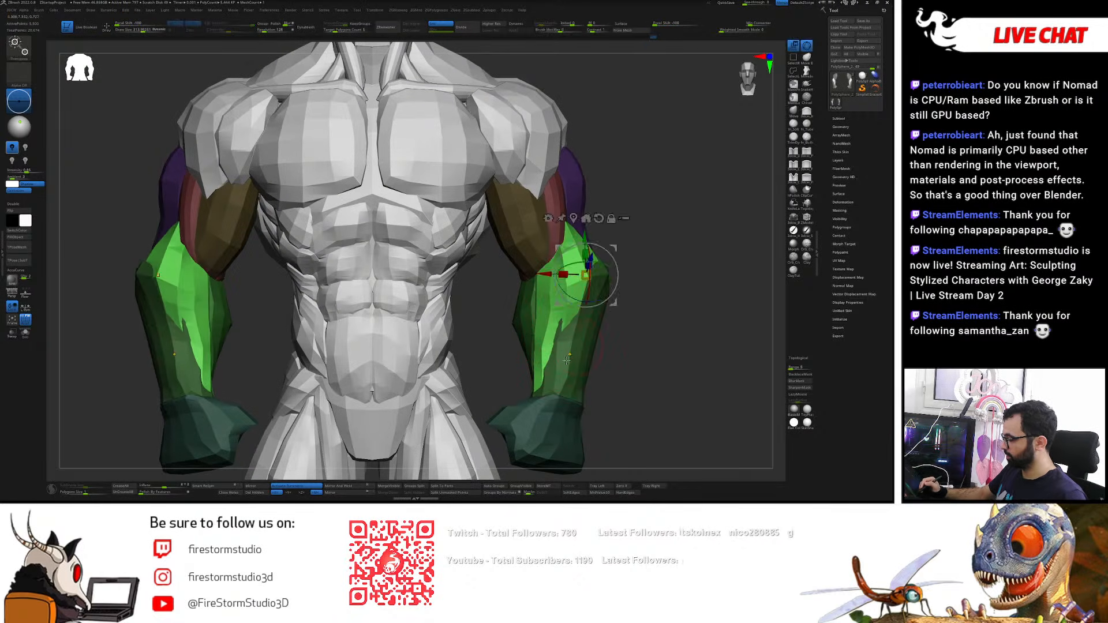
- Mask everything except the outer forearm muscle and reshape its upper edge beside the elbow and triceps tendon
{"action": "left_click", "coordinate": [622, 288], "text": "ctrl"}
{"action": "left_click_drag", "start_coordinate": [551, 330], "coordinate": [543, 336], "text": "ctrl"}
{"action": "mouse_move", "coordinate": [567, 254]}
{"action": "right_mouse_down"}
{"action": "mouse_move", "coordinate": [605, 245]}
{"action": "mouse_move", "coordinate": [624, 284]}
{"action": "right_mouse_up"}
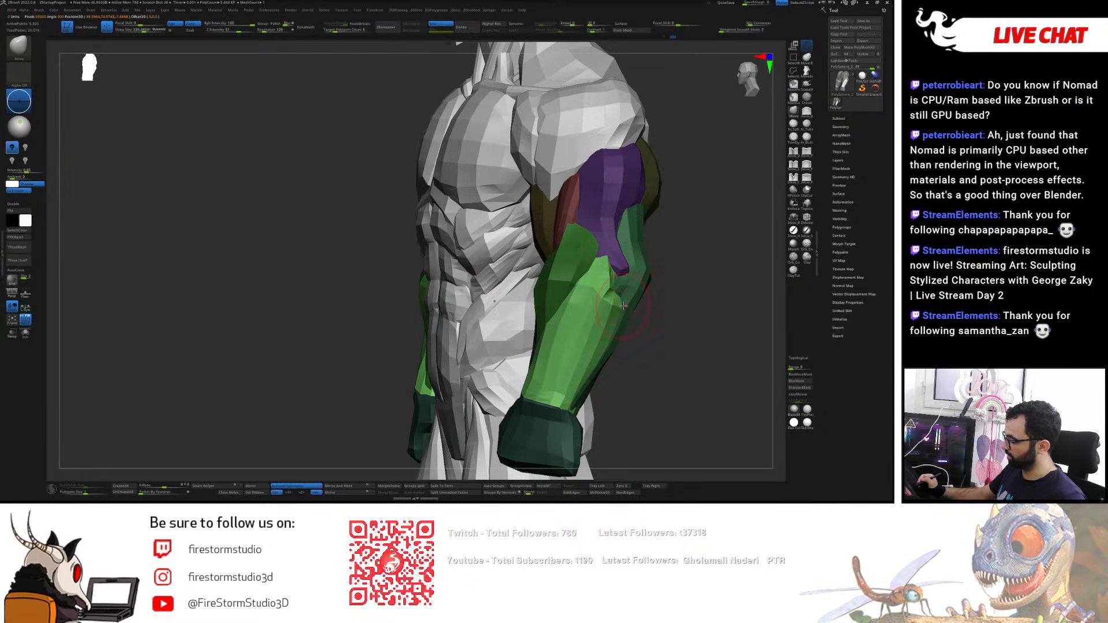
{"action": "mouse_move", "coordinate": [620, 318]}
{"action": "right_mouse_down"}
{"action": "mouse_move", "coordinate": [619, 264]}
{"action": "mouse_move", "coordinate": [615, 286]}
{"action": "right_mouse_up"}
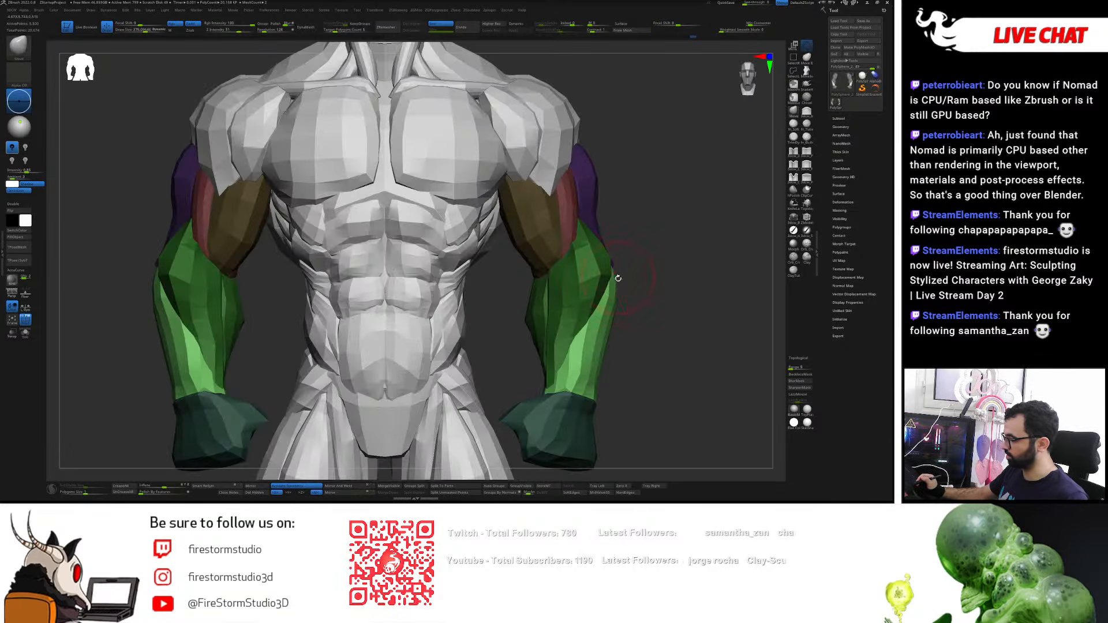
- Mask everything except the front forearm muscle reaching up beside the biceps, isolate it and smooth its upper surface
{"action": "key", "text": "w"}
{"action": "left_click", "coordinate": [597, 279], "text": "ctrl"}
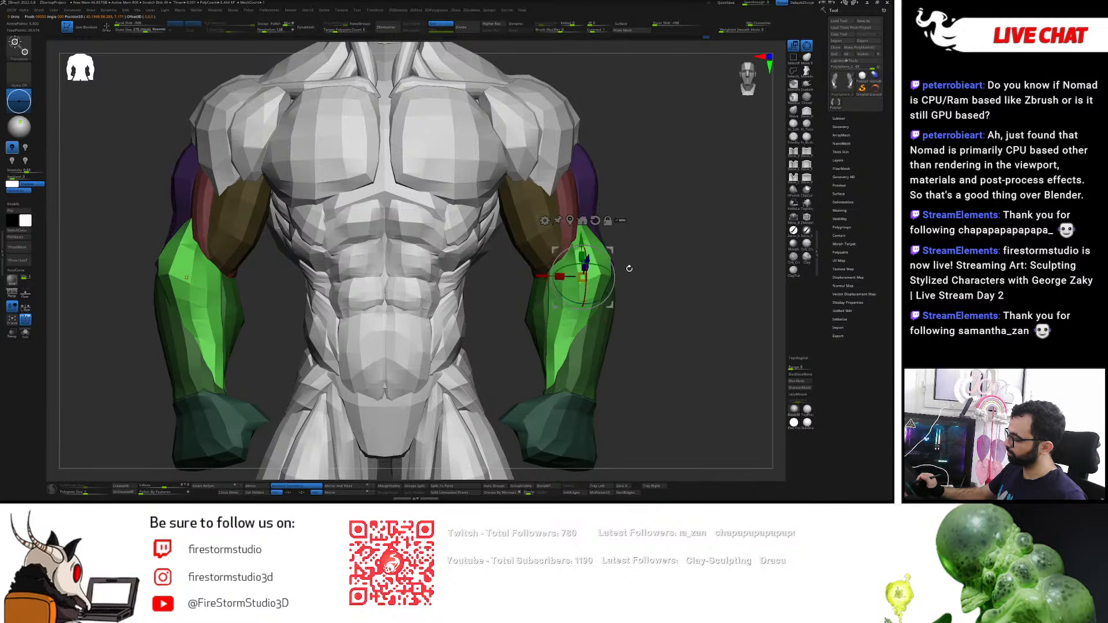
{"action": "key", "text": "q"}
{"action": "right_click_drag", "start_coordinate": [656, 260], "coordinate": [645, 201]}
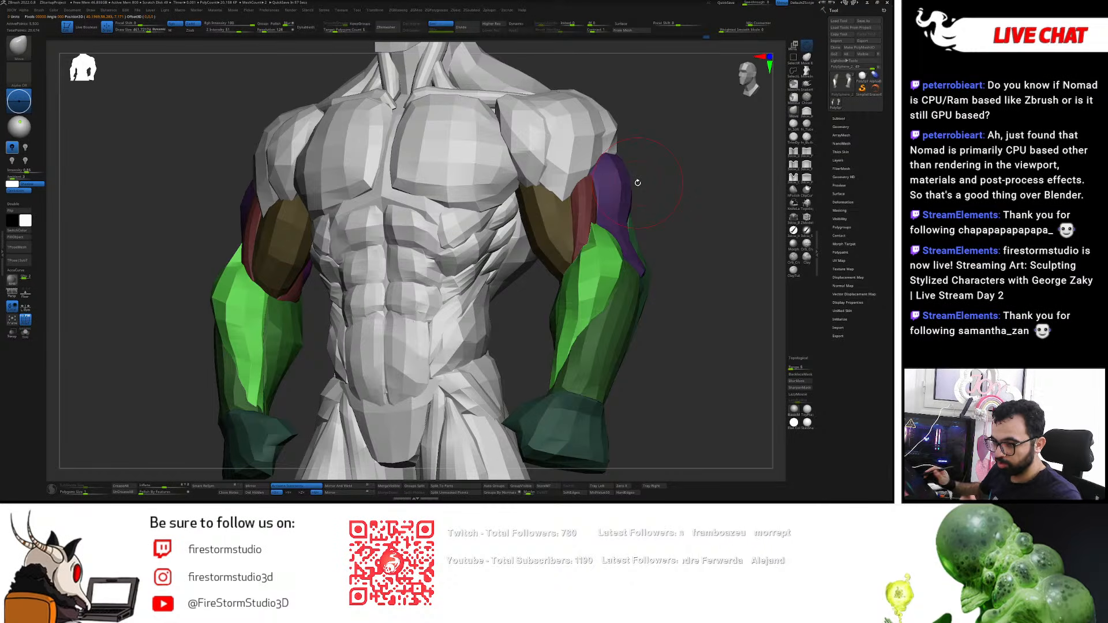
{"action": "mouse_move", "coordinate": [638, 183]}
{"action": "right_mouse_down"}
{"action": "mouse_move", "coordinate": [633, 244]}
{"action": "mouse_move", "coordinate": [652, 236]}
{"action": "right_mouse_up"}
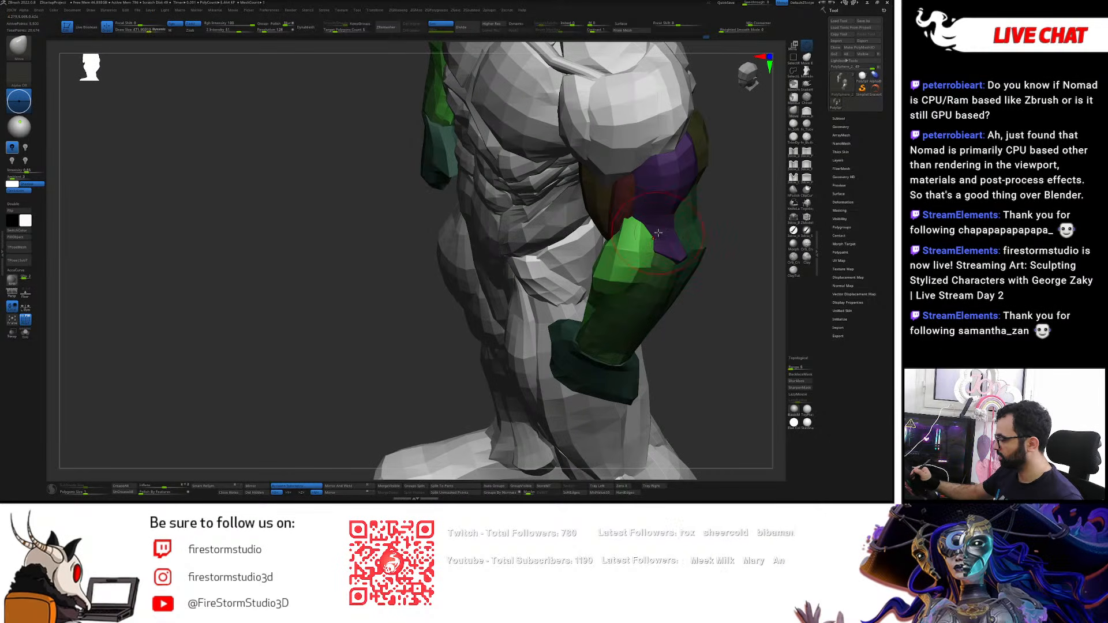
{"action": "right_click_drag", "start_coordinate": [670, 228], "coordinate": [690, 220]}
{"action": "left_click_drag", "start_coordinate": [689, 218], "coordinate": [684, 223], "text": "shift"}
{"action": "key", "text": "s"}
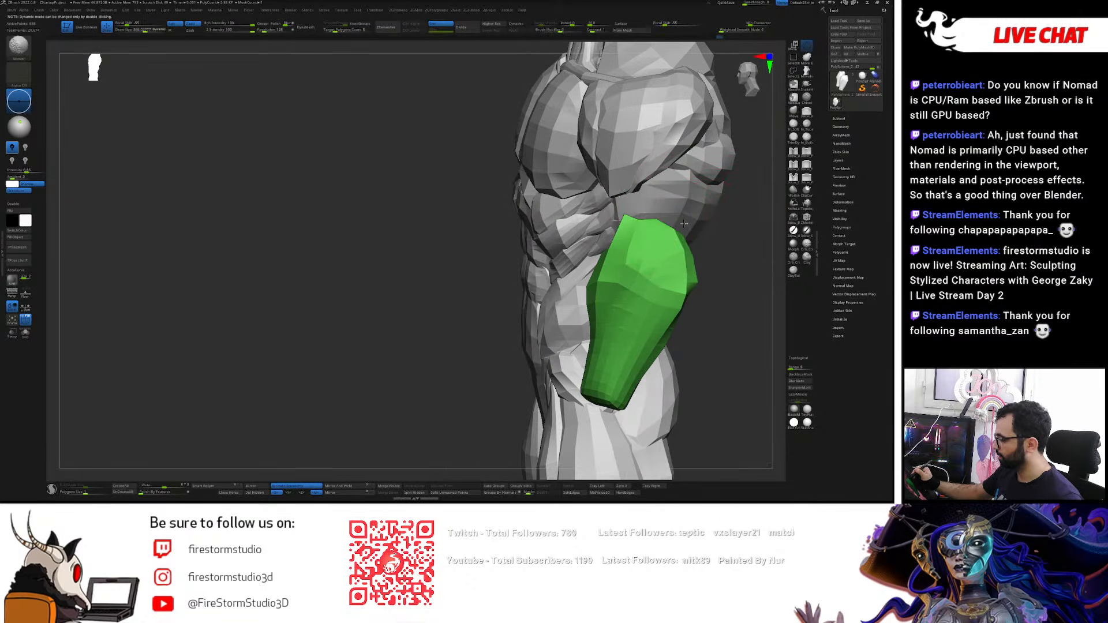
{"action": "right_click_drag", "start_coordinate": [685, 277], "coordinate": [745, 287]}
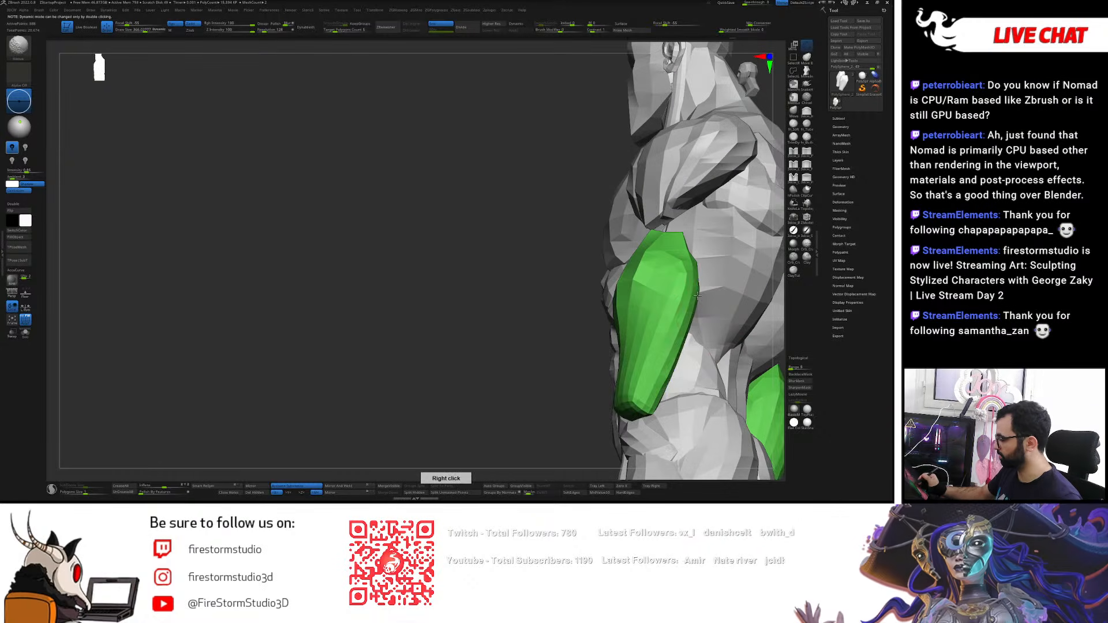
{"action": "left_click", "coordinate": [543, 402], "text": "ctrl+shift"}
{"action": "mouse_move", "coordinate": [543, 402]}
{"action": "right_mouse_down"}
{"action": "mouse_move", "coordinate": [603, 392]}
{"action": "mouse_move", "coordinate": [551, 388]}
{"action": "right_mouse_up"}
{"action": "left_click", "coordinate": [641, 280], "text": "ctrl+shift"}
{"action": "right_click_drag", "start_coordinate": [641, 289], "coordinate": [669, 297]}
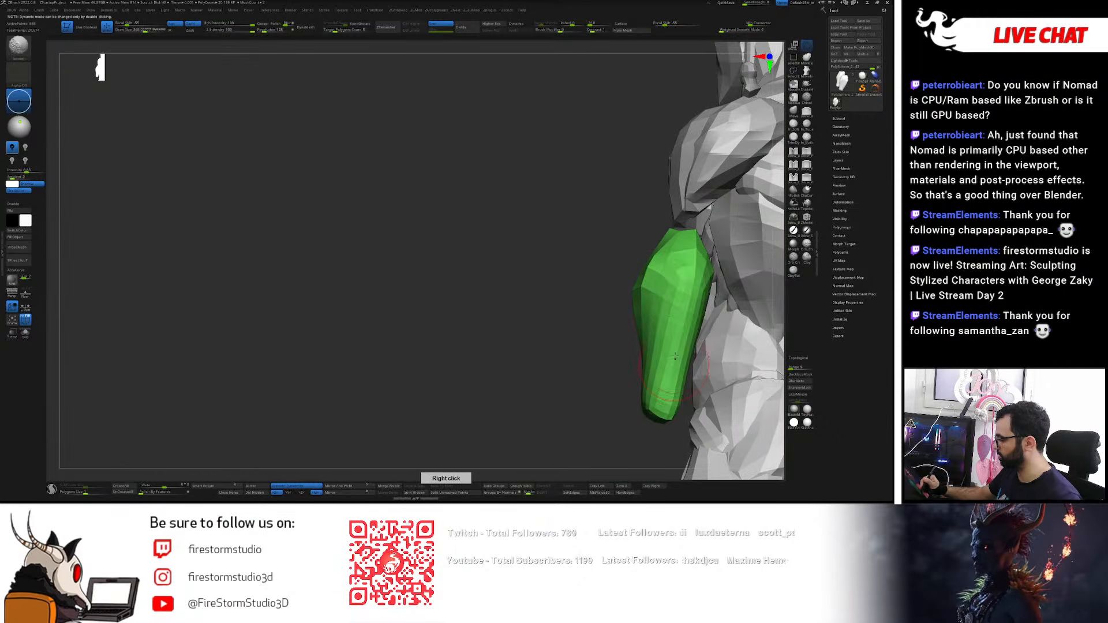
- Reshape the isolated front forearm muscle's tapered silhouette with the Move brush
{"action": "key", "text": "b"}
{"action": "key", "text": "m"}
{"action": "key", "text": "v"}
{"action": "right_click_drag", "start_coordinate": [679, 337], "coordinate": [658, 264]}
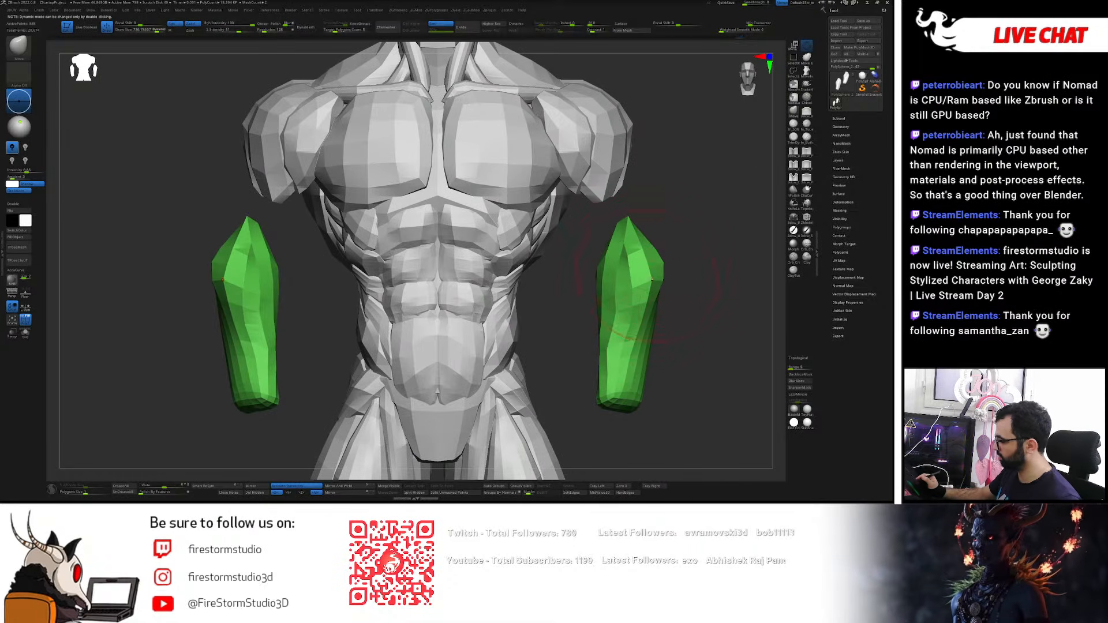
{"action": "mouse_move", "coordinate": [647, 345]}
{"action": "left_mouse_down"}
{"action": "mouse_move", "coordinate": [653, 305]}
{"action": "mouse_move", "coordinate": [634, 341]}
{"action": "mouse_move", "coordinate": [663, 305]}
{"action": "left_mouse_up"}
{"action": "mouse_move", "coordinate": [663, 305]}
{"action": "right_mouse_down"}
{"action": "mouse_move", "coordinate": [687, 314]}
{"action": "mouse_move", "coordinate": [688, 332]}
{"action": "mouse_move", "coordinate": [669, 271]}
{"action": "mouse_move", "coordinate": [723, 265]}
{"action": "right_mouse_up"}
{"action": "key", "text": "b"}
{"action": "key", "text": "z"}
{"action": "key", "text": "m"}
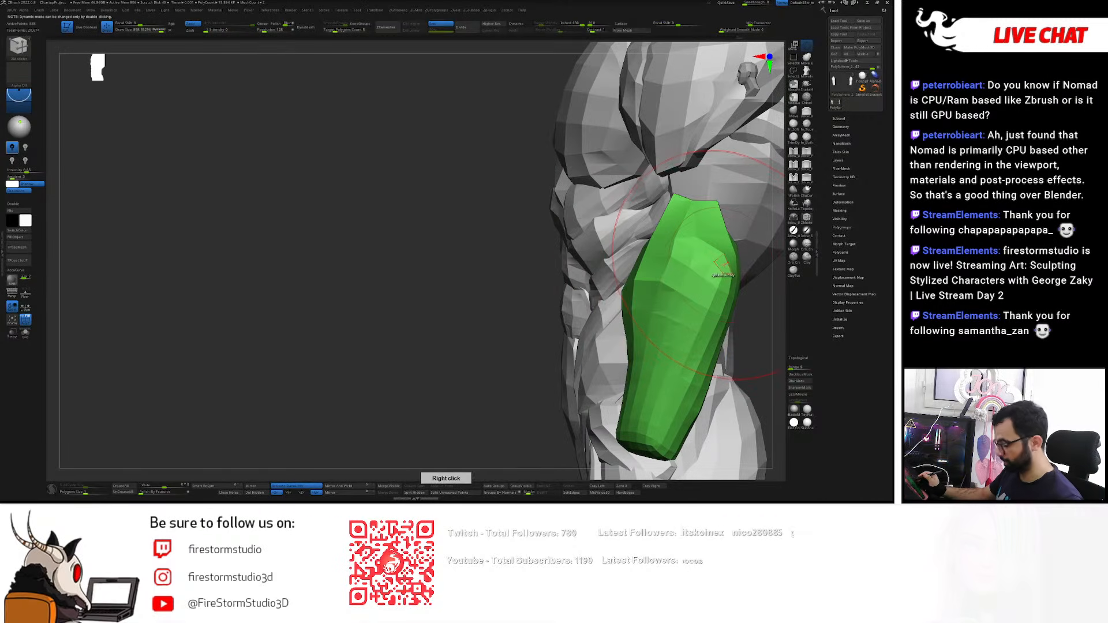
{"action": "mouse_move", "coordinate": [715, 255]}
{"action": "left_mouse_down"}
{"action": "mouse_move", "coordinate": [730, 247]}
{"action": "mouse_move", "coordinate": [705, 250]}
{"action": "mouse_move", "coordinate": [717, 250]}
{"action": "left_mouse_up"}
{"action": "key", "text": "ctrl+z"}
{"action": "key", "text": "s"}
{"action": "key", "text": "s"}
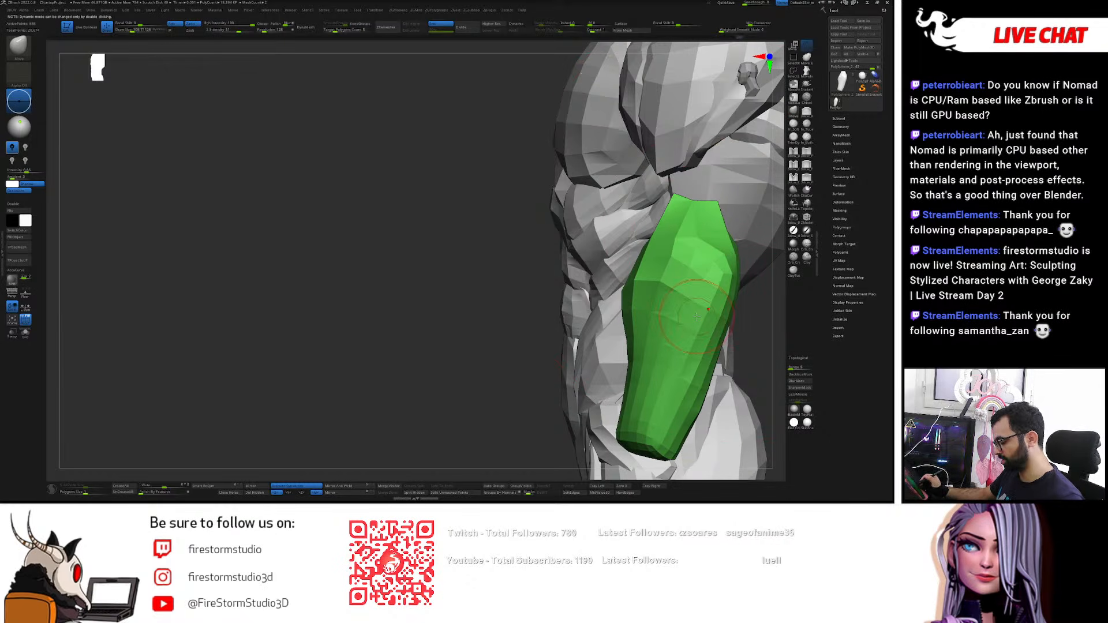
- Choose another sculpting brush and push the isolated front forearm muscle's upper bulge and tip into shape
{"action": "key", "text": "b"}
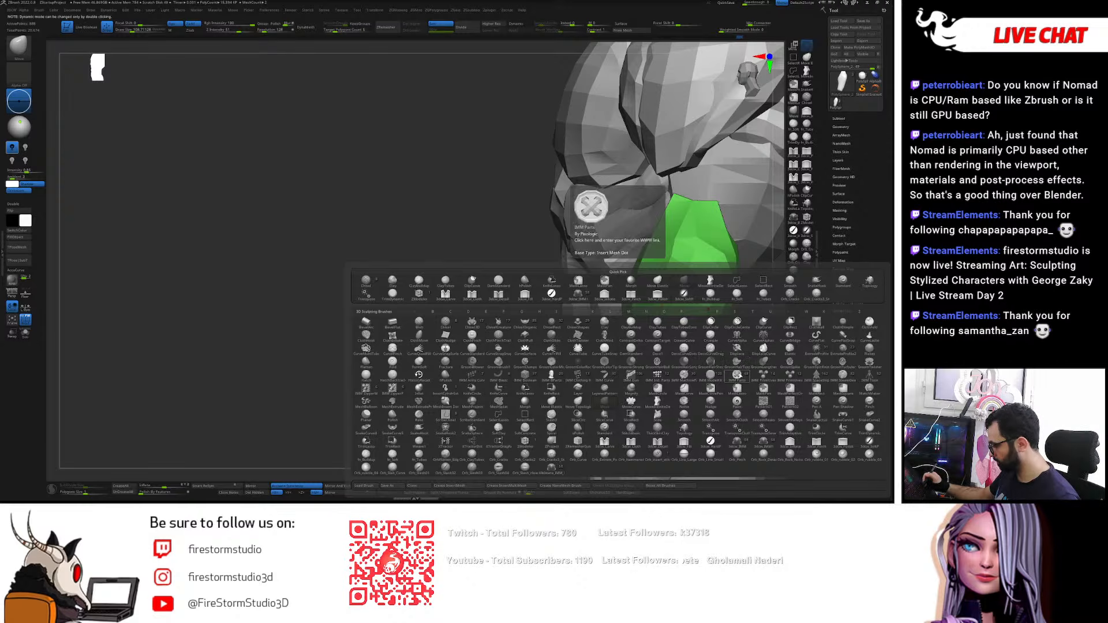
{"action": "key", "text": "s"}
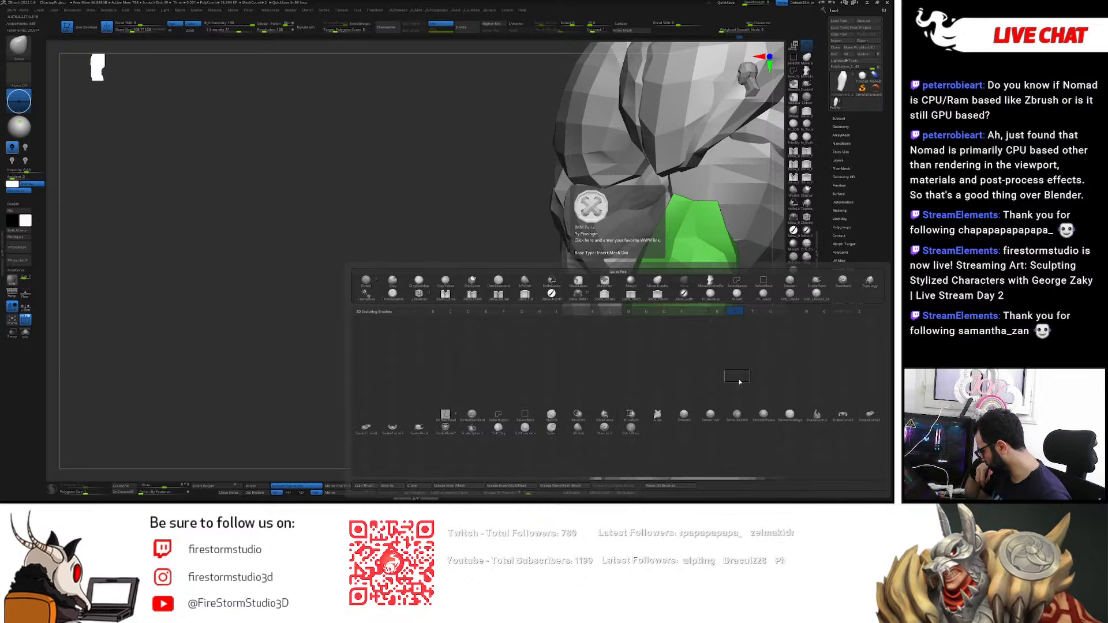
{"action": "left_click", "coordinate": [657, 416]}
{"action": "mouse_move", "coordinate": [719, 286]}
{"action": "left_mouse_down"}
{"action": "mouse_move", "coordinate": [705, 245]}
{"action": "mouse_move", "coordinate": [659, 247]}
{"action": "mouse_move", "coordinate": [688, 261]}
{"action": "left_mouse_up"}
{"action": "mouse_move", "coordinate": [687, 256]}
{"action": "right_mouse_down"}
{"action": "mouse_move", "coordinate": [729, 234]}
{"action": "mouse_move", "coordinate": [729, 218]}
{"action": "right_mouse_up"}
{"action": "mouse_move", "coordinate": [681, 238]}
{"action": "left_mouse_down"}
{"action": "mouse_move", "coordinate": [676, 192]}
{"action": "mouse_move", "coordinate": [661, 186]}
{"action": "left_mouse_up"}
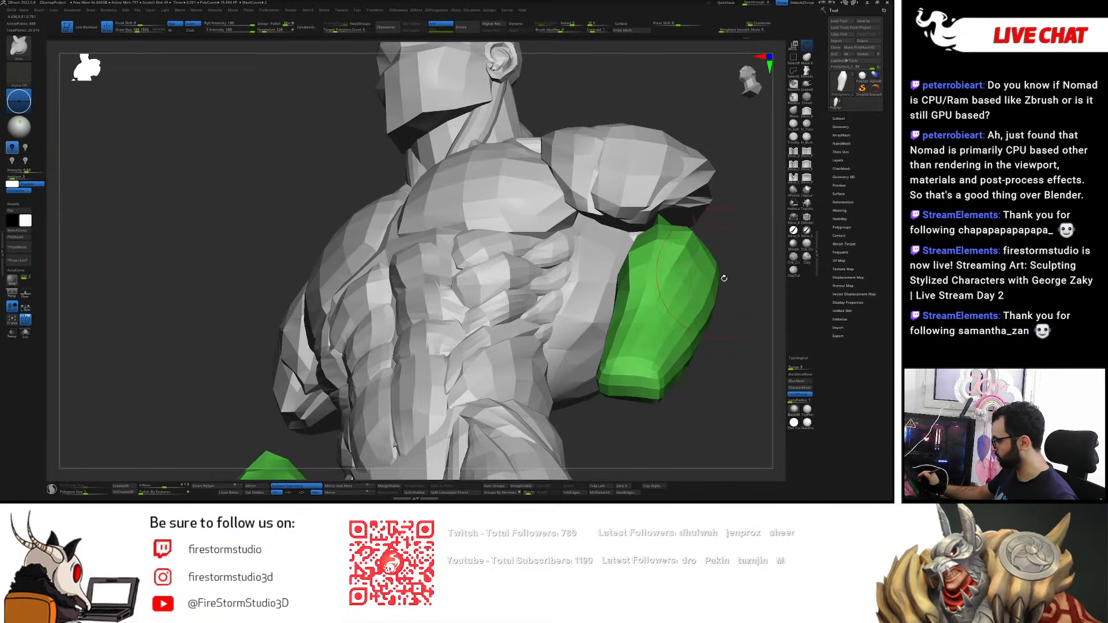
{"action": "right_click_drag", "start_coordinate": [757, 314], "coordinate": [739, 311]}
{"action": "right_click", "coordinate": [739, 323]}
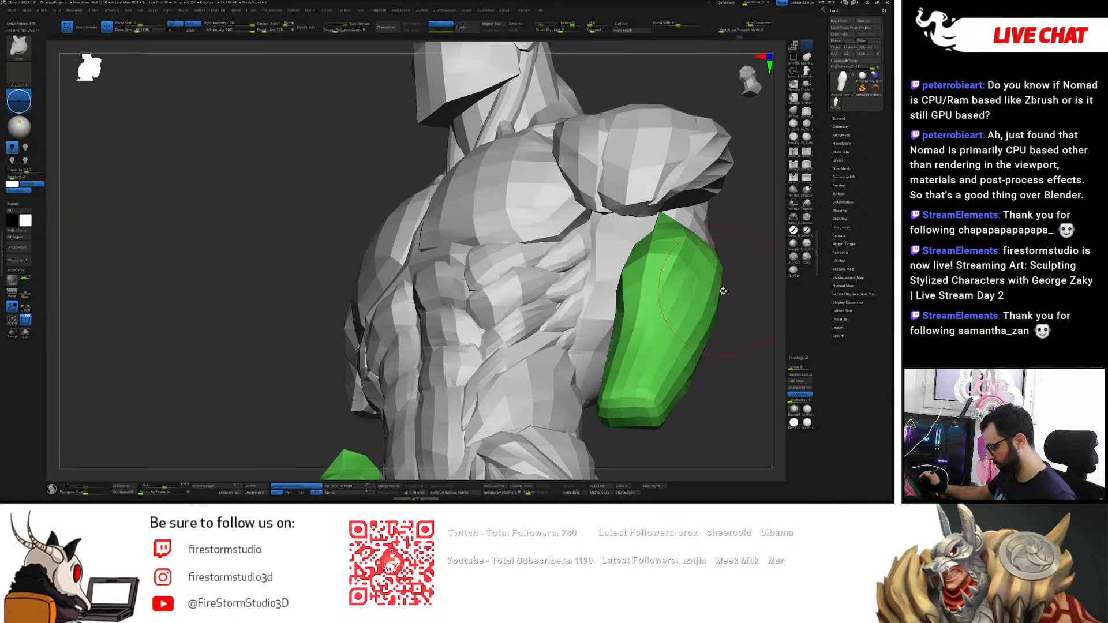
- Restore the whole arm's visibility, select the ZModeler brush and turn on the polyframe to expose the forearm topology
{"action": "key", "text": "b"}
{"action": "key", "text": "s"}
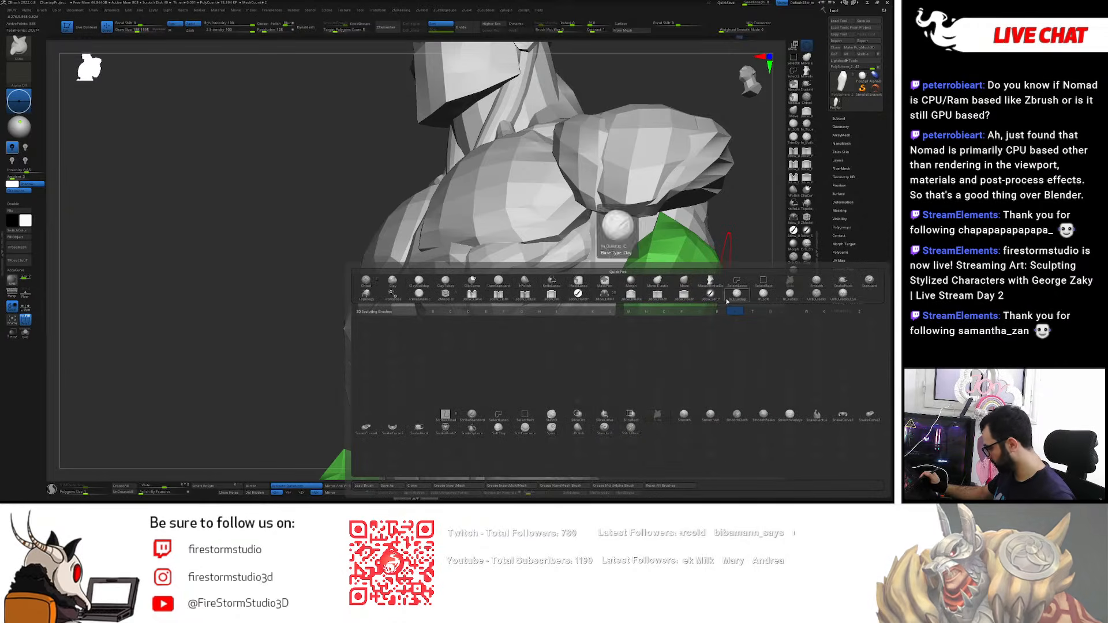
{"action": "left_click", "coordinate": [822, 419]}
{"action": "mouse_move", "coordinate": [713, 285]}
{"action": "right_mouse_down"}
{"action": "mouse_move", "coordinate": [727, 321]}
{"action": "mouse_move", "coordinate": [681, 321]}
{"action": "mouse_move", "coordinate": [694, 309]}
{"action": "right_mouse_up"}
{"action": "left_click", "coordinate": [728, 320], "text": "ctrl+shift"}
{"action": "key", "text": "b"}
{"action": "key", "text": "z"}
{"action": "key", "text": "m"}
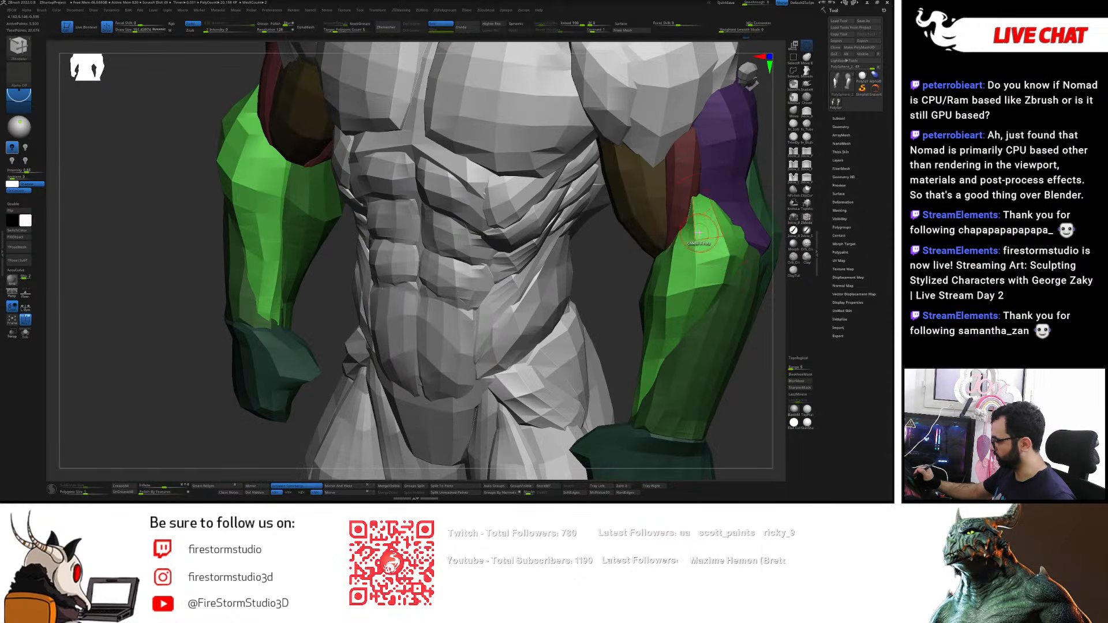
{"action": "key", "text": "shift+f"}
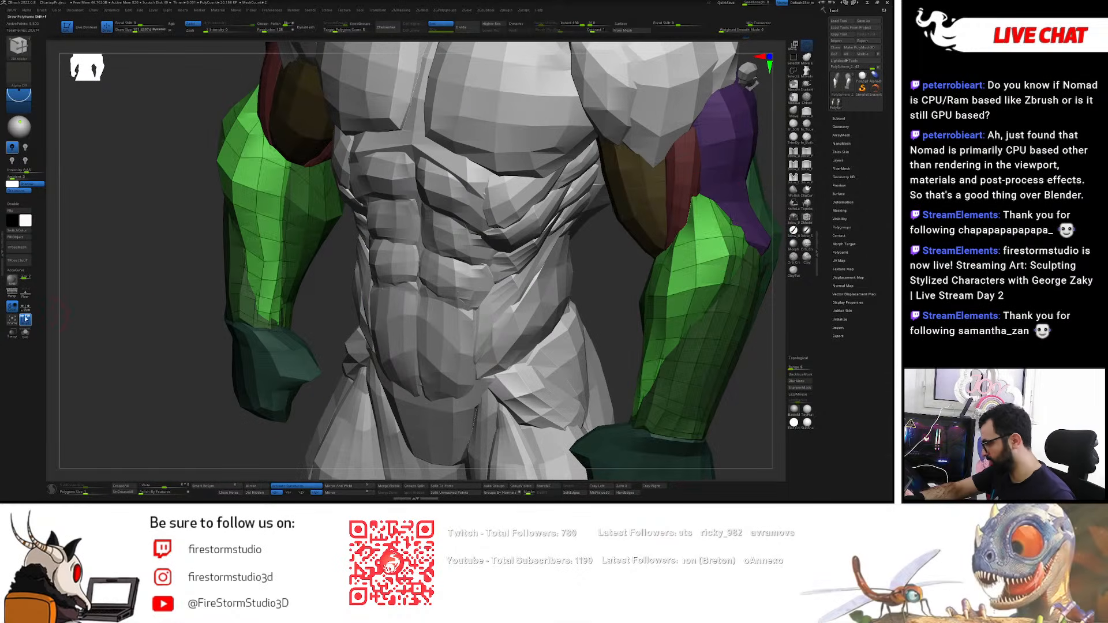
{"action": "right_click_drag", "start_coordinate": [711, 218], "coordinate": [763, 269]}
- Undo the last edits around the front forearm muscle's outer edge near the elbow
{"action": "left_click", "coordinate": [730, 266]}
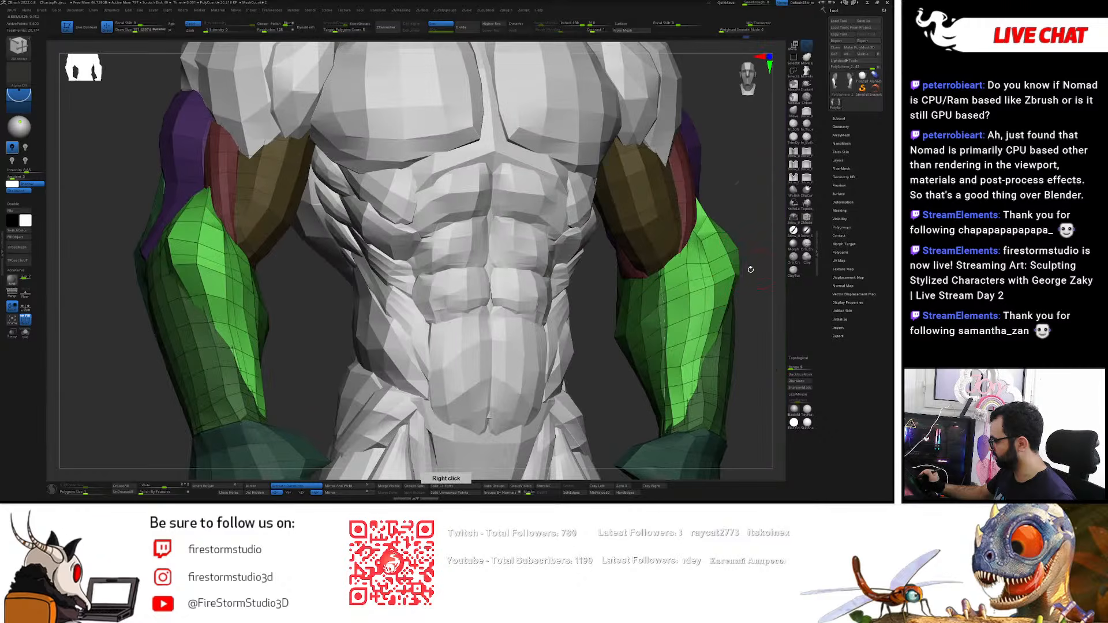
{"action": "key", "text": "shift"}
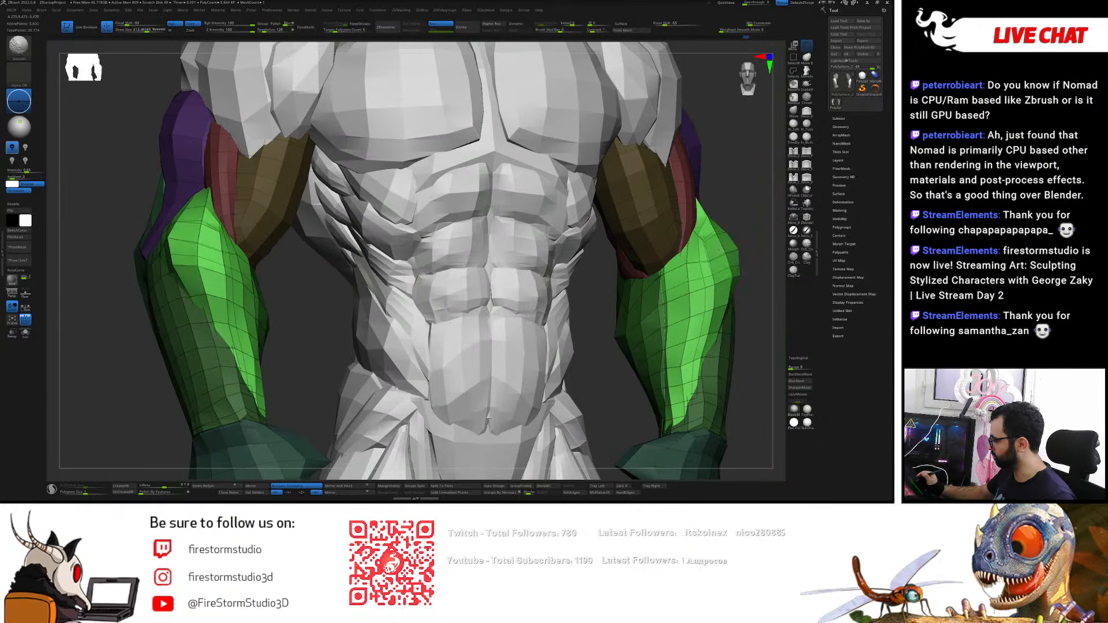
{"action": "right_click_drag", "start_coordinate": [760, 287], "coordinate": [594, 309]}
{"action": "left_click", "coordinate": [742, 283], "text": "ctrl+shift"}
{"action": "key", "text": "ctrl+z"}
{"action": "key", "text": "ctrl+z"}
{"action": "key", "text": "ctrl+z"}
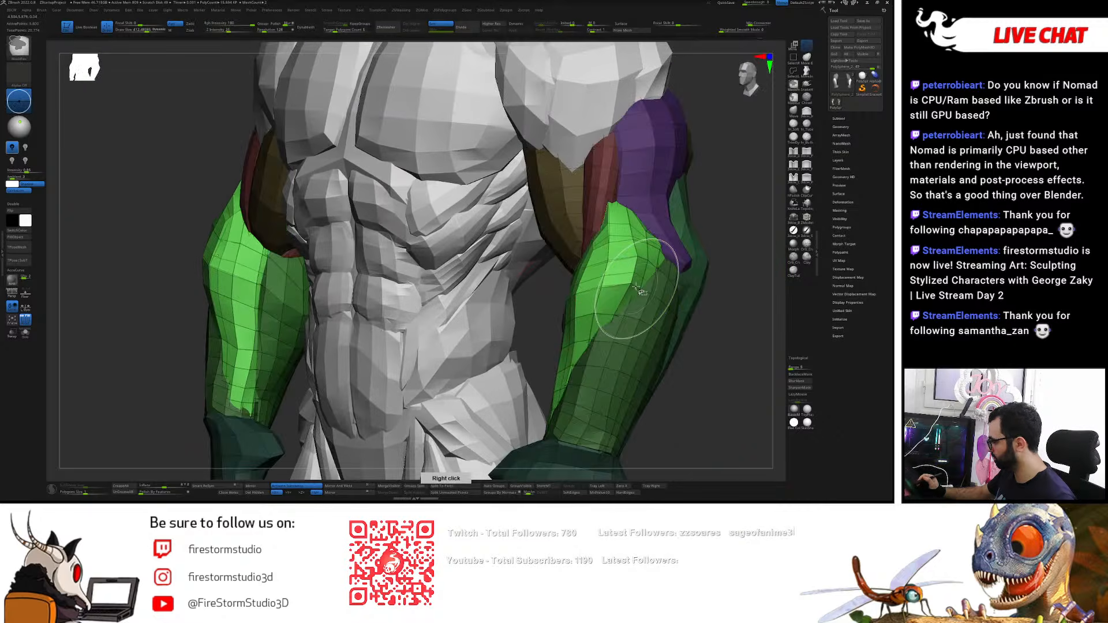
- Undo the last edits, isolate the front forearm muscles and split them into polygroups with Auto Groups
{"action": "key", "text": "ctrl+z"}
{"action": "key", "text": "ctrl+z"}
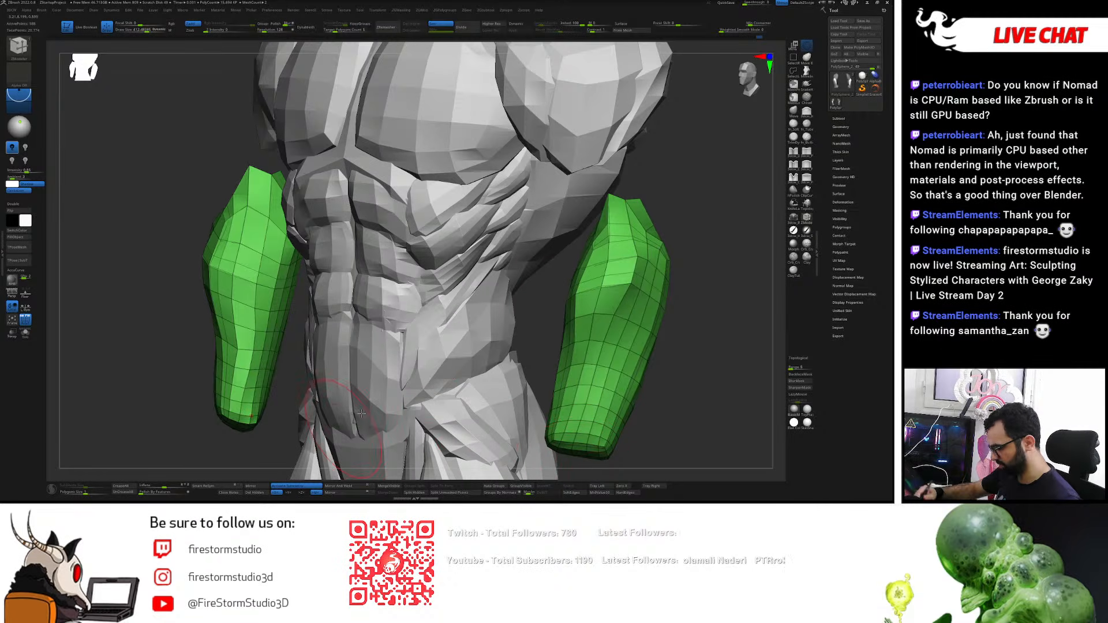
{"action": "left_click", "coordinate": [498, 486]}
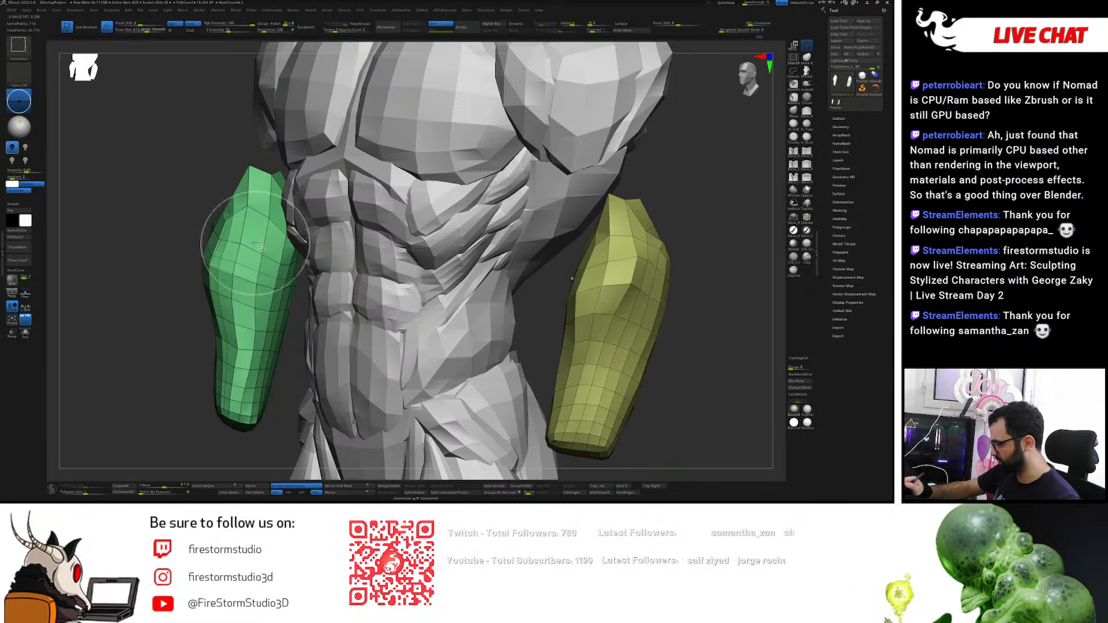
{"action": "key", "text": "ctrl+w"}
{"action": "right_click_drag", "start_coordinate": [352, 326], "coordinate": [622, 230], "text": "shift"}
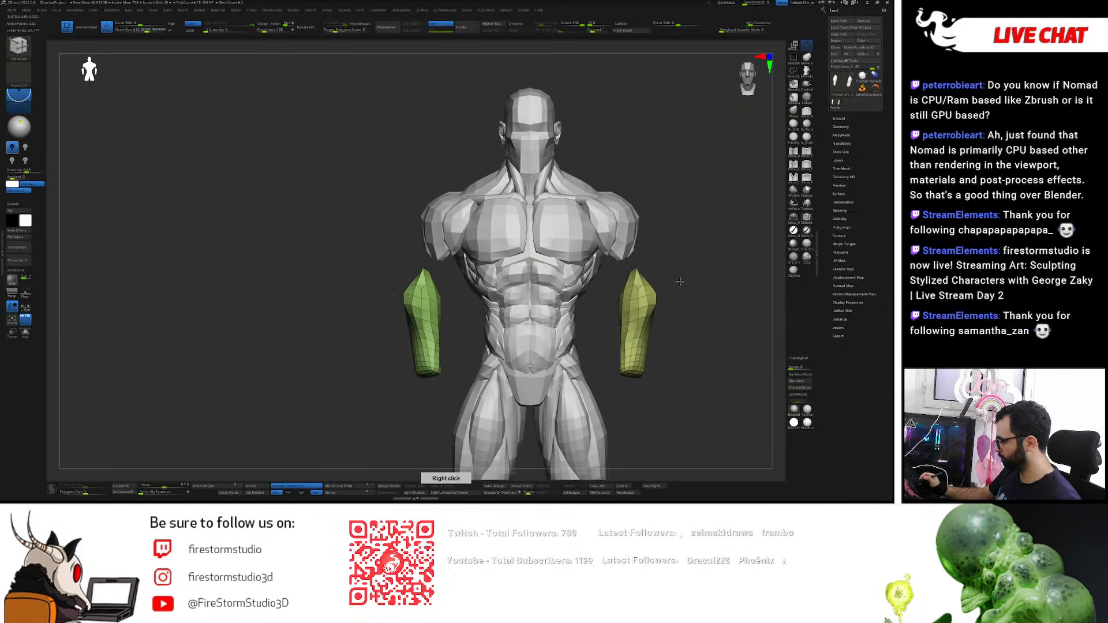
- Restore the arms' visibility and give the front forearm muscles on both sides one matching polygroup
{"action": "left_click", "coordinate": [682, 288], "text": "ctrl+shift"}
{"action": "right_click_drag", "start_coordinate": [658, 290], "coordinate": [635, 324], "text": "ctrl"}
{"action": "left_click", "coordinate": [637, 328], "text": "ctrl+shift"}
{"action": "left_click", "coordinate": [635, 330], "text": "ctrl+shift"}
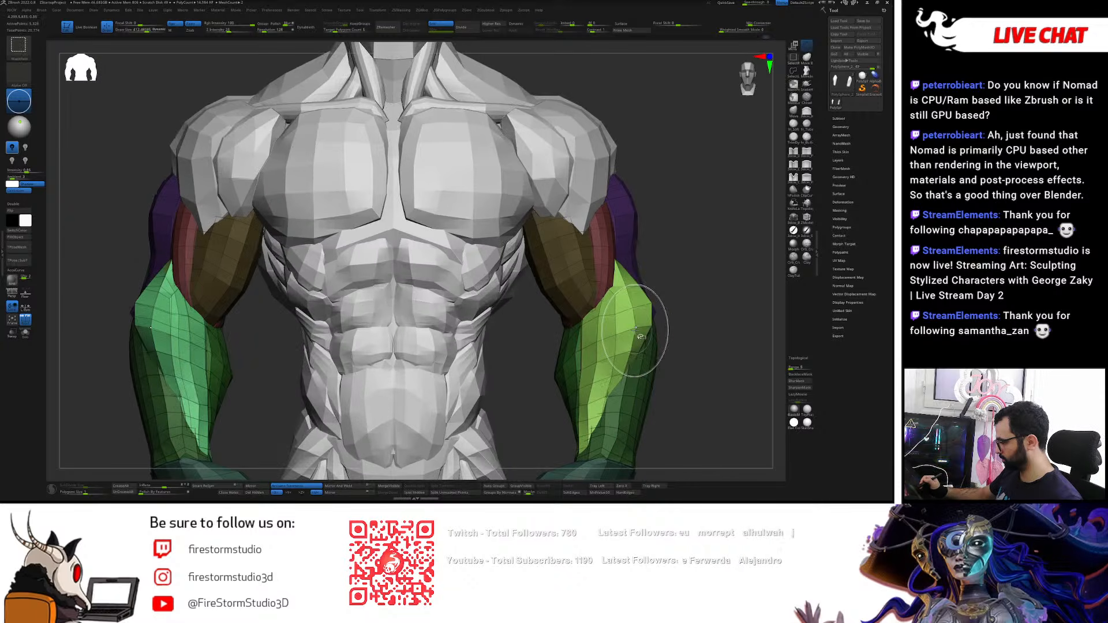
{"action": "left_click", "coordinate": [148, 330], "text": "ctrl+shift"}
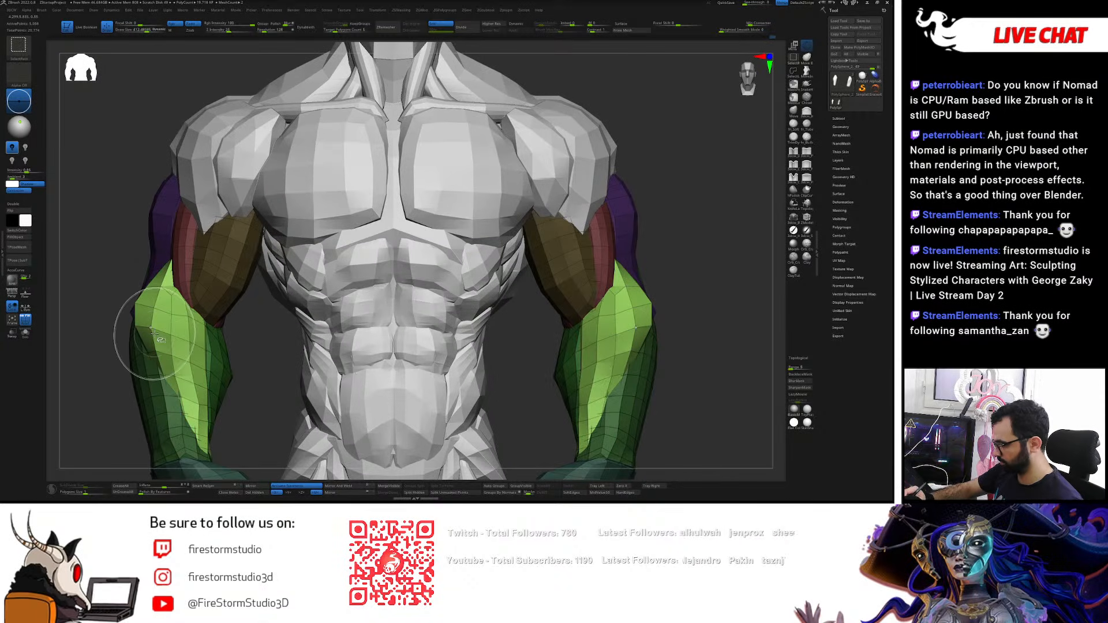
{"action": "right_click_drag", "start_coordinate": [577, 355], "coordinate": [616, 373], "text": "ctrl"}
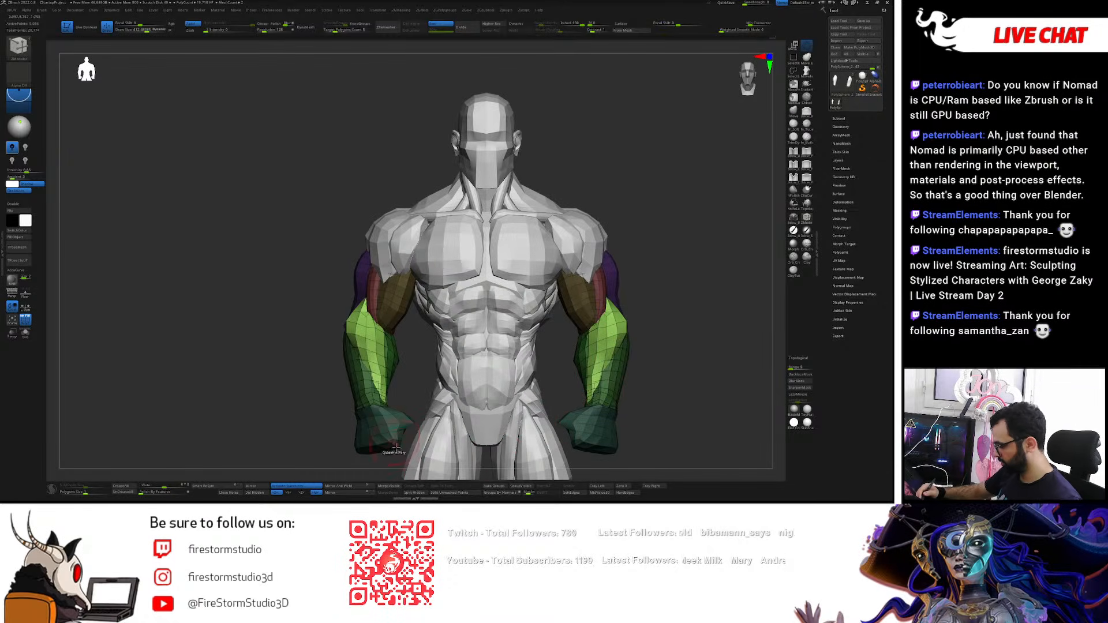
- Select the Move brush, adjust its size and nudge the front forearm muscle's upper outer edge
{"action": "key", "text": "b"}
{"action": "key", "text": "m"}
{"action": "key", "text": "v"}
{"action": "mouse_move", "coordinate": [441, 388]}
{"action": "right_mouse_down", "text": "ctrl"}
{"action": "mouse_move", "coordinate": [447, 421]}
{"action": "mouse_move", "coordinate": [418, 396]}
{"action": "right_mouse_up", "text": "ctrl"}
{"action": "key", "text": "s"}
{"action": "left_click_drag", "start_coordinate": [620, 342], "coordinate": [622, 340]}
{"action": "right_click_drag", "start_coordinate": [664, 312], "coordinate": [629, 333]}
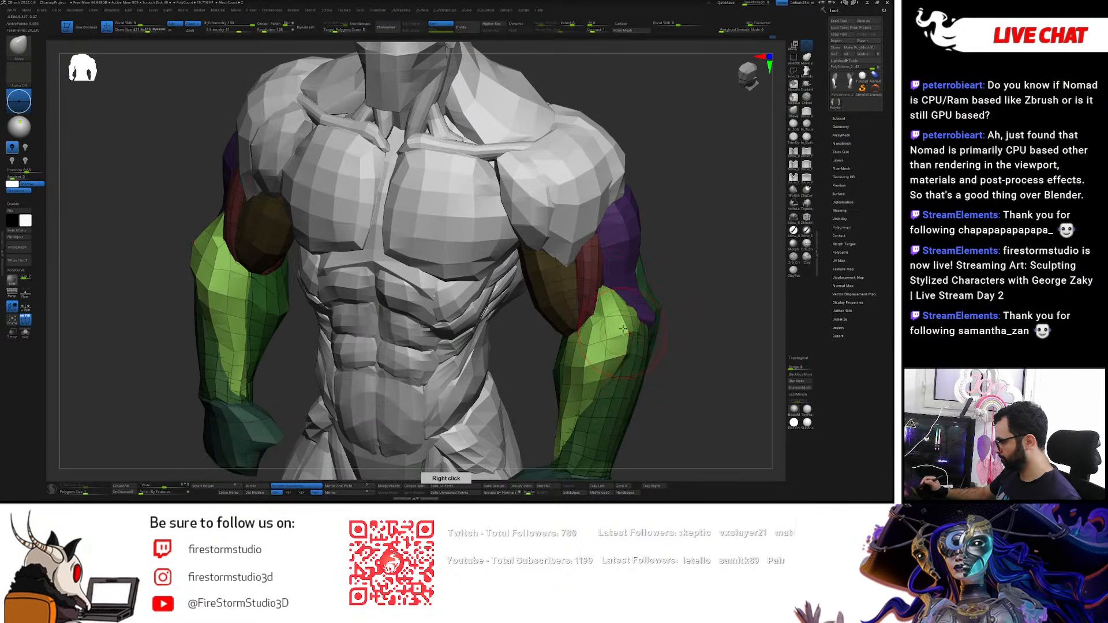
- Push the front forearm muscle's pointed upper end inward at the elbow with the Move brush, undoing the last stroke
{"action": "right_click_drag", "start_coordinate": [619, 293], "coordinate": [625, 311]}
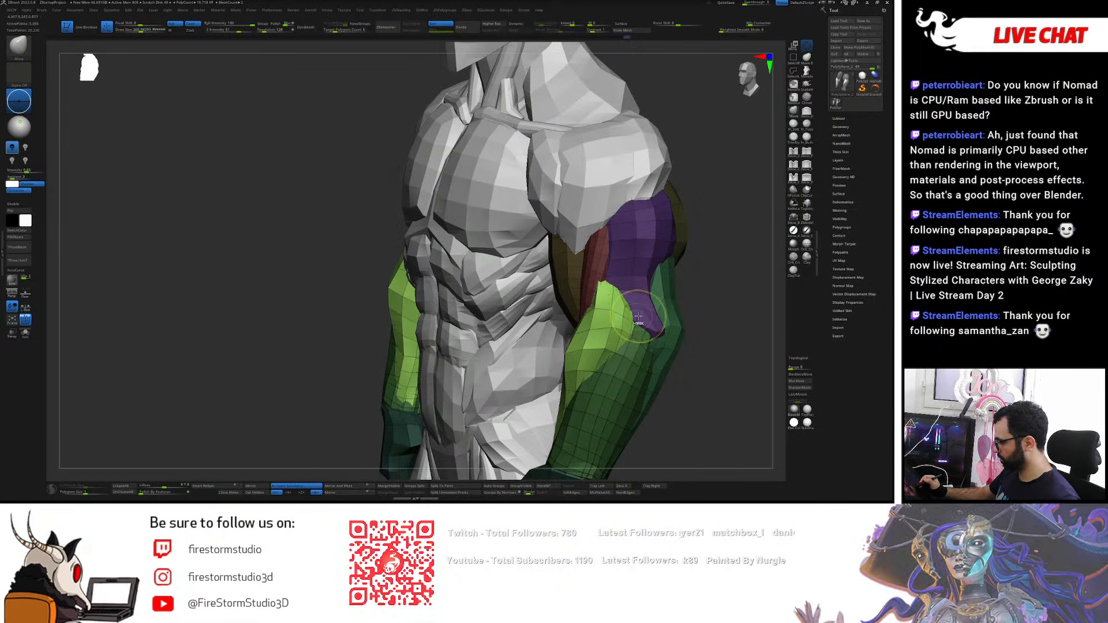
{"action": "left_click_drag", "start_coordinate": [641, 319], "coordinate": [629, 318]}
{"action": "key", "text": "s"}
{"action": "mouse_move", "coordinate": [626, 297]}
{"action": "right_mouse_down"}
{"action": "mouse_move", "coordinate": [639, 306]}
{"action": "mouse_move", "coordinate": [623, 288]}
{"action": "mouse_move", "coordinate": [629, 297]}
{"action": "right_mouse_up"}
{"action": "key", "text": "ctrl"}
{"action": "key", "text": "s"}
{"action": "left_click_drag", "start_coordinate": [629, 297], "coordinate": [626, 297]}
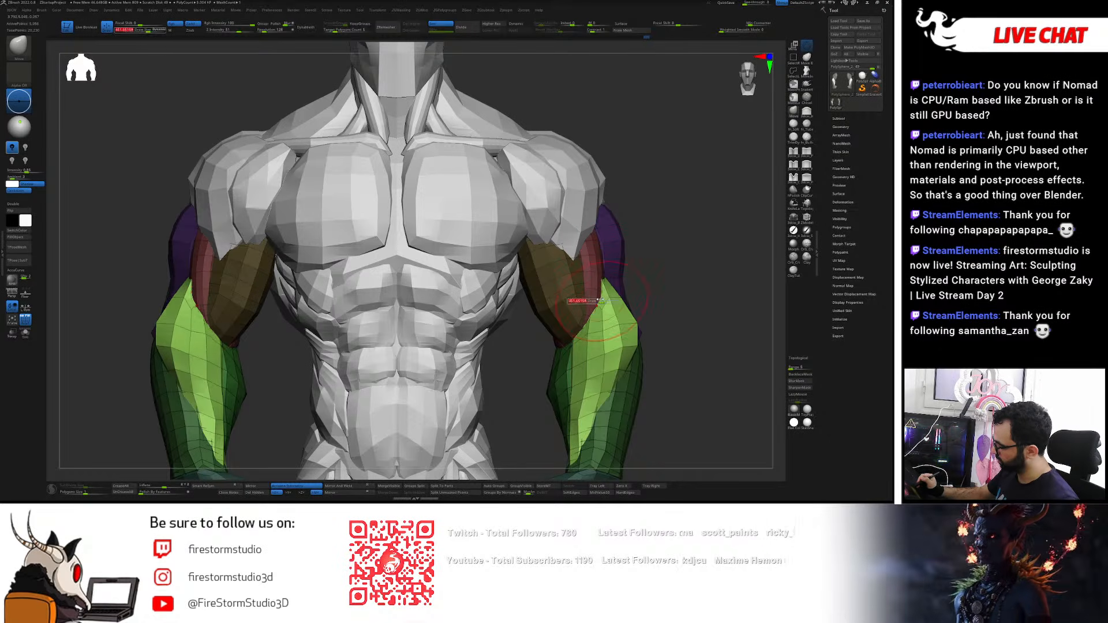
{"action": "key", "text": "ctrl+z"}
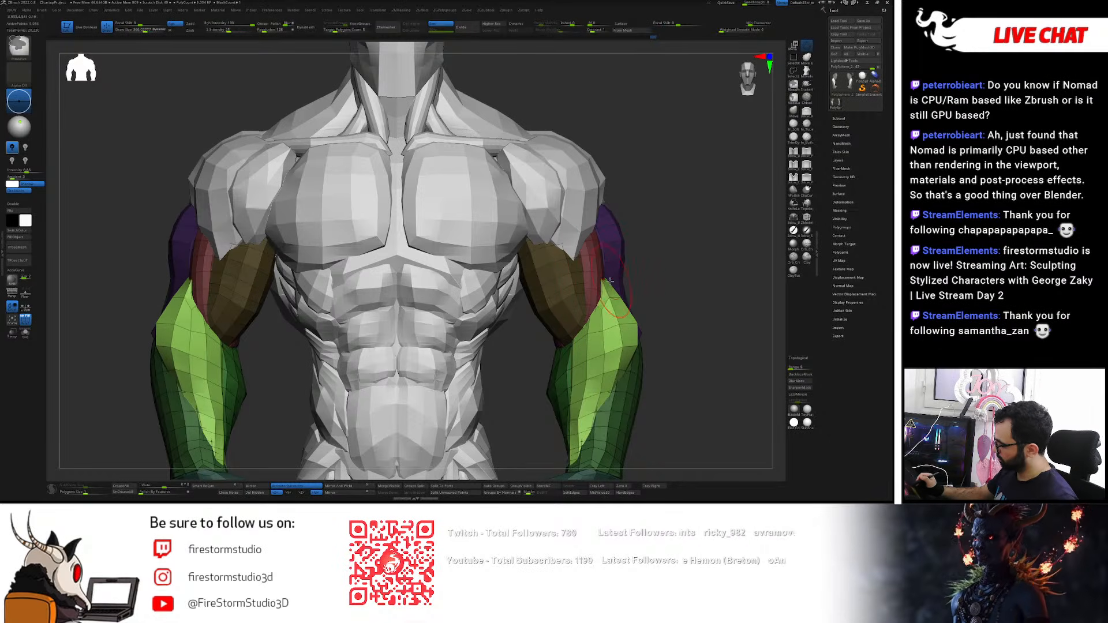
{"action": "right_click_drag", "start_coordinate": [611, 296], "coordinate": [623, 303]}
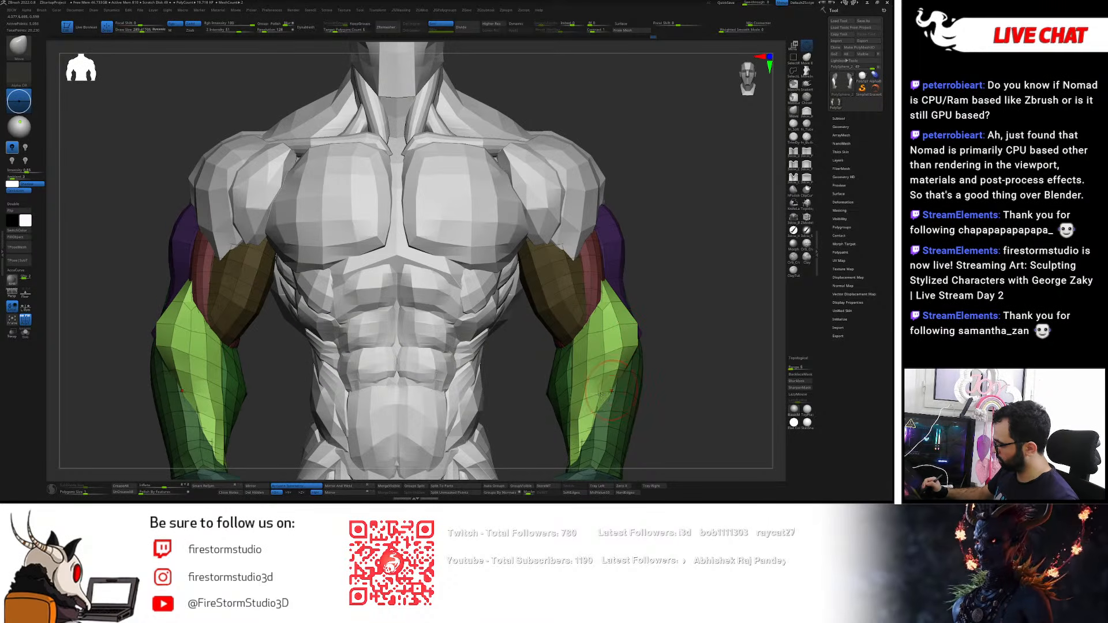
- Smooth and reshape the front forearm muscle's tapered lower tip near the wrist with a resized Move brush
{"action": "right_click_drag", "start_coordinate": [580, 413], "coordinate": [577, 414]}
{"action": "key", "text": "s"}
{"action": "left_click_drag", "start_coordinate": [586, 424], "coordinate": [588, 399], "text": "shift"}
{"action": "right_click_drag", "start_coordinate": [609, 437], "coordinate": [583, 441]}
{"action": "left_click_drag", "start_coordinate": [583, 441], "coordinate": [579, 458]}
{"action": "mouse_move", "coordinate": [597, 412]}
{"action": "right_mouse_down", "text": "shift"}
{"action": "mouse_move", "coordinate": [616, 426]}
{"action": "mouse_move", "coordinate": [590, 426]}
{"action": "mouse_move", "coordinate": [606, 427]}
{"action": "right_mouse_up", "text": "shift"}
{"action": "key", "text": "s"}
{"action": "left_click_drag", "start_coordinate": [584, 408], "coordinate": [581, 408]}
{"action": "mouse_move", "coordinate": [577, 413]}
{"action": "right_mouse_down"}
{"action": "mouse_move", "coordinate": [589, 402]}
{"action": "mouse_move", "coordinate": [558, 423]}
{"action": "mouse_move", "coordinate": [573, 421]}
{"action": "mouse_move", "coordinate": [578, 396]}
{"action": "right_mouse_up"}
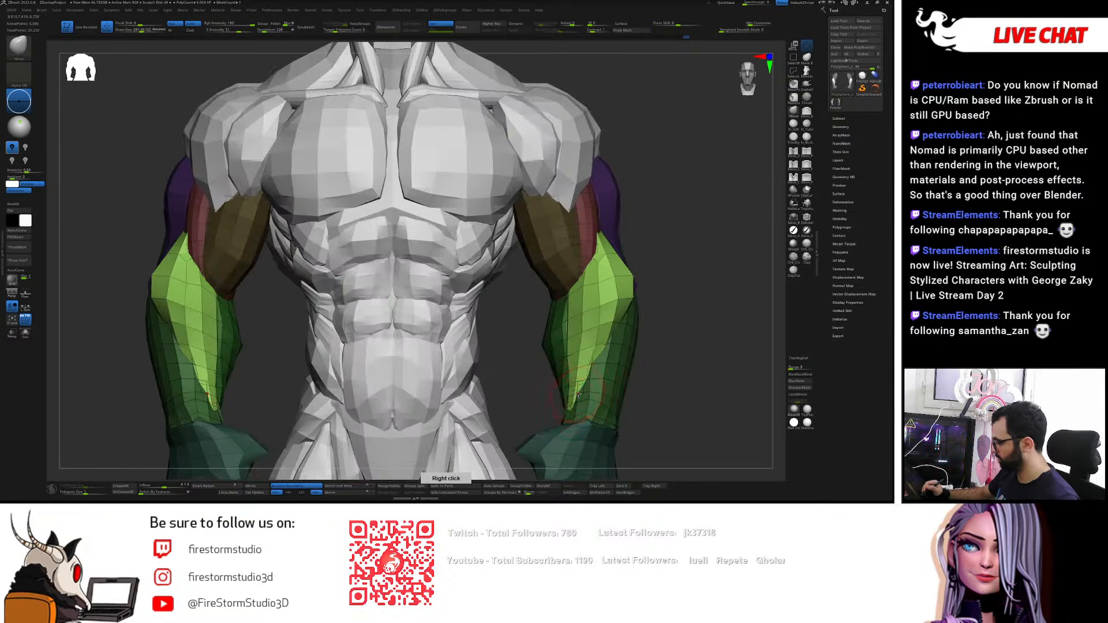
- Try to isolate the outer forearm muscle by its polygroup near the wrist
{"action": "mouse_move", "coordinate": [597, 350]}
{"action": "right_mouse_down", "text": "ctrl"}
{"action": "mouse_move", "coordinate": [624, 247]}
{"action": "mouse_move", "coordinate": [660, 321]}
{"action": "mouse_move", "coordinate": [663, 366]}
{"action": "right_mouse_up", "text": "ctrl"}
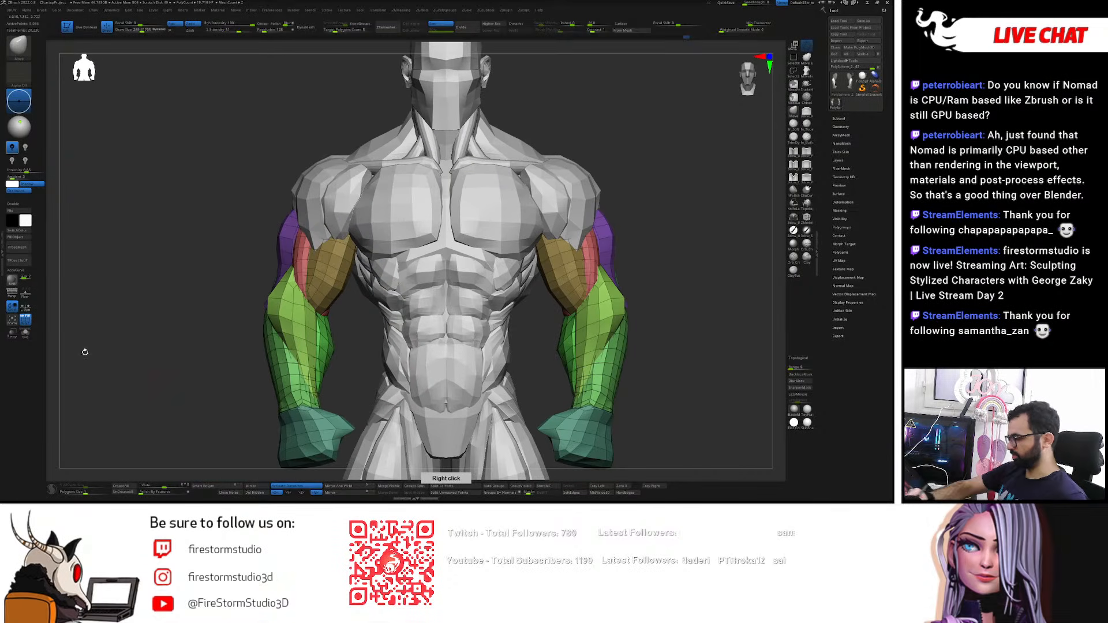
{"action": "right_click_drag", "start_coordinate": [609, 335], "coordinate": [612, 399], "text": "ctrl"}
{"action": "left_click", "coordinate": [612, 421], "text": "ctrl+shift"}
{"action": "key", "text": "ctrl+z"}
{"action": "left_click", "coordinate": [605, 426], "text": "ctrl+shift"}
{"action": "key", "text": "ctrl+z"}
{"action": "left_click", "coordinate": [621, 427], "text": "ctrl+shift"}
{"action": "key", "text": "ctrl+z"}
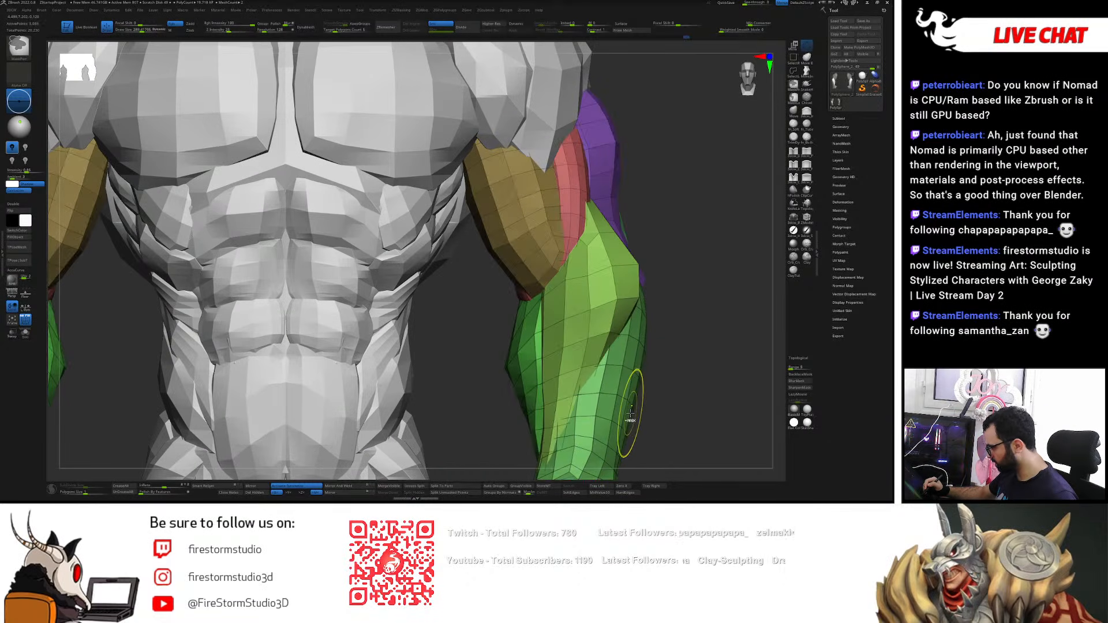
- Try regrouping the isolated biceps pieces with Auto Groups, undo it and restore the whole arms' visibility
{"action": "right_click_drag", "start_coordinate": [623, 424], "coordinate": [600, 358]}
{"action": "left_click", "coordinate": [548, 222], "text": "ctrl+shift"}
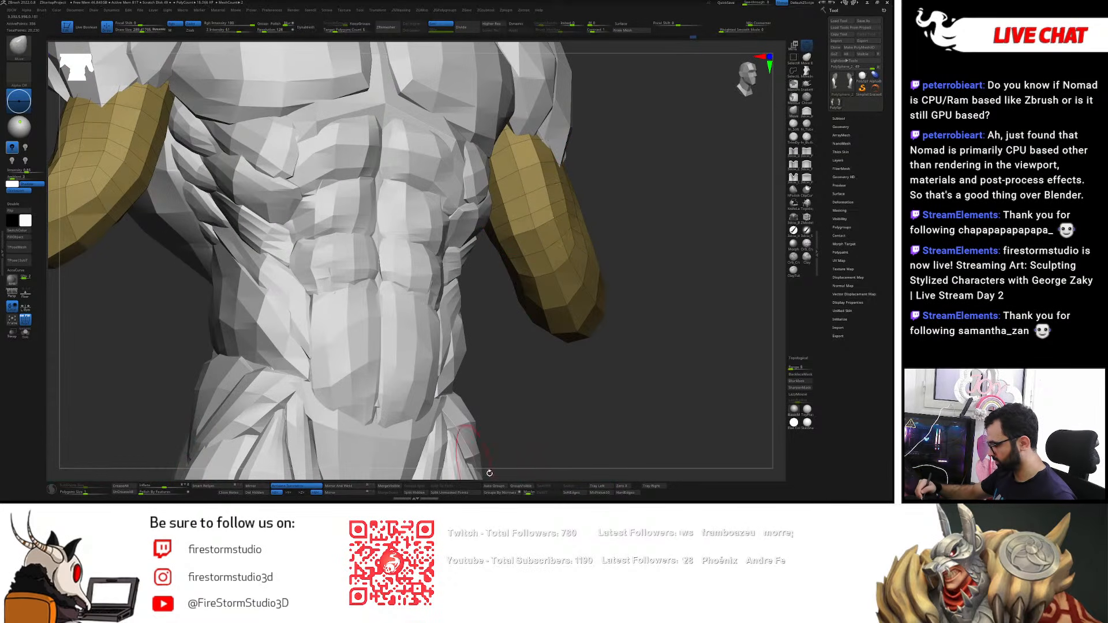
{"action": "left_click", "coordinate": [499, 489]}
{"action": "left_click", "coordinate": [562, 235], "text": "ctrl+shift"}
{"action": "key", "text": "ctrl+z"}
{"action": "key", "text": "ctrl+z"}
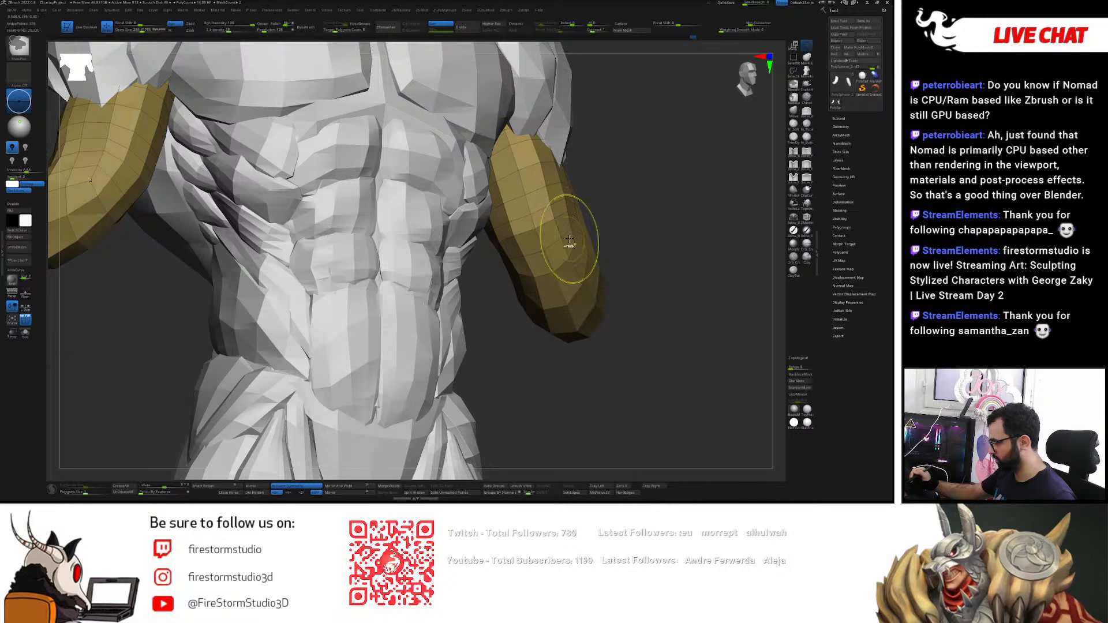
{"action": "left_click", "coordinate": [652, 268], "text": "ctrl+shift"}
{"action": "right_click_drag", "start_coordinate": [672, 297], "coordinate": [643, 375], "text": "shift"}
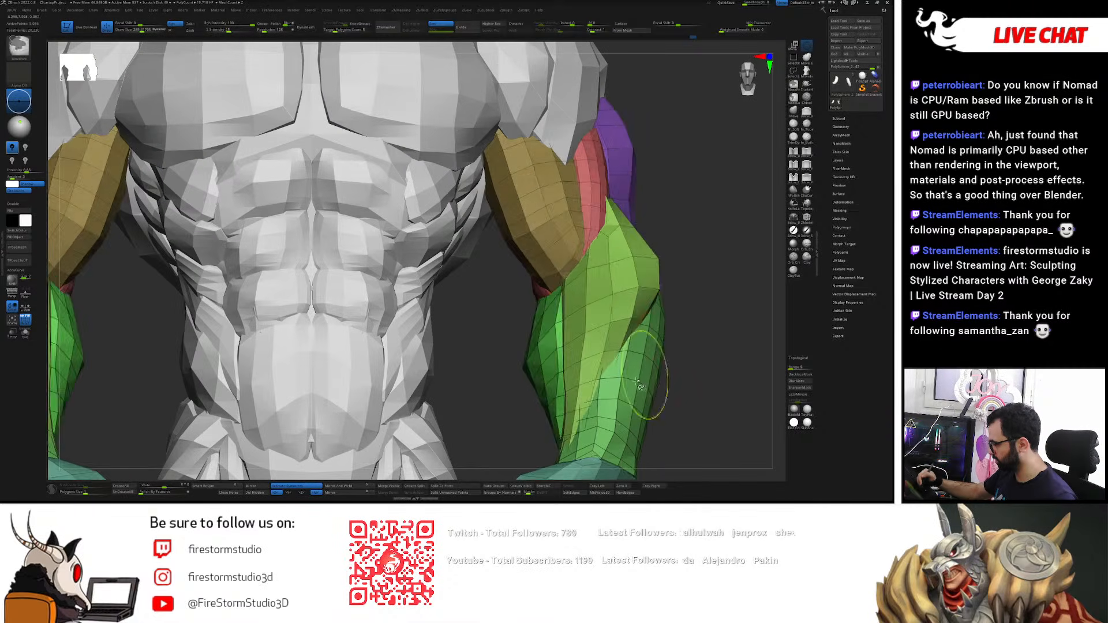
- Isolate the outer forearm muscles on both arms and split them into polygroups with Auto Groups
{"action": "left_click", "coordinate": [634, 391], "text": "ctrl+shift"}
{"action": "right_click_drag", "start_coordinate": [669, 292], "coordinate": [684, 209], "text": "ctrl"}
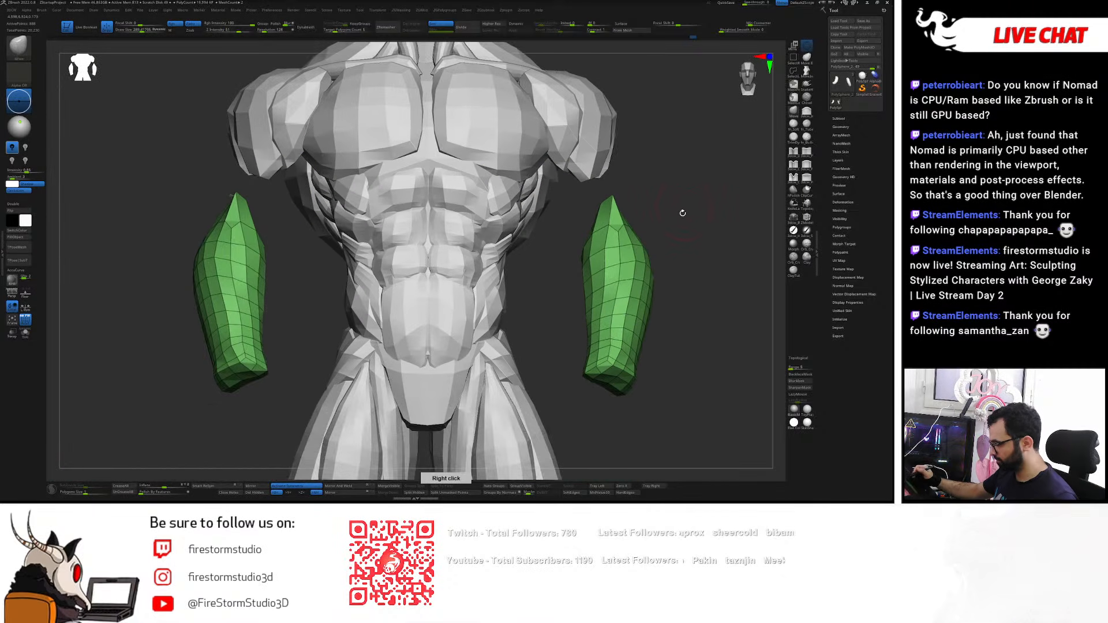
{"action": "left_click", "coordinate": [497, 486]}
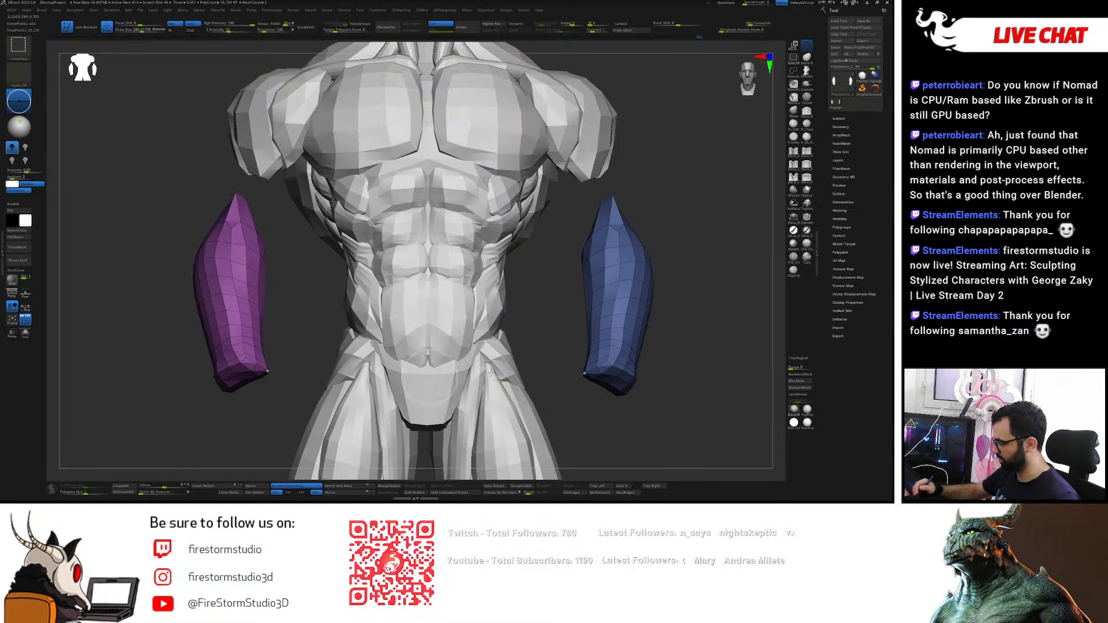
{"action": "left_click", "coordinate": [659, 298], "text": "ctrl+shift"}
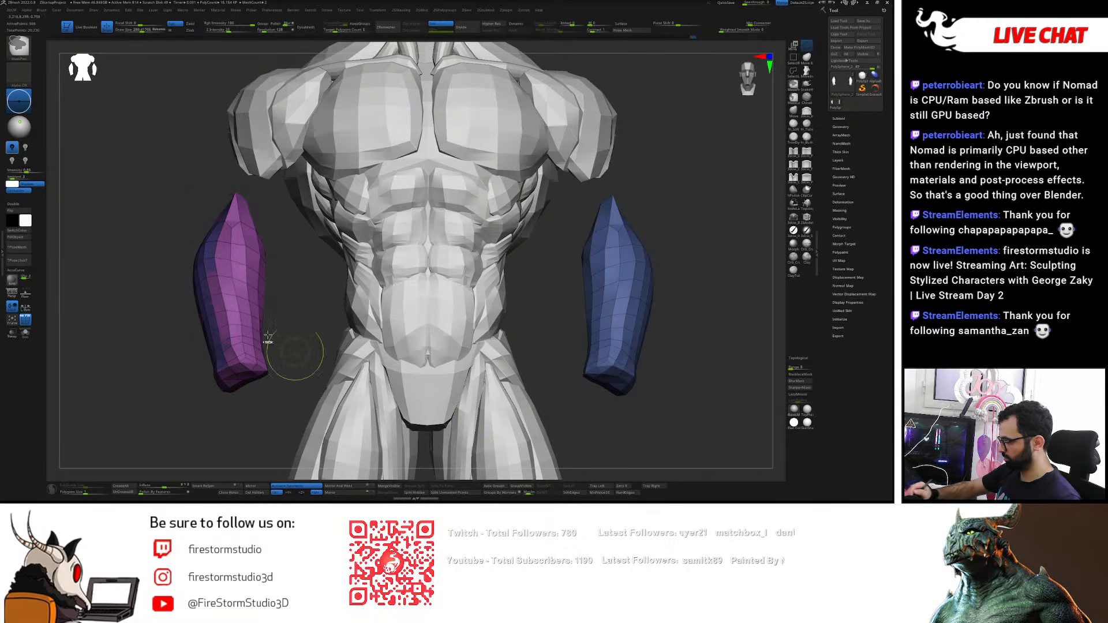
{"action": "key", "text": "ctrl+z"}
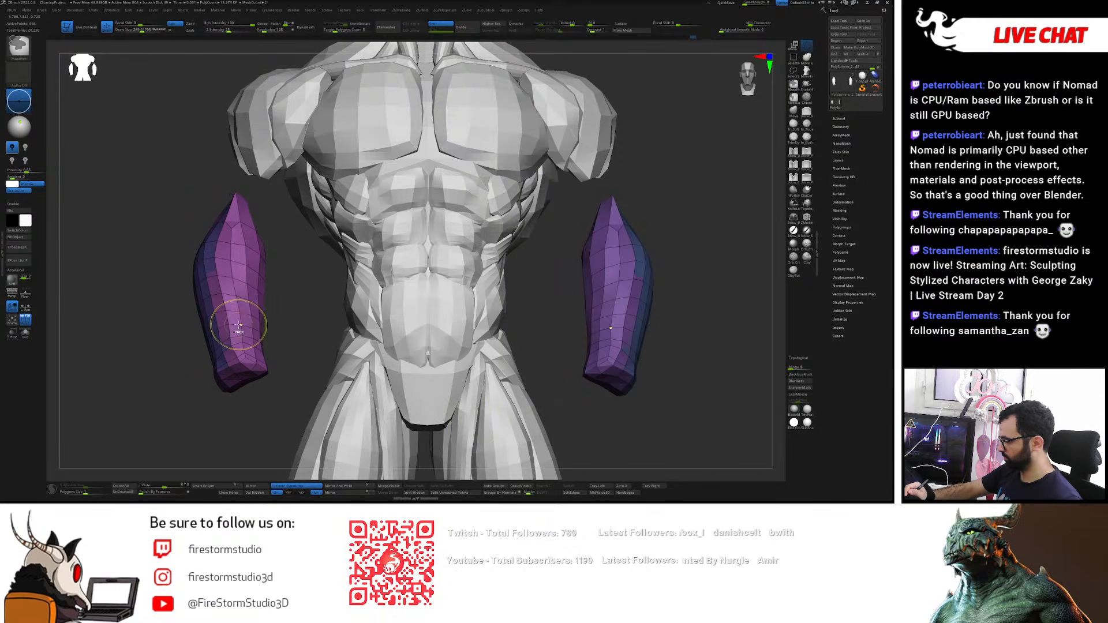
{"action": "key", "text": "ctrl+z"}
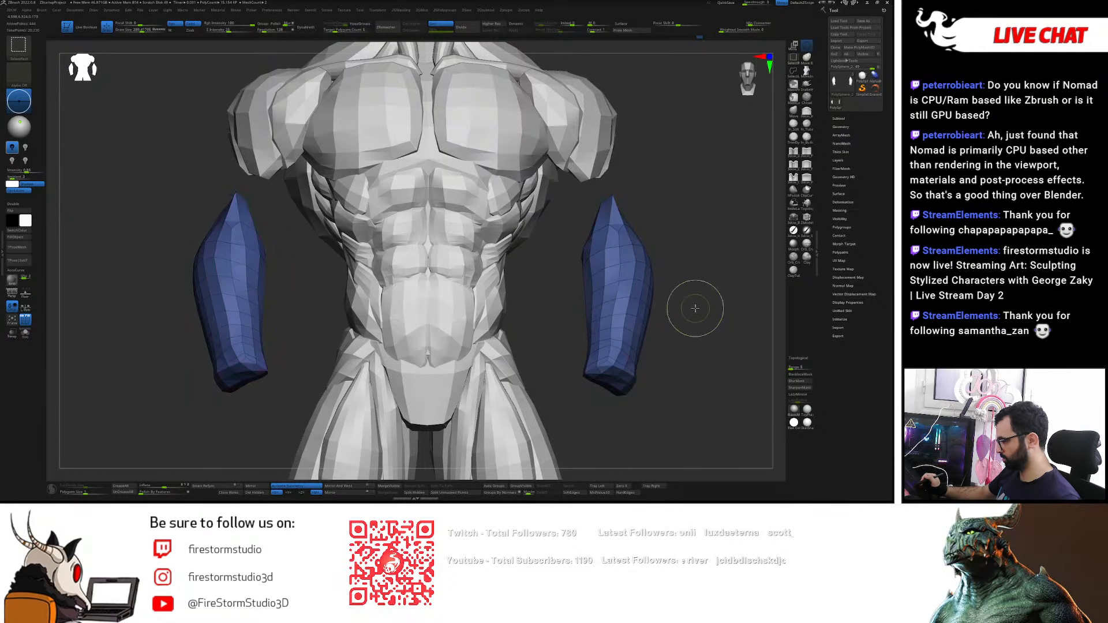
- Restore the rest of the arms and try to change the outer forearm muscle's polygroup above the wrist
{"action": "left_click", "coordinate": [684, 315], "text": "ctrl+shift"}
{"action": "left_click", "coordinate": [621, 343], "text": "ctrl+shift"}
{"action": "key", "text": "ctrl+z"}
{"action": "left_click", "coordinate": [608, 364], "text": "ctrl+shift"}
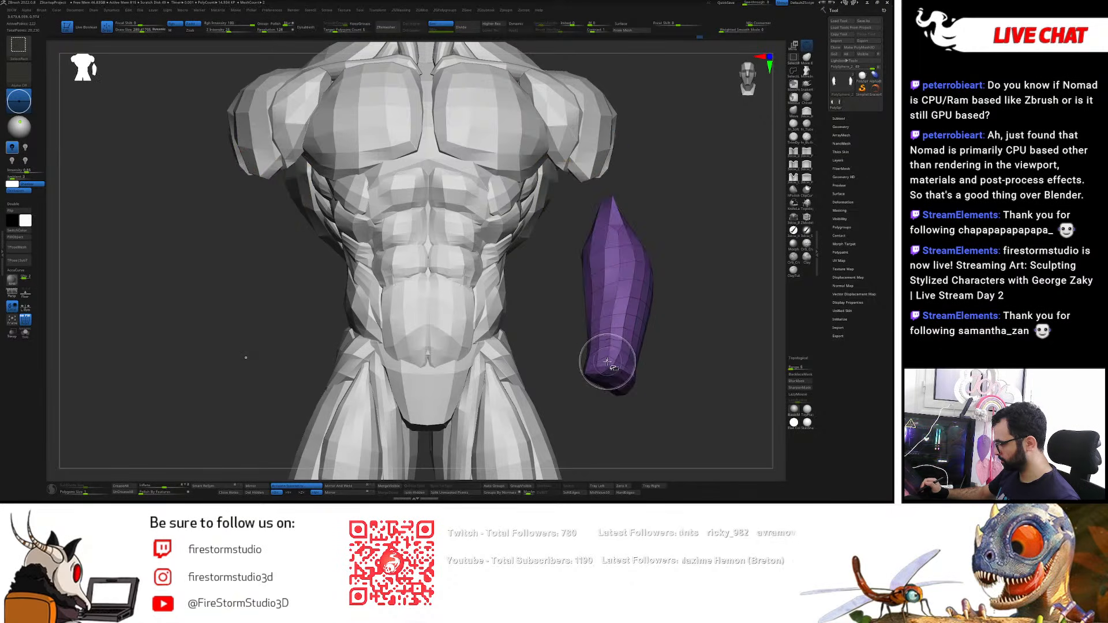
{"action": "key", "text": "ctrl+z"}
{"action": "left_click", "coordinate": [608, 363]}
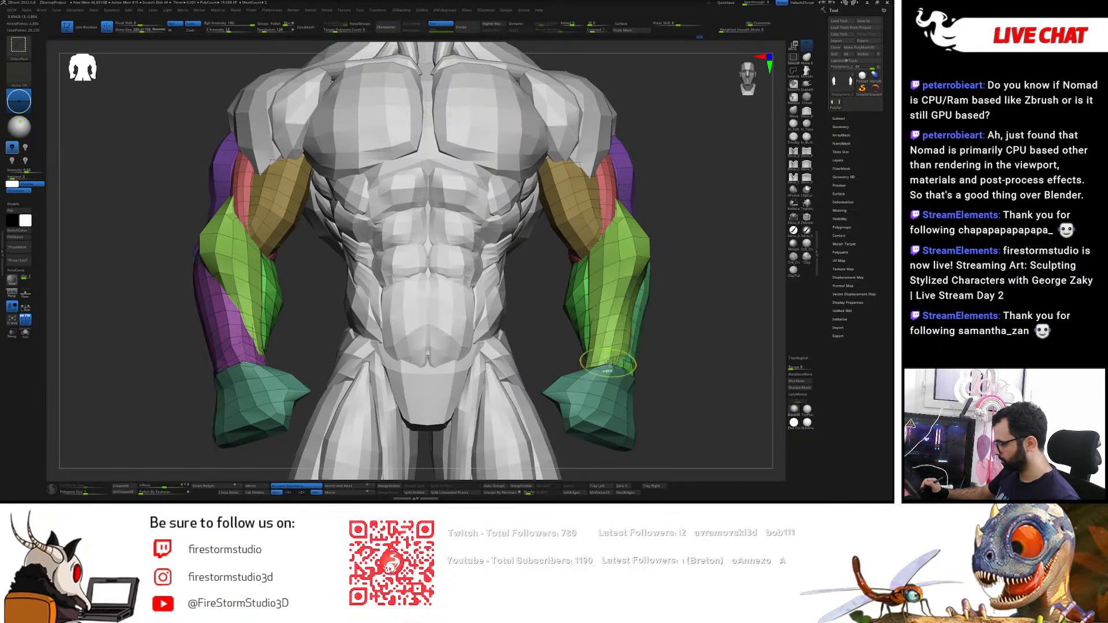
{"action": "key", "text": "ctrl+z"}
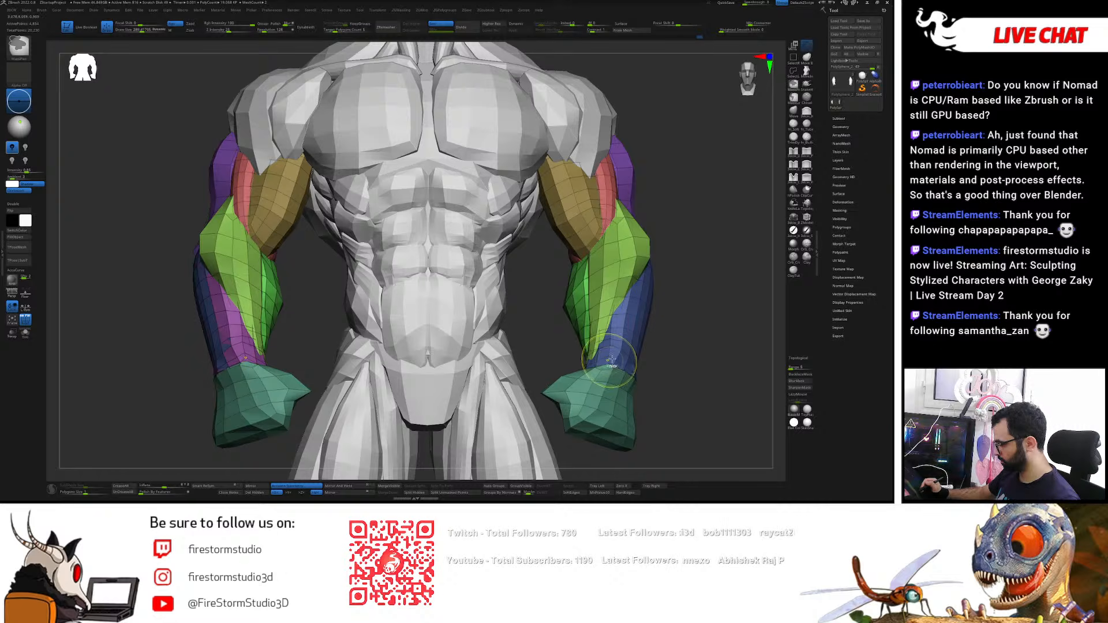
{"action": "left_click", "coordinate": [640, 358], "text": "ctrl+shift"}
{"action": "left_click", "coordinate": [663, 357], "text": "ctrl+shift"}
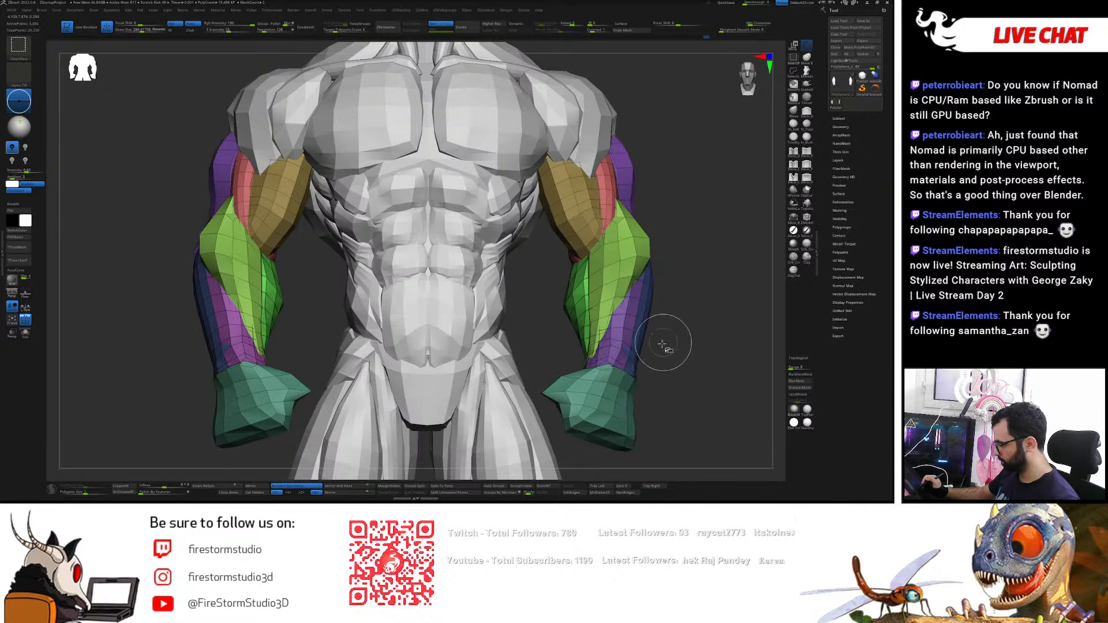
- Assign the outer forearm muscles on both arms one shared blue polygroup
{"action": "left_click", "coordinate": [606, 363], "text": "ctrl+shift"}
{"action": "left_click", "coordinate": [607, 362], "text": "ctrl+shift"}
{"action": "left_click", "coordinate": [609, 361], "text": "ctrl+shift"}
{"action": "left_click", "coordinate": [613, 355], "text": "ctrl+shift"}
{"action": "left_click", "coordinate": [620, 345], "text": "ctrl+shift"}
{"action": "left_click", "coordinate": [618, 343], "text": "ctrl+shift"}
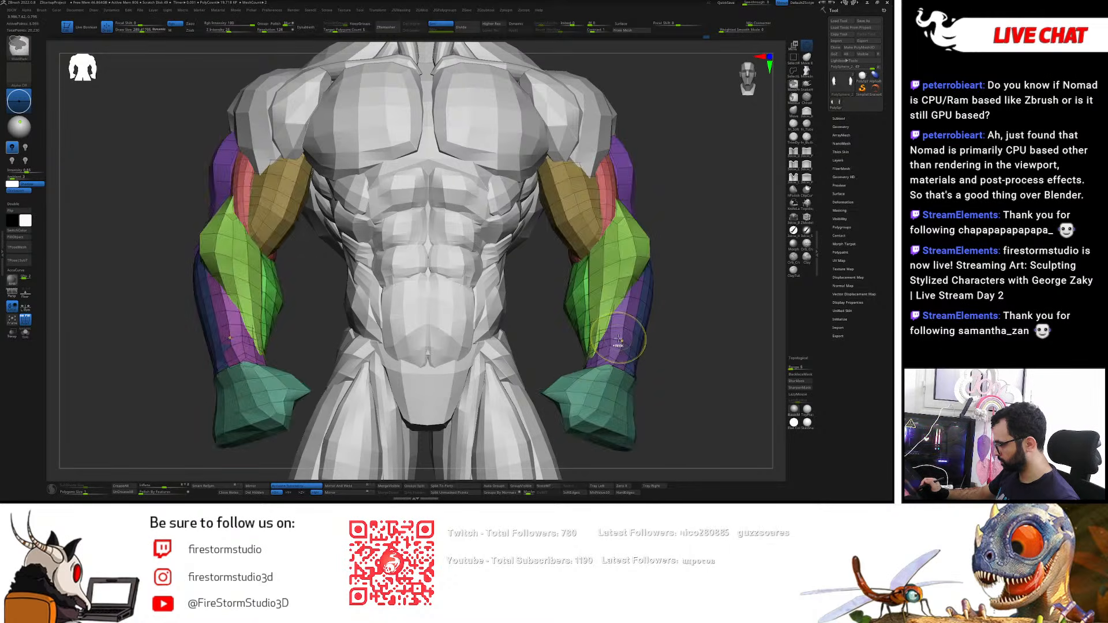
{"action": "left_click", "coordinate": [621, 345], "text": "ctrl+shift"}
{"action": "left_click", "coordinate": [618, 344], "text": "ctrl+shift"}
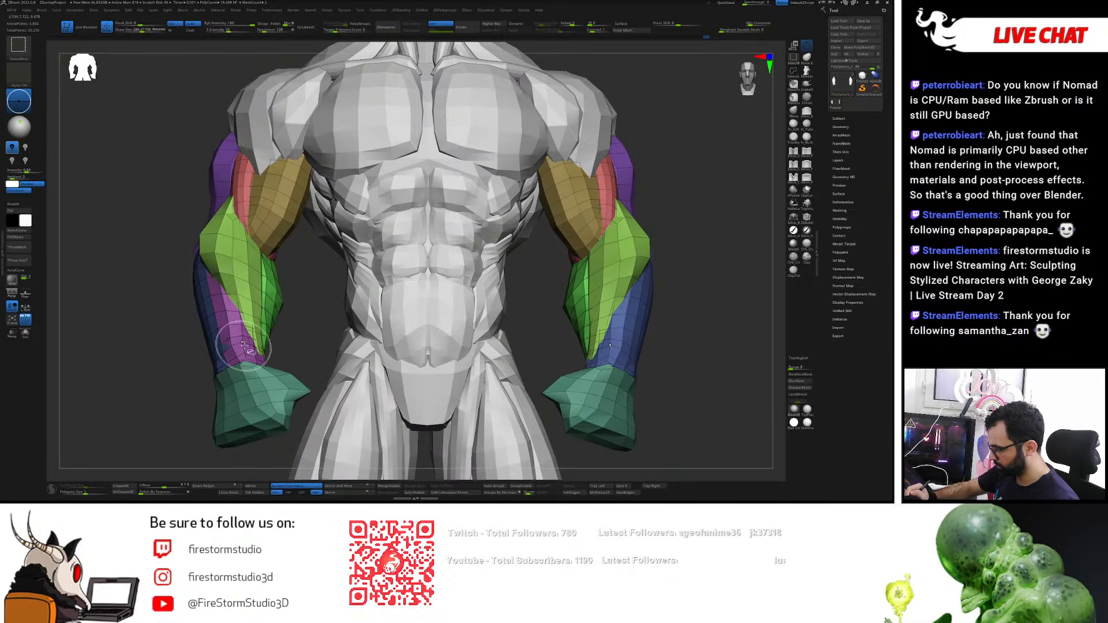
{"action": "left_click_drag", "start_coordinate": [706, 312], "coordinate": [716, 350], "text": "ctrl+shift"}
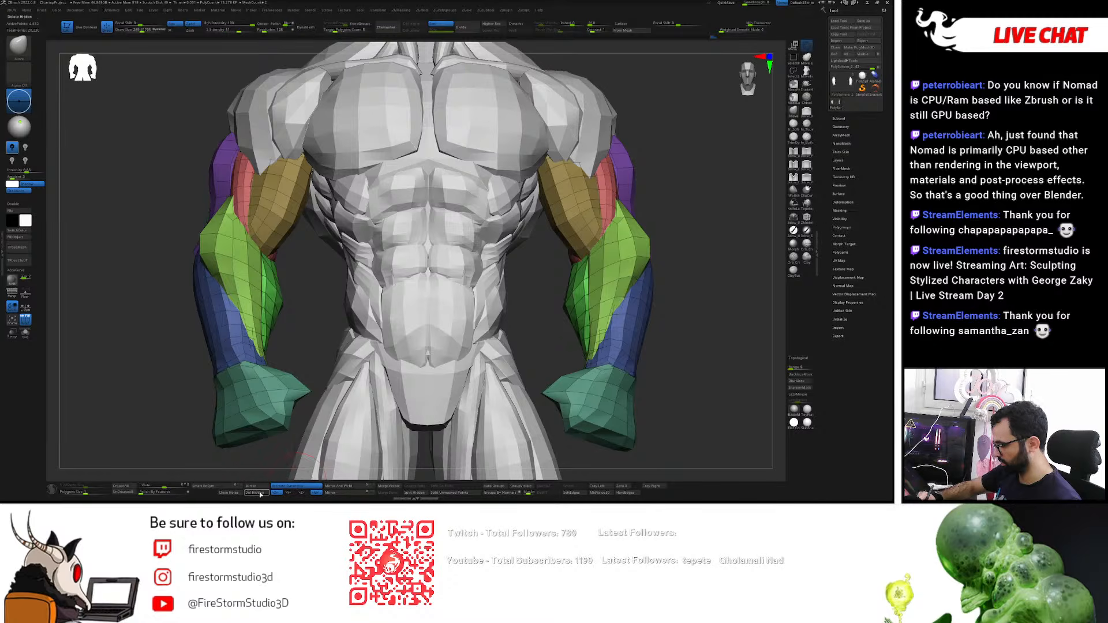
- Isolate the inner back forearm muscles, regroup them with Auto Groups into one matching polygroup and restore the arms' visibility
{"action": "right_click_drag", "start_coordinate": [699, 296], "coordinate": [607, 317]}
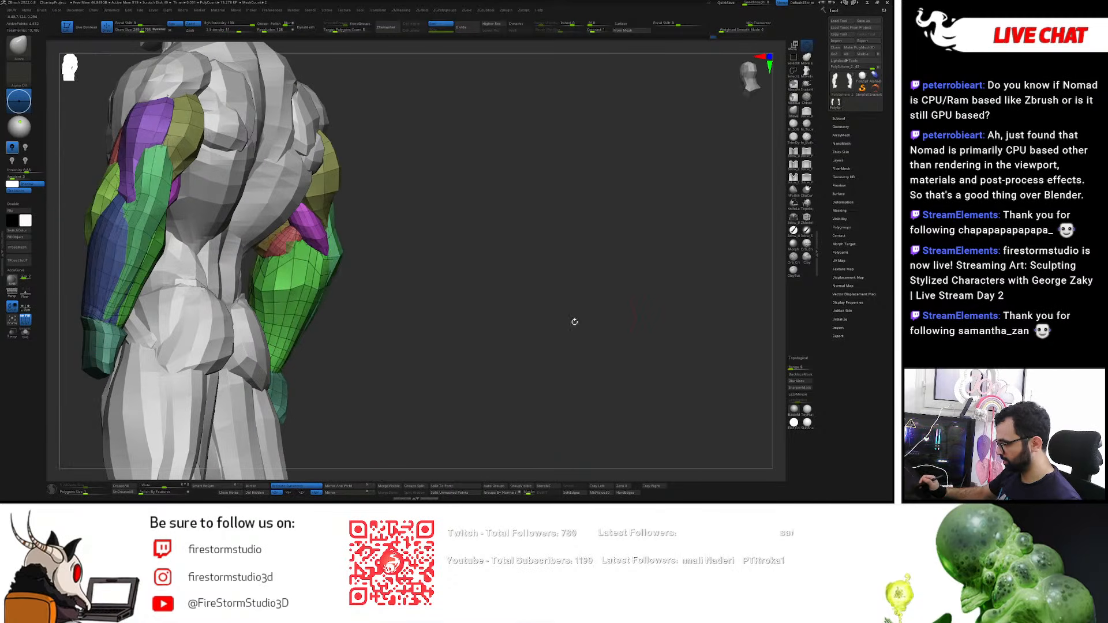
{"action": "left_click", "coordinate": [293, 287], "text": "ctrl+shift"}
{"action": "right_click_drag", "start_coordinate": [294, 287], "coordinate": [503, 457]}
{"action": "left_click", "coordinate": [494, 486]}
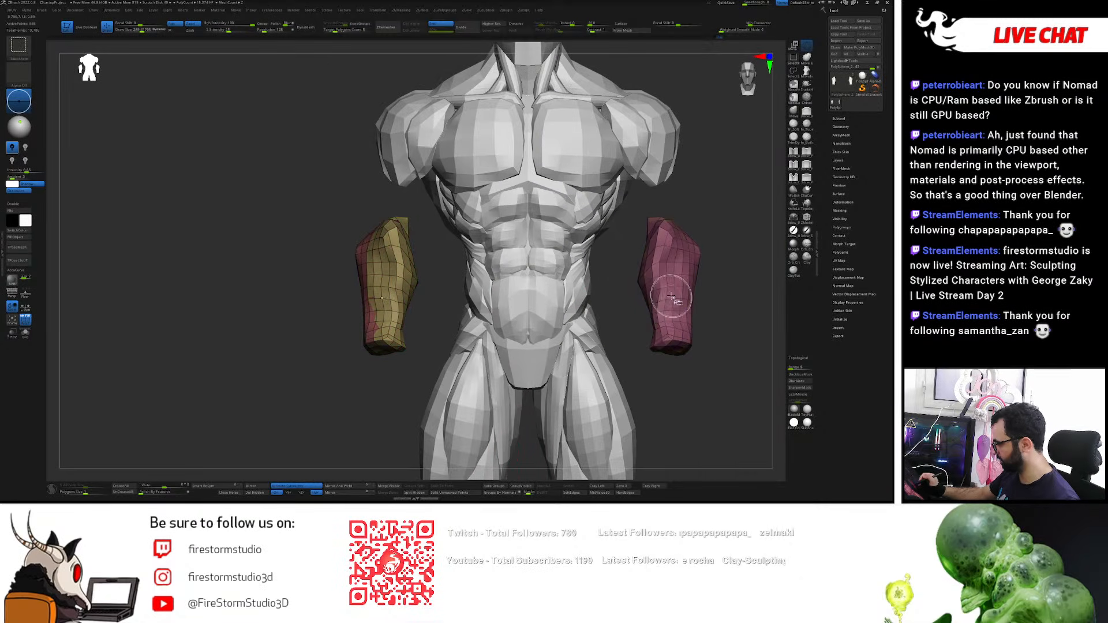
{"action": "left_click", "coordinate": [397, 299], "text": "ctrl+shift"}
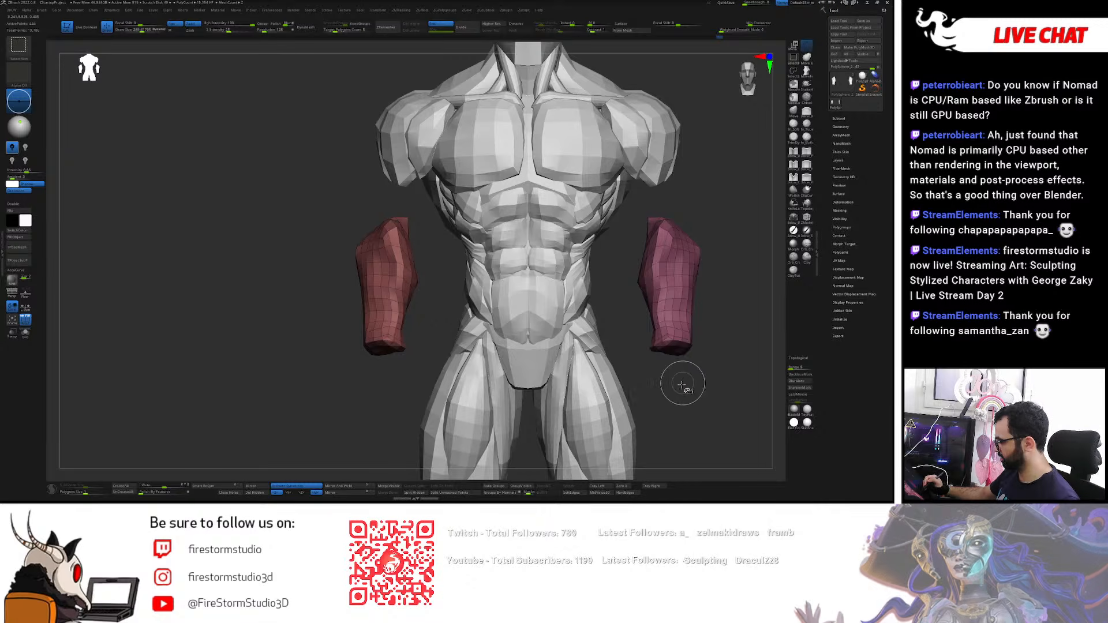
{"action": "key", "text": "ctrl+w"}
{"action": "left_click", "coordinate": [716, 370], "text": "ctrl+shift"}
{"action": "right_click_drag", "start_coordinate": [717, 371], "coordinate": [574, 318]}
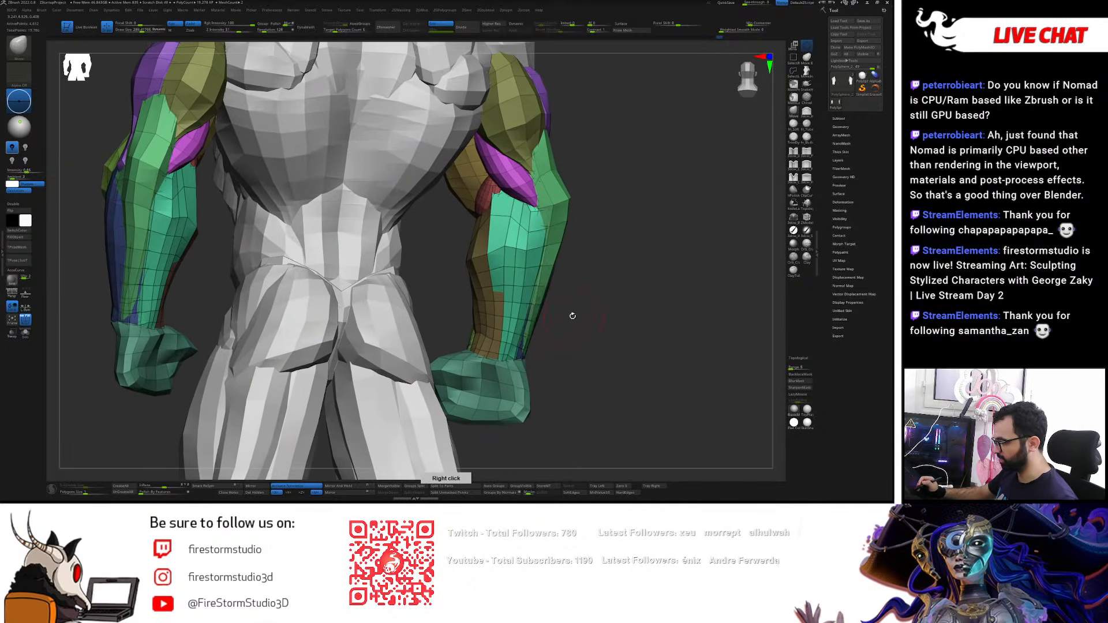
- Try isolating the teal rear forearm muscle's polygroups on both arms and restoring the full model
{"action": "left_click", "coordinate": [516, 269], "text": "ctrl+shift"}
{"action": "left_click", "coordinate": [523, 267], "text": "ctrl+shift"}
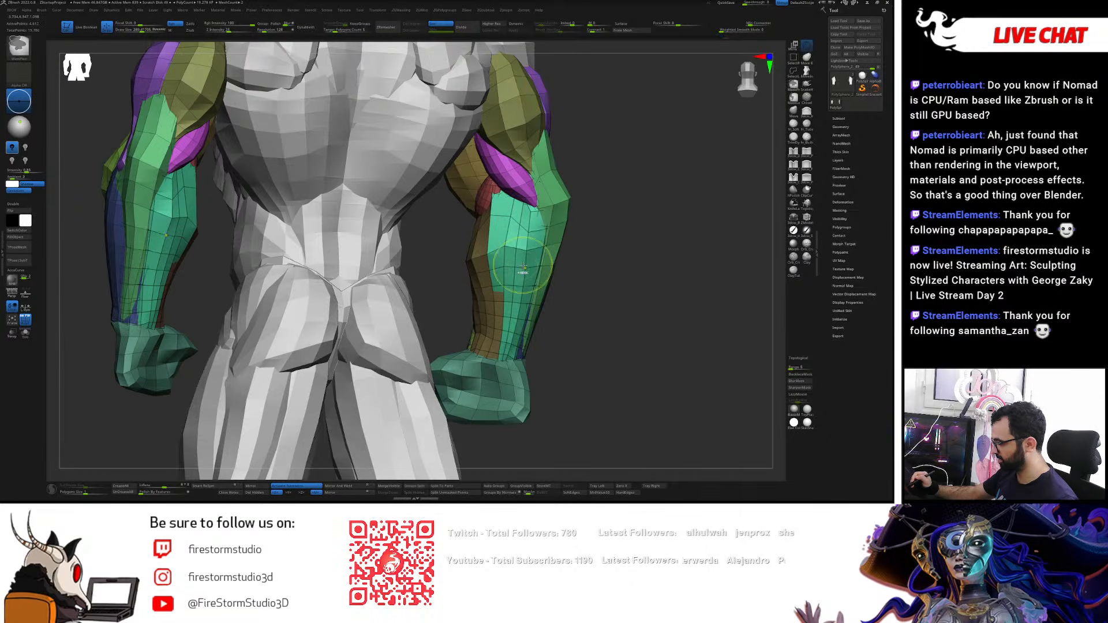
{"action": "left_click", "coordinate": [524, 269], "text": "ctrl+shift"}
{"action": "left_click", "coordinate": [523, 270], "text": "ctrl+shift"}
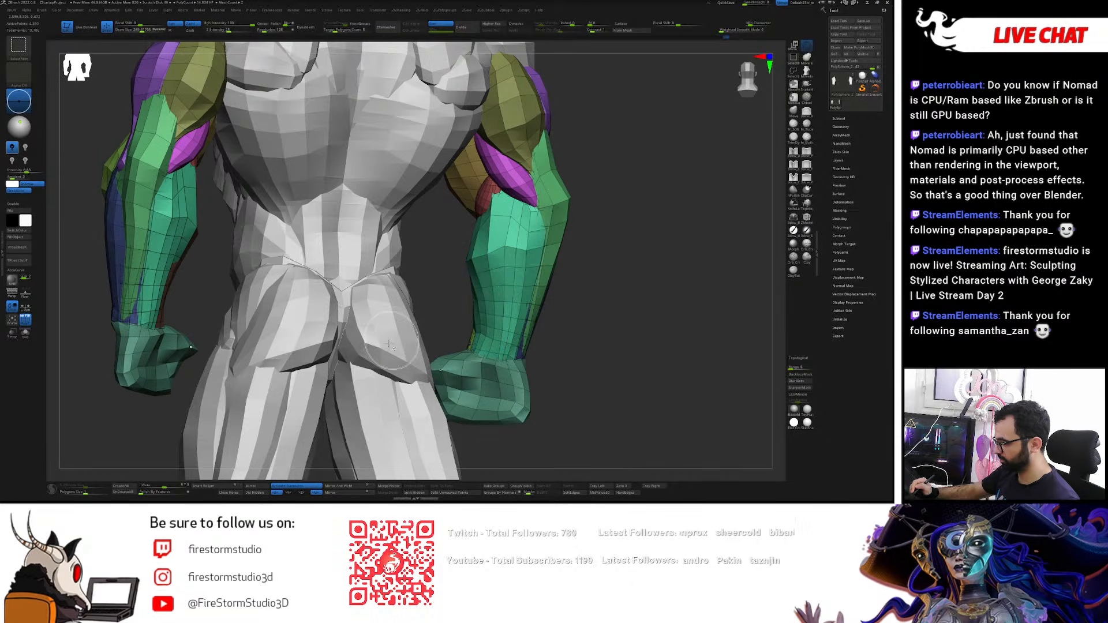
{"action": "left_click", "coordinate": [524, 270], "text": "ctrl+shift"}
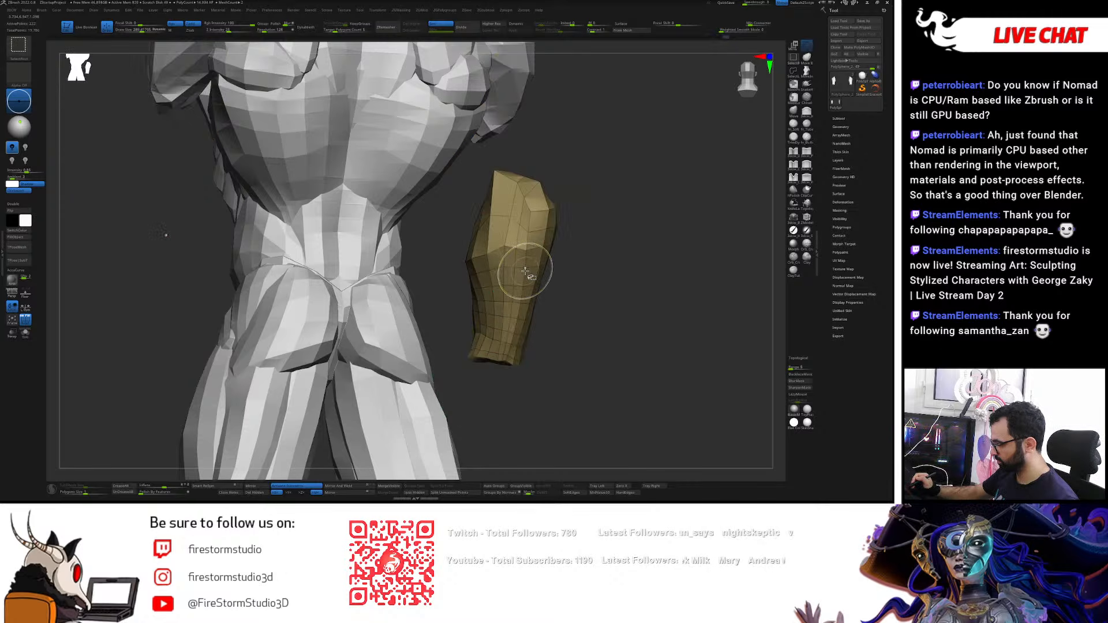
{"action": "left_click", "coordinate": [525, 270], "text": "ctrl+shift"}
{"action": "left_click", "coordinate": [523, 274], "text": "ctrl+shift"}
{"action": "left_click", "coordinate": [519, 280], "text": "ctrl+shift"}
{"action": "left_click", "coordinate": [524, 284], "text": "ctrl+shift"}
{"action": "left_click", "coordinate": [528, 277], "text": "ctrl+shift"}
{"action": "left_click", "coordinate": [543, 247], "text": "ctrl+shift"}
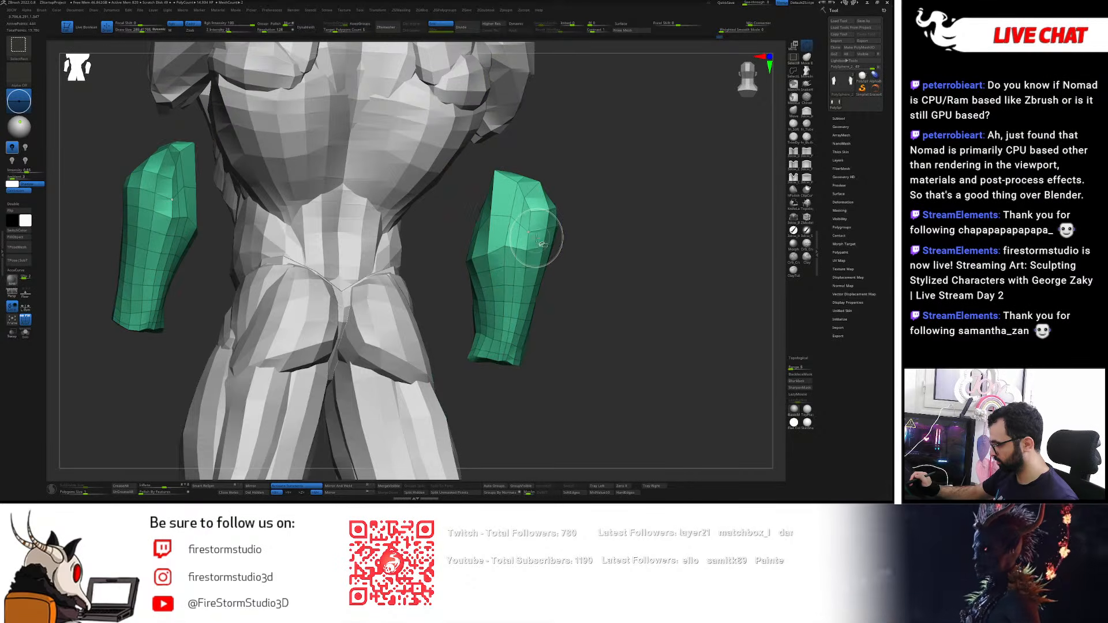
{"action": "left_click", "coordinate": [537, 247], "text": "ctrl+shift"}
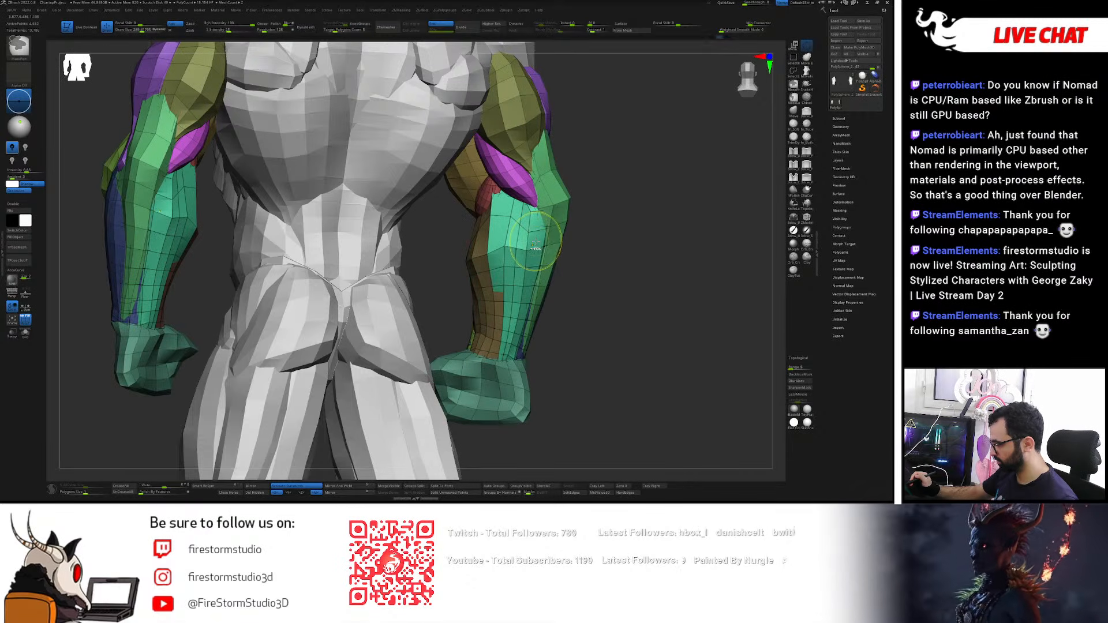
- Try isolating individual polygroups along the forearm muscle's inner edge and near the wrist, undoing each attempt
{"action": "left_click", "coordinate": [476, 259], "text": "ctrl+shift"}
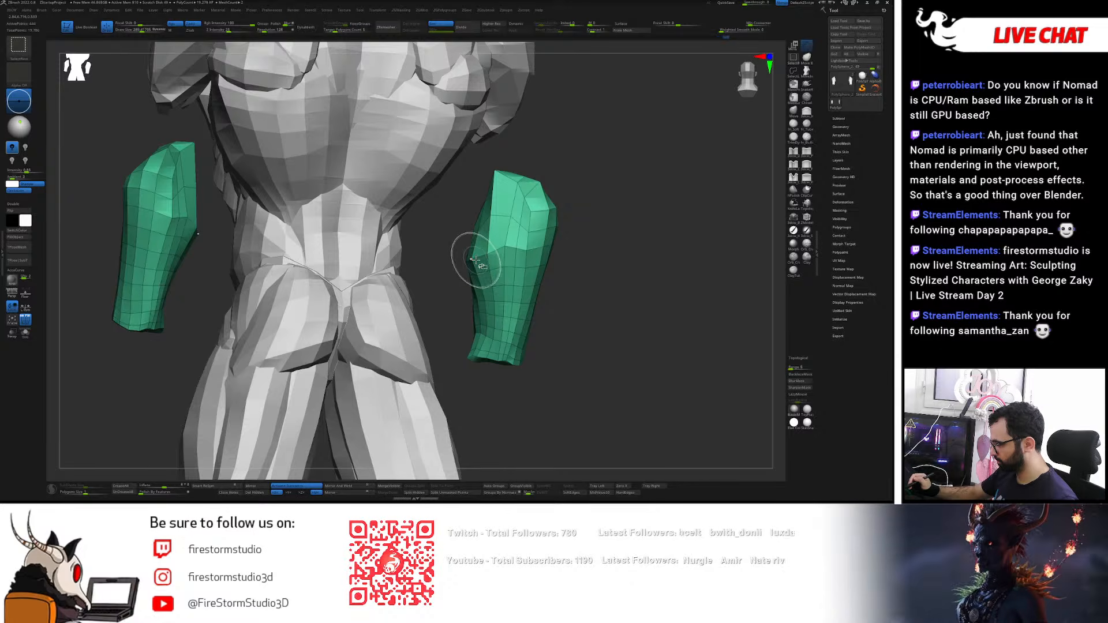
{"action": "key", "text": "ctrl+z"}
{"action": "left_click", "coordinate": [480, 286], "text": "ctrl+shift"}
{"action": "key", "text": "ctrl+z"}
{"action": "left_click", "coordinate": [498, 330], "text": "ctrl+shift"}
{"action": "key", "text": "ctrl+z"}
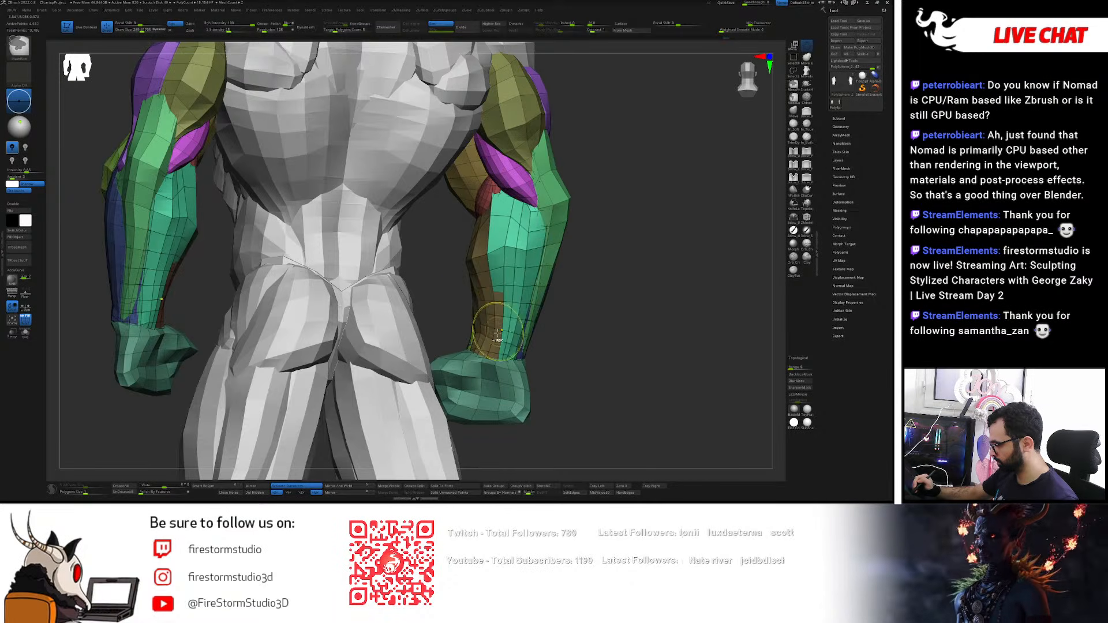
{"action": "left_click", "coordinate": [498, 333], "text": "ctrl+shift"}
{"action": "key", "text": "ctrl+z"}
{"action": "left_click", "coordinate": [493, 341], "text": "ctrl+shift"}
{"action": "key", "text": "ctrl+z"}
{"action": "left_click", "coordinate": [487, 354], "text": "ctrl+shift"}
{"action": "key", "text": "ctrl+z"}
- Unify the rear forearm muscle of both arms into a single teal polygroup
{"action": "left_click", "coordinate": [482, 351], "text": "ctrl+shift"}
{"action": "left_click", "coordinate": [482, 351], "text": "ctrl+shift"}
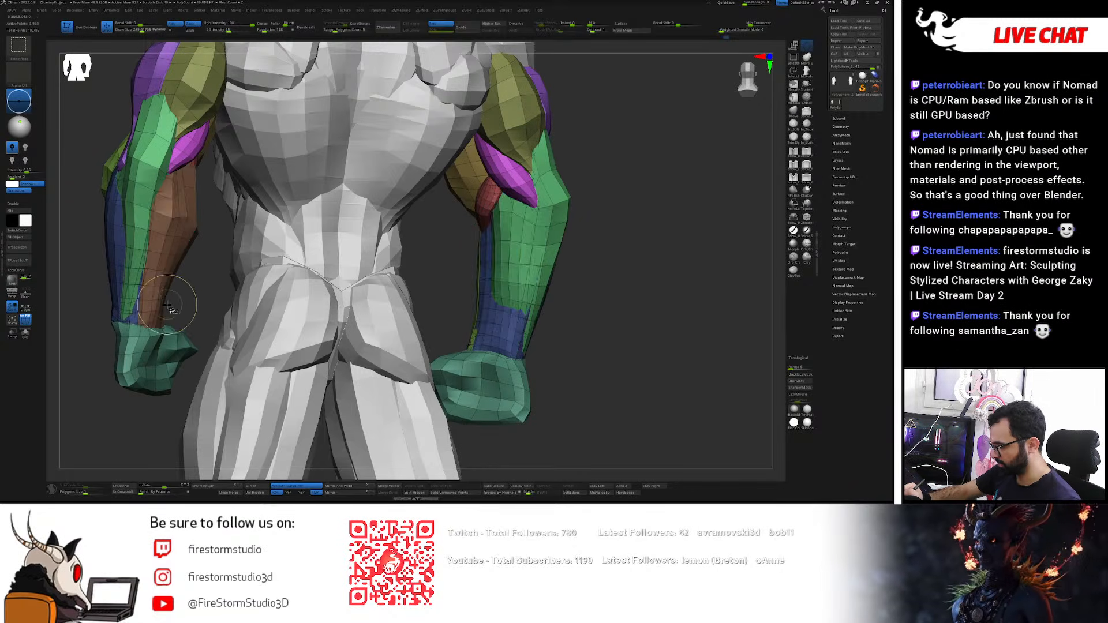
{"action": "left_click", "coordinate": [184, 256], "text": "ctrl+shift"}
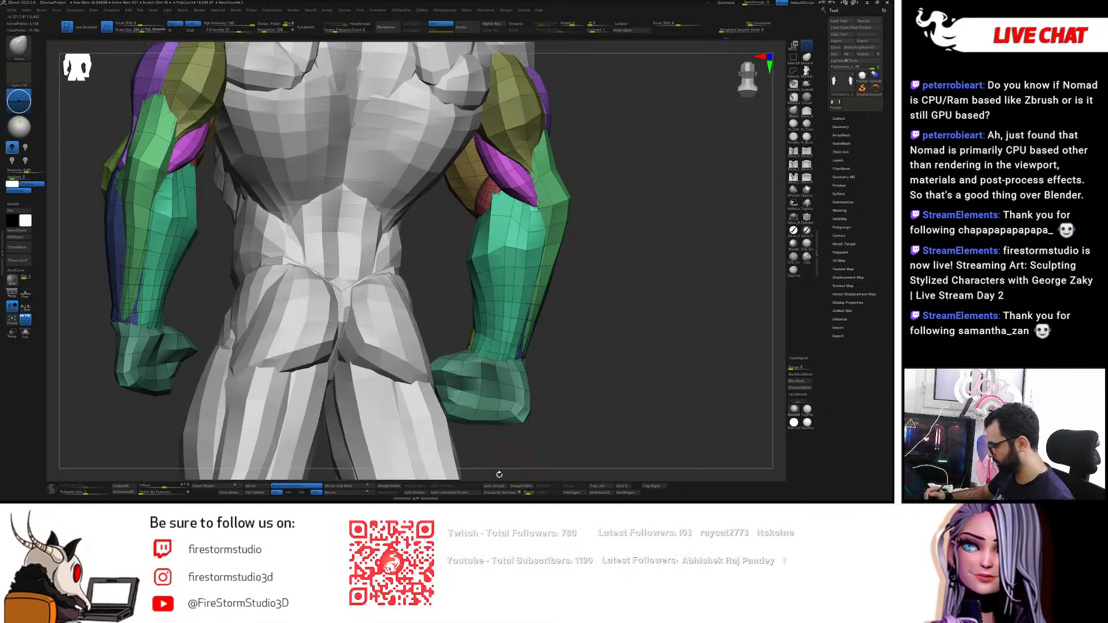
- Insert a sphere mesh at the outer elbow between the blue and green forearm muscles and position it with the gizmo
{"action": "left_click_drag", "start_coordinate": [610, 319], "coordinate": [658, 324], "text": "shift"}
{"action": "right_click_drag", "start_coordinate": [577, 317], "coordinate": [512, 267], "text": "ctrl"}
{"action": "left_click_drag", "start_coordinate": [456, 266], "coordinate": [424, 278]}
{"action": "mouse_move", "coordinate": [423, 277]}
{"action": "right_mouse_down"}
{"action": "mouse_move", "coordinate": [447, 280]}
{"action": "mouse_move", "coordinate": [376, 330]}
{"action": "mouse_move", "coordinate": [430, 324]}
{"action": "right_mouse_up"}
{"action": "key", "text": "i"}
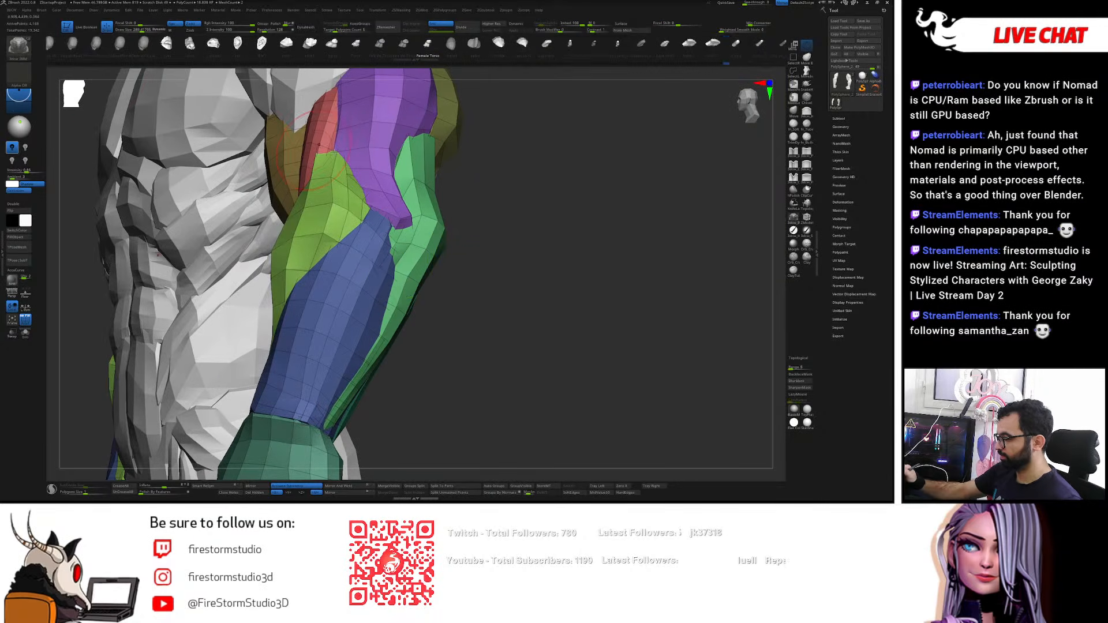
{"action": "left_click_drag", "start_coordinate": [95, 46], "coordinate": [325, 45]}
{"action": "left_click", "coordinate": [137, 45]}
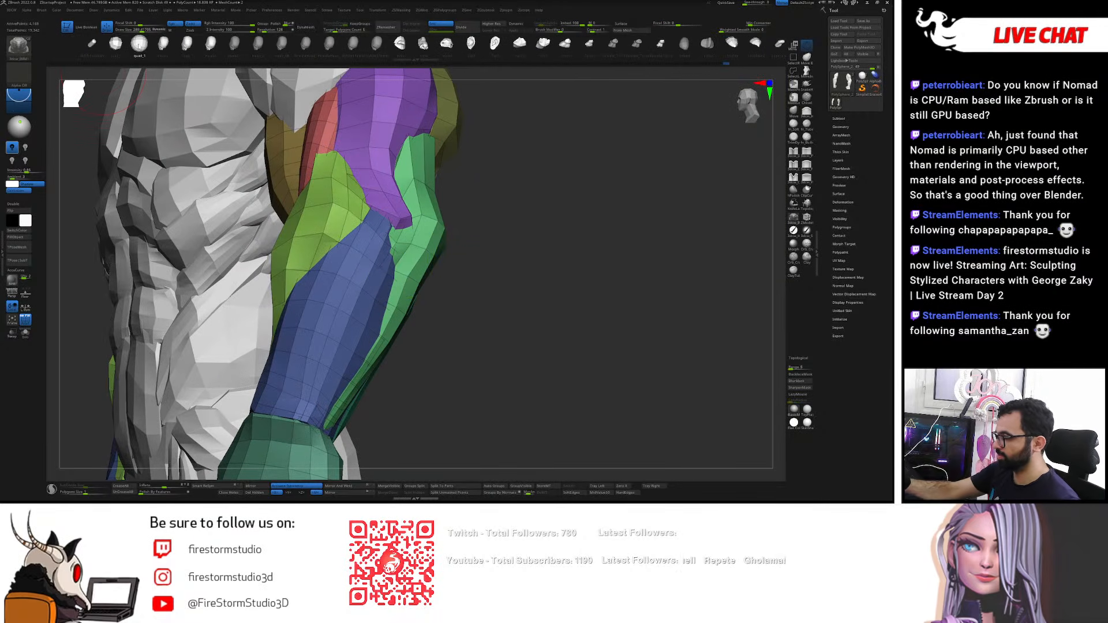
{"action": "left_click_drag", "start_coordinate": [413, 250], "coordinate": [427, 299]}
{"action": "right_click_drag", "start_coordinate": [428, 302], "coordinate": [445, 300]}
{"action": "key", "text": "w"}
{"action": "left_click_drag", "start_coordinate": [453, 253], "coordinate": [423, 247]}
{"action": "right_click_drag", "start_coordinate": [520, 227], "coordinate": [467, 202]}
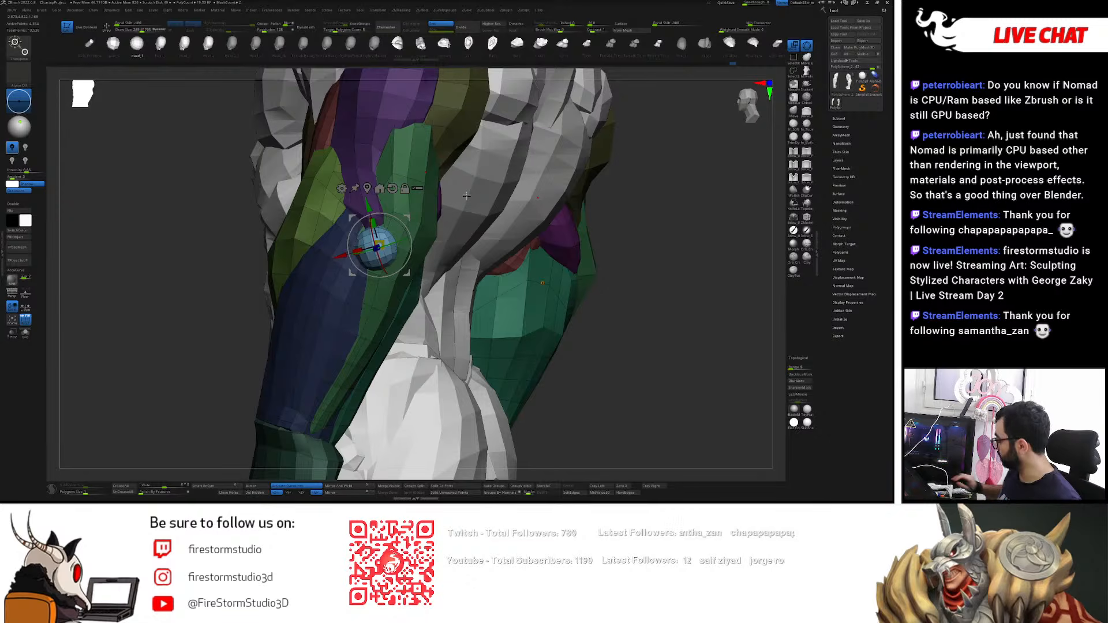
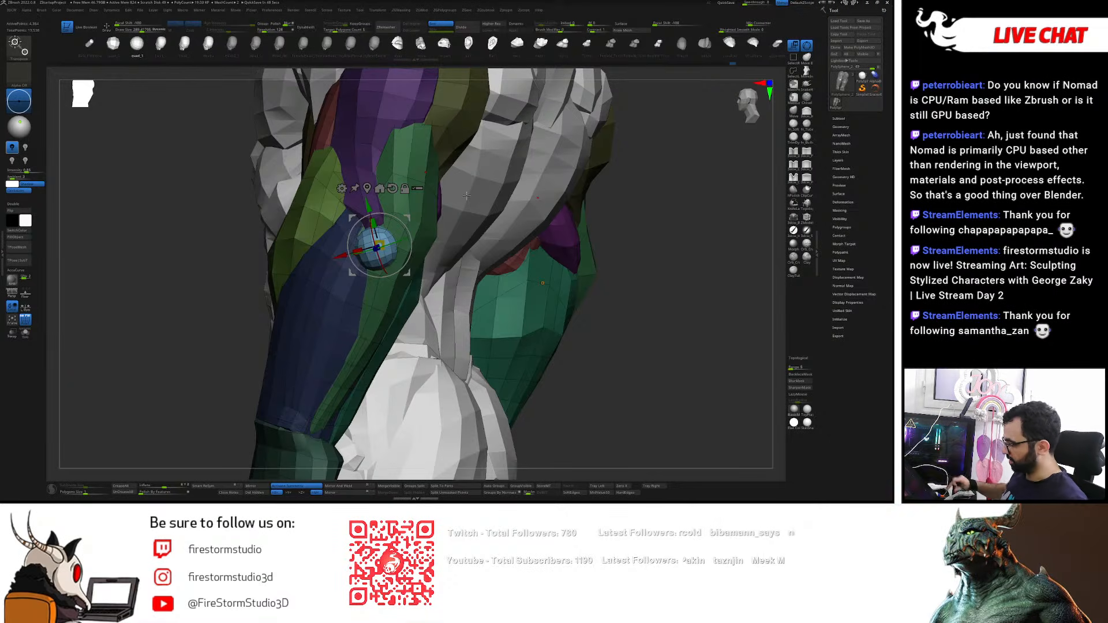
{"action": "right_click_drag", "start_coordinate": [452, 226], "coordinate": [415, 250]}
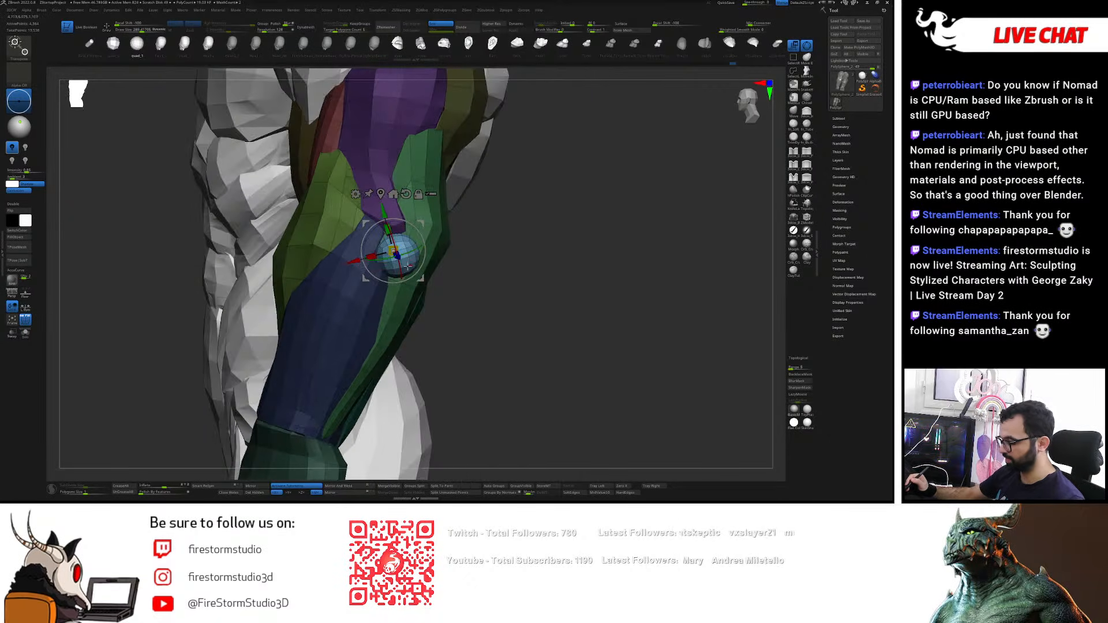
- Stretch the inserted sphere down the forearm into a tapered muscle with the Move brush
{"action": "key", "text": "q"}
{"action": "left_click_drag", "start_coordinate": [394, 289], "coordinate": [400, 278]}
{"action": "key", "text": "ctrl+z"}
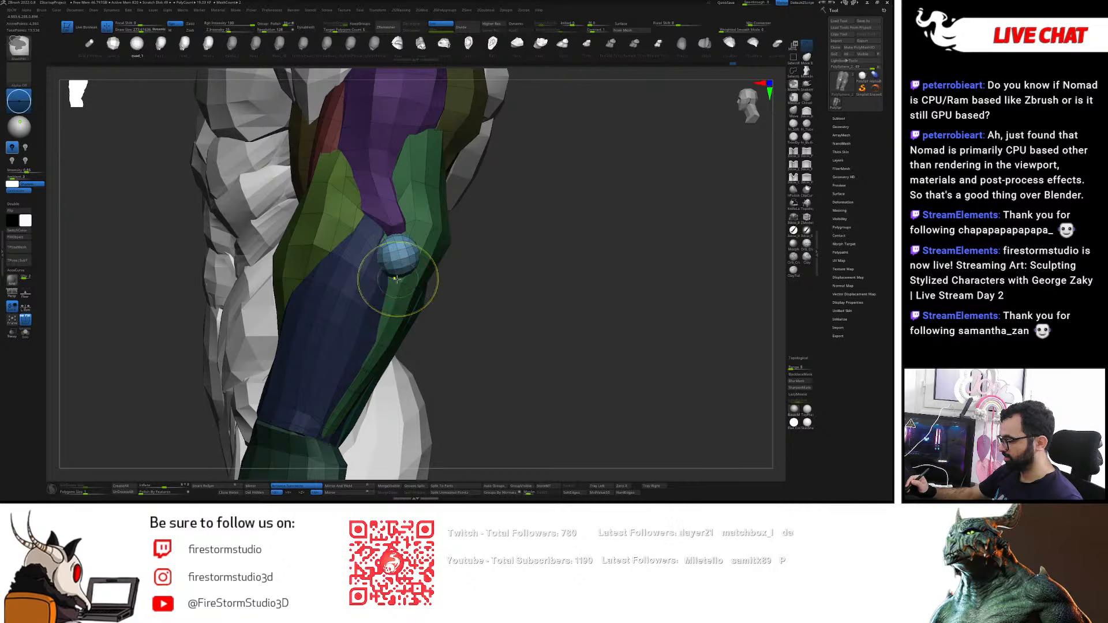
{"action": "key", "text": "b"}
{"action": "key", "text": "m"}
{"action": "key", "text": "v"}
{"action": "right_click_drag", "start_coordinate": [389, 281], "coordinate": [426, 276]}
{"action": "left_click_drag", "start_coordinate": [397, 254], "coordinate": [390, 279]}
{"action": "right_click_drag", "start_coordinate": [427, 210], "coordinate": [375, 211]}
{"action": "key", "text": "s"}
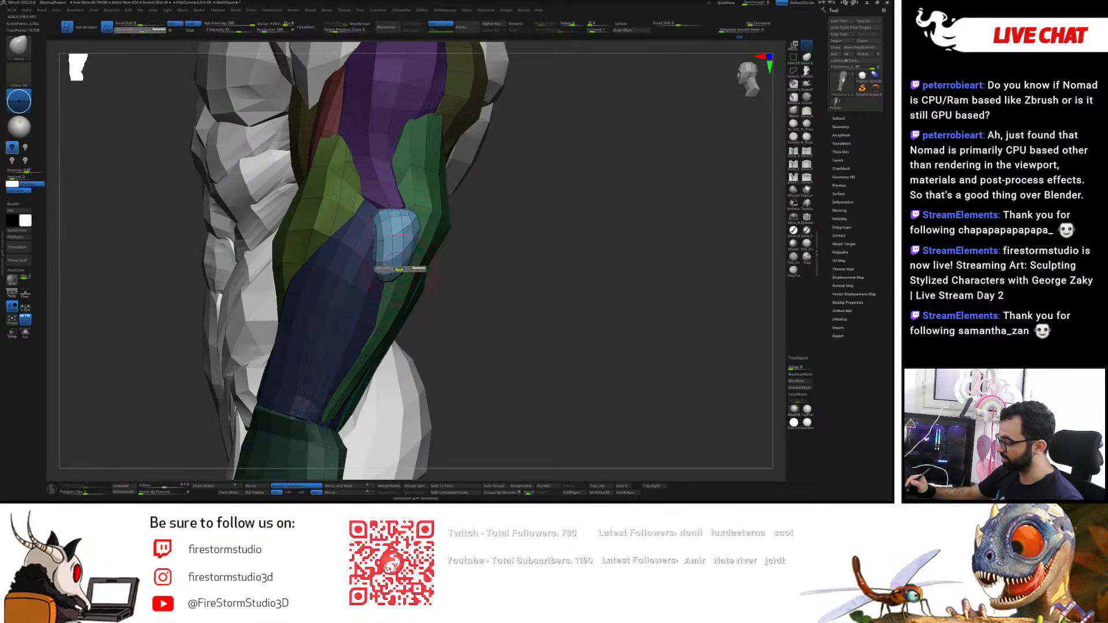
{"action": "right_click_drag", "start_coordinate": [392, 291], "coordinate": [418, 215]}
{"action": "right_click_drag", "start_coordinate": [420, 304], "coordinate": [431, 207]}
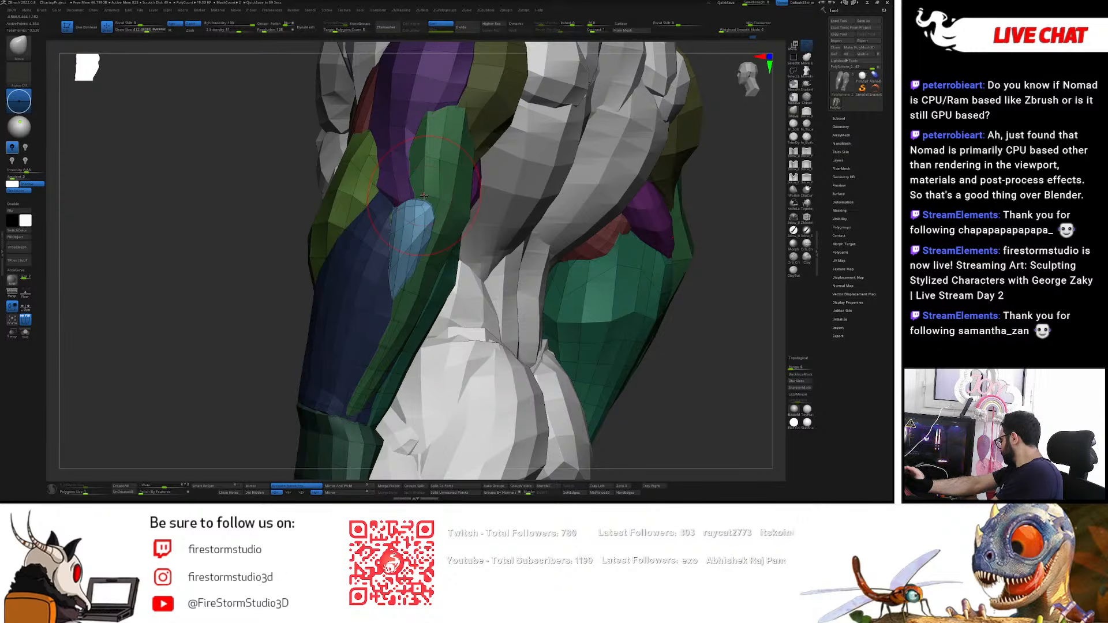
- Refine and smooth the new light-blue muscle so it fits against the elbow
{"action": "mouse_move", "coordinate": [424, 196]}
{"action": "right_mouse_down"}
{"action": "mouse_move", "coordinate": [431, 218]}
{"action": "mouse_move", "coordinate": [454, 220]}
{"action": "mouse_move", "coordinate": [427, 218]}
{"action": "mouse_move", "coordinate": [461, 218]}
{"action": "mouse_move", "coordinate": [450, 213]}
{"action": "mouse_move", "coordinate": [431, 251]}
{"action": "right_mouse_up"}
{"action": "left_click_drag", "start_coordinate": [431, 252], "coordinate": [428, 248]}
{"action": "right_click_drag", "start_coordinate": [429, 248], "coordinate": [434, 231]}
{"action": "left_click_drag", "start_coordinate": [434, 231], "coordinate": [432, 235], "text": "shift"}
{"action": "right_click_drag", "start_coordinate": [433, 235], "coordinate": [456, 241]}
- Mask everything except the green strip along the ulna and adjust its edge beside the new muscle
{"action": "key", "text": "w"}
{"action": "left_click", "coordinate": [488, 213], "text": "ctrl"}
{"action": "left_click", "coordinate": [433, 290], "text": "ctrl"}
{"action": "key", "text": "q"}
{"action": "key", "text": "s"}
{"action": "left_click_drag", "start_coordinate": [432, 297], "coordinate": [429, 297]}
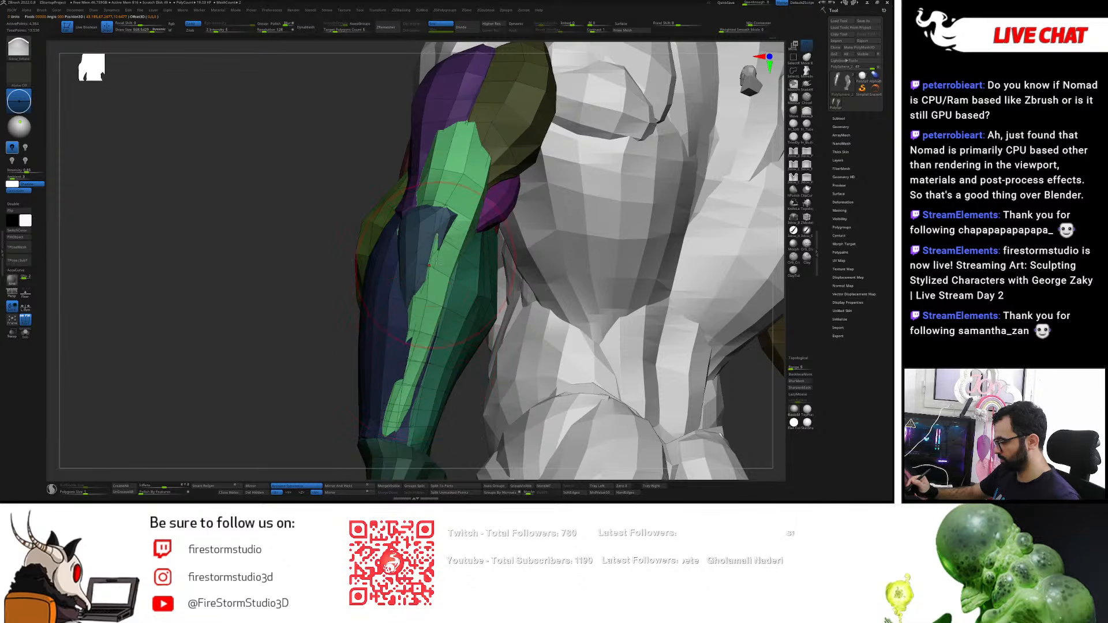
- Widen the lower end of the green ulna strip near the wrist with the Move brush
{"action": "right_click_drag", "start_coordinate": [407, 386], "coordinate": [404, 392]}
{"action": "key", "text": "b"}
{"action": "key", "text": "m"}
{"action": "key", "text": "v"}
{"action": "left_click_drag", "start_coordinate": [404, 393], "coordinate": [428, 390]}
{"action": "right_click_drag", "start_coordinate": [433, 392], "coordinate": [401, 402]}
{"action": "mouse_move", "coordinate": [401, 401]}
{"action": "left_mouse_down"}
{"action": "mouse_move", "coordinate": [437, 391]}
{"action": "mouse_move", "coordinate": [421, 404]}
{"action": "left_mouse_up"}
- Isolate the forearm muscles next to the green strip with masks and adjust the edge that borders it
{"action": "key", "text": "w"}
{"action": "left_click", "coordinate": [464, 346], "text": "ctrl"}
{"action": "key", "text": "q"}
{"action": "key", "text": "w"}
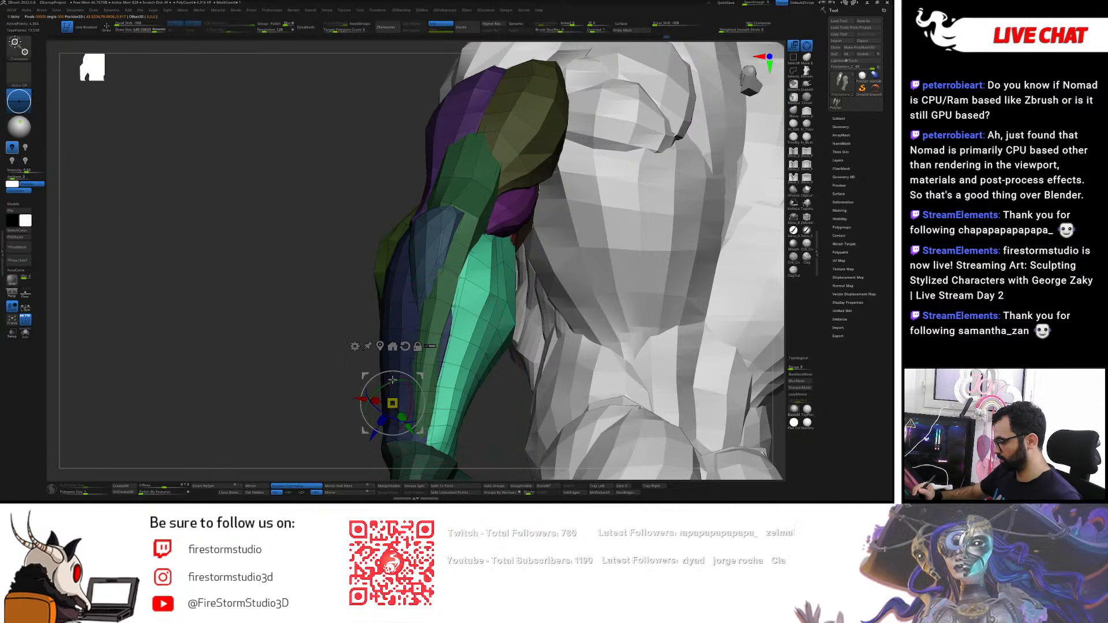
{"action": "left_click", "coordinate": [400, 349], "text": "ctrl"}
{"action": "key", "text": "q"}
{"action": "key", "text": "s"}
{"action": "left_click_drag", "start_coordinate": [442, 351], "coordinate": [445, 355]}
- Mask everything except the green ulna strip and build up its rounded end at the wrist
{"action": "key", "text": "w"}
{"action": "key", "text": "w"}
{"action": "left_click", "coordinate": [430, 396], "text": "ctrl"}
{"action": "key", "text": "q"}
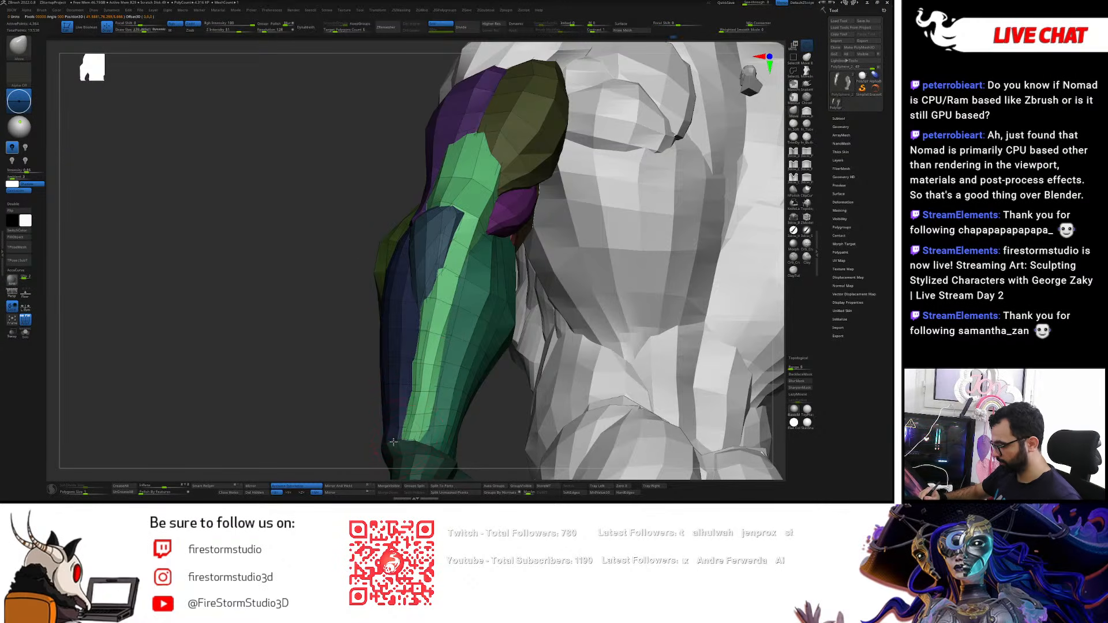
{"action": "right_click_drag", "start_coordinate": [394, 425], "coordinate": [397, 456]}
{"action": "mouse_move", "coordinate": [431, 397]}
{"action": "right_mouse_down"}
{"action": "mouse_move", "coordinate": [403, 406]}
{"action": "mouse_move", "coordinate": [442, 381]}
{"action": "mouse_move", "coordinate": [430, 376]}
{"action": "mouse_move", "coordinate": [461, 386]}
{"action": "mouse_move", "coordinate": [477, 321]}
{"action": "mouse_move", "coordinate": [468, 282]}
{"action": "right_mouse_up"}
{"action": "key", "text": "b"}
{"action": "key", "text": "d"}
{"action": "key", "text": "s"}
{"action": "mouse_move", "coordinate": [428, 356]}
{"action": "right_mouse_down"}
{"action": "mouse_move", "coordinate": [469, 309]}
{"action": "mouse_move", "coordinate": [456, 337]}
{"action": "right_mouse_up"}
{"action": "key", "text": "w"}
{"action": "left_click", "coordinate": [378, 350], "text": "ctrl"}
{"action": "key", "text": "q"}
{"action": "right_click_drag", "start_coordinate": [403, 437], "coordinate": [476, 362]}
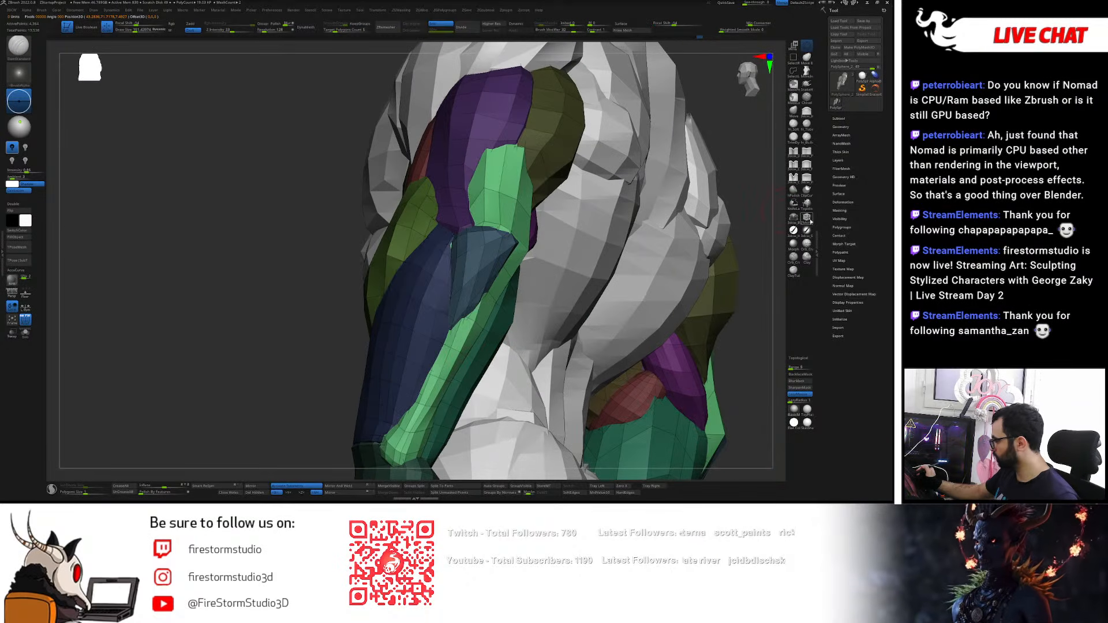
- Refine the middle of the green ulna strip with a different sculpting brush
{"action": "left_click", "coordinate": [807, 164]}
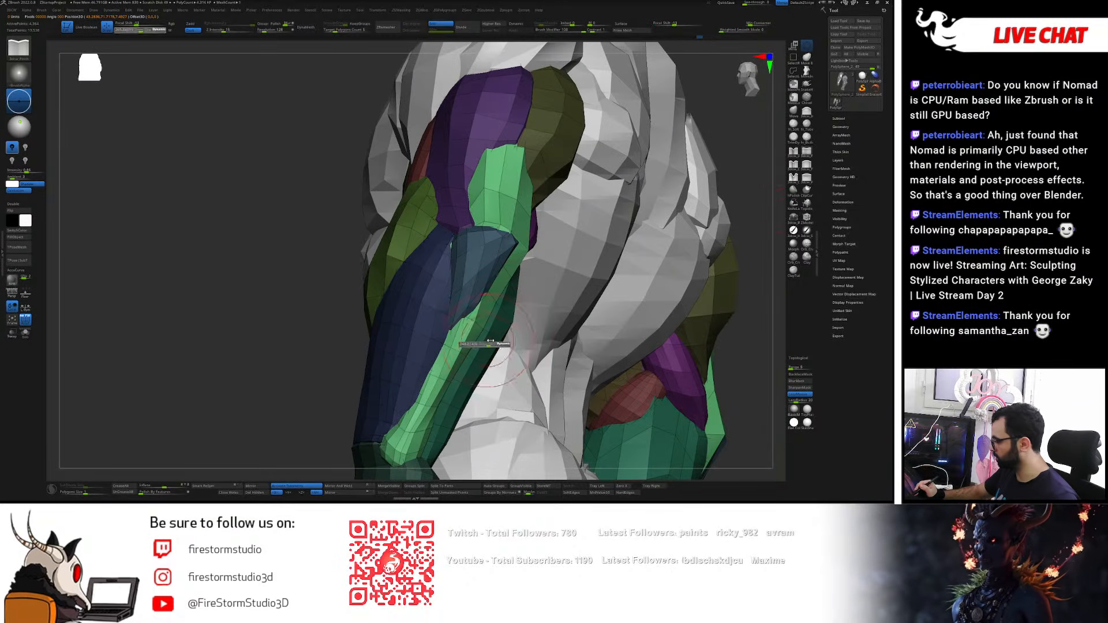
{"action": "right_click_drag", "start_coordinate": [432, 396], "coordinate": [481, 339]}
{"action": "key", "text": "s"}
{"action": "left_click_drag", "start_coordinate": [479, 344], "coordinate": [464, 345]}
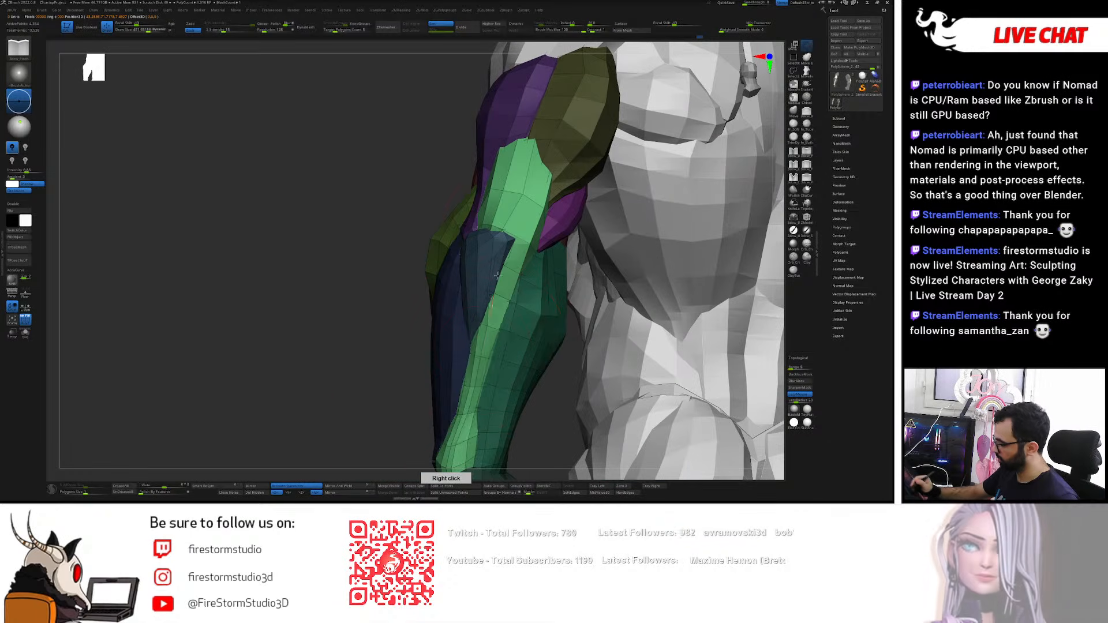
{"action": "right_click_drag", "start_coordinate": [530, 254], "coordinate": [513, 243]}
{"action": "mouse_move", "coordinate": [487, 363]}
{"action": "right_mouse_down"}
{"action": "mouse_move", "coordinate": [512, 247]}
{"action": "mouse_move", "coordinate": [496, 264]}
{"action": "mouse_move", "coordinate": [473, 244]}
{"action": "right_mouse_up"}
- Smooth the upper part of the teal rear forearm muscle below the elbow
{"action": "key", "text": "b"}
{"action": "key", "text": "m"}
{"action": "key", "text": "v"}
{"action": "key", "text": "b"}
{"action": "key", "text": "s"}
{"action": "key", "text": "t"}
{"action": "mouse_move", "coordinate": [449, 284]}
{"action": "right_mouse_down"}
{"action": "mouse_move", "coordinate": [470, 239]}
{"action": "mouse_move", "coordinate": [456, 248]}
{"action": "mouse_move", "coordinate": [441, 175]}
{"action": "mouse_move", "coordinate": [455, 206]}
{"action": "mouse_move", "coordinate": [490, 188]}
{"action": "mouse_move", "coordinate": [479, 196]}
{"action": "mouse_move", "coordinate": [556, 230]}
{"action": "mouse_move", "coordinate": [548, 186]}
{"action": "mouse_move", "coordinate": [687, 231]}
{"action": "mouse_move", "coordinate": [518, 235]}
{"action": "right_mouse_up"}
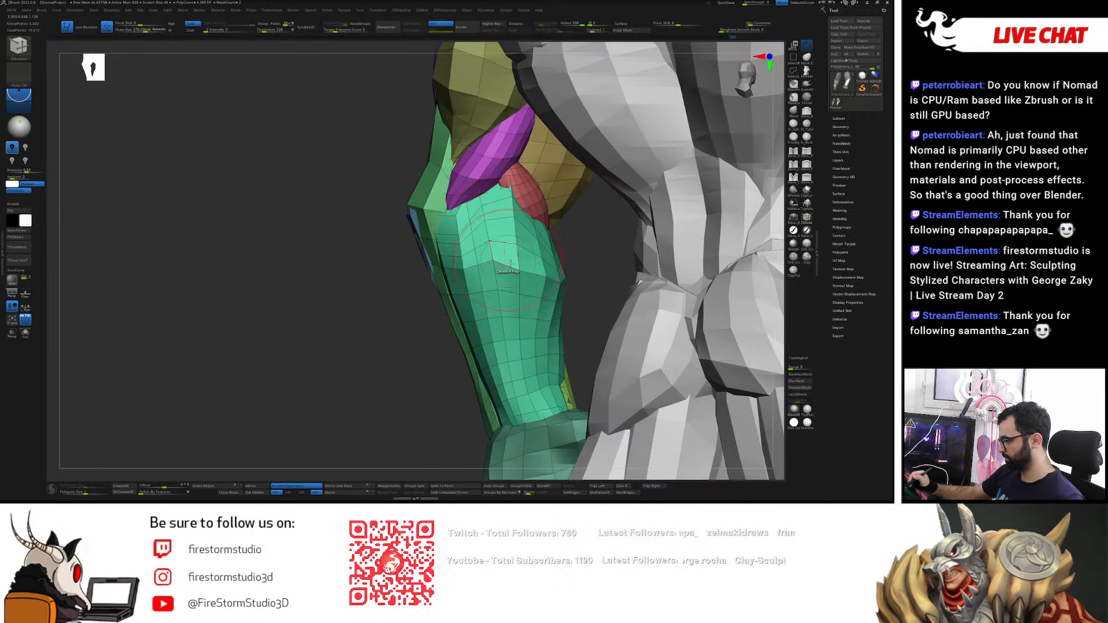
{"action": "left_click_drag", "start_coordinate": [503, 241], "coordinate": [460, 243], "text": "shift"}
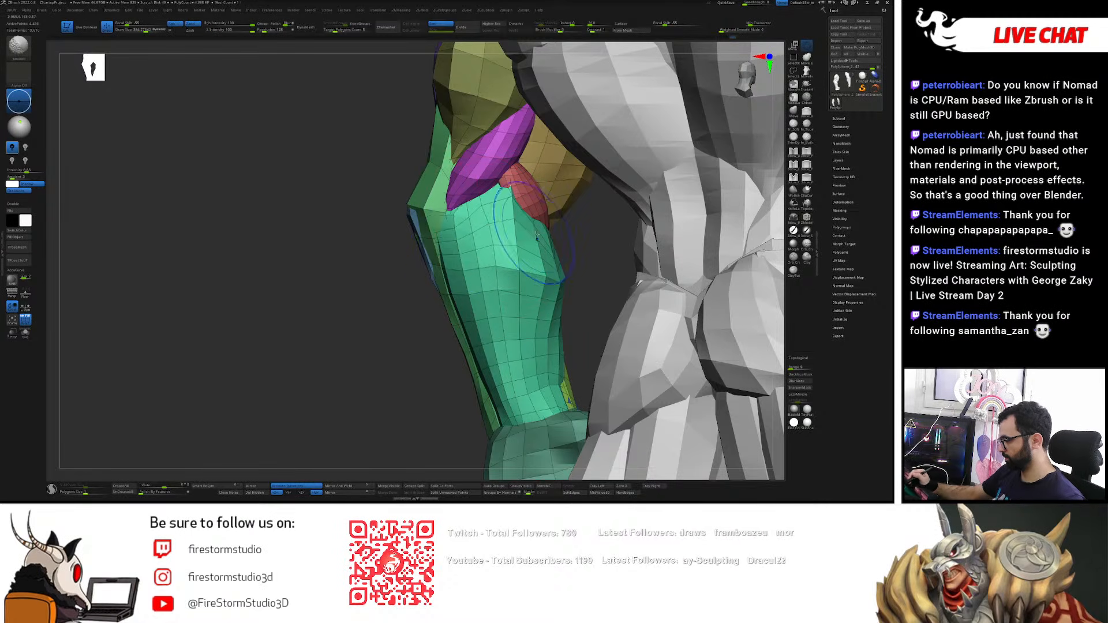
{"action": "mouse_move", "coordinate": [513, 219]}
{"action": "right_mouse_down"}
{"action": "mouse_move", "coordinate": [500, 244]}
{"action": "mouse_move", "coordinate": [523, 294]}
{"action": "right_mouse_up"}
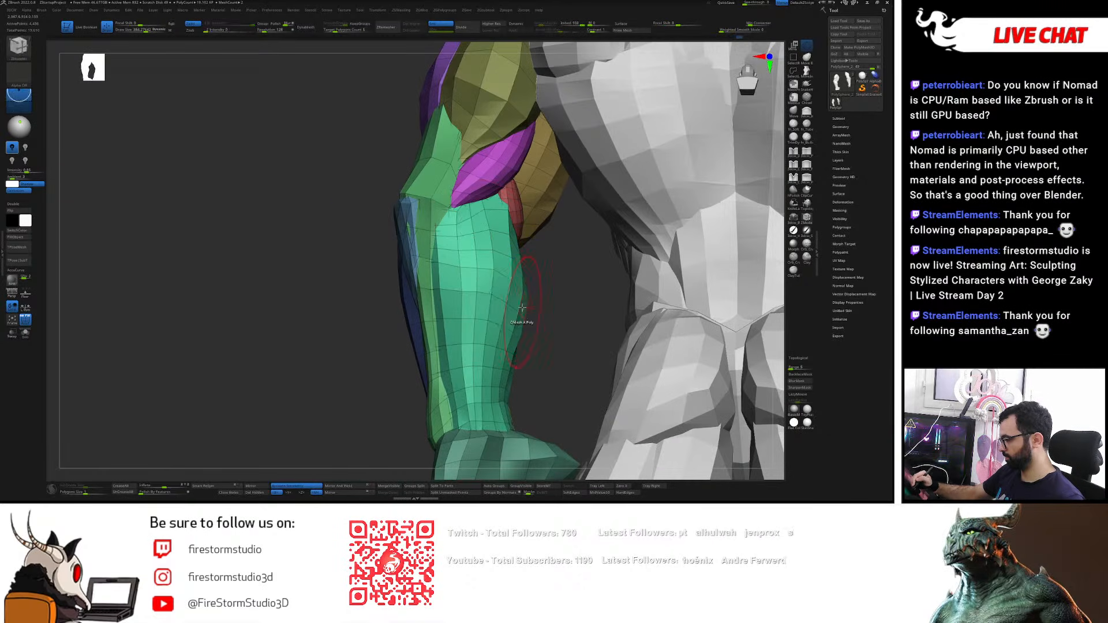
- Smooth the upper outer edge of the lime-green front forearm muscle near the elbow
{"action": "right_click_drag", "start_coordinate": [493, 349], "coordinate": [564, 302]}
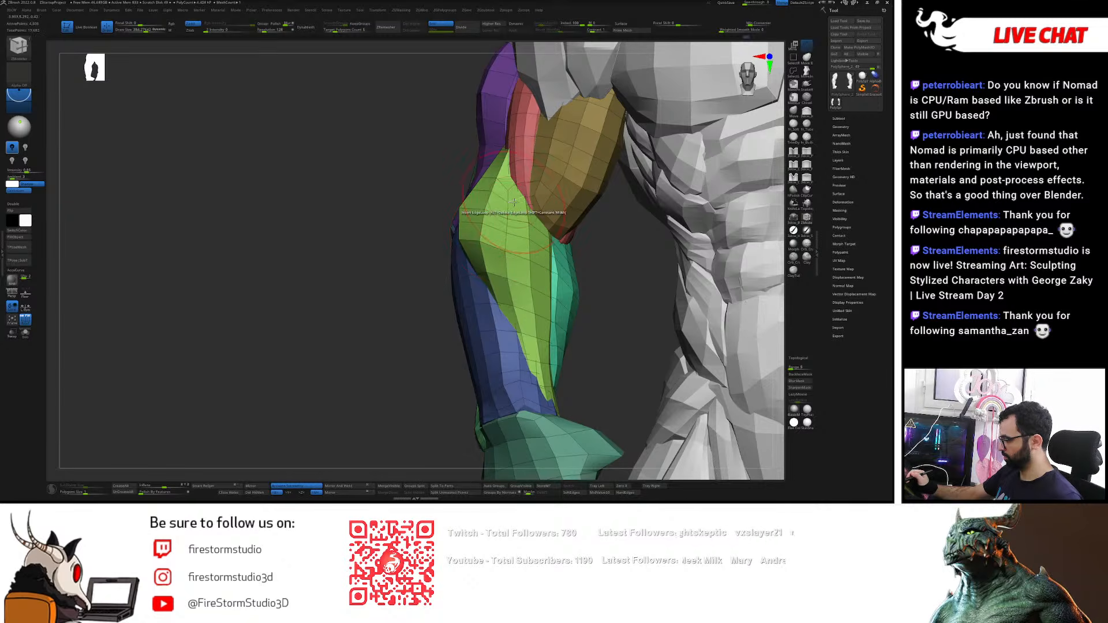
{"action": "key", "text": "shift"}
{"action": "left_click_drag", "start_coordinate": [478, 205], "coordinate": [485, 195], "text": "shift"}
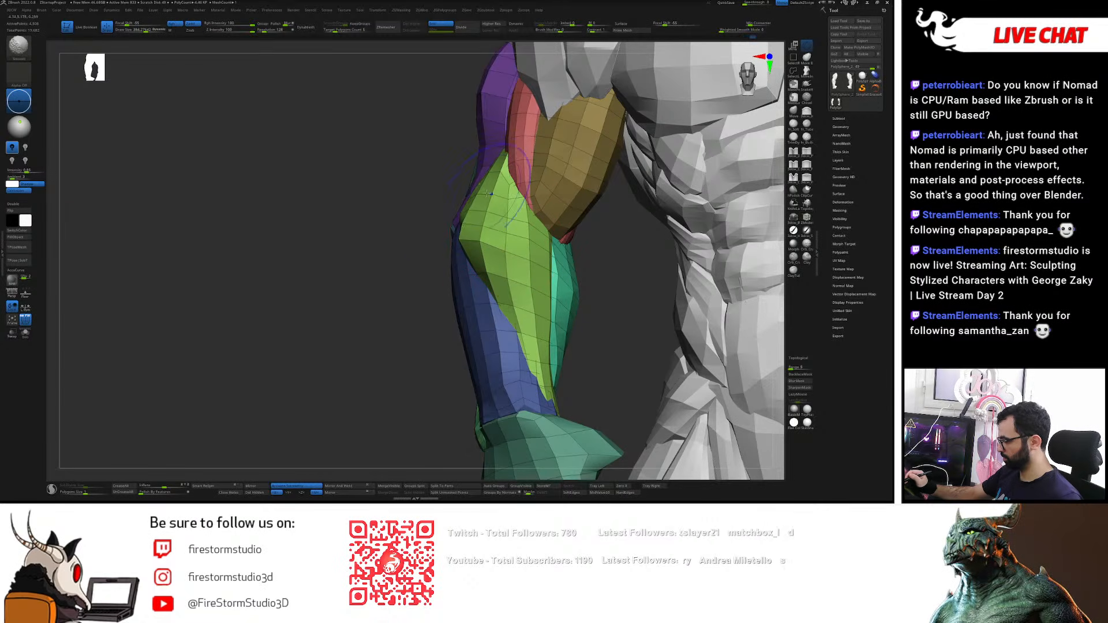
{"action": "mouse_move", "coordinate": [474, 236]}
{"action": "right_mouse_down"}
{"action": "mouse_move", "coordinate": [526, 230]}
{"action": "mouse_move", "coordinate": [507, 199]}
{"action": "right_mouse_up"}
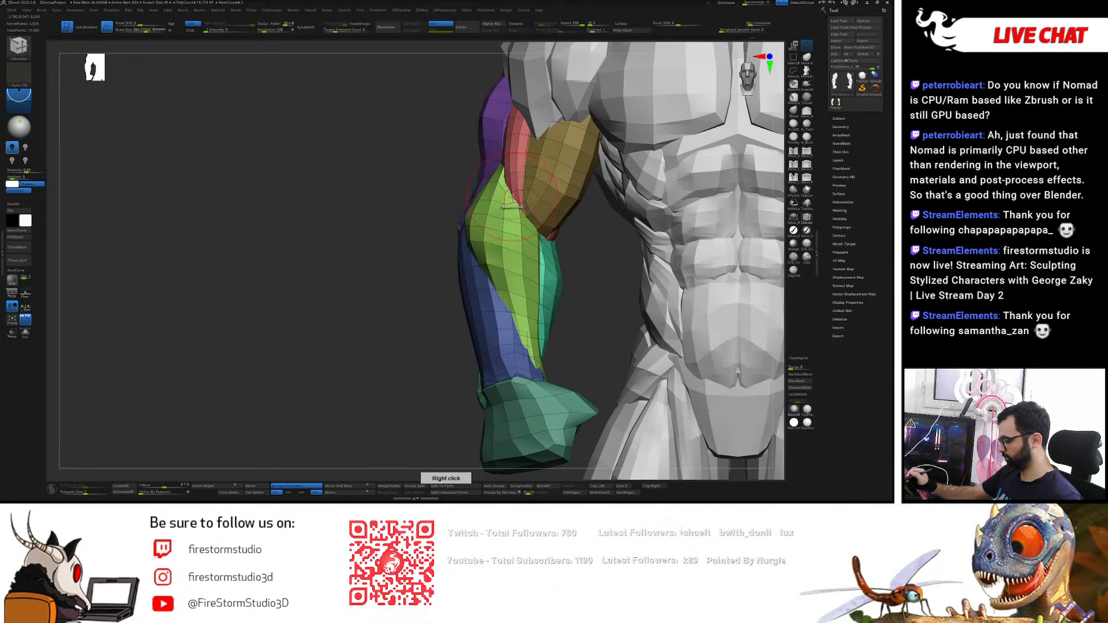
{"action": "key", "text": "shift"}
- Pull the front edge of the purple upper-arm muscle back along the red muscle and the lime-green muscle's tip with the Move brush
{"action": "right_click_drag", "start_coordinate": [516, 258], "coordinate": [457, 245]}
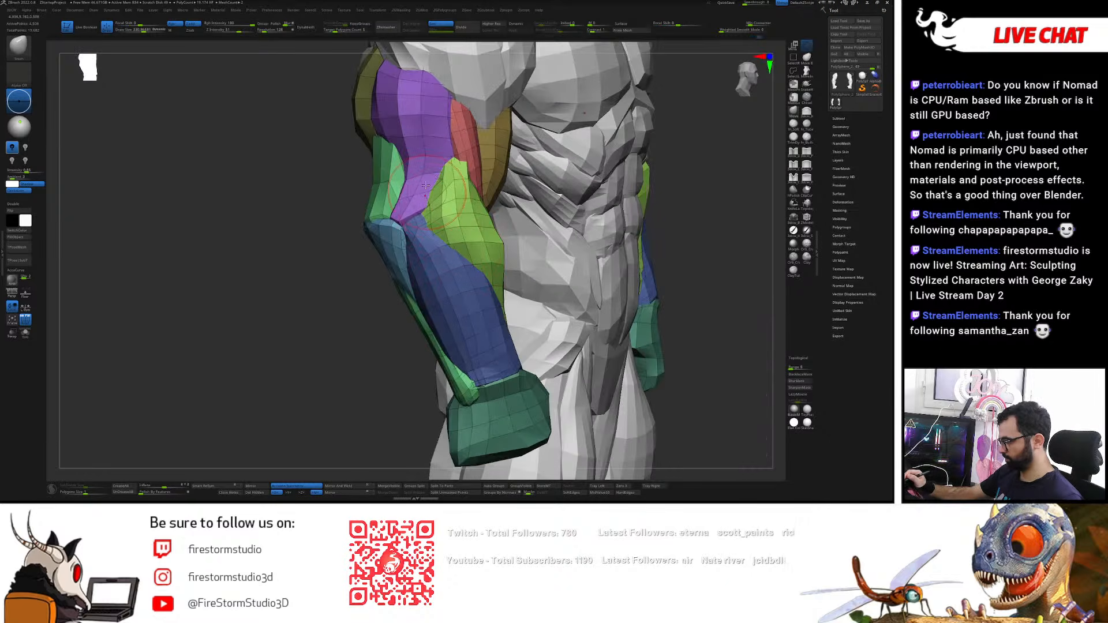
{"action": "left_click_drag", "start_coordinate": [462, 165], "coordinate": [458, 166]}
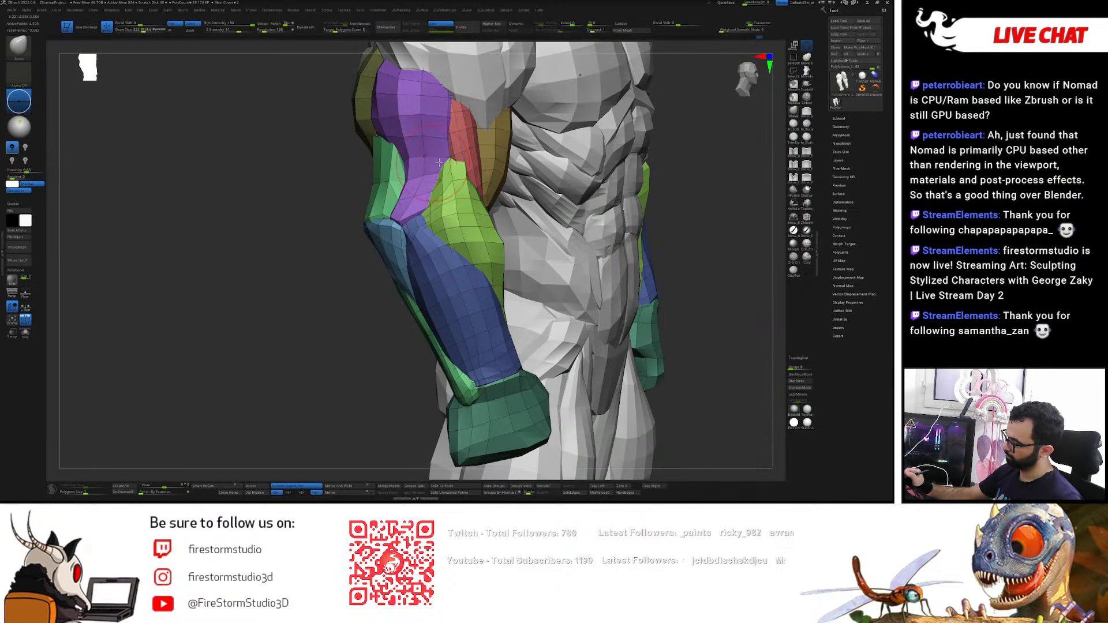
{"action": "right_click_drag", "start_coordinate": [451, 154], "coordinate": [453, 118]}
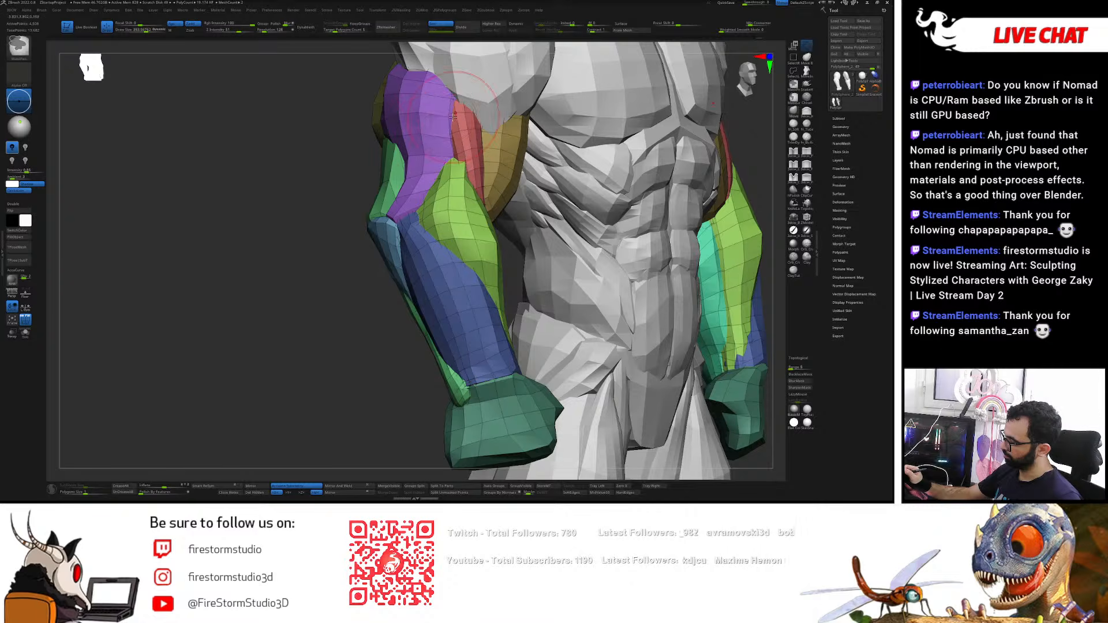
{"action": "left_click_drag", "start_coordinate": [449, 98], "coordinate": [443, 96]}
{"action": "left_click_drag", "start_coordinate": [453, 151], "coordinate": [447, 152]}
{"action": "right_click_drag", "start_coordinate": [447, 152], "coordinate": [455, 161]}
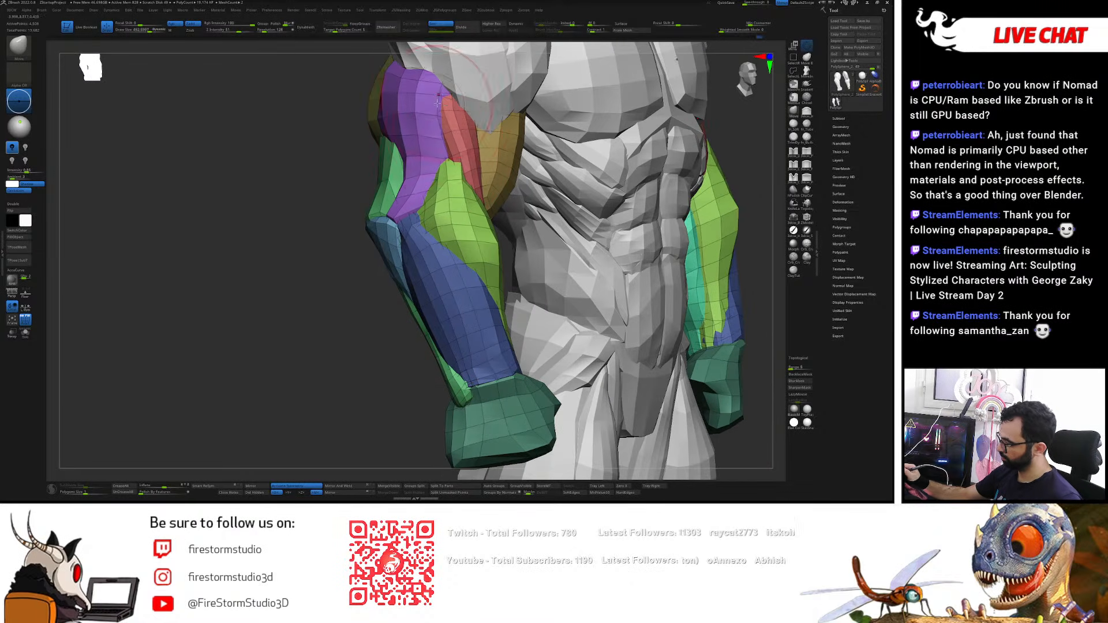
{"action": "right_click_drag", "start_coordinate": [388, 210], "coordinate": [433, 204]}
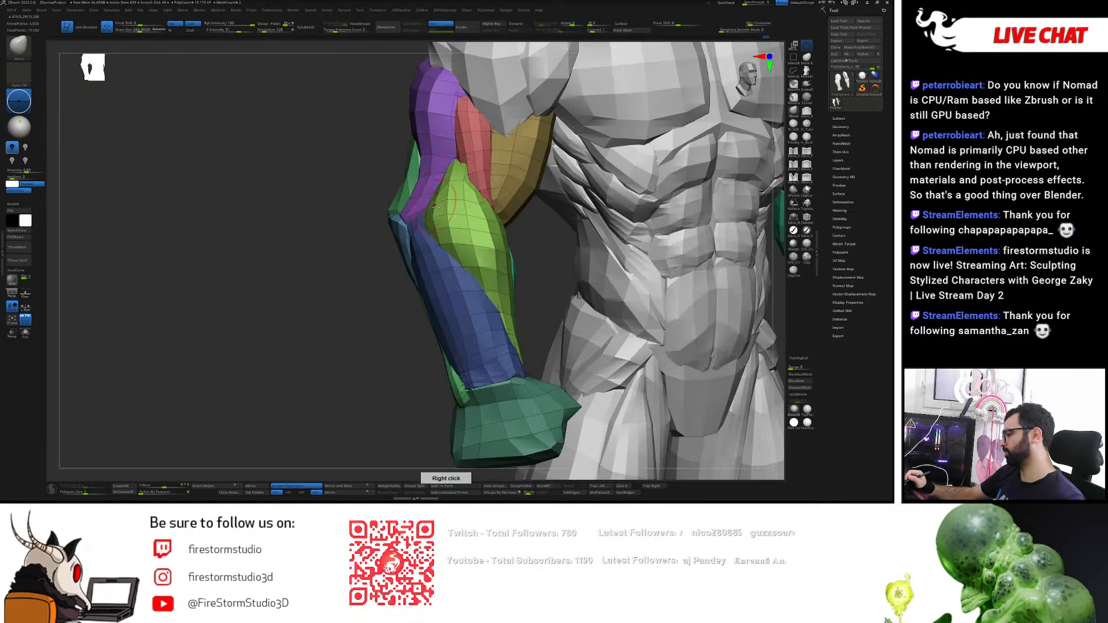
{"action": "right_click_drag", "start_coordinate": [478, 168], "coordinate": [497, 166]}
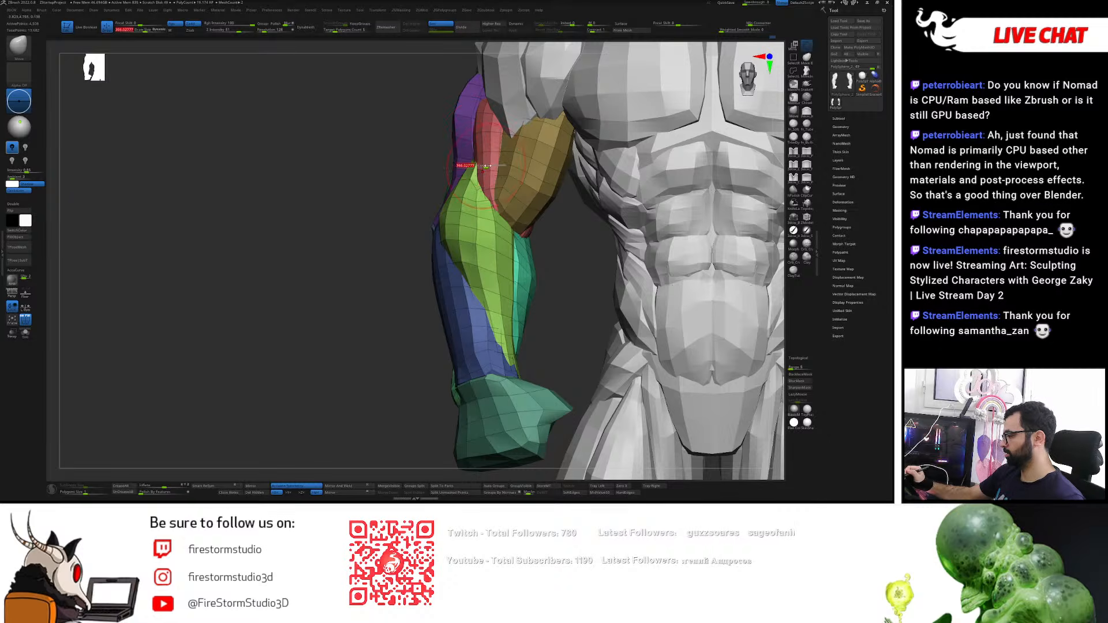
- Hide the polyframe colours and smooth the outer edge of the forearm just below the elbow
{"action": "right_click_drag", "start_coordinate": [468, 168], "coordinate": [472, 142]}
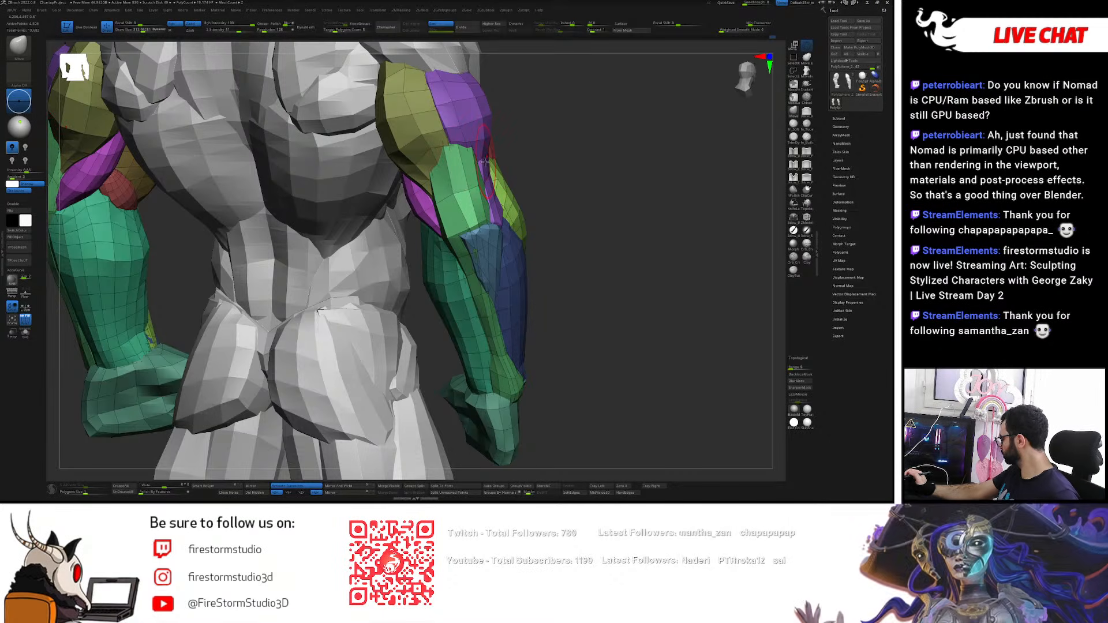
{"action": "mouse_move", "coordinate": [433, 193]}
{"action": "left_mouse_down"}
{"action": "mouse_move", "coordinate": [433, 205]}
{"action": "mouse_move", "coordinate": [414, 188]}
{"action": "left_mouse_up"}
{"action": "key", "text": "s"}
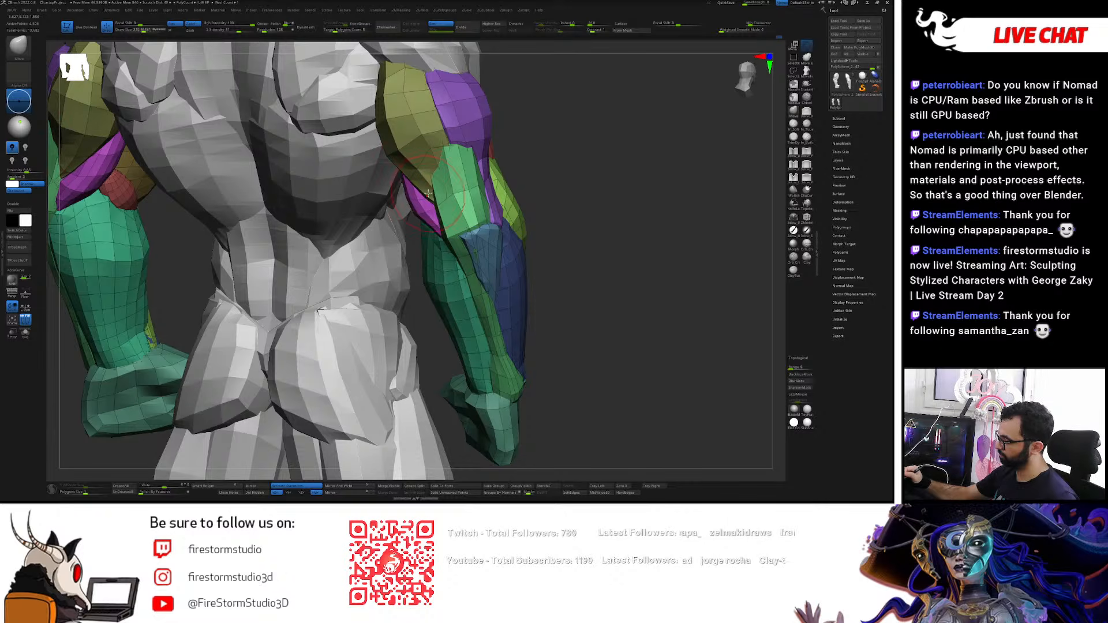
{"action": "right_click_drag", "start_coordinate": [568, 208], "coordinate": [565, 125]}
{"action": "key", "text": "shift+f"}
{"action": "right_click_drag", "start_coordinate": [659, 183], "coordinate": [628, 185]}
{"action": "right_click_drag", "start_coordinate": [512, 168], "coordinate": [474, 234], "text": "ctrl"}
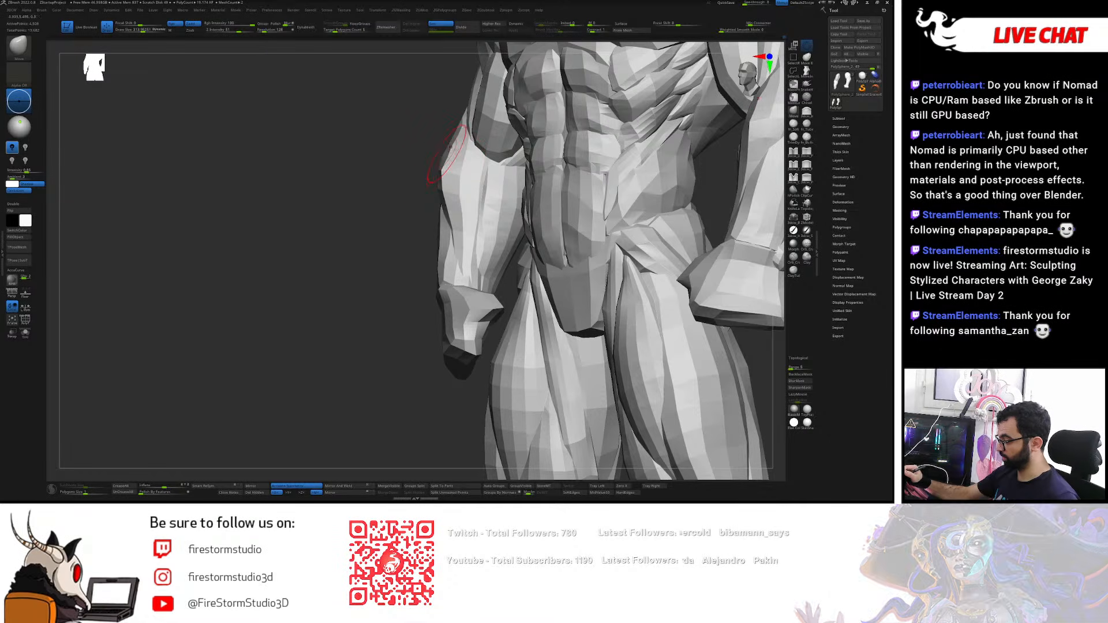
{"action": "key", "text": "shift"}
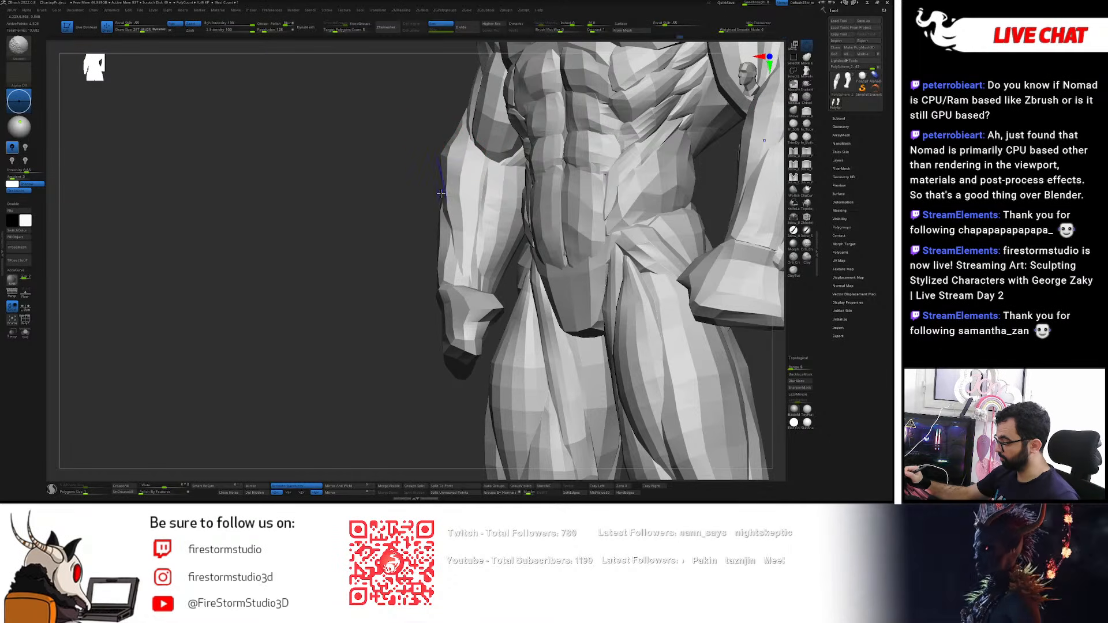
{"action": "left_click", "coordinate": [223, 30], "text": "shift"}
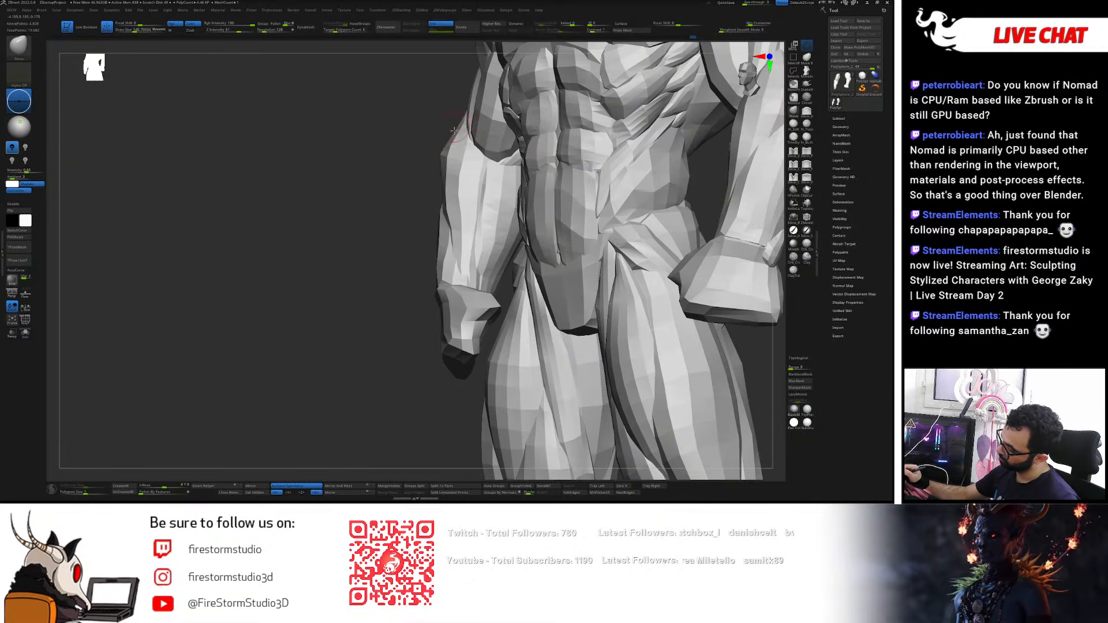
- Smooth the front of the forearm around the inner elbow with a resized brush
{"action": "right_click_drag", "start_coordinate": [447, 217], "coordinate": [461, 218], "text": "shift"}
{"action": "key", "text": "s"}
{"action": "left_click_drag", "start_coordinate": [461, 218], "coordinate": [468, 218]}
{"action": "key", "text": "2"}
{"action": "mouse_move", "coordinate": [490, 214]}
{"action": "right_mouse_down"}
{"action": "mouse_move", "coordinate": [466, 212]}
{"action": "mouse_move", "coordinate": [481, 170]}
{"action": "right_mouse_up"}
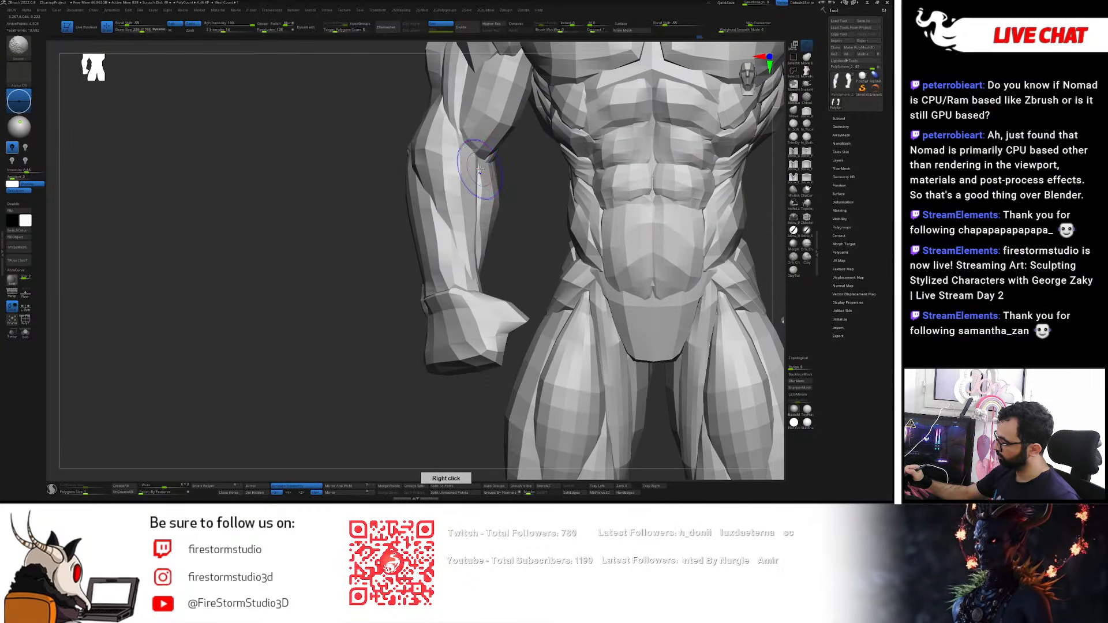
{"action": "key", "text": "shift+f"}
{"action": "key", "text": "shift+f"}
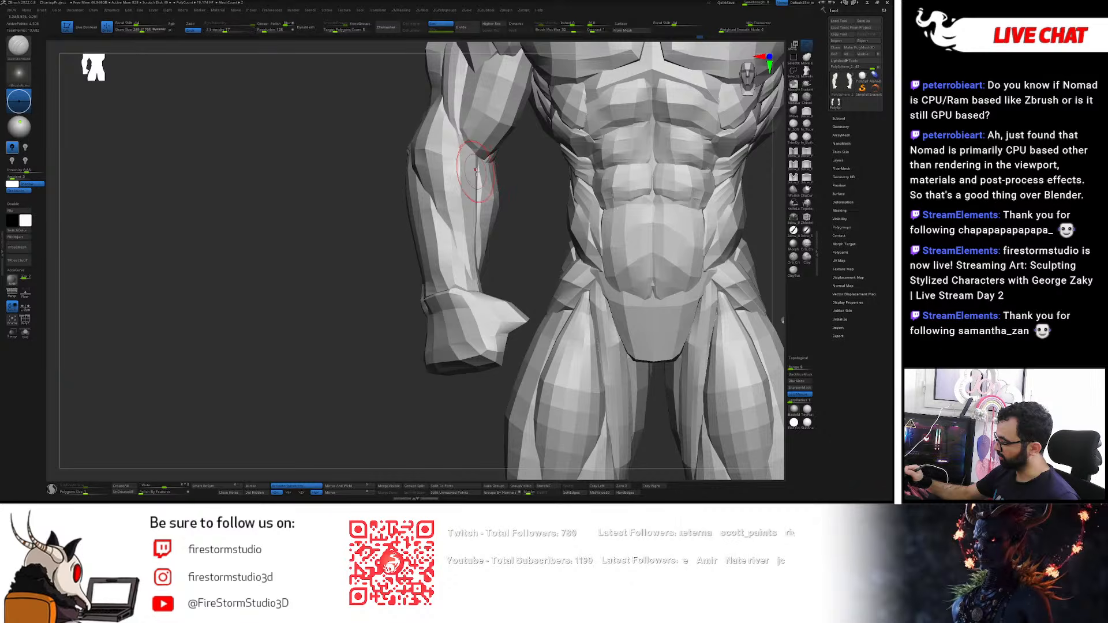
- Refine the inner forearm just below the elbow crease with the Move brush
{"action": "mouse_move", "coordinate": [479, 173]}
{"action": "right_mouse_down"}
{"action": "mouse_move", "coordinate": [479, 185]}
{"action": "mouse_move", "coordinate": [473, 172]}
{"action": "right_mouse_up"}
{"action": "key", "text": "s"}
{"action": "left_click_drag", "start_coordinate": [473, 170], "coordinate": [470, 170]}
{"action": "right_click_drag", "start_coordinate": [469, 170], "coordinate": [482, 172]}
{"action": "key", "text": "b"}
{"action": "key", "text": "m"}
{"action": "key", "text": "v"}
{"action": "key", "text": "s"}
{"action": "left_click_drag", "start_coordinate": [469, 177], "coordinate": [472, 176]}
{"action": "mouse_move", "coordinate": [466, 176]}
{"action": "right_mouse_down"}
{"action": "mouse_move", "coordinate": [470, 202]}
{"action": "mouse_move", "coordinate": [469, 185]}
{"action": "right_mouse_up"}
- Define the crease between the biceps and the inner forearm with the DamStandard brush
{"action": "key", "text": "b"}
{"action": "key", "text": "d"}
{"action": "key", "text": "s"}
{"action": "key", "text": "s"}
{"action": "key", "text": "s"}
{"action": "left_click_drag", "start_coordinate": [469, 185], "coordinate": [467, 158]}
{"action": "mouse_move", "coordinate": [472, 167]}
{"action": "right_mouse_down"}
{"action": "mouse_move", "coordinate": [472, 119]}
{"action": "mouse_move", "coordinate": [440, 140]}
{"action": "right_mouse_up"}
- Mask every arm muscle except the biceps and size the brush for its lower end above the elbow crease
{"action": "key", "text": "w"}
{"action": "left_click", "coordinate": [472, 119], "text": "ctrl"}
{"action": "key", "text": "q"}
{"action": "key", "text": "s"}
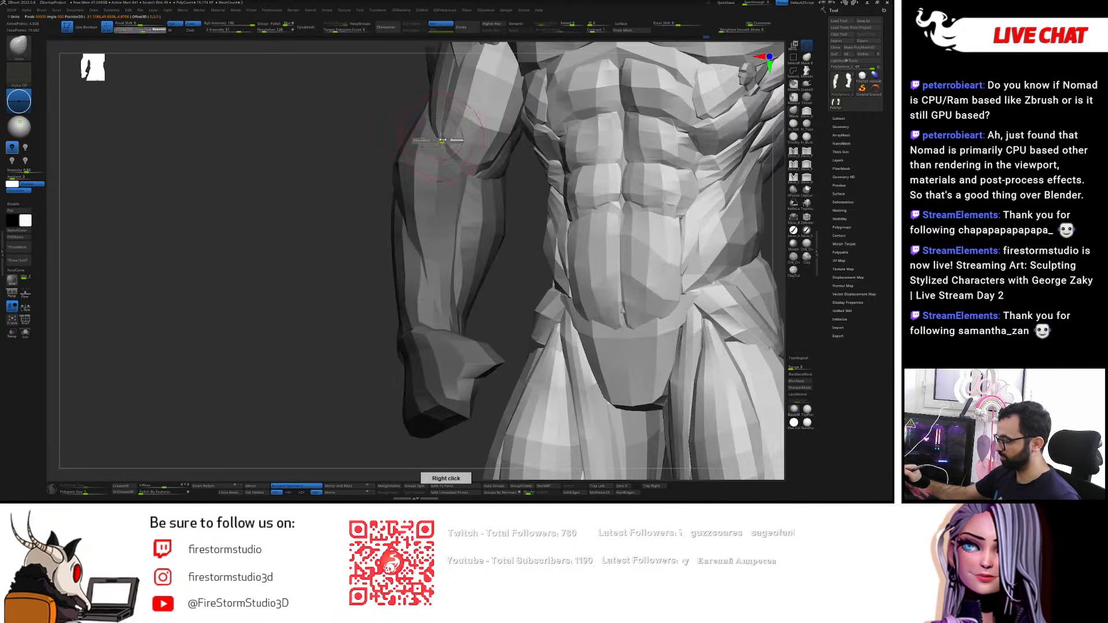
{"action": "key", "text": "s"}
{"action": "left_click_drag", "start_coordinate": [446, 166], "coordinate": [451, 166]}
- Mask every arm muscle except the front forearm muscle that runs from the elbow to the wrist
{"action": "key", "text": "w"}
{"action": "left_click", "coordinate": [421, 272], "text": "ctrl"}
{"action": "key", "text": "q"}
{"action": "key", "text": "w"}
{"action": "left_click", "coordinate": [440, 193], "text": "ctrl"}
{"action": "key", "text": "q"}
- Adjust the upper inner edge of the isolated front forearm muscle below the elbow crease
{"action": "key", "text": "s"}
{"action": "left_click_drag", "start_coordinate": [469, 170], "coordinate": [461, 170]}
{"action": "mouse_move", "coordinate": [448, 151]}
{"action": "right_mouse_down"}
{"action": "mouse_move", "coordinate": [475, 157]}
{"action": "mouse_move", "coordinate": [452, 176]}
{"action": "right_mouse_up"}
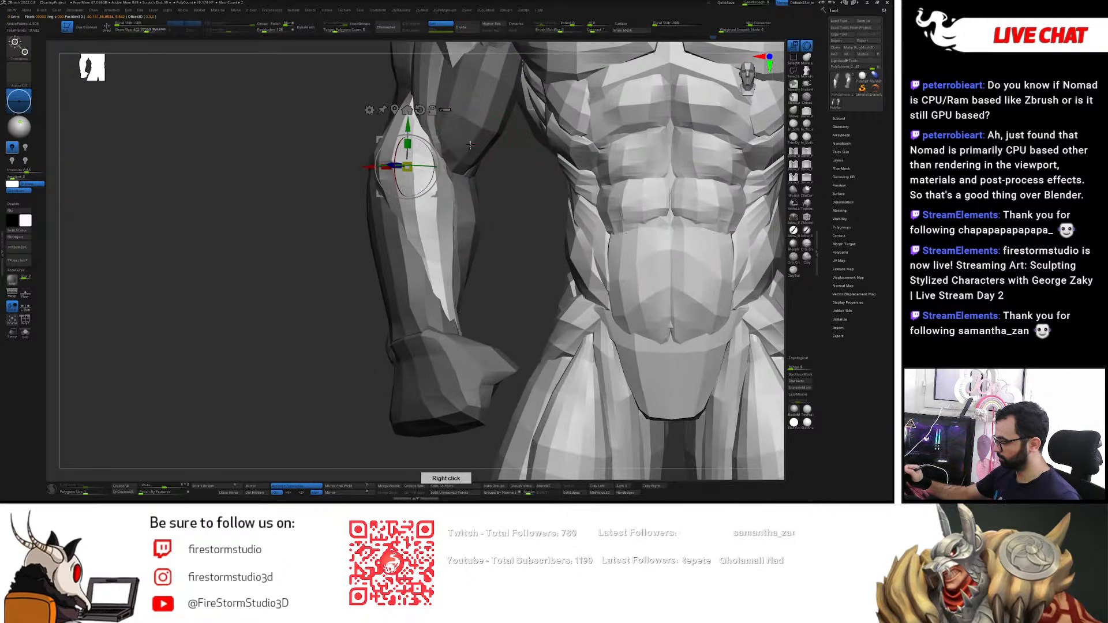
{"action": "left_click_drag", "start_coordinate": [449, 176], "coordinate": [442, 177]}
{"action": "mouse_move", "coordinate": [450, 197]}
{"action": "right_mouse_down"}
{"action": "mouse_move", "coordinate": [463, 195]}
{"action": "mouse_move", "coordinate": [442, 176]}
{"action": "right_mouse_up"}
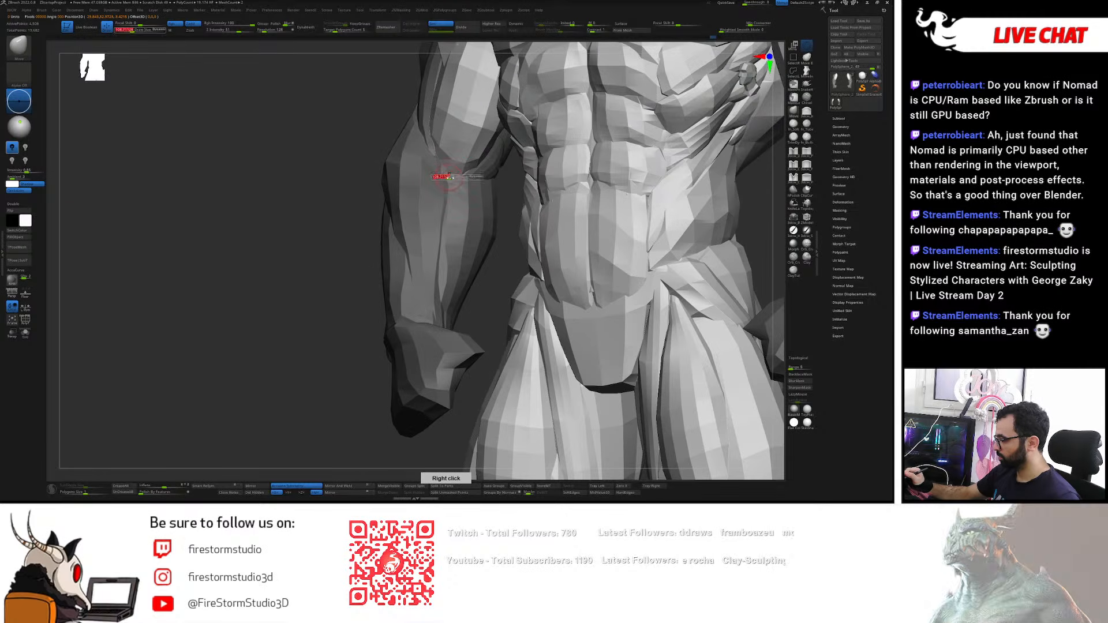
- Touch up the upper forearm below the elbow crease, clear the mask and frame the figure
{"action": "key", "text": "s"}
{"action": "left_click_drag", "start_coordinate": [442, 201], "coordinate": [449, 203]}
{"action": "mouse_move", "coordinate": [442, 202]}
{"action": "right_mouse_down"}
{"action": "mouse_move", "coordinate": [470, 166]}
{"action": "mouse_move", "coordinate": [516, 181]}
{"action": "mouse_move", "coordinate": [522, 223]}
{"action": "mouse_move", "coordinate": [503, 223]}
{"action": "mouse_move", "coordinate": [511, 243]}
{"action": "right_mouse_up"}
{"action": "key", "text": "w"}
{"action": "key", "text": "q"}
{"action": "key", "text": "f"}
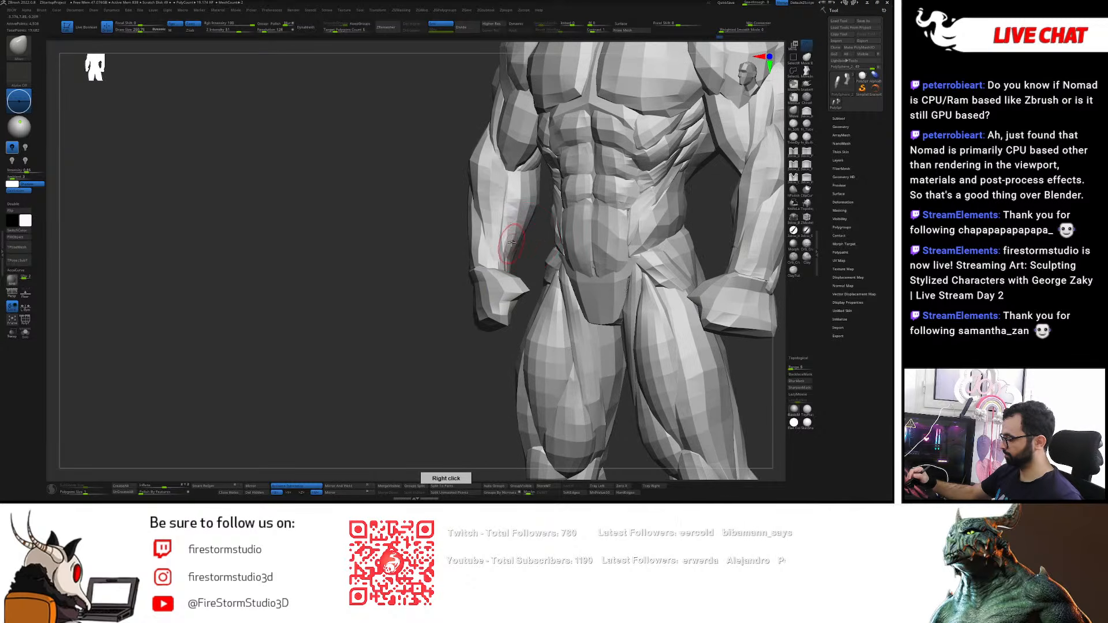
- Refine the inner contour of the lower forearm above the wrist with the Move brush
{"action": "left_click_drag", "start_coordinate": [523, 237], "coordinate": [525, 238]}
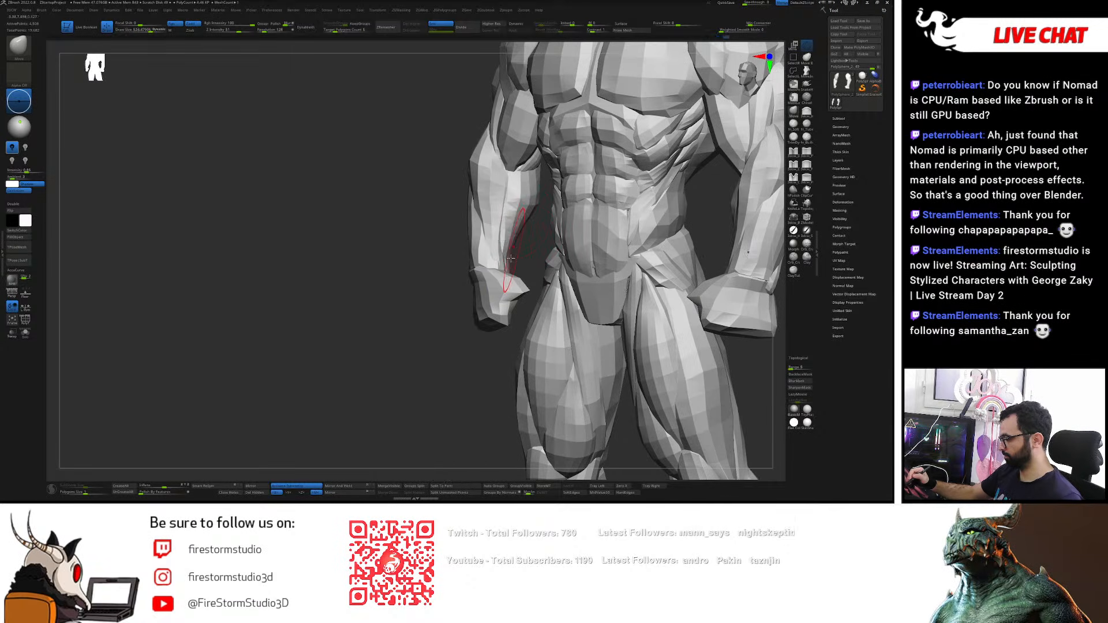
{"action": "mouse_move", "coordinate": [514, 220]}
{"action": "right_mouse_down"}
{"action": "mouse_move", "coordinate": [587, 199]}
{"action": "mouse_move", "coordinate": [522, 238]}
{"action": "right_mouse_up"}
{"action": "key", "text": "s"}
{"action": "left_click_drag", "start_coordinate": [523, 240], "coordinate": [521, 240]}
- Isolate the outer forearm muscle on the opposite arm by masking the rest, and adjust it with the gizmo
{"action": "right_click_drag", "start_coordinate": [526, 255], "coordinate": [630, 225], "text": "ctrl"}
{"action": "right_click_drag", "start_coordinate": [630, 226], "coordinate": [676, 275], "text": "ctrl"}
{"action": "mouse_move", "coordinate": [676, 275]}
{"action": "right_mouse_down", "text": "alt"}
{"action": "mouse_move", "coordinate": [581, 226]}
{"action": "mouse_move", "coordinate": [596, 227]}
{"action": "mouse_move", "coordinate": [521, 259]}
{"action": "mouse_move", "coordinate": [543, 300]}
{"action": "right_mouse_up", "text": "alt"}
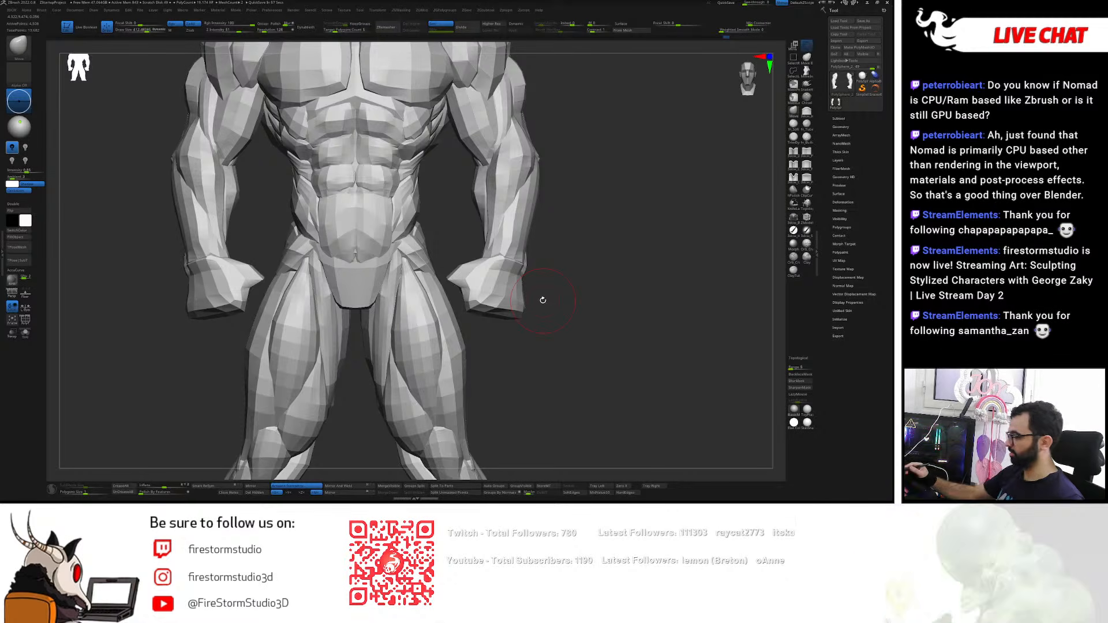
{"action": "key", "text": "w"}
{"action": "left_click", "coordinate": [528, 212]}
{"action": "right_click_drag", "start_coordinate": [528, 213], "coordinate": [561, 197]}
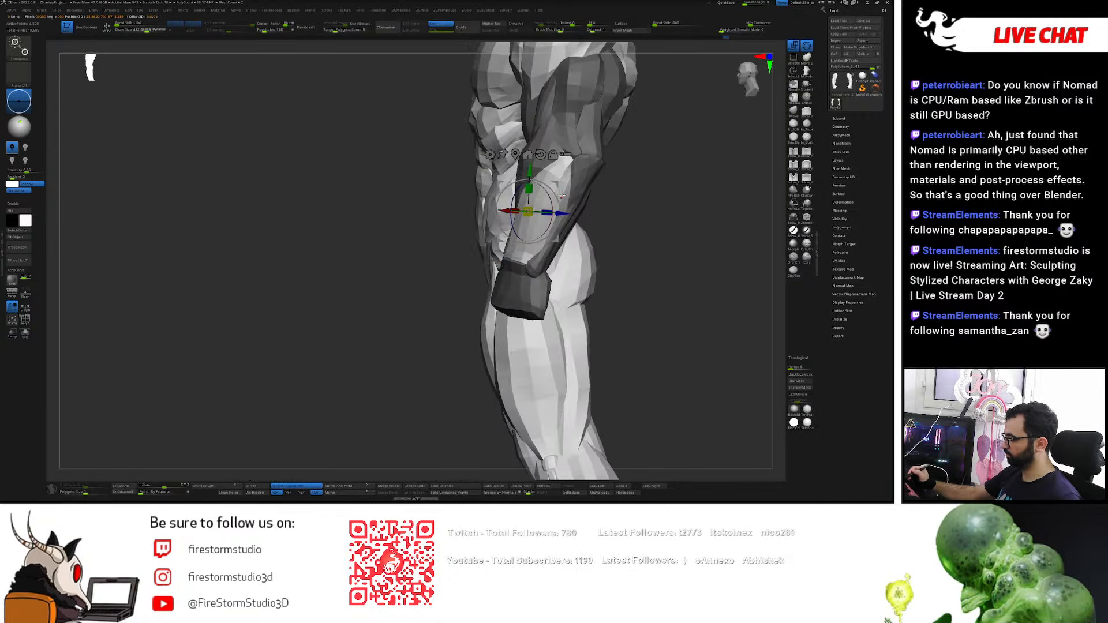
{"action": "left_click_drag", "start_coordinate": [558, 182], "coordinate": [558, 183]}
{"action": "right_click_drag", "start_coordinate": [558, 183], "coordinate": [564, 182]}
{"action": "left_click_drag", "start_coordinate": [562, 183], "coordinate": [558, 184]}
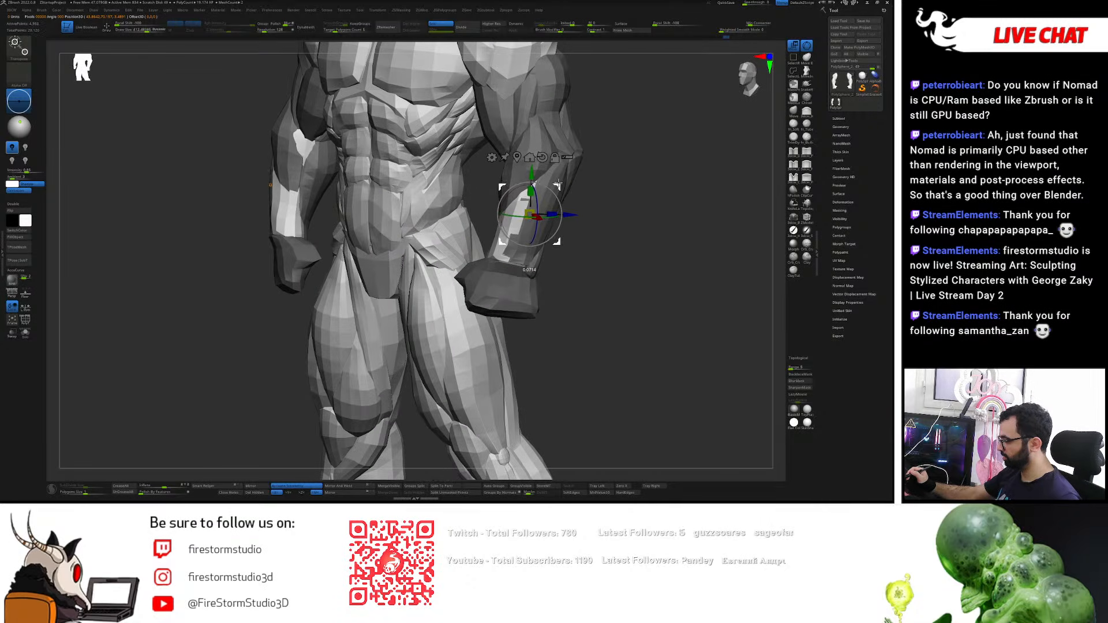
- Show the polyframe colours and mask everything except the violet front forearm strip beside the lime-green muscle
{"action": "left_click", "coordinate": [593, 185], "text": "ctrl"}
{"action": "key", "text": "shift+f"}
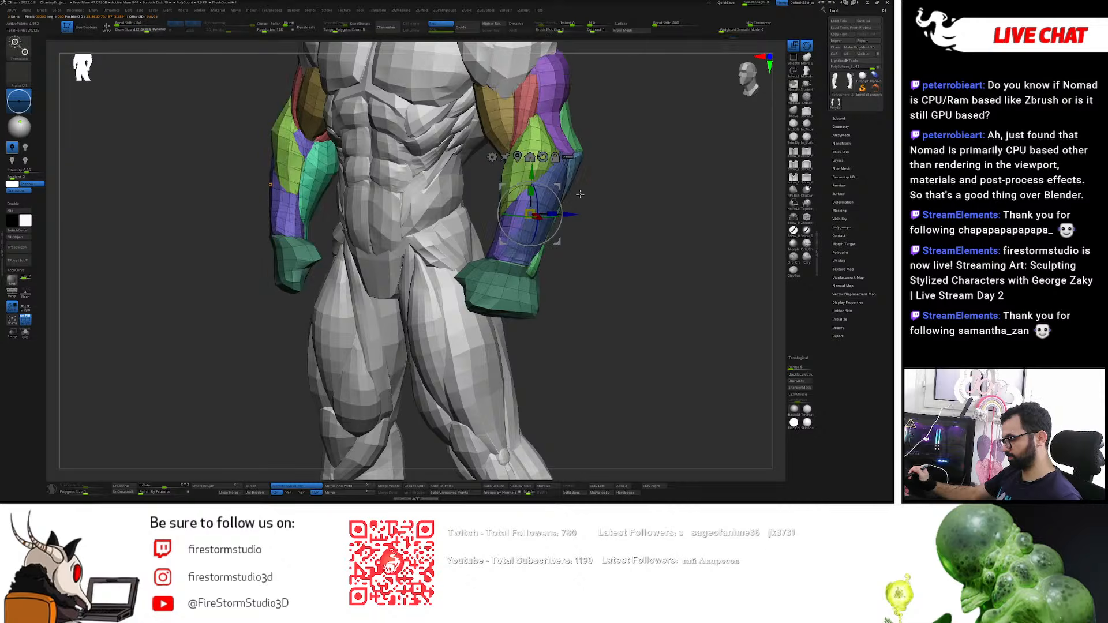
{"action": "right_click_drag", "start_coordinate": [456, 276], "coordinate": [276, 301], "text": "ctrl"}
{"action": "left_click", "coordinate": [22, 318]}
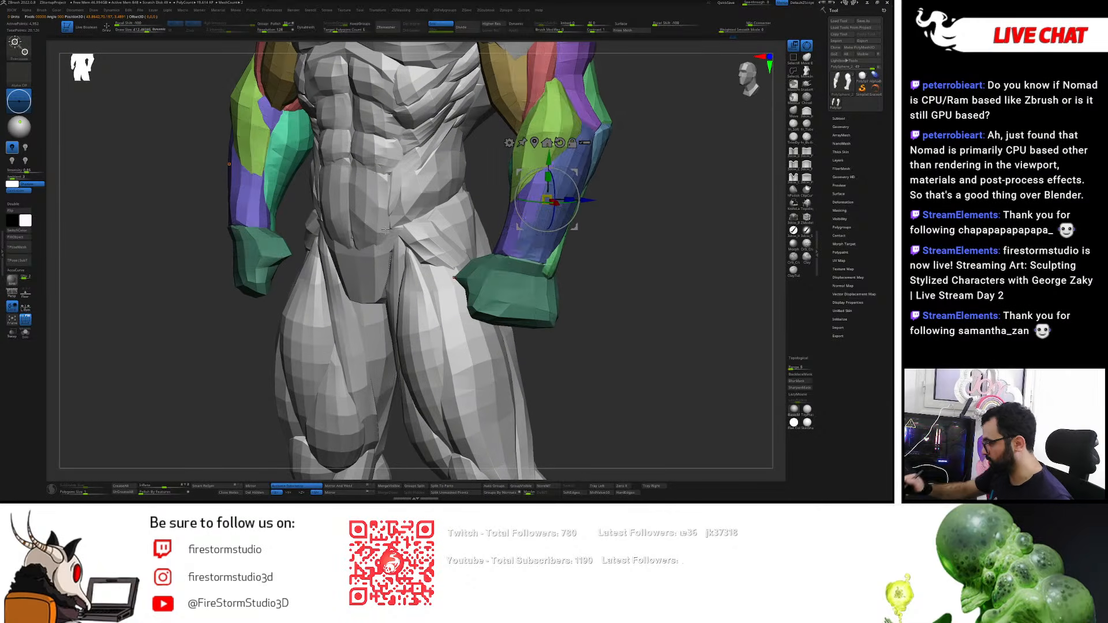
{"action": "left_click", "coordinate": [521, 220], "text": "ctrl"}
{"action": "key", "text": "q"}
- Reshape the violet front forearm strip between the lime-green muscle and the wrist with the Move brush
{"action": "right_click_drag", "start_coordinate": [541, 240], "coordinate": [553, 206]}
{"action": "left_click_drag", "start_coordinate": [546, 222], "coordinate": [544, 254]}
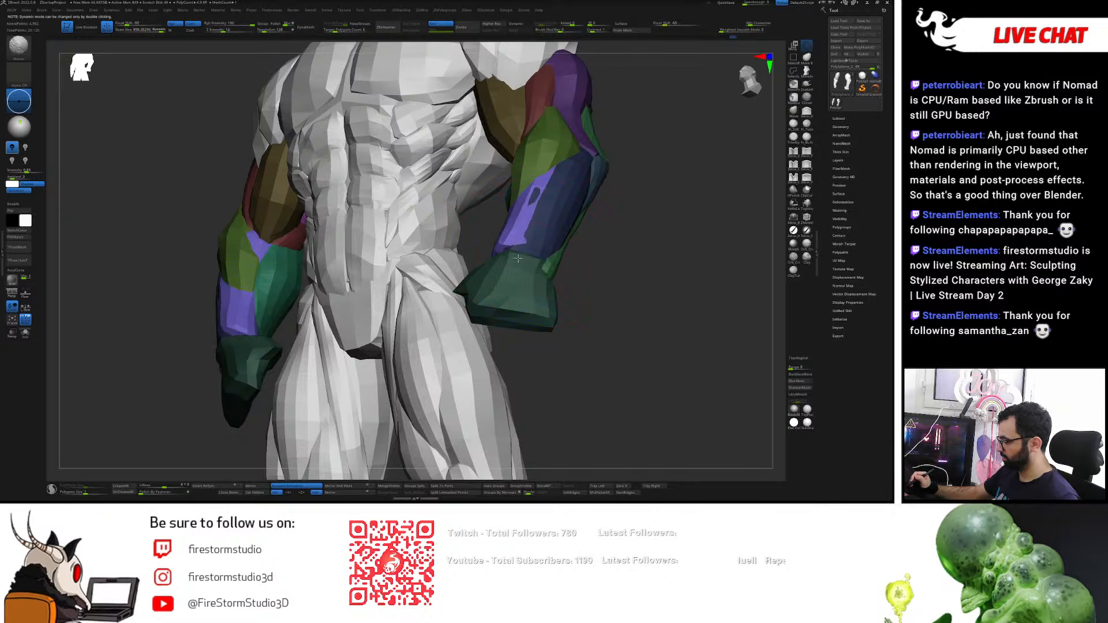
{"action": "right_click_drag", "start_coordinate": [540, 179], "coordinate": [542, 200]}
{"action": "left_click_drag", "start_coordinate": [541, 199], "coordinate": [537, 203]}
{"action": "right_click_drag", "start_coordinate": [515, 209], "coordinate": [535, 213]}
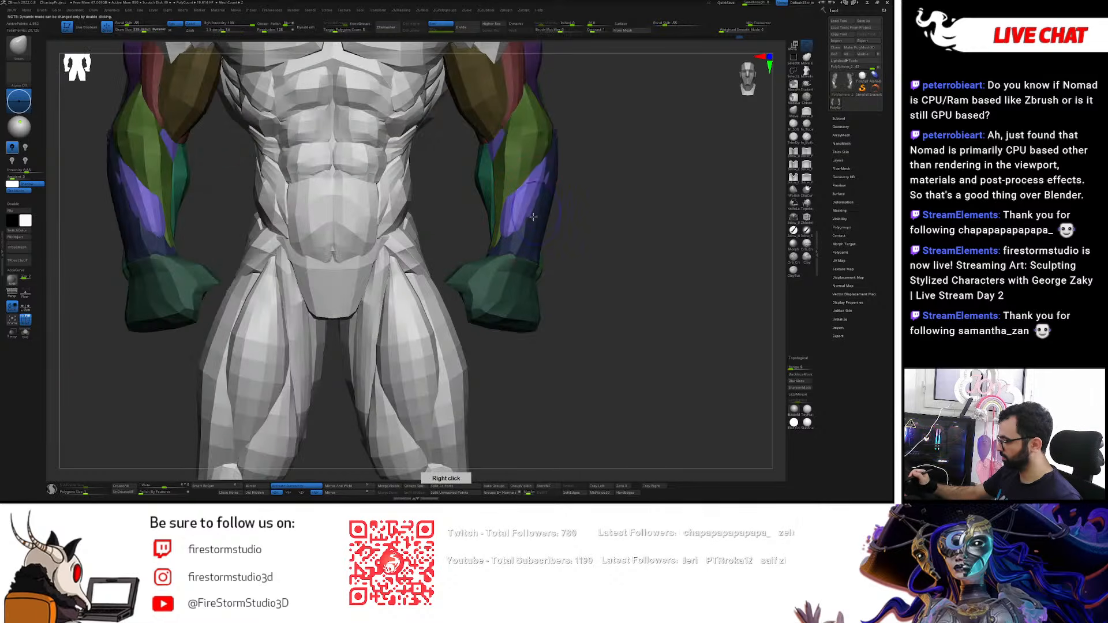
- Smooth the violet forearm strip along its borders with the lime-green and dark blue muscles
{"action": "left_click_drag", "start_coordinate": [536, 213], "coordinate": [535, 214], "text": "shift"}
{"action": "right_click_drag", "start_coordinate": [512, 234], "coordinate": [518, 231]}
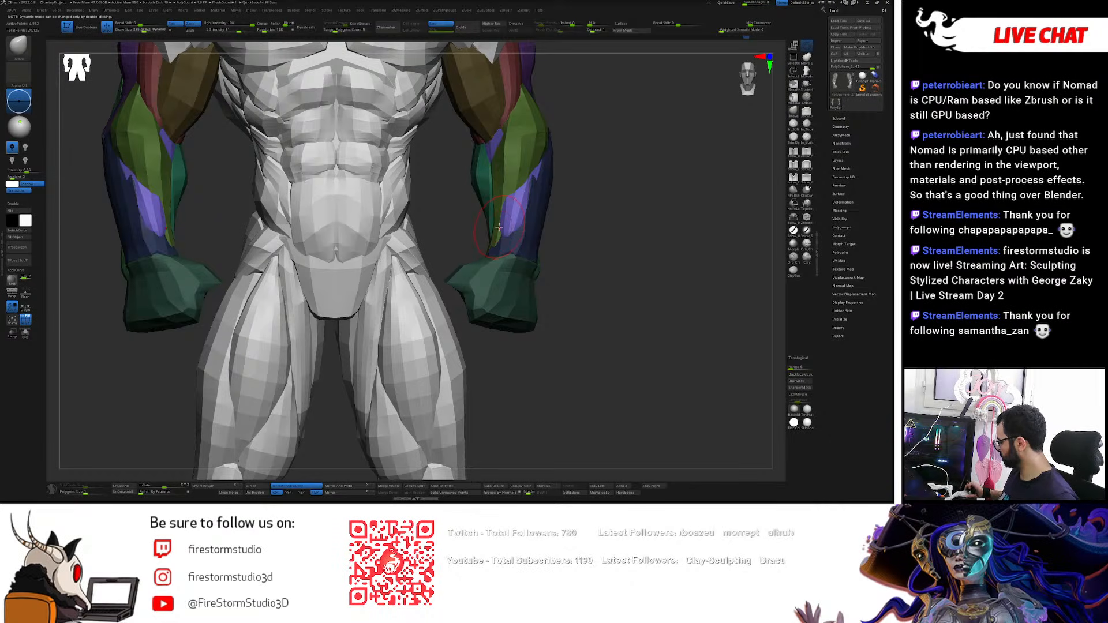
{"action": "right_click_drag", "start_coordinate": [514, 235], "coordinate": [519, 183]}
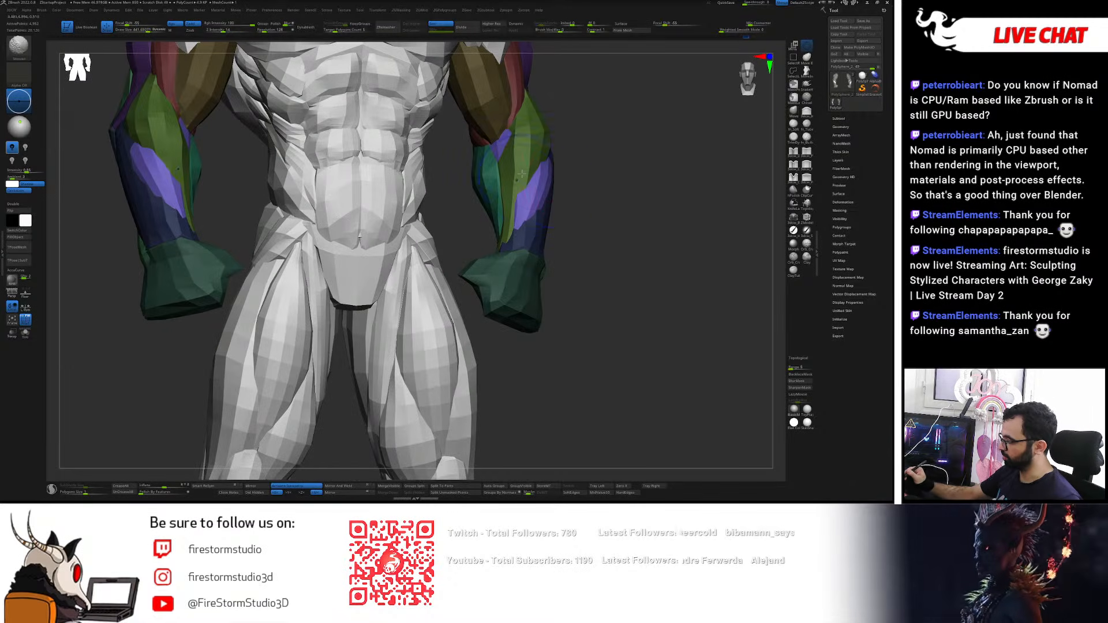
{"action": "key", "text": "s"}
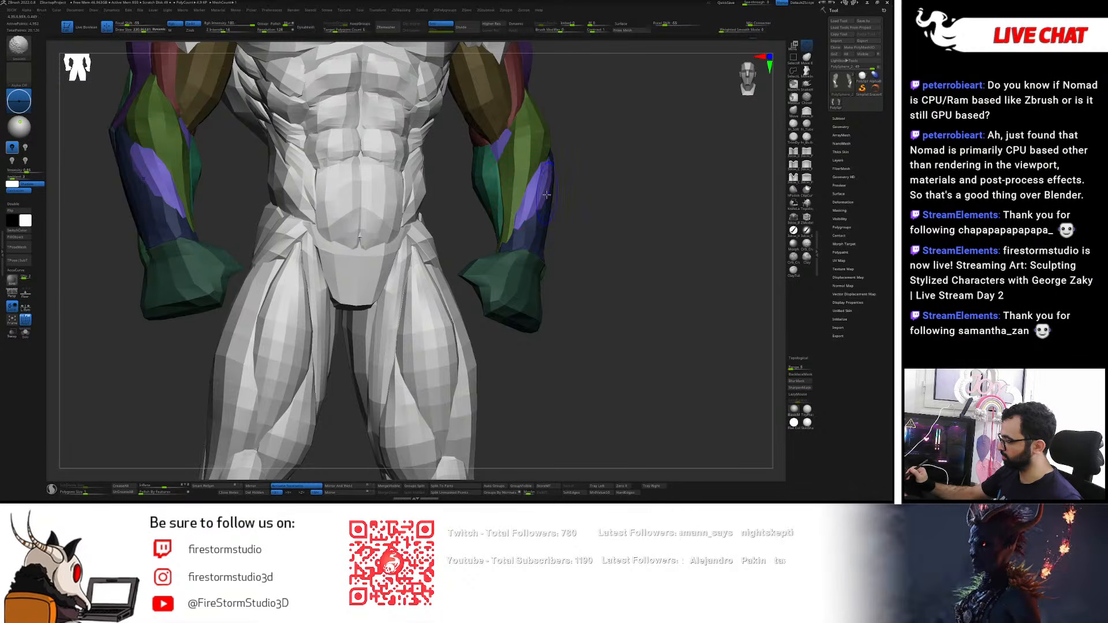
- Refine the violet forearm strip with the body shown transparent, and restore the solid display
{"action": "mouse_move", "coordinate": [603, 187]}
{"action": "right_mouse_down"}
{"action": "mouse_move", "coordinate": [559, 170]}
{"action": "mouse_move", "coordinate": [589, 181]}
{"action": "right_mouse_up"}
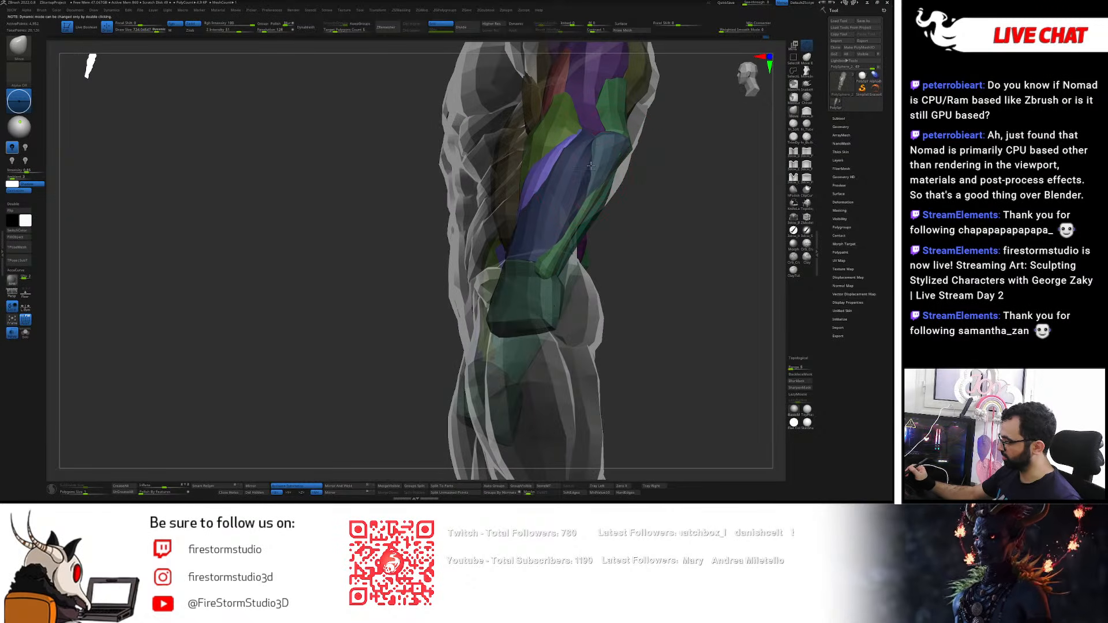
{"action": "right_click_drag", "start_coordinate": [583, 143], "coordinate": [548, 206]}
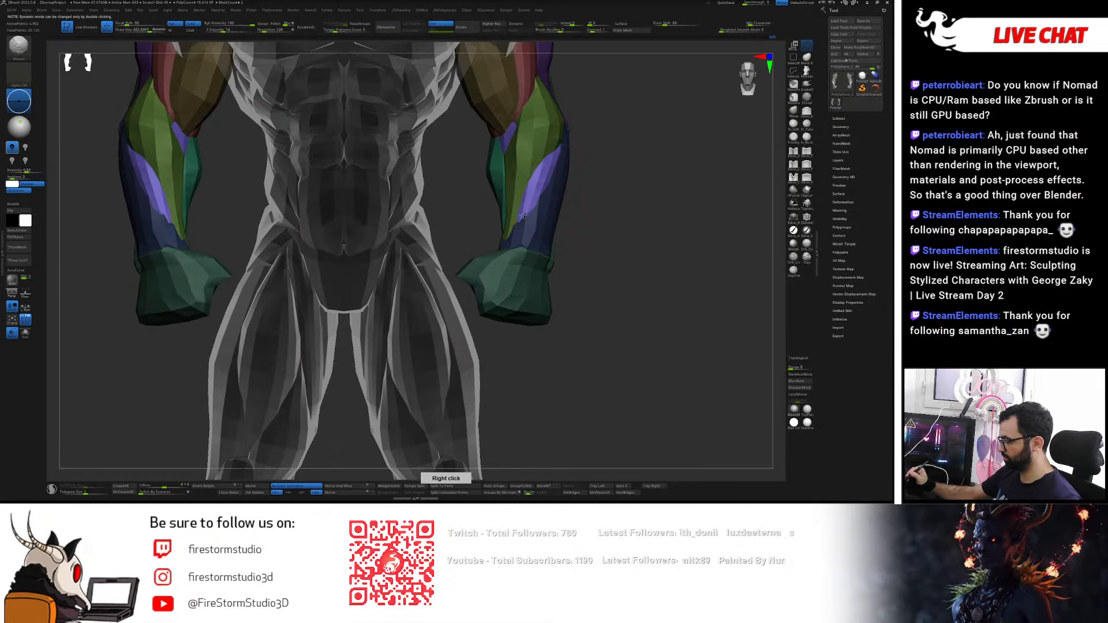
{"action": "left_click", "coordinate": [618, 197], "text": "ctrl"}
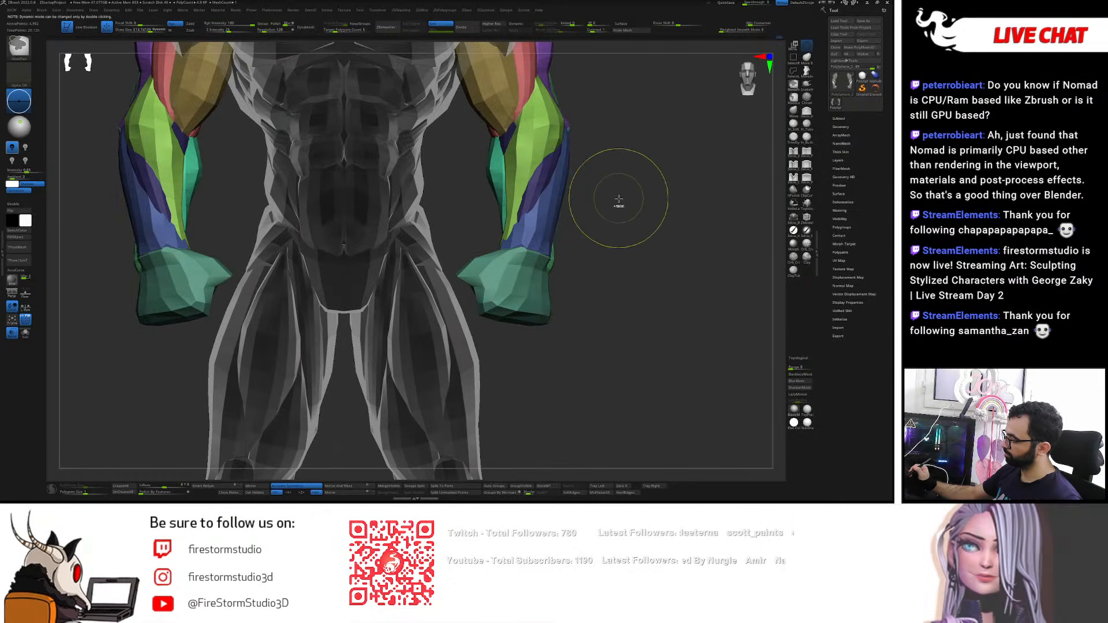
{"action": "left_click", "coordinate": [618, 200], "text": "ctrl"}
{"action": "key", "text": "shift+t"}
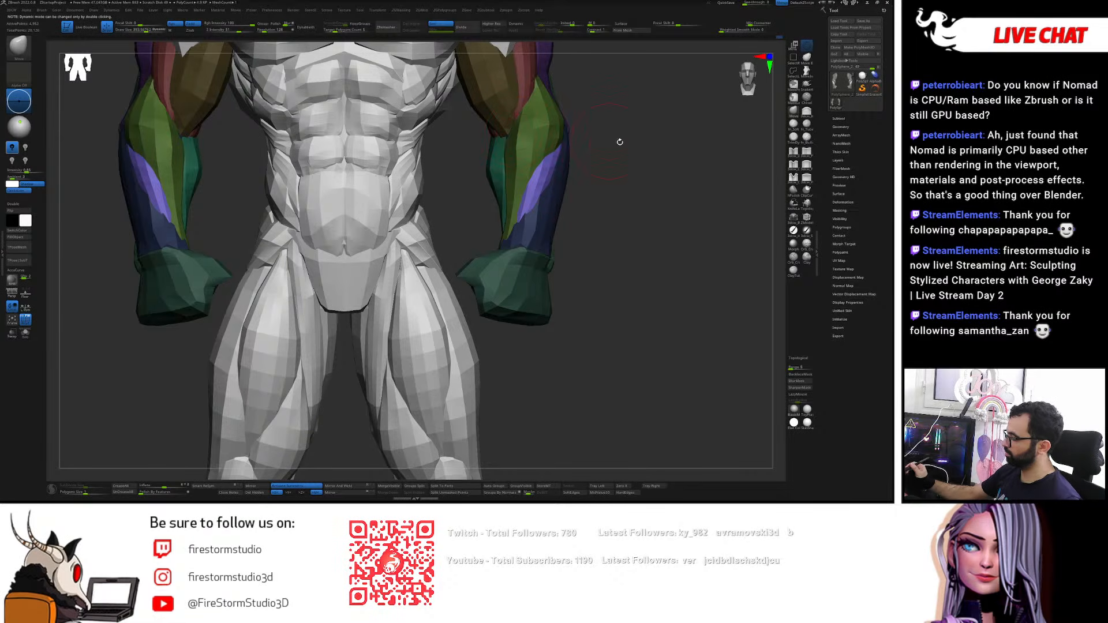
- Show only the violet forearm polygroup, smooth its surface from several sides, and unhide the rest of the arm
{"action": "left_click", "coordinate": [541, 181], "text": "ctrl+shift"}
{"action": "right_click_drag", "start_coordinate": [541, 181], "coordinate": [577, 157]}
{"action": "mouse_move", "coordinate": [507, 77]}
{"action": "left_mouse_down", "text": "shift"}
{"action": "mouse_move", "coordinate": [488, 76]}
{"action": "mouse_move", "coordinate": [508, 95]}
{"action": "mouse_move", "coordinate": [505, 110]}
{"action": "left_mouse_up", "text": "shift"}
{"action": "right_click_drag", "start_coordinate": [617, 104], "coordinate": [554, 110]}
{"action": "mouse_move", "coordinate": [508, 110]}
{"action": "left_mouse_down", "text": "shift"}
{"action": "mouse_move", "coordinate": [518, 108]}
{"action": "mouse_move", "coordinate": [508, 115]}
{"action": "left_mouse_up", "text": "shift"}
{"action": "right_click_drag", "start_coordinate": [568, 116], "coordinate": [413, 124]}
{"action": "left_click_drag", "start_coordinate": [514, 112], "coordinate": [522, 144], "text": "shift"}
{"action": "left_click", "coordinate": [437, 262], "text": "ctrl+shift"}
{"action": "right_click_drag", "start_coordinate": [437, 263], "coordinate": [488, 209]}
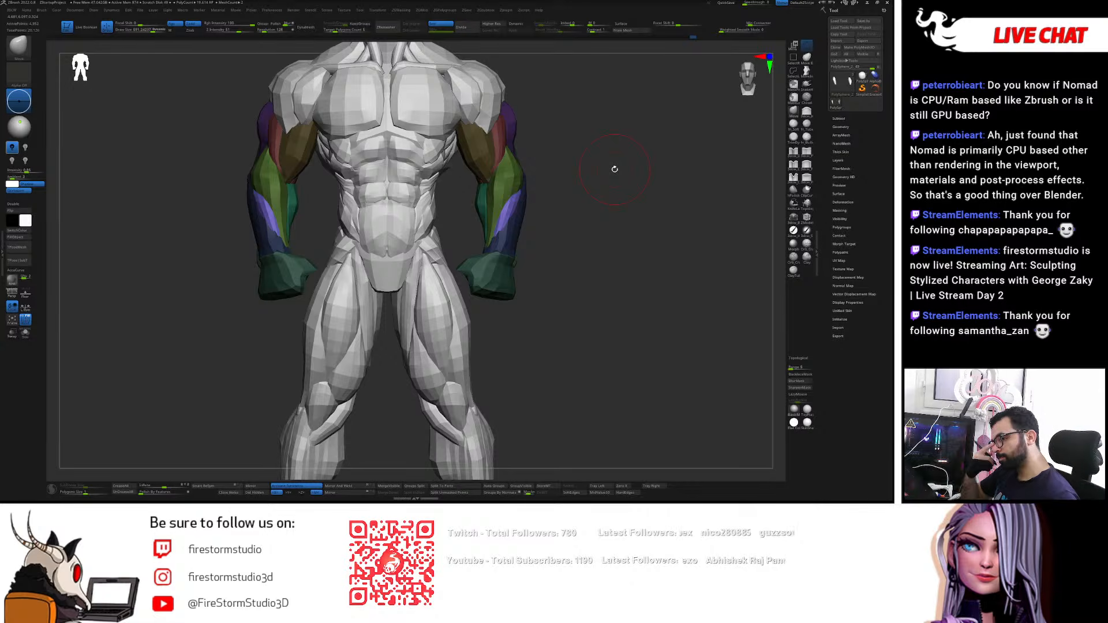
- Clear the mask and mask everything except the blue outer forearm muscle
{"action": "left_click_drag", "start_coordinate": [604, 210], "coordinate": [602, 215], "text": "ctrl"}
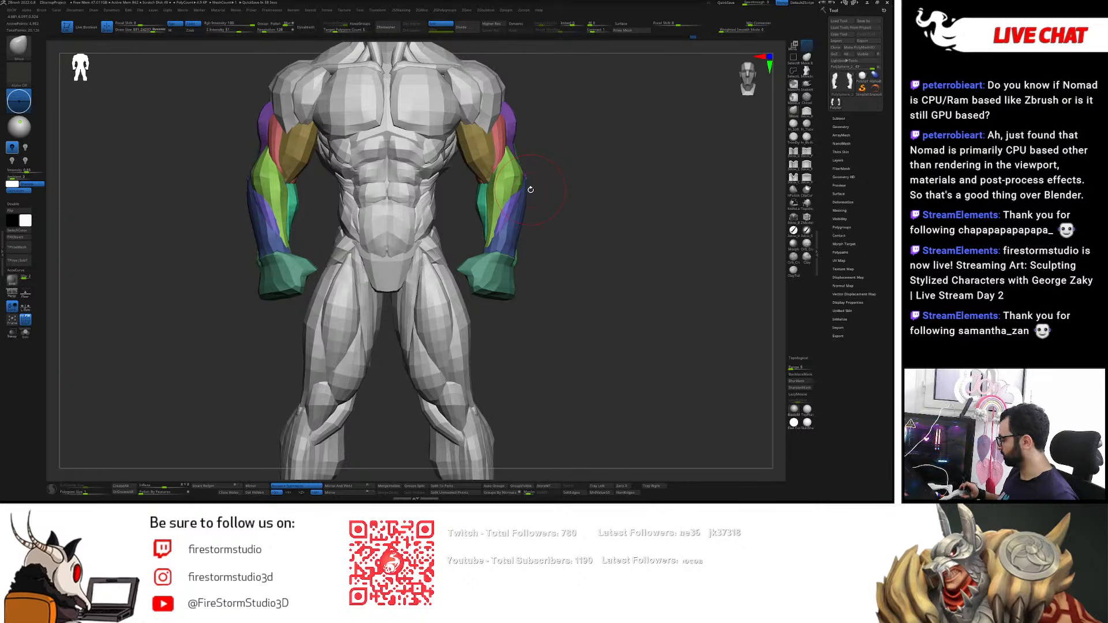
{"action": "right_click_drag", "start_coordinate": [531, 190], "coordinate": [534, 248]}
{"action": "key", "text": "w"}
{"action": "left_click", "coordinate": [542, 216], "text": "ctrl"}
{"action": "right_click_drag", "start_coordinate": [583, 193], "coordinate": [600, 178]}
{"action": "right_click_drag", "start_coordinate": [600, 178], "coordinate": [600, 199], "text": "ctrl"}
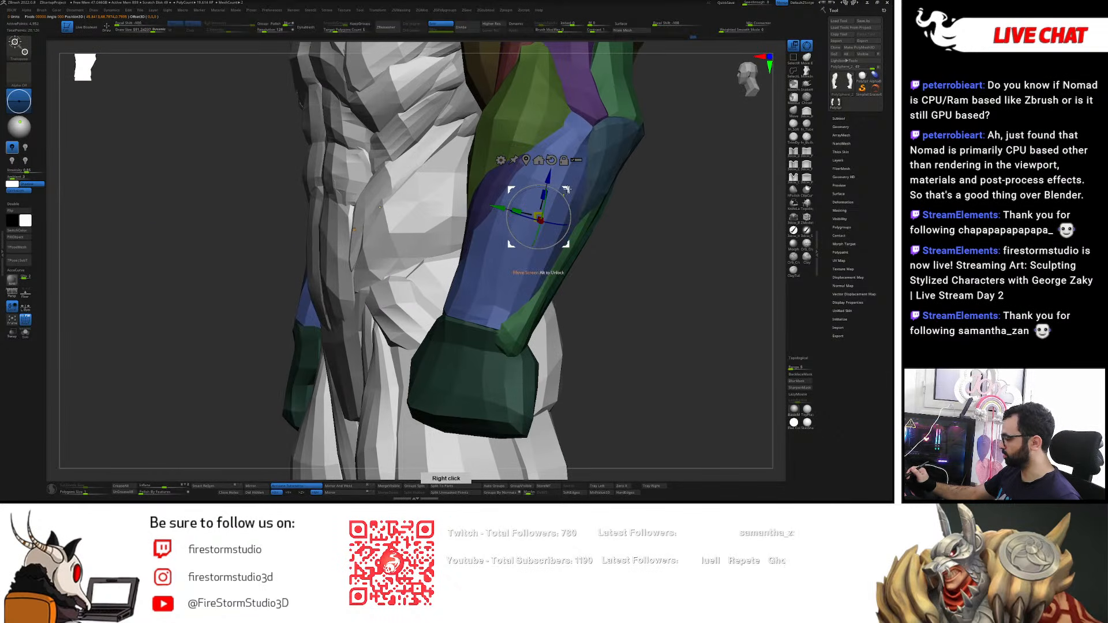
- Assign the rear strip of the blue outer forearm muscle to its own cyan polygroup and mask everything else
{"action": "left_click", "coordinate": [658, 197], "text": "ctrl"}
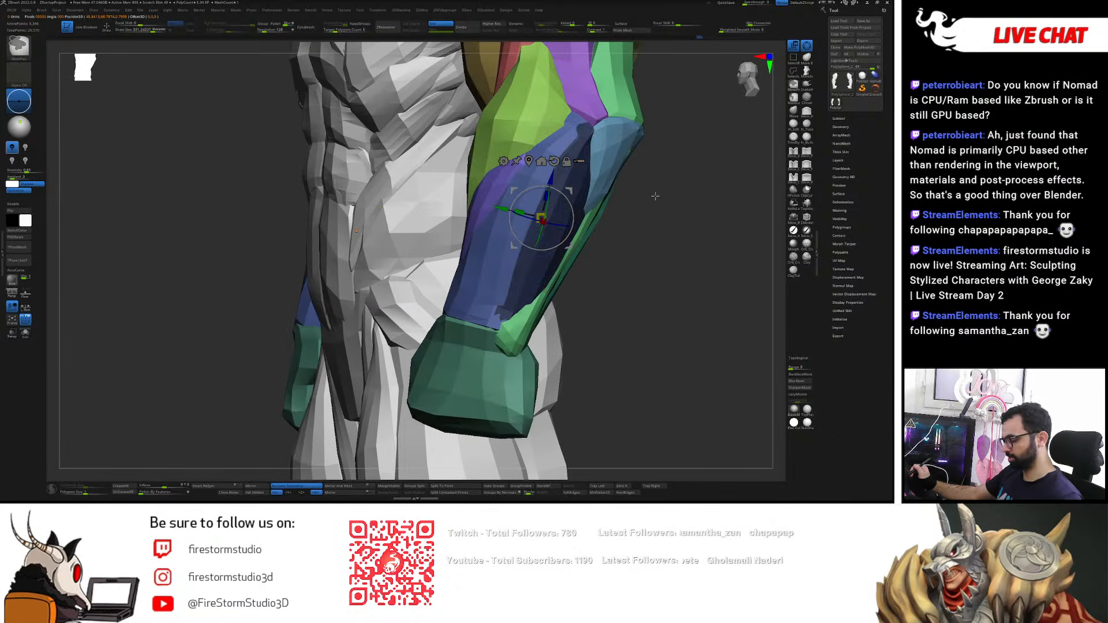
{"action": "key", "text": "ctrl+w"}
{"action": "left_click", "coordinate": [549, 273], "text": "ctrl"}
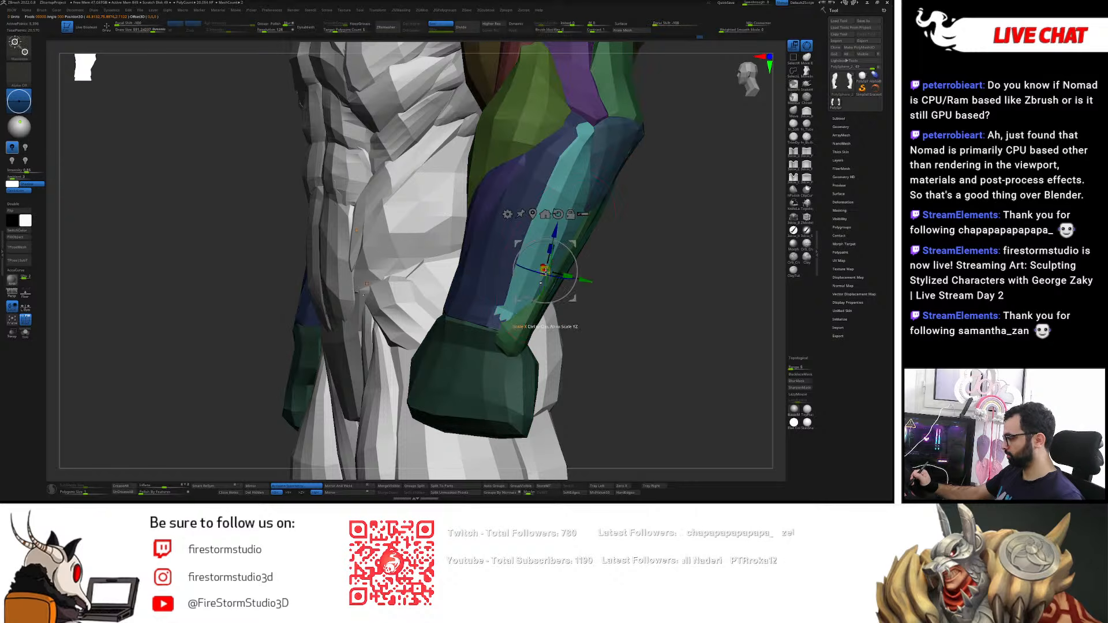
- Pull the cyan forearm strip back over the green ulna strip using a large Move brush
{"action": "key", "text": "q"}
{"action": "key", "text": "s"}
{"action": "left_click", "coordinate": [584, 192]}
{"action": "left_click_drag", "start_coordinate": [515, 225], "coordinate": [565, 205]}
{"action": "left_click_drag", "start_coordinate": [492, 252], "coordinate": [517, 245]}
{"action": "left_click_drag", "start_coordinate": [483, 284], "coordinate": [509, 272]}
{"action": "key", "text": "bracketleft"}
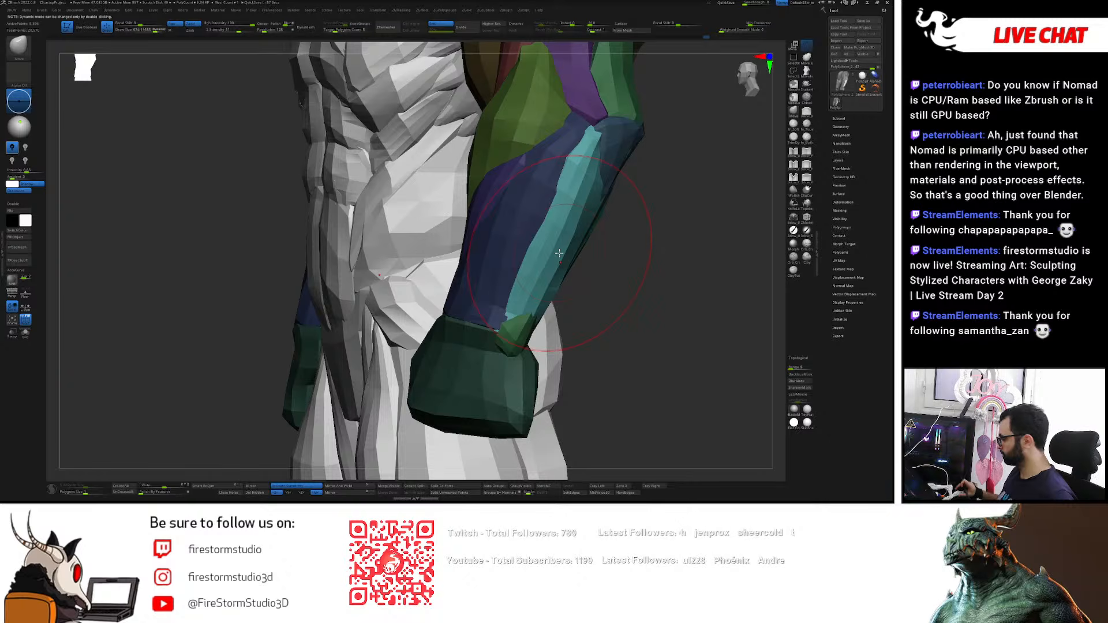
- Adjust the upper end of the cyan forearm strip beside the elbow with a resized brush
{"action": "mouse_move", "coordinate": [577, 166]}
{"action": "right_mouse_down"}
{"action": "mouse_move", "coordinate": [565, 177]}
{"action": "mouse_move", "coordinate": [569, 159]}
{"action": "right_mouse_up"}
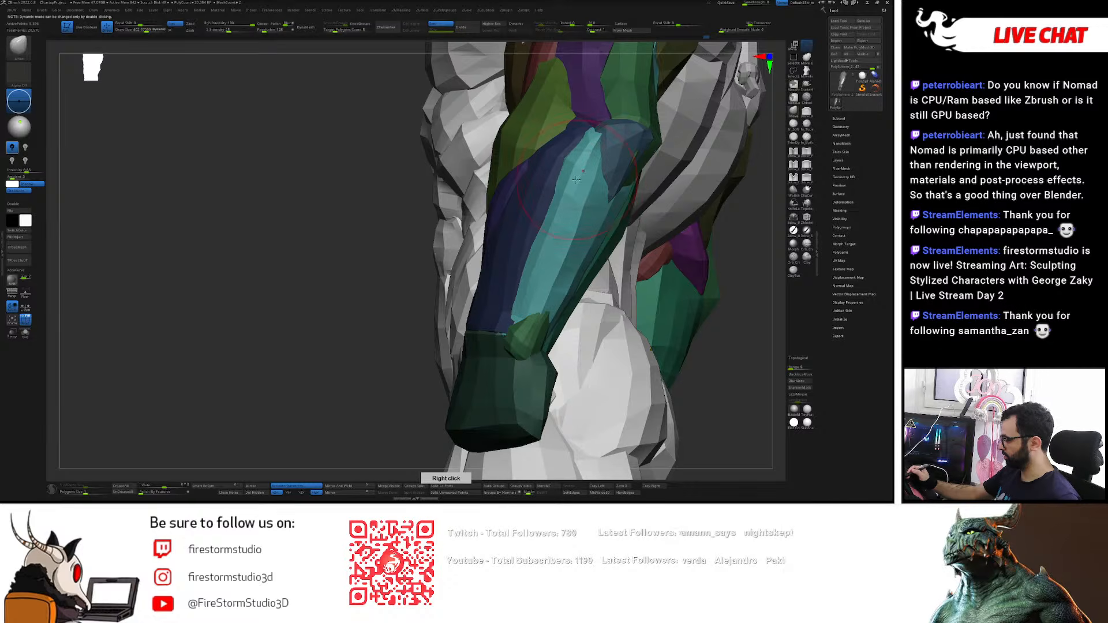
{"action": "key", "text": "s"}
{"action": "key", "text": "s"}
{"action": "left_click_drag", "start_coordinate": [569, 179], "coordinate": [583, 178]}
{"action": "right_click_drag", "start_coordinate": [588, 196], "coordinate": [613, 211]}
- Smooth the cyan forearm muscle and draw its lower rear edge back from the ulna strip
{"action": "left_click_drag", "start_coordinate": [618, 216], "coordinate": [626, 196], "text": "shift"}
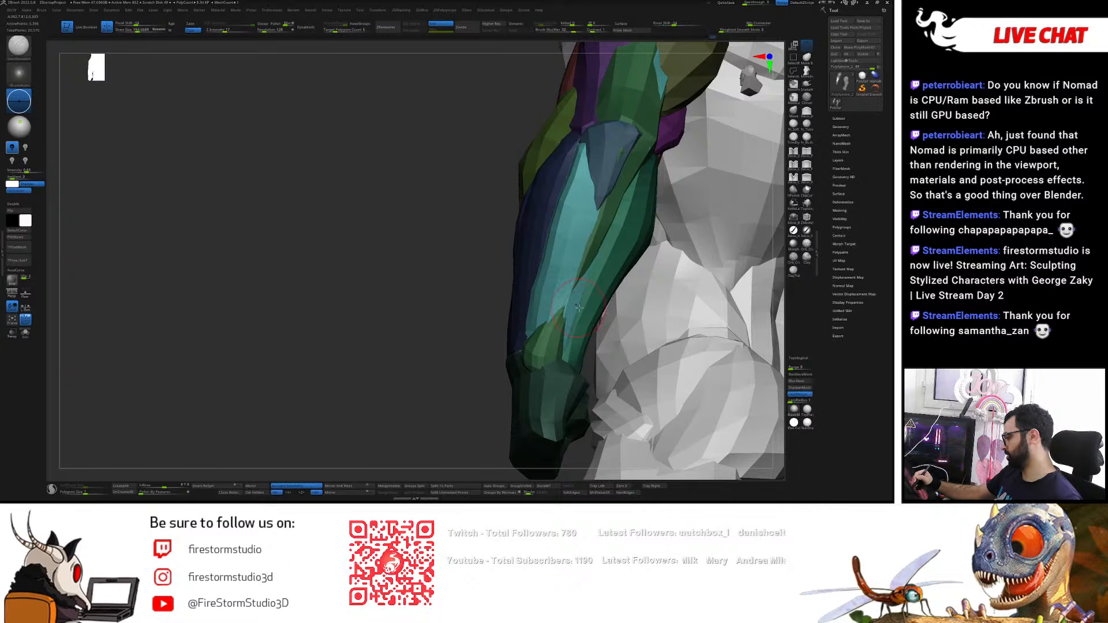
{"action": "mouse_move", "coordinate": [590, 261]}
{"action": "left_mouse_down"}
{"action": "mouse_move", "coordinate": [602, 270]}
{"action": "mouse_move", "coordinate": [571, 262]}
{"action": "left_mouse_up"}
{"action": "key", "text": "s"}
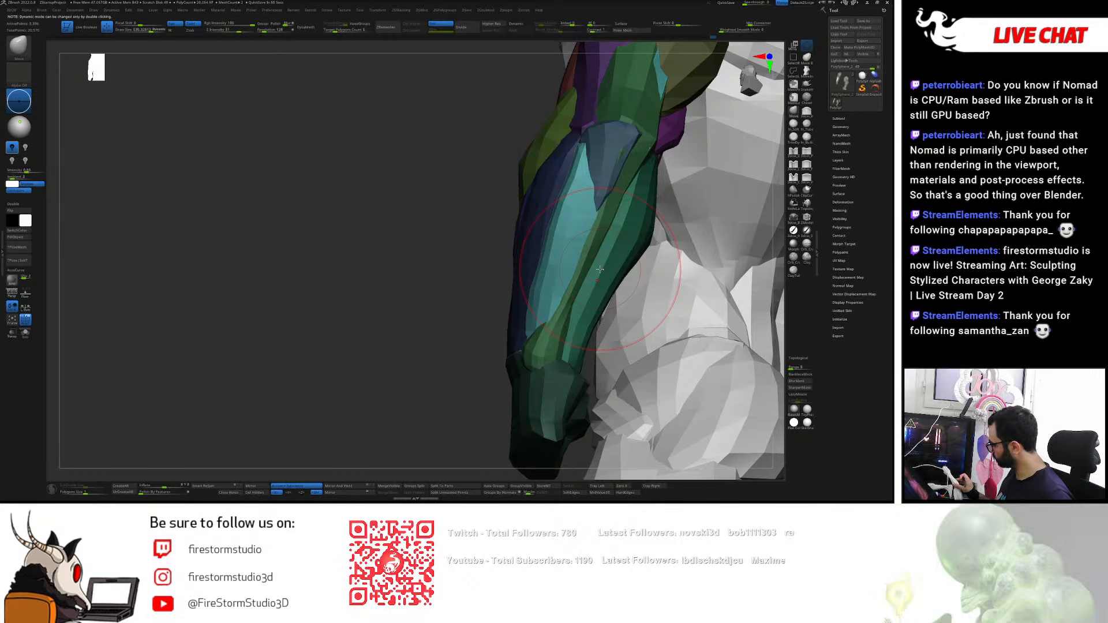
- Smooth the middle of the cyan forearm muscle up toward the elbow
{"action": "left_click_drag", "start_coordinate": [600, 269], "coordinate": [607, 190], "text": "shift"}
{"action": "right_click_drag", "start_coordinate": [611, 176], "coordinate": [585, 188]}
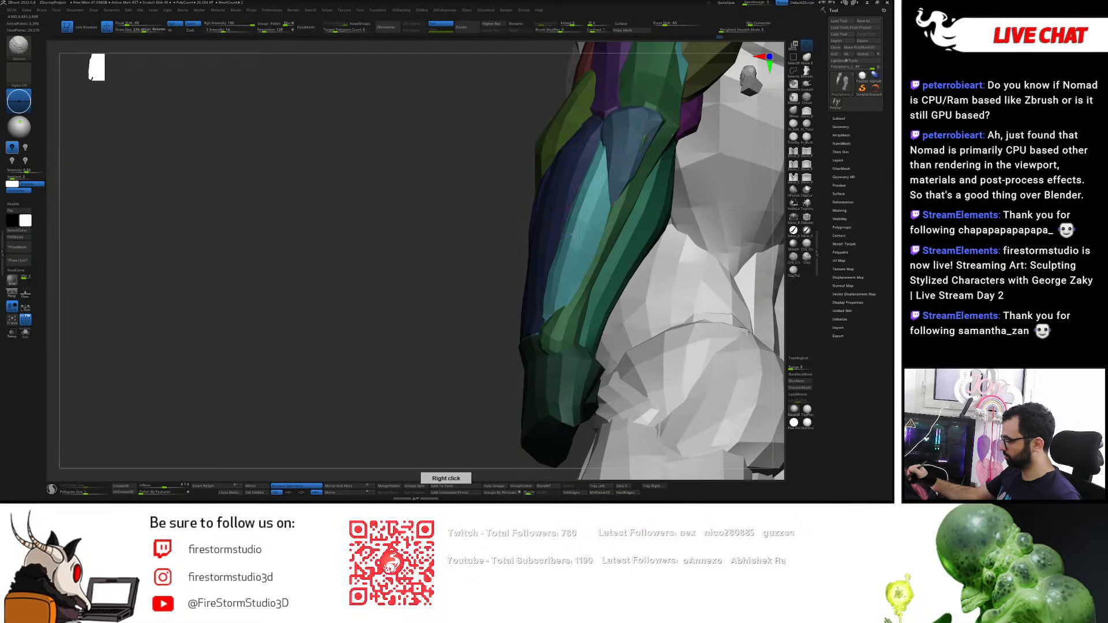
{"action": "mouse_move", "coordinate": [609, 150]}
{"action": "right_mouse_down"}
{"action": "mouse_move", "coordinate": [597, 173]}
{"action": "mouse_move", "coordinate": [612, 204]}
{"action": "mouse_move", "coordinate": [598, 178]}
{"action": "mouse_move", "coordinate": [615, 163]}
{"action": "mouse_move", "coordinate": [624, 318]}
{"action": "mouse_move", "coordinate": [609, 339]}
{"action": "mouse_move", "coordinate": [602, 297]}
{"action": "right_mouse_up"}
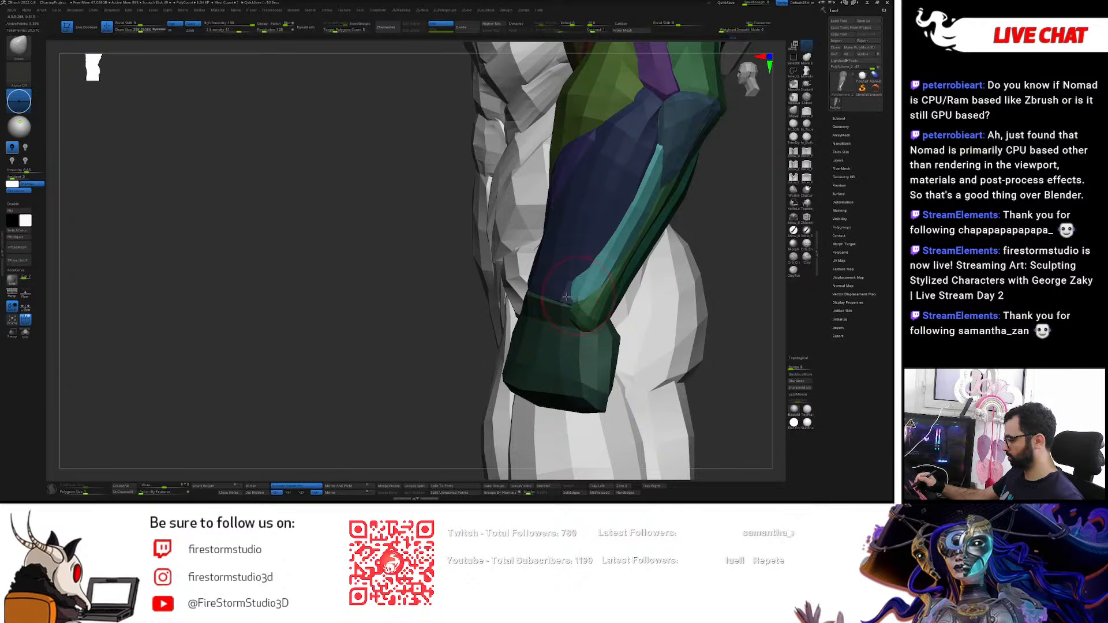
- Adjust the cyan forearm strip's lower end near the wrist with a resized Move brush
{"action": "key", "text": "b"}
{"action": "key", "text": "d"}
{"action": "key", "text": "s"}
{"action": "key", "text": "s"}
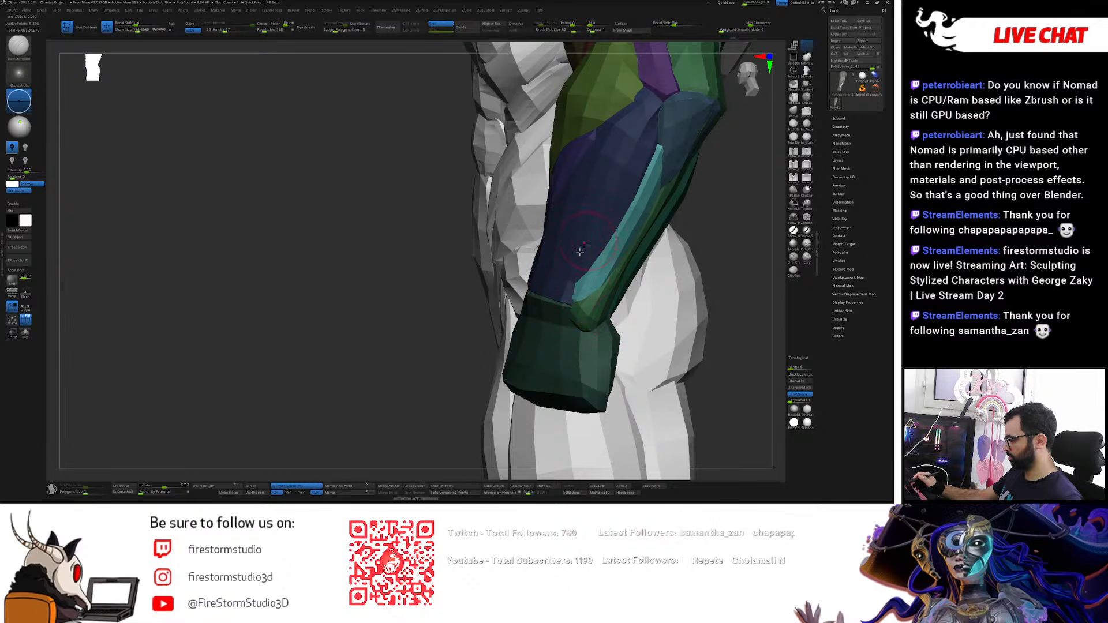
{"action": "key", "text": "b"}
{"action": "key", "text": "m"}
{"action": "key", "text": "v"}
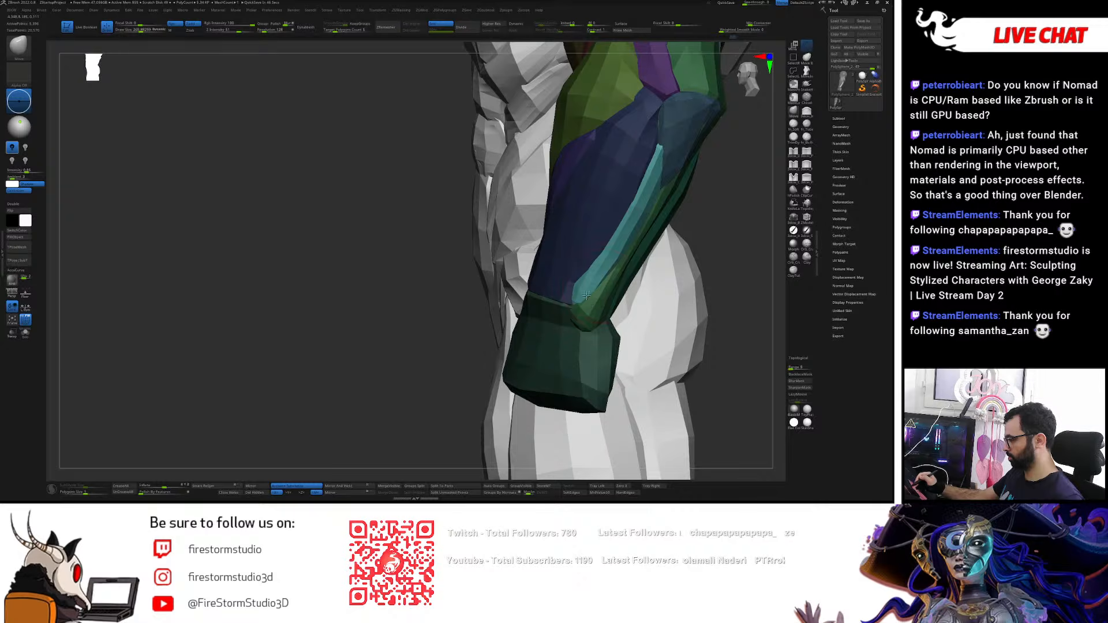
{"action": "right_click", "coordinate": [591, 293]}
{"action": "mouse_move", "coordinate": [655, 189]}
{"action": "right_mouse_down", "text": "ctrl"}
{"action": "mouse_move", "coordinate": [625, 202]}
{"action": "mouse_move", "coordinate": [652, 213]}
{"action": "mouse_move", "coordinate": [615, 269]}
{"action": "right_mouse_up", "text": "ctrl"}
{"action": "key", "text": "s"}
{"action": "left_click_drag", "start_coordinate": [621, 252], "coordinate": [651, 265]}
{"action": "key", "text": "s"}
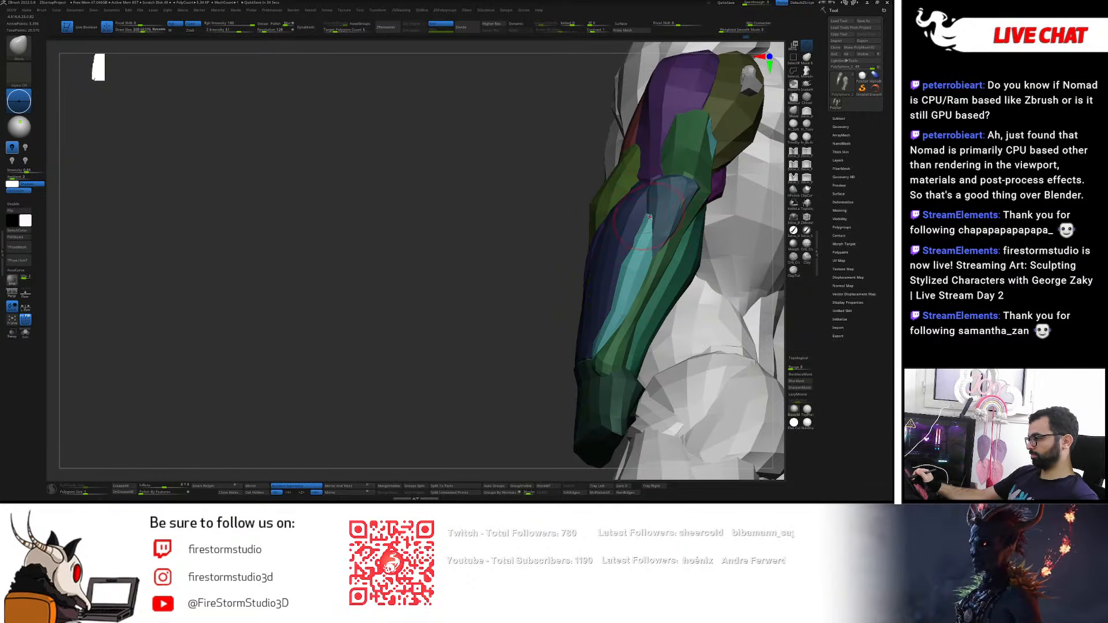
- Assign the front part of the blue outer forearm muscle to its own turquoise polygroup and mask everything else
{"action": "mouse_move", "coordinate": [643, 229]}
{"action": "right_mouse_down"}
{"action": "mouse_move", "coordinate": [681, 235]}
{"action": "mouse_move", "coordinate": [656, 217]}
{"action": "mouse_move", "coordinate": [643, 252]}
{"action": "mouse_move", "coordinate": [613, 278]}
{"action": "mouse_move", "coordinate": [615, 298]}
{"action": "mouse_move", "coordinate": [592, 282]}
{"action": "mouse_move", "coordinate": [647, 277]}
{"action": "mouse_move", "coordinate": [652, 266]}
{"action": "mouse_move", "coordinate": [586, 271]}
{"action": "right_mouse_up"}
{"action": "key", "text": "w"}
{"action": "left_click", "coordinate": [556, 298], "text": "ctrl"}
{"action": "left_click_drag", "start_coordinate": [555, 298], "coordinate": [553, 298]}
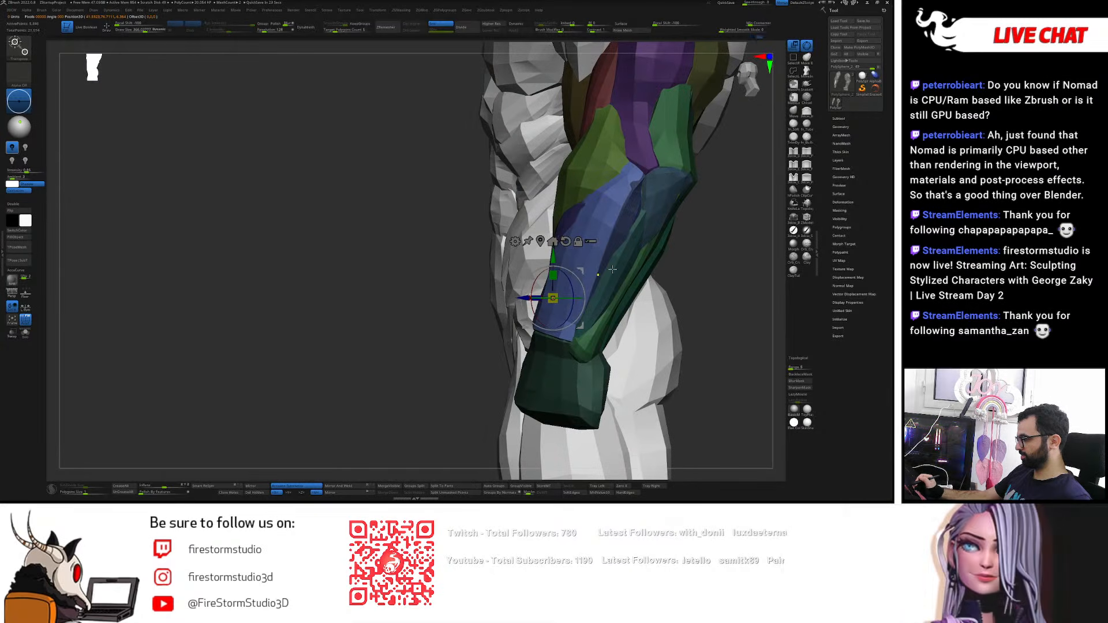
{"action": "left_click", "coordinate": [712, 267], "text": "ctrl"}
{"action": "key", "text": "ctrl+w"}
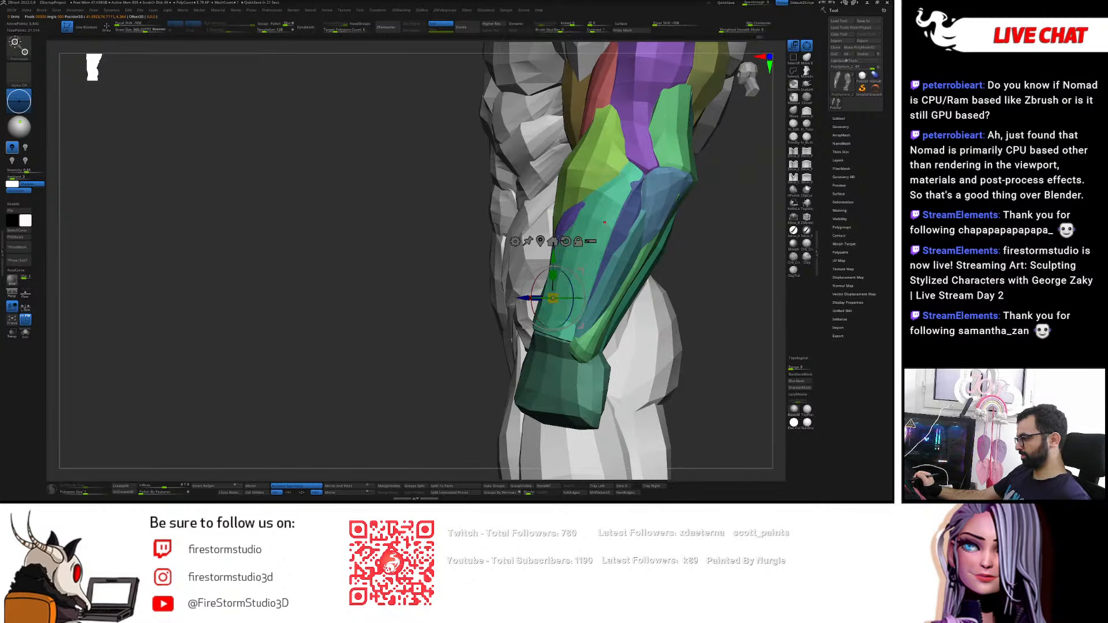
{"action": "left_click", "coordinate": [604, 224], "text": "ctrl"}
{"action": "key", "text": "q"}
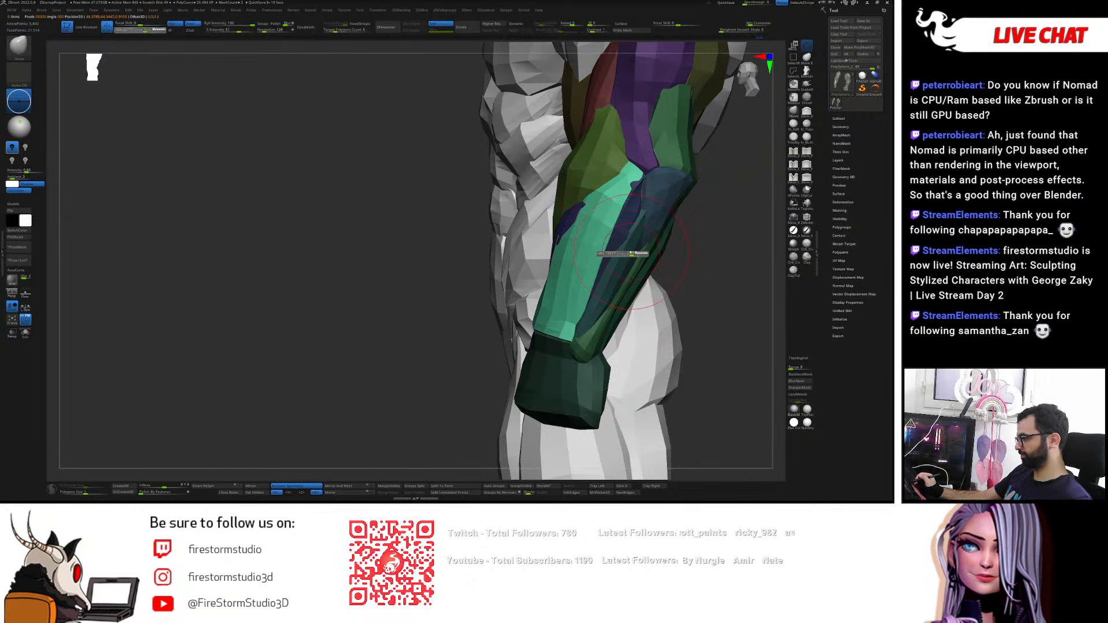
- Pull the turquoise strip's upper end toward the elbow and reshape its front edge with a resized Move brush
{"action": "right_click_drag", "start_coordinate": [605, 190], "coordinate": [652, 185]}
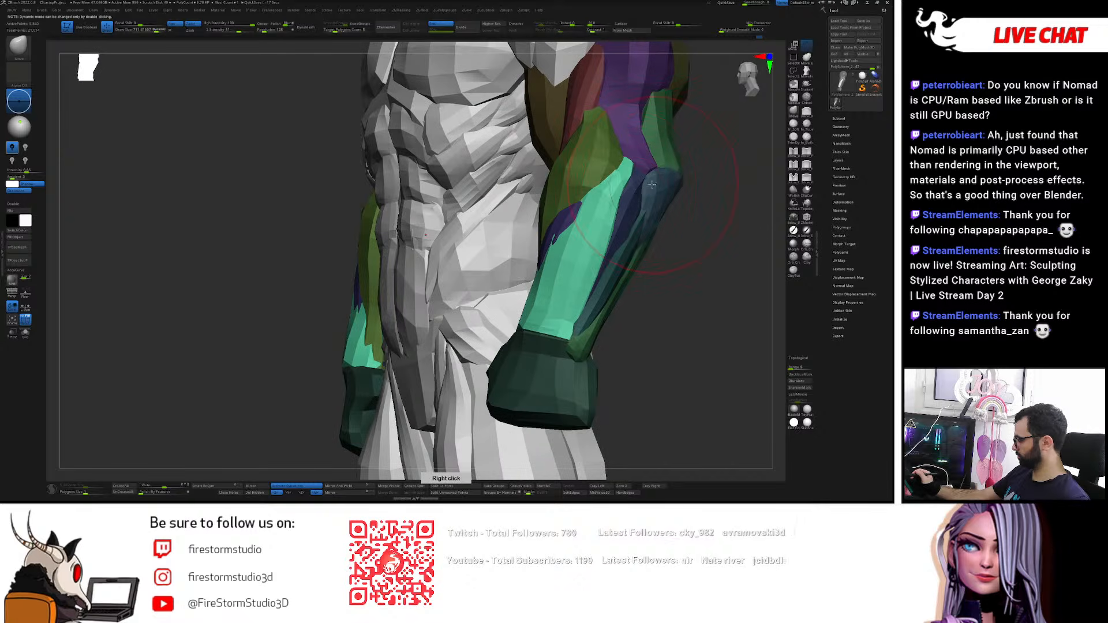
{"action": "key", "text": "s"}
{"action": "left_click_drag", "start_coordinate": [641, 164], "coordinate": [639, 165]}
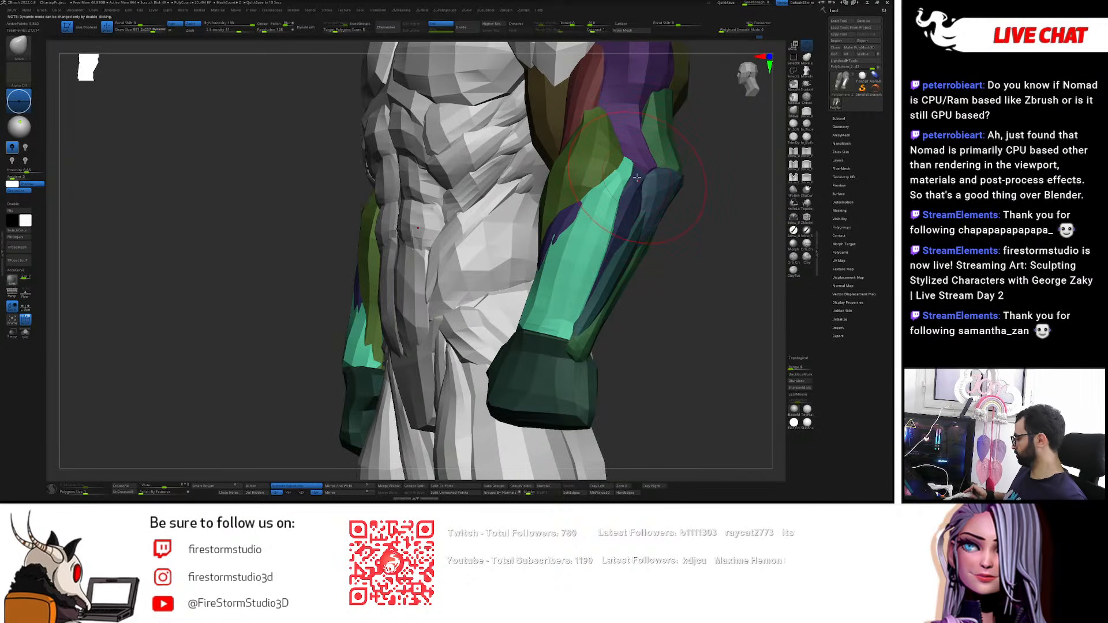
{"action": "right_click_drag", "start_coordinate": [674, 183], "coordinate": [595, 246]}
{"action": "key", "text": "s"}
{"action": "mouse_move", "coordinate": [554, 241]}
{"action": "left_mouse_down"}
{"action": "mouse_move", "coordinate": [544, 241]}
{"action": "mouse_move", "coordinate": [548, 280]}
{"action": "left_mouse_up"}
{"action": "right_click_drag", "start_coordinate": [522, 283], "coordinate": [580, 288]}
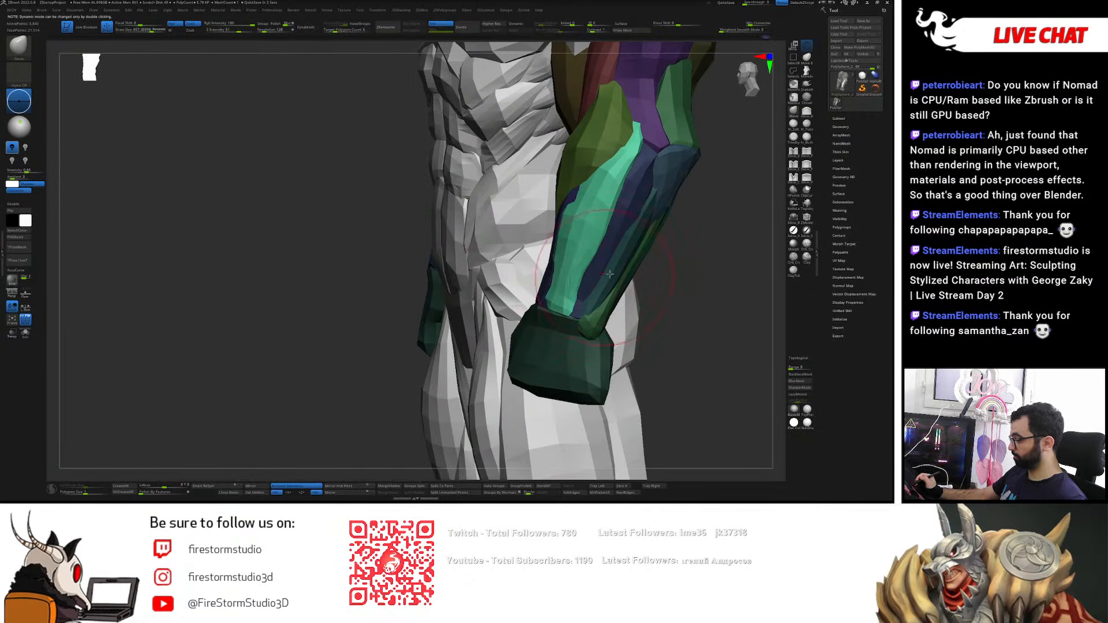
{"action": "right_click_drag", "start_coordinate": [587, 287], "coordinate": [592, 254]}
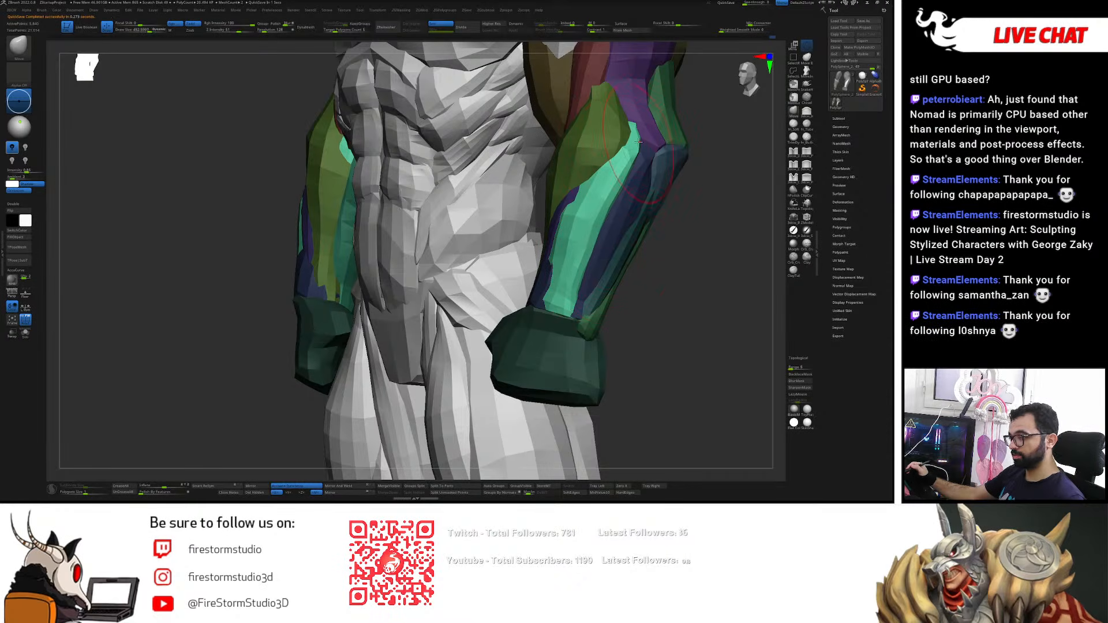
- Undo the last adjustment, then reshape and smooth the turquoise strip's lower end above the wrist
{"action": "key", "text": "ctrl+z"}
{"action": "mouse_move", "coordinate": [633, 127]}
{"action": "right_mouse_down"}
{"action": "mouse_move", "coordinate": [615, 126]}
{"action": "mouse_move", "coordinate": [641, 142]}
{"action": "right_mouse_up"}
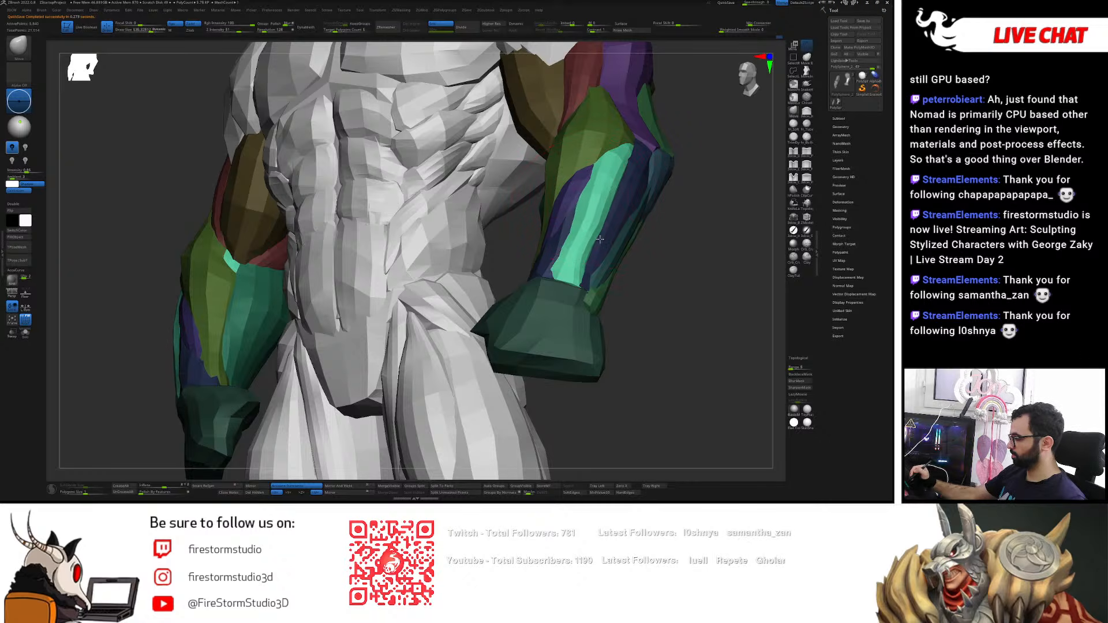
{"action": "right_click_drag", "start_coordinate": [603, 240], "coordinate": [567, 289]}
{"action": "left_click_drag", "start_coordinate": [567, 288], "coordinate": [562, 293]}
{"action": "right_click_drag", "start_coordinate": [575, 281], "coordinate": [572, 303]}
{"action": "left_click_drag", "start_coordinate": [564, 301], "coordinate": [572, 267], "text": "shift"}
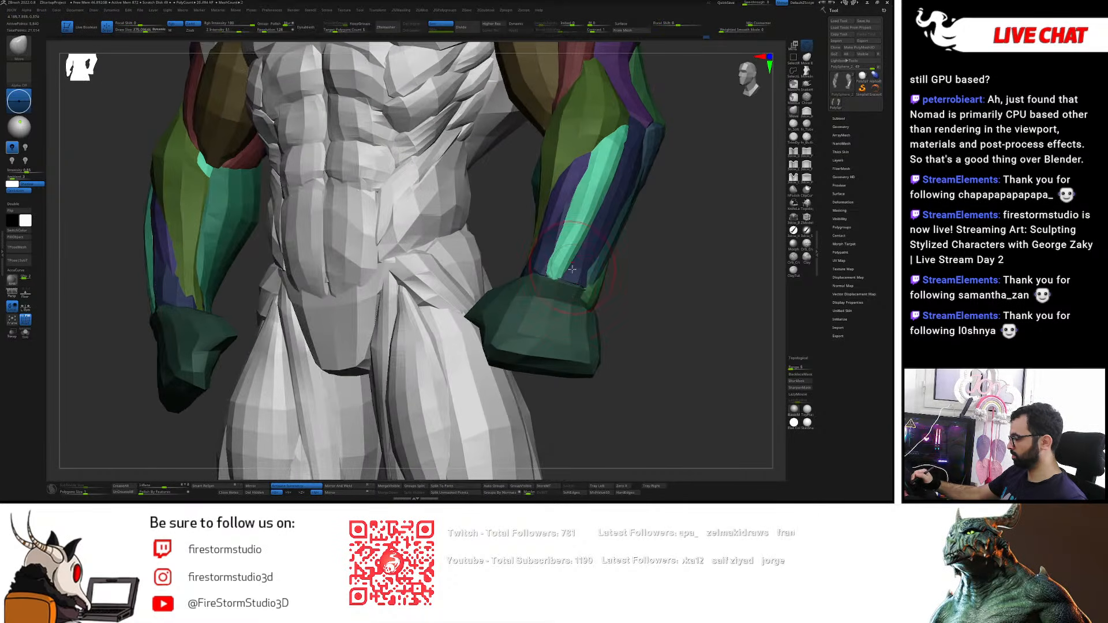
- Pull the lower edges of the turquoise strip into line along the forearm above the wrist
{"action": "right_click_drag", "start_coordinate": [557, 274], "coordinate": [574, 274]}
{"action": "left_click_drag", "start_coordinate": [574, 275], "coordinate": [566, 248]}
{"action": "right_click_drag", "start_coordinate": [566, 247], "coordinate": [562, 275]}
{"action": "left_click_drag", "start_coordinate": [562, 275], "coordinate": [544, 269]}
{"action": "right_click_drag", "start_coordinate": [544, 270], "coordinate": [574, 246]}
{"action": "mouse_move", "coordinate": [622, 142]}
{"action": "right_mouse_down"}
{"action": "mouse_move", "coordinate": [577, 147]}
{"action": "mouse_move", "coordinate": [622, 153]}
{"action": "right_mouse_up"}
- Mask everything except the blue forearm muscle and adjust its border with the turquoise strip using a resized Move brush
{"action": "key", "text": "w"}
{"action": "left_click", "coordinate": [625, 180], "text": "ctrl"}
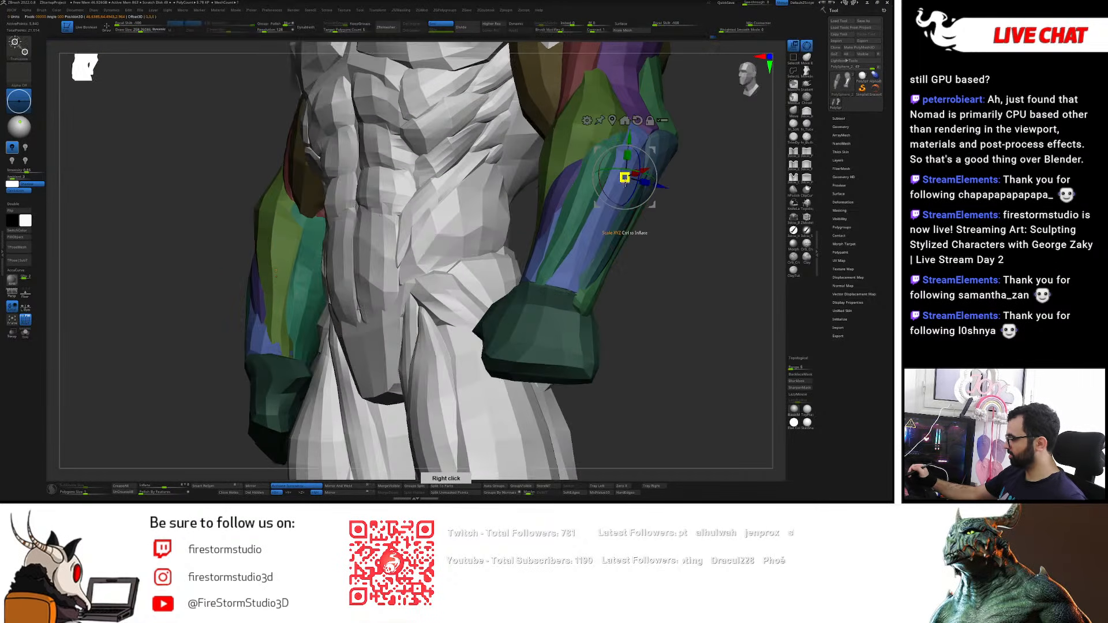
{"action": "key", "text": "q"}
{"action": "key", "text": "s"}
{"action": "mouse_move", "coordinate": [528, 303]}
{"action": "right_mouse_down"}
{"action": "mouse_move", "coordinate": [635, 246]}
{"action": "mouse_move", "coordinate": [597, 254]}
{"action": "mouse_move", "coordinate": [634, 242]}
{"action": "mouse_move", "coordinate": [635, 211]}
{"action": "mouse_move", "coordinate": [611, 224]}
{"action": "right_mouse_up"}
{"action": "mouse_move", "coordinate": [622, 151]}
{"action": "right_mouse_down"}
{"action": "mouse_move", "coordinate": [610, 156]}
{"action": "mouse_move", "coordinate": [609, 134]}
{"action": "right_mouse_up"}
- Mask everything except the turquoise strip and adjust its upper end below the olive muscle
{"action": "key", "text": "w"}
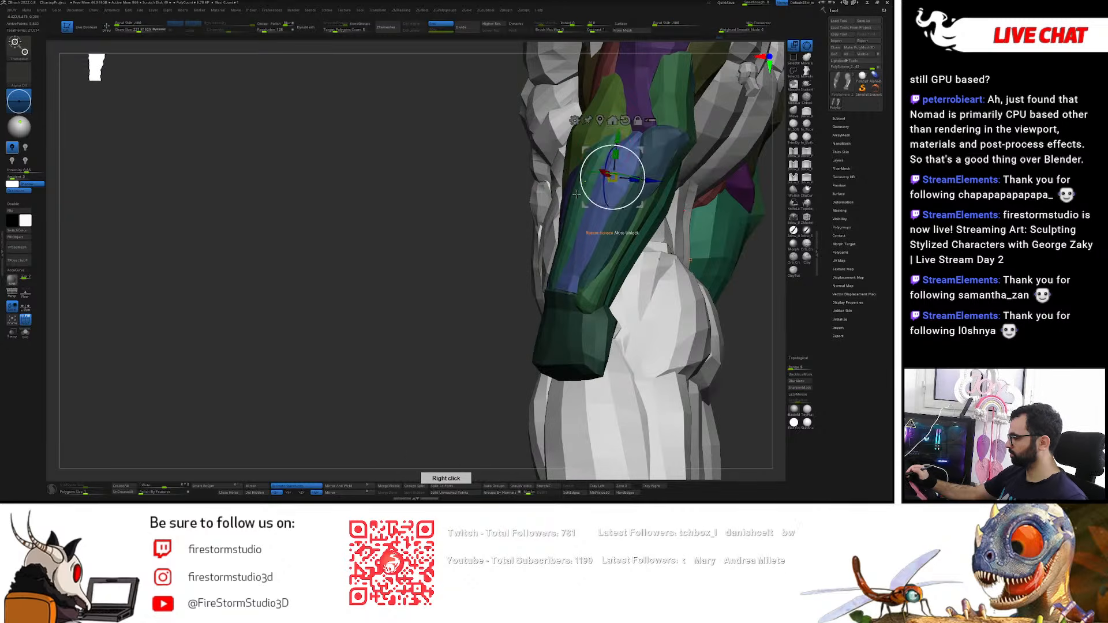
{"action": "left_click", "coordinate": [579, 202], "text": "ctrl"}
{"action": "right_click_drag", "start_coordinate": [551, 242], "coordinate": [559, 243]}
{"action": "key", "text": "q"}
{"action": "mouse_move", "coordinate": [600, 143]}
{"action": "right_mouse_down"}
{"action": "mouse_move", "coordinate": [624, 146]}
{"action": "mouse_move", "coordinate": [630, 173]}
{"action": "mouse_move", "coordinate": [653, 159]}
{"action": "mouse_move", "coordinate": [634, 136]}
{"action": "mouse_move", "coordinate": [663, 150]}
{"action": "mouse_move", "coordinate": [640, 151]}
{"action": "right_mouse_up"}
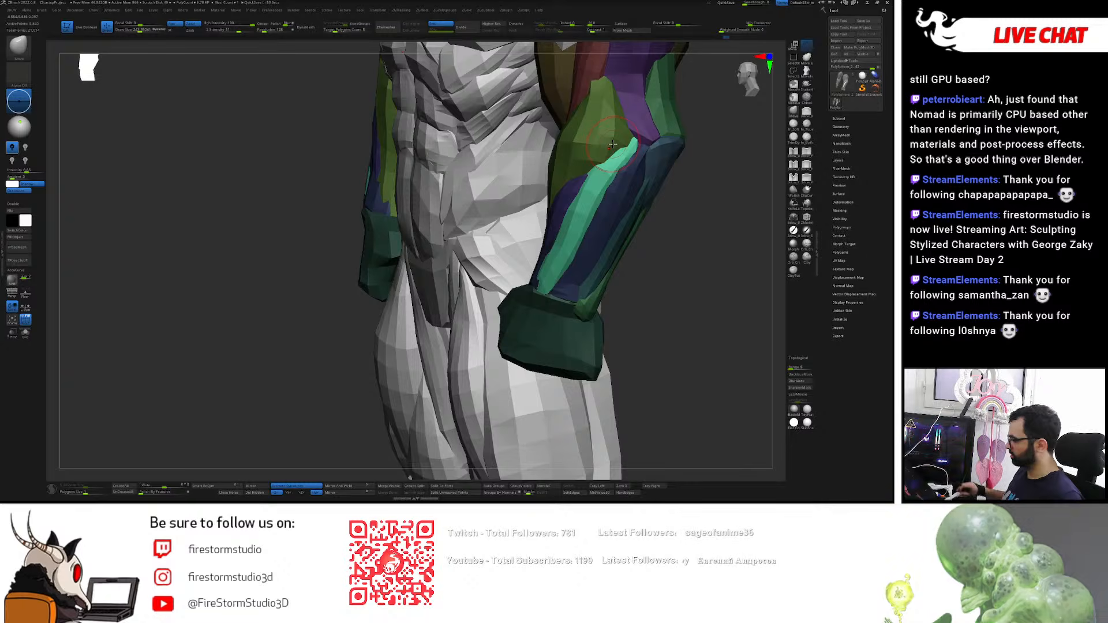
- Mask everything except the blue strip behind the turquoise muscle and nudge its middle backward with the Move brush
{"action": "key", "text": "w"}
{"action": "key", "text": "q"}
{"action": "mouse_move", "coordinate": [637, 173]}
{"action": "right_mouse_down"}
{"action": "mouse_move", "coordinate": [637, 129]}
{"action": "mouse_move", "coordinate": [635, 202]}
{"action": "right_mouse_up"}
{"action": "key", "text": "w"}
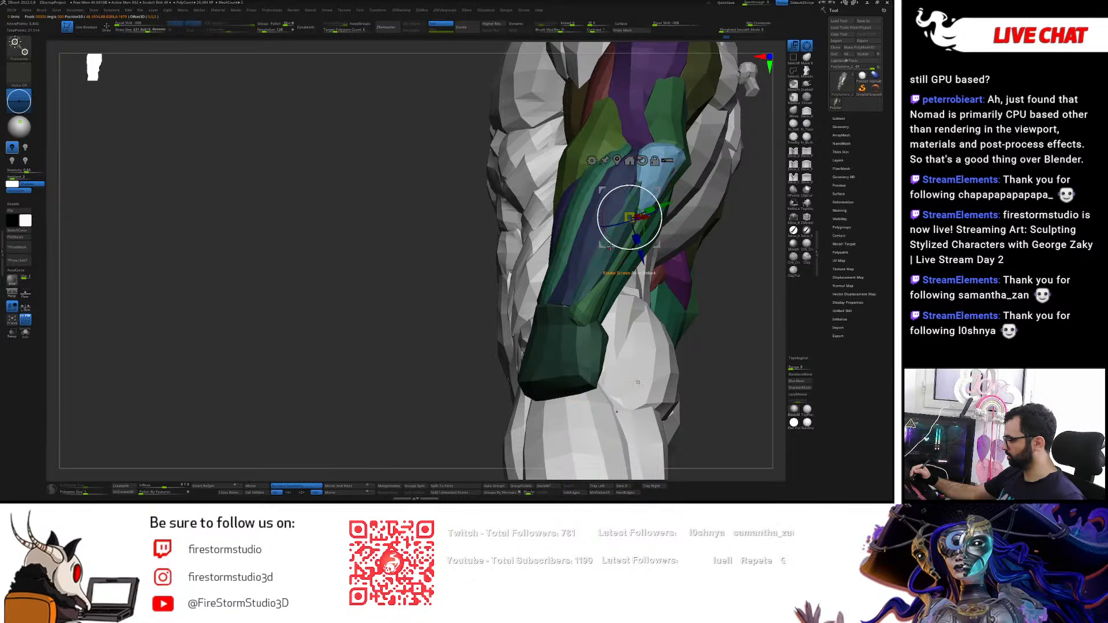
{"action": "left_click", "coordinate": [634, 205], "text": "ctrl"}
{"action": "key", "text": "q"}
{"action": "right_click_drag", "start_coordinate": [636, 181], "coordinate": [600, 197]}
{"action": "left_click_drag", "start_coordinate": [613, 224], "coordinate": [622, 226]}
{"action": "right_click_drag", "start_coordinate": [612, 213], "coordinate": [642, 202]}
- Isolate the turquoise strip with a mask again and reshape its lower half toward the wrist
{"action": "key", "text": "w"}
{"action": "left_click", "coordinate": [589, 183], "text": "ctrl"}
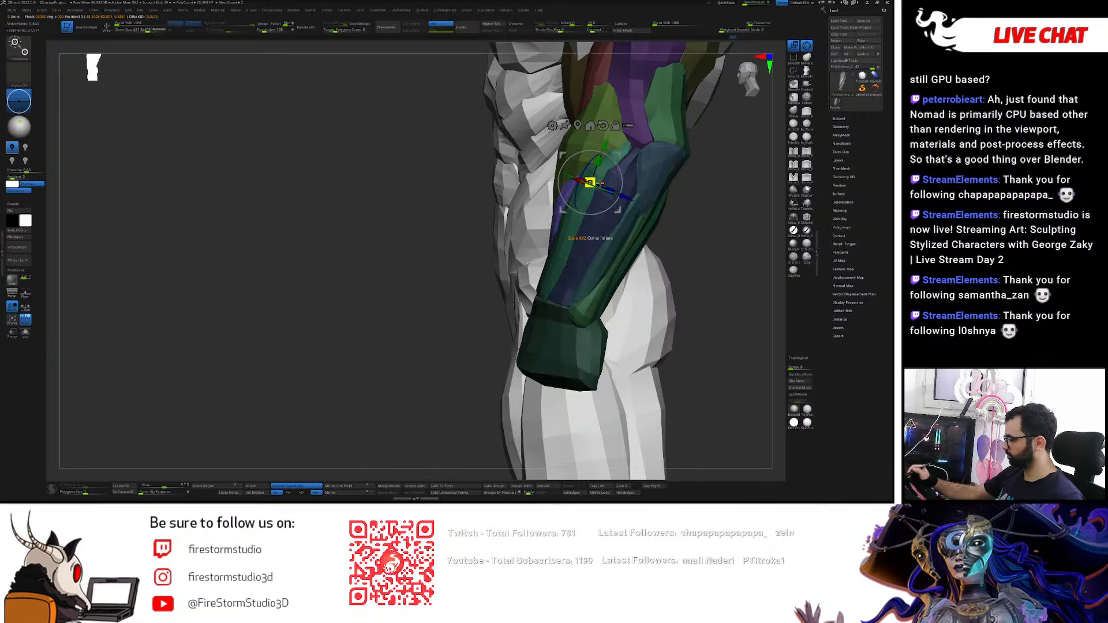
{"action": "right_click_drag", "start_coordinate": [548, 200], "coordinate": [586, 214]}
{"action": "left_click", "coordinate": [558, 251], "text": "ctrl"}
{"action": "key", "text": "q"}
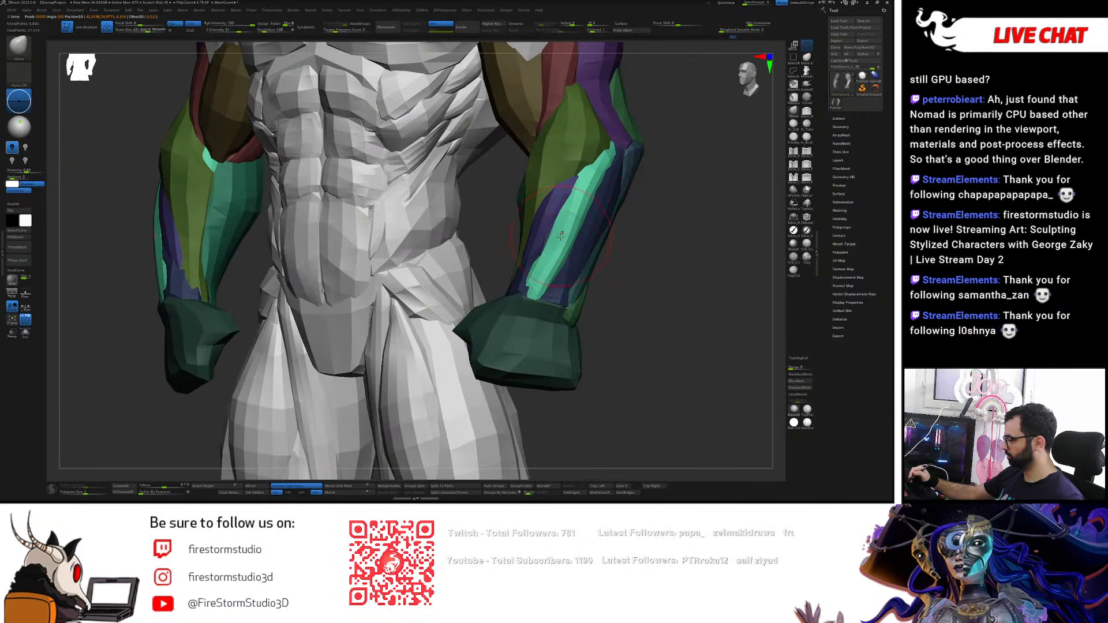
{"action": "right_click_drag", "start_coordinate": [538, 262], "coordinate": [537, 226]}
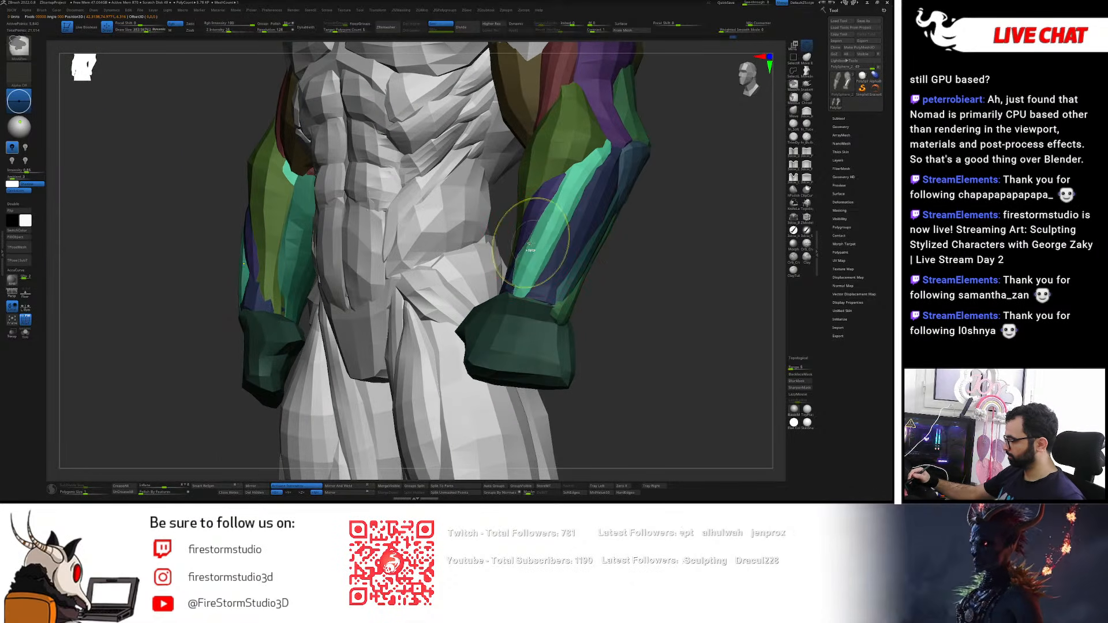
{"action": "right_click_drag", "start_coordinate": [528, 245], "coordinate": [508, 298]}
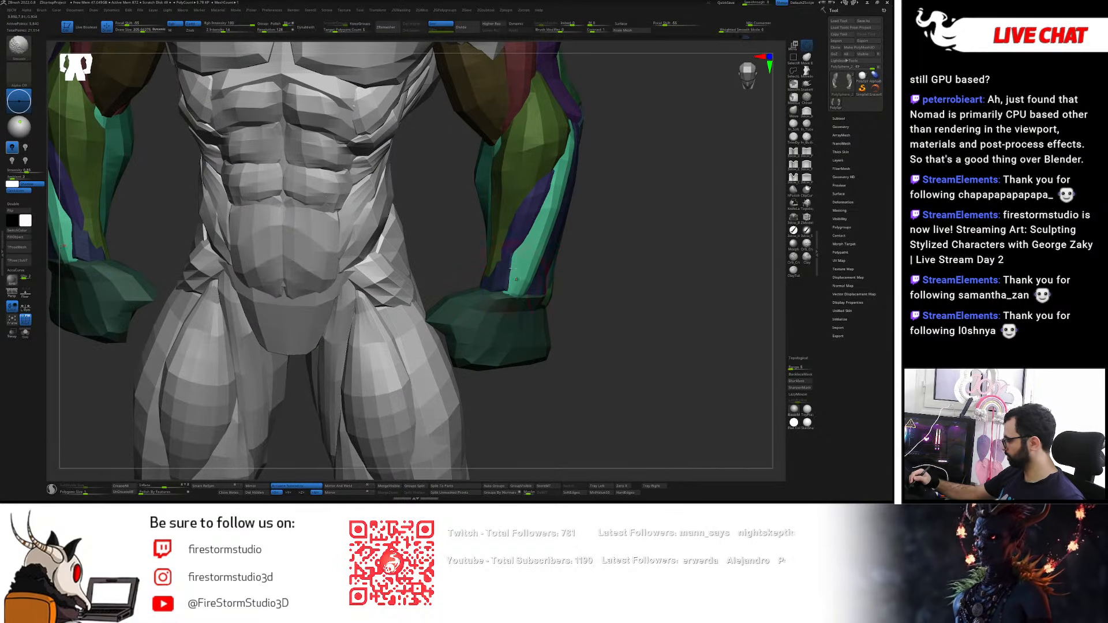
{"action": "right_click_drag", "start_coordinate": [554, 314], "coordinate": [750, 205]}
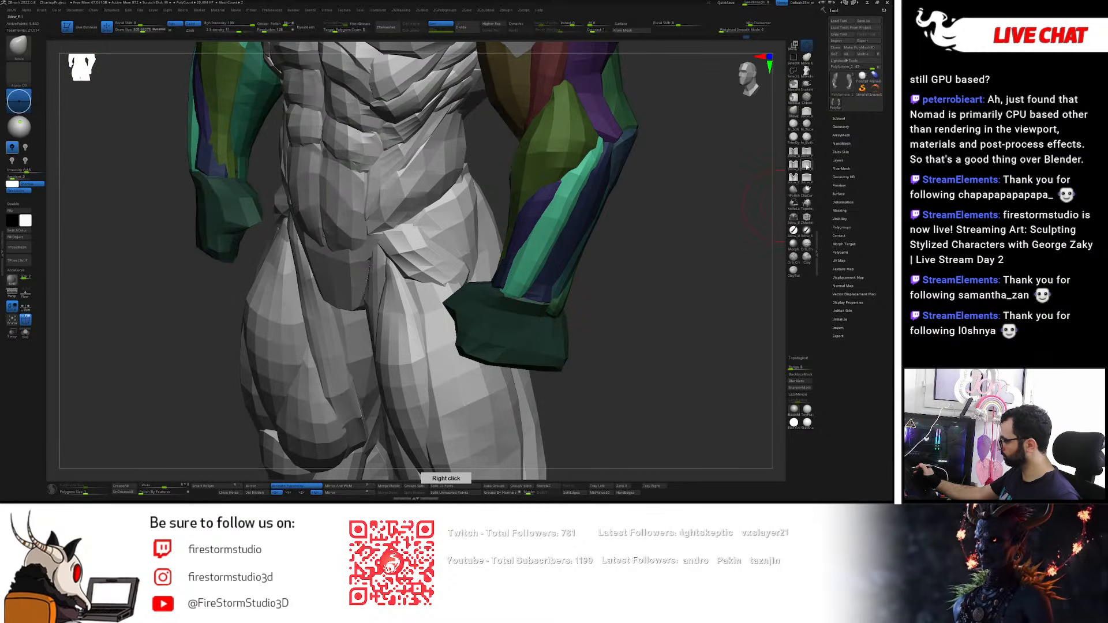
- Taper the turquoise strip toward the wrist and fit its upper end between the olive muscle and the elbow
{"action": "left_click", "coordinate": [806, 165]}
{"action": "key", "text": "s"}
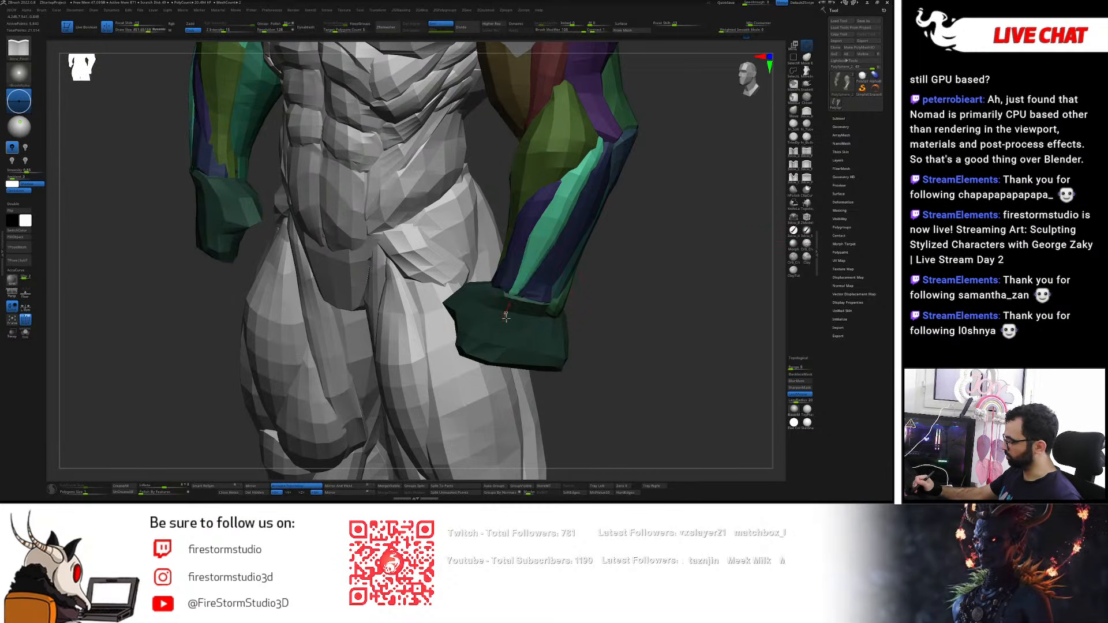
{"action": "right_click_drag", "start_coordinate": [505, 299], "coordinate": [518, 254]}
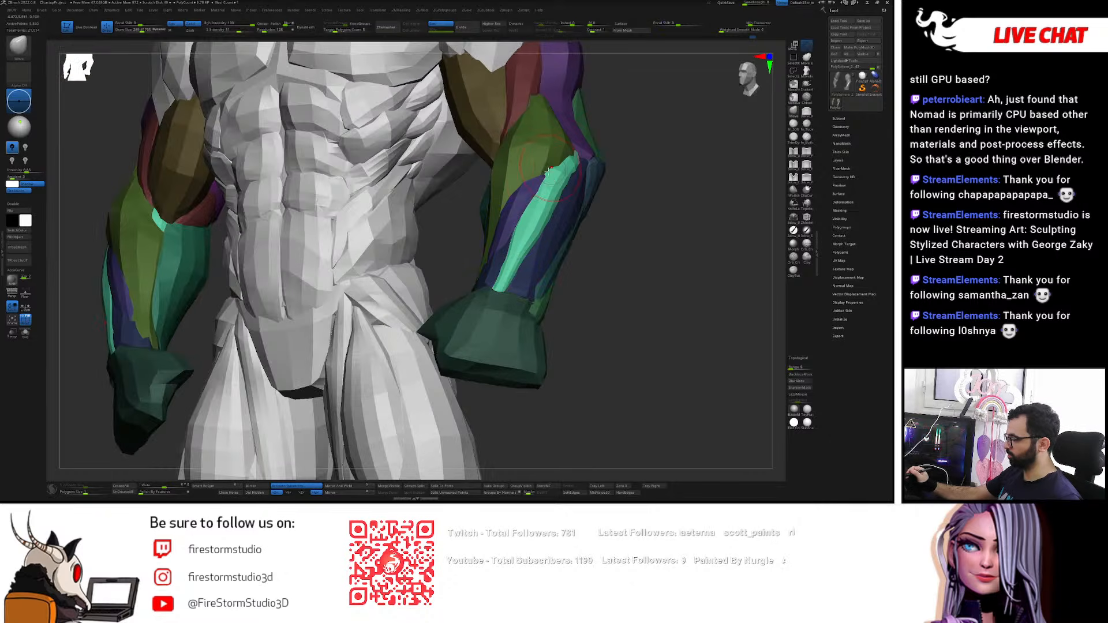
{"action": "right_click_drag", "start_coordinate": [543, 174], "coordinate": [565, 157]}
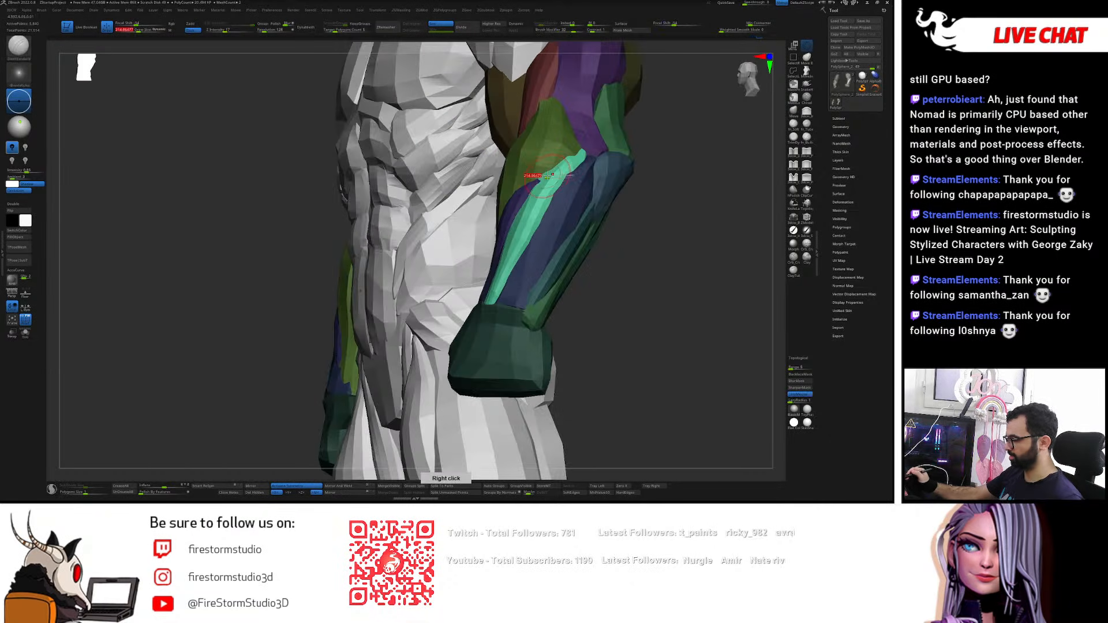
{"action": "key", "text": "b"}
{"action": "key", "text": "m"}
{"action": "key", "text": "v"}
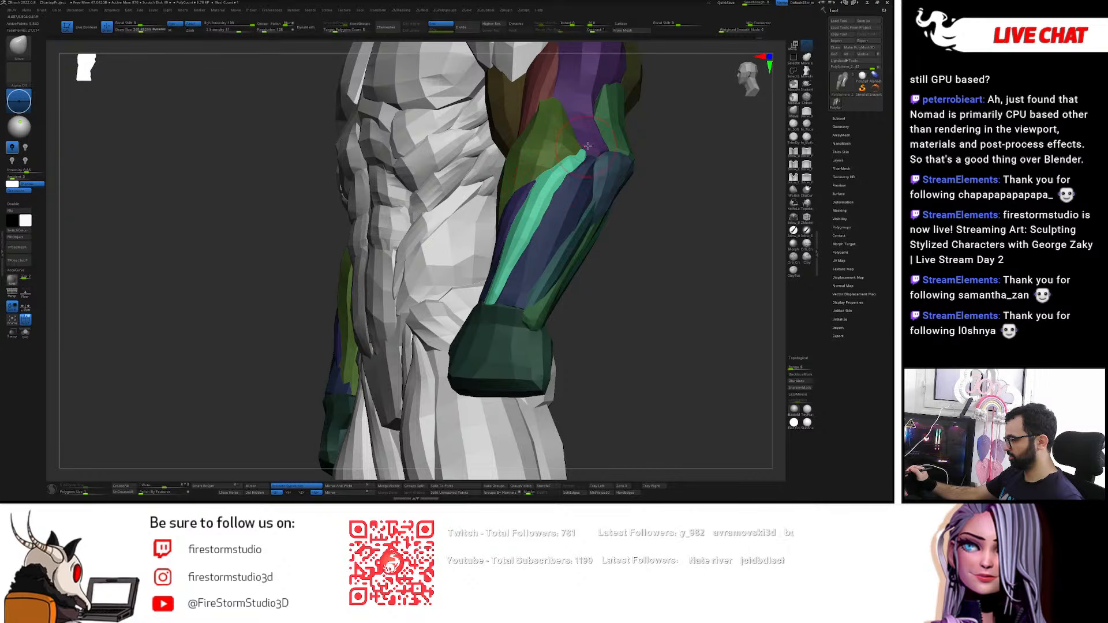
{"action": "right_click_drag", "start_coordinate": [582, 190], "coordinate": [558, 238]}
- Assign the blue strip behind the turquoise muscle to its own orange polygroup and mask everything else
{"action": "key", "text": "w"}
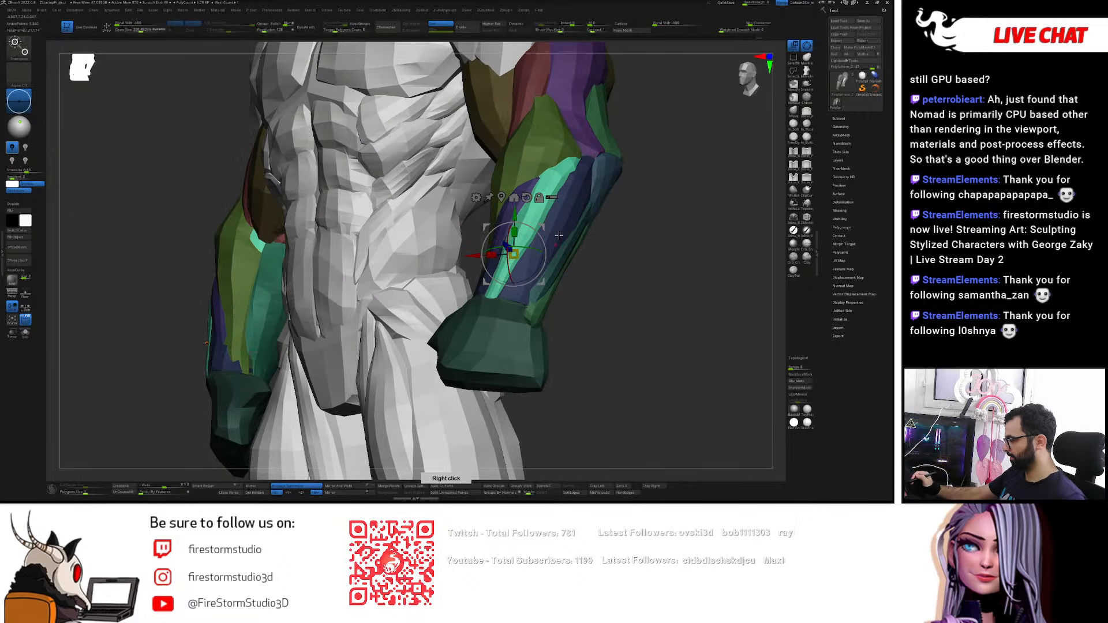
{"action": "mouse_move", "coordinate": [577, 200]}
{"action": "right_mouse_down"}
{"action": "mouse_move", "coordinate": [600, 186]}
{"action": "mouse_move", "coordinate": [566, 175]}
{"action": "mouse_move", "coordinate": [624, 234]}
{"action": "right_mouse_up"}
{"action": "key", "text": "q"}
{"action": "mouse_move", "coordinate": [551, 222]}
{"action": "right_mouse_down"}
{"action": "mouse_move", "coordinate": [565, 228]}
{"action": "mouse_move", "coordinate": [556, 198]}
{"action": "mouse_move", "coordinate": [572, 197]}
{"action": "mouse_move", "coordinate": [546, 247]}
{"action": "mouse_move", "coordinate": [585, 224]}
{"action": "mouse_move", "coordinate": [587, 204]}
{"action": "mouse_move", "coordinate": [594, 231]}
{"action": "right_mouse_up"}
{"action": "key", "text": "w"}
{"action": "left_click_drag", "start_coordinate": [590, 237], "coordinate": [622, 239], "text": "ctrl"}
{"action": "key", "text": "ctrl+w"}
{"action": "left_click", "coordinate": [546, 309], "text": "ctrl"}
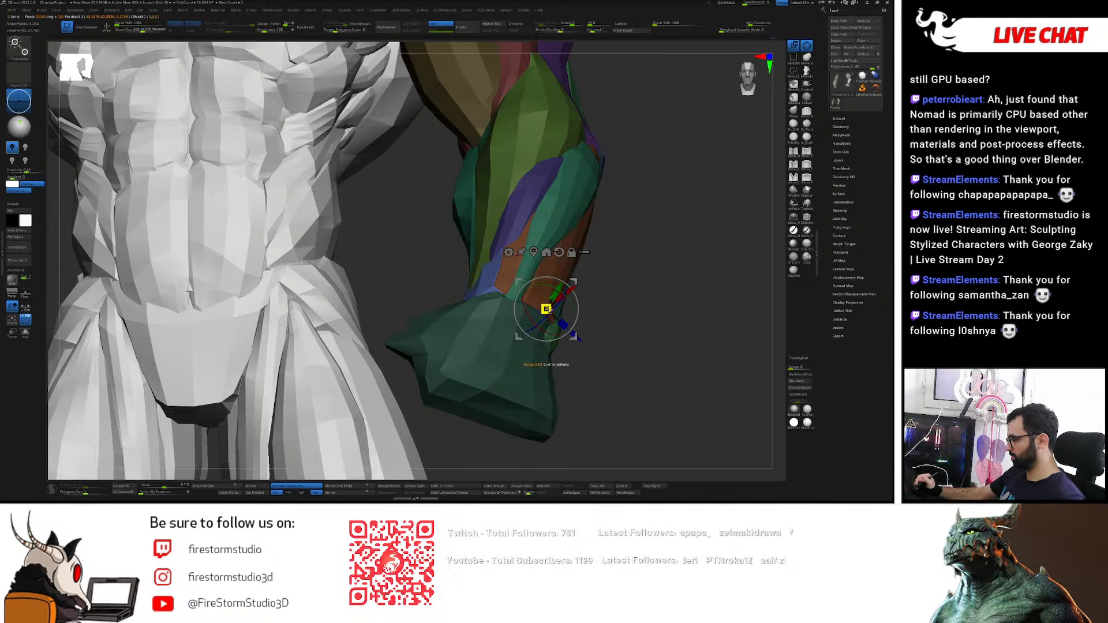
{"action": "left_click", "coordinate": [524, 282], "text": "ctrl"}
{"action": "left_click", "coordinate": [557, 261], "text": "ctrl"}
- Smooth the orange forearm strip and pull its rear edge forward above the wrist
{"action": "key", "text": "q"}
{"action": "left_click_drag", "start_coordinate": [529, 274], "coordinate": [511, 214], "text": "shift"}
{"action": "left_click_drag", "start_coordinate": [649, 238], "coordinate": [568, 245]}
{"action": "mouse_move", "coordinate": [551, 283]}
{"action": "left_mouse_down", "text": "shift"}
{"action": "mouse_move", "coordinate": [658, 147]}
{"action": "mouse_move", "coordinate": [568, 254]}
{"action": "left_mouse_up", "text": "shift"}
{"action": "right_click_drag", "start_coordinate": [534, 259], "coordinate": [579, 305]}
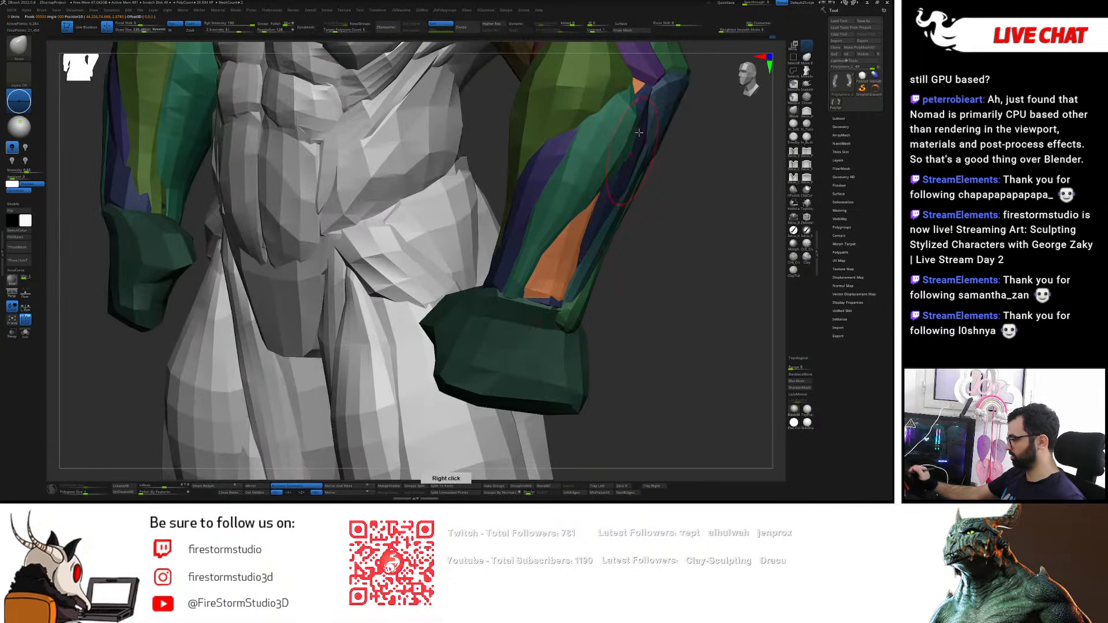
- Undo the last stroke and smooth the orange strip's upper end beneath the elbow
{"action": "key", "text": "ctrl+z"}
{"action": "mouse_move", "coordinate": [643, 122]}
{"action": "left_mouse_down", "text": "shift"}
{"action": "mouse_move", "coordinate": [637, 86]}
{"action": "mouse_move", "coordinate": [609, 112]}
{"action": "left_mouse_up", "text": "shift"}
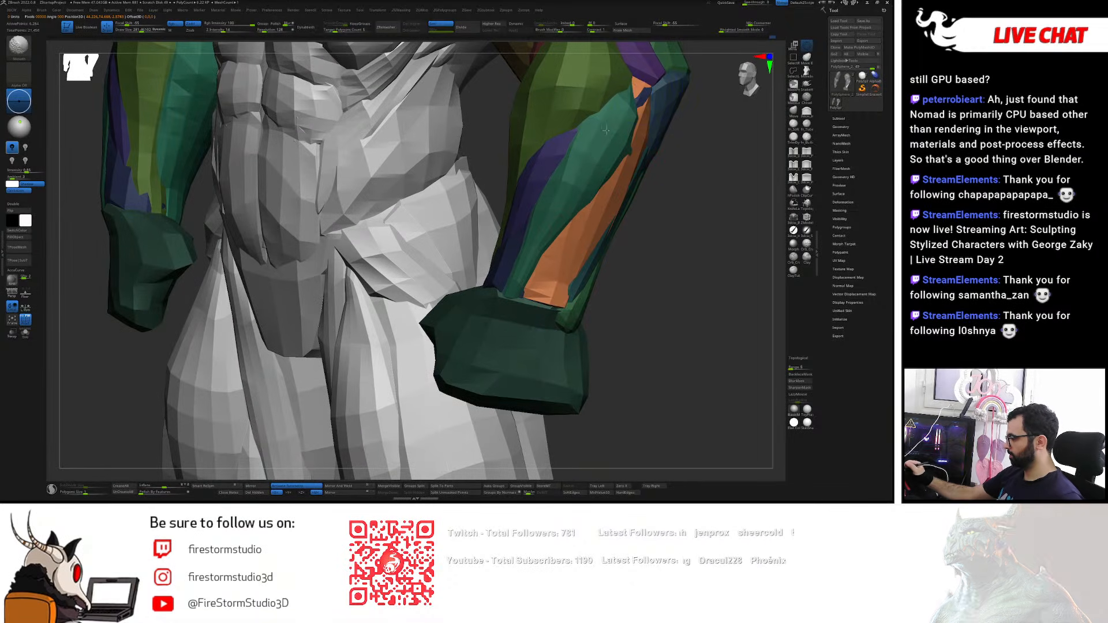
{"action": "right_click_drag", "start_coordinate": [608, 113], "coordinate": [543, 110]}
{"action": "mouse_move", "coordinate": [638, 90]}
{"action": "left_mouse_down", "text": "shift"}
{"action": "mouse_move", "coordinate": [631, 118]}
{"action": "mouse_move", "coordinate": [645, 136]}
{"action": "left_mouse_up", "text": "shift"}
{"action": "right_click_drag", "start_coordinate": [600, 127], "coordinate": [646, 132]}
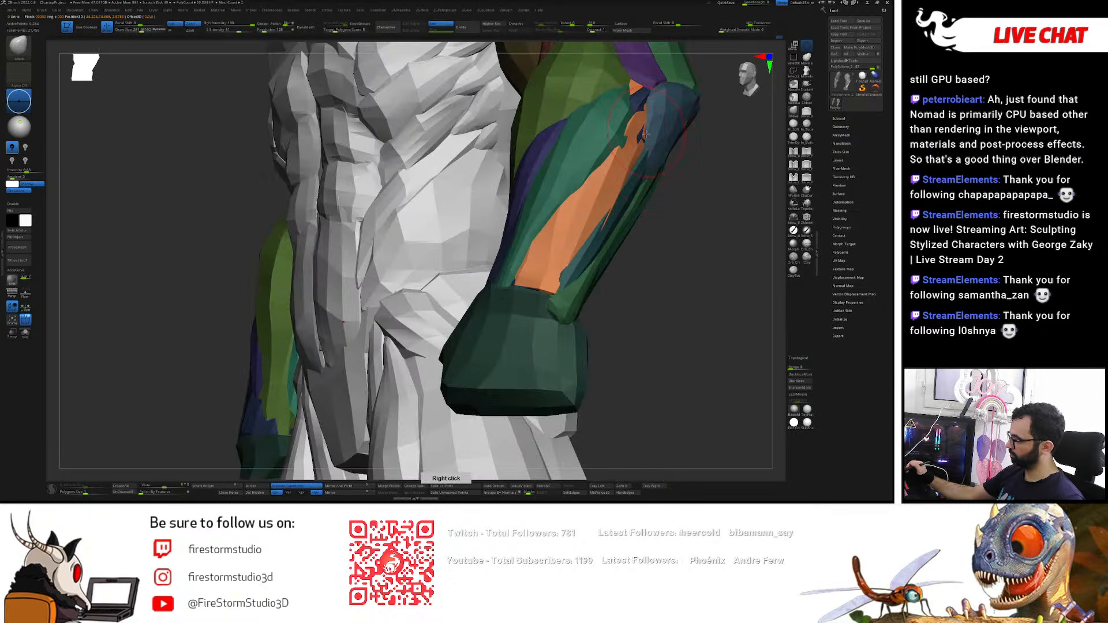
- Taper the orange strip's upper end to a narrow tip beside the blue elbow muscle, undoing the first attempt
{"action": "left_click_drag", "start_coordinate": [653, 151], "coordinate": [632, 95]}
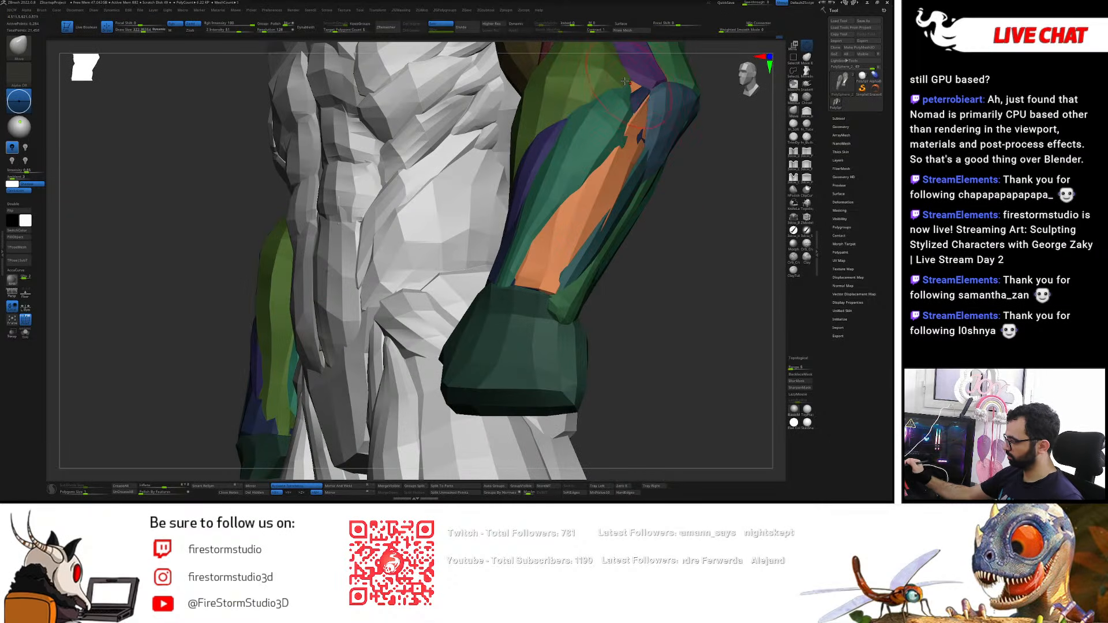
{"action": "key", "text": "ctrl+z"}
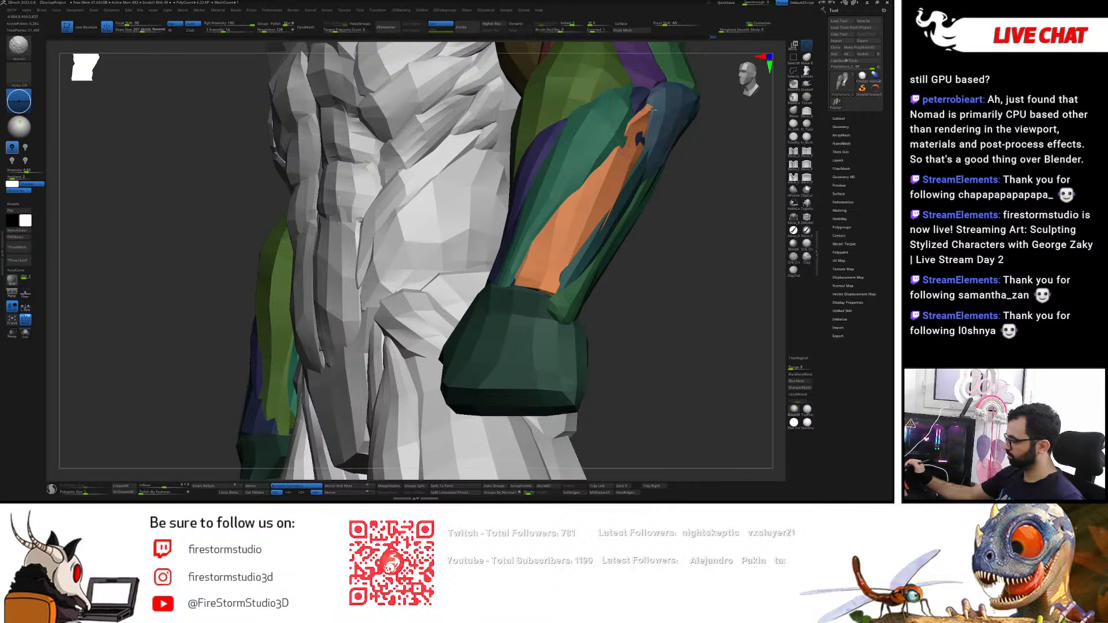
{"action": "mouse_move", "coordinate": [637, 110]}
{"action": "right_mouse_down"}
{"action": "mouse_move", "coordinate": [644, 124]}
{"action": "mouse_move", "coordinate": [569, 252]}
{"action": "right_mouse_up"}
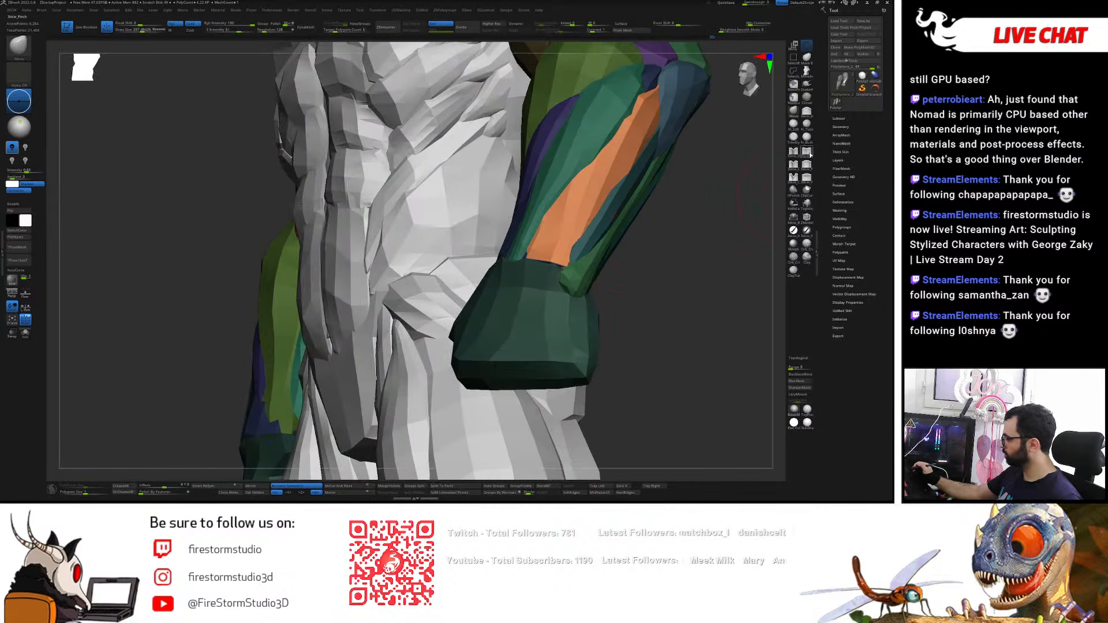
- Try sculpting strokes along the length of the orange forearm strip between wrist and elbow, undoing the attempts
{"action": "right_click_drag", "start_coordinate": [583, 202], "coordinate": [547, 263]}
{"action": "left_click_drag", "start_coordinate": [547, 263], "coordinate": [620, 139]}
{"action": "key", "text": "ctrl+z"}
{"action": "left_click_drag", "start_coordinate": [532, 263], "coordinate": [632, 119]}
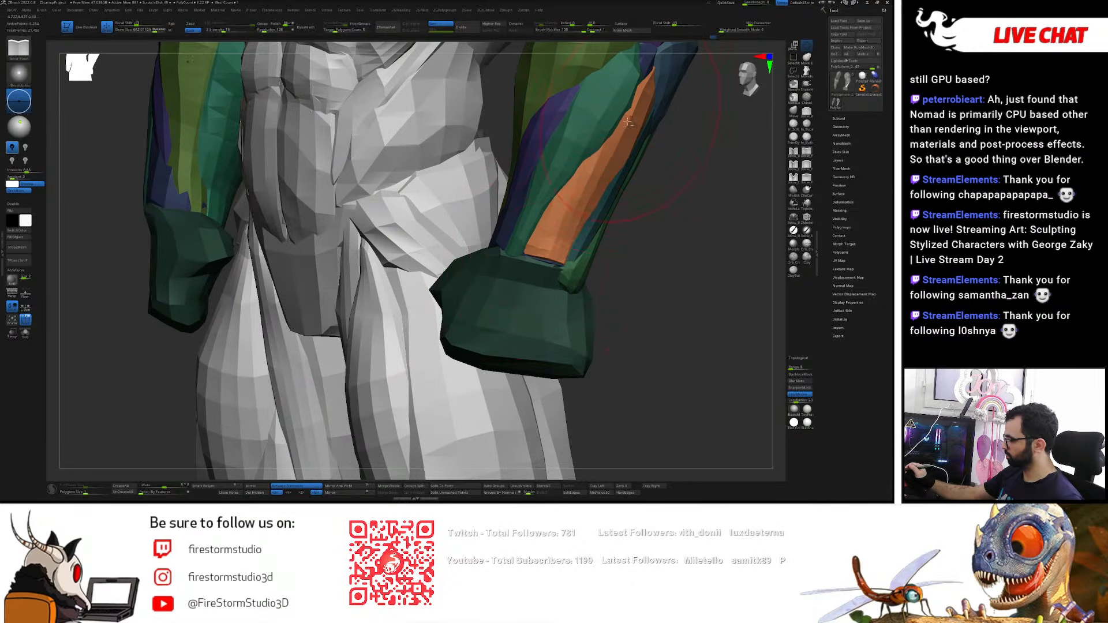
{"action": "mouse_move", "coordinate": [554, 248]}
{"action": "right_mouse_down"}
{"action": "mouse_move", "coordinate": [532, 285]}
{"action": "mouse_move", "coordinate": [541, 271]}
{"action": "right_mouse_up"}
{"action": "key", "text": "ctrl+z"}
{"action": "left_click_drag", "start_coordinate": [539, 249], "coordinate": [626, 139]}
{"action": "right_click_drag", "start_coordinate": [663, 124], "coordinate": [646, 108]}
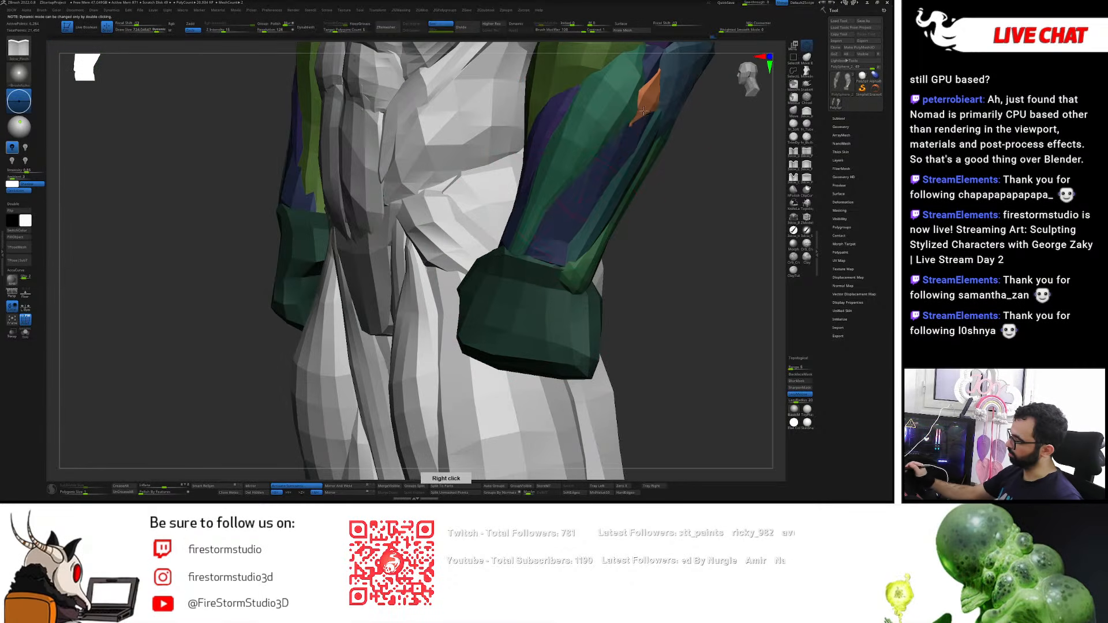
{"action": "left_click_drag", "start_coordinate": [645, 109], "coordinate": [539, 253]}
{"action": "right_click_drag", "start_coordinate": [512, 274], "coordinate": [580, 248]}
{"action": "key", "text": "ctrl+z"}
{"action": "left_click_drag", "start_coordinate": [641, 108], "coordinate": [541, 259]}
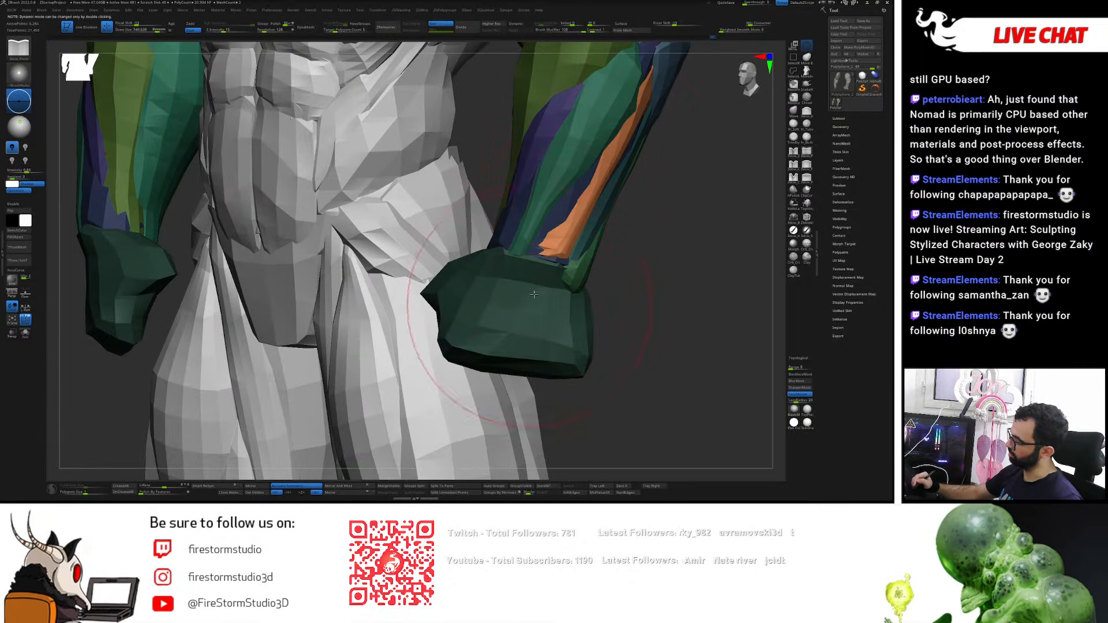
{"action": "key", "text": "ctrl+z"}
- Adjust the lower half of the orange forearm strip above the wrist with the Move brush
{"action": "right_click_drag", "start_coordinate": [624, 257], "coordinate": [594, 221]}
{"action": "key", "text": "b"}
{"action": "key", "text": "m"}
{"action": "key", "text": "v"}
{"action": "left_click_drag", "start_coordinate": [576, 240], "coordinate": [569, 230]}
{"action": "right_click_drag", "start_coordinate": [611, 222], "coordinate": [545, 199]}
{"action": "left_click_drag", "start_coordinate": [562, 199], "coordinate": [577, 196]}
{"action": "mouse_move", "coordinate": [551, 199]}
{"action": "right_mouse_down"}
{"action": "mouse_move", "coordinate": [604, 215]}
{"action": "mouse_move", "coordinate": [594, 205]}
{"action": "right_mouse_up"}
- Mask everything except the blue strip on the inner forearm above the wrist
{"action": "key", "text": "w"}
{"action": "left_click", "coordinate": [571, 153], "text": "alt"}
{"action": "right_click_drag", "start_coordinate": [577, 158], "coordinate": [597, 152]}
{"action": "left_click", "coordinate": [543, 215], "text": "alt"}
{"action": "left_click", "coordinate": [505, 235], "text": "ctrl"}
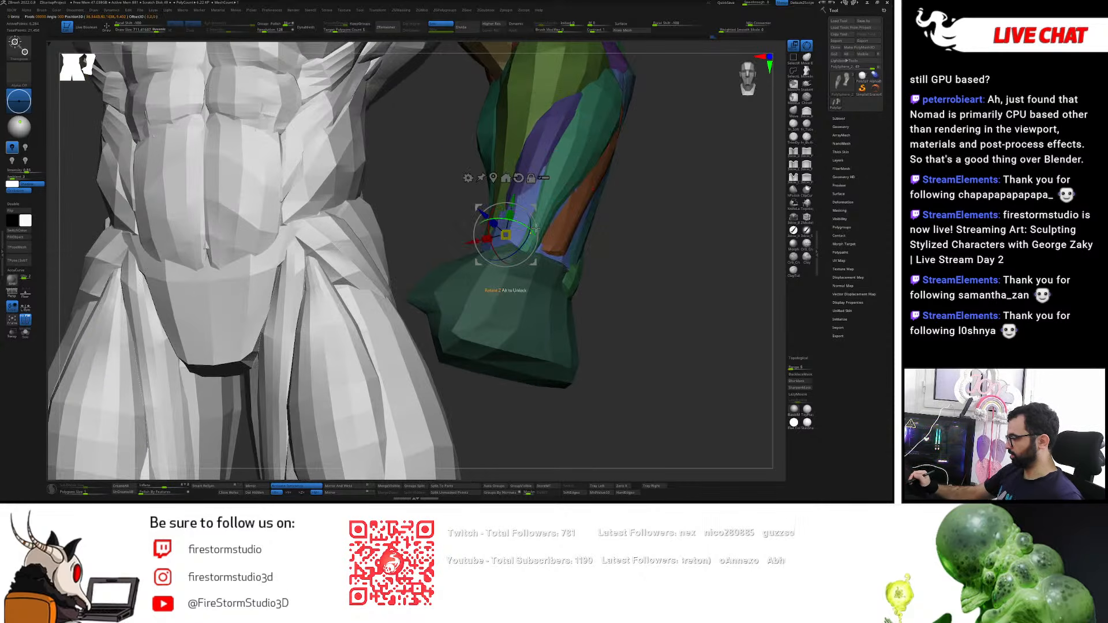
{"action": "key", "text": "q"}
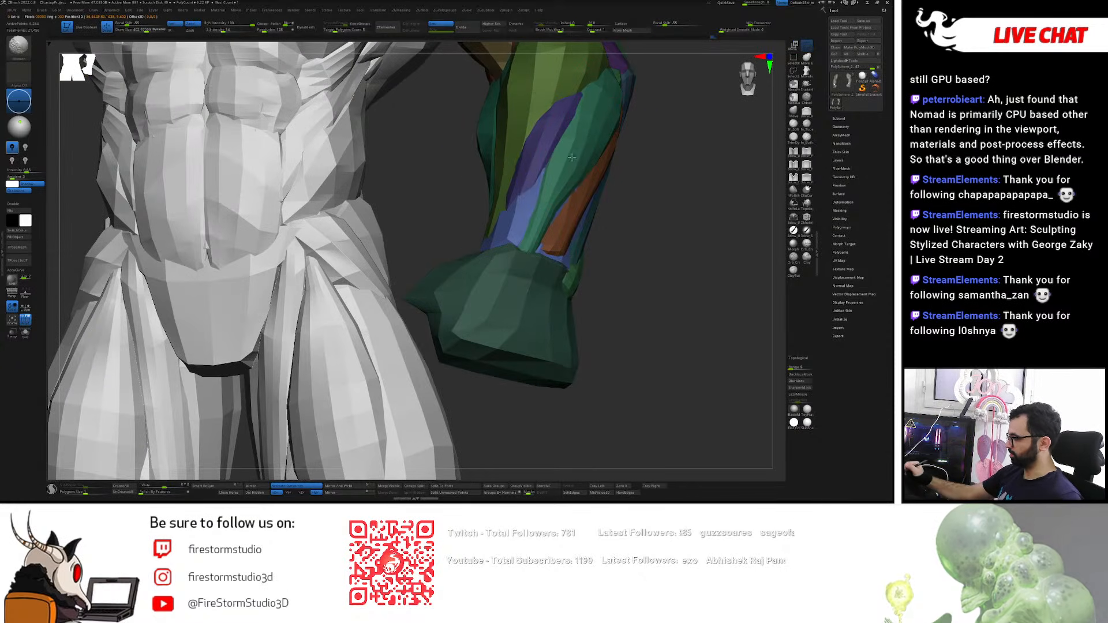
- Switch the masking from the blue elbow muscle to leave only the green muscle groups, including the strip running to the wrist, editable
{"action": "right_click_drag", "start_coordinate": [519, 219], "coordinate": [565, 144]}
{"action": "right_click_drag", "start_coordinate": [645, 125], "coordinate": [512, 236]}
{"action": "key", "text": "w"}
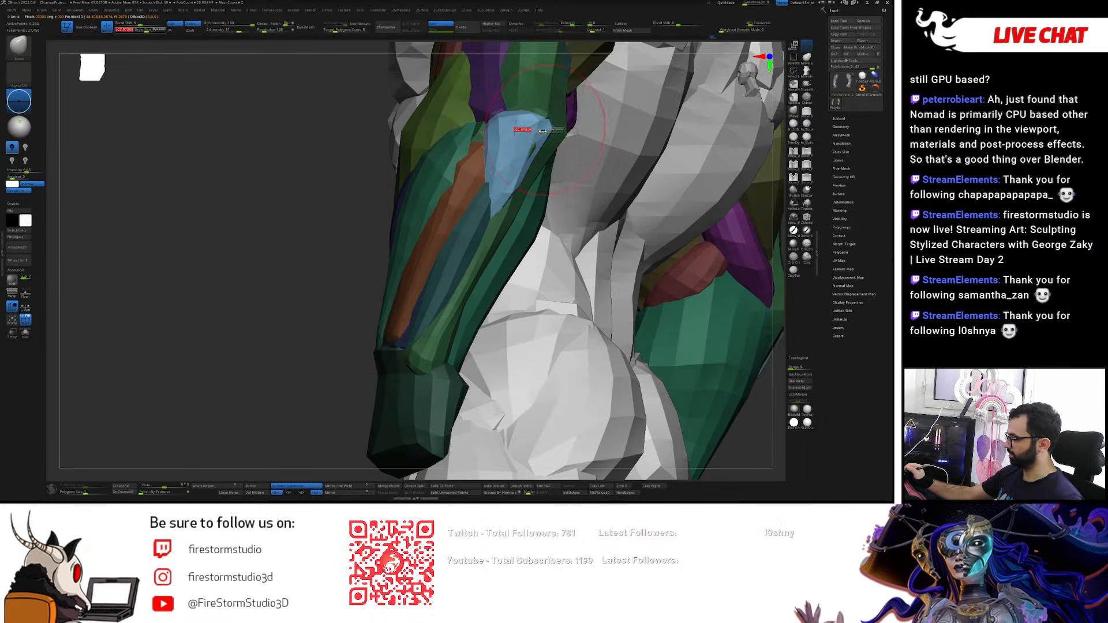
{"action": "left_click", "coordinate": [559, 141], "text": "alt"}
{"action": "key", "text": "s"}
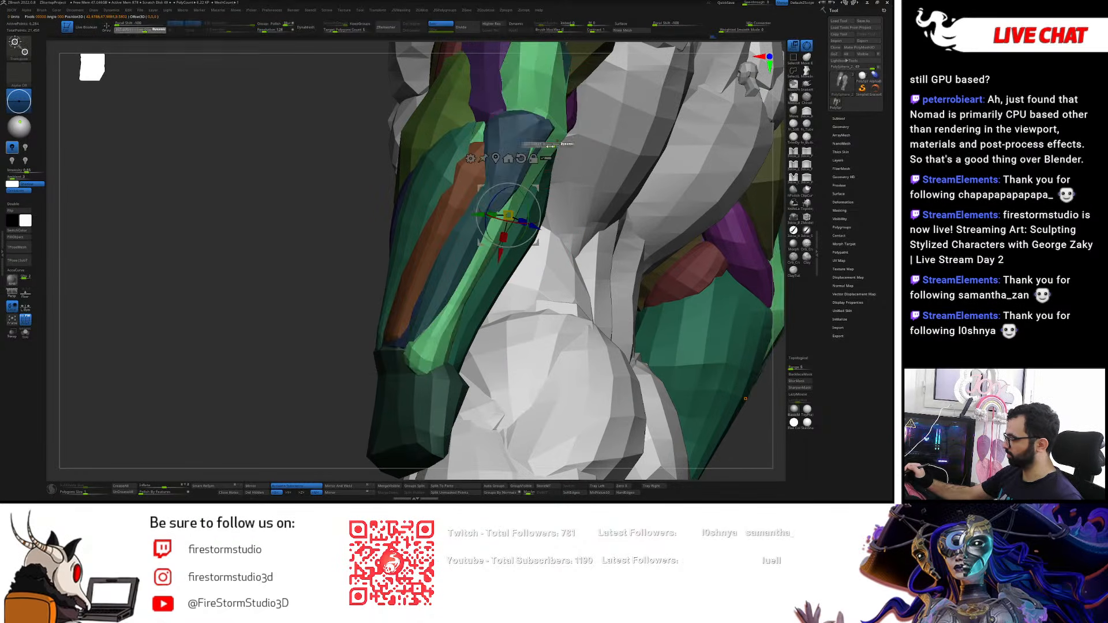
{"action": "key", "text": "q"}
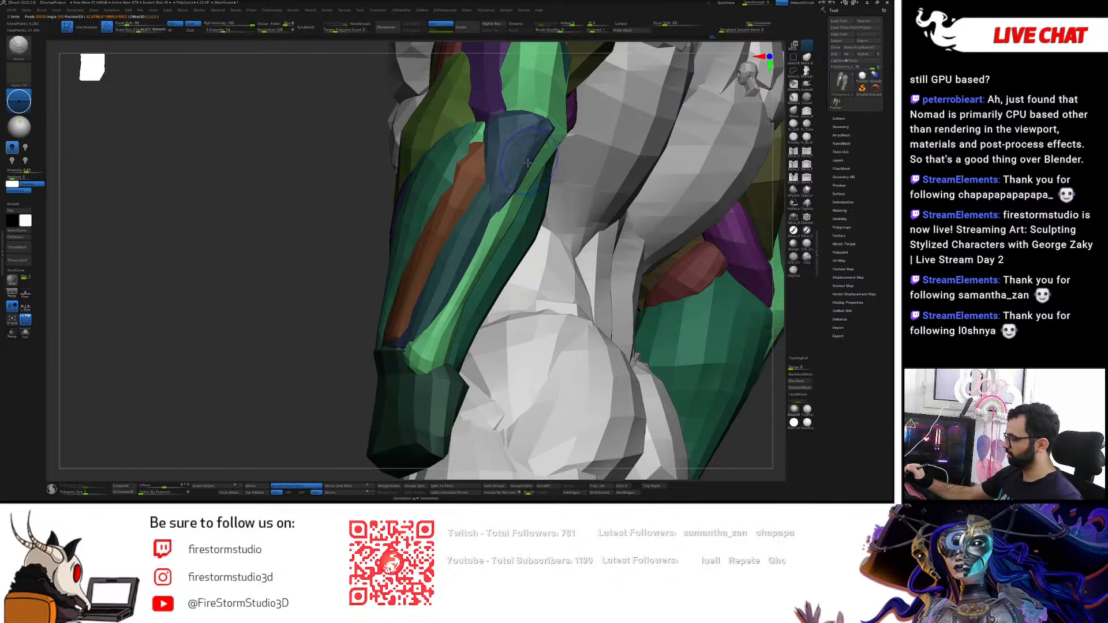
{"action": "right_click_drag", "start_coordinate": [530, 158], "coordinate": [508, 221]}
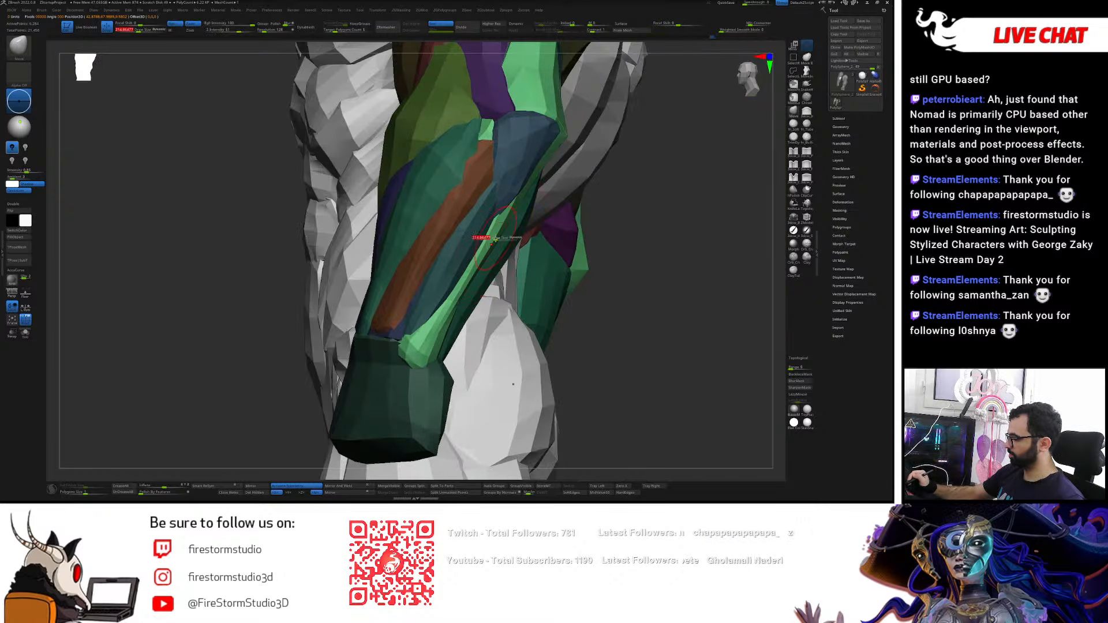
{"action": "right_click_drag", "start_coordinate": [500, 241], "coordinate": [485, 256]}
- Mask everything except the orange forearm strip and smooth its upper end into a taper beneath the elbow
{"action": "key", "text": "w"}
{"action": "left_click", "coordinate": [427, 251], "text": "ctrl"}
{"action": "key", "text": "q"}
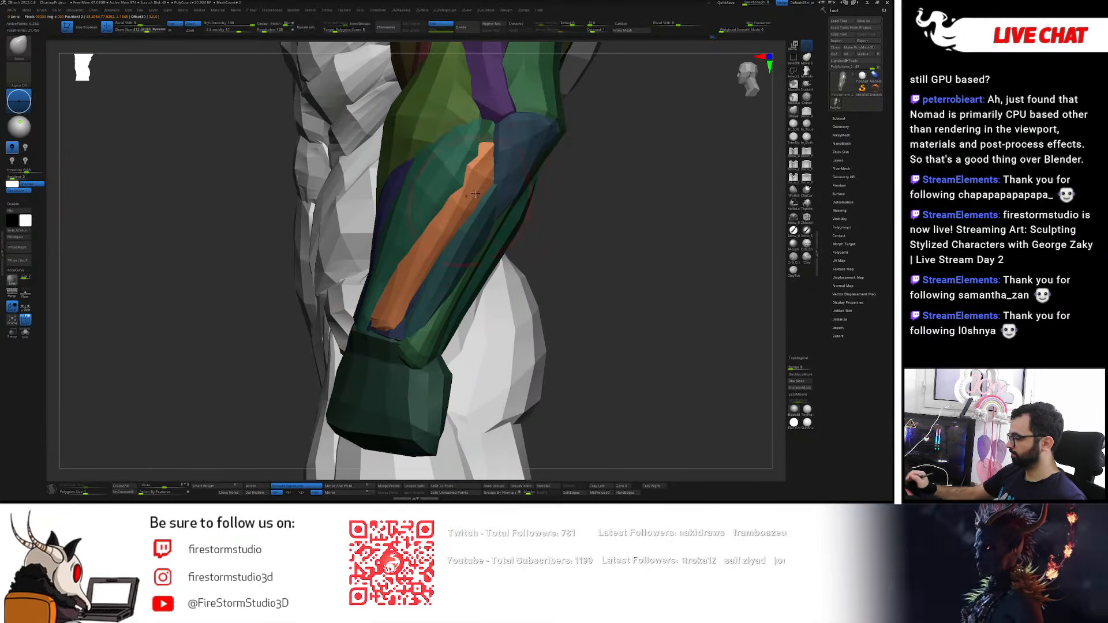
{"action": "left_click_drag", "start_coordinate": [473, 199], "coordinate": [482, 165], "text": "shift"}
{"action": "right_click_drag", "start_coordinate": [459, 170], "coordinate": [490, 179]}
{"action": "key", "text": "s"}
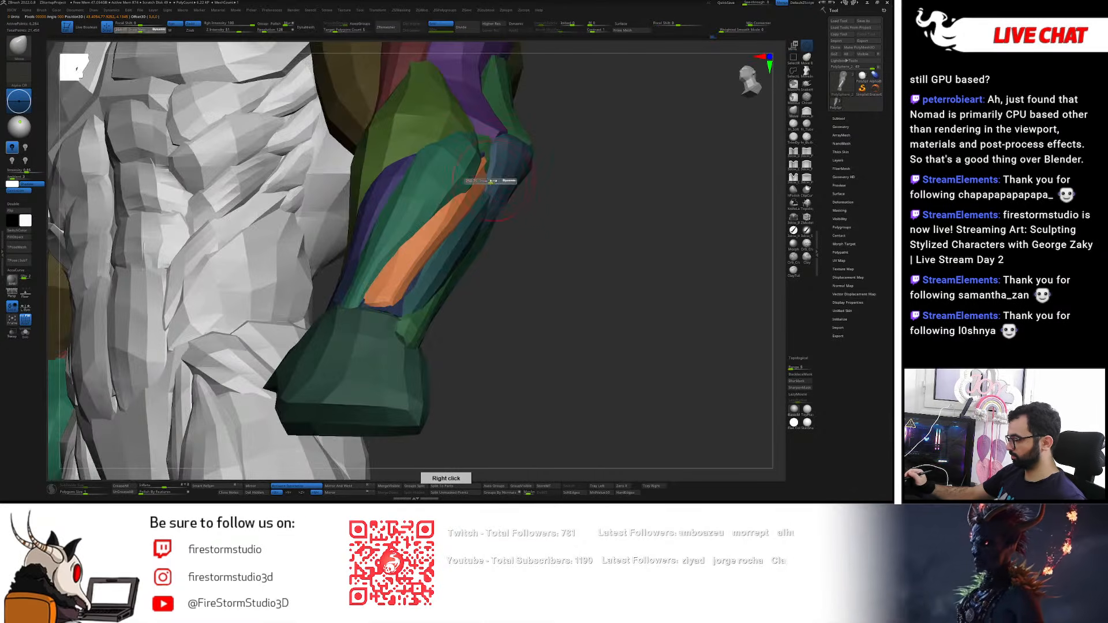
{"action": "left_click", "coordinate": [477, 195], "text": "ctrl"}
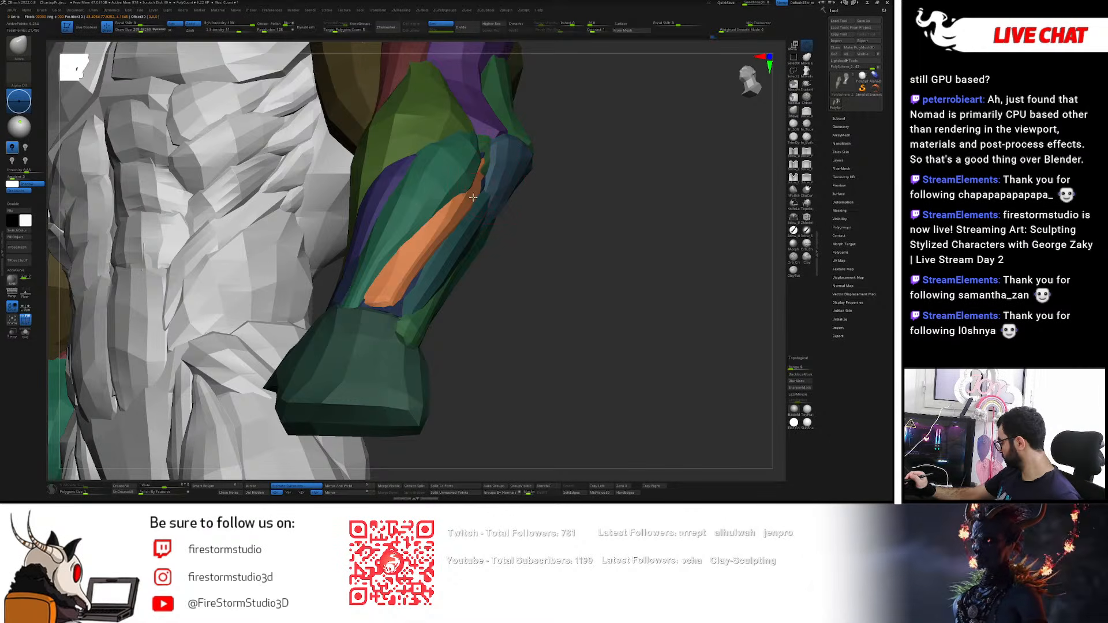
{"action": "right_click_drag", "start_coordinate": [475, 177], "coordinate": [390, 237]}
- Mask everything except the turquoise forearm muscle and check its lower end above the wrist
{"action": "key", "text": "w"}
{"action": "left_click", "coordinate": [394, 216], "text": "ctrl"}
{"action": "key", "text": "q"}
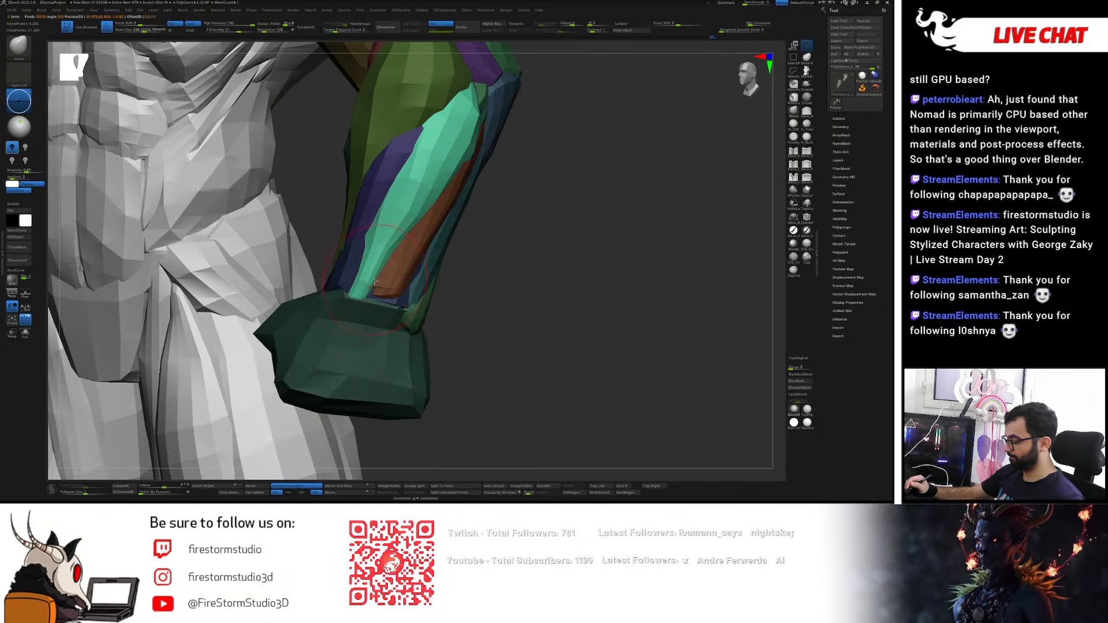
{"action": "right_click_drag", "start_coordinate": [363, 301], "coordinate": [400, 281]}
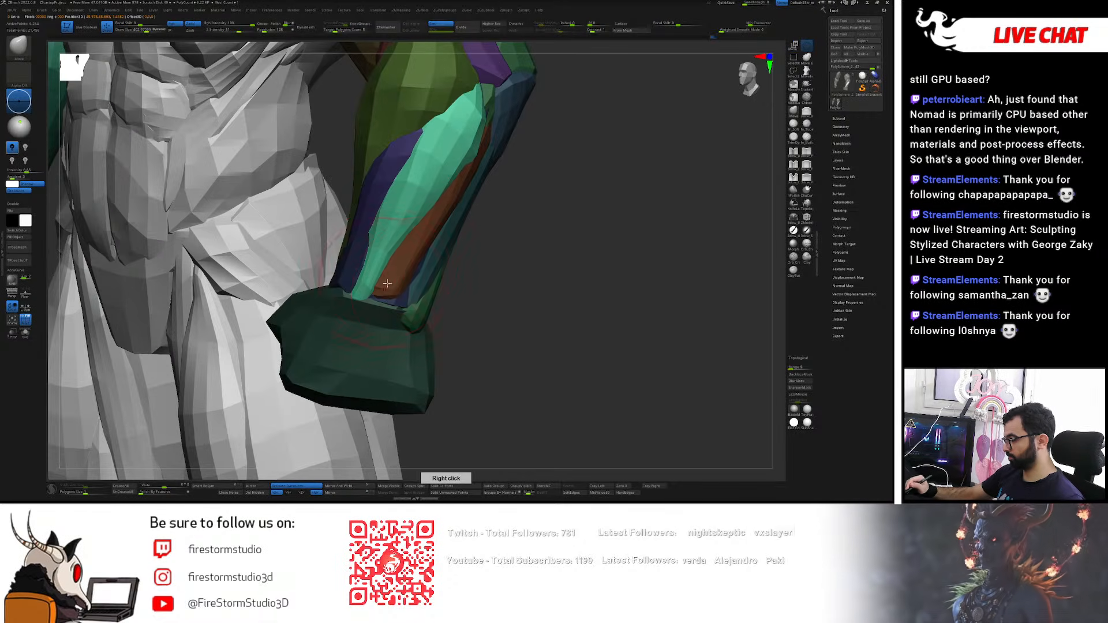
- Isolate the orange strip with a mask and slim it into a narrower band above the wrist
{"action": "key", "text": "w"}
{"action": "left_click", "coordinate": [397, 281], "text": "ctrl"}
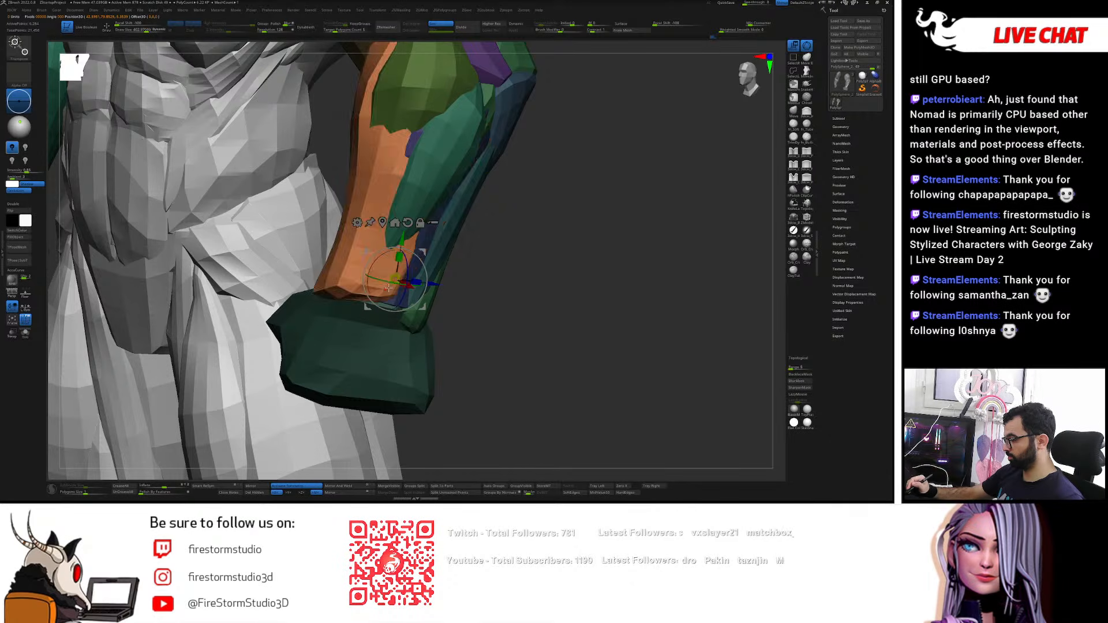
{"action": "key", "text": "q"}
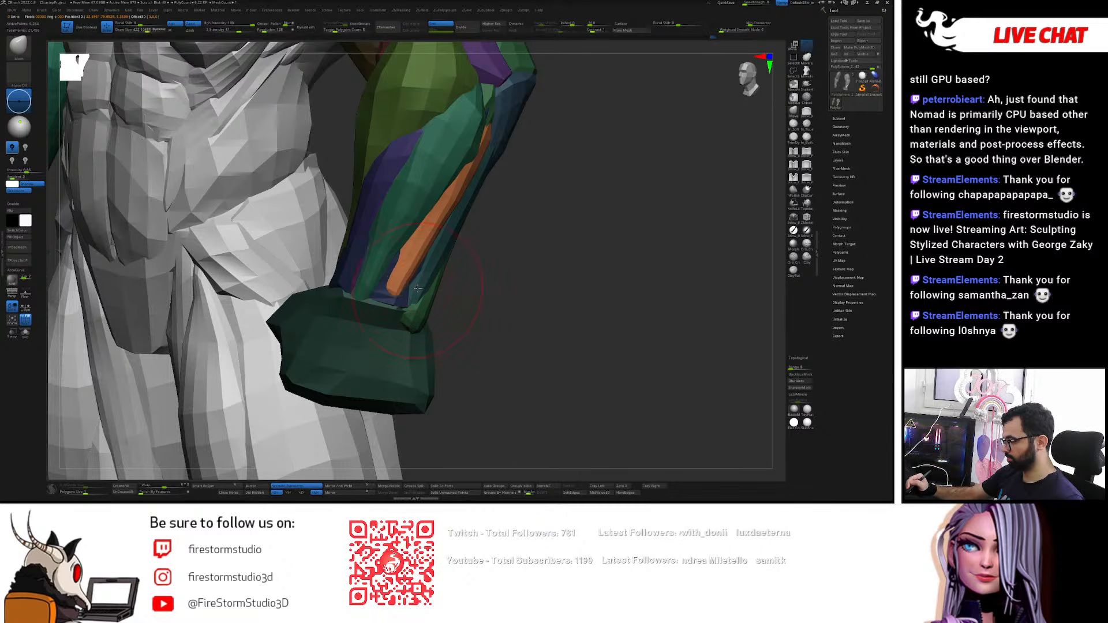
{"action": "key", "text": "w"}
{"action": "key", "text": "q"}
- Isolate the turquoise muscle with a mask and nudge its rear edge beside the orange strip's upper part
{"action": "key", "text": "w"}
{"action": "left_click", "coordinate": [418, 181], "text": "ctrl"}
{"action": "right_click_drag", "start_coordinate": [520, 165], "coordinate": [482, 155]}
{"action": "key", "text": "q"}
{"action": "key", "text": "s"}
{"action": "left_click_drag", "start_coordinate": [482, 155], "coordinate": [482, 145]}
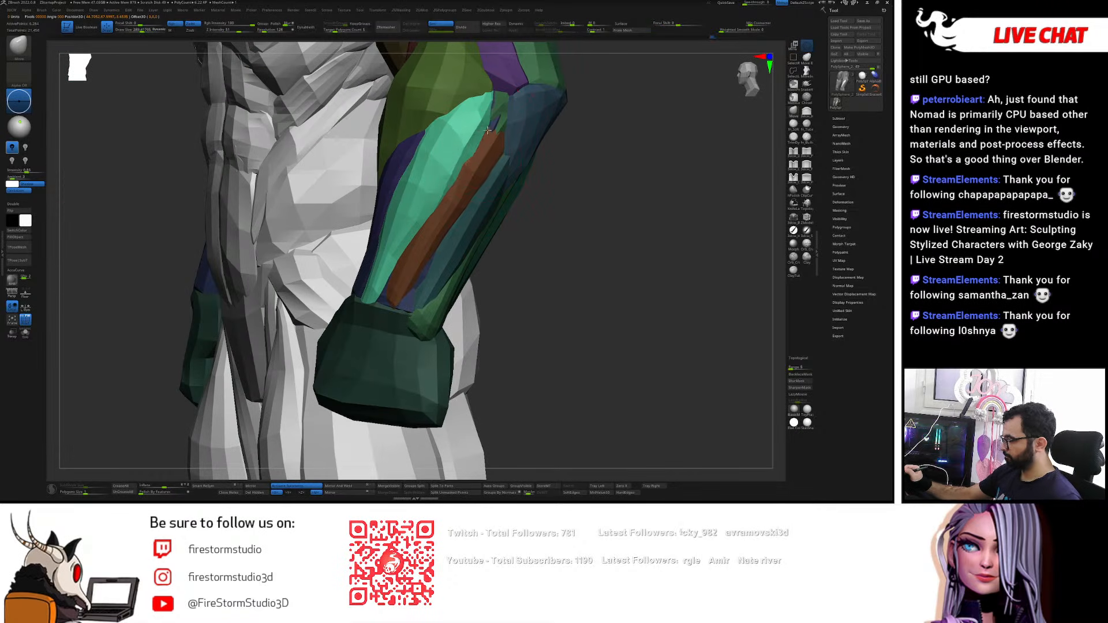
- Isolate the orange strip, extend its upper end toward the elbow between the turquoise and blue muscles, and smooth the tip
{"action": "key", "text": "w"}
{"action": "left_click", "coordinate": [478, 170], "text": "ctrl"}
{"action": "key", "text": "q"}
{"action": "right_click_drag", "start_coordinate": [559, 131], "coordinate": [509, 126]}
{"action": "key", "text": "s"}
{"action": "left_click_drag", "start_coordinate": [508, 127], "coordinate": [508, 126]}
{"action": "left_click_drag", "start_coordinate": [496, 133], "coordinate": [497, 120]}
{"action": "mouse_move", "coordinate": [490, 122]}
{"action": "right_mouse_down"}
{"action": "mouse_move", "coordinate": [515, 120]}
{"action": "mouse_move", "coordinate": [506, 127]}
{"action": "right_mouse_up"}
{"action": "key", "text": "s"}
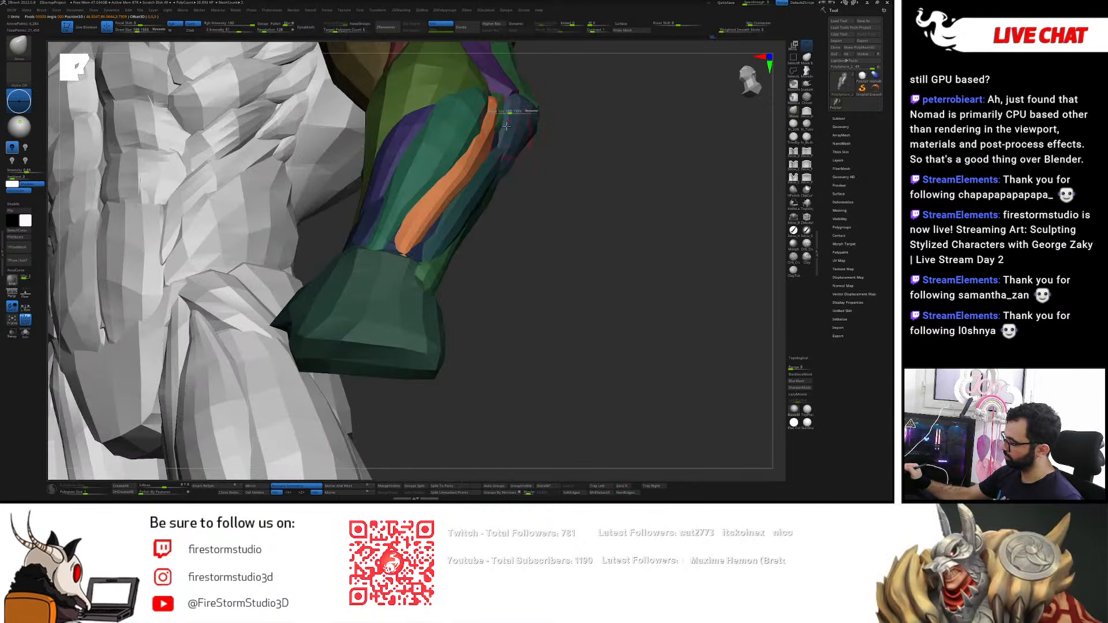
{"action": "left_click_drag", "start_coordinate": [499, 138], "coordinate": [500, 138]}
{"action": "left_click_drag", "start_coordinate": [509, 108], "coordinate": [504, 110], "text": "shift"}
- Unmask the neighbouring outer forearm strips one at a time and smooth their surfaces below the elbow
{"action": "right_click_drag", "start_coordinate": [499, 107], "coordinate": [455, 187]}
{"action": "key", "text": "w"}
{"action": "left_click", "coordinate": [515, 119], "text": "ctrl"}
{"action": "mouse_move", "coordinate": [488, 121]}
{"action": "right_mouse_down"}
{"action": "mouse_move", "coordinate": [522, 128]}
{"action": "mouse_move", "coordinate": [490, 271]}
{"action": "mouse_move", "coordinate": [487, 191]}
{"action": "right_mouse_up"}
{"action": "left_click", "coordinate": [464, 214], "text": "ctrl"}
{"action": "key", "text": "q"}
{"action": "left_click_drag", "start_coordinate": [469, 216], "coordinate": [457, 252], "text": "shift"}
{"action": "mouse_move", "coordinate": [457, 253]}
{"action": "right_mouse_down"}
{"action": "mouse_move", "coordinate": [425, 255]}
{"action": "mouse_move", "coordinate": [478, 275]}
{"action": "mouse_move", "coordinate": [461, 226]}
{"action": "mouse_move", "coordinate": [524, 201]}
{"action": "mouse_move", "coordinate": [471, 234]}
{"action": "right_mouse_up"}
{"action": "key", "text": "w"}
{"action": "left_click", "coordinate": [454, 271], "text": "ctrl"}
{"action": "left_click", "coordinate": [462, 278], "text": "ctrl"}
{"action": "key", "text": "q"}
{"action": "left_click_drag", "start_coordinate": [473, 240], "coordinate": [475, 270], "text": "shift"}
- Mask everything except the light-blue strip behind the orange strip
{"action": "mouse_move", "coordinate": [508, 236]}
{"action": "right_mouse_down"}
{"action": "mouse_move", "coordinate": [476, 228]}
{"action": "mouse_move", "coordinate": [482, 287]}
{"action": "mouse_move", "coordinate": [517, 305]}
{"action": "mouse_move", "coordinate": [474, 282]}
{"action": "mouse_move", "coordinate": [513, 290]}
{"action": "mouse_move", "coordinate": [505, 288]}
{"action": "right_mouse_up"}
{"action": "key", "text": "w"}
{"action": "left_click", "coordinate": [508, 285], "text": "ctrl"}
{"action": "left_click", "coordinate": [490, 318], "text": "ctrl"}
{"action": "key", "text": "q"}
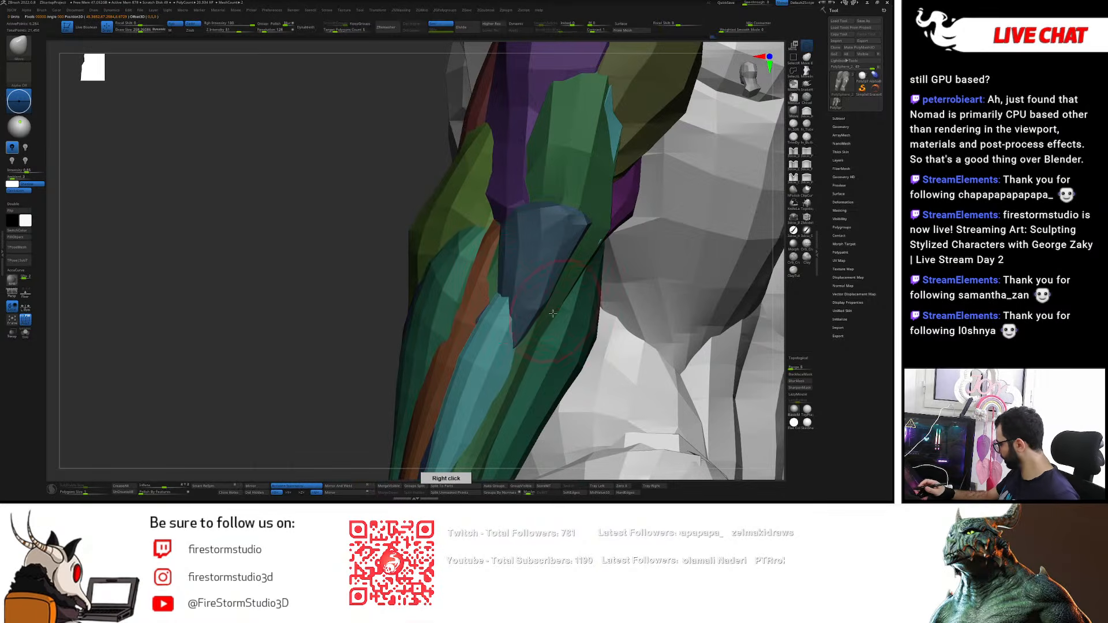
{"action": "right_click_drag", "start_coordinate": [658, 326], "coordinate": [631, 296]}
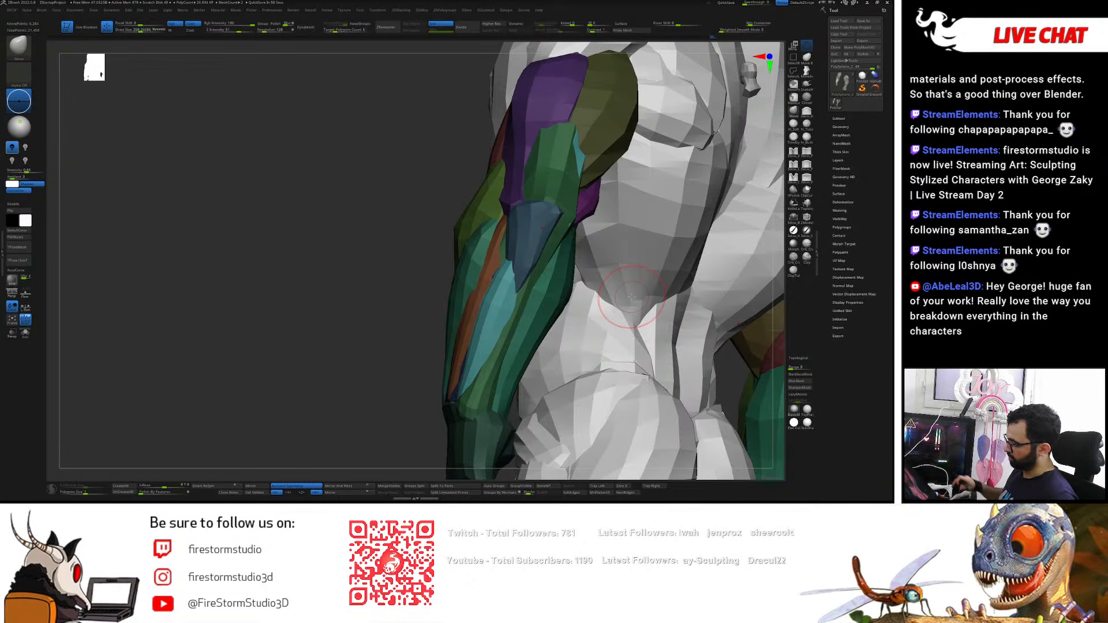
- Extend the light-blue strip's upper end between the orange strip and the blue elbow muscle with the Move brush
{"action": "key", "text": "b"}
{"action": "key", "text": "d"}
{"action": "key", "text": "s"}
{"action": "right_click_drag", "start_coordinate": [500, 341], "coordinate": [539, 350]}
{"action": "key", "text": "b"}
{"action": "key", "text": "m"}
{"action": "key", "text": "v"}
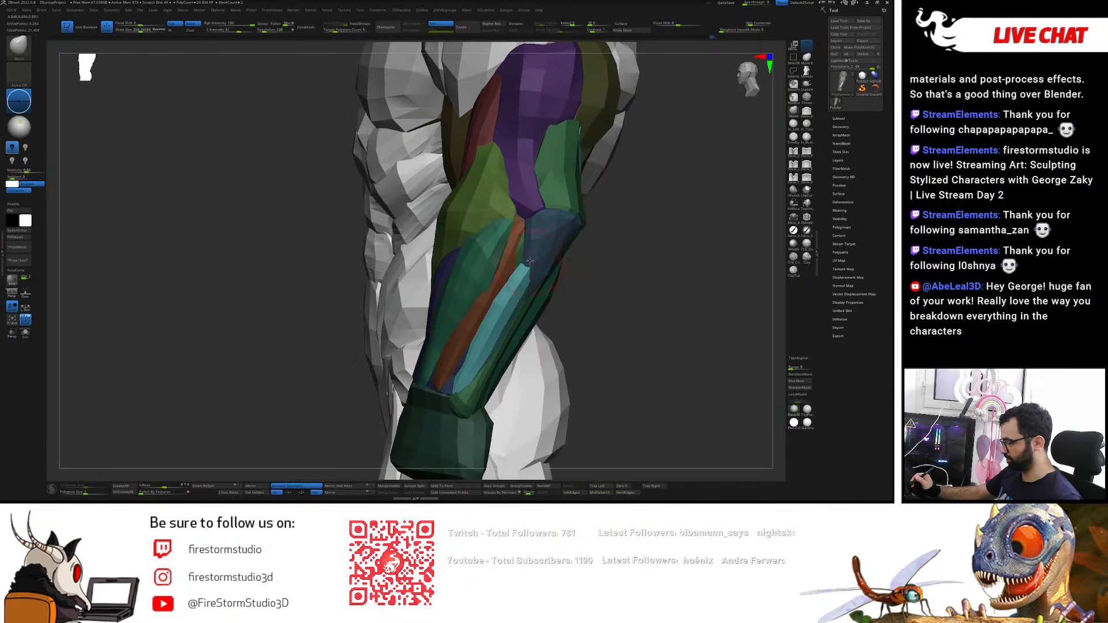
{"action": "mouse_move", "coordinate": [528, 245]}
{"action": "right_mouse_down"}
{"action": "mouse_move", "coordinate": [528, 257]}
{"action": "mouse_move", "coordinate": [530, 242]}
{"action": "mouse_move", "coordinate": [522, 246]}
{"action": "right_mouse_up"}
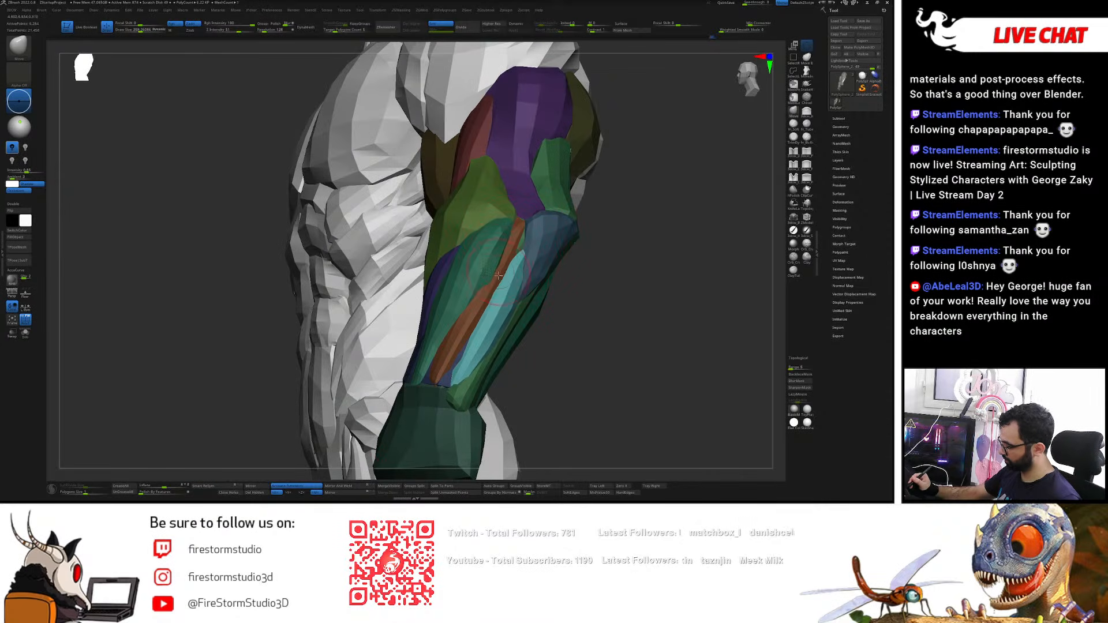
- Switch the isolation from the turquoise muscle to the orange strip to refine its lower half
{"action": "right_click_drag", "start_coordinate": [506, 262], "coordinate": [502, 277]}
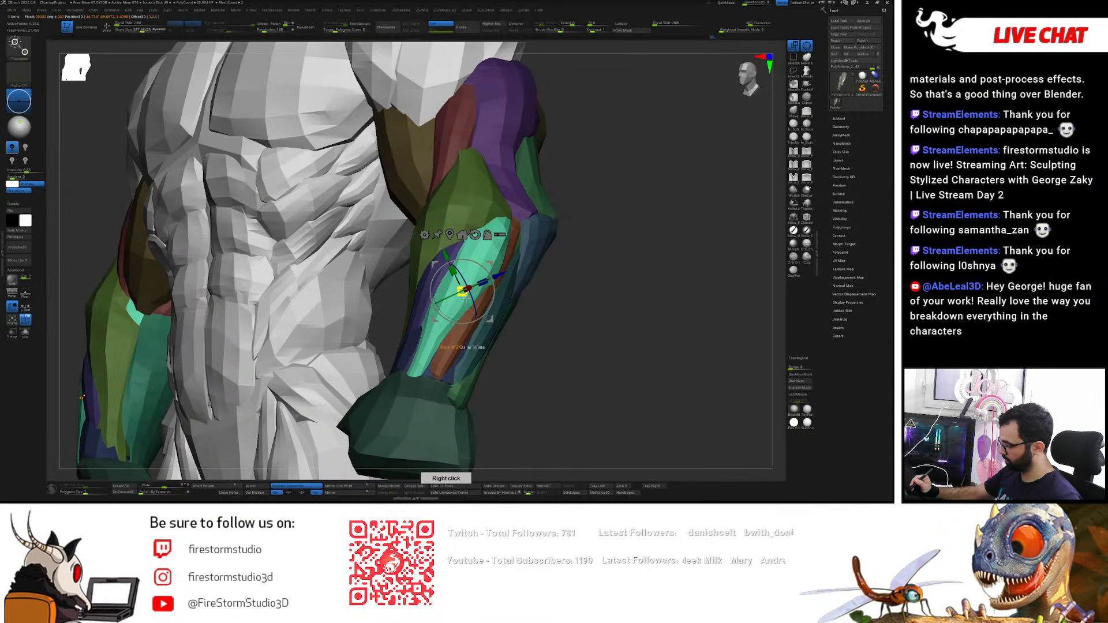
{"action": "right_click_drag", "start_coordinate": [457, 320], "coordinate": [461, 357]}
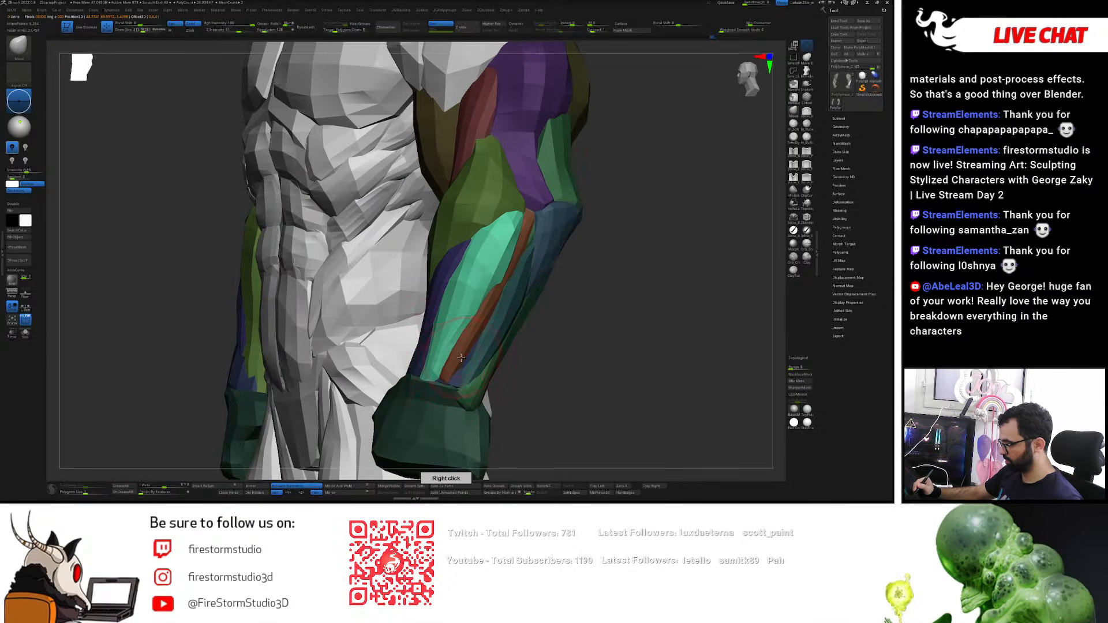
{"action": "key", "text": "w"}
{"action": "left_click", "coordinate": [456, 358], "text": "ctrl"}
{"action": "key", "text": "q"}
{"action": "key", "text": "s"}
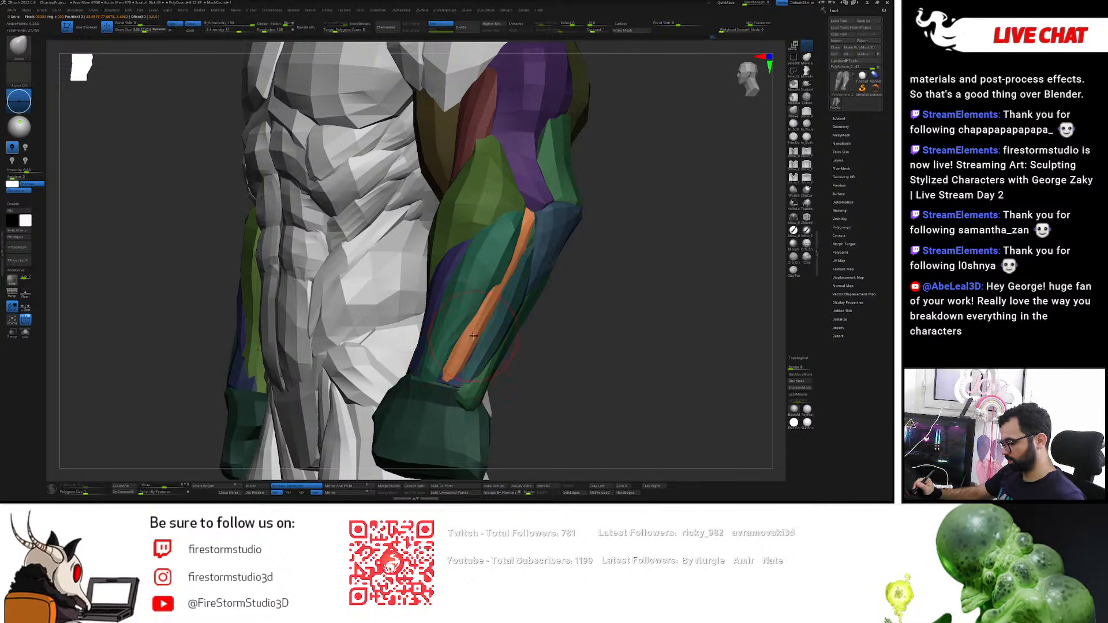
- Isolate the turquoise muscle to refine its surface beside the orange strip, and clear the mask
{"action": "key", "text": "w"}
{"action": "left_click", "coordinate": [494, 255], "text": "ctrl"}
{"action": "key", "text": "q"}
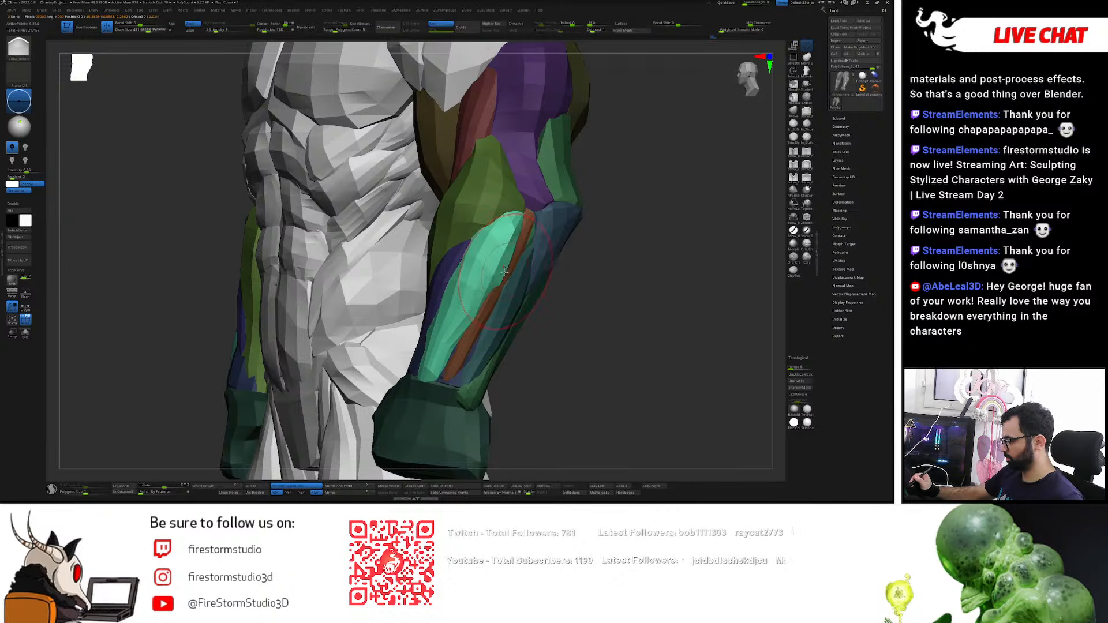
{"action": "right_click_drag", "start_coordinate": [528, 213], "coordinate": [603, 267]}
{"action": "mouse_move", "coordinate": [519, 243]}
{"action": "right_mouse_down"}
{"action": "mouse_move", "coordinate": [568, 248]}
{"action": "mouse_move", "coordinate": [534, 222]}
{"action": "mouse_move", "coordinate": [562, 229]}
{"action": "mouse_move", "coordinate": [568, 254]}
{"action": "mouse_move", "coordinate": [597, 254]}
{"action": "mouse_move", "coordinate": [594, 288]}
{"action": "right_mouse_up"}
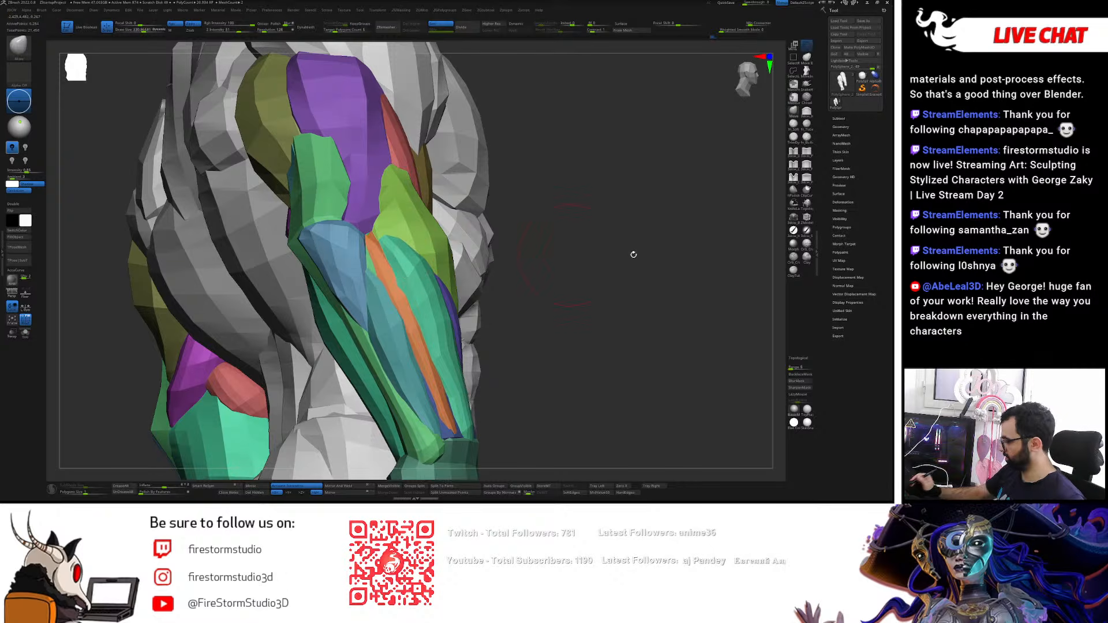
- Reduce the brush size and adjust the turquoise muscle's upper end where it meets the orange strip below the elbow
{"action": "right_click_drag", "start_coordinate": [367, 248], "coordinate": [406, 245]}
{"action": "key", "text": "bracketleft"}
{"action": "key", "text": "bracketleft"}
{"action": "key", "text": "bracketleft"}
{"action": "left_click_drag", "start_coordinate": [394, 257], "coordinate": [387, 253]}
{"action": "key", "text": "s"}
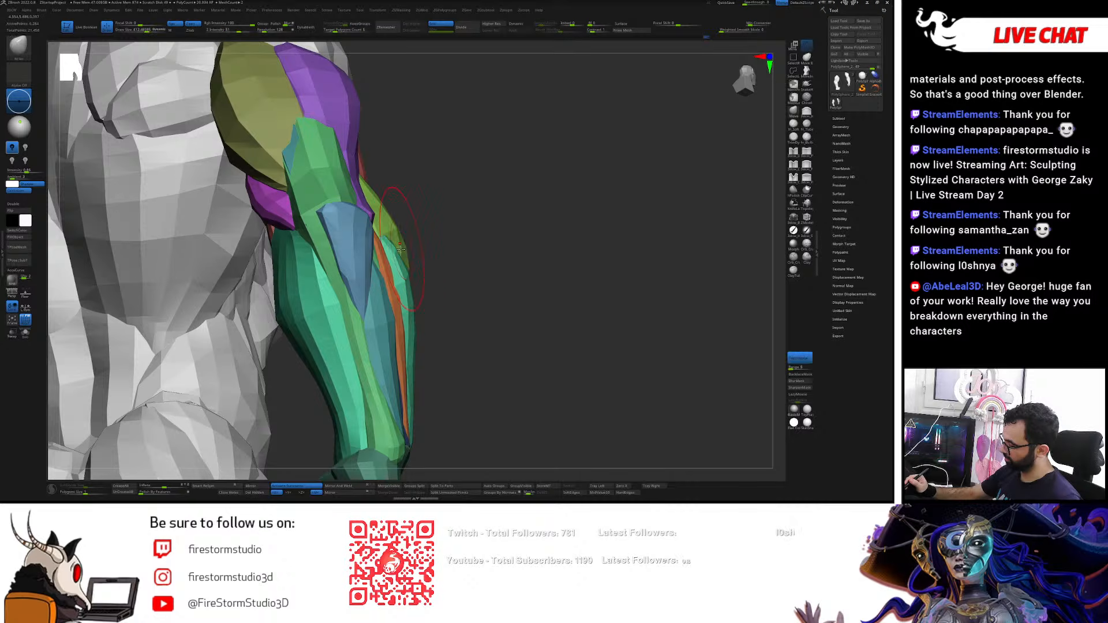
{"action": "key", "text": "bracketright"}
{"action": "right_click_drag", "start_coordinate": [425, 250], "coordinate": [365, 251]}
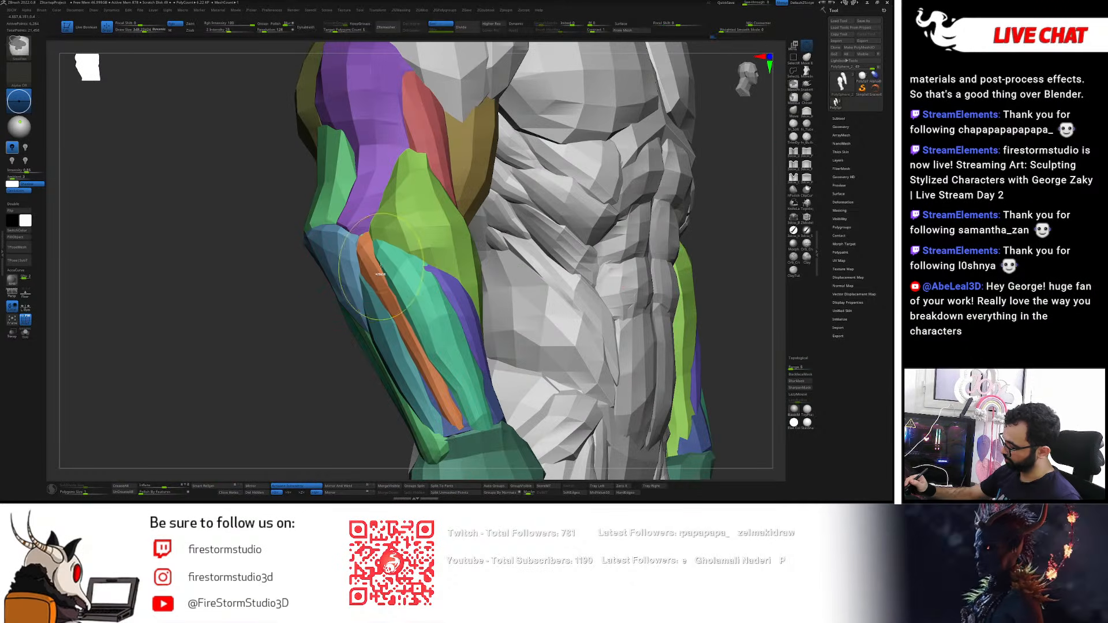
- Narrow the orange strip's upper section beside the blue elbow muscle with a smaller sculpting brush
{"action": "left_click", "coordinate": [808, 152]}
{"action": "key", "text": "bracketleft"}
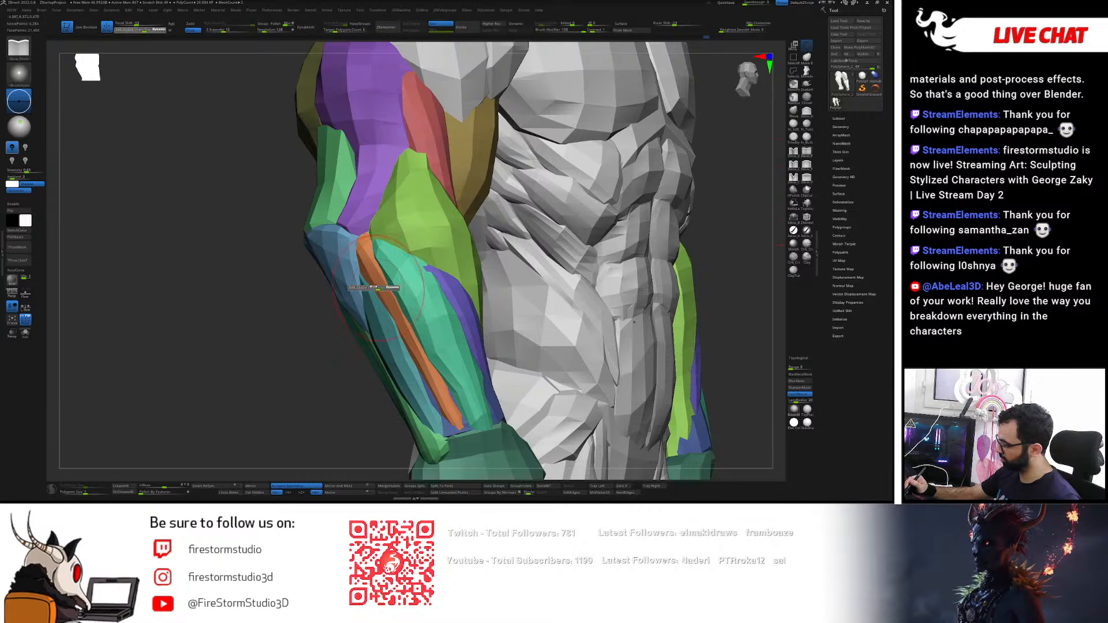
{"action": "key", "text": "bracketleft"}
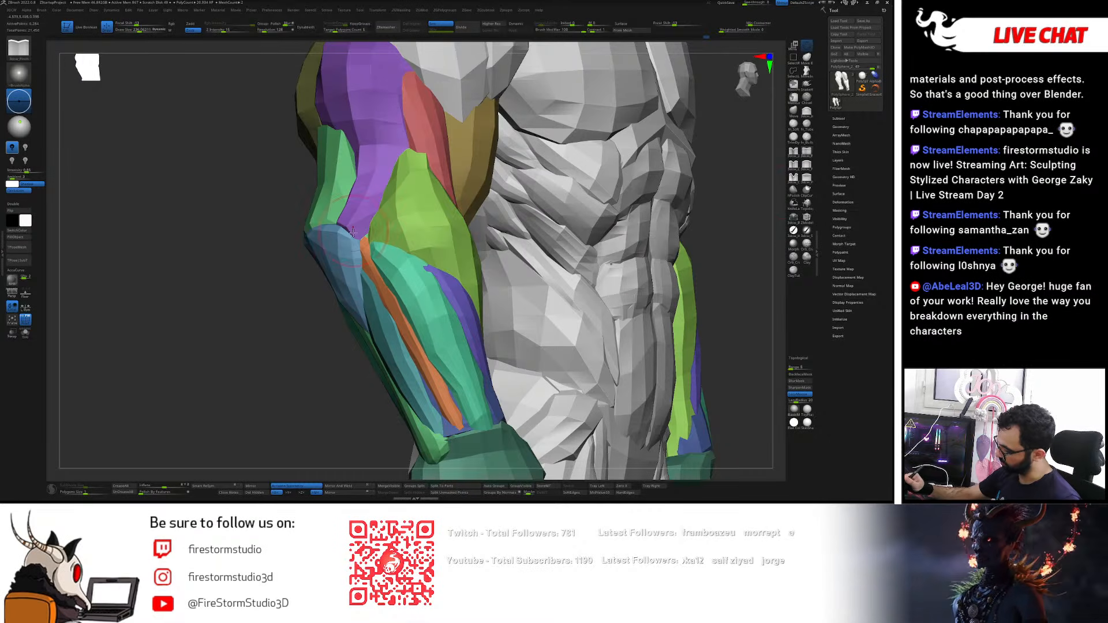
- Switch to the DamStandard brush and show only the arms with Solo
{"action": "mouse_move", "coordinate": [435, 351]}
{"action": "right_mouse_down", "text": "ctrl"}
{"action": "mouse_move", "coordinate": [411, 217]}
{"action": "mouse_move", "coordinate": [440, 390]}
{"action": "mouse_move", "coordinate": [508, 404]}
{"action": "mouse_move", "coordinate": [440, 398]}
{"action": "mouse_move", "coordinate": [467, 376]}
{"action": "mouse_move", "coordinate": [475, 307]}
{"action": "right_mouse_up", "text": "ctrl"}
{"action": "key", "text": "b"}
{"action": "key", "text": "d"}
{"action": "key", "text": "s"}
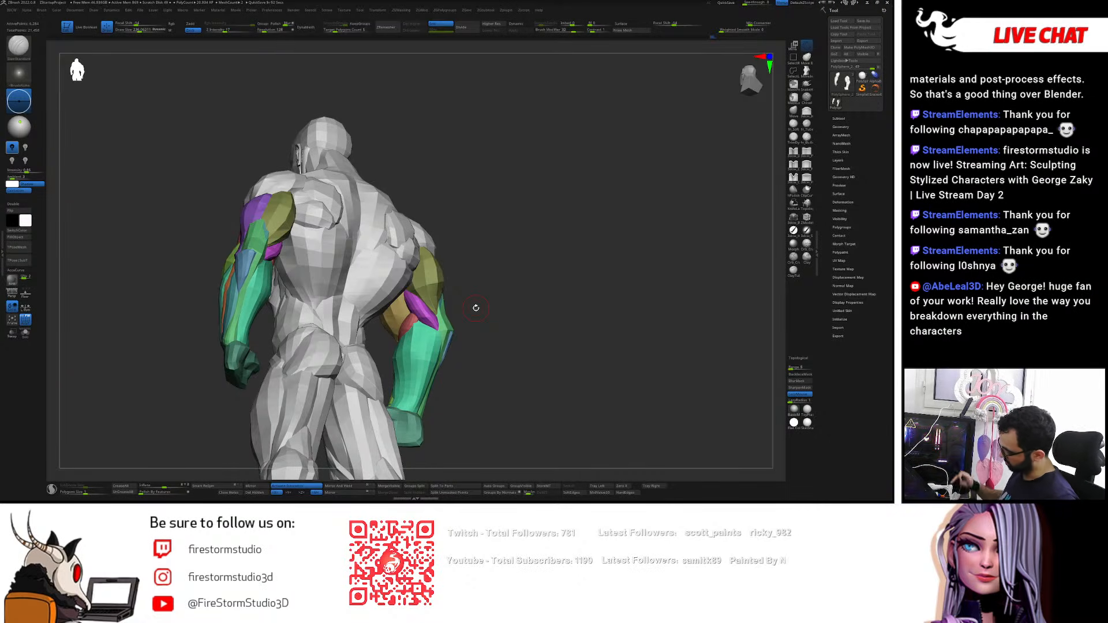
{"action": "key", "text": "alt+s"}
{"action": "mouse_move", "coordinate": [455, 280]}
{"action": "right_mouse_down"}
{"action": "mouse_move", "coordinate": [434, 350]}
{"action": "mouse_move", "coordinate": [457, 279]}
{"action": "right_mouse_up"}
{"action": "key", "text": "w"}
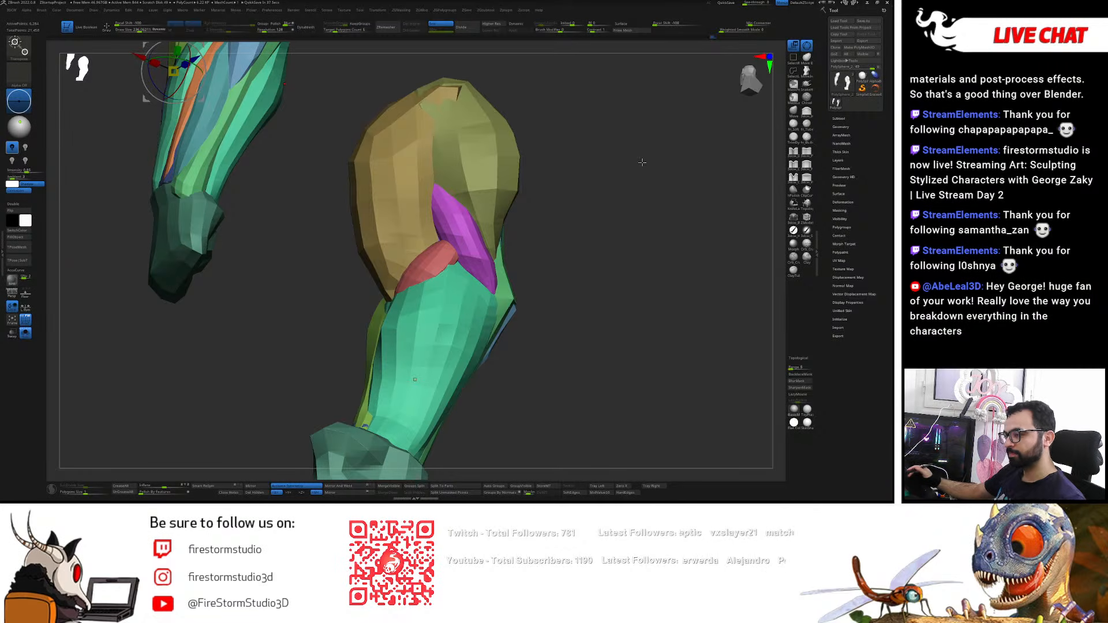
- Adjust the turquoise muscle's upper edge where it tucks under the biceps at the inner elbow
{"action": "right_click_drag", "start_coordinate": [566, 284], "coordinate": [616, 263]}
{"action": "key", "text": "q"}
{"action": "mouse_move", "coordinate": [645, 266]}
{"action": "left_mouse_down"}
{"action": "mouse_move", "coordinate": [519, 255]}
{"action": "mouse_move", "coordinate": [565, 254]}
{"action": "left_mouse_up"}
{"action": "right_click_drag", "start_coordinate": [565, 254], "coordinate": [606, 250]}
{"action": "key", "text": "w"}
{"action": "left_click", "coordinate": [504, 218], "text": "alt"}
{"action": "right_click_drag", "start_coordinate": [505, 218], "coordinate": [537, 232]}
{"action": "key", "text": "q"}
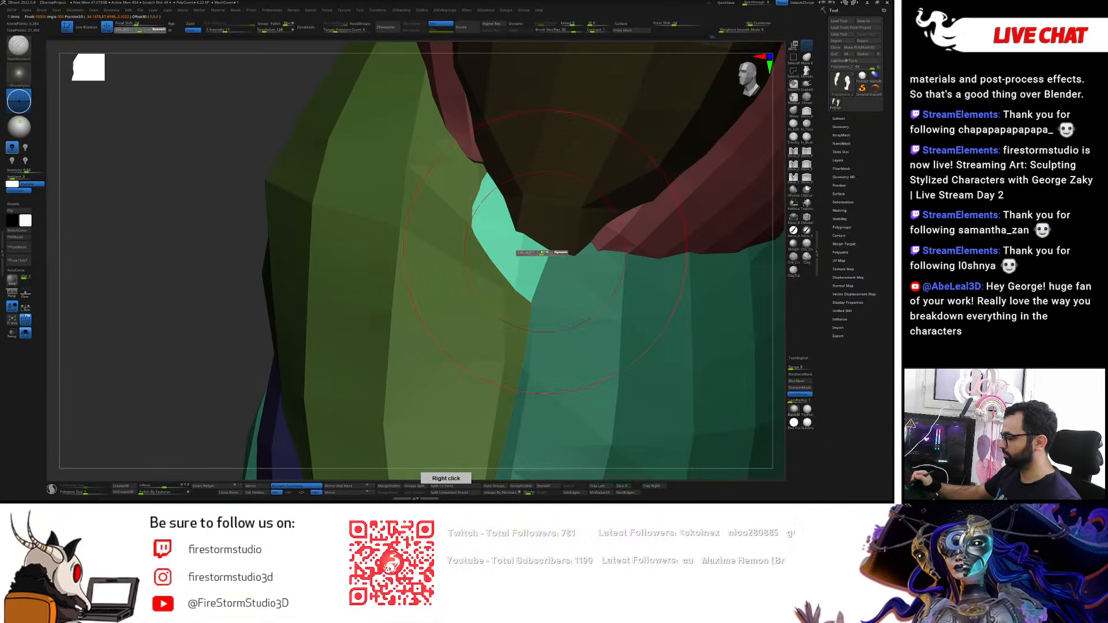
{"action": "right_click_drag", "start_coordinate": [512, 285], "coordinate": [566, 173]}
{"action": "key", "text": "w"}
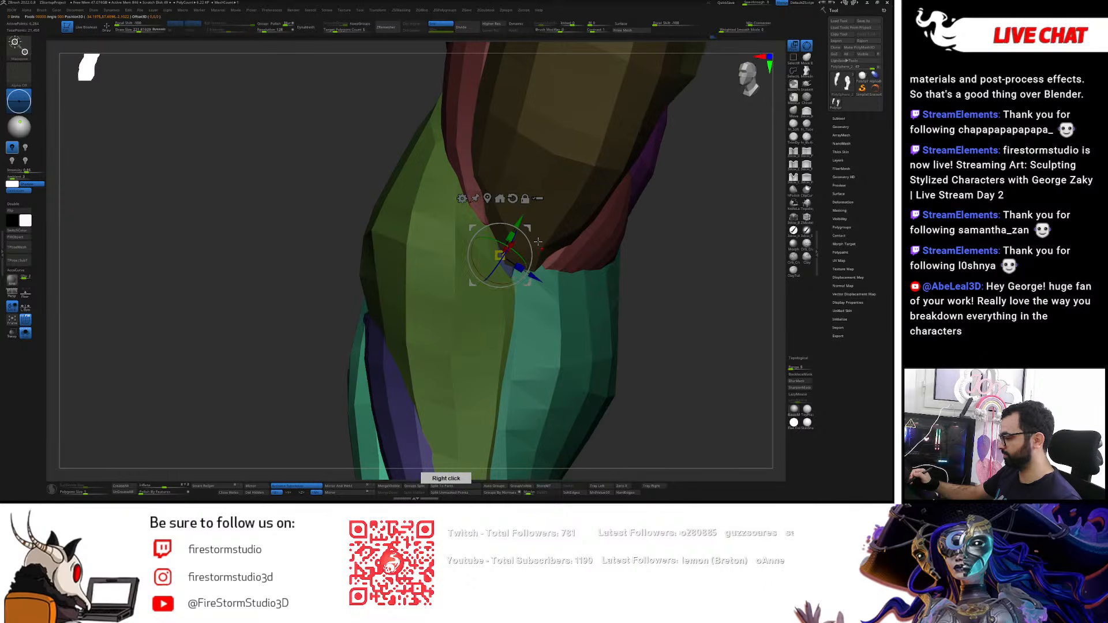
- Mask everything except the turquoise inner-forearm muscle to work on its shape below the elbow
{"action": "left_click", "coordinate": [658, 162]}
{"action": "left_click", "coordinate": [508, 246]}
{"action": "key", "text": "q"}
{"action": "right_click_drag", "start_coordinate": [517, 238], "coordinate": [571, 255]}
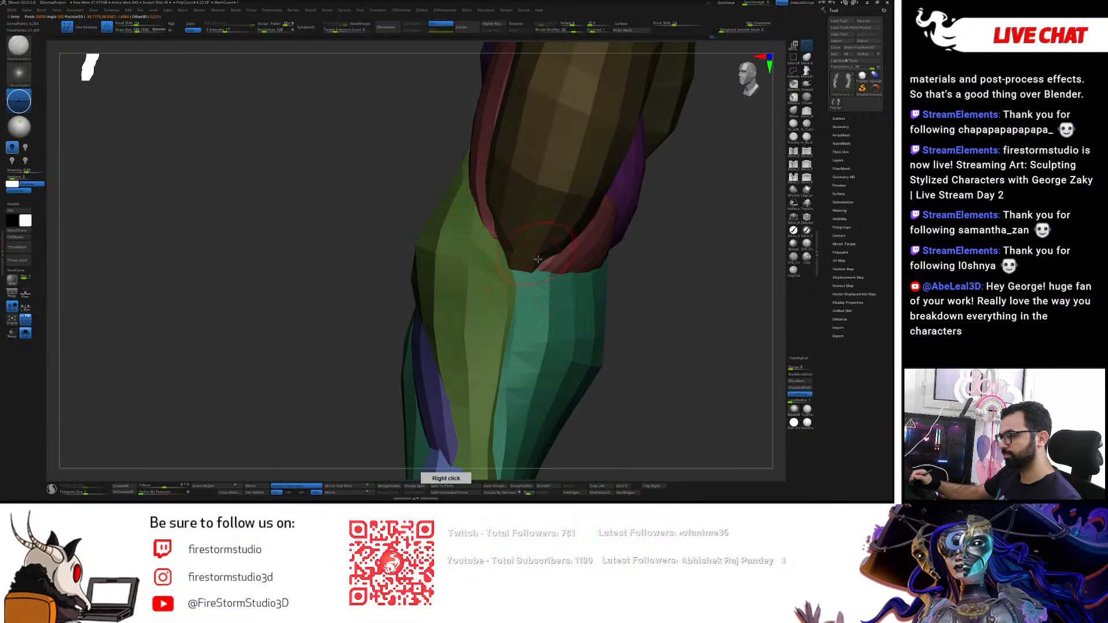
{"action": "key", "text": "w"}
{"action": "left_click", "coordinate": [584, 325], "text": "ctrl"}
{"action": "key", "text": "q"}
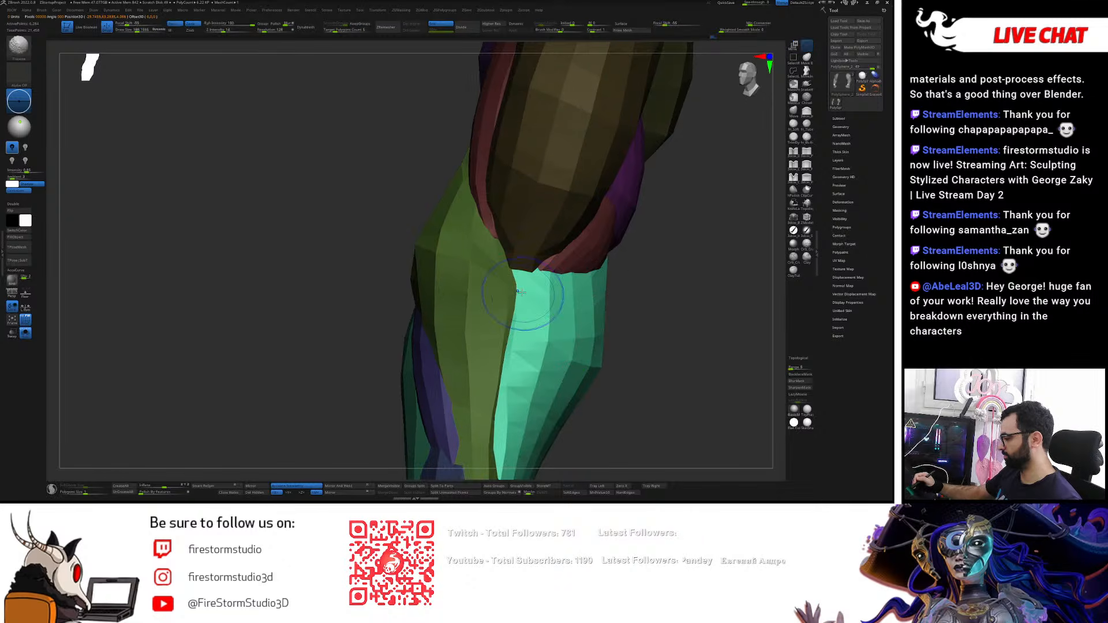
{"action": "right_click_drag", "start_coordinate": [510, 293], "coordinate": [538, 212]}
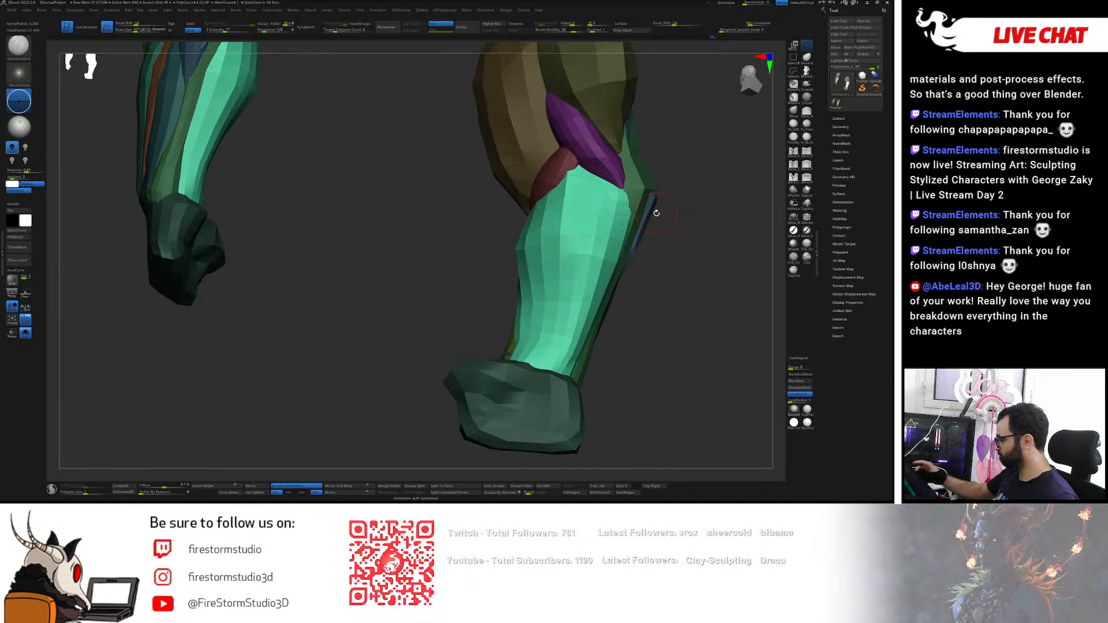
{"action": "right_click_drag", "start_coordinate": [673, 267], "coordinate": [679, 277]}
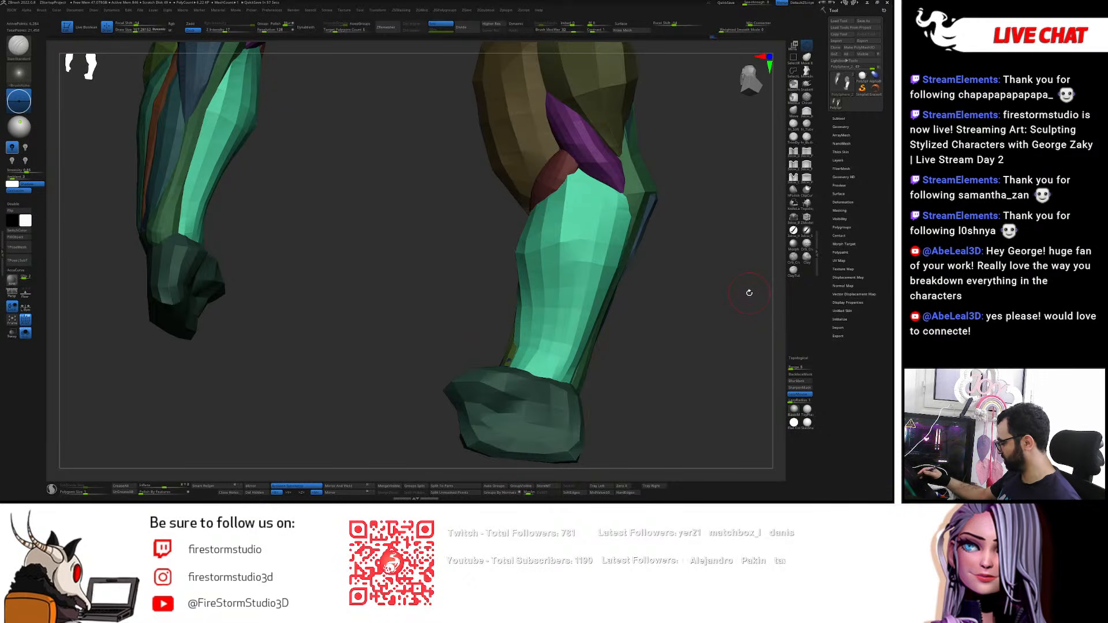
{"action": "right_click_drag", "start_coordinate": [600, 242], "coordinate": [627, 235]}
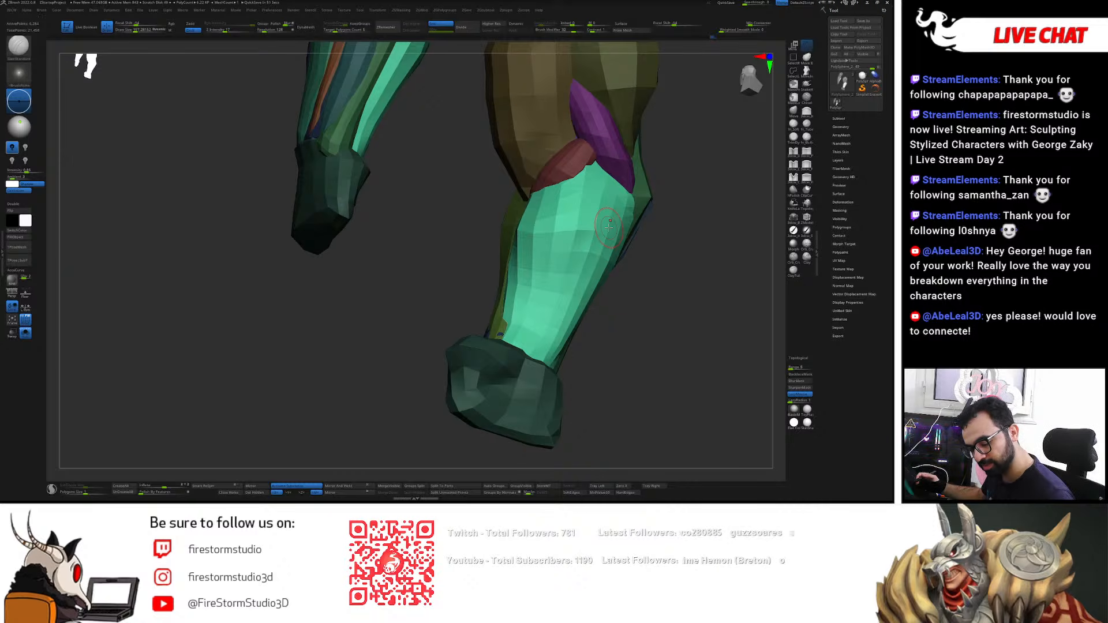
- Try to reshape the turquoise muscle's back edge with the Move brush
{"action": "left_click_drag", "start_coordinate": [643, 252], "coordinate": [704, 275]}
{"action": "left_click_drag", "start_coordinate": [640, 250], "coordinate": [641, 275]}
{"action": "right_click_drag", "start_coordinate": [648, 283], "coordinate": [680, 289]}
{"action": "key", "text": "b"}
{"action": "key", "text": "m"}
{"action": "key", "text": "v"}
{"action": "mouse_move", "coordinate": [665, 293]}
{"action": "left_mouse_down"}
{"action": "mouse_move", "coordinate": [670, 300]}
{"action": "mouse_move", "coordinate": [658, 292]}
{"action": "left_mouse_up"}
{"action": "key", "text": "ctrl+z"}
- Refine the turquoise muscle's upper end where it meets the purple and red muscles, varying the brush size
{"action": "left_click", "coordinate": [799, 358]}
{"action": "key", "text": "s"}
{"action": "key", "text": "s"}
{"action": "mouse_move", "coordinate": [647, 216]}
{"action": "left_mouse_down"}
{"action": "mouse_move", "coordinate": [614, 145]}
{"action": "mouse_move", "coordinate": [588, 144]}
{"action": "mouse_move", "coordinate": [594, 159]}
{"action": "left_mouse_up"}
{"action": "key", "text": "s"}
{"action": "key", "text": "s"}
{"action": "key", "text": "s"}
{"action": "right_click_drag", "start_coordinate": [598, 150], "coordinate": [572, 198], "text": "alt"}
{"action": "left_click_drag", "start_coordinate": [577, 168], "coordinate": [573, 166]}
{"action": "key", "text": "s"}
{"action": "left_click_drag", "start_coordinate": [508, 134], "coordinate": [513, 134]}
{"action": "right_click_drag", "start_coordinate": [533, 198], "coordinate": [539, 176], "text": "ctrl"}
{"action": "mouse_move", "coordinate": [612, 211]}
{"action": "right_mouse_down"}
{"action": "mouse_move", "coordinate": [561, 225]}
{"action": "mouse_move", "coordinate": [500, 195]}
{"action": "mouse_move", "coordinate": [601, 227]}
{"action": "mouse_move", "coordinate": [569, 260]}
{"action": "mouse_move", "coordinate": [563, 228]}
{"action": "mouse_move", "coordinate": [561, 262]}
{"action": "right_mouse_up"}
{"action": "mouse_move", "coordinate": [561, 262]}
{"action": "right_mouse_down", "text": "alt"}
{"action": "mouse_move", "coordinate": [542, 260]}
{"action": "mouse_move", "coordinate": [552, 257]}
{"action": "mouse_move", "coordinate": [547, 269]}
{"action": "right_mouse_up", "text": "alt"}
{"action": "right_click_drag", "start_coordinate": [547, 269], "coordinate": [515, 303], "text": "ctrl"}
{"action": "right_click_drag", "start_coordinate": [501, 353], "coordinate": [756, 147]}
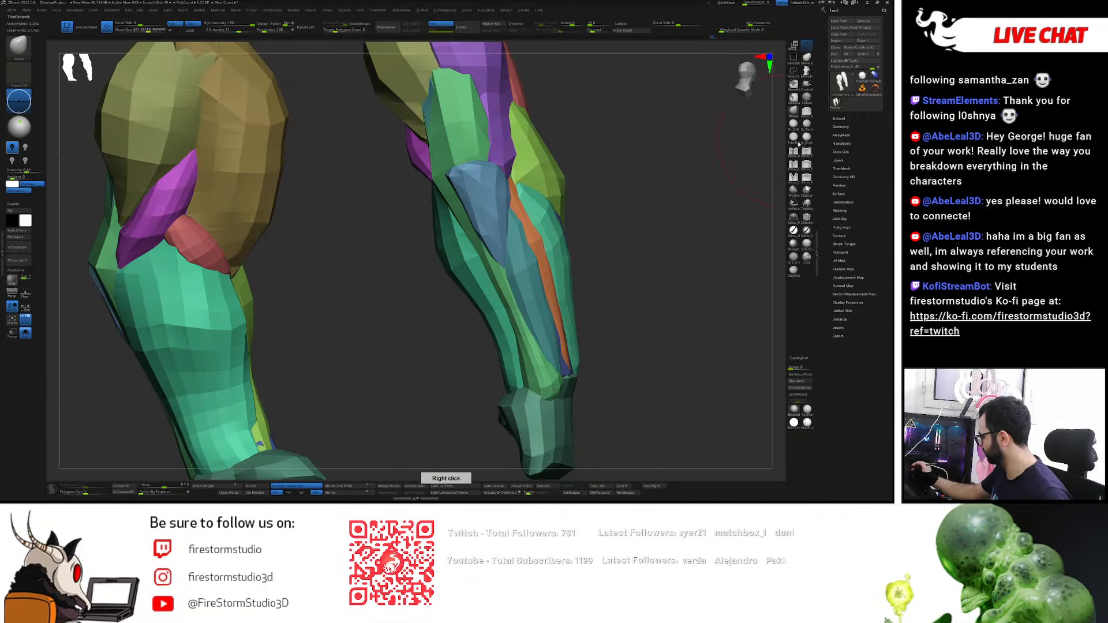
- Narrow the green strip toward the wrist between the blue muscle and the turquoise muscle
{"action": "left_click", "coordinate": [806, 151]}
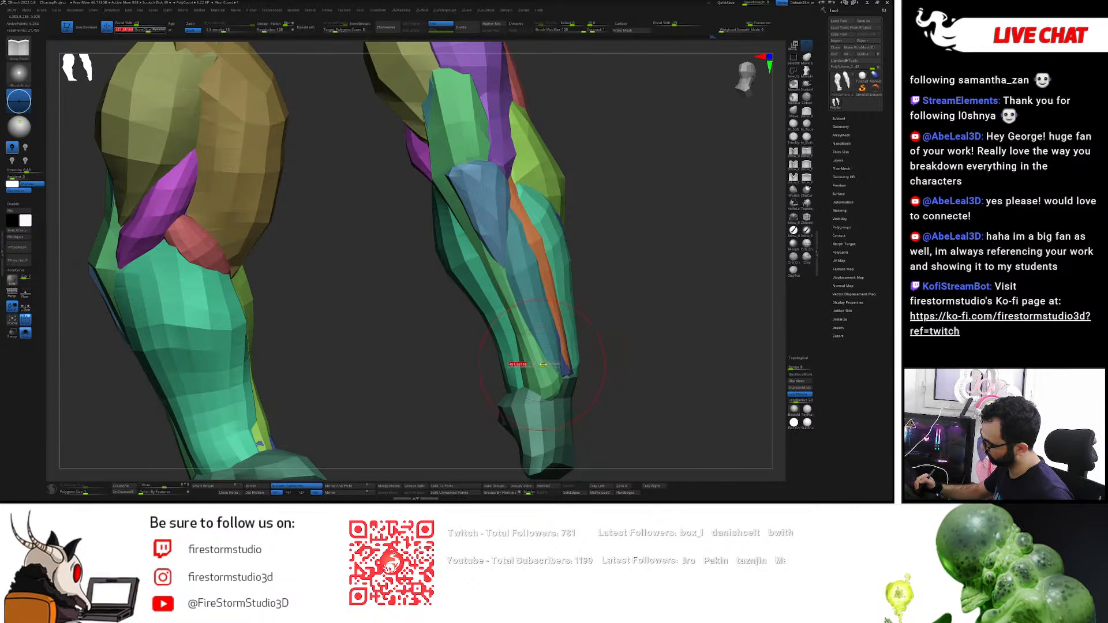
{"action": "left_click_drag", "start_coordinate": [510, 315], "coordinate": [536, 372]}
{"action": "key", "text": "s"}
{"action": "left_click_drag", "start_coordinate": [509, 330], "coordinate": [513, 331]}
{"action": "left_click_drag", "start_coordinate": [514, 323], "coordinate": [544, 375]}
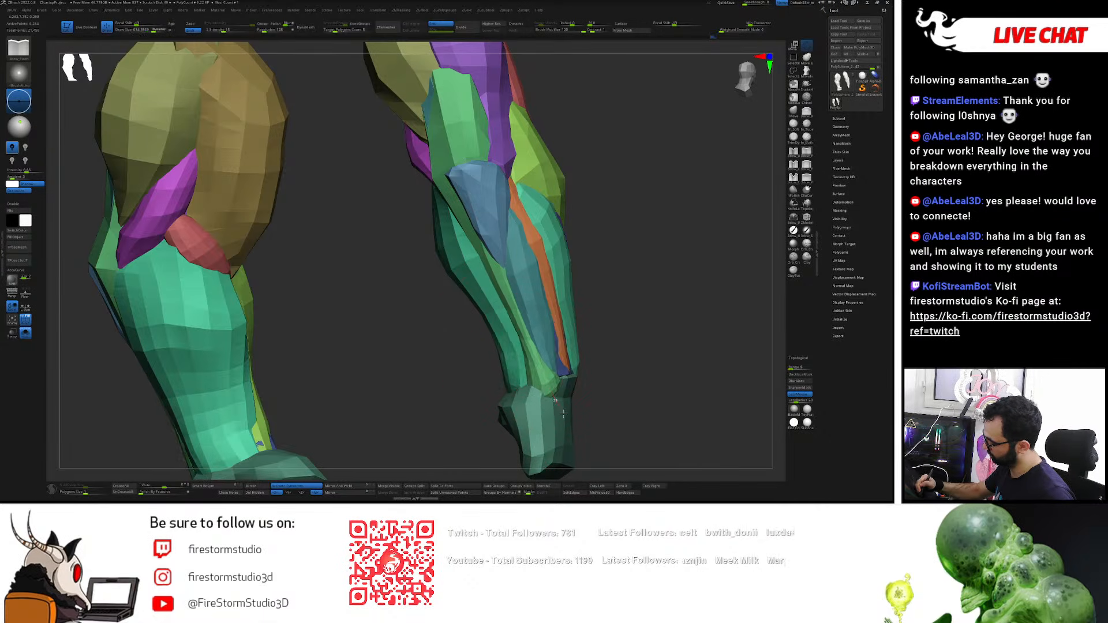
{"action": "mouse_move", "coordinate": [525, 348]}
{"action": "right_mouse_down"}
{"action": "mouse_move", "coordinate": [634, 300]}
{"action": "mouse_move", "coordinate": [584, 281]}
{"action": "mouse_move", "coordinate": [569, 306]}
{"action": "mouse_move", "coordinate": [513, 252]}
{"action": "right_mouse_up"}
{"action": "key", "text": "s"}
{"action": "left_click_drag", "start_coordinate": [512, 252], "coordinate": [490, 252]}
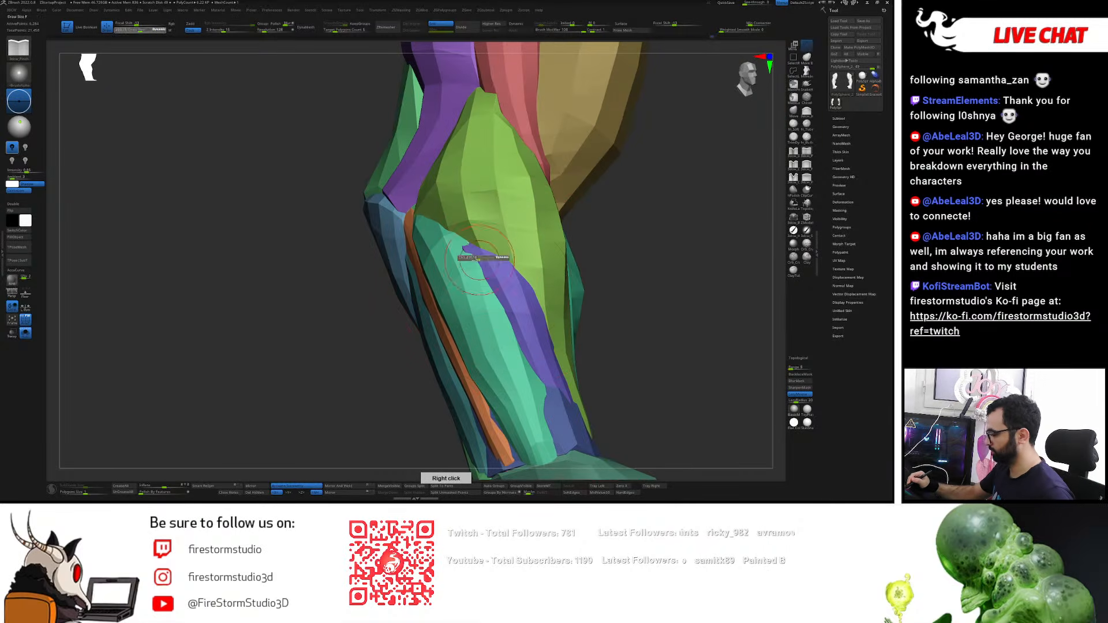
- Isolate the turquoise inner-forearm muscle with a mask and also mask its front portion down to the wrist
{"action": "right_click_drag", "start_coordinate": [557, 269], "coordinate": [528, 226], "text": "ctrl"}
{"action": "key", "text": "w"}
{"action": "left_click", "coordinate": [570, 239], "text": "ctrl"}
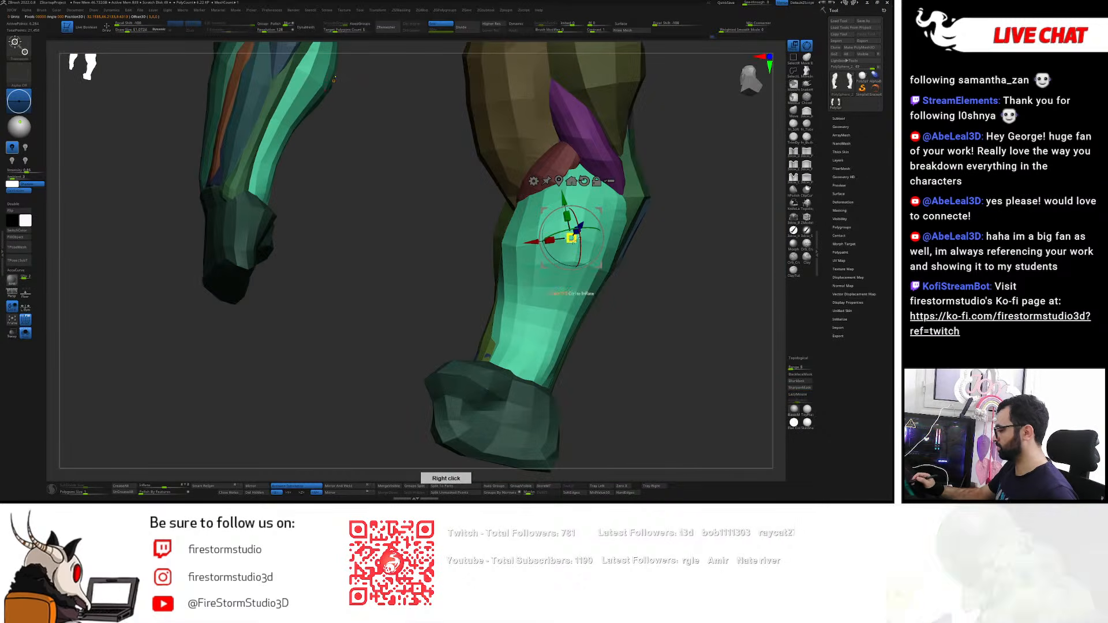
{"action": "right_click_drag", "start_coordinate": [611, 290], "coordinate": [597, 295]}
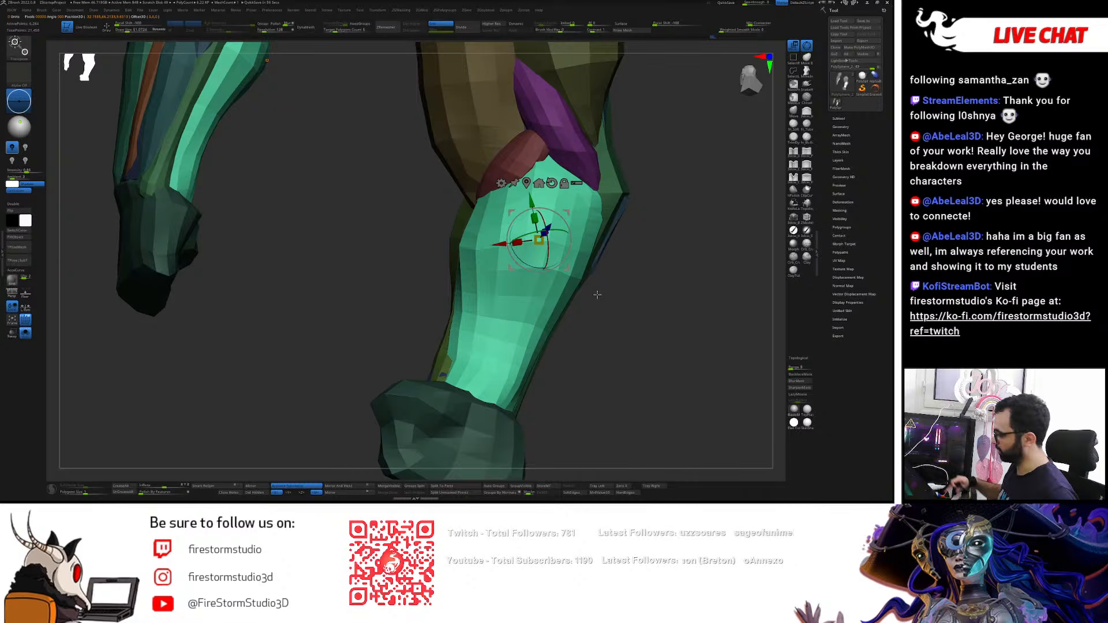
{"action": "left_click_drag", "start_coordinate": [646, 196], "coordinate": [639, 198]}
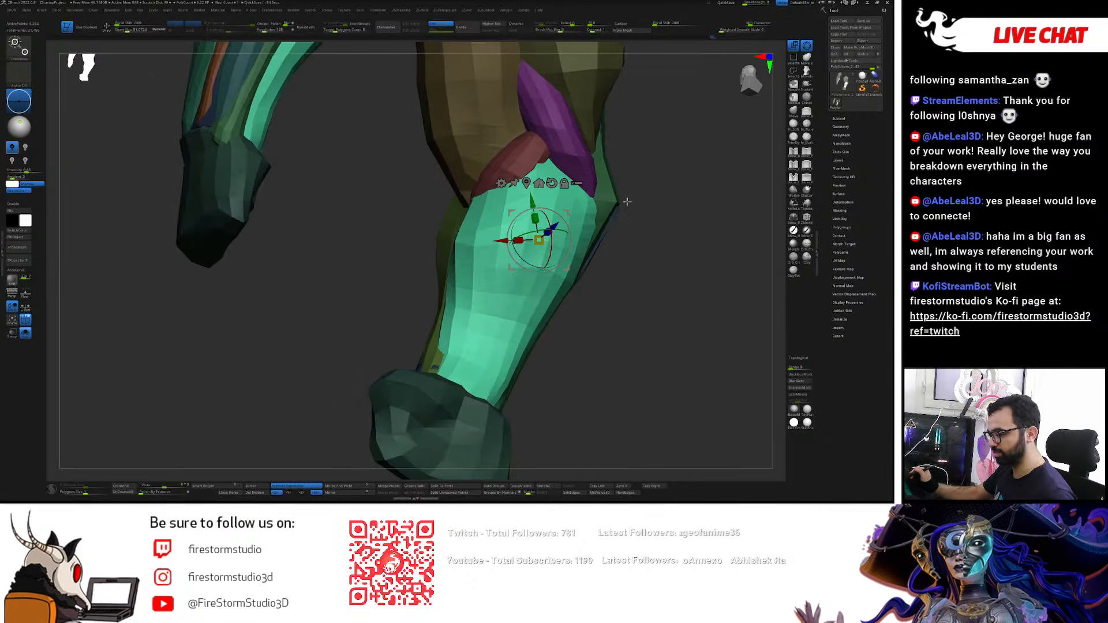
{"action": "left_click_drag", "start_coordinate": [569, 213], "coordinate": [574, 214], "text": "ctrl"}
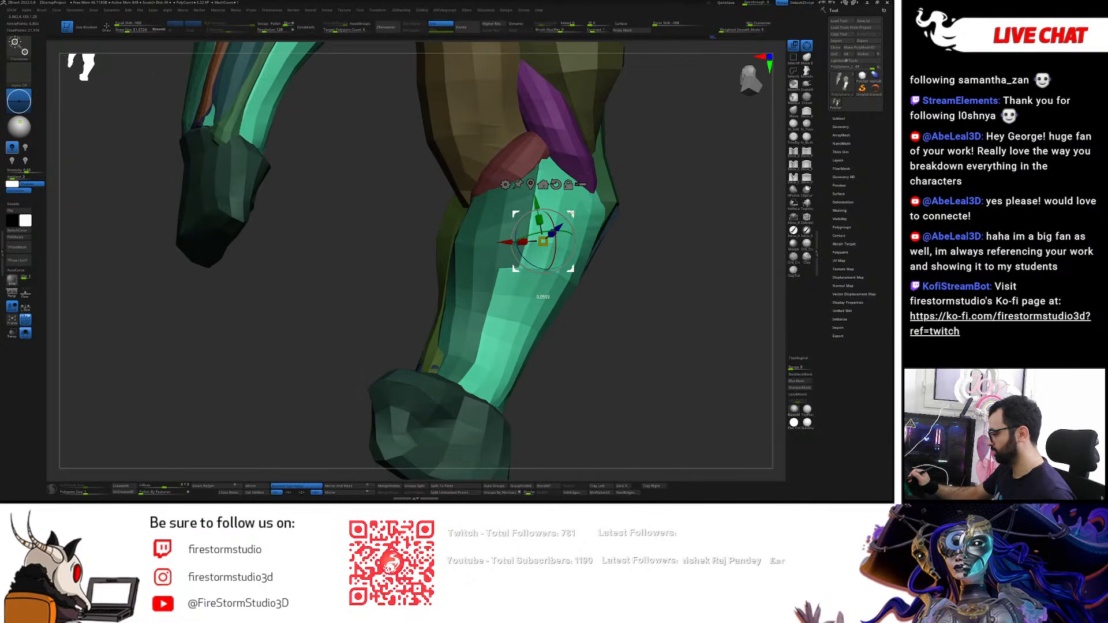
{"action": "left_click_drag", "start_coordinate": [652, 245], "coordinate": [605, 267]}
- Switch to the Move brush and split the turquoise muscle's back portion into its own polygroup
{"action": "key", "text": "q"}
{"action": "key", "text": "b"}
{"action": "key", "text": "m"}
{"action": "key", "text": "v"}
{"action": "key", "text": "s"}
{"action": "left_click_drag", "start_coordinate": [582, 207], "coordinate": [594, 207]}
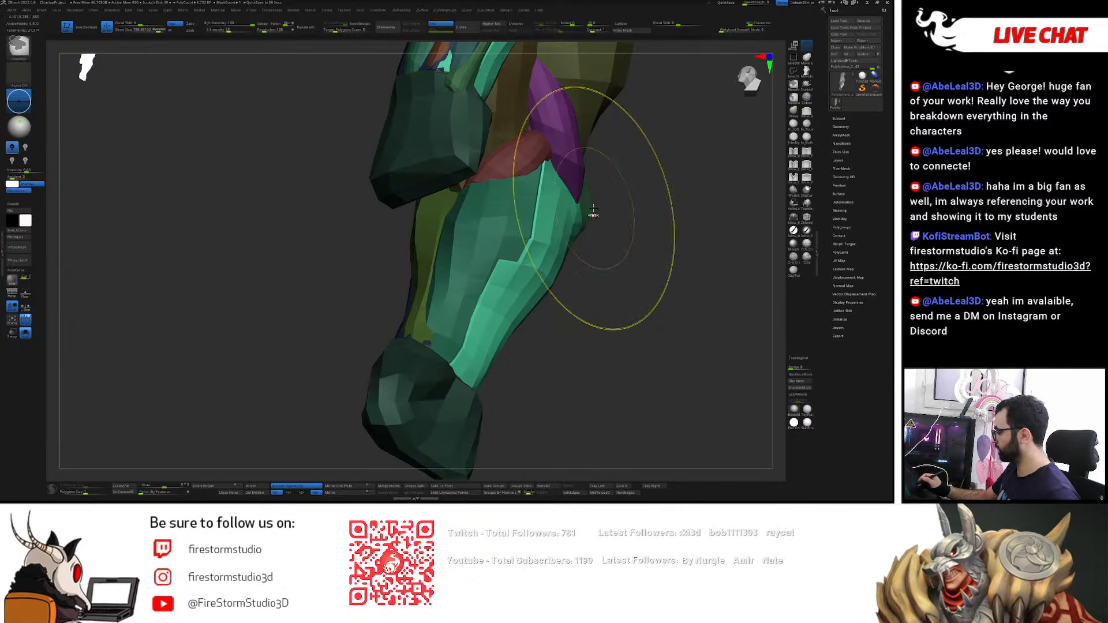
{"action": "left_click", "coordinate": [646, 314], "text": "ctrl"}
{"action": "key", "text": "ctrl+w"}
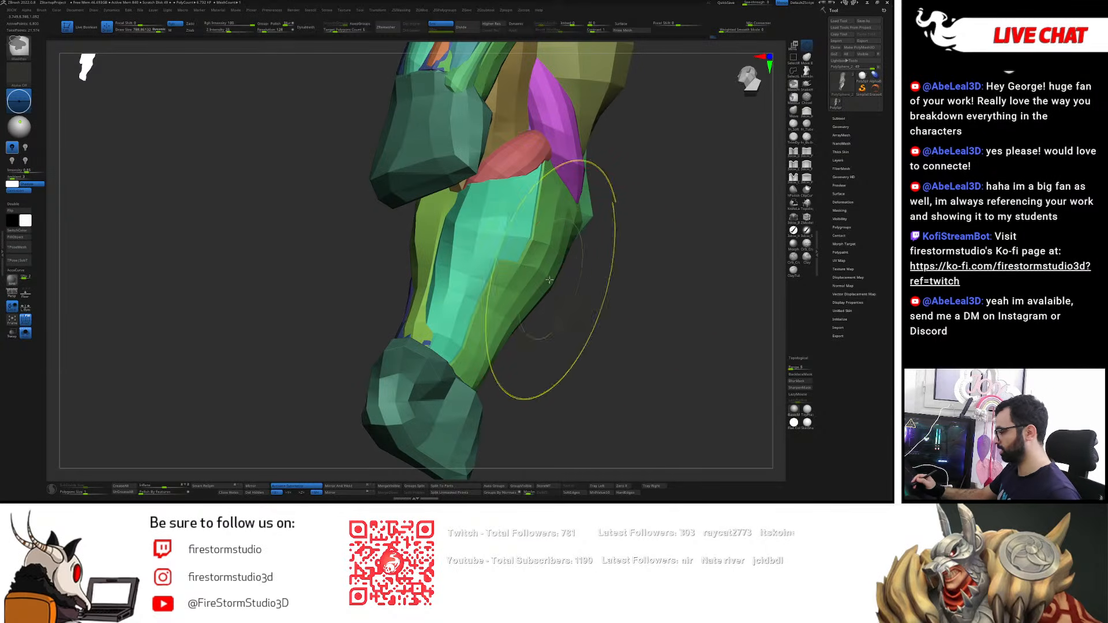
- Mask all but the new green muscle and smooth its border with the turquoise muscle
{"action": "key", "text": "w"}
{"action": "left_click", "coordinate": [528, 292], "text": "ctrl"}
{"action": "left_click_drag", "start_coordinate": [625, 288], "coordinate": [577, 281]}
{"action": "key", "text": "s"}
{"action": "left_click", "coordinate": [505, 234]}
{"action": "mouse_move", "coordinate": [503, 263]}
{"action": "left_mouse_down", "text": "shift"}
{"action": "mouse_move", "coordinate": [484, 295]}
{"action": "mouse_move", "coordinate": [528, 159]}
{"action": "mouse_move", "coordinate": [518, 231]}
{"action": "mouse_move", "coordinate": [489, 288]}
{"action": "mouse_move", "coordinate": [540, 231]}
{"action": "mouse_move", "coordinate": [453, 354]}
{"action": "mouse_move", "coordinate": [501, 300]}
{"action": "left_mouse_up", "text": "shift"}
{"action": "key", "text": "s"}
{"action": "left_click", "coordinate": [497, 241]}
- Pull in the new green muscle's lower edge above the wrist from the back and inner sides
{"action": "mouse_move", "coordinate": [606, 338]}
{"action": "left_mouse_down"}
{"action": "mouse_move", "coordinate": [486, 328]}
{"action": "mouse_move", "coordinate": [495, 326]}
{"action": "left_mouse_up"}
{"action": "left_click_drag", "start_coordinate": [604, 307], "coordinate": [571, 320]}
{"action": "key", "text": "s"}
{"action": "left_click", "coordinate": [579, 324]}
{"action": "left_click_drag", "start_coordinate": [482, 365], "coordinate": [503, 362]}
{"action": "left_click_drag", "start_coordinate": [610, 335], "coordinate": [593, 341]}
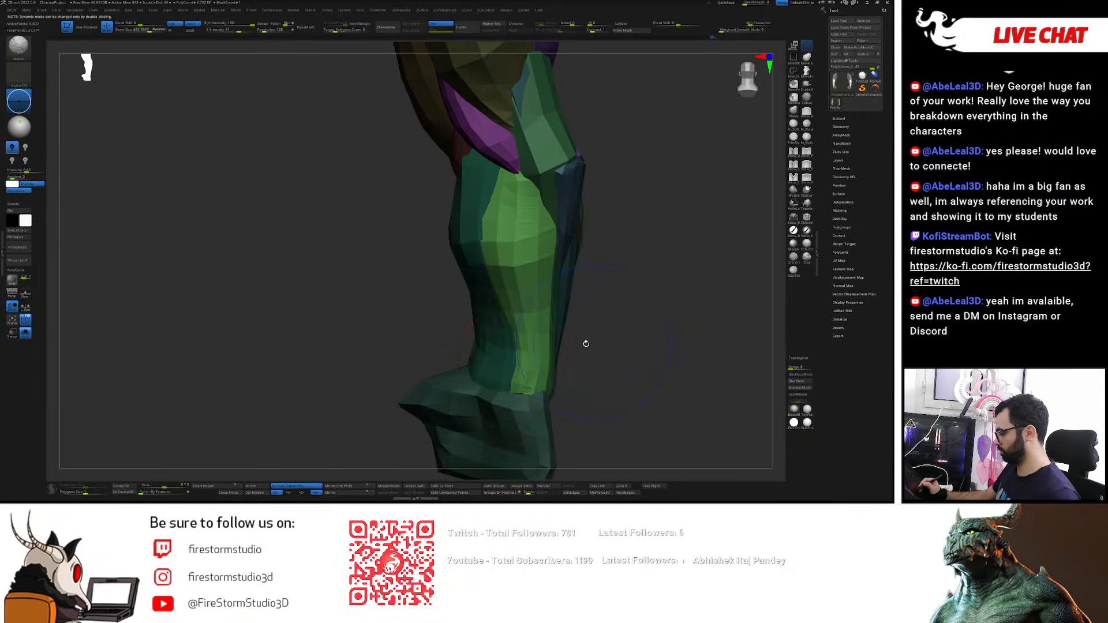
{"action": "left_click_drag", "start_coordinate": [506, 366], "coordinate": [517, 365]}
{"action": "left_click_drag", "start_coordinate": [606, 342], "coordinate": [511, 390]}
{"action": "left_click_drag", "start_coordinate": [586, 343], "coordinate": [531, 337]}
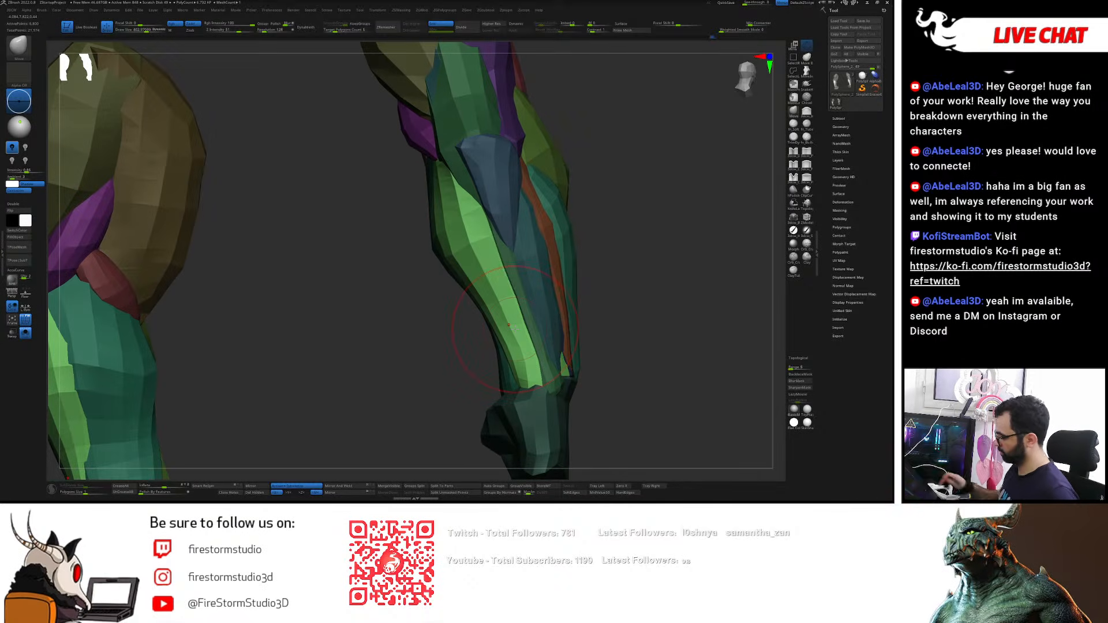
- Taper the green muscle into a narrow end at the wrist along the back of the forearm
{"action": "left_click_drag", "start_coordinate": [605, 285], "coordinate": [562, 337]}
{"action": "left_click", "coordinate": [806, 151]}
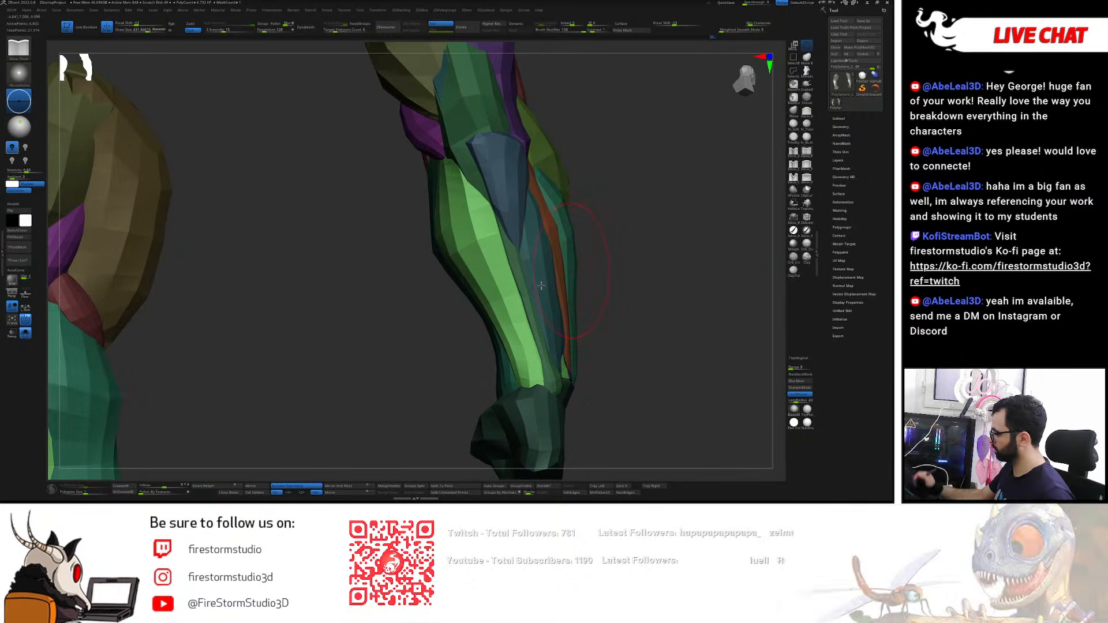
{"action": "key", "text": "s"}
{"action": "left_click_drag", "start_coordinate": [488, 292], "coordinate": [501, 293]}
{"action": "mouse_move", "coordinate": [520, 339]}
{"action": "left_mouse_down"}
{"action": "mouse_move", "coordinate": [535, 349]}
{"action": "mouse_move", "coordinate": [515, 336]}
{"action": "mouse_move", "coordinate": [559, 434]}
{"action": "left_mouse_up"}
{"action": "key", "text": "s"}
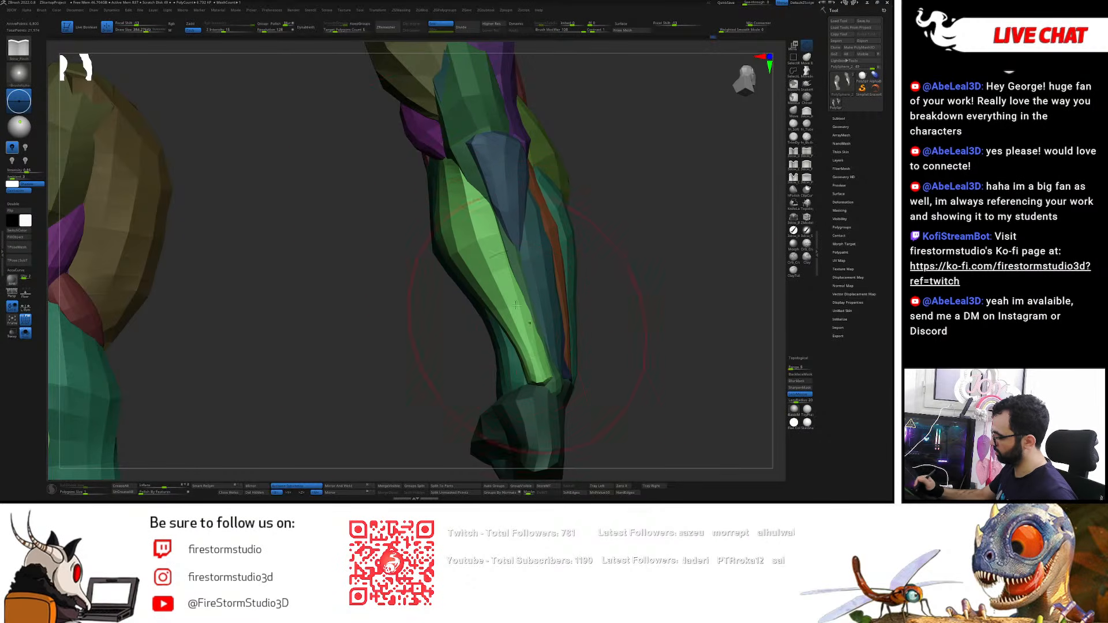
{"action": "left_click_drag", "start_coordinate": [500, 291], "coordinate": [541, 359]}
{"action": "right_click_drag", "start_coordinate": [507, 350], "coordinate": [540, 346], "text": "shift"}
- Switch to the Move brush, show only the green muscle and adjust its wrist end
{"action": "key", "text": "b"}
{"action": "key", "text": "m"}
{"action": "key", "text": "v"}
{"action": "key", "text": "s"}
{"action": "left_click_drag", "start_coordinate": [546, 339], "coordinate": [543, 339]}
{"action": "right_click_drag", "start_coordinate": [542, 340], "coordinate": [552, 349]}
{"action": "left_click", "coordinate": [537, 339], "text": "ctrl+shift"}
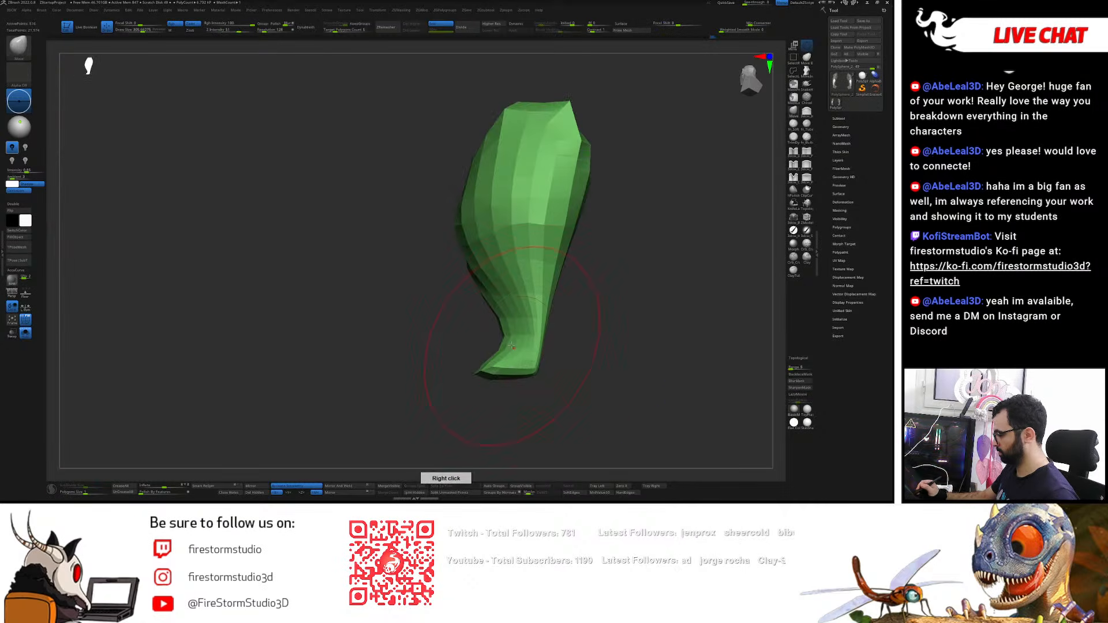
{"action": "key", "text": "s"}
{"action": "left_click_drag", "start_coordinate": [512, 347], "coordinate": [506, 348]}
- Smooth the isolated green muscle's upper end and round off its flared wrist end
{"action": "left_click_drag", "start_coordinate": [465, 233], "coordinate": [473, 232]}
{"action": "mouse_move", "coordinate": [460, 277]}
{"action": "right_mouse_down"}
{"action": "mouse_move", "coordinate": [522, 248]}
{"action": "mouse_move", "coordinate": [476, 260]}
{"action": "right_mouse_up"}
{"action": "key", "text": "s"}
{"action": "mouse_move", "coordinate": [473, 260]}
{"action": "left_mouse_down"}
{"action": "mouse_move", "coordinate": [513, 246]}
{"action": "mouse_move", "coordinate": [532, 217]}
{"action": "mouse_move", "coordinate": [545, 150]}
{"action": "mouse_move", "coordinate": [540, 202]}
{"action": "mouse_move", "coordinate": [546, 150]}
{"action": "mouse_move", "coordinate": [543, 177]}
{"action": "mouse_move", "coordinate": [528, 167]}
{"action": "left_mouse_up"}
{"action": "key", "text": "s"}
{"action": "key", "text": "s"}
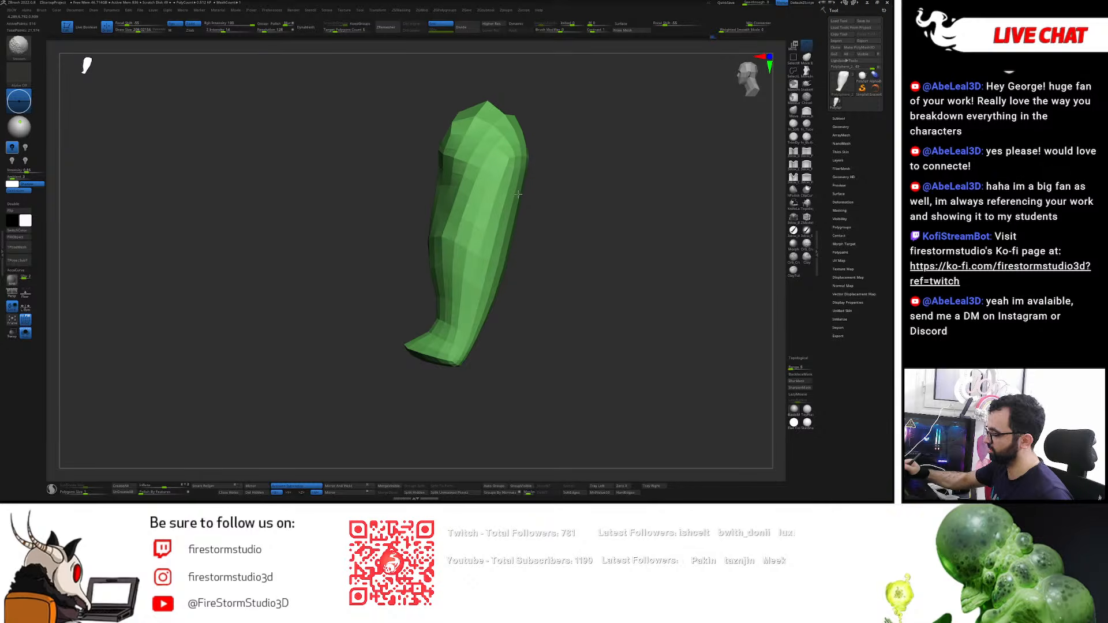
{"action": "right_click_drag", "start_coordinate": [519, 175], "coordinate": [536, 173]}
{"action": "mouse_move", "coordinate": [537, 173]}
{"action": "left_mouse_down", "text": "shift"}
{"action": "mouse_move", "coordinate": [522, 180]}
{"action": "mouse_move", "coordinate": [525, 210]}
{"action": "left_mouse_up", "text": "shift"}
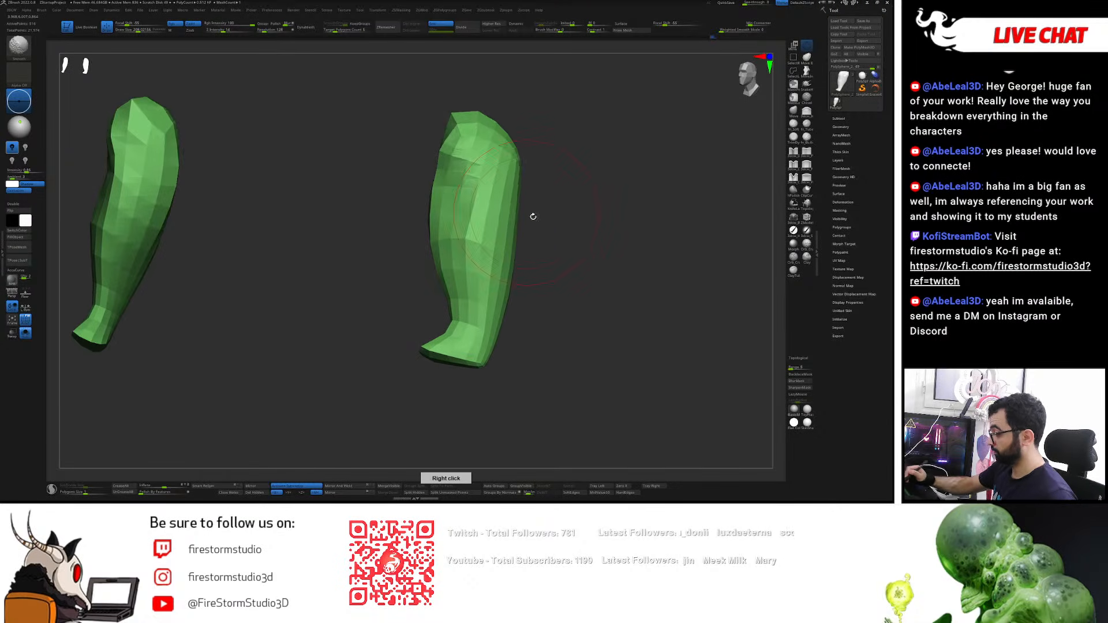
{"action": "right_click_drag", "start_coordinate": [525, 210], "coordinate": [532, 202]}
{"action": "right_click_drag", "start_coordinate": [542, 300], "coordinate": [509, 316]}
{"action": "key", "text": "s"}
{"action": "left_click_drag", "start_coordinate": [462, 327], "coordinate": [456, 327]}
{"action": "left_click_drag", "start_coordinate": [417, 352], "coordinate": [434, 345], "text": "shift"}
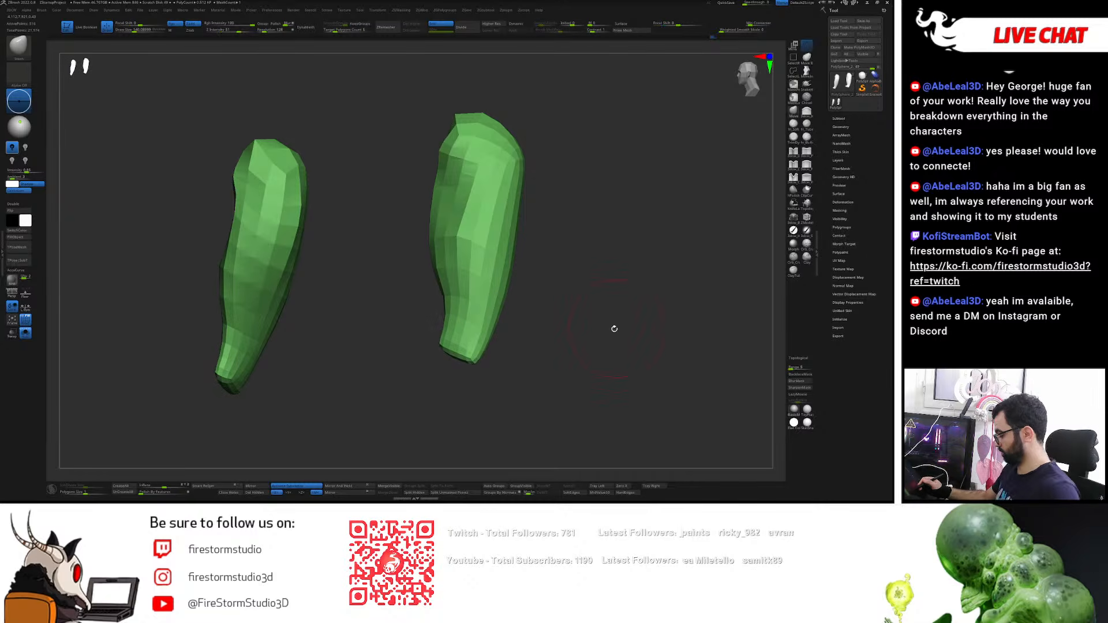
- Undo the smoothing on the isolated green muscle's upper and wrist ends
{"action": "right_click_drag", "start_coordinate": [631, 343], "coordinate": [604, 343], "text": "shift"}
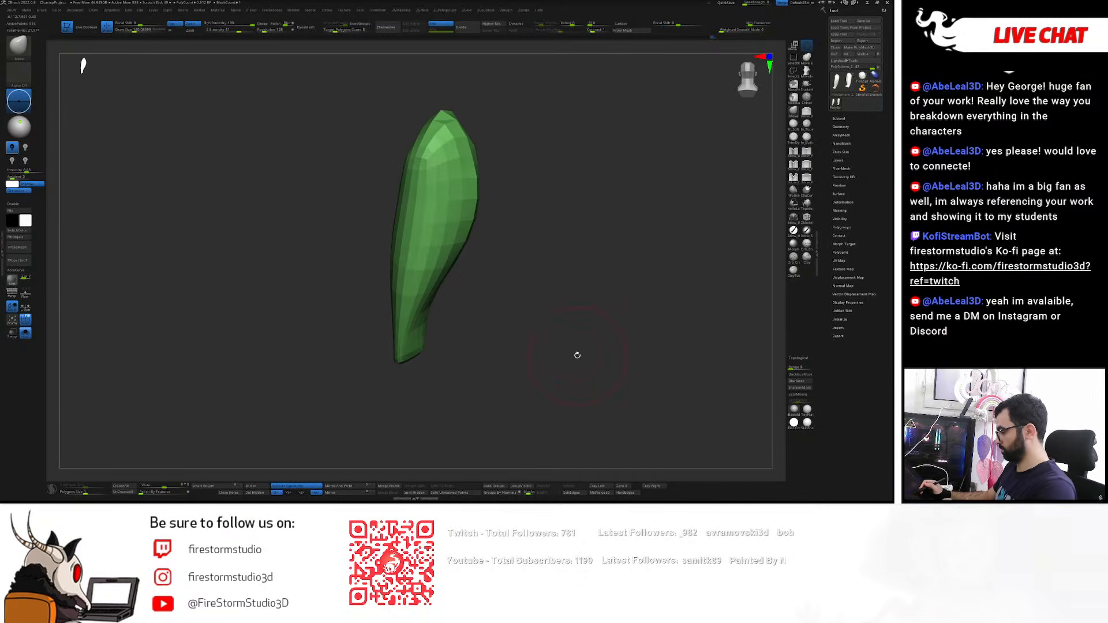
{"action": "key", "text": "alt+s"}
{"action": "right_click_drag", "start_coordinate": [511, 354], "coordinate": [456, 310]}
{"action": "left_click", "coordinate": [505, 356], "text": "ctrl+shift"}
{"action": "key", "text": "alt+s"}
{"action": "left_click", "coordinate": [456, 313], "text": "ctrl+shift"}
{"action": "right_click_drag", "start_coordinate": [440, 239], "coordinate": [504, 242]}
{"action": "key", "text": "ctrl+z"}
{"action": "left_click", "coordinate": [500, 222], "text": "ctrl+shift"}
{"action": "key", "text": "s"}
{"action": "left_click_drag", "start_coordinate": [442, 301], "coordinate": [450, 301]}
{"action": "left_click", "coordinate": [321, 235], "text": "ctrl+shift"}
{"action": "right_click_drag", "start_coordinate": [321, 235], "coordinate": [390, 159]}
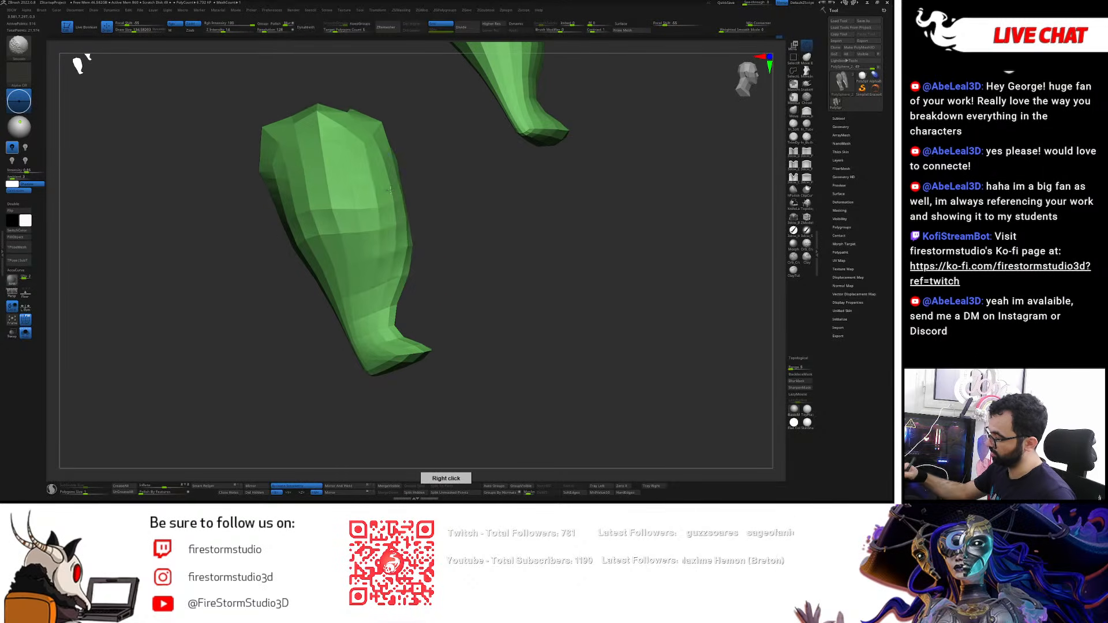
- Try smoothing the green muscle's upper side at an adjusted intensity and compare the result through undo and redo
{"action": "left_click_drag", "start_coordinate": [232, 31], "coordinate": [239, 31]}
{"action": "mouse_move", "coordinate": [407, 210]}
{"action": "left_mouse_down", "text": "shift"}
{"action": "mouse_move", "coordinate": [375, 156]}
{"action": "mouse_move", "coordinate": [388, 234]}
{"action": "mouse_move", "coordinate": [372, 173]}
{"action": "mouse_move", "coordinate": [346, 143]}
{"action": "left_mouse_up", "text": "shift"}
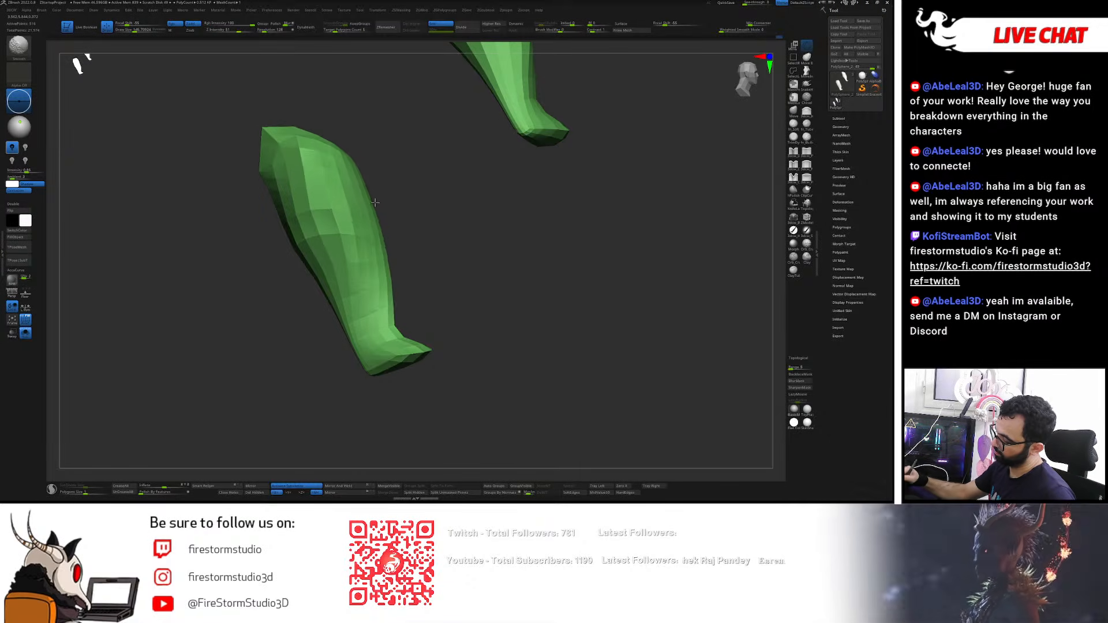
{"action": "key", "text": "ctrl+z"}
{"action": "key", "text": "ctrl+z"}
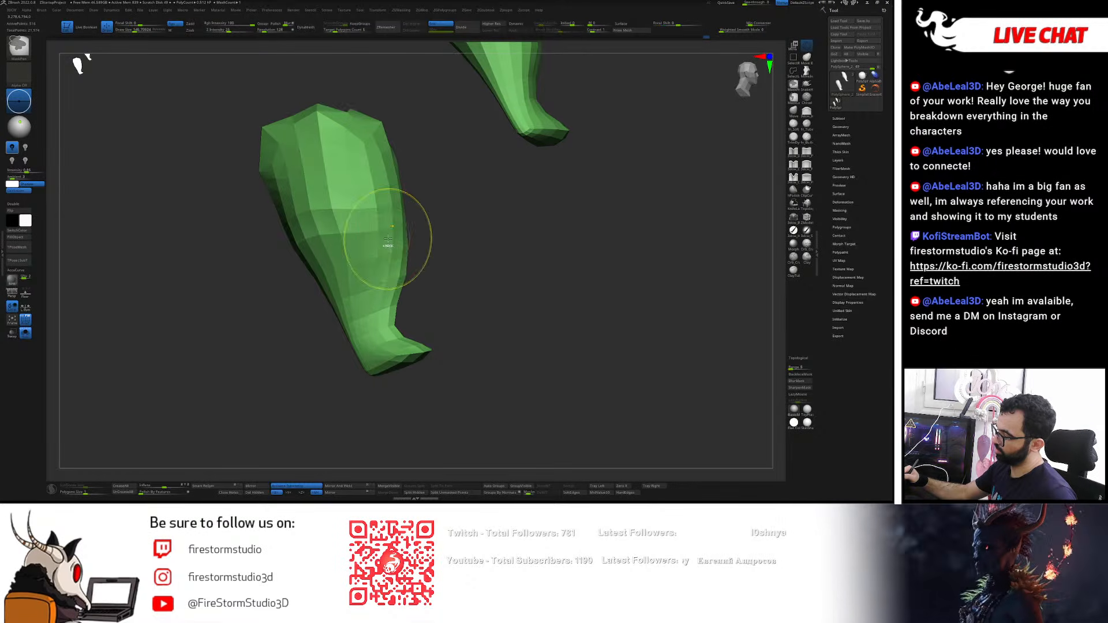
{"action": "key", "text": "ctrl+shift+z"}
{"action": "key", "text": "ctrl+shift+z"}
{"action": "key", "text": "ctrl+shift+z"}
{"action": "key", "text": "ctrl+z"}
{"action": "key", "text": "ctrl+z"}
- Smooth the isolated green muscle's side and show all the arm muscles again
{"action": "mouse_move", "coordinate": [385, 245]}
{"action": "left_mouse_down", "text": "shift"}
{"action": "mouse_move", "coordinate": [372, 242]}
{"action": "mouse_move", "coordinate": [345, 149]}
{"action": "mouse_move", "coordinate": [390, 288]}
{"action": "left_mouse_up", "text": "shift"}
{"action": "left_click_drag", "start_coordinate": [520, 276], "coordinate": [376, 277]}
{"action": "left_click_drag", "start_coordinate": [396, 156], "coordinate": [392, 254], "text": "shift"}
{"action": "mouse_move", "coordinate": [372, 248]}
{"action": "left_mouse_down"}
{"action": "mouse_move", "coordinate": [399, 220]}
{"action": "mouse_move", "coordinate": [410, 167]}
{"action": "mouse_move", "coordinate": [413, 186]}
{"action": "left_mouse_up"}
{"action": "left_click", "coordinate": [536, 205], "text": "ctrl+shift"}
- Refine the green muscle's upper end below the elbow with a resized brush, checking it from several sides
{"action": "mouse_move", "coordinate": [553, 161]}
{"action": "right_mouse_down"}
{"action": "mouse_move", "coordinate": [566, 171]}
{"action": "mouse_move", "coordinate": [610, 154]}
{"action": "mouse_move", "coordinate": [594, 161]}
{"action": "right_mouse_up"}
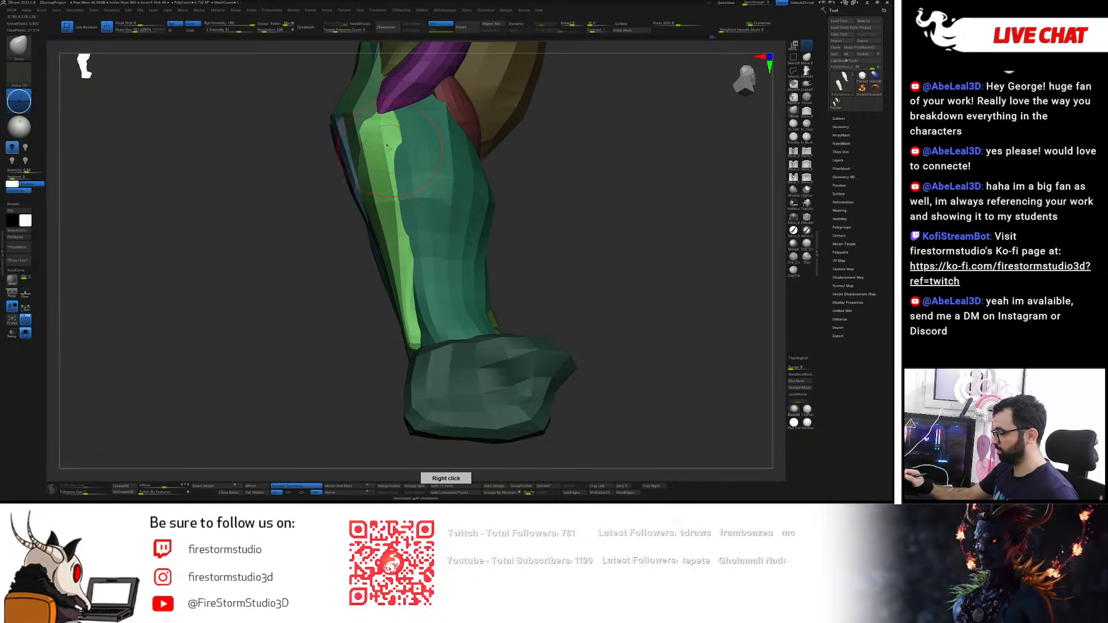
{"action": "key", "text": "s"}
{"action": "left_click_drag", "start_coordinate": [380, 146], "coordinate": [382, 146]}
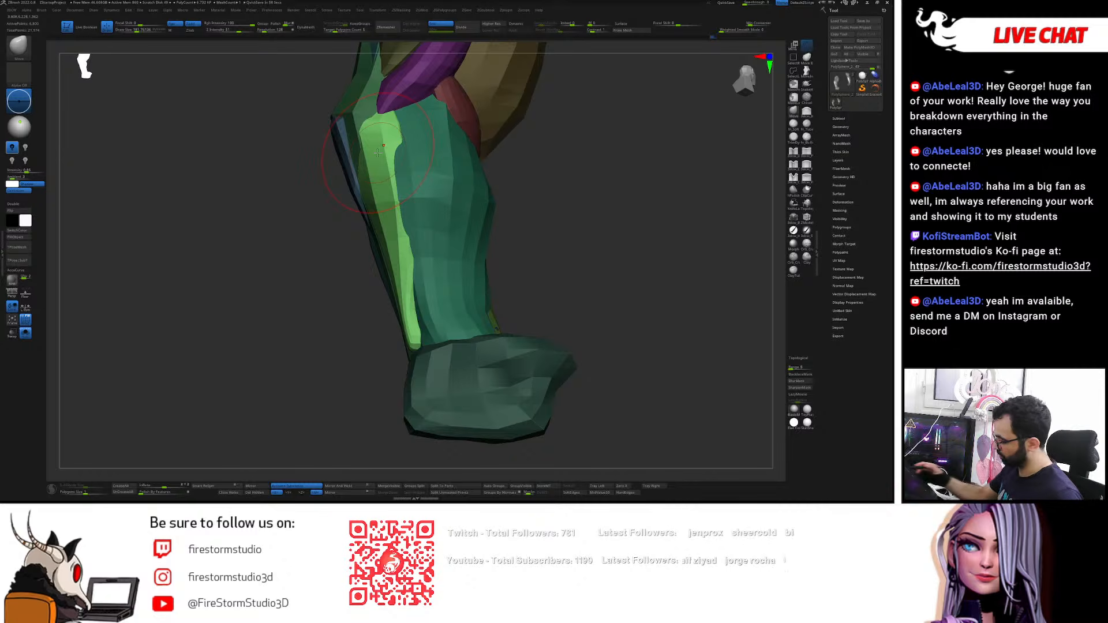
{"action": "right_click_drag", "start_coordinate": [377, 152], "coordinate": [359, 249]}
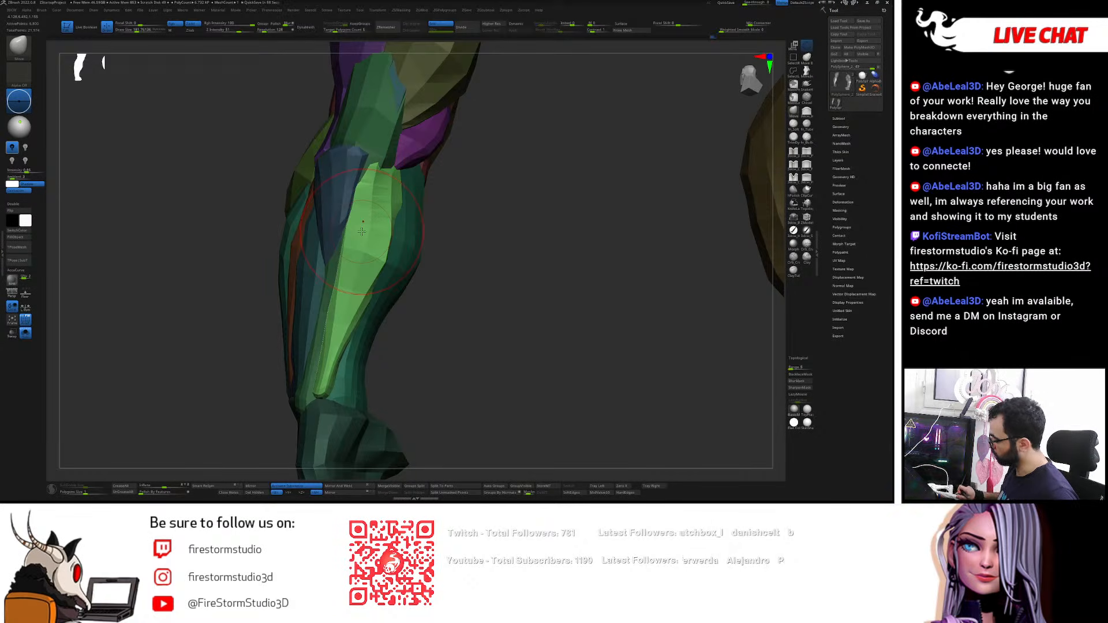
{"action": "right_click_drag", "start_coordinate": [362, 231], "coordinate": [382, 235]}
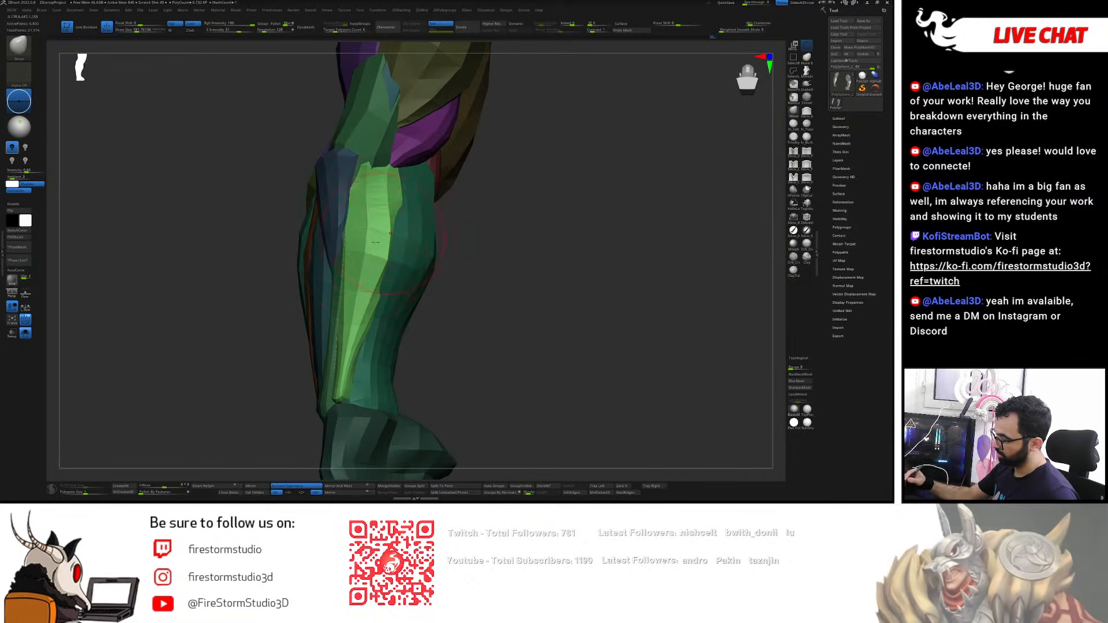
{"action": "right_click_drag", "start_coordinate": [345, 275], "coordinate": [348, 277]}
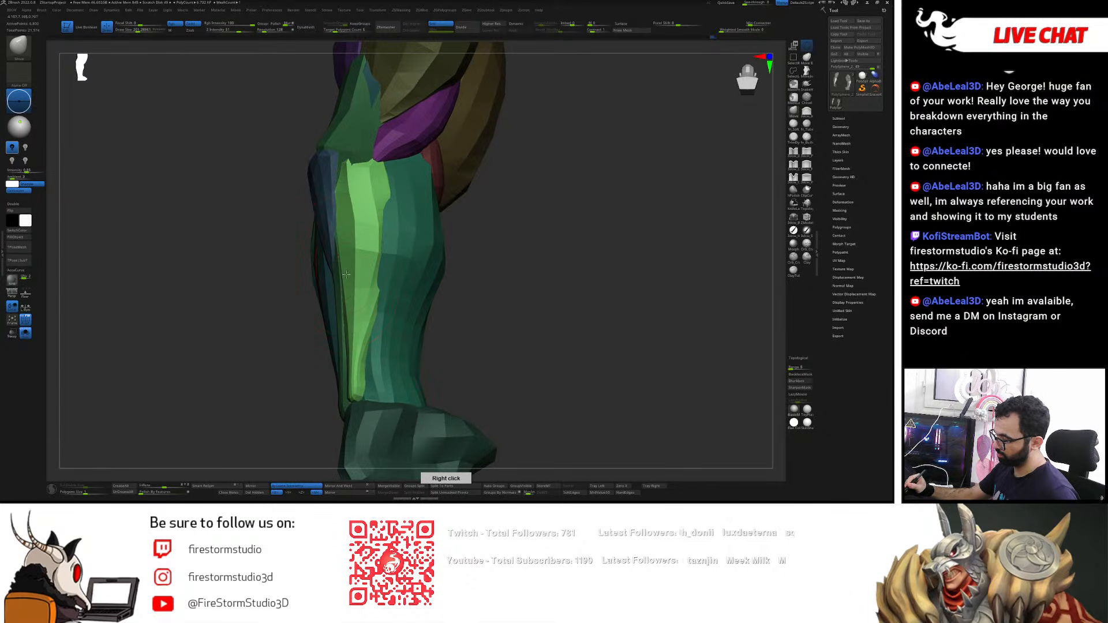
{"action": "mouse_move", "coordinate": [355, 303]}
{"action": "right_mouse_down"}
{"action": "mouse_move", "coordinate": [356, 267]}
{"action": "mouse_move", "coordinate": [368, 314]}
{"action": "right_mouse_up"}
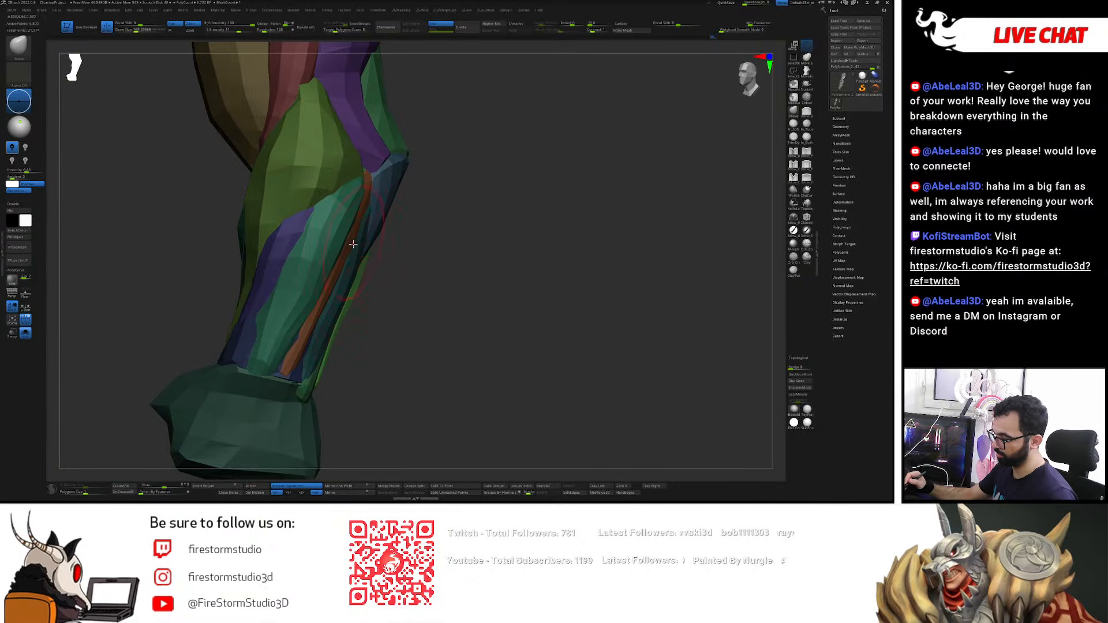
{"action": "right_click_drag", "start_coordinate": [353, 243], "coordinate": [385, 195]}
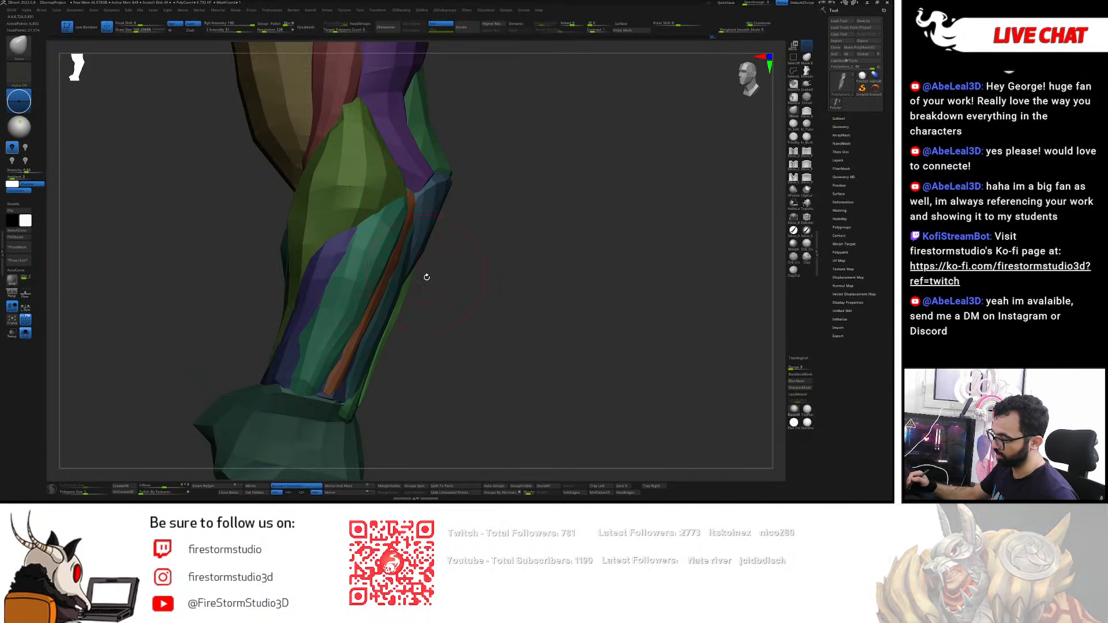
{"action": "right_click_drag", "start_coordinate": [423, 272], "coordinate": [416, 280]}
{"action": "key", "text": "]"}
{"action": "key", "text": "s"}
{"action": "left_click", "coordinate": [429, 255]}
{"action": "right_click_drag", "start_coordinate": [476, 248], "coordinate": [392, 225]}
{"action": "key", "text": "["}
{"action": "key", "text": "["}
{"action": "key", "text": "b"}
{"action": "key", "text": "d"}
{"action": "key", "text": "s"}
- Adjust the side of the light green forearm muscle with the Move brush at a new size
{"action": "mouse_move", "coordinate": [417, 190]}
{"action": "right_mouse_down"}
{"action": "mouse_move", "coordinate": [434, 183]}
{"action": "mouse_move", "coordinate": [375, 229]}
{"action": "right_mouse_up"}
{"action": "key", "text": "b"}
{"action": "key", "text": "m"}
{"action": "key", "text": "v"}
{"action": "key", "text": "s"}
{"action": "left_click", "coordinate": [443, 184]}
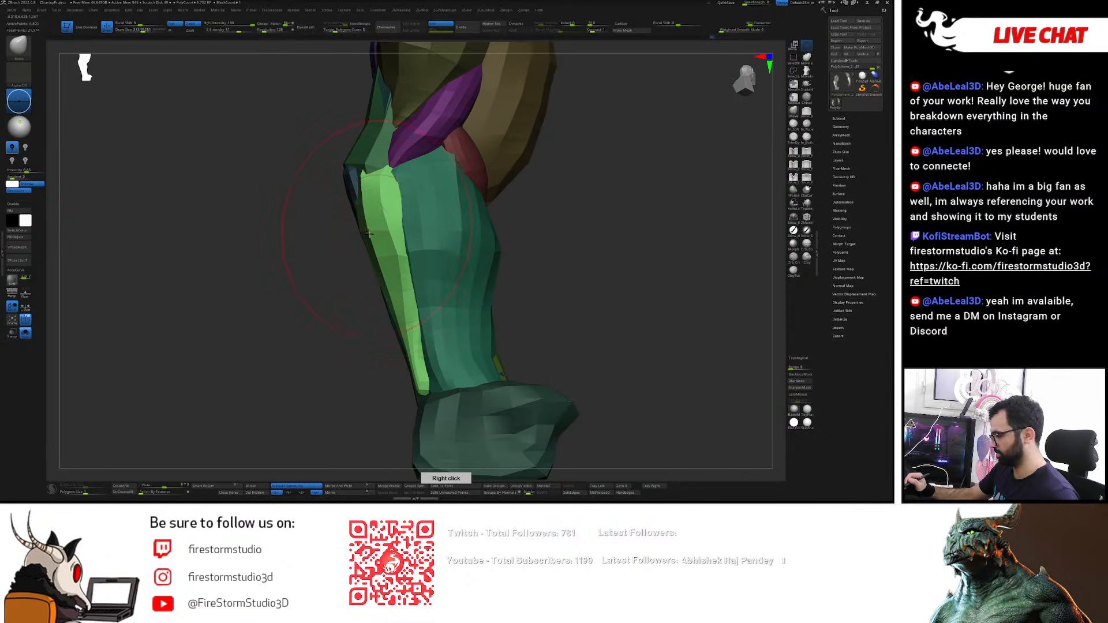
{"action": "left_click_drag", "start_coordinate": [388, 272], "coordinate": [383, 275]}
- Pull the light green muscle's wrist end into shape with a resized Move brush, working from several sides
{"action": "key", "text": "s"}
{"action": "right_click_drag", "start_coordinate": [434, 399], "coordinate": [419, 382]}
{"action": "left_click_drag", "start_coordinate": [416, 390], "coordinate": [420, 391]}
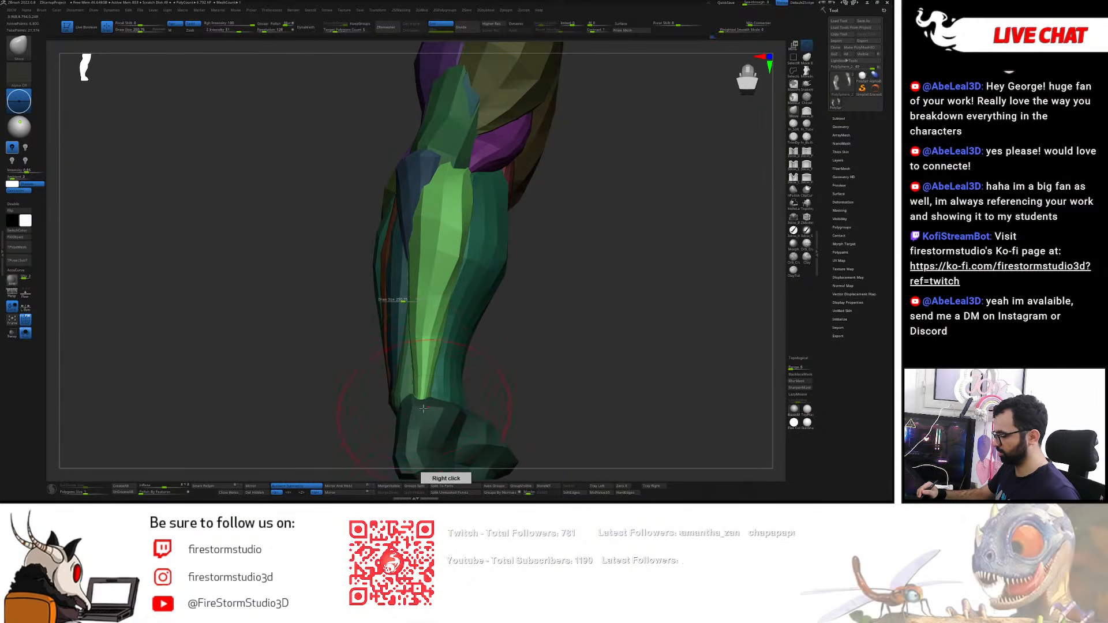
{"action": "left_click_drag", "start_coordinate": [403, 300], "coordinate": [398, 301]}
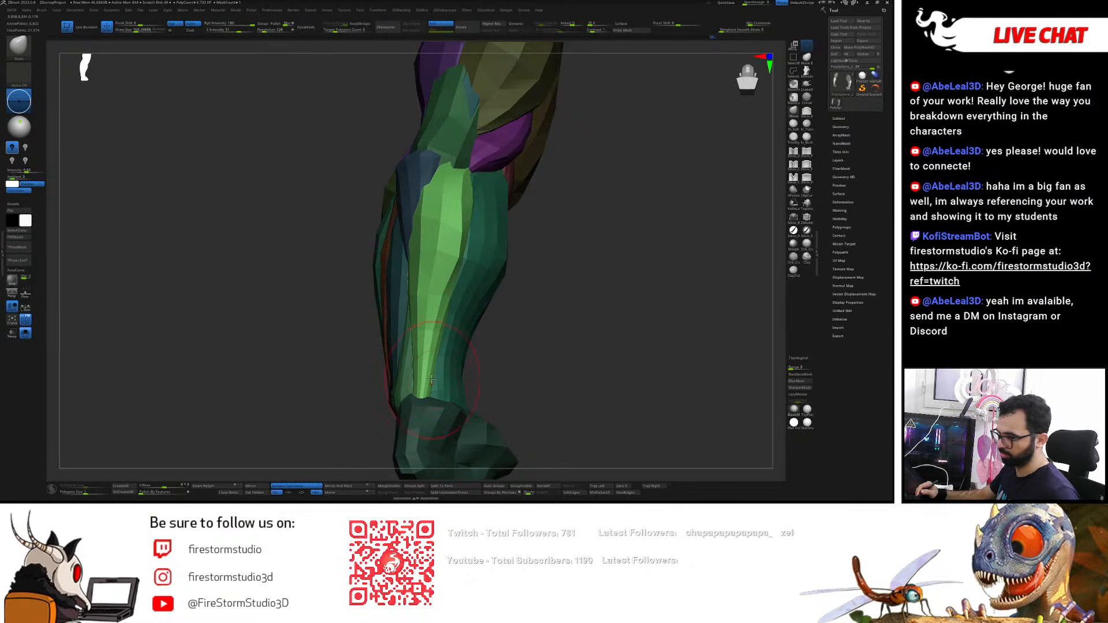
{"action": "mouse_move", "coordinate": [435, 382]}
{"action": "right_mouse_down"}
{"action": "mouse_move", "coordinate": [423, 287]}
{"action": "mouse_move", "coordinate": [475, 329]}
{"action": "mouse_move", "coordinate": [536, 339]}
{"action": "mouse_move", "coordinate": [410, 344]}
{"action": "mouse_move", "coordinate": [465, 312]}
{"action": "mouse_move", "coordinate": [476, 252]}
{"action": "mouse_move", "coordinate": [458, 254]}
{"action": "mouse_move", "coordinate": [438, 379]}
{"action": "right_mouse_up"}
{"action": "right_click_drag", "start_coordinate": [438, 427], "coordinate": [466, 396]}
{"action": "left_click_drag", "start_coordinate": [442, 381], "coordinate": [465, 386]}
{"action": "mouse_move", "coordinate": [465, 386]}
{"action": "right_mouse_down"}
{"action": "mouse_move", "coordinate": [496, 378]}
{"action": "mouse_move", "coordinate": [465, 368]}
{"action": "mouse_move", "coordinate": [502, 369]}
{"action": "mouse_move", "coordinate": [449, 367]}
{"action": "mouse_move", "coordinate": [497, 375]}
{"action": "mouse_move", "coordinate": [467, 378]}
{"action": "right_mouse_up"}
- Switch the unmasked muscle between neighbouring outer forearm muscles, leaving only the light blue one below the elbow unmasked
{"action": "key", "text": "w"}
{"action": "left_click", "coordinate": [472, 397]}
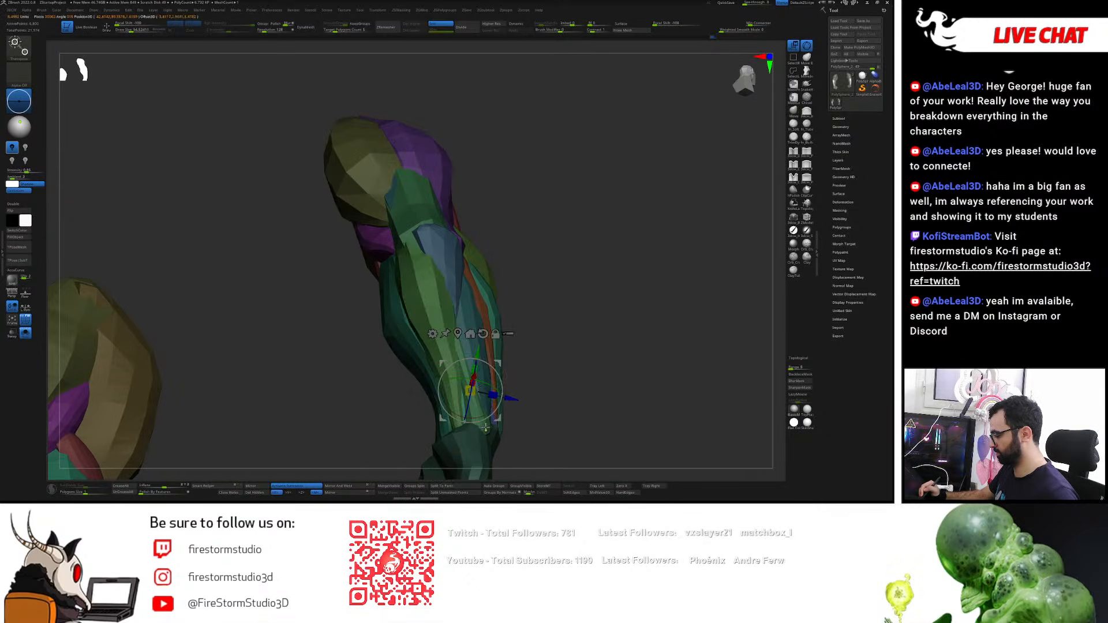
{"action": "key", "text": "q"}
{"action": "key", "text": "s"}
{"action": "mouse_move", "coordinate": [455, 316]}
{"action": "right_mouse_down"}
{"action": "mouse_move", "coordinate": [439, 356]}
{"action": "mouse_move", "coordinate": [454, 339]}
{"action": "right_mouse_up"}
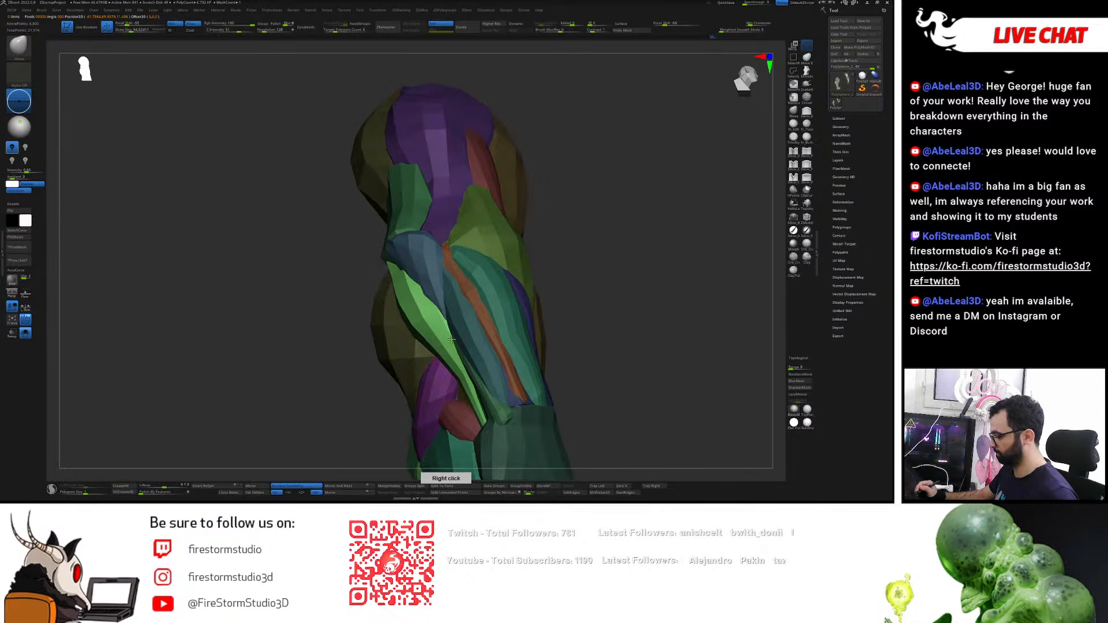
{"action": "right_click_drag", "start_coordinate": [422, 265], "coordinate": [432, 278]}
{"action": "key", "text": "w"}
{"action": "key", "text": "q"}
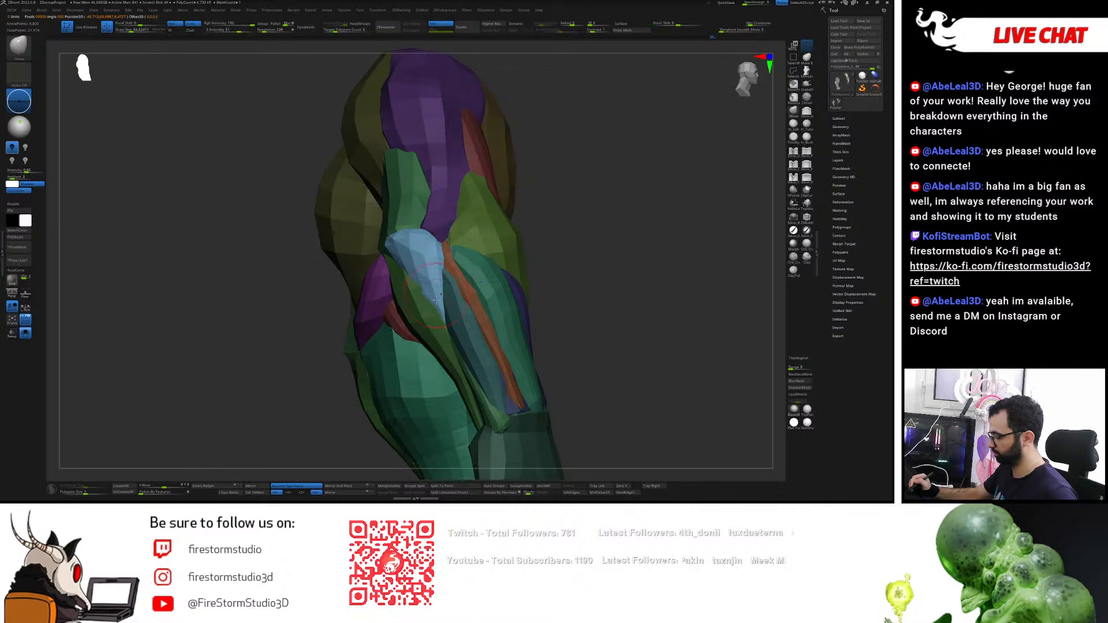
- Mask everything except the light green forearm muscle, and switch the unmasked part to the magenta muscle at the inner elbow
{"action": "mouse_move", "coordinate": [391, 252]}
{"action": "right_mouse_down"}
{"action": "mouse_move", "coordinate": [400, 243]}
{"action": "mouse_move", "coordinate": [430, 252]}
{"action": "mouse_move", "coordinate": [391, 251]}
{"action": "mouse_move", "coordinate": [371, 286]}
{"action": "right_mouse_up"}
{"action": "key", "text": "w"}
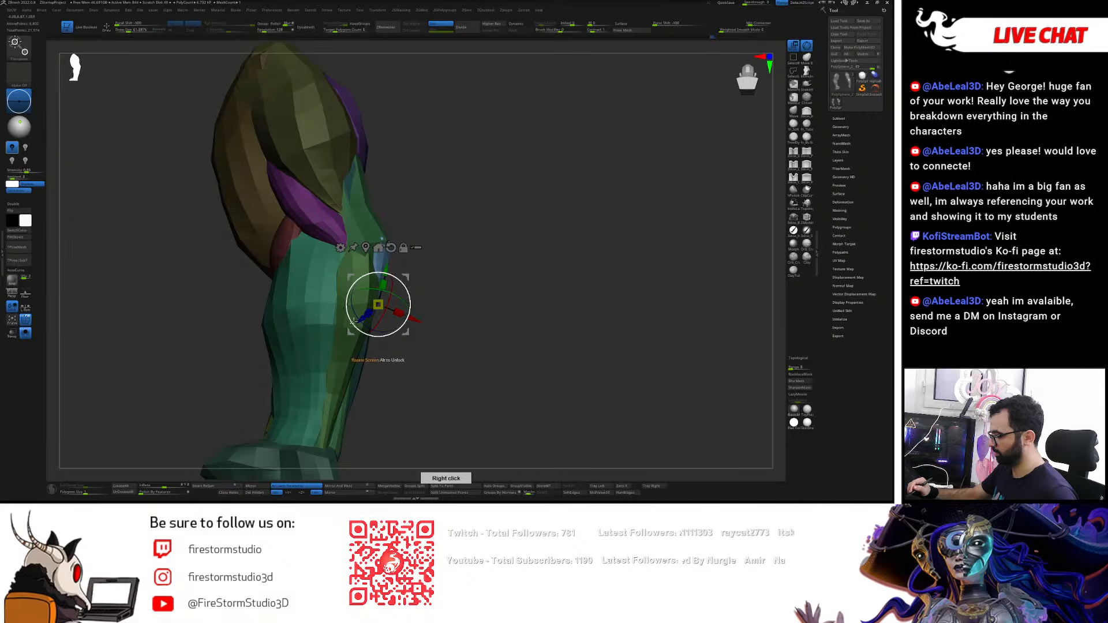
{"action": "left_click", "coordinate": [353, 262], "text": "ctrl"}
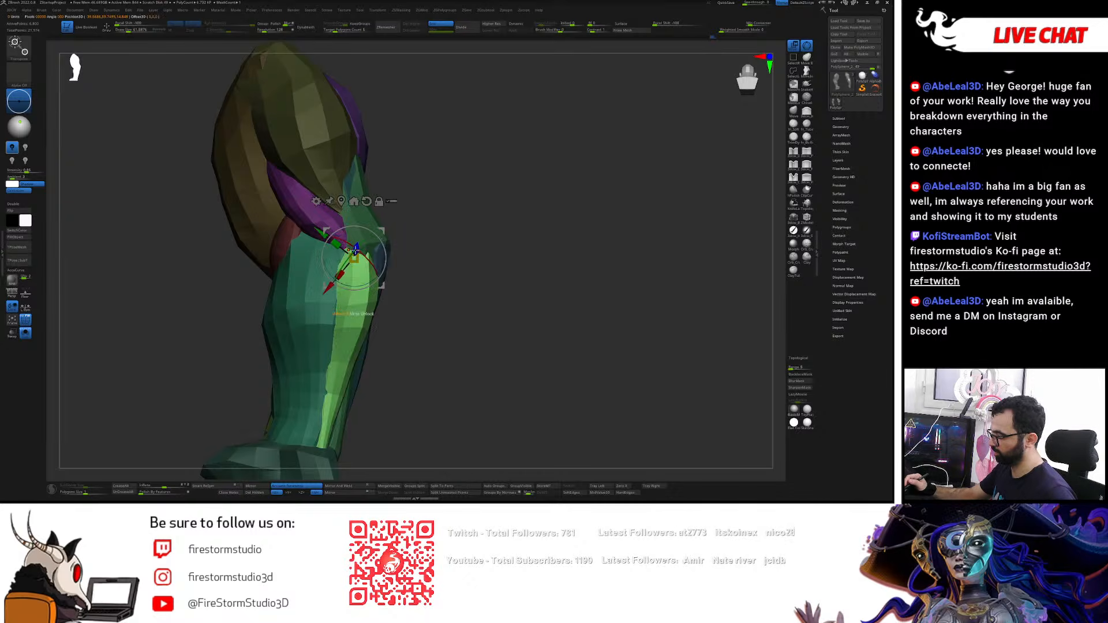
{"action": "right_click_drag", "start_coordinate": [355, 248], "coordinate": [442, 202]}
{"action": "left_click", "coordinate": [301, 190], "text": "ctrl"}
{"action": "key", "text": "q"}
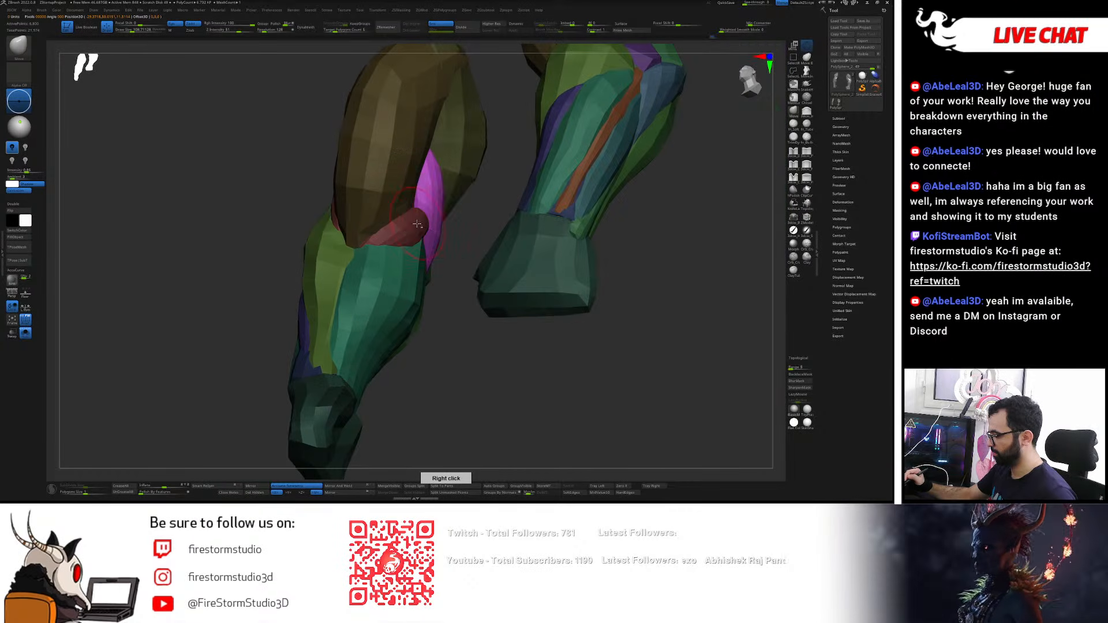
- Mask everything except the red upper-arm polygroup and isolate that polygroup in the view
{"action": "key", "text": "w"}
{"action": "left_click", "coordinate": [406, 229], "text": "ctrl"}
{"action": "key", "text": "q"}
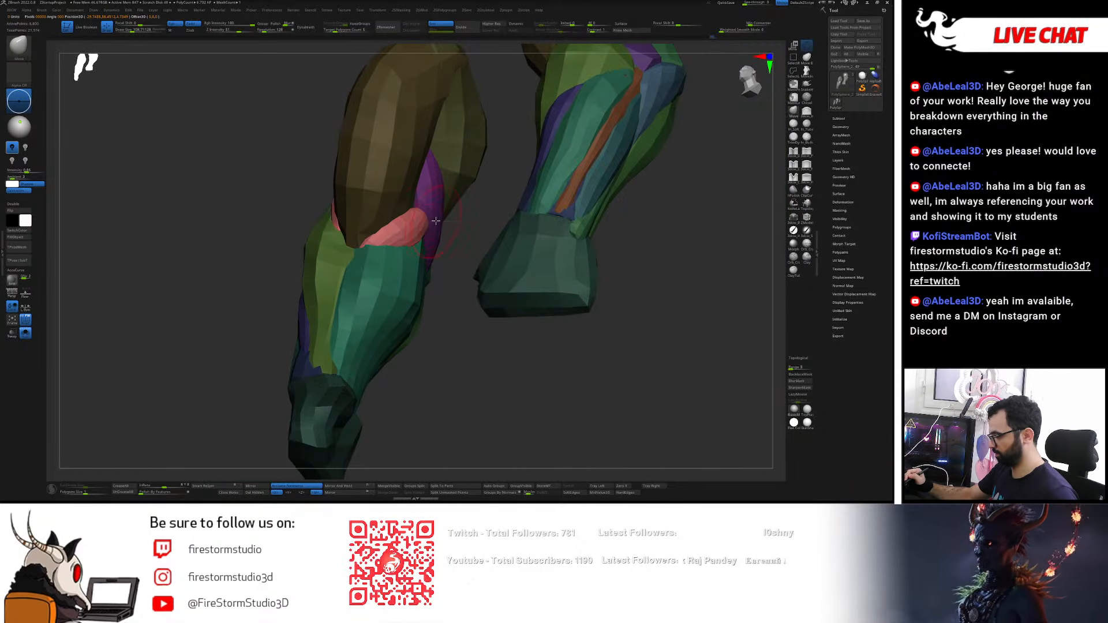
{"action": "right_click_drag", "start_coordinate": [433, 214], "coordinate": [453, 208]}
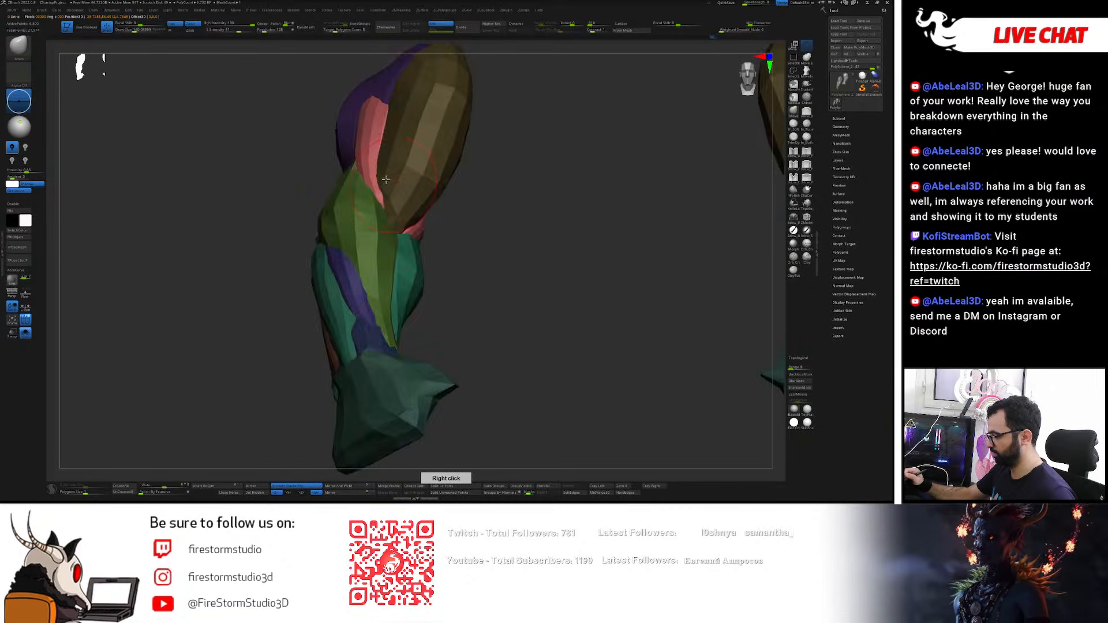
{"action": "left_click", "coordinate": [384, 163], "text": "ctrl+shift"}
{"action": "mouse_move", "coordinate": [404, 161]}
{"action": "right_mouse_down"}
{"action": "mouse_move", "coordinate": [432, 155]}
{"action": "mouse_move", "coordinate": [439, 166]}
{"action": "mouse_move", "coordinate": [428, 172]}
{"action": "right_mouse_up"}
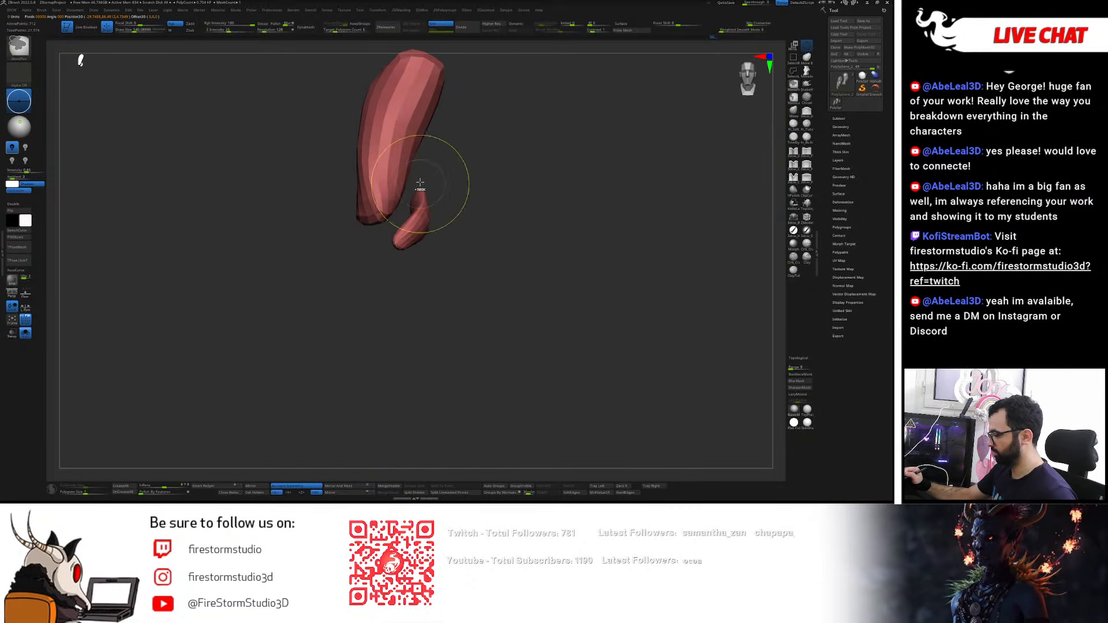
- Give the small separate piece at the inner elbow its own polygroup on both arms and show all the arm muscles again
{"action": "left_click_drag", "start_coordinate": [396, 231], "coordinate": [397, 233], "text": "ctrl"}
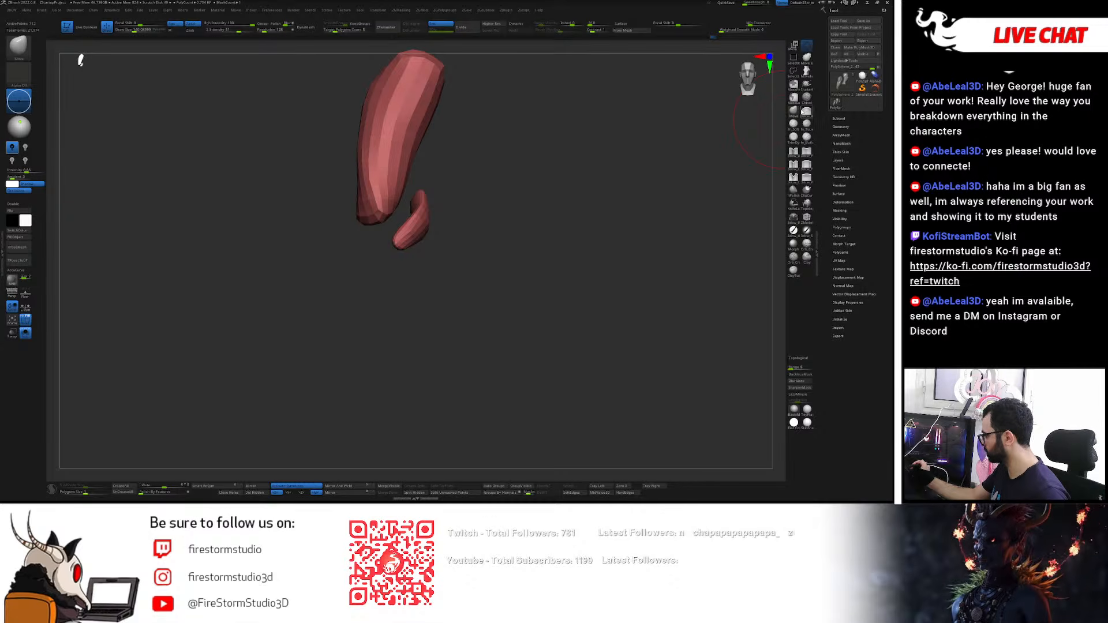
{"action": "left_click", "coordinate": [793, 70]}
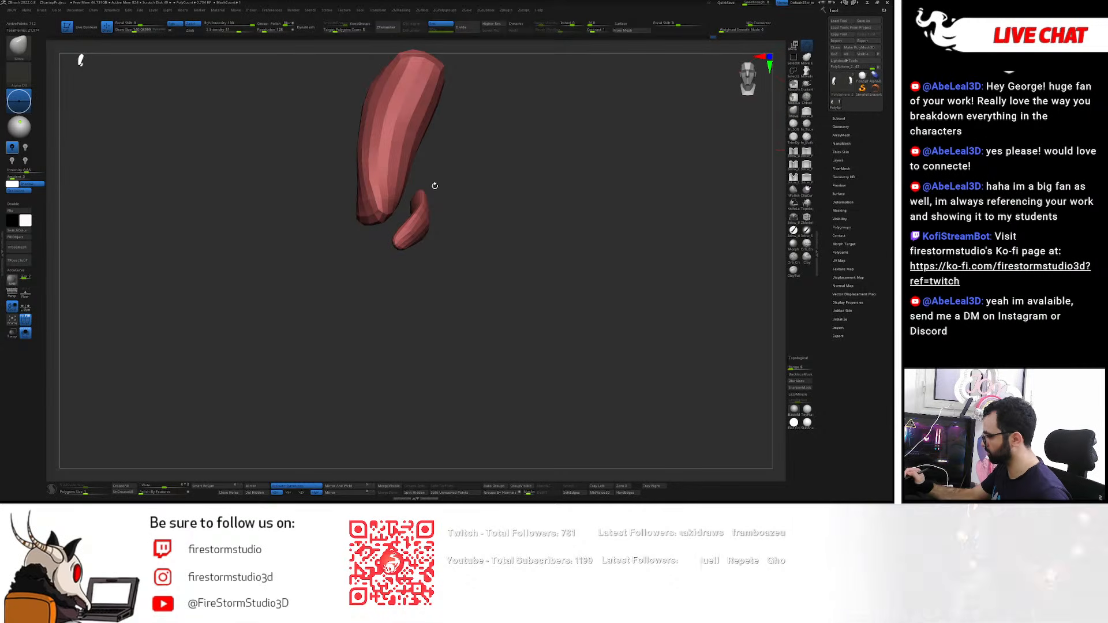
{"action": "right_click_drag", "start_coordinate": [405, 202], "coordinate": [542, 289]}
{"action": "key", "text": "ctrl+w"}
{"action": "left_click", "coordinate": [549, 325], "text": "ctrl"}
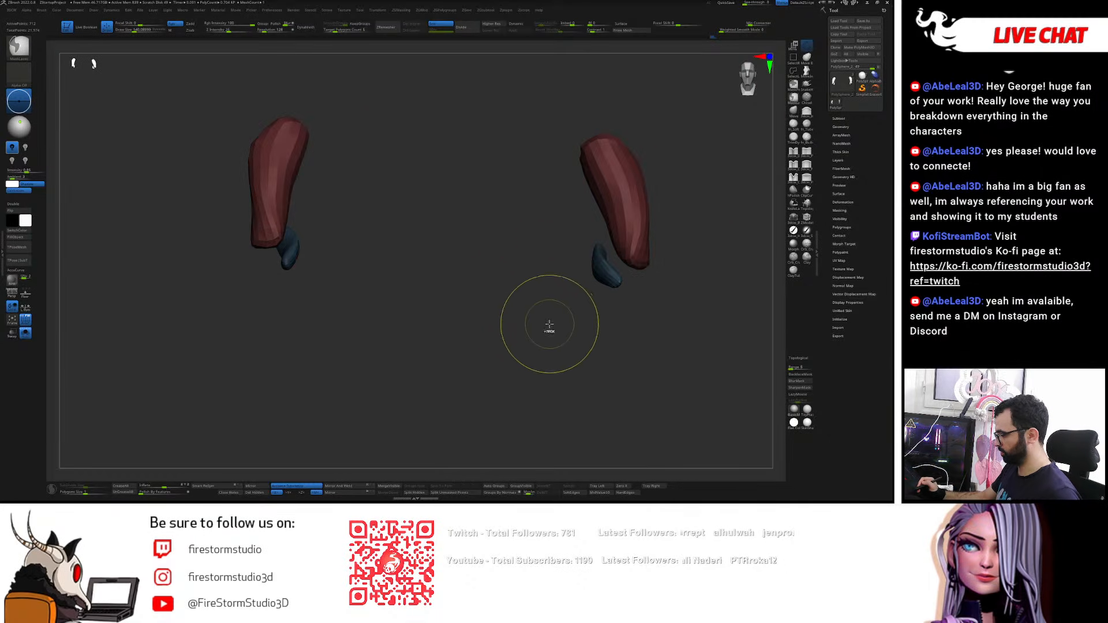
{"action": "left_click", "coordinate": [551, 325], "text": "ctrl"}
{"action": "left_click", "coordinate": [553, 323], "text": "ctrl+shift"}
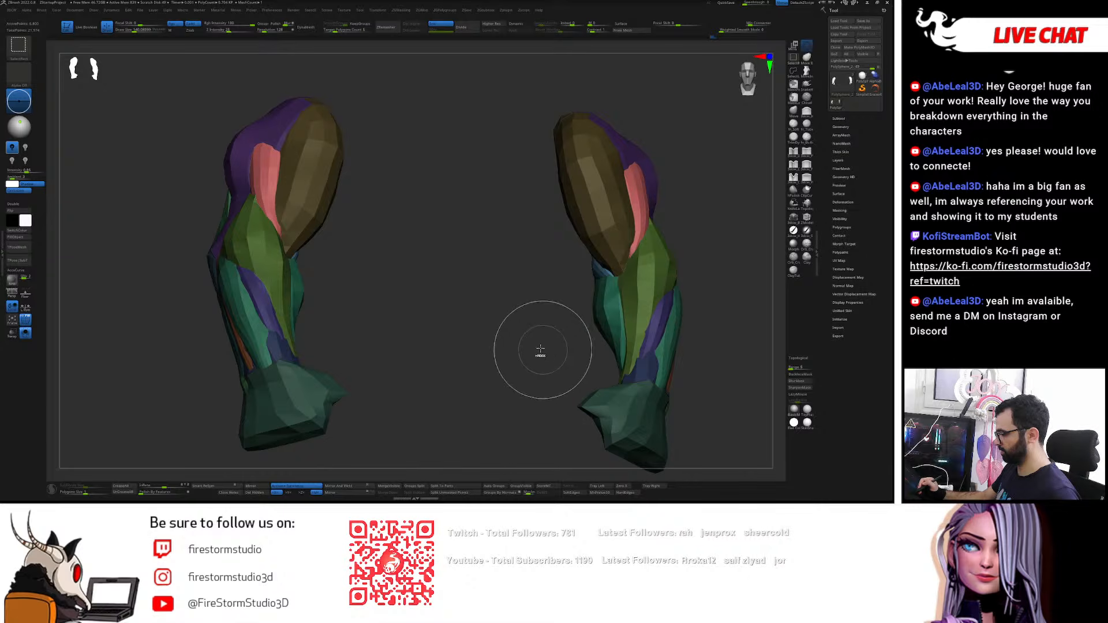
{"action": "left_click", "coordinate": [519, 351], "text": "ctrl"}
- Mask everything except the wide teal muscle on the inner forearm
{"action": "right_click_drag", "start_coordinate": [519, 352], "coordinate": [502, 298]}
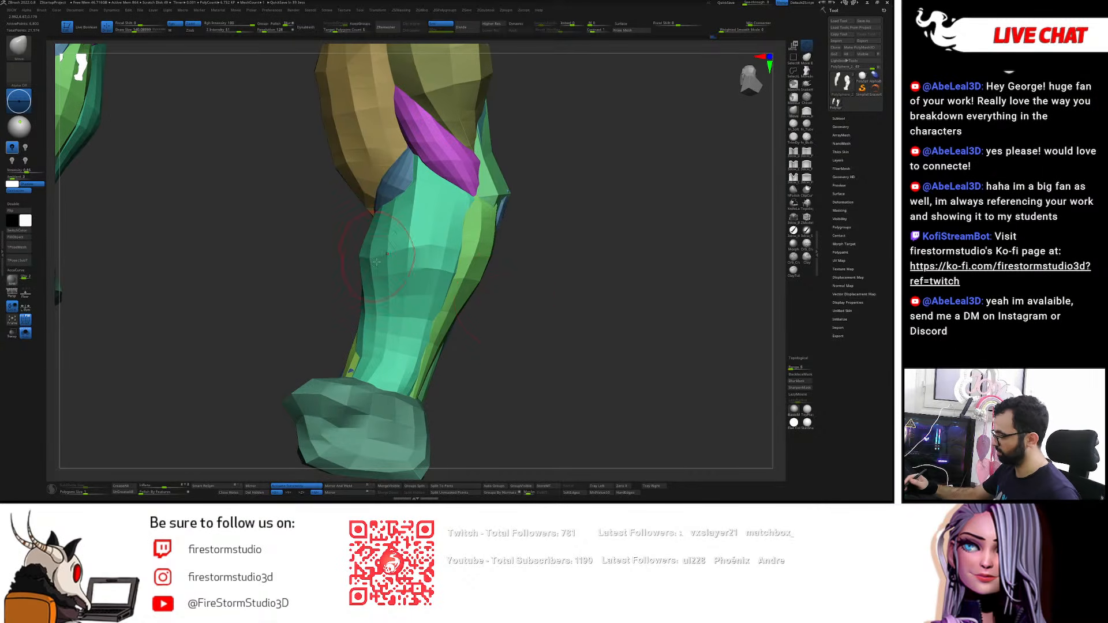
{"action": "key", "text": "w"}
{"action": "left_click", "coordinate": [406, 249], "text": "ctrl"}
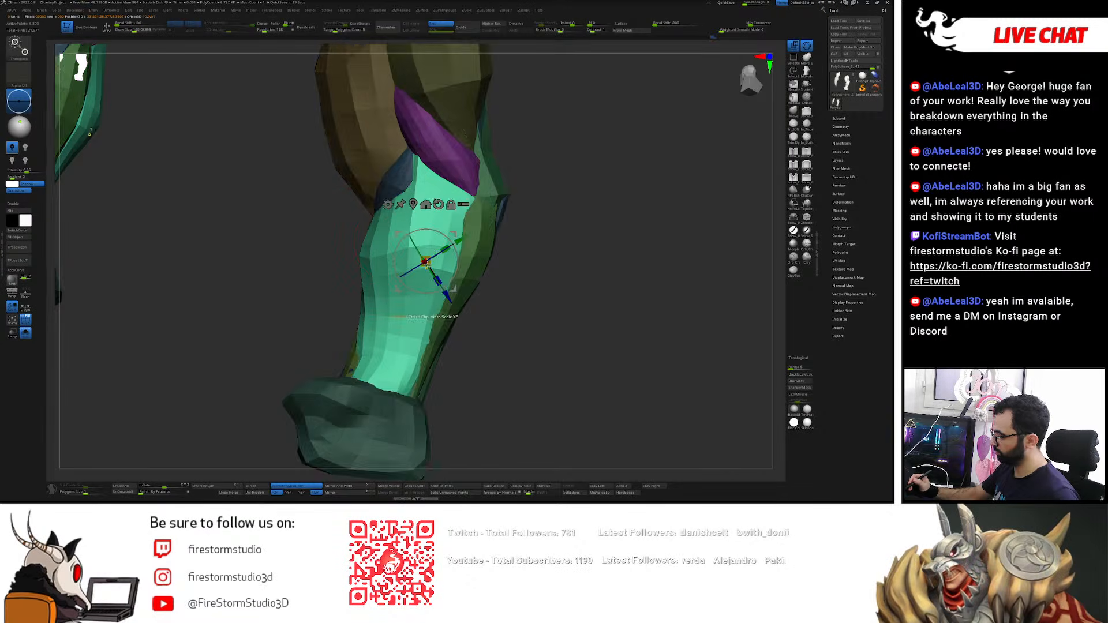
{"action": "right_click_drag", "start_coordinate": [406, 254], "coordinate": [436, 266]}
{"action": "right_click_drag", "start_coordinate": [486, 224], "coordinate": [395, 245]}
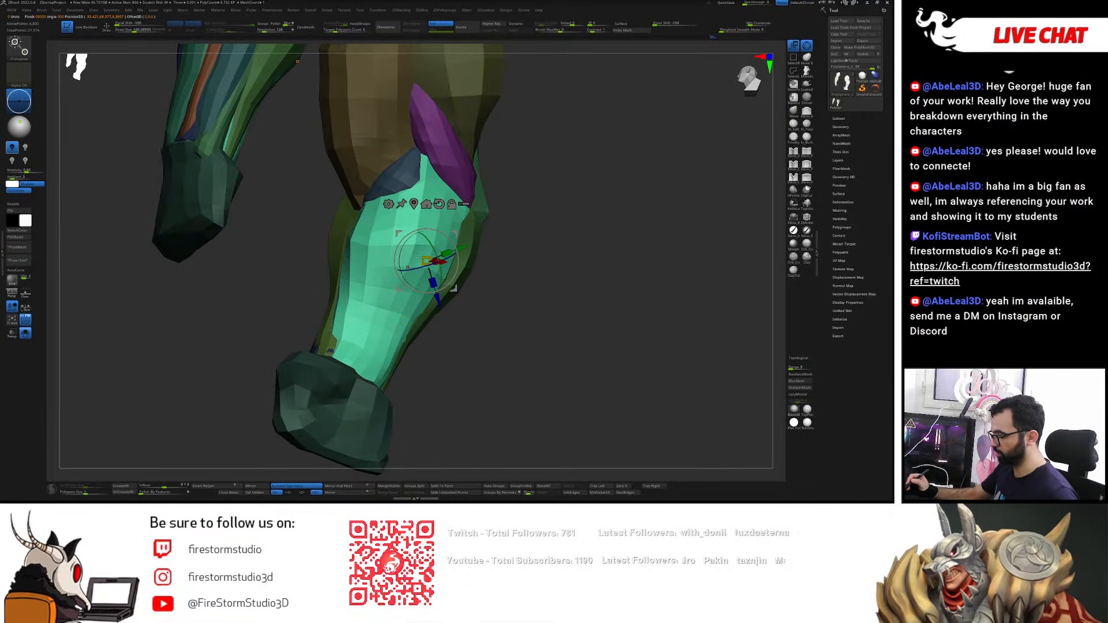
- Mask off part of the teal inner forearm muscle lengthwise and assign the strip beside the light green muscle a new polygroup
{"action": "right_click_drag", "start_coordinate": [453, 287], "coordinate": [458, 241]}
{"action": "left_click_drag", "start_coordinate": [453, 255], "coordinate": [460, 252], "text": "ctrl"}
{"action": "key", "text": "q"}
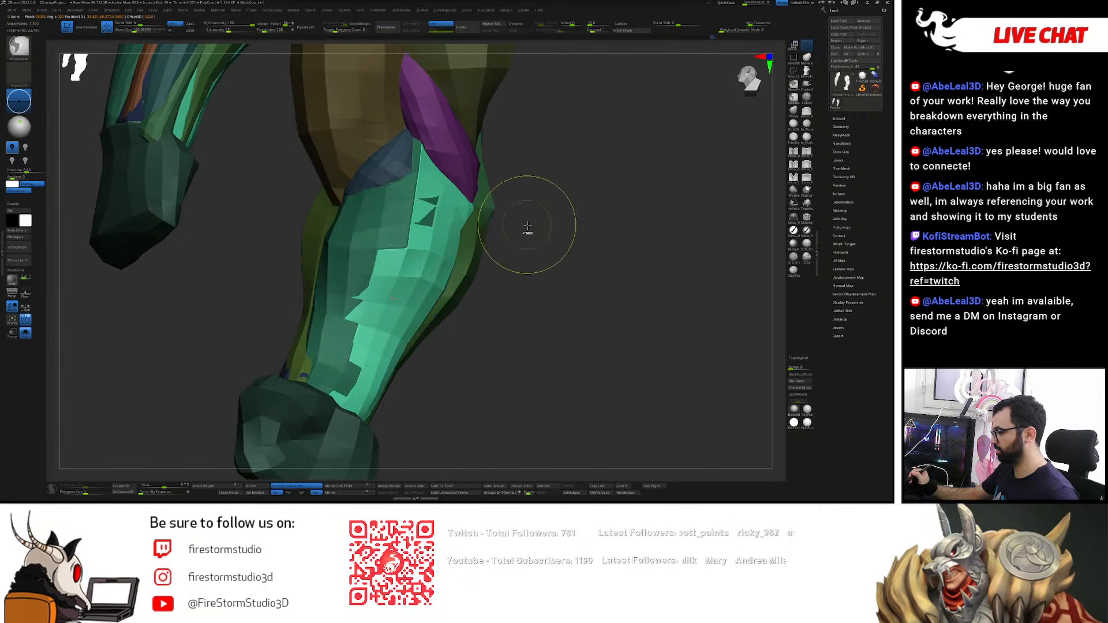
{"action": "left_click", "coordinate": [526, 224], "text": "ctrl"}
{"action": "key", "text": "ctrl+w"}
{"action": "key", "text": "w"}
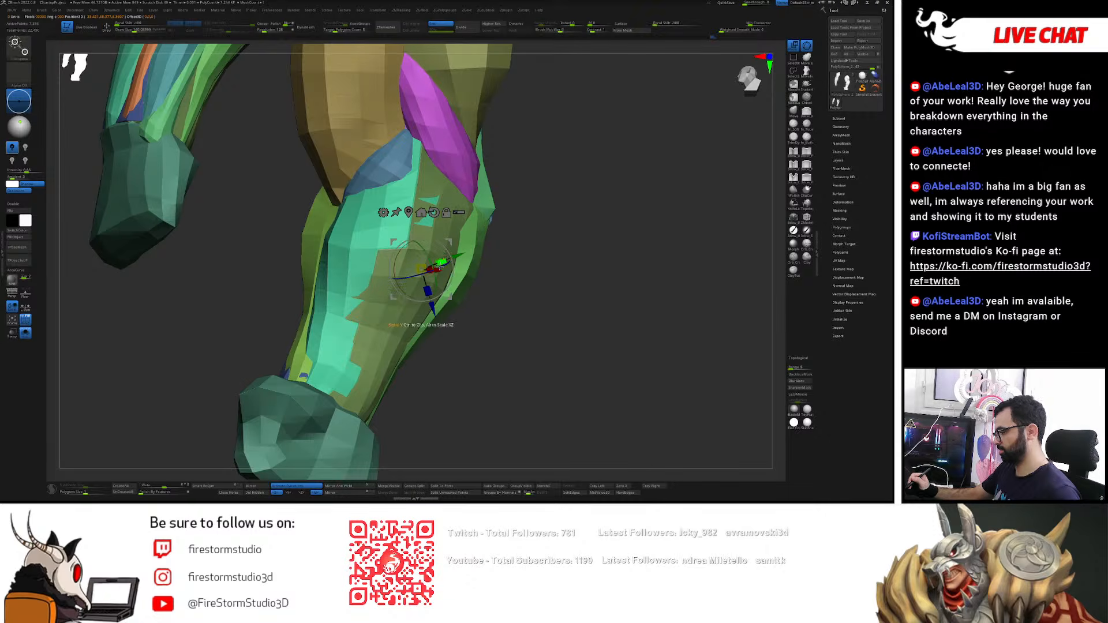
{"action": "key", "text": "q"}
- Isolate the new olive forearm polygroup, show the whole arm again and leave only that polygroup unmasked
{"action": "left_click", "coordinate": [411, 299], "text": "ctrl+shift"}
{"action": "key", "text": "ctrl+z"}
{"action": "left_click", "coordinate": [404, 303], "text": "ctrl+shift"}
{"action": "key", "text": "ctrl+z"}
{"action": "left_click", "coordinate": [375, 381], "text": "ctrl+shift"}
{"action": "key", "text": "ctrl+z"}
{"action": "left_click", "coordinate": [374, 399], "text": "ctrl+shift"}
{"action": "left_click", "coordinate": [447, 351], "text": "ctrl"}
{"action": "left_click", "coordinate": [457, 346], "text": "ctrl+shift"}
{"action": "left_click", "coordinate": [472, 329], "text": "ctrl"}
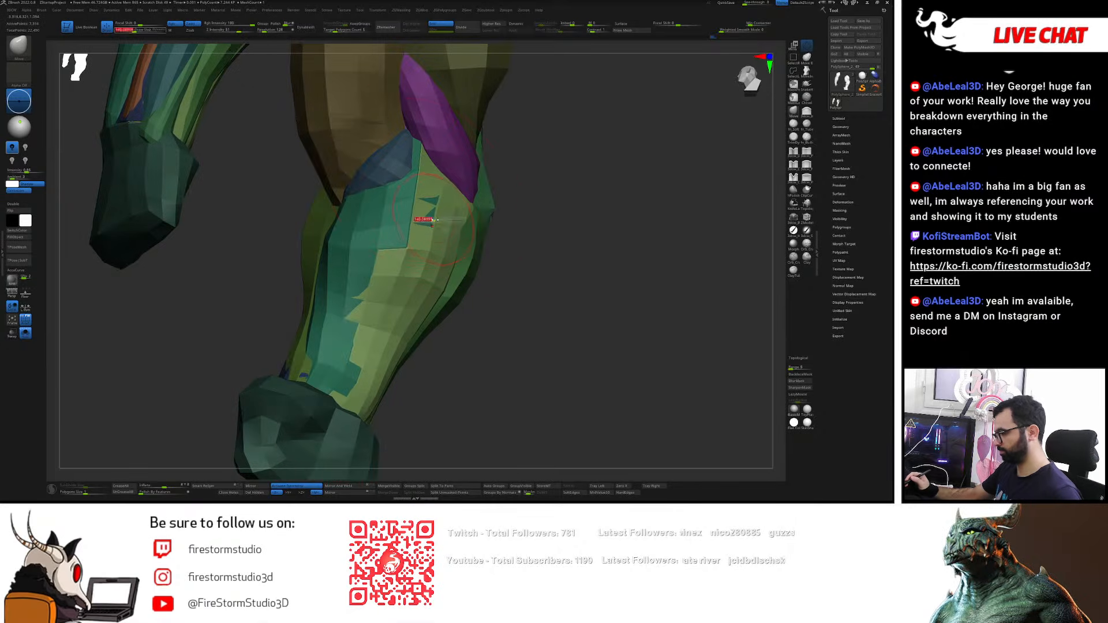
- Shape the olive muscle over the inner forearm with a resized Move brush, covering the stray teal patches near its upper end
{"action": "mouse_move", "coordinate": [399, 138]}
{"action": "right_mouse_down"}
{"action": "mouse_move", "coordinate": [388, 160]}
{"action": "mouse_move", "coordinate": [439, 143]}
{"action": "right_mouse_up"}
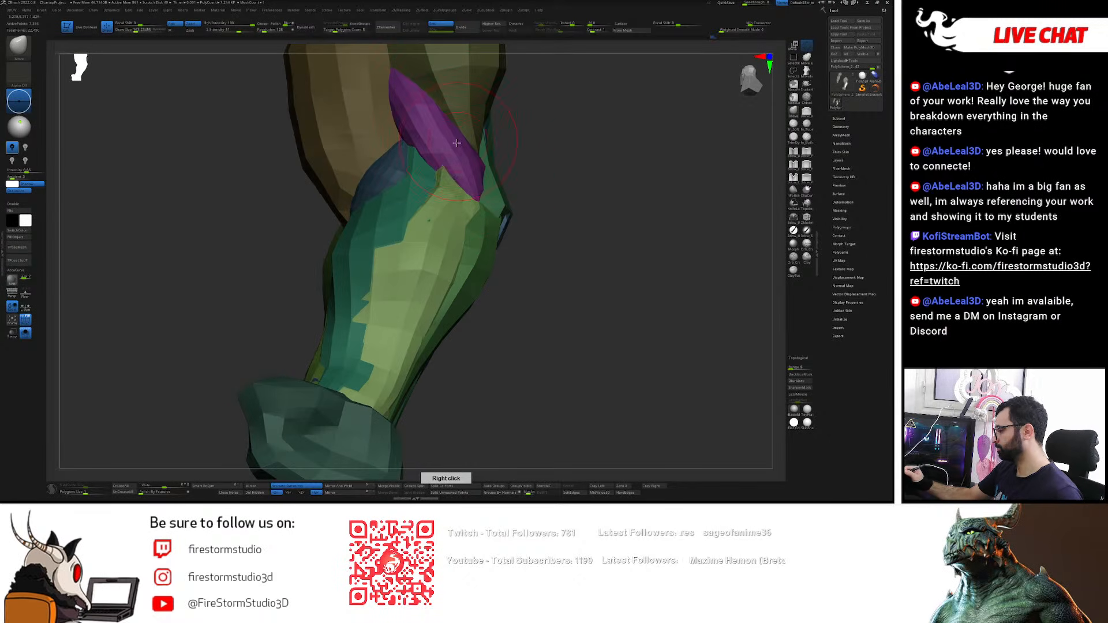
{"action": "left_click_drag", "start_coordinate": [446, 221], "coordinate": [453, 210]}
{"action": "left_click_drag", "start_coordinate": [417, 249], "coordinate": [425, 242]}
{"action": "key", "text": "s"}
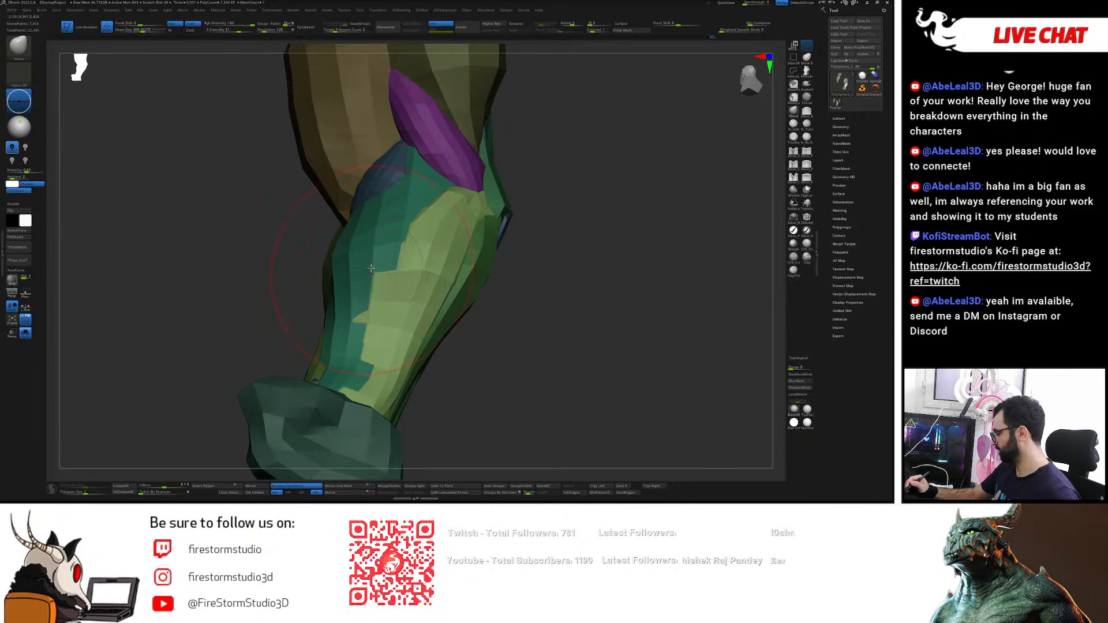
{"action": "mouse_move", "coordinate": [374, 270]}
{"action": "right_mouse_down"}
{"action": "mouse_move", "coordinate": [395, 270]}
{"action": "mouse_move", "coordinate": [426, 375]}
{"action": "mouse_move", "coordinate": [407, 366]}
{"action": "mouse_move", "coordinate": [410, 349]}
{"action": "mouse_move", "coordinate": [400, 371]}
{"action": "mouse_move", "coordinate": [352, 347]}
{"action": "mouse_move", "coordinate": [394, 358]}
{"action": "mouse_move", "coordinate": [363, 338]}
{"action": "mouse_move", "coordinate": [403, 263]}
{"action": "right_mouse_up"}
{"action": "key", "text": "s"}
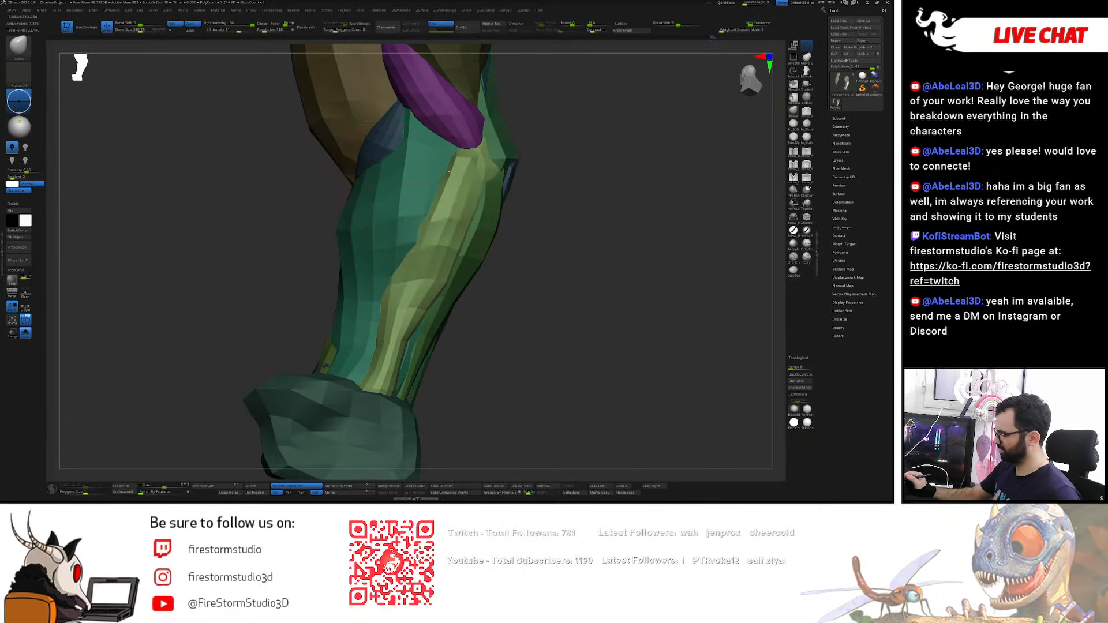
- Check the olive muscle down to the wrist from several sides and smooth its upper edge
{"action": "right_click_drag", "start_coordinate": [407, 353], "coordinate": [403, 327]}
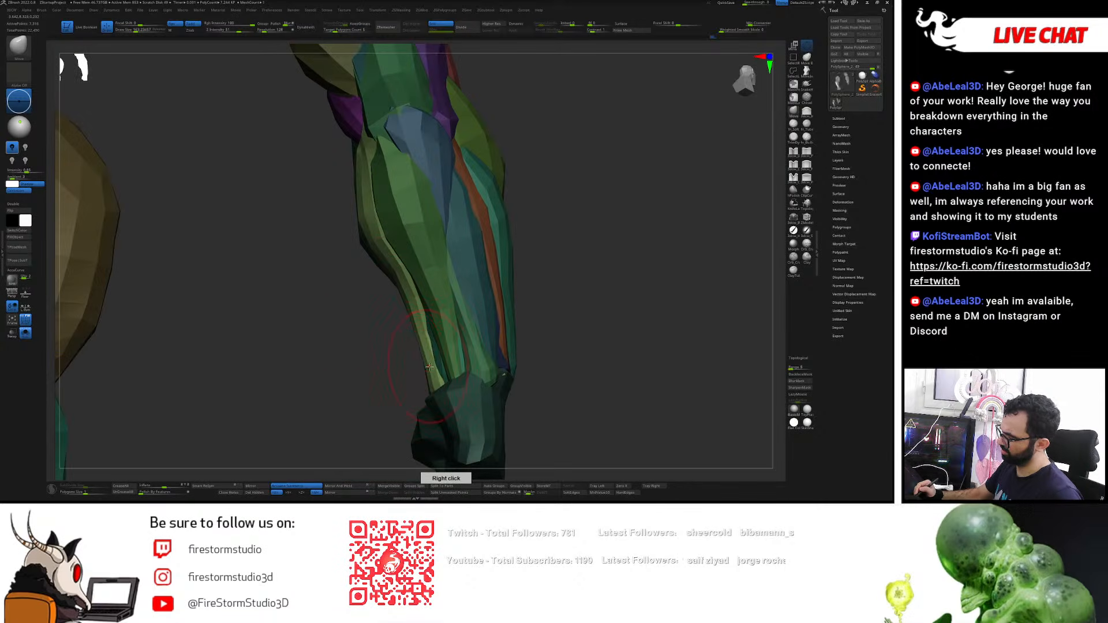
{"action": "right_click_drag", "start_coordinate": [426, 368], "coordinate": [427, 382]}
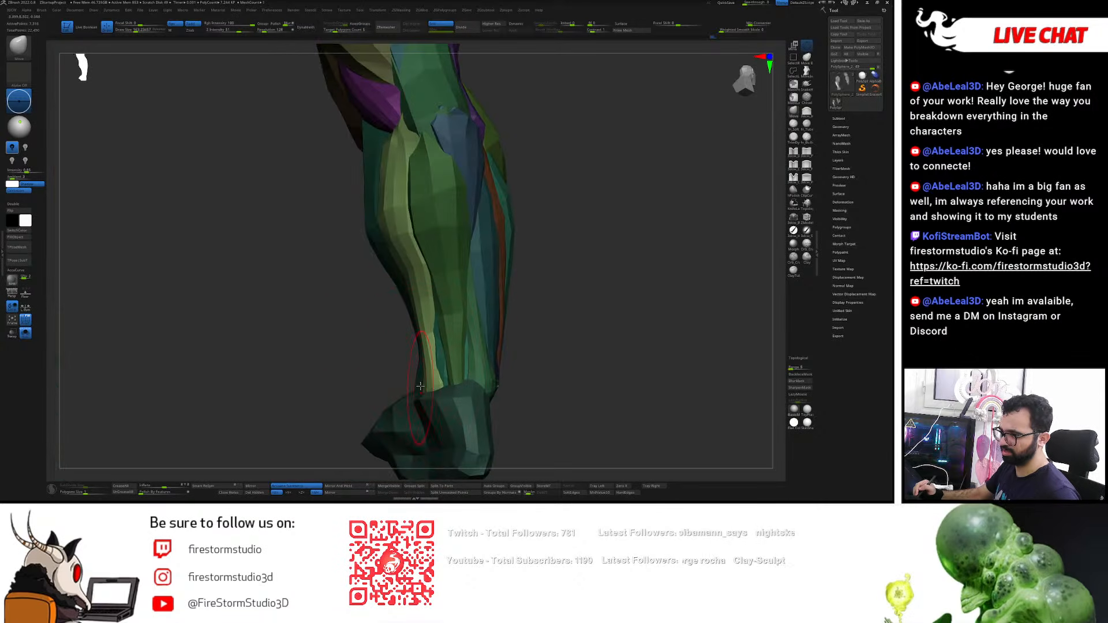
{"action": "right_click_drag", "start_coordinate": [424, 352], "coordinate": [454, 287]}
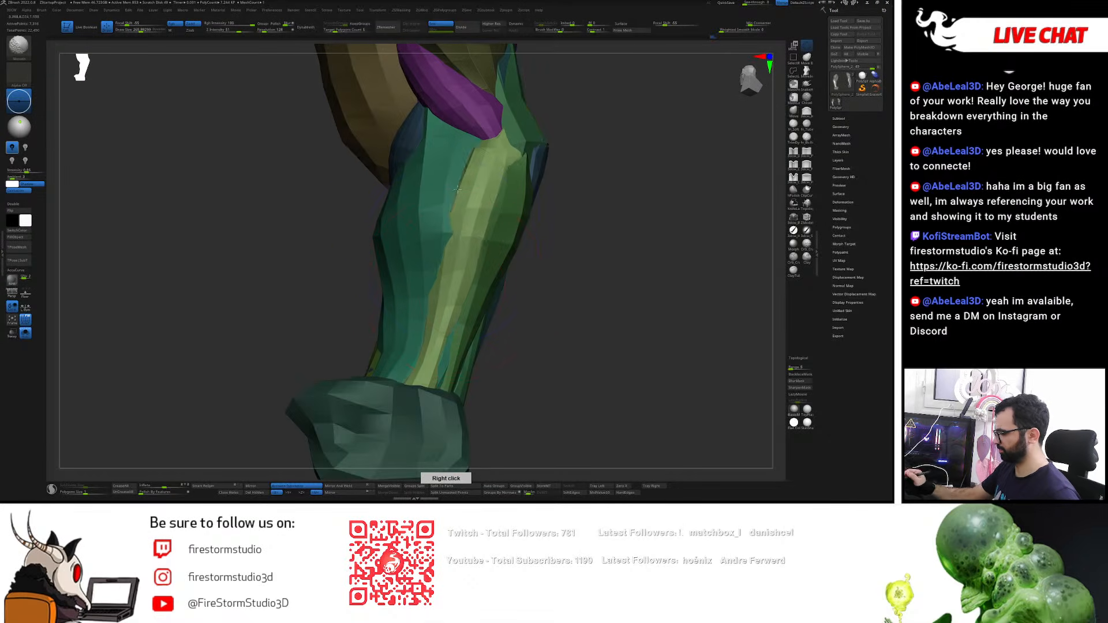
{"action": "left_click_drag", "start_coordinate": [463, 166], "coordinate": [458, 216], "text": "shift"}
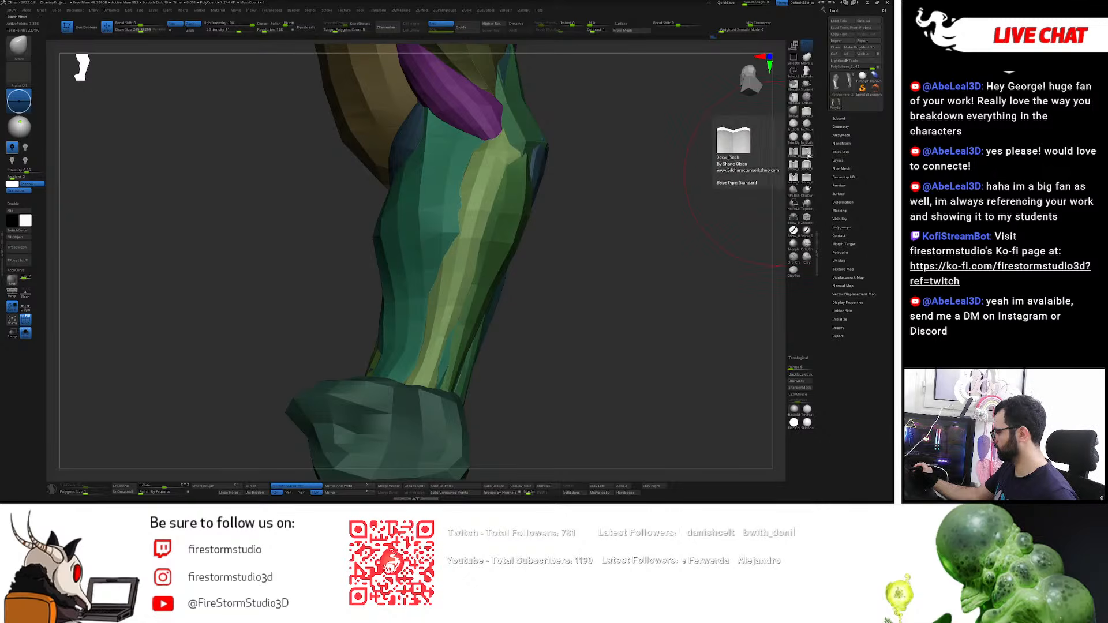
- Try the pinch brush, return to the Move brush and reshape the olive muscle's edge from the wrist up to the elbow
{"action": "left_click", "coordinate": [806, 152]}
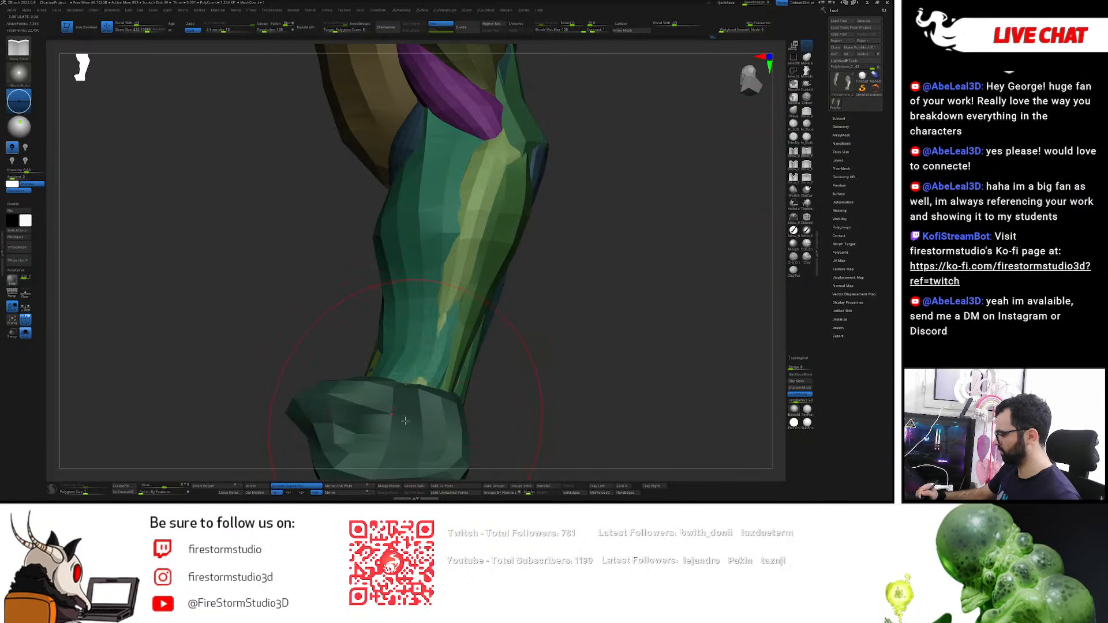
{"action": "right_click_drag", "start_coordinate": [405, 425], "coordinate": [441, 404]}
{"action": "key", "text": "b"}
{"action": "key", "text": "m"}
{"action": "key", "text": "v"}
{"action": "left_click_drag", "start_coordinate": [438, 356], "coordinate": [448, 338]}
{"action": "right_click_drag", "start_coordinate": [491, 340], "coordinate": [457, 334]}
{"action": "left_click_drag", "start_coordinate": [445, 294], "coordinate": [462, 253]}
{"action": "left_click_drag", "start_coordinate": [487, 184], "coordinate": [495, 173]}
- Smooth the olive muscle's upper end just below the elbow from two viewing angles
{"action": "right_click_drag", "start_coordinate": [502, 184], "coordinate": [540, 173]}
{"action": "left_click_drag", "start_coordinate": [514, 184], "coordinate": [522, 149], "text": "shift"}
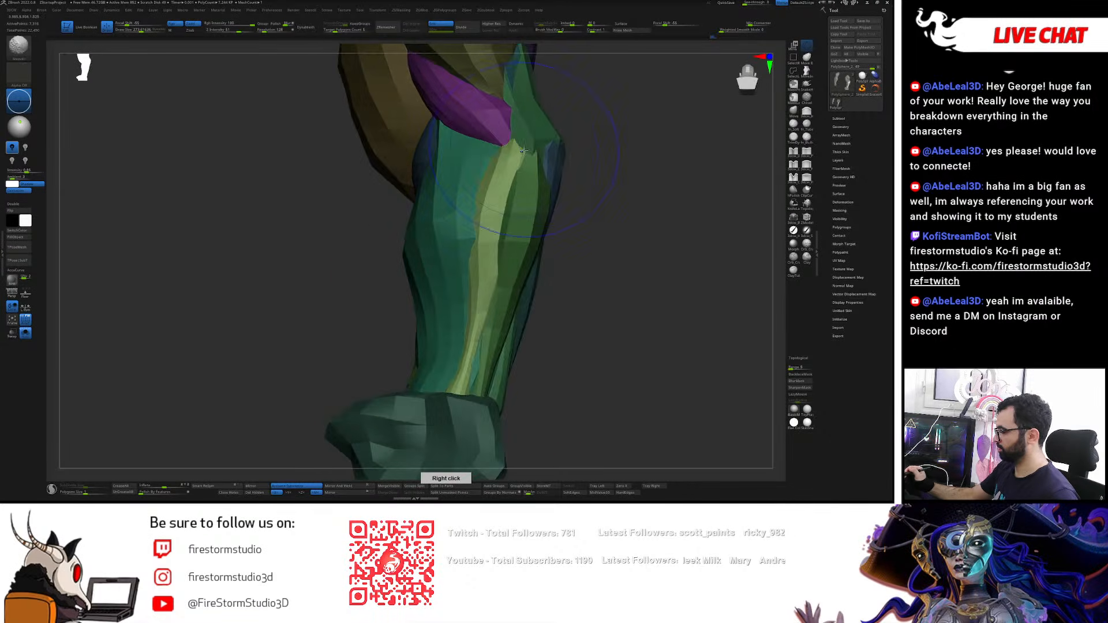
{"action": "right_click_drag", "start_coordinate": [522, 149], "coordinate": [520, 161]}
{"action": "left_click_drag", "start_coordinate": [515, 157], "coordinate": [500, 184], "text": "shift"}
{"action": "right_click_drag", "start_coordinate": [503, 197], "coordinate": [507, 200]}
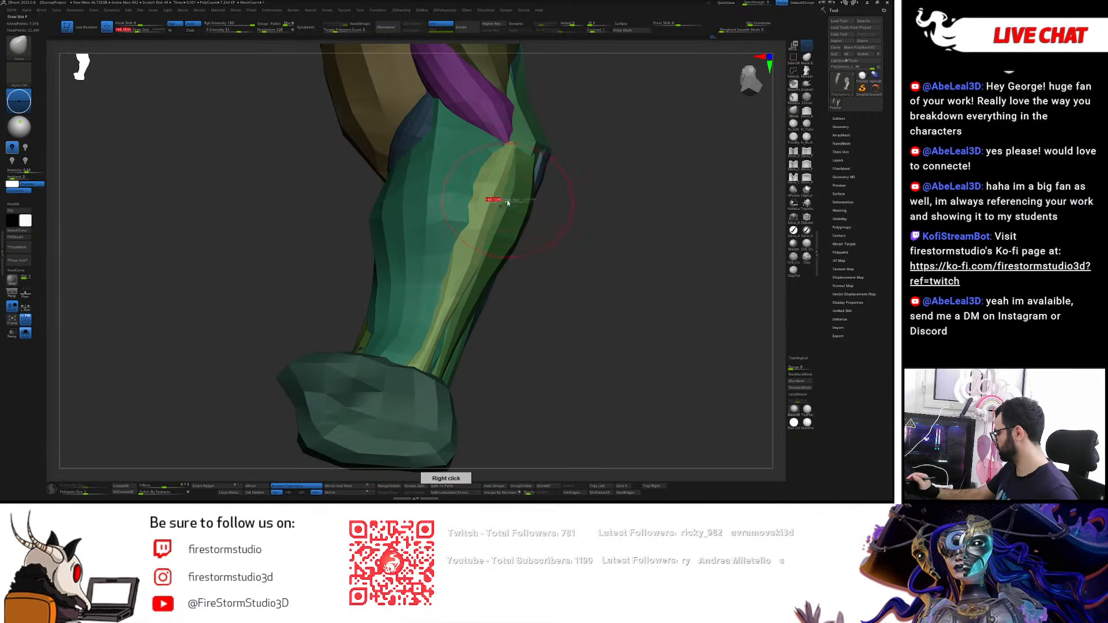
- Mask everything except the light green muscle beside the olive one
{"action": "right_click_drag", "start_coordinate": [505, 146], "coordinate": [517, 170]}
{"action": "key", "text": "w"}
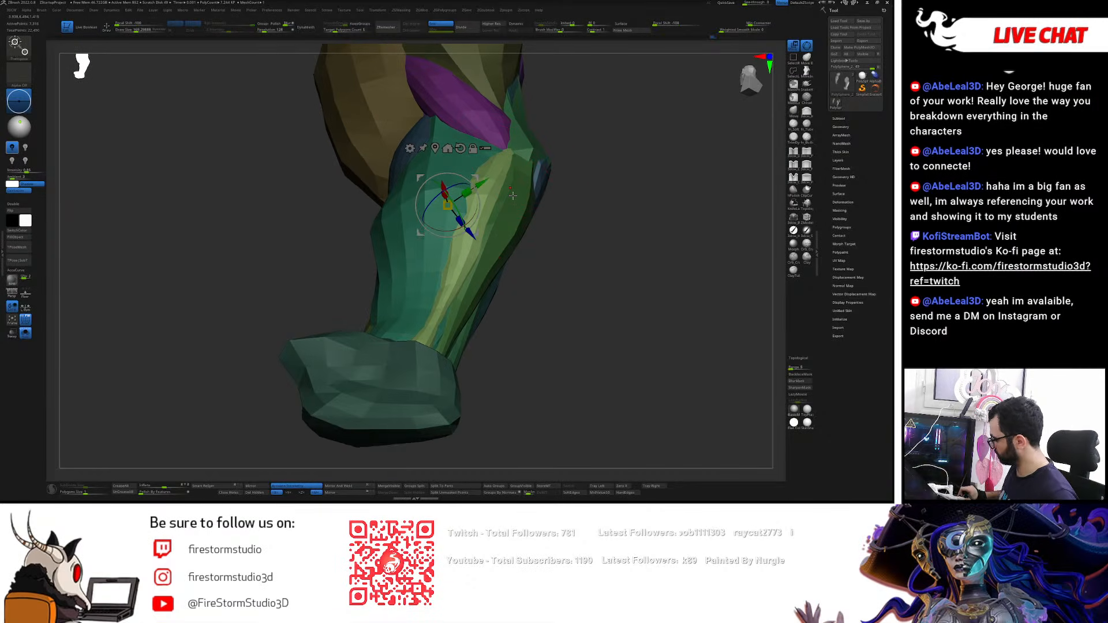
{"action": "key", "text": "q"}
{"action": "left_click", "coordinate": [567, 218], "text": "ctrl"}
{"action": "right_click_drag", "start_coordinate": [581, 188], "coordinate": [569, 177]}
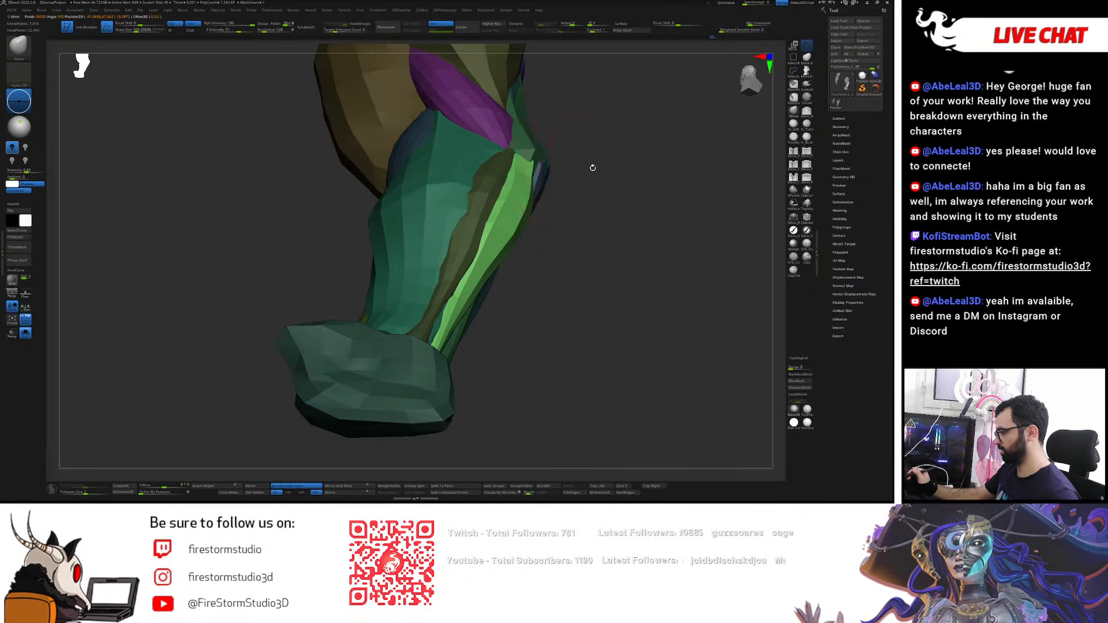
- Clear the mask and isolate the olive and light green forearm muscles
{"action": "left_click_drag", "start_coordinate": [583, 172], "coordinate": [635, 211], "text": "ctrl"}
{"action": "left_click", "coordinate": [519, 202], "text": "ctrl+shift"}
{"action": "left_click", "coordinate": [514, 202], "text": "ctrl+shift"}
{"action": "left_click", "coordinate": [495, 190], "text": "ctrl+shift"}
{"action": "key", "text": "ctrl+z"}
{"action": "left_click", "coordinate": [503, 217], "text": "ctrl+shift"}
{"action": "left_click_drag", "start_coordinate": [582, 221], "coordinate": [594, 233], "text": "ctrl+shift"}
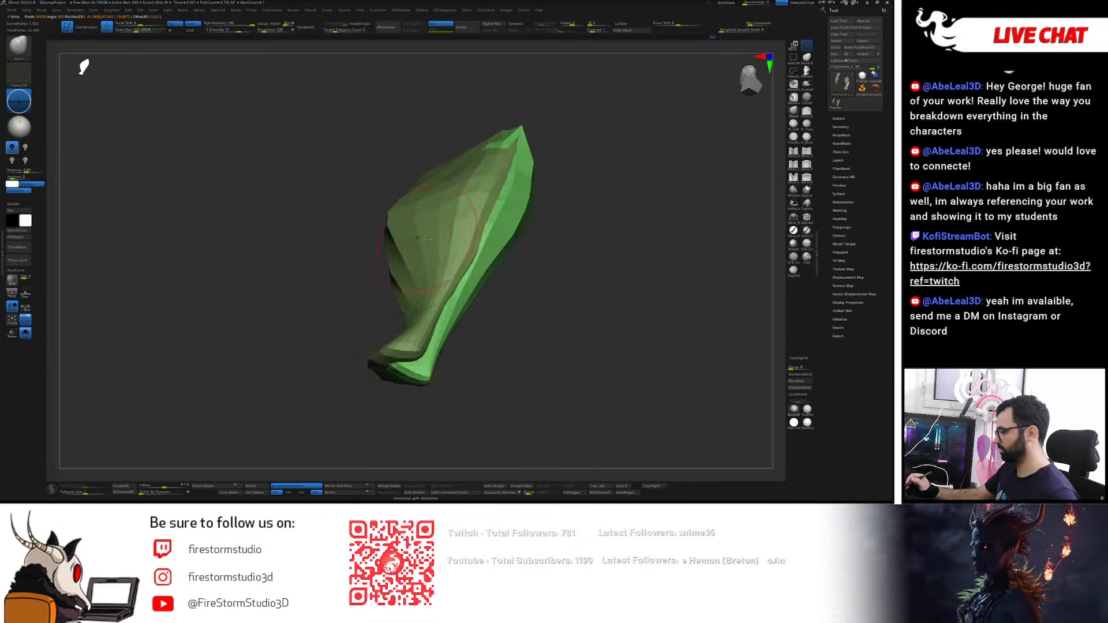
- Smooth the isolated olive muscle from its middle up to the elbow end and show the whole arm again
{"action": "right_click_drag", "start_coordinate": [585, 228], "coordinate": [525, 225]}
{"action": "mouse_move", "coordinate": [386, 260]}
{"action": "left_mouse_down", "text": "shift"}
{"action": "mouse_move", "coordinate": [427, 185]}
{"action": "mouse_move", "coordinate": [392, 226]}
{"action": "mouse_move", "coordinate": [401, 262]}
{"action": "mouse_move", "coordinate": [479, 173]}
{"action": "left_mouse_up", "text": "shift"}
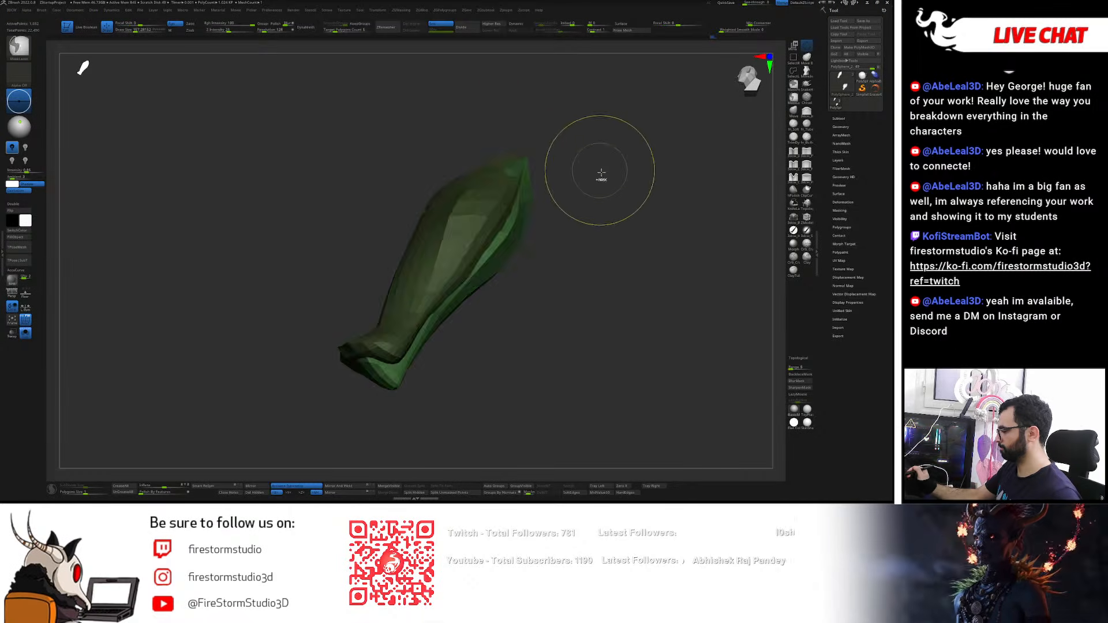
{"action": "left_click", "coordinate": [597, 171], "text": "ctrl+shift"}
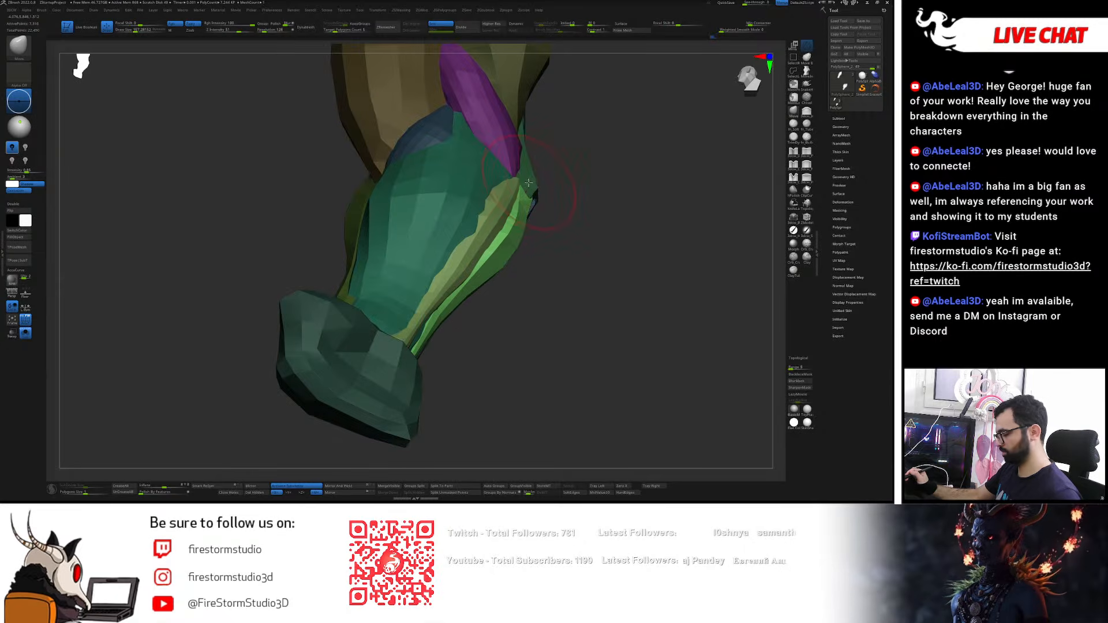
- Reshape the olive muscle's borders with the teal and light green muscles from mid-forearm down to the wrist
{"action": "right_click_drag", "start_coordinate": [520, 180], "coordinate": [543, 163]}
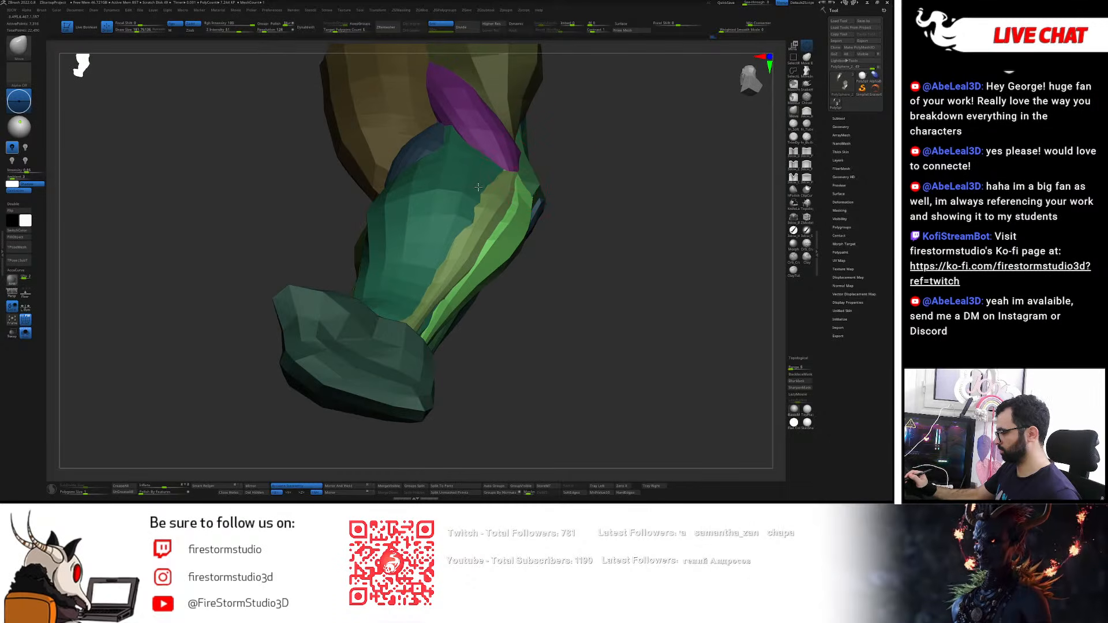
{"action": "left_click_drag", "start_coordinate": [486, 220], "coordinate": [485, 220]}
{"action": "right_click_drag", "start_coordinate": [461, 265], "coordinate": [427, 330]}
{"action": "left_click_drag", "start_coordinate": [426, 330], "coordinate": [423, 336]}
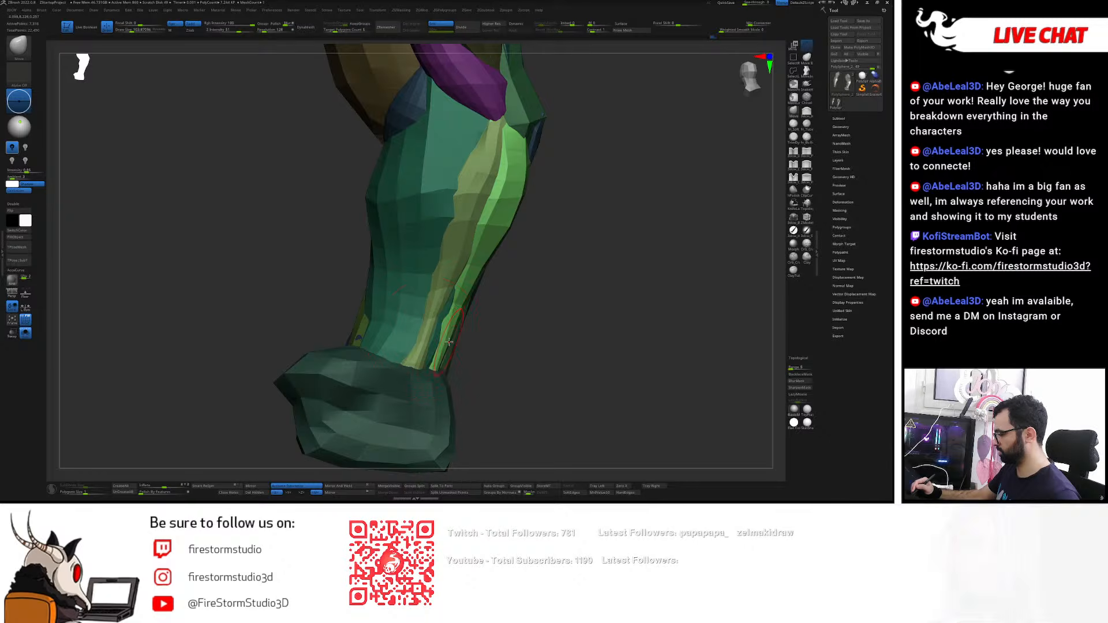
{"action": "right_click_drag", "start_coordinate": [473, 292], "coordinate": [482, 293]}
- Check the teal inner forearm muscle from several sides and mask everything except the yellow-green muscle beside it
{"action": "mouse_move", "coordinate": [557, 280]}
{"action": "right_mouse_down"}
{"action": "mouse_move", "coordinate": [483, 224]}
{"action": "mouse_move", "coordinate": [539, 186]}
{"action": "mouse_move", "coordinate": [511, 153]}
{"action": "mouse_move", "coordinate": [646, 155]}
{"action": "mouse_move", "coordinate": [566, 146]}
{"action": "mouse_move", "coordinate": [520, 190]}
{"action": "mouse_move", "coordinate": [532, 206]}
{"action": "mouse_move", "coordinate": [501, 186]}
{"action": "right_mouse_up"}
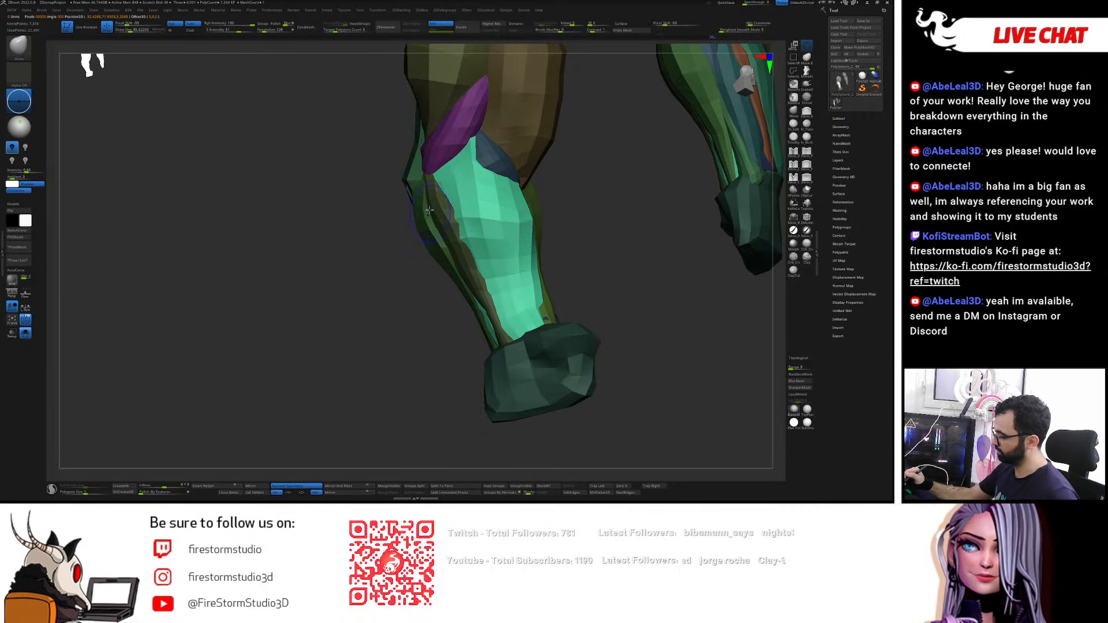
{"action": "right_click_drag", "start_coordinate": [467, 152], "coordinate": [484, 146]}
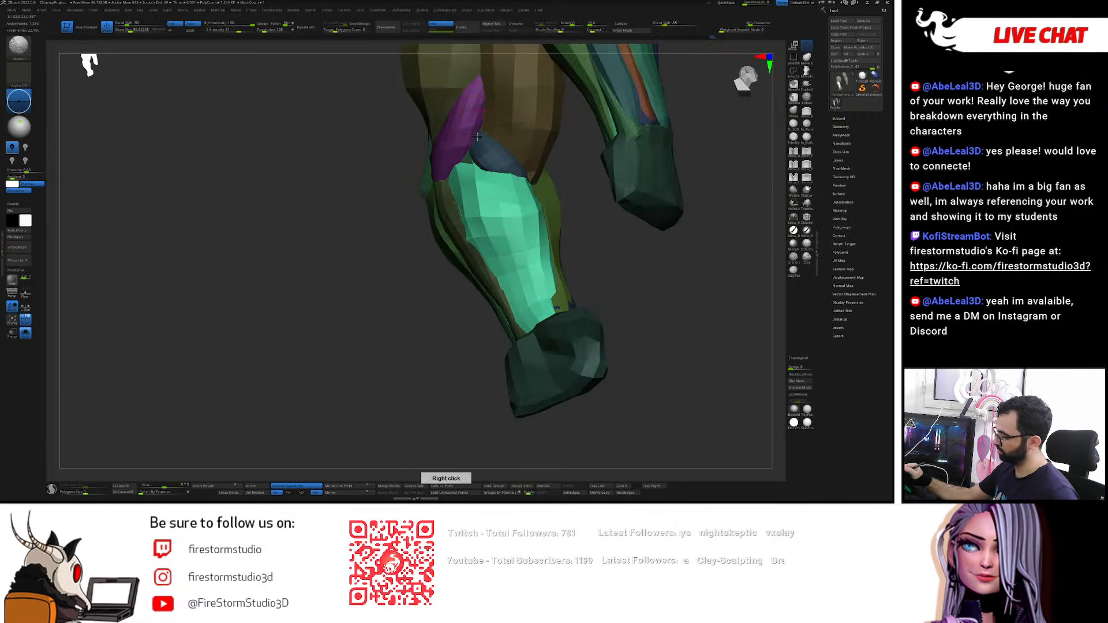
{"action": "right_click_drag", "start_coordinate": [522, 193], "coordinate": [532, 172]}
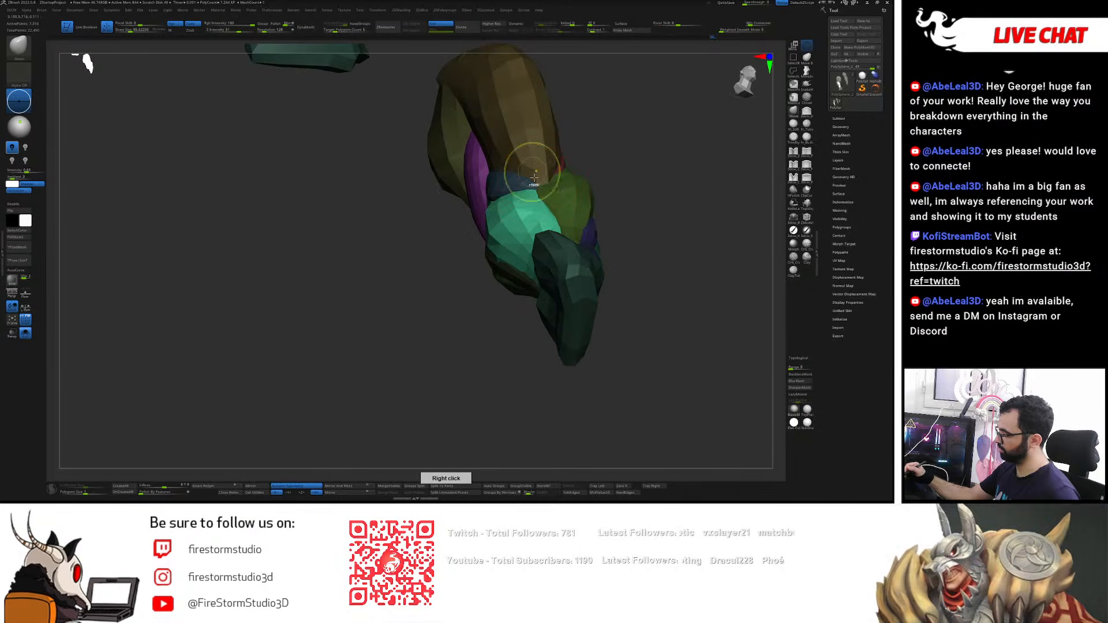
{"action": "right_click_drag", "start_coordinate": [557, 223], "coordinate": [584, 202]}
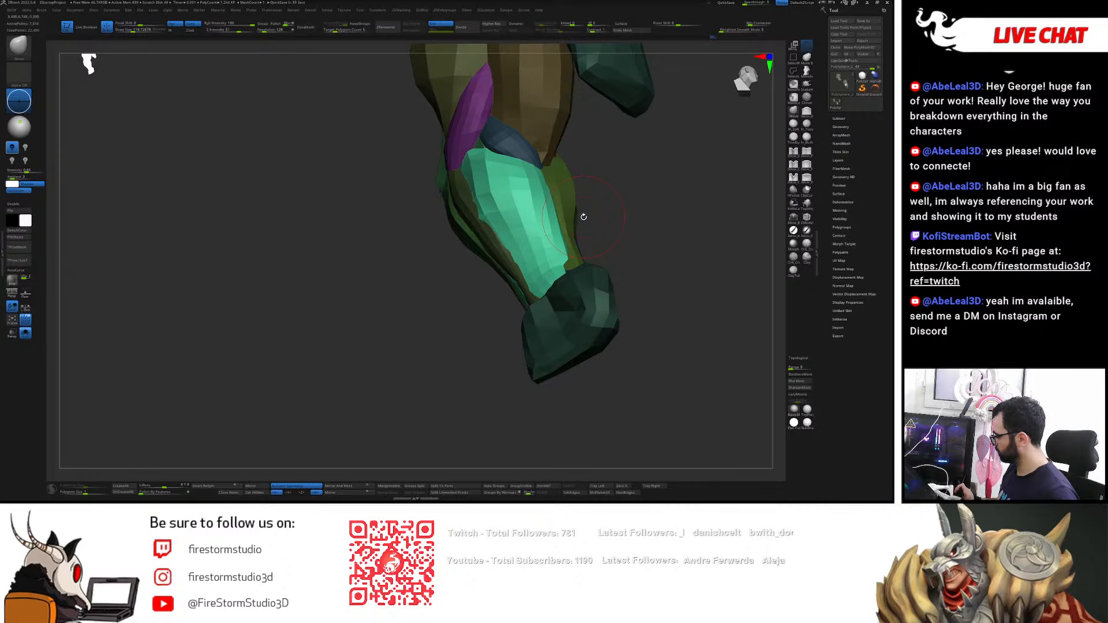
{"action": "mouse_move", "coordinate": [583, 217]}
{"action": "right_mouse_down"}
{"action": "mouse_move", "coordinate": [672, 226]}
{"action": "mouse_move", "coordinate": [614, 218]}
{"action": "mouse_move", "coordinate": [532, 282]}
{"action": "right_mouse_up"}
{"action": "key", "text": "w"}
{"action": "left_click", "coordinate": [589, 201], "text": "ctrl"}
{"action": "key", "text": "q"}
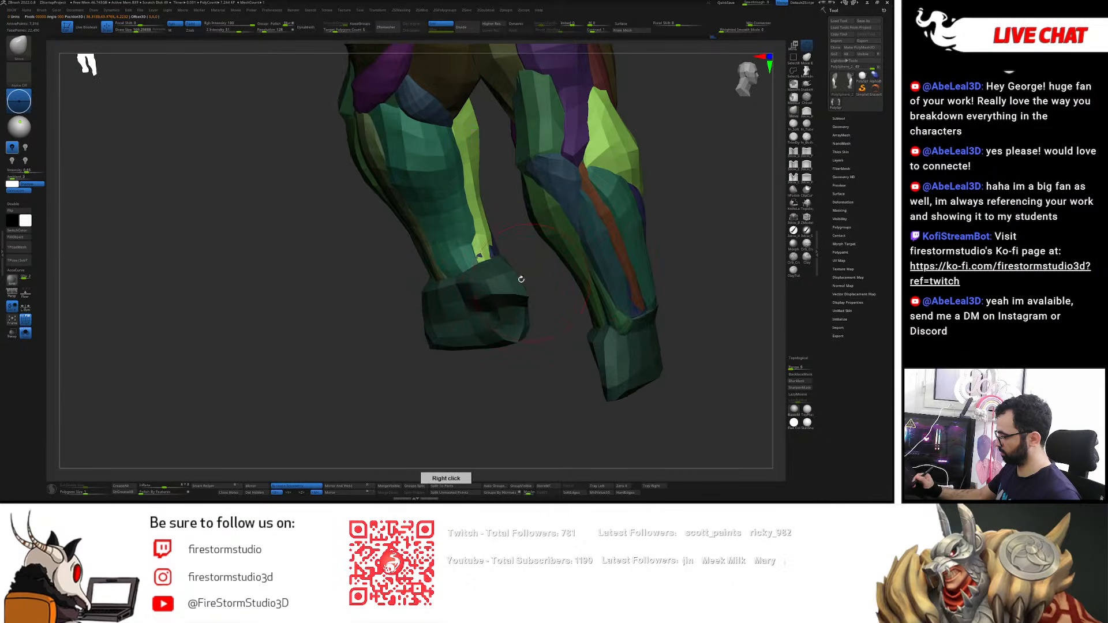
- Check the forearm from the outer and front sides, then mask everything except the teal inner forearm muscle
{"action": "right_click_drag", "start_coordinate": [490, 249], "coordinate": [630, 198]}
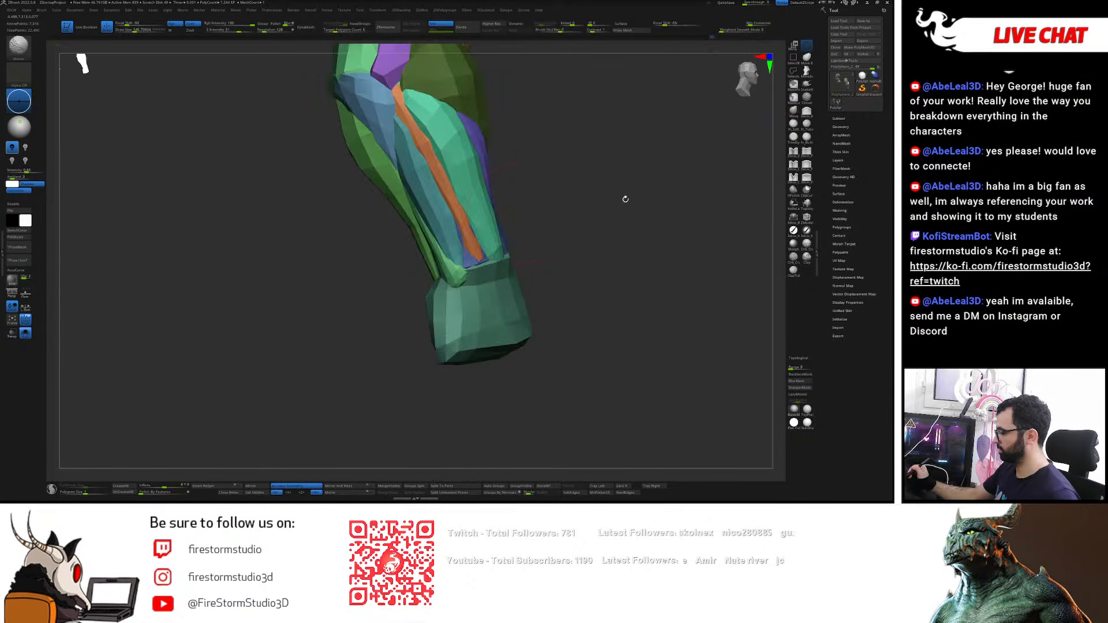
{"action": "right_click_drag", "start_coordinate": [521, 218], "coordinate": [463, 240]}
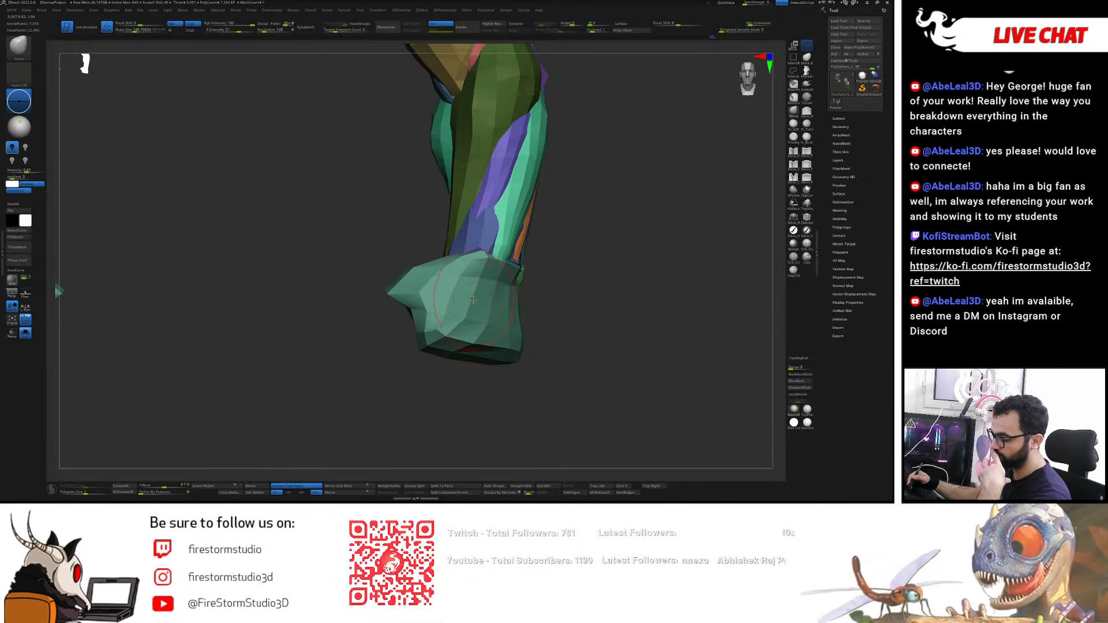
{"action": "right_click_drag", "start_coordinate": [573, 195], "coordinate": [455, 191]}
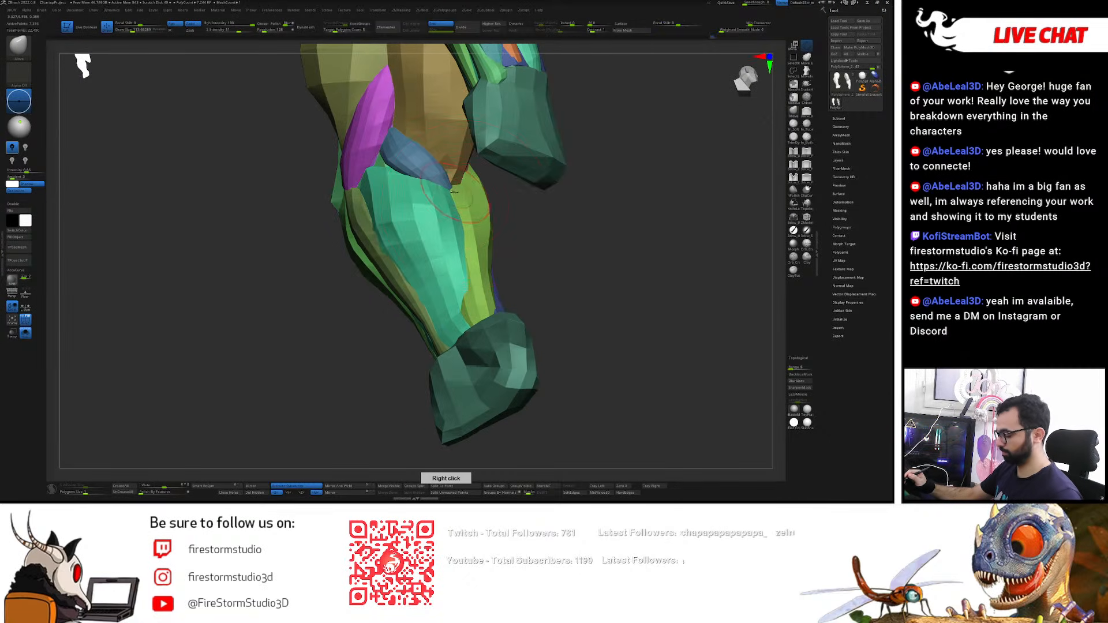
{"action": "key", "text": "w"}
{"action": "left_click", "coordinate": [450, 226], "text": "ctrl"}
{"action": "key", "text": "q"}
- Isolate the teal inner forearm muscle to inspect its shape and bring the rest of the arm back
{"action": "key", "text": "s"}
{"action": "left_click", "coordinate": [437, 234], "text": "ctrl+shift"}
{"action": "mouse_move", "coordinate": [437, 233]}
{"action": "right_mouse_down"}
{"action": "mouse_move", "coordinate": [521, 175]}
{"action": "mouse_move", "coordinate": [507, 181]}
{"action": "mouse_move", "coordinate": [520, 187]}
{"action": "right_mouse_up"}
{"action": "key", "text": "alt+s"}
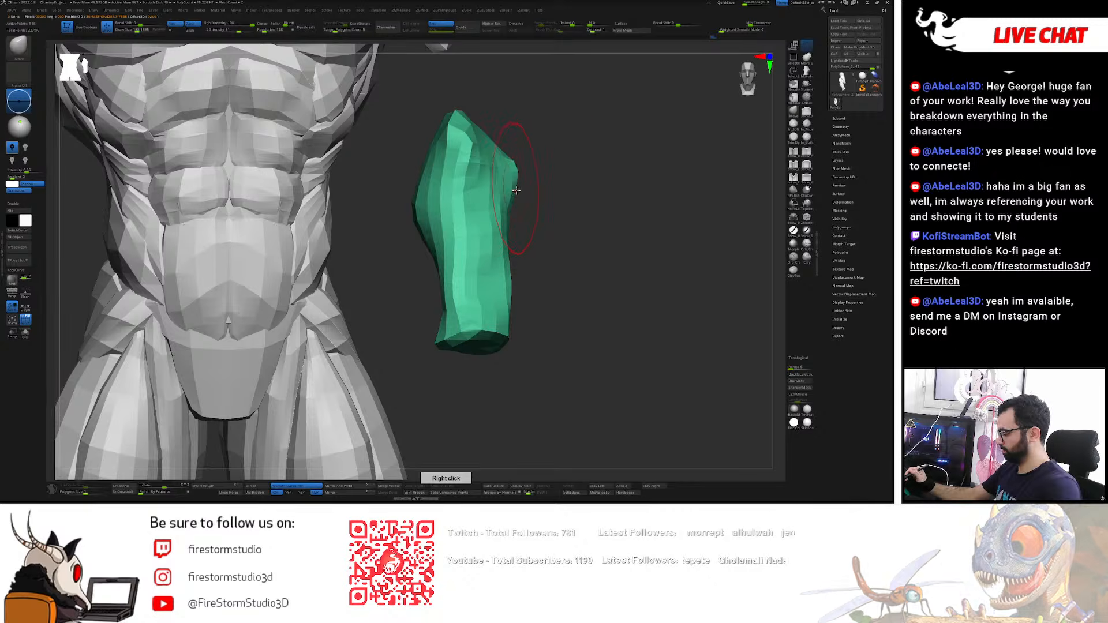
{"action": "key", "text": "alt+s"}
{"action": "left_click", "coordinate": [574, 180], "text": "ctrl+shift"}
{"action": "left_click_drag", "start_coordinate": [567, 183], "coordinate": [610, 157]}
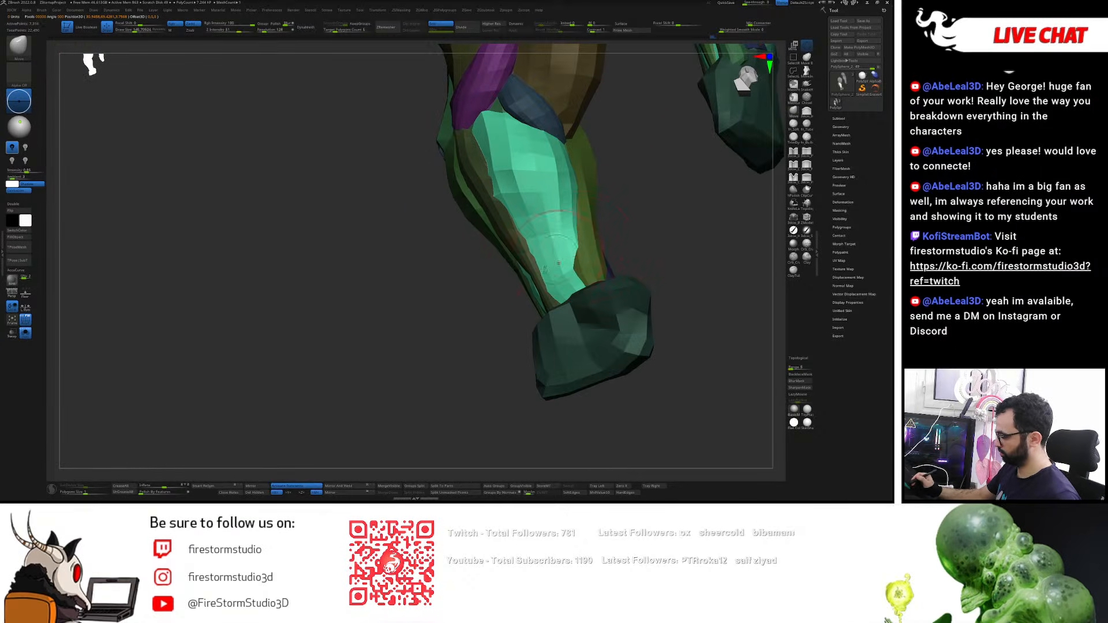
- Narrow the lower end of the teal muscle where it meets the wrist
{"action": "right_click_drag", "start_coordinate": [553, 261], "coordinate": [539, 282]}
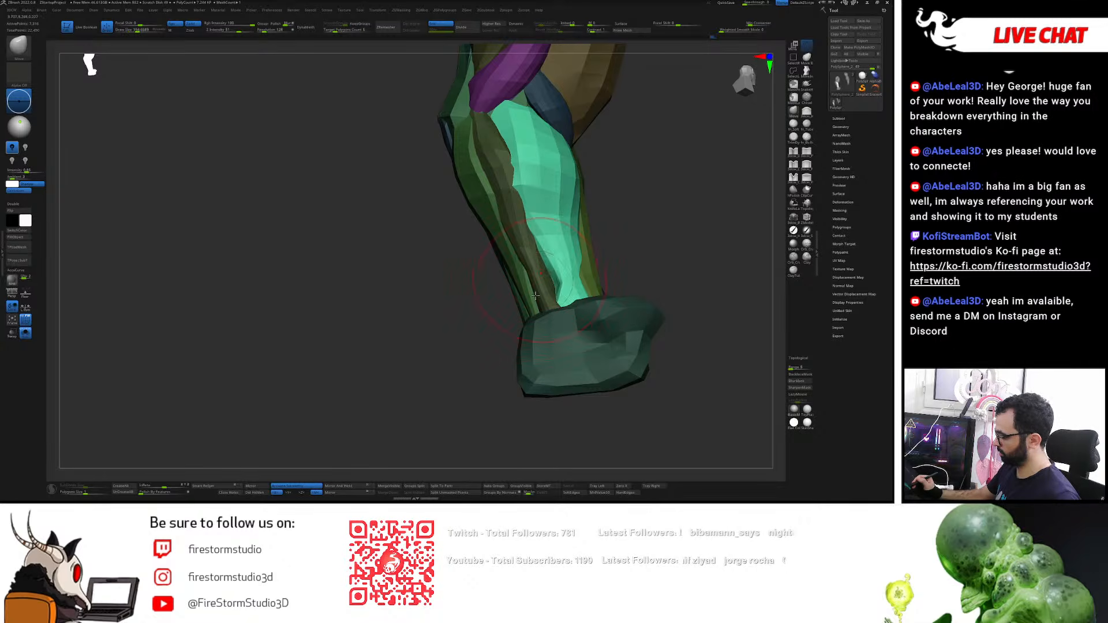
{"action": "mouse_move", "coordinate": [562, 278]}
{"action": "right_mouse_down"}
{"action": "mouse_move", "coordinate": [587, 287]}
{"action": "mouse_move", "coordinate": [574, 310]}
{"action": "mouse_move", "coordinate": [580, 289]}
{"action": "right_mouse_up"}
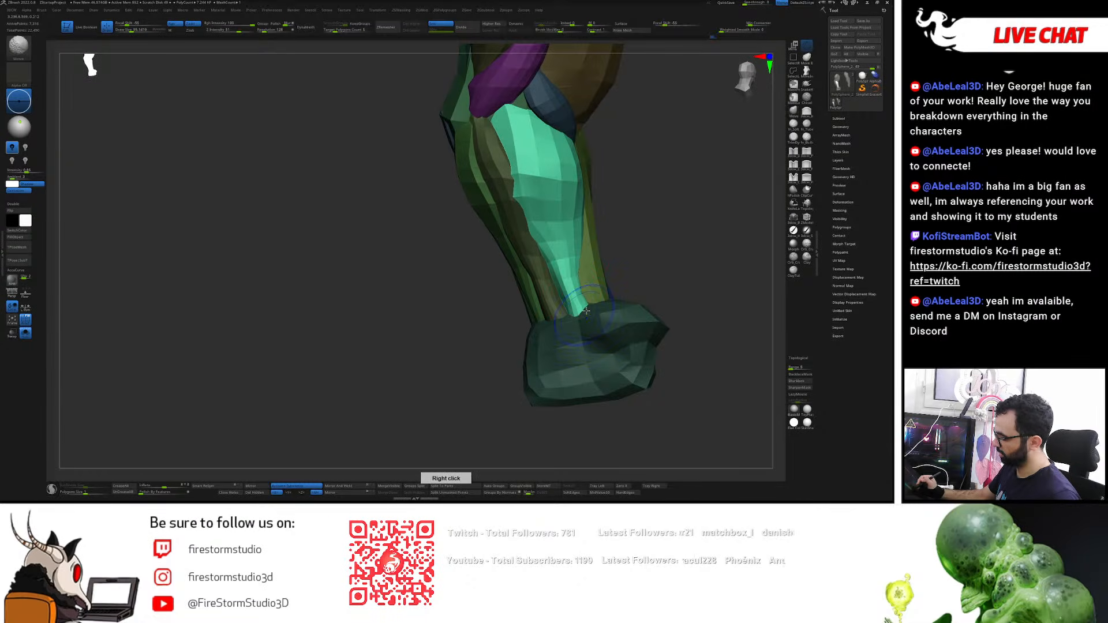
{"action": "mouse_move", "coordinate": [577, 232]}
{"action": "right_mouse_down"}
{"action": "mouse_move", "coordinate": [593, 204]}
{"action": "mouse_move", "coordinate": [538, 144]}
{"action": "mouse_move", "coordinate": [498, 131]}
{"action": "mouse_move", "coordinate": [471, 136]}
{"action": "mouse_move", "coordinate": [468, 148]}
{"action": "mouse_move", "coordinate": [494, 119]}
{"action": "mouse_move", "coordinate": [628, 123]}
{"action": "mouse_move", "coordinate": [622, 131]}
{"action": "mouse_move", "coordinate": [737, 151]}
{"action": "mouse_move", "coordinate": [606, 156]}
{"action": "mouse_move", "coordinate": [549, 173]}
{"action": "mouse_move", "coordinate": [675, 181]}
{"action": "mouse_move", "coordinate": [543, 160]}
{"action": "mouse_move", "coordinate": [589, 173]}
{"action": "mouse_move", "coordinate": [578, 239]}
{"action": "right_mouse_up"}
{"action": "key", "text": "f"}
{"action": "key", "text": "f"}
- Mask everything except the teal muscle again and refine its borders from the elbow to the wrist
{"action": "key", "text": "w"}
{"action": "left_click", "coordinate": [585, 171], "text": "ctrl"}
{"action": "key", "text": "q"}
{"action": "key", "text": "w"}
{"action": "left_click", "coordinate": [578, 239], "text": "ctrl"}
{"action": "key", "text": "q"}
{"action": "left_click_drag", "start_coordinate": [571, 234], "coordinate": [536, 202]}
{"action": "mouse_move", "coordinate": [577, 182]}
{"action": "right_mouse_down"}
{"action": "mouse_move", "coordinate": [545, 175]}
{"action": "mouse_move", "coordinate": [563, 201]}
{"action": "right_mouse_up"}
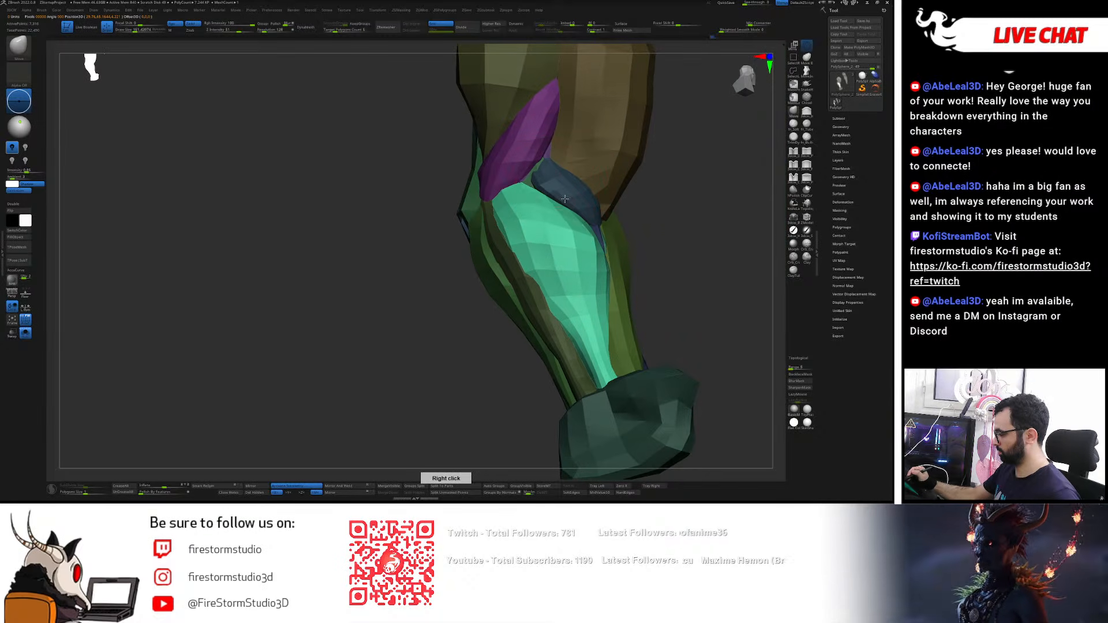
- Mask everything except the small blue muscle at the inner elbow, undo the last change and clear the mask
{"action": "key", "text": "w"}
{"action": "left_click", "coordinate": [551, 171], "text": "ctrl"}
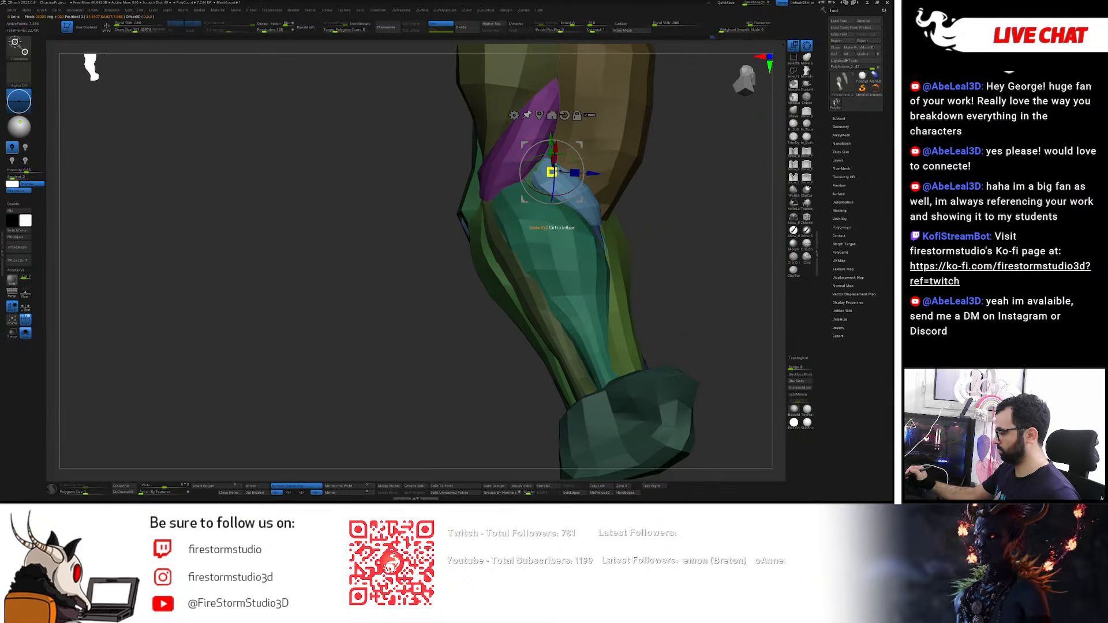
{"action": "key", "text": "q"}
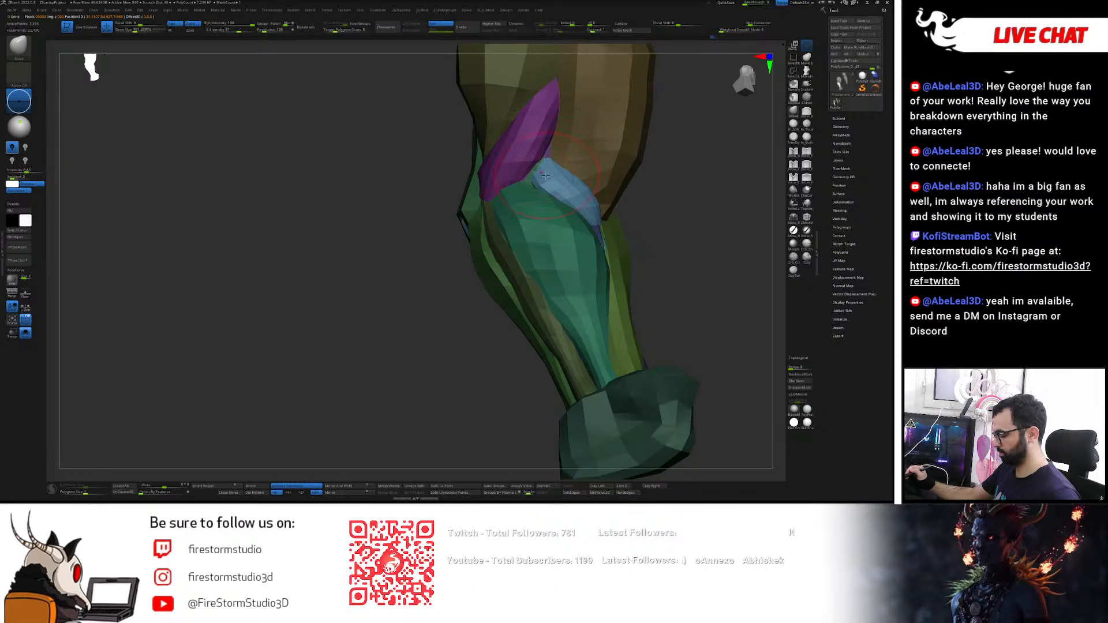
{"action": "right_click_drag", "start_coordinate": [546, 146], "coordinate": [503, 196]}
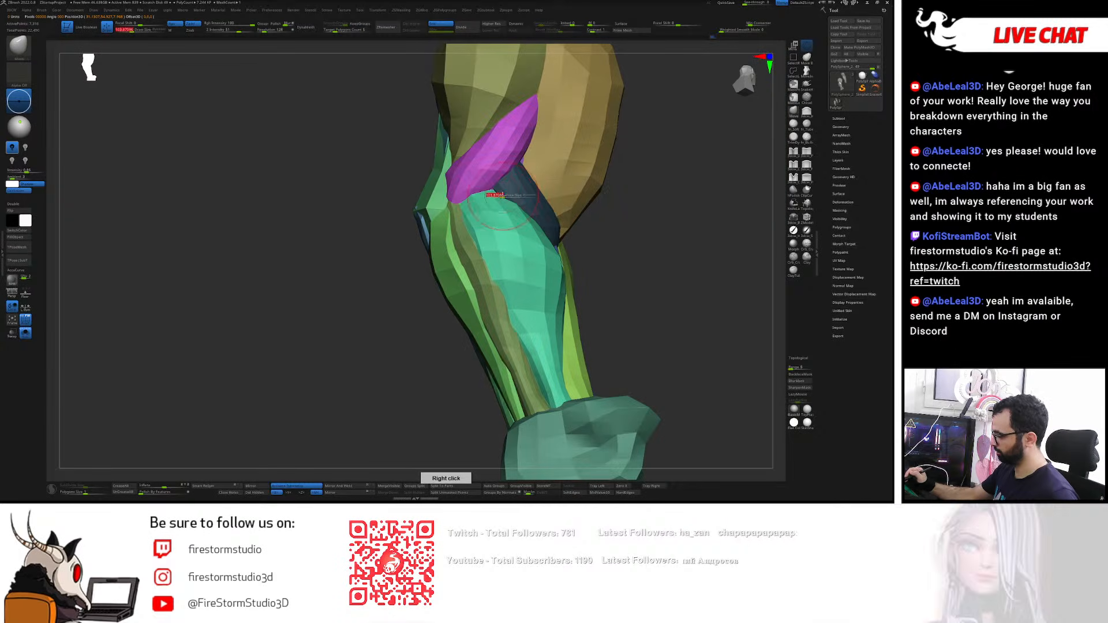
{"action": "key", "text": "ctrl+z"}
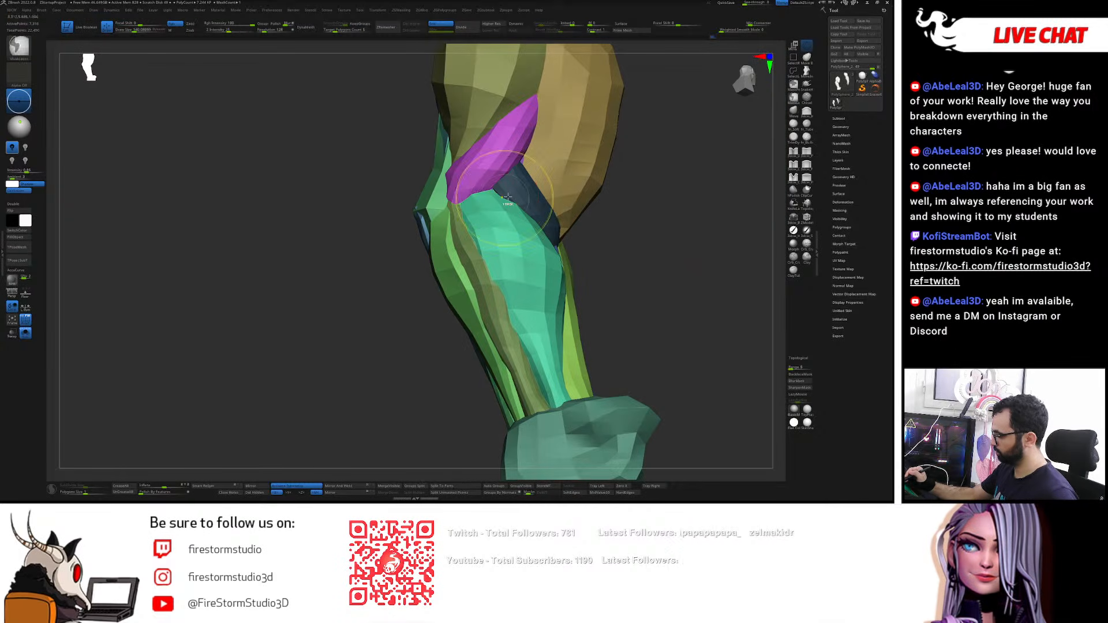
{"action": "left_click_drag", "start_coordinate": [626, 262], "coordinate": [633, 270], "text": "ctrl"}
- Undo the last stroke near the small blue muscle and resize the Move brush
{"action": "key", "text": "s"}
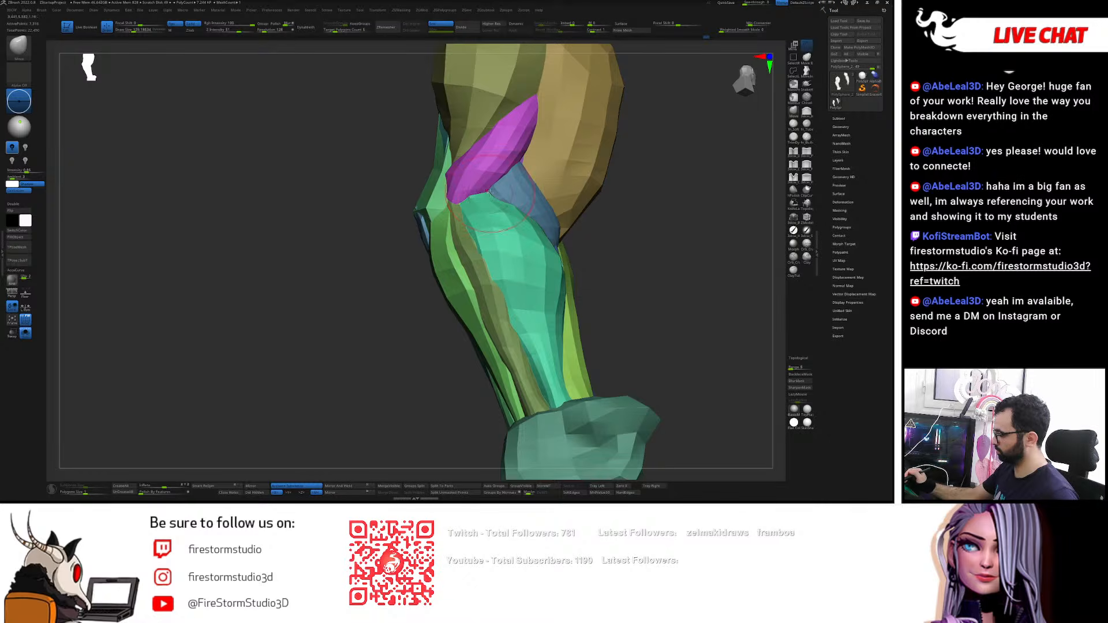
{"action": "key", "text": "ctrl+z"}
{"action": "key", "text": "s"}
{"action": "left_click_drag", "start_coordinate": [455, 266], "coordinate": [478, 266]}
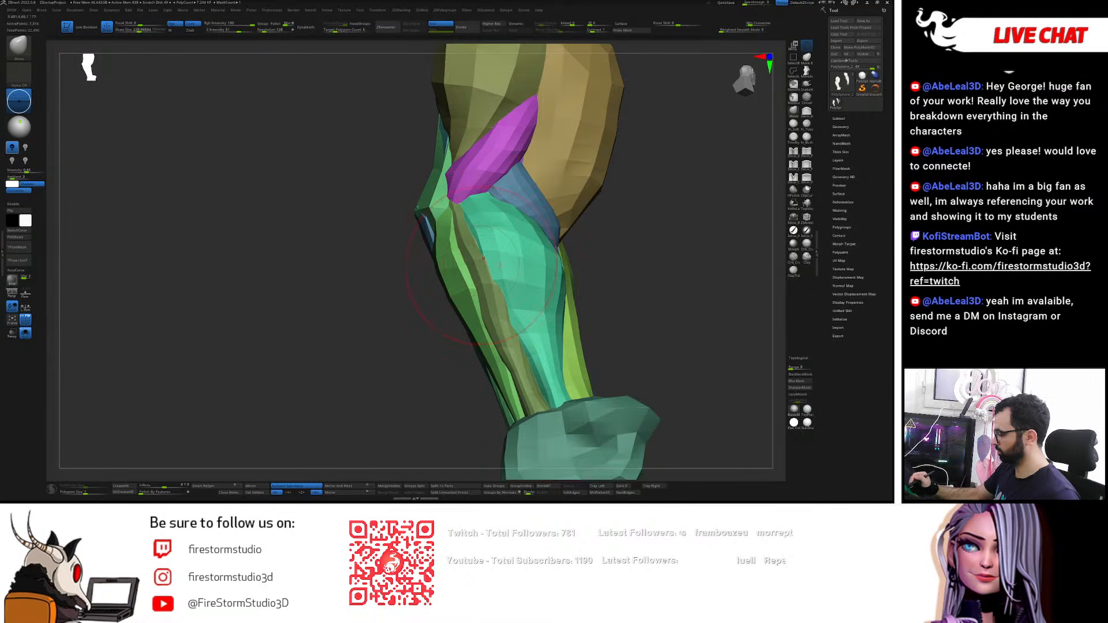
- Refine the blue and green muscles along the back of the forearm down to the wrist, adjusting the brush size
{"action": "right_click_drag", "start_coordinate": [541, 378], "coordinate": [630, 163]}
{"action": "key", "text": "shift+s"}
{"action": "mouse_move", "coordinate": [469, 211]}
{"action": "right_mouse_down", "text": "ctrl"}
{"action": "mouse_move", "coordinate": [469, 276]}
{"action": "mouse_move", "coordinate": [498, 231]}
{"action": "right_mouse_up", "text": "ctrl"}
{"action": "mouse_move", "coordinate": [497, 231]}
{"action": "right_mouse_down", "text": "alt"}
{"action": "mouse_move", "coordinate": [501, 272]}
{"action": "mouse_move", "coordinate": [495, 254]}
{"action": "right_mouse_up", "text": "alt"}
{"action": "key", "text": "s"}
{"action": "left_click_drag", "start_coordinate": [489, 256], "coordinate": [485, 256]}
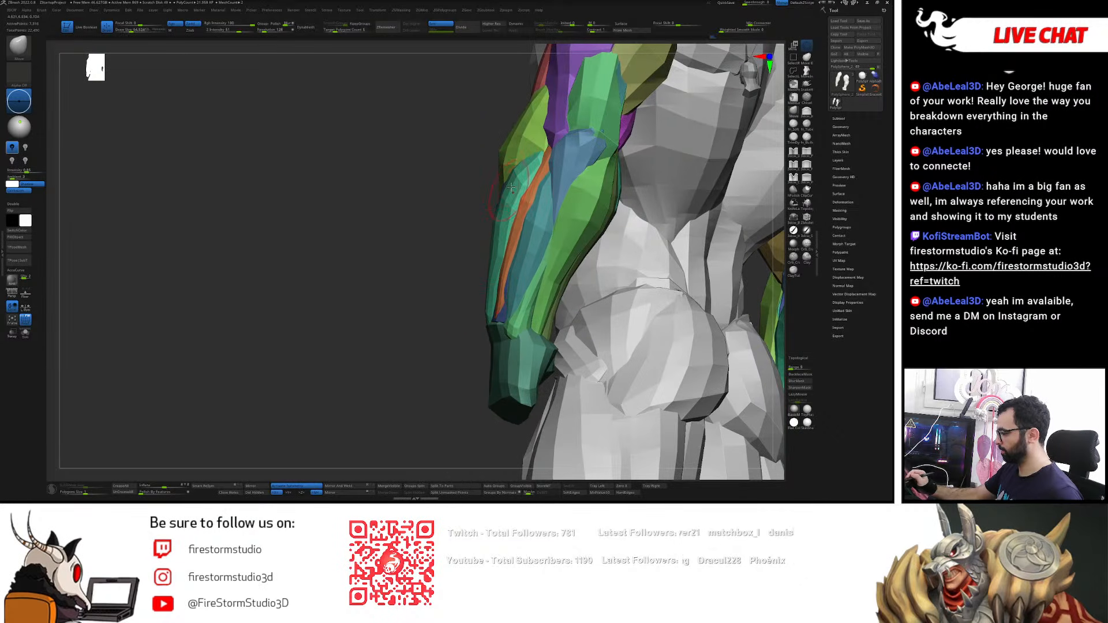
{"action": "right_click_drag", "start_coordinate": [530, 170], "coordinate": [556, 171]}
{"action": "key", "text": "s"}
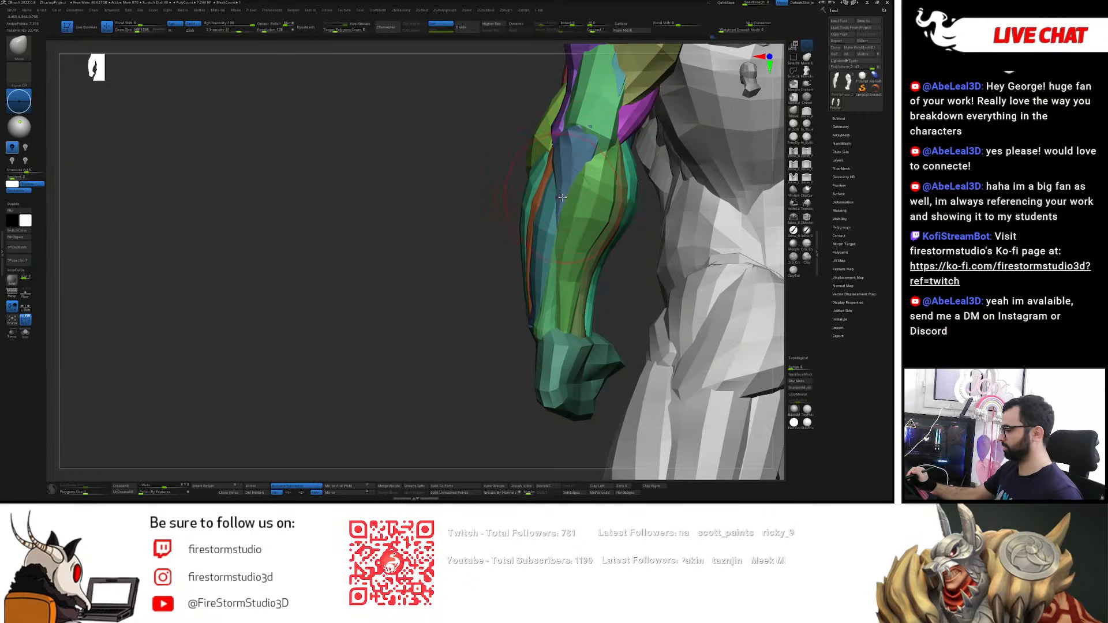
{"action": "left_click_drag", "start_coordinate": [540, 330], "coordinate": [536, 331]}
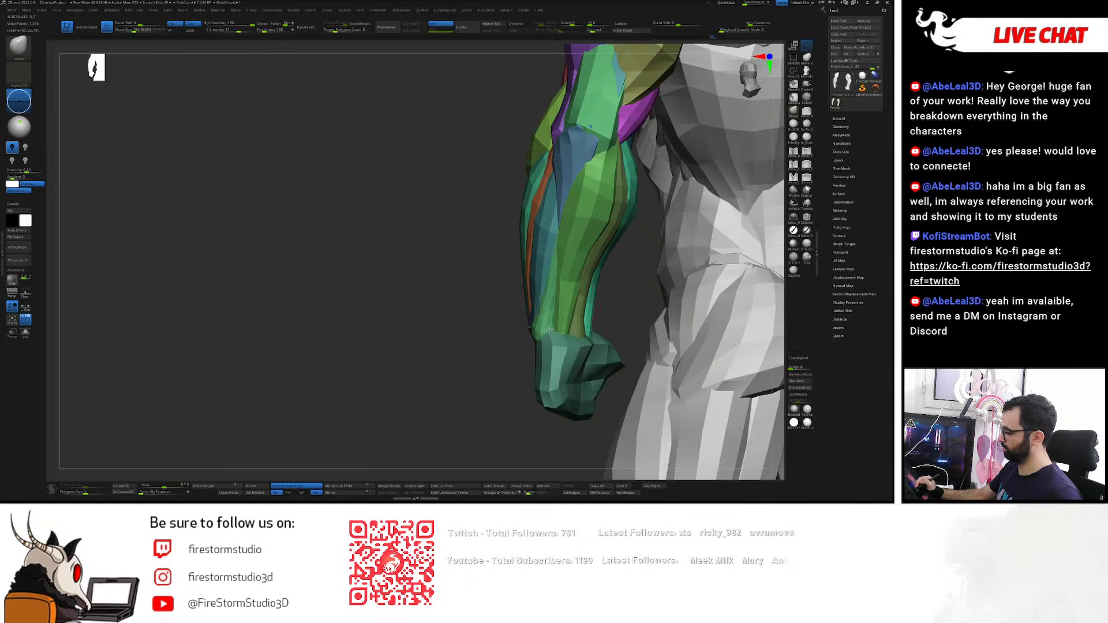
{"action": "right_click", "coordinate": [571, 264]}
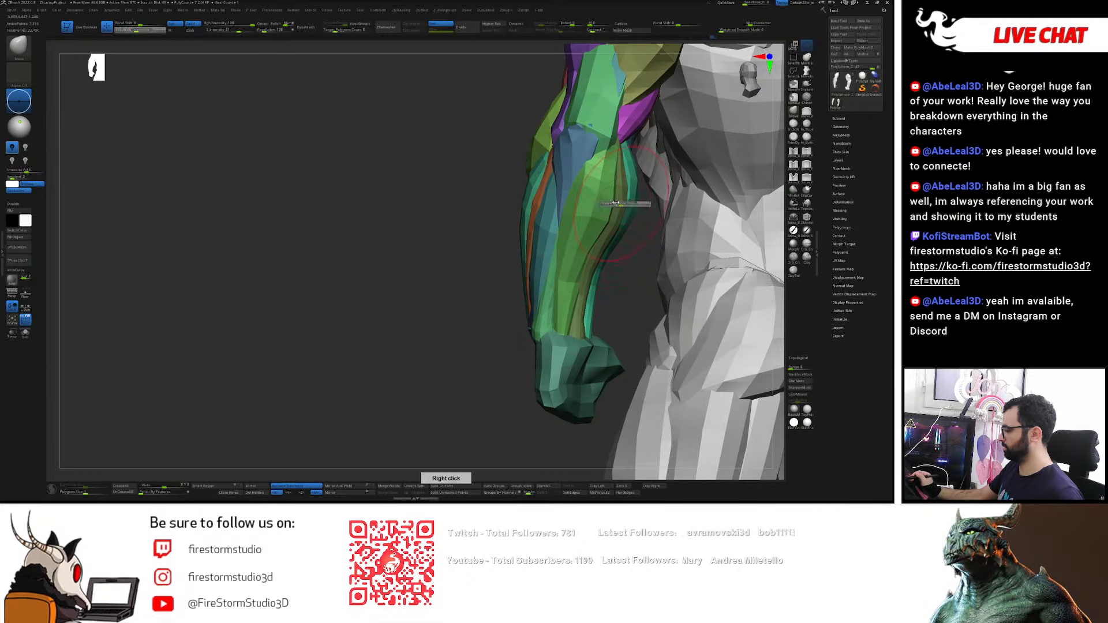
- Adjust the green and olive muscles just below the elbow from the inner side with a resized Move brush
{"action": "right_click_drag", "start_coordinate": [630, 189], "coordinate": [640, 149]}
{"action": "key", "text": "s"}
{"action": "left_click_drag", "start_coordinate": [641, 149], "coordinate": [643, 136]}
{"action": "right_click_drag", "start_coordinate": [637, 144], "coordinate": [653, 132]}
{"action": "key", "text": "s"}
{"action": "left_click_drag", "start_coordinate": [653, 132], "coordinate": [669, 118]}
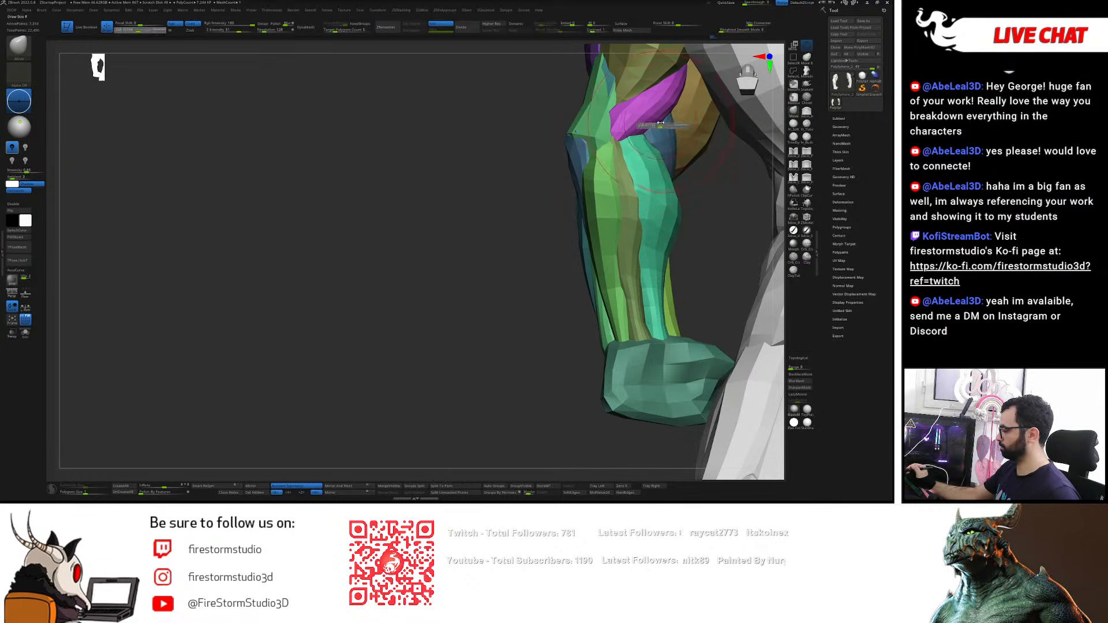
- Resize the Move brush and refine the front of the lower forearm near the wrist
{"action": "mouse_move", "coordinate": [659, 138]}
{"action": "right_mouse_down"}
{"action": "mouse_move", "coordinate": [676, 155]}
{"action": "mouse_move", "coordinate": [654, 288]}
{"action": "right_mouse_up"}
{"action": "key", "text": "s"}
{"action": "left_click_drag", "start_coordinate": [649, 292], "coordinate": [639, 292]}
{"action": "right_click_drag", "start_coordinate": [649, 326], "coordinate": [614, 304]}
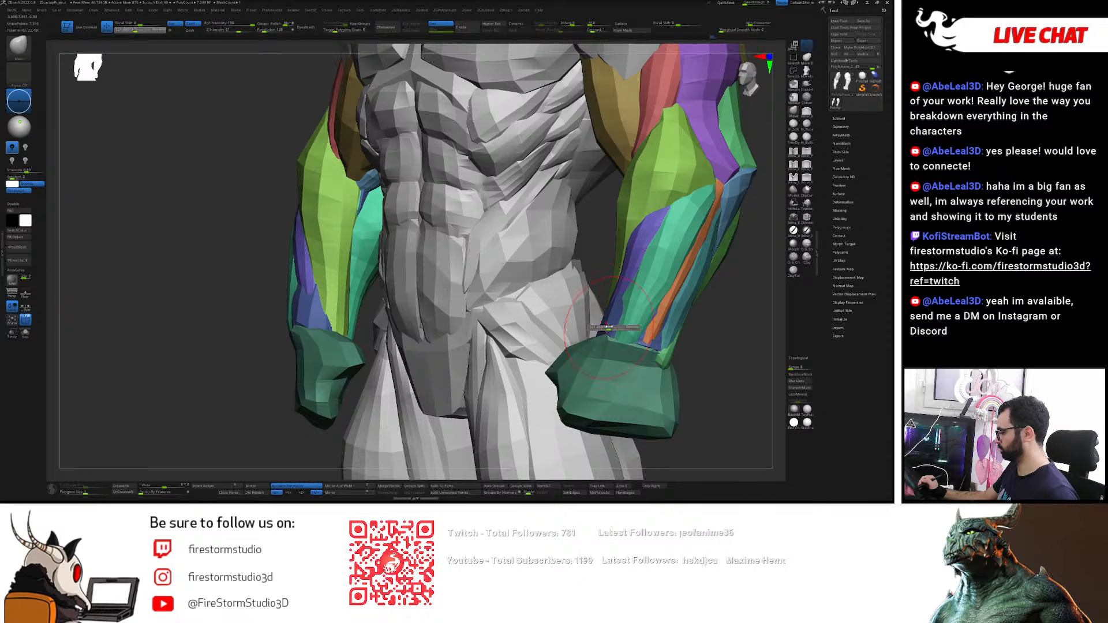
{"action": "key", "text": "shift"}
{"action": "right_click_drag", "start_coordinate": [667, 250], "coordinate": [624, 305]}
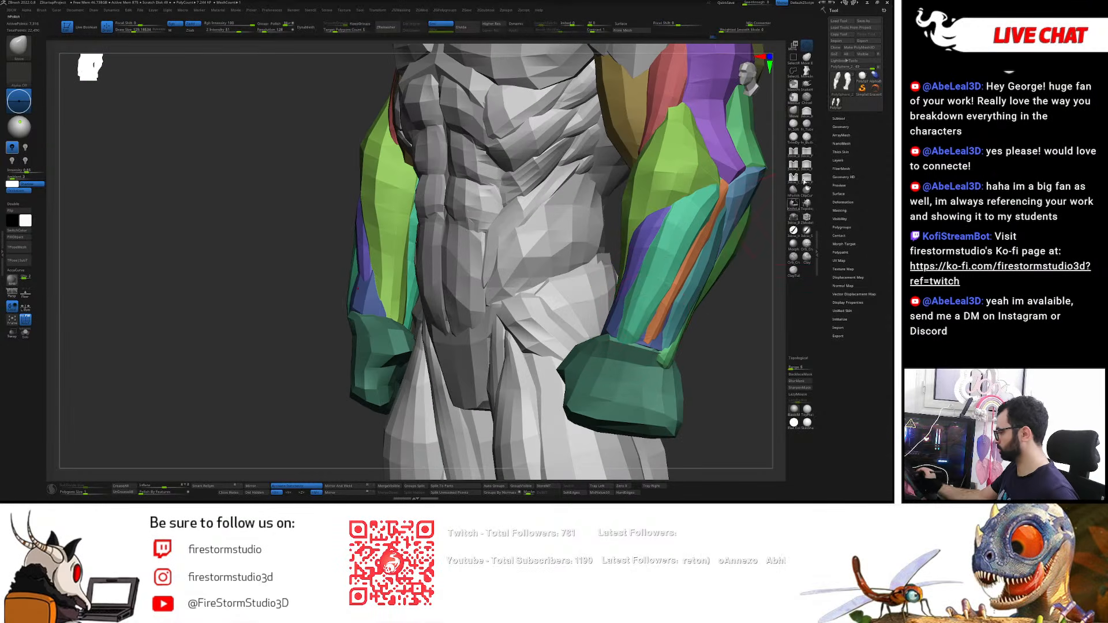
- Try a different brush on the lower forearm, undo its stroke and return to the Move brush
{"action": "left_click", "coordinate": [807, 151]}
{"action": "key", "text": "ctrl+z"}
{"action": "key", "text": "s"}
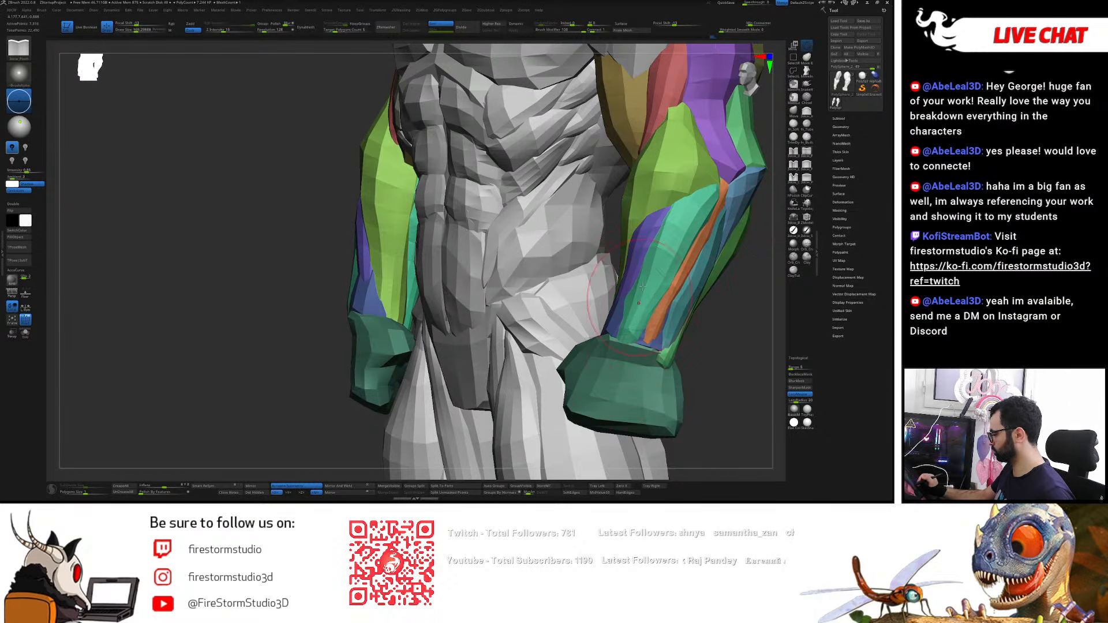
{"action": "right_click_drag", "start_coordinate": [613, 341], "coordinate": [633, 300]}
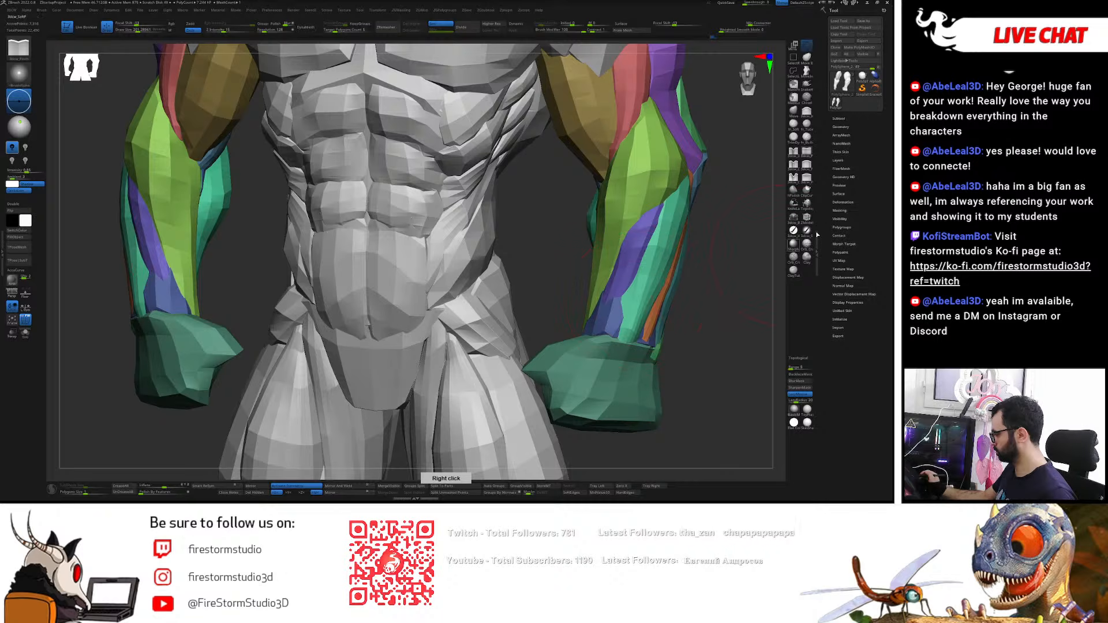
{"action": "key", "text": "b"}
{"action": "key", "text": "m"}
{"action": "key", "text": "v"}
- Mask every arm muscle except the green one at the back of the elbow and centre the gizmo on it
{"action": "mouse_move", "coordinate": [620, 302]}
{"action": "right_mouse_down"}
{"action": "mouse_move", "coordinate": [648, 304]}
{"action": "mouse_move", "coordinate": [625, 299]}
{"action": "mouse_move", "coordinate": [619, 289]}
{"action": "mouse_move", "coordinate": [635, 281]}
{"action": "mouse_move", "coordinate": [607, 291]}
{"action": "mouse_move", "coordinate": [629, 296]}
{"action": "mouse_move", "coordinate": [653, 230]}
{"action": "mouse_move", "coordinate": [694, 196]}
{"action": "mouse_move", "coordinate": [659, 212]}
{"action": "mouse_move", "coordinate": [693, 165]}
{"action": "mouse_move", "coordinate": [683, 182]}
{"action": "mouse_move", "coordinate": [650, 175]}
{"action": "mouse_move", "coordinate": [624, 214]}
{"action": "mouse_move", "coordinate": [629, 101]}
{"action": "mouse_move", "coordinate": [638, 143]}
{"action": "mouse_move", "coordinate": [647, 138]}
{"action": "mouse_move", "coordinate": [627, 135]}
{"action": "mouse_move", "coordinate": [639, 133]}
{"action": "right_mouse_up"}
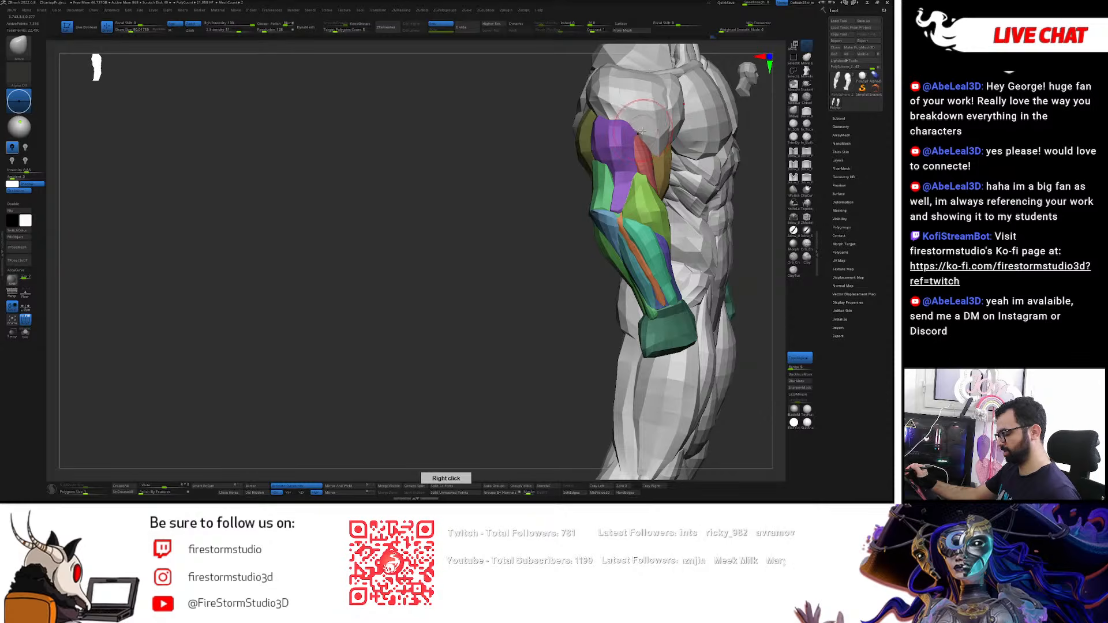
{"action": "key", "text": "bracketleft"}
{"action": "key", "text": "bracketleft"}
{"action": "key", "text": "bracketleft"}
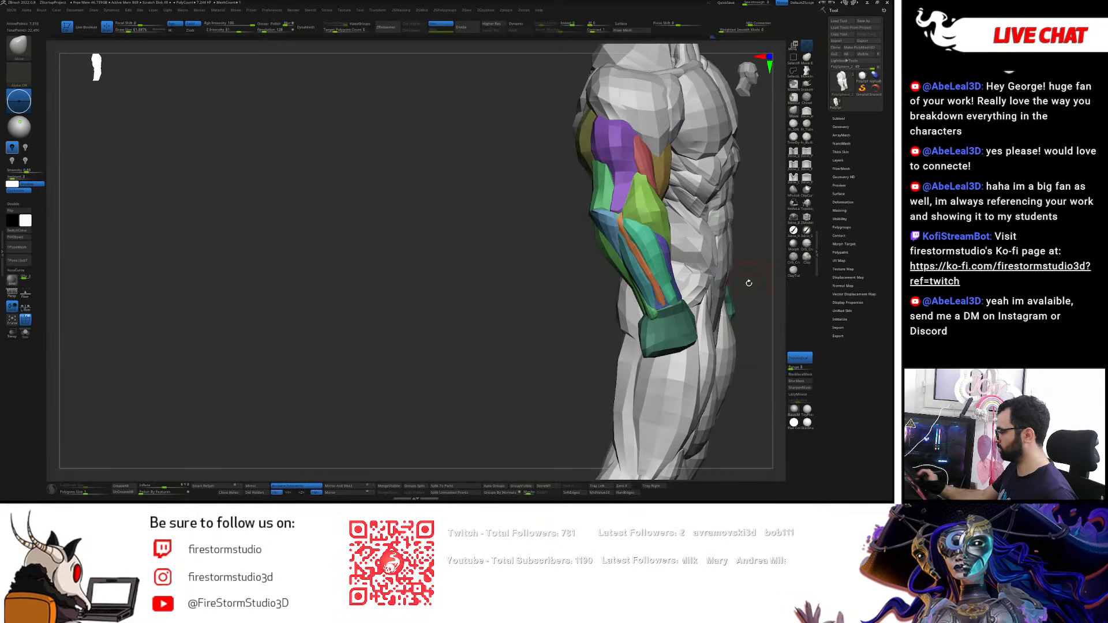
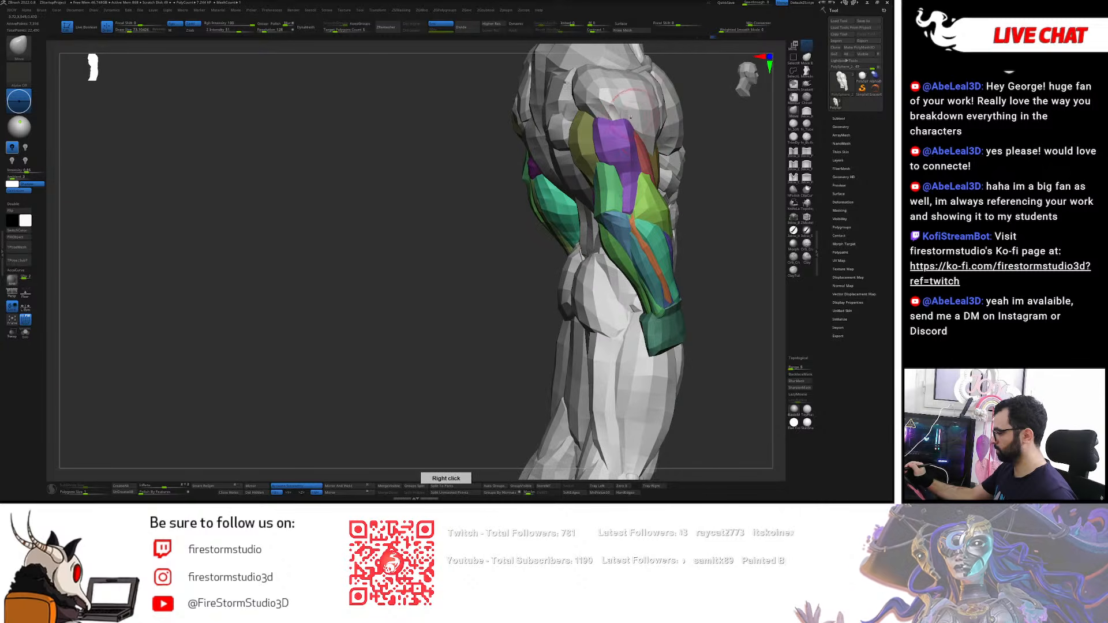
{"action": "mouse_move", "coordinate": [633, 127]}
{"action": "right_mouse_down"}
{"action": "mouse_move", "coordinate": [616, 104]}
{"action": "mouse_move", "coordinate": [647, 135]}
{"action": "right_mouse_up"}
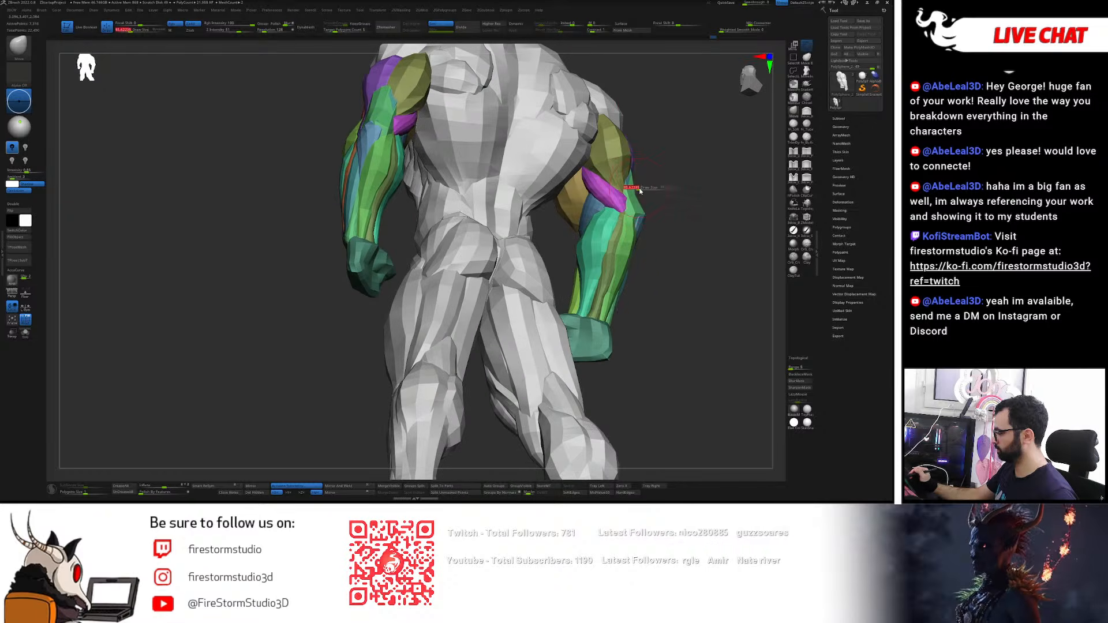
{"action": "mouse_move", "coordinate": [687, 186]}
{"action": "right_mouse_down"}
{"action": "mouse_move", "coordinate": [652, 196]}
{"action": "mouse_move", "coordinate": [681, 168]}
{"action": "mouse_move", "coordinate": [701, 170]}
{"action": "right_mouse_up"}
{"action": "key", "text": "w"}
{"action": "left_click", "coordinate": [685, 164], "text": "ctrl"}
{"action": "right_click_drag", "start_coordinate": [392, 211], "coordinate": [398, 261], "text": "ctrl"}
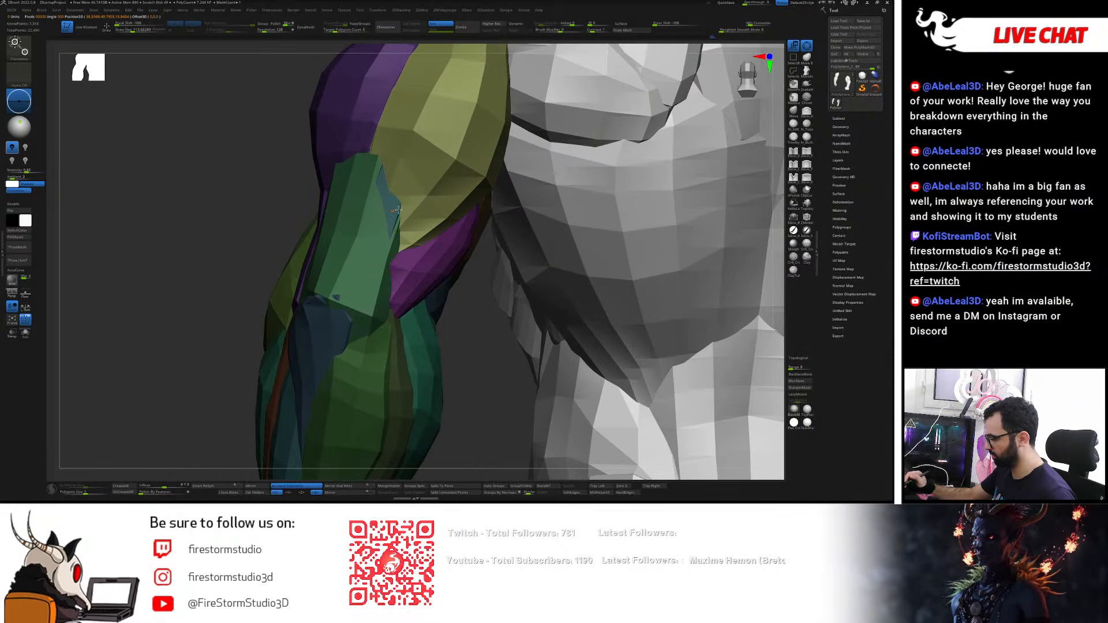
{"action": "left_click", "coordinate": [446, 266], "text": "ctrl"}
{"action": "left_click", "coordinate": [413, 218], "text": "ctrl"}
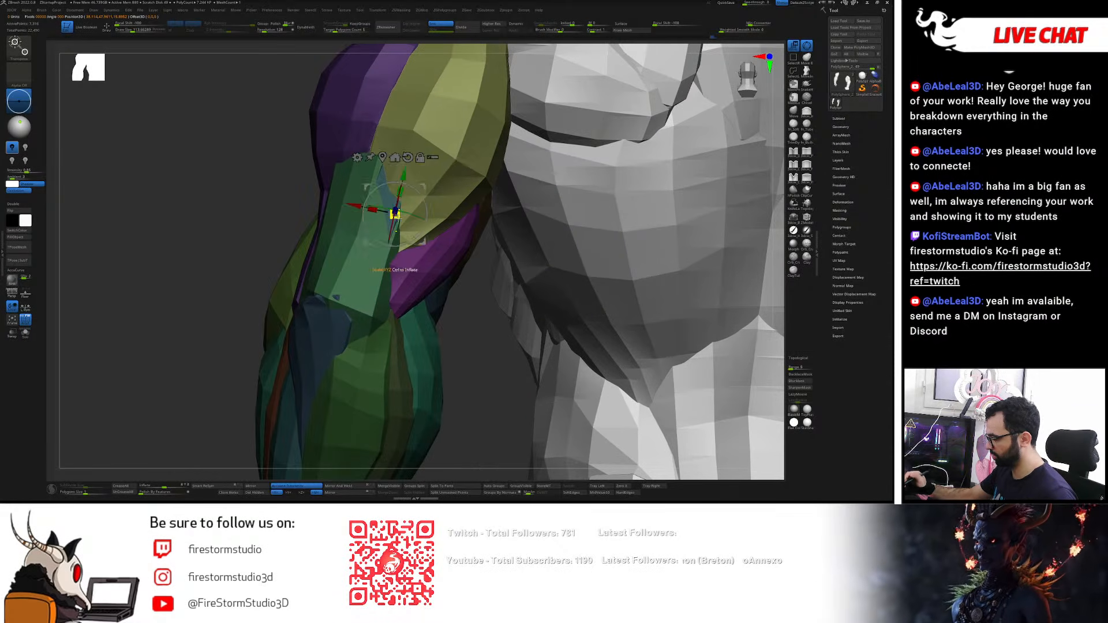
{"action": "right_click_drag", "start_coordinate": [390, 220], "coordinate": [412, 224]}
- Hide the muscles around the elbow to expose the forearm base piece beneath them
{"action": "key", "text": "q"}
{"action": "left_click", "coordinate": [387, 311], "text": "ctrl+shift"}
{"action": "left_click", "coordinate": [388, 311], "text": "ctrl+shift"}
{"action": "left_click", "coordinate": [388, 314], "text": "ctrl+shift"}
{"action": "left_click", "coordinate": [387, 316], "text": "ctrl+shift"}
{"action": "right_click_drag", "start_coordinate": [401, 278], "coordinate": [372, 318]}
{"action": "left_click", "coordinate": [372, 323], "text": "ctrl+shift"}
{"action": "key", "text": "ctrl+z"}
{"action": "key", "text": "ctrl+z"}
{"action": "left_click", "coordinate": [363, 256], "text": "ctrl+shift"}
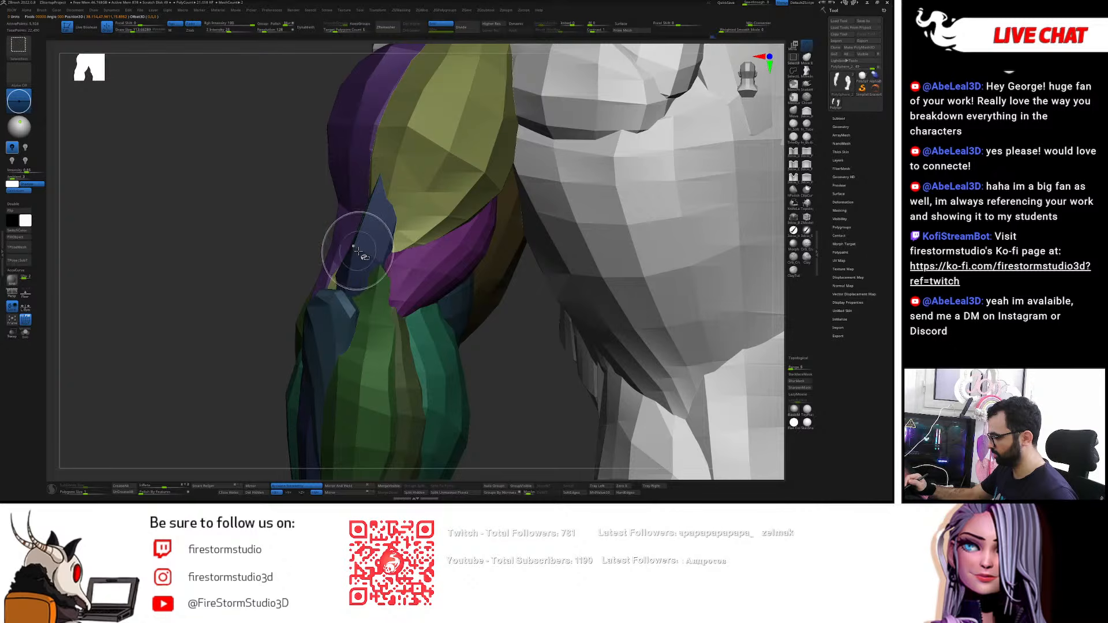
{"action": "left_click", "coordinate": [521, 337], "text": "ctrl+shift"}
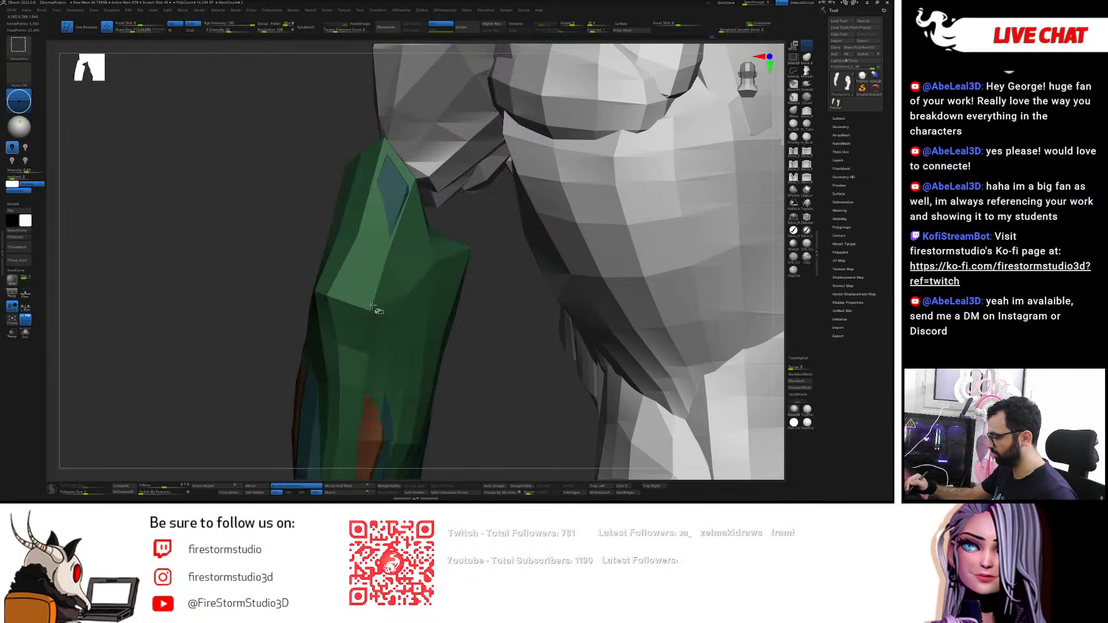
- Smooth and reshape the upper end of the isolated teal forearm piece with the Move brush, and show all muscles again
{"action": "right_click_drag", "start_coordinate": [353, 421], "coordinate": [390, 267]}
{"action": "left_click_drag", "start_coordinate": [370, 254], "coordinate": [370, 213], "text": "shift"}
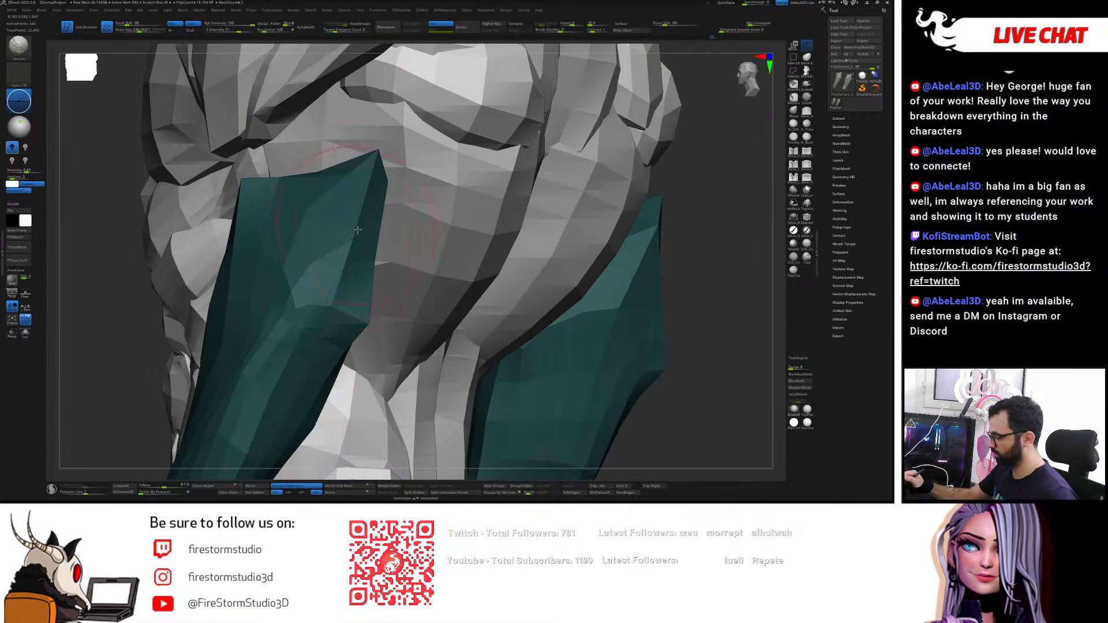
{"action": "left_click", "coordinate": [702, 158], "text": "ctrl"}
{"action": "left_click_drag", "start_coordinate": [378, 158], "coordinate": [341, 199]}
{"action": "mouse_move", "coordinate": [346, 231]}
{"action": "right_mouse_down", "text": "ctrl"}
{"action": "mouse_move", "coordinate": [358, 193]}
{"action": "mouse_move", "coordinate": [403, 182]}
{"action": "right_mouse_up", "text": "ctrl"}
{"action": "right_click_drag", "start_coordinate": [346, 268], "coordinate": [347, 202]}
{"action": "left_click_drag", "start_coordinate": [334, 245], "coordinate": [341, 213]}
{"action": "left_click", "coordinate": [408, 196], "text": "ctrl+shift"}
- Make the body subtool active and save the project under a new version name ending in 4
{"action": "mouse_move", "coordinate": [409, 195]}
{"action": "right_mouse_down"}
{"action": "mouse_move", "coordinate": [423, 184]}
{"action": "mouse_move", "coordinate": [474, 189]}
{"action": "mouse_move", "coordinate": [393, 153]}
{"action": "mouse_move", "coordinate": [507, 166]}
{"action": "mouse_move", "coordinate": [477, 95]}
{"action": "right_mouse_up"}
{"action": "right_click_drag", "start_coordinate": [473, 149], "coordinate": [553, 174], "text": "alt"}
{"action": "right_click_drag", "start_coordinate": [548, 279], "coordinate": [521, 164]}
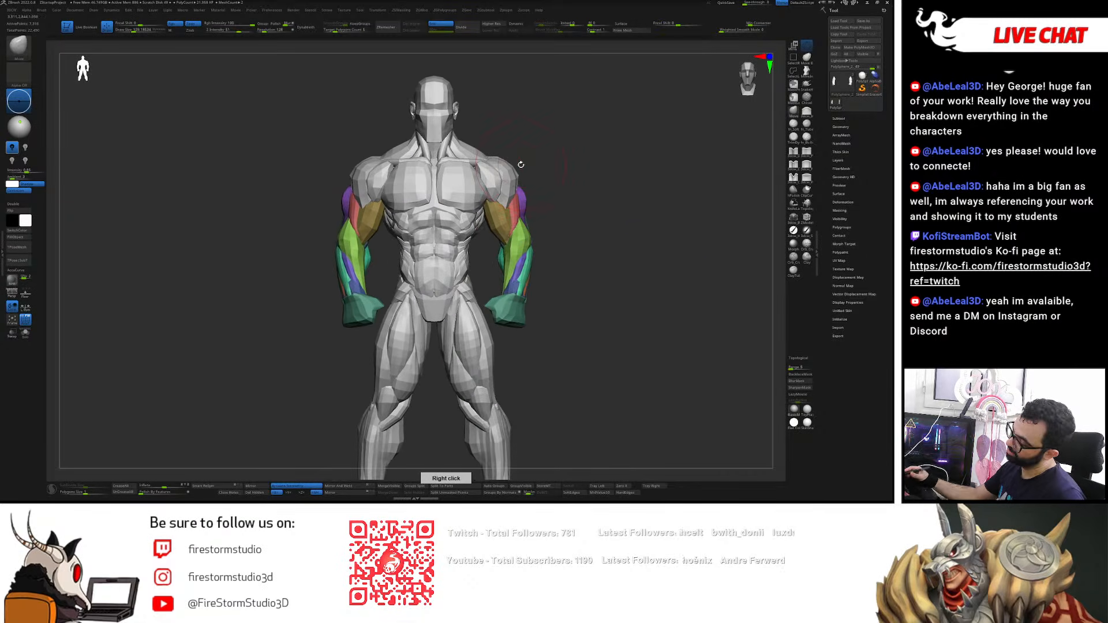
{"action": "left_click", "coordinate": [456, 189], "text": "alt"}
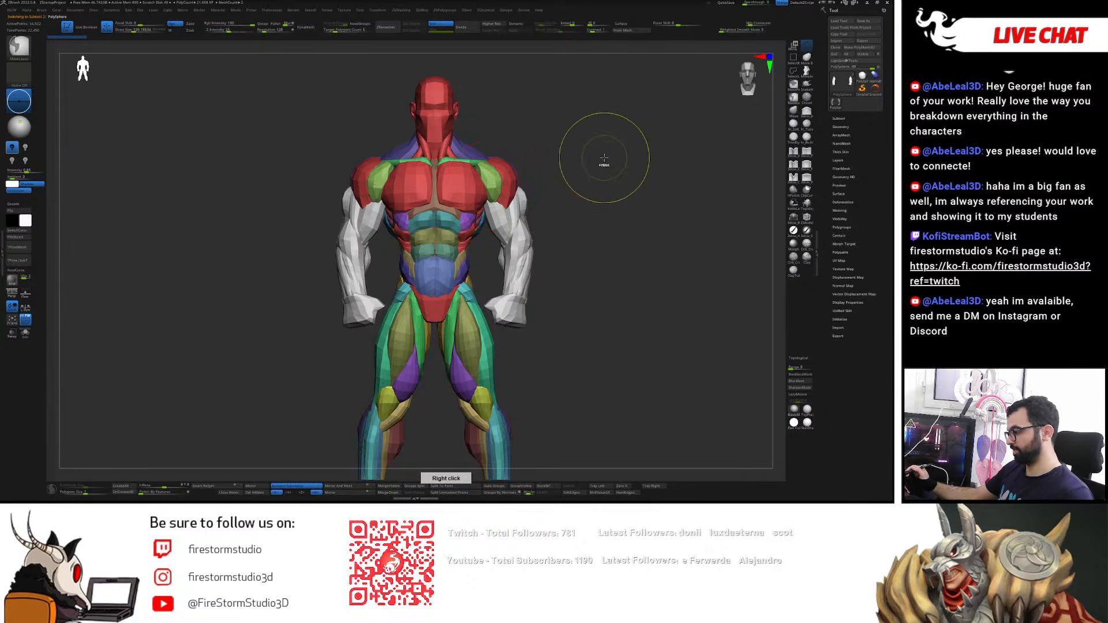
{"action": "key", "text": "ctrl+s"}
{"action": "left_click", "coordinate": [413, 389]}
{"action": "key", "text": "BackSpace"}
{"action": "type", "text": "4"}
{"action": "key", "text": "Return"}
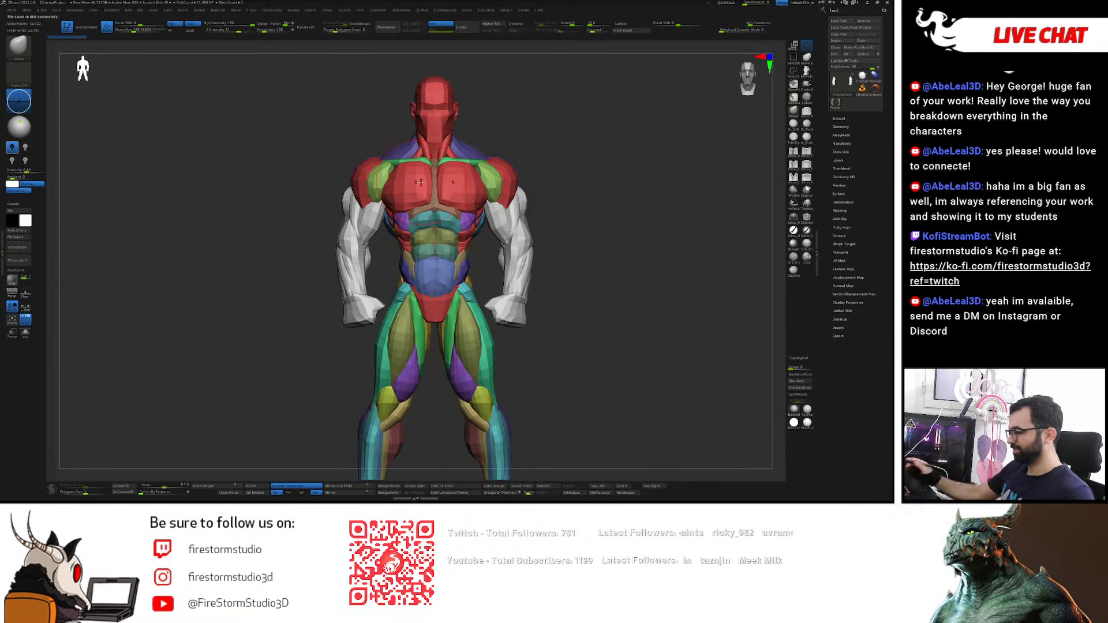
{"action": "right_click_drag", "start_coordinate": [579, 166], "coordinate": [484, 238]}
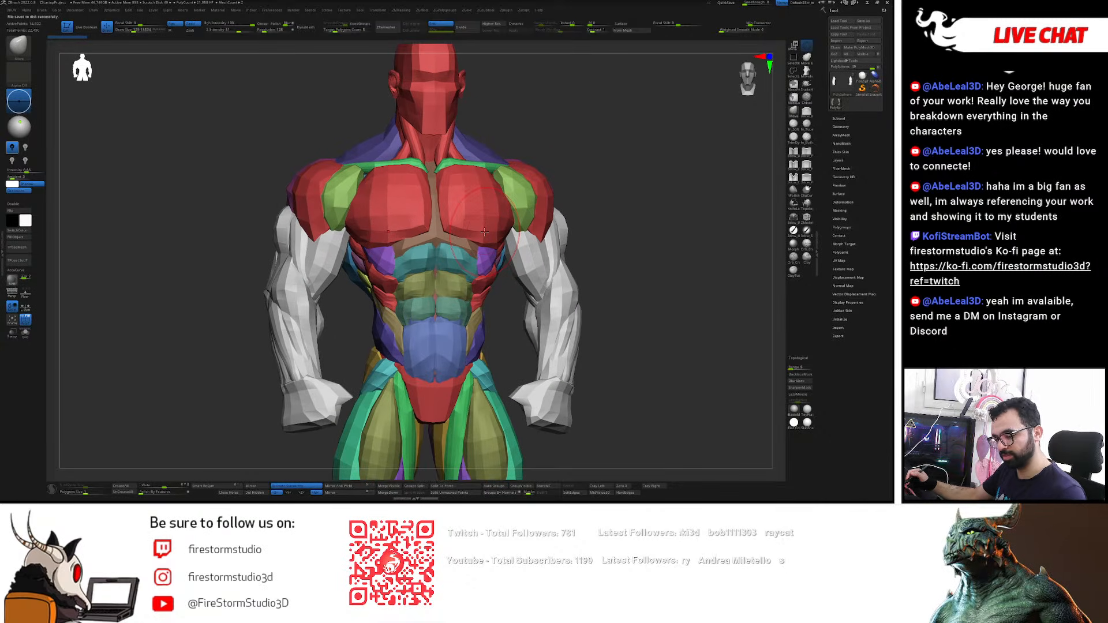
{"action": "key", "text": "w"}
{"action": "left_click", "coordinate": [489, 214], "text": "ctrl"}
{"action": "right_click_drag", "start_coordinate": [560, 189], "coordinate": [550, 202]}
{"action": "left_click_drag", "start_coordinate": [612, 186], "coordinate": [623, 188], "text": "ctrl"}
{"action": "key", "text": "q"}
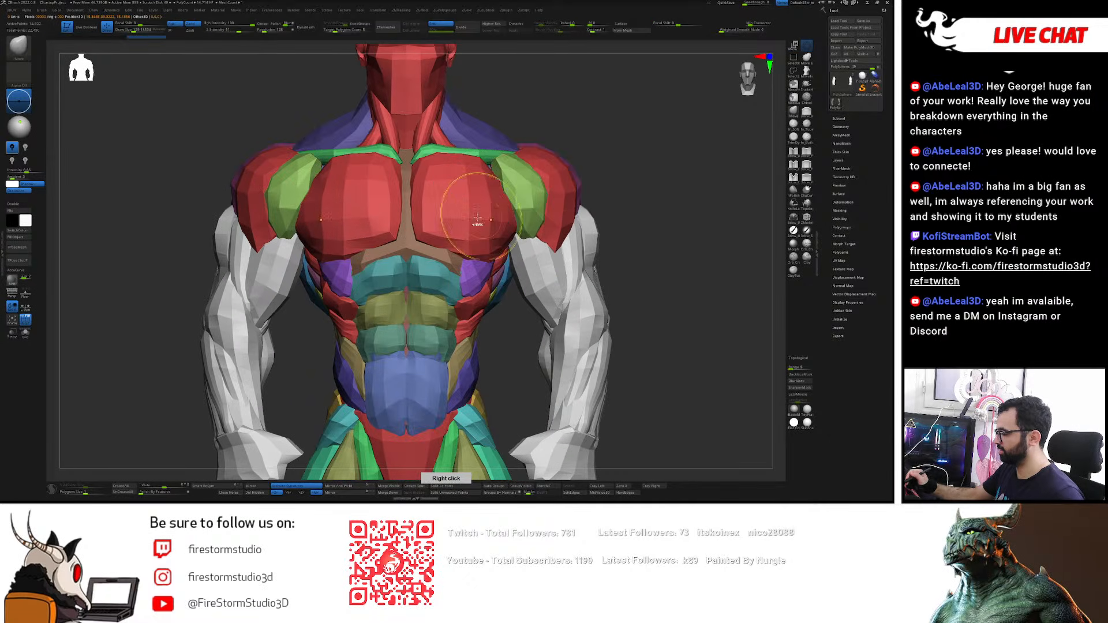
- Isolate the red body polygroup, split its parts with Auto Groups and restore the full body
{"action": "left_click", "coordinate": [479, 217], "text": "ctrl+shift"}
{"action": "mouse_move", "coordinate": [560, 198]}
{"action": "right_mouse_down"}
{"action": "mouse_move", "coordinate": [594, 183]}
{"action": "mouse_move", "coordinate": [588, 161]}
{"action": "mouse_move", "coordinate": [603, 180]}
{"action": "mouse_move", "coordinate": [588, 180]}
{"action": "mouse_move", "coordinate": [538, 381]}
{"action": "right_mouse_up"}
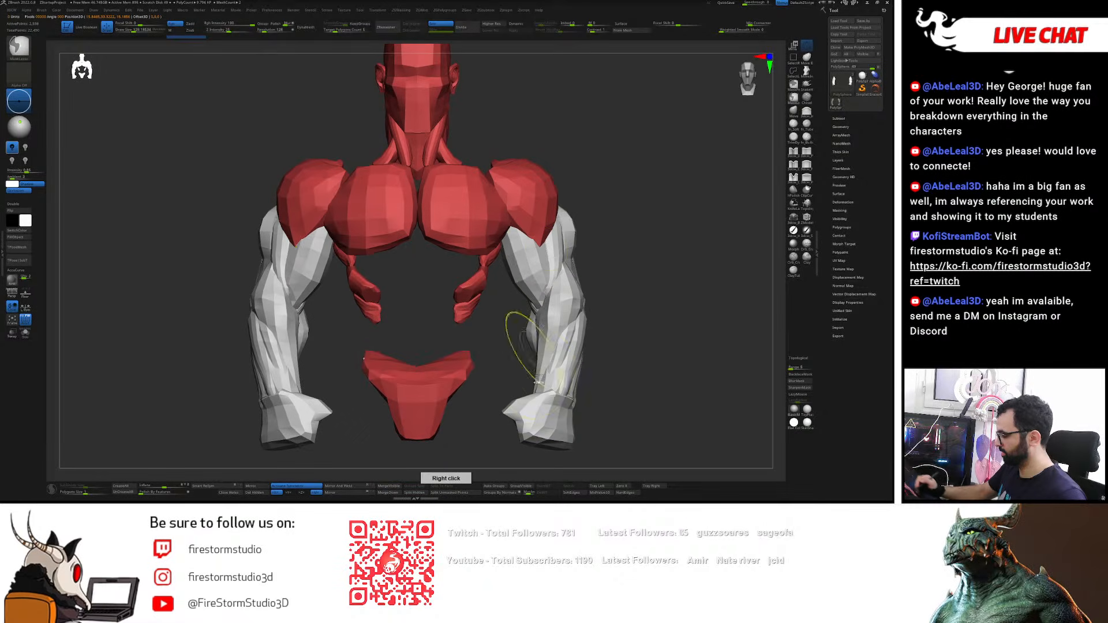
{"action": "left_click", "coordinate": [500, 486]}
{"action": "right_click_drag", "start_coordinate": [433, 259], "coordinate": [432, 346], "text": "alt"}
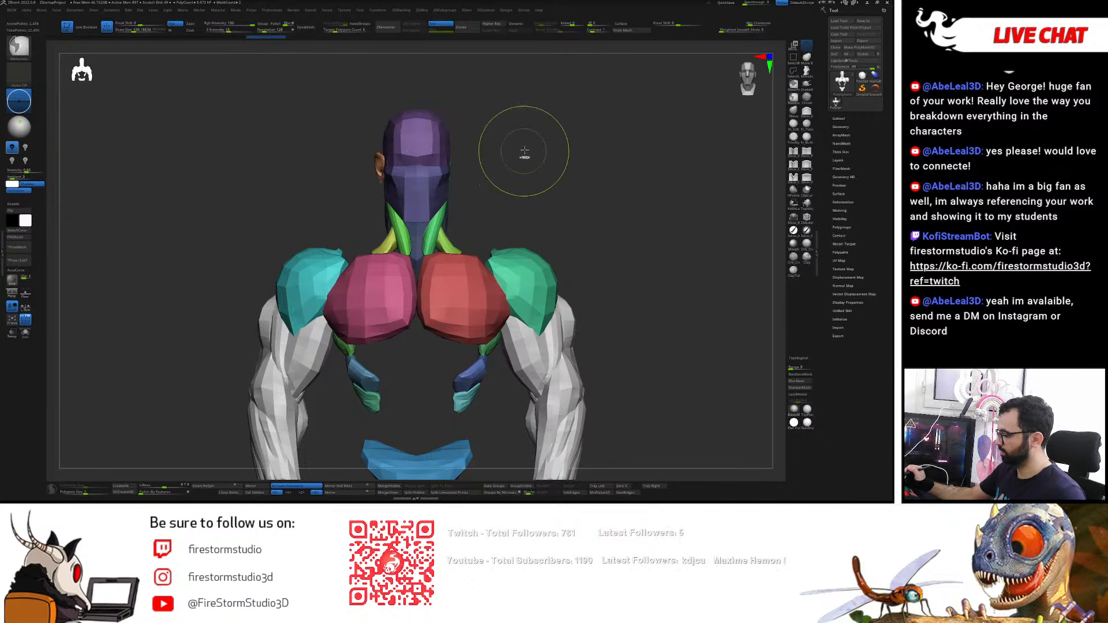
{"action": "left_click_drag", "start_coordinate": [523, 152], "coordinate": [524, 169], "text": "ctrl+shift"}
{"action": "left_click", "coordinate": [488, 152], "text": "ctrl+shift"}
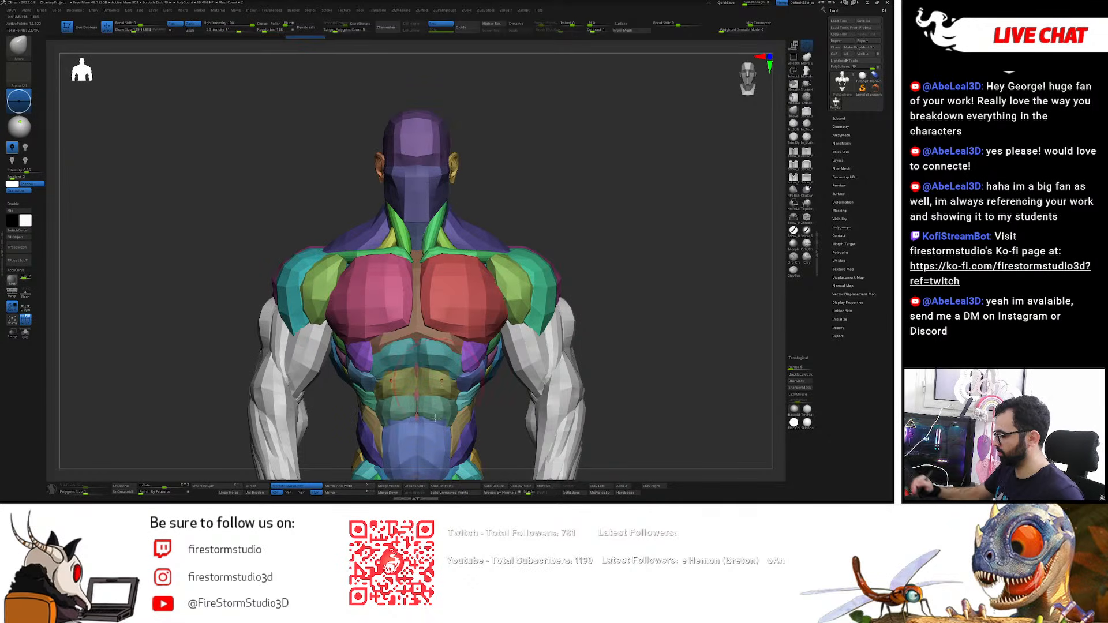
- Isolate the two ears and merge them into one polygroup
{"action": "mouse_move", "coordinate": [462, 375]}
{"action": "right_mouse_down", "text": "ctrl"}
{"action": "mouse_move", "coordinate": [461, 353]}
{"action": "mouse_move", "coordinate": [461, 368]}
{"action": "right_mouse_up", "text": "ctrl"}
{"action": "left_click", "coordinate": [457, 162], "text": "ctrl+shift"}
{"action": "left_click", "coordinate": [392, 172], "text": "ctrl+shift"}
{"action": "left_click", "coordinate": [453, 163], "text": "ctrl+shift"}
{"action": "left_click", "coordinate": [544, 144], "text": "ctrl+shift"}
- Isolate both pectorals, merge them into one shared polygroup and show the full body again
{"action": "left_click", "coordinate": [463, 281], "text": "ctrl+shift"}
{"action": "left_click", "coordinate": [390, 297], "text": "ctrl+shift"}
{"action": "left_click", "coordinate": [456, 291], "text": "ctrl+shift"}
{"action": "left_click", "coordinate": [456, 291], "text": "ctrl+shift"}
{"action": "left_click", "coordinate": [382, 293], "text": "ctrl+shift"}
{"action": "left_click_drag", "start_coordinate": [542, 184], "coordinate": [557, 199], "text": "ctrl+shift"}
{"action": "key", "text": "ctrl+w"}
{"action": "left_click", "coordinate": [551, 228], "text": "ctrl+shift"}
- Isolate a matching pair of rib-side muscles below the chest and merge both sides into one polygroup
{"action": "right_click_drag", "start_coordinate": [554, 231], "coordinate": [569, 186], "text": "alt"}
{"action": "left_click", "coordinate": [503, 221], "text": "ctrl+shift"}
{"action": "left_click", "coordinate": [511, 260], "text": "ctrl+shift"}
{"action": "left_click", "coordinate": [514, 254], "text": "ctrl+shift"}
{"action": "left_click", "coordinate": [507, 270], "text": "ctrl+shift"}
{"action": "right_click_drag", "start_coordinate": [497, 260], "coordinate": [562, 249]}
{"action": "left_click_drag", "start_coordinate": [574, 134], "coordinate": [587, 165], "text": "ctrl+shift"}
{"action": "key", "text": "ctrl+w"}
{"action": "left_click", "coordinate": [602, 171], "text": "ctrl+shift"}
- Isolate the next pair of muscles along the ribs and give the two sides a shared polygroup
{"action": "right_click_drag", "start_coordinate": [603, 174], "coordinate": [576, 199]}
{"action": "left_click", "coordinate": [504, 236], "text": "ctrl+shift"}
{"action": "left_click", "coordinate": [503, 239], "text": "ctrl+shift"}
{"action": "right_click_drag", "start_coordinate": [340, 246], "coordinate": [402, 253]}
{"action": "left_click_drag", "start_coordinate": [522, 146], "coordinate": [568, 182], "text": "ctrl+shift"}
{"action": "left_click", "coordinate": [601, 203], "text": "ctrl+shift"}
- Check the purple rib muscles in isolation and merge the blue rib muscle with its counterpart on the other side
{"action": "right_click_drag", "start_coordinate": [608, 200], "coordinate": [565, 200]}
{"action": "left_click", "coordinate": [488, 225], "text": "ctrl+shift"}
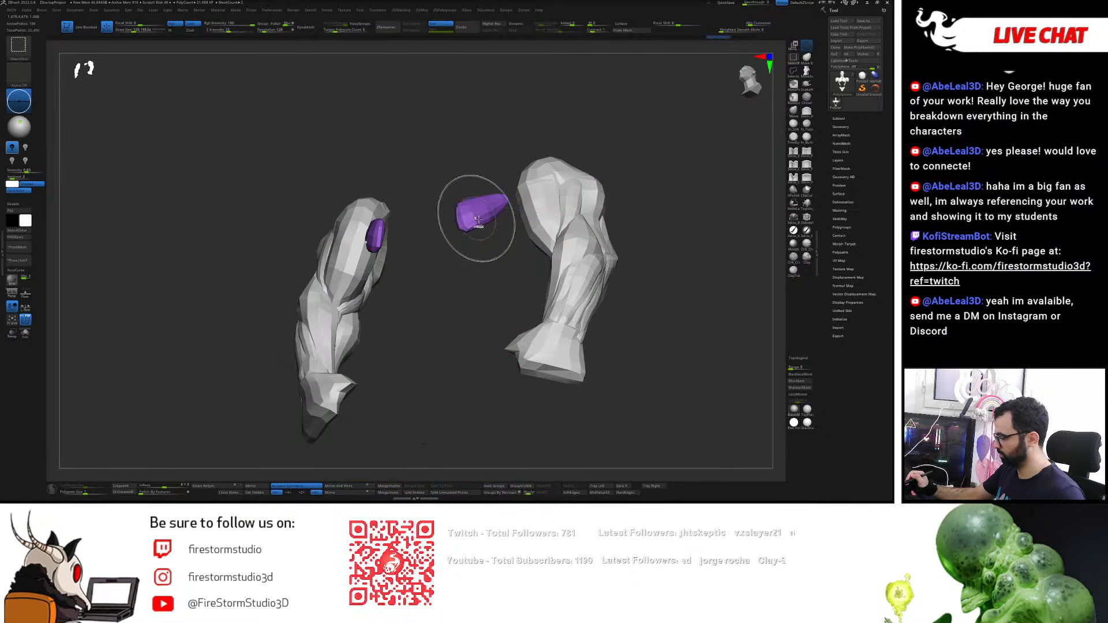
{"action": "left_click", "coordinate": [494, 235], "text": "ctrl+shift"}
{"action": "left_click", "coordinate": [485, 233], "text": "ctrl+shift"}
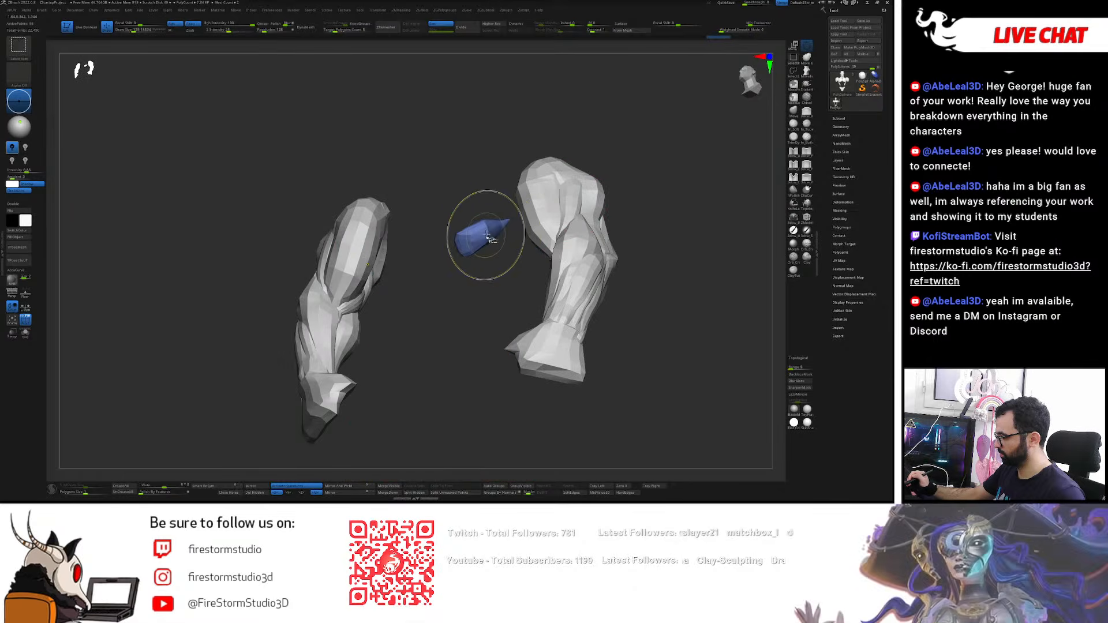
{"action": "left_click", "coordinate": [533, 141], "text": "ctrl+shift"}
{"action": "right_click_drag", "start_coordinate": [545, 142], "coordinate": [594, 149]}
{"action": "left_click_drag", "start_coordinate": [594, 148], "coordinate": [587, 165], "text": "ctrl+shift"}
{"action": "left_click", "coordinate": [591, 168], "text": "ctrl+shift"}
- Isolate the yellow-green rib muscles and split them into separate polygroups
{"action": "right_click_drag", "start_coordinate": [591, 168], "coordinate": [551, 179]}
{"action": "left_click", "coordinate": [470, 253], "text": "ctrl+shift"}
{"action": "left_click", "coordinate": [589, 180], "text": "ctrl+shift"}
{"action": "right_click_drag", "start_coordinate": [635, 199], "coordinate": [639, 171]}
{"action": "left_click", "coordinate": [500, 246], "text": "ctrl+shift"}
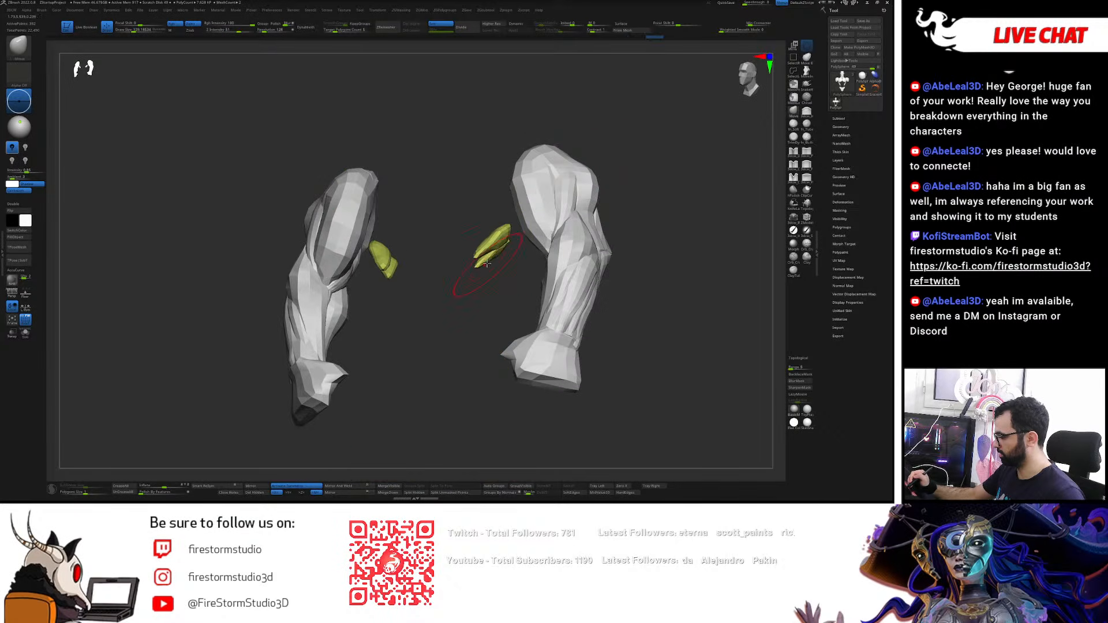
{"action": "right_click_drag", "start_coordinate": [488, 266], "coordinate": [488, 438]}
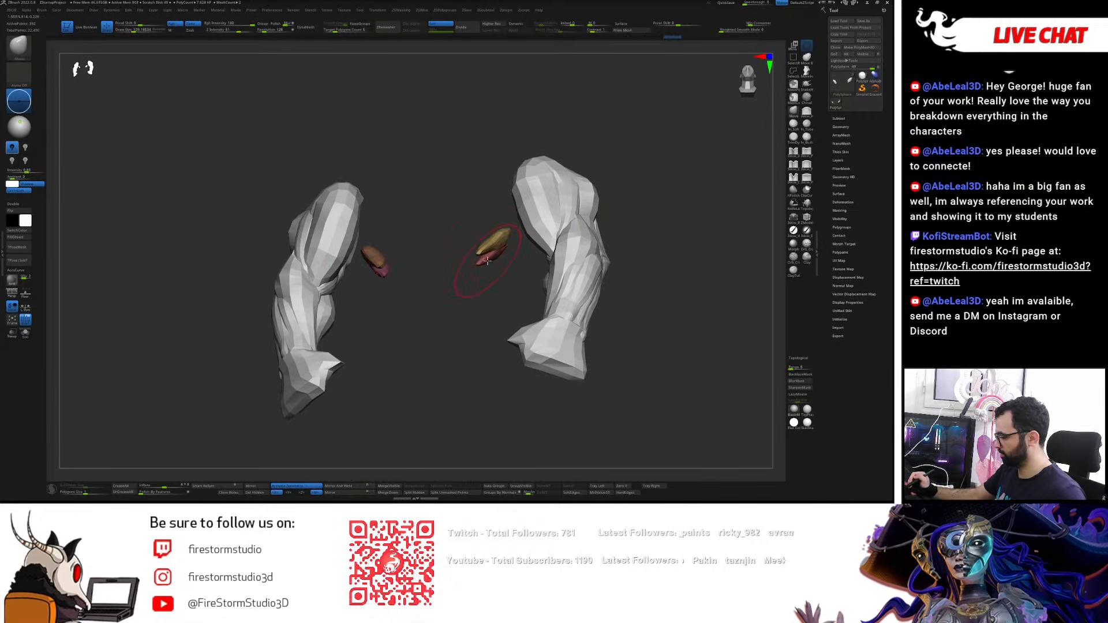
{"action": "key", "text": "w"}
{"action": "key", "text": "q"}
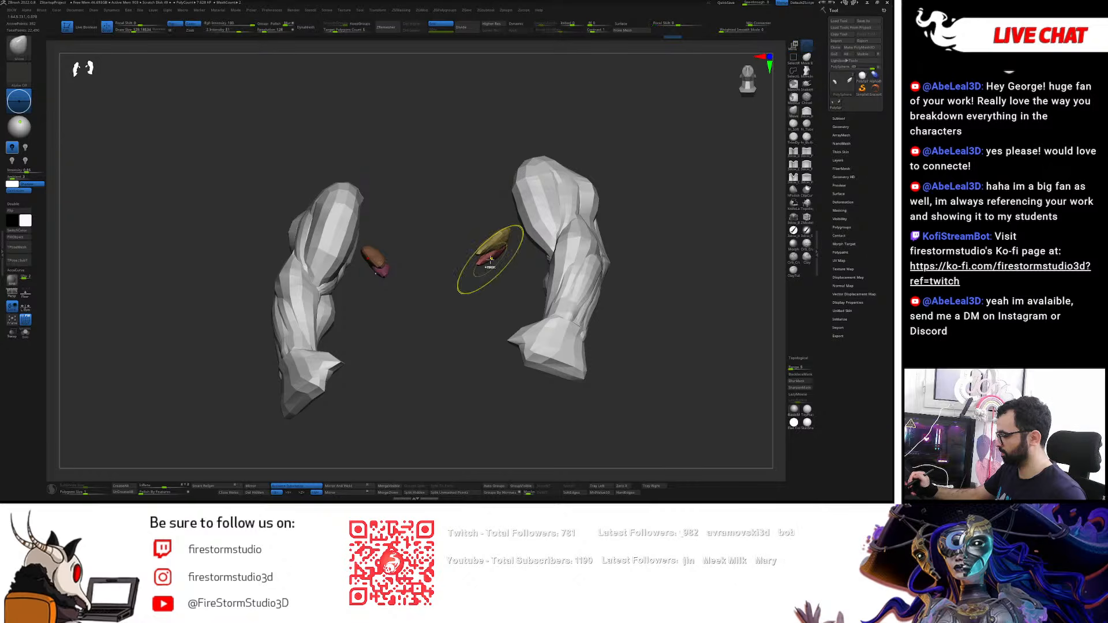
- Isolate the lower of the split rib muscles on both sides, merge the pair into one polygroup and show the full body
{"action": "left_click", "coordinate": [488, 259], "text": "ctrl+shift"}
{"action": "left_click", "coordinate": [489, 259], "text": "ctrl+shift"}
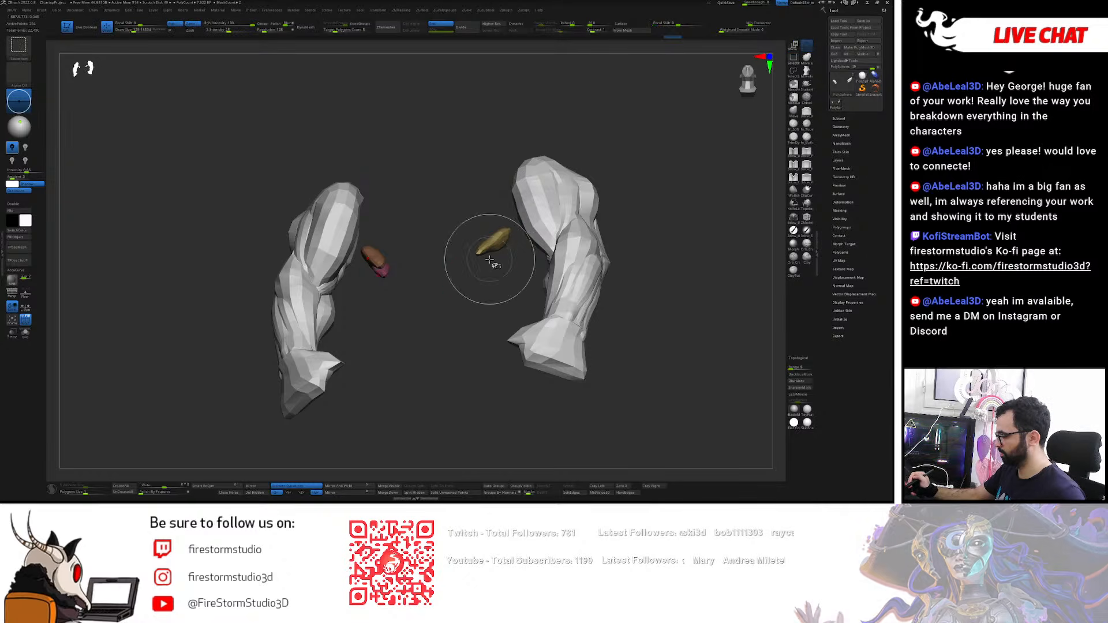
{"action": "left_click", "coordinate": [384, 272], "text": "ctrl+shift"}
{"action": "left_click", "coordinate": [468, 284], "text": "ctrl+shift"}
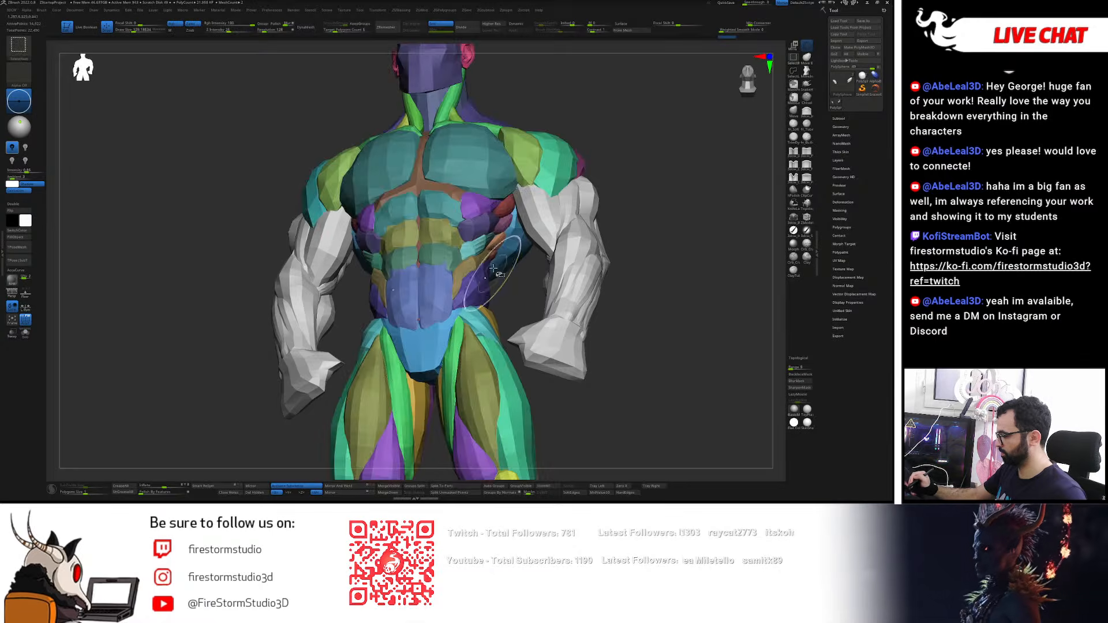
{"action": "left_click", "coordinate": [497, 241], "text": "ctrl+shift"}
{"action": "left_click", "coordinate": [488, 249], "text": "ctrl+shift"}
{"action": "left_click", "coordinate": [494, 256], "text": "ctrl+shift"}
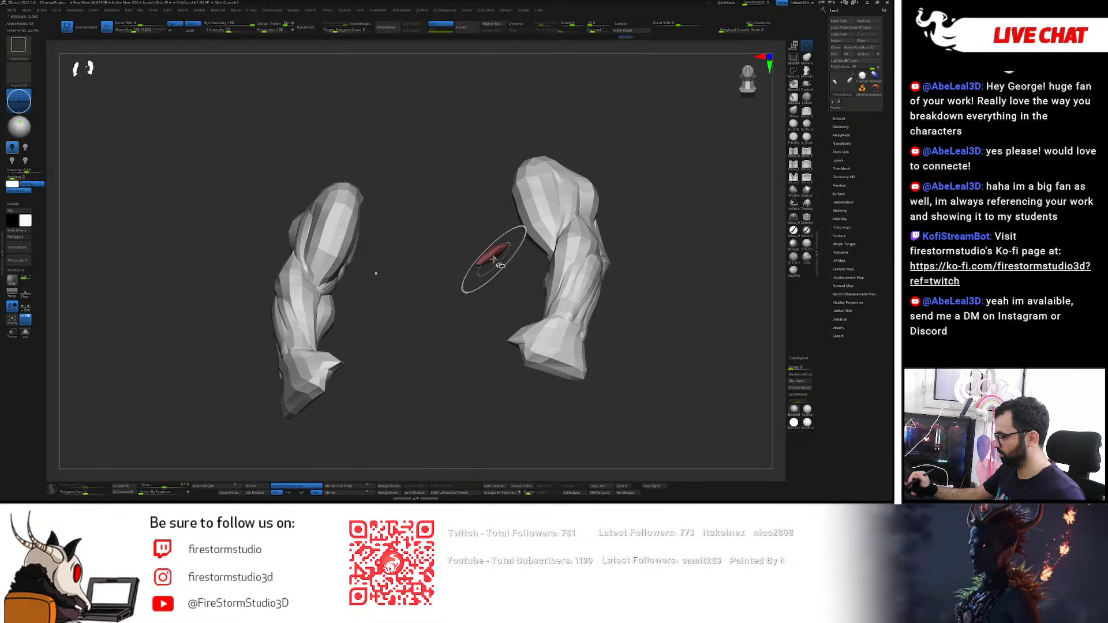
{"action": "left_click", "coordinate": [493, 257], "text": "ctrl+shift"}
{"action": "left_click_drag", "start_coordinate": [629, 248], "coordinate": [712, 248]}
{"action": "left_click", "coordinate": [336, 239], "text": "ctrl+shift"}
{"action": "left_click_drag", "start_coordinate": [526, 142], "coordinate": [568, 179], "text": "ctrl+shift"}
{"action": "left_click", "coordinate": [571, 163], "text": "ctrl+shift"}
- Check the chest polygroup in isolation and save the project
{"action": "right_click_drag", "start_coordinate": [382, 152], "coordinate": [398, 184], "text": "alt"}
{"action": "right_click_drag", "start_coordinate": [398, 183], "coordinate": [405, 223], "text": "alt"}
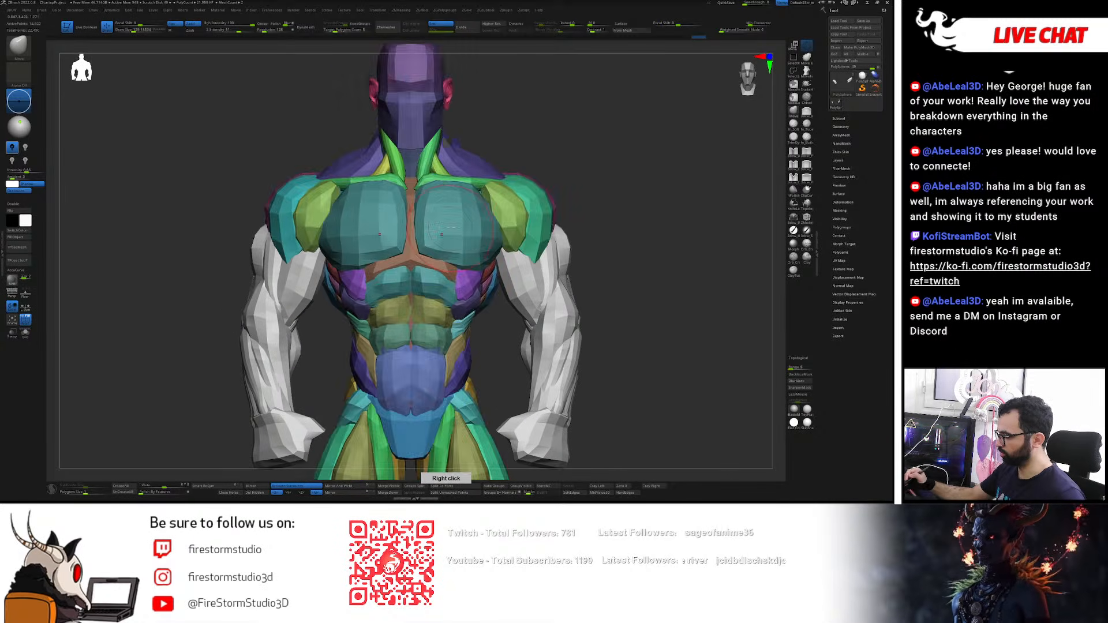
{"action": "left_click", "coordinate": [451, 220], "text": "ctrl+shift"}
{"action": "left_click", "coordinate": [588, 237], "text": "ctrl+shift"}
{"action": "key", "text": "ctrl+s"}
{"action": "left_click", "coordinate": [617, 277]}
- Isolate the matching muscles at the front of the neck and merge them into one polygroup
{"action": "left_click", "coordinate": [440, 166], "text": "ctrl+shift"}
{"action": "left_click", "coordinate": [399, 177], "text": "ctrl+shift"}
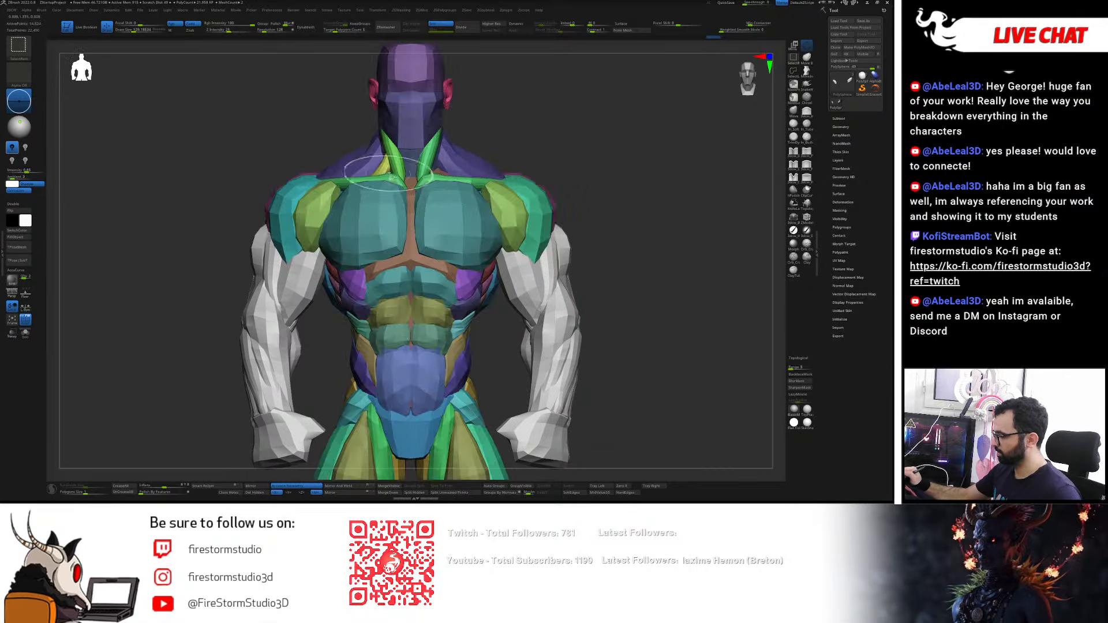
{"action": "mouse_move", "coordinate": [533, 109]}
{"action": "left_mouse_down", "text": "ctrl+shift"}
{"action": "mouse_move", "coordinate": [527, 140]}
{"action": "mouse_move", "coordinate": [537, 129]}
{"action": "left_mouse_up", "text": "ctrl+shift"}
{"action": "left_click", "coordinate": [428, 156], "text": "ctrl+shift"}
{"action": "left_click", "coordinate": [424, 161], "text": "ctrl+shift"}
{"action": "left_click", "coordinate": [393, 154], "text": "ctrl+shift"}
{"action": "key", "text": "ctrl+w"}
{"action": "left_click", "coordinate": [534, 129], "text": "ctrl+shift"}
- Examine the collarbone, neck and head polygroups by isolating them one after another
{"action": "left_click", "coordinate": [435, 178], "text": "ctrl+shift"}
{"action": "left_click", "coordinate": [503, 129], "text": "ctrl+shift"}
{"action": "left_click", "coordinate": [454, 156], "text": "ctrl+shift"}
{"action": "left_click", "coordinate": [497, 126], "text": "ctrl+shift"}
{"action": "left_click", "coordinate": [421, 84], "text": "ctrl+shift"}
{"action": "left_click", "coordinate": [424, 81], "text": "ctrl+shift"}
{"action": "left_click", "coordinate": [424, 80], "text": "ctrl+shift"}
{"action": "left_click", "coordinate": [508, 105], "text": "ctrl+shift"}
- Isolate the two pectorals to check that they share one polygroup
{"action": "mouse_move", "coordinate": [512, 106]}
{"action": "left_mouse_down"}
{"action": "mouse_move", "coordinate": [547, 106]}
{"action": "mouse_move", "coordinate": [521, 125]}
{"action": "left_mouse_up"}
{"action": "right_click_drag", "start_coordinate": [521, 126], "coordinate": [520, 96], "text": "ctrl"}
{"action": "right_click_drag", "start_coordinate": [447, 187], "coordinate": [458, 221], "text": "alt"}
{"action": "left_click", "coordinate": [459, 220], "text": "ctrl+shift"}
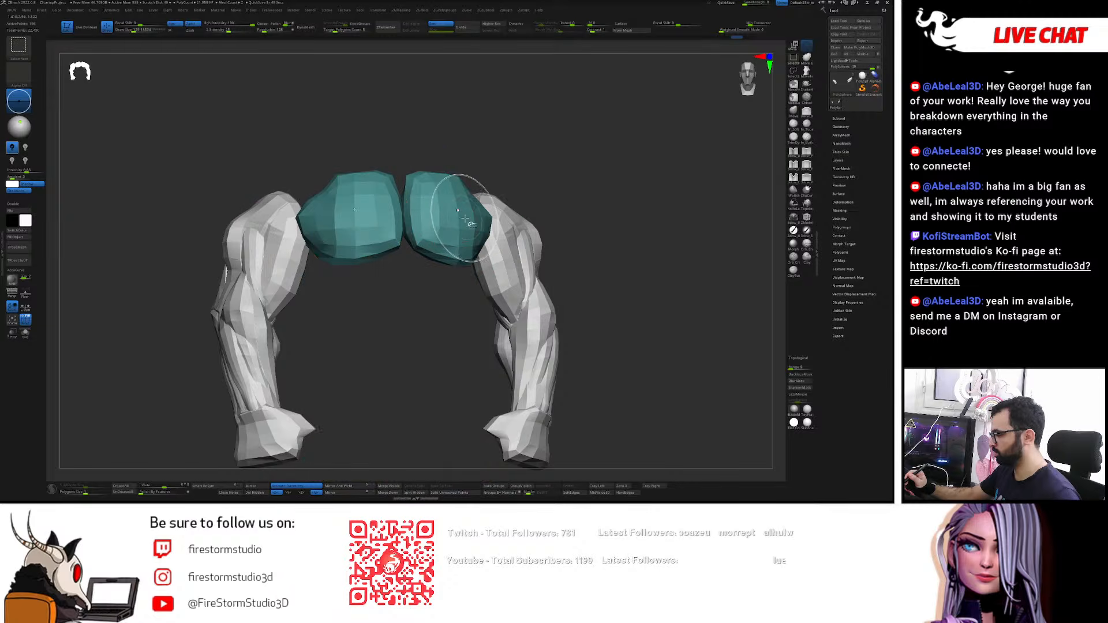
{"action": "left_click", "coordinate": [464, 222], "text": "ctrl+shift"}
{"action": "left_click", "coordinate": [463, 221], "text": "ctrl+shift"}
- Mask everything except the pectorals on the full body and duplicate them with the gizmo, offset slightly downward
{"action": "key", "text": "w"}
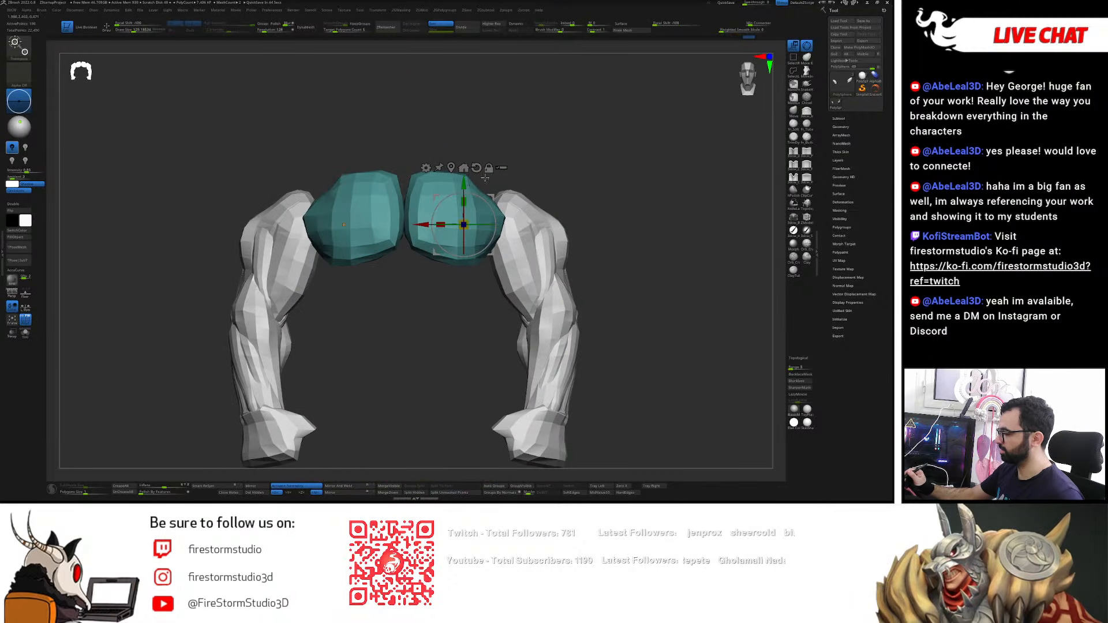
{"action": "left_click", "coordinate": [552, 188], "text": "ctrl+shift"}
{"action": "left_click", "coordinate": [437, 194], "text": "ctrl"}
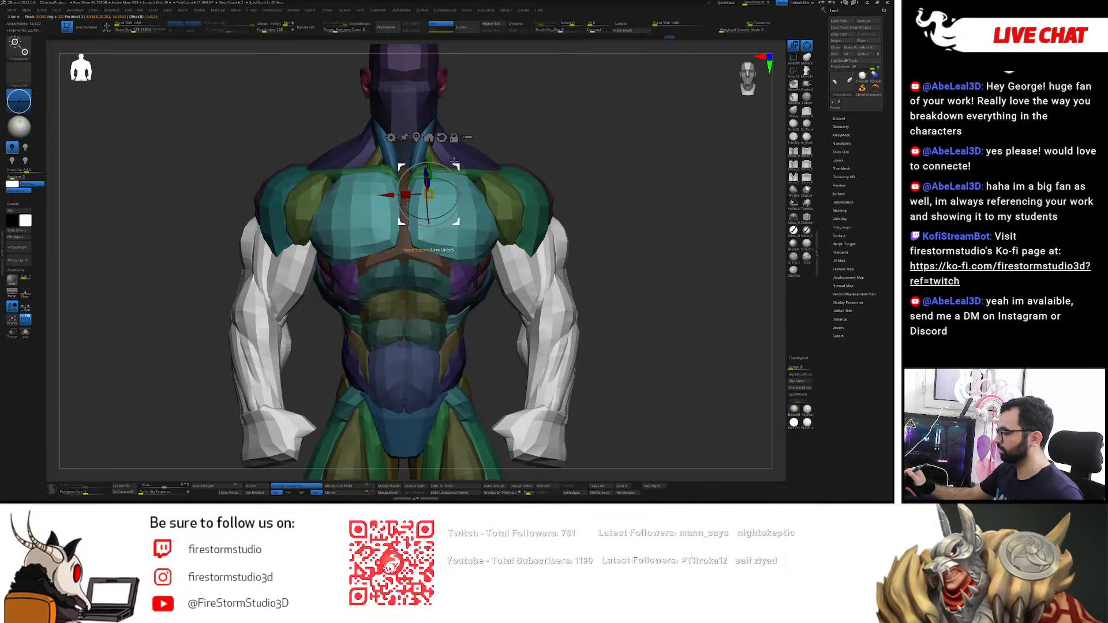
{"action": "left_click_drag", "start_coordinate": [428, 150], "coordinate": [429, 152], "text": "ctrl"}
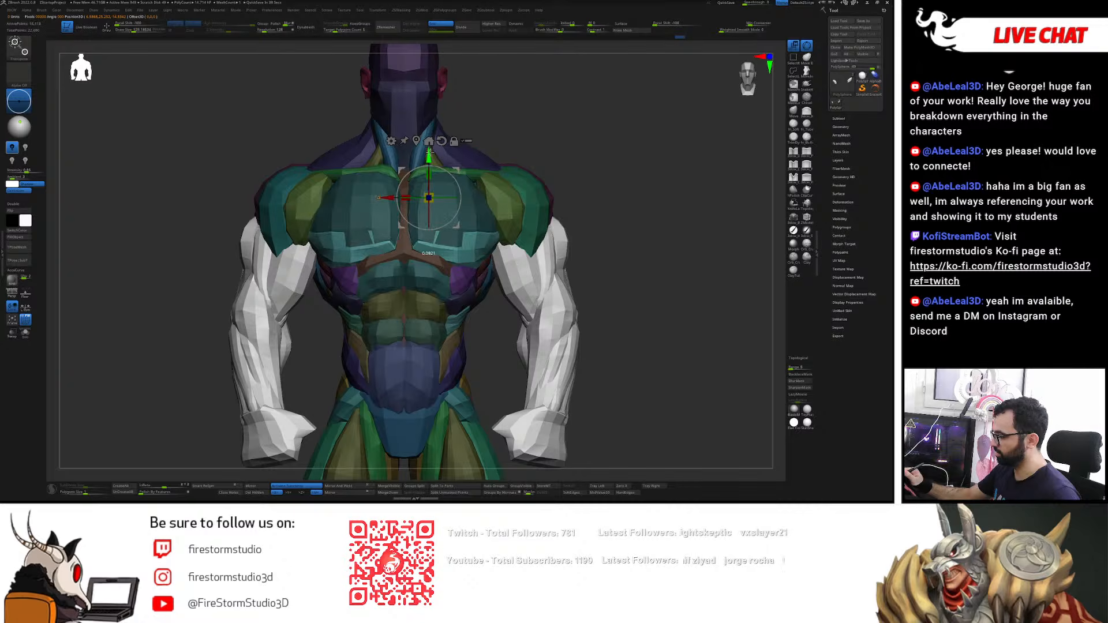
{"action": "left_click_drag", "start_coordinate": [528, 142], "coordinate": [589, 152]}
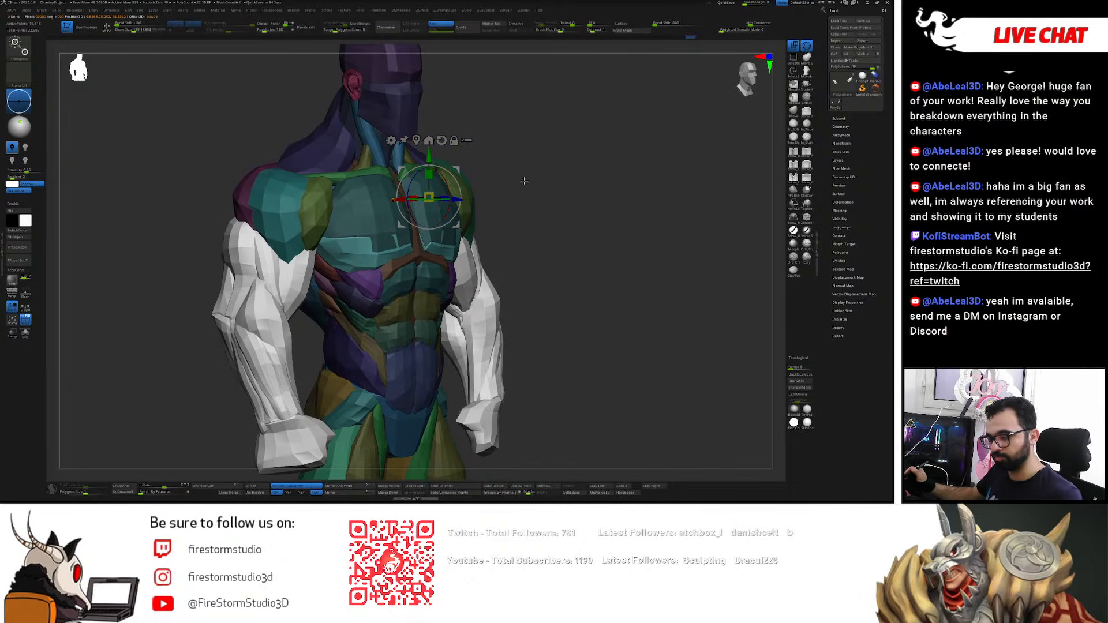
- Reshape the upper pectorals from several angles with Move brush strokes at different brush sizes
{"action": "key", "text": "q"}
{"action": "right_click_drag", "start_coordinate": [517, 206], "coordinate": [504, 218]}
{"action": "left_click_drag", "start_coordinate": [439, 179], "coordinate": [436, 169]}
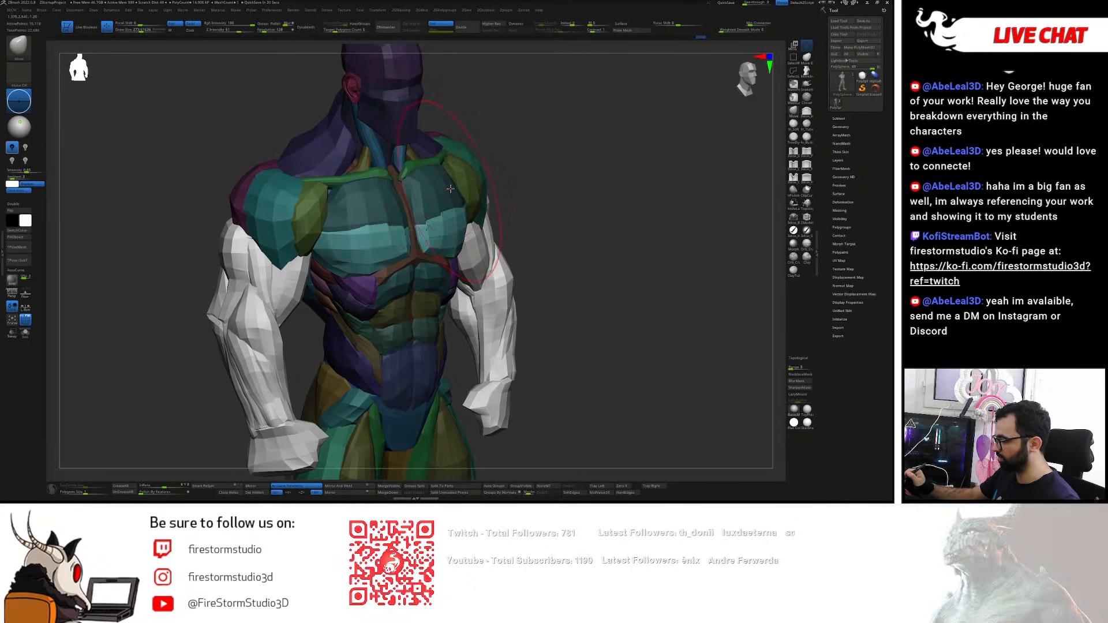
{"action": "right_click_drag", "start_coordinate": [479, 188], "coordinate": [446, 191], "text": "shift"}
{"action": "key", "text": "s"}
{"action": "left_click_drag", "start_coordinate": [443, 190], "coordinate": [418, 181]}
{"action": "right_click_drag", "start_coordinate": [426, 183], "coordinate": [400, 188]}
{"action": "key", "text": "s"}
{"action": "left_click_drag", "start_coordinate": [399, 189], "coordinate": [394, 188]}
{"action": "right_click_drag", "start_coordinate": [394, 189], "coordinate": [426, 192]}
{"action": "left_click_drag", "start_coordinate": [426, 191], "coordinate": [424, 185]}
- Try pulling the lower and outer areas of the pectorals with the Move brush, and undo the last five changes
{"action": "mouse_move", "coordinate": [430, 205]}
{"action": "right_mouse_down"}
{"action": "mouse_move", "coordinate": [398, 215]}
{"action": "mouse_move", "coordinate": [441, 206]}
{"action": "right_mouse_up"}
{"action": "left_click_drag", "start_coordinate": [448, 214], "coordinate": [450, 220]}
{"action": "right_click_drag", "start_coordinate": [459, 218], "coordinate": [451, 222]}
{"action": "key", "text": "s"}
{"action": "left_click_drag", "start_coordinate": [450, 222], "coordinate": [453, 222]}
{"action": "key", "text": "s"}
{"action": "right_click_drag", "start_coordinate": [454, 221], "coordinate": [482, 220]}
{"action": "key", "text": "s"}
{"action": "left_click_drag", "start_coordinate": [482, 220], "coordinate": [482, 234]}
{"action": "key", "text": "ctrl+z"}
{"action": "key", "text": "ctrl+z"}
{"action": "key", "text": "ctrl+z"}
{"action": "key", "text": "ctrl+z"}
{"action": "key", "text": "ctrl+z"}
- Isolate the green lower pectoral polygroup, adjust its outer upper edge with the Move brush, and show the full body again
{"action": "mouse_move", "coordinate": [481, 234]}
{"action": "right_mouse_down"}
{"action": "mouse_move", "coordinate": [491, 237]}
{"action": "mouse_move", "coordinate": [488, 228]}
{"action": "right_mouse_up"}
{"action": "left_click", "coordinate": [470, 243], "text": "ctrl+shift"}
{"action": "left_click", "coordinate": [603, 173], "text": "ctrl+shift"}
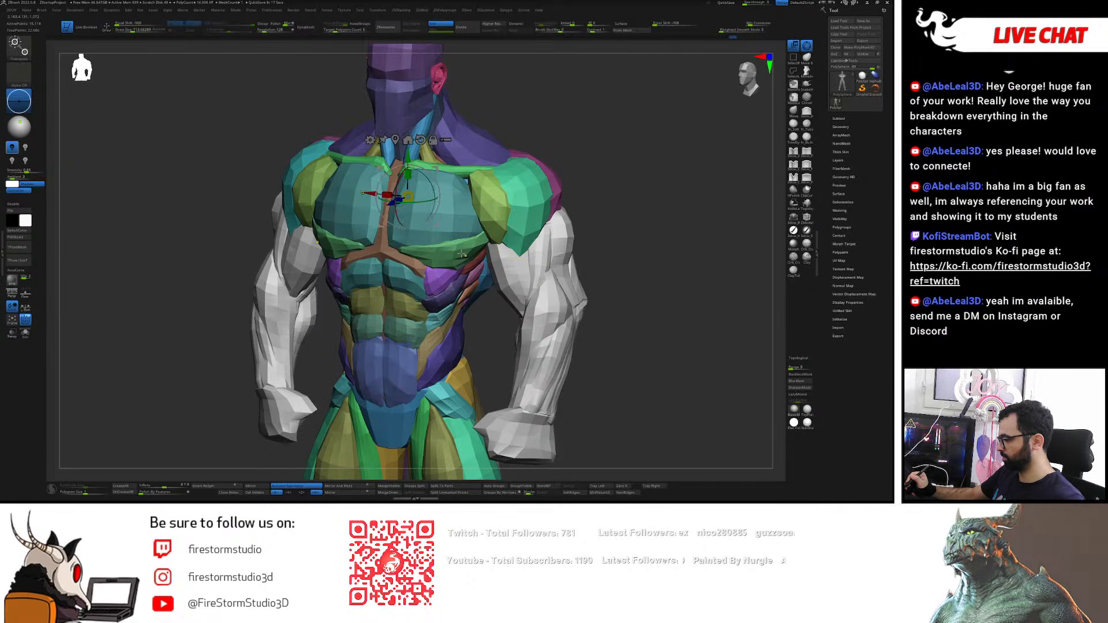
{"action": "left_click", "coordinate": [485, 228], "text": "ctrl+shift"}
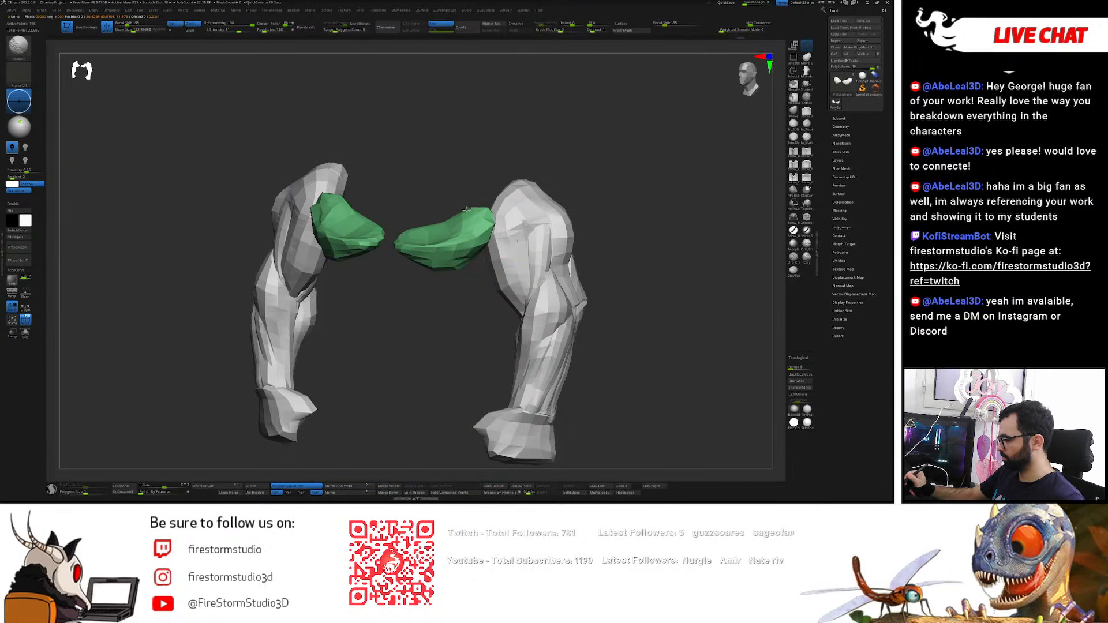
{"action": "left_click_drag", "start_coordinate": [477, 223], "coordinate": [482, 208]}
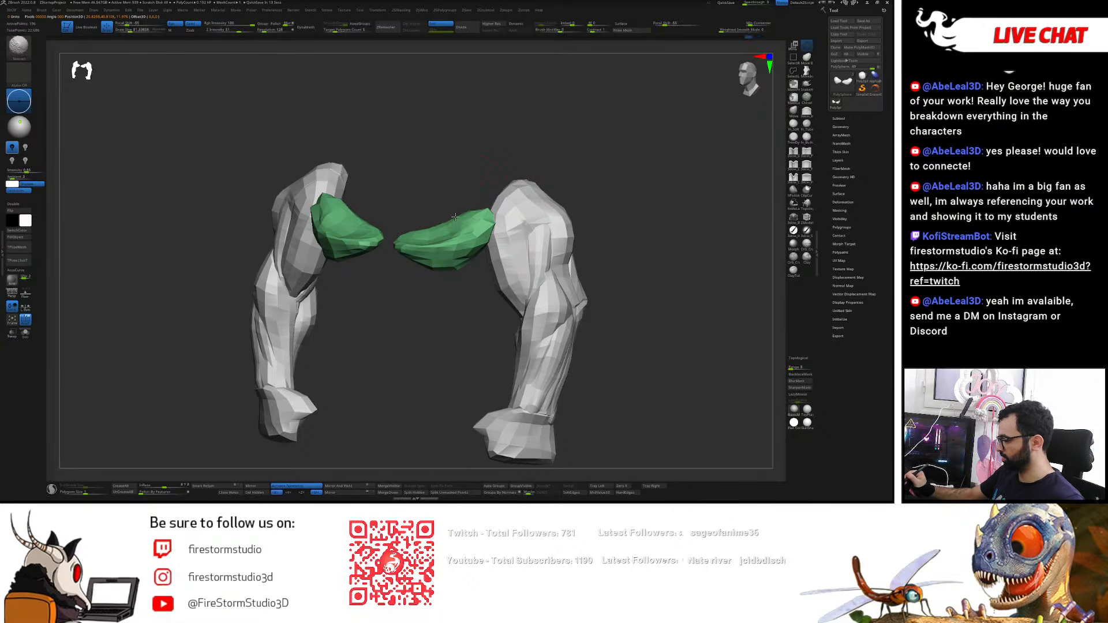
{"action": "left_click", "coordinate": [586, 163], "text": "ctrl+shift"}
{"action": "left_click_drag", "start_coordinate": [586, 163], "coordinate": [627, 167]}
- Mask everything except the teal upper pectorals and duplicate them with the gizmo from a side view
{"action": "mouse_move", "coordinate": [508, 228]}
{"action": "right_mouse_down"}
{"action": "mouse_move", "coordinate": [501, 220]}
{"action": "mouse_move", "coordinate": [491, 237]}
{"action": "mouse_move", "coordinate": [573, 178]}
{"action": "mouse_move", "coordinate": [456, 202]}
{"action": "right_mouse_up"}
{"action": "right_click", "coordinate": [492, 229]}
{"action": "key", "text": "w"}
{"action": "left_click", "coordinate": [398, 212], "text": "ctrl"}
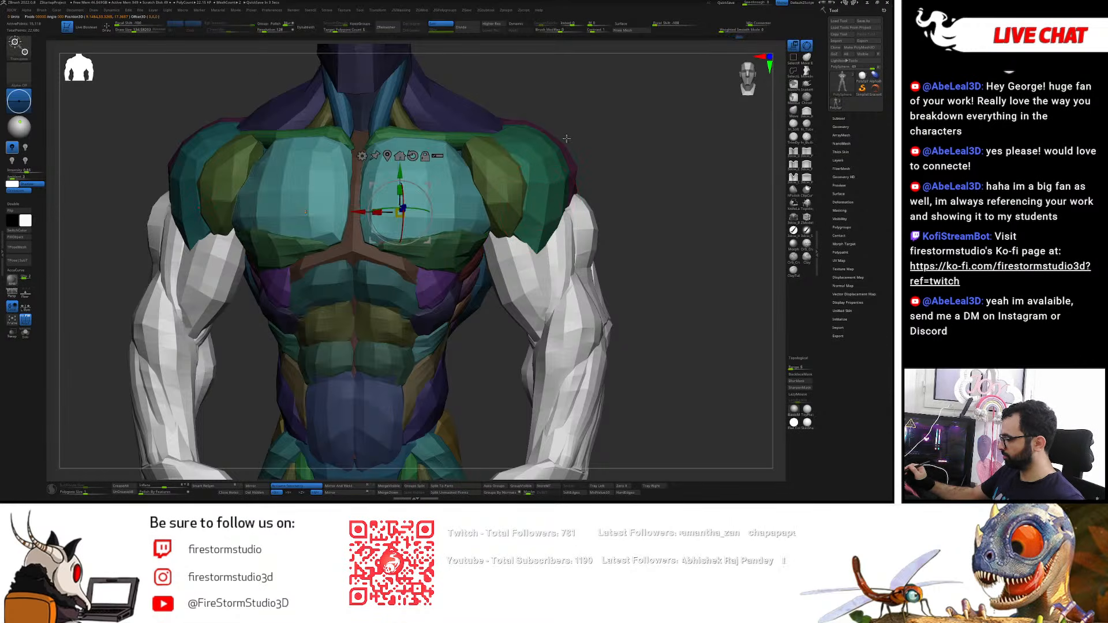
{"action": "key", "text": "q"}
{"action": "right_click_drag", "start_coordinate": [564, 140], "coordinate": [591, 149]}
{"action": "right_click_drag", "start_coordinate": [461, 146], "coordinate": [570, 189]}
{"action": "key", "text": "w"}
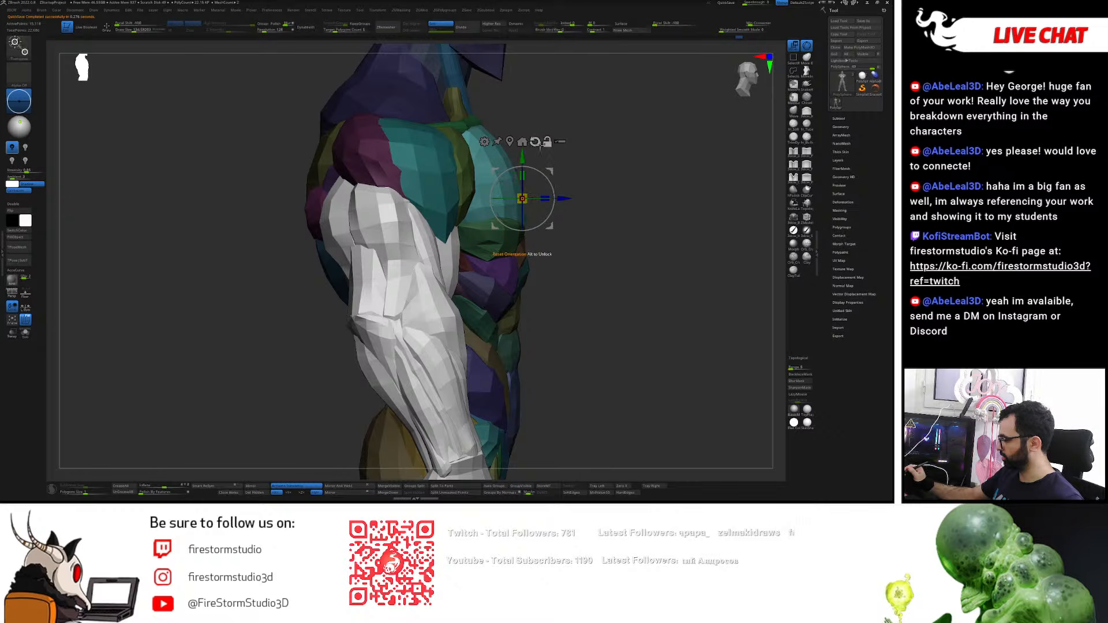
{"action": "mouse_move", "coordinate": [570, 198]}
{"action": "right_mouse_down"}
{"action": "mouse_move", "coordinate": [670, 153]}
{"action": "mouse_move", "coordinate": [634, 204]}
{"action": "right_mouse_up"}
- Assign a new polygroup to the duplicated upper pectorals, isolating them briefly before showing the full body
{"action": "key", "text": "ctrl+w"}
{"action": "key", "text": "q"}
{"action": "left_click", "coordinate": [567, 198], "text": "ctrl+shift"}
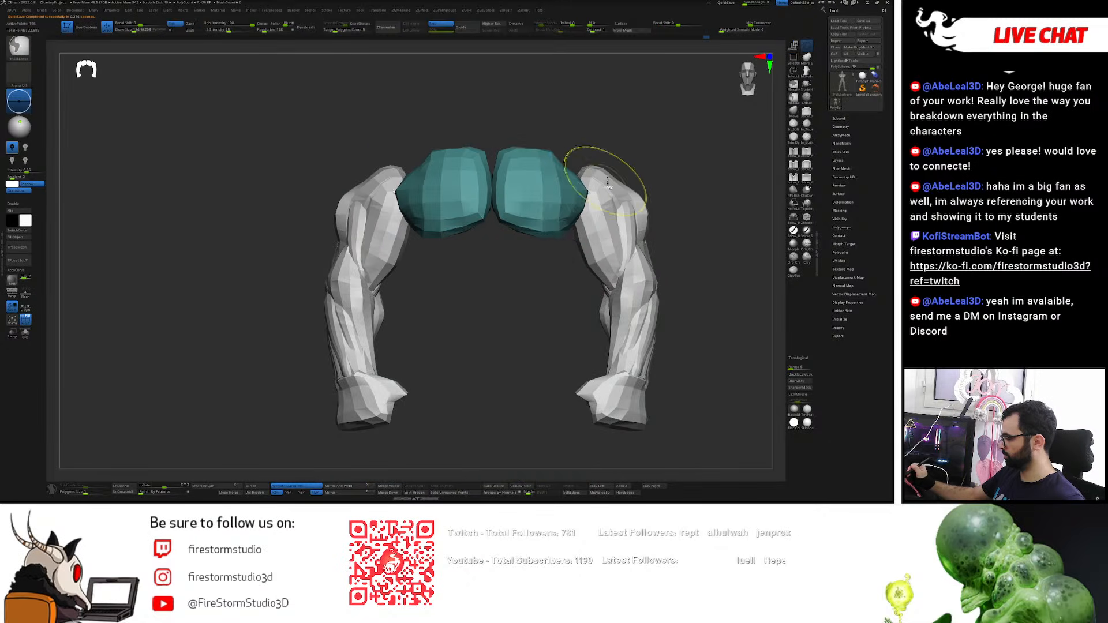
{"action": "left_click", "coordinate": [580, 188], "text": "ctrl+shift"}
{"action": "key", "text": "w"}
{"action": "key", "text": "q"}
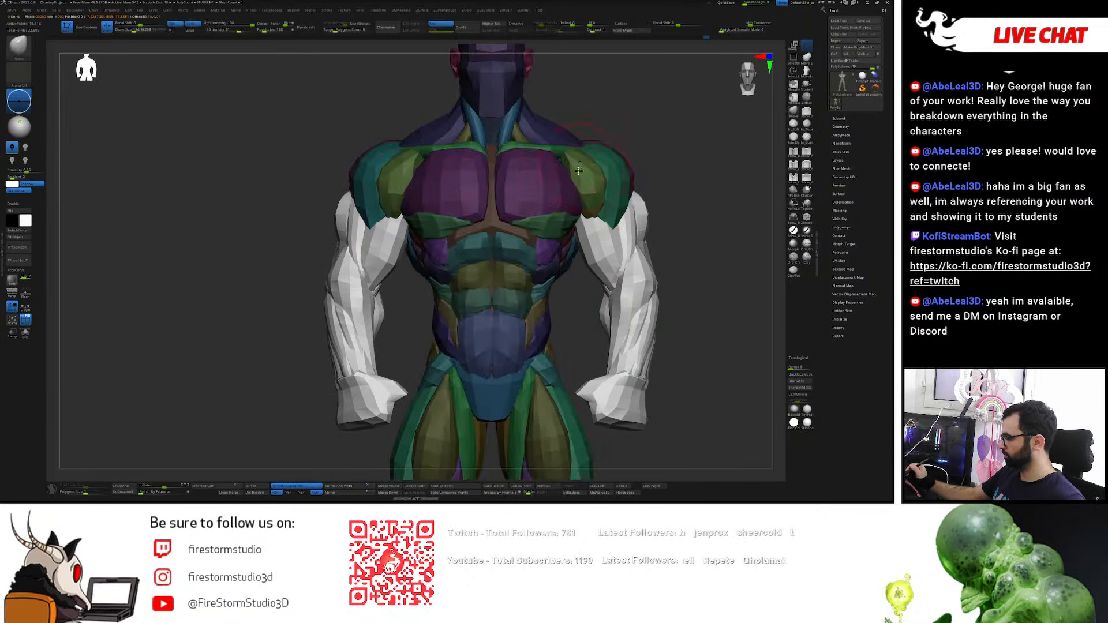
- Undo the last change and mask everything except the purple pectoral layer
{"action": "key", "text": "ctrl+z"}
{"action": "key", "text": "w"}
{"action": "left_click", "coordinate": [459, 203], "text": "ctrl"}
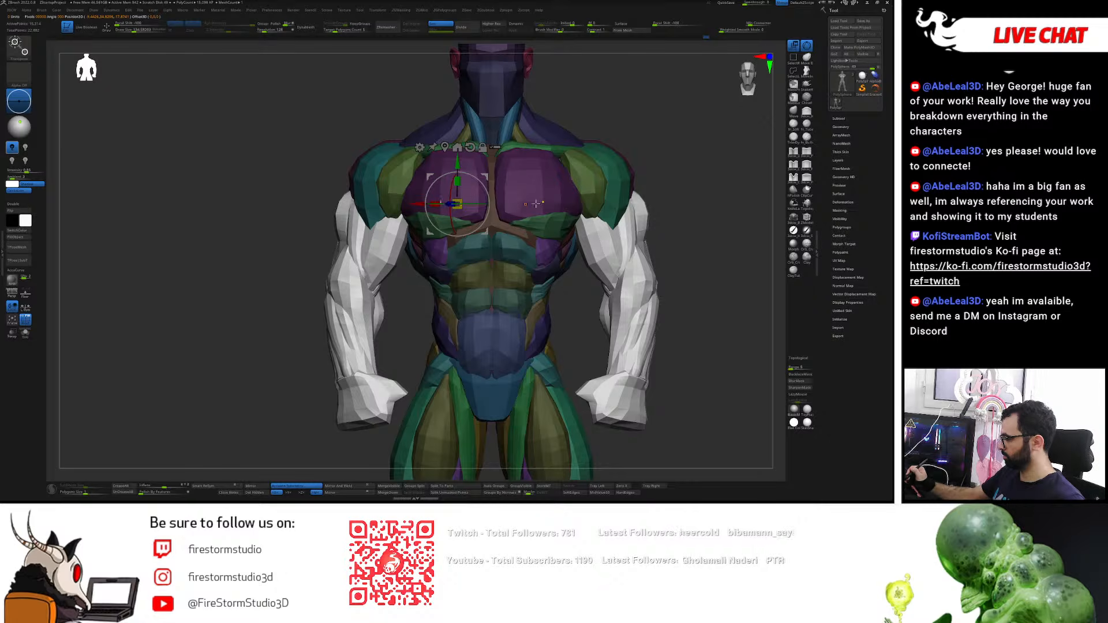
{"action": "left_click", "coordinate": [539, 206], "text": "ctrl"}
{"action": "key", "text": "q"}
{"action": "right_click_drag", "start_coordinate": [597, 154], "coordinate": [560, 171]}
- Push the inner part of the purple pectoral layer beneath the teal one with the Move brush, undoing the first stroke
{"action": "key", "text": "s"}
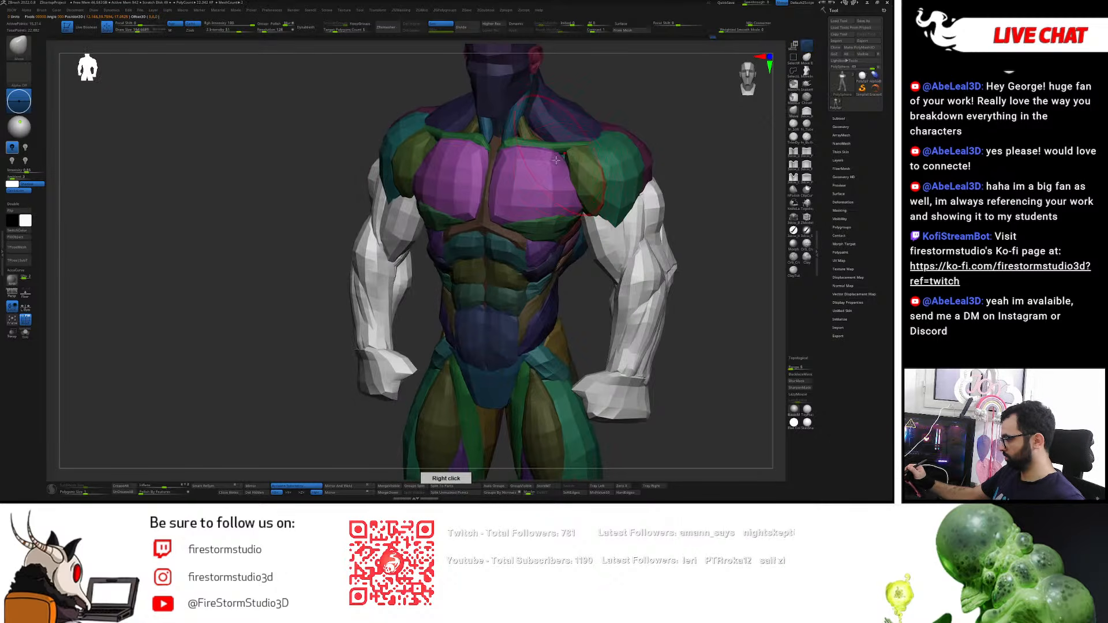
{"action": "left_click_drag", "start_coordinate": [558, 155], "coordinate": [558, 178]}
{"action": "key", "text": "ctrl+z"}
{"action": "mouse_move", "coordinate": [534, 174]}
{"action": "right_mouse_down"}
{"action": "mouse_move", "coordinate": [557, 172]}
{"action": "mouse_move", "coordinate": [511, 208]}
{"action": "right_mouse_up"}
{"action": "left_click_drag", "start_coordinate": [511, 209], "coordinate": [522, 192]}
{"action": "right_click_drag", "start_coordinate": [521, 192], "coordinate": [492, 183]}
{"action": "left_click_drag", "start_coordinate": [498, 173], "coordinate": [494, 177]}
{"action": "right_click_drag", "start_coordinate": [494, 176], "coordinate": [519, 177]}
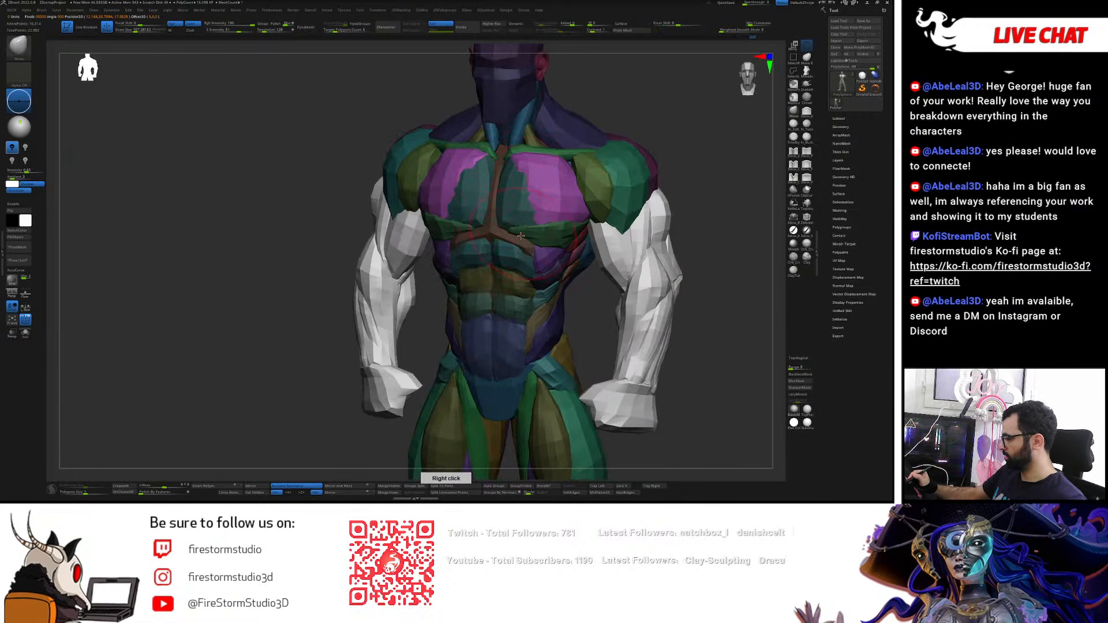
{"action": "left_click_drag", "start_coordinate": [523, 232], "coordinate": [536, 213]}
- Shape the purple pectoral layer into a band between the teal chest and the front shoulder muscle
{"action": "right_click_drag", "start_coordinate": [528, 149], "coordinate": [526, 172]}
{"action": "mouse_move", "coordinate": [538, 219]}
{"action": "right_mouse_down"}
{"action": "mouse_move", "coordinate": [547, 195]}
{"action": "mouse_move", "coordinate": [561, 209]}
{"action": "right_mouse_up"}
{"action": "right_click_drag", "start_coordinate": [530, 169], "coordinate": [559, 187]}
{"action": "mouse_move", "coordinate": [579, 229]}
{"action": "right_mouse_down"}
{"action": "mouse_move", "coordinate": [594, 216]}
{"action": "mouse_move", "coordinate": [600, 235]}
{"action": "mouse_move", "coordinate": [584, 234]}
{"action": "mouse_move", "coordinate": [589, 185]}
{"action": "mouse_move", "coordinate": [585, 201]}
{"action": "right_mouse_up"}
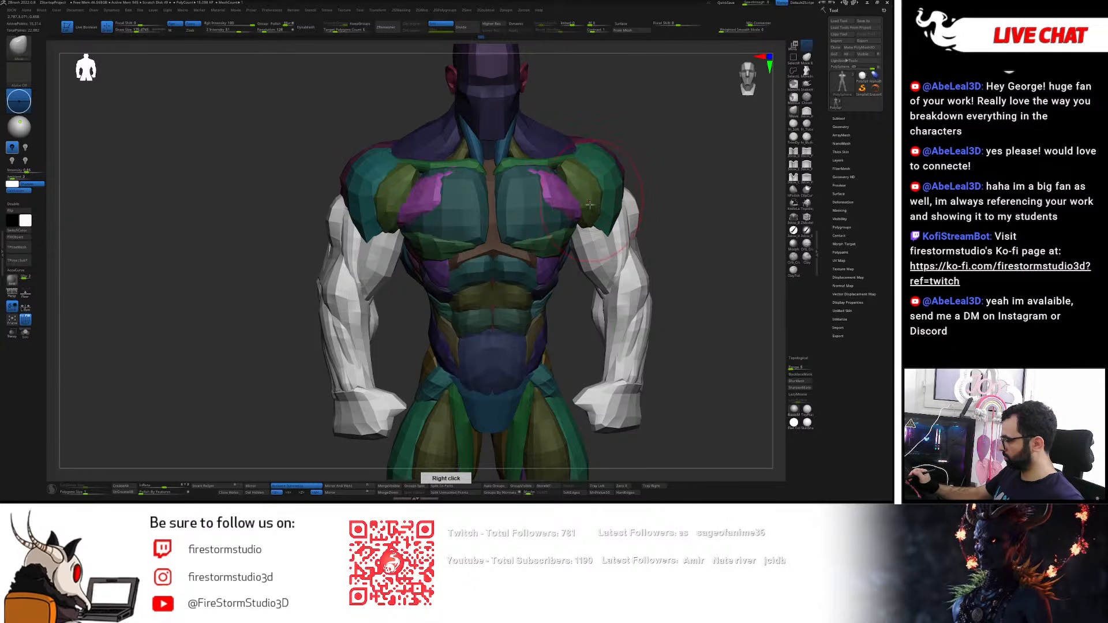
{"action": "key", "text": "s"}
{"action": "left_click_drag", "start_coordinate": [543, 169], "coordinate": [555, 171]}
{"action": "mouse_move", "coordinate": [569, 190]}
{"action": "right_mouse_down"}
{"action": "mouse_move", "coordinate": [534, 190]}
{"action": "mouse_move", "coordinate": [557, 185]}
{"action": "right_mouse_up"}
{"action": "key", "text": "s"}
{"action": "left_click_drag", "start_coordinate": [552, 188], "coordinate": [563, 188]}
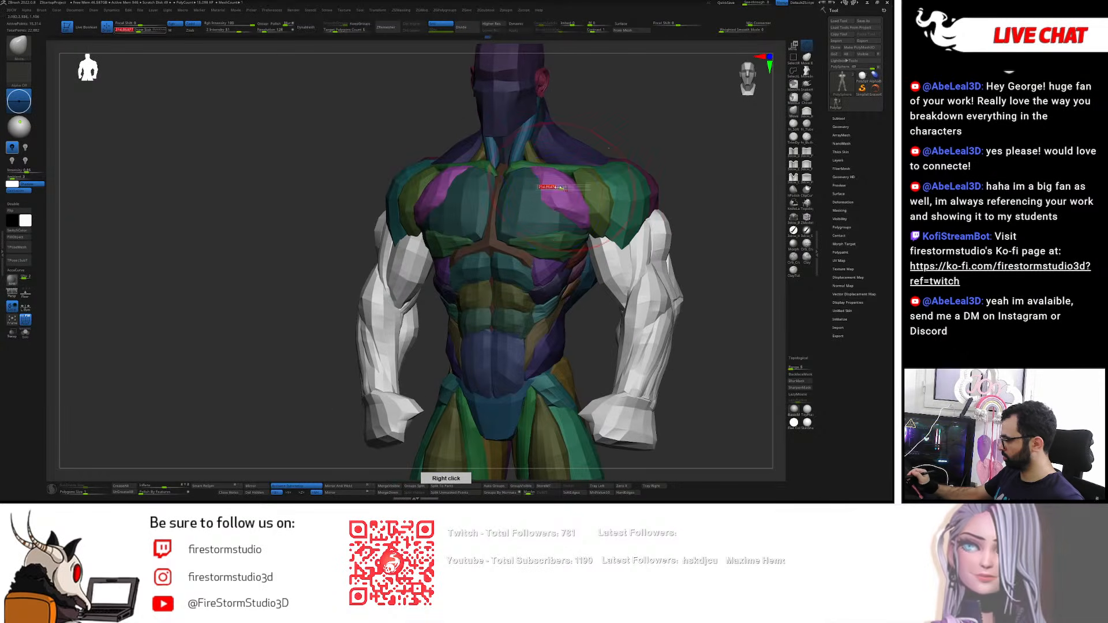
- Mask the teal inner pectorals and assign them a new polygroup
{"action": "mouse_move", "coordinate": [553, 206]}
{"action": "right_mouse_down"}
{"action": "mouse_move", "coordinate": [588, 223]}
{"action": "mouse_move", "coordinate": [595, 243]}
{"action": "mouse_move", "coordinate": [578, 243]}
{"action": "right_mouse_up"}
{"action": "key", "text": "w"}
{"action": "left_click", "coordinate": [551, 195], "text": "ctrl"}
{"action": "right_click_drag", "start_coordinate": [572, 193], "coordinate": [568, 163]}
{"action": "key", "text": "q"}
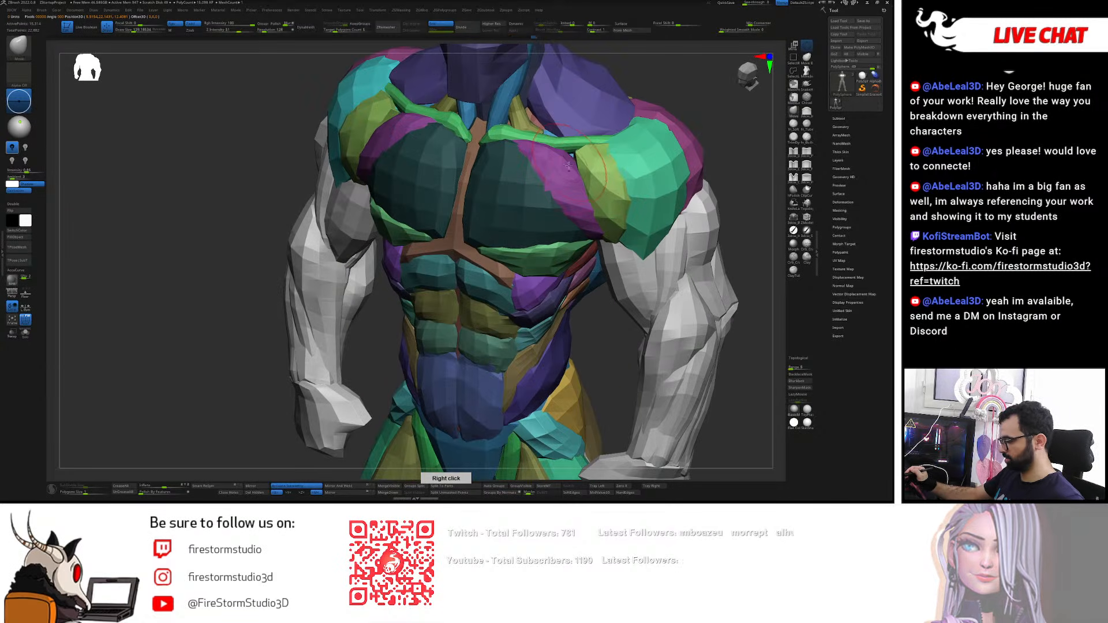
{"action": "key", "text": "ctrl+i"}
{"action": "key", "text": "ctrl+i"}
{"action": "key", "text": "ctrl+i"}
{"action": "key", "text": "ctrl+i"}
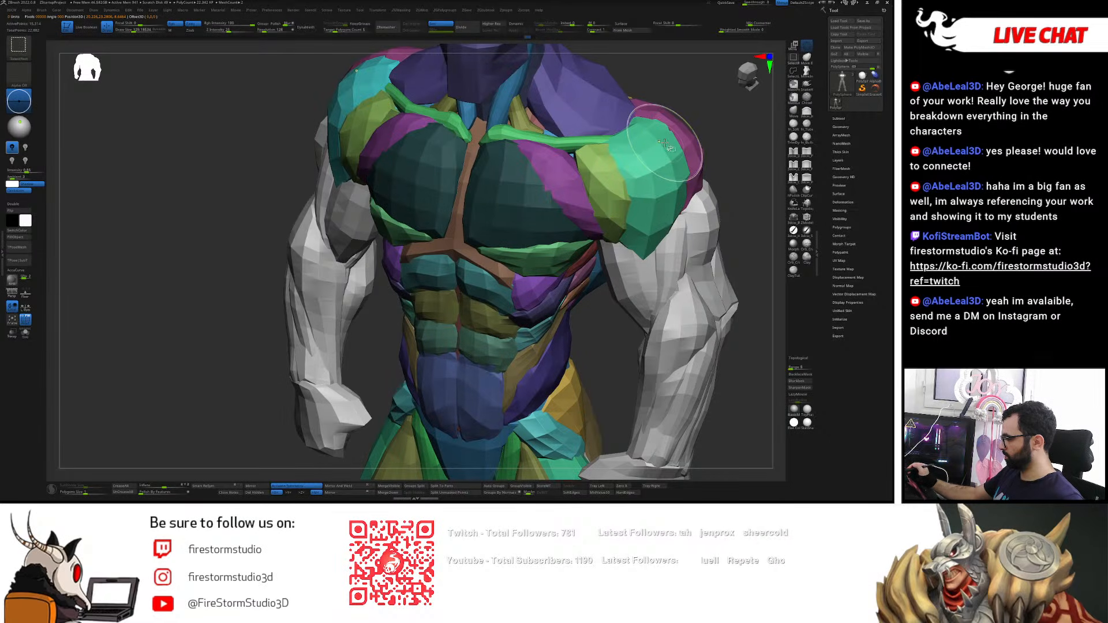
{"action": "key", "text": "ctrl+i"}
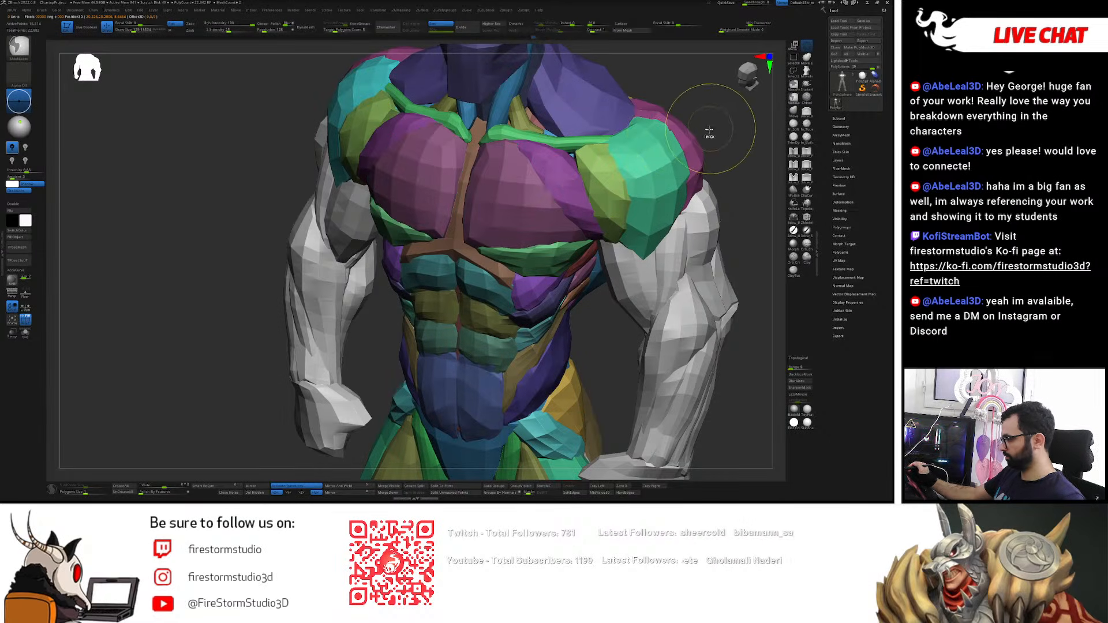
- Mask everything except the outer purple pectoral band, extend it along the chest's upper edge, and clear the mask
{"action": "key", "text": "w"}
{"action": "left_click", "coordinate": [572, 188]}
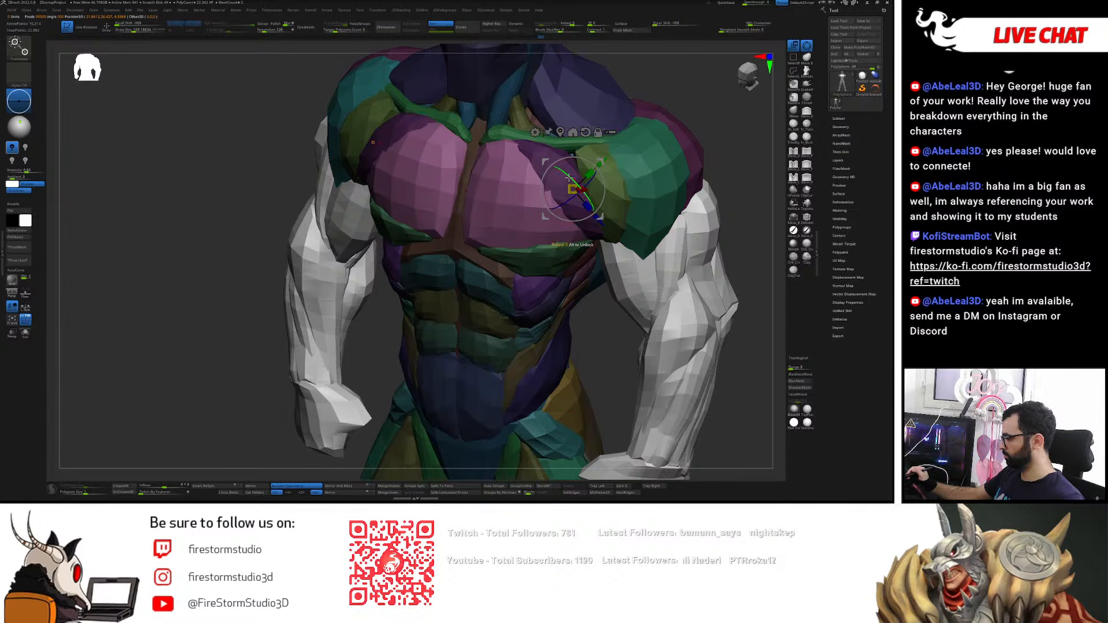
{"action": "left_click", "coordinate": [544, 148], "text": "ctrl"}
{"action": "key", "text": "q"}
{"action": "right_click_drag", "start_coordinate": [562, 139], "coordinate": [600, 144]}
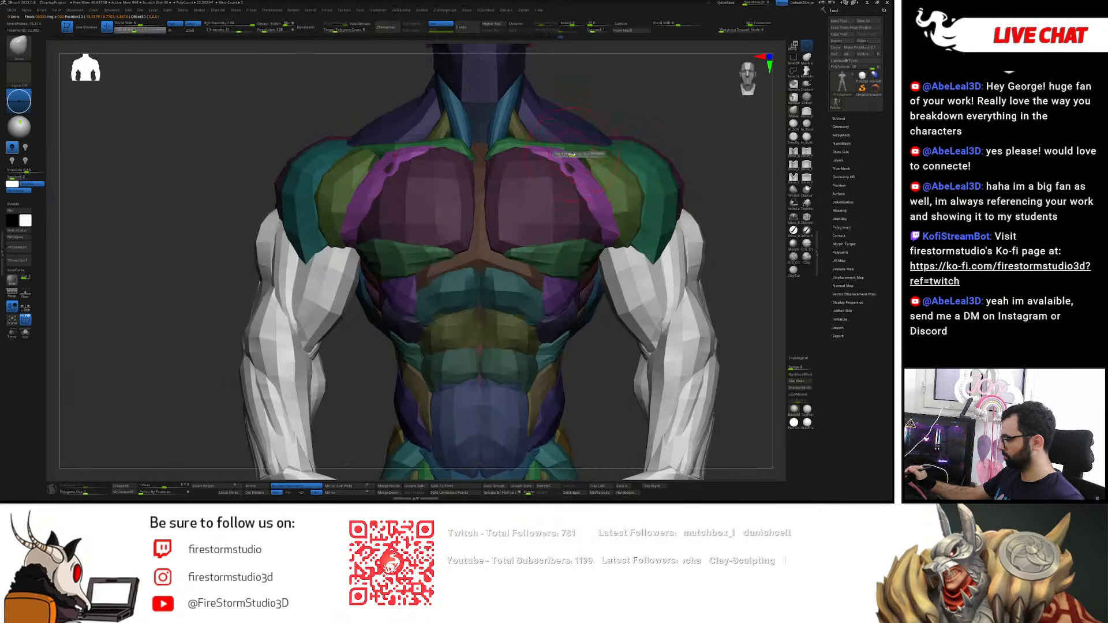
{"action": "left_click_drag", "start_coordinate": [566, 168], "coordinate": [573, 175]}
{"action": "right_click_drag", "start_coordinate": [637, 127], "coordinate": [633, 115], "text": "ctrl"}
{"action": "left_click_drag", "start_coordinate": [633, 118], "coordinate": [635, 144], "text": "ctrl"}
- Turn on Topological auto masking for the Move brush and adjust the upper edge of the inner pectorals
{"action": "key", "text": "s"}
{"action": "left_click", "coordinate": [557, 181]}
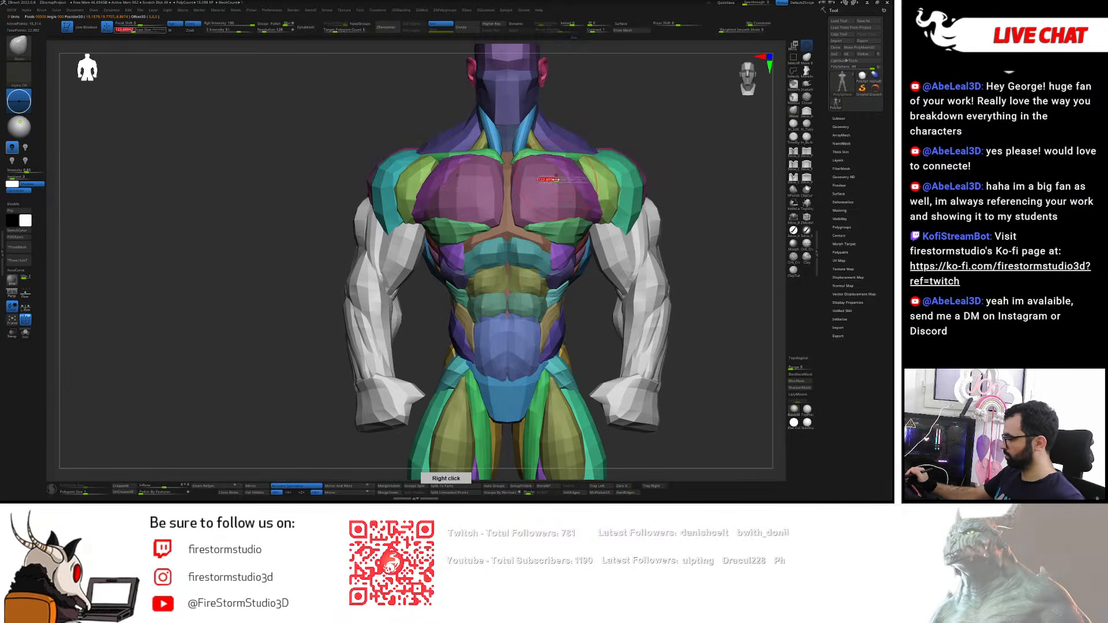
{"action": "right_click_drag", "start_coordinate": [716, 220], "coordinate": [742, 224]}
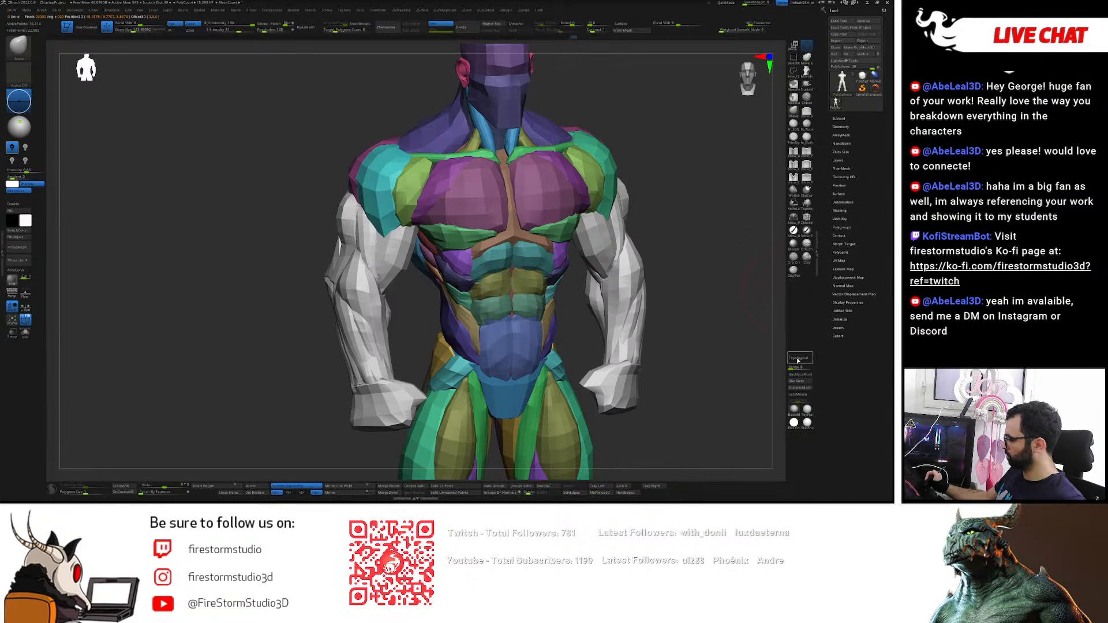
{"action": "right_click_drag", "start_coordinate": [537, 153], "coordinate": [538, 162]}
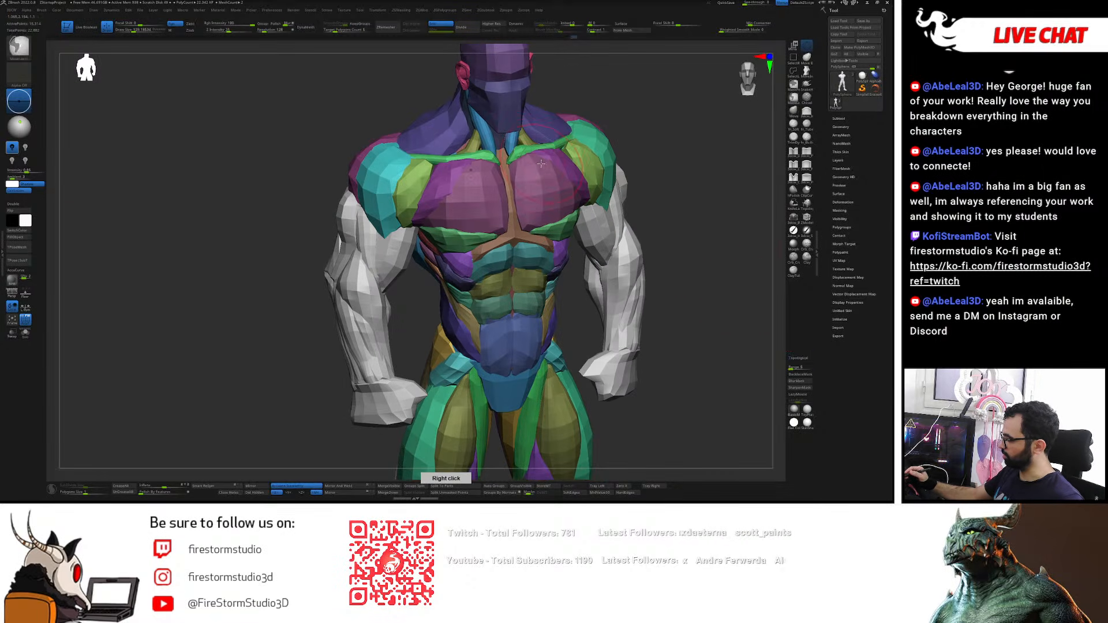
{"action": "key", "text": "s"}
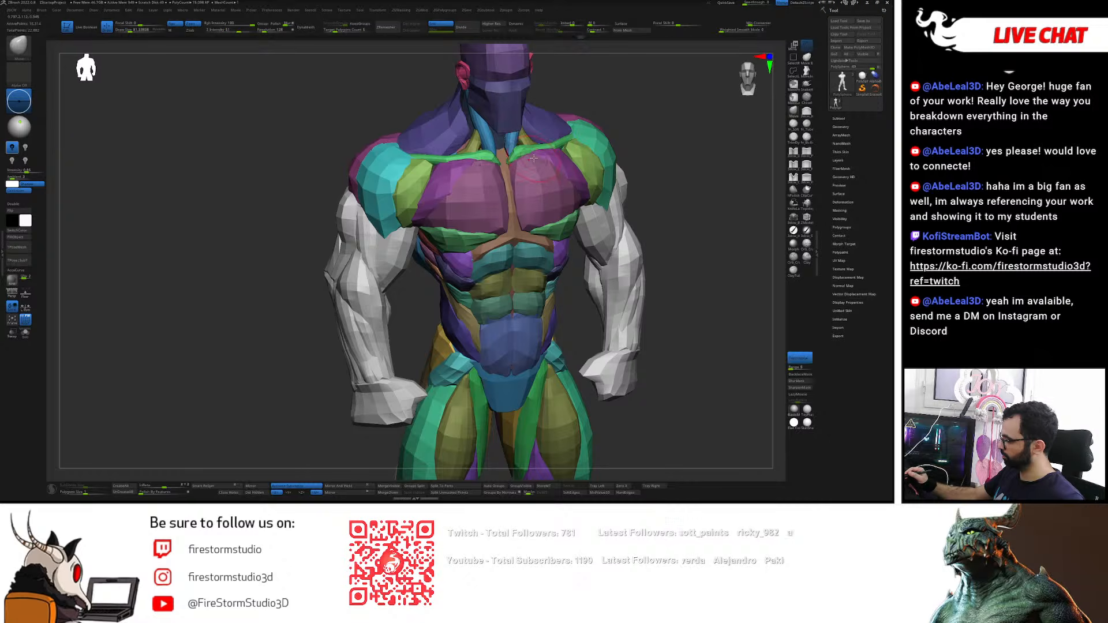
{"action": "left_click_drag", "start_coordinate": [530, 164], "coordinate": [532, 163], "text": "shift"}
- Insert edge loops across the inner pectorals beside the sternum with the ZModeler brush
{"action": "mouse_move", "coordinate": [542, 159]}
{"action": "right_mouse_down"}
{"action": "mouse_move", "coordinate": [531, 161]}
{"action": "mouse_move", "coordinate": [540, 176]}
{"action": "mouse_move", "coordinate": [499, 171]}
{"action": "mouse_move", "coordinate": [505, 202]}
{"action": "mouse_move", "coordinate": [497, 201]}
{"action": "right_mouse_up"}
{"action": "left_click", "coordinate": [497, 200]}
{"action": "left_click", "coordinate": [482, 219]}
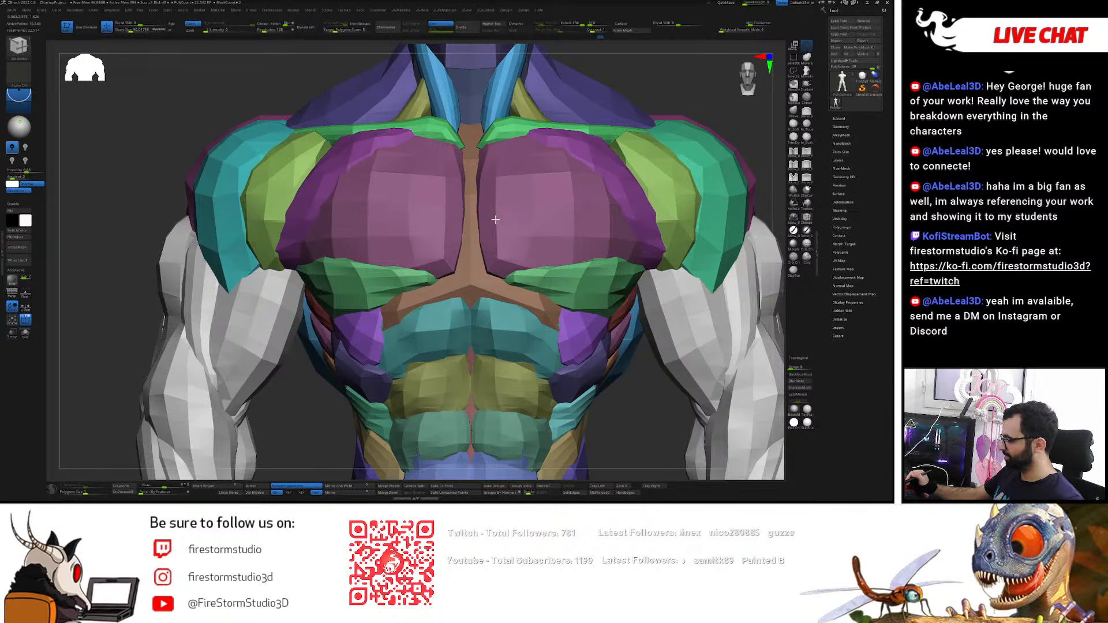
- Show the wireframe and notch the inner pectoral edges beside the sternum using the Dam Standard and Move Topological brushes
{"action": "key", "text": "shift+f"}
{"action": "right_click_drag", "start_coordinate": [496, 216], "coordinate": [488, 225]}
{"action": "key", "text": "shift+f"}
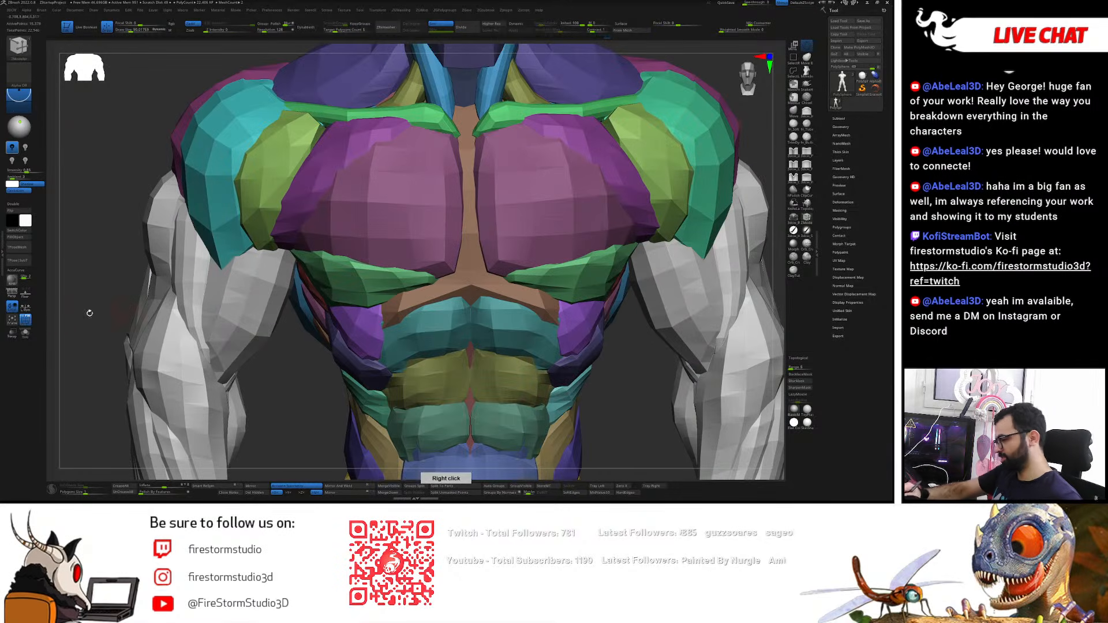
{"action": "left_click", "coordinate": [26, 317]}
{"action": "key", "text": "b"}
{"action": "key", "text": "d"}
{"action": "key", "text": "s"}
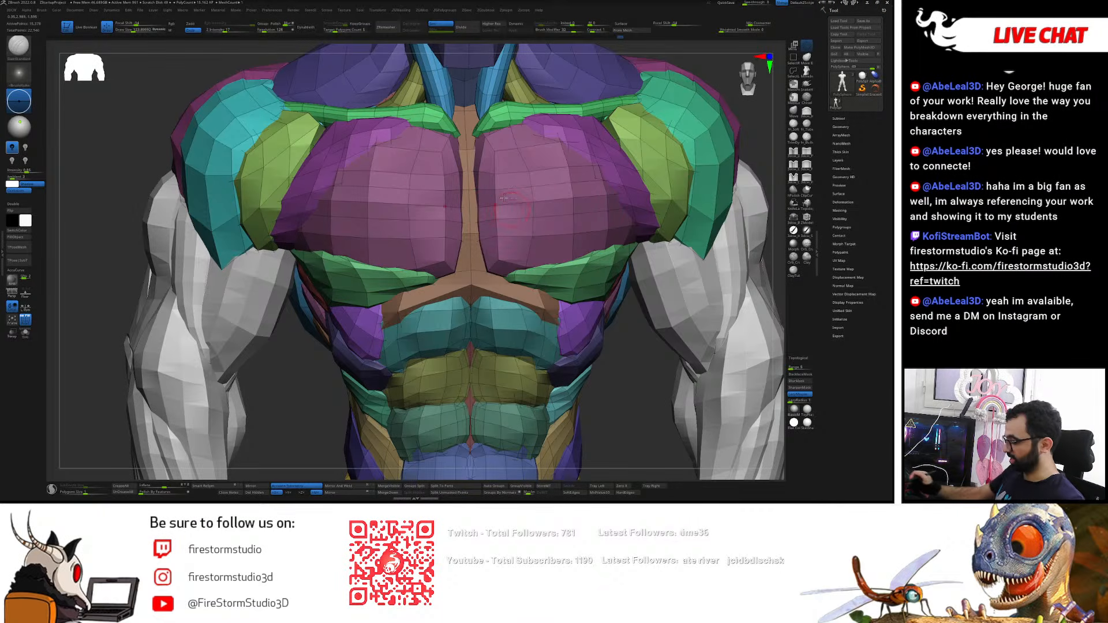
{"action": "key", "text": "b"}
{"action": "key", "text": "m"}
{"action": "key", "text": "t"}
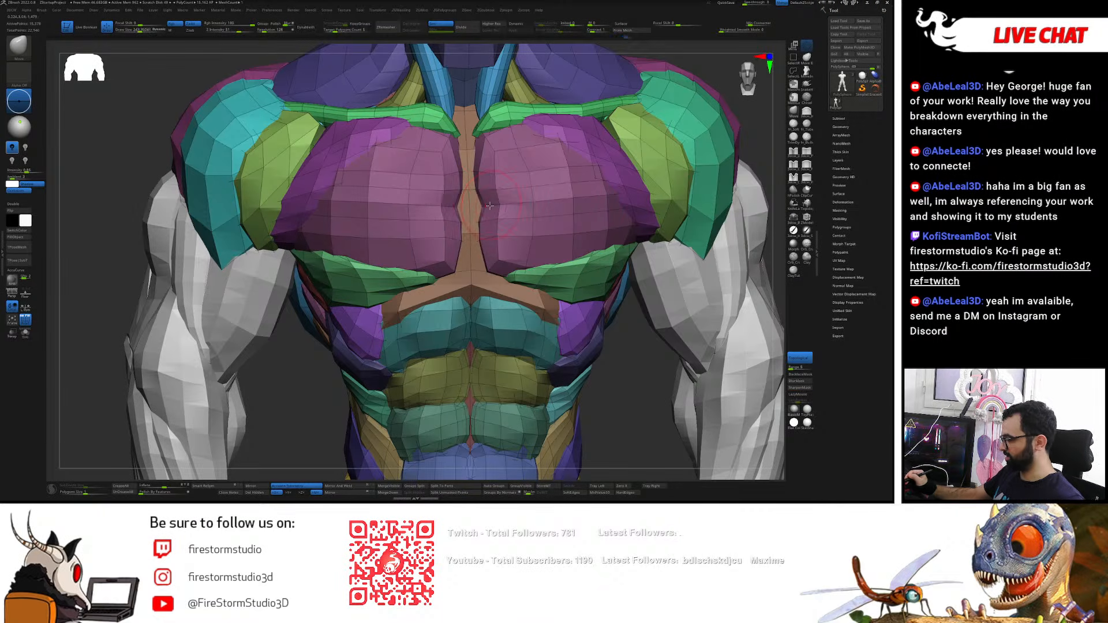
{"action": "mouse_move", "coordinate": [488, 180]}
{"action": "right_mouse_down"}
{"action": "mouse_move", "coordinate": [571, 196]}
{"action": "mouse_move", "coordinate": [536, 209]}
{"action": "mouse_move", "coordinate": [481, 212]}
{"action": "mouse_move", "coordinate": [594, 153]}
{"action": "mouse_move", "coordinate": [490, 168]}
{"action": "right_mouse_up"}
- Carve a horizontal crease into the inner pectorals with the Dam Standard brush and hide the polyframe
{"action": "key", "text": "b"}
{"action": "key", "text": "d"}
{"action": "key", "text": "s"}
{"action": "key", "text": "shift+f"}
{"action": "mouse_move", "coordinate": [490, 168]}
{"action": "right_mouse_down", "text": "ctrl"}
{"action": "mouse_move", "coordinate": [484, 214]}
{"action": "mouse_move", "coordinate": [527, 219]}
{"action": "mouse_move", "coordinate": [519, 225]}
{"action": "mouse_move", "coordinate": [507, 185]}
{"action": "mouse_move", "coordinate": [518, 184]}
{"action": "mouse_move", "coordinate": [488, 243]}
{"action": "right_mouse_up", "text": "ctrl"}
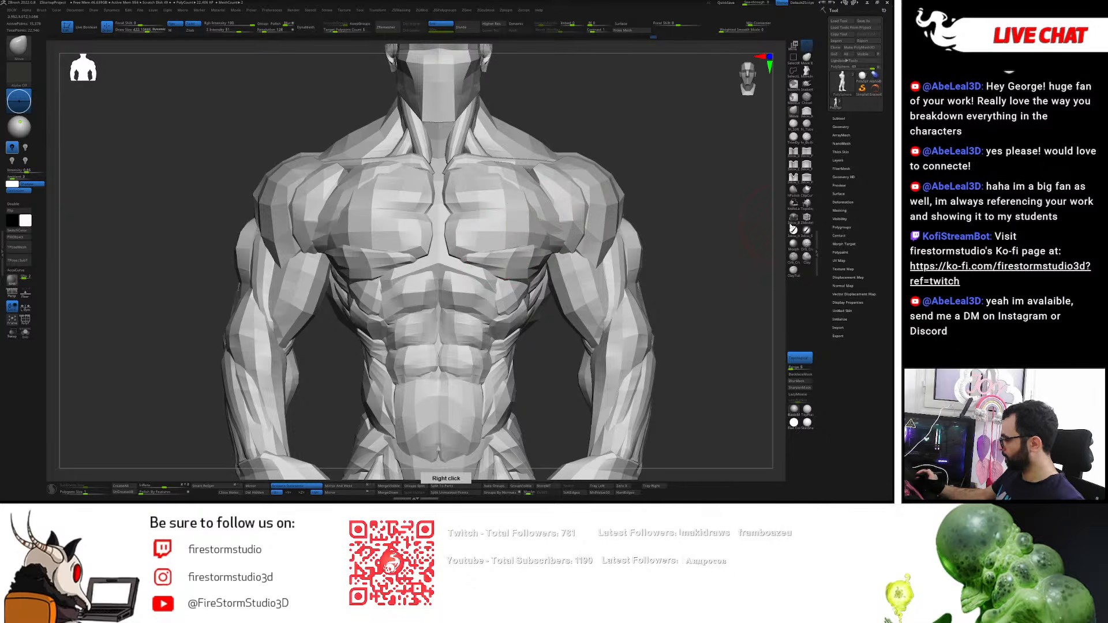
- Switch to another sculpting brush, undo the test strokes, and refine the planes around the inner pectoral crease
{"action": "left_click", "coordinate": [791, 153]}
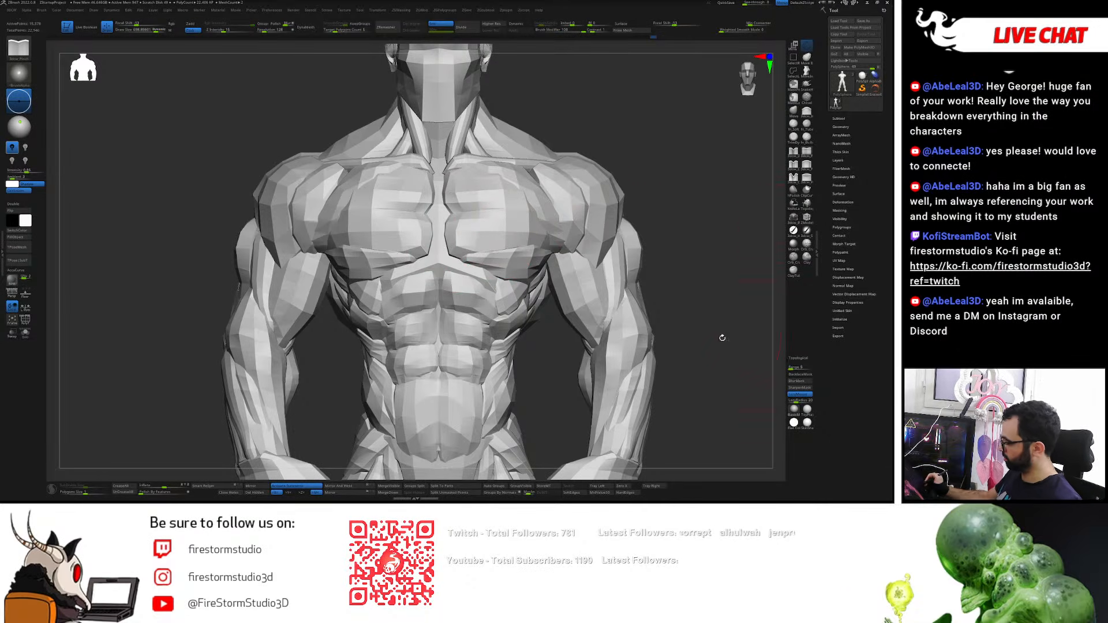
{"action": "key", "text": "s"}
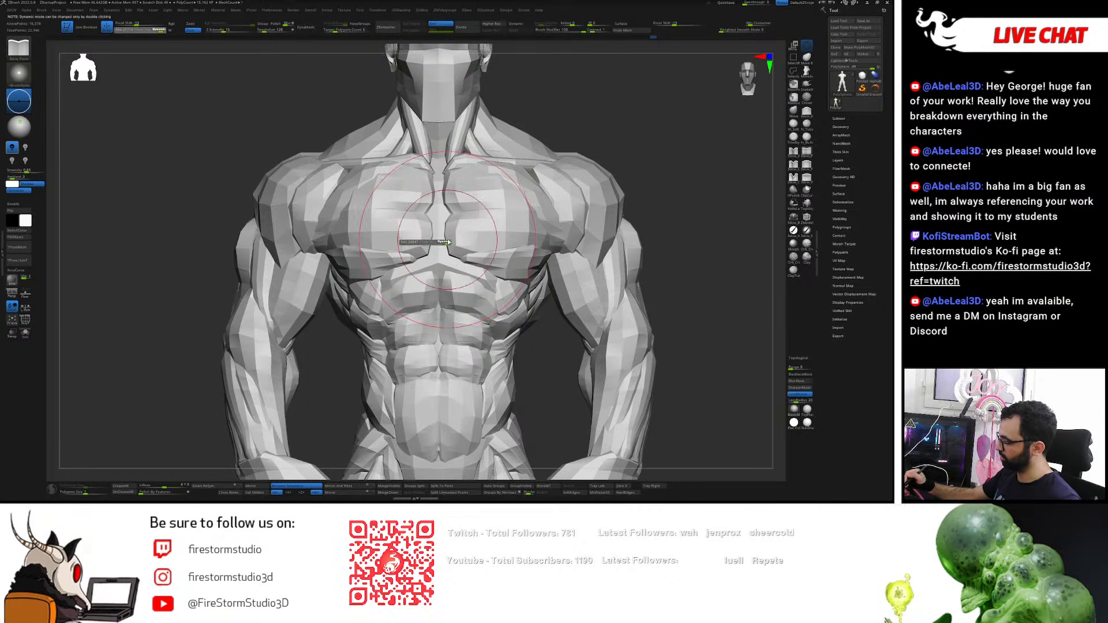
{"action": "key", "text": "3"}
{"action": "mouse_move", "coordinate": [469, 214]}
{"action": "left_mouse_down"}
{"action": "mouse_move", "coordinate": [478, 226]}
{"action": "mouse_move", "coordinate": [502, 202]}
{"action": "left_mouse_up"}
{"action": "key", "text": "ctrl+z"}
{"action": "key", "text": "s"}
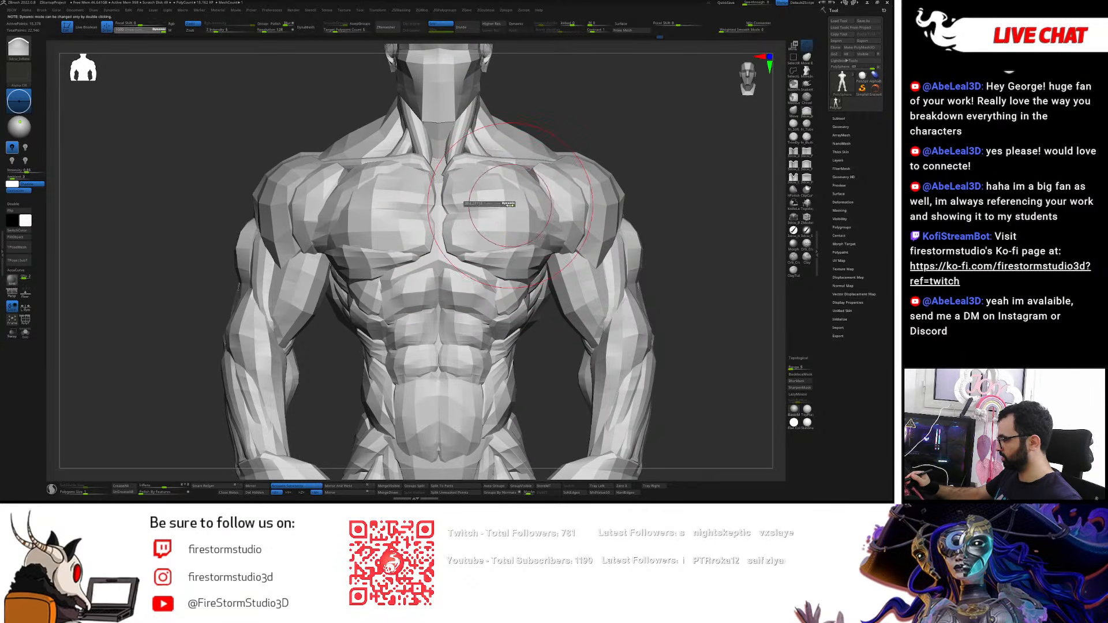
{"action": "key", "text": "ctrl+z"}
{"action": "key", "text": "ctrl+z"}
{"action": "key", "text": "s"}
{"action": "left_click_drag", "start_coordinate": [488, 199], "coordinate": [499, 200]}
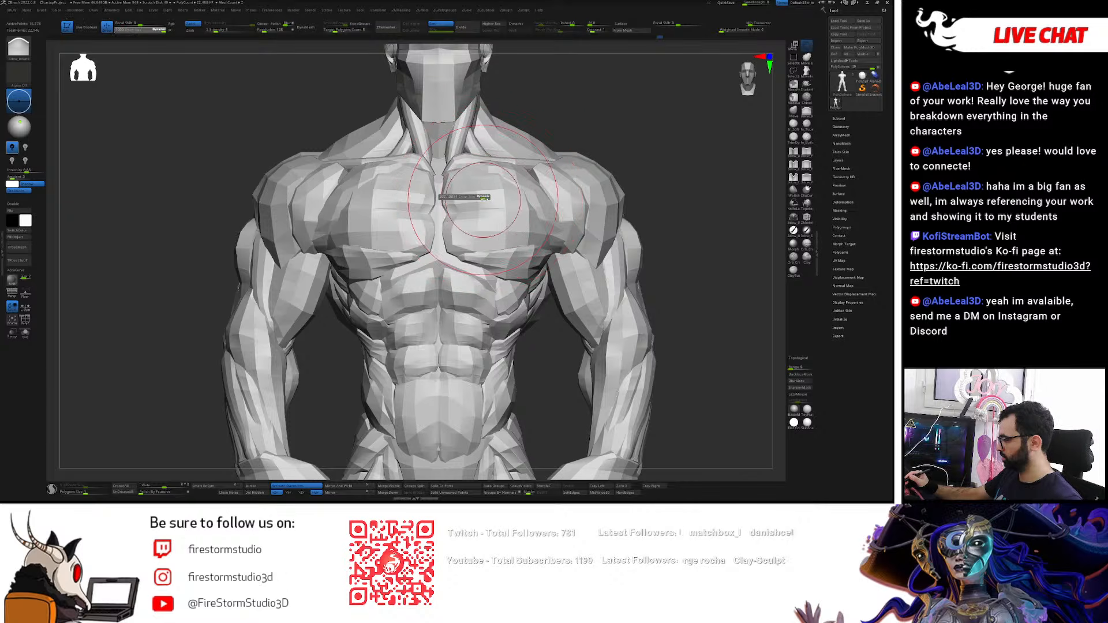
{"action": "key", "text": "s"}
{"action": "mouse_move", "coordinate": [495, 198]}
{"action": "left_mouse_down"}
{"action": "mouse_move", "coordinate": [455, 195]}
{"action": "mouse_move", "coordinate": [470, 198]}
{"action": "left_mouse_up"}
{"action": "key", "text": "s"}
- Try another stroke on the inner pectoral with a resized brush and undo it
{"action": "right_click_drag", "start_coordinate": [486, 212], "coordinate": [515, 213]}
{"action": "key", "text": "s"}
{"action": "mouse_move", "coordinate": [501, 214]}
{"action": "left_mouse_down"}
{"action": "mouse_move", "coordinate": [511, 215]}
{"action": "mouse_move", "coordinate": [503, 199]}
{"action": "mouse_move", "coordinate": [500, 210]}
{"action": "left_mouse_up"}
{"action": "key", "text": "ctrl+z"}
{"action": "key", "text": "s"}
- Build up the lower edge of the pectorals with the Standard brush, undoing the smoothing stroke beneath the chest
{"action": "right_click_drag", "start_coordinate": [500, 210], "coordinate": [556, 199]}
{"action": "right_click_drag", "start_coordinate": [562, 280], "coordinate": [545, 261]}
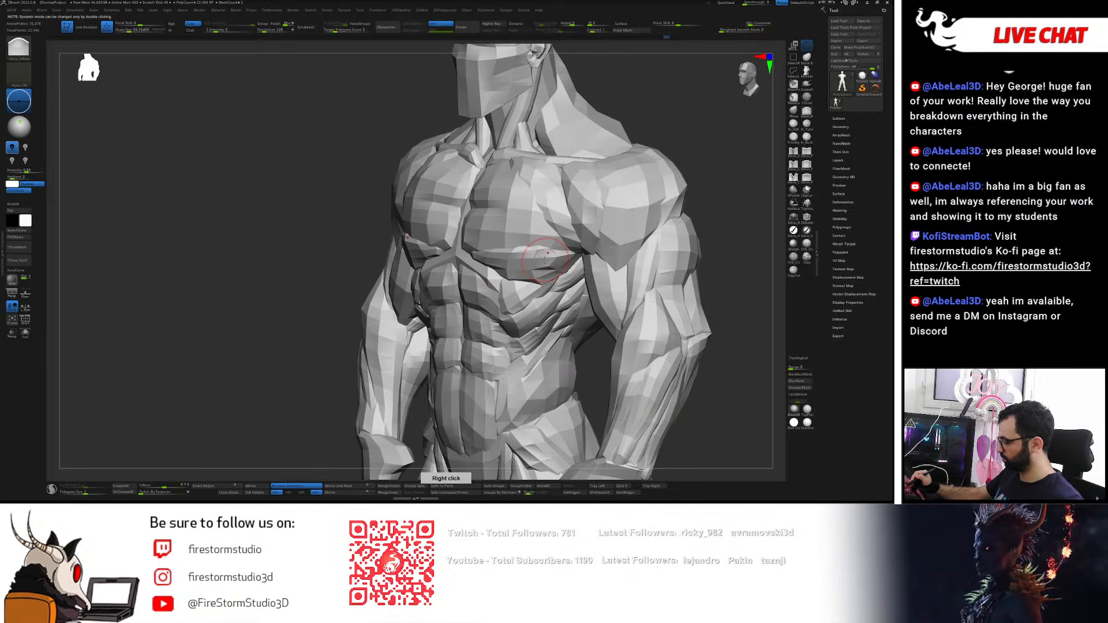
{"action": "key", "text": "b"}
{"action": "key", "text": "s"}
{"action": "key", "text": "t"}
{"action": "left_click_drag", "start_coordinate": [536, 257], "coordinate": [505, 252]}
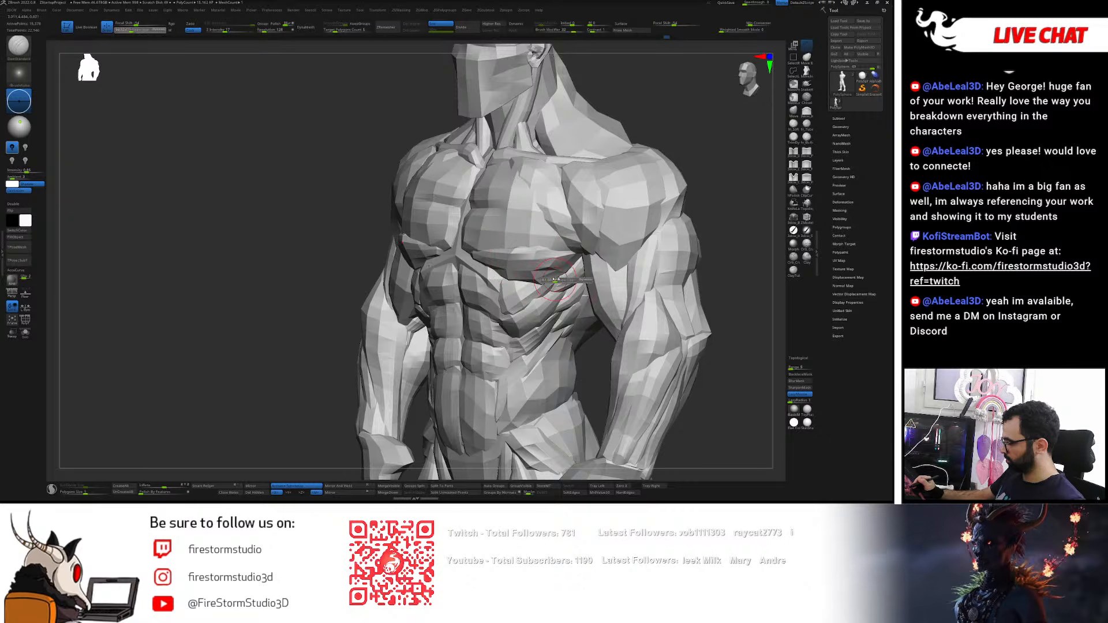
{"action": "right_click_drag", "start_coordinate": [553, 270], "coordinate": [564, 265]}
{"action": "left_click_drag", "start_coordinate": [564, 265], "coordinate": [548, 274], "text": "shift"}
{"action": "key", "text": "ctrl+z"}
{"action": "right_click_drag", "start_coordinate": [555, 270], "coordinate": [470, 291]}
{"action": "left_click_drag", "start_coordinate": [466, 282], "coordinate": [411, 283]}
{"action": "mouse_move", "coordinate": [426, 282]}
{"action": "right_mouse_down"}
{"action": "mouse_move", "coordinate": [454, 286]}
{"action": "mouse_move", "coordinate": [480, 212]}
{"action": "mouse_move", "coordinate": [471, 188]}
{"action": "mouse_move", "coordinate": [478, 229]}
{"action": "mouse_move", "coordinate": [512, 253]}
{"action": "right_mouse_up"}
- Nudge the outer chest near the armpit with the Move brush while viewing the figure from below
{"action": "key", "text": "b"}
{"action": "key", "text": "m"}
{"action": "key", "text": "v"}
{"action": "left_click_drag", "start_coordinate": [514, 255], "coordinate": [521, 249]}
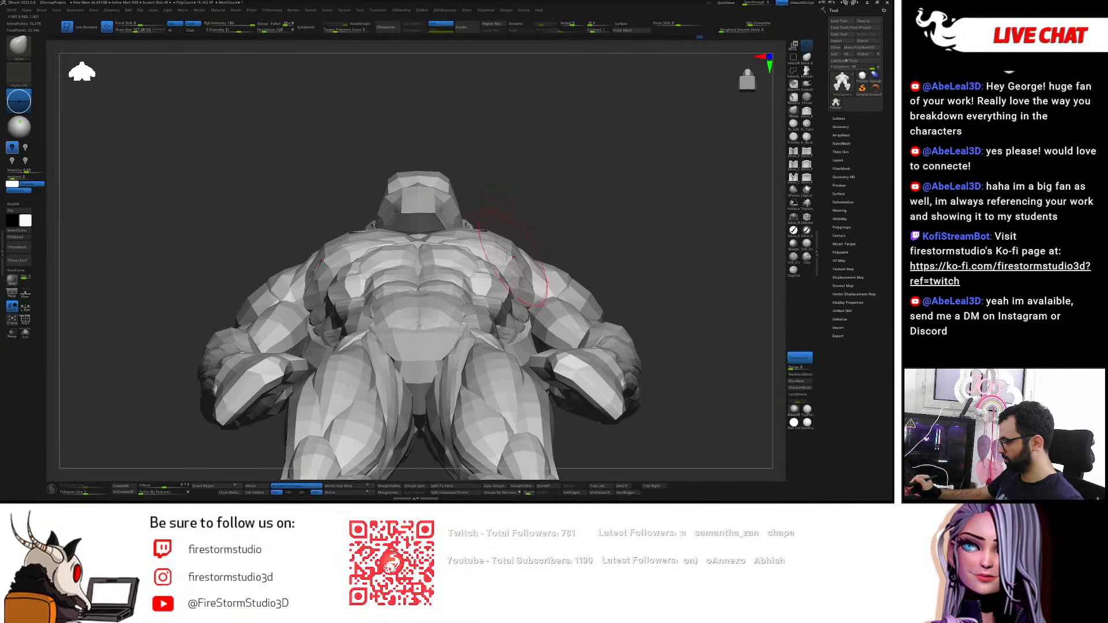
{"action": "right_click_drag", "start_coordinate": [496, 251], "coordinate": [519, 238]}
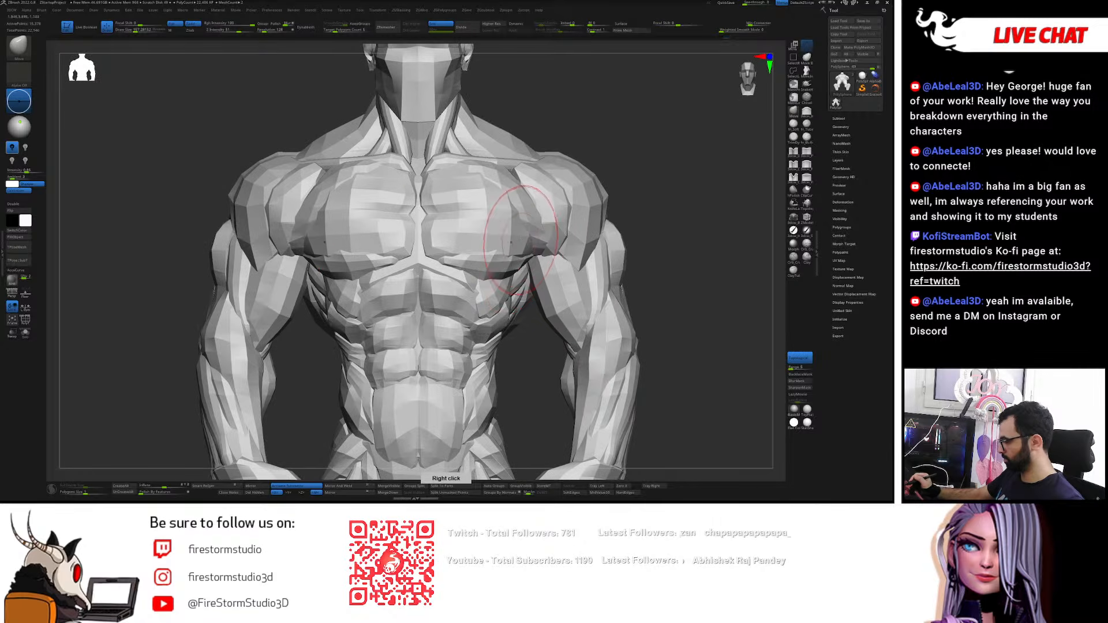
- Reshape the unmasked front deltoid strip beside the armpit using the Move brush with topological mode on
{"action": "left_click", "coordinate": [799, 358]}
{"action": "right_click_drag", "start_coordinate": [537, 231], "coordinate": [603, 310]}
{"action": "left_click", "coordinate": [802, 359]}
{"action": "right_click_drag", "start_coordinate": [529, 238], "coordinate": [522, 239]}
{"action": "key", "text": "]"}
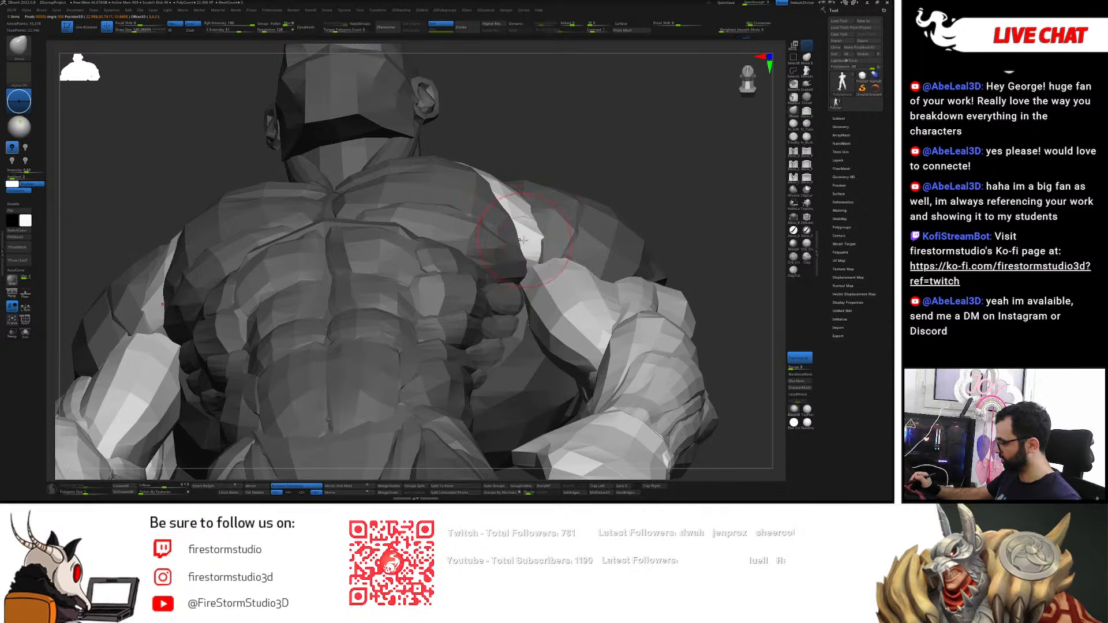
{"action": "left_click_drag", "start_coordinate": [519, 243], "coordinate": [526, 247]}
{"action": "right_click_drag", "start_coordinate": [512, 263], "coordinate": [538, 254]}
- Mask everything on the torso except the strip under the pectorals and move its outer end toward the armpit
{"action": "key", "text": "w"}
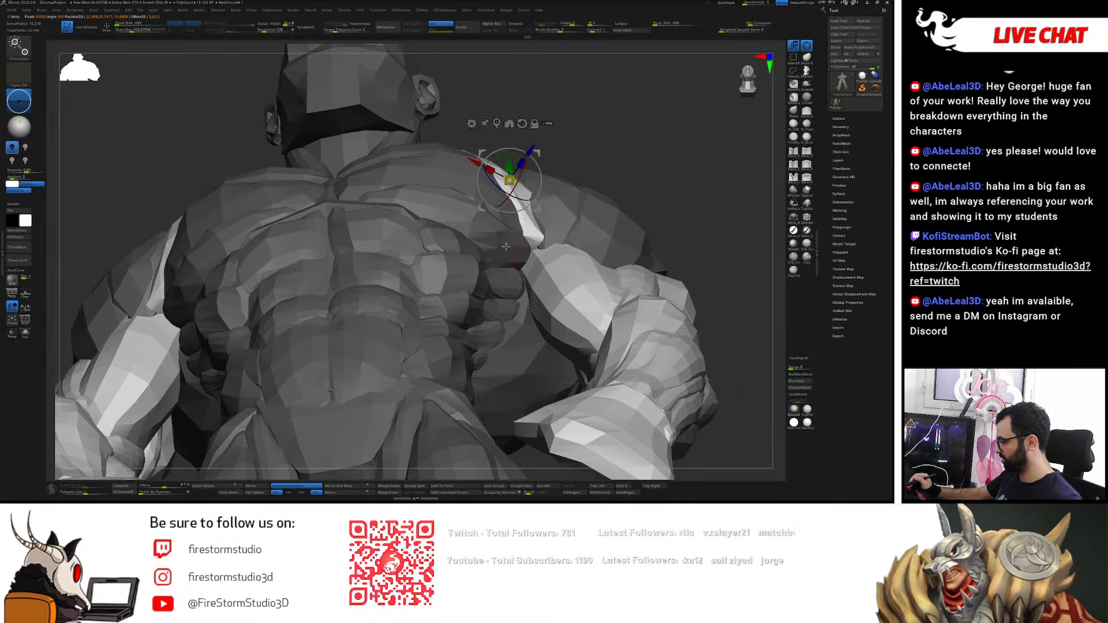
{"action": "left_click", "coordinate": [503, 235], "text": "ctrl"}
{"action": "key", "text": "q"}
{"action": "key", "text": "s"}
{"action": "left_click_drag", "start_coordinate": [528, 243], "coordinate": [533, 243]}
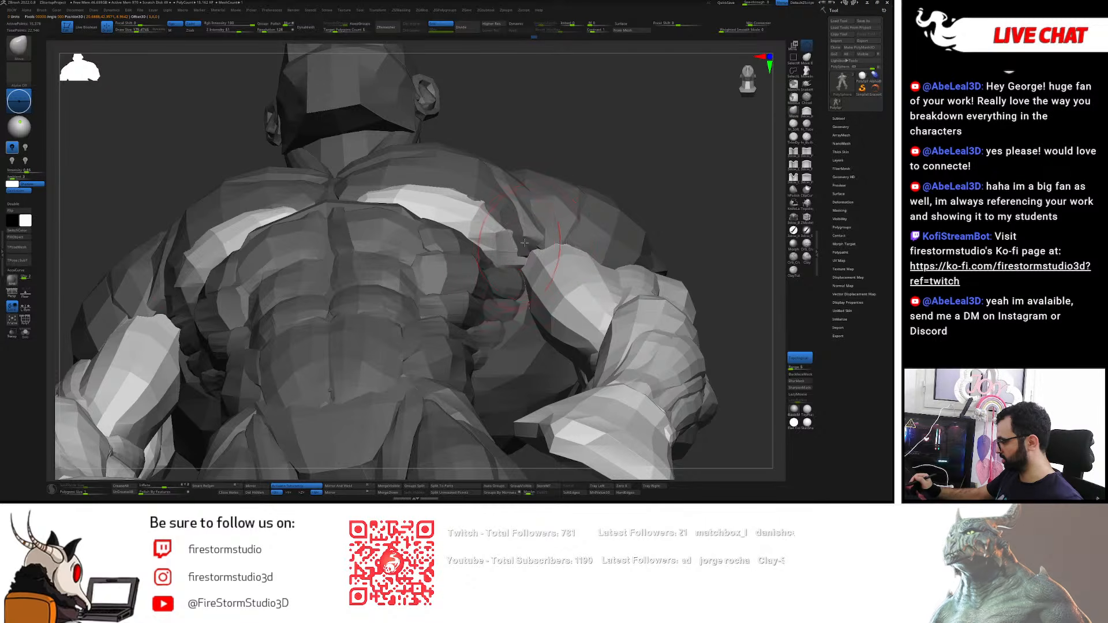
- Isolate the main pectoral polygroup with a mask and adjust its outer lower corner at the armpit
{"action": "mouse_move", "coordinate": [530, 245]}
{"action": "right_mouse_down"}
{"action": "mouse_move", "coordinate": [525, 265]}
{"action": "mouse_move", "coordinate": [542, 253]}
{"action": "mouse_move", "coordinate": [529, 252]}
{"action": "right_mouse_up"}
{"action": "key", "text": "w"}
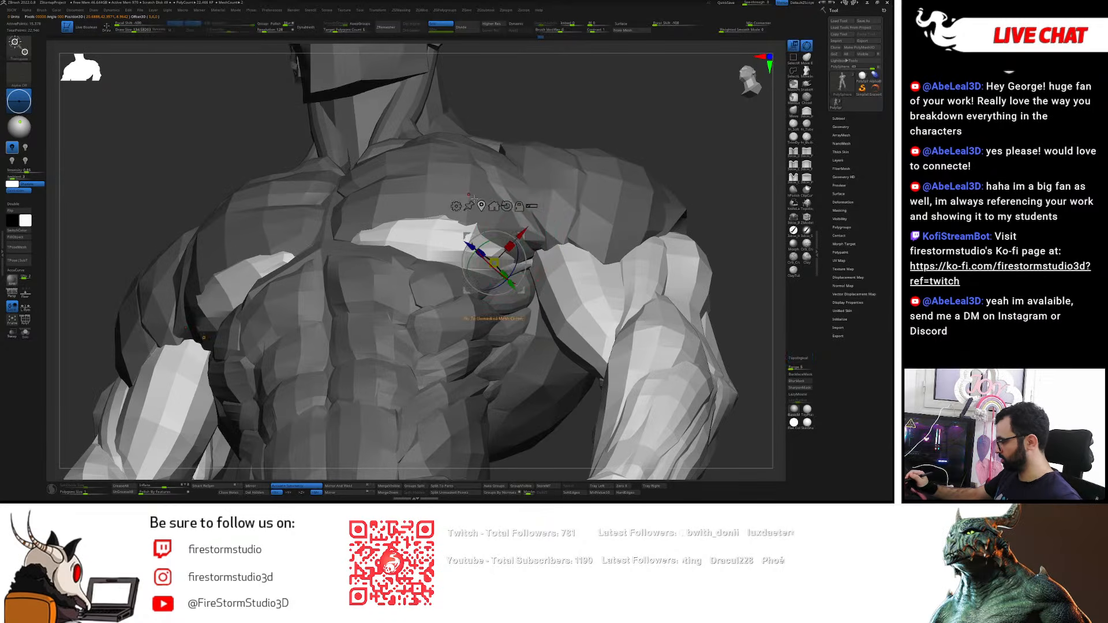
{"action": "left_click", "coordinate": [516, 249], "text": "ctrl"}
{"action": "key", "text": "q"}
{"action": "key", "text": "s"}
{"action": "right_click_drag", "start_coordinate": [523, 265], "coordinate": [530, 250]}
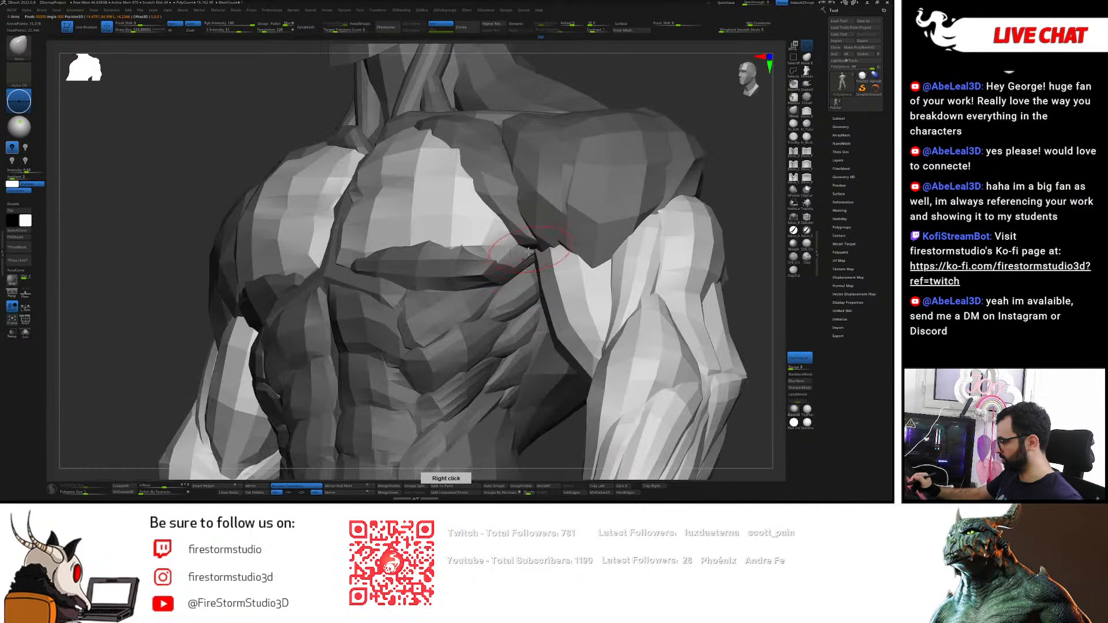
{"action": "key", "text": "s"}
{"action": "left_click_drag", "start_coordinate": [520, 259], "coordinate": [525, 258]}
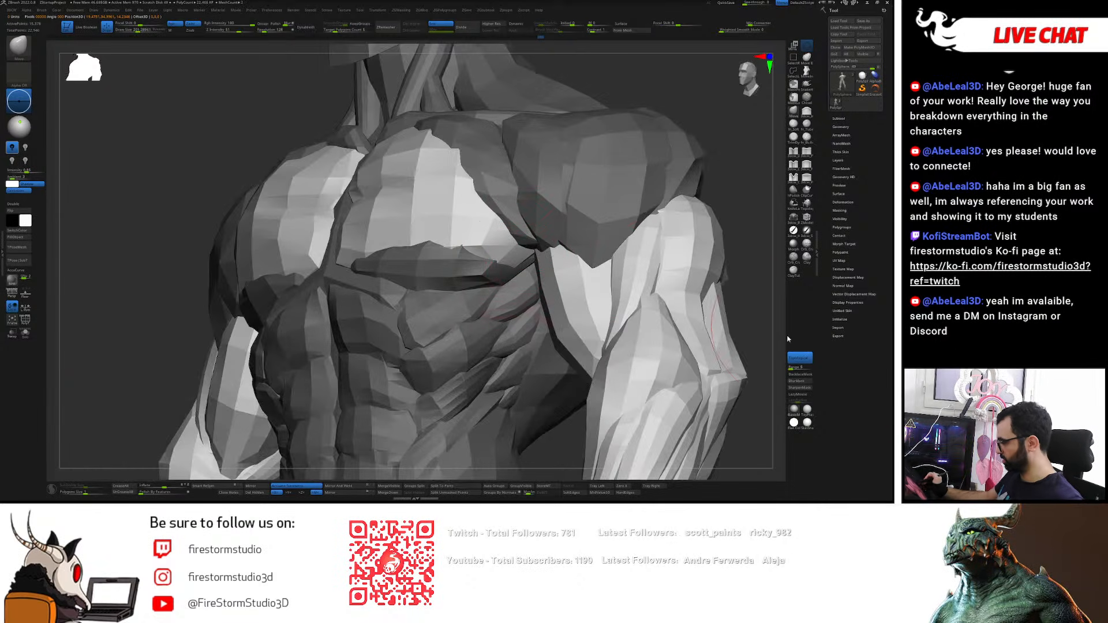
- Adjust the outer ends of the lower pectoral strip from the front and smooth along the strip
{"action": "mouse_move", "coordinate": [519, 254]}
{"action": "right_mouse_down", "text": "shift"}
{"action": "mouse_move", "coordinate": [569, 253]}
{"action": "mouse_move", "coordinate": [532, 247]}
{"action": "right_mouse_up", "text": "shift"}
{"action": "key", "text": "s"}
{"action": "left_click_drag", "start_coordinate": [548, 248], "coordinate": [542, 248]}
{"action": "right_click_drag", "start_coordinate": [548, 249], "coordinate": [539, 265]}
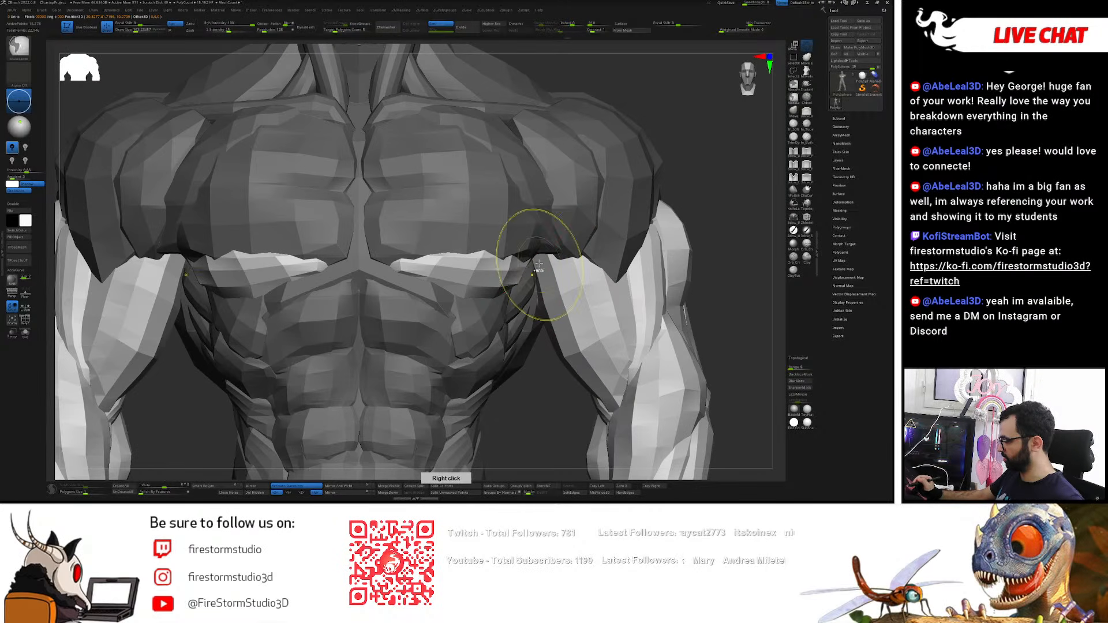
{"action": "left_click_drag", "start_coordinate": [536, 260], "coordinate": [538, 255]}
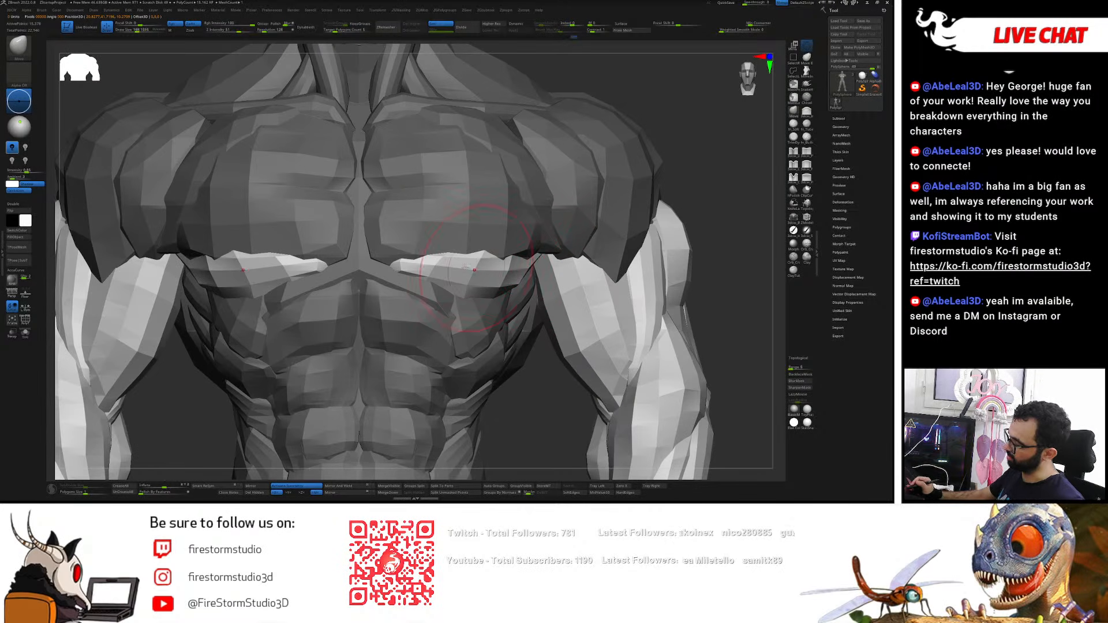
{"action": "mouse_move", "coordinate": [404, 263]}
{"action": "left_mouse_down", "text": "shift"}
{"action": "mouse_move", "coordinate": [468, 247]}
{"action": "mouse_move", "coordinate": [445, 258]}
{"action": "left_mouse_up", "text": "shift"}
- Clear the mask, show the polygroups on the full figure, and save the tool as day1_4_Arms5
{"action": "right_click_drag", "start_coordinate": [613, 145], "coordinate": [622, 179], "text": "ctrl"}
{"action": "left_click_drag", "start_coordinate": [617, 176], "coordinate": [625, 185], "text": "ctrl"}
{"action": "mouse_move", "coordinate": [625, 185]}
{"action": "right_mouse_down", "text": "ctrl"}
{"action": "mouse_move", "coordinate": [624, 259]}
{"action": "mouse_move", "coordinate": [589, 255]}
{"action": "right_mouse_up", "text": "ctrl"}
{"action": "key", "text": "shift+f"}
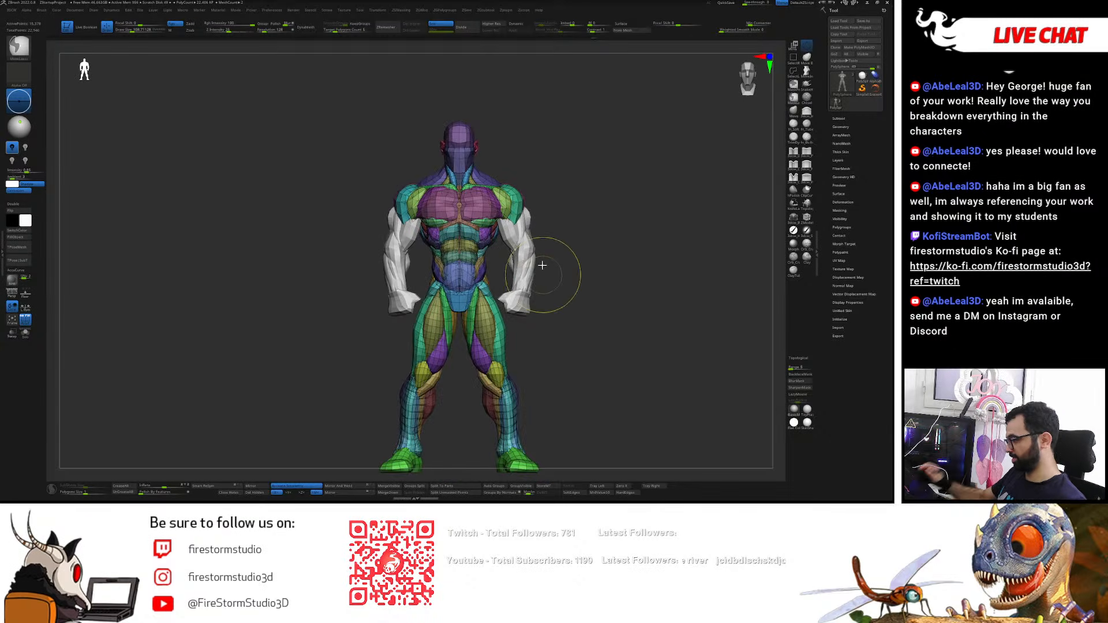
{"action": "key", "text": "ctrl+s"}
{"action": "key", "text": "BackSpace"}
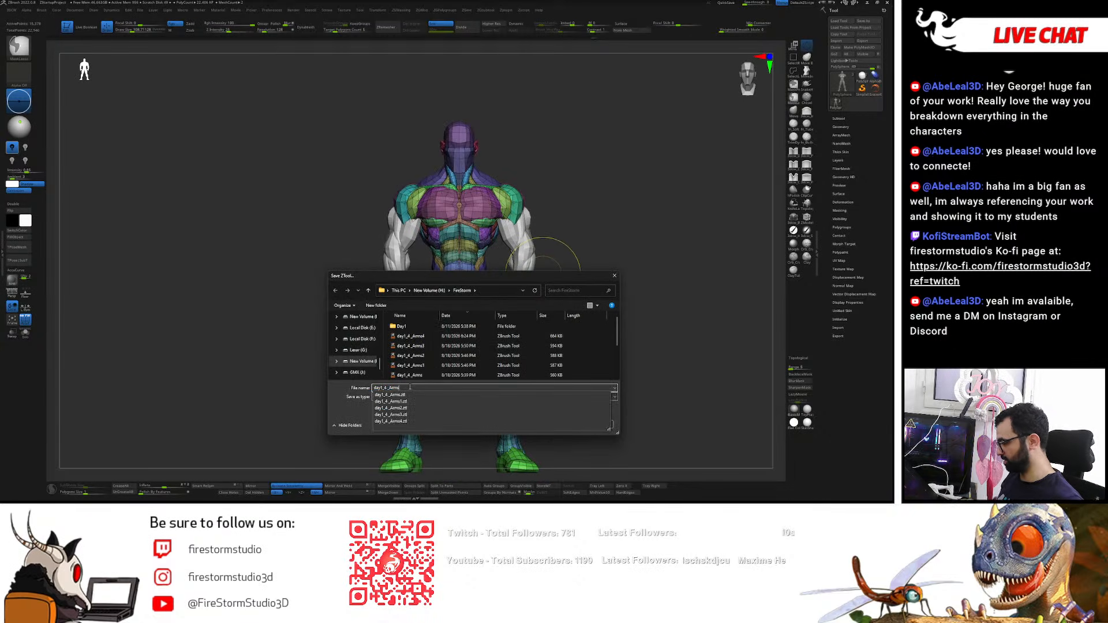
{"action": "key", "text": "Return"}
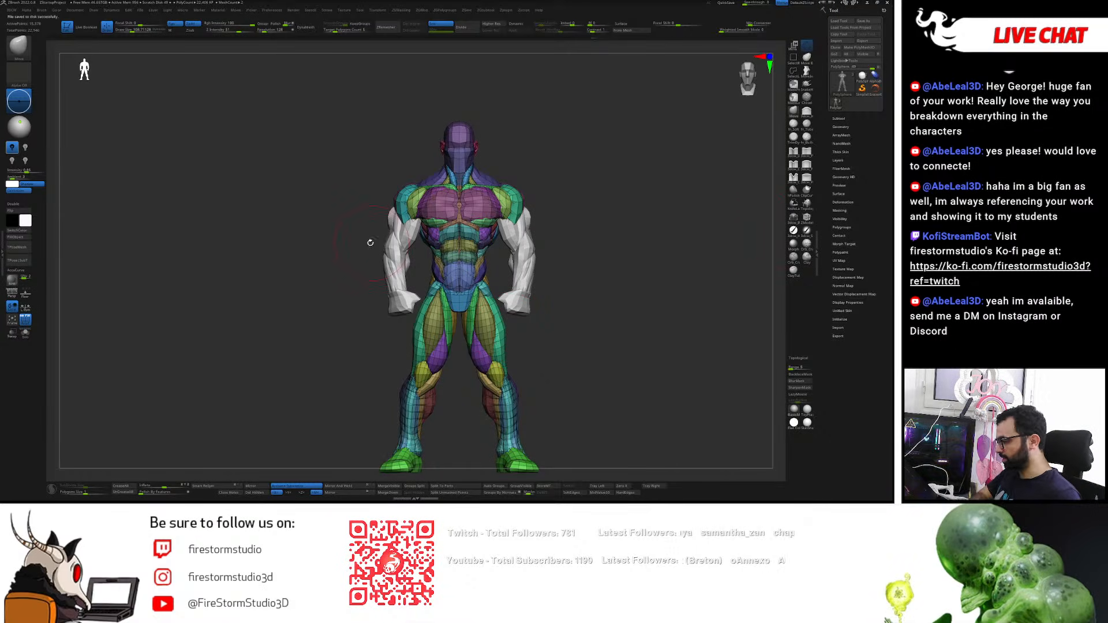
- Hide the polyframe and fill the body's polypaint from its polygroups
{"action": "key", "text": "shift+f"}
{"action": "key", "text": "shift+f"}
{"action": "key", "text": "shift+f"}
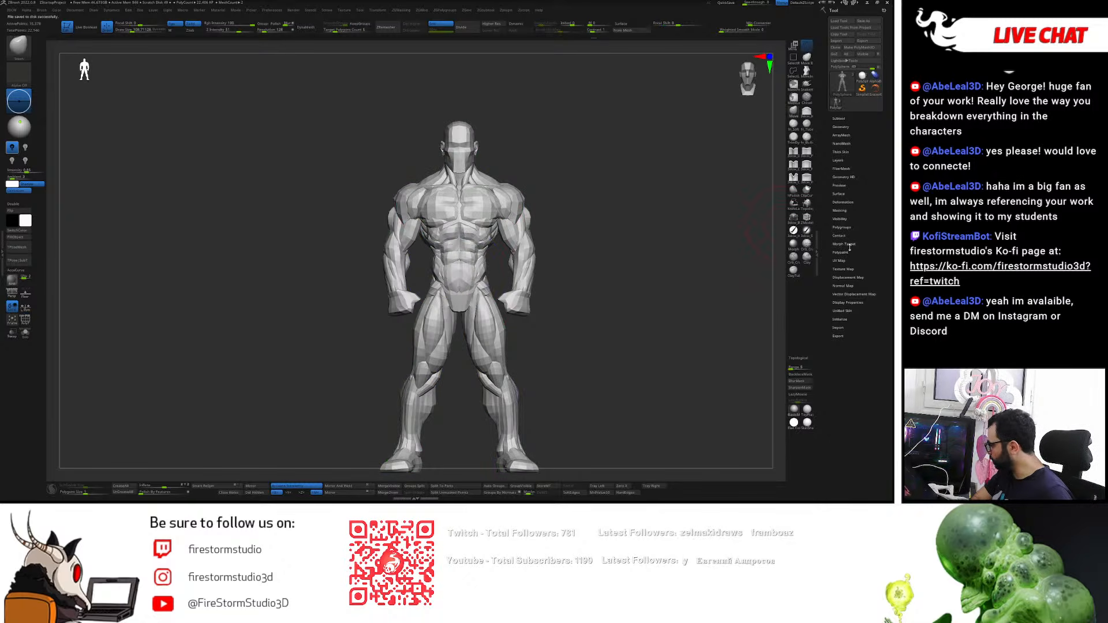
{"action": "left_click", "coordinate": [848, 252]}
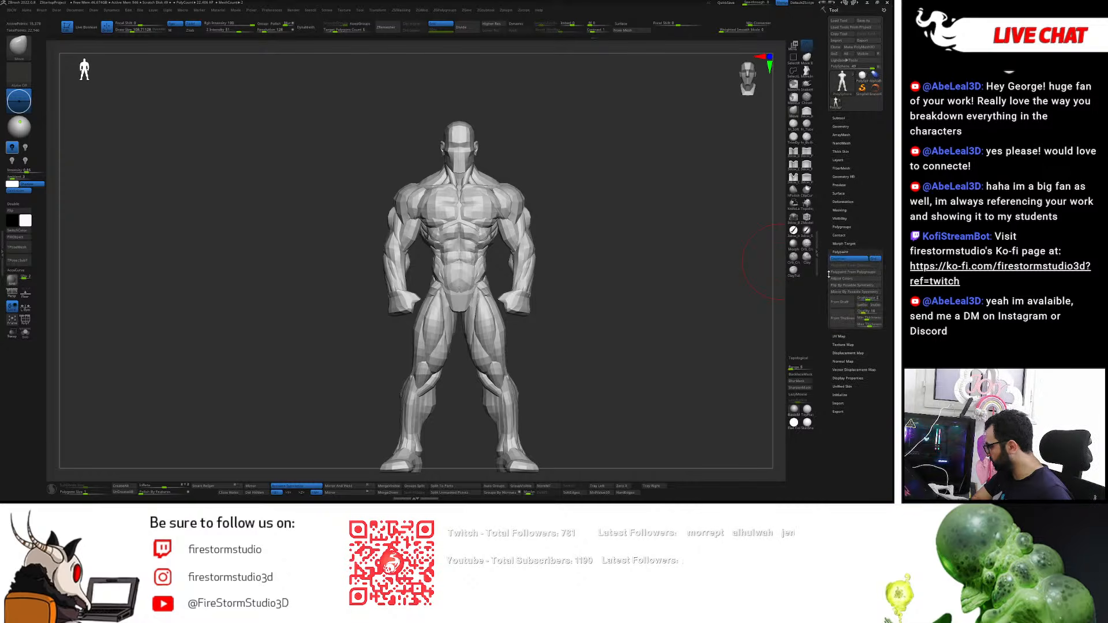
{"action": "left_click", "coordinate": [835, 272]}
- Select the arms subtool, compare it with and without polyframe, and try to fill its polypaint from its polygroups
{"action": "left_click", "coordinate": [524, 250], "text": "alt"}
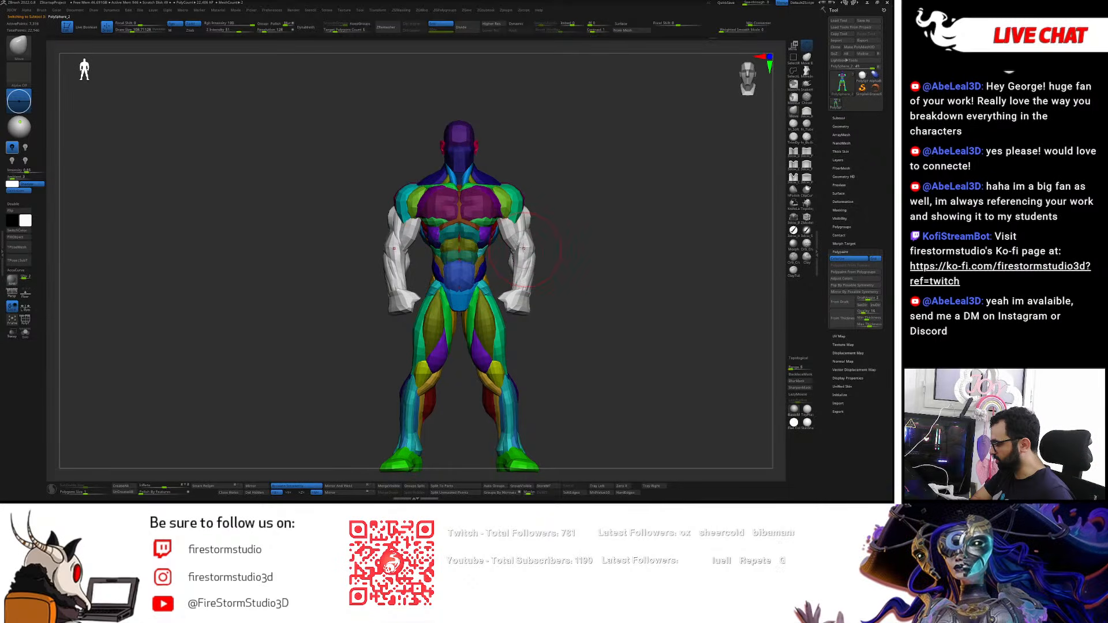
{"action": "key", "text": "shift+f"}
{"action": "key", "text": "shift+f"}
{"action": "key", "text": "shift+f"}
{"action": "key", "text": "shift+f"}
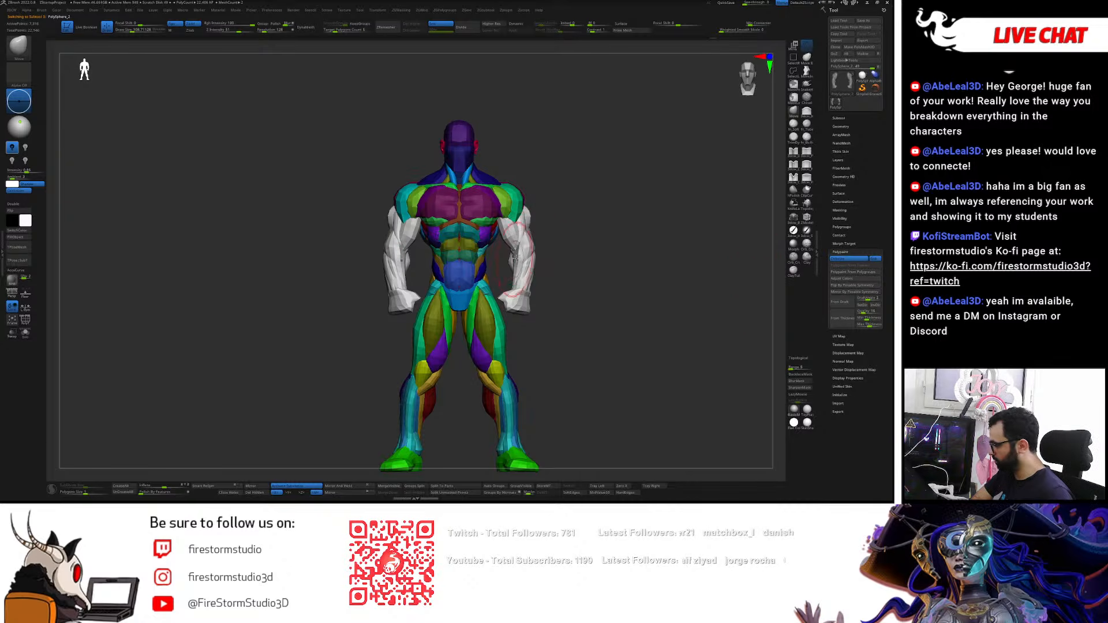
{"action": "key", "text": "shift"}
{"action": "key", "text": "shift+f"}
{"action": "right_click_drag", "start_coordinate": [521, 254], "coordinate": [566, 309], "text": "ctrl"}
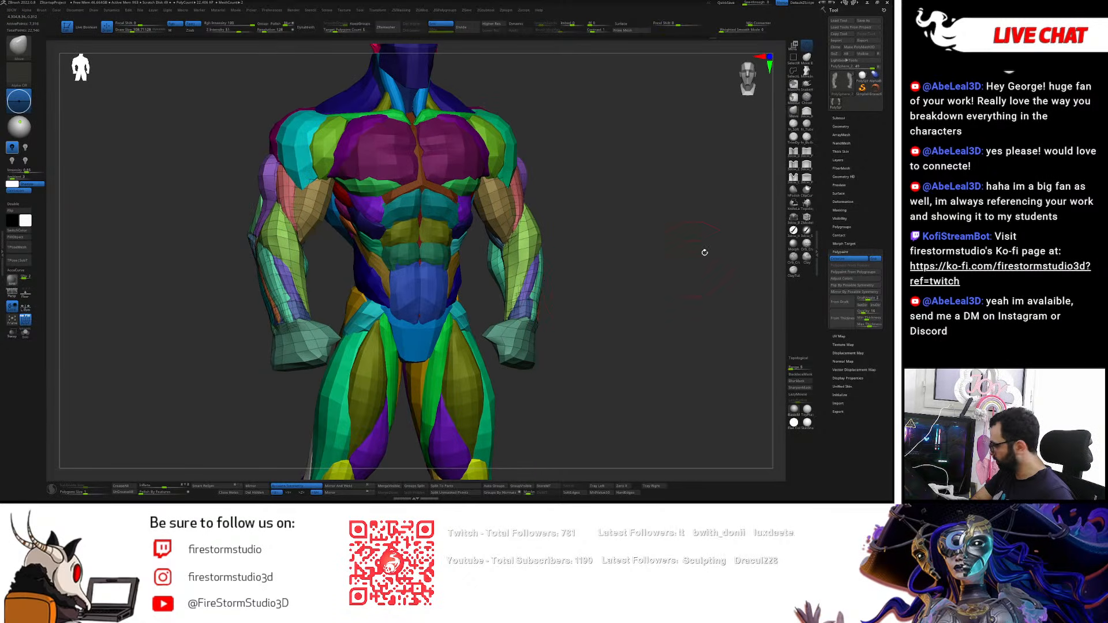
{"action": "key", "text": "shift+f"}
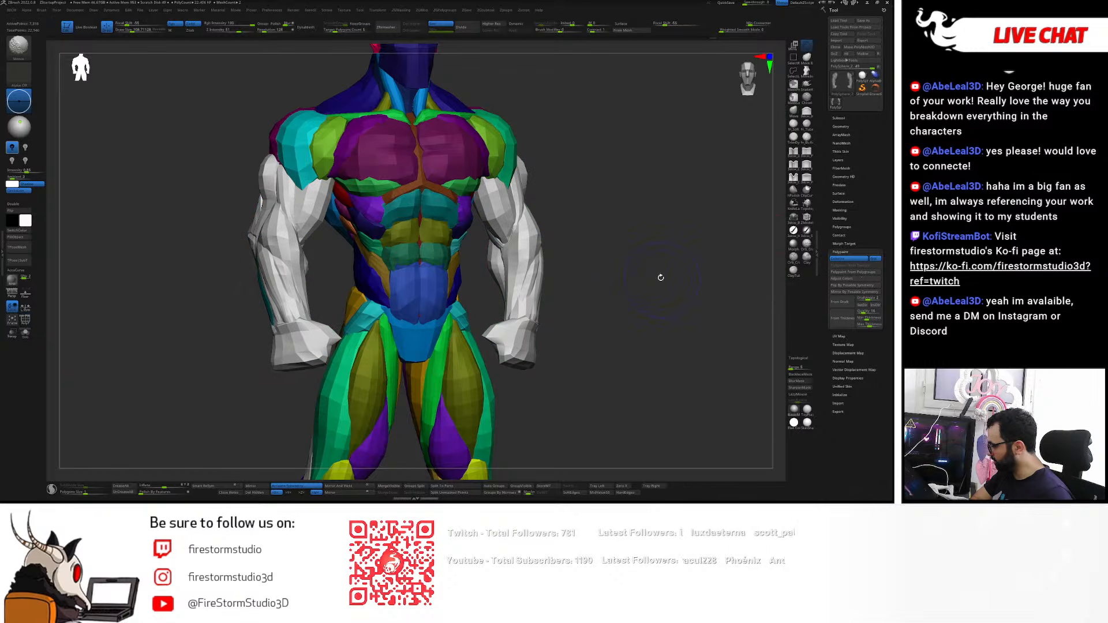
{"action": "key", "text": "shift+f"}
{"action": "key", "text": "shift+f"}
{"action": "key", "text": "shift+f"}
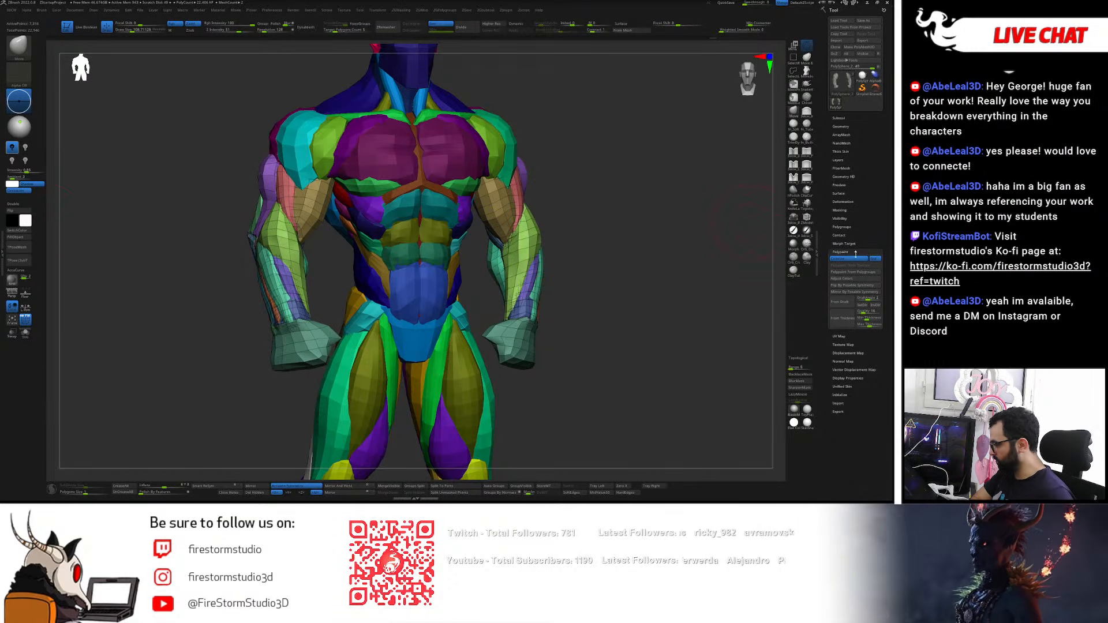
{"action": "left_click", "coordinate": [850, 273]}
{"action": "key", "text": "shift+f"}
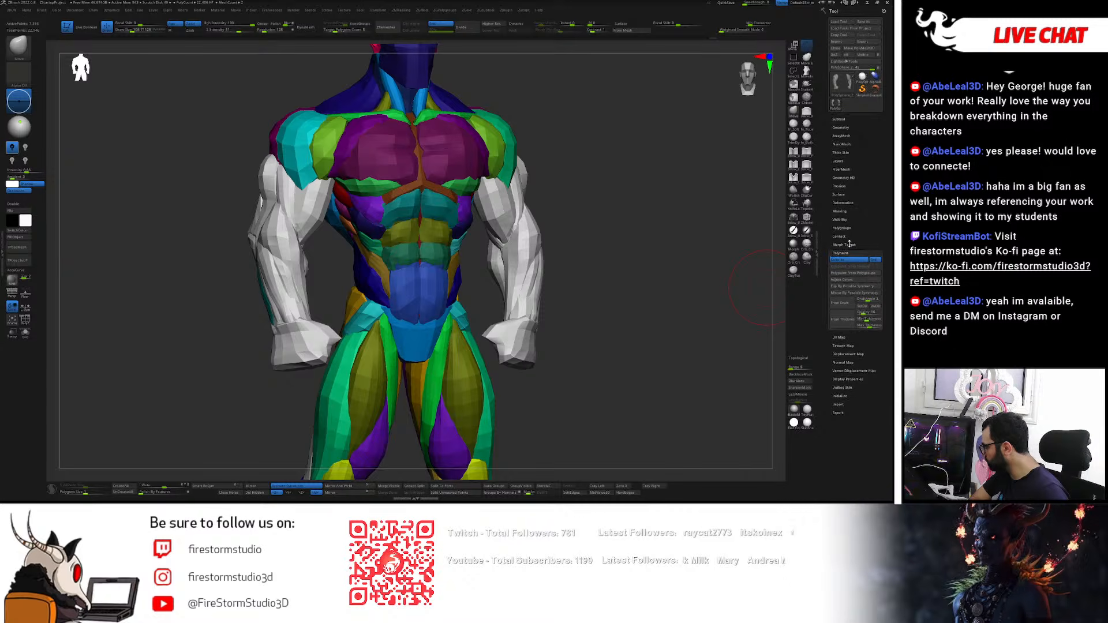
- Select the body subtool, hide its polyframe, and fill the object with plain white
{"action": "left_click", "coordinate": [838, 117]}
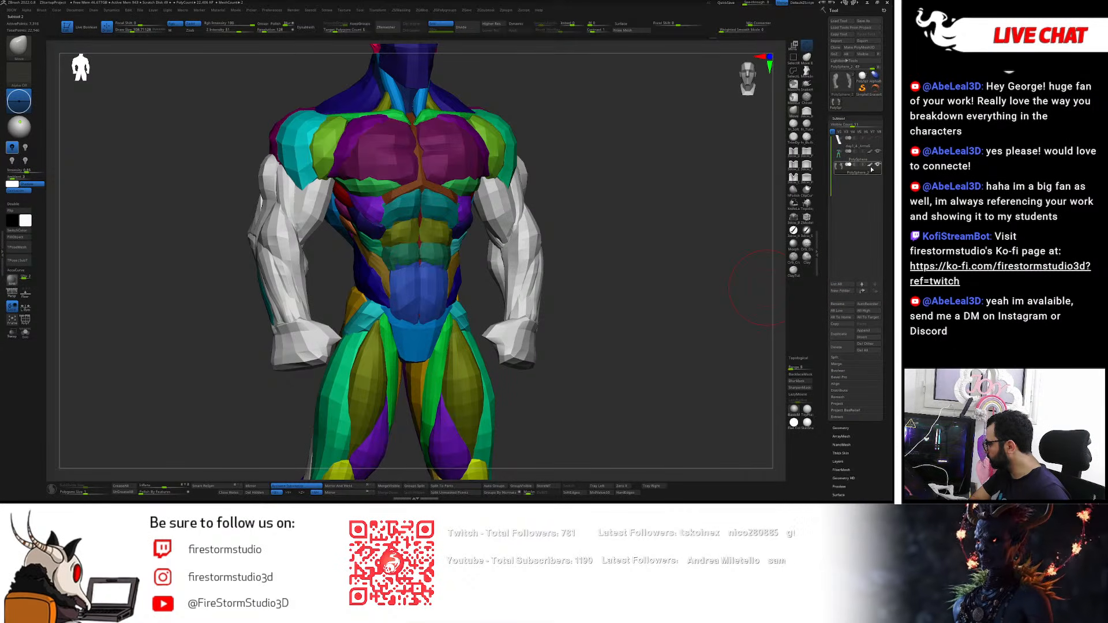
{"action": "left_click_drag", "start_coordinate": [636, 261], "coordinate": [572, 279]}
{"action": "left_click", "coordinate": [434, 191], "text": "alt"}
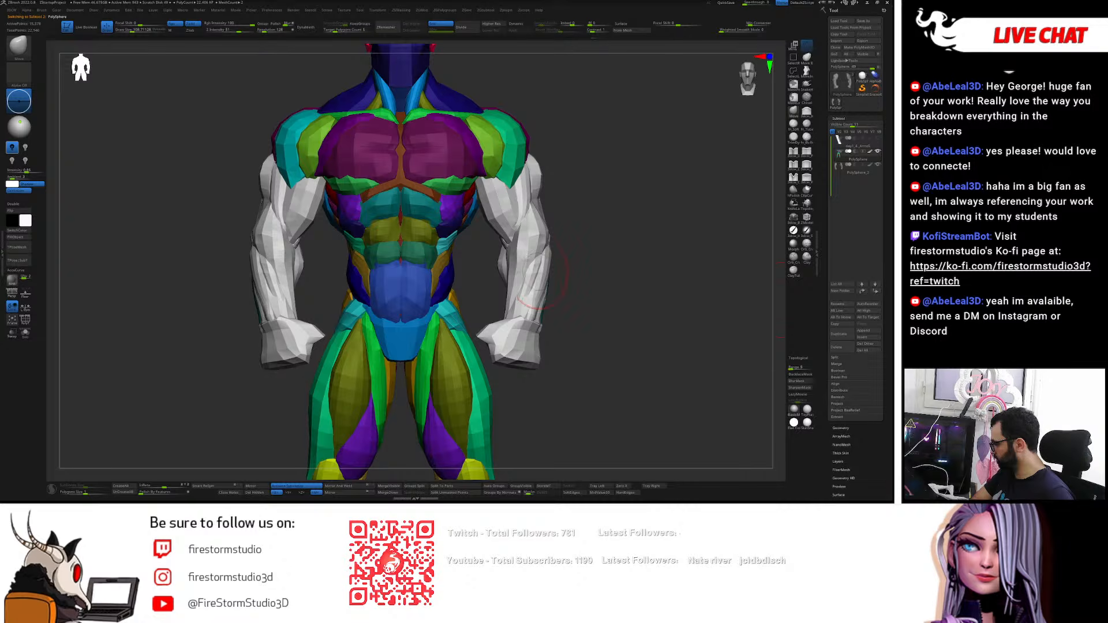
{"action": "right_click_drag", "start_coordinate": [589, 353], "coordinate": [576, 310], "text": "ctrl"}
{"action": "key", "text": "shift+f"}
{"action": "key", "text": "shift+f"}
{"action": "key", "text": "shift+f"}
{"action": "right_click_drag", "start_coordinate": [529, 186], "coordinate": [538, 255], "text": "alt"}
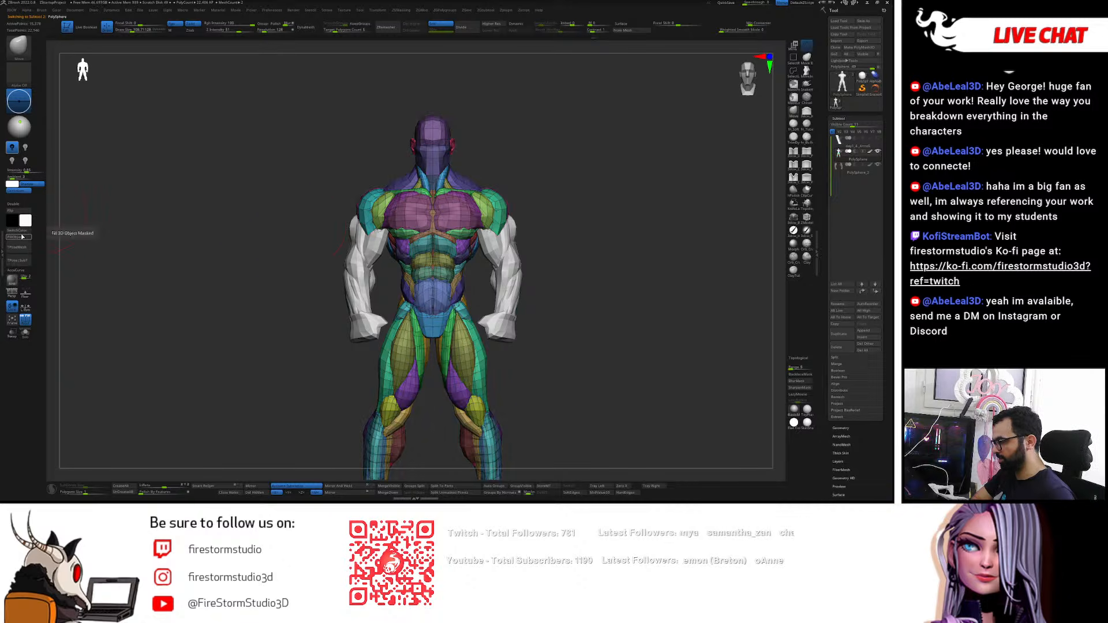
{"action": "key", "text": "shift+f"}
- Merge the body subtool down with the arms subtool and accept the operation that cannot be undone
{"action": "left_click", "coordinate": [344, 254], "text": "alt"}
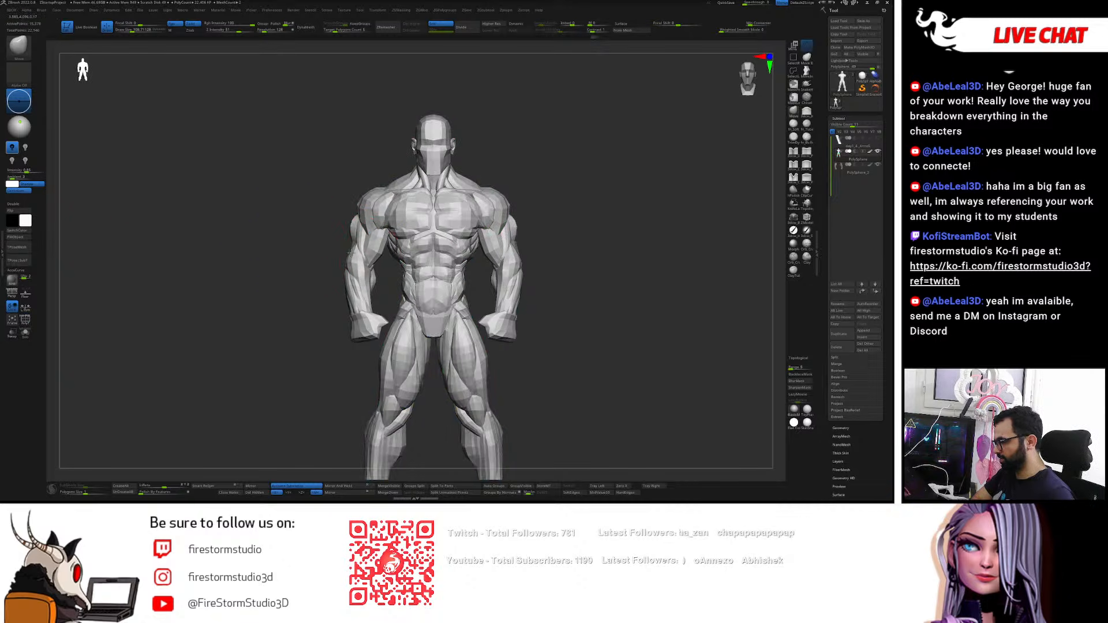
{"action": "right_click_drag", "start_coordinate": [463, 300], "coordinate": [625, 243], "text": "alt"}
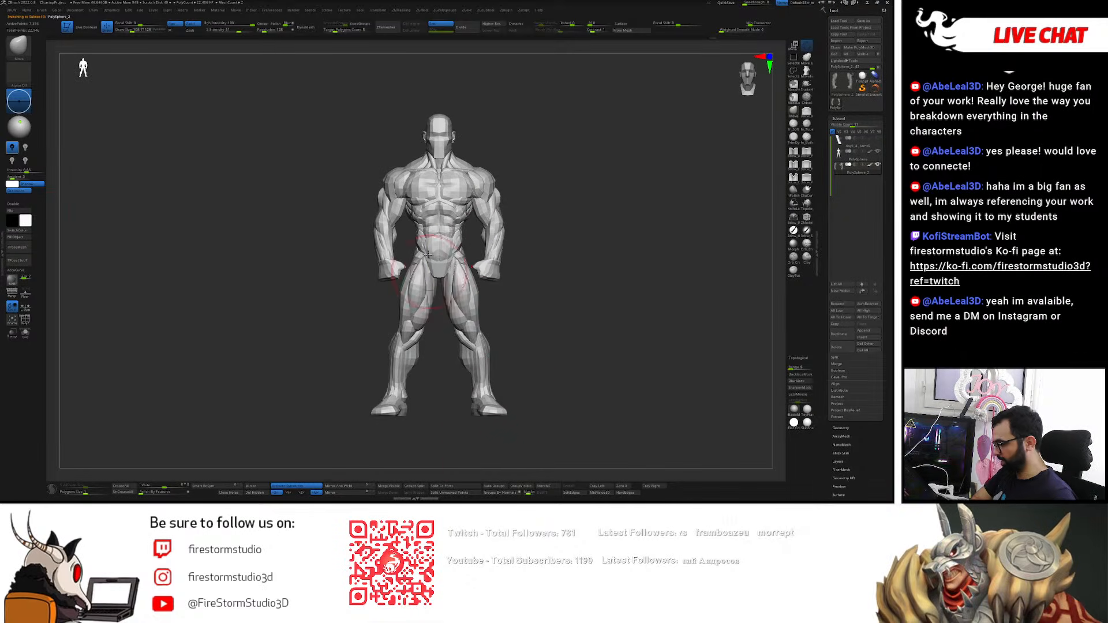
{"action": "left_click", "coordinate": [840, 155]}
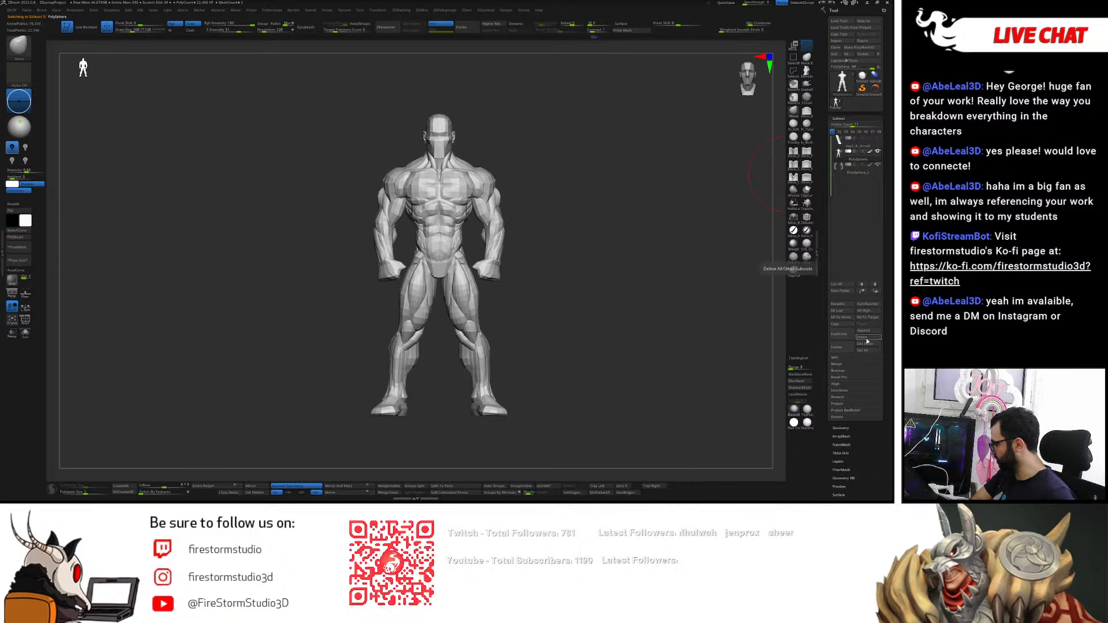
{"action": "left_click", "coordinate": [836, 364]}
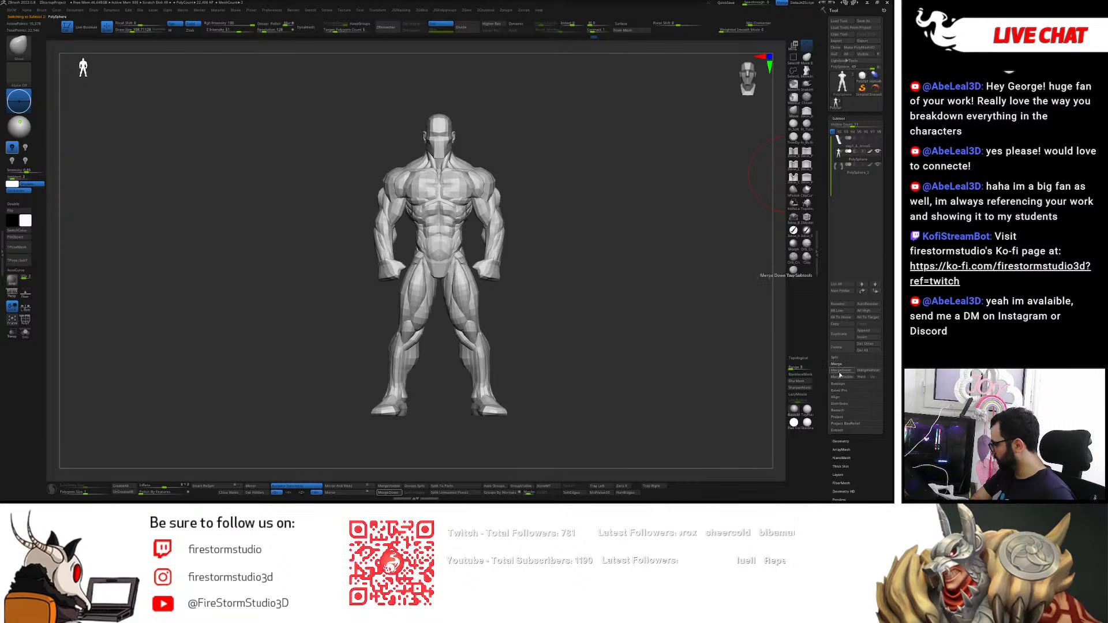
{"action": "left_click", "coordinate": [841, 374]}
{"action": "left_click", "coordinate": [777, 386]}
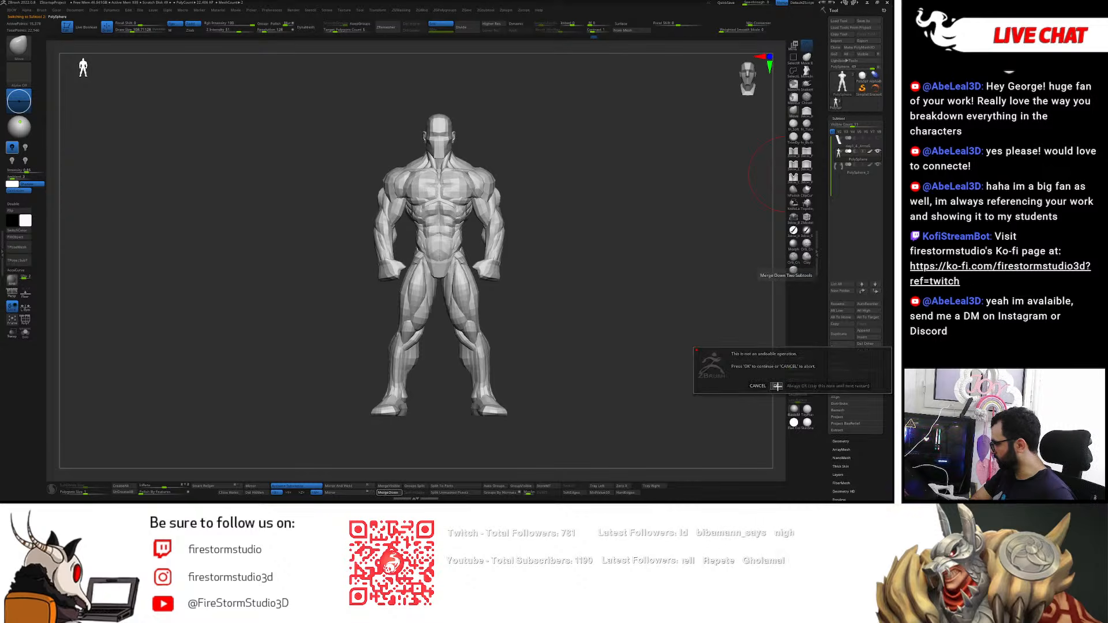
- Save the merged figure as a new tool file whose name begins with day1_5
{"action": "key", "text": "ctrl+s"}
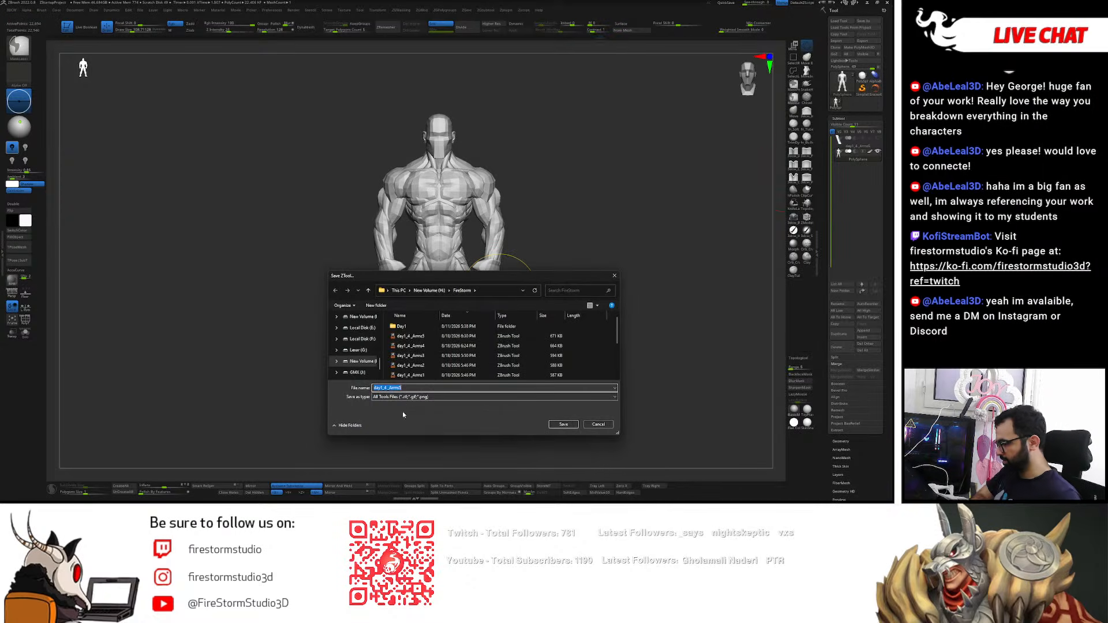
{"action": "left_click", "coordinate": [411, 388]}
{"action": "key", "text": "BackSpace"}
{"action": "key", "text": "BackSpace"}
{"action": "key", "text": "BackSpace"}
{"action": "key", "text": "BackSpace"}
{"action": "key", "text": "BackSpace"}
{"action": "key", "text": "BackSpace"}
{"action": "key", "text": "BackSpace"}
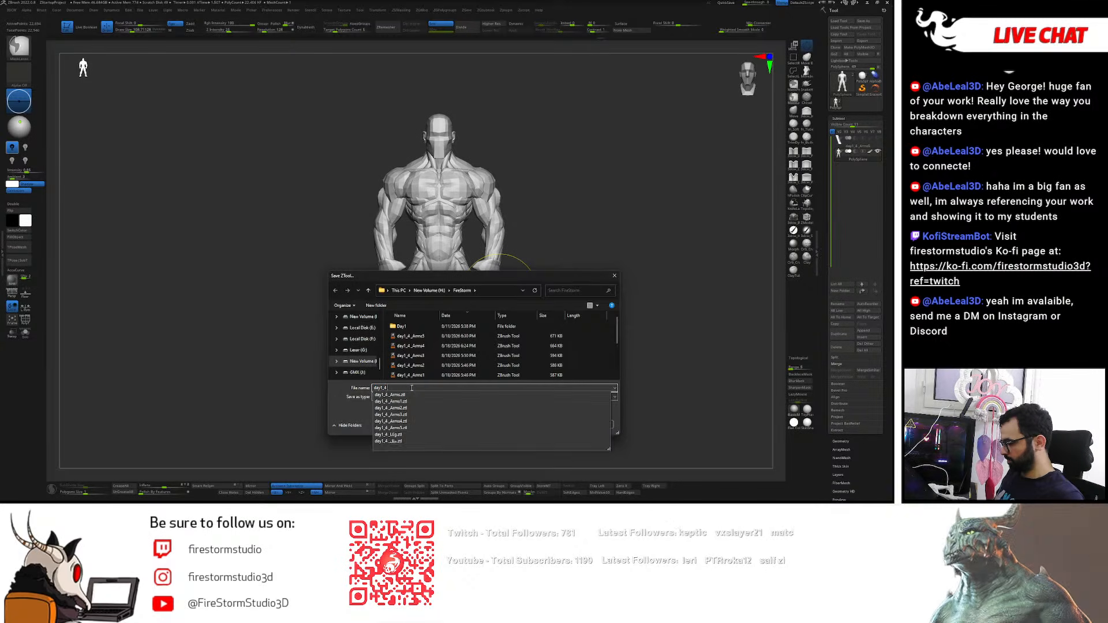
{"action": "type", "text": "5"}
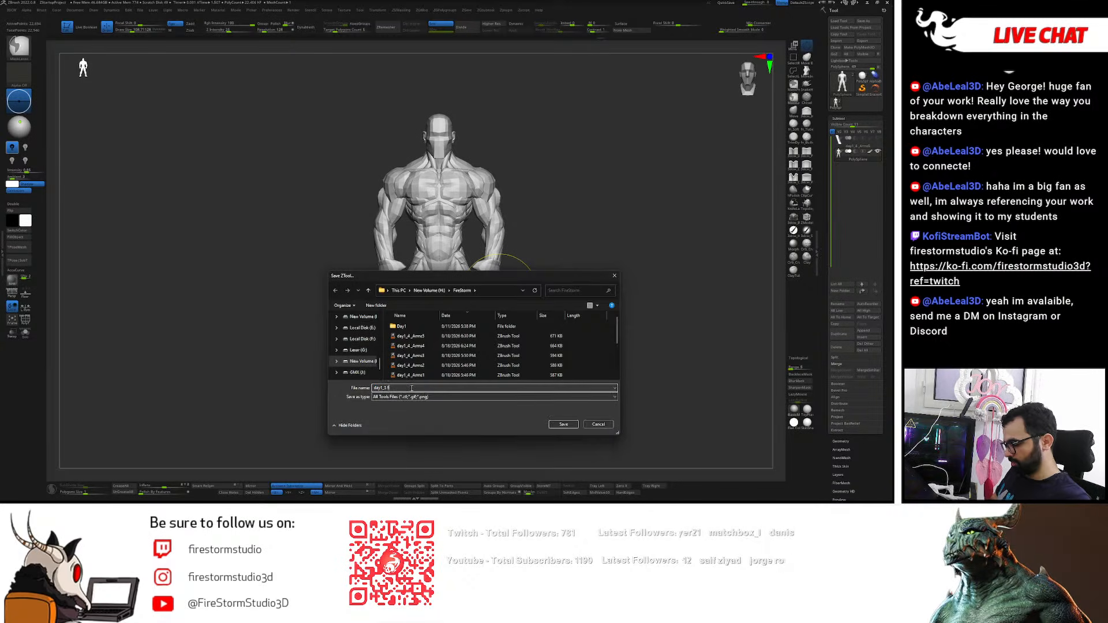
{"action": "key", "text": "Return"}
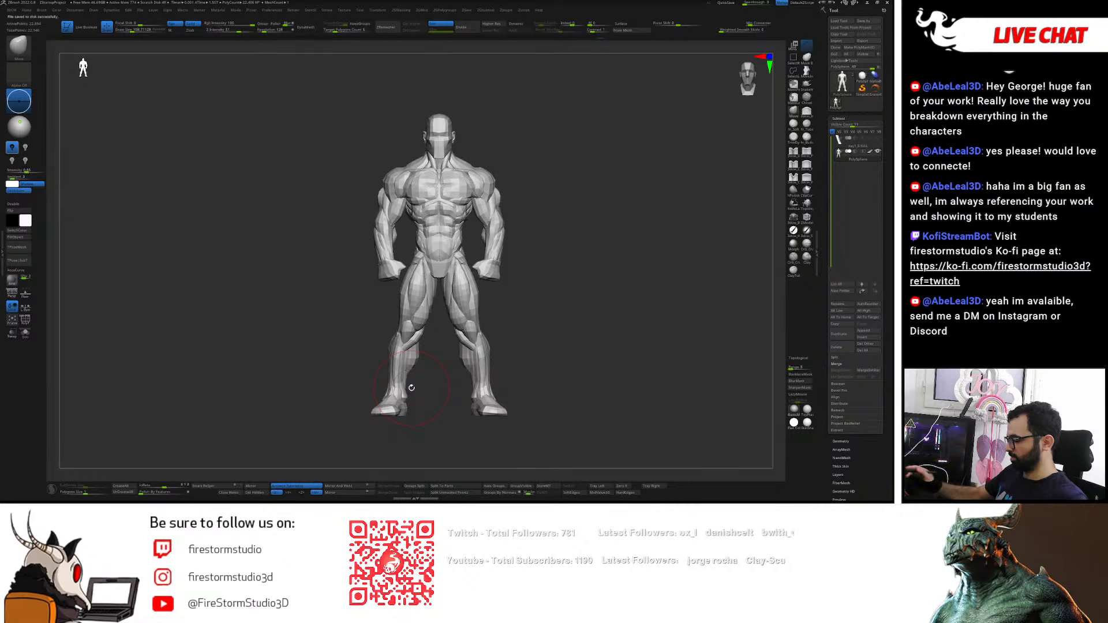
- Show the polygroup colors without wireframe, enable perspective, and frame the figure in a three-quarter front view at one side of the canvas
{"action": "key", "text": "shift+f"}
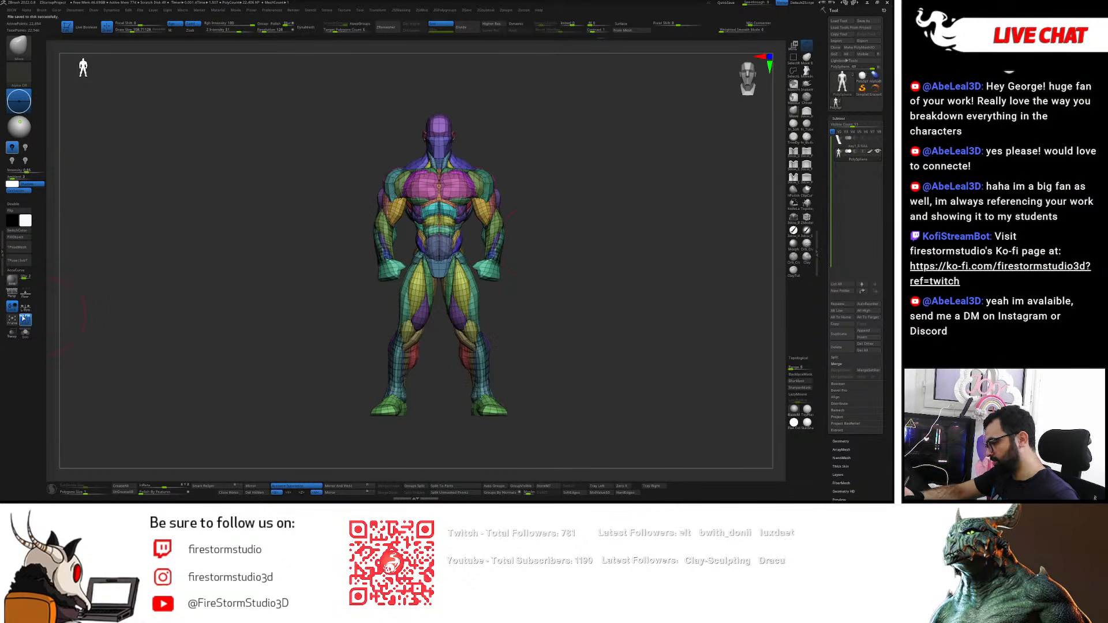
{"action": "left_click", "coordinate": [24, 319]}
{"action": "left_click_drag", "start_coordinate": [548, 254], "coordinate": [453, 267]}
{"action": "left_click", "coordinate": [15, 292]}
{"action": "right_click_drag", "start_coordinate": [437, 276], "coordinate": [451, 295], "text": "ctrl"}
{"action": "left_click_drag", "start_coordinate": [451, 294], "coordinate": [415, 280], "text": "alt"}
{"action": "mouse_move", "coordinate": [415, 280]}
{"action": "right_mouse_down", "text": "ctrl"}
{"action": "mouse_move", "coordinate": [416, 297]}
{"action": "mouse_move", "coordinate": [386, 302]}
{"action": "mouse_move", "coordinate": [404, 330]}
{"action": "right_mouse_up", "text": "ctrl"}
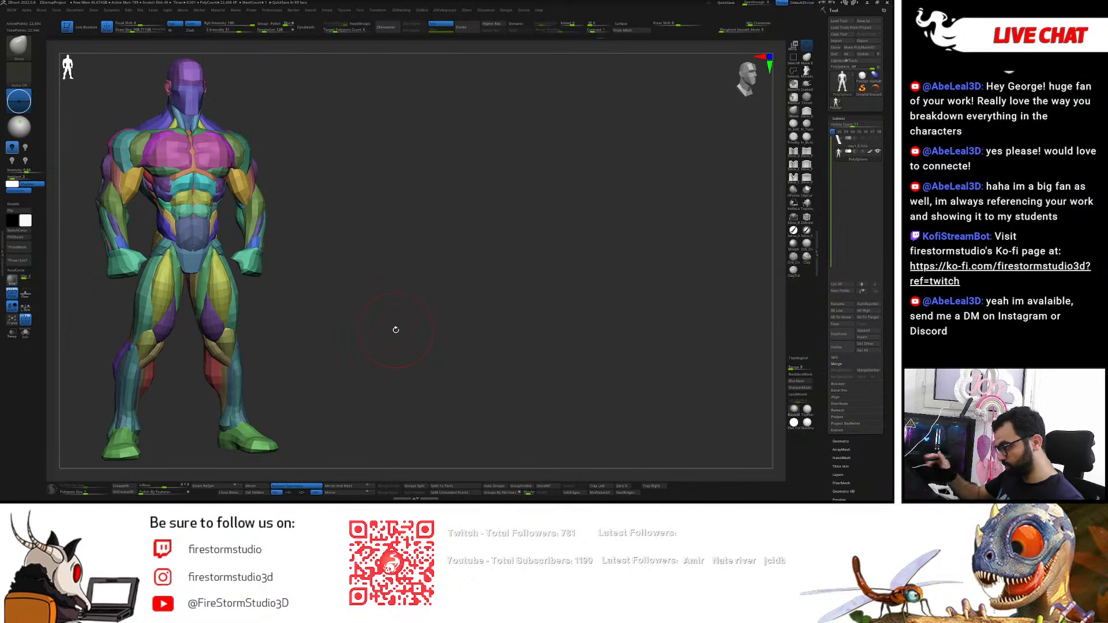
- Snapshot the three-quarter front and back views onto the canvas and place a third, front-facing view beside them
{"action": "key", "text": "shift"}
{"action": "key", "text": "shift+s"}
{"action": "left_click_drag", "start_coordinate": [383, 284], "coordinate": [562, 301], "text": "alt"}
{"action": "mouse_move", "coordinate": [462, 297]}
{"action": "left_mouse_down"}
{"action": "mouse_move", "coordinate": [595, 294]}
{"action": "mouse_move", "coordinate": [549, 288]}
{"action": "mouse_move", "coordinate": [539, 300]}
{"action": "mouse_move", "coordinate": [687, 300]}
{"action": "left_mouse_up"}
{"action": "key", "text": "shift+s"}
{"action": "mouse_move", "coordinate": [600, 301]}
{"action": "left_mouse_down"}
{"action": "mouse_move", "coordinate": [725, 302]}
{"action": "mouse_move", "coordinate": [709, 301]}
{"action": "mouse_move", "coordinate": [714, 294]}
{"action": "mouse_move", "coordinate": [718, 318]}
{"action": "left_mouse_up"}
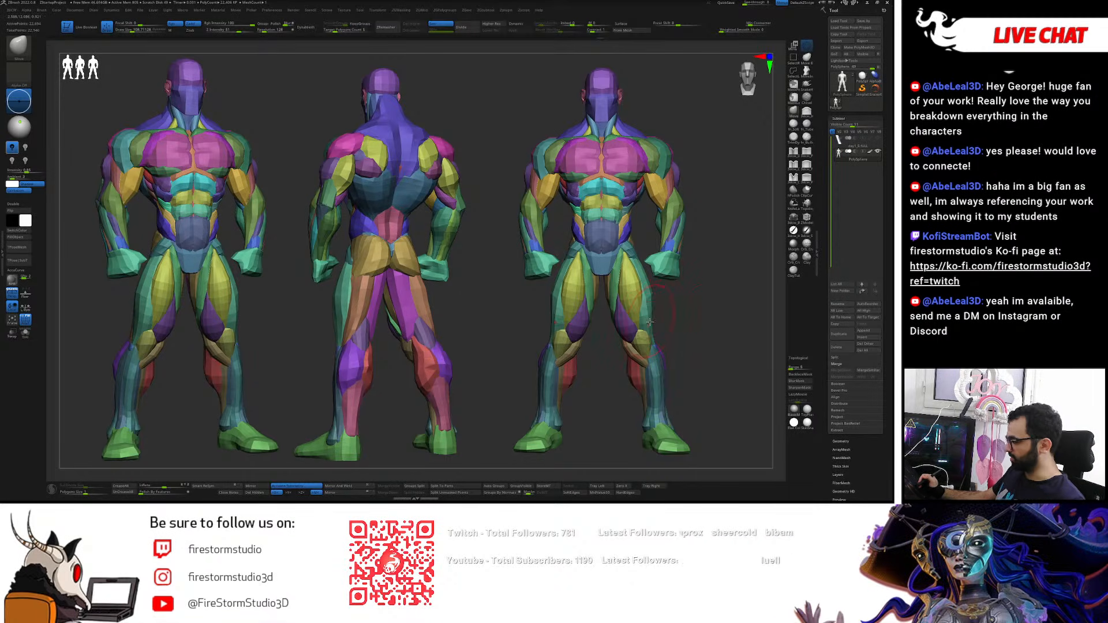
{"action": "left_click_drag", "start_coordinate": [706, 300], "coordinate": [711, 307]}
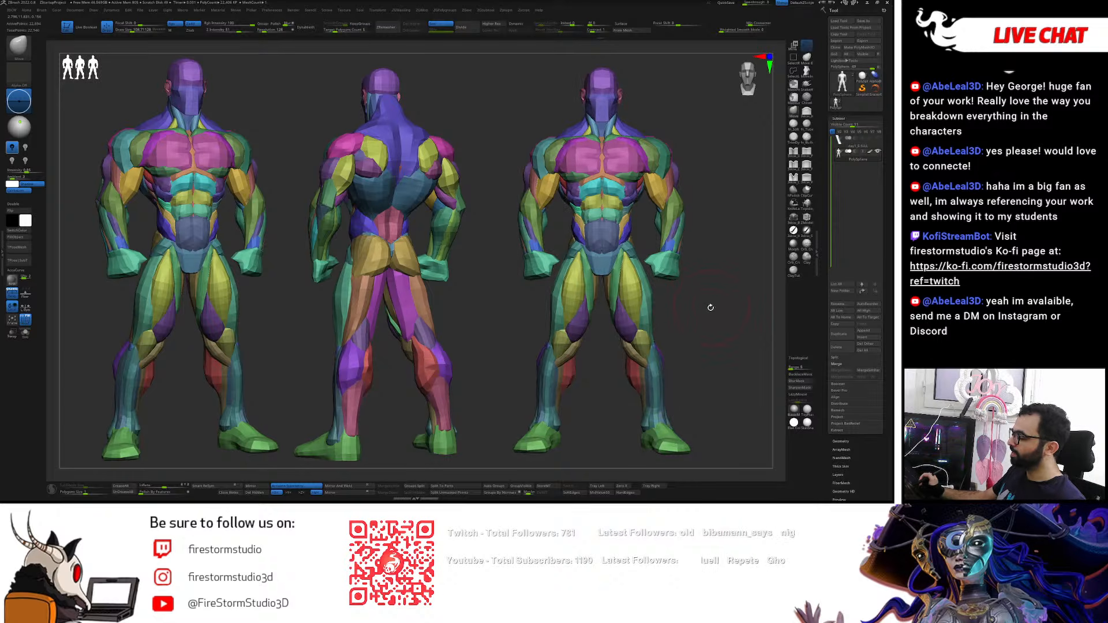